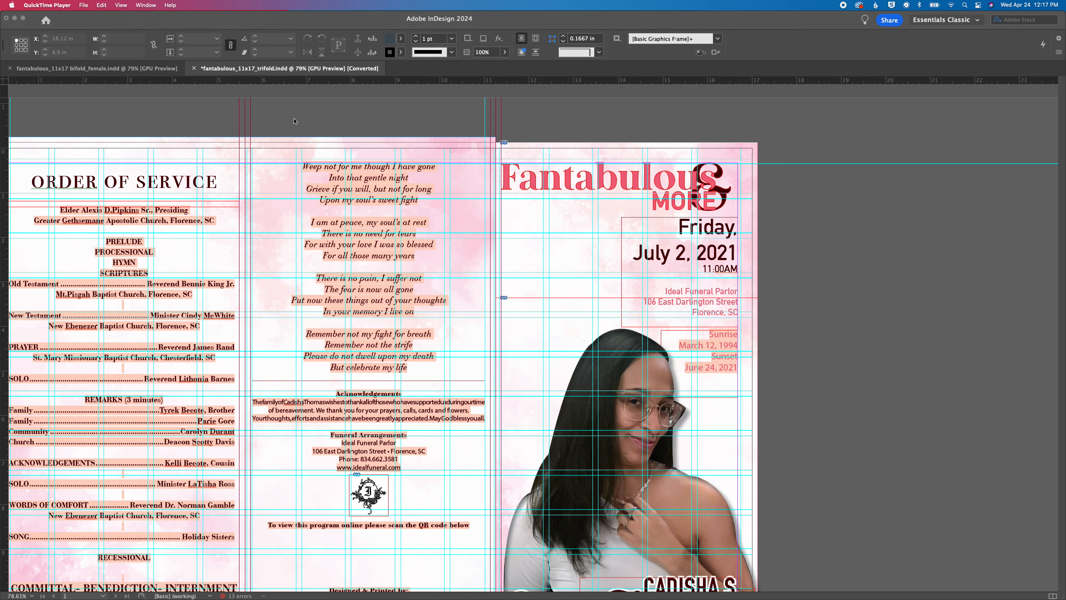
{"action": "scroll", "coordinate": [270, 125], "scroll_direction": "right", "scroll_amount": 3}
{"action": "scroll", "coordinate": [319, 122], "scroll_direction": "left", "scroll_amount": 8}
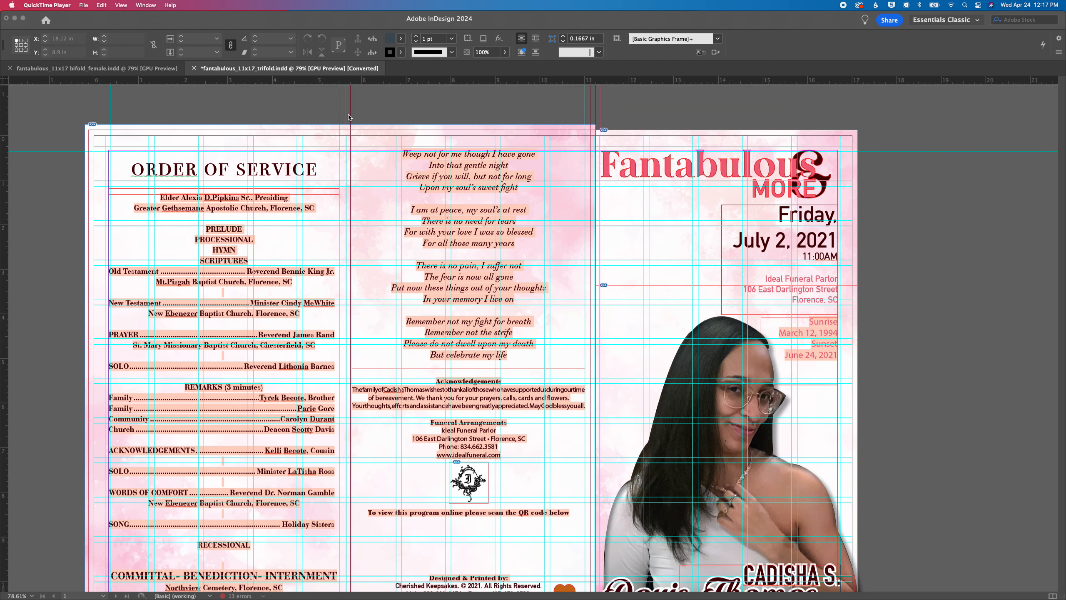
{"action": "scroll", "coordinate": [348, 117], "scroll_direction": "down", "scroll_amount": 2}
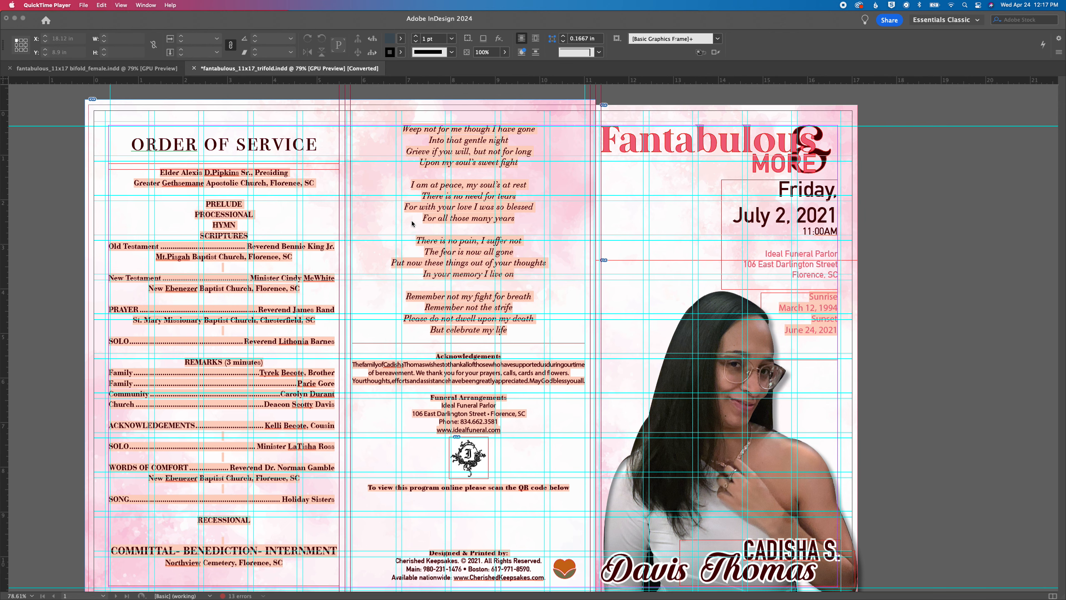
{"action": "scroll", "coordinate": [412, 224], "scroll_direction": "left", "scroll_amount": 1}
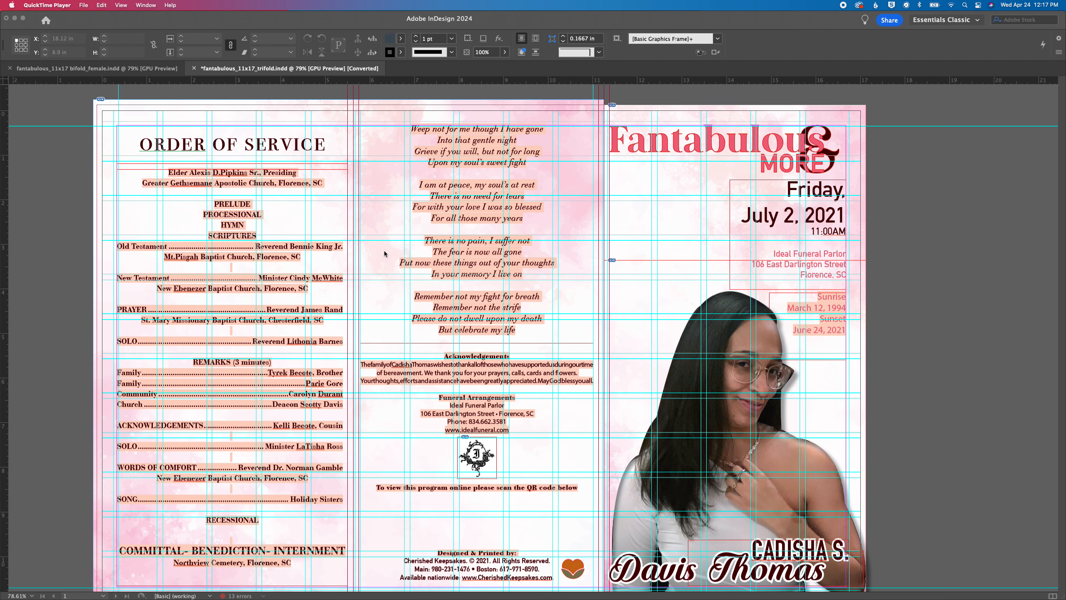
Switch to Finder and open the client's folder inside 2024 > 04 april to list the supplied photos and documents
{"action": "mouse_move", "coordinate": [176, 596]}
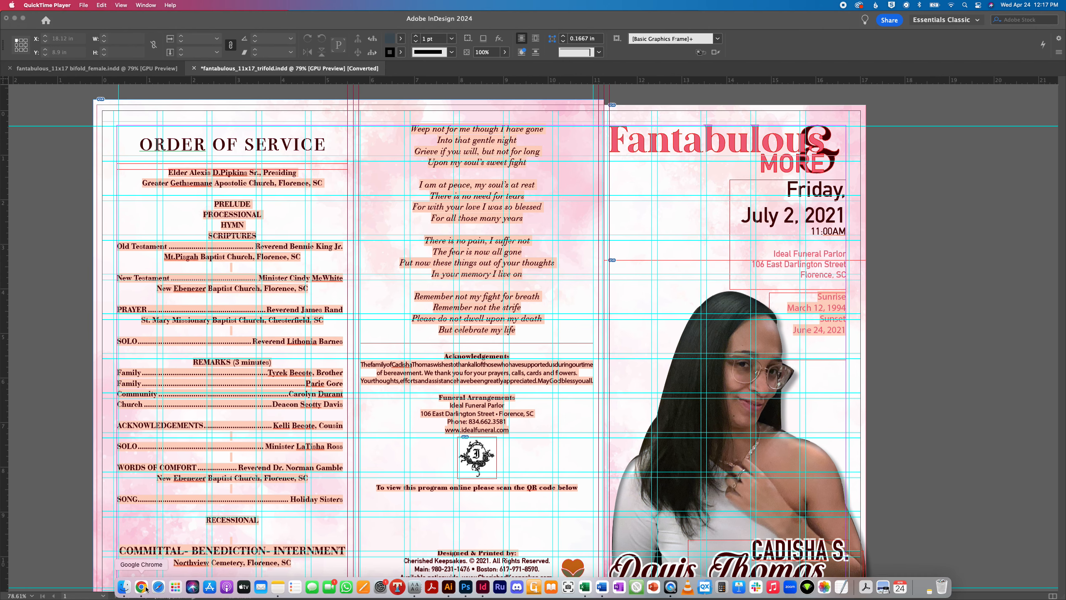
{"action": "left_click", "coordinate": [123, 587]}
{"action": "left_click", "coordinate": [840, 185]}
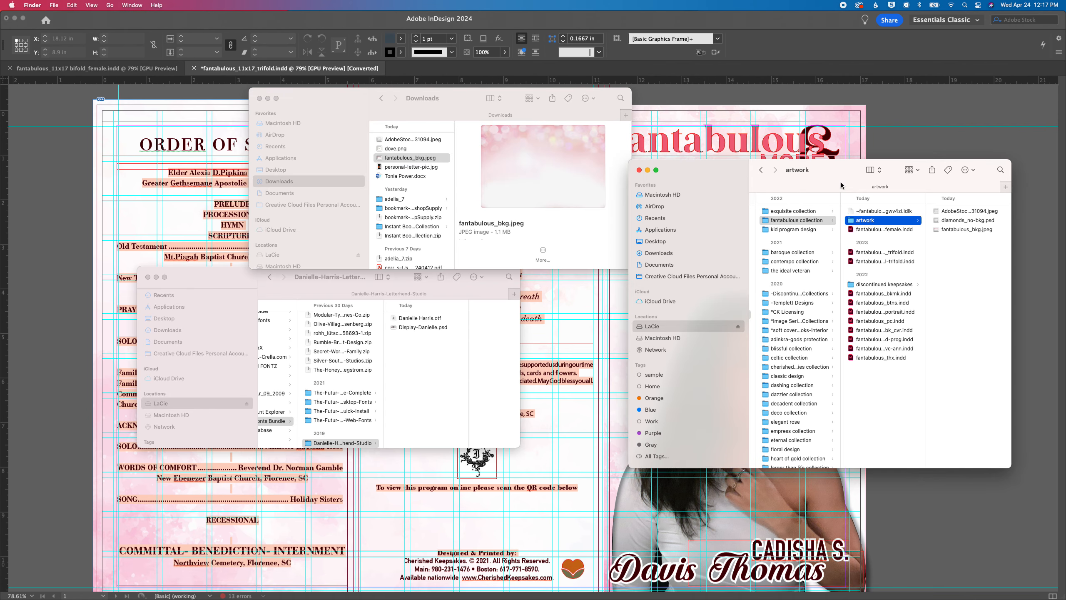
{"action": "scroll", "coordinate": [818, 261], "scroll_direction": "left", "scroll_amount": 5}
{"action": "left_click", "coordinate": [817, 261]}
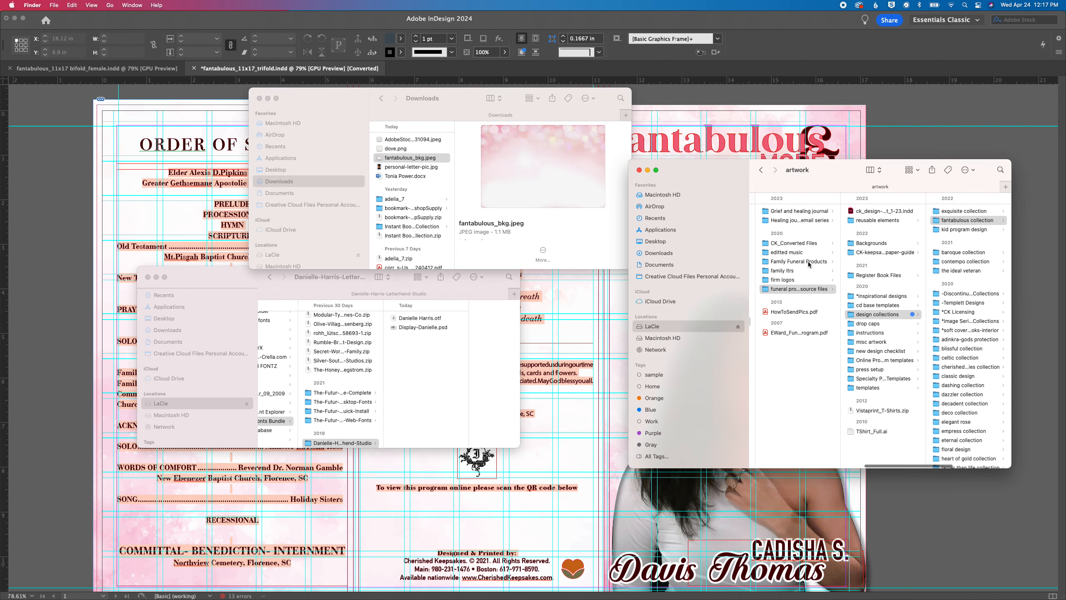
{"action": "left_click", "coordinate": [863, 212]}
{"action": "left_click", "coordinate": [954, 212]}
{"action": "left_click_drag", "start_coordinate": [848, 164], "coordinate": [715, 147]}
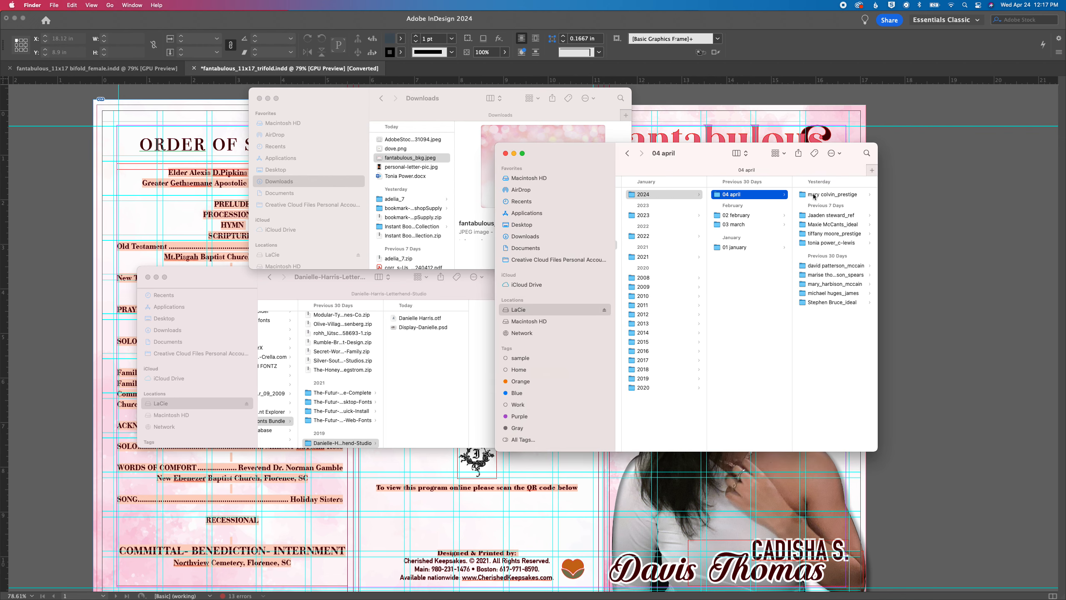
{"action": "left_click", "coordinate": [830, 244]}
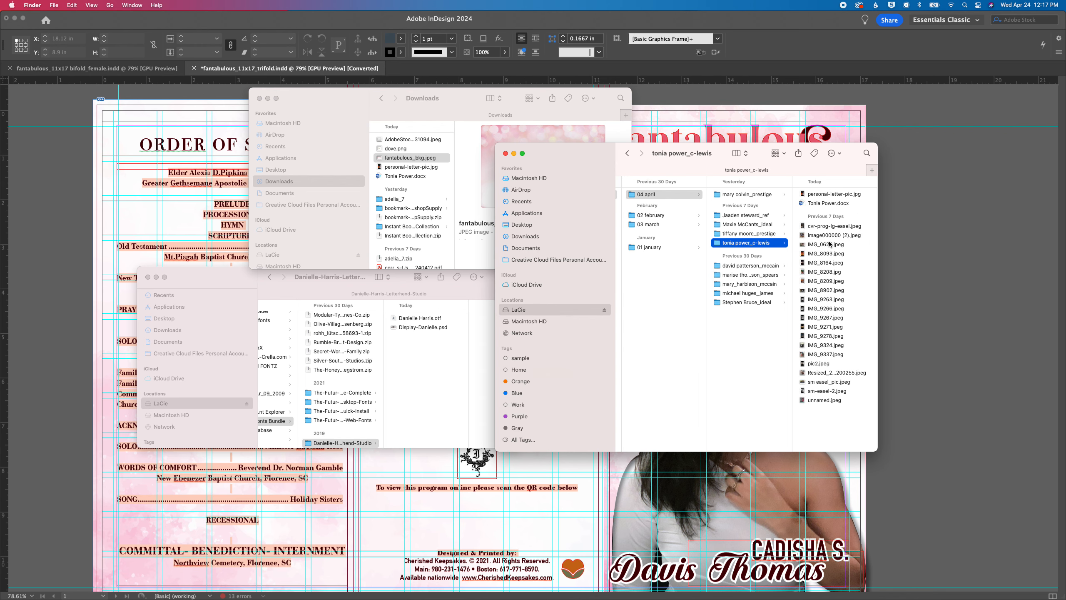
Open cvr-prog-lg-easel.jpeg, sm easel_pic.jpeg and sm-easel-2.jpeg from the client's folder together in Photoshop
{"action": "left_click", "coordinate": [826, 194]}
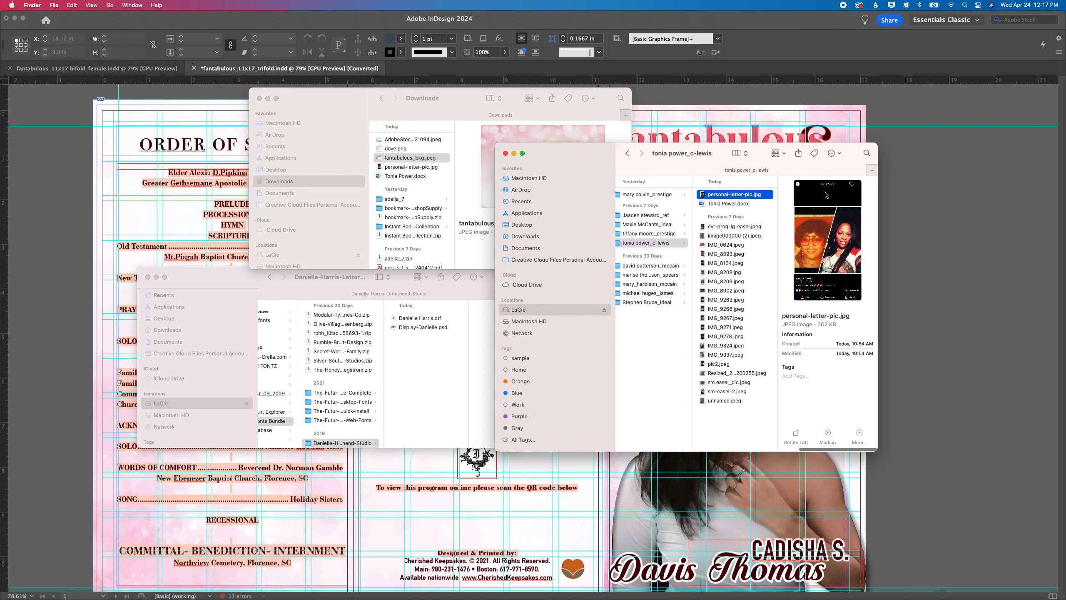
{"action": "left_click", "coordinate": [719, 228]}
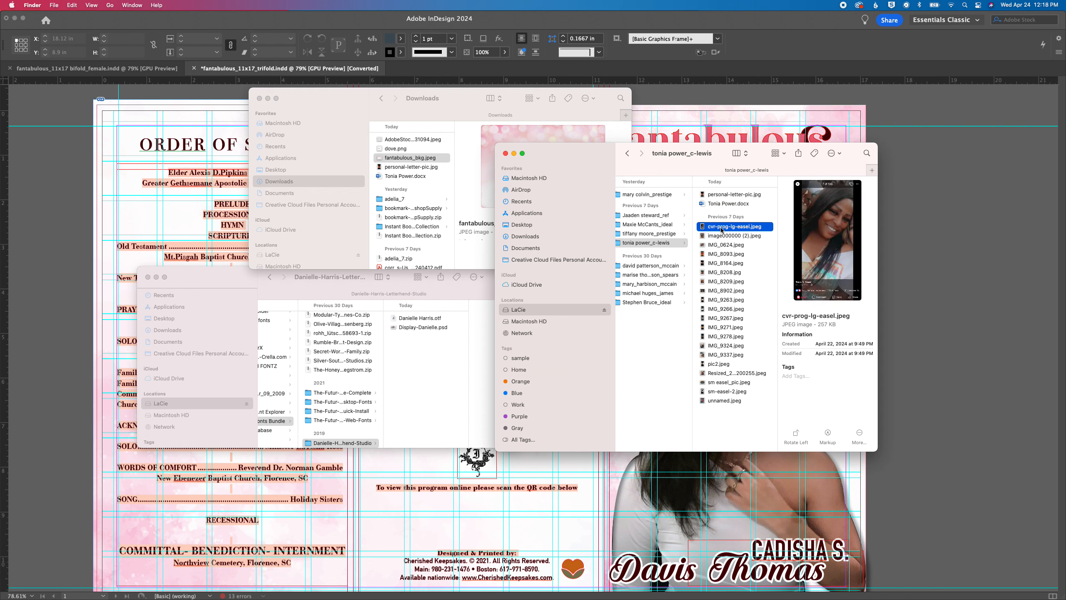
{"action": "left_click", "coordinate": [721, 384], "text": "super"}
{"action": "left_click", "coordinate": [719, 392], "text": "super"}
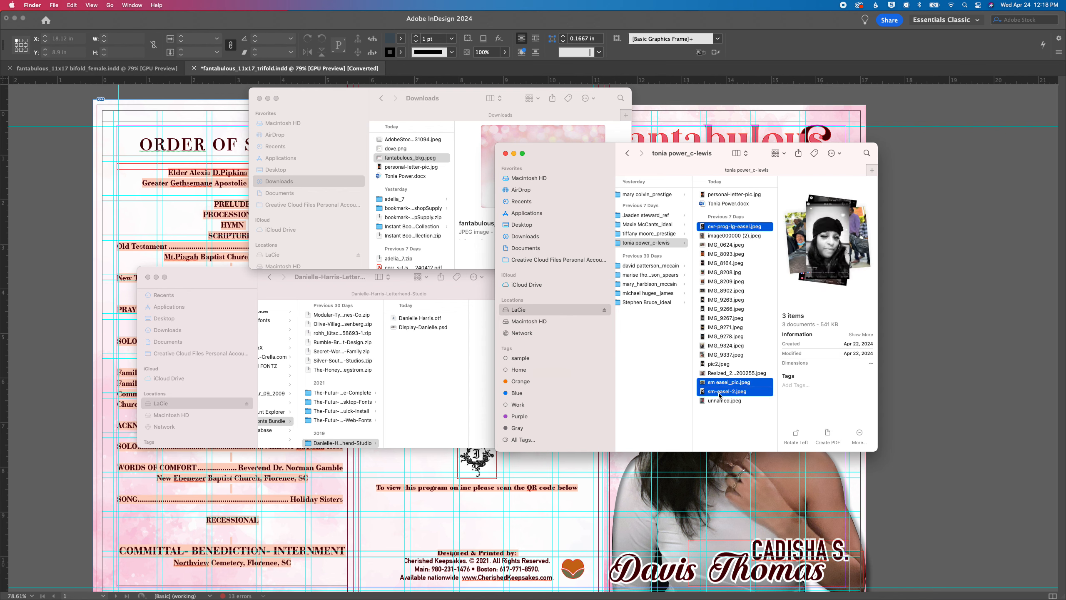
{"action": "left_click", "coordinate": [711, 364], "text": "super"}
{"action": "left_click", "coordinate": [711, 365], "text": "super"}
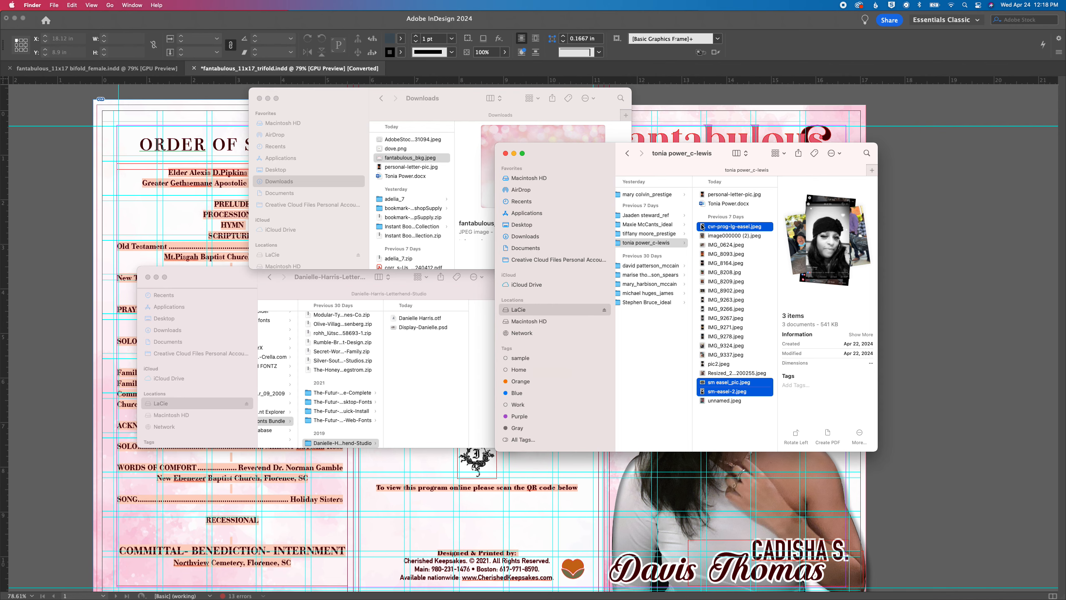
{"action": "left_click_drag", "start_coordinate": [703, 228], "coordinate": [465, 593]}
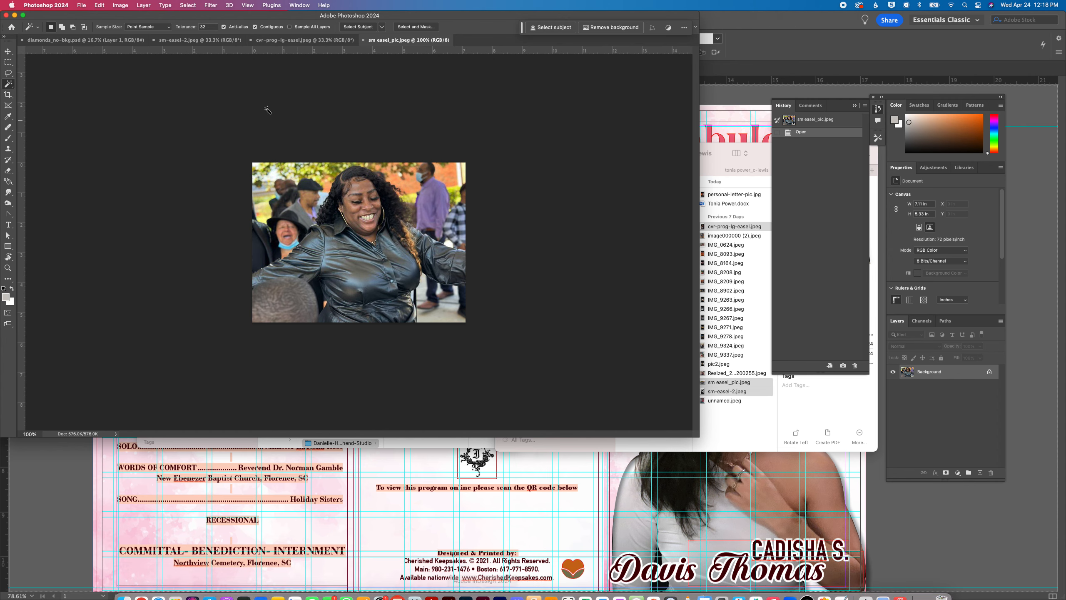
Switch back to InDesign, show the trifold in Preview mode without guides, and move the docked panels clear of its cover
{"action": "left_click", "coordinate": [727, 65]}
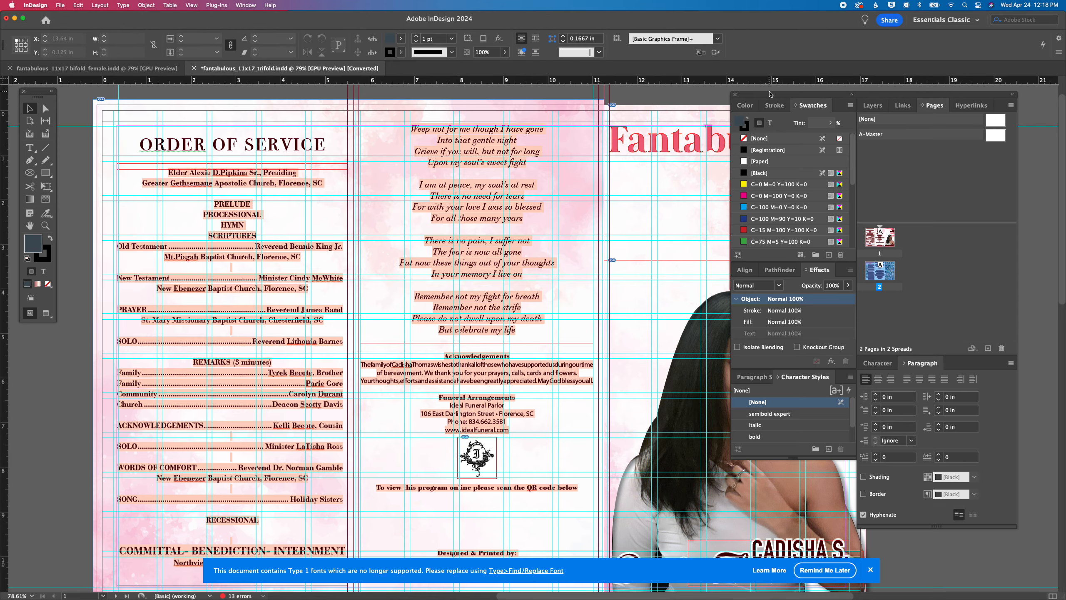
{"action": "key", "text": "w"}
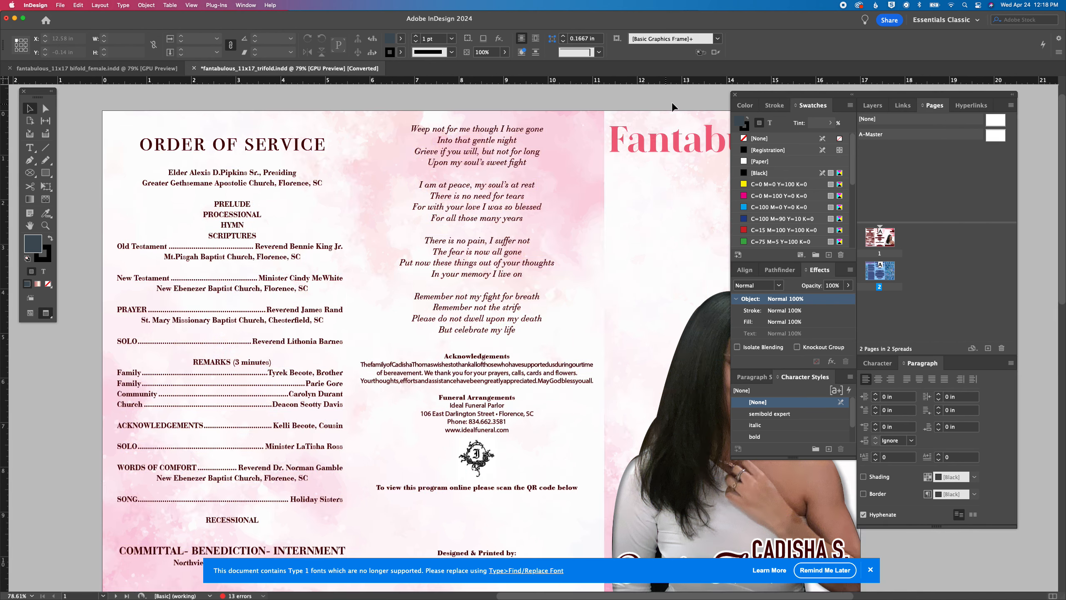
{"action": "left_click_drag", "start_coordinate": [764, 97], "coordinate": [940, 117]}
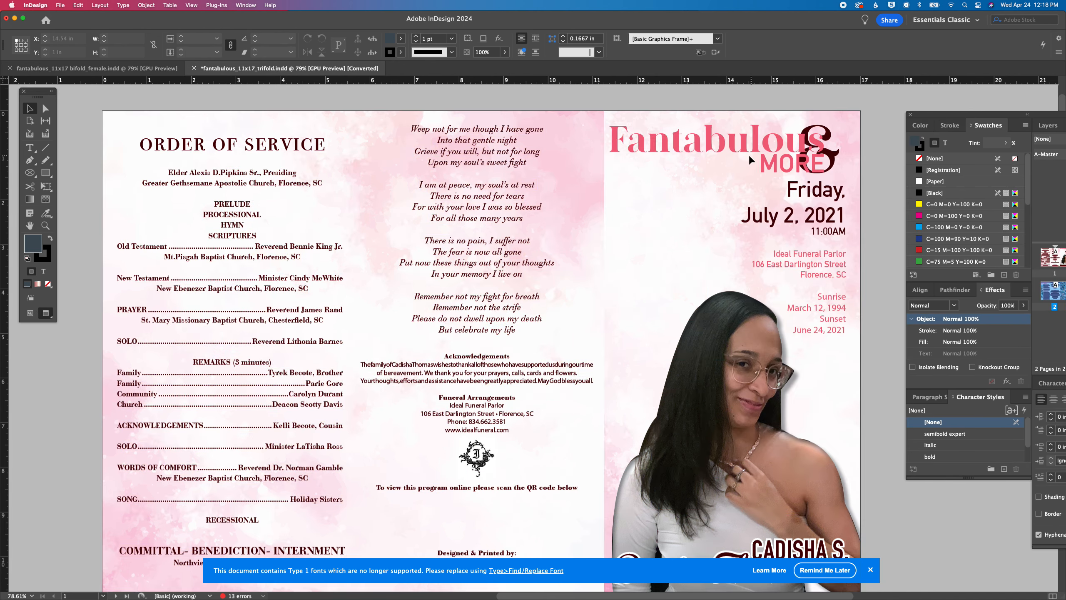
{"action": "scroll", "coordinate": [589, 156], "scroll_direction": "right", "scroll_amount": 3}
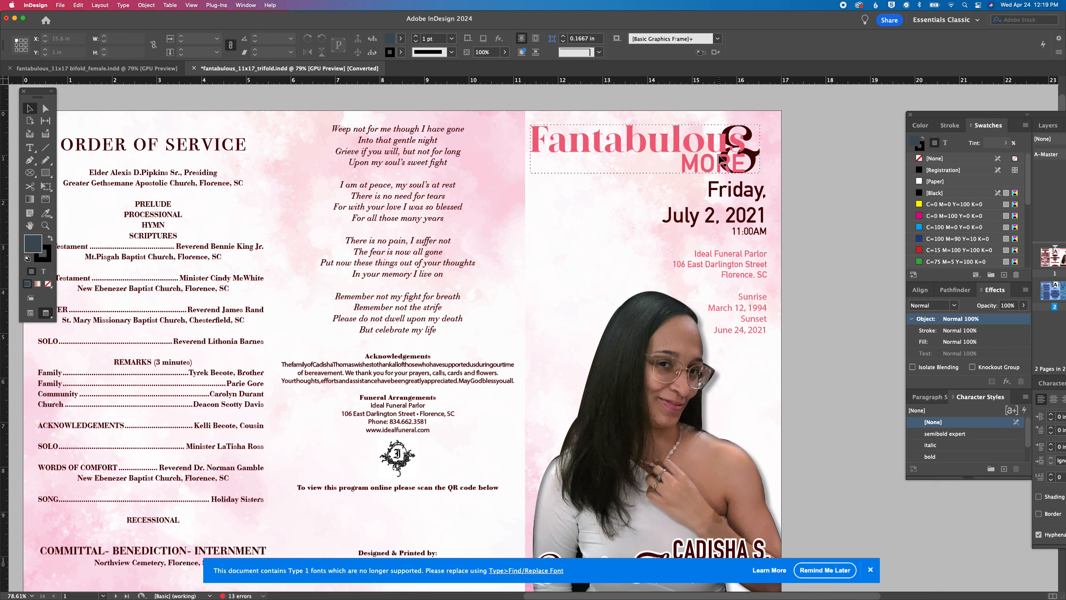
Look at the front cover layout in fantabulous_11x17 bifold_female.indd and return to the trifold document
{"action": "left_click", "coordinate": [108, 67]}
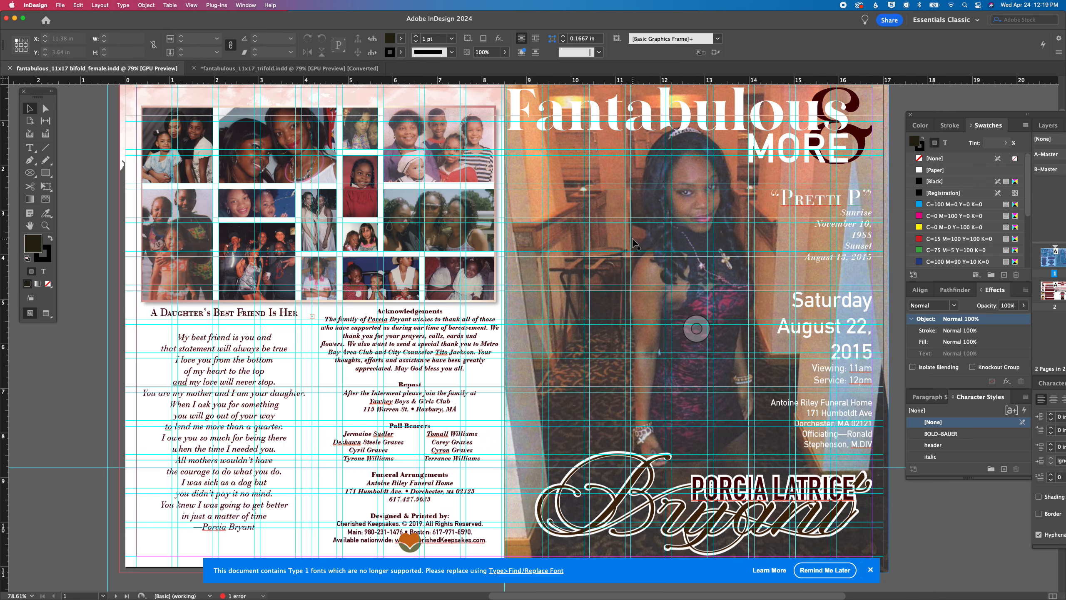
{"action": "scroll", "coordinate": [634, 242], "scroll_direction": "right", "scroll_amount": 3}
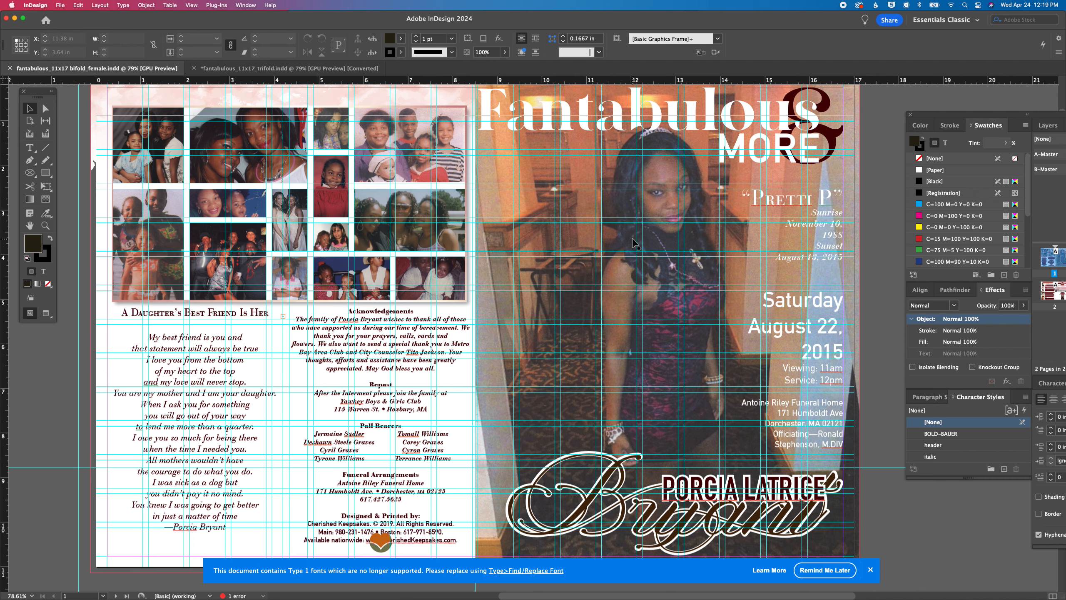
{"action": "left_click", "coordinate": [336, 71]}
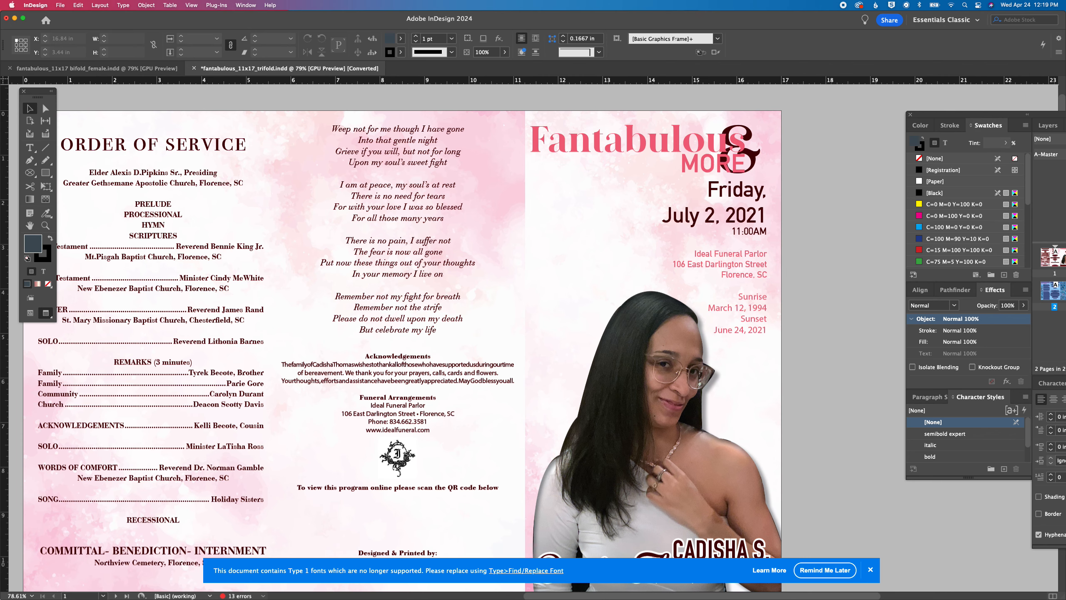
Examine the pink sample program design in the client's Gmail message in Chrome and return to InDesign
{"action": "left_click", "coordinate": [141, 587]}
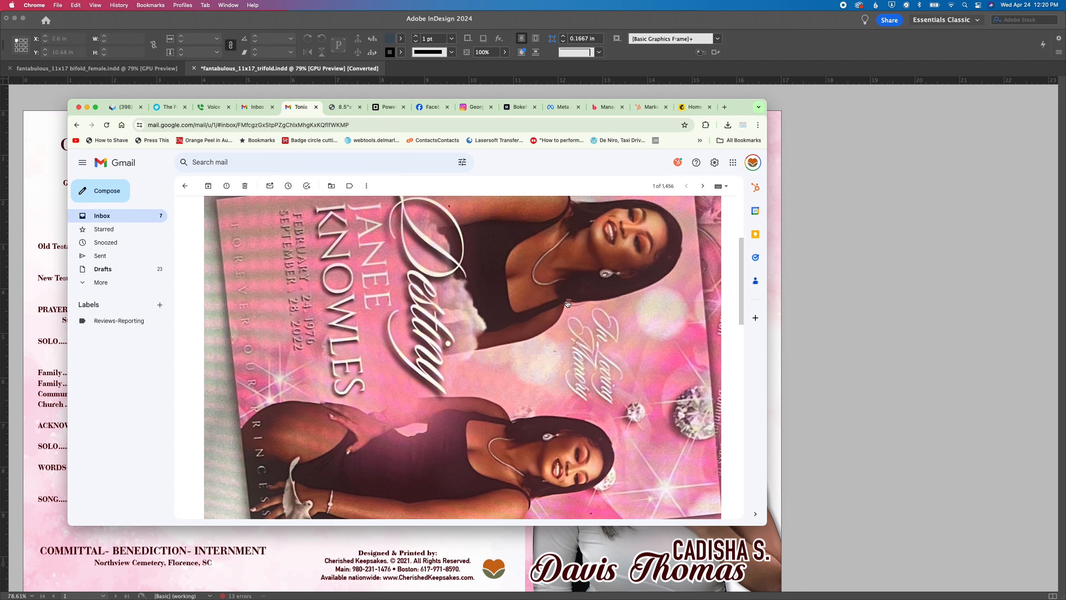
{"action": "left_click", "coordinate": [816, 304]}
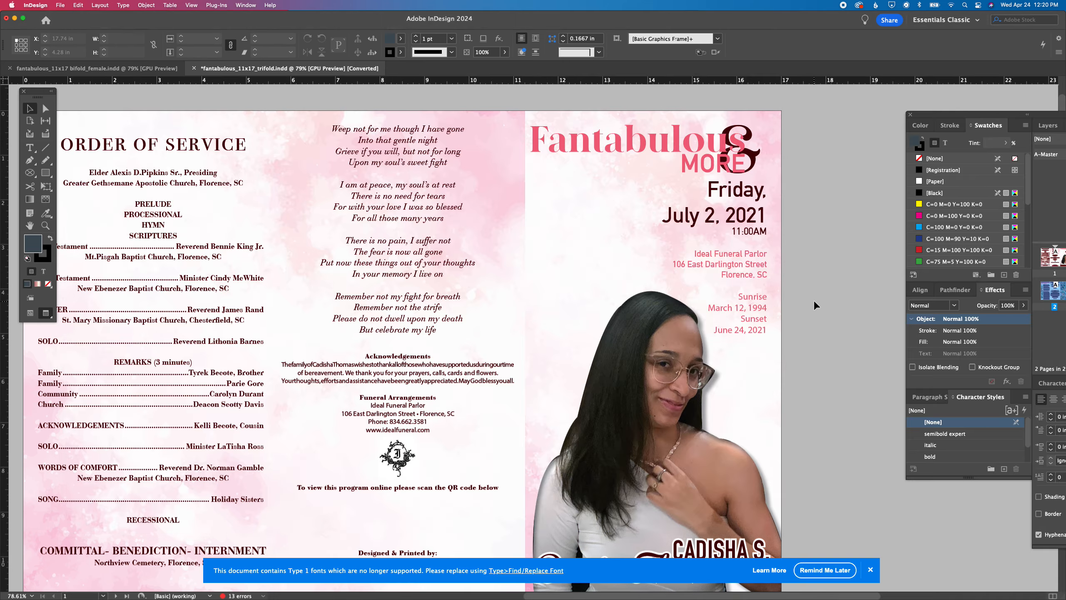
{"action": "left_click", "coordinate": [140, 586]}
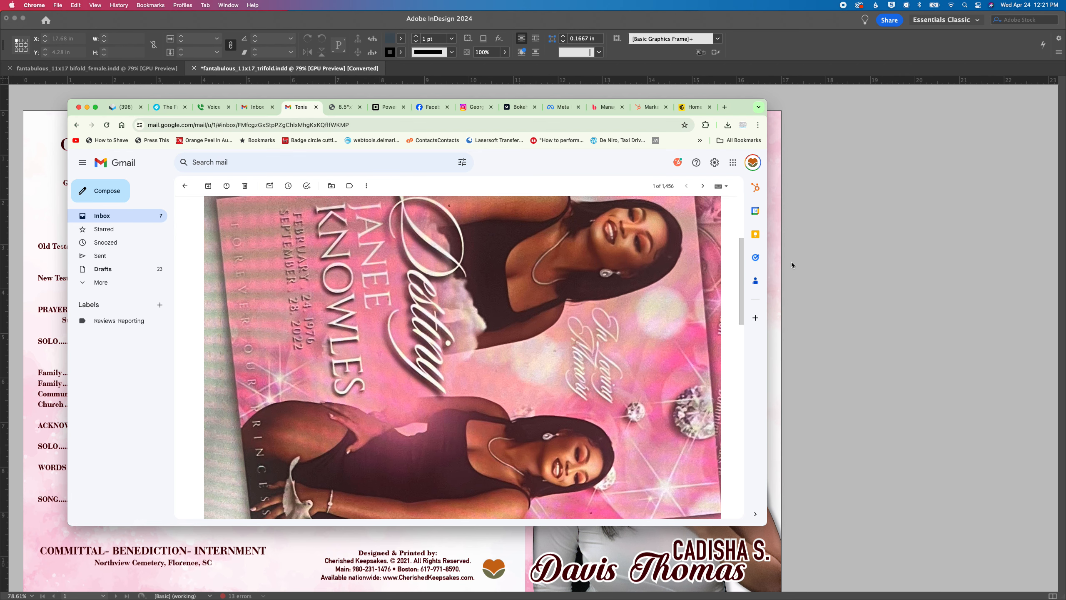
{"action": "scroll", "coordinate": [559, 284], "scroll_direction": "down", "scroll_amount": 2}
{"action": "scroll", "coordinate": [559, 284], "scroll_direction": "up", "scroll_amount": 2}
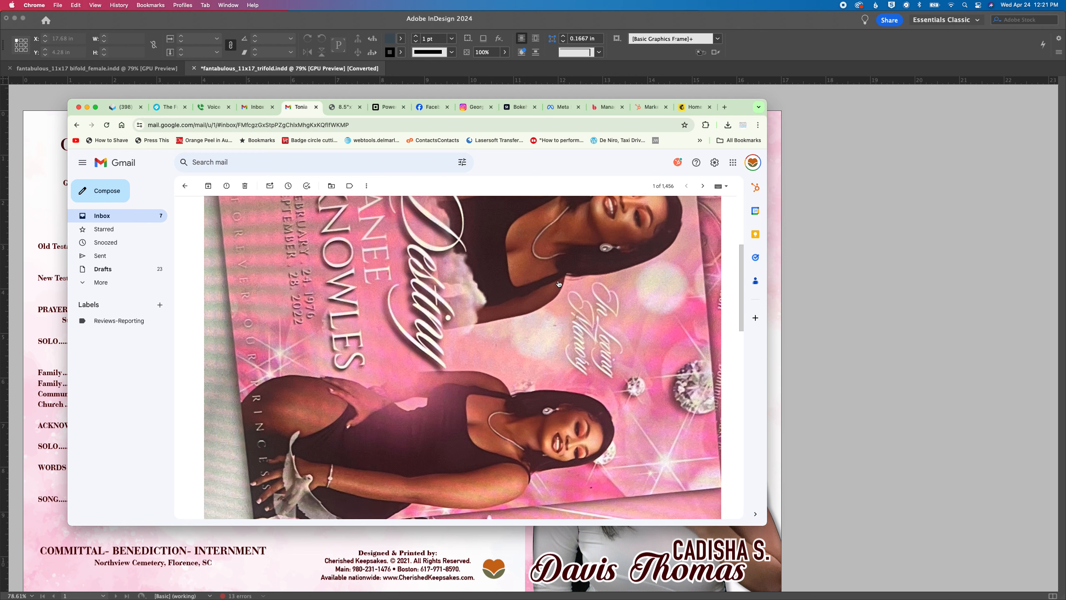
{"action": "scroll", "coordinate": [559, 284], "scroll_direction": "down", "scroll_amount": 2}
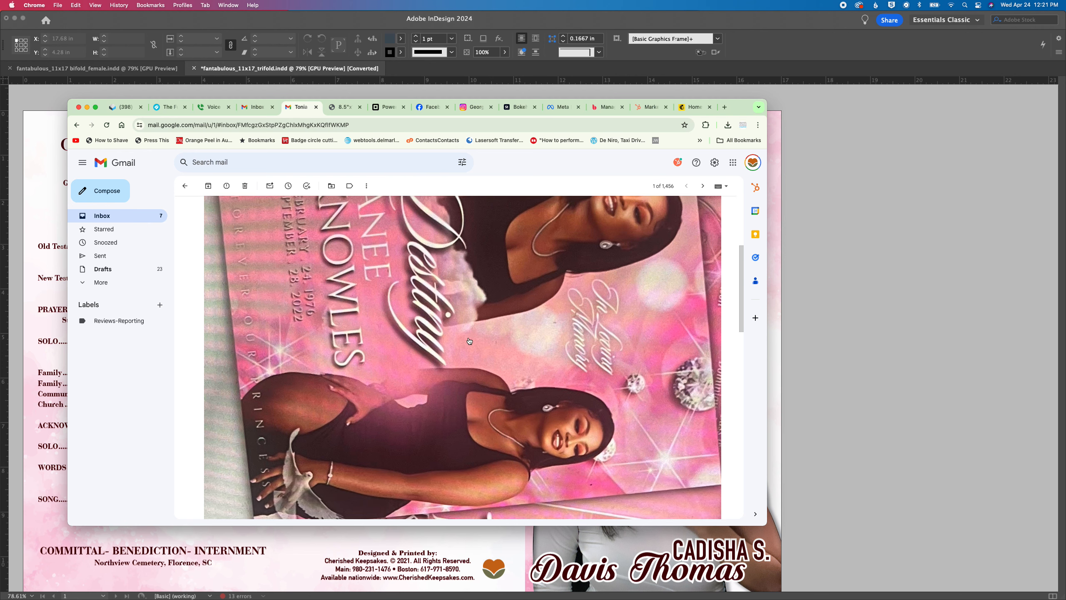
{"action": "scroll", "coordinate": [447, 222], "scroll_direction": "up", "scroll_amount": 2}
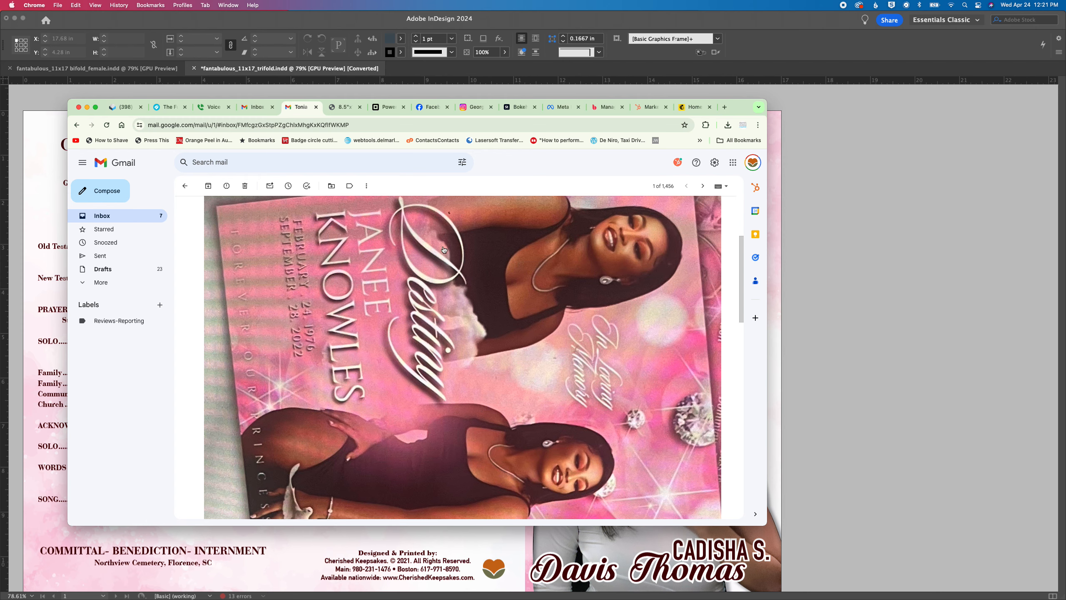
{"action": "left_click", "coordinate": [863, 557]}
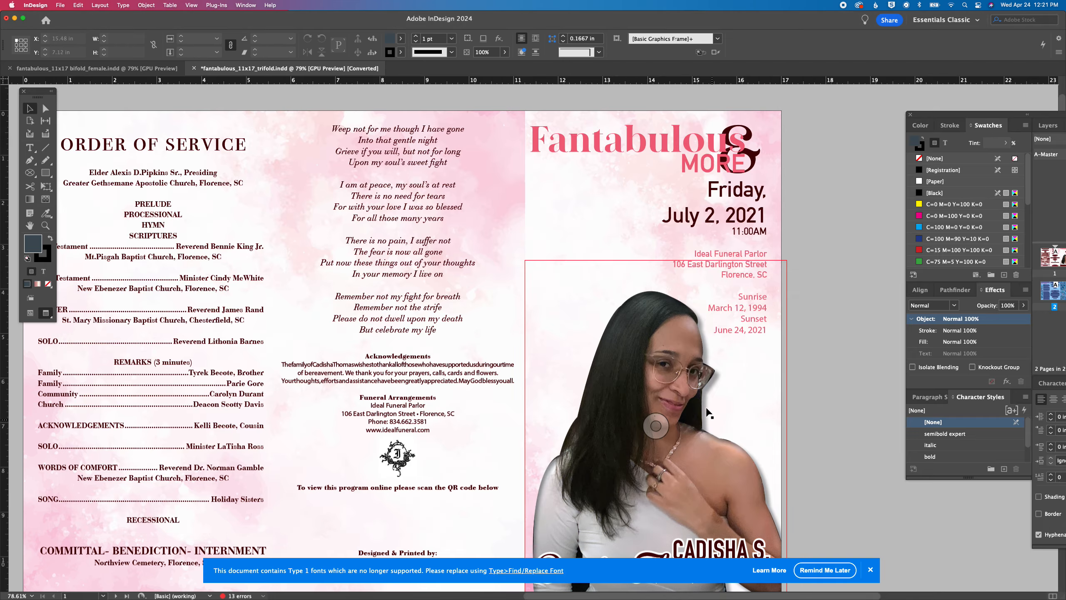
Review the lower part of the trifold's outer spread and compare it with the bifold document's cover
{"action": "scroll", "coordinate": [708, 413], "scroll_direction": "down", "scroll_amount": 1}
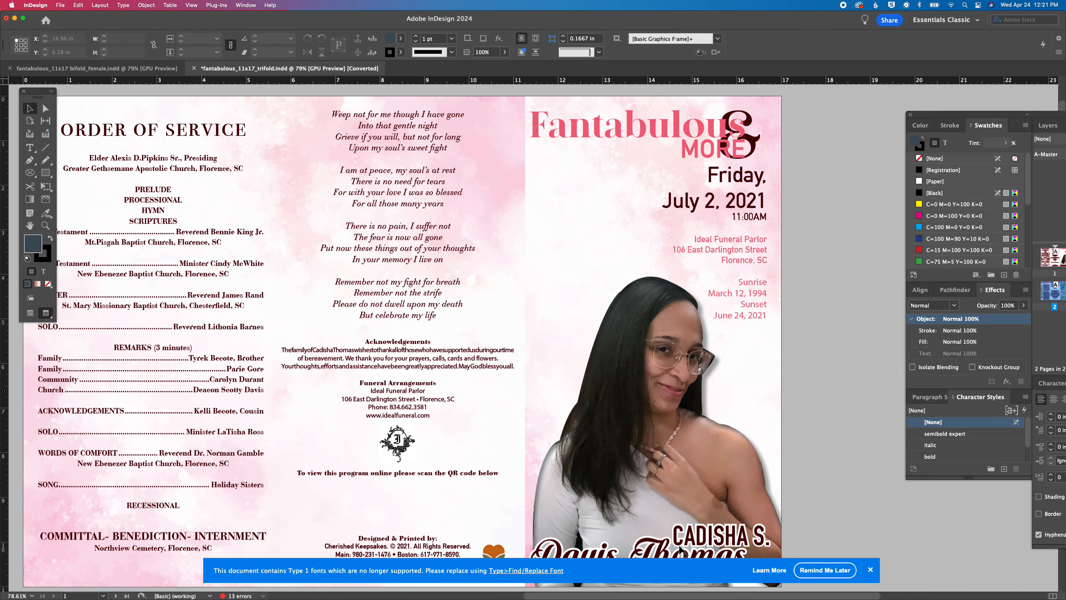
{"action": "scroll", "coordinate": [681, 550], "scroll_direction": "down", "scroll_amount": 5}
{"action": "left_click", "coordinate": [119, 71]}
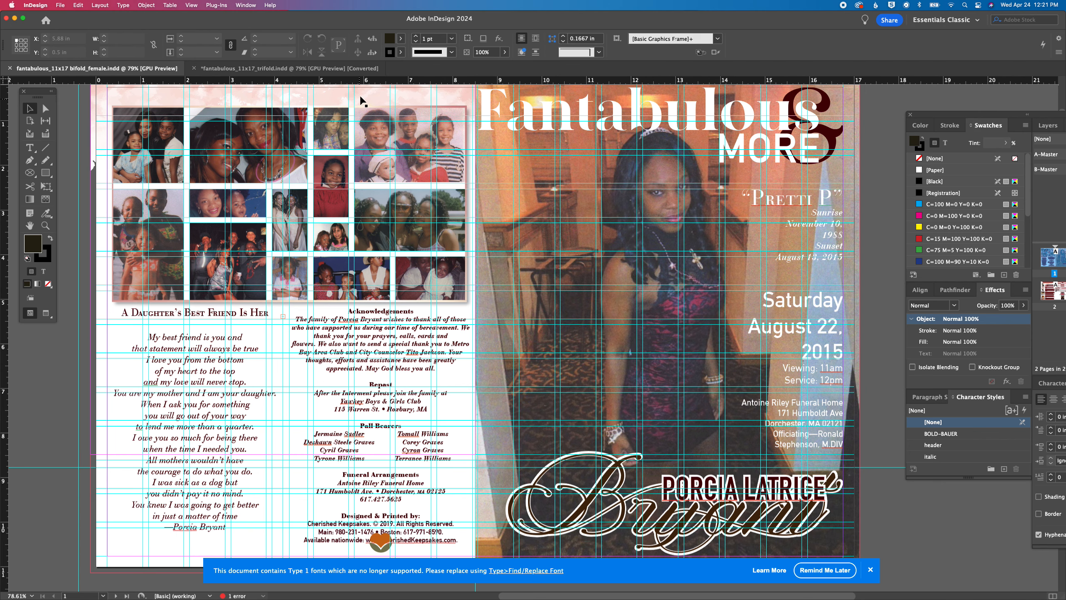
{"action": "left_click", "coordinate": [325, 69]}
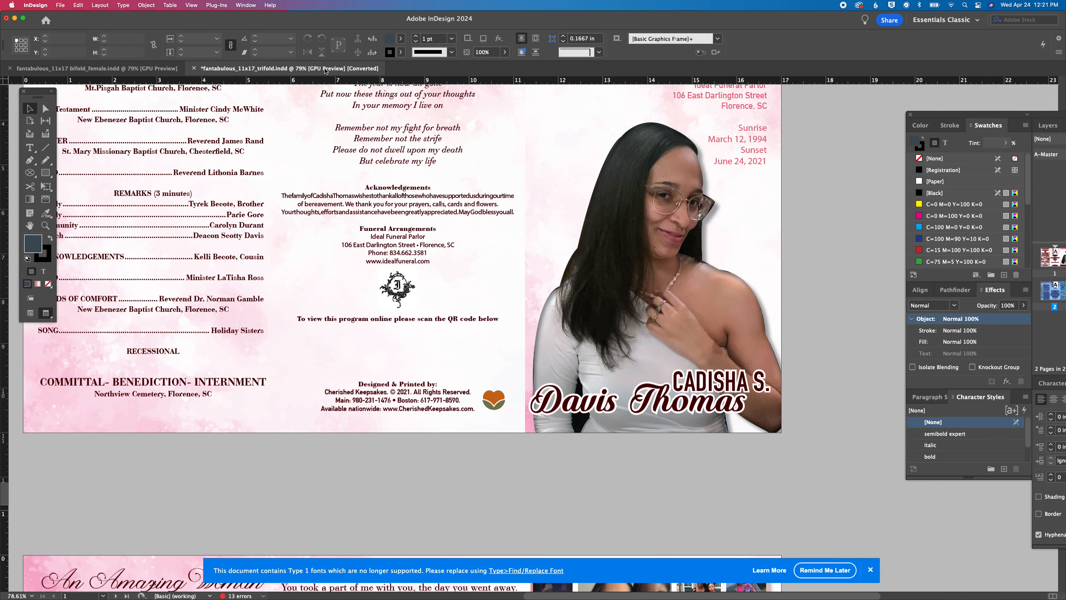
Check the sample design in the Gmail message in Chrome again and return to the trifold's cover in InDesign
{"action": "left_click", "coordinate": [141, 587]}
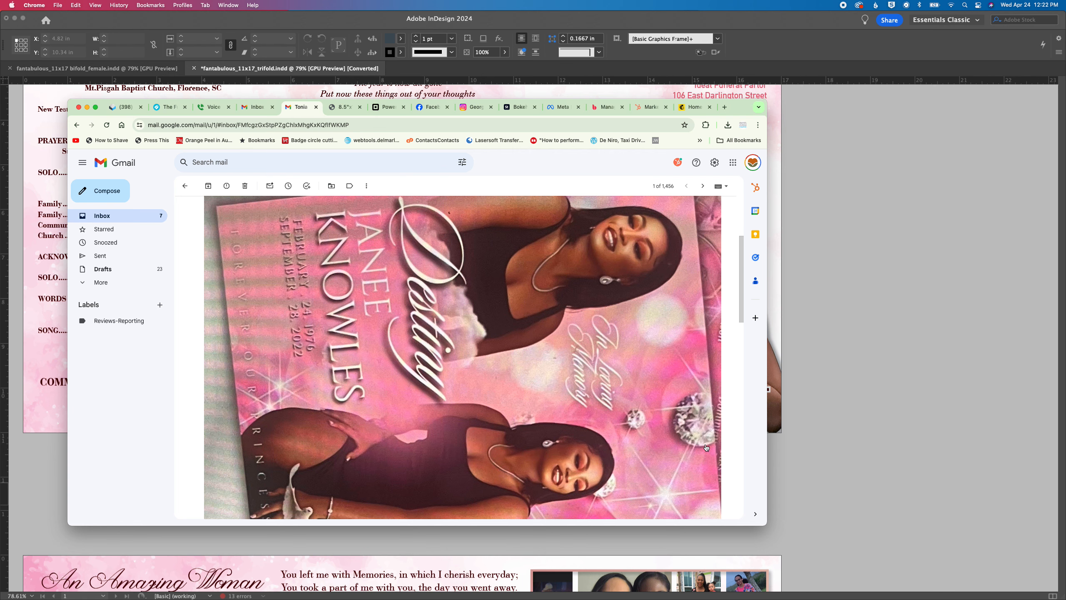
{"action": "left_click", "coordinate": [778, 467]}
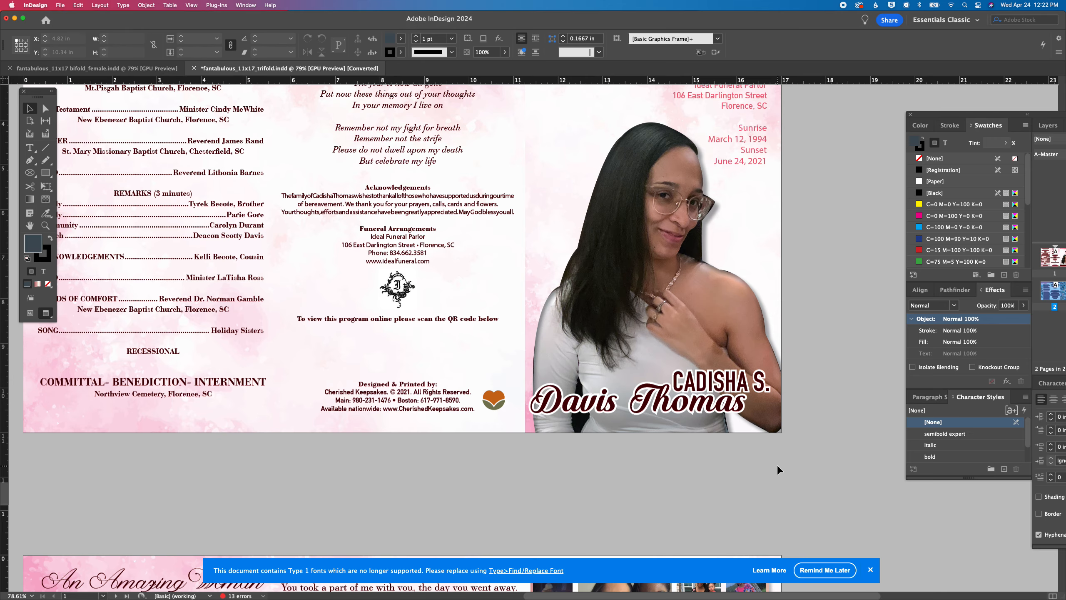
{"action": "scroll", "coordinate": [456, 439], "scroll_direction": "up", "scroll_amount": 5}
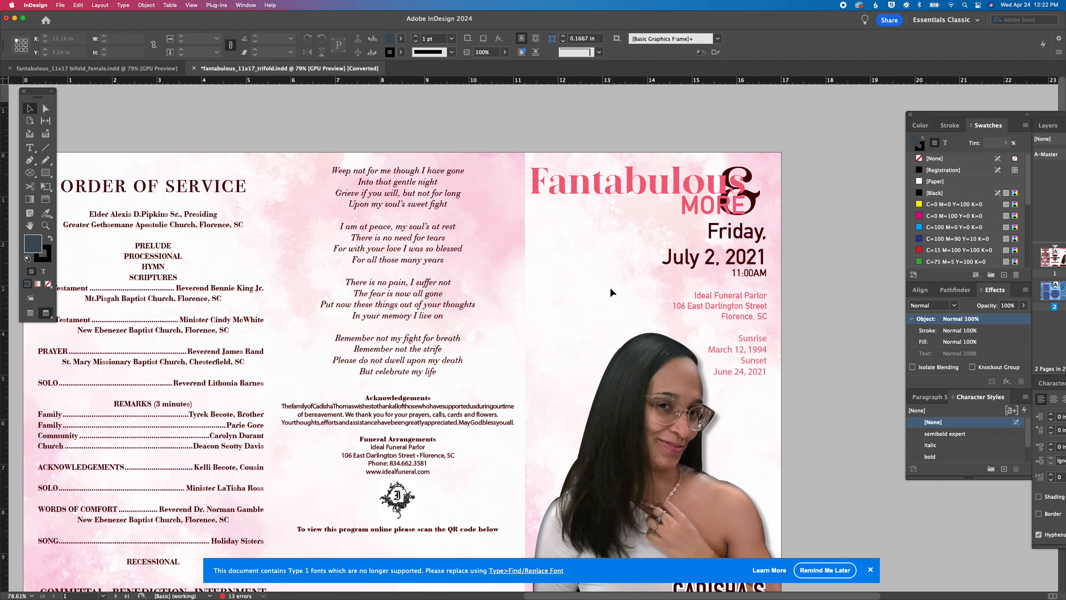
Switch to the bifold document and move the panel group inward so the Pages and Paragraph panels are fully on screen
{"action": "left_click", "coordinate": [141, 69]}
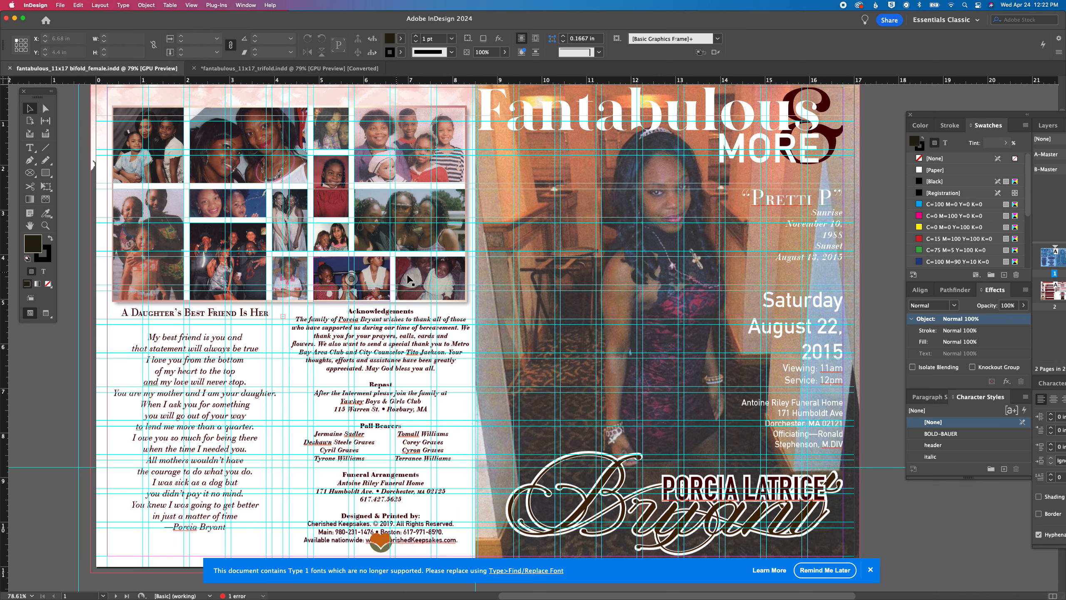
{"action": "left_click_drag", "start_coordinate": [938, 110], "coordinate": [748, 82]}
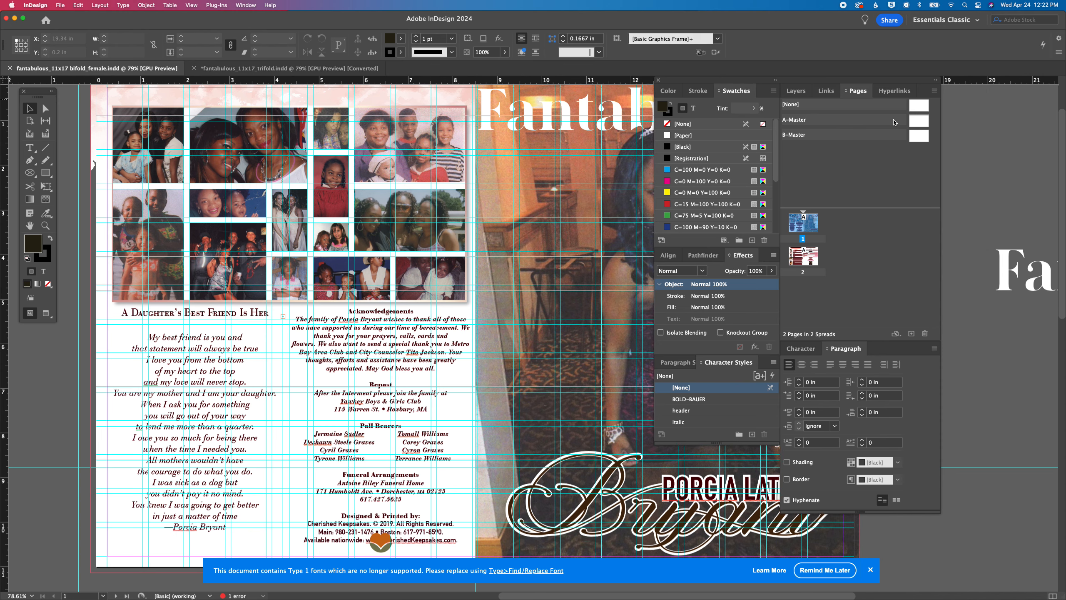
Add two B-Master pages to the end of the bifold document and go back to page 1's cover spread
{"action": "left_click_drag", "start_coordinate": [921, 138], "coordinate": [826, 290]}
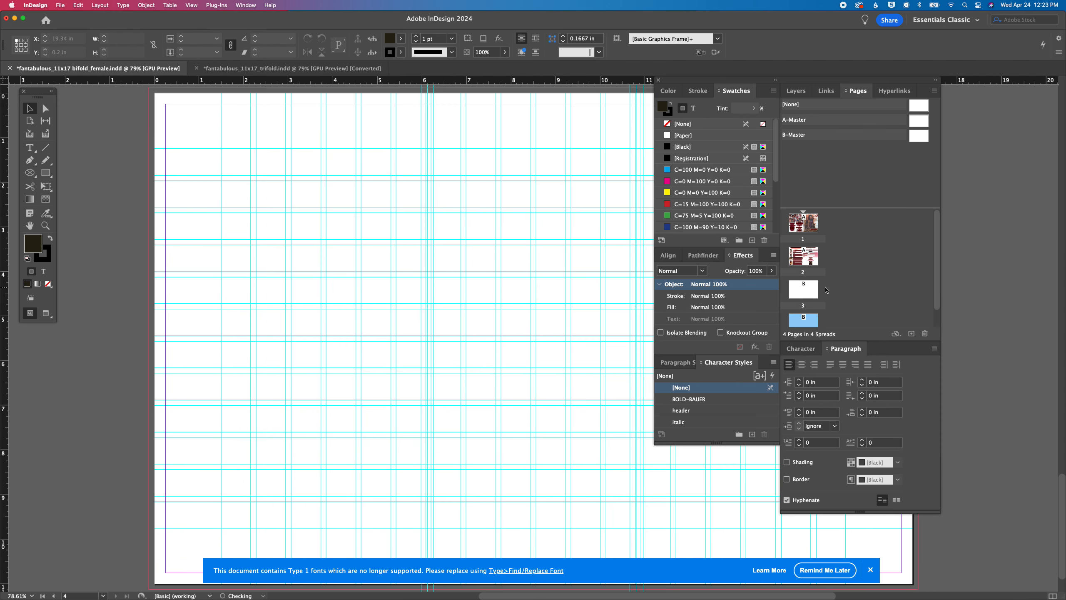
{"action": "left_click", "coordinate": [802, 223]}
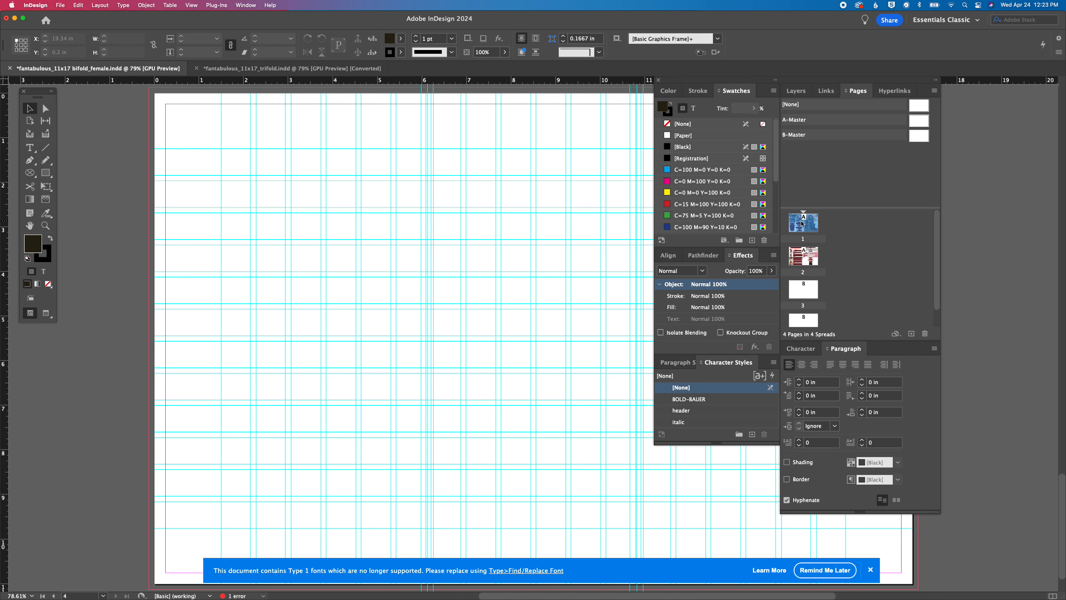
{"action": "double_click", "coordinate": [802, 223]}
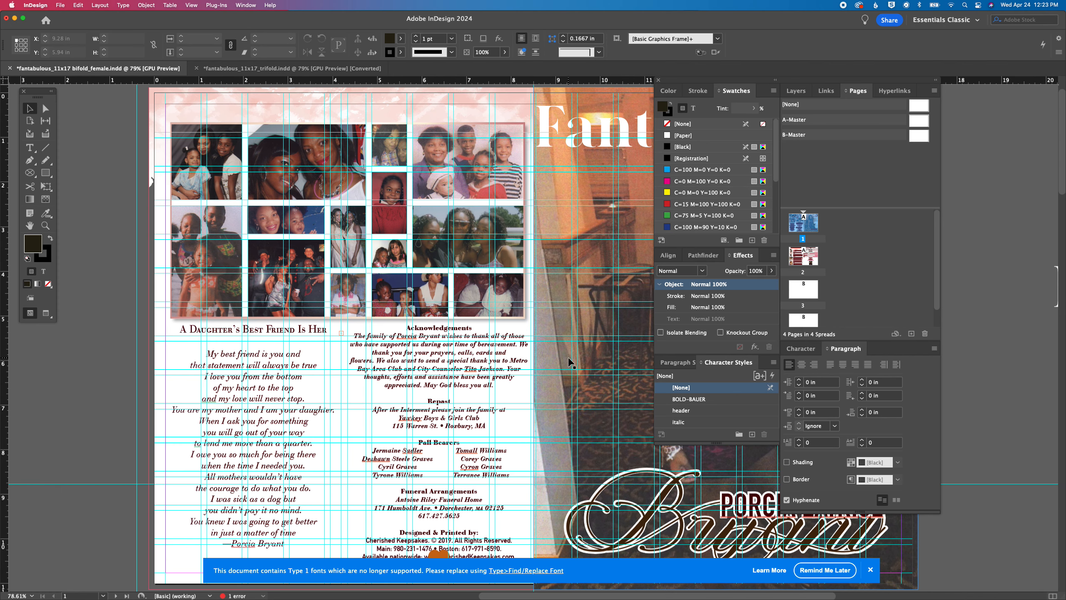
{"action": "scroll", "coordinate": [572, 363], "scroll_direction": "down", "scroll_amount": 10}
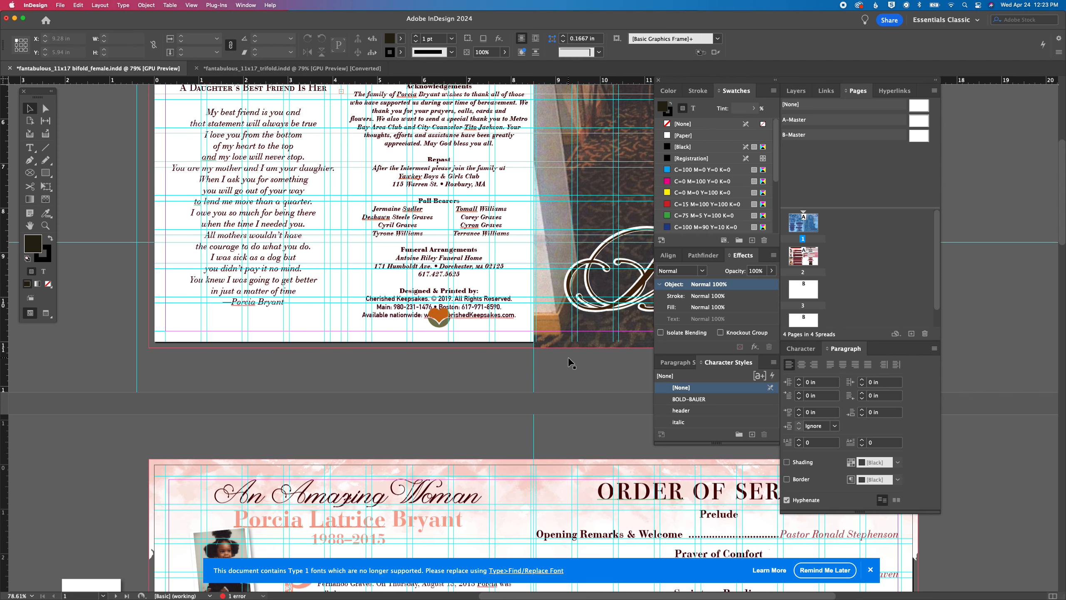
Switch to Photoshop, select the subject in sm easel_pic.jpeg, and enlarge the document window to show the photo at 300%
{"action": "mouse_move", "coordinate": [688, 598]}
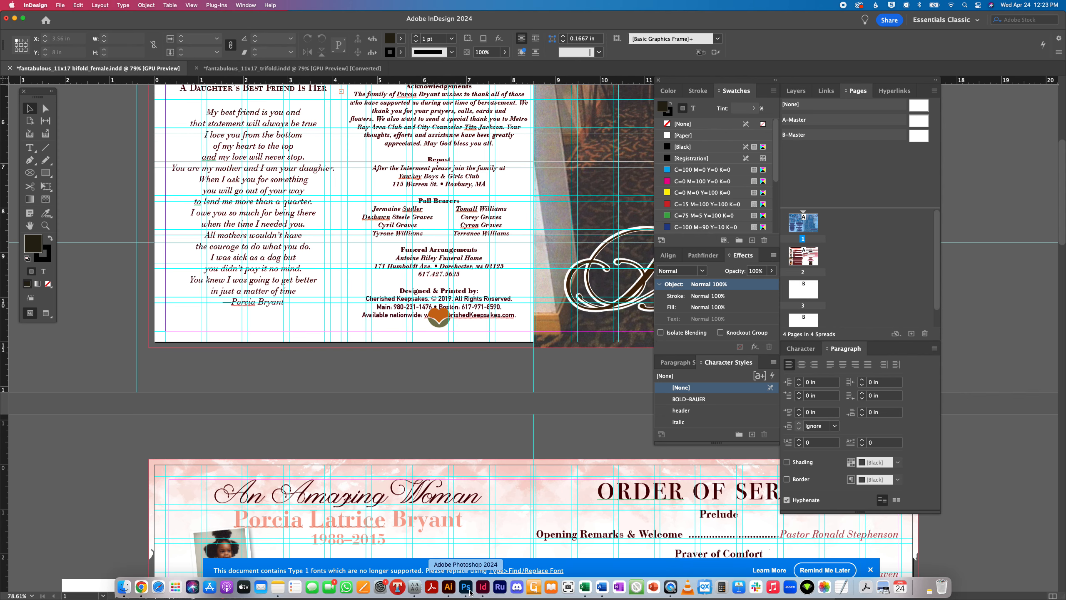
{"action": "left_click", "coordinate": [466, 588]}
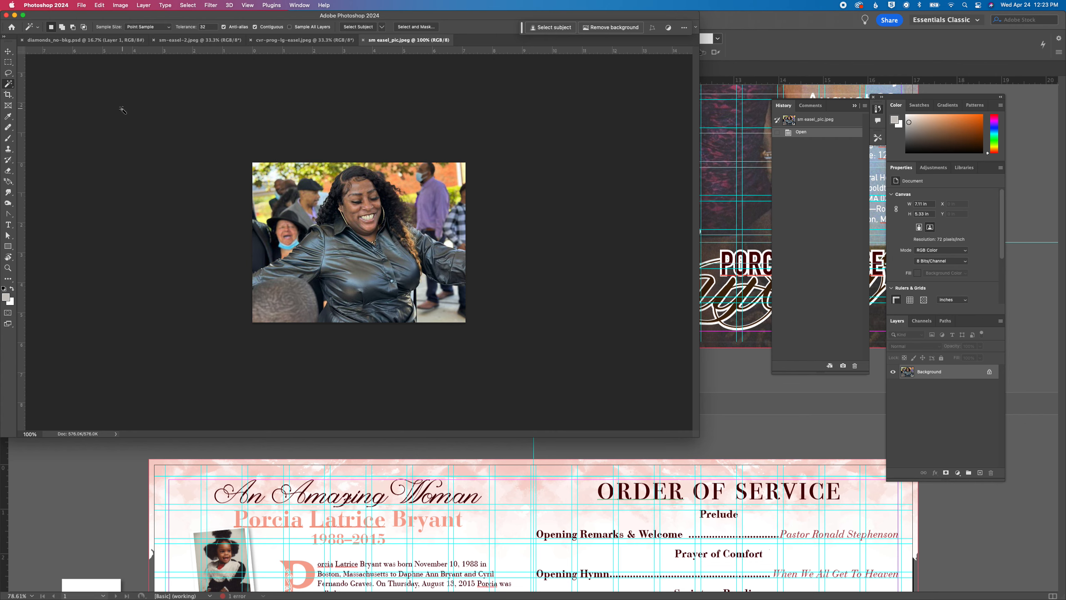
{"action": "left_click", "coordinate": [561, 29]}
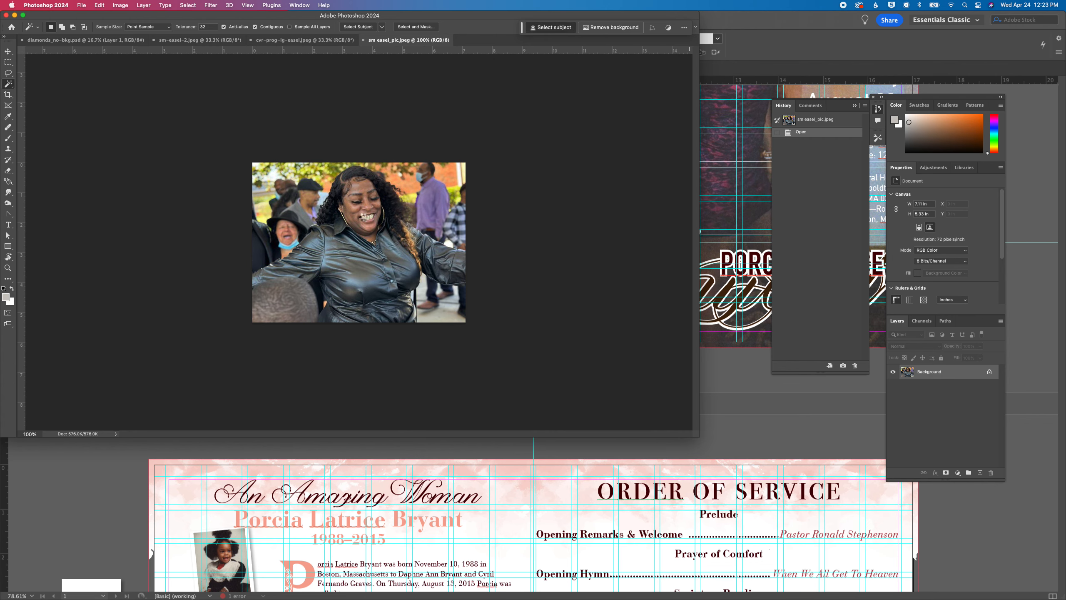
{"action": "key", "text": "super+plus"}
{"action": "key", "text": "super+plus"}
{"action": "key", "text": "super+plus"}
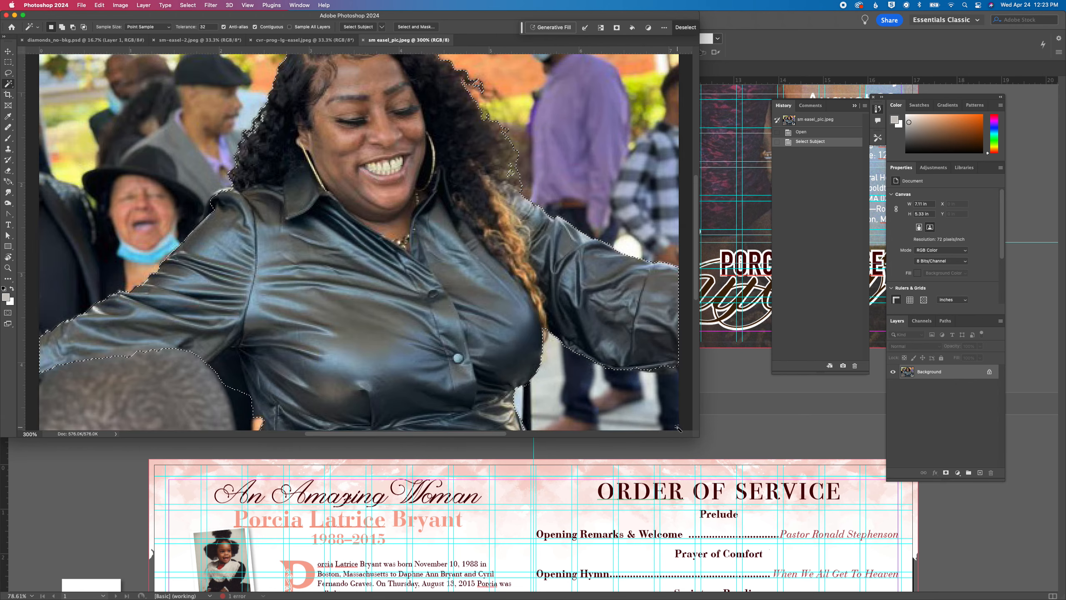
{"action": "left_click_drag", "start_coordinate": [699, 438], "coordinate": [851, 576]}
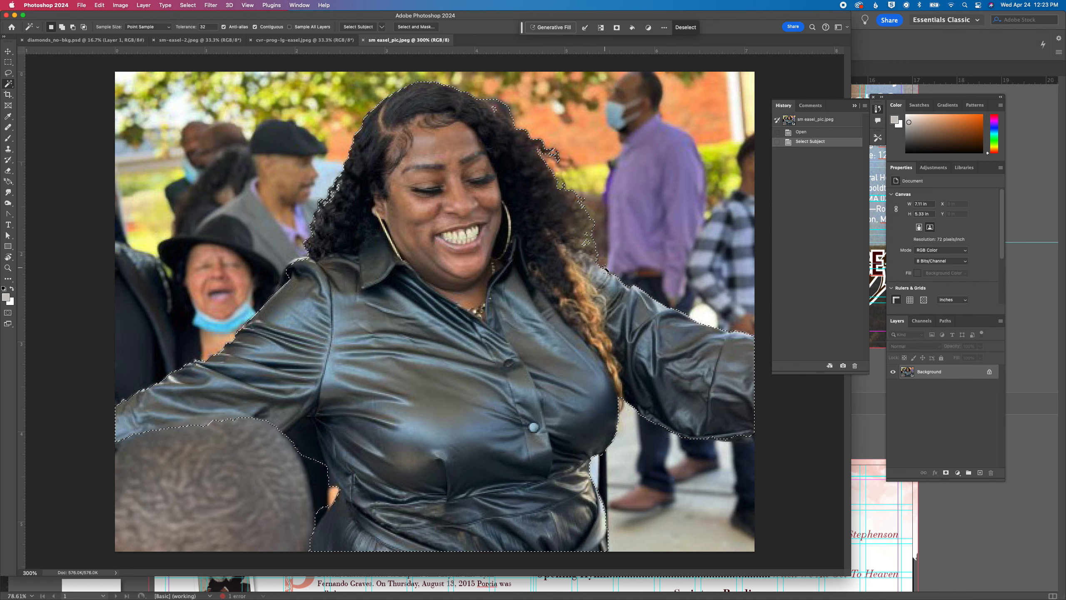
Refine the selection with the Lasso tool around the hair and shoulder, excluding the dark gap under the arm and including the sleeve area hidden by the foreground head
{"action": "key", "text": "l"}
{"action": "mouse_move", "coordinate": [597, 266]}
{"action": "left_mouse_down"}
{"action": "mouse_move", "coordinate": [585, 232]}
{"action": "mouse_move", "coordinate": [593, 215]}
{"action": "mouse_move", "coordinate": [618, 216]}
{"action": "mouse_move", "coordinate": [621, 248]}
{"action": "mouse_move", "coordinate": [601, 263]}
{"action": "left_mouse_up"}
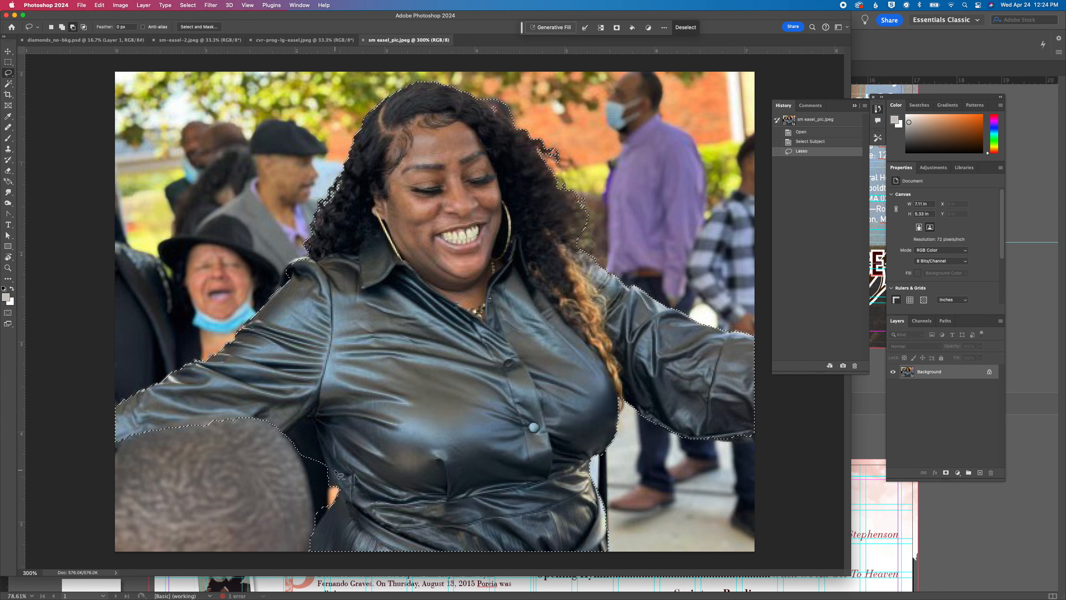
{"action": "mouse_move", "coordinate": [325, 464]}
{"action": "left_mouse_down"}
{"action": "mouse_move", "coordinate": [306, 418]}
{"action": "mouse_move", "coordinate": [278, 434]}
{"action": "mouse_move", "coordinate": [278, 459]}
{"action": "mouse_move", "coordinate": [322, 467]}
{"action": "left_mouse_up"}
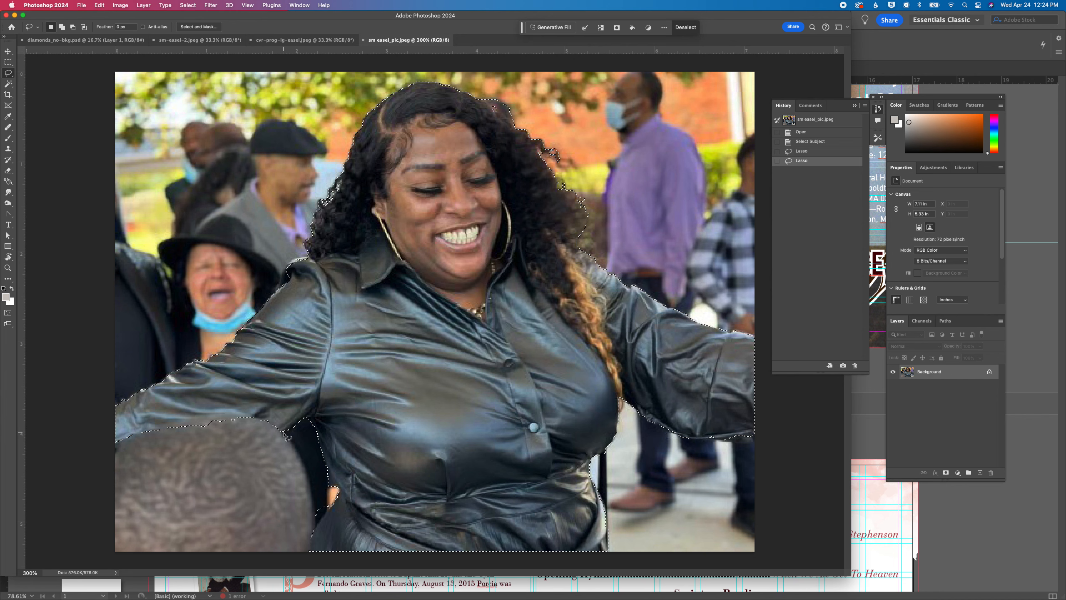
{"action": "key", "text": "shift"}
{"action": "mouse_move", "coordinate": [278, 440]}
{"action": "left_mouse_down"}
{"action": "mouse_move", "coordinate": [114, 503]}
{"action": "mouse_move", "coordinate": [100, 492]}
{"action": "mouse_move", "coordinate": [101, 443]}
{"action": "mouse_move", "coordinate": [150, 407]}
{"action": "mouse_move", "coordinate": [226, 397]}
{"action": "mouse_move", "coordinate": [289, 440]}
{"action": "left_mouse_up"}
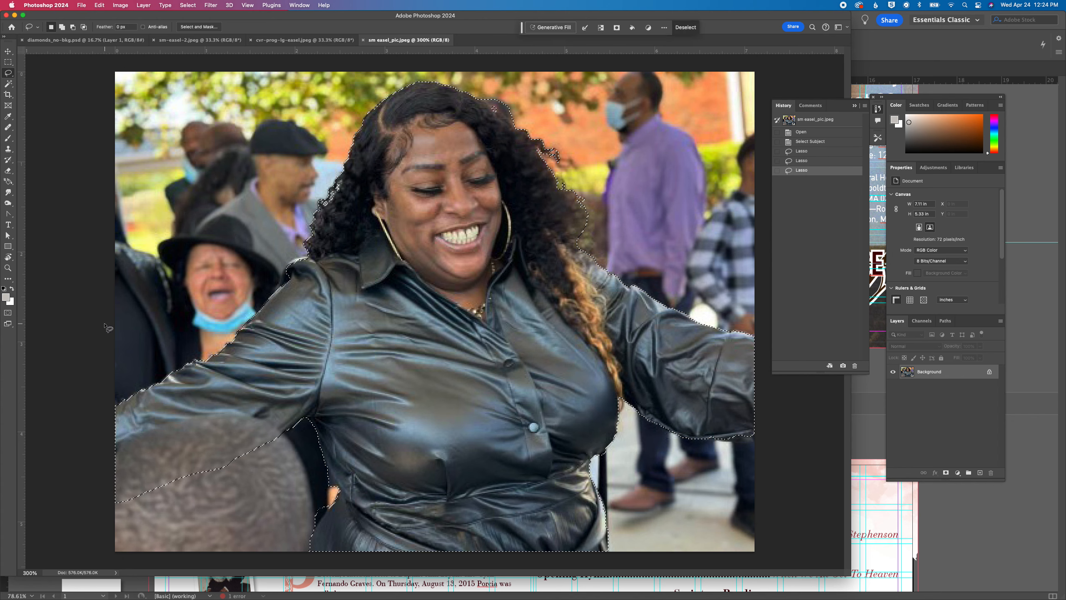
{"action": "key", "text": "shift"}
{"action": "mouse_move", "coordinate": [302, 259]}
{"action": "left_mouse_down"}
{"action": "mouse_move", "coordinate": [274, 295]}
{"action": "mouse_move", "coordinate": [302, 290]}
{"action": "mouse_move", "coordinate": [312, 261]}
{"action": "left_mouse_up"}
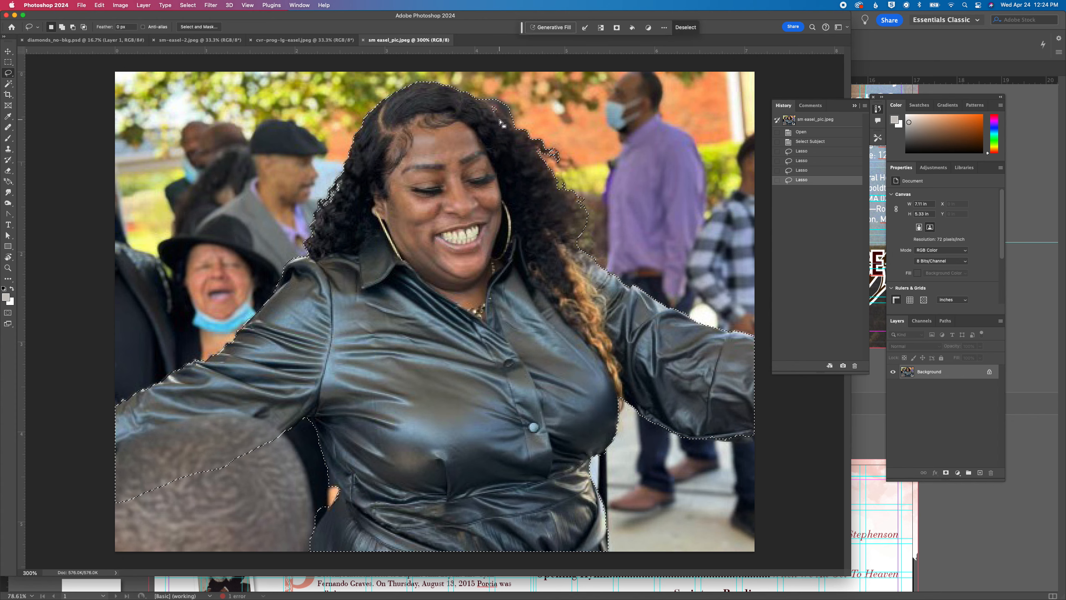
{"action": "mouse_move", "coordinate": [498, 114]}
{"action": "left_mouse_down"}
{"action": "mouse_move", "coordinate": [489, 107]}
{"action": "mouse_move", "coordinate": [499, 113]}
{"action": "left_mouse_up"}
Smooth the selection around the woman with a sample radius of 6 pixels
{"action": "left_click", "coordinate": [188, 5]}
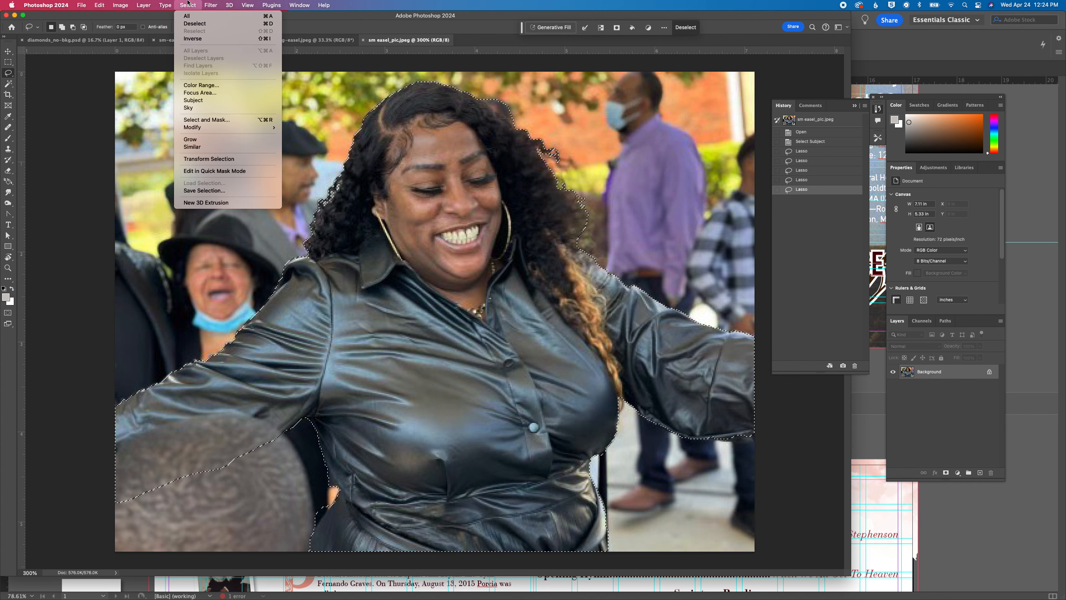
{"action": "mouse_move", "coordinate": [235, 128]}
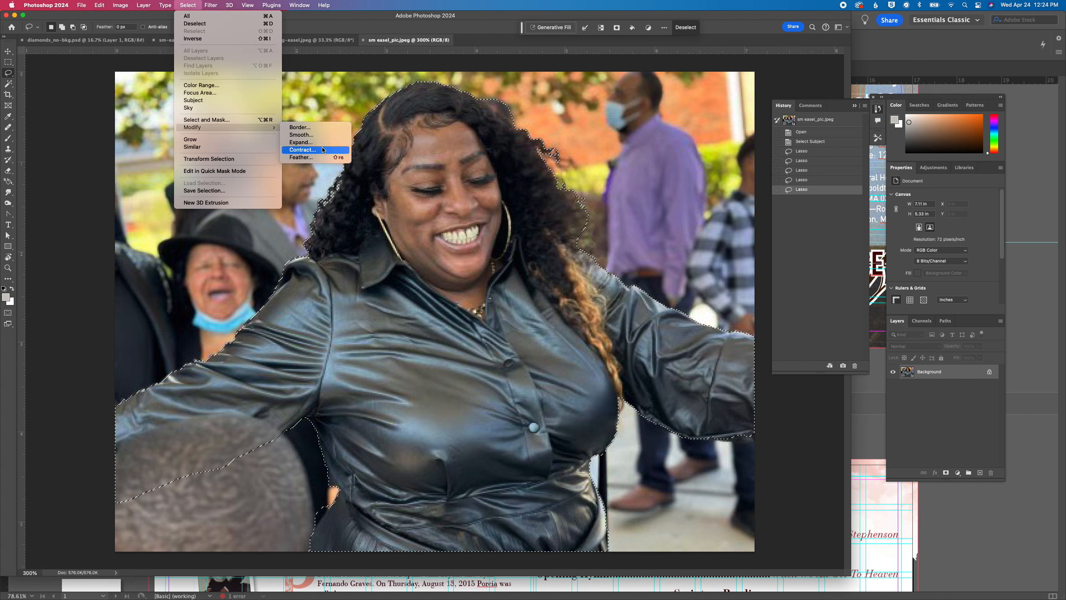
{"action": "left_click", "coordinate": [323, 135]}
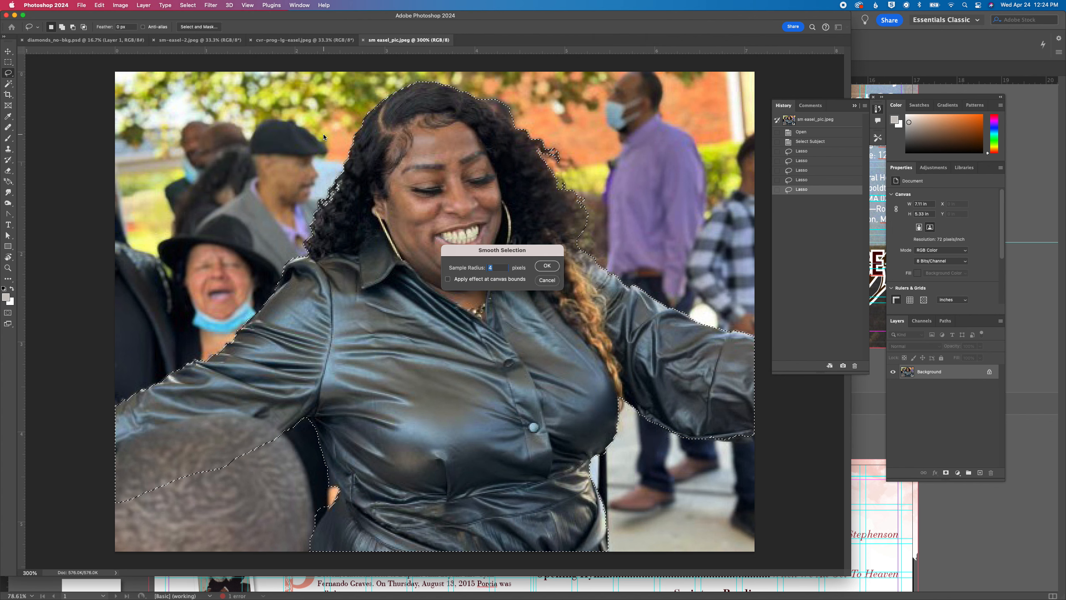
{"action": "type", "text": "6"}
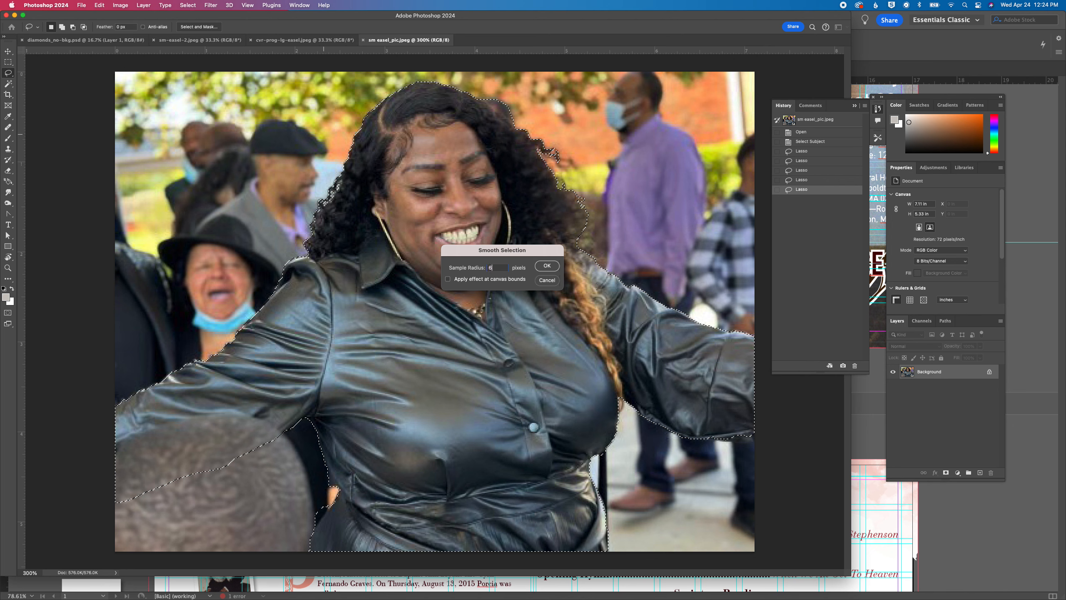
{"action": "key", "text": "Return"}
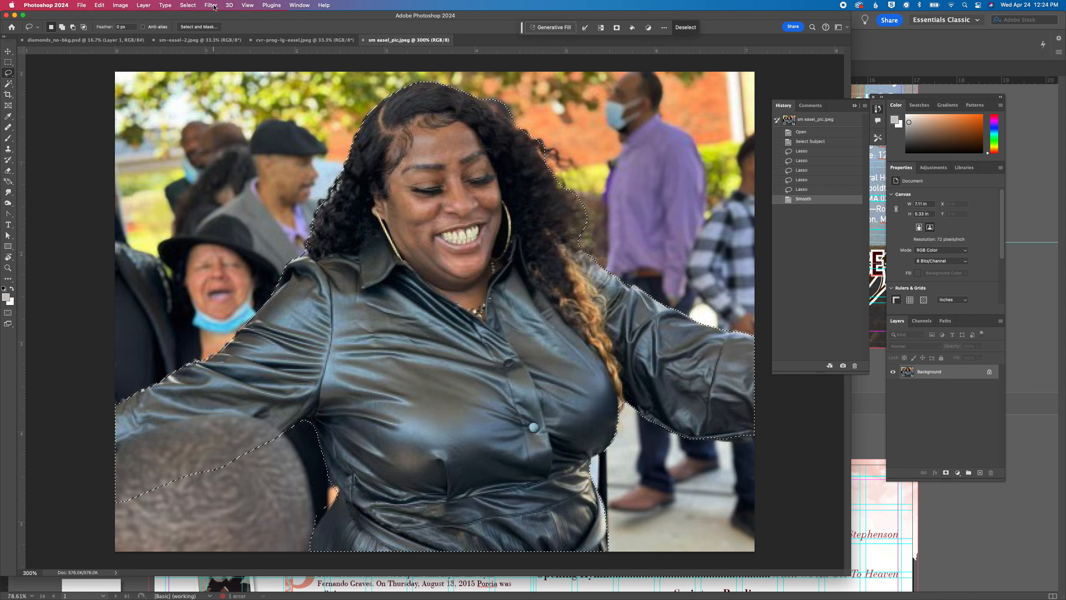
Paste a copy of the selected woman onto a new layer and delete the Background layer
{"action": "key", "text": "super+v"}
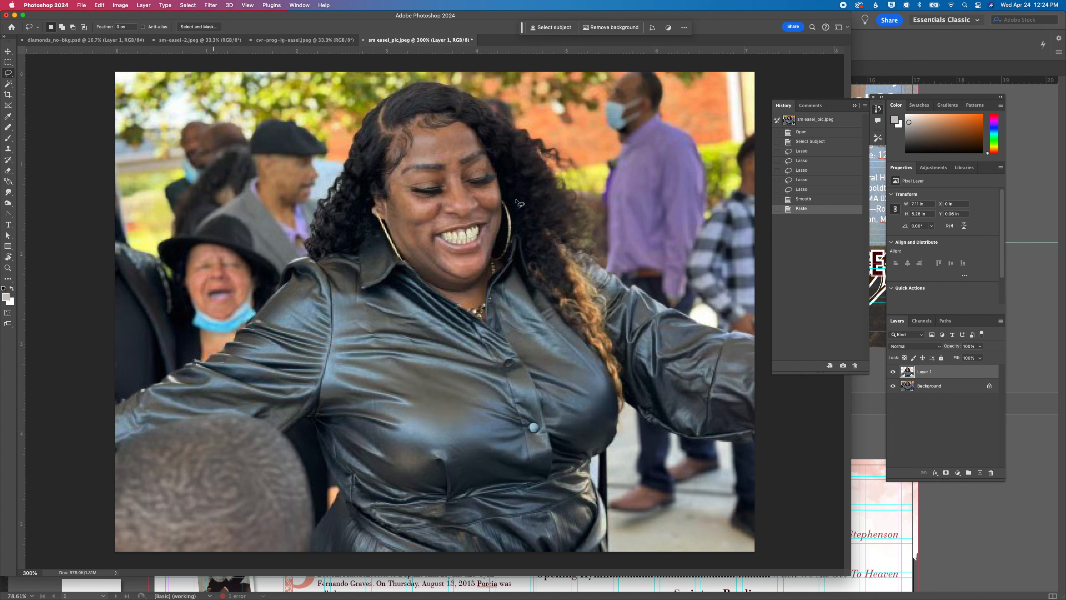
{"action": "left_click_drag", "start_coordinate": [962, 387], "coordinate": [985, 467]}
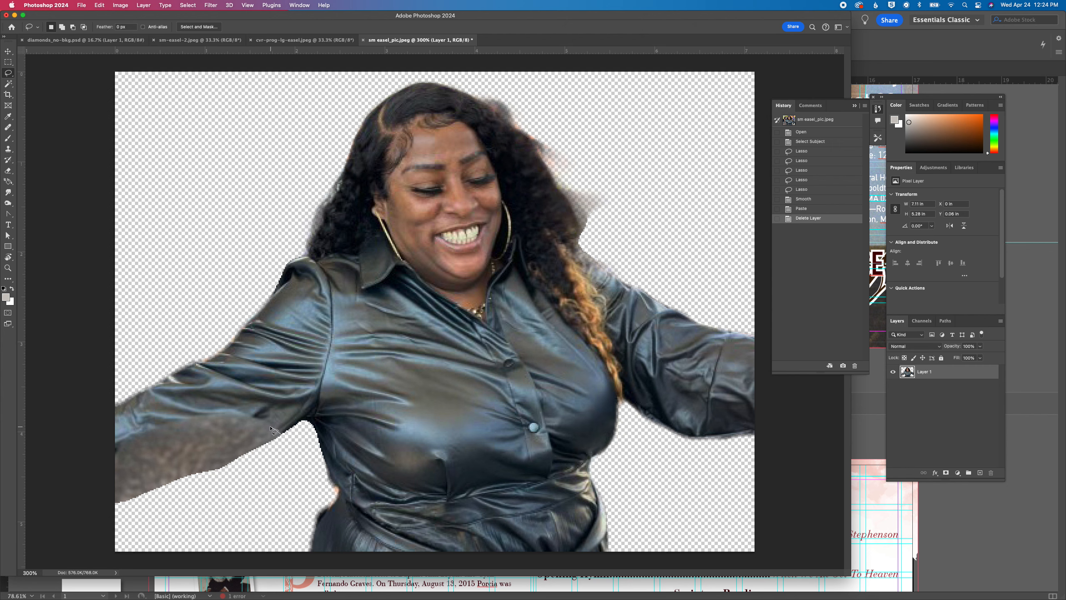
Lasso the foreground head remnant covering the underside of the sleeve and replace it using Generative Fill with the prompt "content aware"
{"action": "mouse_move", "coordinate": [261, 419]}
{"action": "left_mouse_down"}
{"action": "mouse_move", "coordinate": [181, 414]}
{"action": "mouse_move", "coordinate": [122, 440]}
{"action": "mouse_move", "coordinate": [100, 458]}
{"action": "mouse_move", "coordinate": [99, 498]}
{"action": "mouse_move", "coordinate": [137, 510]}
{"action": "mouse_move", "coordinate": [280, 437]}
{"action": "left_mouse_up"}
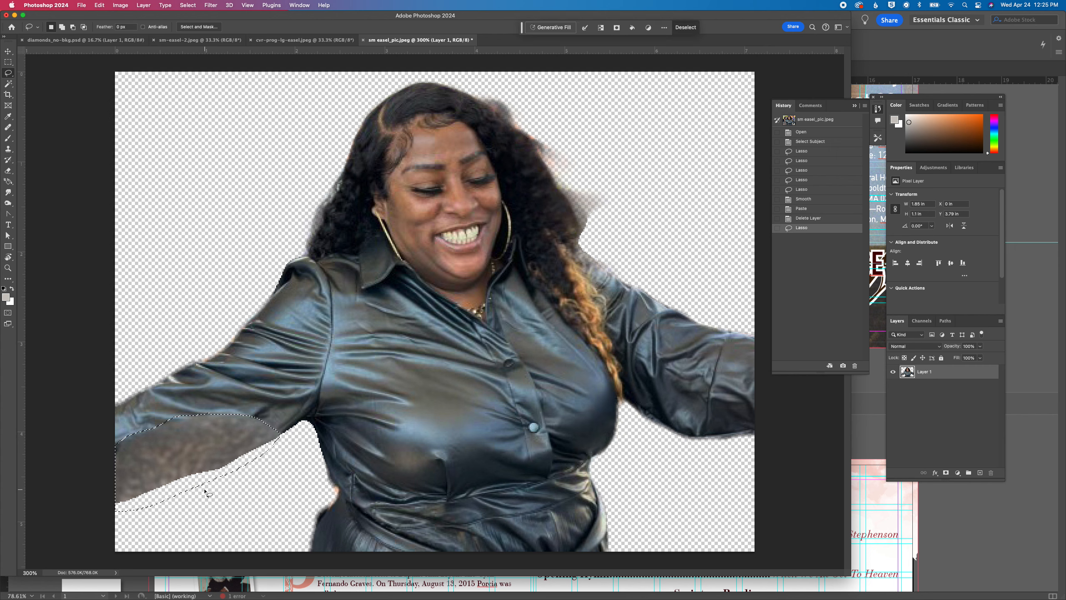
{"action": "key", "text": "super+d"}
{"action": "mouse_move", "coordinate": [114, 503]}
{"action": "left_mouse_down"}
{"action": "mouse_move", "coordinate": [280, 433]}
{"action": "mouse_move", "coordinate": [215, 413]}
{"action": "mouse_move", "coordinate": [132, 434]}
{"action": "mouse_move", "coordinate": [112, 449]}
{"action": "mouse_move", "coordinate": [99, 507]}
{"action": "left_mouse_up"}
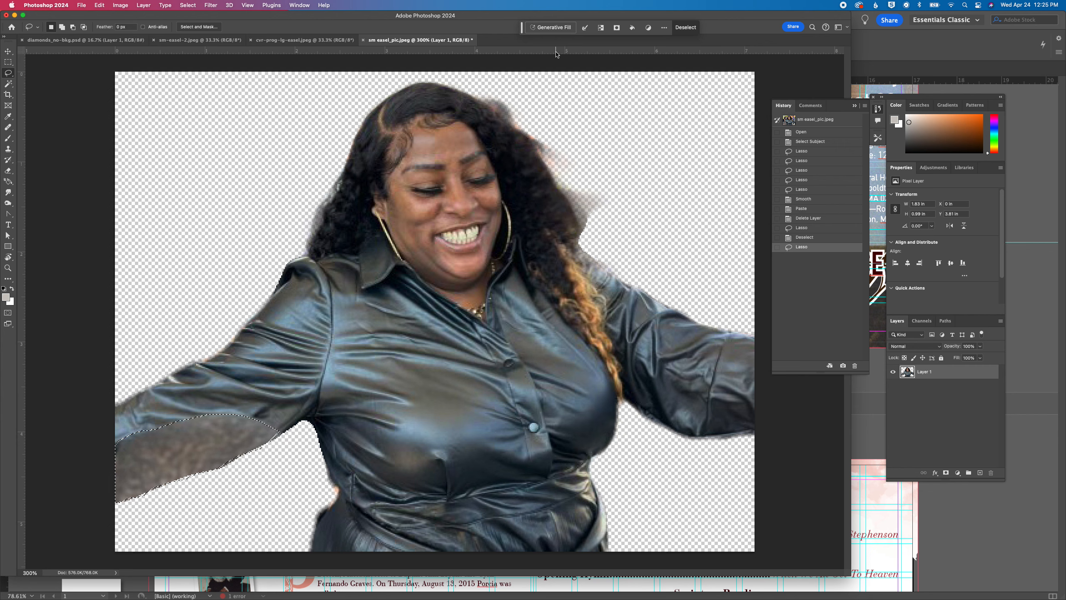
{"action": "left_click", "coordinate": [551, 28]}
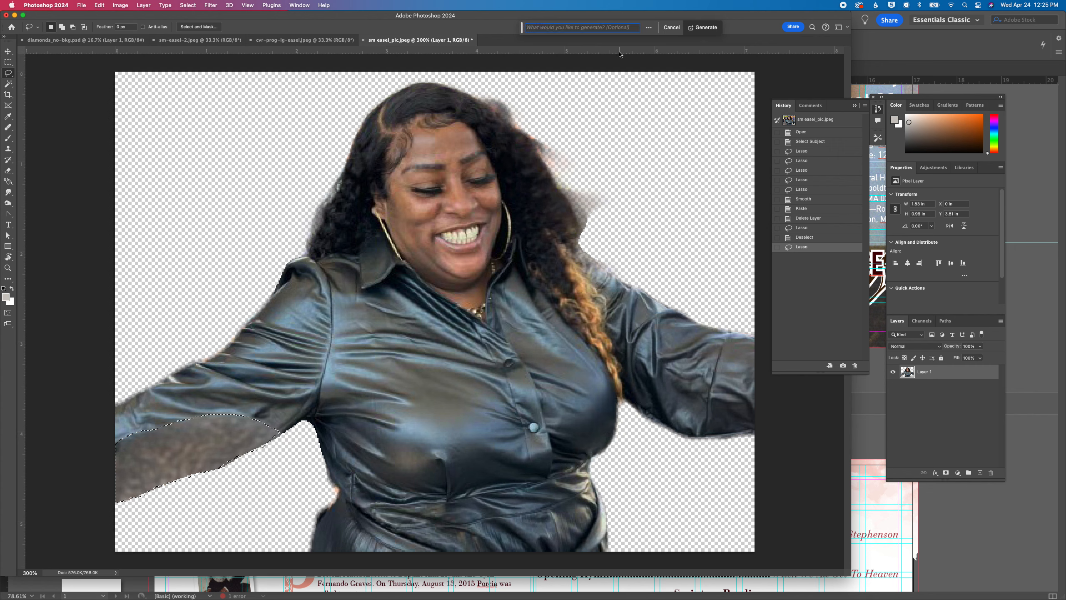
{"action": "type", "text": "content aware"}
{"action": "key", "text": "Return"}
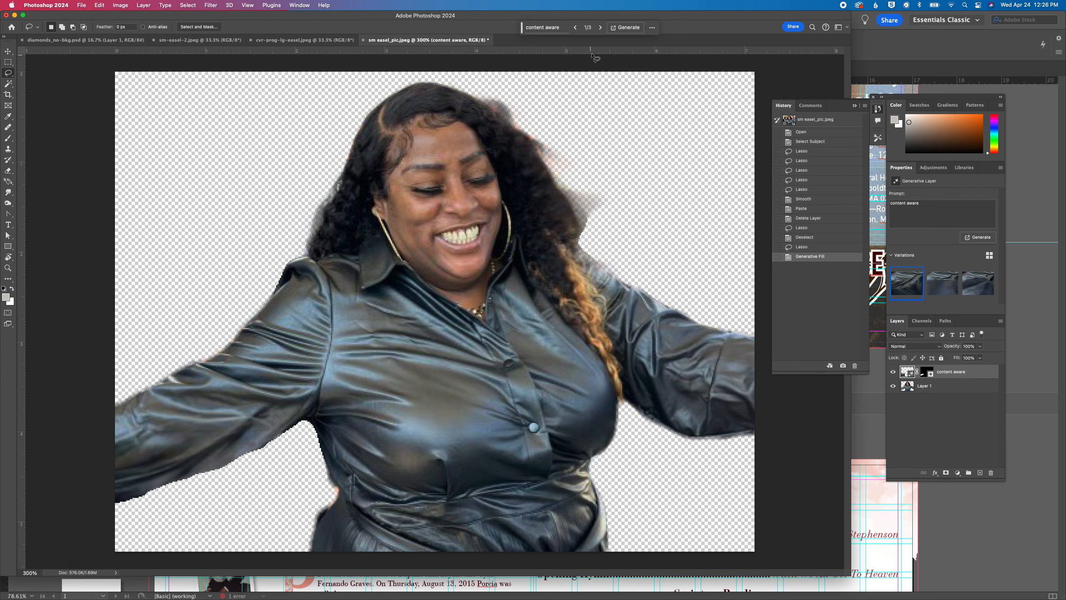
Compare the generated sleeve variations and return to the first one
{"action": "left_click", "coordinate": [599, 28]}
{"action": "left_click", "coordinate": [599, 28]}
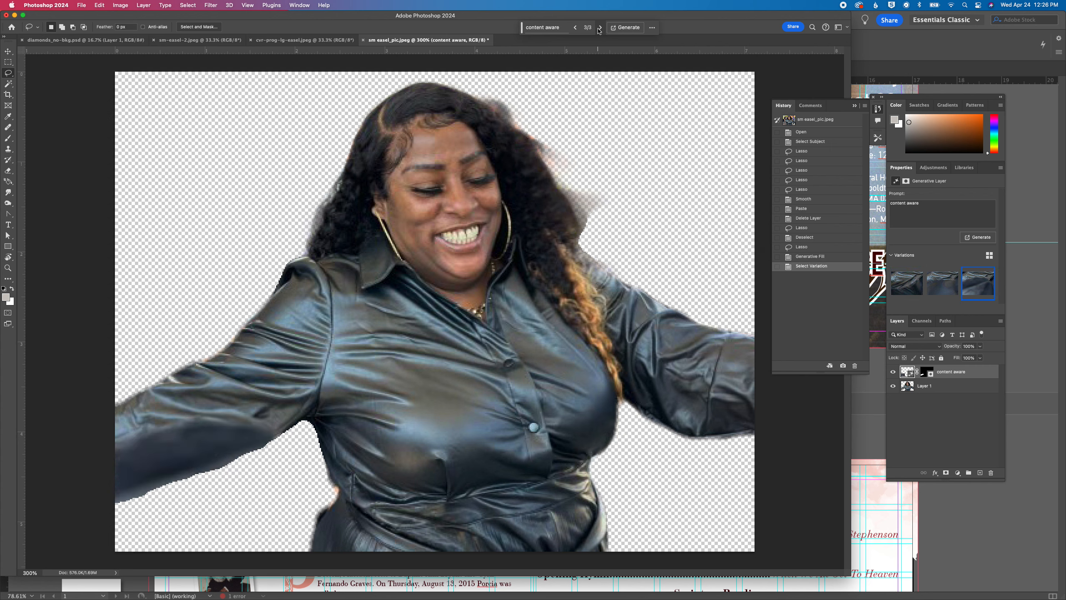
{"action": "left_click", "coordinate": [599, 28]}
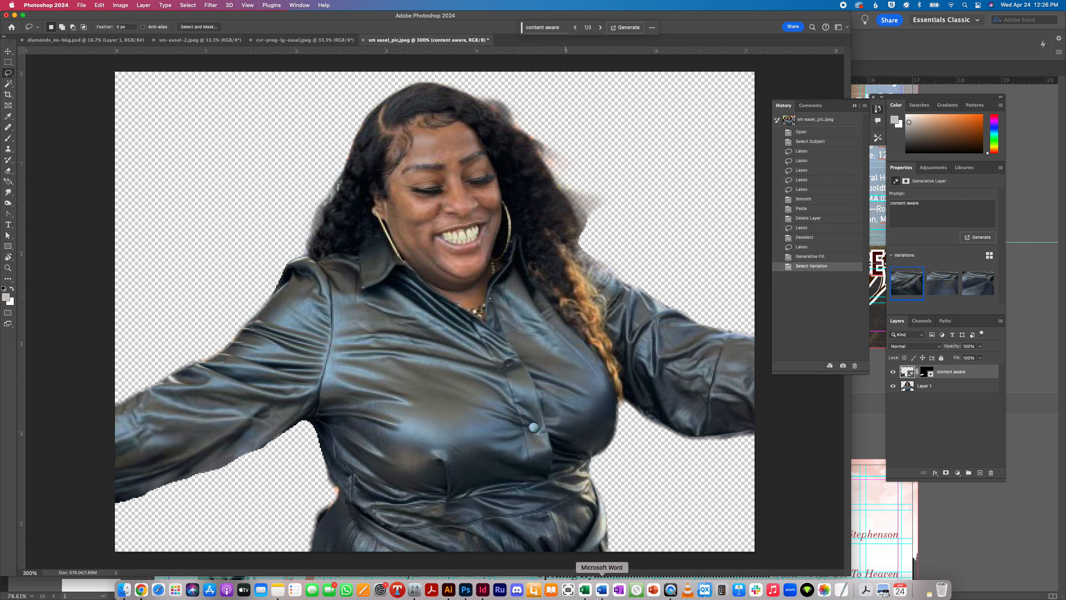
Merge the "content aware" generative layer with Layer 1
{"action": "left_click", "coordinate": [950, 387]}
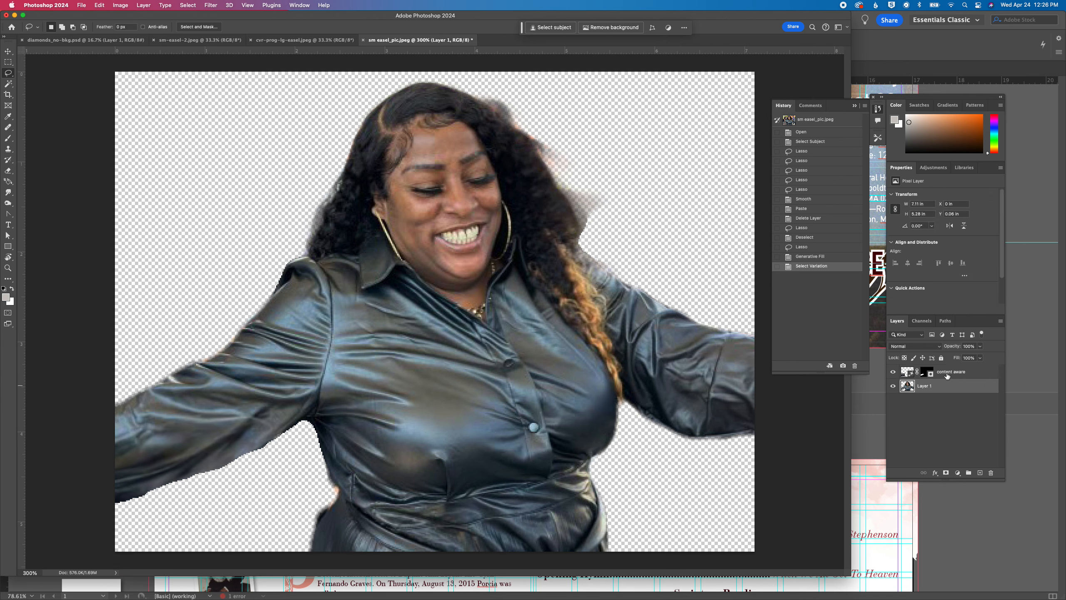
{"action": "left_click", "coordinate": [947, 372], "text": "shift"}
{"action": "right_click", "coordinate": [947, 375]}
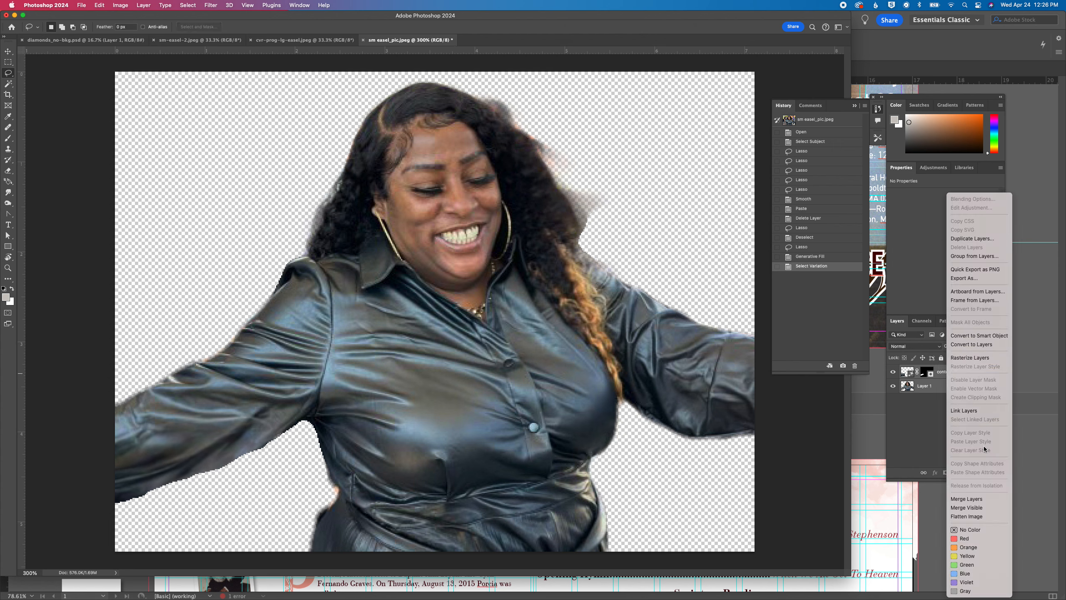
{"action": "left_click", "coordinate": [967, 498]}
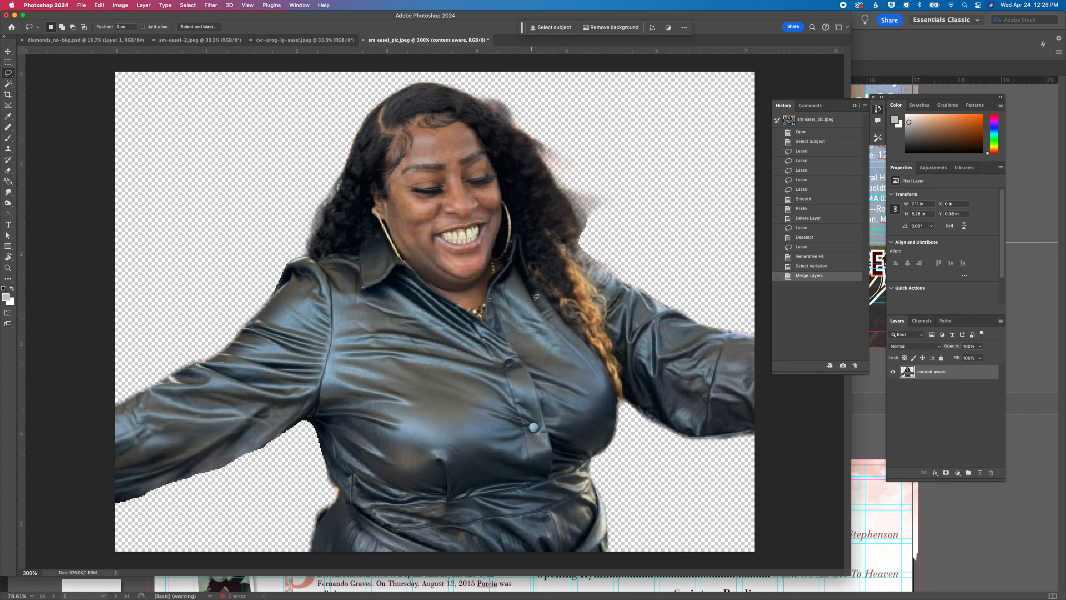
{"action": "key", "text": "e"}
{"action": "mouse_move", "coordinate": [567, 234]}
{"action": "left_mouse_down"}
{"action": "mouse_move", "coordinate": [595, 221]}
{"action": "mouse_move", "coordinate": [577, 175]}
{"action": "mouse_move", "coordinate": [614, 216]}
{"action": "left_mouse_up"}
{"action": "key", "text": "super+z"}
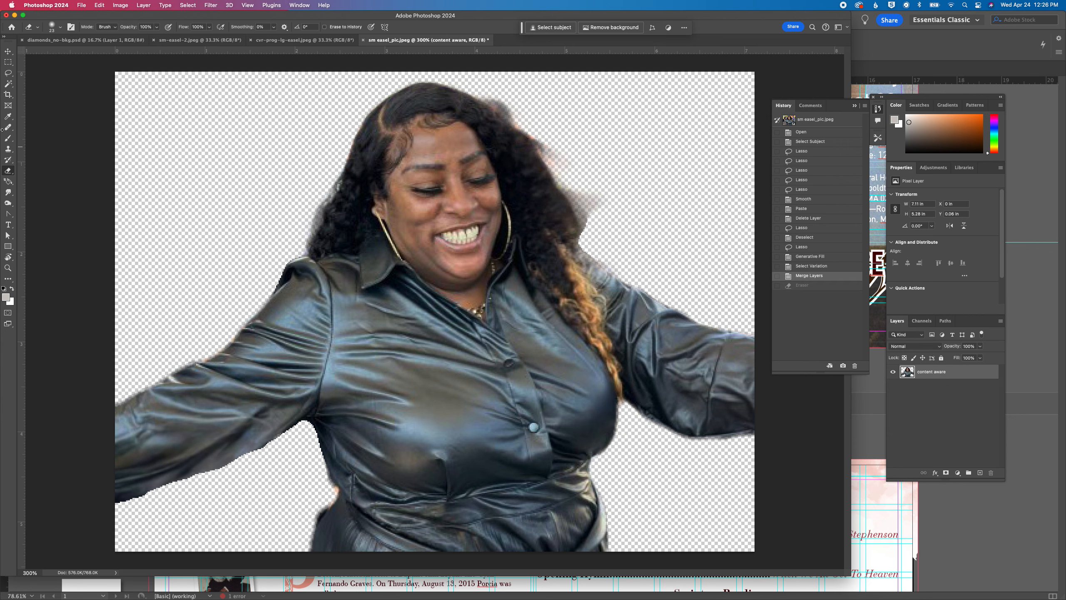
{"action": "left_click", "coordinate": [8, 83]}
{"action": "left_click", "coordinate": [266, 176]}
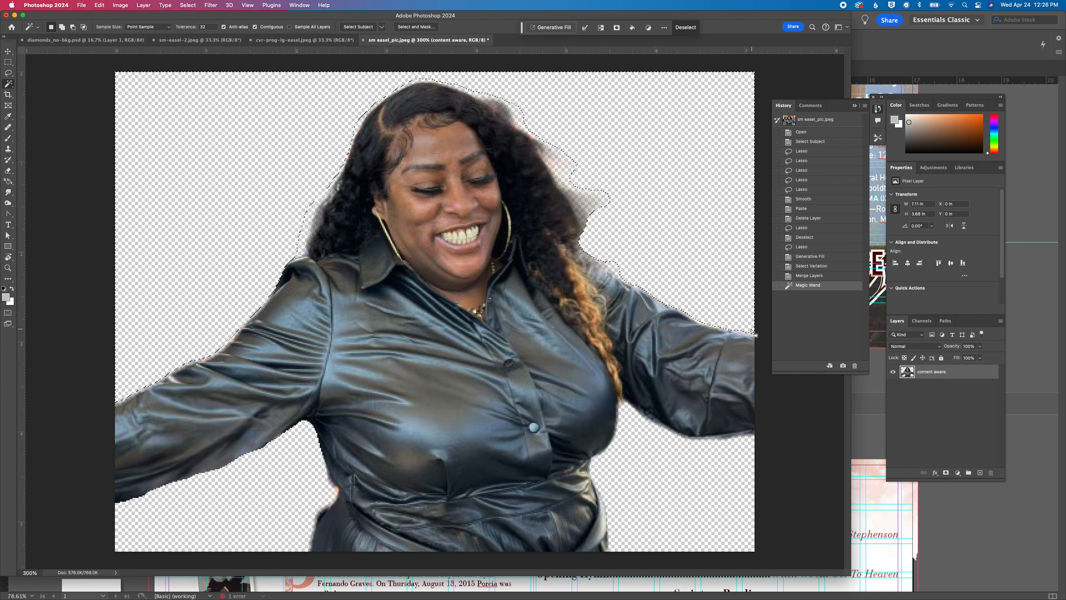
{"action": "key", "text": "super+d"}
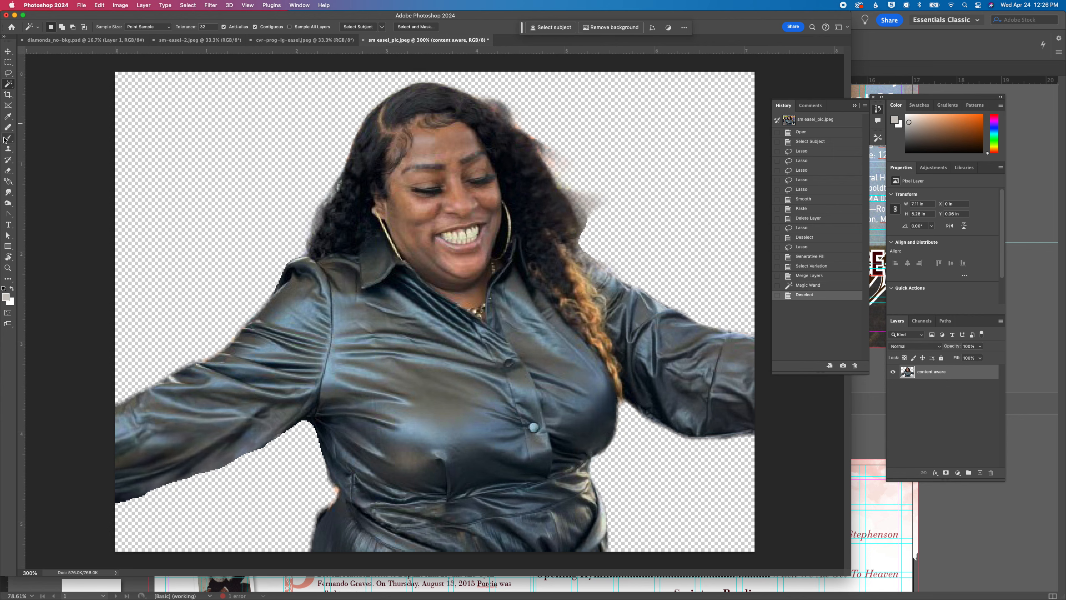
Erase the blurry background remnants beside the hair with the Eraser at 12 px and 0% hardness
{"action": "left_click", "coordinate": [8, 150]}
{"action": "left_click", "coordinate": [8, 171]}
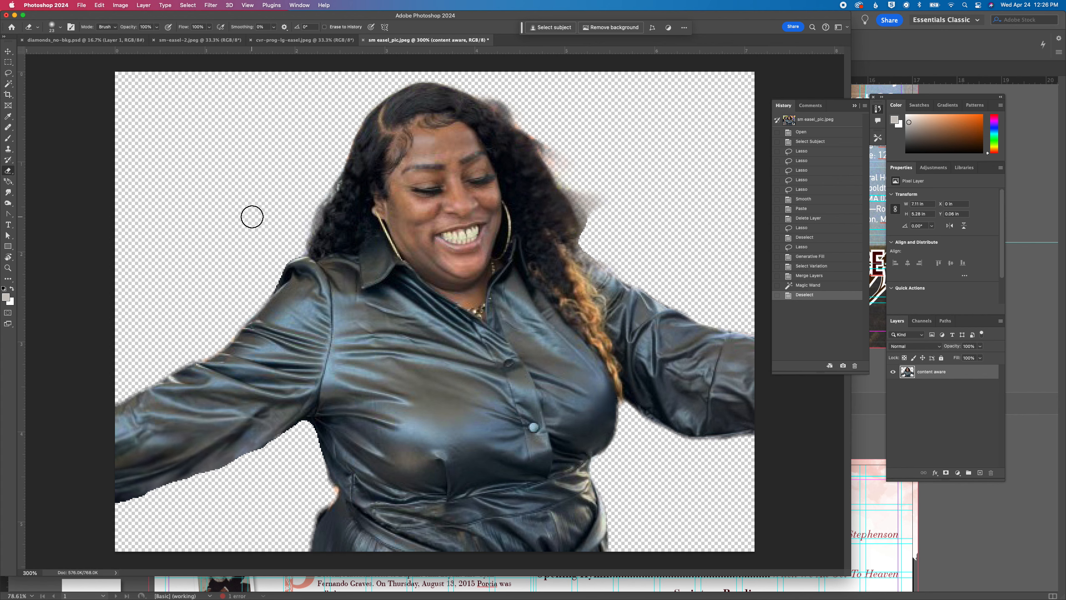
{"action": "left_click", "coordinate": [61, 27]}
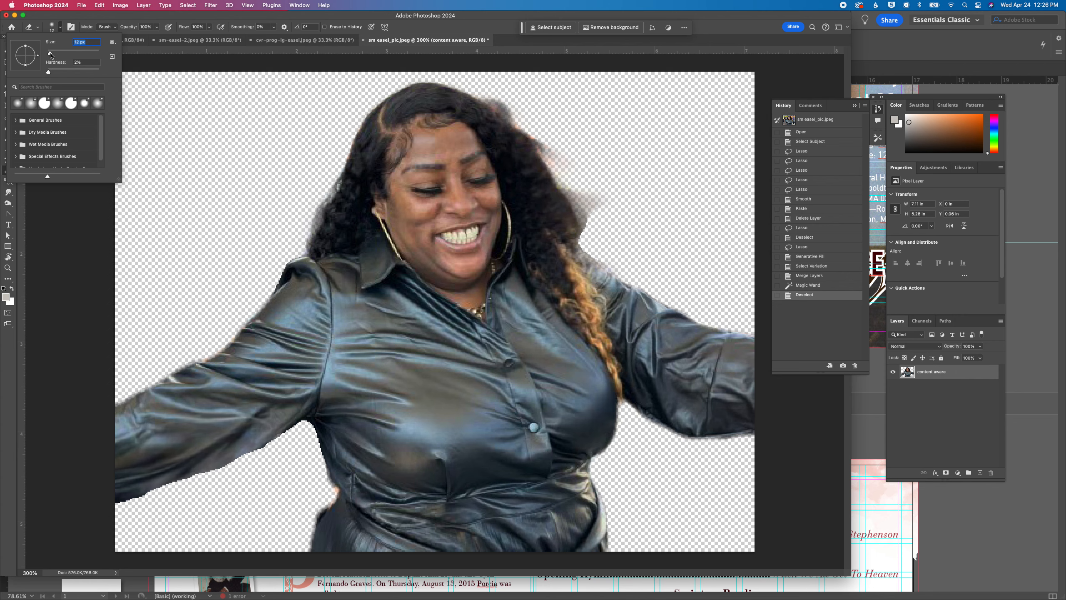
{"action": "left_click", "coordinate": [62, 28]}
{"action": "mouse_move", "coordinate": [604, 220]}
{"action": "left_mouse_down"}
{"action": "mouse_move", "coordinate": [584, 188]}
{"action": "mouse_move", "coordinate": [592, 218]}
{"action": "mouse_move", "coordinate": [571, 193]}
{"action": "mouse_move", "coordinate": [590, 242]}
{"action": "left_mouse_up"}
{"action": "mouse_move", "coordinate": [548, 159]}
{"action": "left_mouse_down"}
{"action": "mouse_move", "coordinate": [536, 131]}
{"action": "mouse_move", "coordinate": [572, 168]}
{"action": "mouse_move", "coordinate": [597, 159]}
{"action": "mouse_move", "coordinate": [524, 119]}
{"action": "left_mouse_up"}
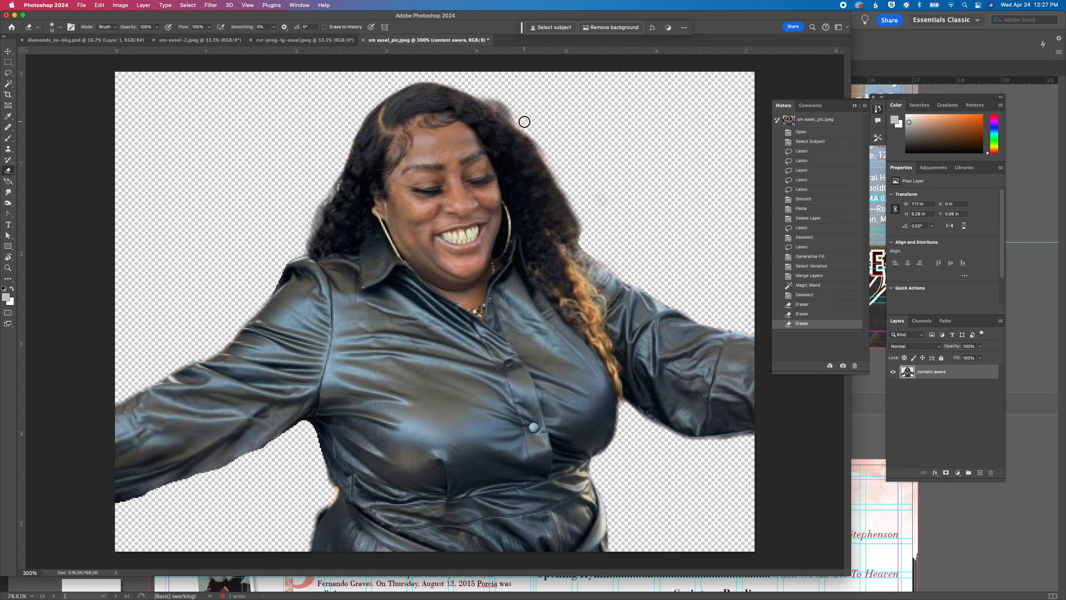
{"action": "left_click", "coordinate": [608, 184]}
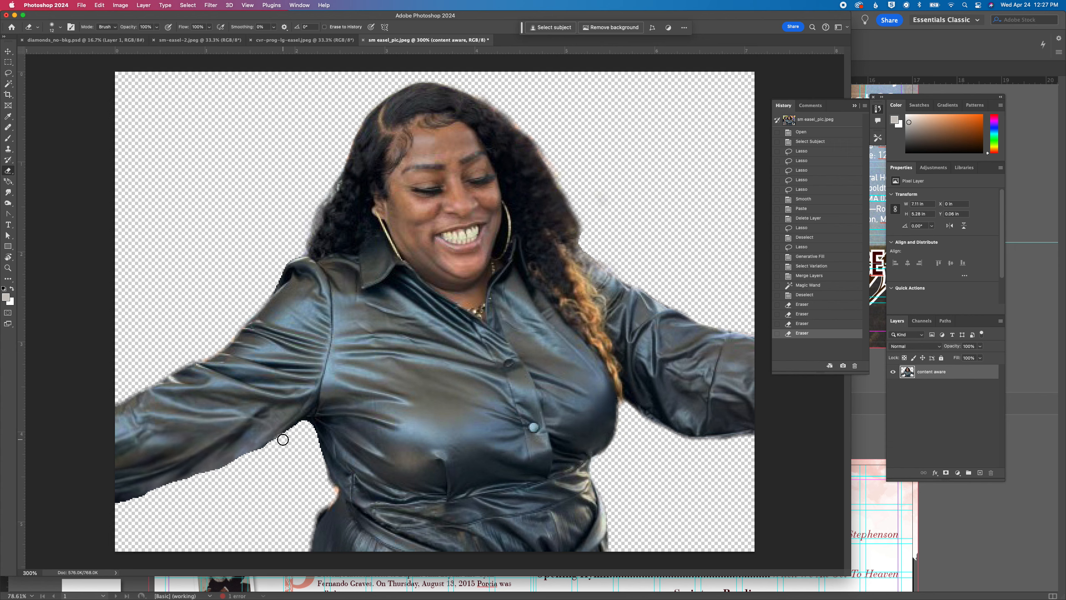
Undo the first eraser stroke under the sleeve, set the Eraser's hardness to 14% and soften the sleeve's jagged underside
{"action": "left_click_drag", "start_coordinate": [235, 463], "coordinate": [267, 456]}
{"action": "key", "text": "super+z"}
{"action": "key", "text": "super+equal"}
{"action": "key", "text": "super+equal"}
{"action": "key", "text": "super+equal"}
{"action": "left_click_drag", "start_coordinate": [200, 459], "coordinate": [593, 143]}
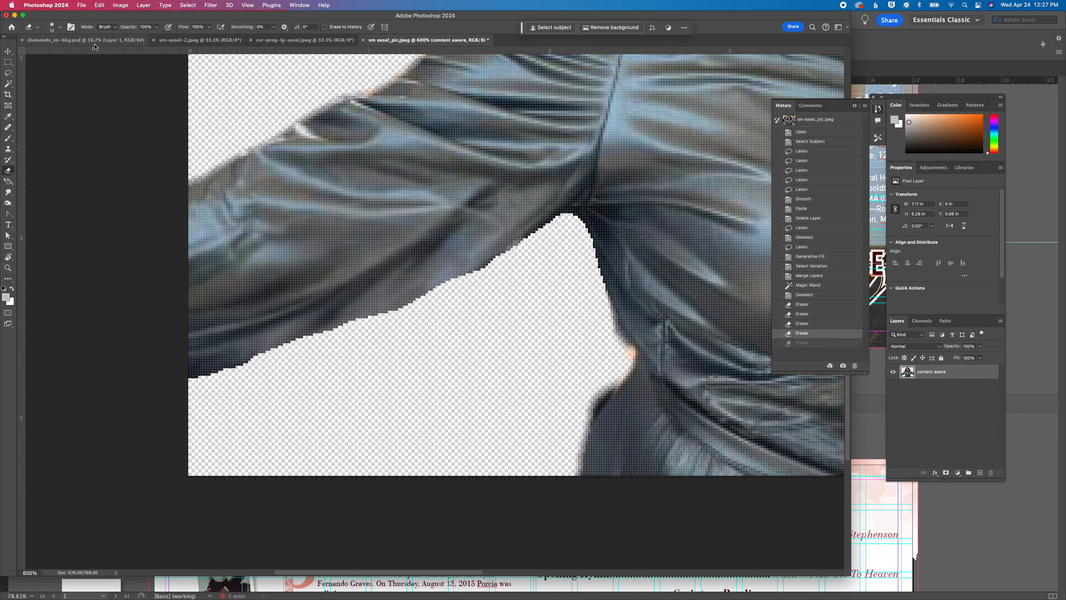
{"action": "left_click", "coordinate": [49, 28]}
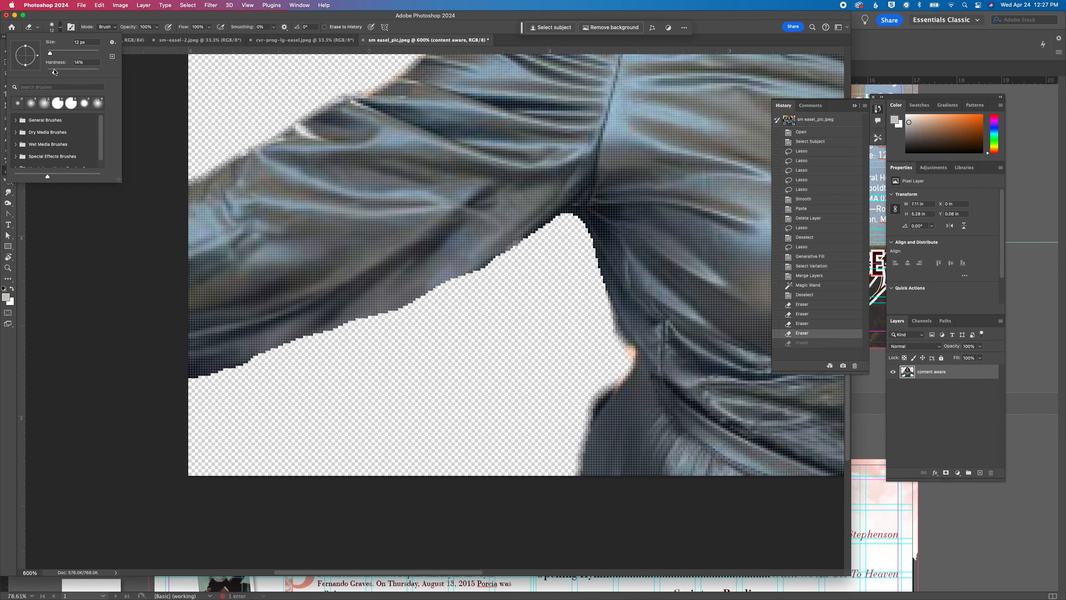
{"action": "mouse_move", "coordinate": [543, 253]}
{"action": "left_mouse_down"}
{"action": "mouse_move", "coordinate": [346, 341]}
{"action": "mouse_move", "coordinate": [358, 328]}
{"action": "mouse_move", "coordinate": [184, 388]}
{"action": "mouse_move", "coordinate": [250, 387]}
{"action": "mouse_move", "coordinate": [237, 388]}
{"action": "mouse_move", "coordinate": [329, 349]}
{"action": "left_mouse_up"}
{"action": "scroll", "coordinate": [188, 387], "scroll_direction": "up", "scroll_amount": 1}
{"action": "left_click_drag", "start_coordinate": [242, 385], "coordinate": [201, 395]}
Erase the skin-coloured remnant at the waist and soften the jagged edge under the arm
{"action": "key", "text": "super+minus"}
{"action": "key", "text": "super+minus"}
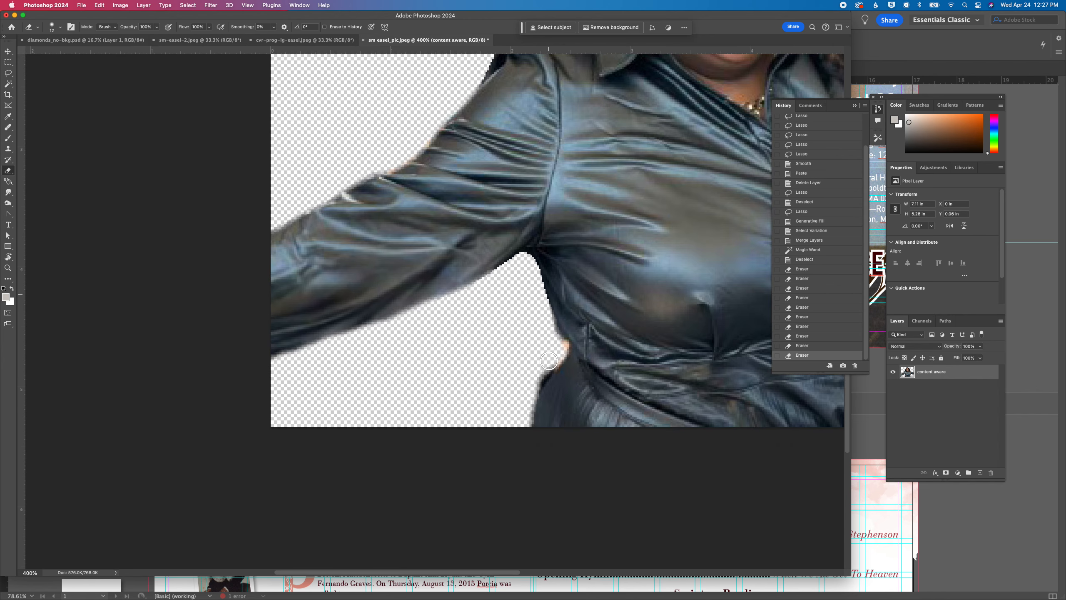
{"action": "left_click_drag", "start_coordinate": [539, 371], "coordinate": [517, 393]}
{"action": "left_click_drag", "start_coordinate": [551, 348], "coordinate": [522, 390]}
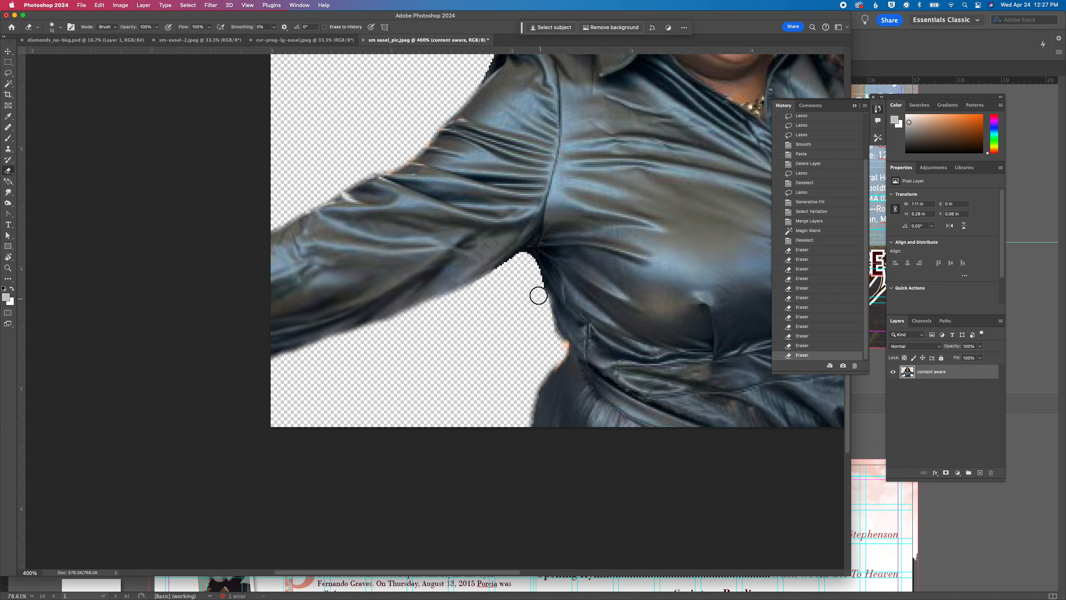
{"action": "mouse_move", "coordinate": [530, 269]}
{"action": "left_mouse_down"}
{"action": "mouse_move", "coordinate": [522, 260]}
{"action": "mouse_move", "coordinate": [477, 301]}
{"action": "left_mouse_up"}
Erase the leftover fringes along both sides of the hair and around the outstretched sleeve on the blonde-hair side
{"action": "key", "text": "super+0"}
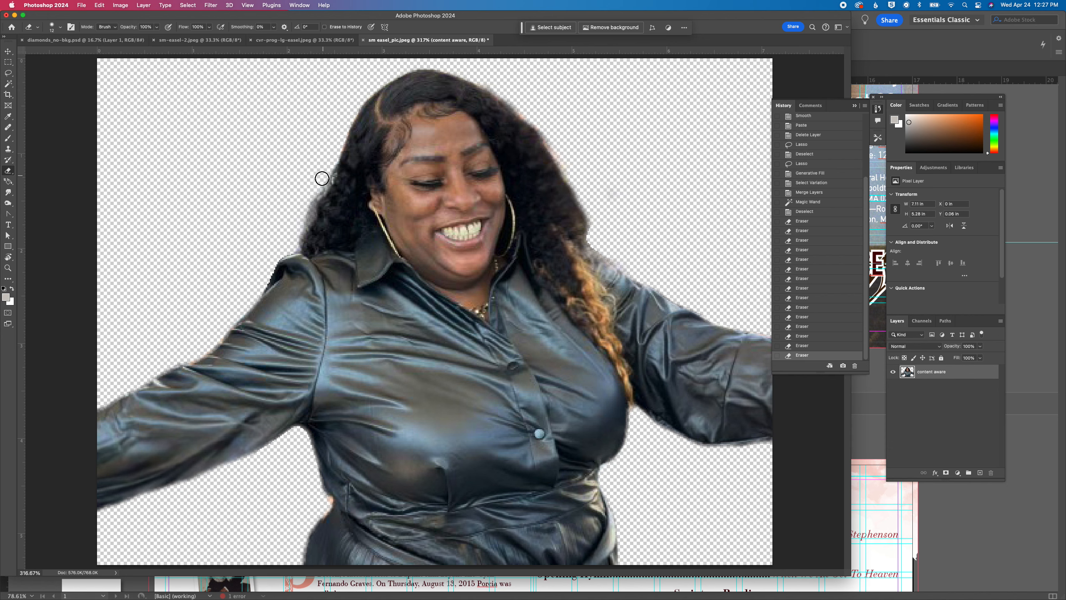
{"action": "mouse_move", "coordinate": [302, 220]}
{"action": "left_mouse_down"}
{"action": "mouse_move", "coordinate": [292, 242]}
{"action": "mouse_move", "coordinate": [328, 167]}
{"action": "mouse_move", "coordinate": [321, 130]}
{"action": "left_mouse_up"}
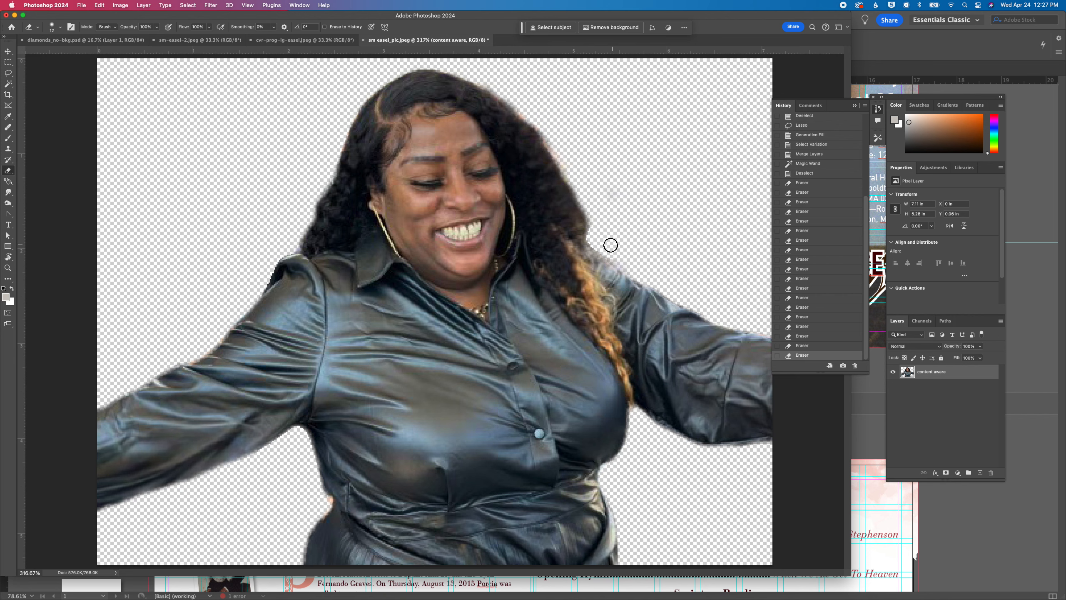
{"action": "left_click_drag", "start_coordinate": [594, 238], "coordinate": [588, 190]}
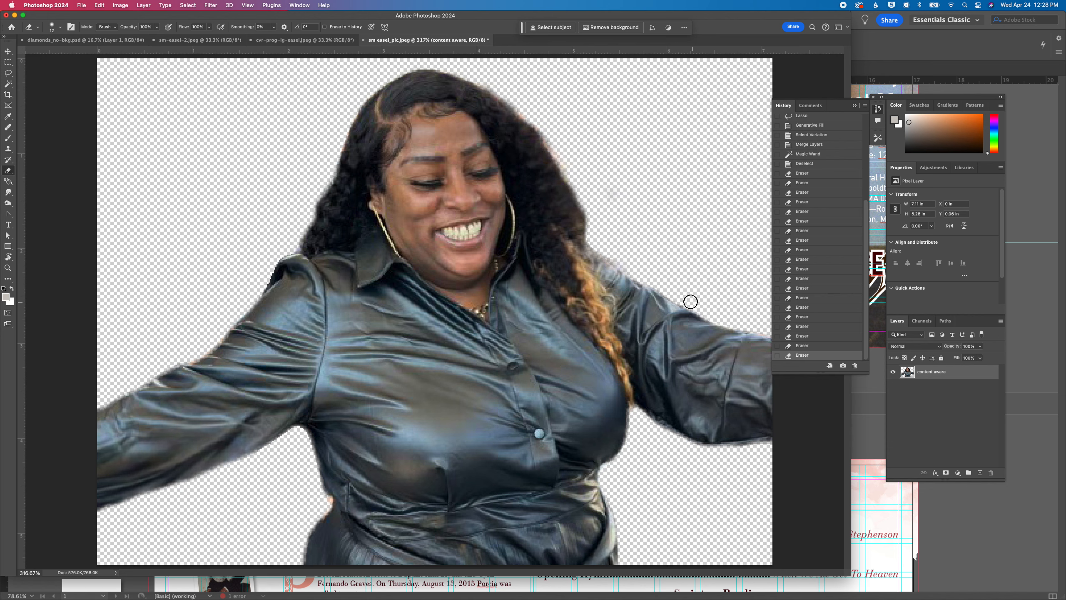
{"action": "left_click_drag", "start_coordinate": [652, 276], "coordinate": [663, 284]}
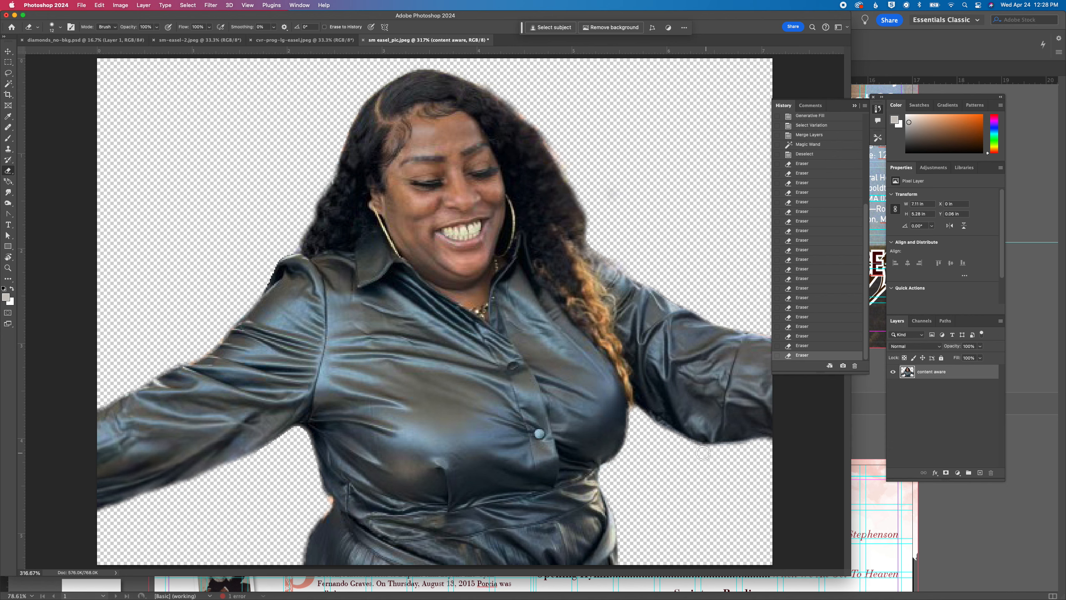
{"action": "left_click_drag", "start_coordinate": [665, 435], "coordinate": [650, 424]}
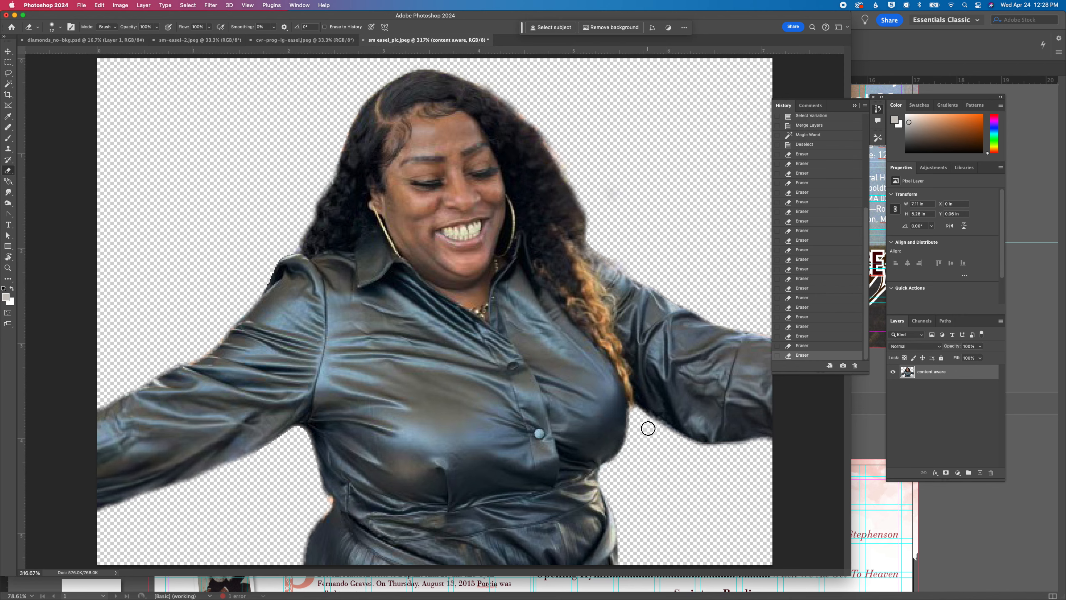
{"action": "left_click", "coordinate": [643, 421]}
{"action": "left_click", "coordinate": [649, 426]}
Save the cutout in Photoshop format as sm easel_pic_stage1.psd with Maximize Compatibility on
{"action": "key", "text": "super+s"}
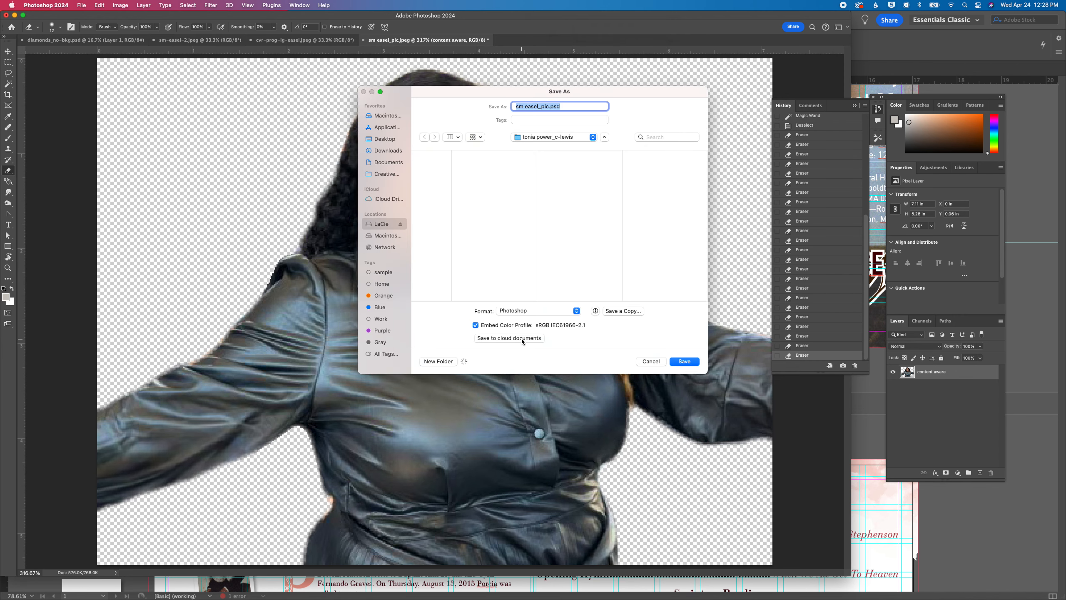
{"action": "left_click", "coordinate": [555, 106]}
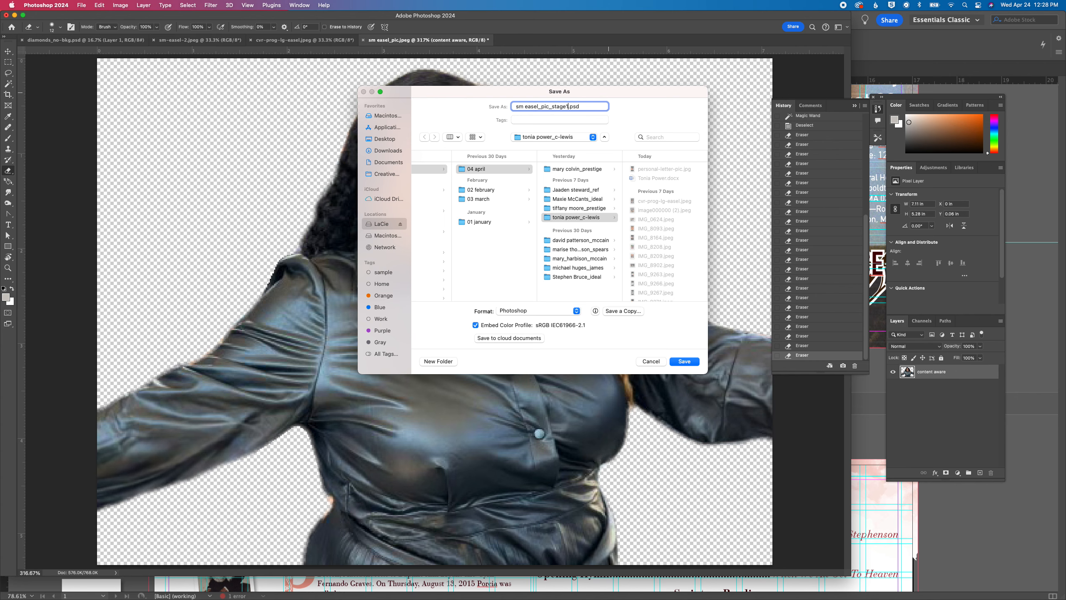
{"action": "key", "text": "Return"}
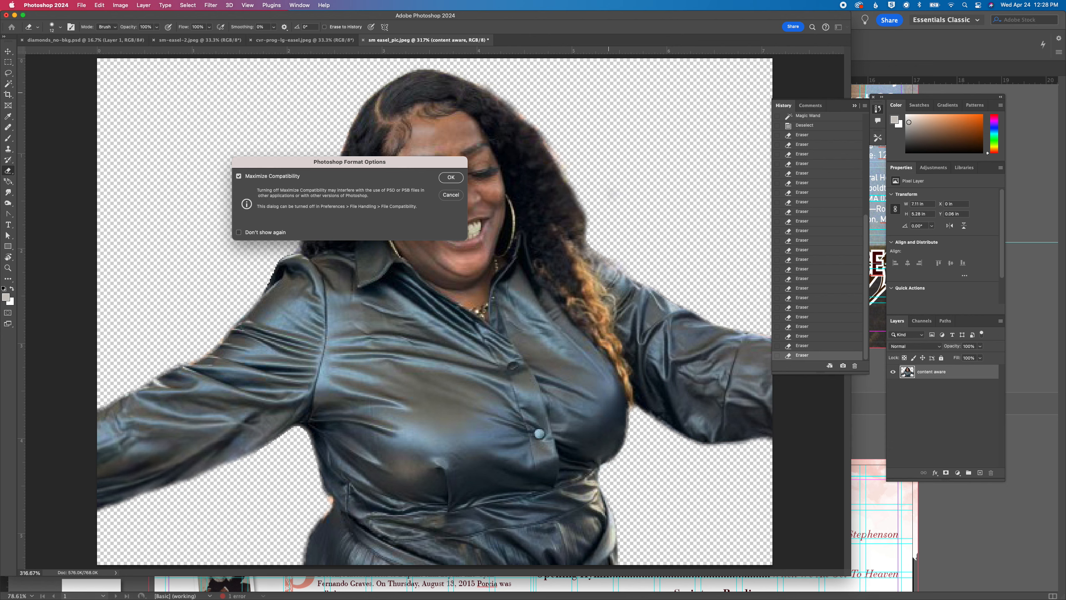
{"action": "left_click", "coordinate": [451, 177]}
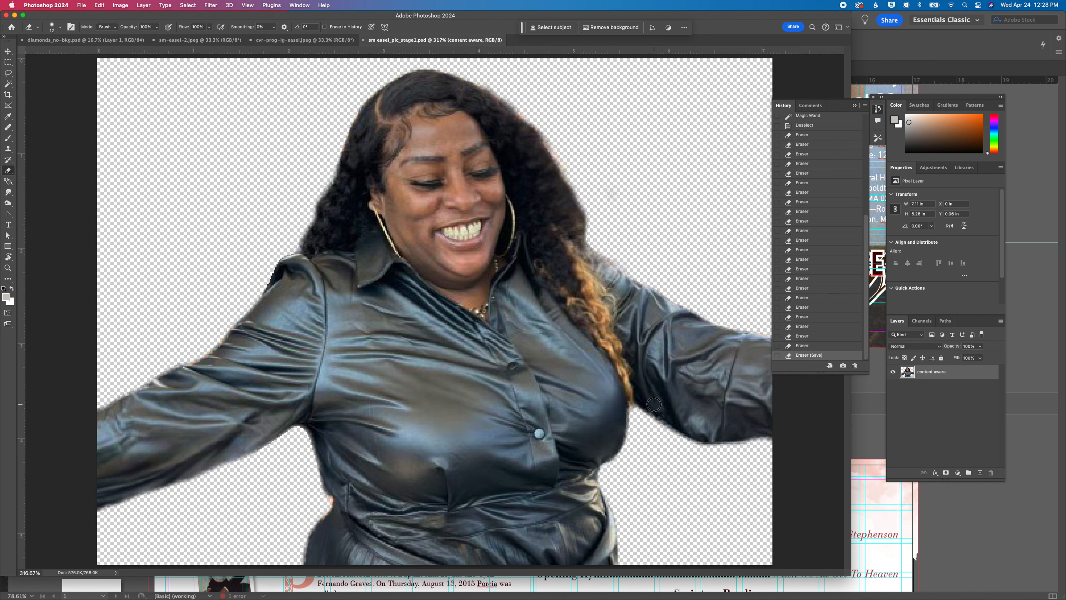
Apply Auto Color and Auto Tone to the woman's layer
{"action": "left_click", "coordinate": [120, 5]}
{"action": "left_click", "coordinate": [126, 56]}
{"action": "left_click", "coordinate": [120, 5]}
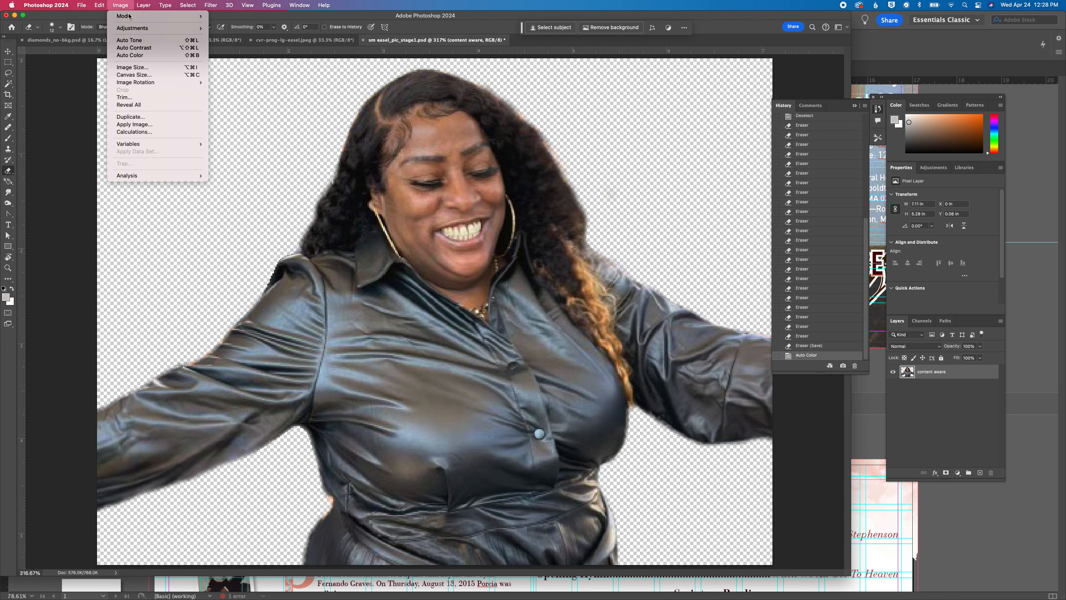
{"action": "left_click", "coordinate": [126, 38]}
Apply Color Balance to the woman's layer, setting the highlights' magenta/green level to -5
{"action": "left_click", "coordinate": [121, 5]}
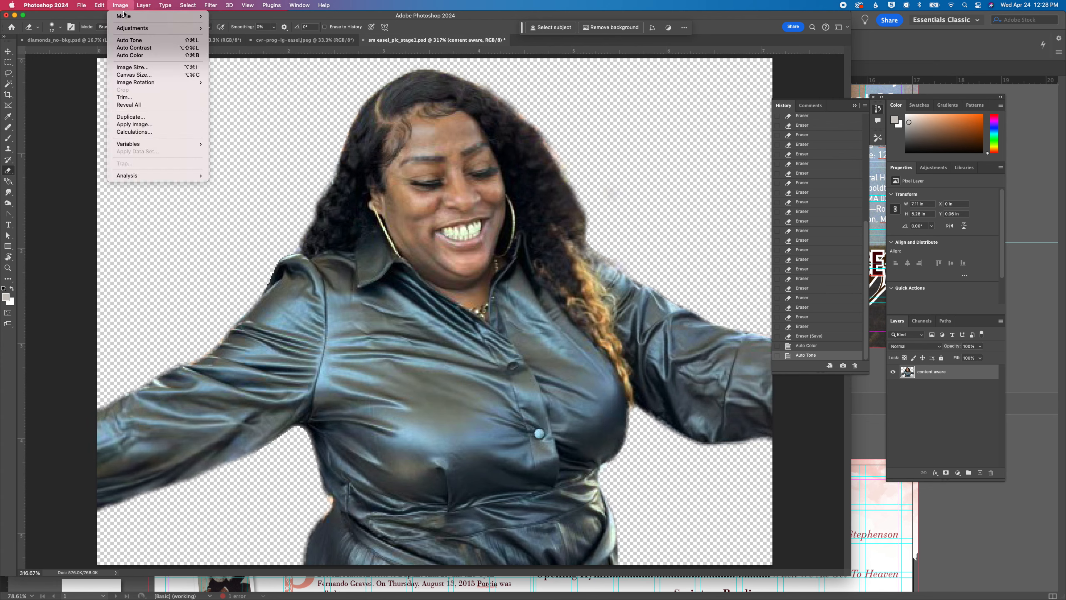
{"action": "mouse_move", "coordinate": [130, 27]}
{"action": "left_click", "coordinate": [243, 78]}
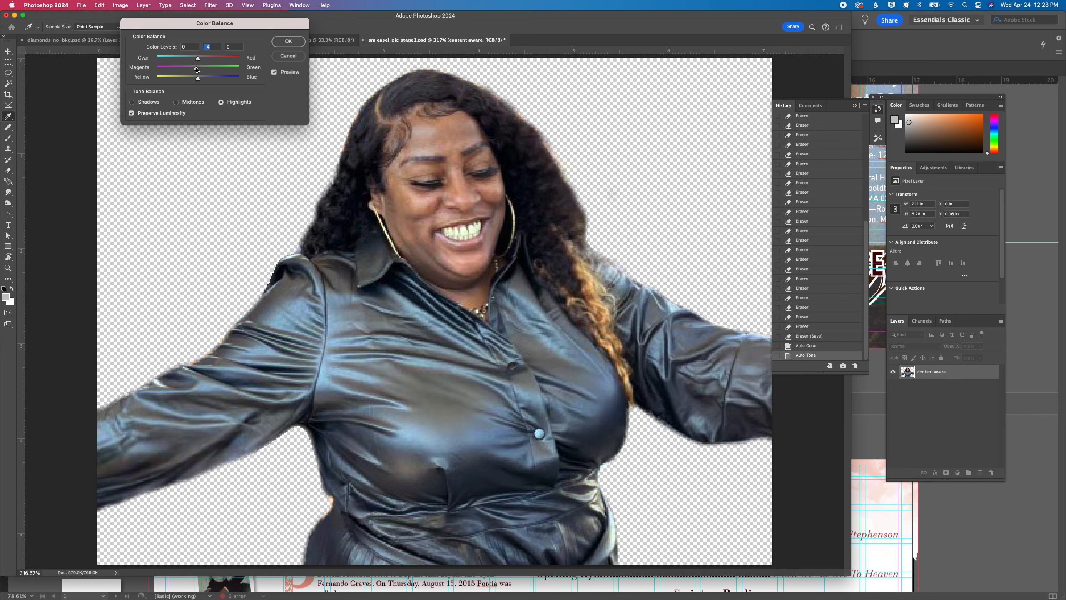
{"action": "left_click", "coordinate": [293, 43]}
{"action": "key", "text": "super+minus"}
{"action": "key", "text": "super+minus"}
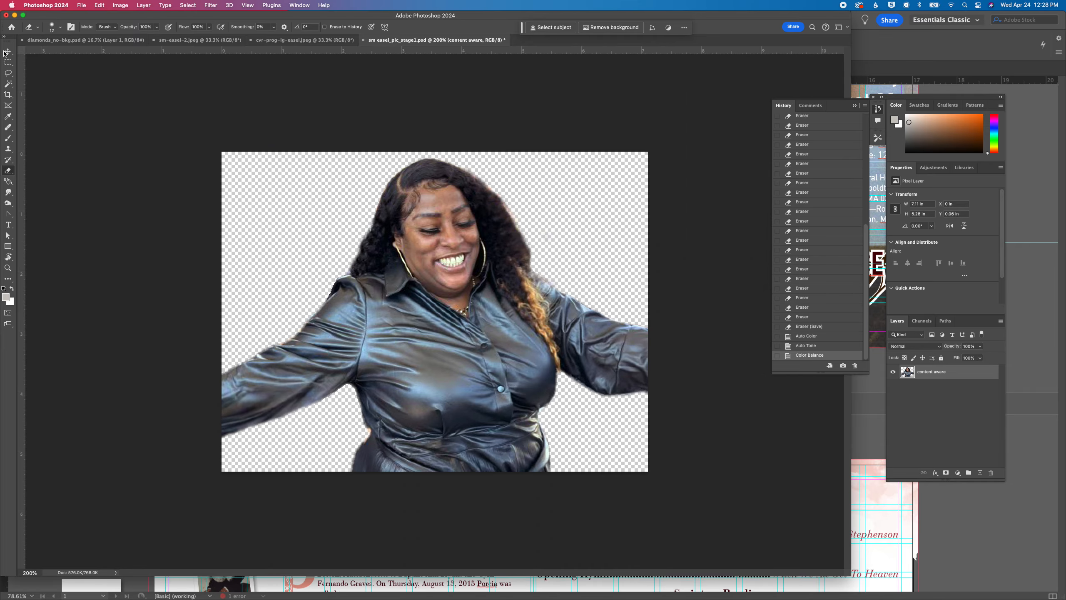
Lasso the woman's teeth
{"action": "key", "text": "super+plus"}
{"action": "key", "text": "super+plus"}
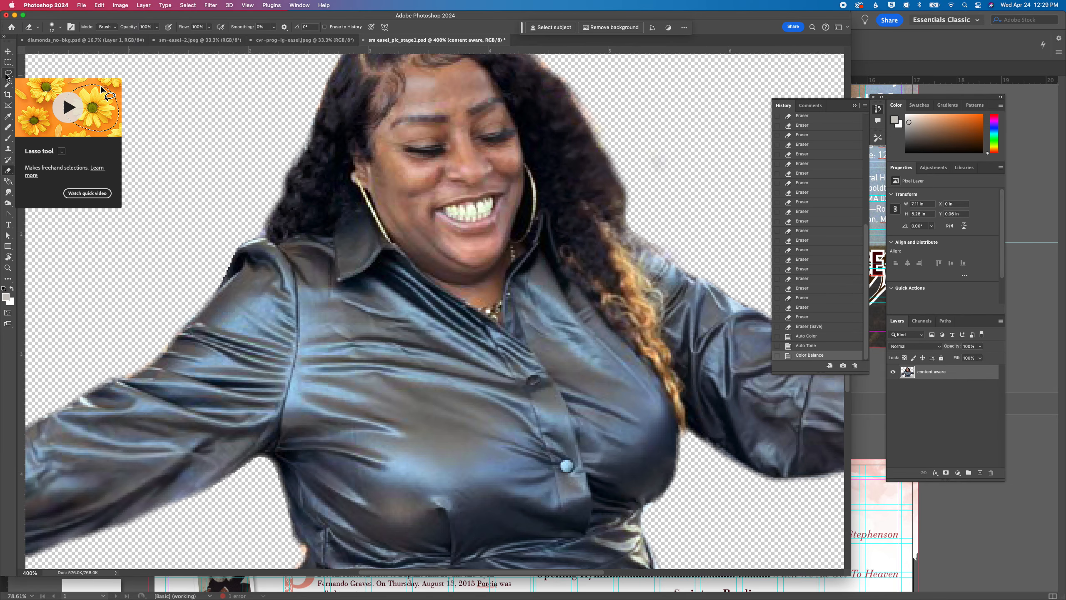
{"action": "left_click", "coordinate": [5, 74]}
{"action": "left_click_drag", "start_coordinate": [443, 212], "coordinate": [451, 218]}
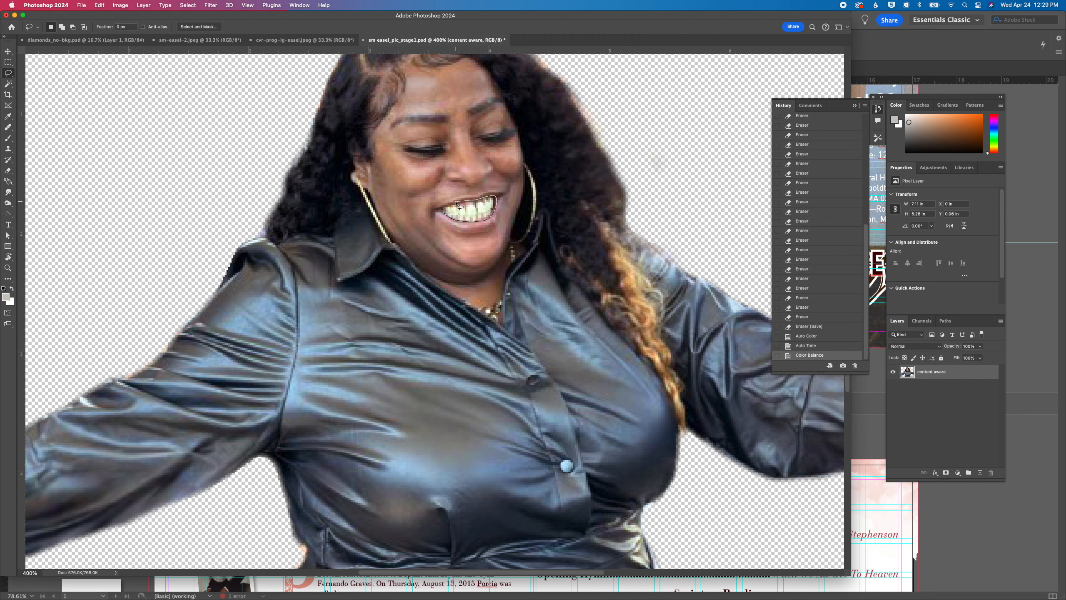
{"action": "left_click_drag", "start_coordinate": [443, 213], "coordinate": [441, 212]}
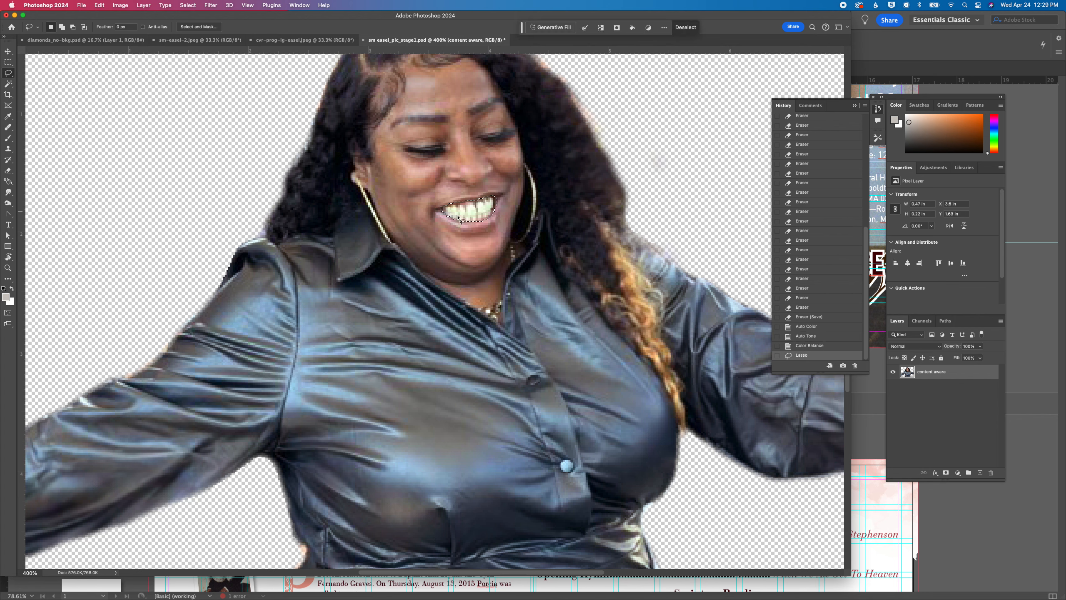
Try to feather the teeth selection, and step back in the history to the plain lasso selection
{"action": "left_click", "coordinate": [187, 5]}
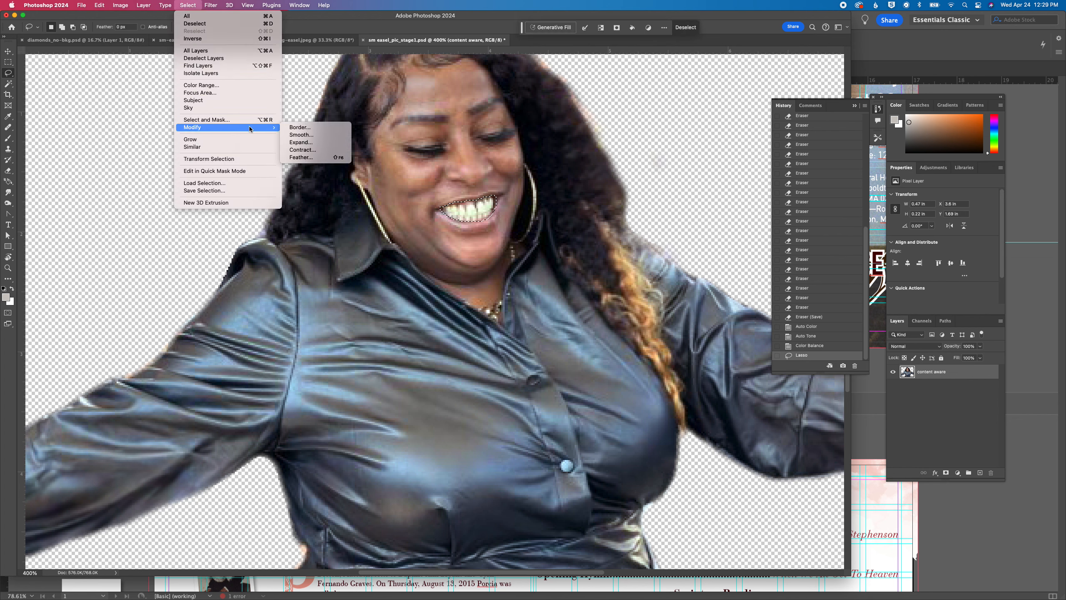
{"action": "mouse_move", "coordinate": [266, 129]}
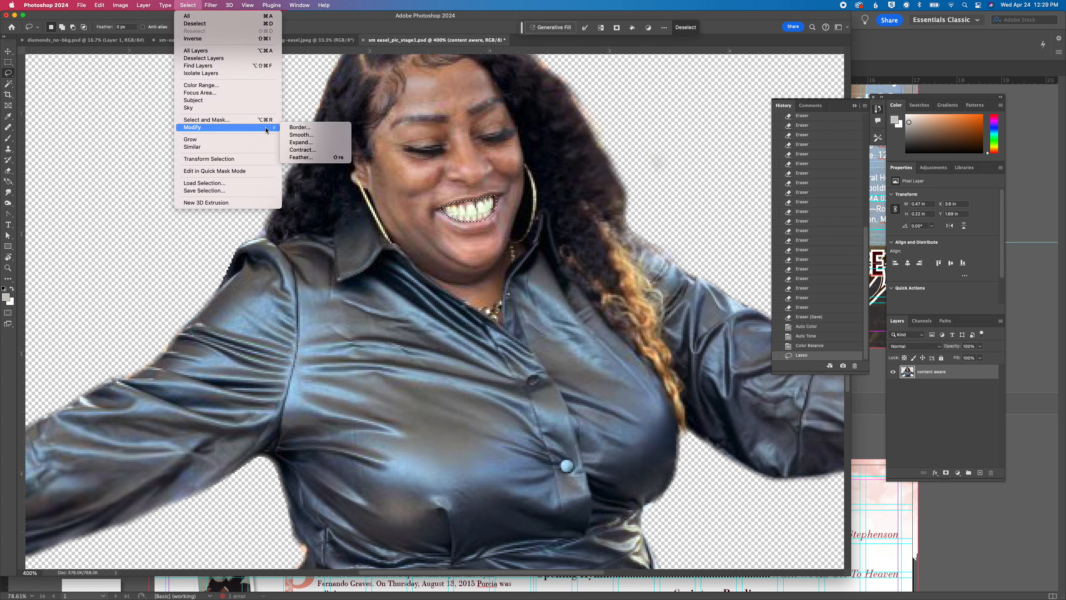
{"action": "left_click", "coordinate": [311, 158]}
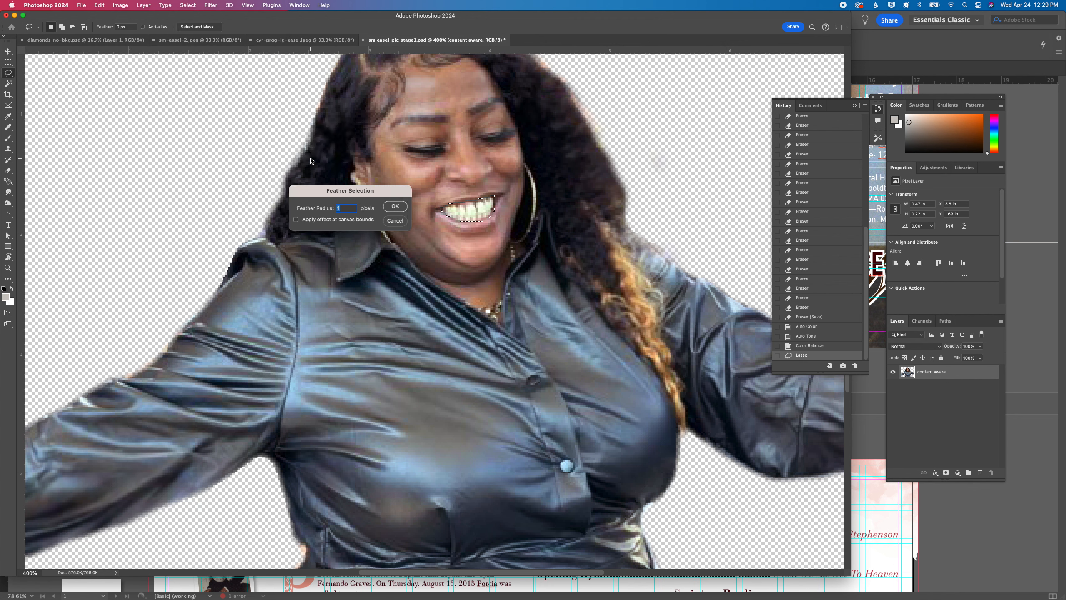
{"action": "key", "text": "Return"}
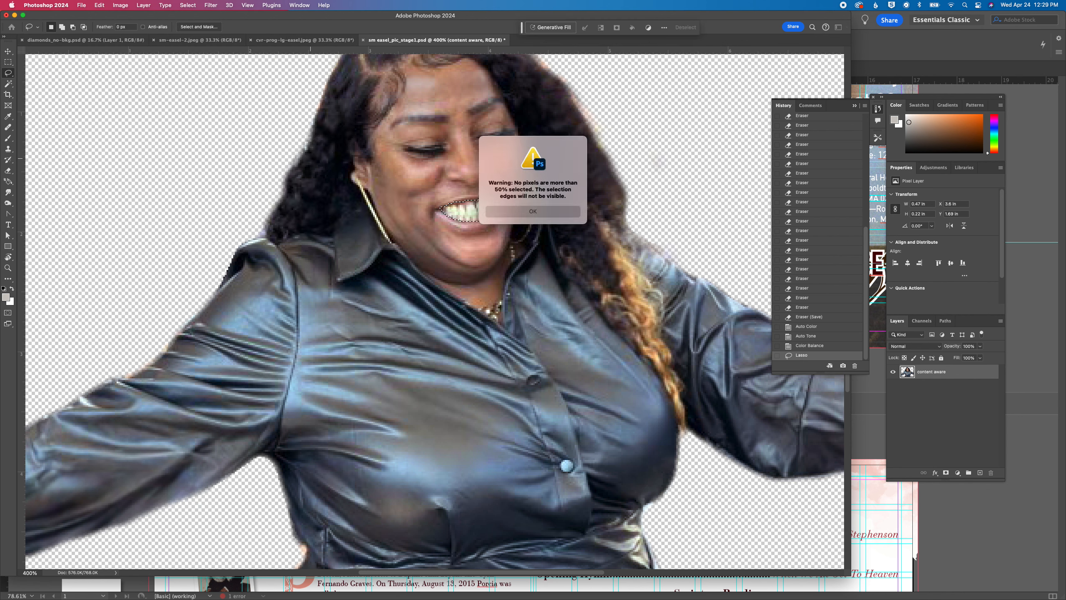
{"action": "left_click", "coordinate": [543, 214]}
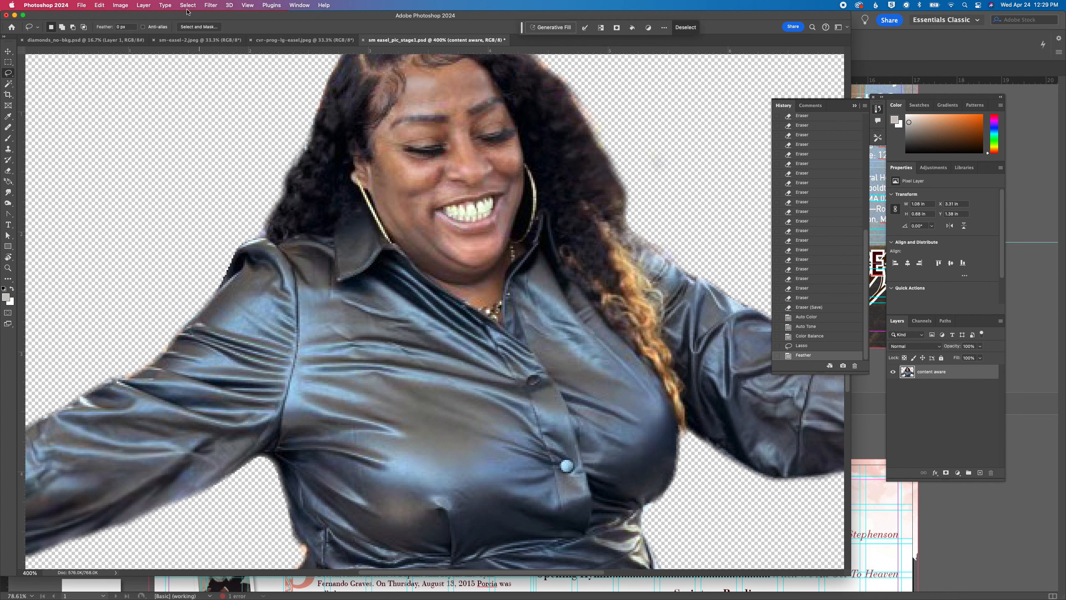
{"action": "left_click", "coordinate": [806, 346]}
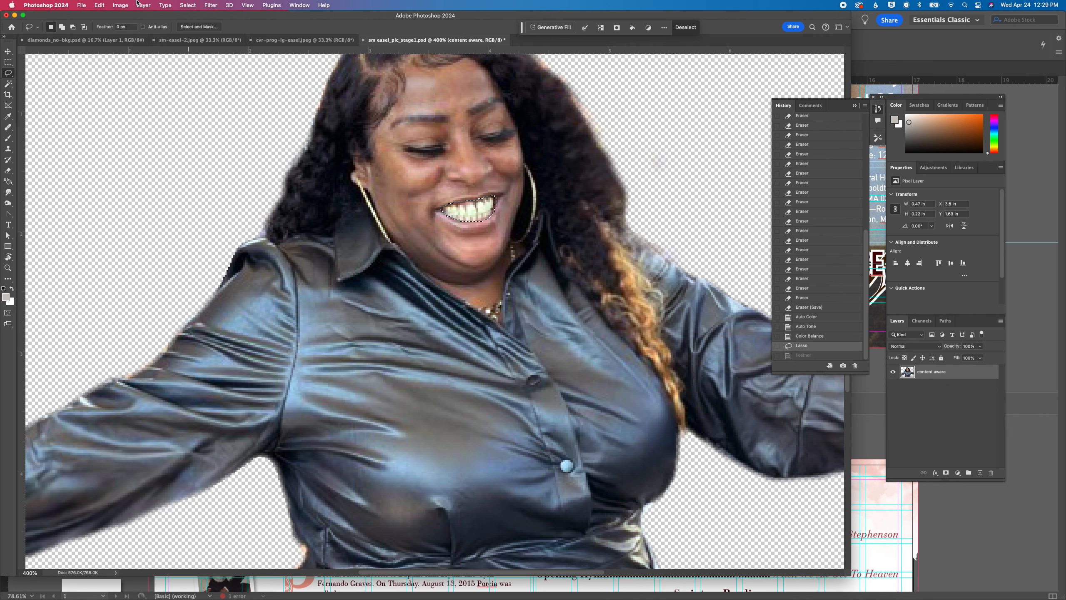
Try a smaller feather radius on the teeth selection and undo it
{"action": "left_click", "coordinate": [210, 5]}
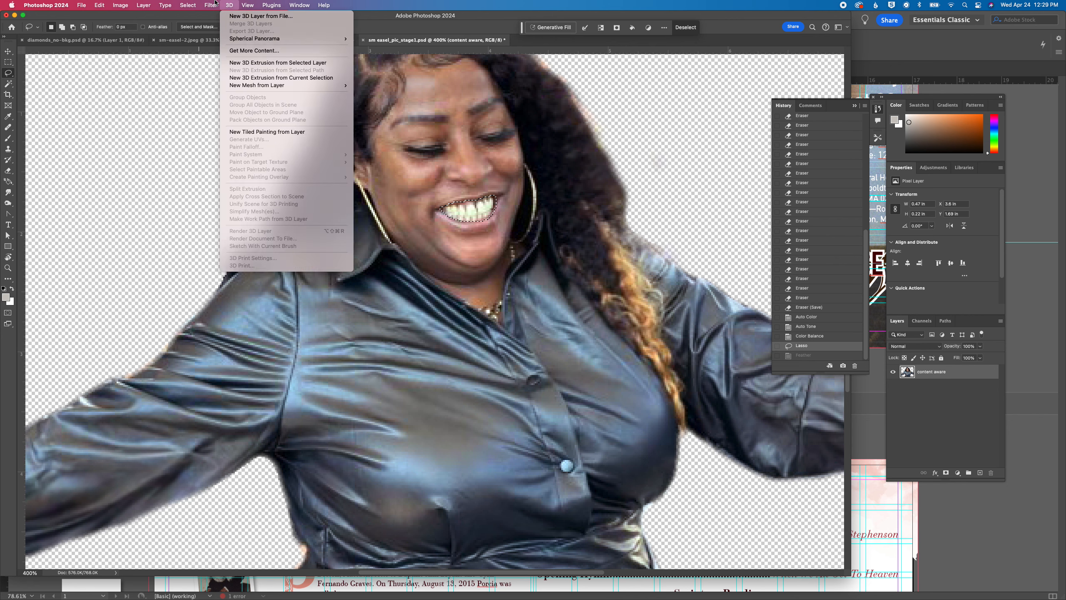
{"action": "mouse_move", "coordinate": [188, 5]}
{"action": "mouse_move", "coordinate": [193, 128]}
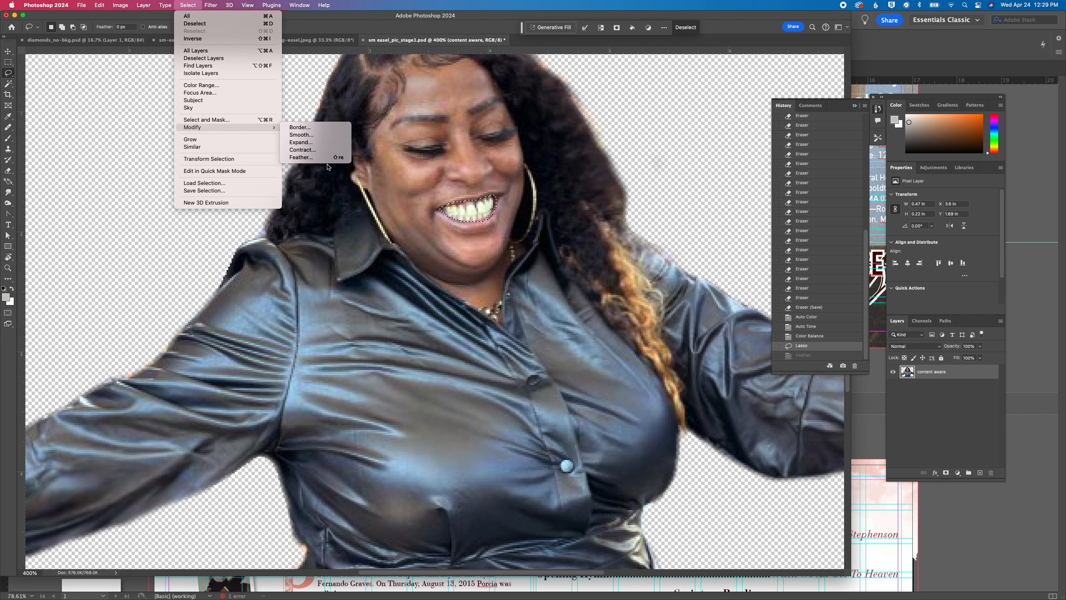
{"action": "left_click", "coordinate": [334, 158]}
{"action": "key", "text": "Return"}
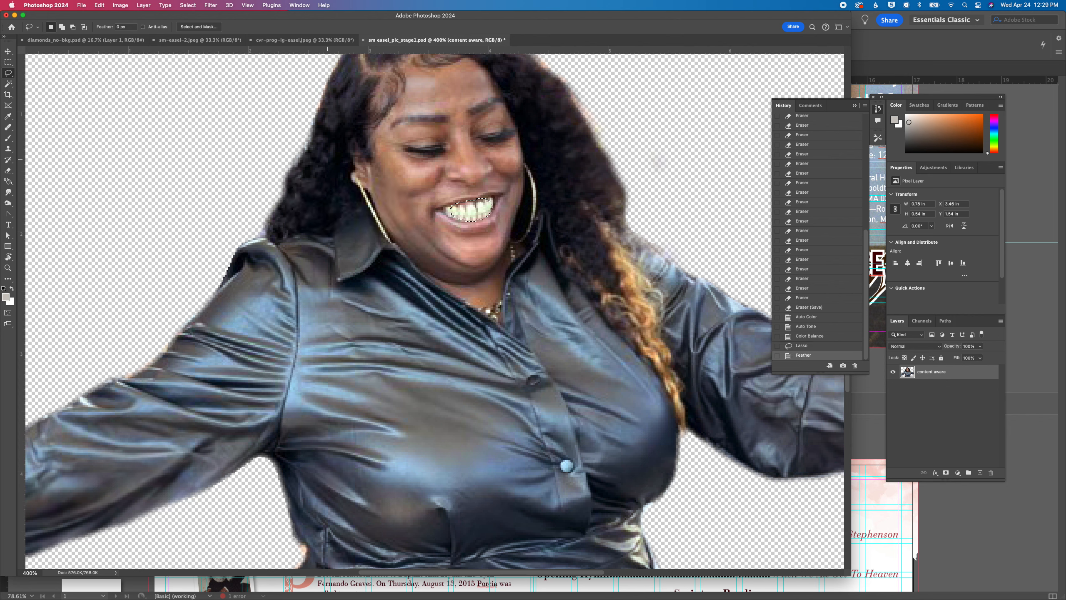
{"action": "key", "text": "super+z"}
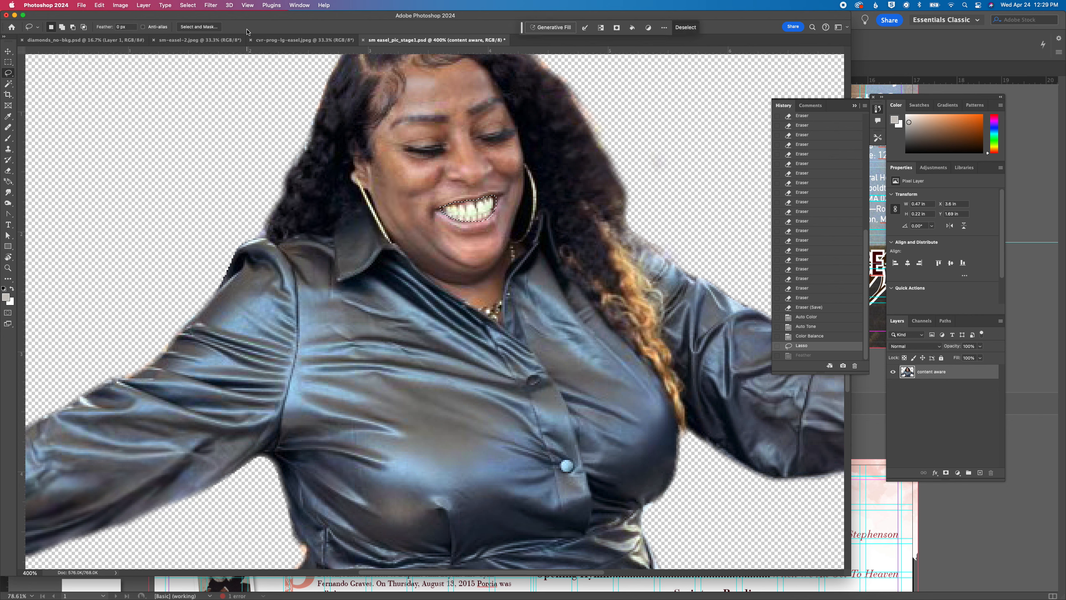
Feather the lassoed teeth selection with a radius of 5 pixels
{"action": "left_click", "coordinate": [188, 5]}
{"action": "mouse_move", "coordinate": [216, 129]}
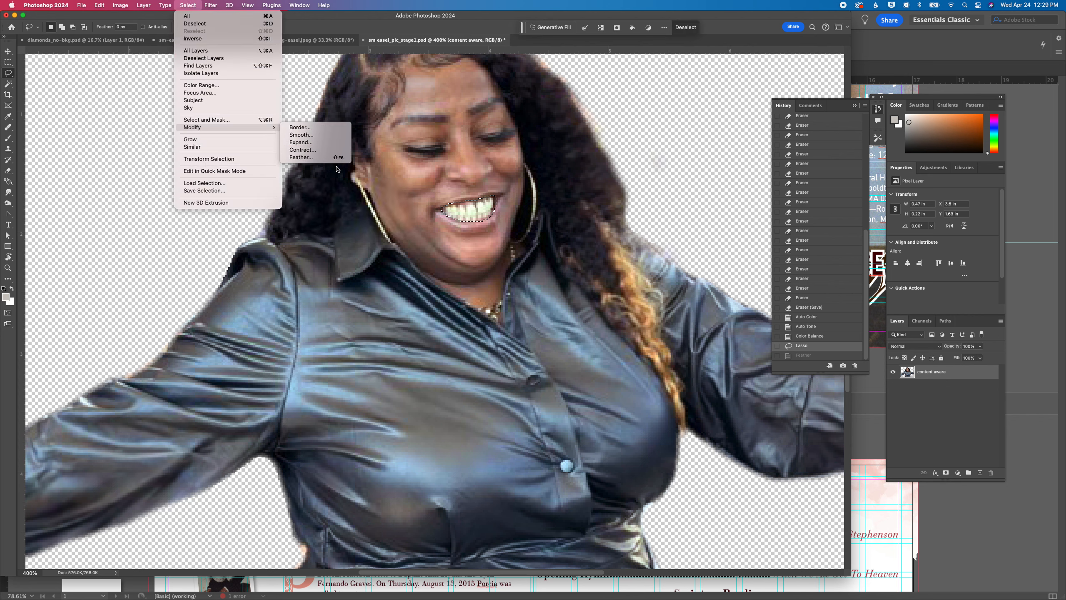
{"action": "left_click", "coordinate": [311, 157]}
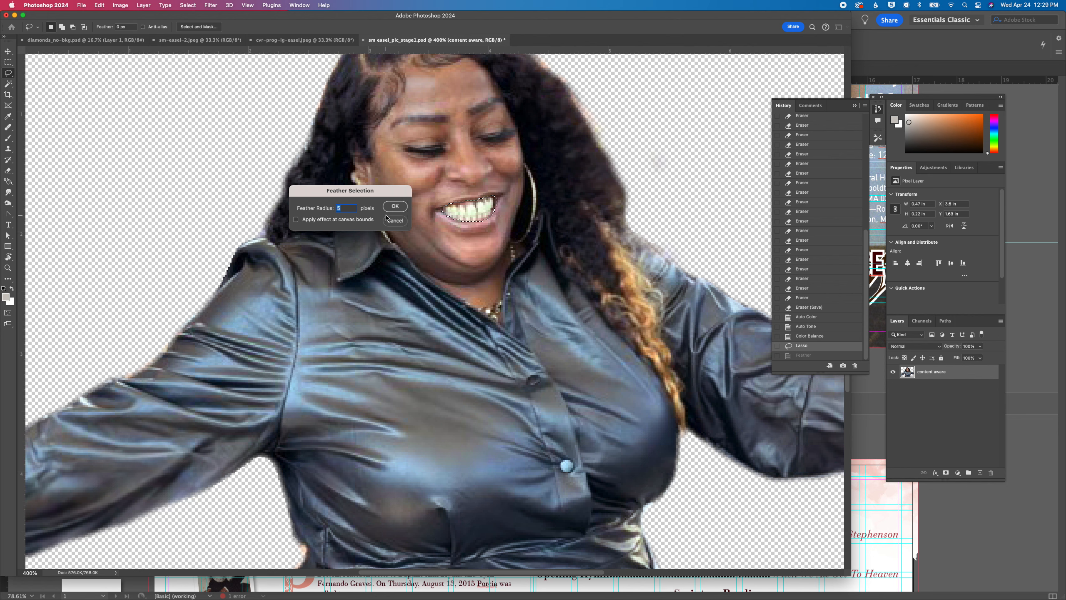
{"action": "left_click", "coordinate": [395, 206]}
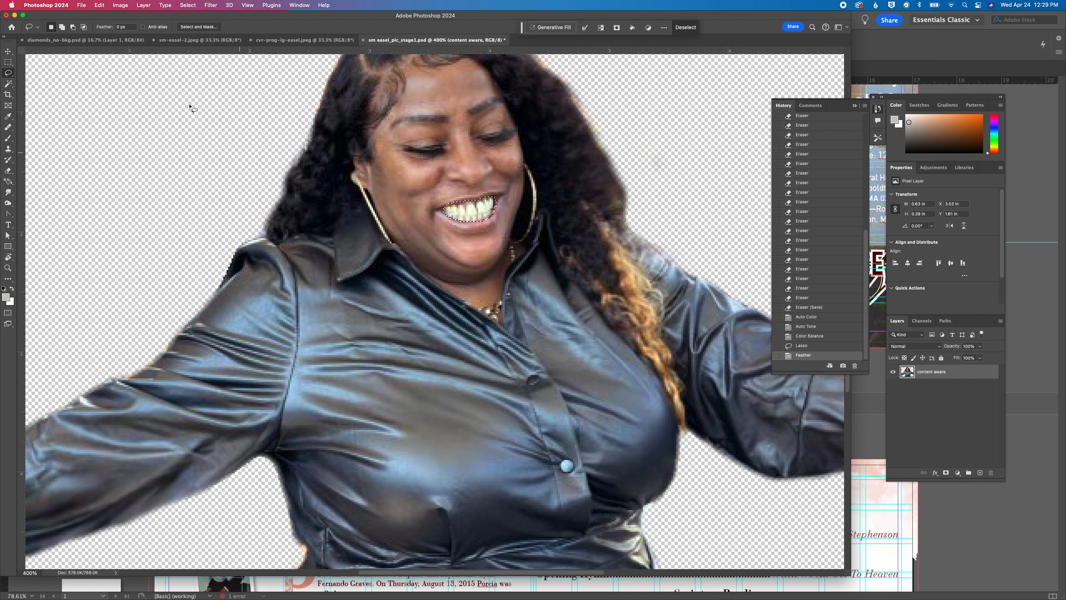
Apply Color Balance to the highlights of the selected teeth, adjusting the magenta/green level to reduce their color cast
{"action": "left_click", "coordinate": [120, 5]}
{"action": "mouse_move", "coordinate": [125, 30]}
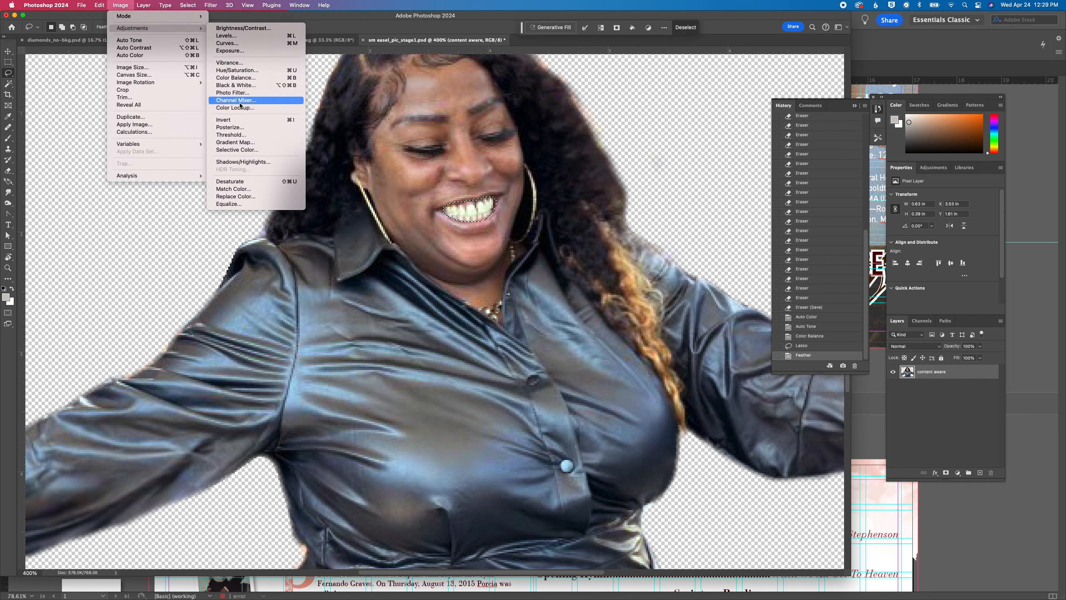
{"action": "left_click", "coordinate": [243, 79]}
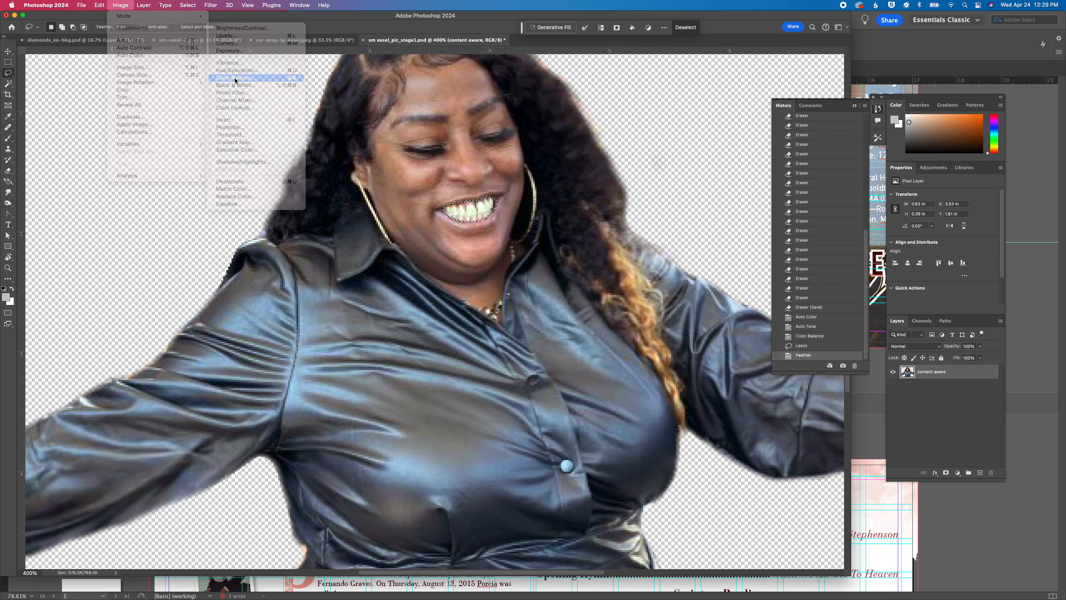
{"action": "left_click", "coordinate": [222, 103]}
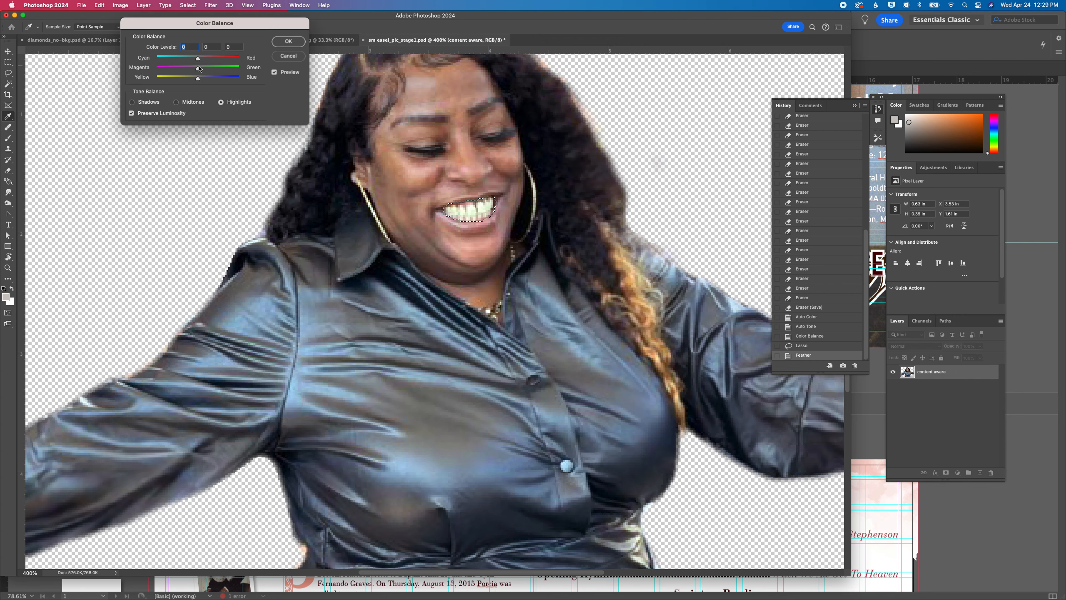
{"action": "left_click_drag", "start_coordinate": [198, 68], "coordinate": [198, 60]}
{"action": "left_click", "coordinate": [288, 42]}
Deselect the teeth and save the retouched cutout photo
{"action": "key", "text": "super+d"}
{"action": "key", "text": "super+0"}
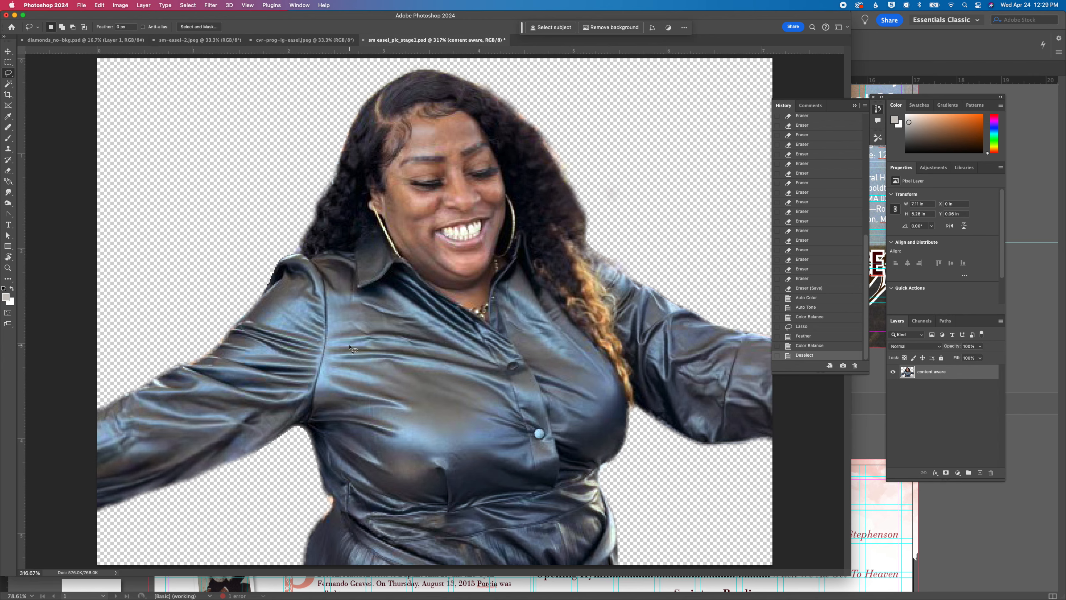
{"action": "key", "text": "super+minus"}
{"action": "key", "text": "super+minus"}
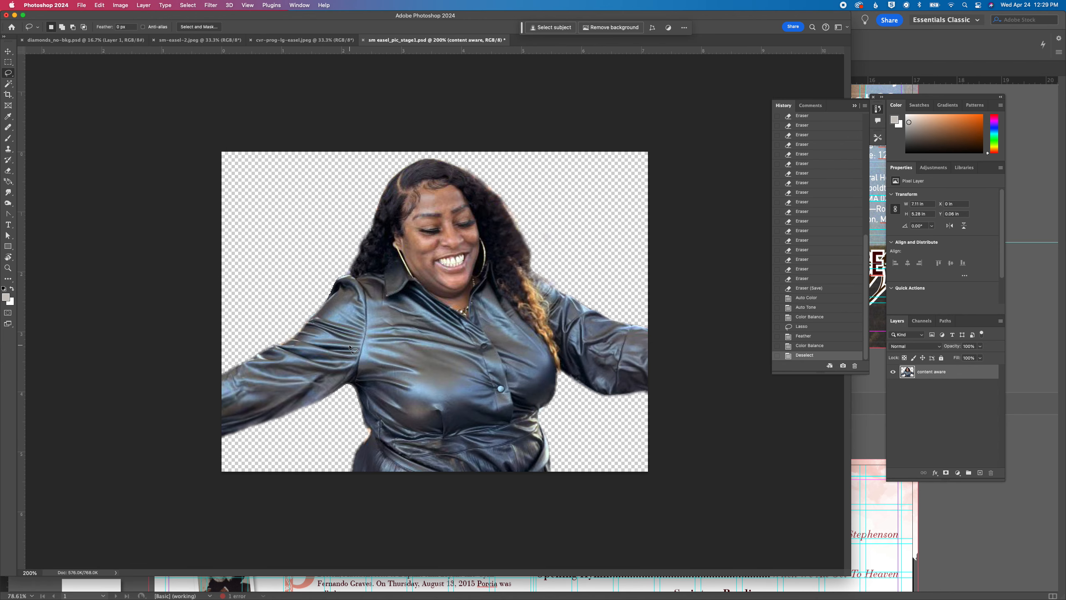
{"action": "key", "text": "super+s"}
In cvr-prog-lg-easel.jpeg, select the subject and extend the selection with the Lasso along the cropped-off curve of the woman's hair
{"action": "left_click", "coordinate": [278, 40]}
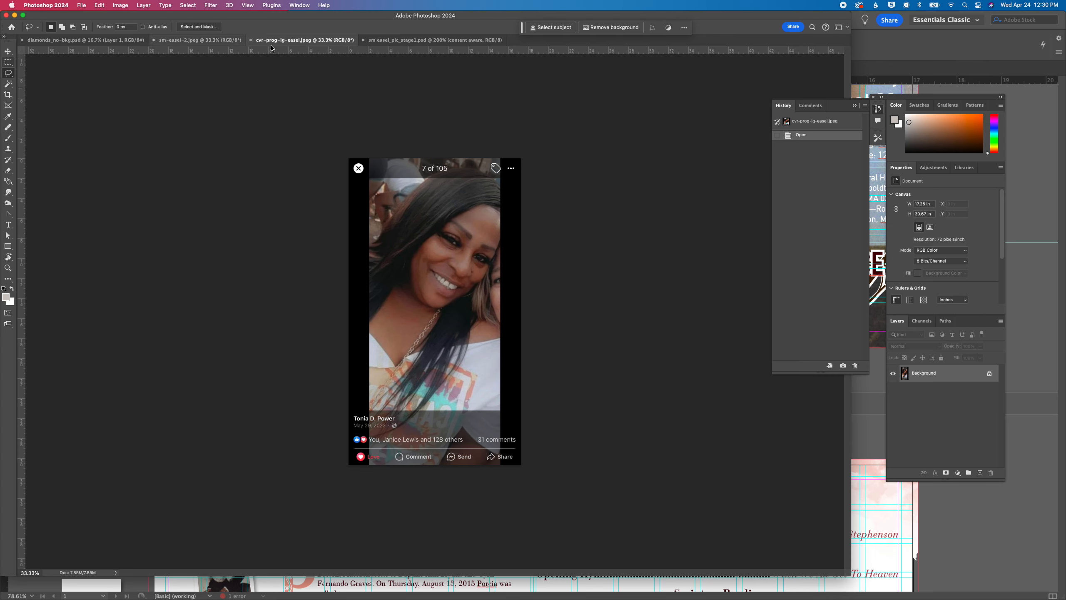
{"action": "left_click", "coordinate": [562, 30]}
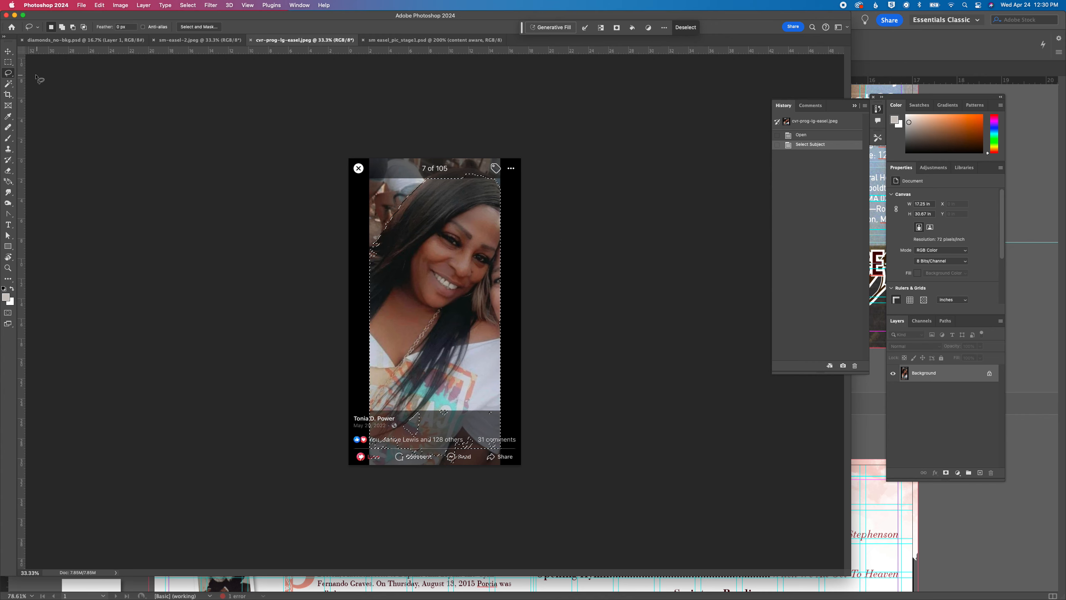
{"action": "key", "text": "shift"}
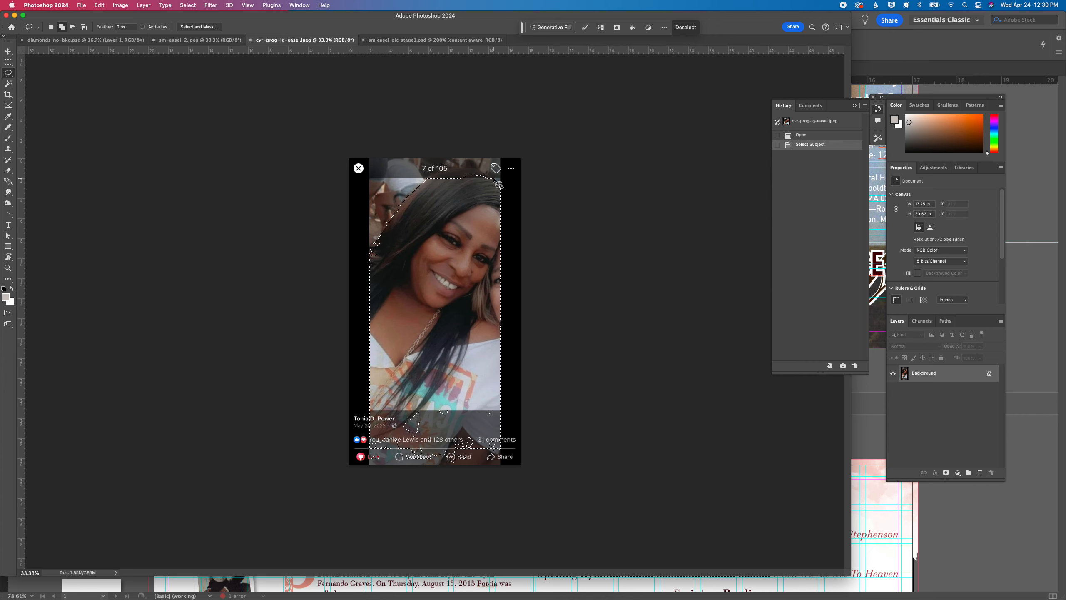
{"action": "mouse_move", "coordinate": [492, 182]}
{"action": "left_mouse_down"}
{"action": "mouse_move", "coordinate": [435, 172]}
{"action": "mouse_move", "coordinate": [422, 187]}
{"action": "mouse_move", "coordinate": [491, 182]}
{"action": "mouse_move", "coordinate": [507, 230]}
{"action": "left_mouse_up"}
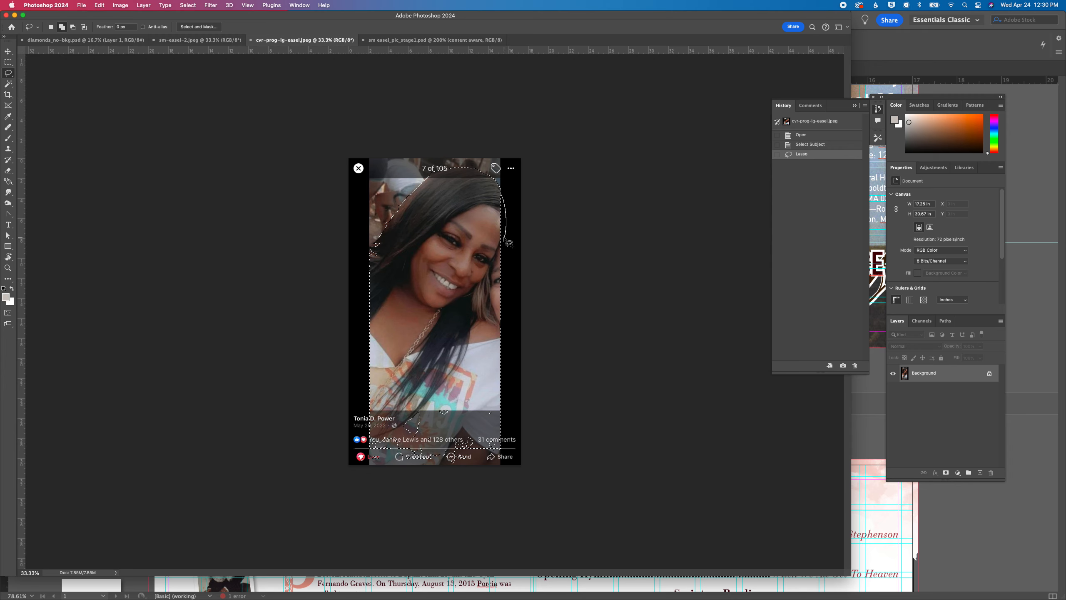
{"action": "mouse_move", "coordinate": [502, 255]}
{"action": "left_mouse_down"}
{"action": "mouse_move", "coordinate": [483, 247]}
{"action": "mouse_move", "coordinate": [479, 214]}
{"action": "mouse_move", "coordinate": [489, 194]}
{"action": "mouse_move", "coordinate": [506, 197]}
{"action": "left_mouse_up"}
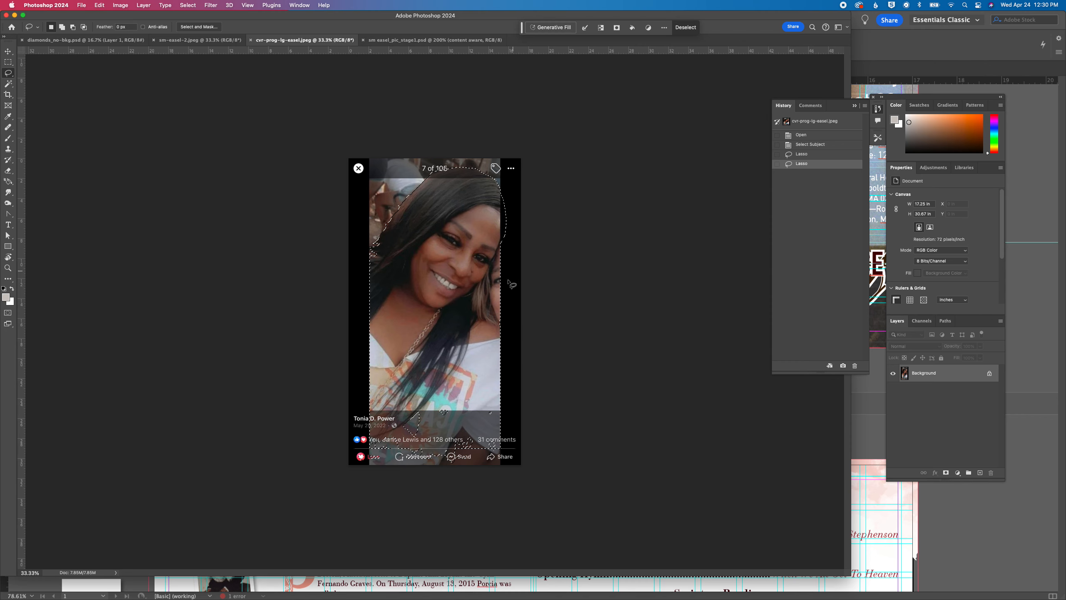
Subtract the second person's partial face beside the woman's hair from the selection with the Lasso
{"action": "left_click_drag", "start_coordinate": [499, 323], "coordinate": [497, 320]}
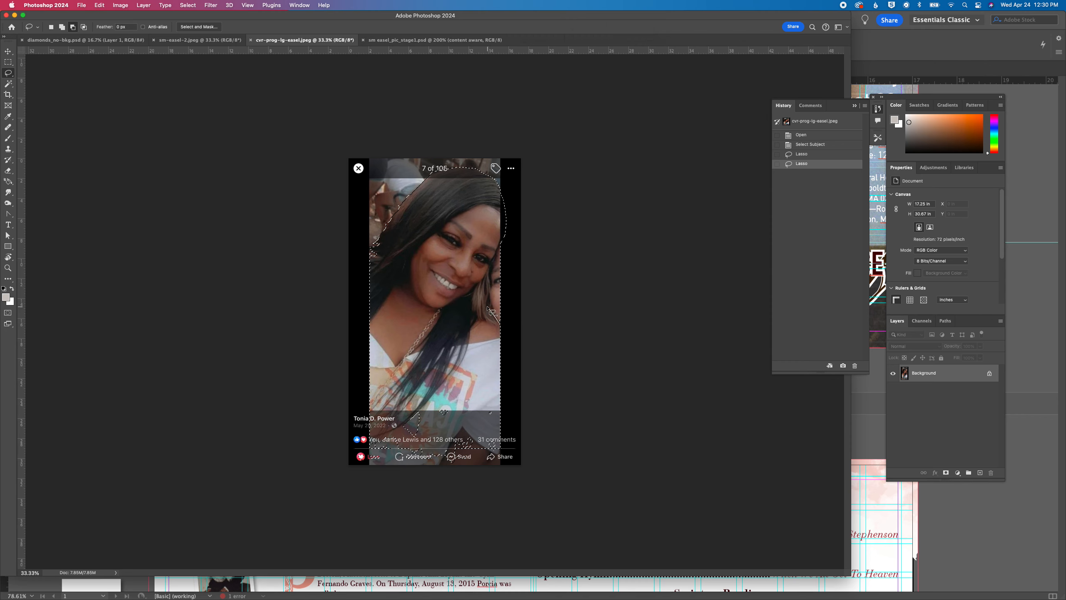
{"action": "mouse_move", "coordinate": [486, 292]}
{"action": "left_mouse_down"}
{"action": "mouse_move", "coordinate": [499, 258]}
{"action": "mouse_move", "coordinate": [516, 255]}
{"action": "mouse_move", "coordinate": [521, 312]}
{"action": "mouse_move", "coordinate": [504, 328]}
{"action": "left_mouse_up"}
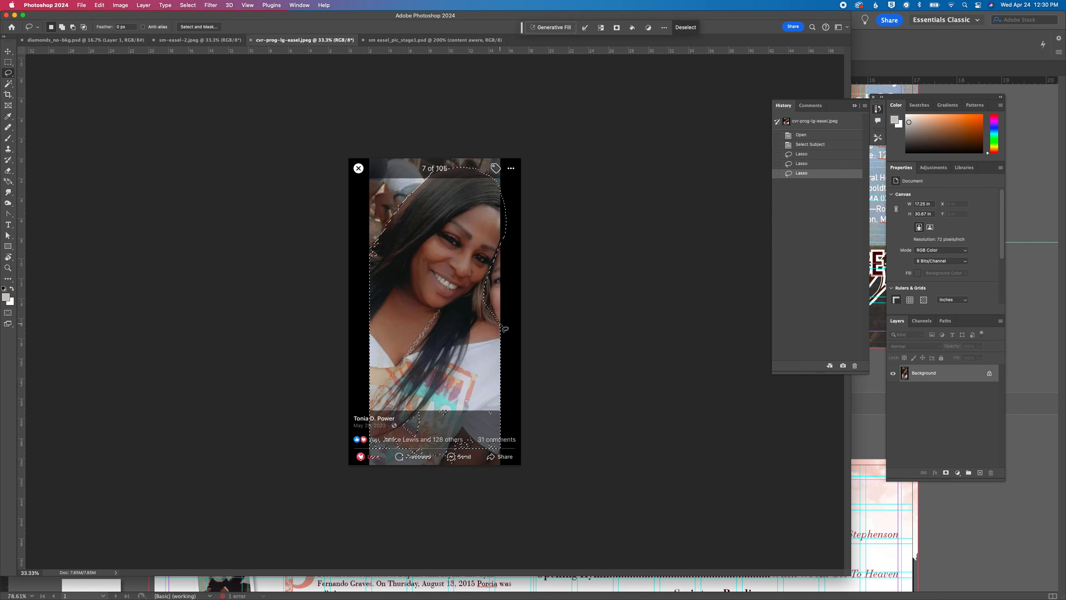
{"action": "key", "text": "alt"}
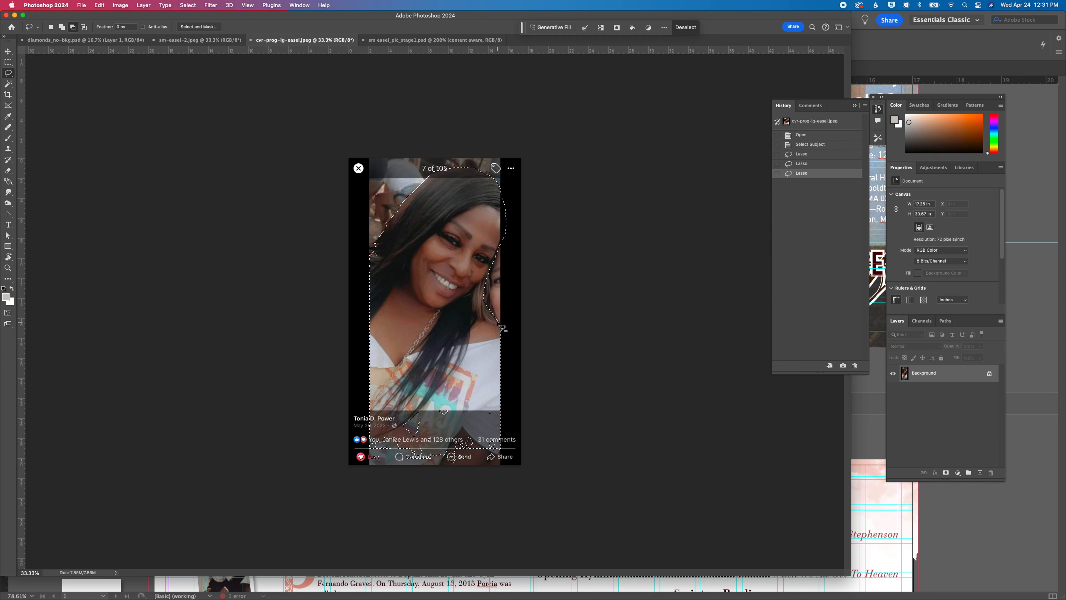
{"action": "left_click_drag", "start_coordinate": [498, 322], "coordinate": [493, 318]}
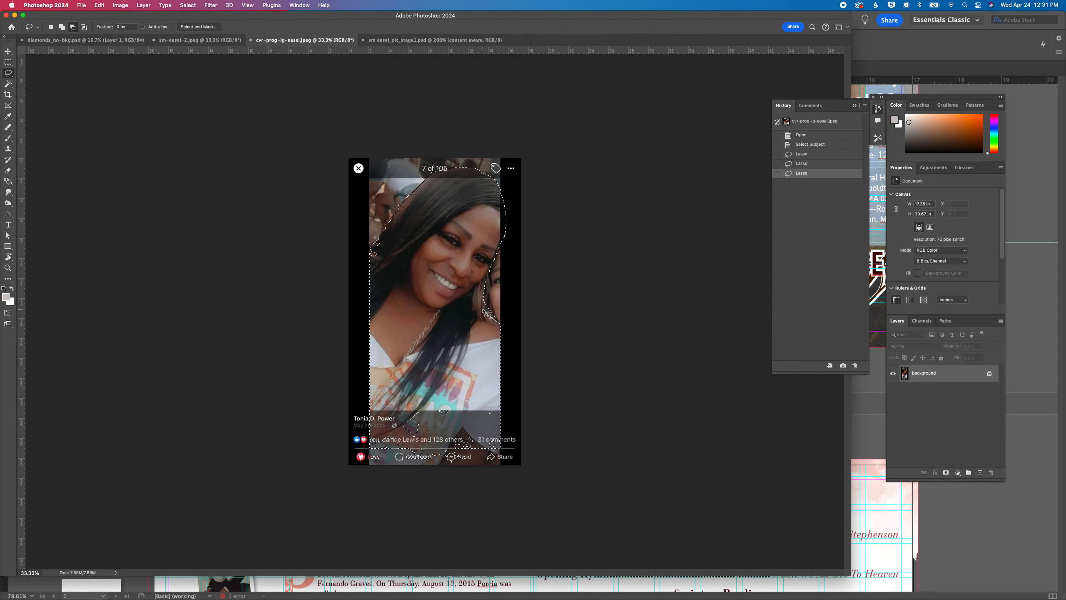
{"action": "left_click_drag", "start_coordinate": [493, 296], "coordinate": [506, 329]}
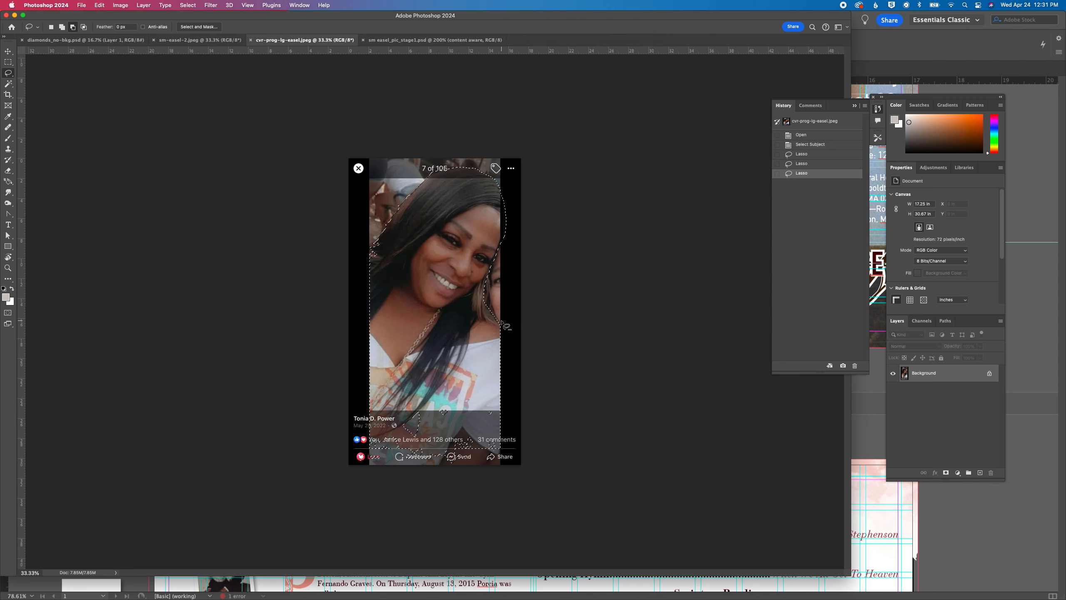
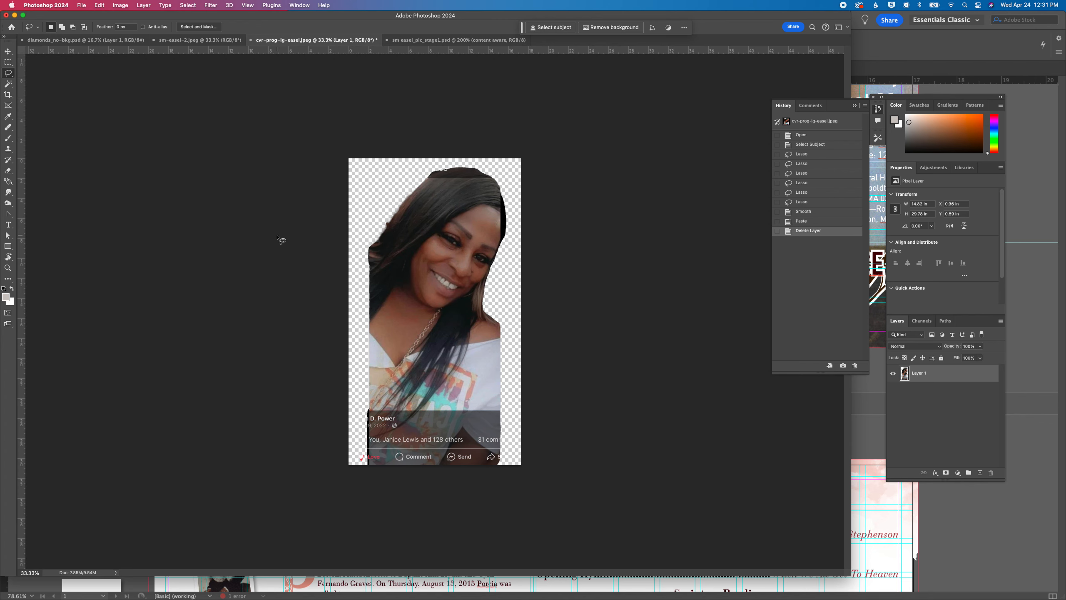
Switch to InDesign and examine how the cutout portrait fills the front cover of the fantabulous_11x17_trifold.indd layout
{"action": "left_click", "coordinate": [888, 534]}
{"action": "scroll", "coordinate": [436, 311], "scroll_direction": "up", "scroll_amount": 5}
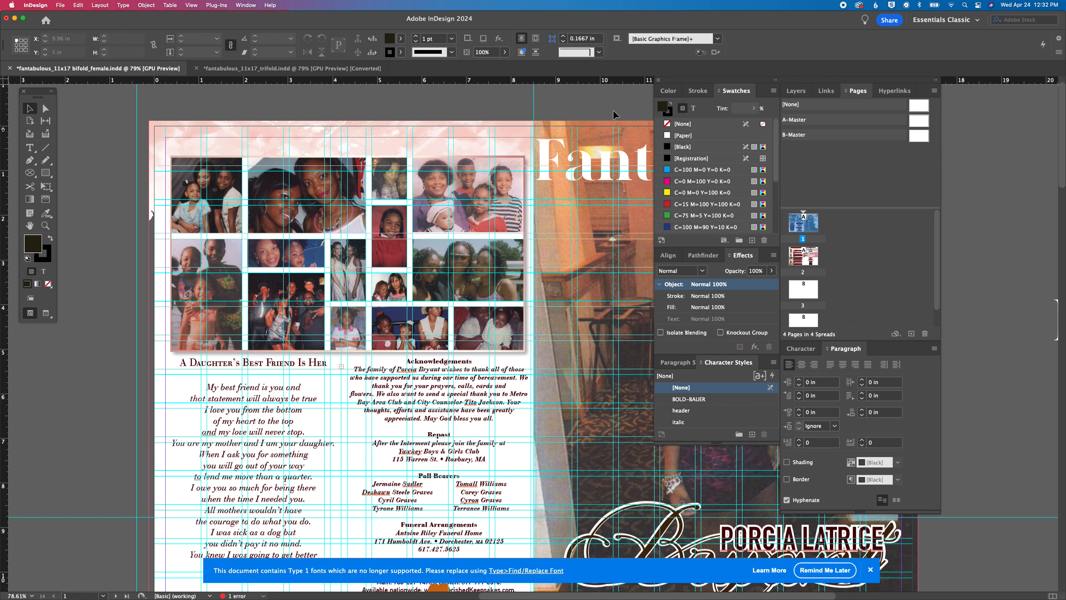
{"action": "left_click", "coordinate": [276, 69]}
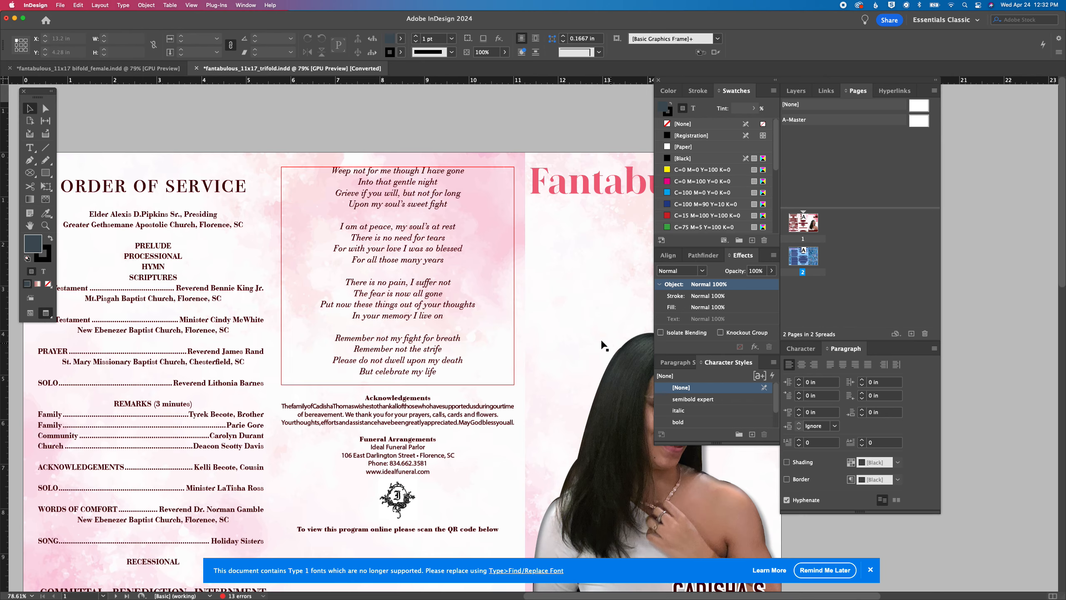
{"action": "scroll", "coordinate": [601, 342], "scroll_direction": "right", "scroll_amount": 5}
{"action": "scroll", "coordinate": [592, 342], "scroll_direction": "down", "scroll_amount": 10}
{"action": "scroll", "coordinate": [592, 343], "scroll_direction": "right", "scroll_amount": 4}
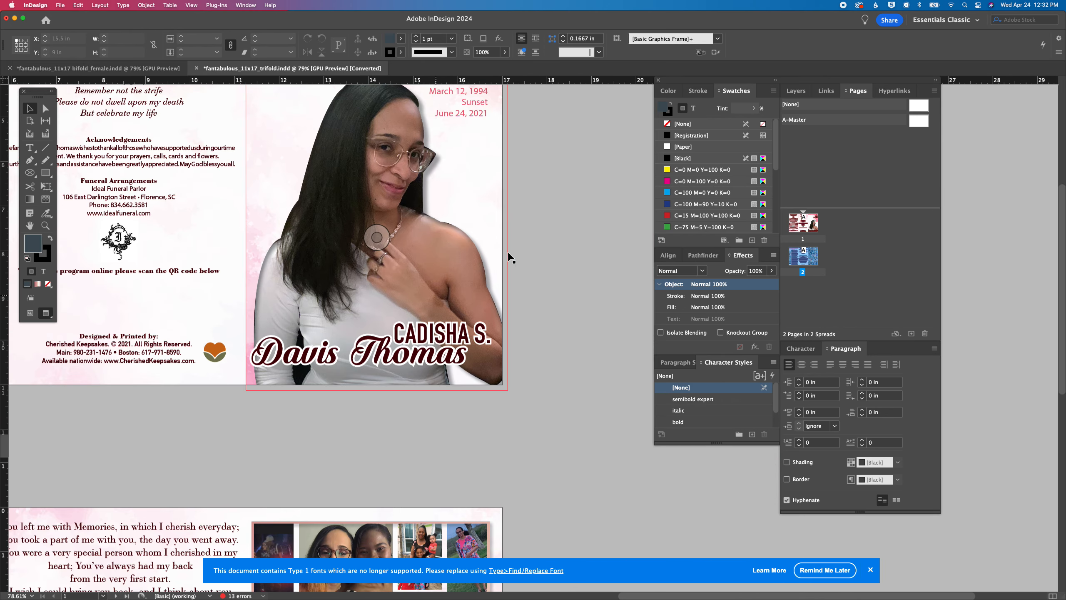
{"action": "scroll", "coordinate": [387, 246], "scroll_direction": "up", "scroll_amount": 3}
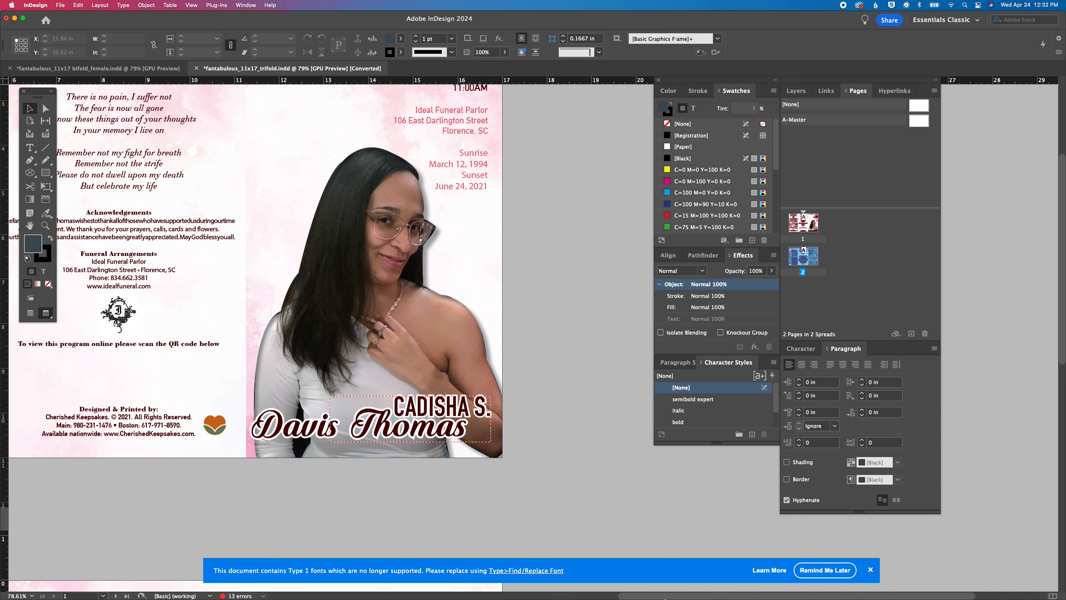
{"action": "mouse_move", "coordinate": [568, 587]}
{"action": "left_click", "coordinate": [465, 587]}
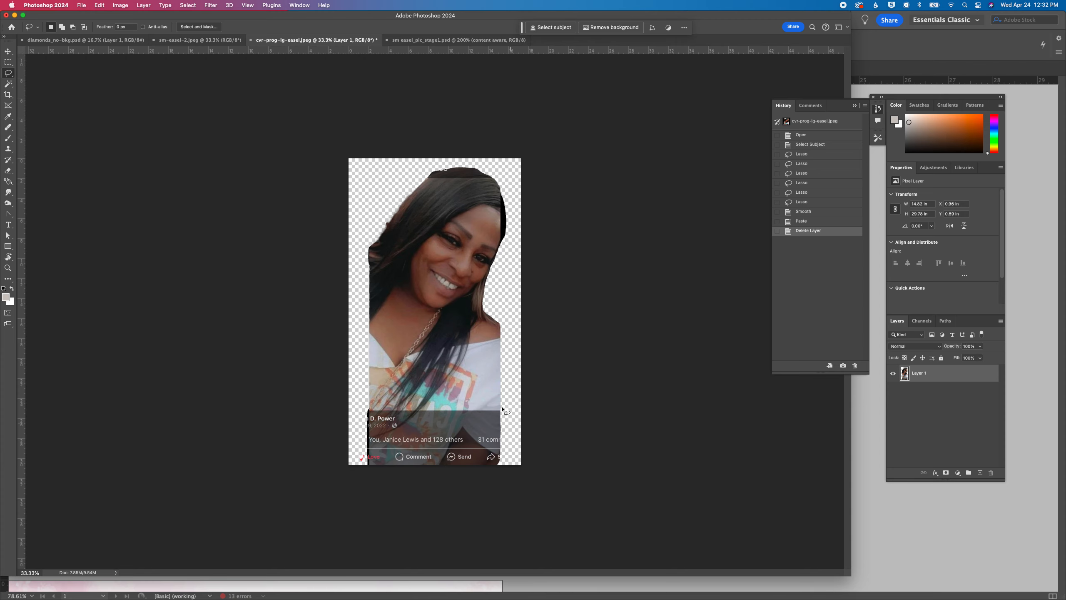
{"action": "mouse_move", "coordinate": [518, 598]}
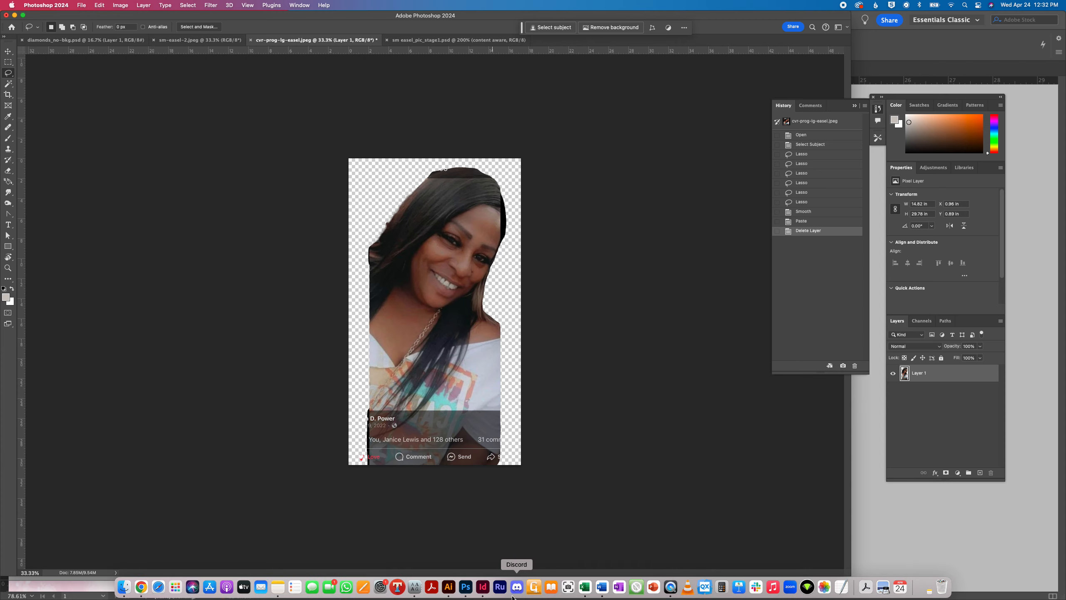
{"action": "left_click", "coordinate": [483, 588]}
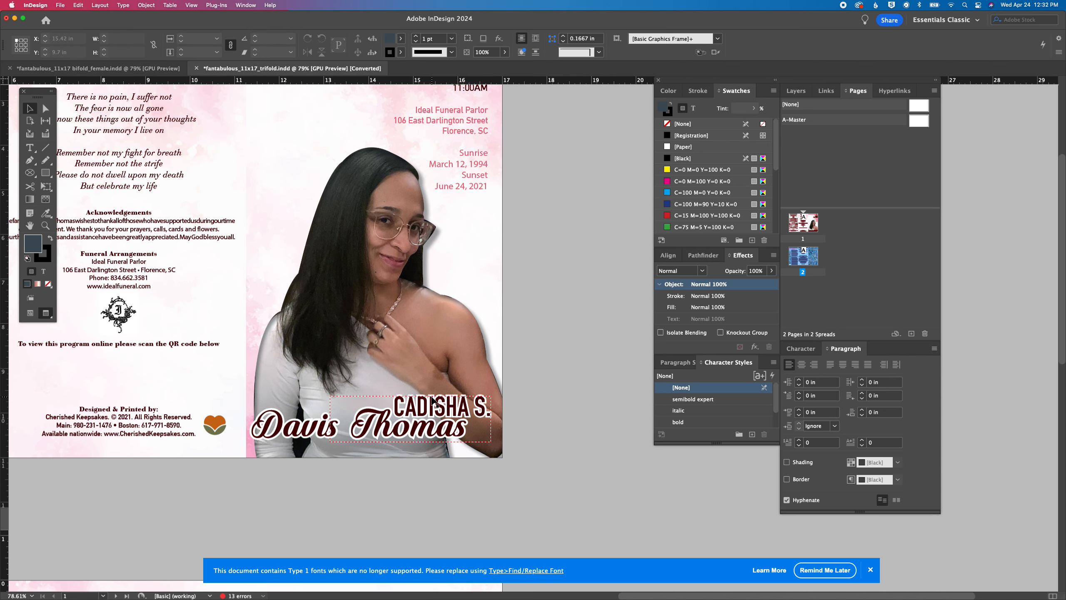
{"action": "scroll", "coordinate": [420, 433], "scroll_direction": "up", "scroll_amount": 5}
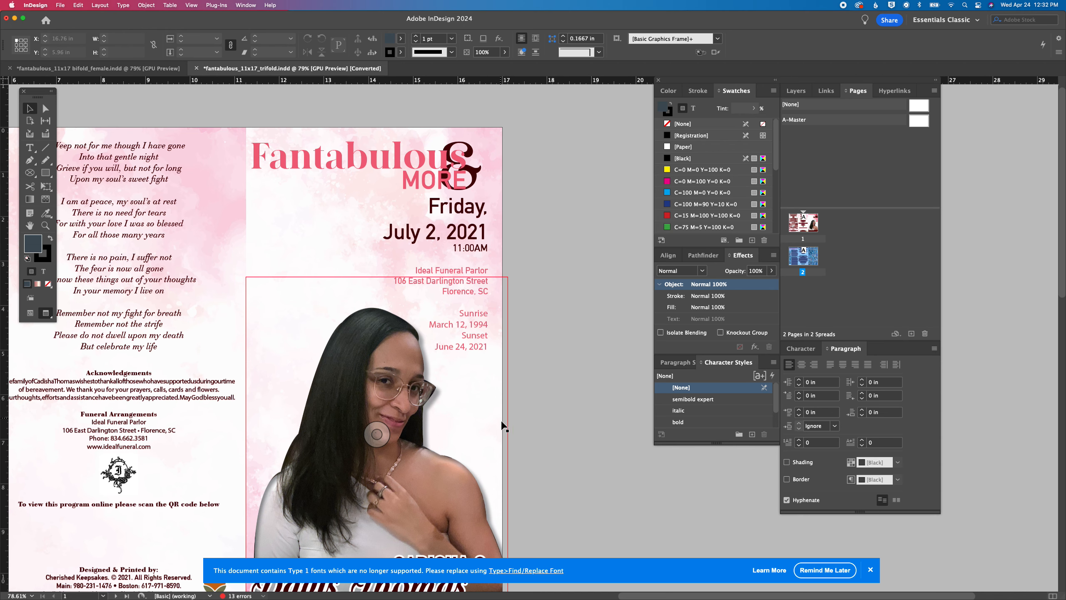
{"action": "scroll", "coordinate": [399, 283], "scroll_direction": "down", "scroll_amount": 4}
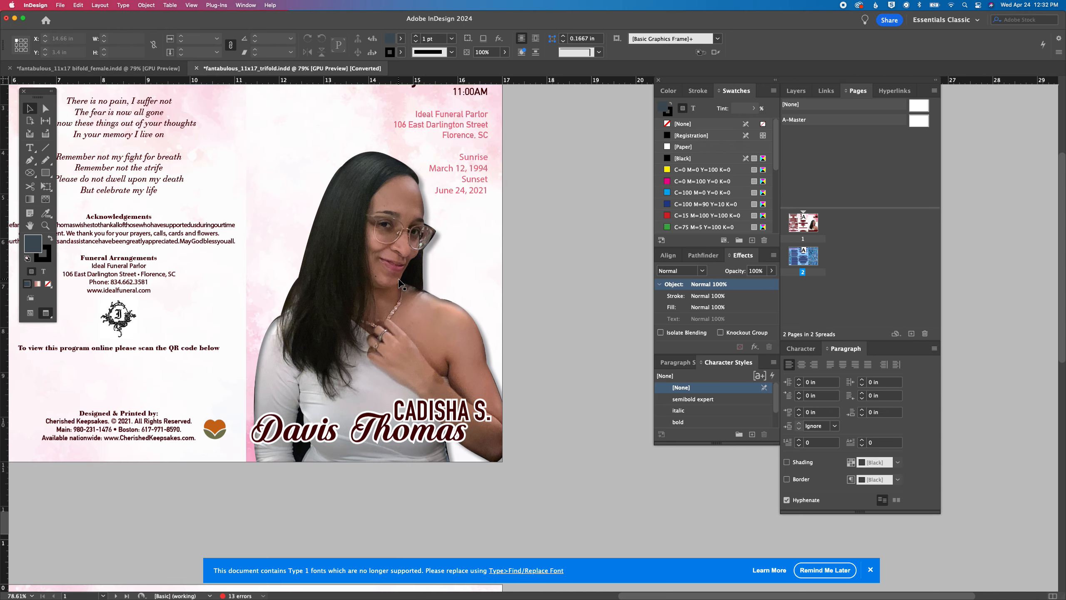
{"action": "mouse_move", "coordinate": [448, 593]}
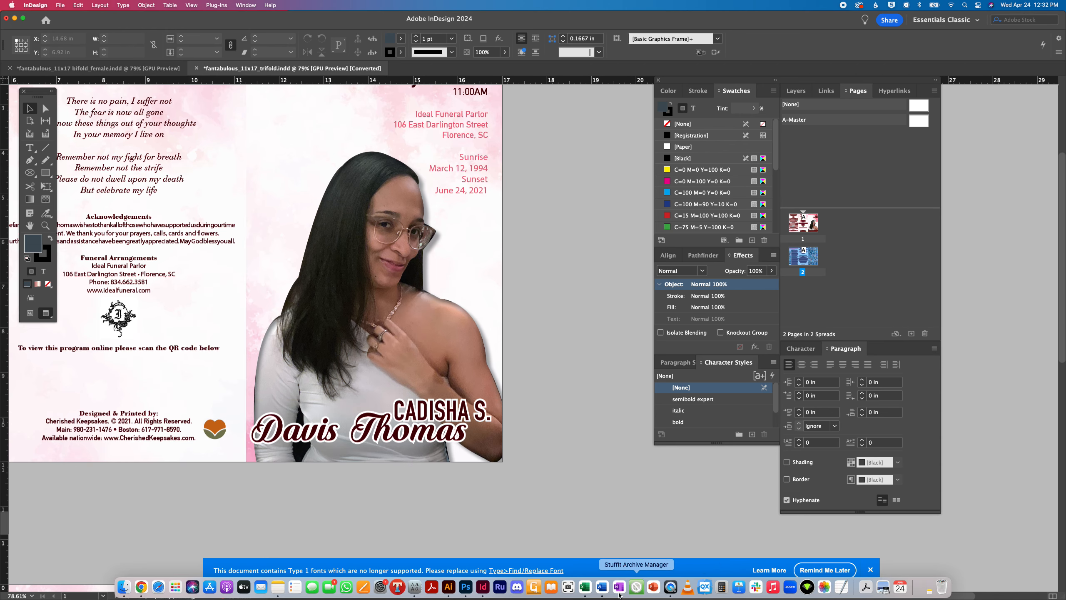
Back in Photoshop, widen the canvas of cvr-prog-lg-easel.jpeg to 20 inches with the anchor at middle left
{"action": "left_click", "coordinate": [466, 587]}
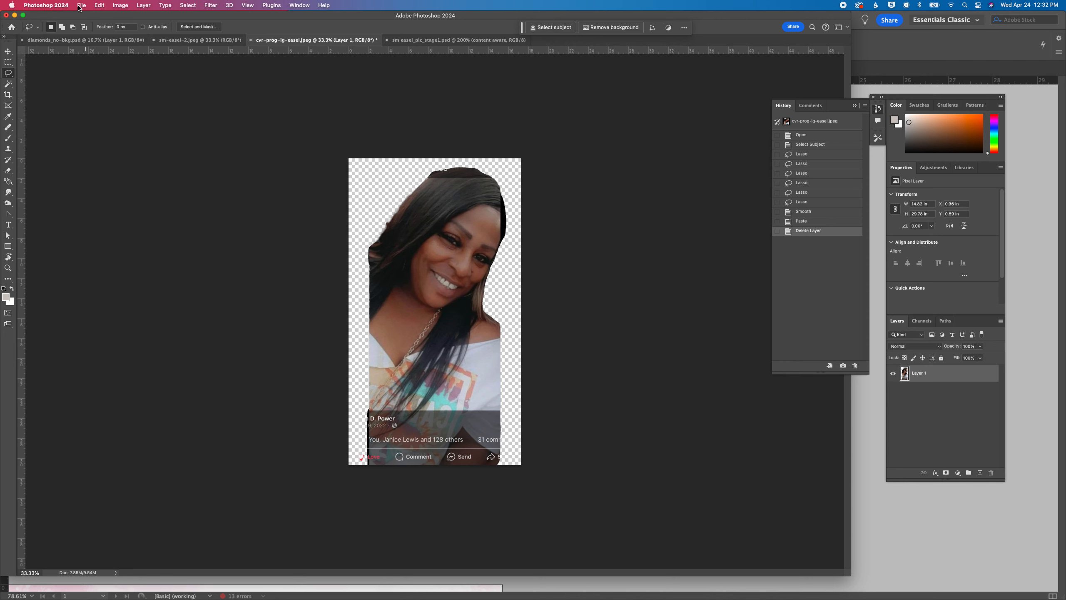
{"action": "left_click", "coordinate": [121, 5]}
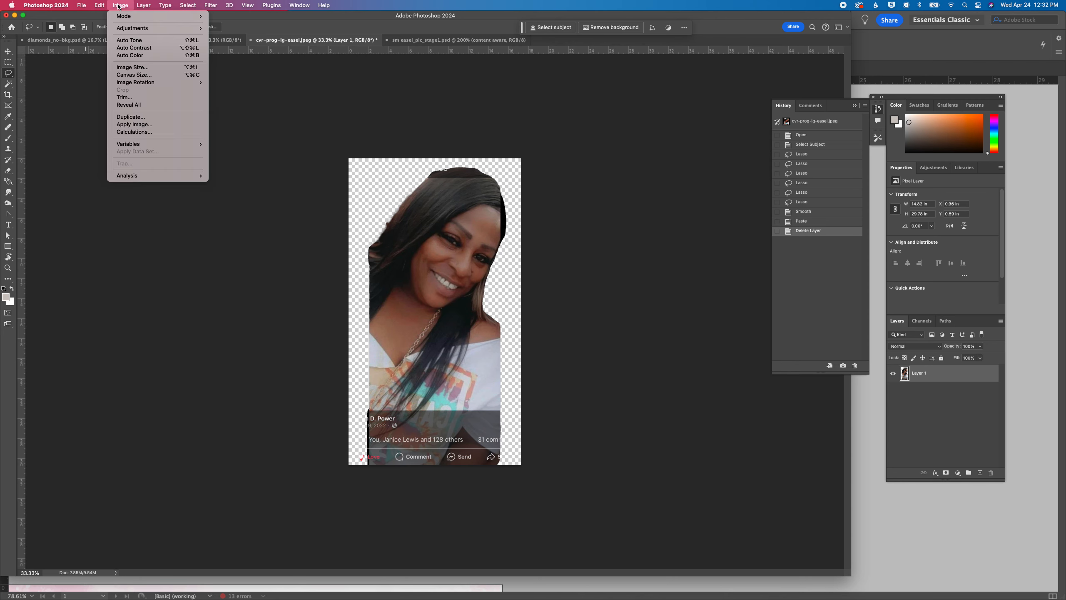
{"action": "left_click", "coordinate": [144, 76]}
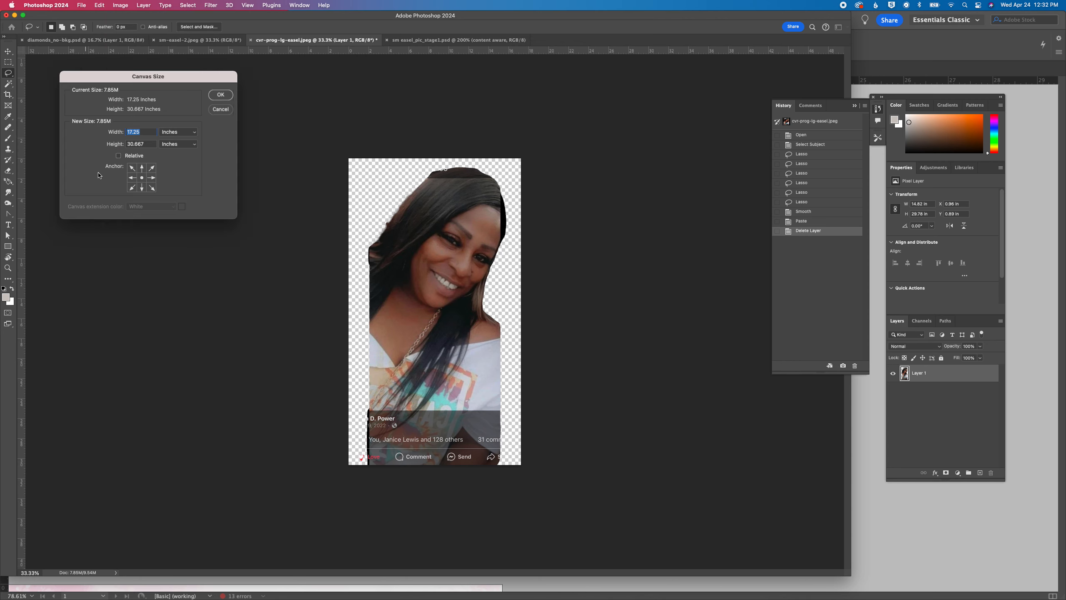
{"action": "left_click", "coordinate": [131, 178]}
{"action": "key", "text": "Return"}
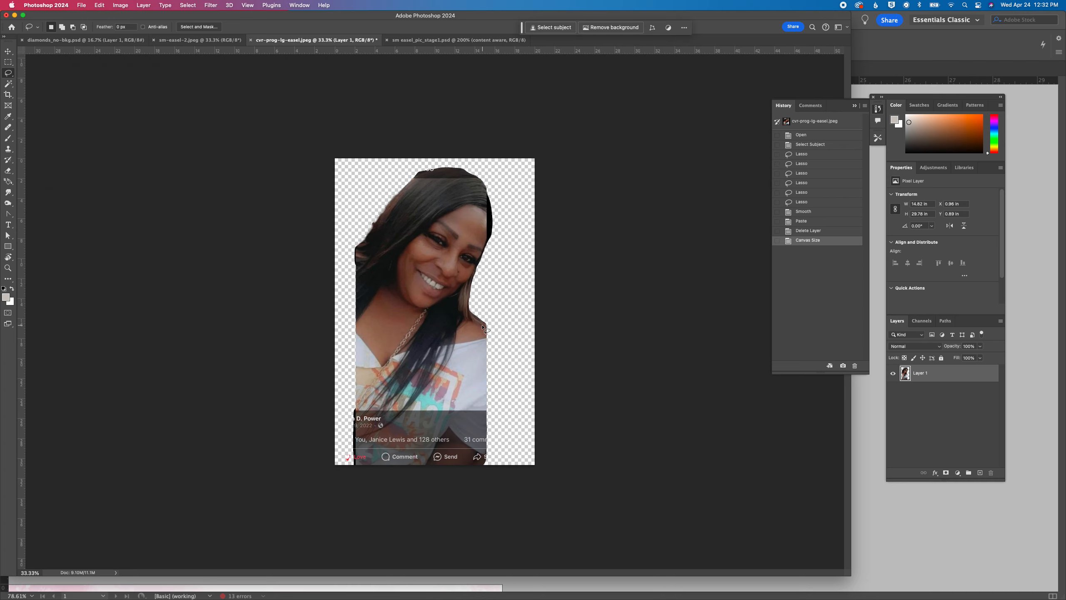
Select the transparent background with the Magic Wand and invert the selection so only the woman's cutout is selected
{"action": "key", "text": "super+equal"}
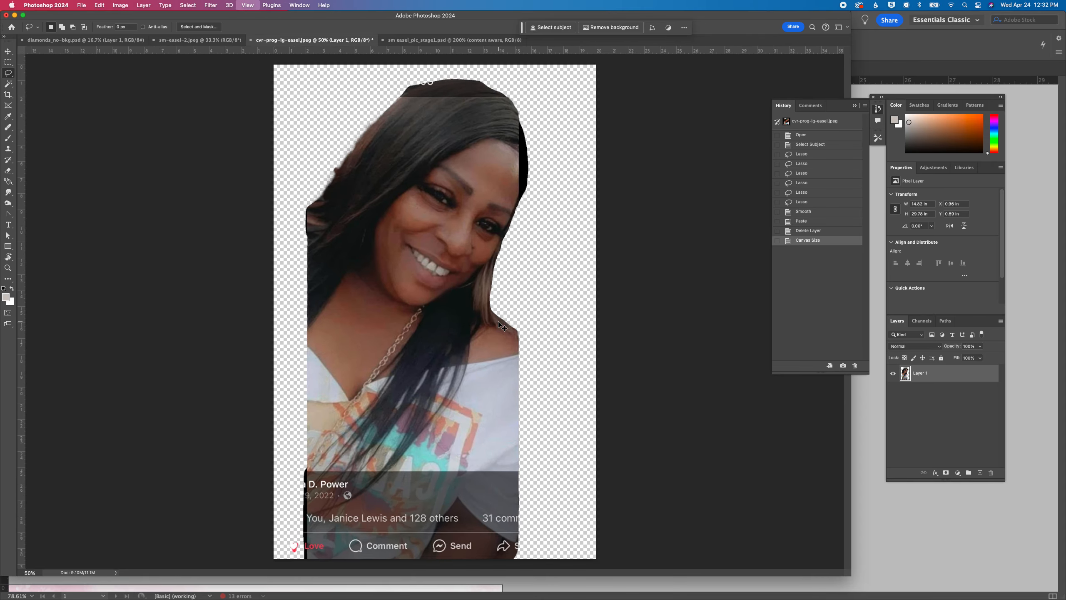
{"action": "scroll", "coordinate": [306, 219], "scroll_direction": "up", "scroll_amount": 3}
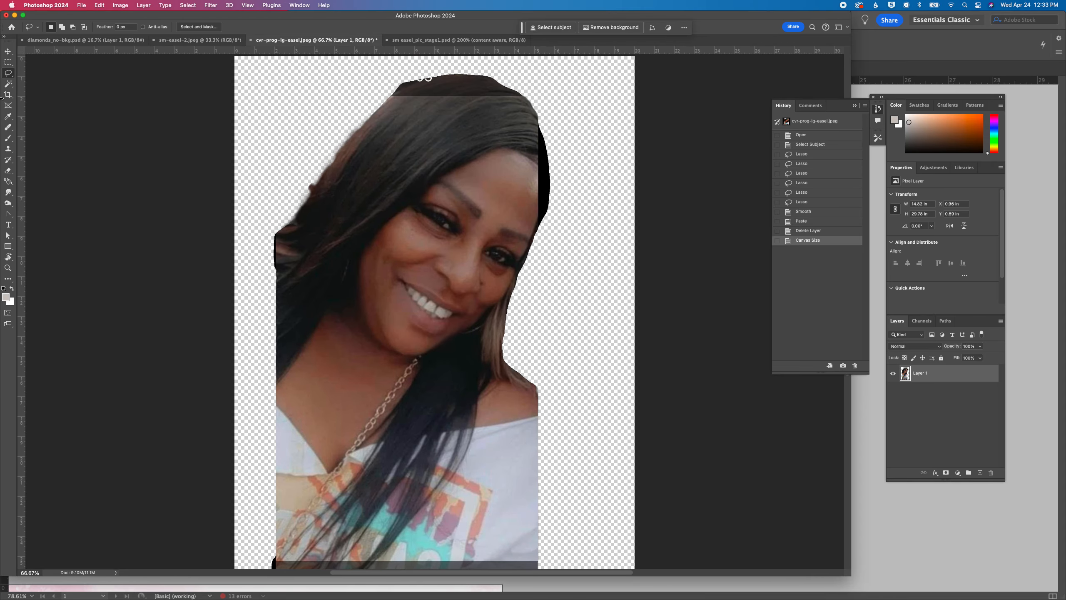
{"action": "left_click", "coordinate": [9, 84]}
{"action": "left_click", "coordinate": [327, 99]}
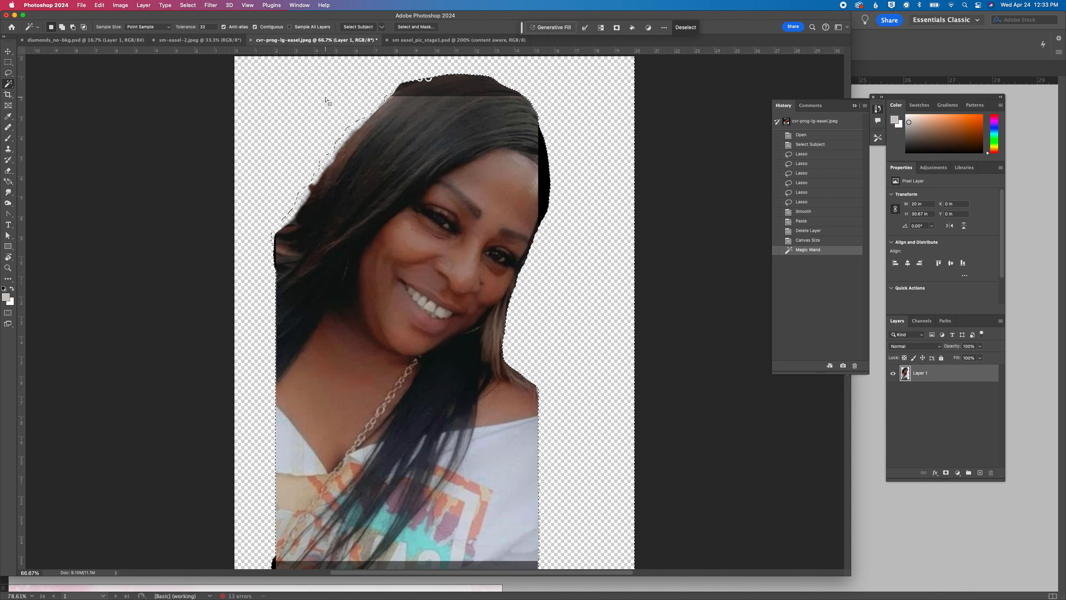
{"action": "left_click", "coordinate": [163, 6]}
{"action": "mouse_move", "coordinate": [187, 5]}
{"action": "left_click", "coordinate": [198, 40]}
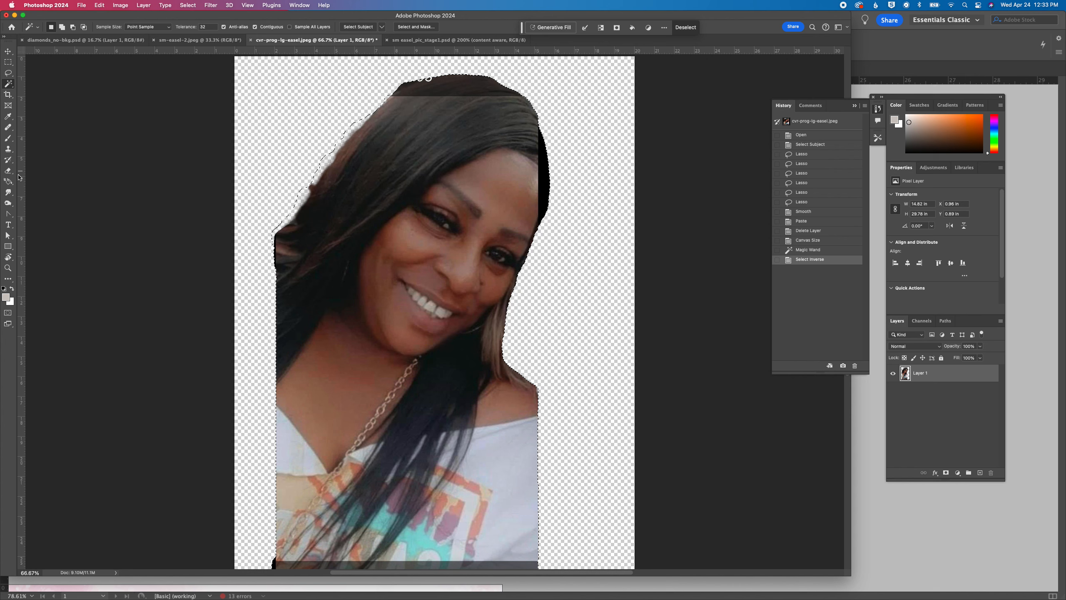
Clone hair texture over the dark band and stray lettering at the crown of the head with a soft 75 px Clone Stamp
{"action": "left_click", "coordinate": [8, 152]}
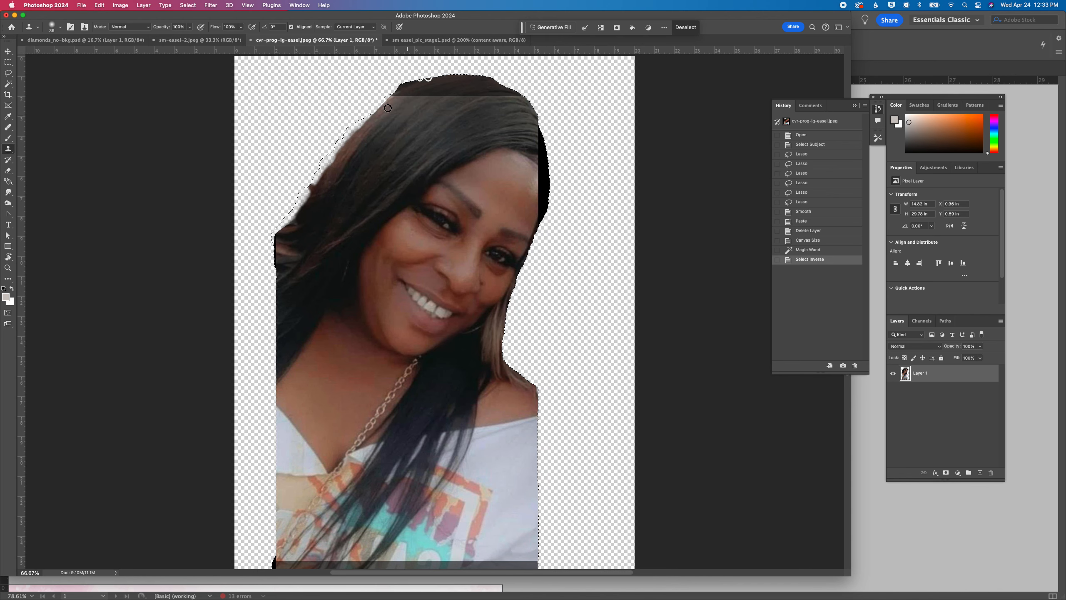
{"action": "left_click", "coordinate": [55, 29]}
{"action": "left_click", "coordinate": [66, 53]}
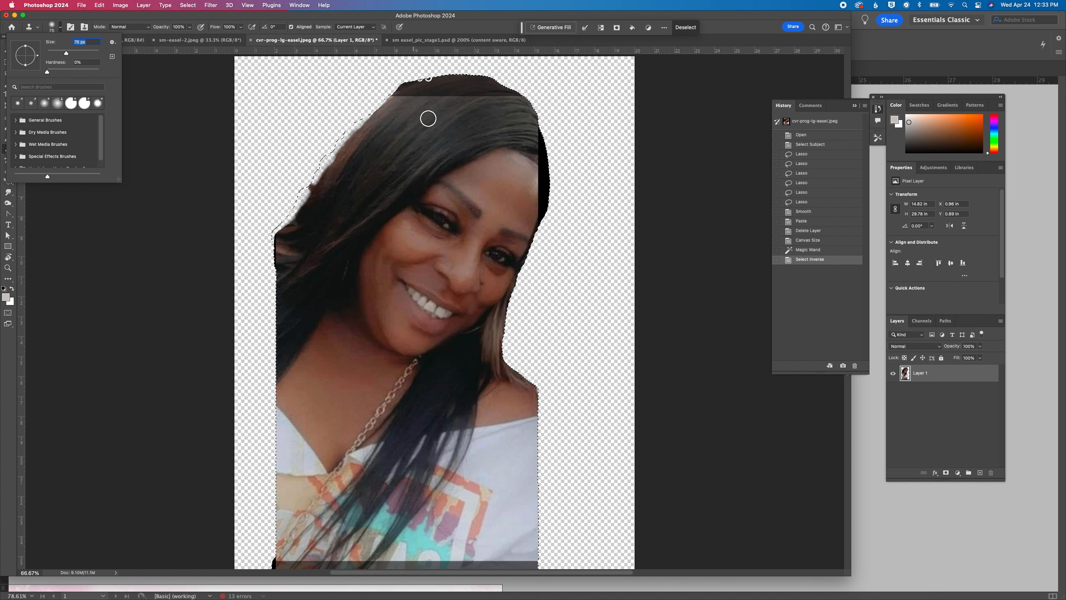
{"action": "left_click", "coordinate": [411, 116], "text": "alt"}
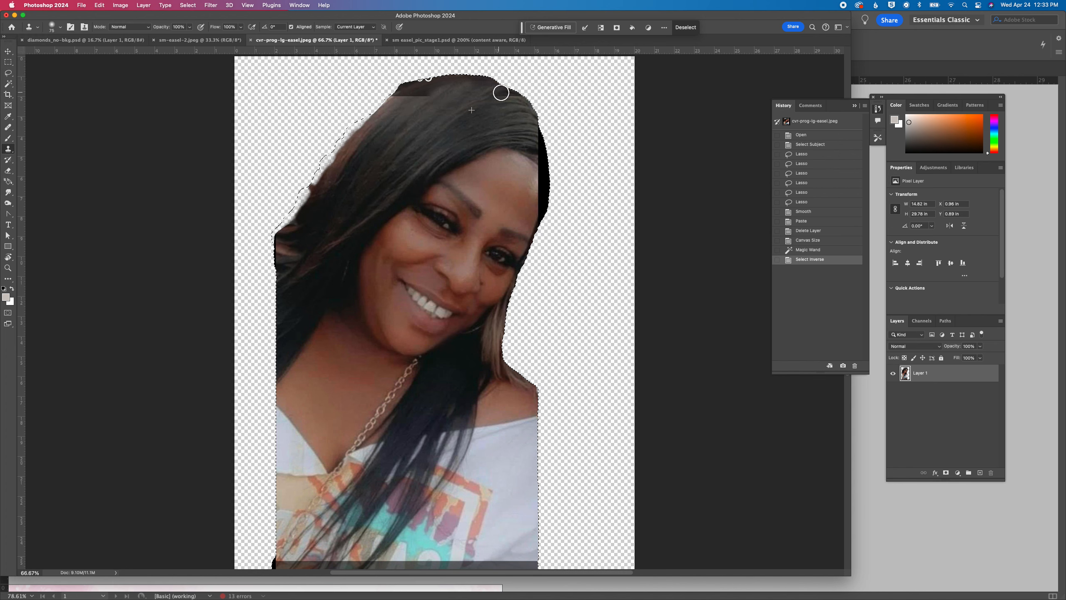
{"action": "left_click_drag", "start_coordinate": [530, 99], "coordinate": [512, 116]}
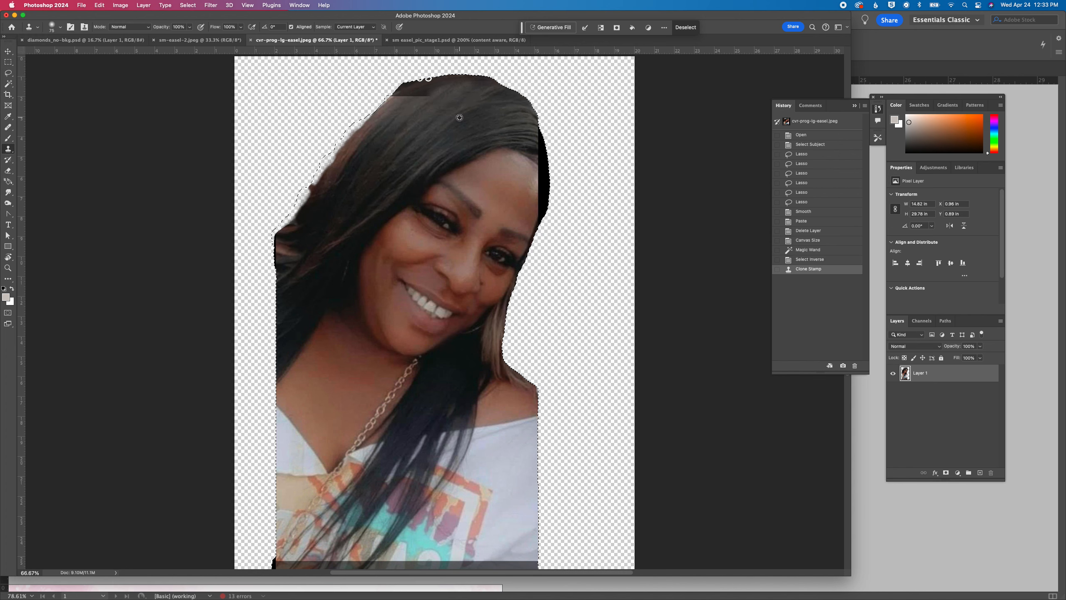
{"action": "left_click_drag", "start_coordinate": [493, 90], "coordinate": [499, 105]}
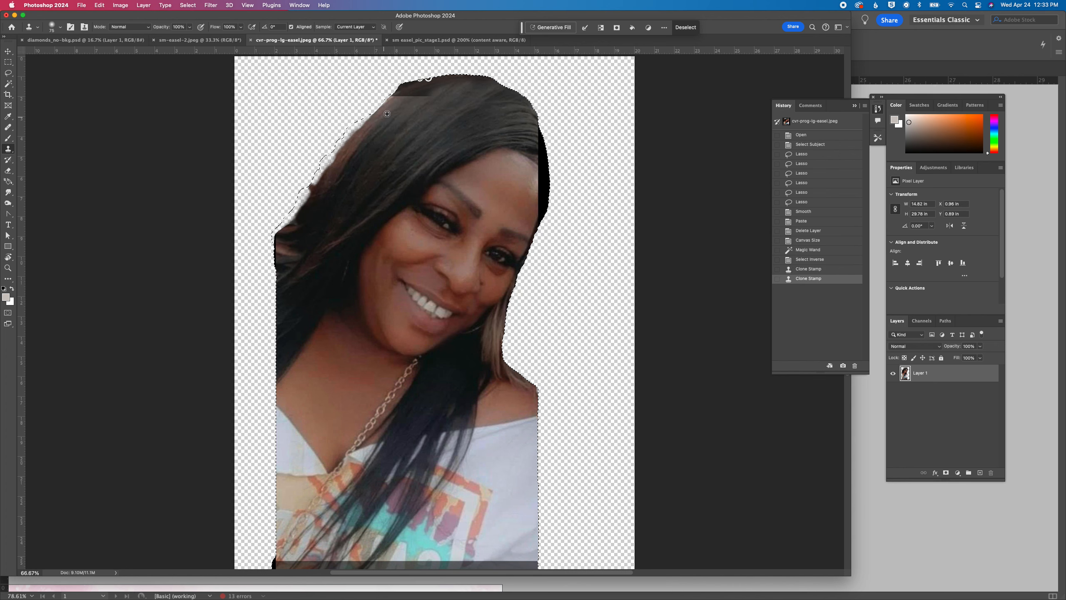
{"action": "left_click_drag", "start_coordinate": [407, 102], "coordinate": [417, 112]}
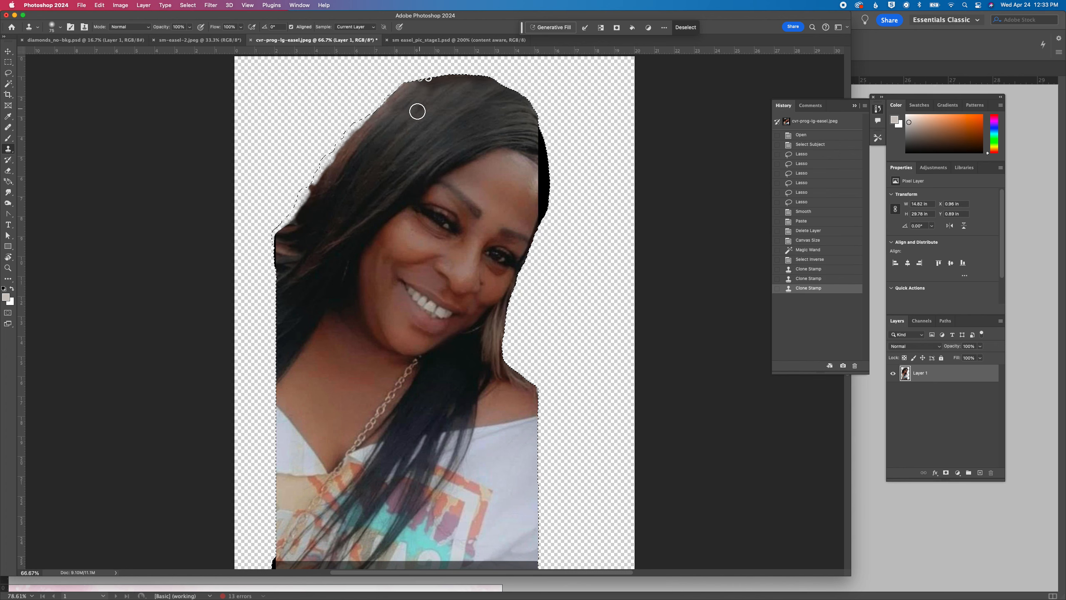
{"action": "left_click_drag", "start_coordinate": [471, 85], "coordinate": [477, 94]}
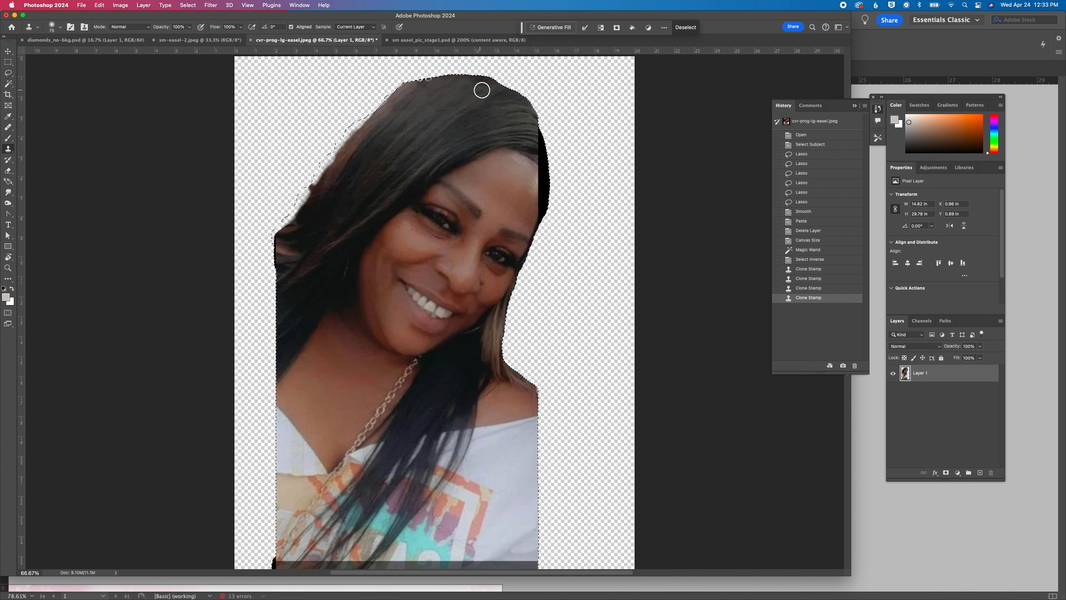
{"action": "mouse_move", "coordinate": [455, 85]}
{"action": "left_mouse_down"}
{"action": "mouse_move", "coordinate": [490, 82]}
{"action": "mouse_move", "coordinate": [442, 86]}
{"action": "mouse_move", "coordinate": [492, 79]}
{"action": "mouse_move", "coordinate": [450, 80]}
{"action": "left_mouse_up"}
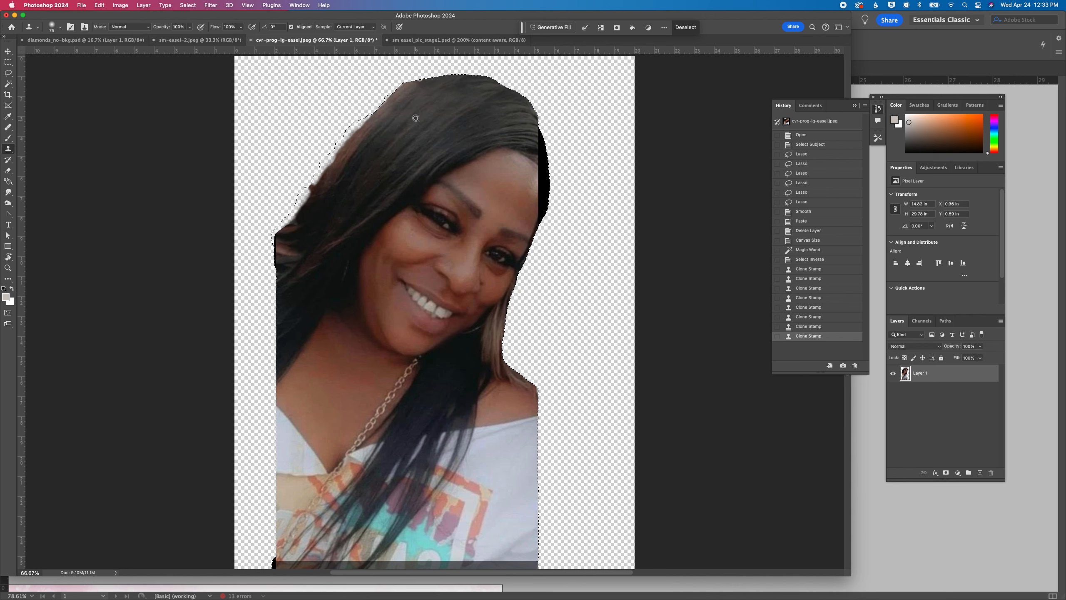
Clone darker hair along the reddish outer edge running from the crown down the long side of the hair
{"action": "left_click", "coordinate": [429, 107], "text": "alt"}
{"action": "mouse_move", "coordinate": [415, 89]}
{"action": "left_mouse_down"}
{"action": "mouse_move", "coordinate": [364, 147]}
{"action": "mouse_move", "coordinate": [379, 110]}
{"action": "mouse_move", "coordinate": [366, 129]}
{"action": "mouse_move", "coordinate": [377, 162]}
{"action": "mouse_move", "coordinate": [354, 162]}
{"action": "mouse_move", "coordinate": [363, 126]}
{"action": "mouse_move", "coordinate": [331, 176]}
{"action": "mouse_move", "coordinate": [350, 166]}
{"action": "mouse_move", "coordinate": [353, 146]}
{"action": "mouse_move", "coordinate": [314, 194]}
{"action": "mouse_move", "coordinate": [384, 115]}
{"action": "left_mouse_up"}
{"action": "mouse_move", "coordinate": [302, 213]}
{"action": "left_mouse_down"}
{"action": "mouse_move", "coordinate": [326, 171]}
{"action": "mouse_move", "coordinate": [290, 228]}
{"action": "mouse_move", "coordinate": [341, 162]}
{"action": "mouse_move", "coordinate": [288, 220]}
{"action": "mouse_move", "coordinate": [331, 162]}
{"action": "mouse_move", "coordinate": [441, 77]}
{"action": "left_mouse_up"}
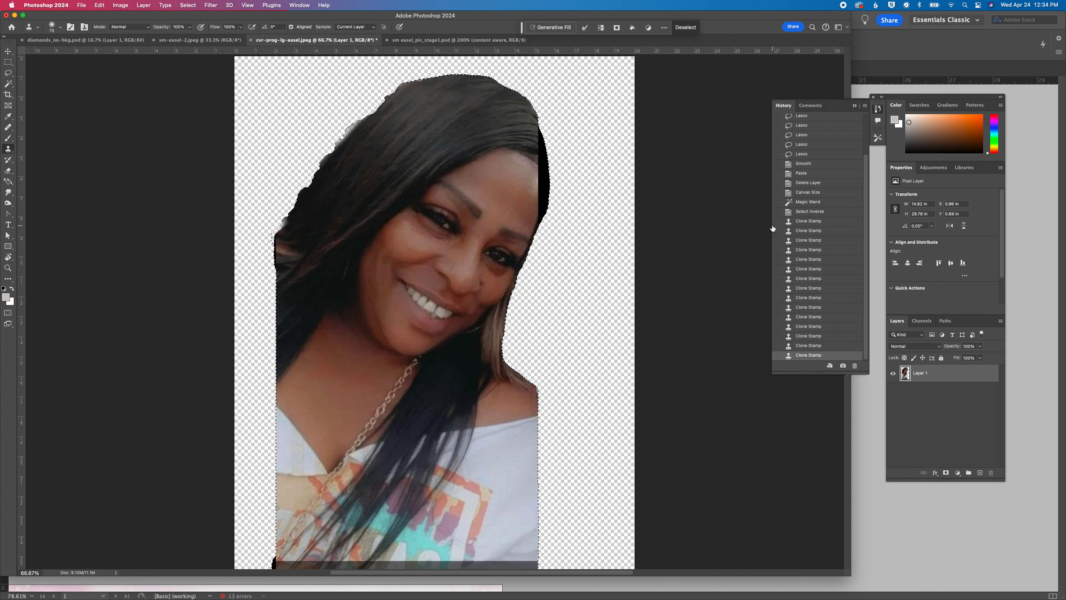
Clone dark hair over the light brown strands below the cheek, beside the neck
{"action": "left_click", "coordinate": [458, 375], "text": "alt"}
{"action": "mouse_move", "coordinate": [478, 358]}
{"action": "left_mouse_down"}
{"action": "mouse_move", "coordinate": [488, 336]}
{"action": "mouse_move", "coordinate": [488, 361]}
{"action": "mouse_move", "coordinate": [507, 311]}
{"action": "left_mouse_up"}
{"action": "left_click", "coordinate": [471, 359], "text": "alt"}
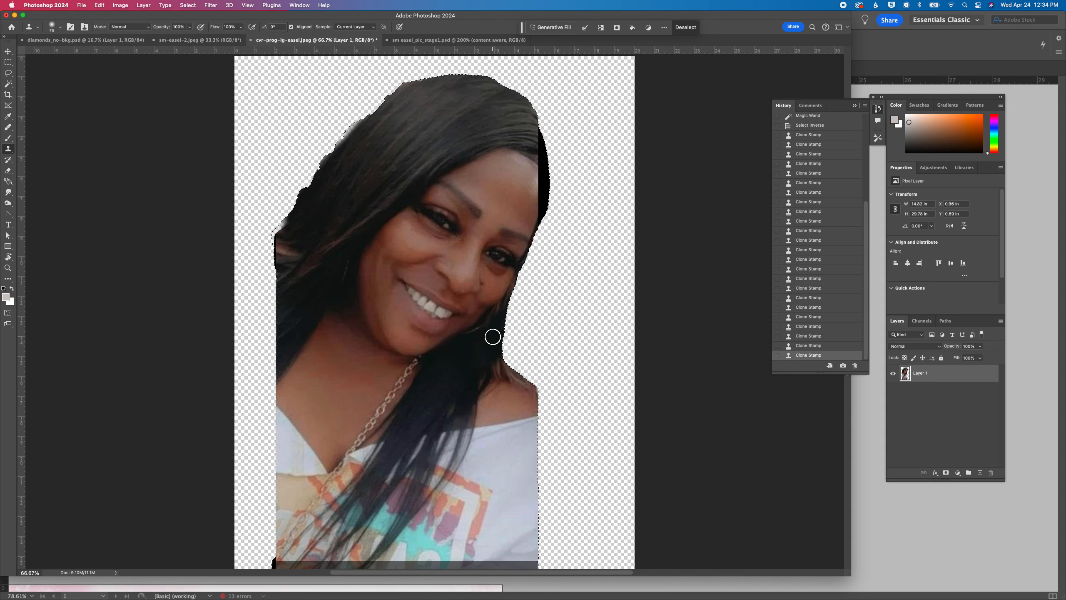
Reduce the Clone Stamp brush size and clone dark hair over the remaining light strands along the cheek and earring
{"action": "key", "text": "super+equal"}
{"action": "key", "text": "super+equal"}
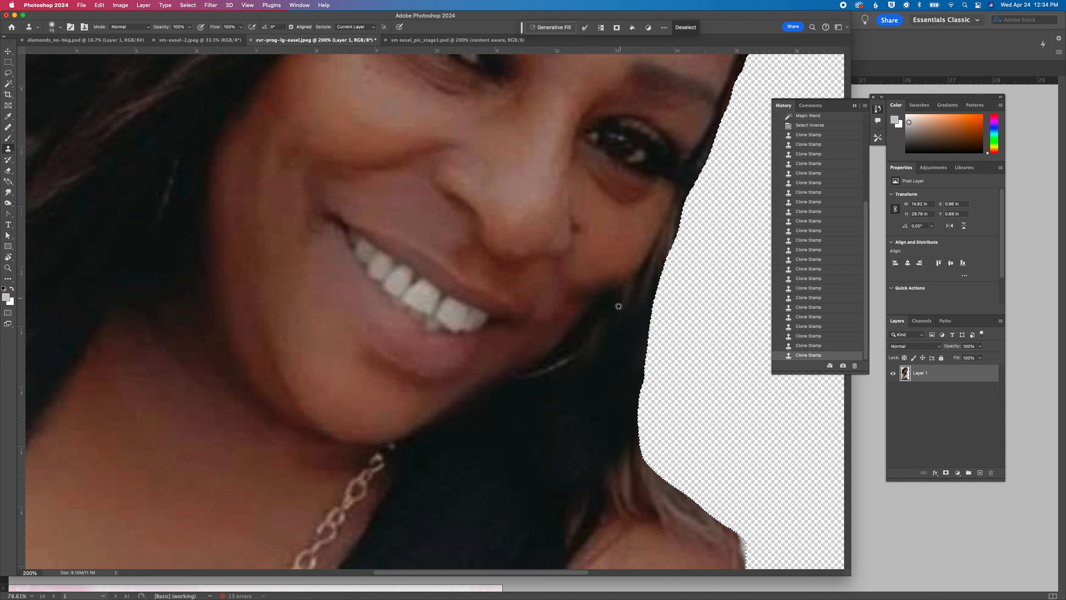
{"action": "left_click", "coordinate": [52, 27]}
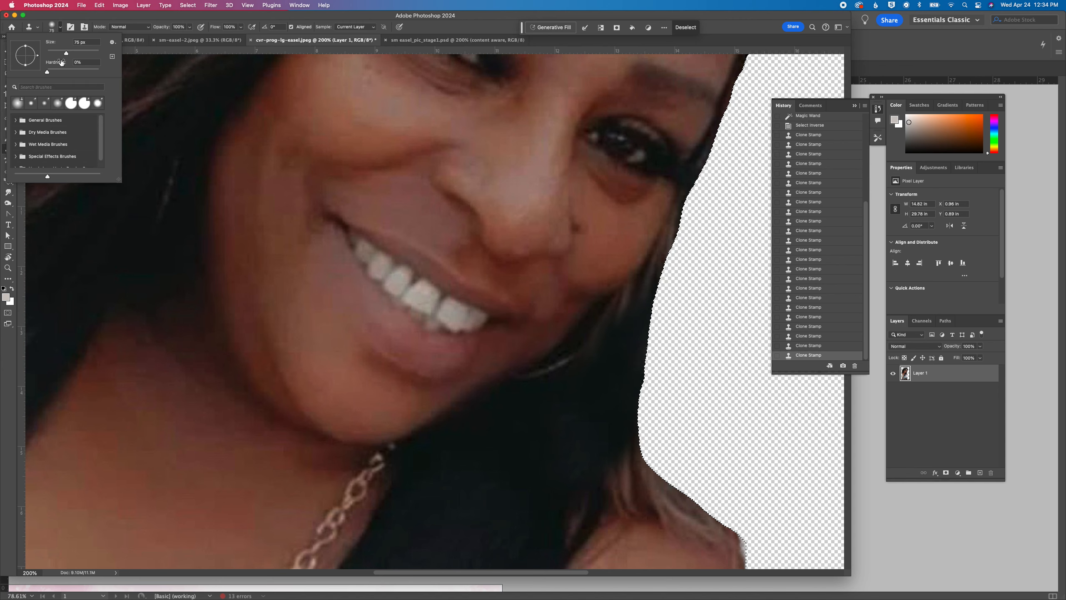
{"action": "left_click", "coordinate": [55, 52]}
{"action": "left_click", "coordinate": [585, 374], "text": "alt"}
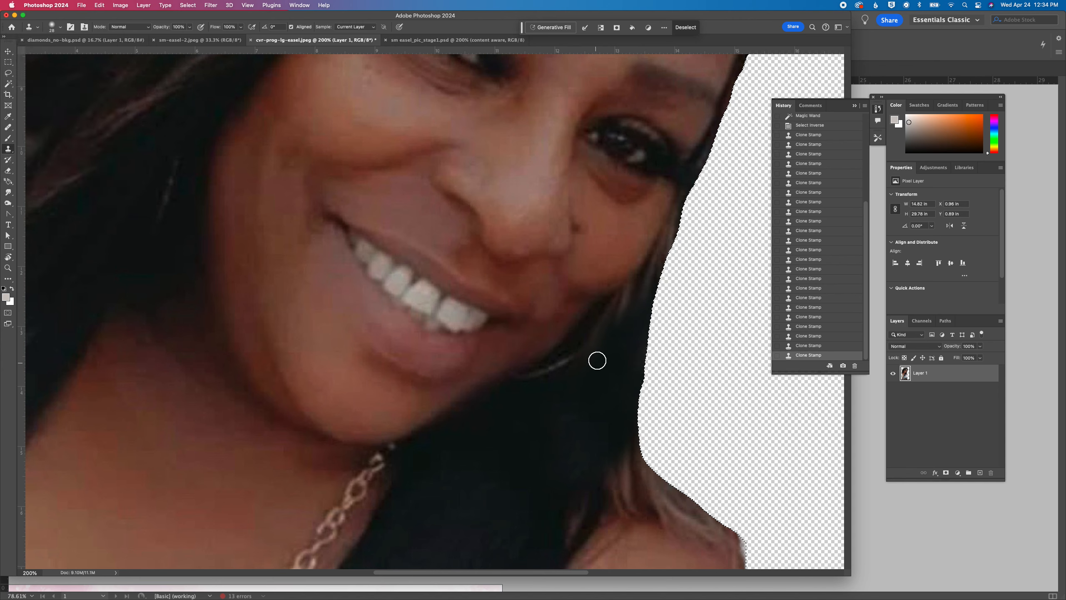
{"action": "left_click_drag", "start_coordinate": [621, 314], "coordinate": [616, 328]}
{"action": "left_click", "coordinate": [560, 464], "text": "alt"}
{"action": "left_click_drag", "start_coordinate": [641, 277], "coordinate": [673, 243]}
{"action": "mouse_move", "coordinate": [672, 246]}
{"action": "left_mouse_down"}
{"action": "mouse_move", "coordinate": [676, 236]}
{"action": "mouse_move", "coordinate": [654, 274]}
{"action": "mouse_move", "coordinate": [680, 205]}
{"action": "mouse_move", "coordinate": [621, 337]}
{"action": "left_mouse_up"}
Clone dark hair over the light strands where the hair meets the top of the shoulder
{"action": "left_click_drag", "start_coordinate": [552, 469], "coordinate": [460, 312]}
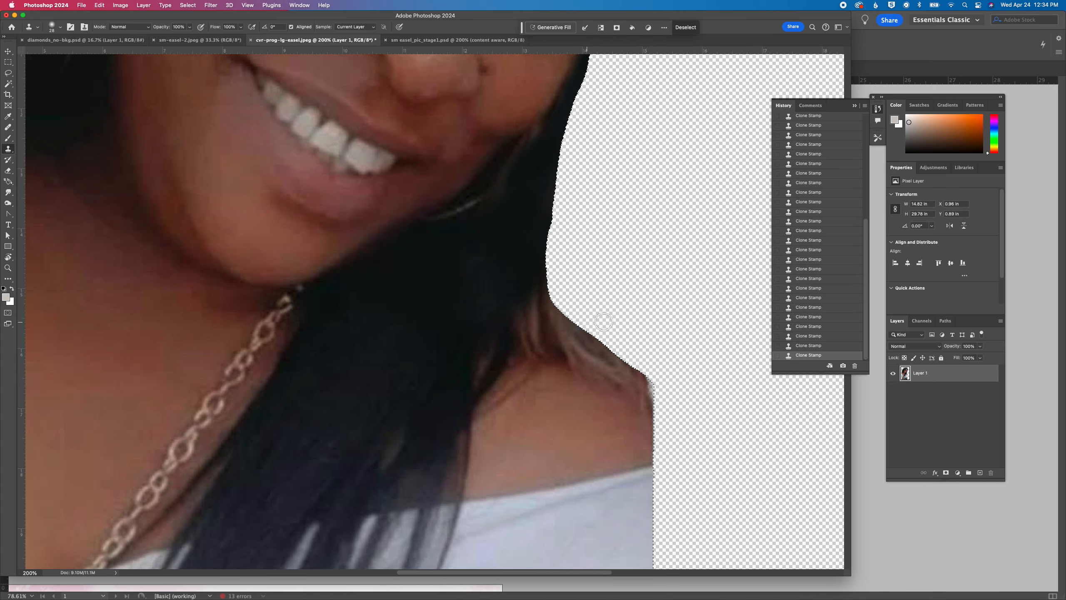
{"action": "mouse_move", "coordinate": [519, 300]}
{"action": "left_mouse_down"}
{"action": "mouse_move", "coordinate": [518, 325]}
{"action": "mouse_move", "coordinate": [539, 301]}
{"action": "left_mouse_up"}
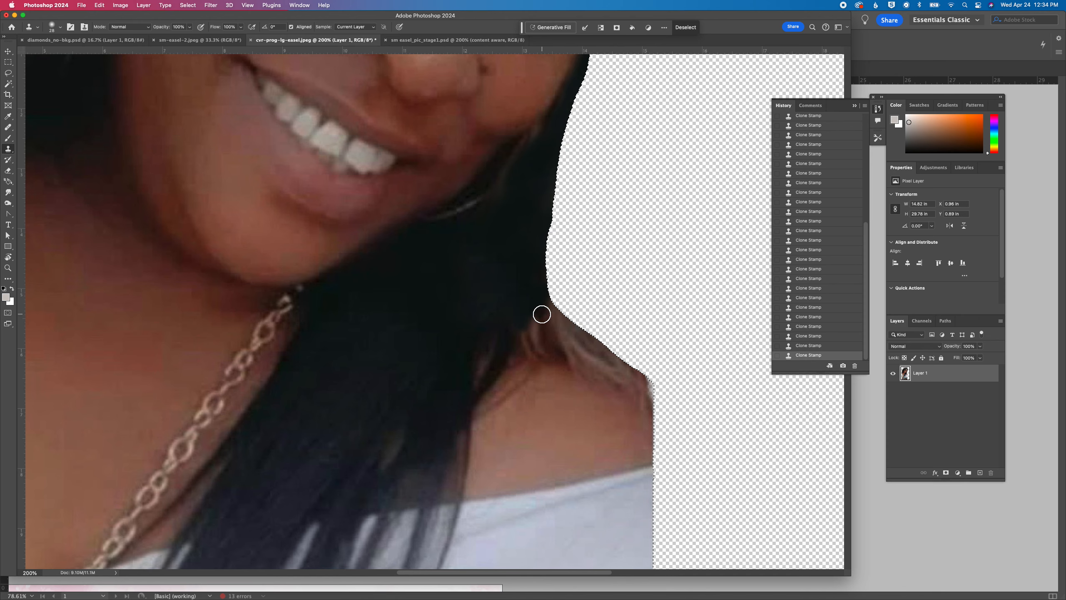
{"action": "mouse_move", "coordinate": [535, 331]}
{"action": "left_mouse_down"}
{"action": "mouse_move", "coordinate": [509, 350]}
{"action": "mouse_move", "coordinate": [530, 303]}
{"action": "left_mouse_up"}
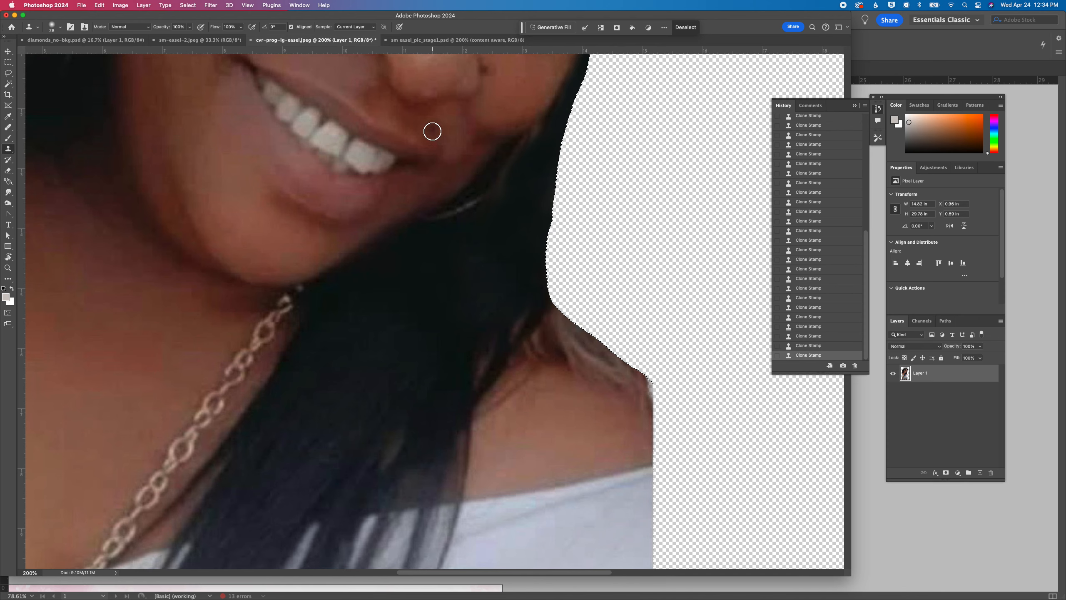
{"action": "key", "text": "super+minus"}
{"action": "key", "text": "super+minus"}
{"action": "key", "text": "super+minus"}
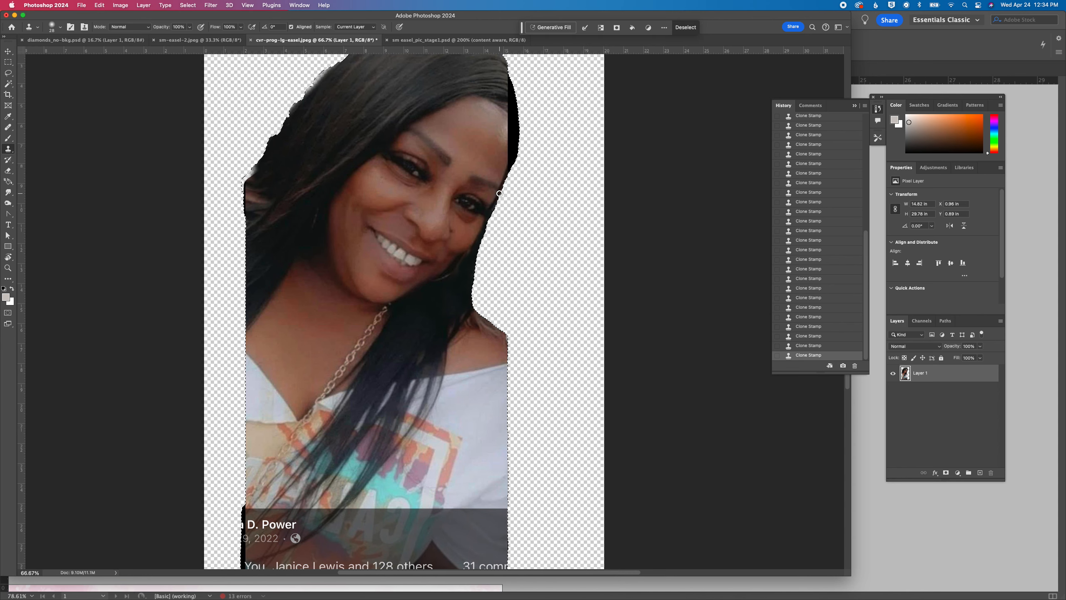
Save the cut-out photo as the Photoshop file cvr-prog-lg-easel_stage1.psd with Maximize Compatibility on
{"action": "scroll", "coordinate": [553, 193], "scroll_direction": "up", "scroll_amount": 3}
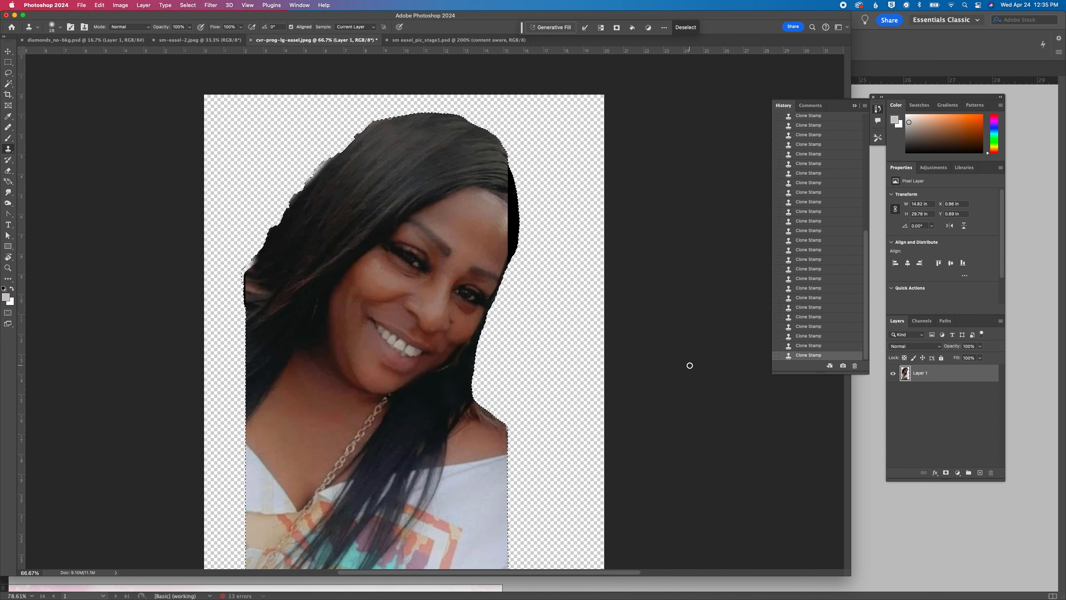
{"action": "scroll", "coordinate": [690, 365], "scroll_direction": "up", "scroll_amount": 1}
{"action": "scroll", "coordinate": [690, 364], "scroll_direction": "right", "scroll_amount": 1}
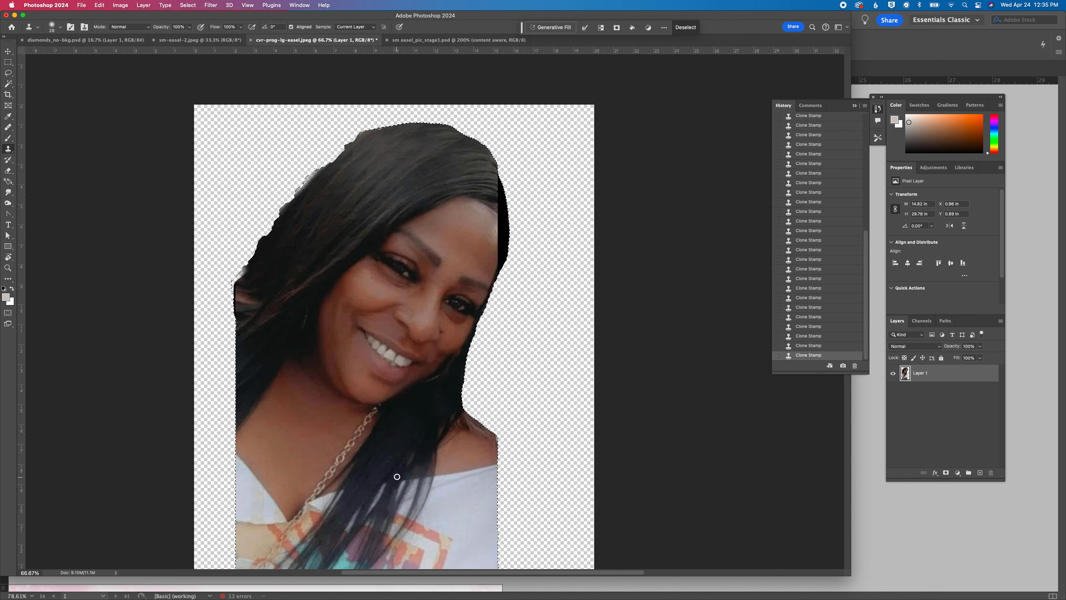
{"action": "scroll", "coordinate": [488, 360], "scroll_direction": "down", "scroll_amount": 4}
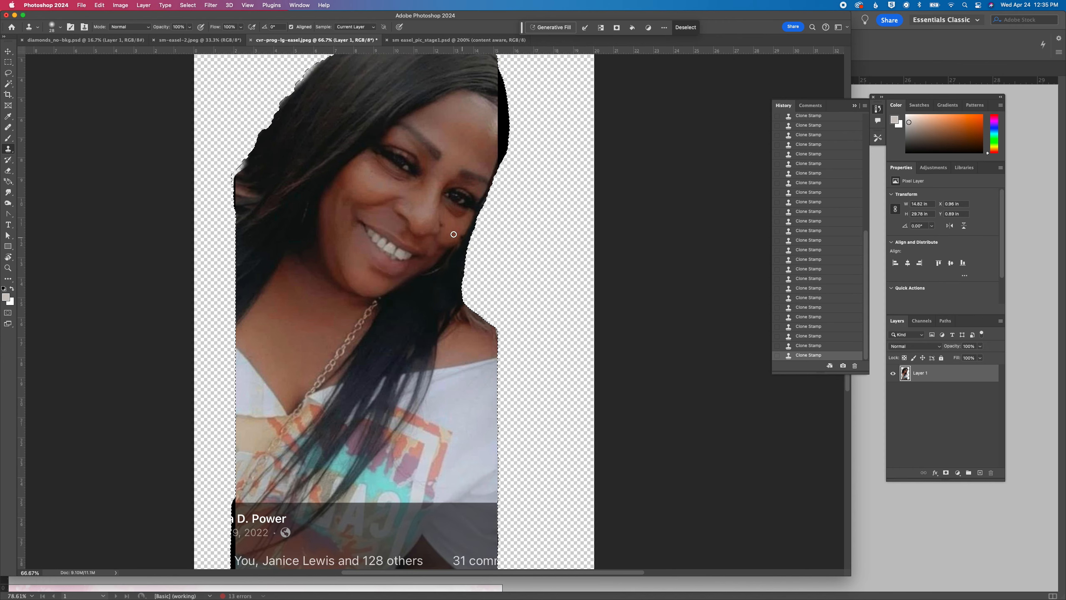
{"action": "key", "text": "super+s"}
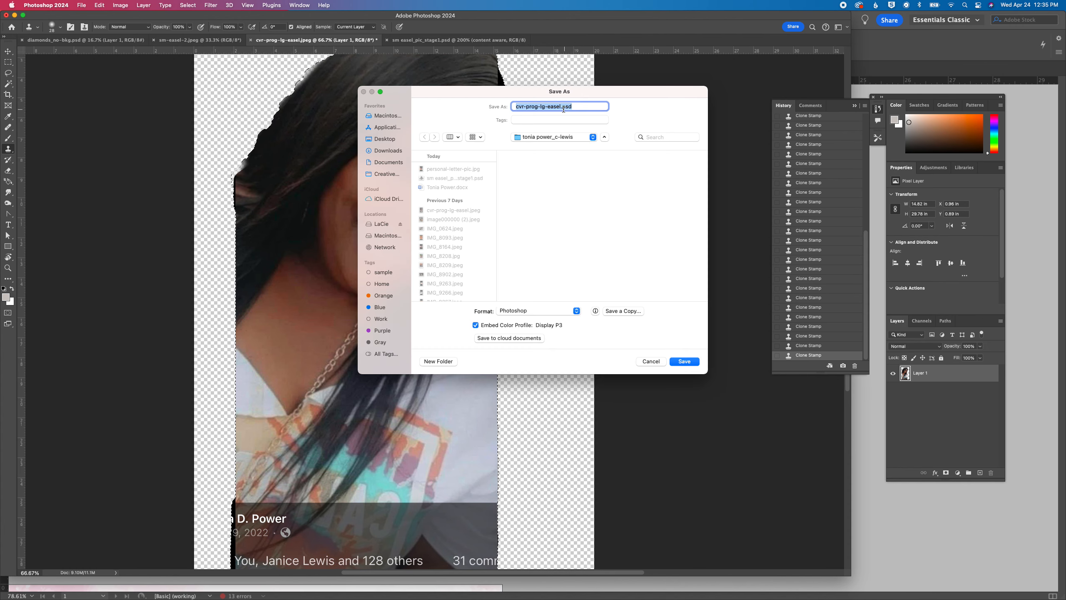
{"action": "left_click", "coordinate": [561, 107]}
{"action": "key", "text": "BackSpace"}
{"action": "type", "text": "_stage1"}
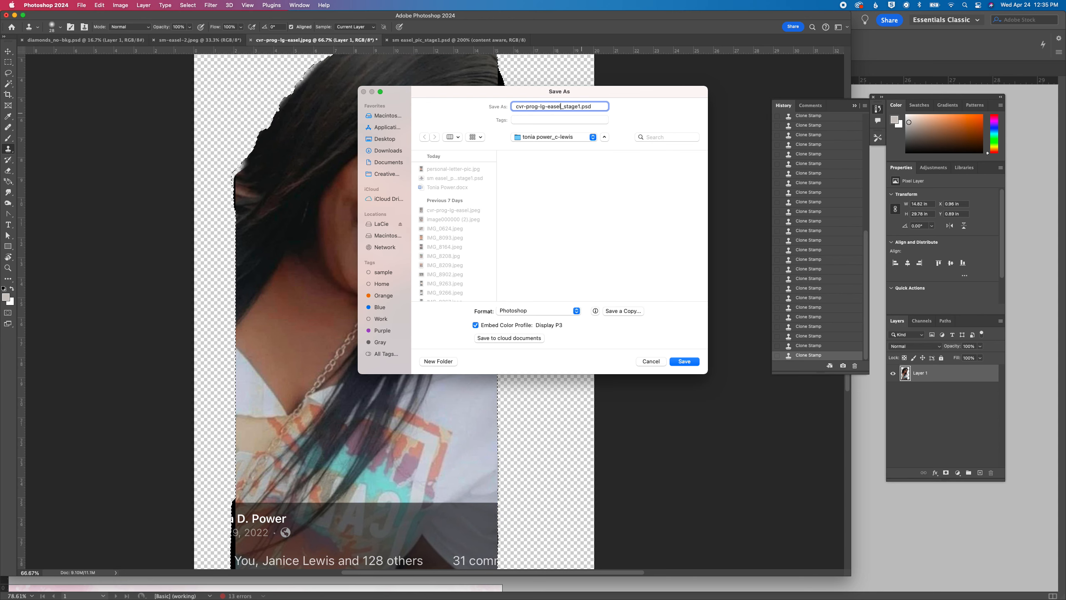
{"action": "key", "text": "Return"}
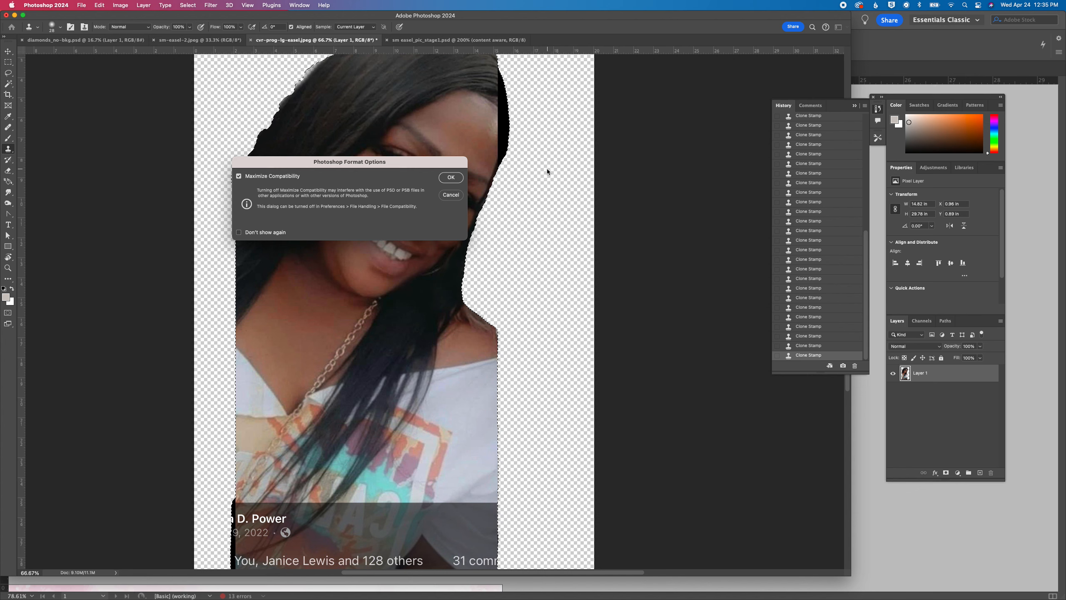
{"action": "left_click", "coordinate": [450, 178]}
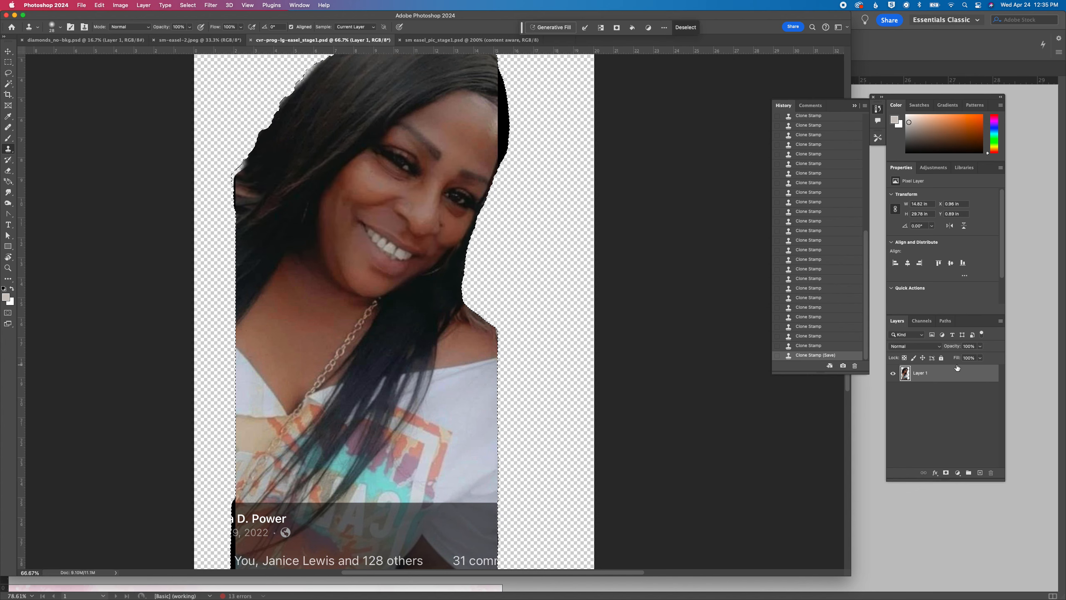
Duplicate Layer 1 under the name Layer 1 copy and hide the original layer
{"action": "left_click", "coordinate": [1001, 320]}
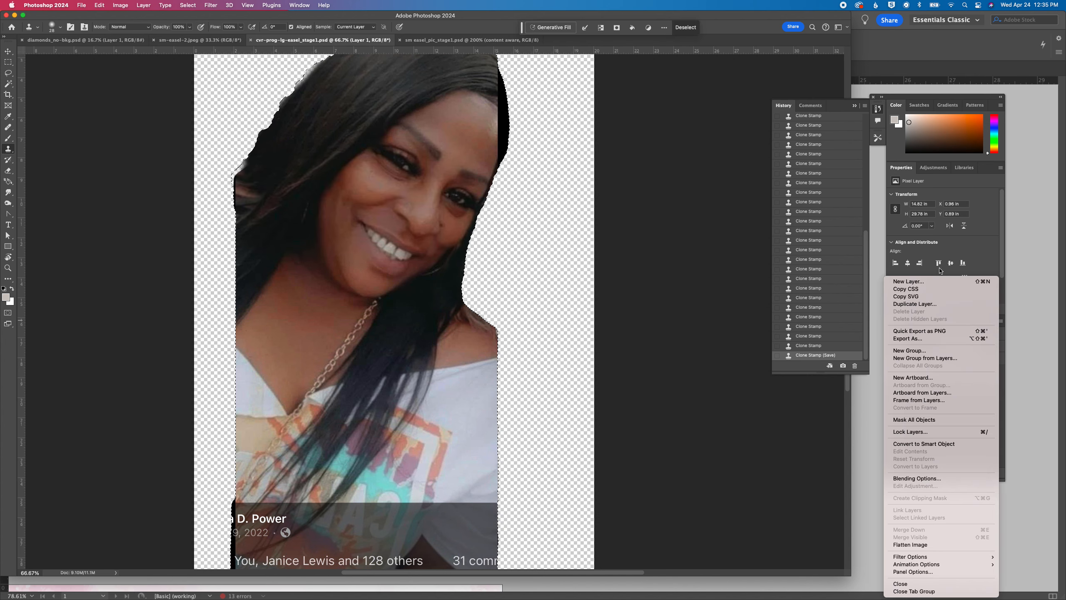
{"action": "left_click", "coordinate": [929, 304]}
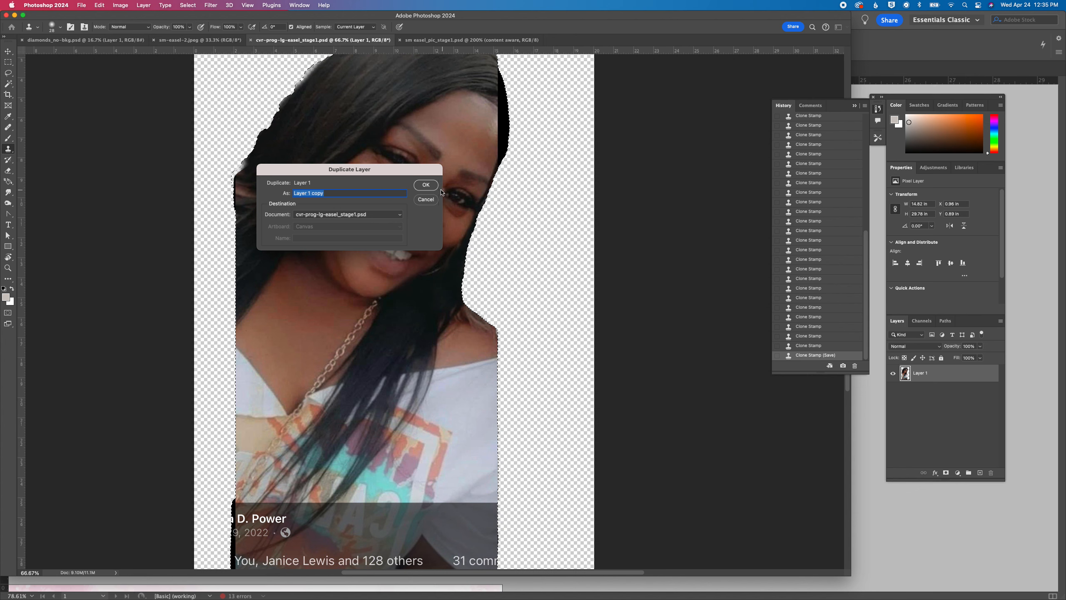
{"action": "left_click", "coordinate": [426, 185]}
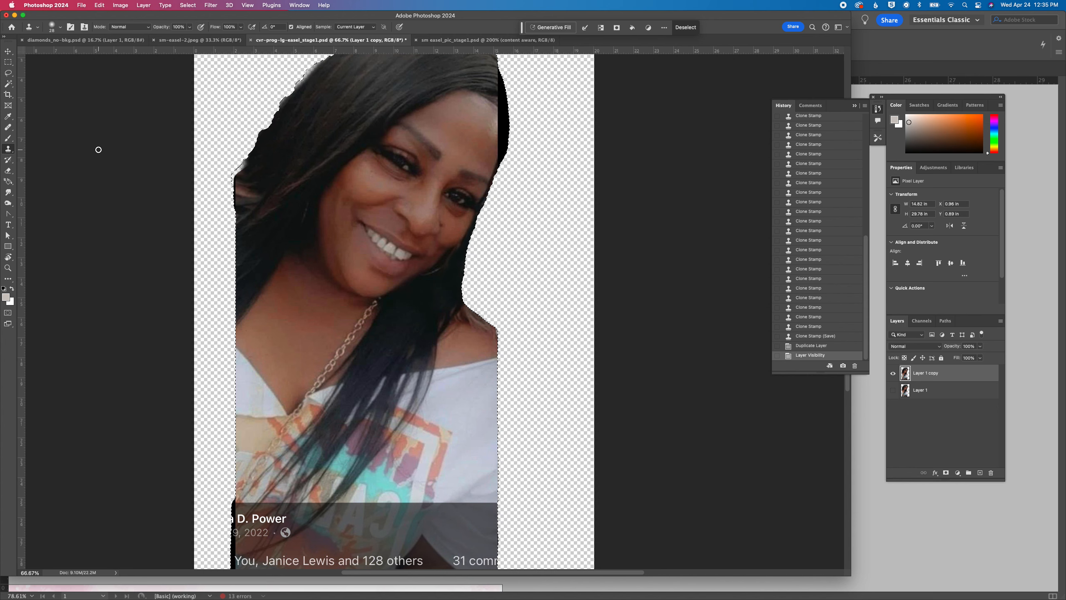
Clear the selection, lasso the bulging outer hair between the cheek and shoulder, delete it and deselect
{"action": "key", "text": "super+d"}
{"action": "left_click", "coordinate": [7, 73]}
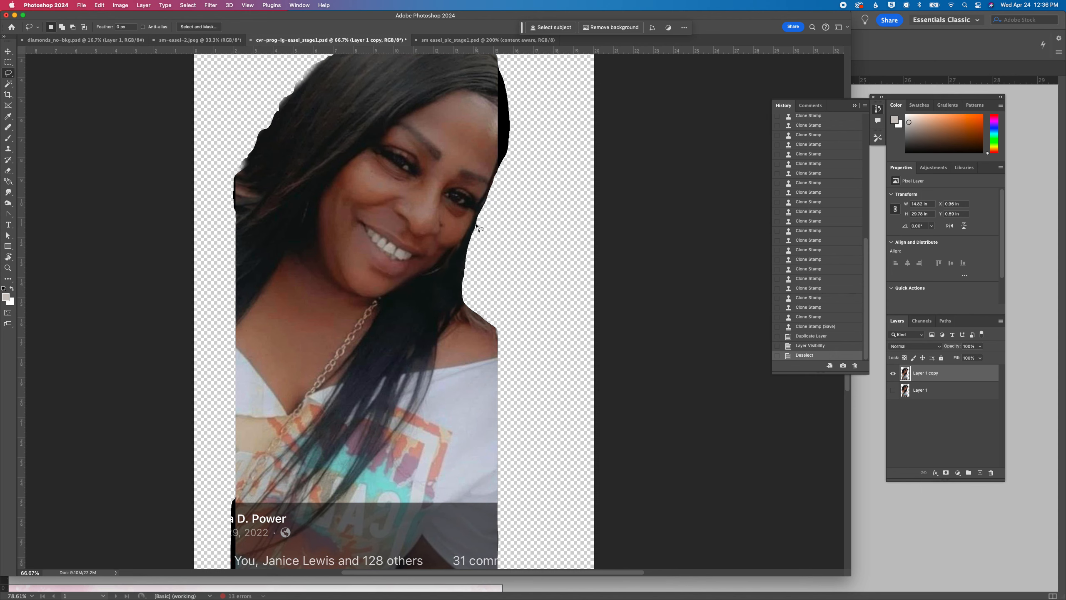
{"action": "mouse_move", "coordinate": [475, 224]}
{"action": "left_mouse_down"}
{"action": "mouse_move", "coordinate": [440, 288]}
{"action": "mouse_move", "coordinate": [482, 312]}
{"action": "mouse_move", "coordinate": [493, 288]}
{"action": "mouse_move", "coordinate": [473, 232]}
{"action": "left_mouse_up"}
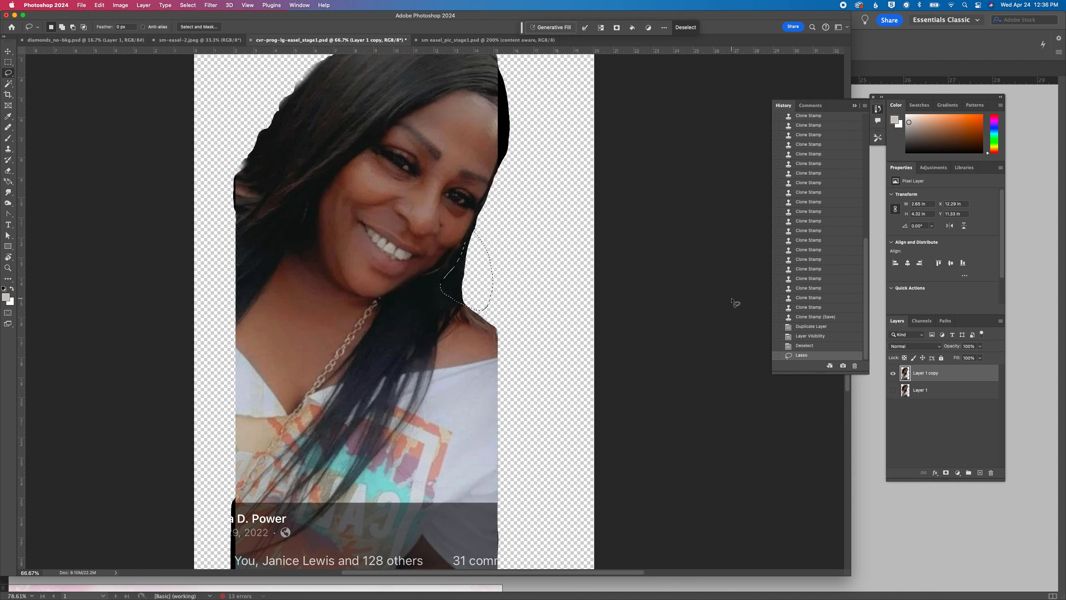
{"action": "scroll", "coordinate": [734, 302], "scroll_direction": "up", "scroll_amount": 2}
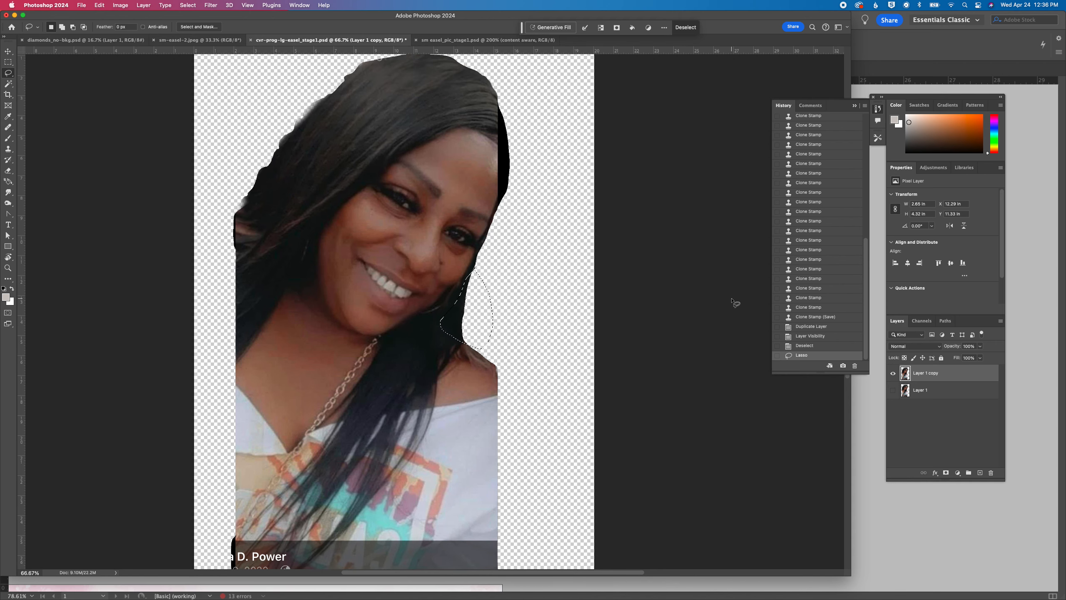
{"action": "key", "text": "Delete"}
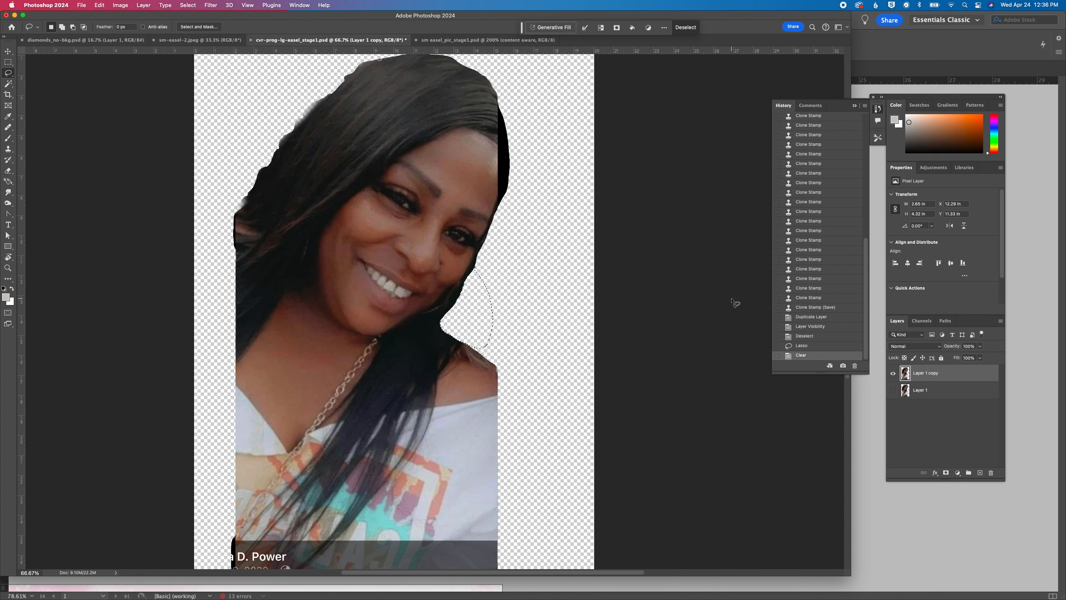
{"action": "key", "text": "super+d"}
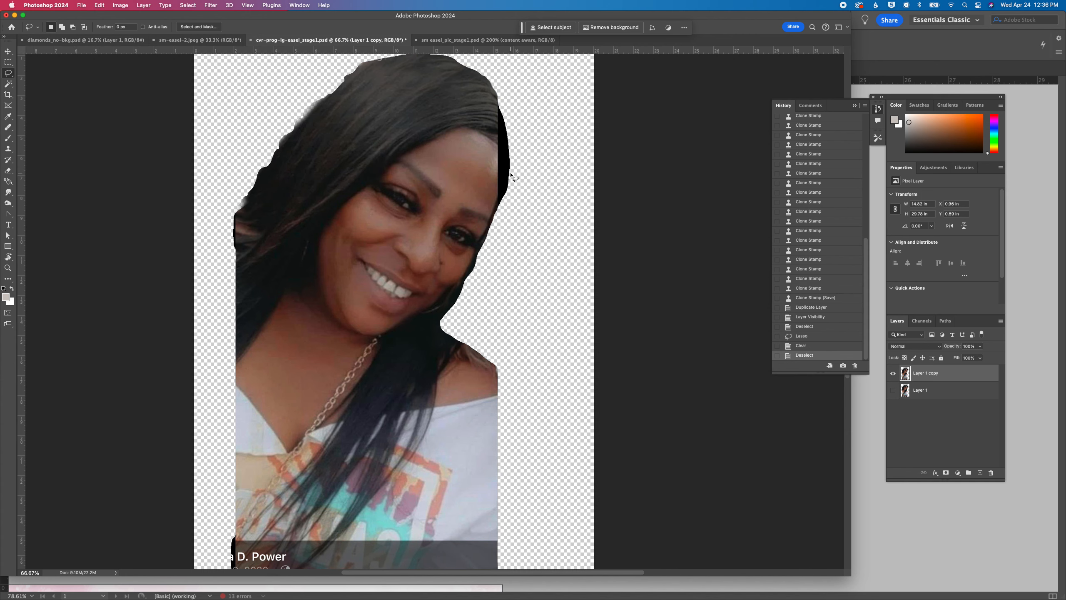
Lasso the black patch beside the forehead and the hair edge down to the shoulder, and run Generative Fill with the prompt "content aware"
{"action": "mouse_move", "coordinate": [510, 161]}
{"action": "left_mouse_down"}
{"action": "mouse_move", "coordinate": [503, 224]}
{"action": "mouse_move", "coordinate": [464, 345]}
{"action": "mouse_move", "coordinate": [429, 356]}
{"action": "mouse_move", "coordinate": [407, 341]}
{"action": "mouse_move", "coordinate": [510, 160]}
{"action": "left_mouse_up"}
{"action": "key", "text": "shift"}
{"action": "mouse_move", "coordinate": [501, 205]}
{"action": "left_mouse_down"}
{"action": "mouse_move", "coordinate": [493, 117]}
{"action": "mouse_move", "coordinate": [509, 119]}
{"action": "left_mouse_up"}
{"action": "left_click_drag", "start_coordinate": [512, 170], "coordinate": [510, 173]}
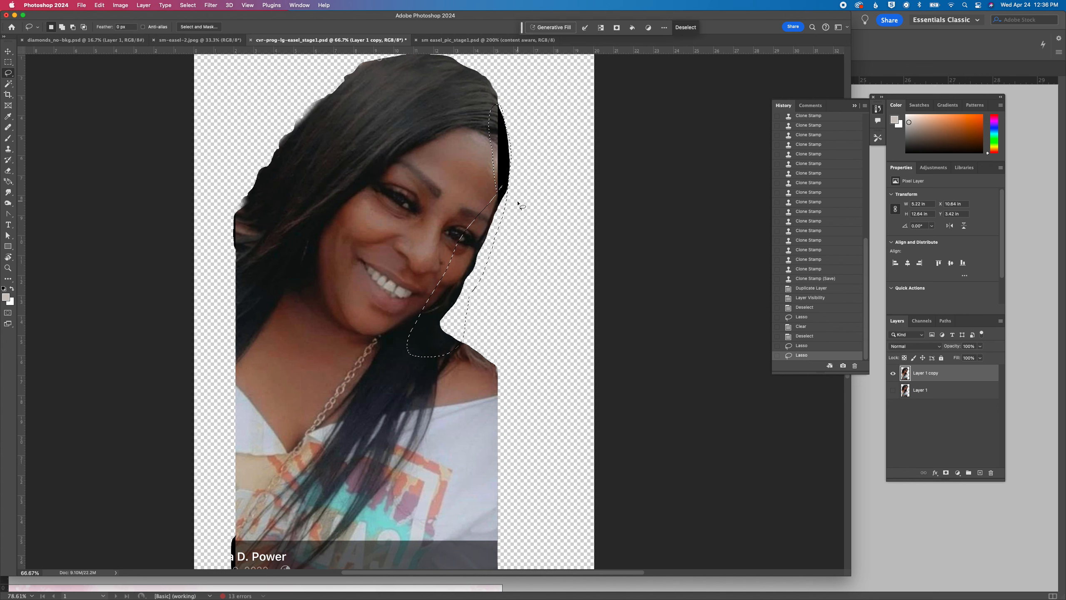
{"action": "left_click", "coordinate": [541, 29]}
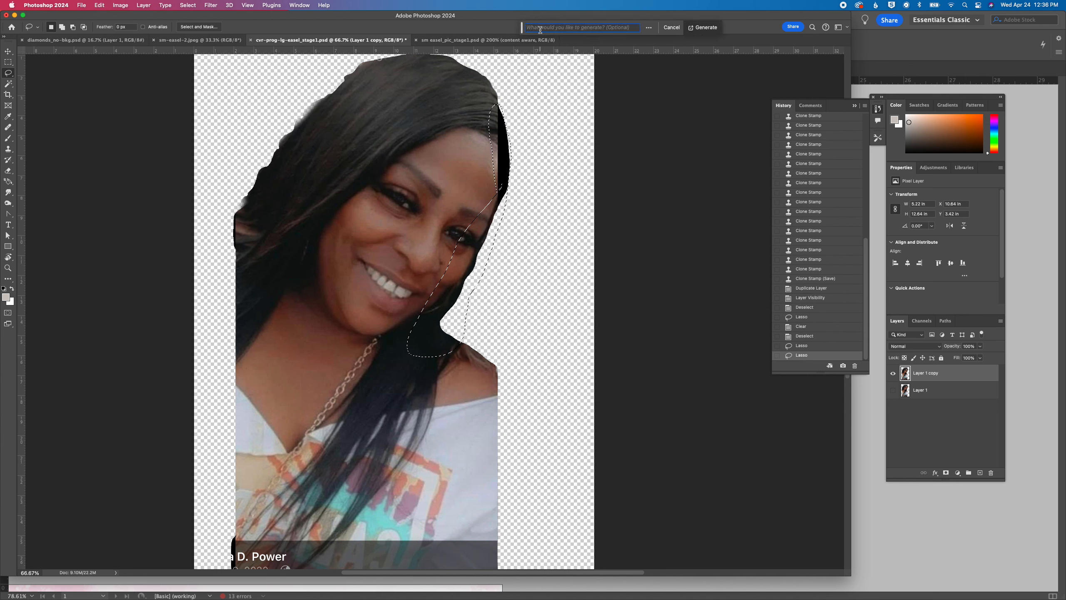
{"action": "type", "text": "content aware"}
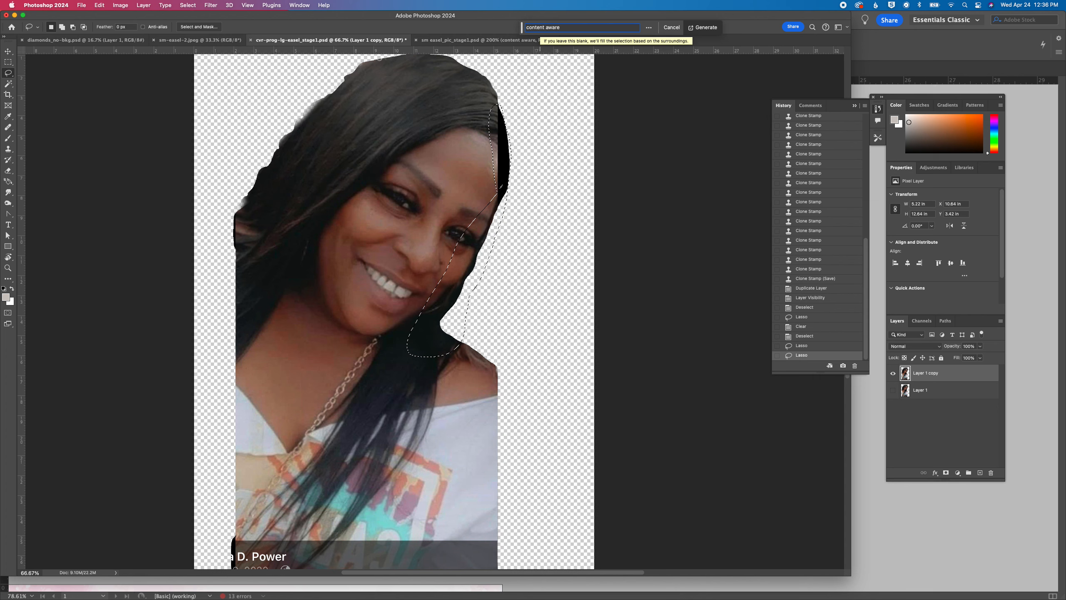
{"action": "key", "text": "Return"}
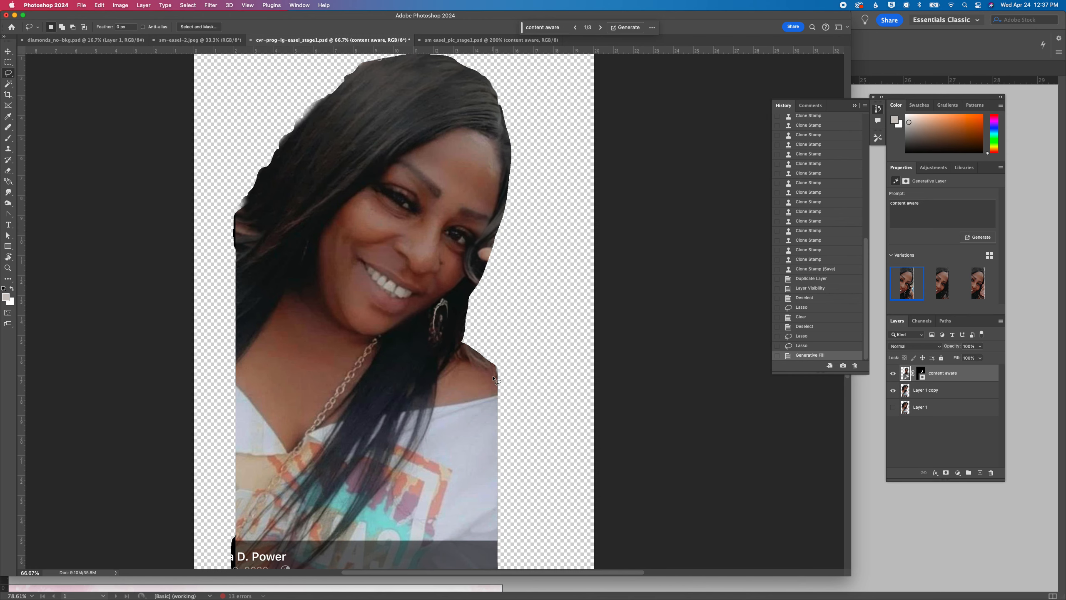
Compare the generated hair variations and choose the third one
{"action": "scroll", "coordinate": [493, 378], "scroll_direction": "left", "scroll_amount": 2}
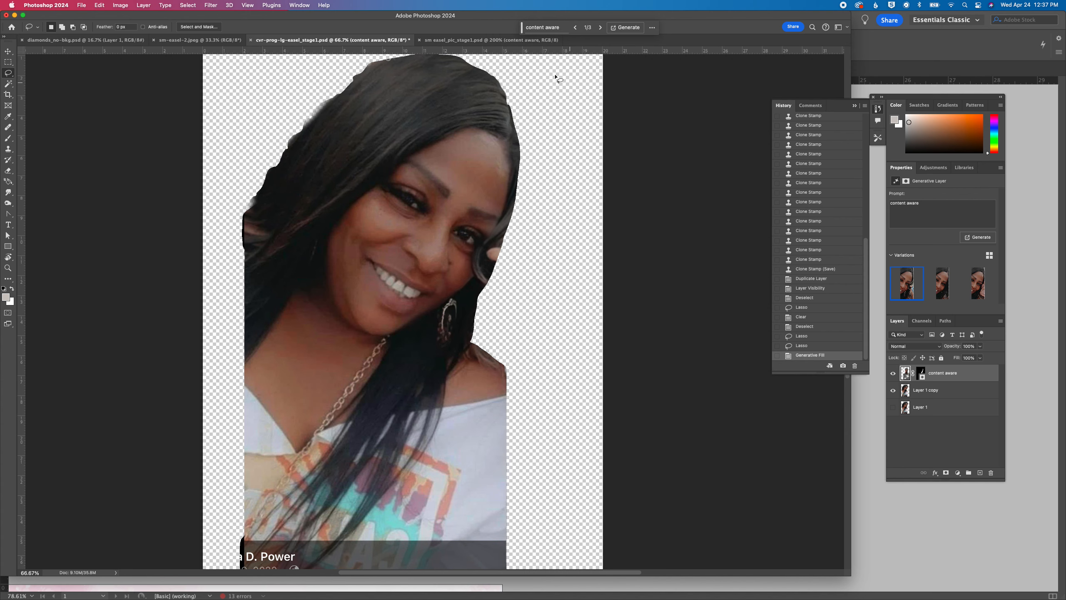
{"action": "left_click", "coordinate": [600, 28]}
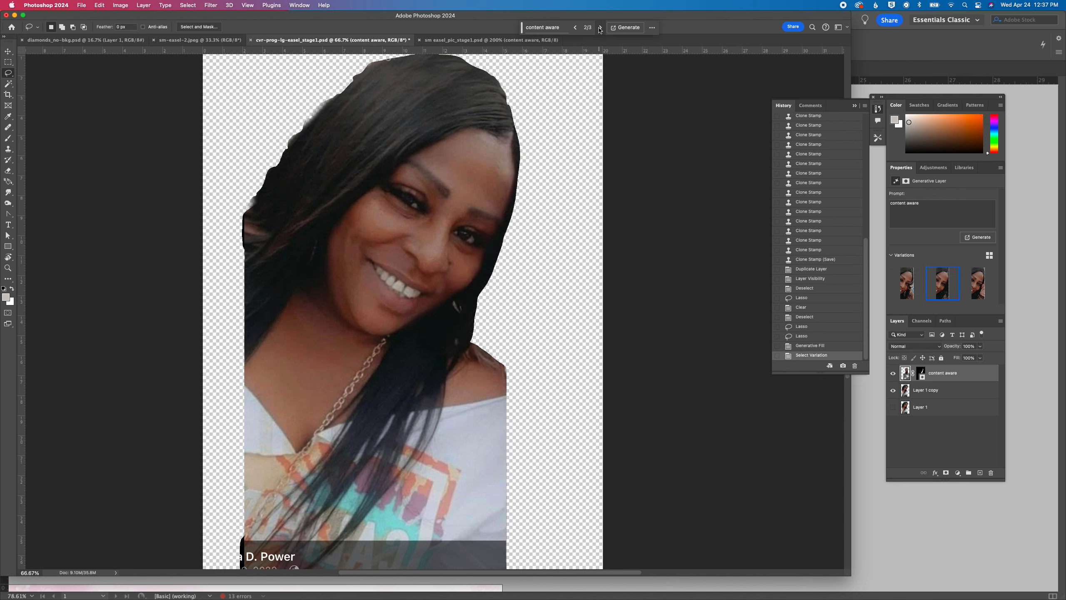
{"action": "left_click", "coordinate": [600, 28]}
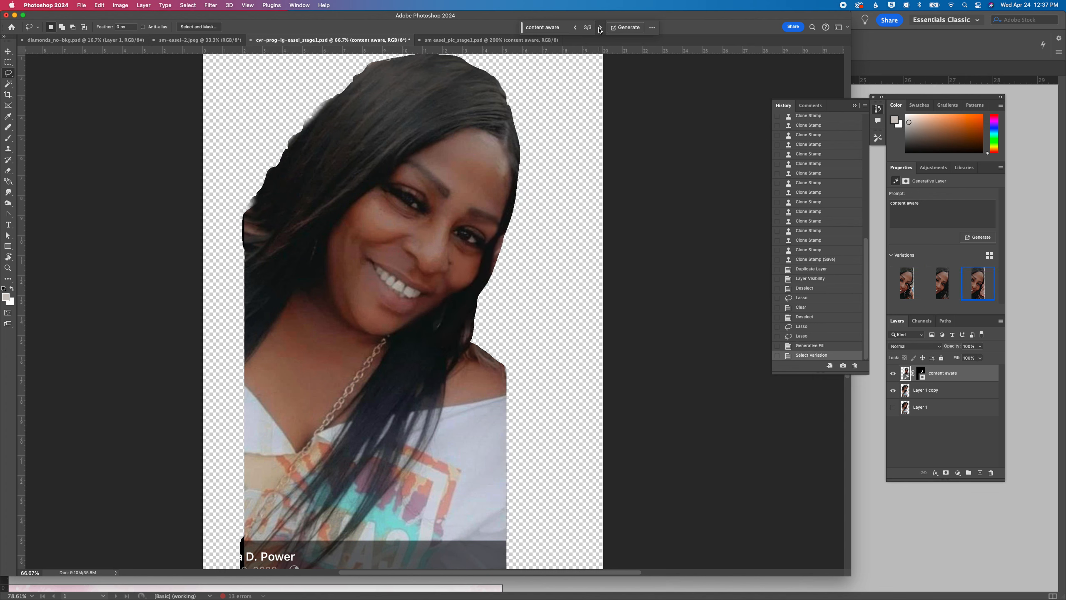
{"action": "left_click", "coordinate": [576, 28]}
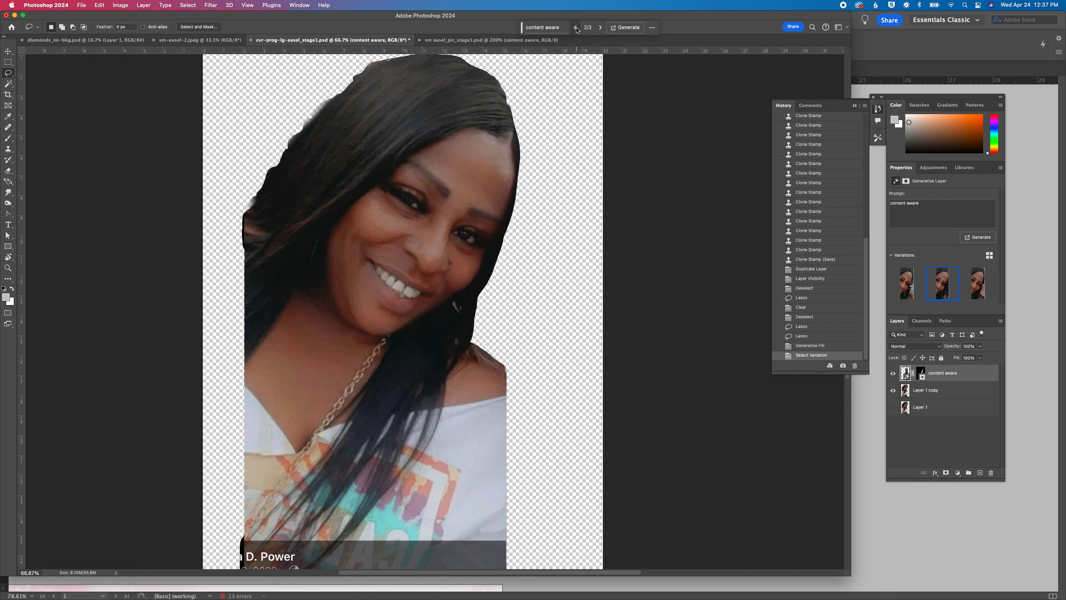
{"action": "left_click", "coordinate": [600, 27]}
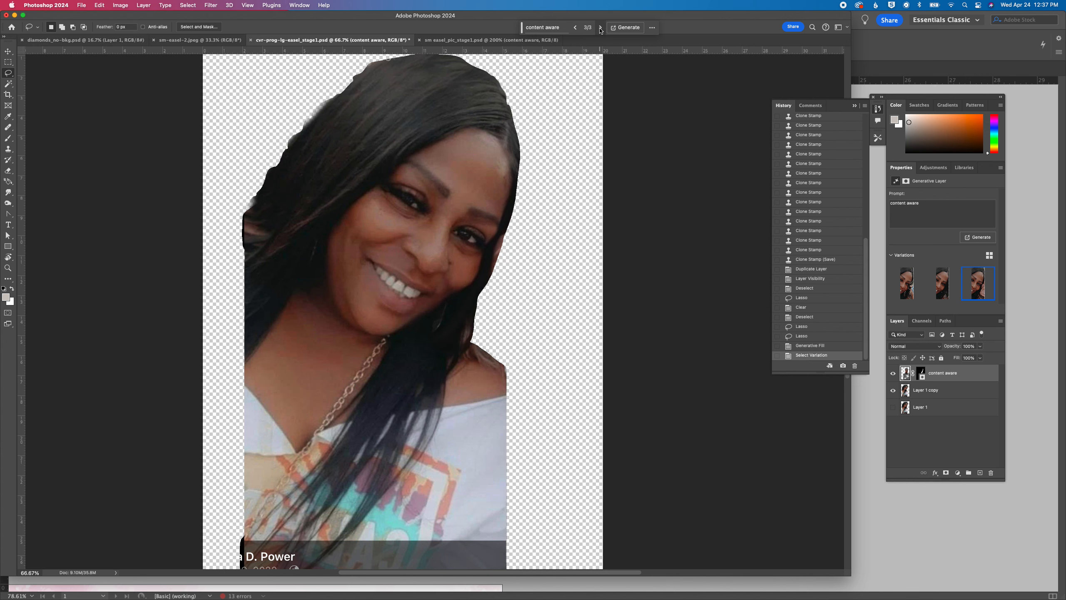
Merge the generative content aware layer with Layer 1 copy
{"action": "left_click", "coordinate": [952, 391], "text": "shift"}
{"action": "right_click", "coordinate": [952, 390]}
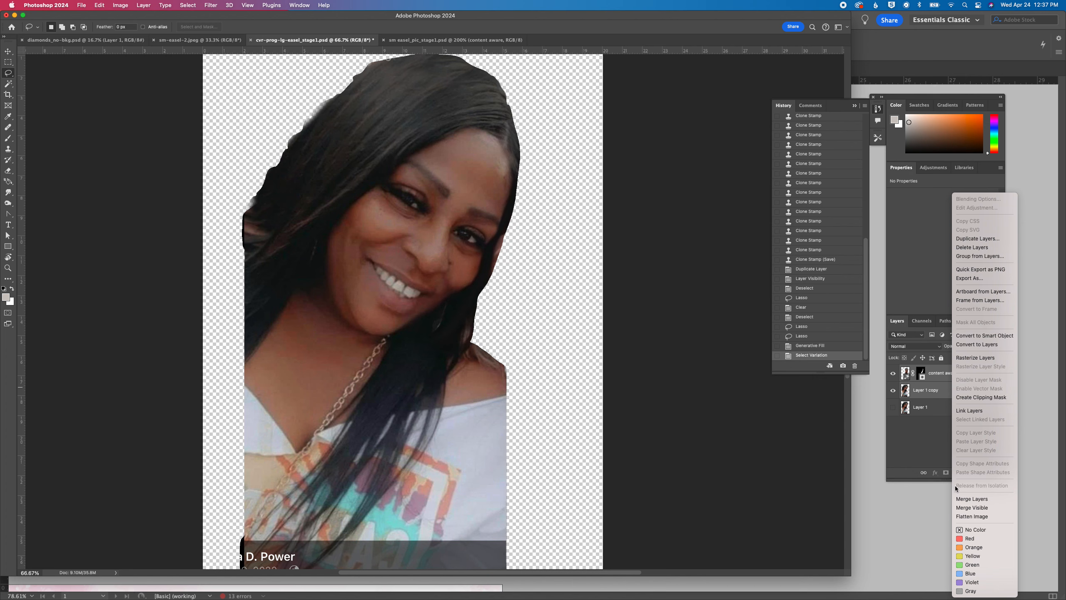
{"action": "left_click", "coordinate": [962, 499]}
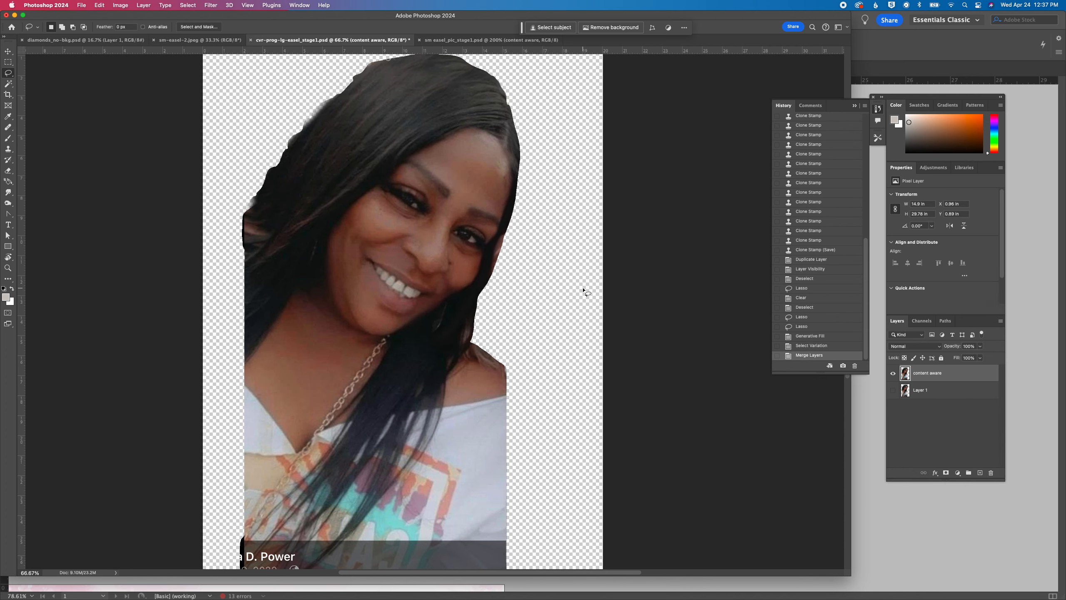
Select the transparent background with the Magic Wand and invert the selection to isolate the woman
{"action": "key", "text": "super+equal"}
{"action": "key", "text": "super+equal"}
{"action": "left_click", "coordinate": [8, 84]}
{"action": "left_click", "coordinate": [609, 278]}
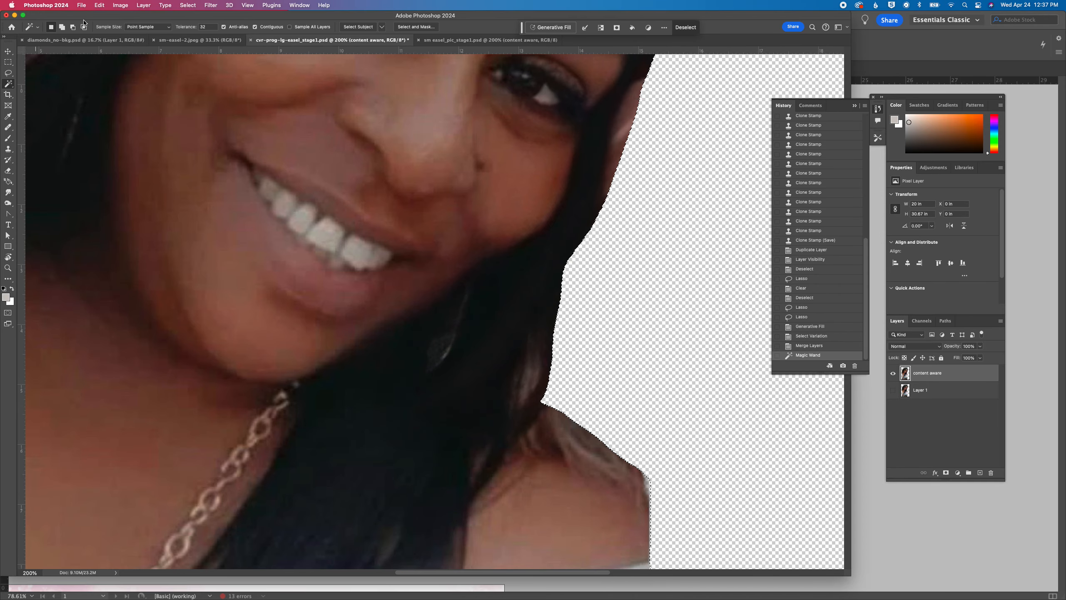
{"action": "left_click", "coordinate": [188, 5]}
{"action": "left_click", "coordinate": [193, 38]}
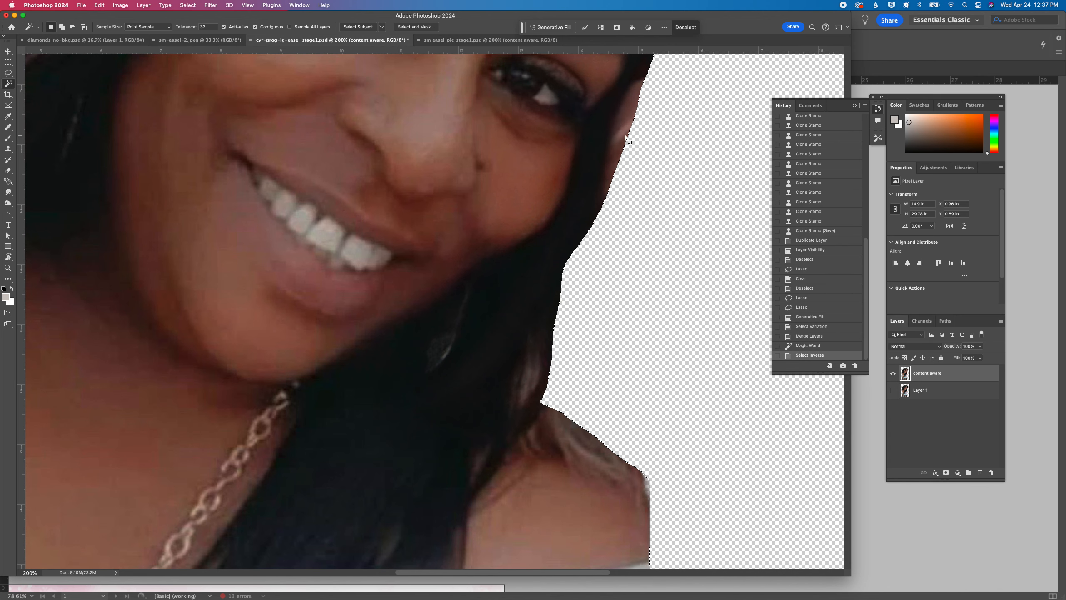
Clone dark hair over the skin-toned patch on the outer hair edge beside the eye and the light strands above the shoulder, and deselect
{"action": "key", "text": "super+minus"}
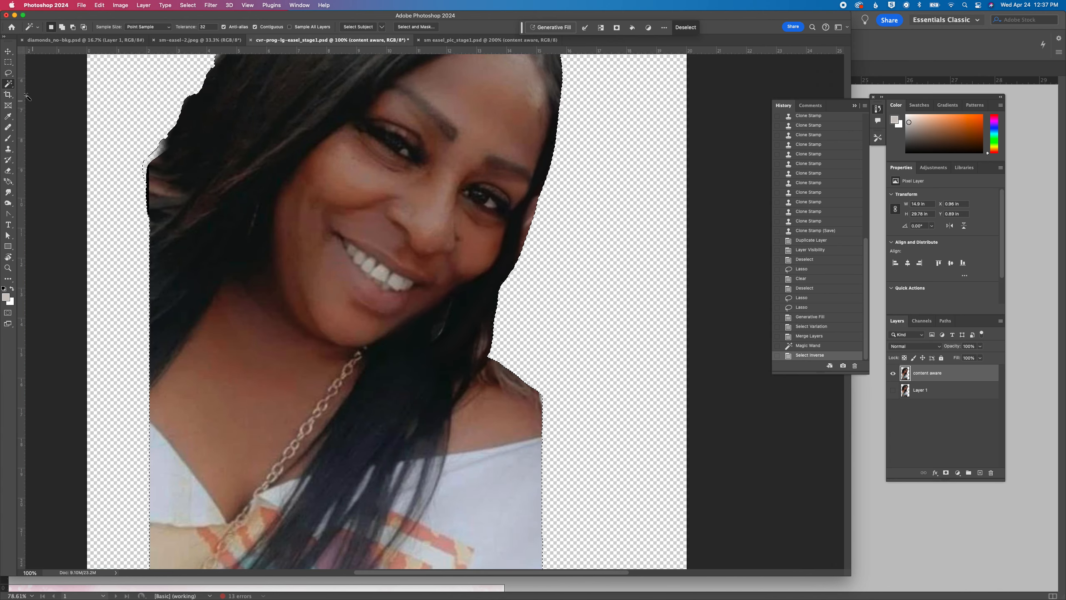
{"action": "left_click", "coordinate": [8, 151]}
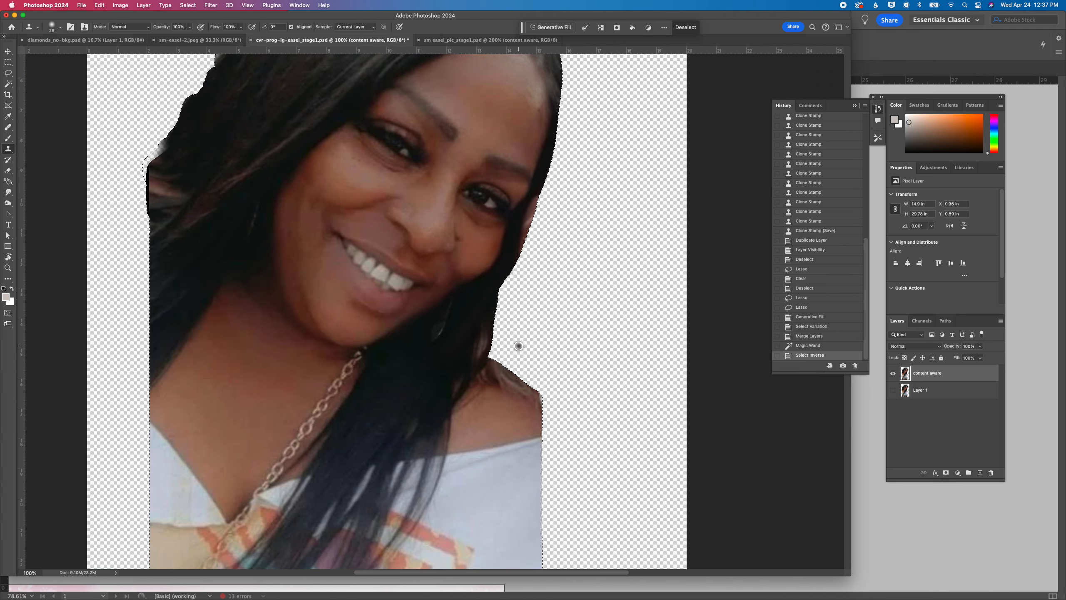
{"action": "left_click", "coordinate": [479, 289], "text": "alt"}
{"action": "left_click_drag", "start_coordinate": [524, 237], "coordinate": [532, 212]}
{"action": "left_click", "coordinate": [413, 353], "text": "alt"}
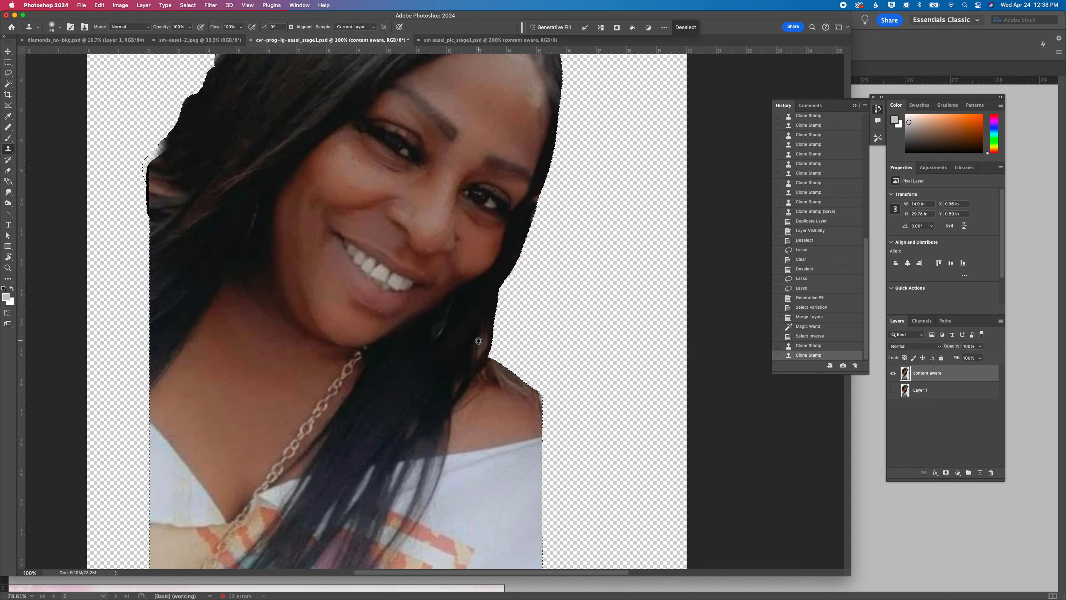
{"action": "mouse_move", "coordinate": [526, 219]}
{"action": "left_mouse_down"}
{"action": "mouse_move", "coordinate": [545, 191]}
{"action": "mouse_move", "coordinate": [523, 233]}
{"action": "left_mouse_up"}
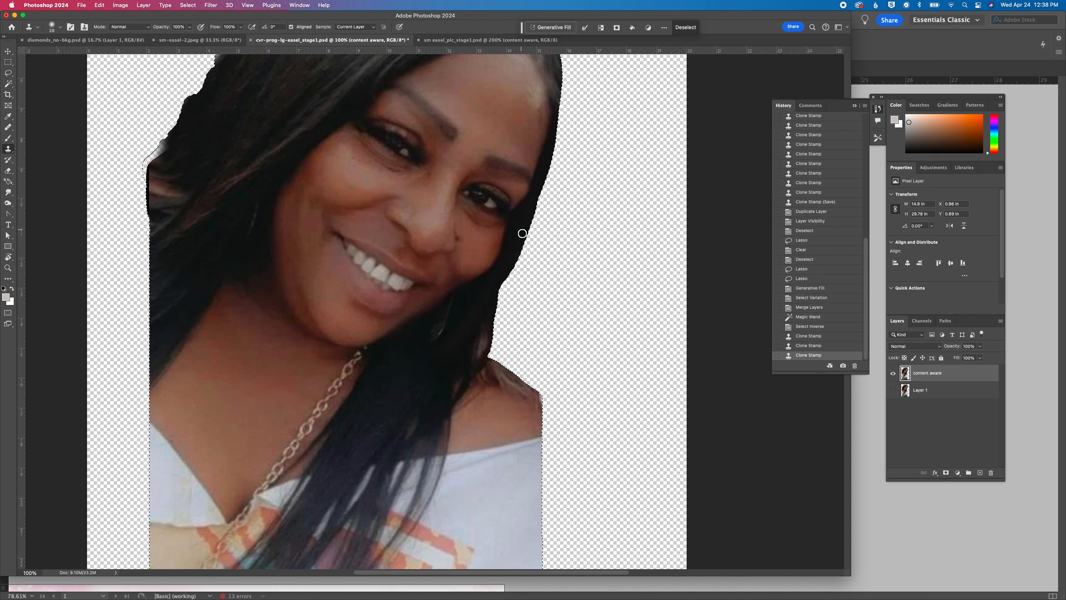
{"action": "key", "text": "super+0"}
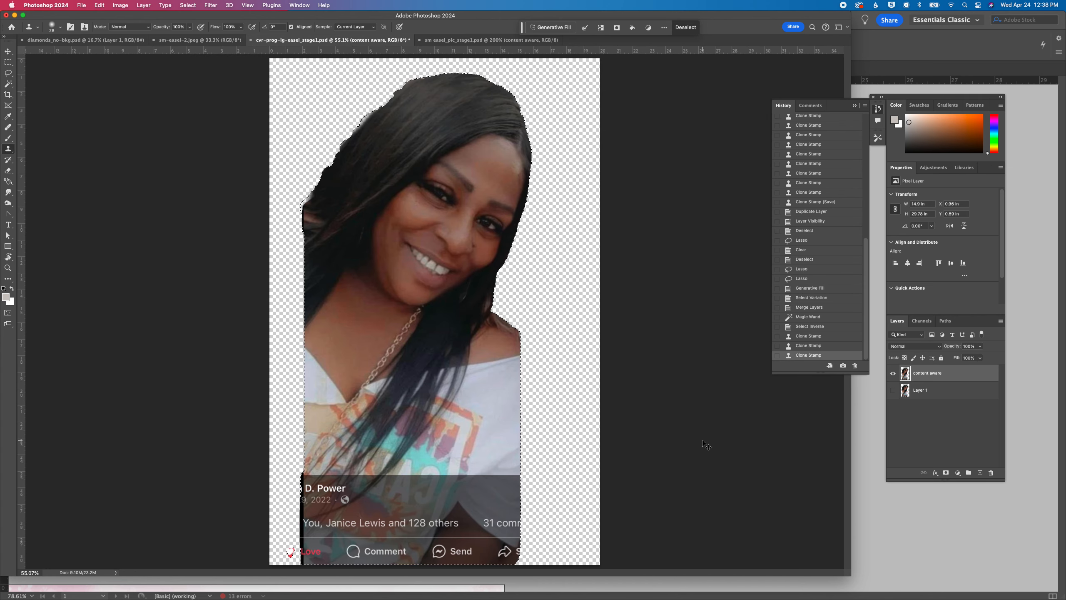
{"action": "key", "text": "super+d"}
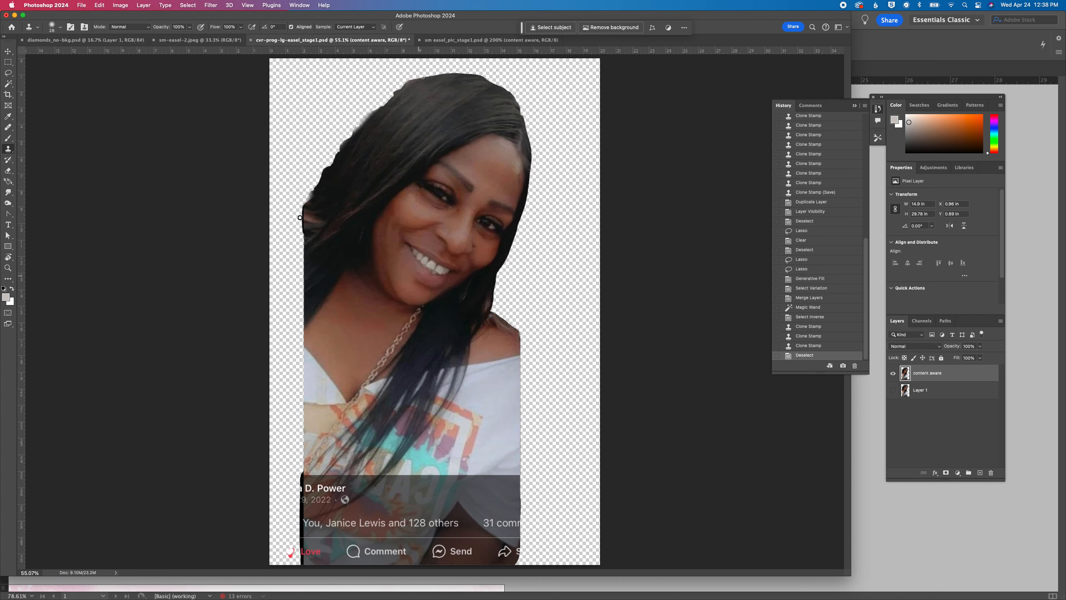
Lasso the cropped sleeve edge below the bare shoulder and extend it using Generative Fill with the prompt "content aware"
{"action": "left_click", "coordinate": [9, 74]}
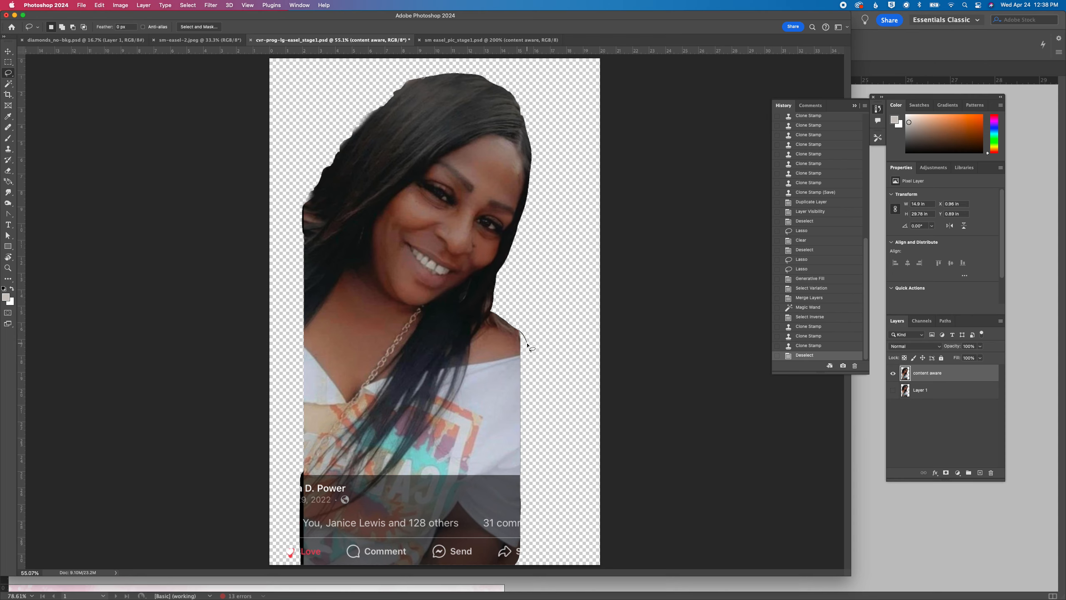
{"action": "mouse_move", "coordinate": [533, 356]}
{"action": "left_mouse_down"}
{"action": "mouse_move", "coordinate": [547, 376]}
{"action": "mouse_move", "coordinate": [547, 431]}
{"action": "mouse_move", "coordinate": [511, 548]}
{"action": "mouse_move", "coordinate": [485, 525]}
{"action": "mouse_move", "coordinate": [479, 491]}
{"action": "mouse_move", "coordinate": [515, 330]}
{"action": "mouse_move", "coordinate": [539, 354]}
{"action": "mouse_move", "coordinate": [546, 385]}
{"action": "mouse_move", "coordinate": [518, 334]}
{"action": "left_mouse_up"}
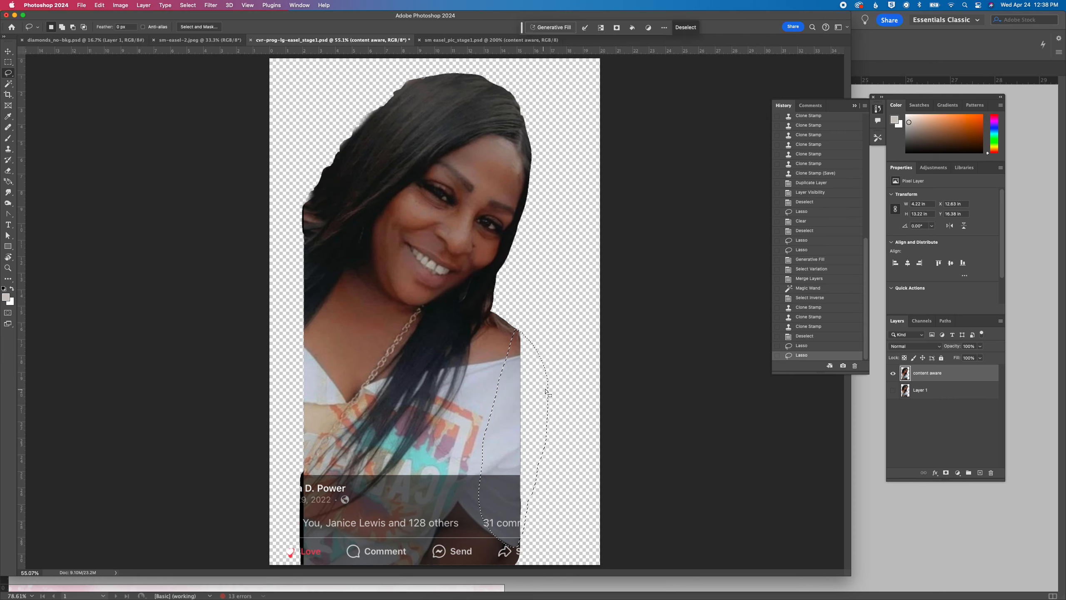
{"action": "left_click", "coordinate": [547, 27]}
{"action": "type", "text": "co"}
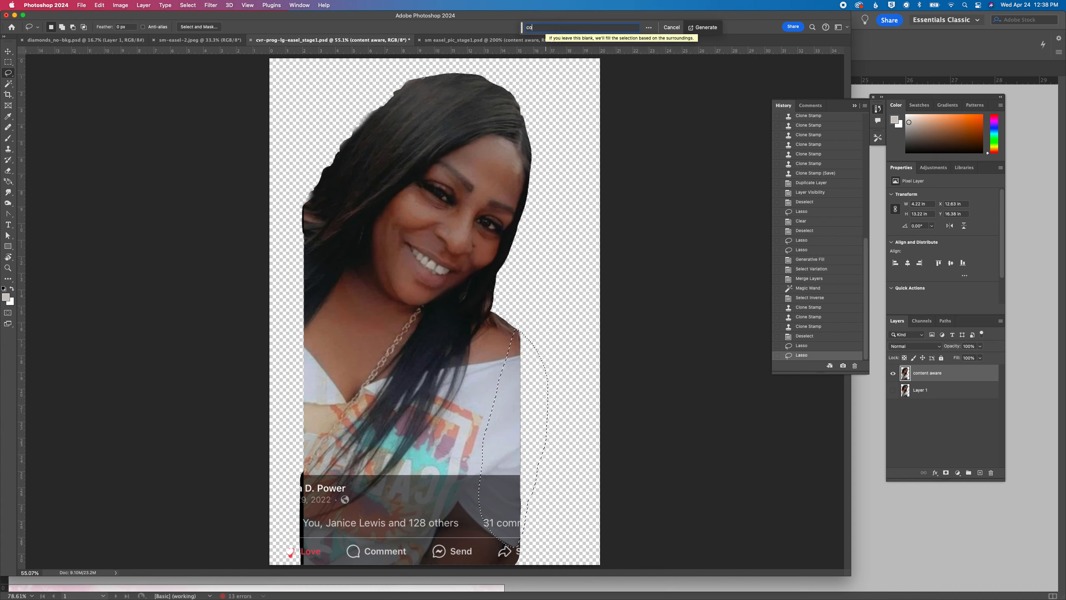
{"action": "type", "text": "ntent aware"}
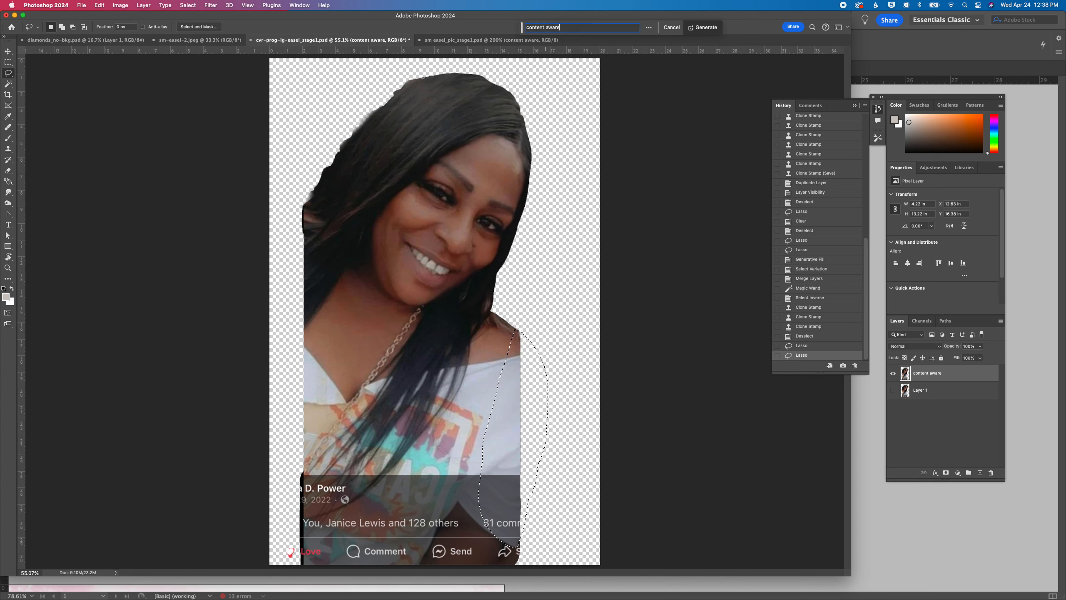
{"action": "key", "text": "Return"}
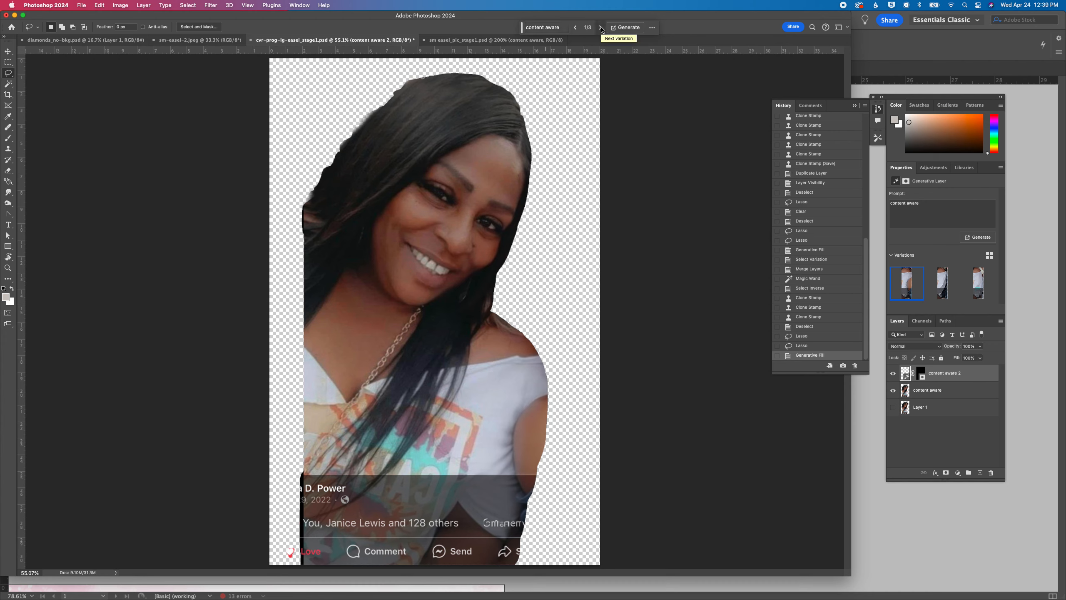
Choose the third generated sleeve variation and merge its layer with the content aware layer beneath
{"action": "left_click", "coordinate": [601, 28]}
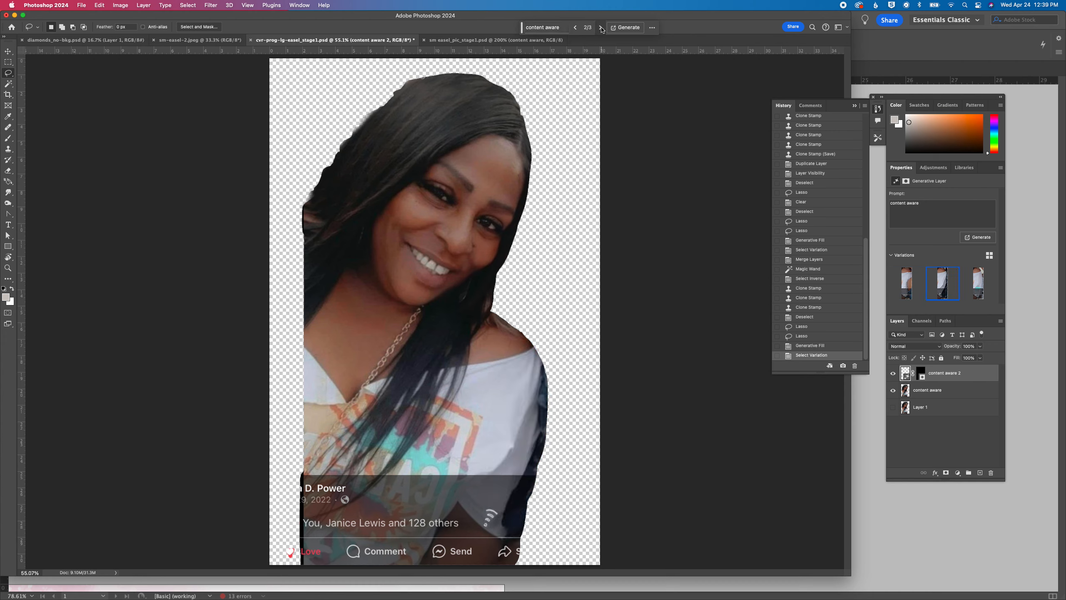
{"action": "left_click", "coordinate": [601, 28]}
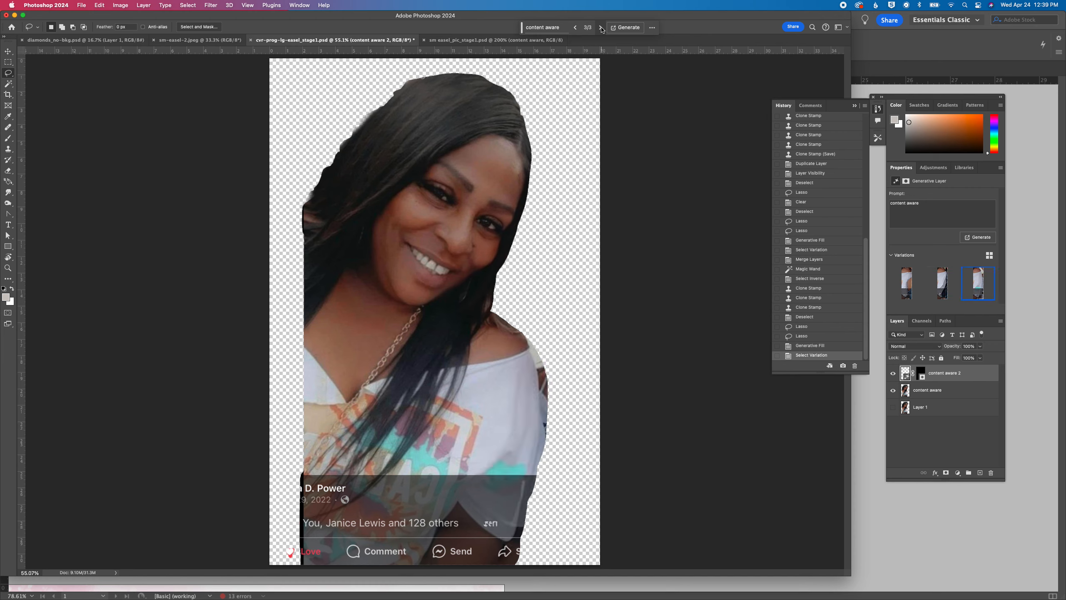
{"action": "left_click", "coordinate": [933, 390], "text": "shift"}
{"action": "right_click", "coordinate": [939, 392]}
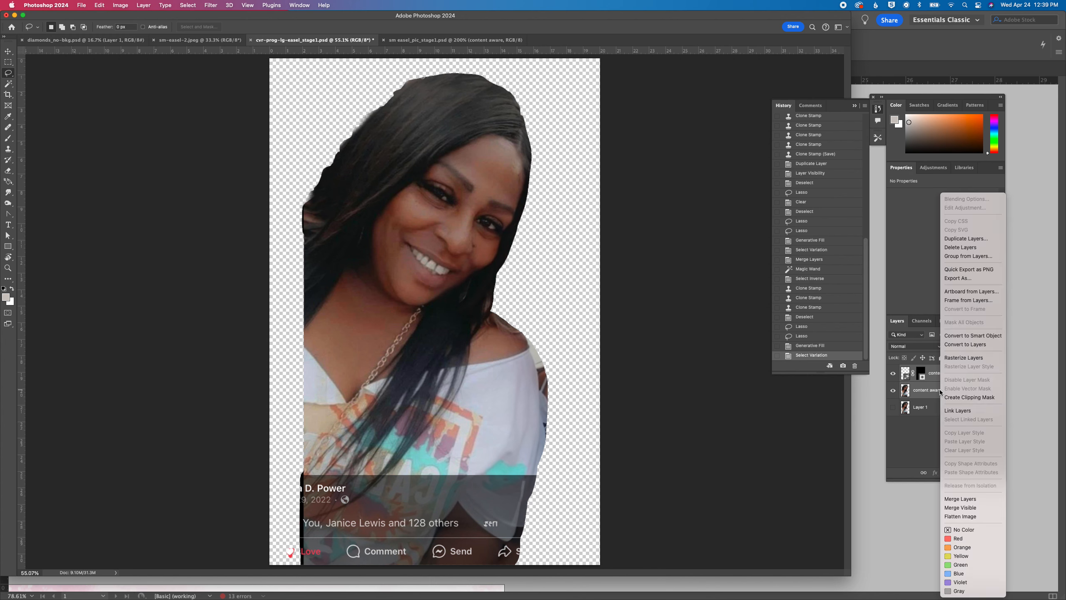
{"action": "left_click", "coordinate": [960, 499]}
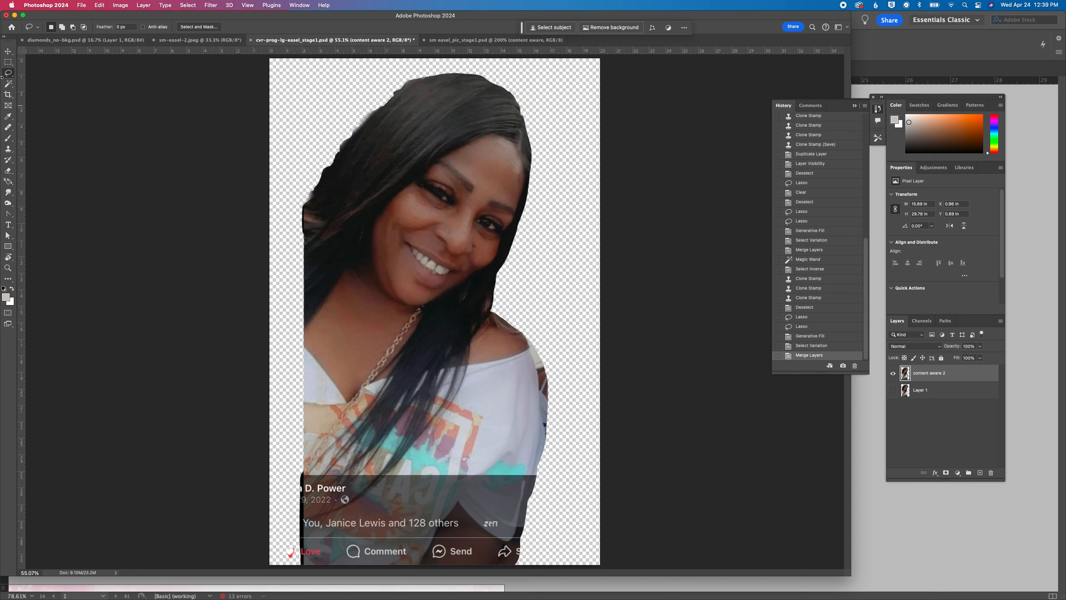
{"action": "left_click", "coordinate": [7, 172]}
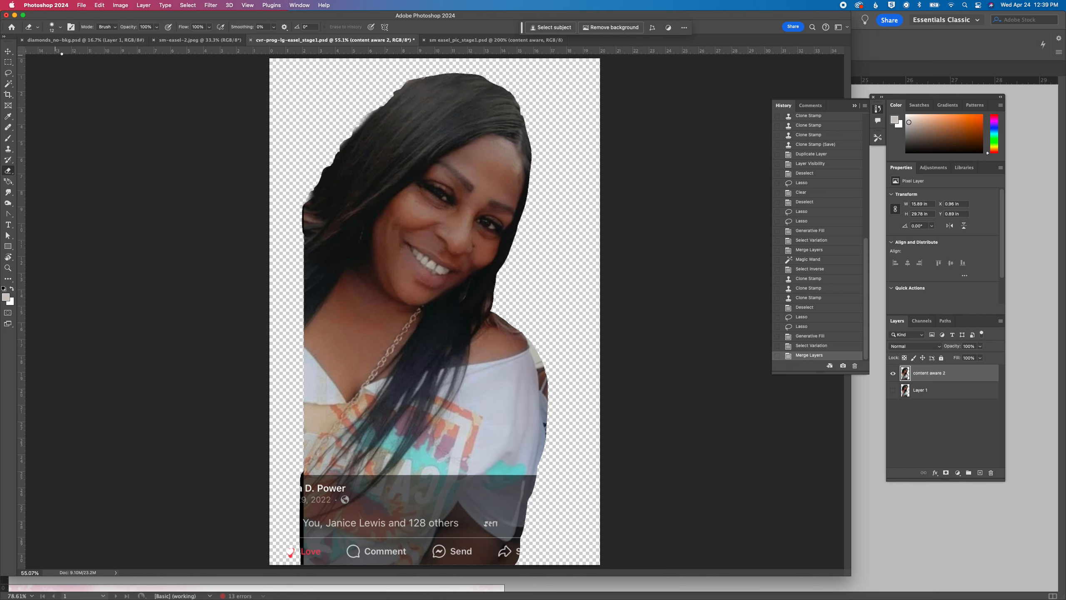
{"action": "left_click", "coordinate": [52, 28]}
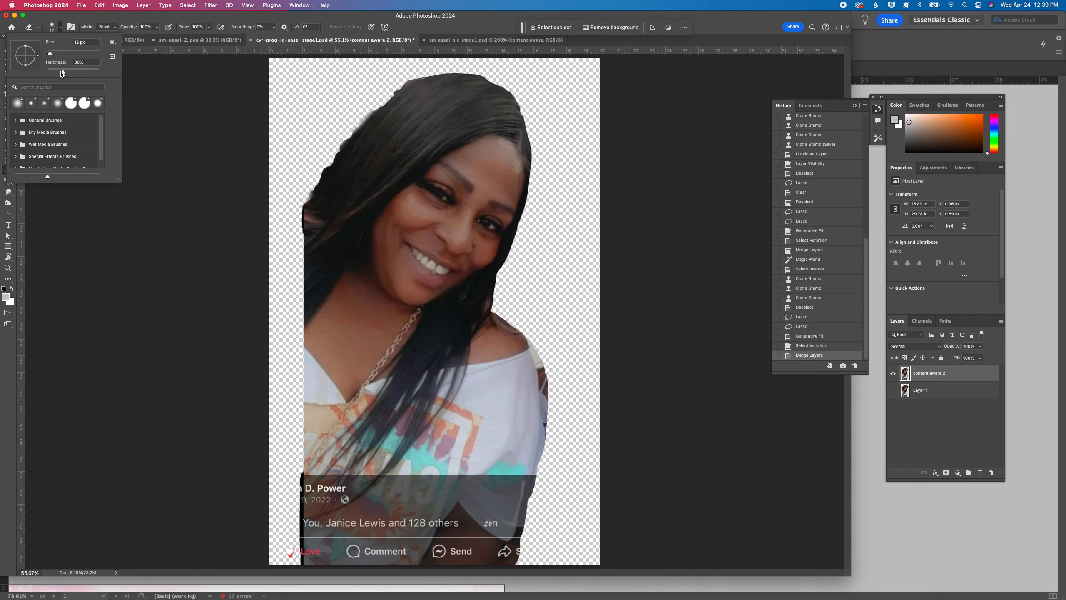
{"action": "left_click_drag", "start_coordinate": [62, 73], "coordinate": [57, 74]}
{"action": "left_click", "coordinate": [55, 25]}
Lasso the leftover background strip along the outer edge of the upper sleeve and delete it
{"action": "left_click", "coordinate": [9, 74]}
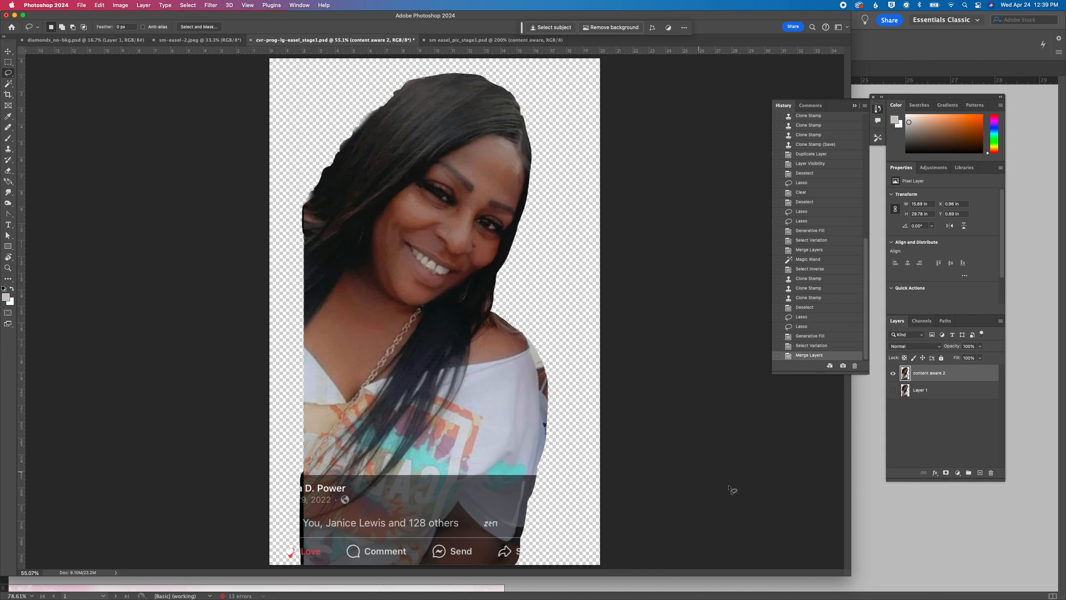
{"action": "key", "text": "super+1"}
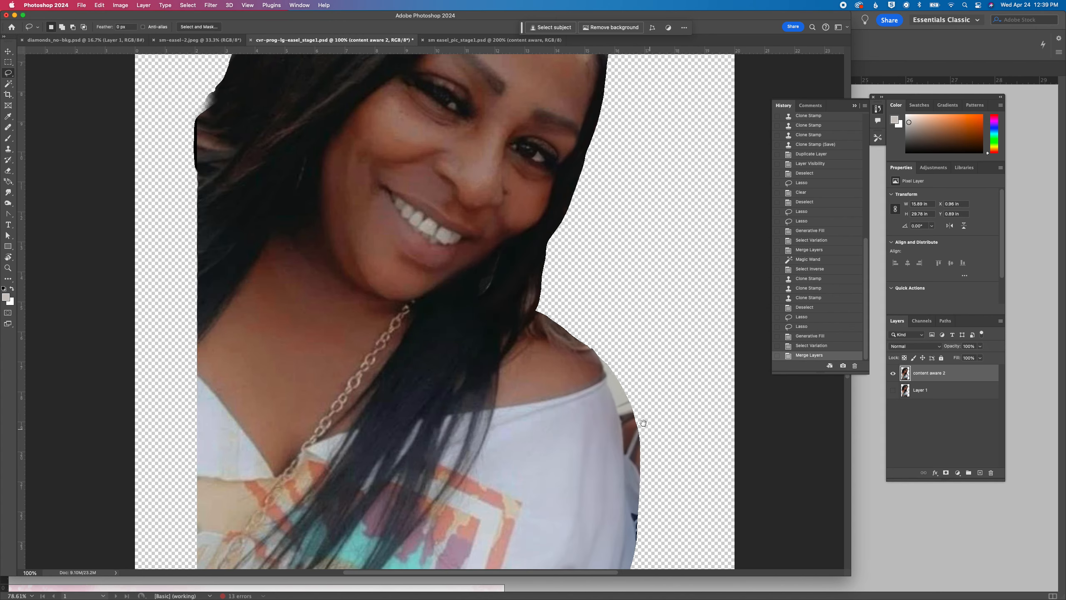
{"action": "left_click_drag", "start_coordinate": [644, 424], "coordinate": [588, 276]}
{"action": "mouse_move", "coordinate": [544, 206]}
{"action": "left_mouse_down"}
{"action": "mouse_move", "coordinate": [587, 401]}
{"action": "mouse_move", "coordinate": [612, 390]}
{"action": "mouse_move", "coordinate": [645, 312]}
{"action": "mouse_move", "coordinate": [611, 237]}
{"action": "mouse_move", "coordinate": [544, 206]}
{"action": "left_mouse_up"}
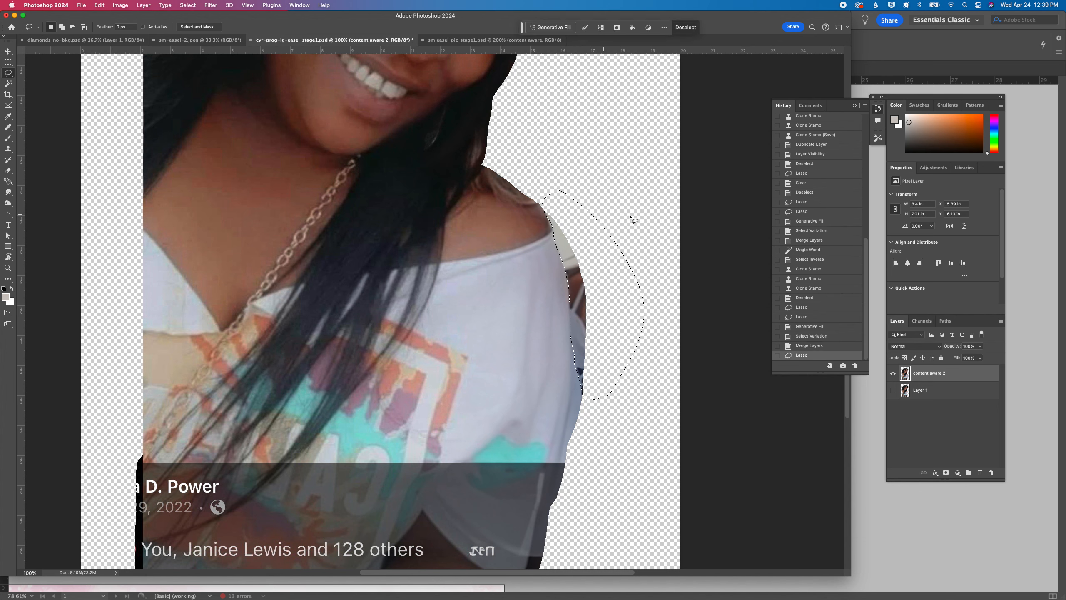
{"action": "key", "text": "Delete"}
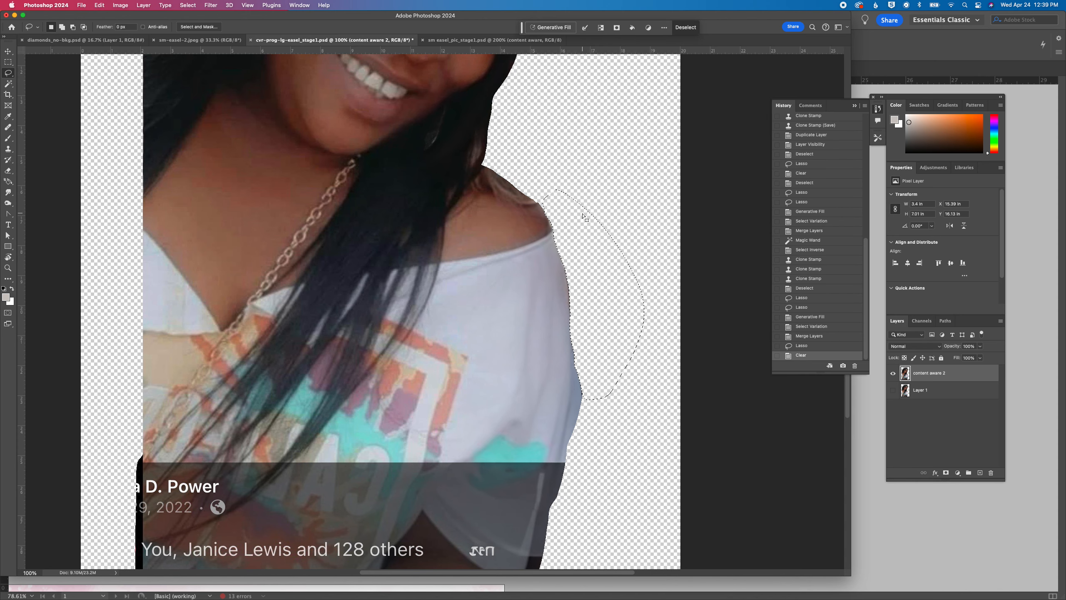
Lasso the dark social media caption overlay across the lower shirt and replace it using Generative Fill with the prompt "content aware"
{"action": "scroll", "coordinate": [585, 217], "scroll_direction": "down", "scroll_amount": 5}
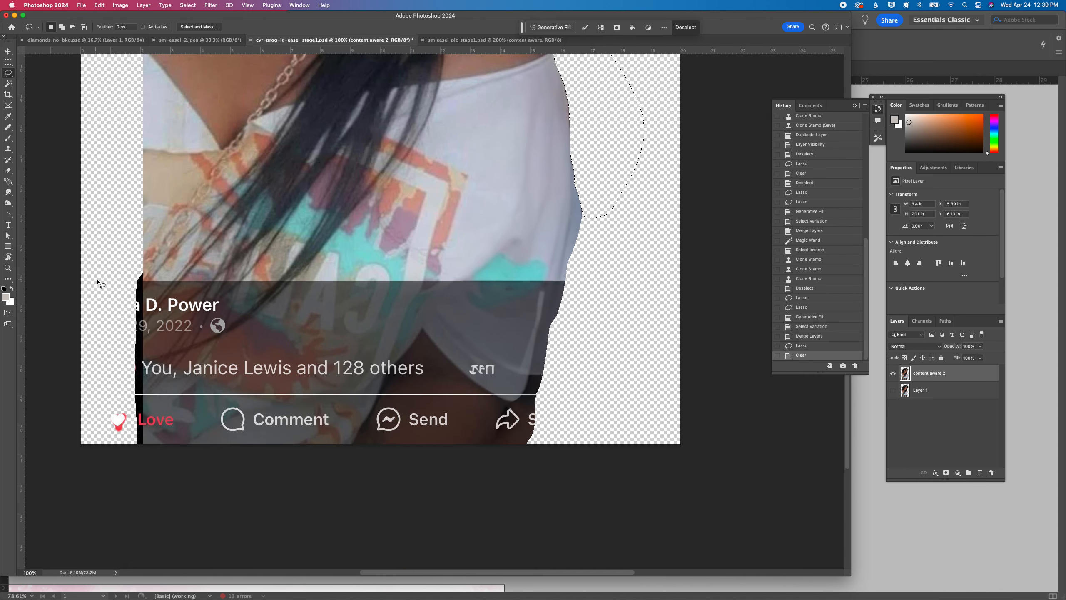
{"action": "left_click", "coordinate": [147, 281]}
{"action": "mouse_move", "coordinate": [147, 281]}
{"action": "left_mouse_down"}
{"action": "mouse_move", "coordinate": [566, 281]}
{"action": "mouse_move", "coordinate": [538, 438]}
{"action": "mouse_move", "coordinate": [517, 460]}
{"action": "mouse_move", "coordinate": [129, 444]}
{"action": "mouse_move", "coordinate": [142, 295]}
{"action": "left_mouse_up"}
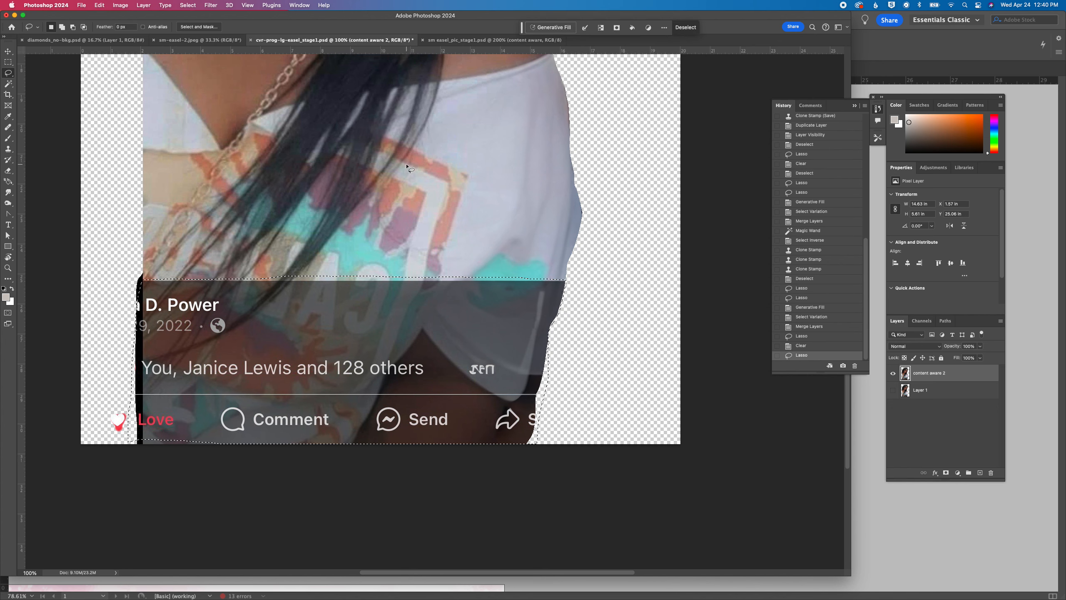
{"action": "left_click", "coordinate": [547, 26]}
{"action": "type", "text": "cot"}
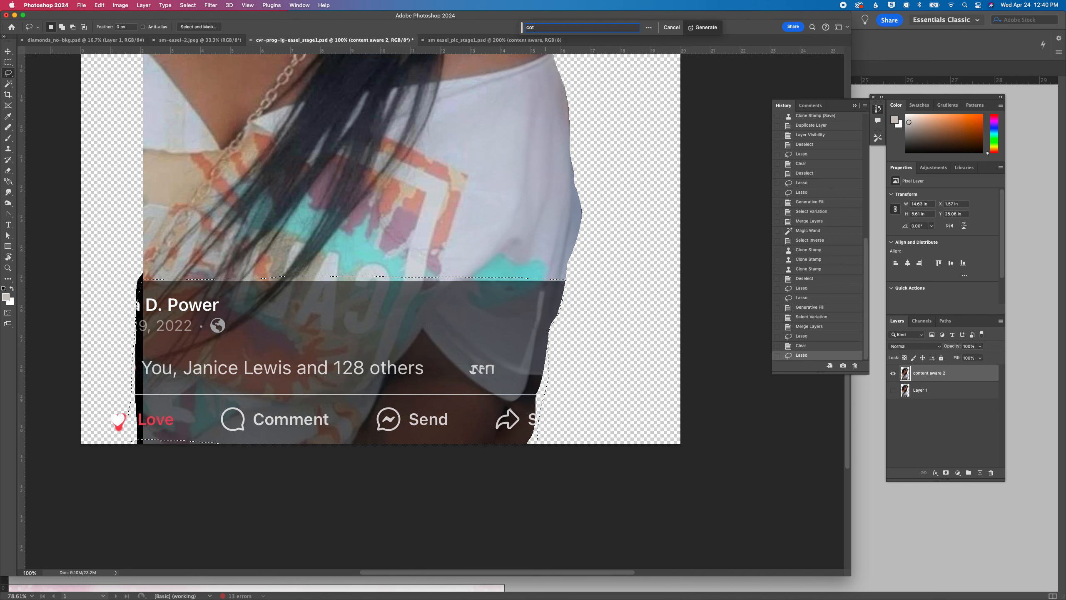
{"action": "key", "text": "BackSpace"}
{"action": "type", "text": "ntent awa"}
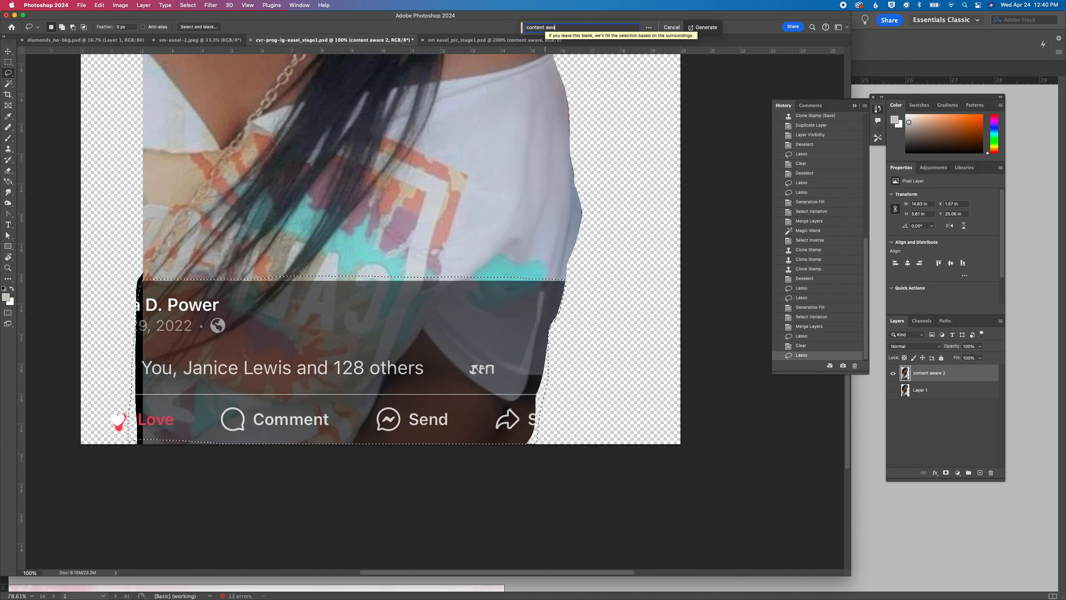
{"action": "type", "text": "re"}
{"action": "key", "text": "Return"}
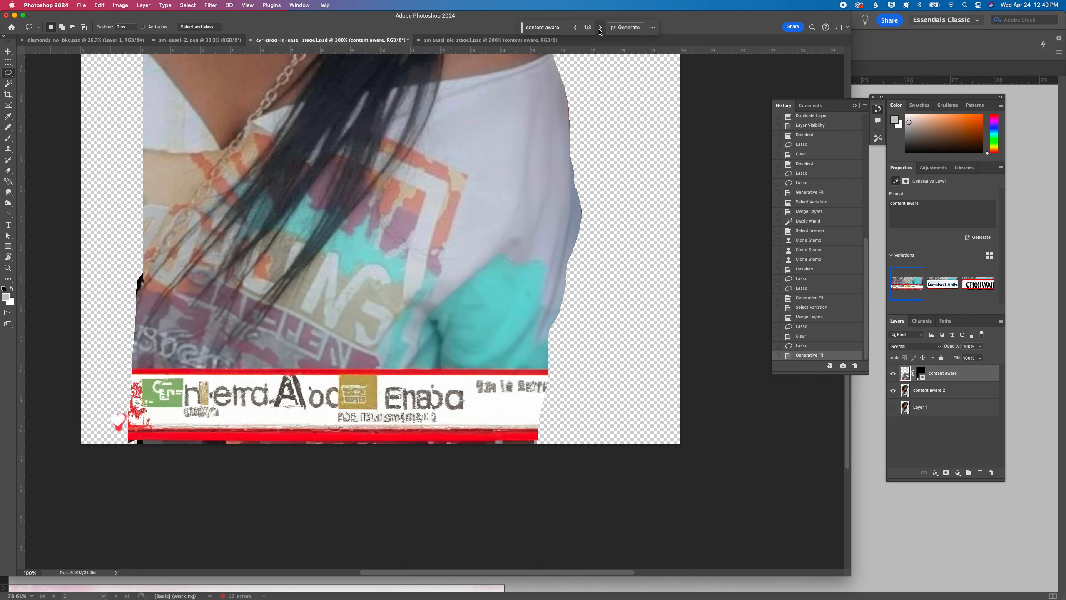
Generate more variations of the caption overlay fill with the same prompt and choose variation 4 of 6
{"action": "left_click", "coordinate": [601, 28]}
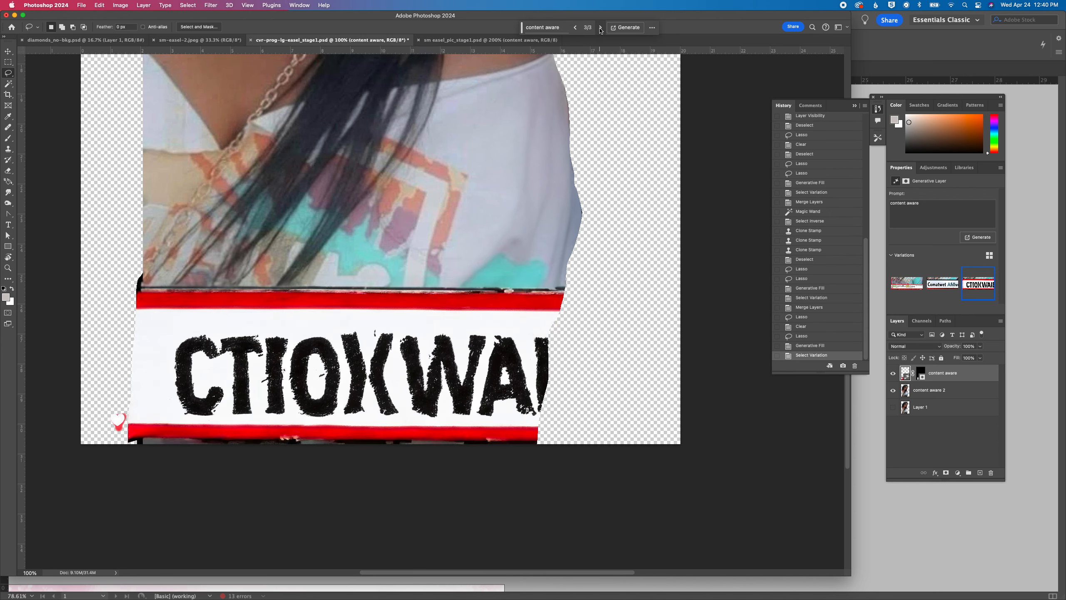
{"action": "left_click", "coordinate": [600, 28]}
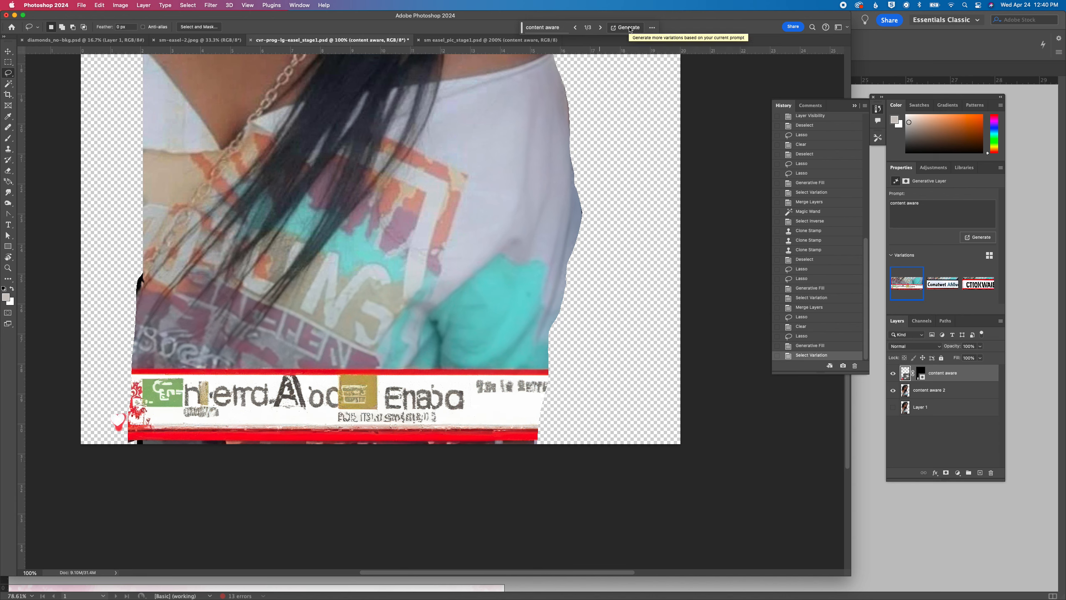
{"action": "left_click", "coordinate": [631, 30]}
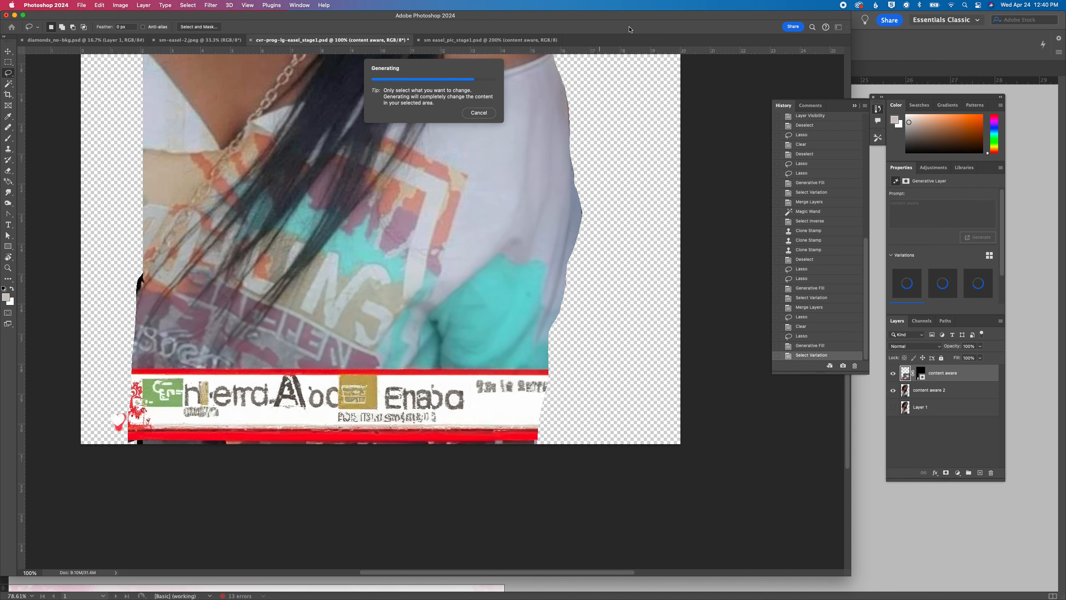
{"action": "scroll", "coordinate": [629, 30], "scroll_direction": "left", "scroll_amount": 1}
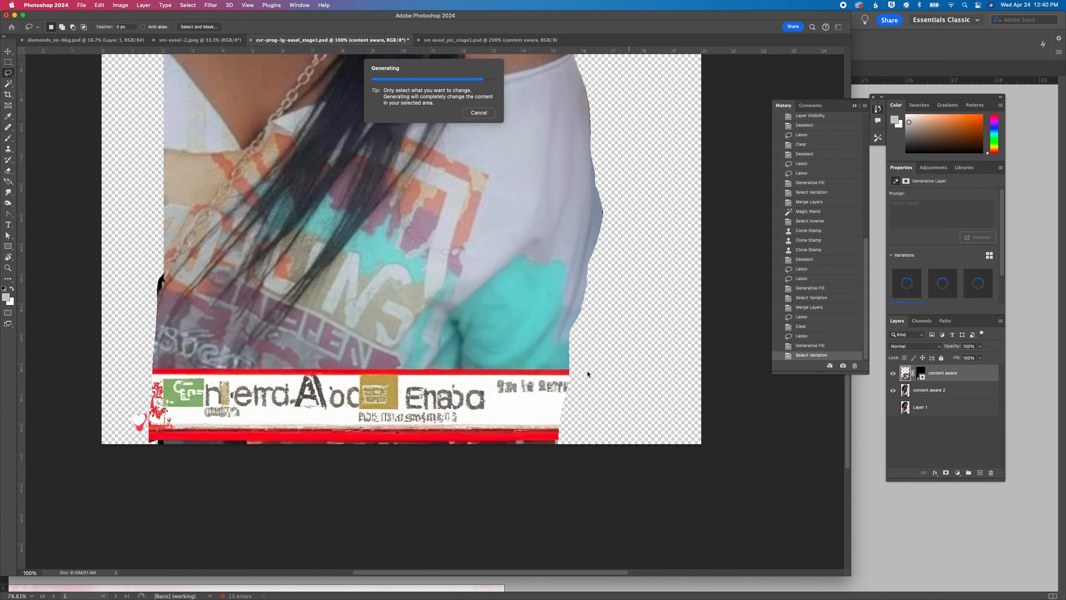
{"action": "scroll", "coordinate": [210, 370], "scroll_direction": "left", "scroll_amount": 1}
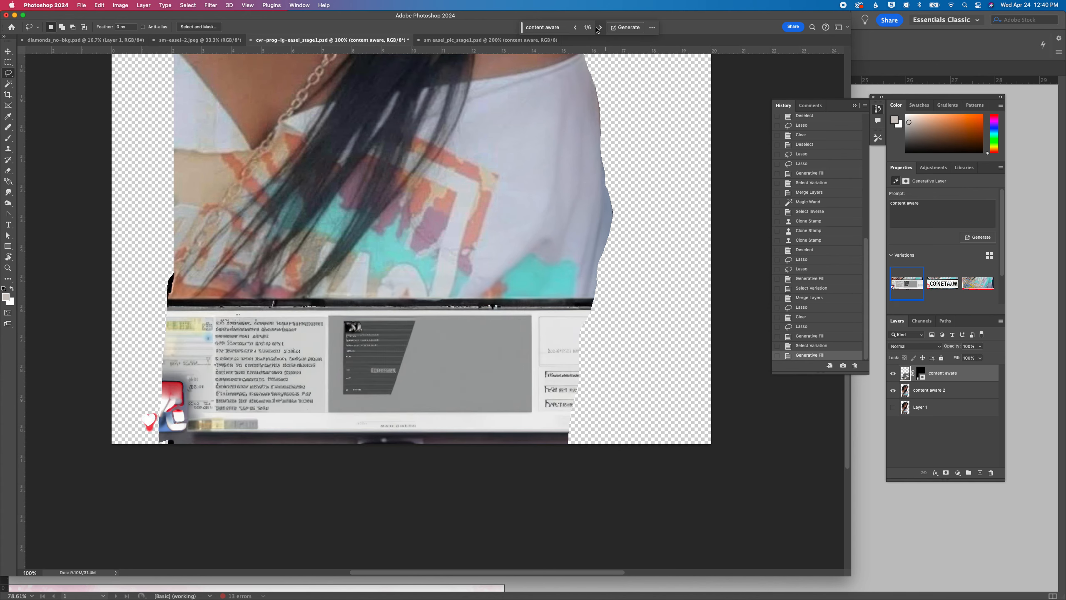
{"action": "left_click", "coordinate": [575, 28]}
{"action": "left_click", "coordinate": [575, 28]}
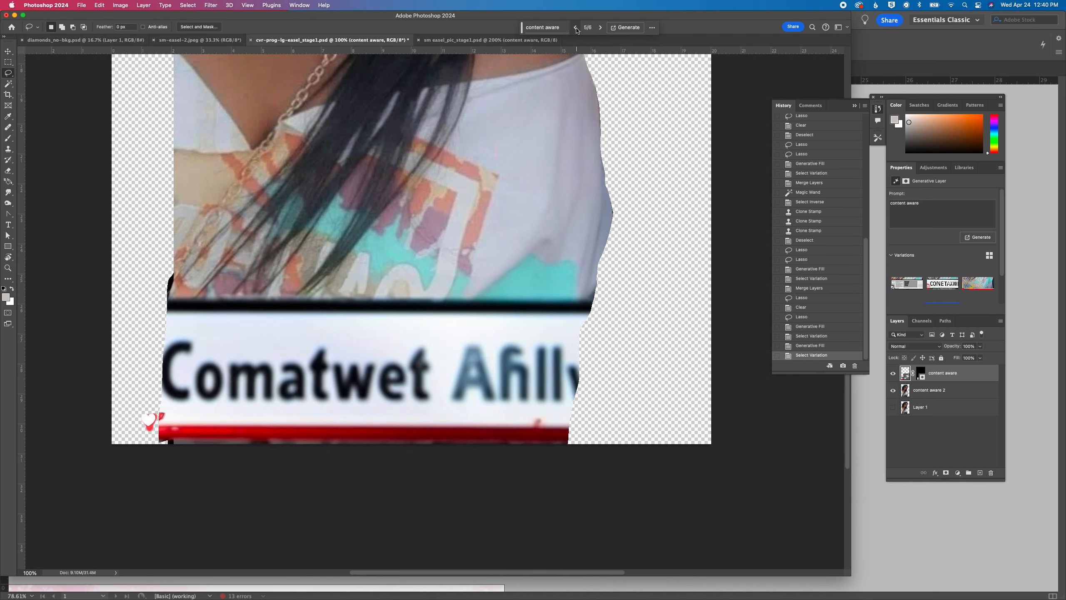
{"action": "left_click", "coordinate": [576, 28]}
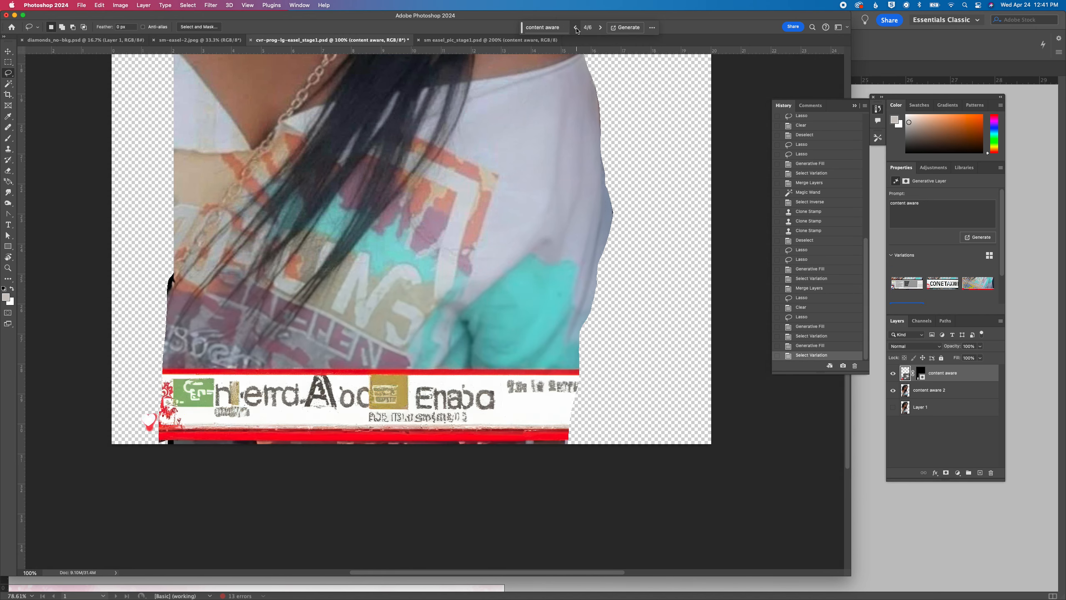
Compare the history states before and after the caption overlay fill, and revert to its first Generative Fill state
{"action": "key", "text": "super+minus"}
{"action": "key", "text": "super+minus"}
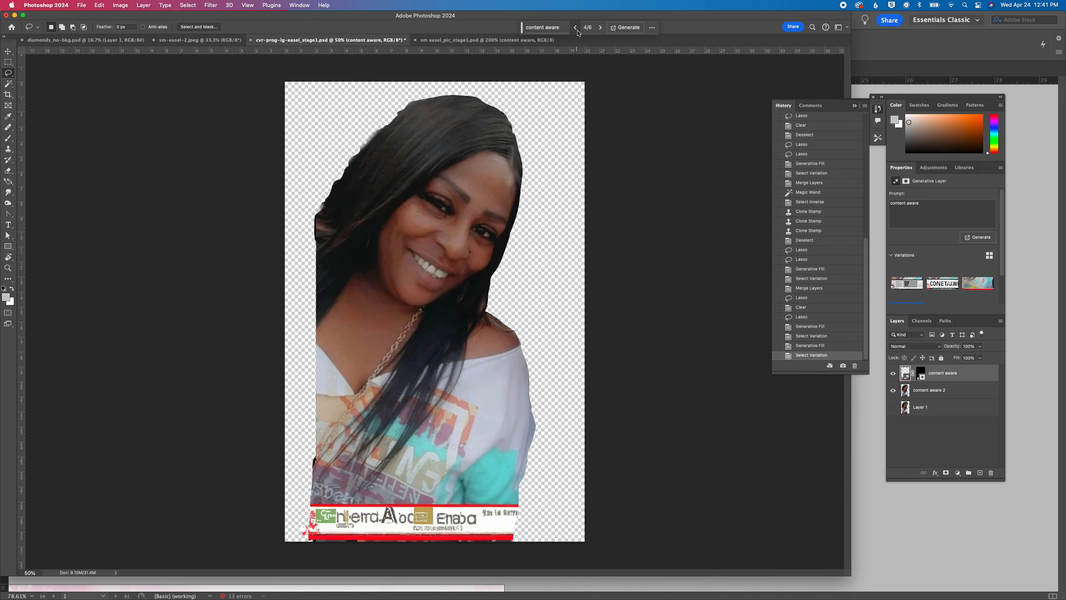
{"action": "left_click", "coordinate": [815, 345]}
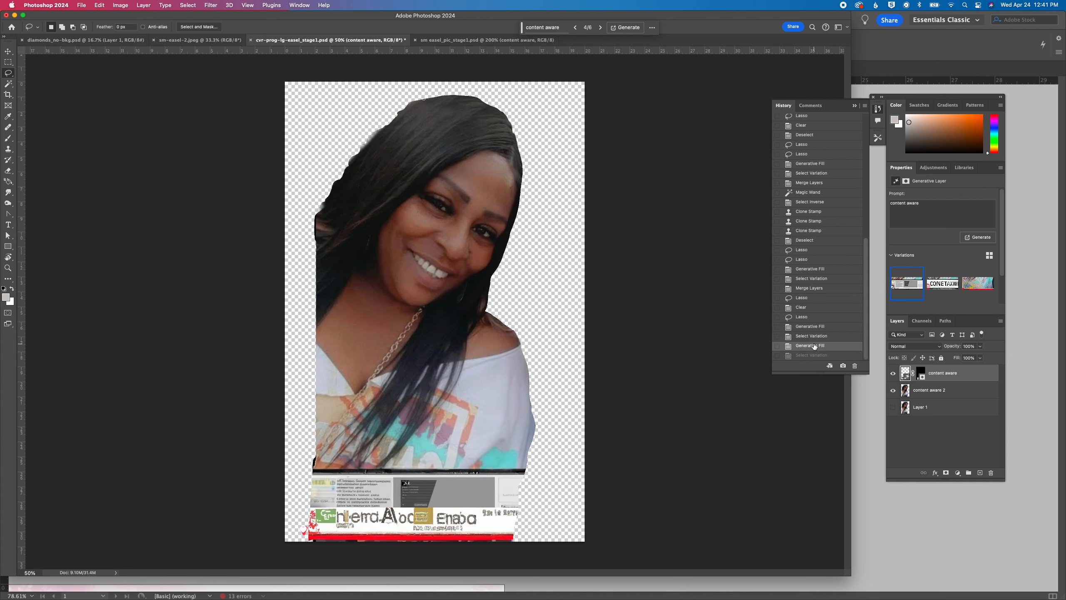
{"action": "left_click", "coordinate": [815, 336]}
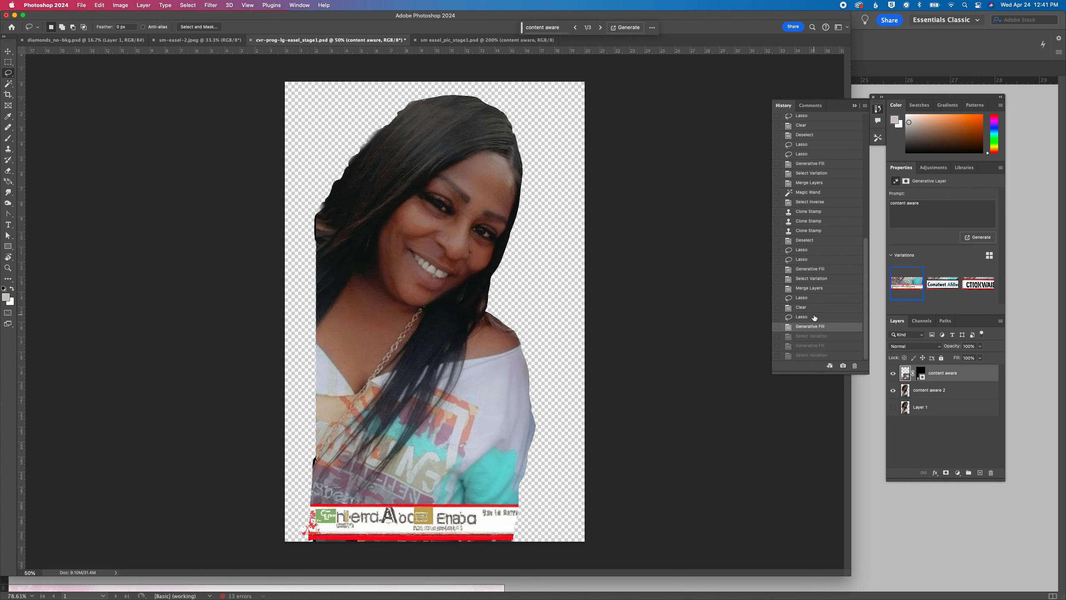
{"action": "left_click", "coordinate": [814, 317]}
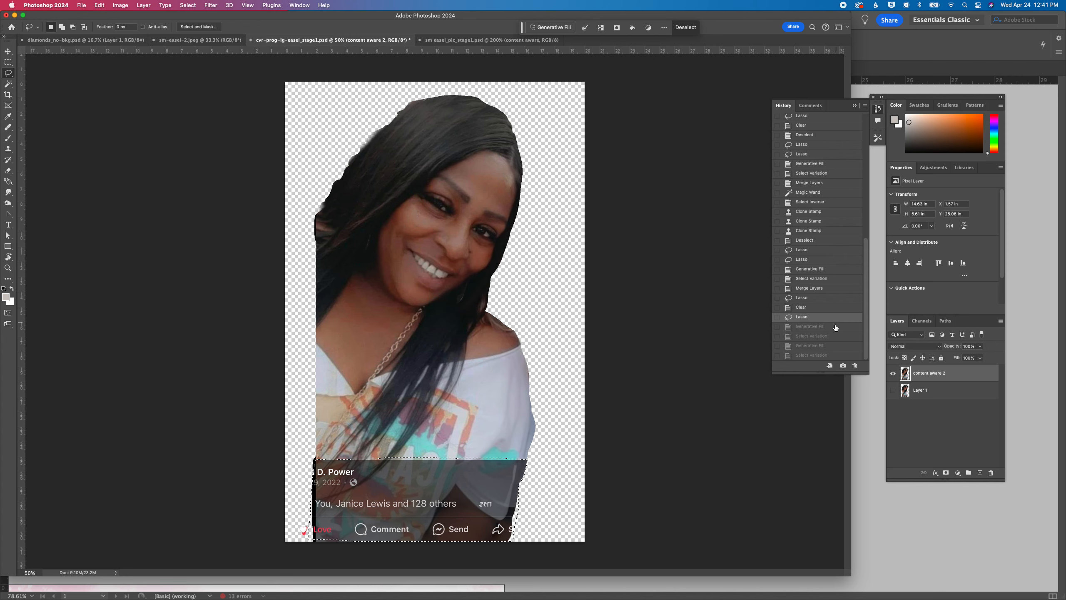
{"action": "left_click", "coordinate": [805, 356]}
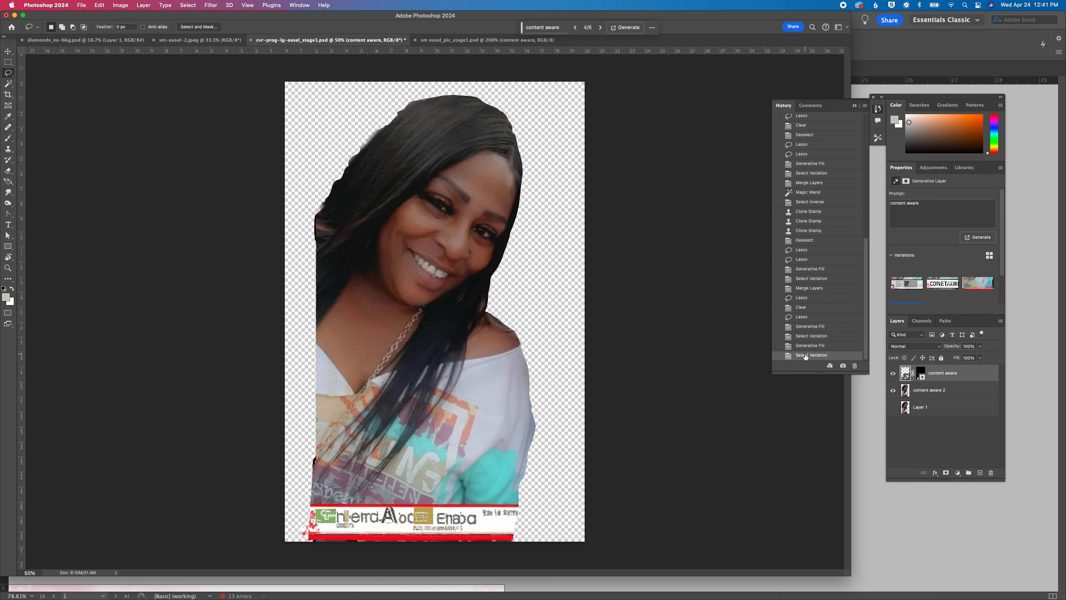
{"action": "left_click", "coordinate": [809, 318]}
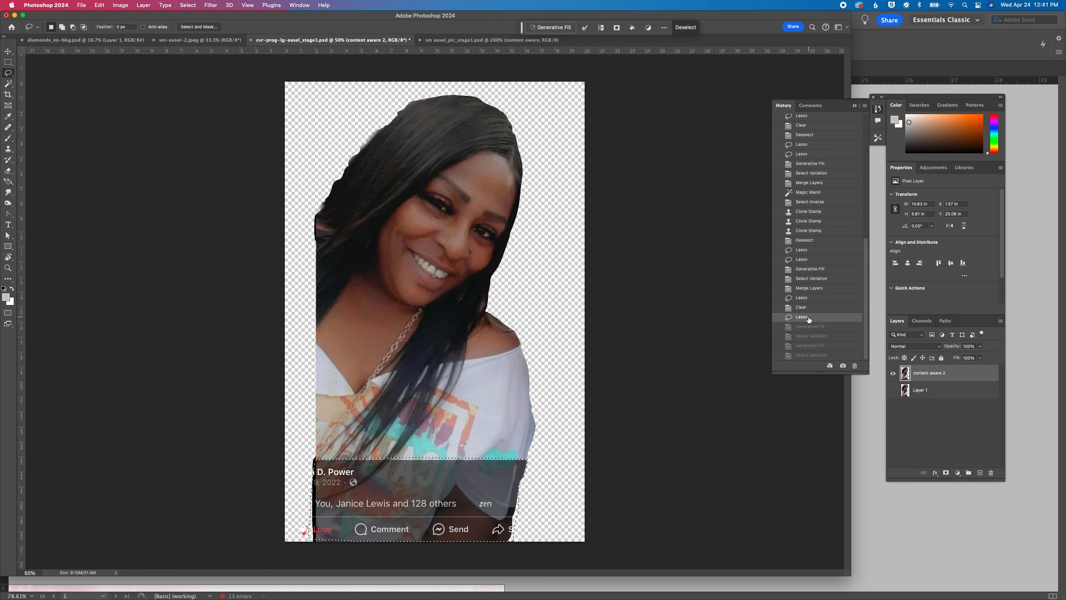
{"action": "left_click", "coordinate": [802, 355]}
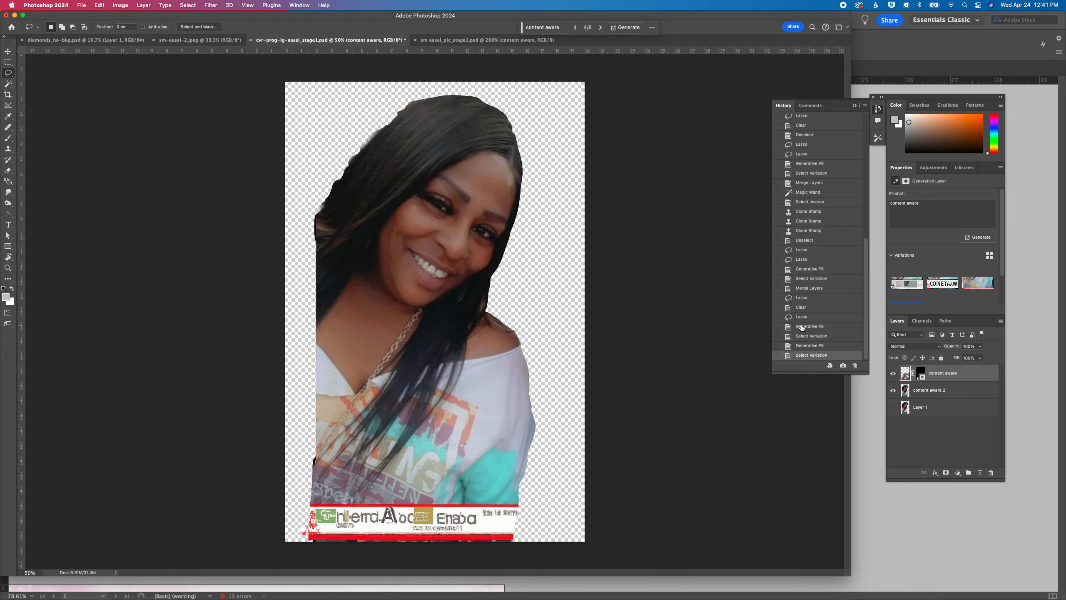
{"action": "left_click", "coordinate": [802, 327]}
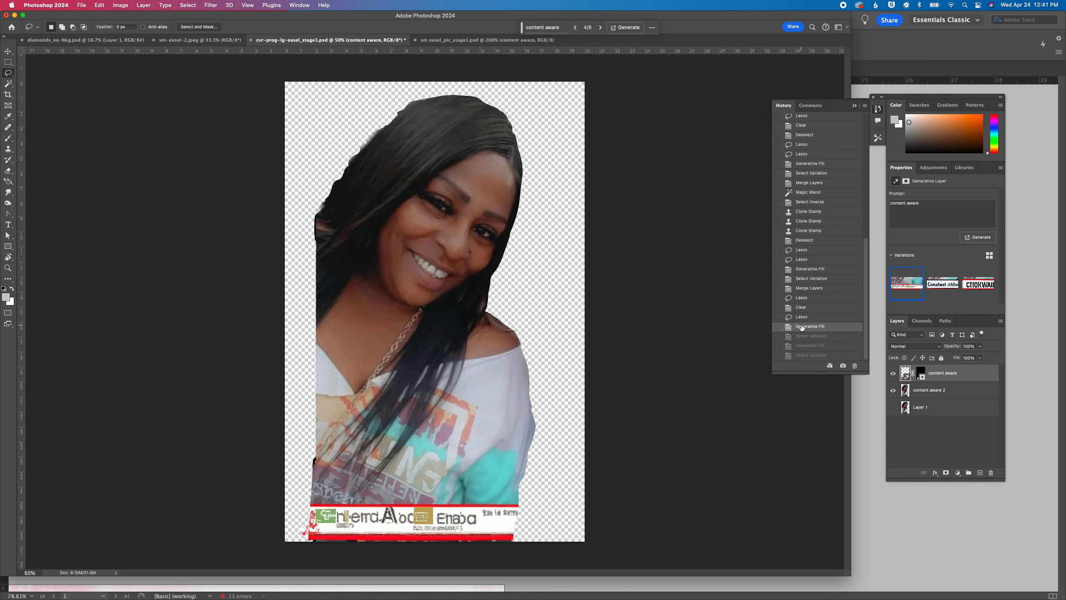
Revert to the Lasso history state before the caption overlay's Generative Fill, and clear the selection
{"action": "left_click", "coordinate": [803, 318]}
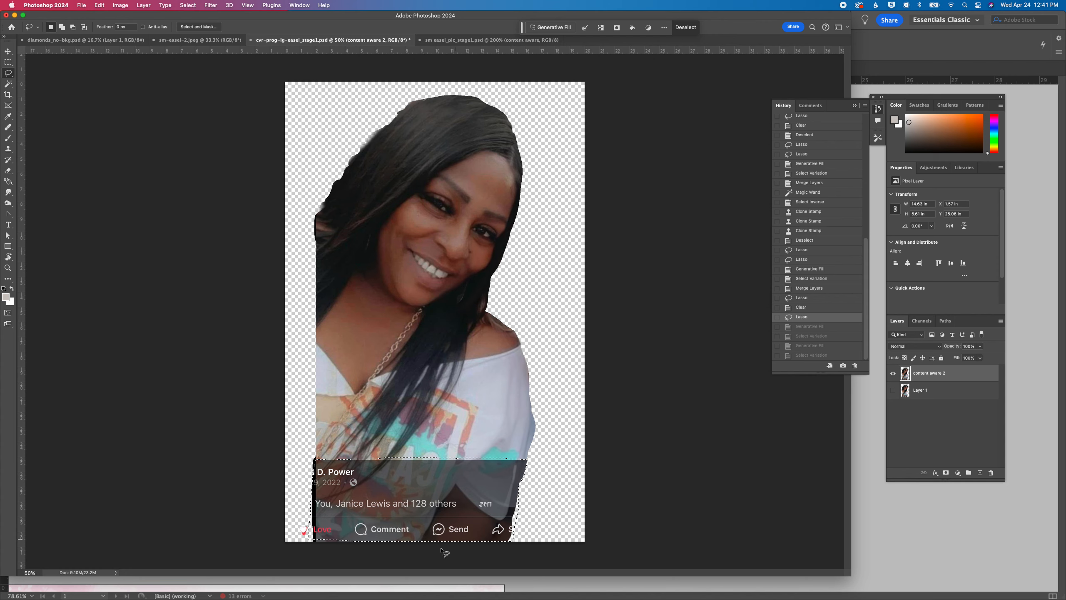
{"action": "left_click", "coordinate": [571, 492]}
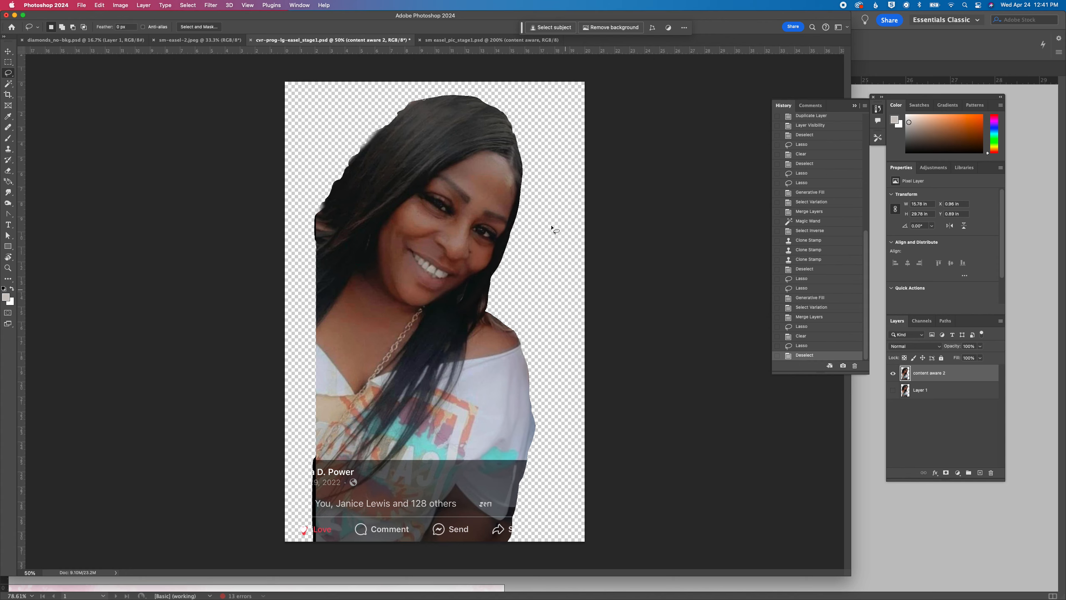
Set up the Eraser with a larger, soft-edged brush at 12% hardness
{"action": "left_click", "coordinate": [8, 171]}
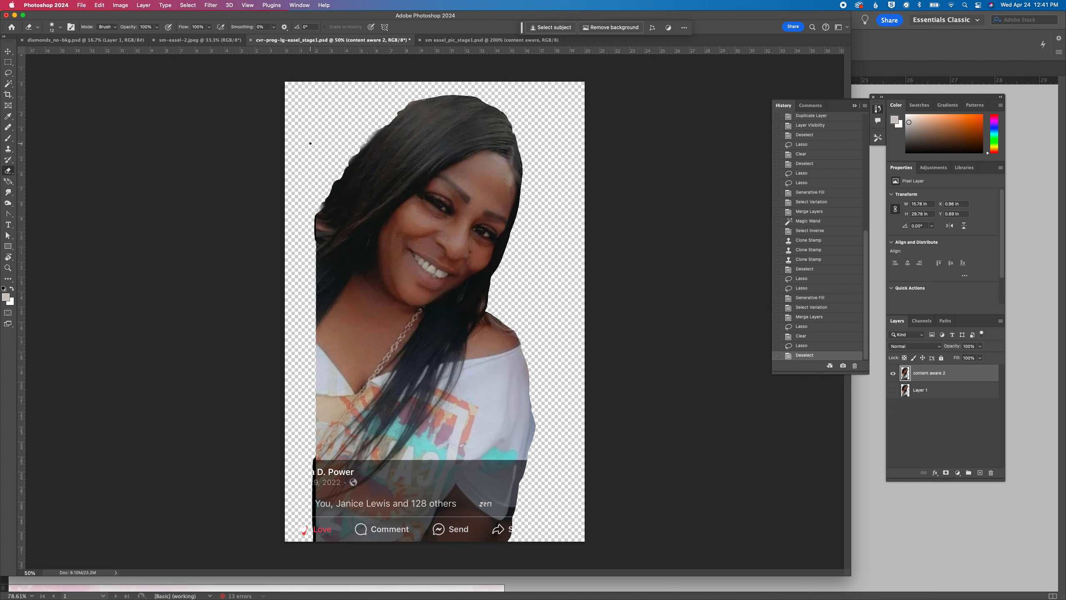
{"action": "left_click", "coordinate": [53, 28]}
{"action": "left_click_drag", "start_coordinate": [54, 53], "coordinate": [53, 72]}
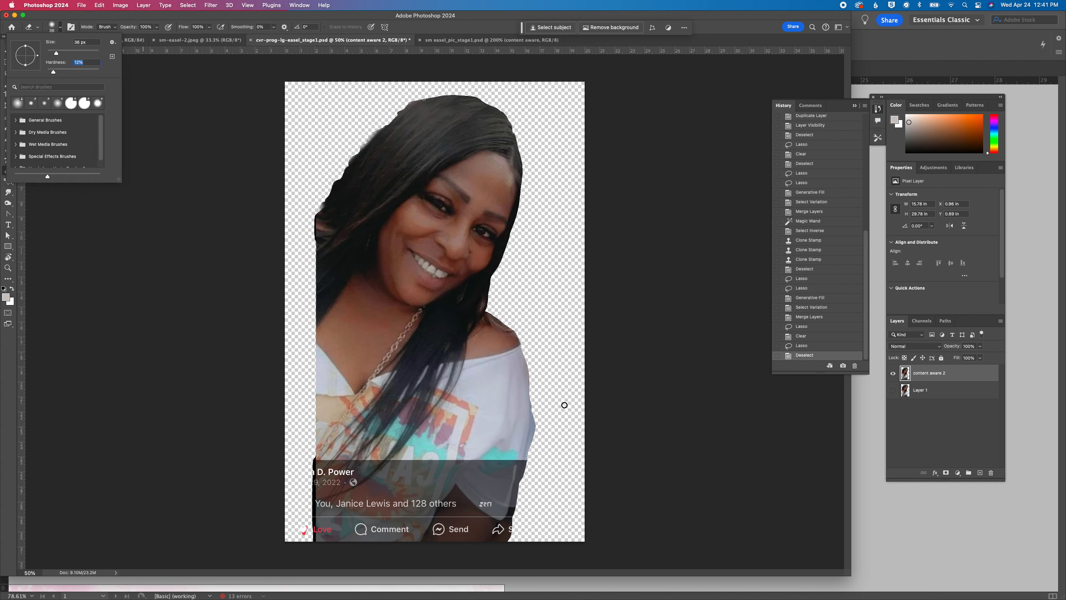
Select the transparent background around the woman with the Magic Wand, and invert the selection to the figure
{"action": "key", "text": "super+equal"}
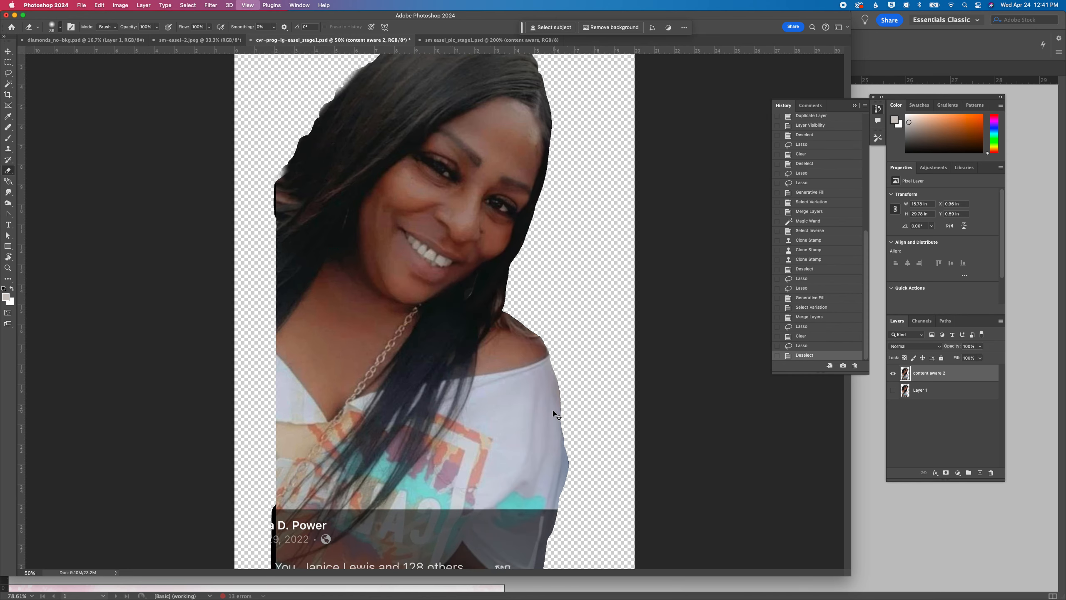
{"action": "key", "text": "super+equal"}
{"action": "left_click_drag", "start_coordinate": [560, 236], "coordinate": [535, 491]}
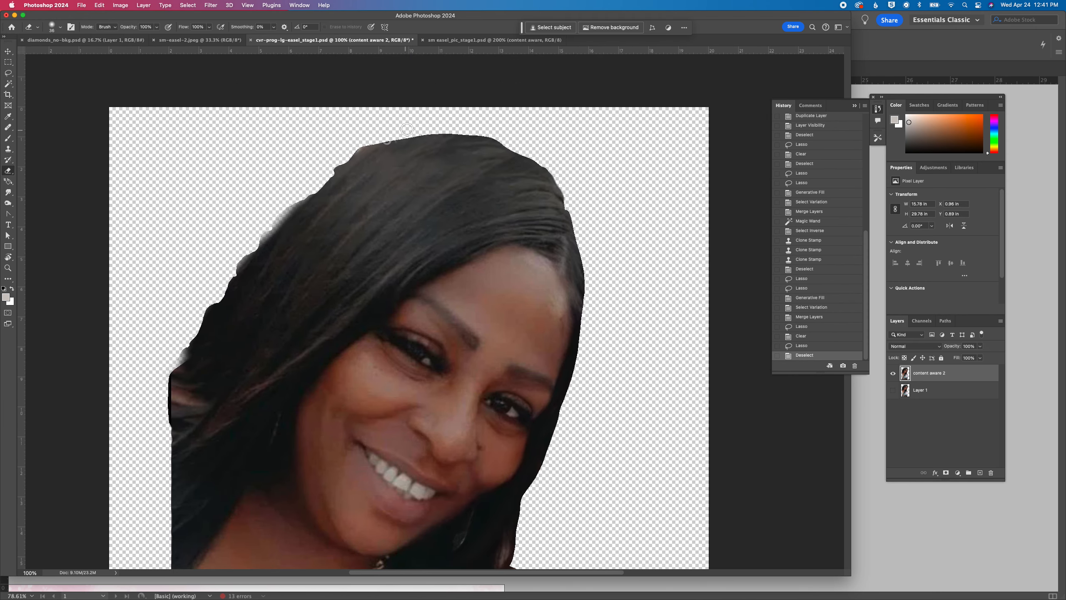
{"action": "scroll", "coordinate": [636, 261], "scroll_direction": "down", "scroll_amount": 5}
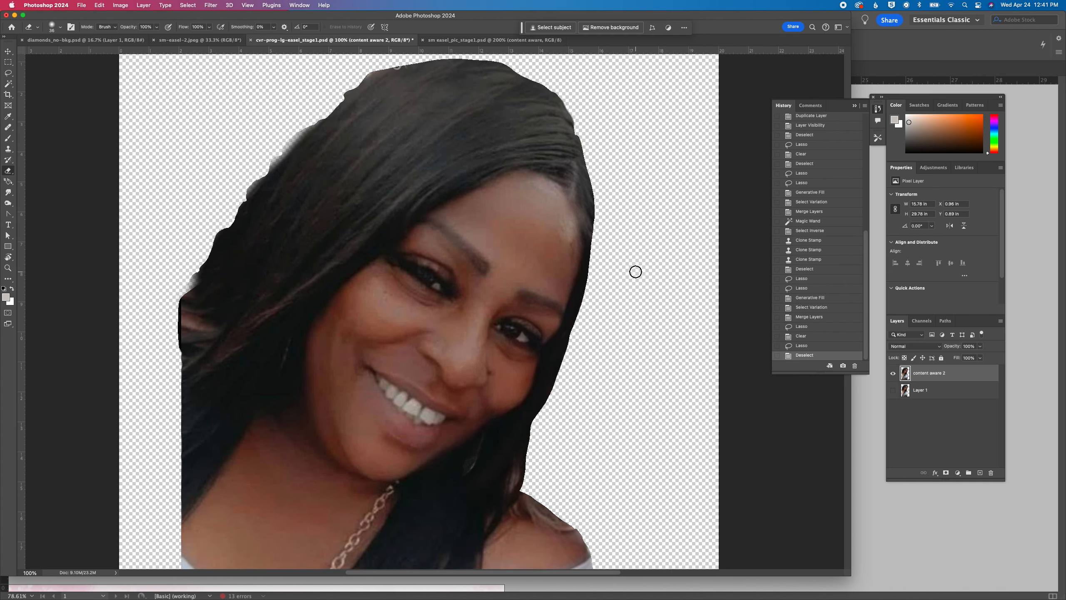
{"action": "scroll", "coordinate": [636, 271], "scroll_direction": "down", "scroll_amount": 8}
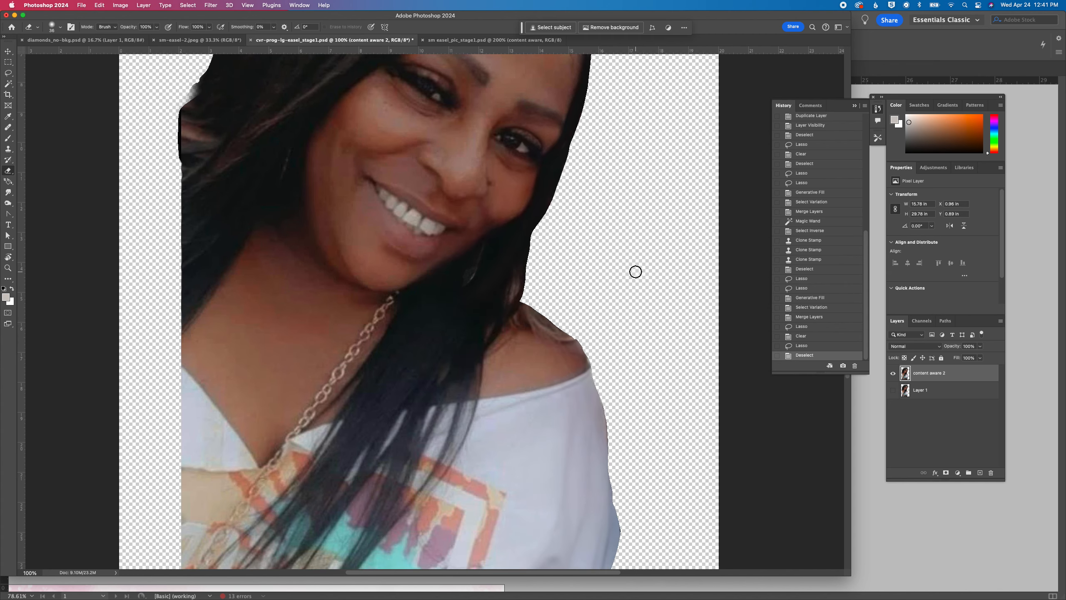
{"action": "scroll", "coordinate": [636, 271], "scroll_direction": "down", "scroll_amount": 4}
{"action": "scroll", "coordinate": [635, 271], "scroll_direction": "up", "scroll_amount": 10}
{"action": "left_click", "coordinate": [8, 84]}
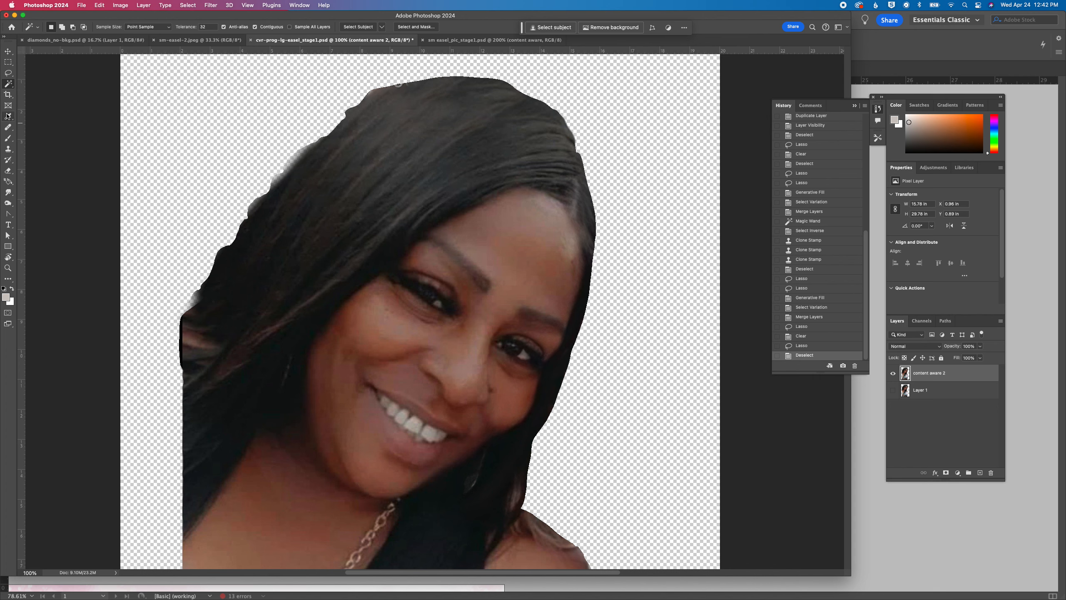
{"action": "left_click", "coordinate": [289, 108]}
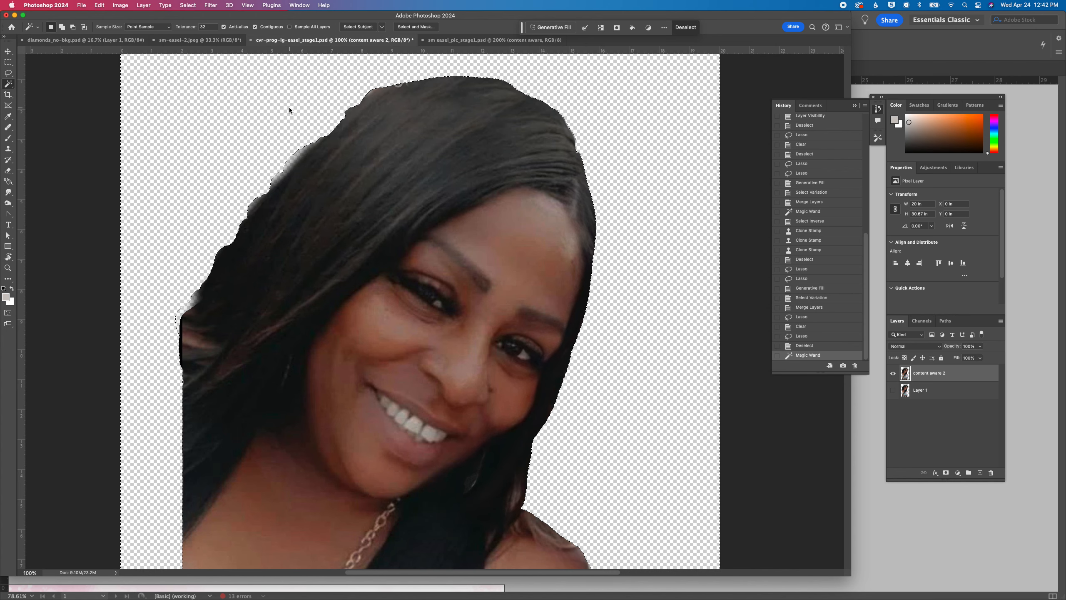
{"action": "scroll", "coordinate": [289, 109], "scroll_direction": "down", "scroll_amount": 5}
{"action": "scroll", "coordinate": [289, 110], "scroll_direction": "up", "scroll_amount": 6}
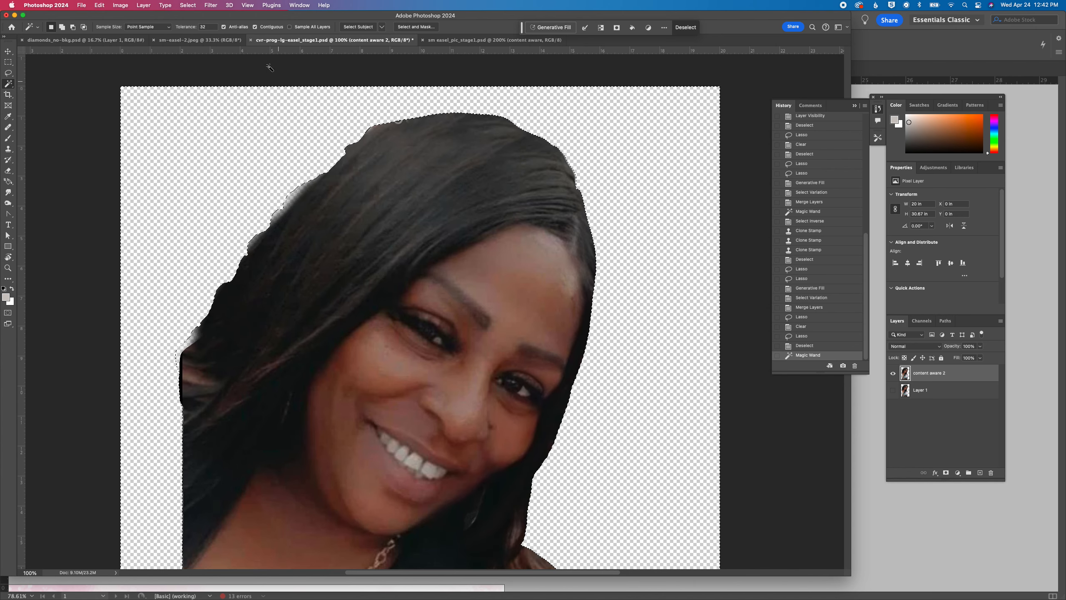
{"action": "left_click", "coordinate": [188, 5]}
{"action": "left_click", "coordinate": [191, 39]}
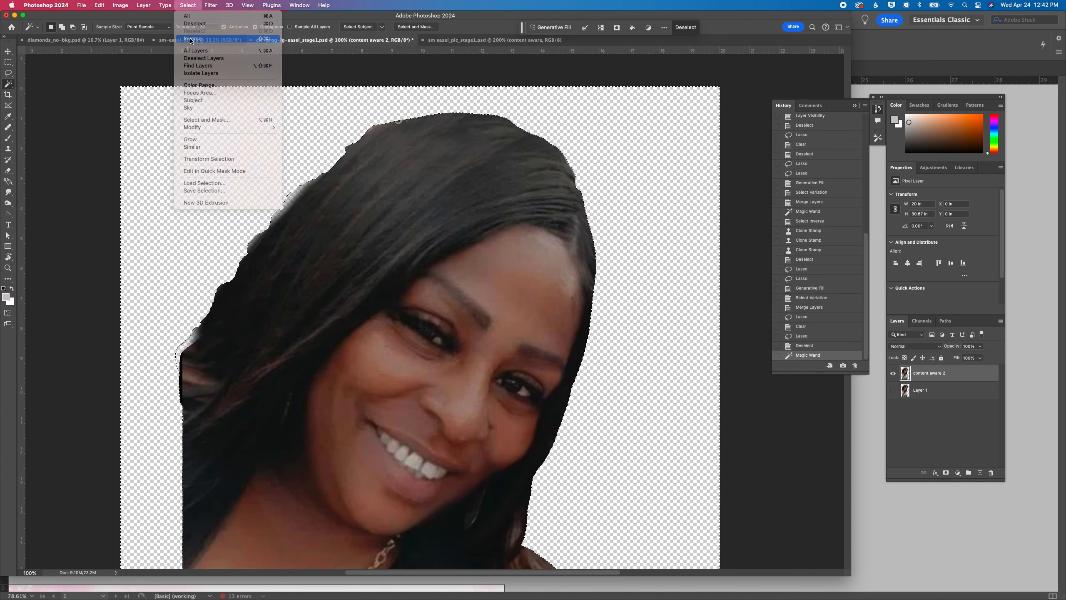
Clone hair texture onto the upper edge of the hair with the Clone Stamp, and invert the selection to the background
{"action": "left_click", "coordinate": [7, 149]}
{"action": "left_click", "coordinate": [378, 135], "text": "alt"}
{"action": "left_click_drag", "start_coordinate": [399, 122], "coordinate": [418, 123]}
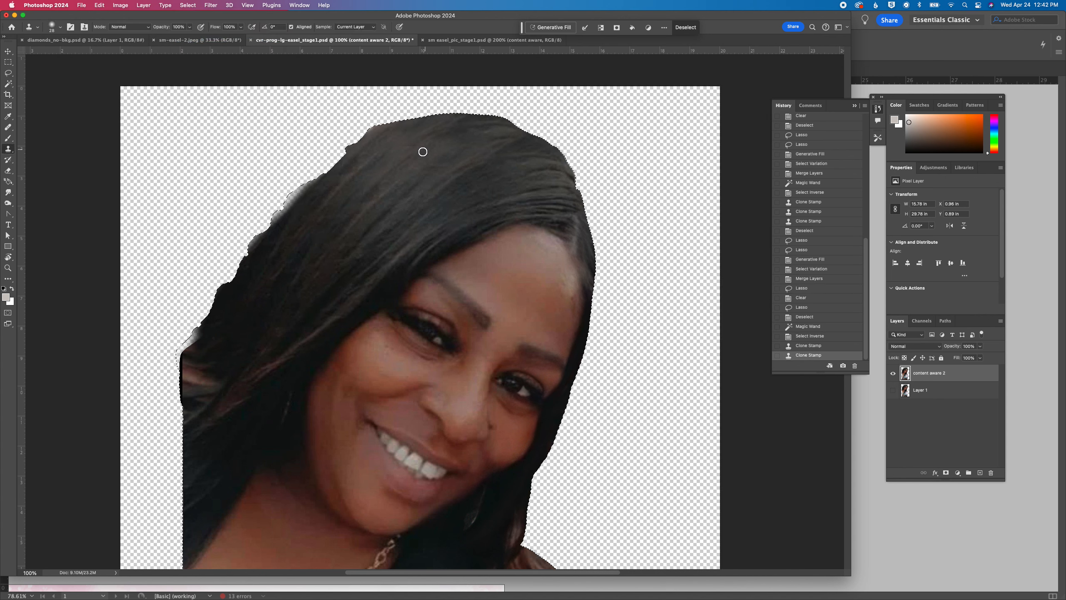
{"action": "left_click", "coordinate": [188, 5]}
{"action": "left_click", "coordinate": [192, 39]}
Expand the background selection by 2 pixels and feather it
{"action": "left_click", "coordinate": [188, 5]}
{"action": "mouse_move", "coordinate": [203, 126]}
{"action": "left_click", "coordinate": [321, 143]}
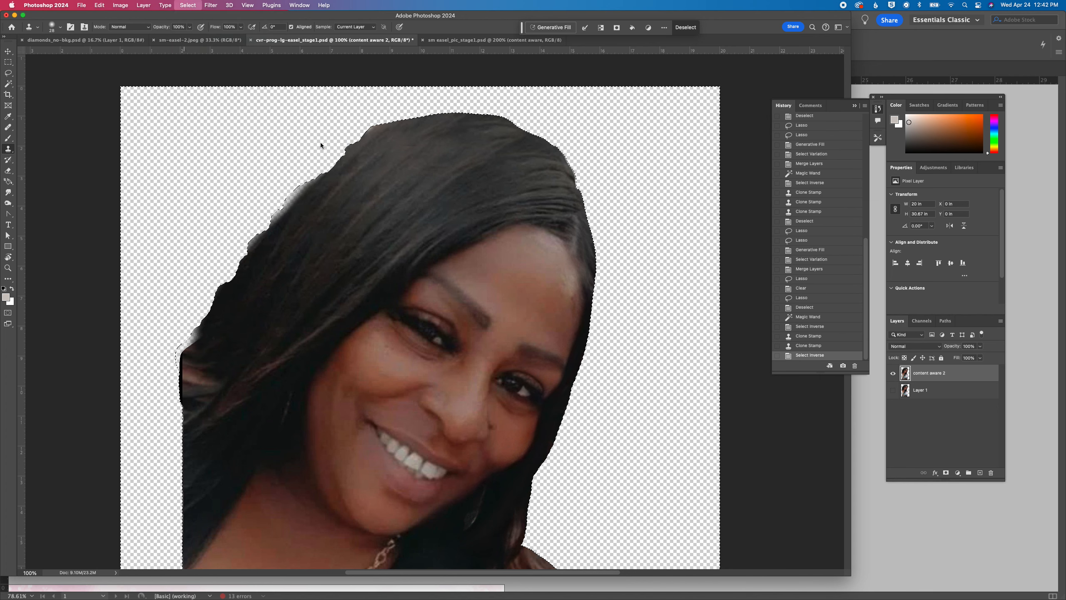
{"action": "key", "text": "Return"}
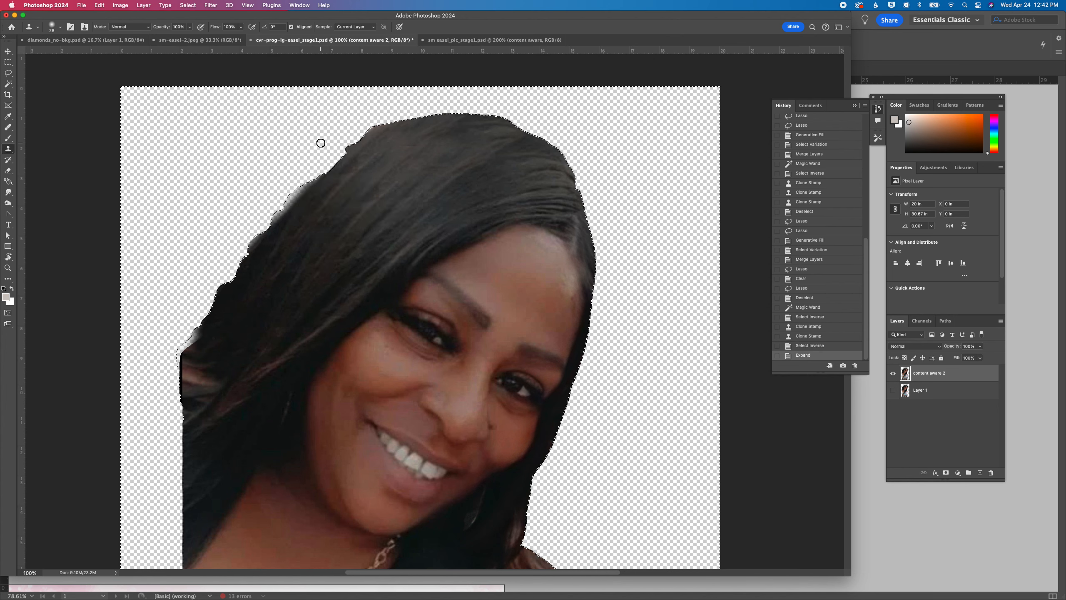
{"action": "left_click", "coordinate": [211, 5]}
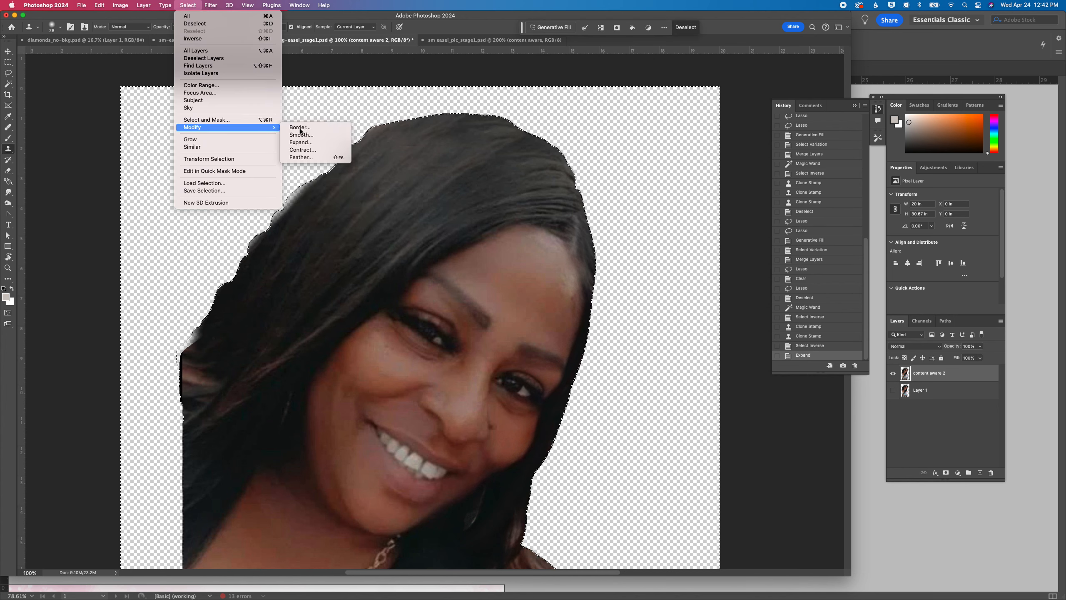
{"action": "left_click", "coordinate": [321, 158]}
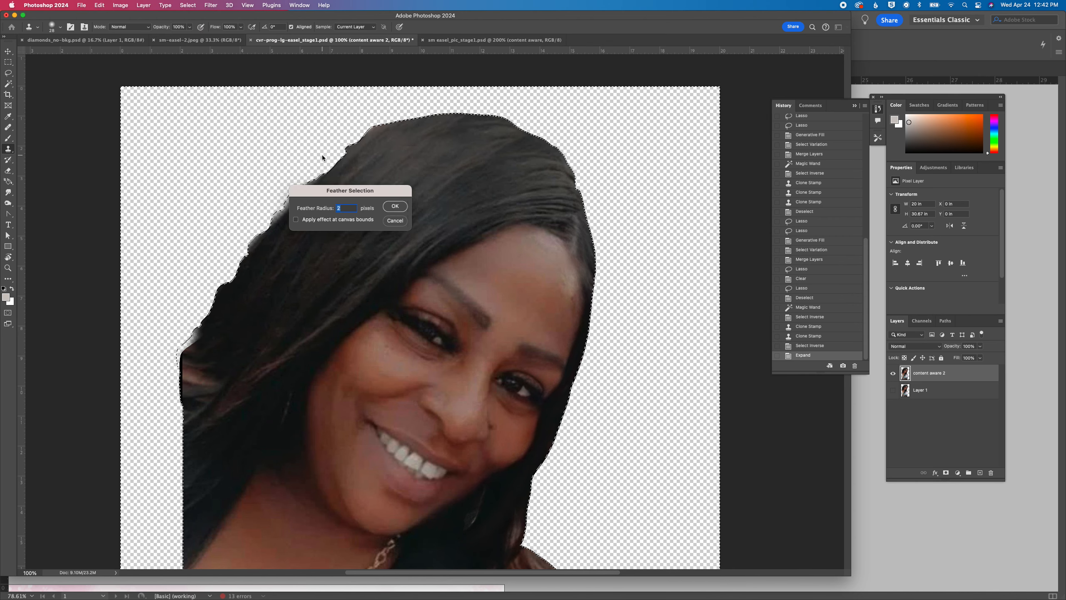
{"action": "key", "text": "Return"}
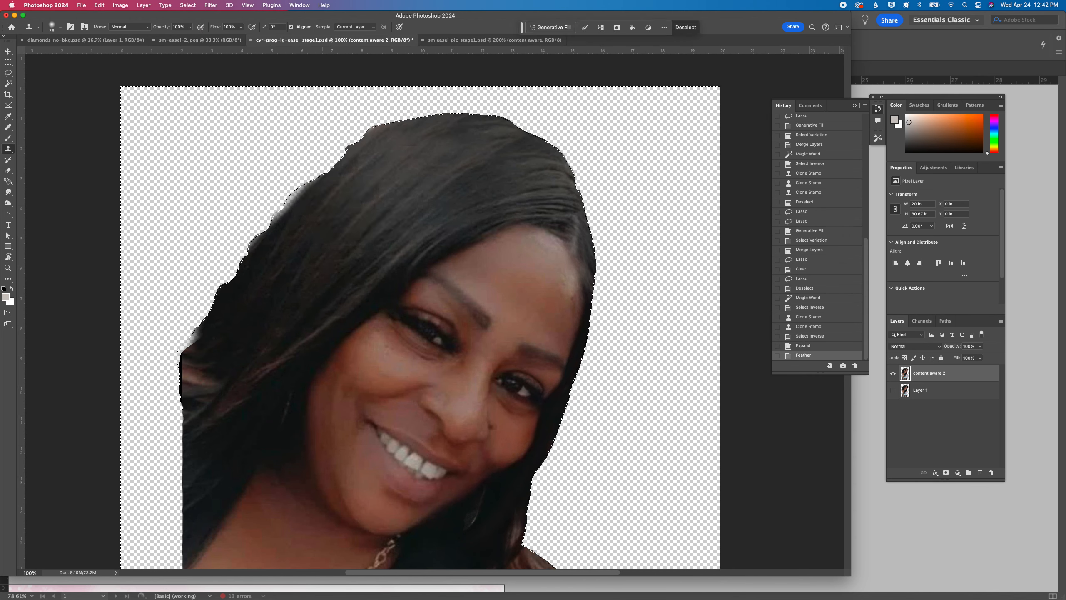
Apply a Gaussian Blur with a 2.7 pixel radius to the selected cutout edge, and deselect
{"action": "left_click", "coordinate": [202, 6]}
{"action": "mouse_move", "coordinate": [302, 113]}
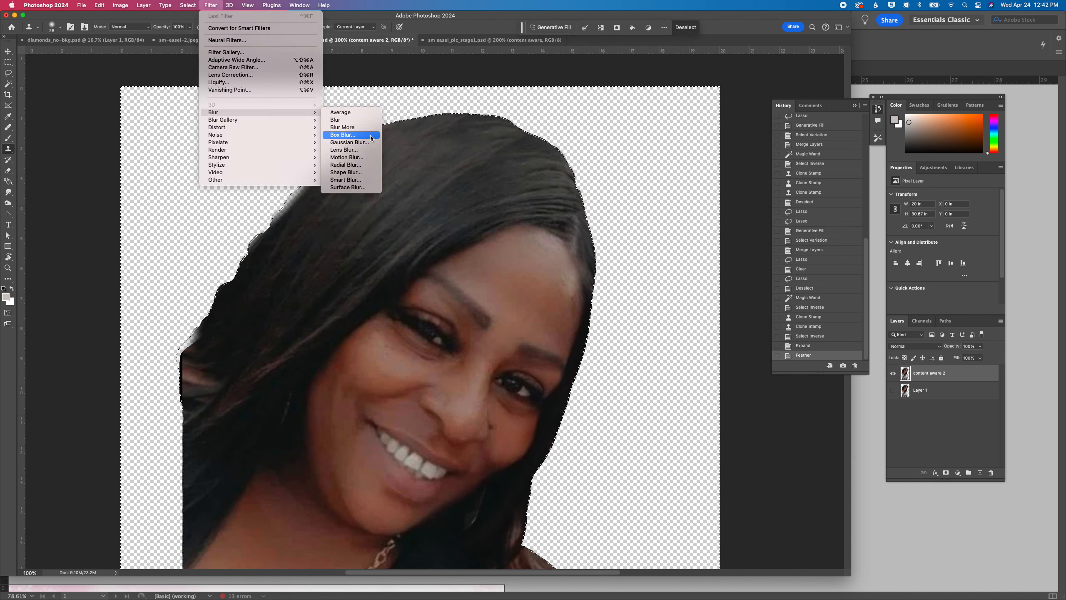
{"action": "left_click", "coordinate": [366, 143]}
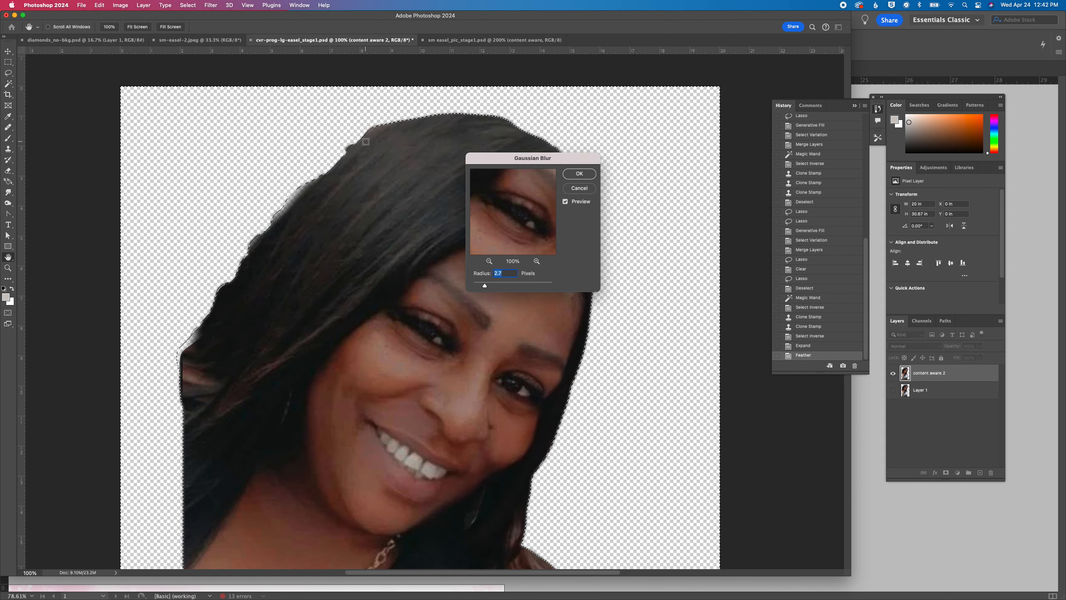
{"action": "key", "text": "Return"}
{"action": "key", "text": "s"}
{"action": "key", "text": "super+d"}
Check the blurred edge along the shirt and caption, and revert to the Select Inverse history state
{"action": "scroll", "coordinate": [706, 335], "scroll_direction": "down", "scroll_amount": 5}
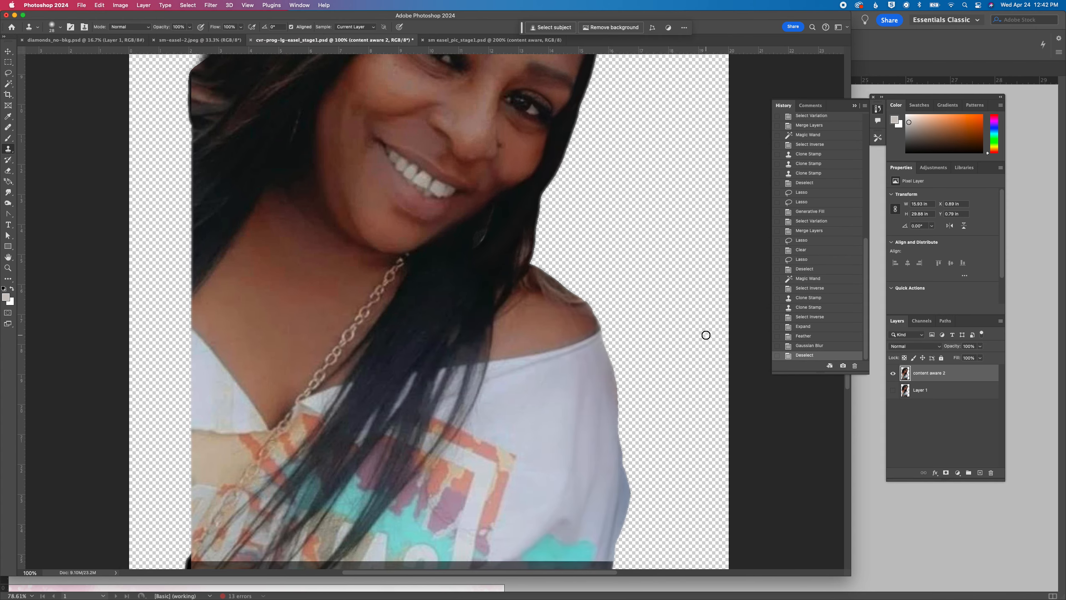
{"action": "scroll", "coordinate": [706, 335], "scroll_direction": "down", "scroll_amount": 8}
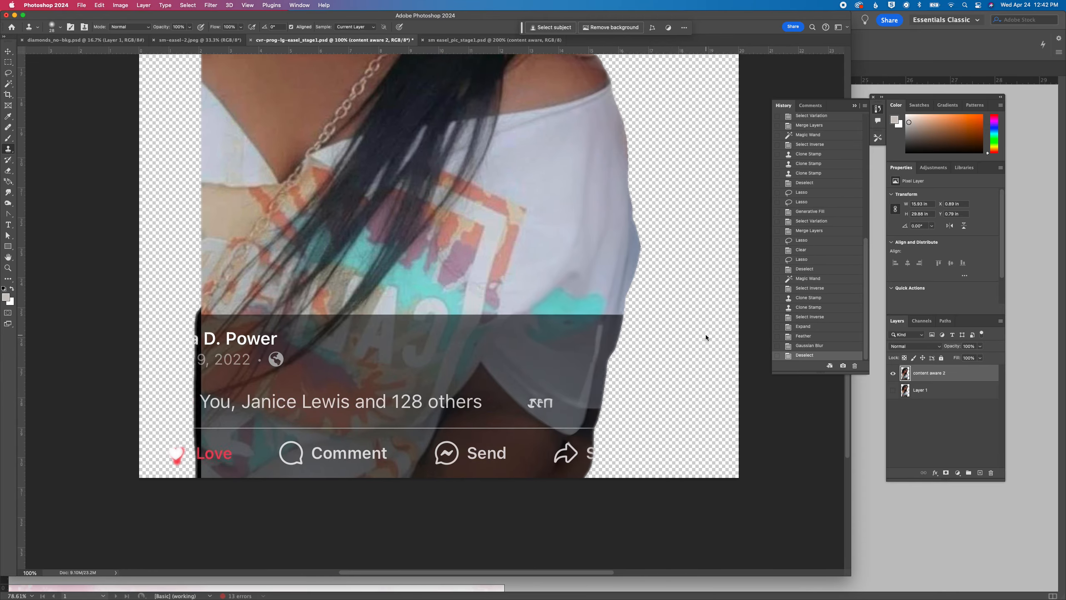
{"action": "left_click", "coordinate": [808, 317]}
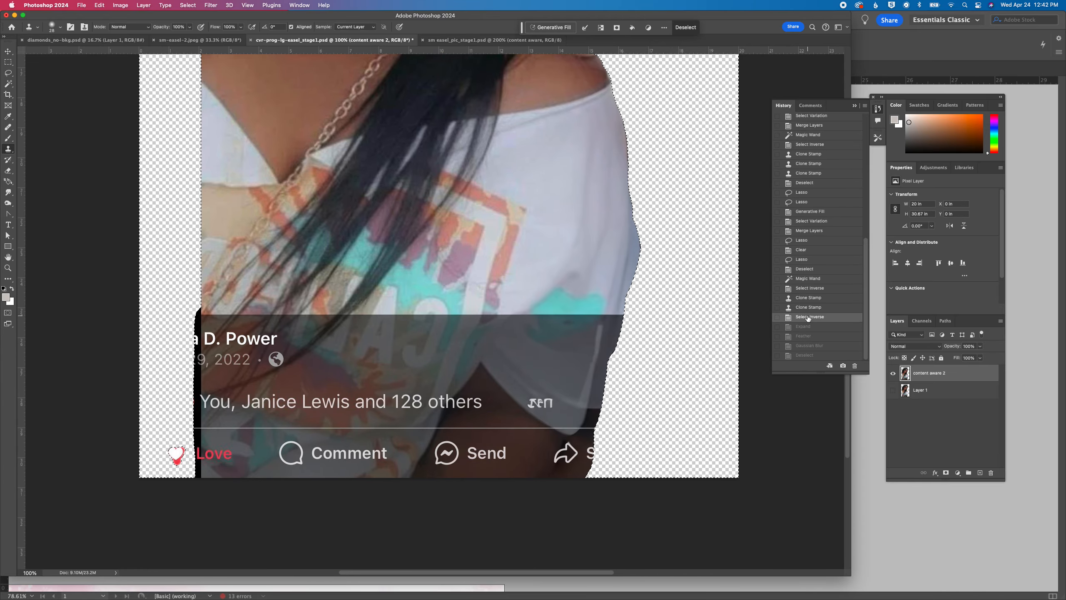
Expand the background selection by 2 pixels and feather it by 20 pixels
{"action": "left_click", "coordinate": [188, 5]}
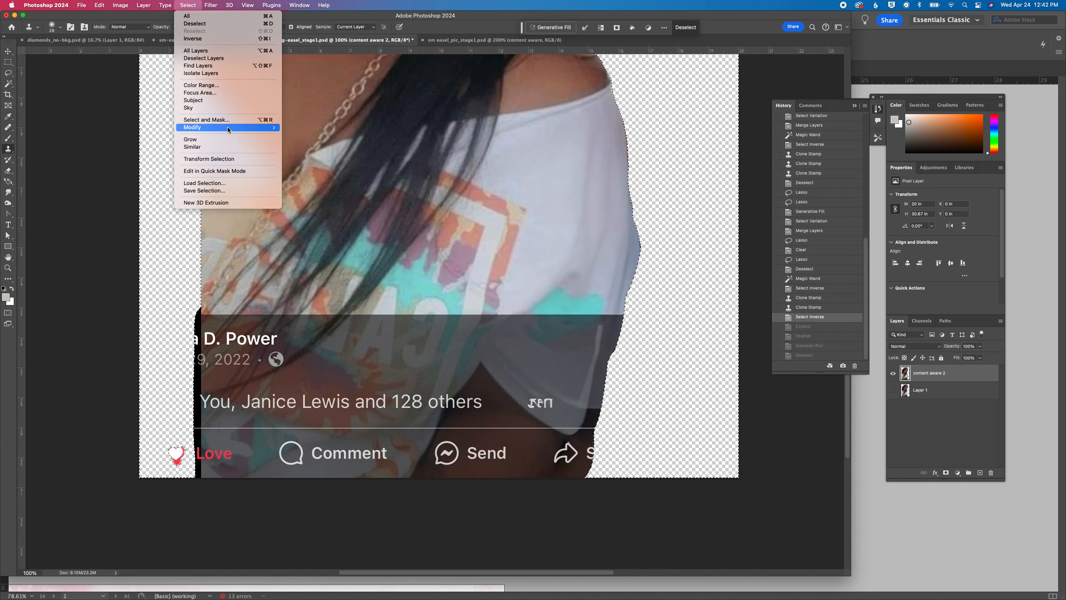
{"action": "mouse_move", "coordinate": [260, 128]}
{"action": "left_click", "coordinate": [306, 144]}
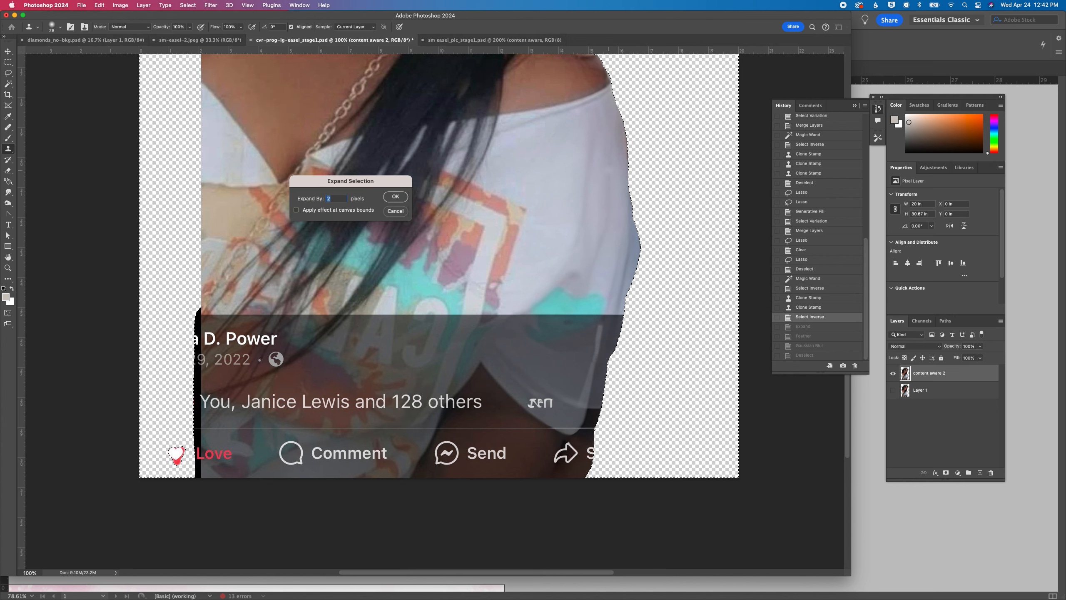
{"action": "key", "text": "Return"}
{"action": "left_click", "coordinate": [190, 5]}
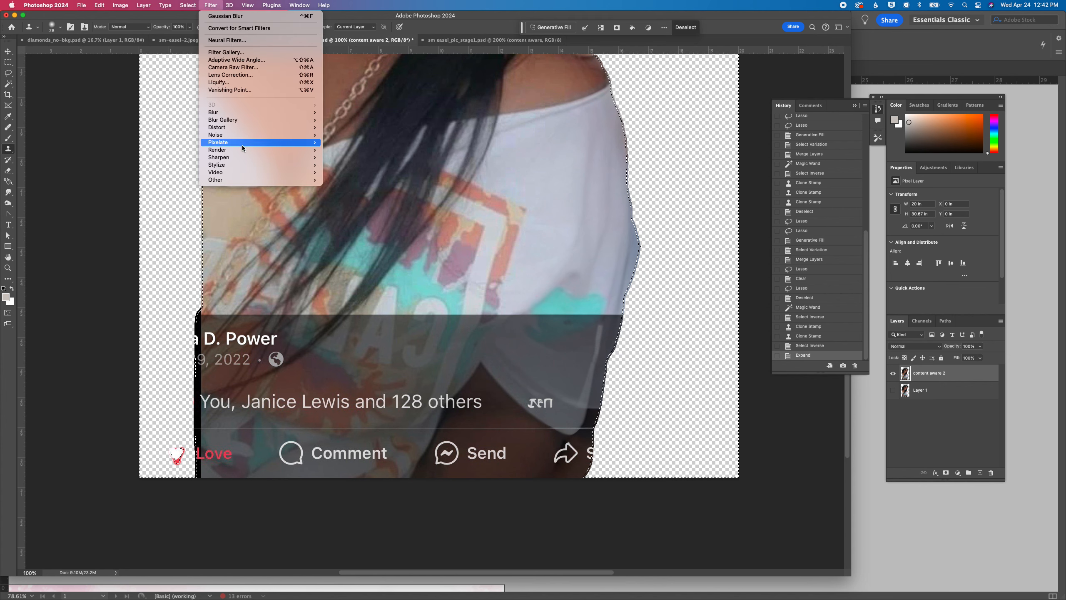
{"action": "mouse_move", "coordinate": [188, 5]}
{"action": "mouse_move", "coordinate": [206, 128]}
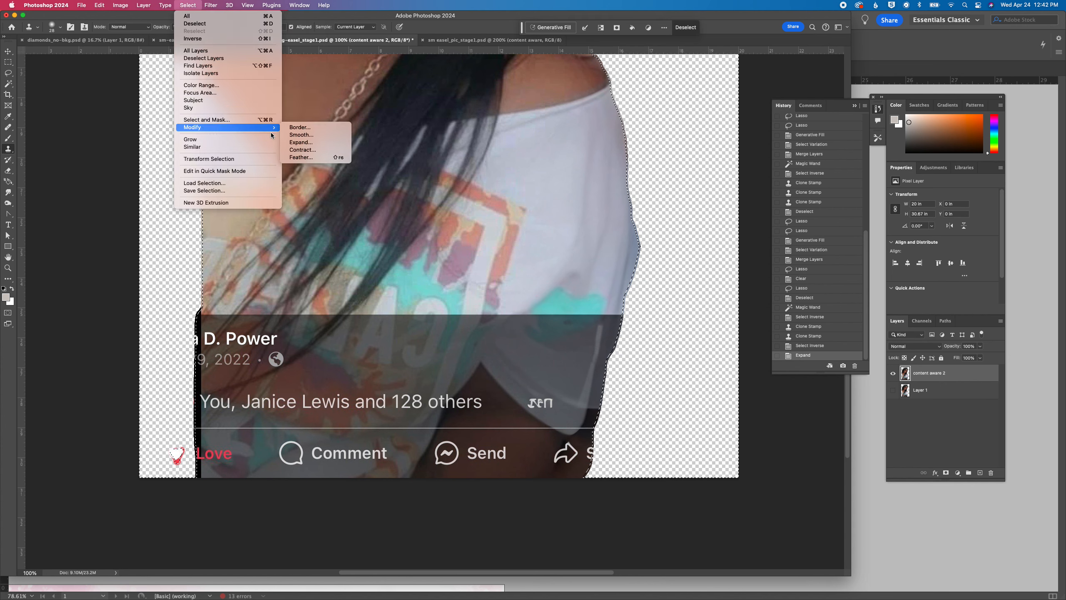
{"action": "left_click", "coordinate": [296, 158]}
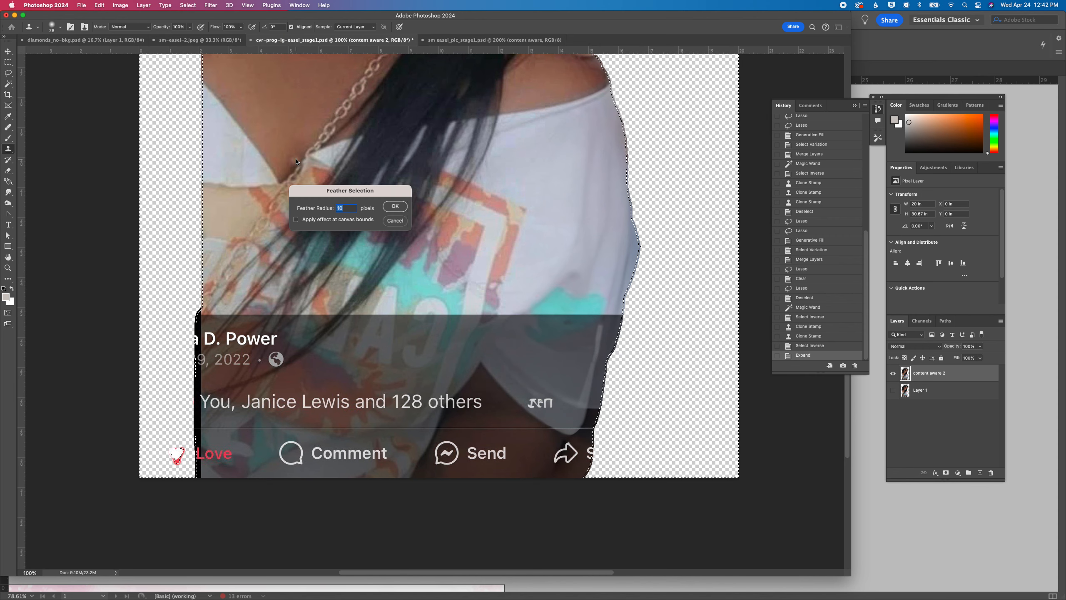
{"action": "type", "text": "20"}
{"action": "key", "text": "Return"}
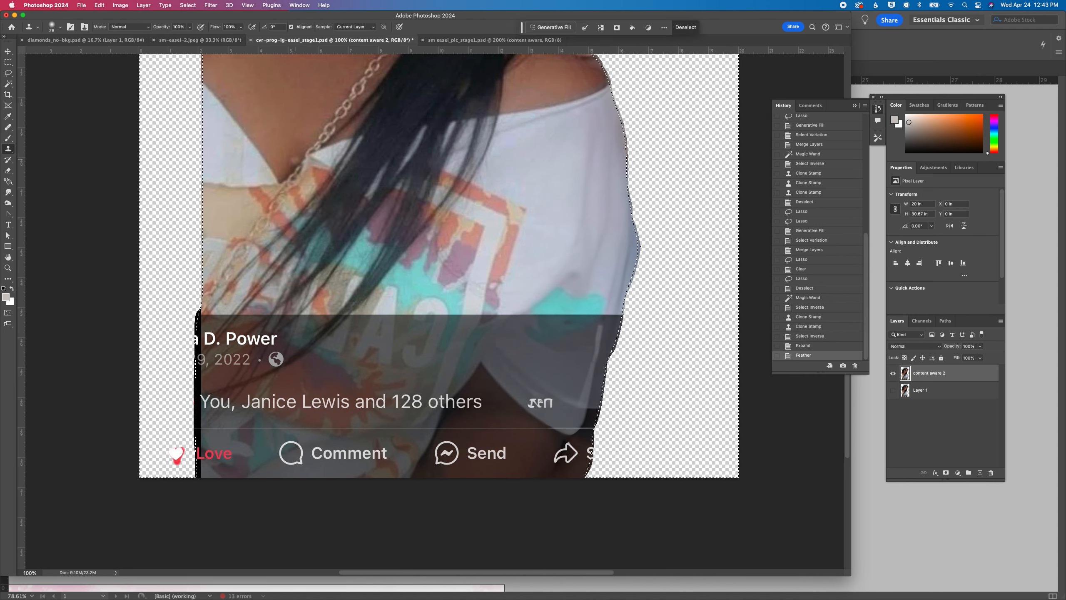
Soften the selected cutout edge with a Gaussian Blur of 5.0 pixels radius, and deselect
{"action": "left_click", "coordinate": [188, 5]}
{"action": "mouse_move", "coordinate": [211, 5]}
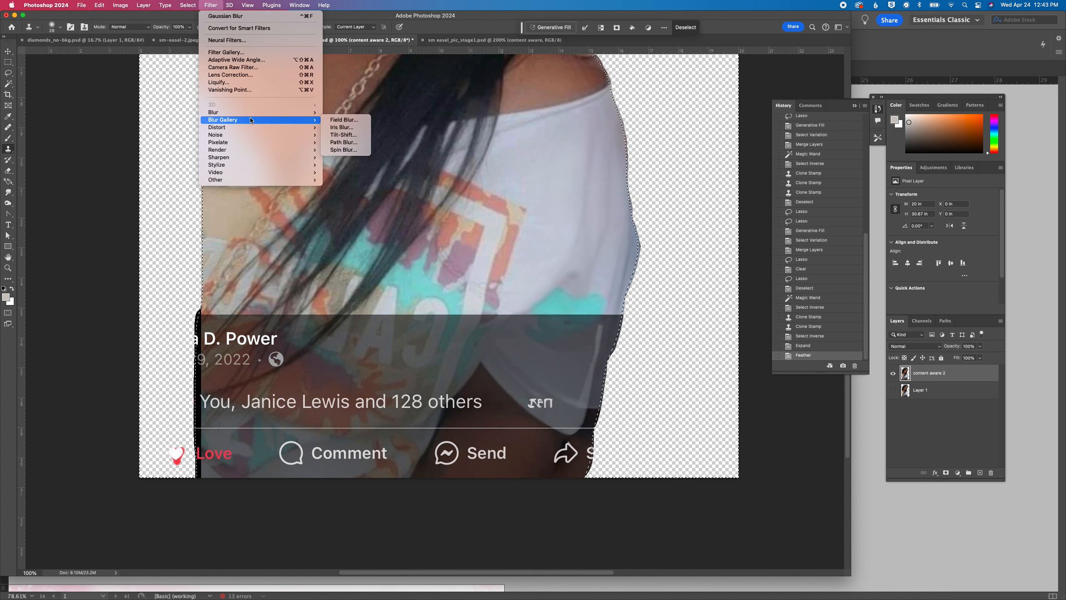
{"action": "mouse_move", "coordinate": [285, 112]}
{"action": "left_click", "coordinate": [361, 143]}
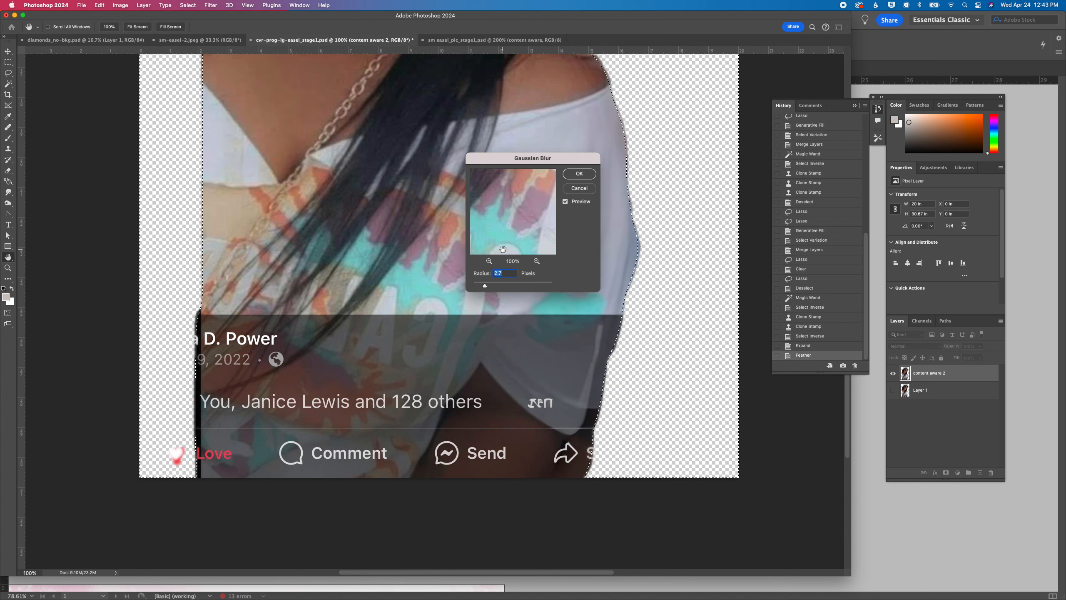
{"action": "left_click", "coordinate": [490, 288]}
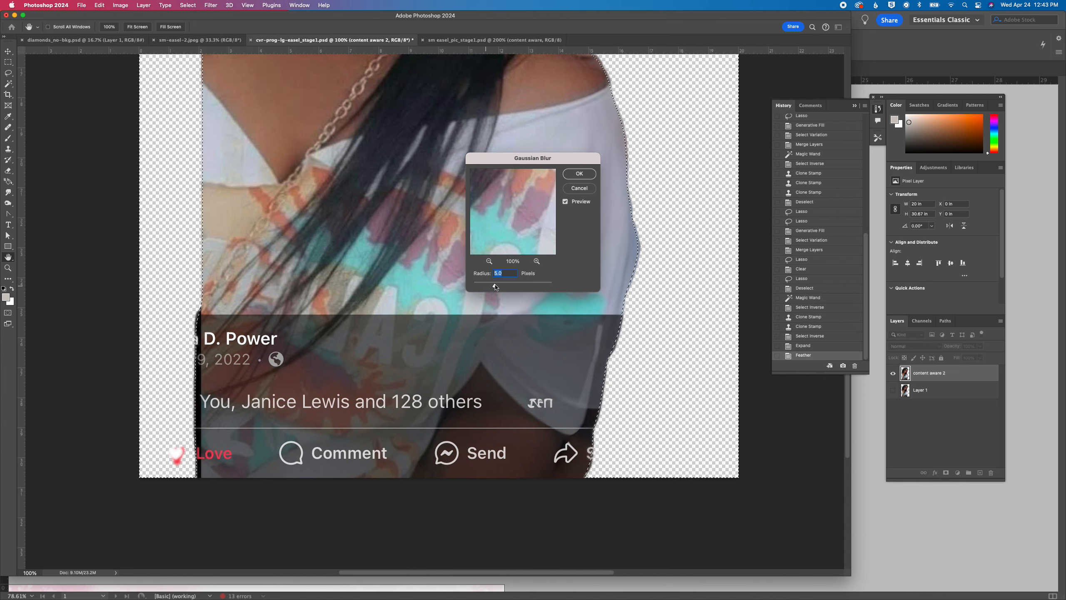
{"action": "left_click", "coordinate": [580, 174]}
{"action": "key", "text": "super+0"}
{"action": "key", "text": "super+d"}
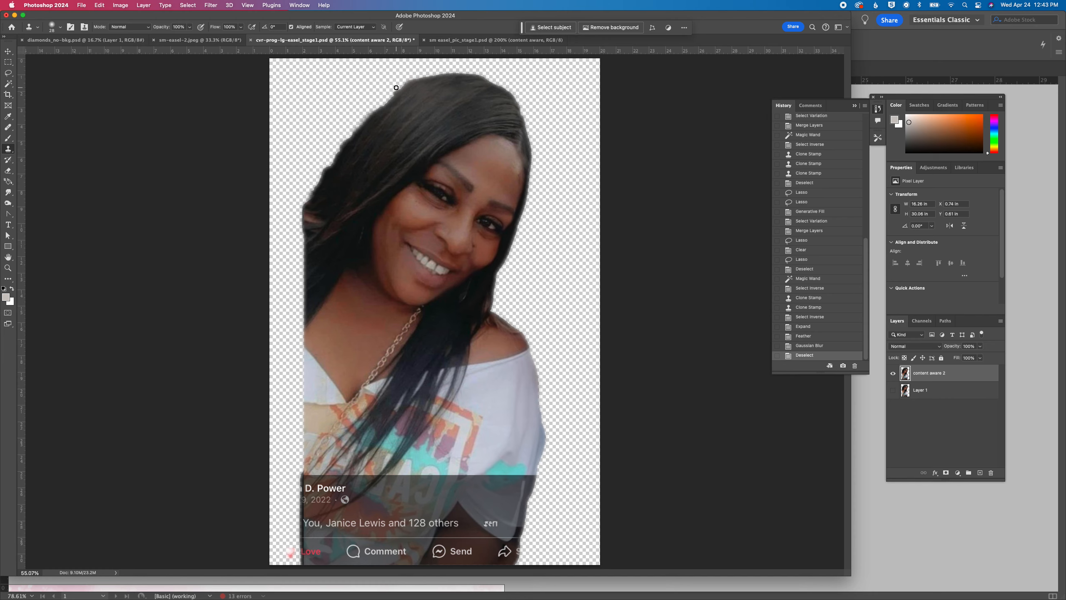
Try a Clone Stamp touch-up on the upper edge of the hair, and revert it to the Deselect history state
{"action": "left_click_drag", "start_coordinate": [396, 90], "coordinate": [390, 93]}
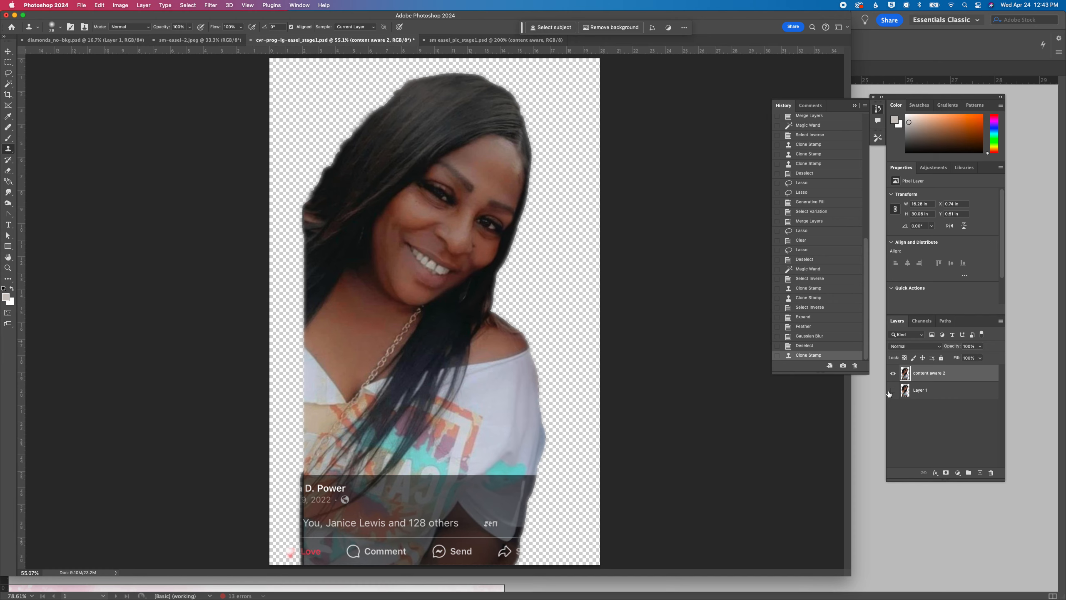
{"action": "left_click", "coordinate": [810, 345]}
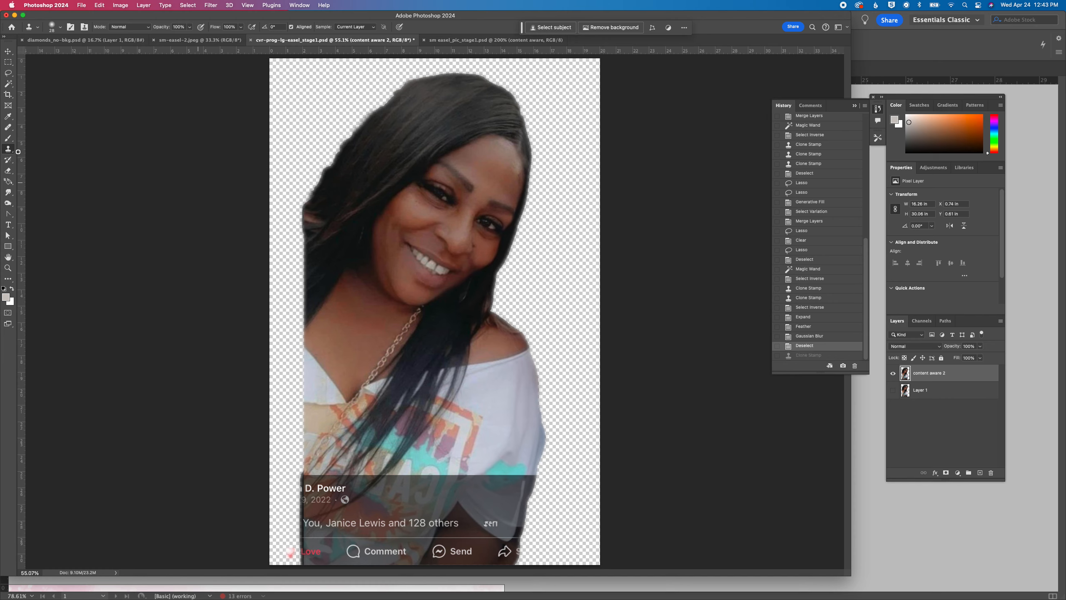
Trim the uneven edge along the upper-left side of the woman's hair with the Eraser
{"action": "left_click", "coordinate": [8, 171]}
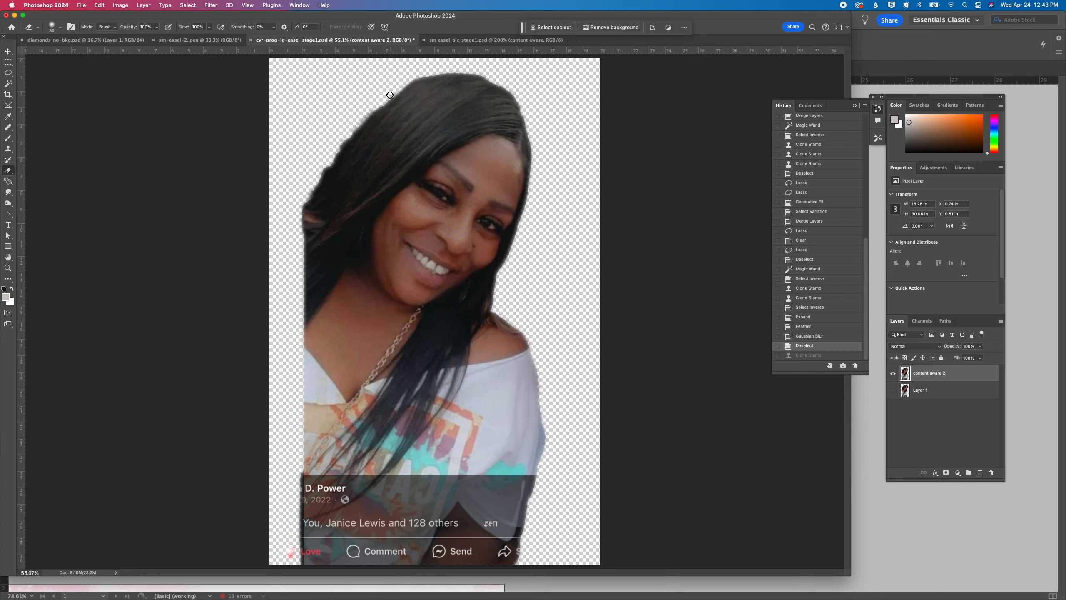
{"action": "left_click", "coordinate": [351, 116]}
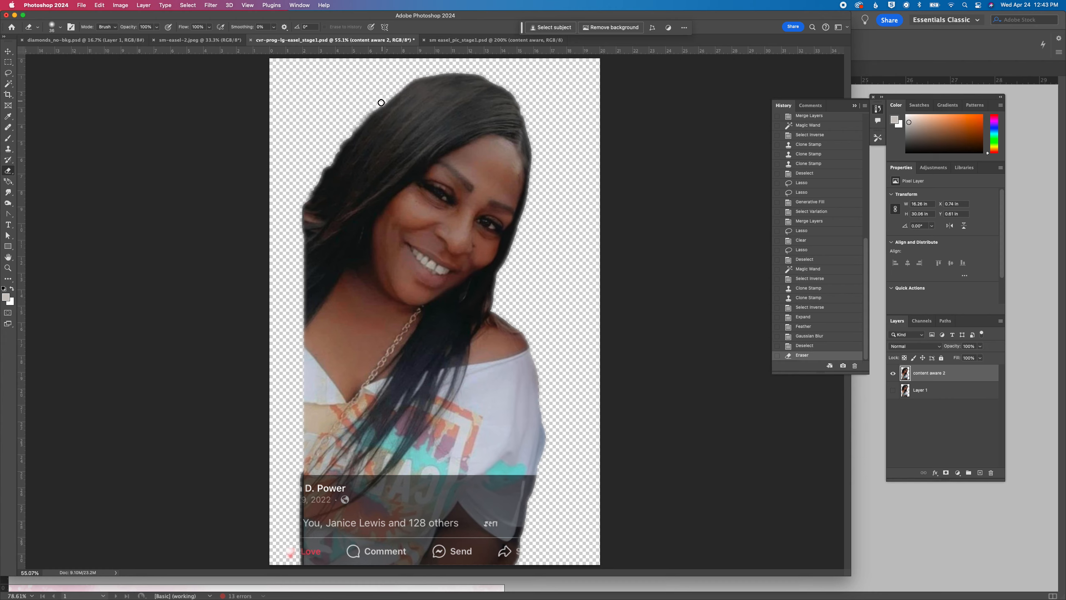
{"action": "mouse_move", "coordinate": [362, 120]}
{"action": "left_mouse_down"}
{"action": "mouse_move", "coordinate": [341, 133]}
{"action": "mouse_move", "coordinate": [359, 124]}
{"action": "mouse_move", "coordinate": [317, 158]}
{"action": "mouse_move", "coordinate": [335, 151]}
{"action": "mouse_move", "coordinate": [307, 190]}
{"action": "left_mouse_up"}
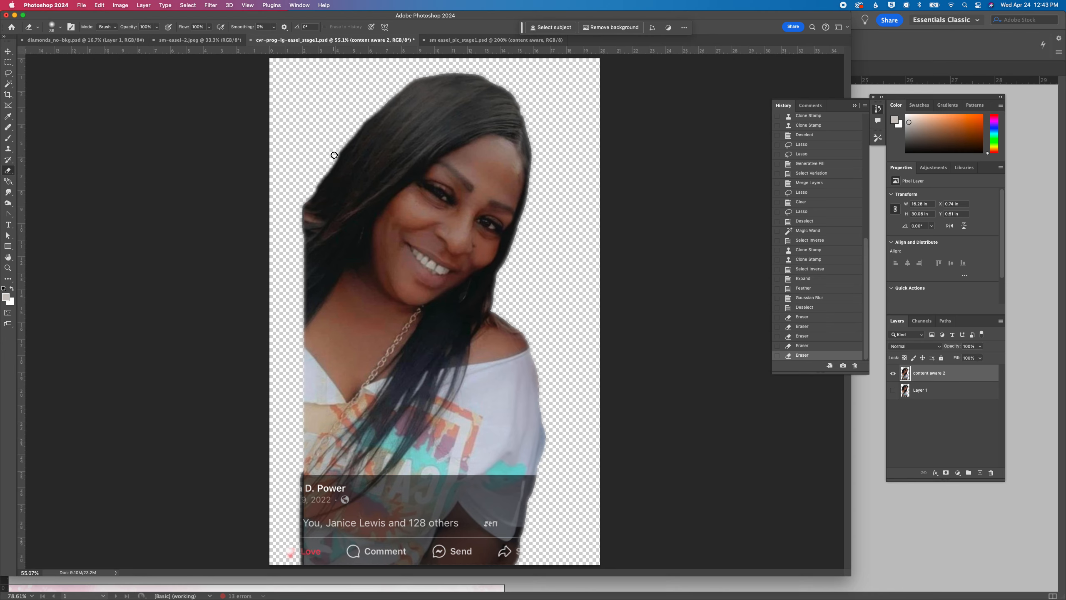
{"action": "left_click", "coordinate": [357, 121]}
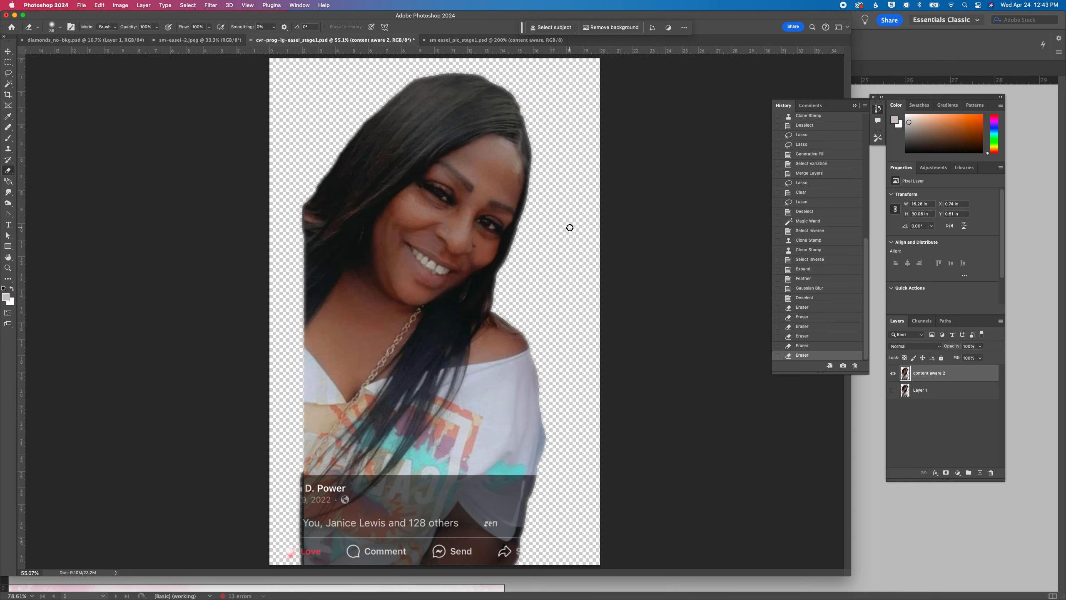
Apply Auto Color and Auto Tone to the content aware 2 layer
{"action": "left_click", "coordinate": [130, 5]}
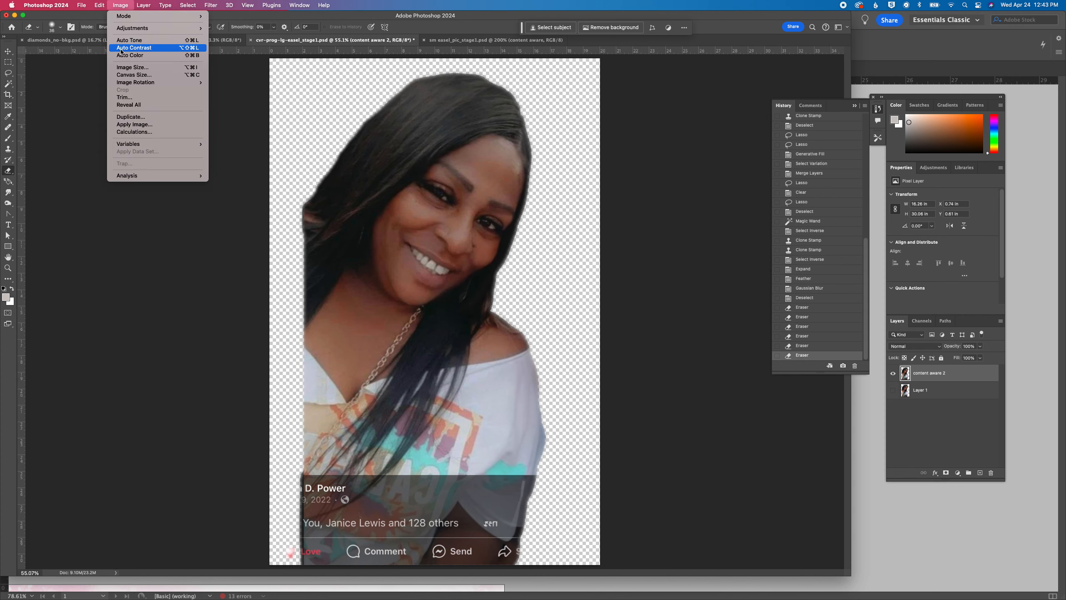
{"action": "left_click", "coordinate": [117, 4]}
{"action": "key", "text": "super+shift+b"}
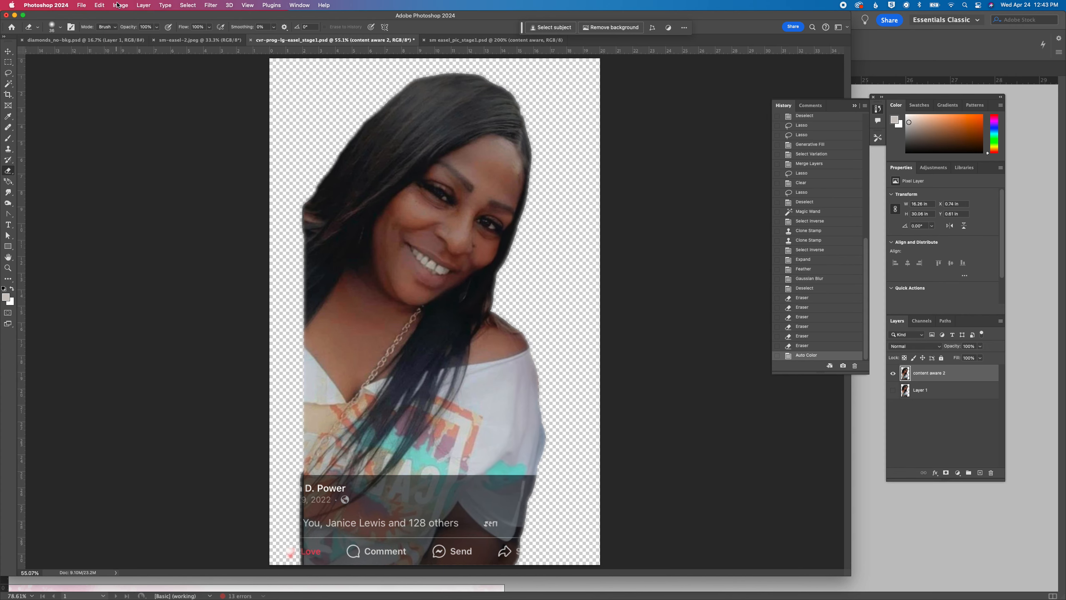
{"action": "left_click", "coordinate": [121, 6]}
{"action": "key", "text": "super+shift+l"}
Adjust the cutout's Levels with a white input of 222, midtones of about 1.26 and a black input of 16
{"action": "left_click", "coordinate": [125, 3]}
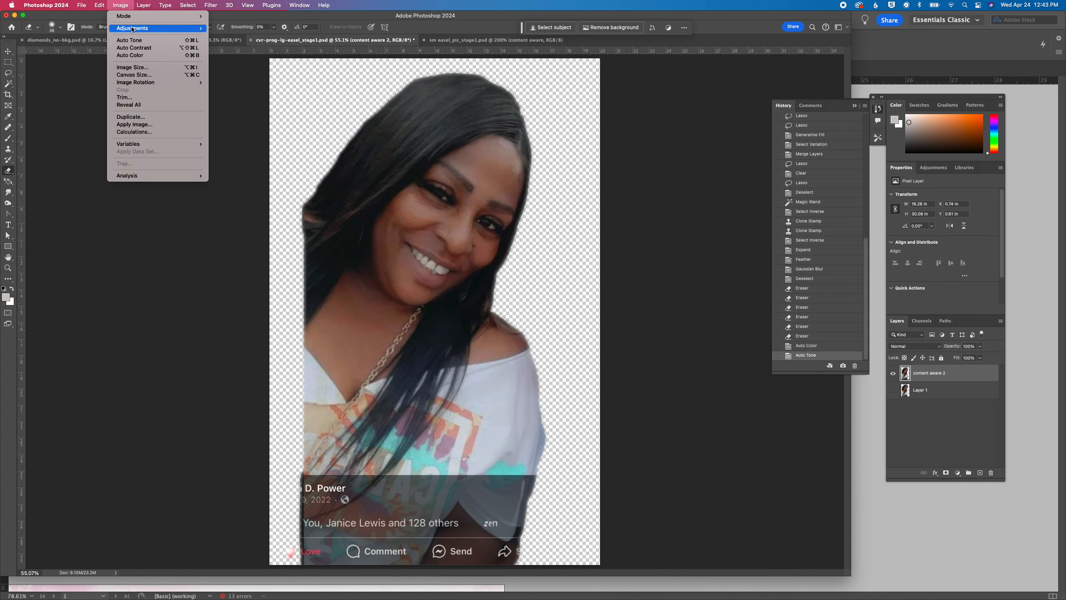
{"action": "mouse_move", "coordinate": [189, 27]}
{"action": "left_click", "coordinate": [250, 35]}
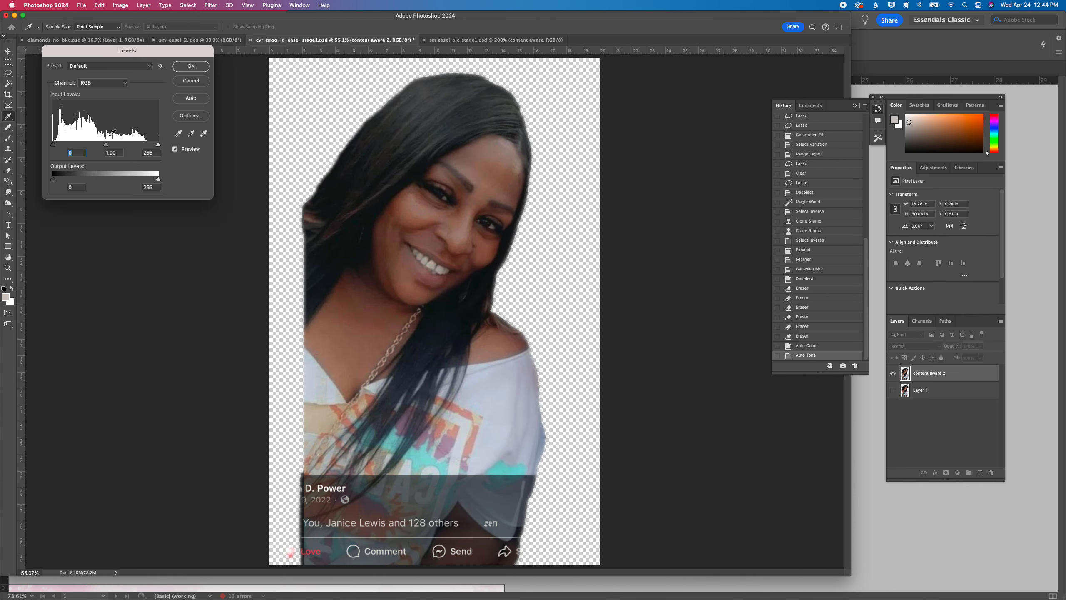
{"action": "left_click_drag", "start_coordinate": [160, 146], "coordinate": [145, 146]}
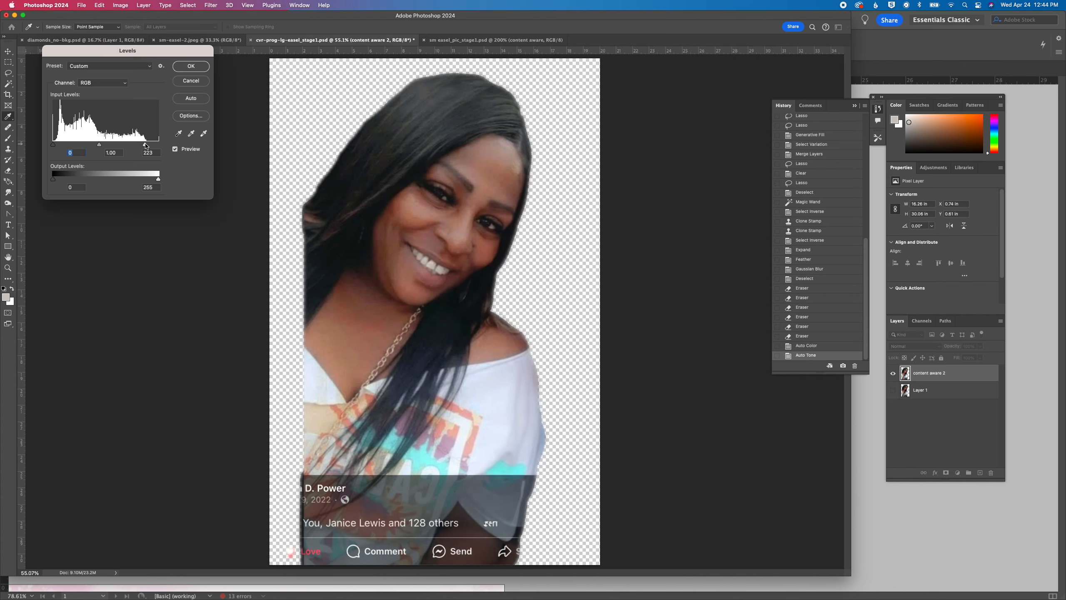
{"action": "left_click", "coordinate": [145, 145]}
{"action": "left_click_drag", "start_coordinate": [97, 146], "coordinate": [94, 146]}
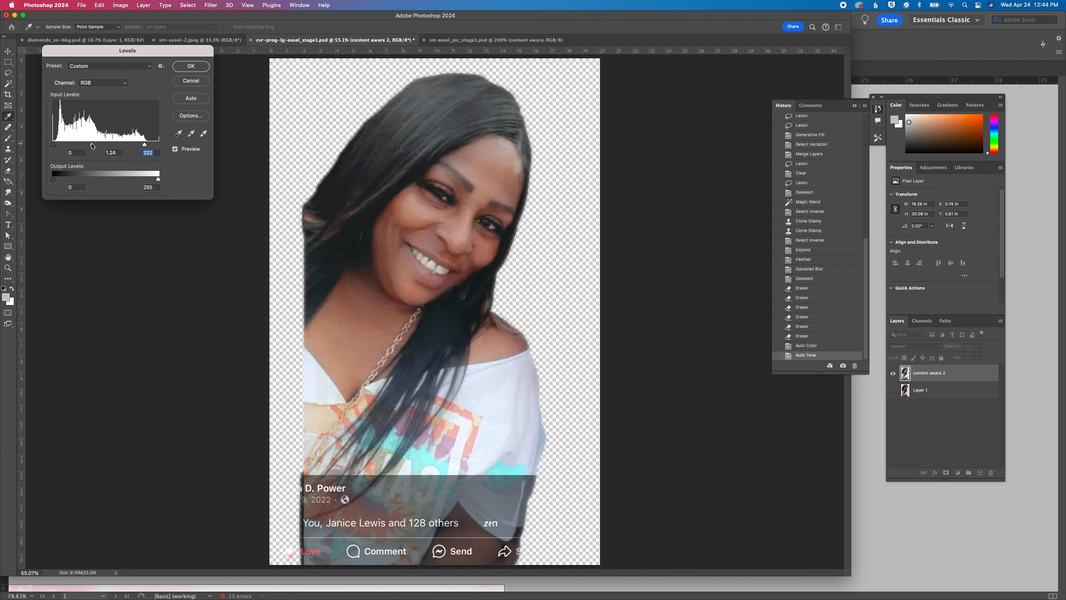
{"action": "left_click", "coordinate": [92, 145]}
{"action": "left_click_drag", "start_coordinate": [55, 147], "coordinate": [60, 147]}
{"action": "left_click", "coordinate": [60, 145]}
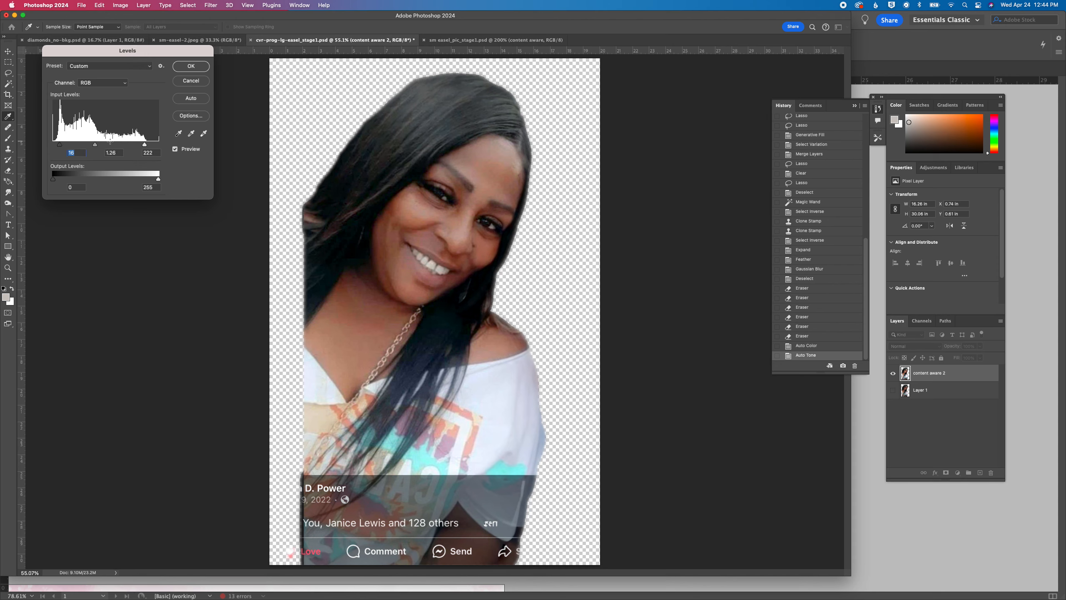
Refine the Levels to a white input of 212 and midtones of 1.38, apply them, and save the document
{"action": "left_click", "coordinate": [141, 145]}
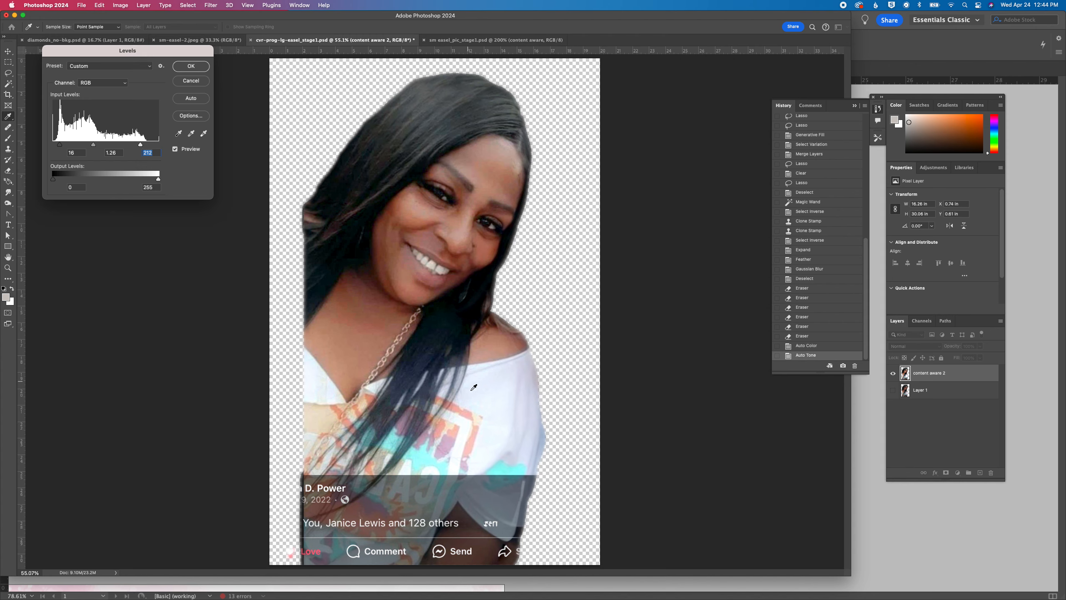
{"action": "left_click", "coordinate": [91, 146]}
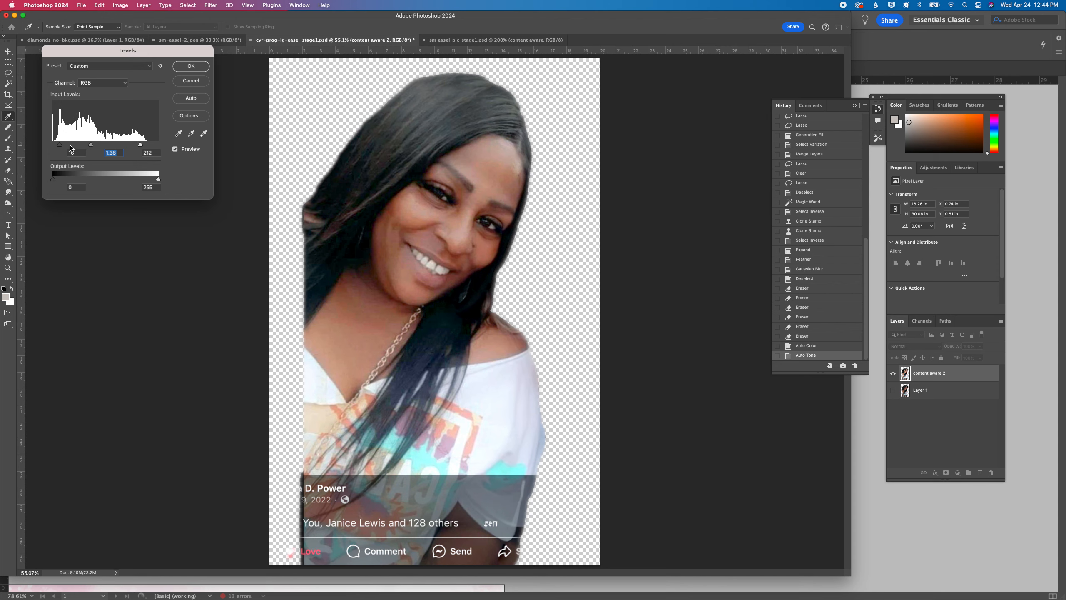
{"action": "left_click_drag", "start_coordinate": [62, 148], "coordinate": [63, 148]}
{"action": "key", "text": "shift+Tab"}
{"action": "left_click", "coordinate": [200, 67]}
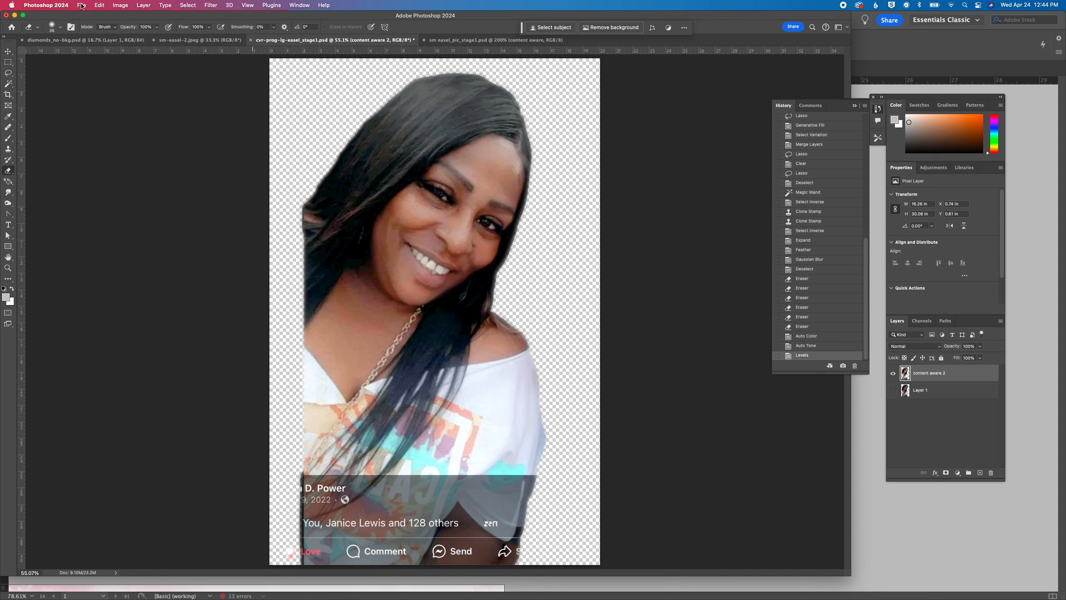
{"action": "key", "text": "super+s"}
Select the subject in sm-easel-2.jpeg, and add the pale shoulder area beside the hair on the photo's left with the Lasso
{"action": "left_click", "coordinate": [185, 40]}
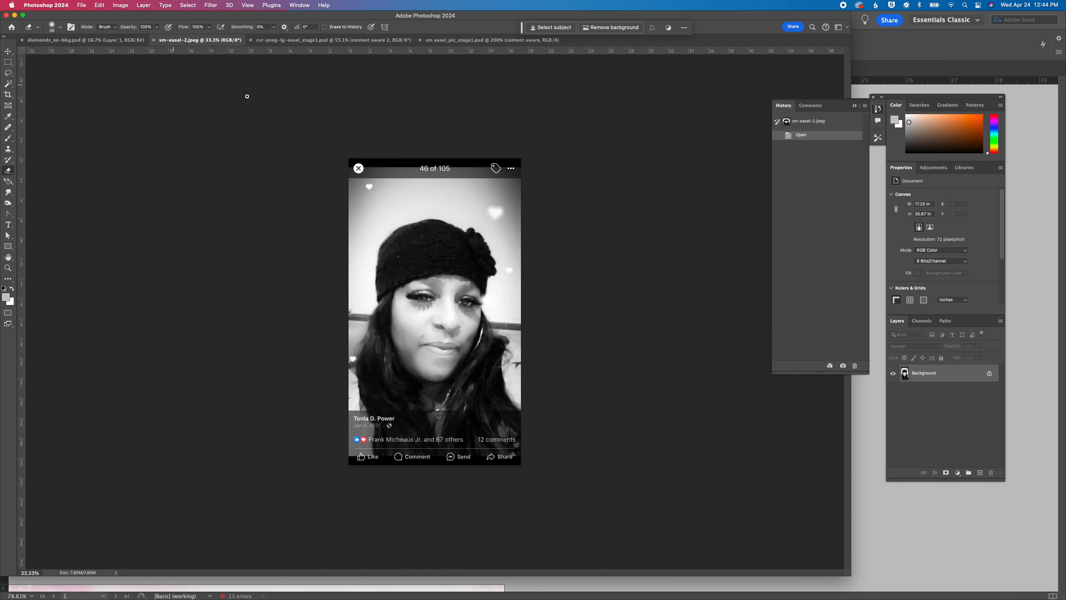
{"action": "left_click", "coordinate": [560, 28]}
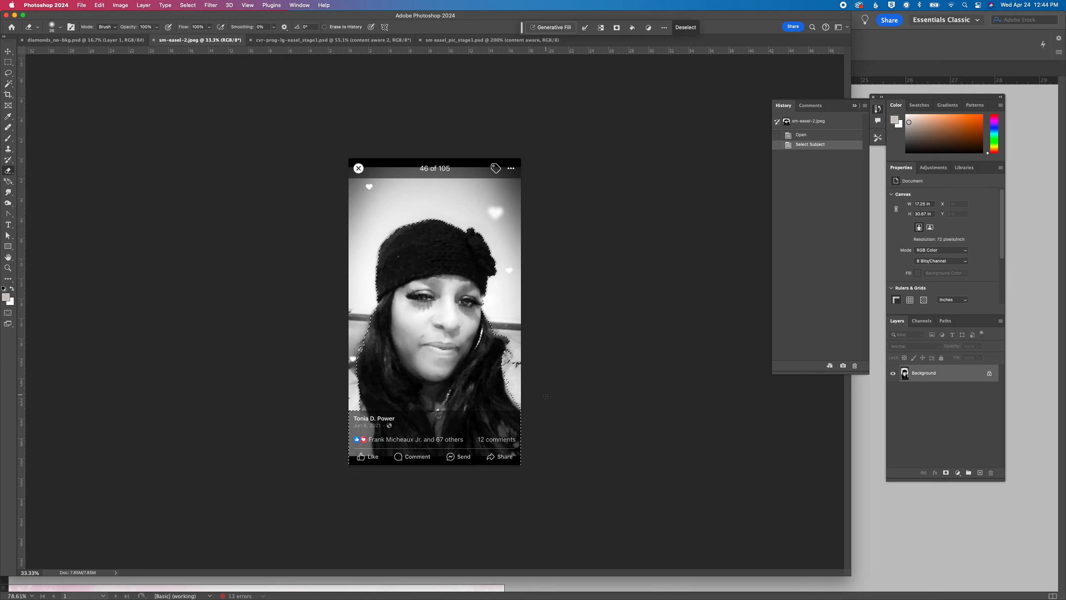
{"action": "left_click", "coordinate": [9, 73]}
{"action": "key", "text": "super+equal"}
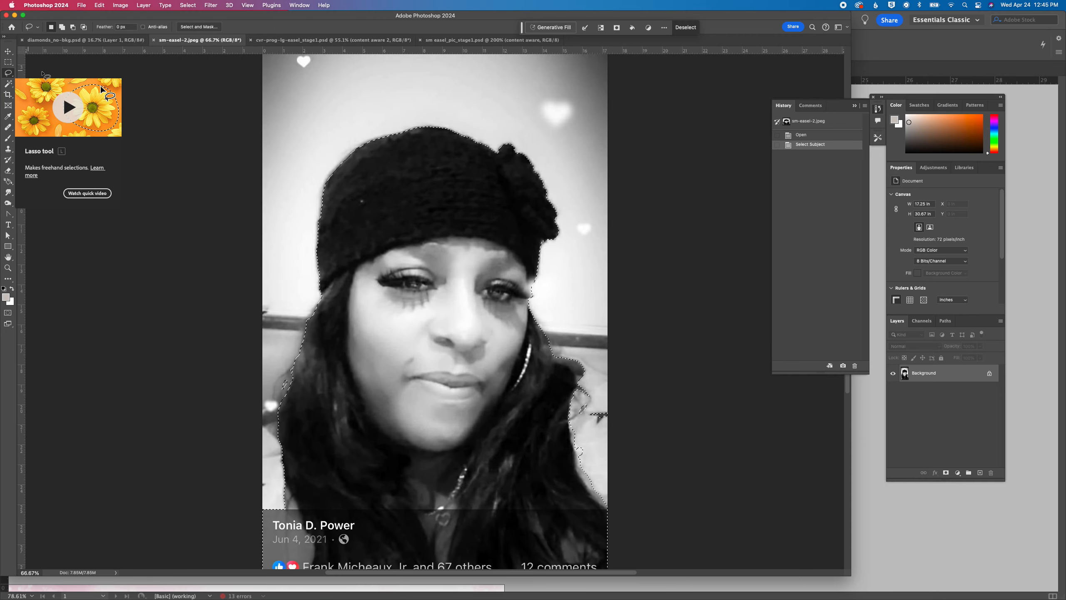
{"action": "scroll", "coordinate": [539, 336], "scroll_direction": "down", "scroll_amount": 4}
{"action": "key", "text": "alt"}
{"action": "mouse_move", "coordinate": [570, 428]}
{"action": "left_mouse_down"}
{"action": "mouse_move", "coordinate": [534, 329]}
{"action": "mouse_move", "coordinate": [540, 303]}
{"action": "mouse_move", "coordinate": [561, 300]}
{"action": "mouse_move", "coordinate": [612, 360]}
{"action": "mouse_move", "coordinate": [609, 399]}
{"action": "mouse_move", "coordinate": [572, 430]}
{"action": "left_mouse_up"}
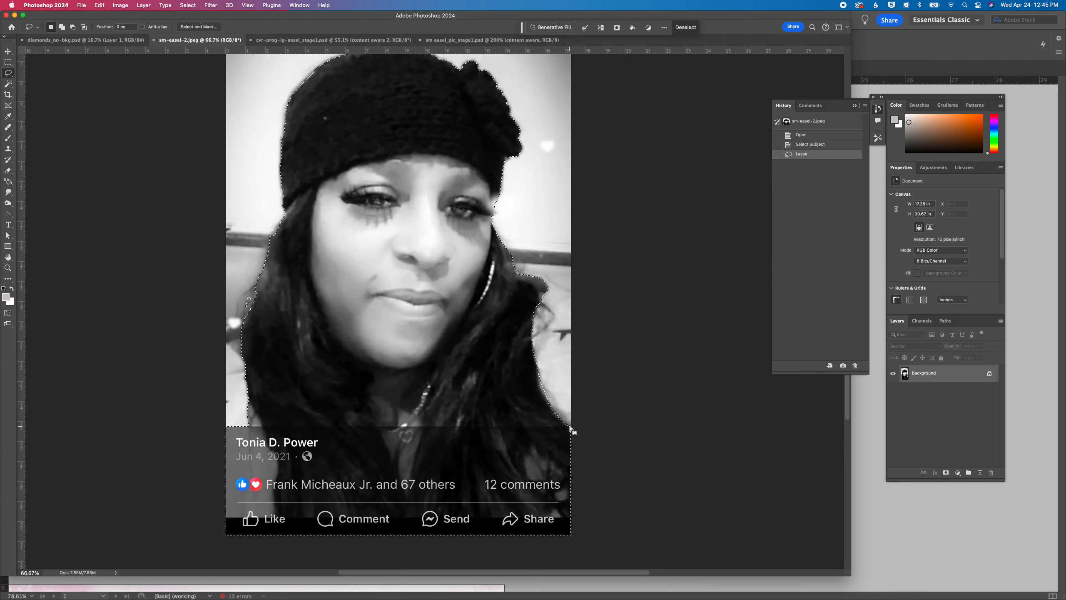
{"action": "mouse_move", "coordinate": [246, 310]}
{"action": "left_mouse_down"}
{"action": "mouse_move", "coordinate": [254, 296]}
{"action": "mouse_move", "coordinate": [247, 311]}
{"action": "left_mouse_up"}
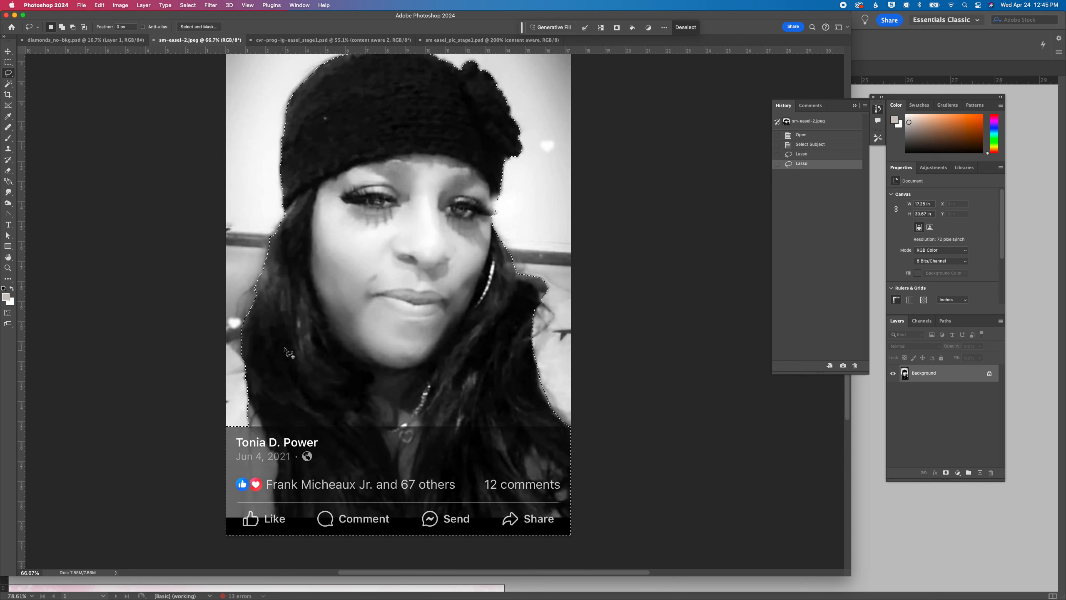
{"action": "left_click_drag", "start_coordinate": [246, 374], "coordinate": [240, 375]}
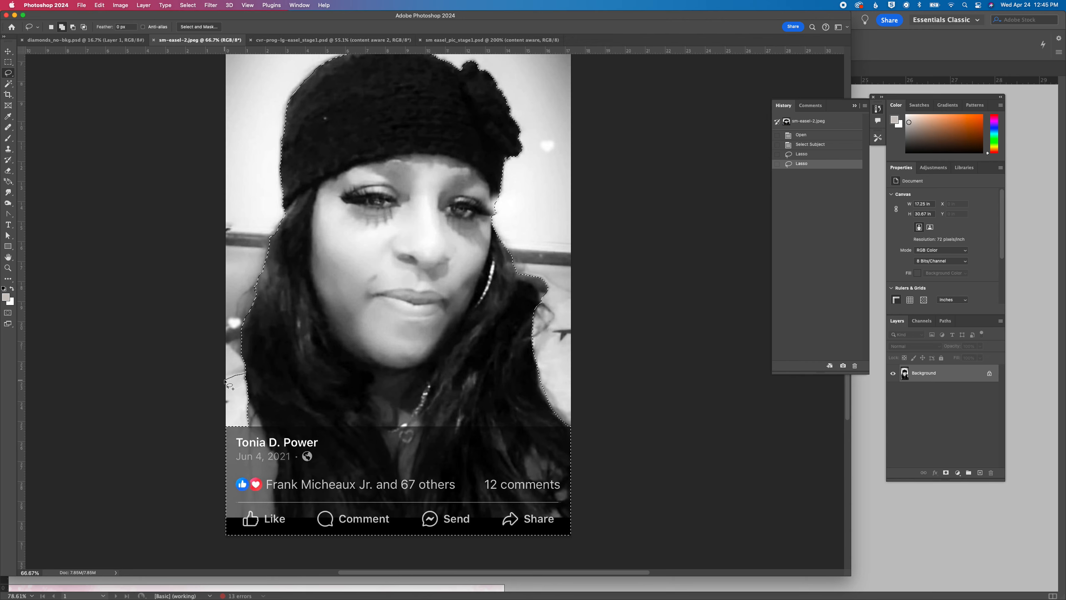
{"action": "mouse_move", "coordinate": [222, 431]}
{"action": "left_mouse_down"}
{"action": "mouse_move", "coordinate": [268, 424]}
{"action": "mouse_move", "coordinate": [260, 381]}
{"action": "mouse_move", "coordinate": [246, 373]}
{"action": "left_mouse_up"}
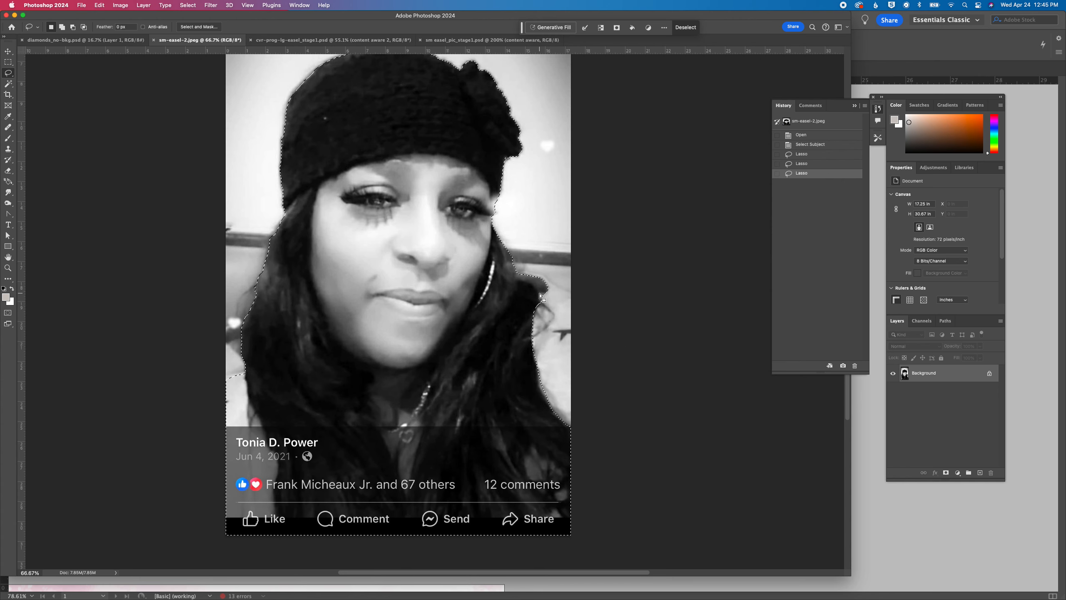
Try a cutout from the selection smoothed by 6 pixels with the Background layer deleted, and revert to the last Lasso history state
{"action": "scroll", "coordinate": [541, 303], "scroll_direction": "down", "scroll_amount": 2}
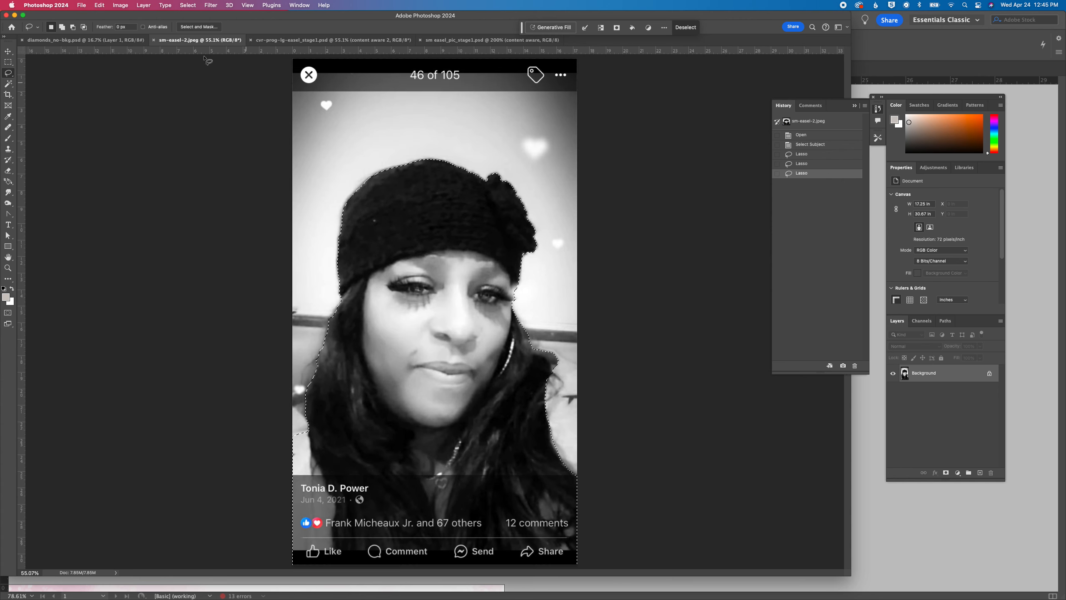
{"action": "left_click", "coordinate": [188, 5]}
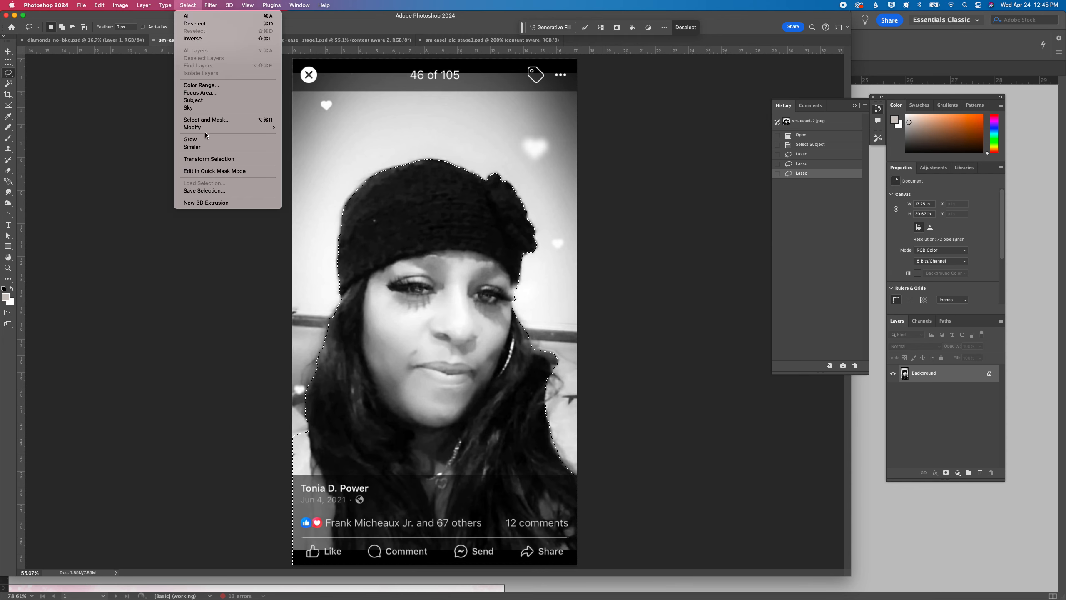
{"action": "mouse_move", "coordinate": [235, 127]}
{"action": "left_click", "coordinate": [307, 134]}
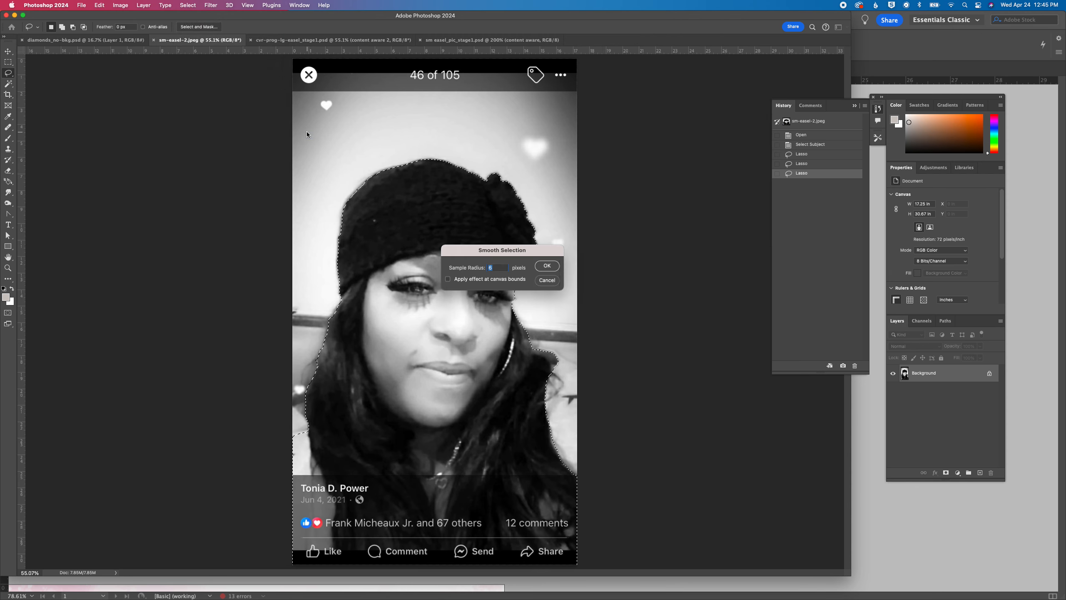
{"action": "key", "text": "Return"}
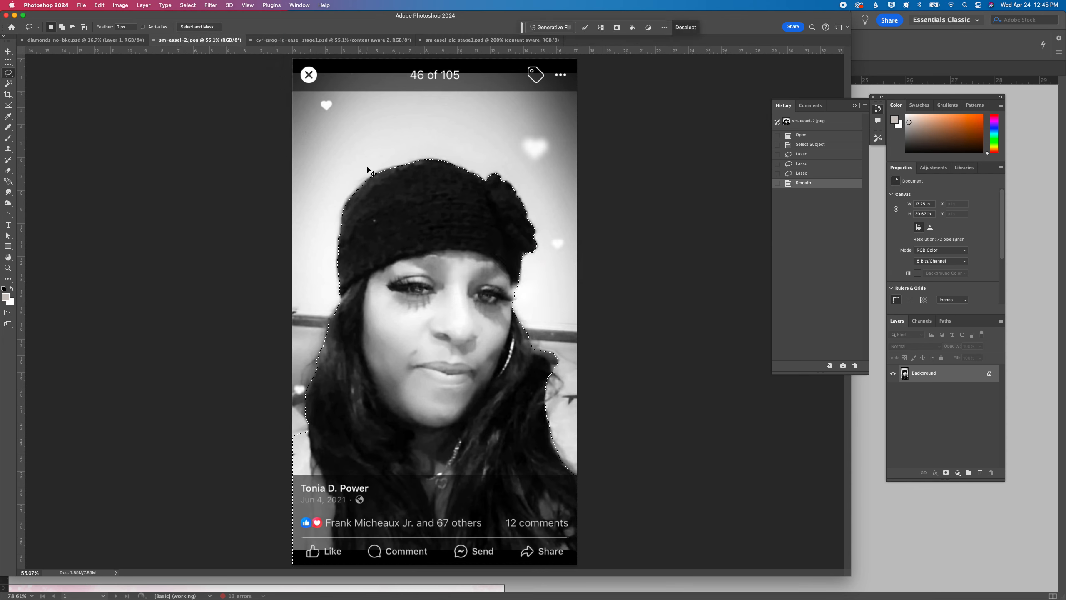
{"action": "key", "text": "super+c"}
{"action": "key", "text": "super+v"}
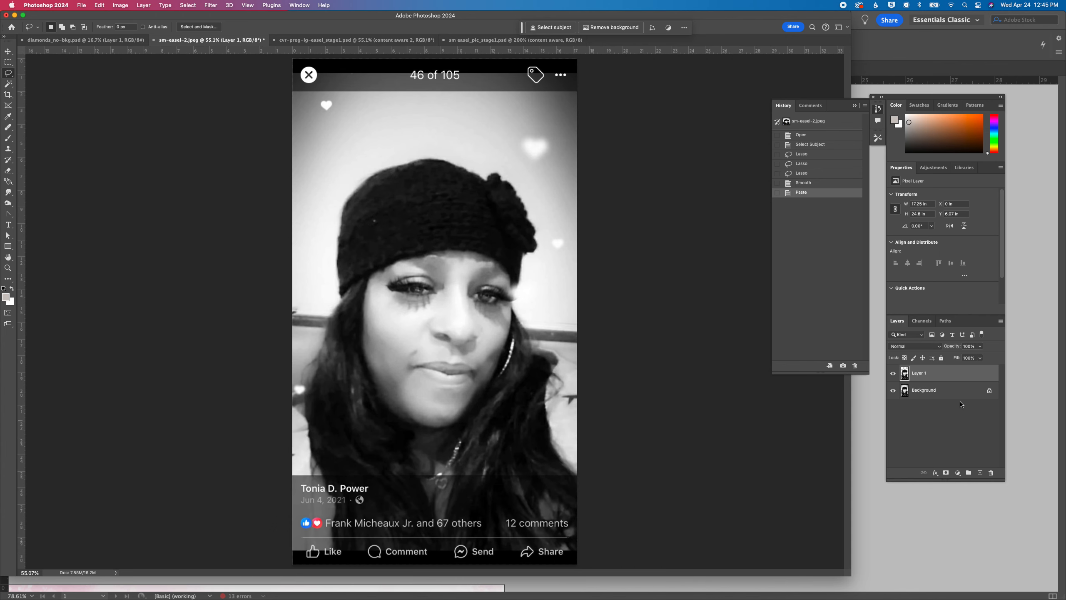
{"action": "left_click_drag", "start_coordinate": [952, 393], "coordinate": [992, 471]}
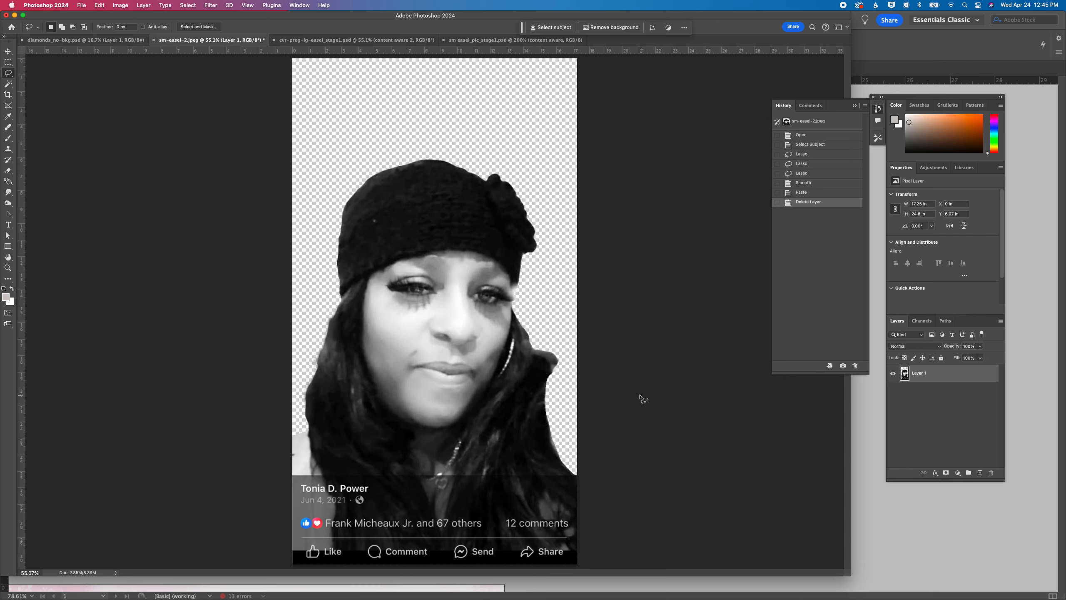
{"action": "left_click", "coordinate": [802, 174]}
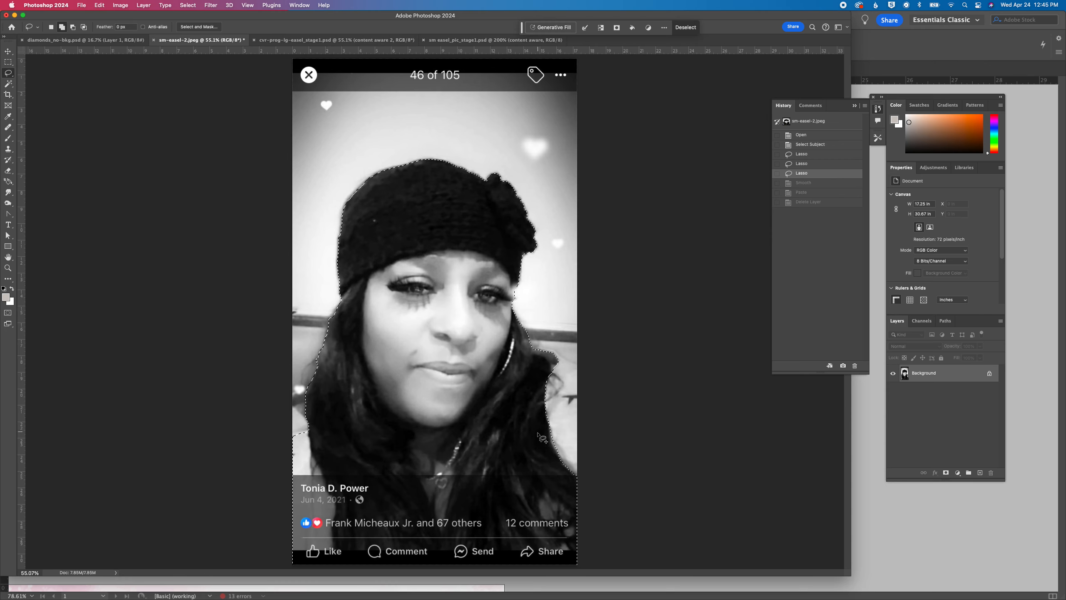
Add the shoulder area beside the hair on the photo's right to the selection with the Lasso, and smooth the selection
{"action": "left_click_drag", "start_coordinate": [552, 438], "coordinate": [556, 438]}
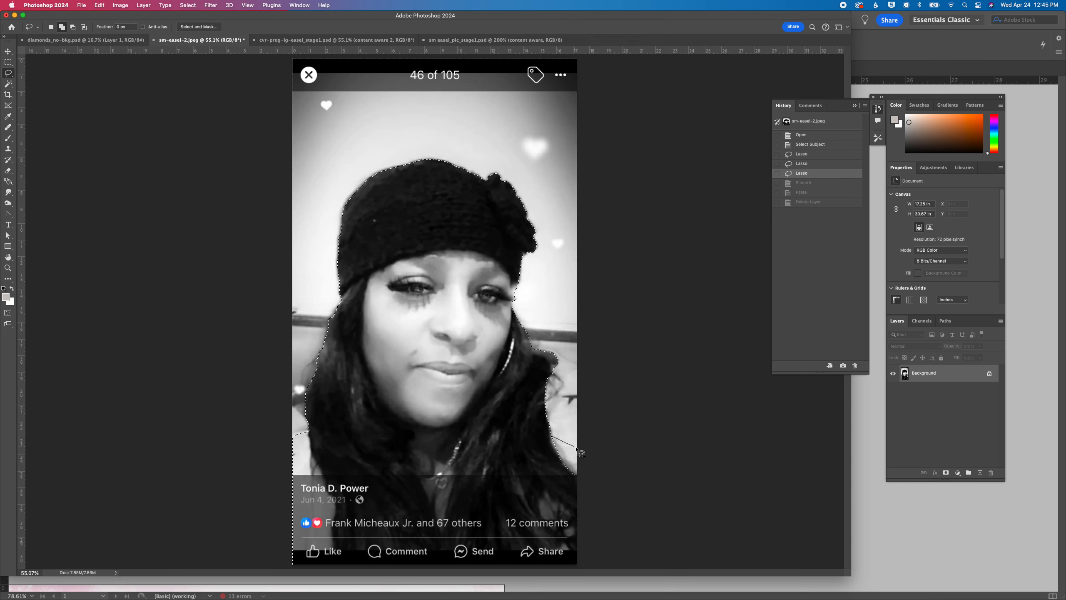
{"action": "mouse_move", "coordinate": [602, 480]}
{"action": "left_mouse_down"}
{"action": "mouse_move", "coordinate": [577, 486]}
{"action": "mouse_move", "coordinate": [551, 439]}
{"action": "left_mouse_up"}
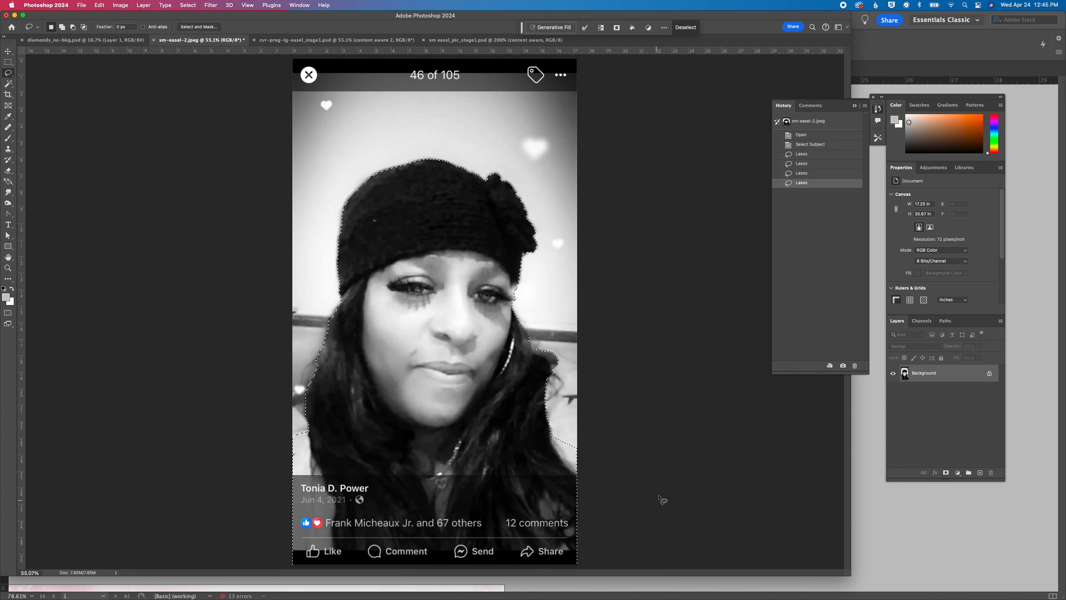
{"action": "left_click", "coordinate": [188, 5]}
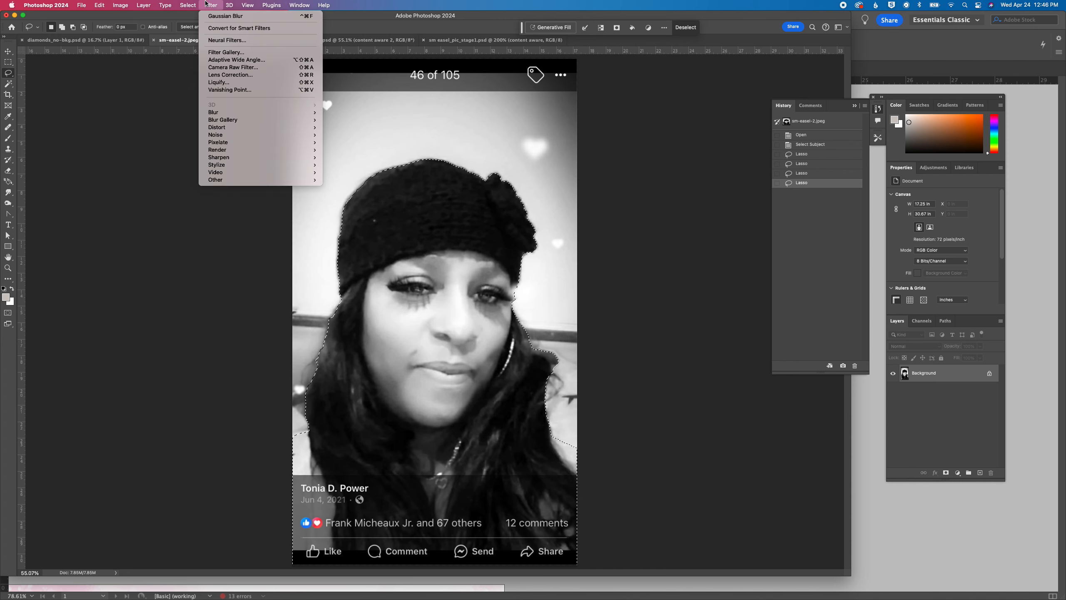
{"action": "mouse_move", "coordinate": [253, 128]}
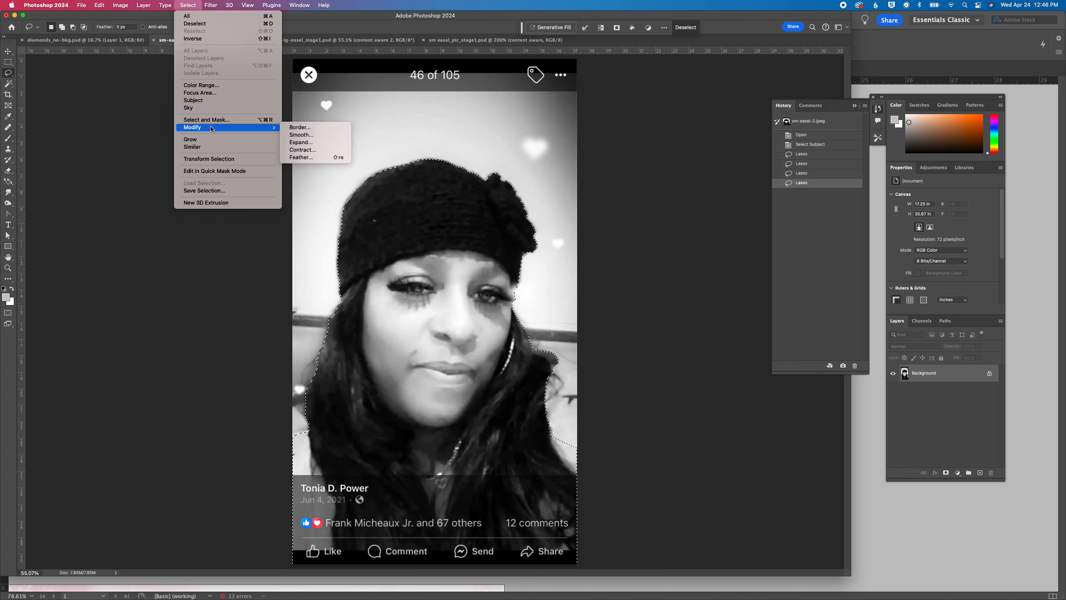
{"action": "left_click", "coordinate": [303, 135]}
{"action": "key", "text": "Return"}
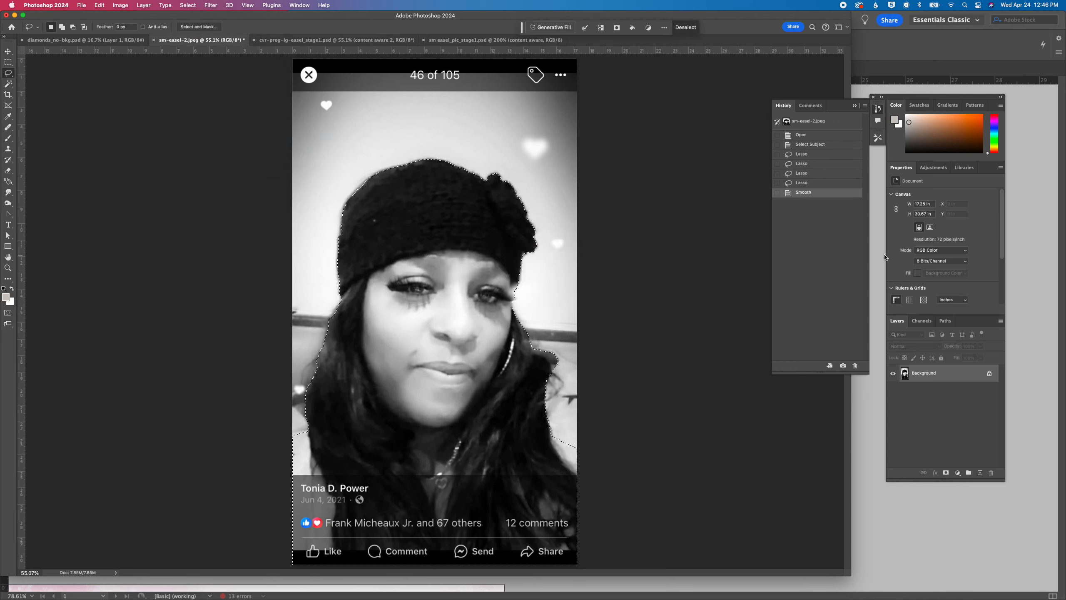
Paste the selected subject onto its own layer and delete the Background layer
{"action": "key", "text": "super+v"}
{"action": "left_click_drag", "start_coordinate": [975, 398], "coordinate": [990, 473]}
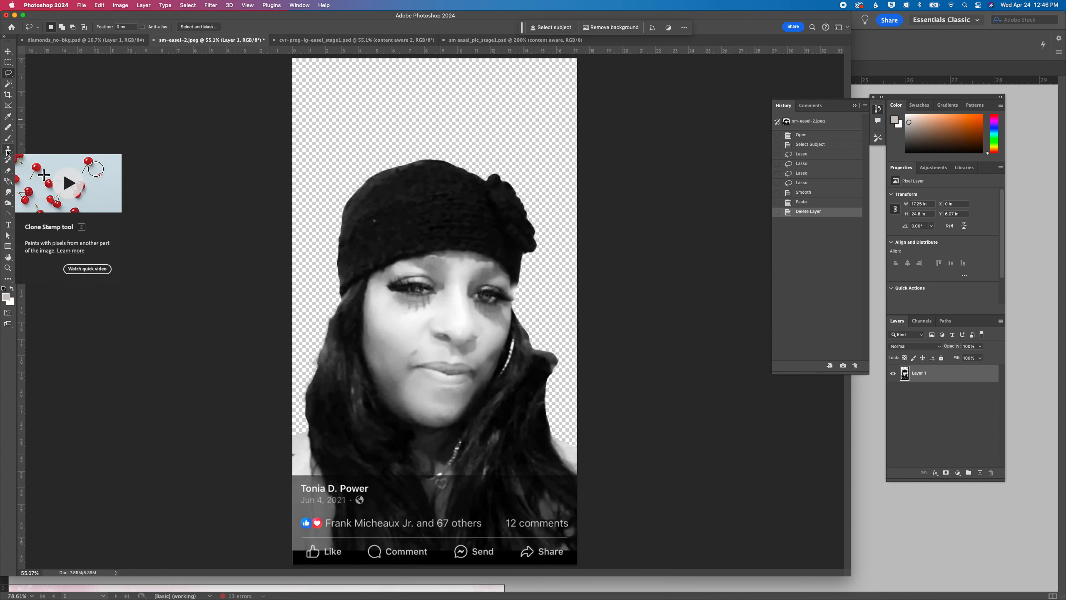
Try a cutout from the smoothed selection feathered by 10 pixels with the Background layer deleted, and revert to the Smooth history state
{"action": "left_click", "coordinate": [814, 193]}
{"action": "left_click", "coordinate": [188, 5]}
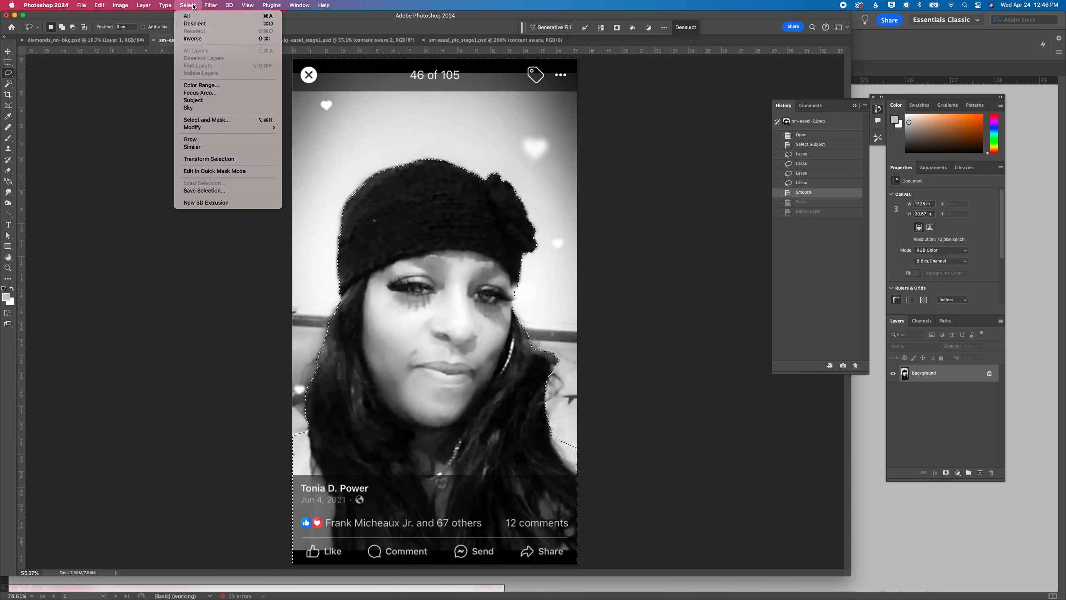
{"action": "mouse_move", "coordinate": [235, 128]}
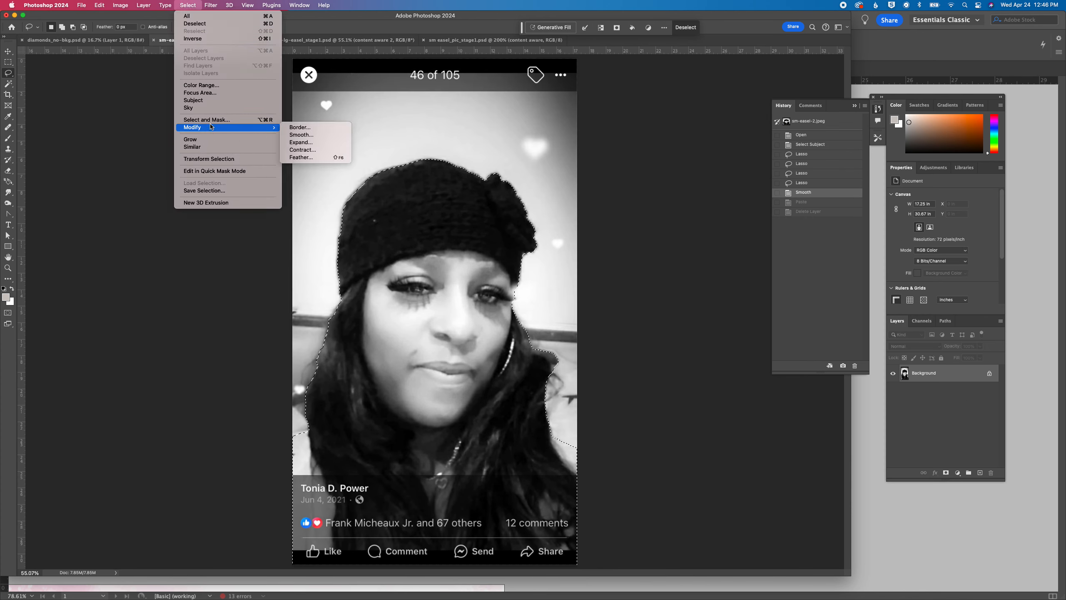
{"action": "left_click", "coordinate": [320, 158]}
{"action": "type", "text": "10"}
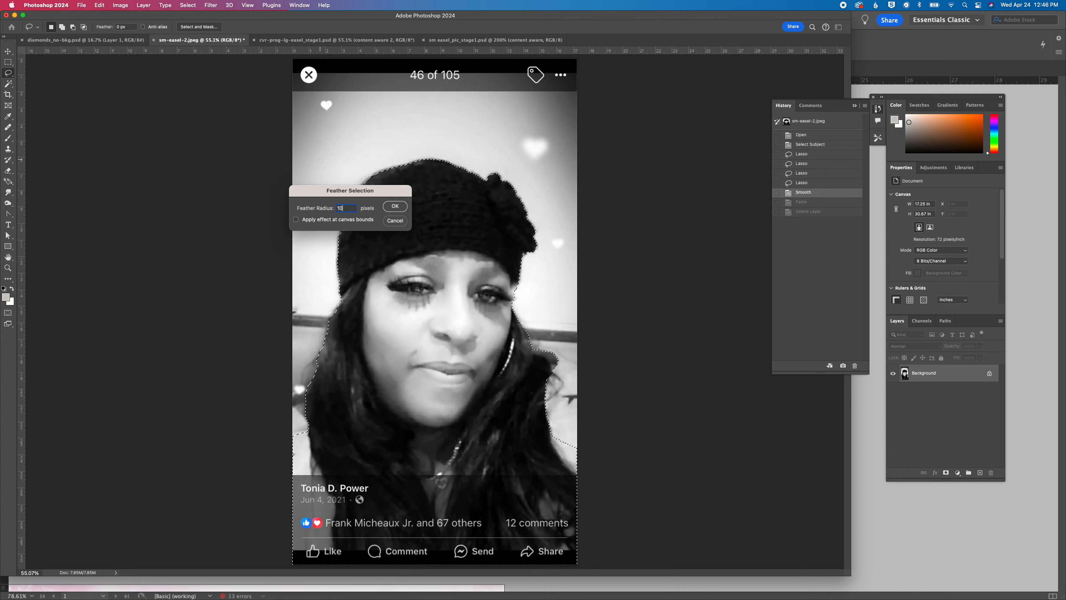
{"action": "key", "text": "Return"}
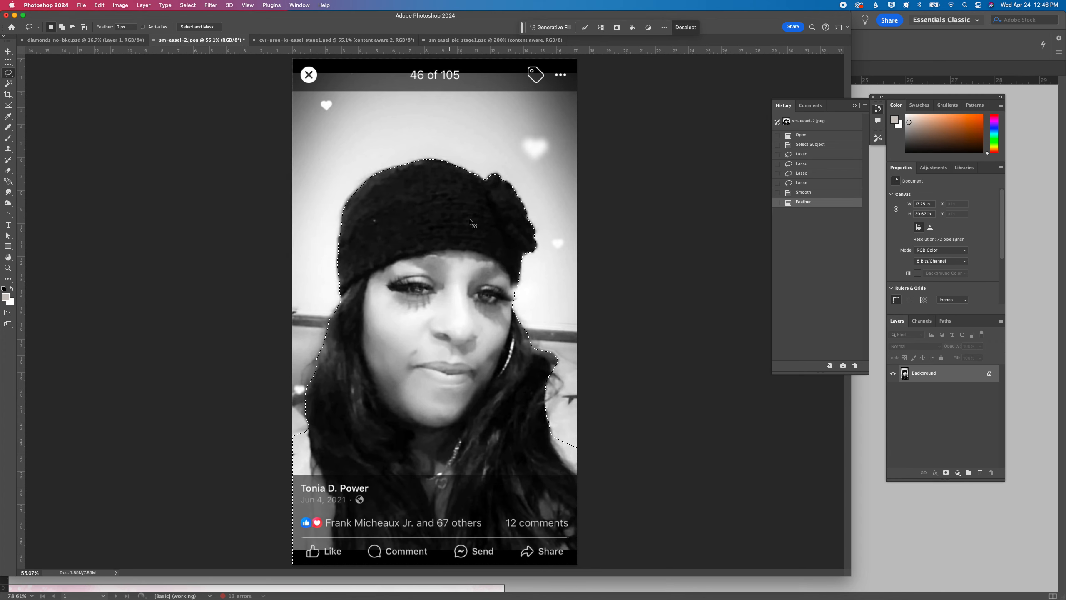
{"action": "key", "text": "super+c"}
{"action": "key", "text": "super+v"}
{"action": "left_click_drag", "start_coordinate": [962, 391], "coordinate": [990, 468]}
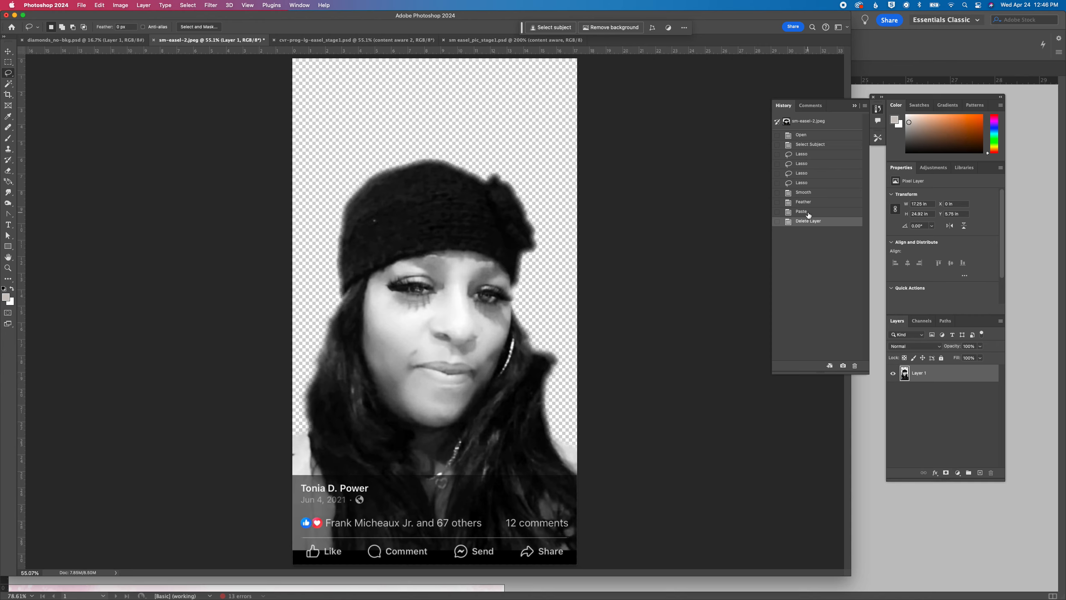
{"action": "left_click", "coordinate": [805, 194]}
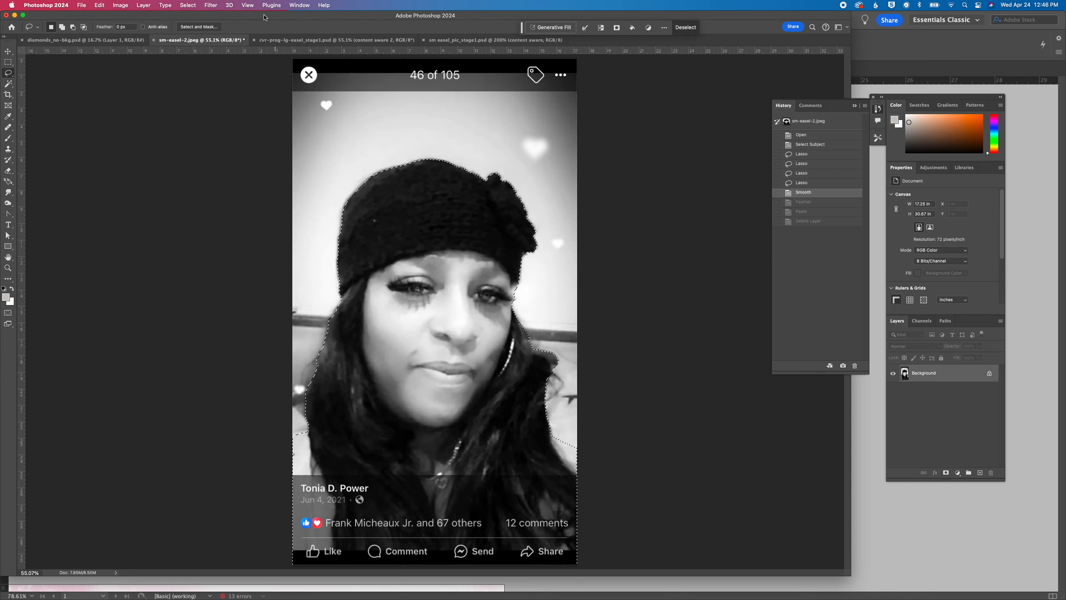
Feather the smoothed subject selection by 6 pixels
{"action": "left_click", "coordinate": [188, 5]}
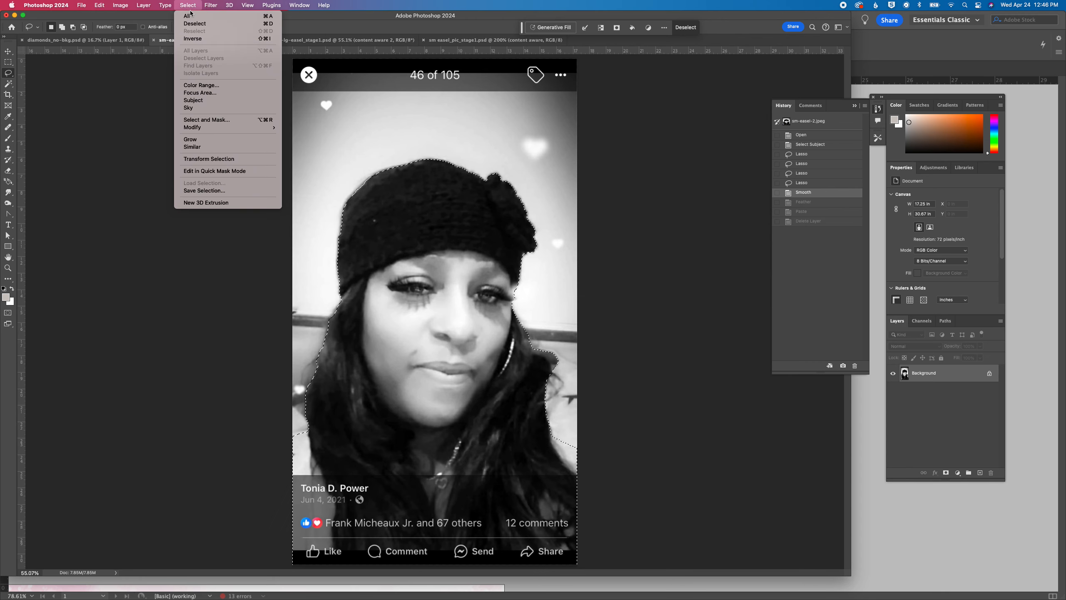
{"action": "mouse_move", "coordinate": [214, 132]}
{"action": "left_click", "coordinate": [305, 158]}
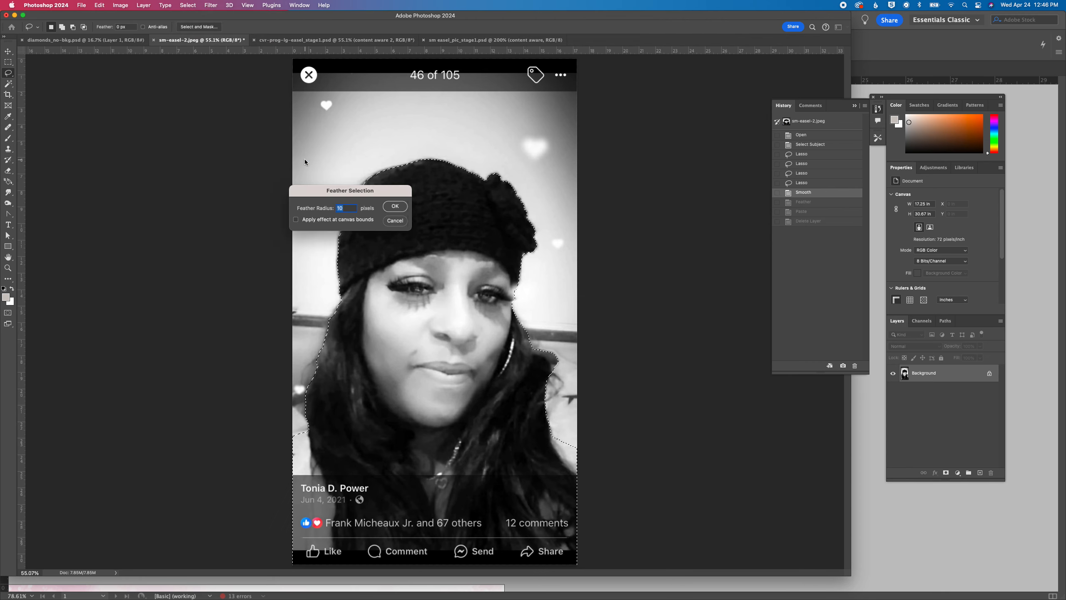
{"action": "type", "text": "6"}
{"action": "key", "text": "Return"}
Copy the feathered subject onto its own layer and delete the Background layer
{"action": "key", "text": "super+c"}
{"action": "key", "text": "super+v"}
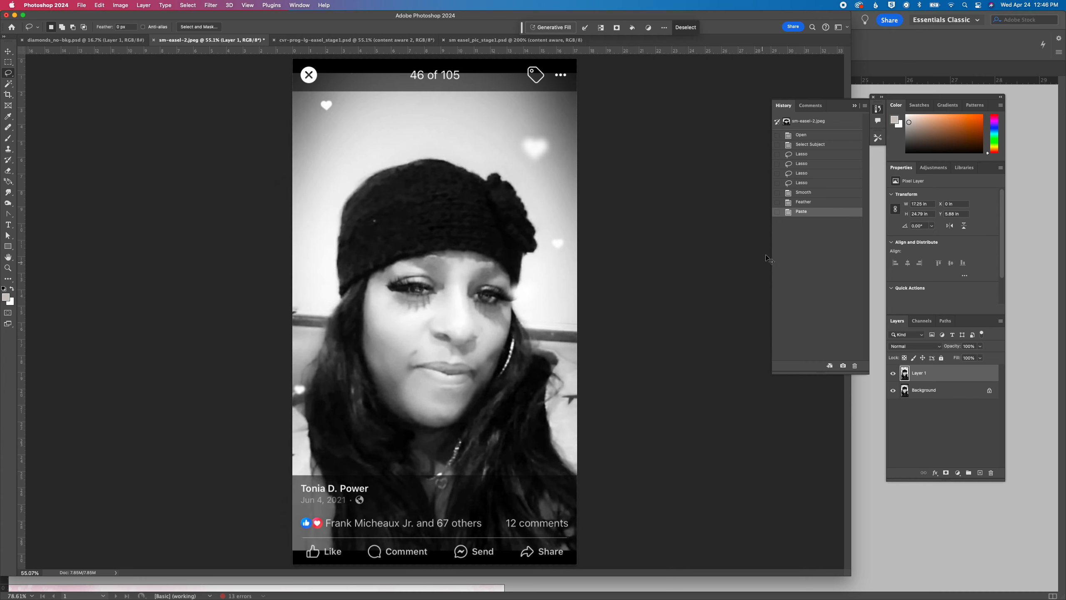
{"action": "left_click_drag", "start_coordinate": [939, 395], "coordinate": [991, 470]}
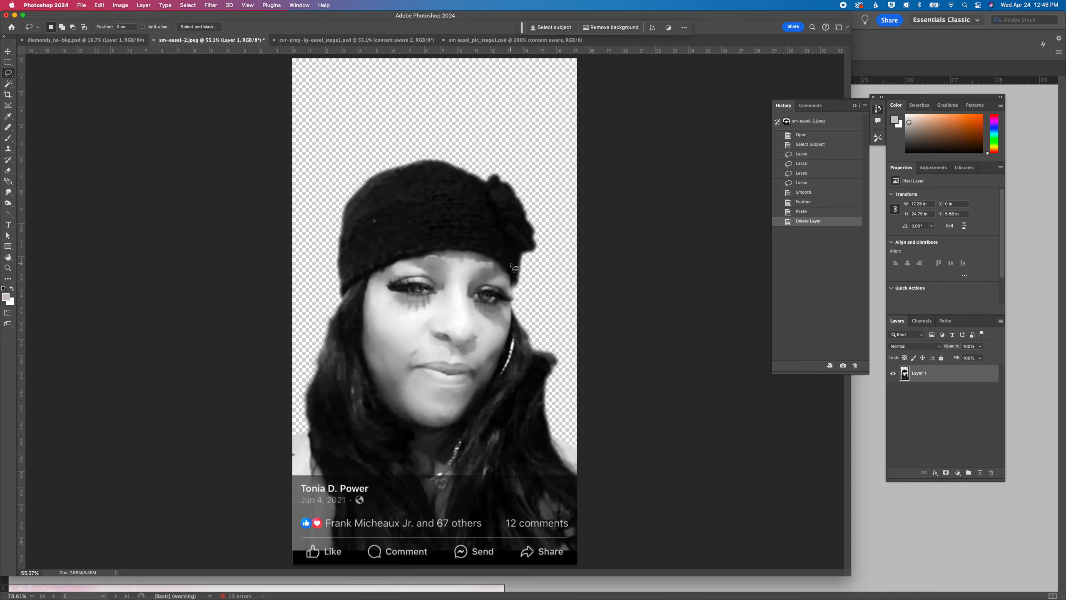
Crop the empty transparent area above the hat, keeping the full width and lower edge of the photo
{"action": "left_click", "coordinate": [8, 94]}
{"action": "left_click_drag", "start_coordinate": [436, 59], "coordinate": [439, 105]}
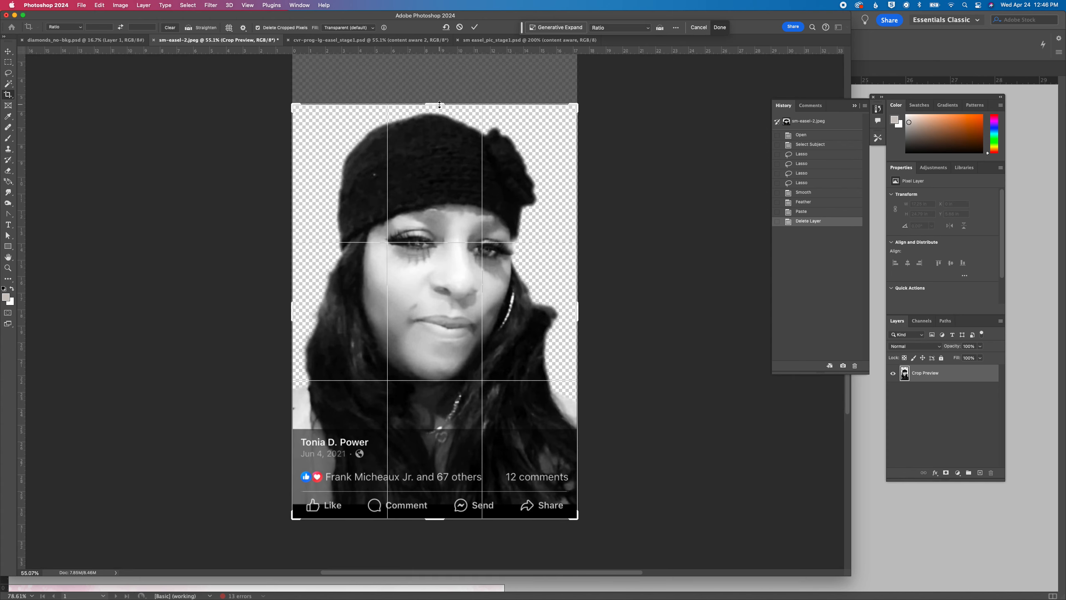
{"action": "key", "text": "Return"}
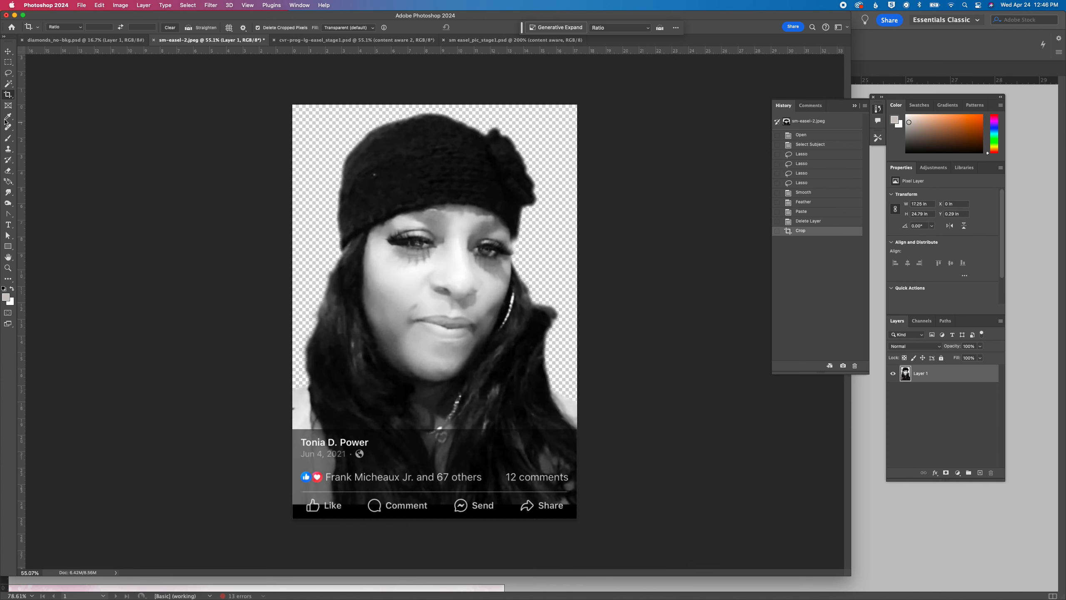
Retouch the light specks on the black knit hat with the Clone Stamp
{"action": "left_click", "coordinate": [13, 171]}
{"action": "left_click", "coordinate": [8, 149]}
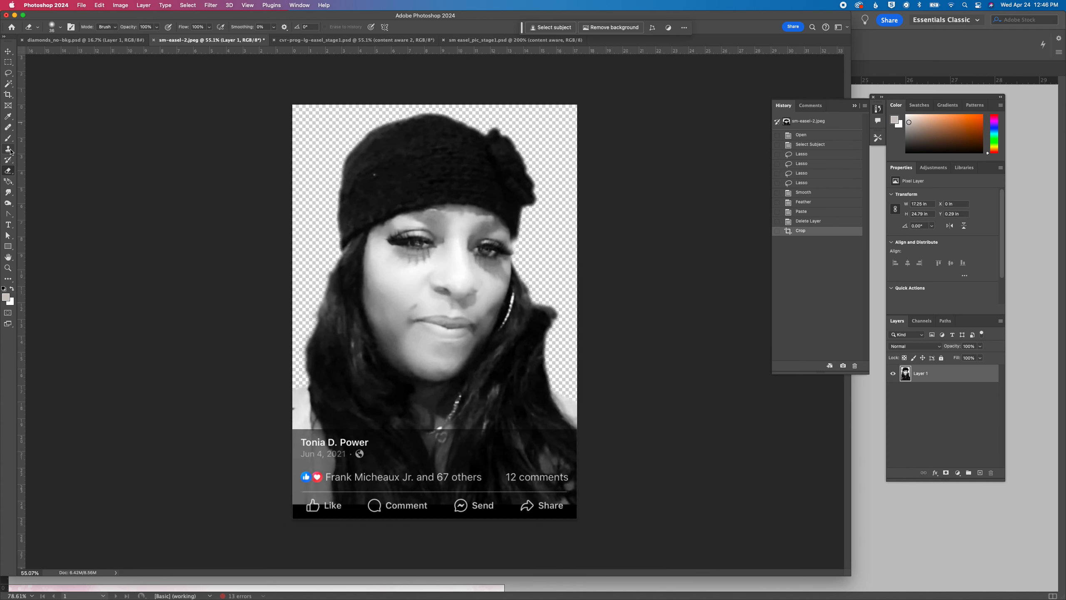
{"action": "left_click", "coordinate": [375, 174]}
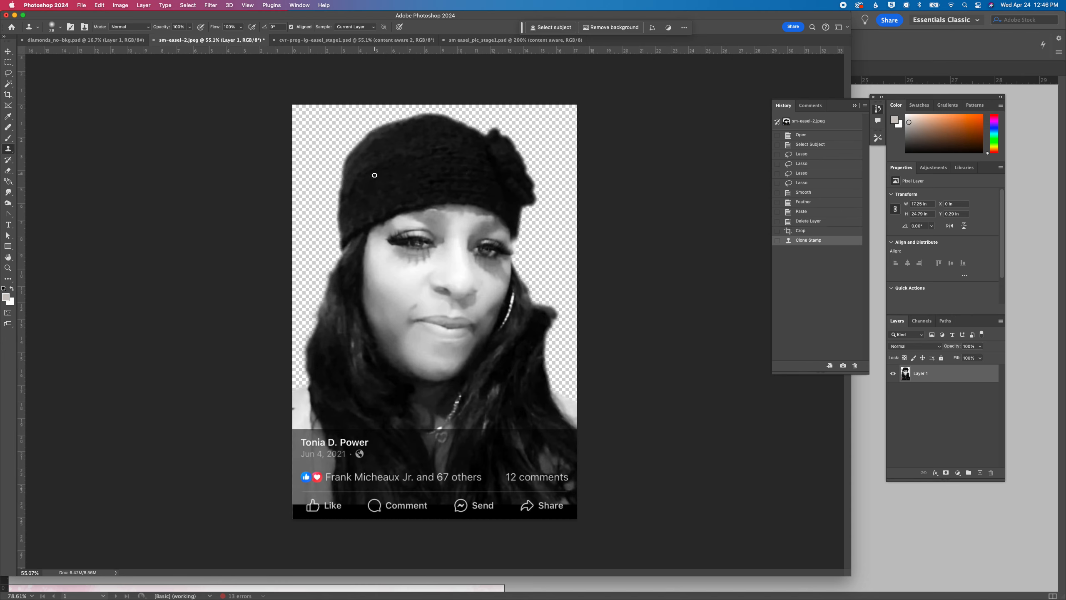
{"action": "left_click", "coordinate": [375, 174]}
{"action": "left_click", "coordinate": [430, 150]}
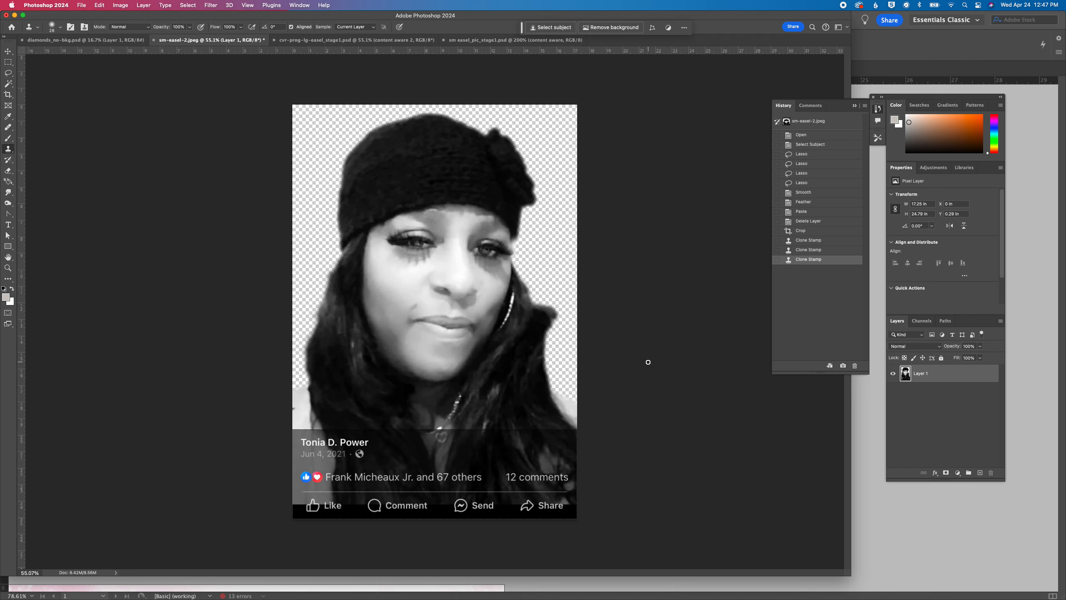
Select the full-width social-media caption strip with the Rectangular Marquee and enter "content aw" as the start of a Generative Fill prompt
{"action": "left_click", "coordinate": [8, 61]}
{"action": "left_click_drag", "start_coordinate": [292, 428], "coordinate": [579, 520]}
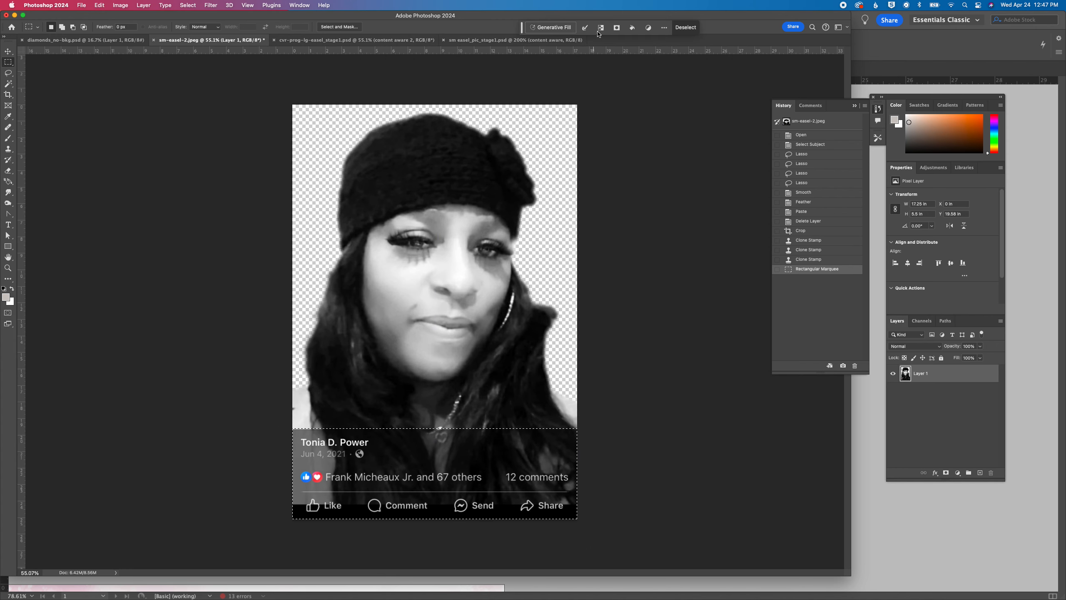
{"action": "left_click", "coordinate": [551, 28]}
{"action": "type", "text": "content"}
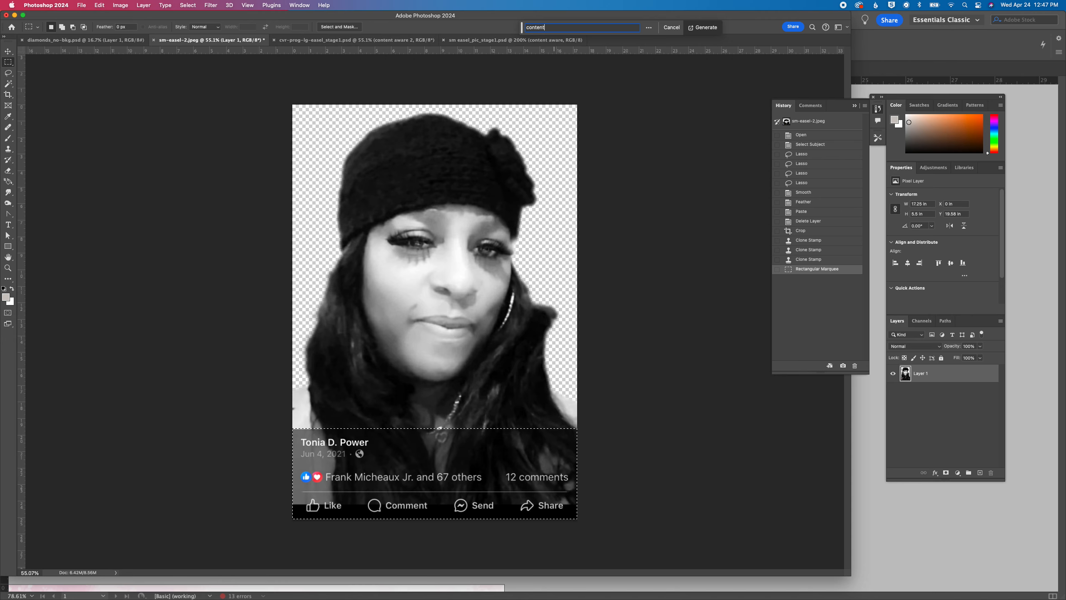
{"action": "type", "text": " ar"}
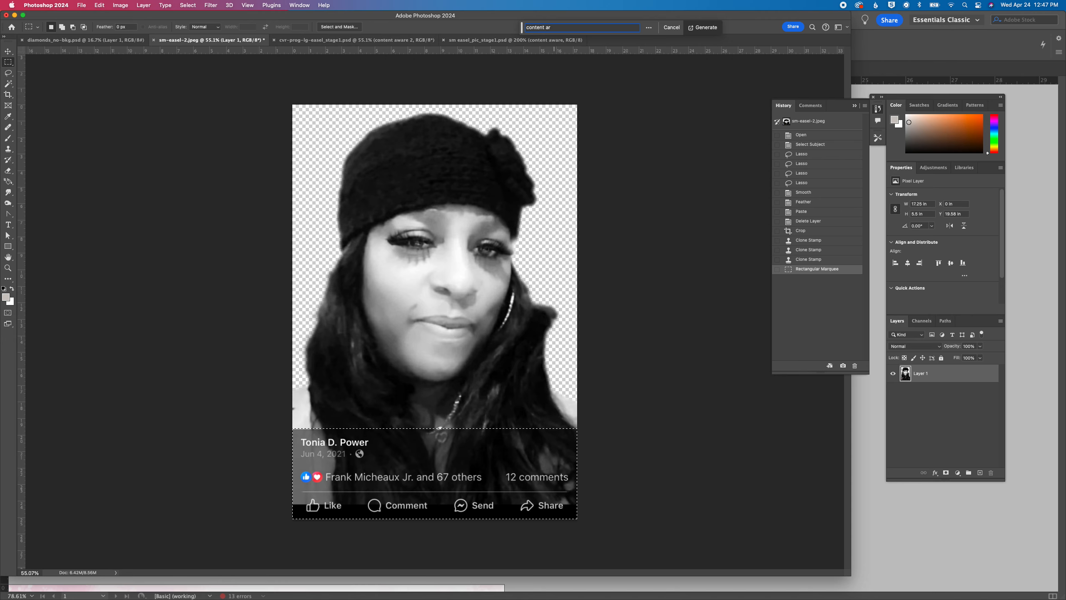
{"action": "key", "text": "BackSpace"}
{"action": "type", "text": "w"}
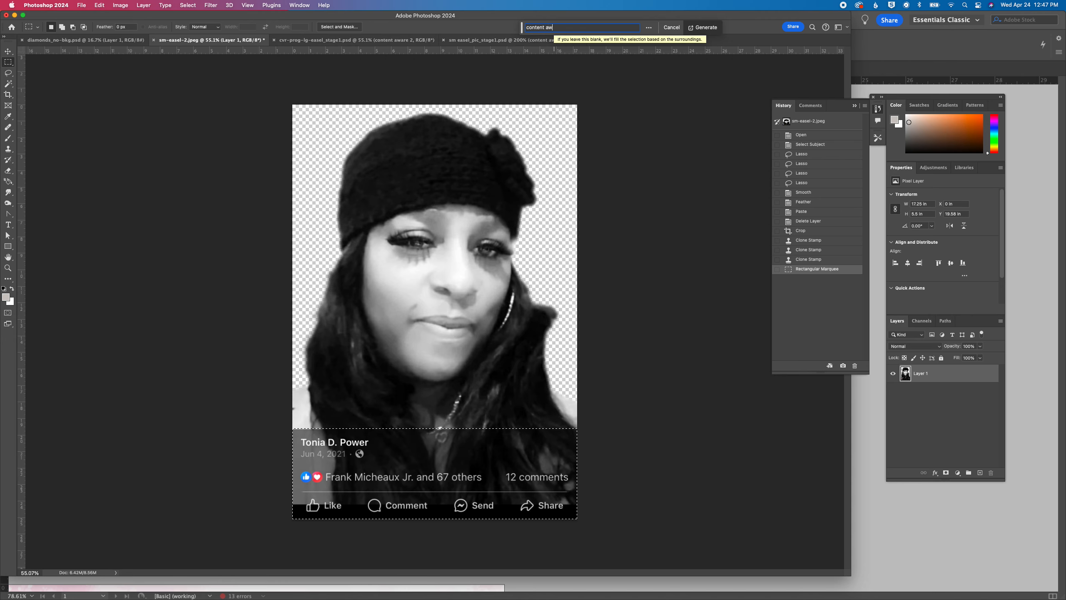
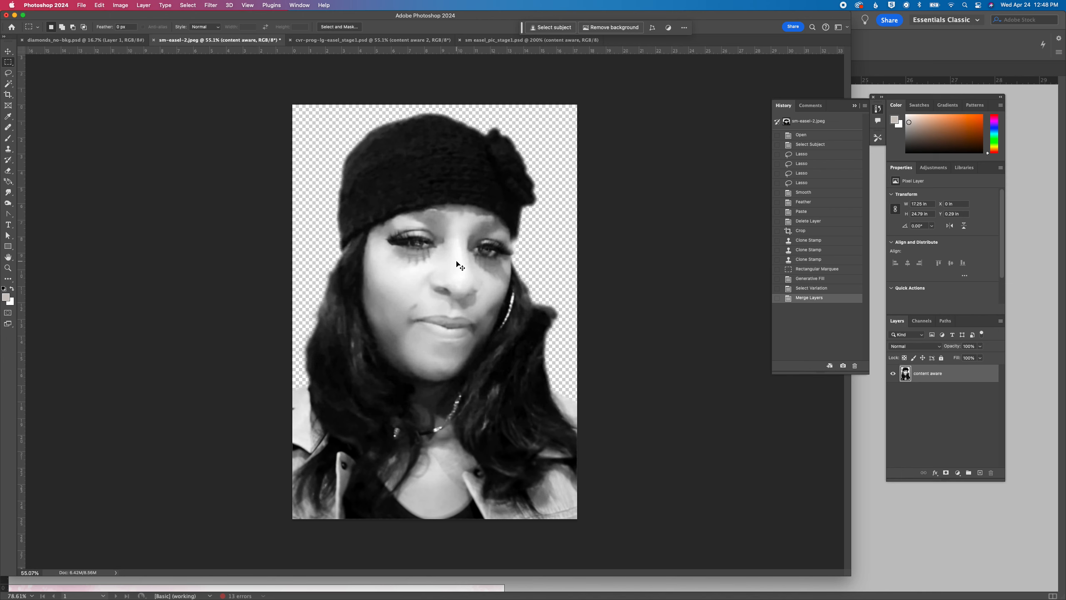
Save the retouched hat photo in Photoshop format as sm-easel-2_stage1.psd in the client's folder
{"action": "key", "text": "super+shift+s"}
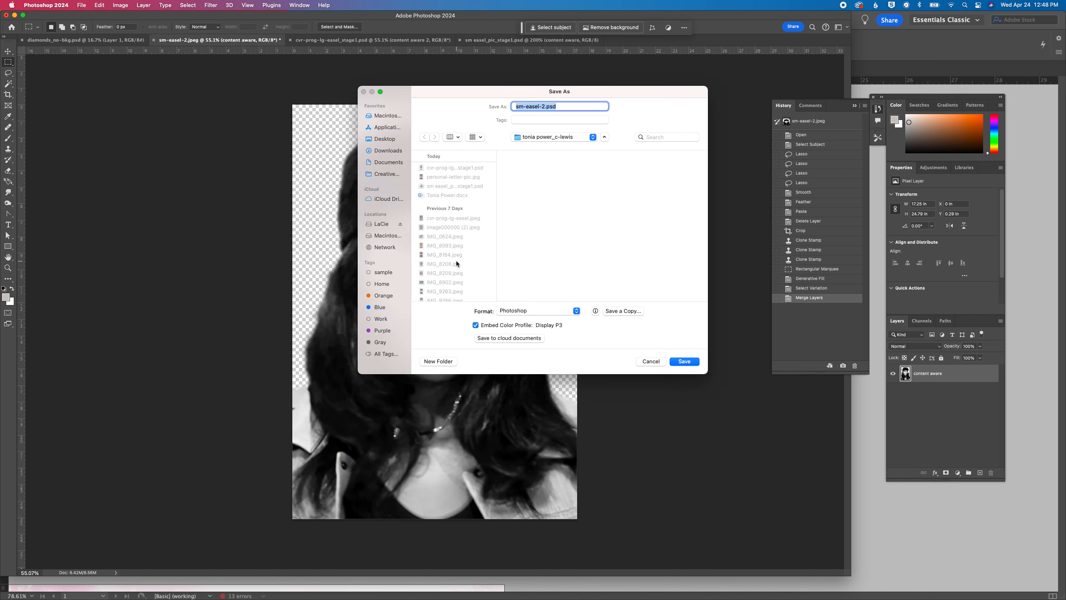
{"action": "key", "text": "Right"}
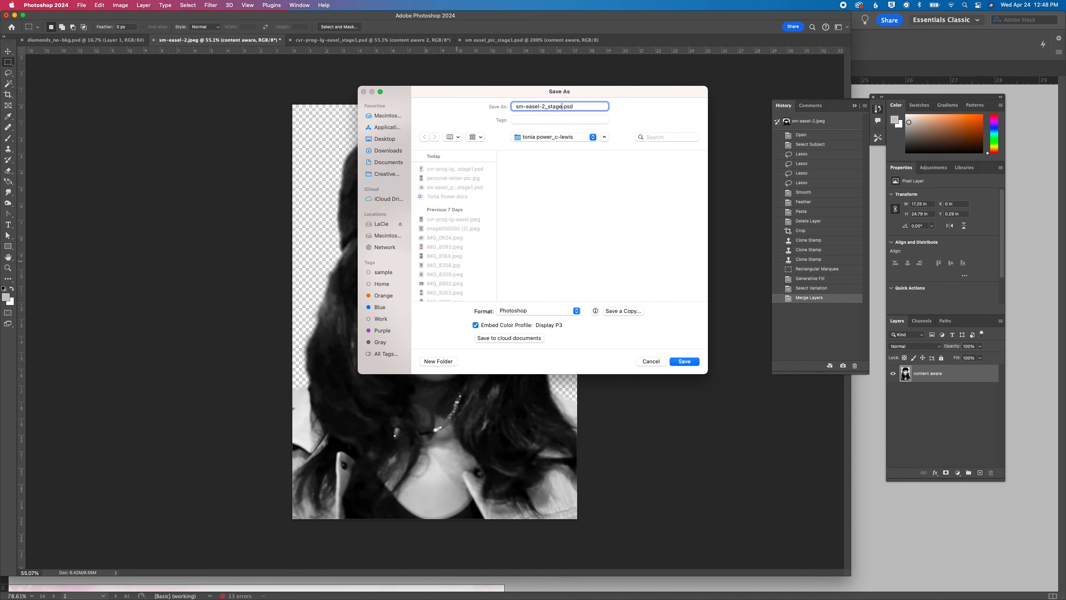
{"action": "key", "text": "Return"}
{"action": "key", "text": "Return"}
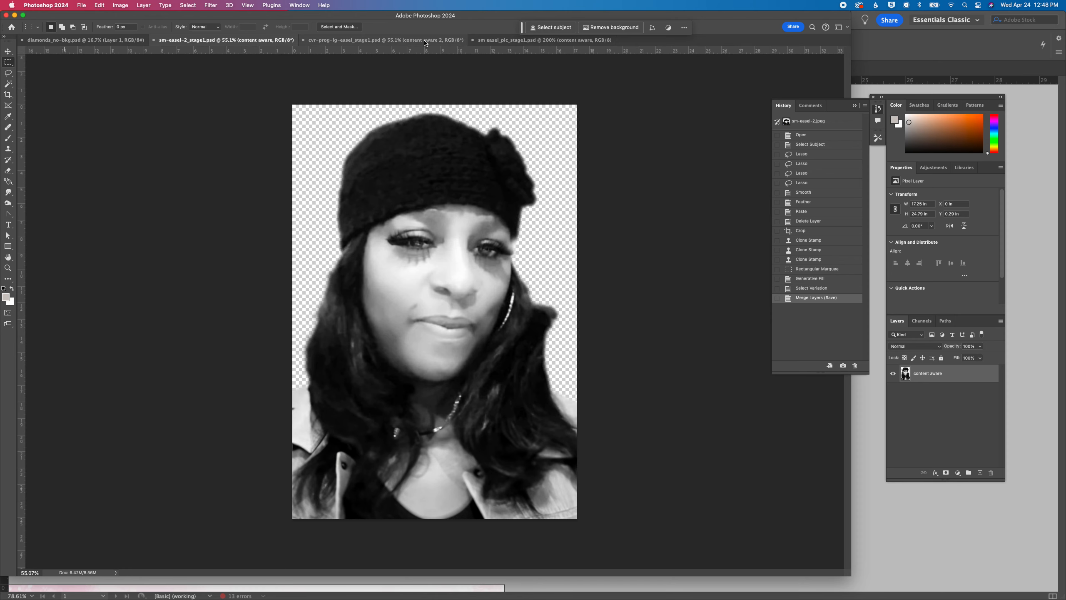
Switch to InDesign and, in the bifold document, delete the photo collage and pink background from page 1's back cover
{"action": "mouse_move", "coordinate": [479, 598]}
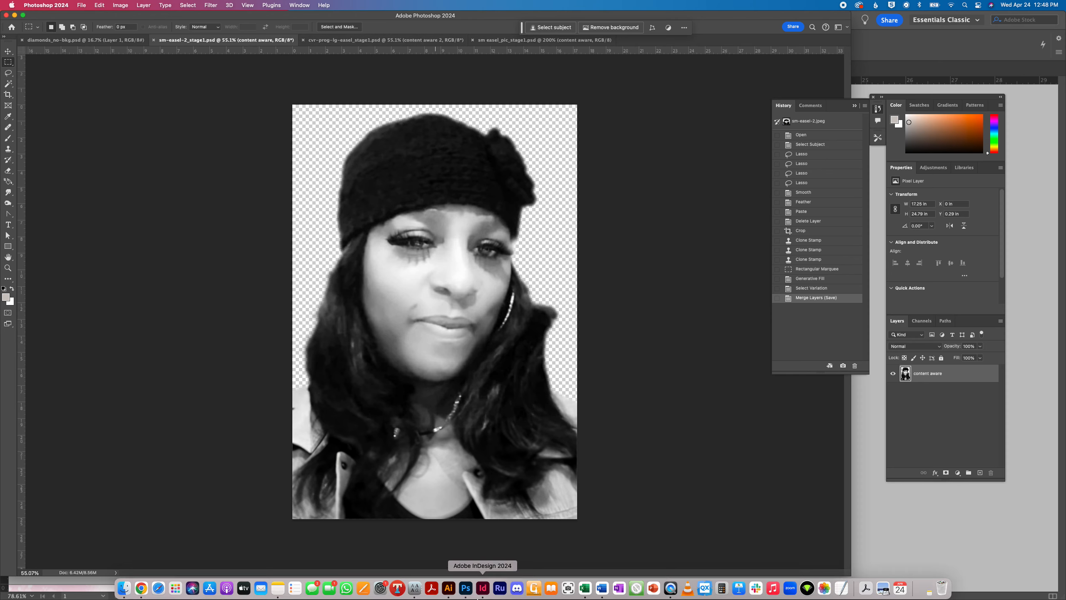
{"action": "left_click", "coordinate": [483, 588]}
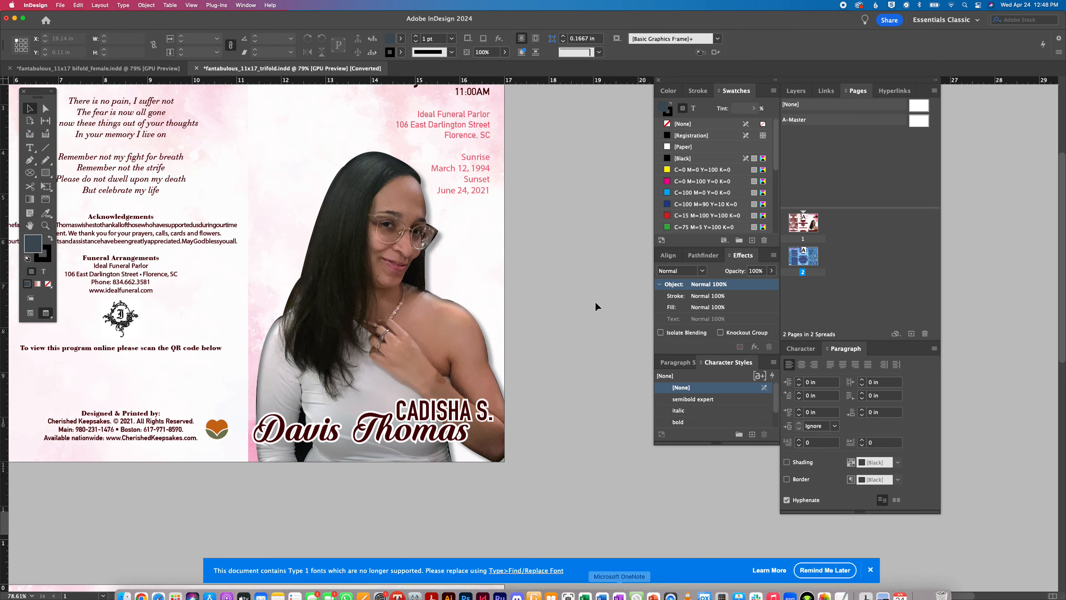
{"action": "left_click", "coordinate": [124, 69]}
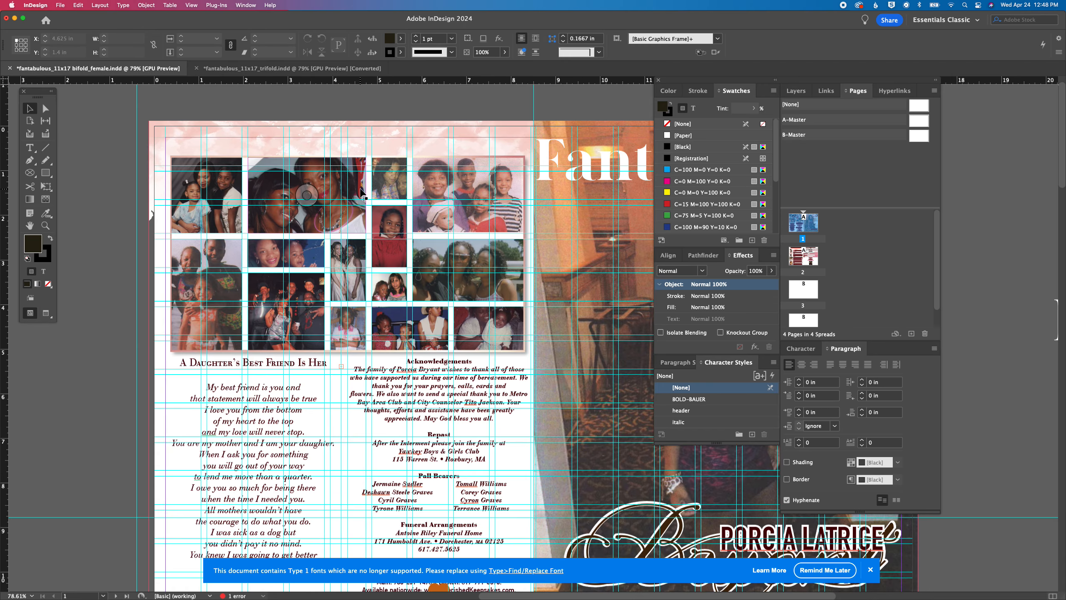
{"action": "left_click_drag", "start_coordinate": [130, 190], "coordinate": [489, 338]}
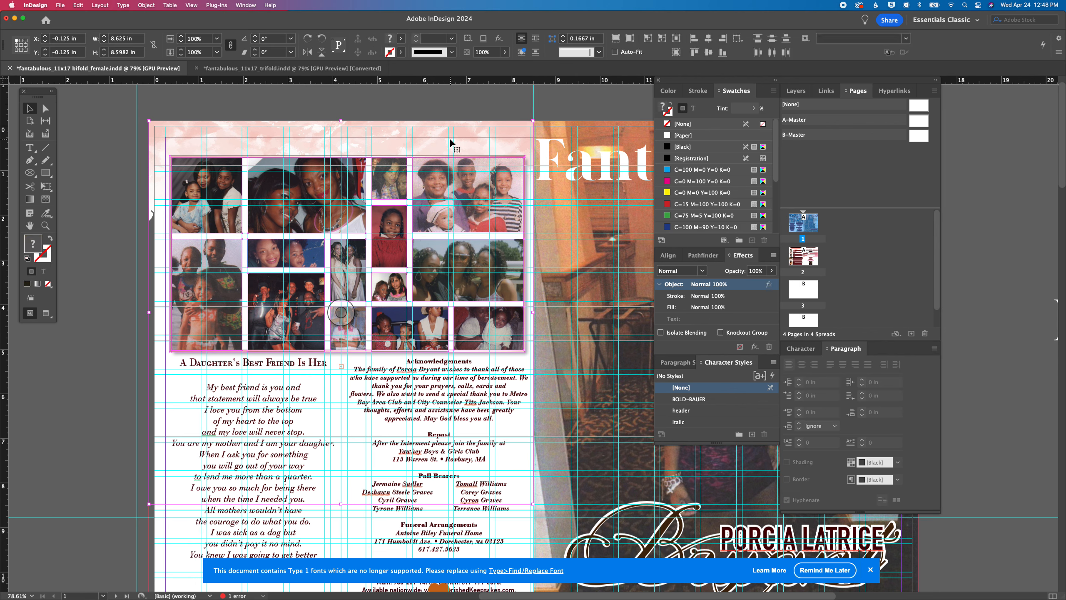
{"action": "key", "text": "BackSpace"}
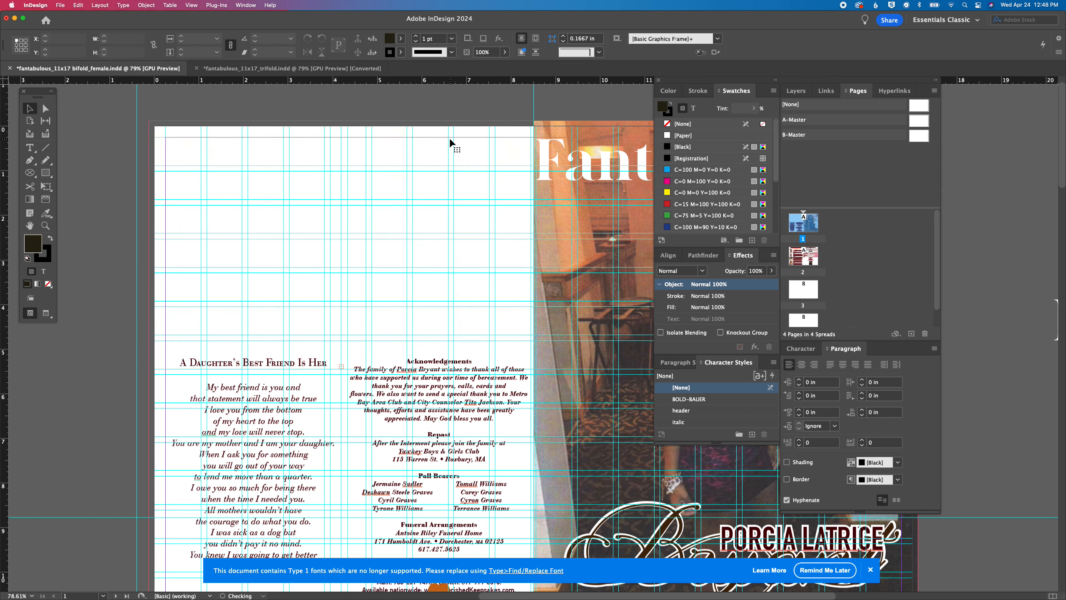
Delete the full-bleed portrait photo from the front cover of page 1
{"action": "scroll", "coordinate": [450, 138], "scroll_direction": "right", "scroll_amount": 10}
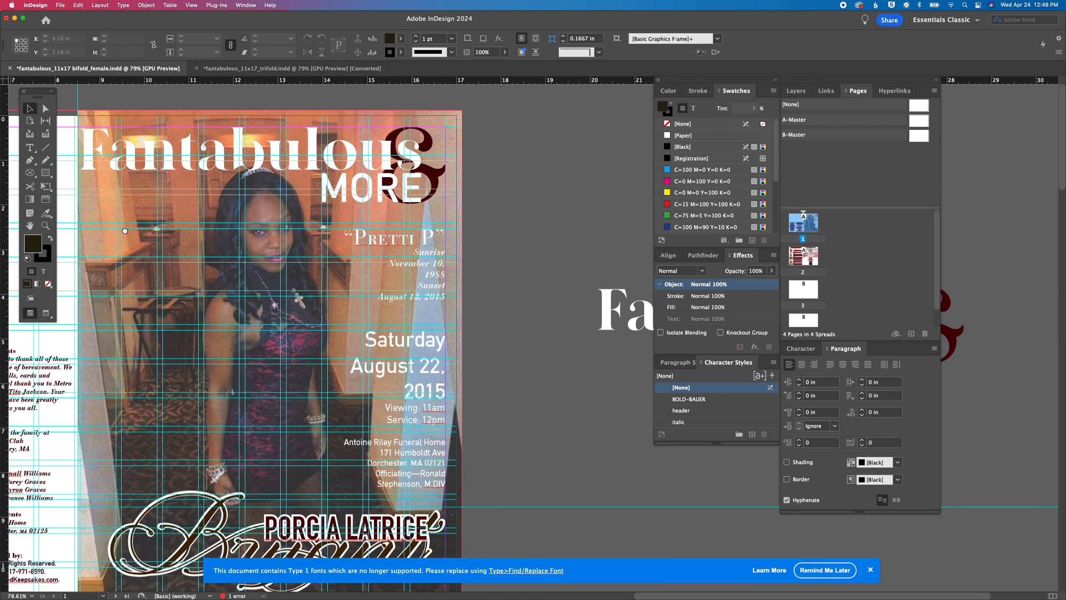
{"action": "left_click", "coordinate": [461, 250]}
{"action": "key", "text": "BackSpace"}
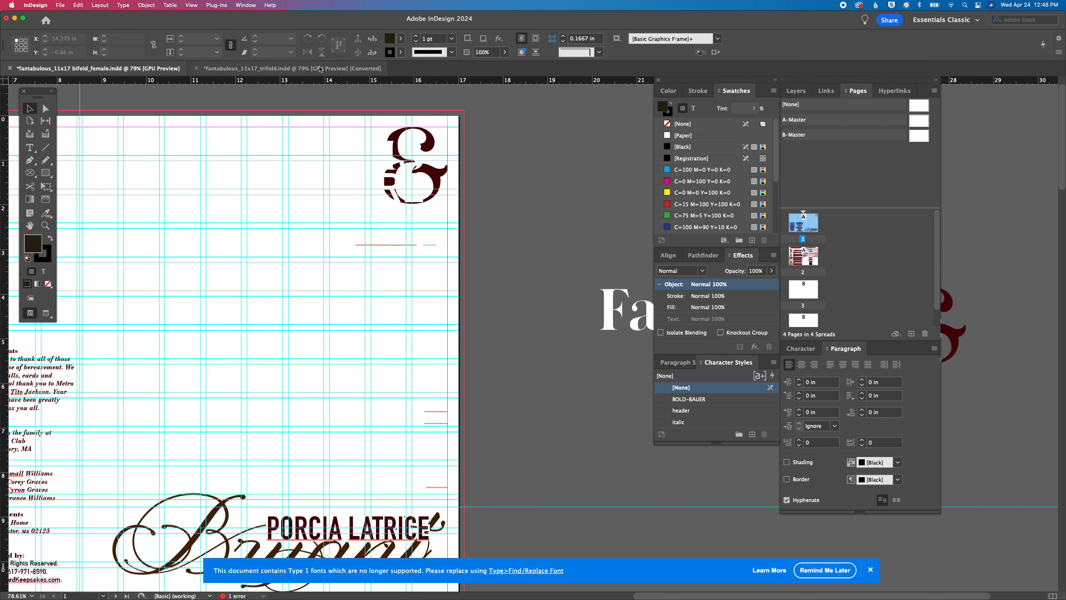
Show the guides in the trifold document and copy the grouped pink "Fantabulous & MORE" title from its front cover
{"action": "scroll", "coordinate": [432, 168], "scroll_direction": "up", "scroll_amount": 5}
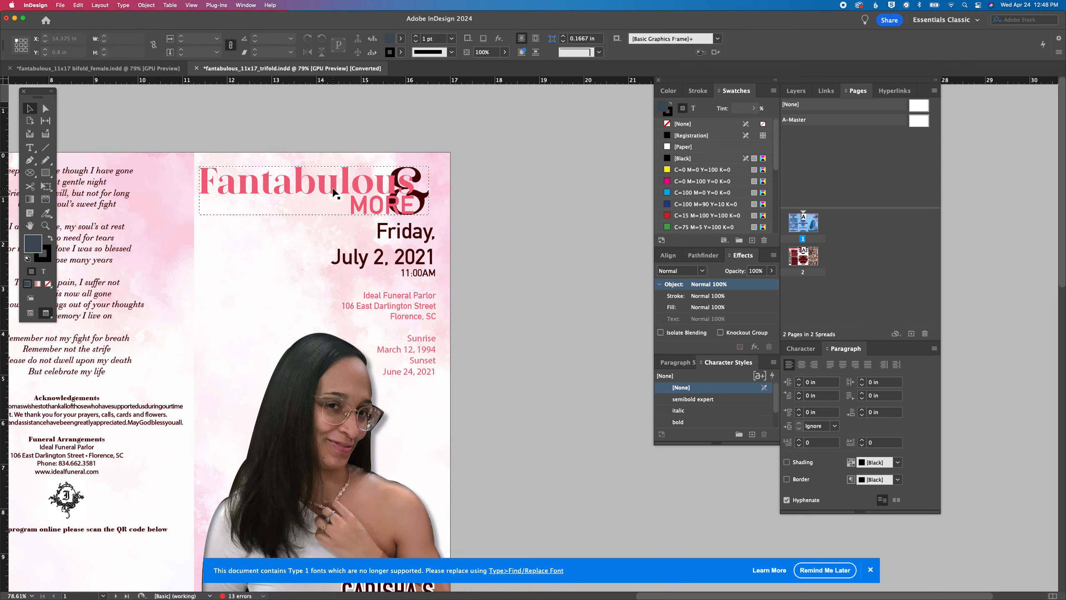
{"action": "key", "text": "w"}
{"action": "scroll", "coordinate": [563, 280], "scroll_direction": "down", "scroll_amount": 10}
{"action": "scroll", "coordinate": [563, 280], "scroll_direction": "right", "scroll_amount": 4}
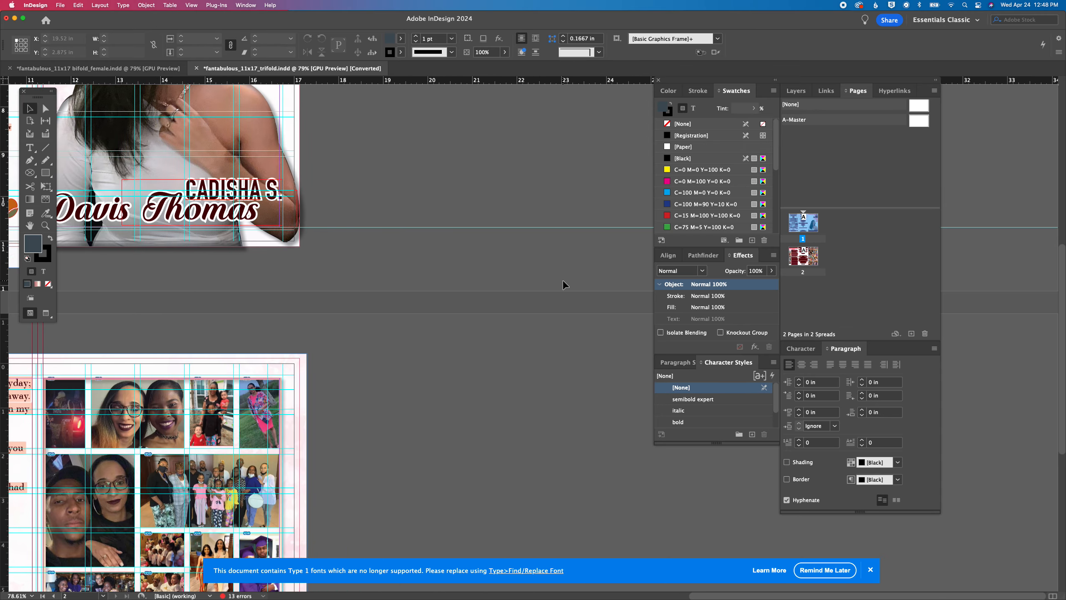
{"action": "left_click_drag", "start_coordinate": [199, 134], "coordinate": [575, 381]}
{"action": "left_click_drag", "start_coordinate": [85, 135], "coordinate": [402, 266]}
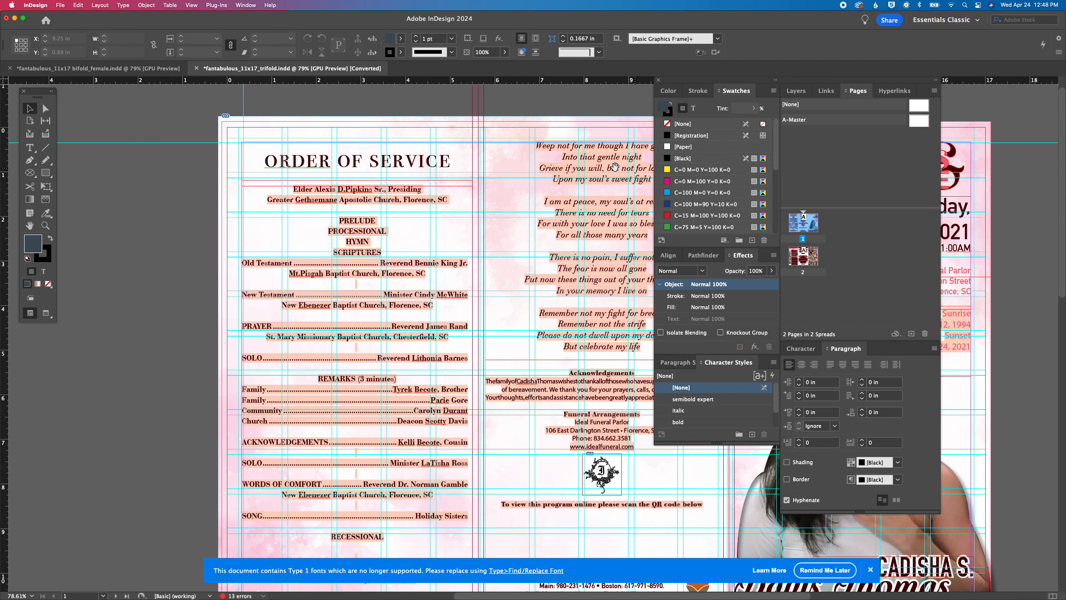
{"action": "scroll", "coordinate": [267, 161], "scroll_direction": "right", "scroll_amount": 5}
{"action": "left_click_drag", "start_coordinate": [267, 161], "coordinate": [265, 160]}
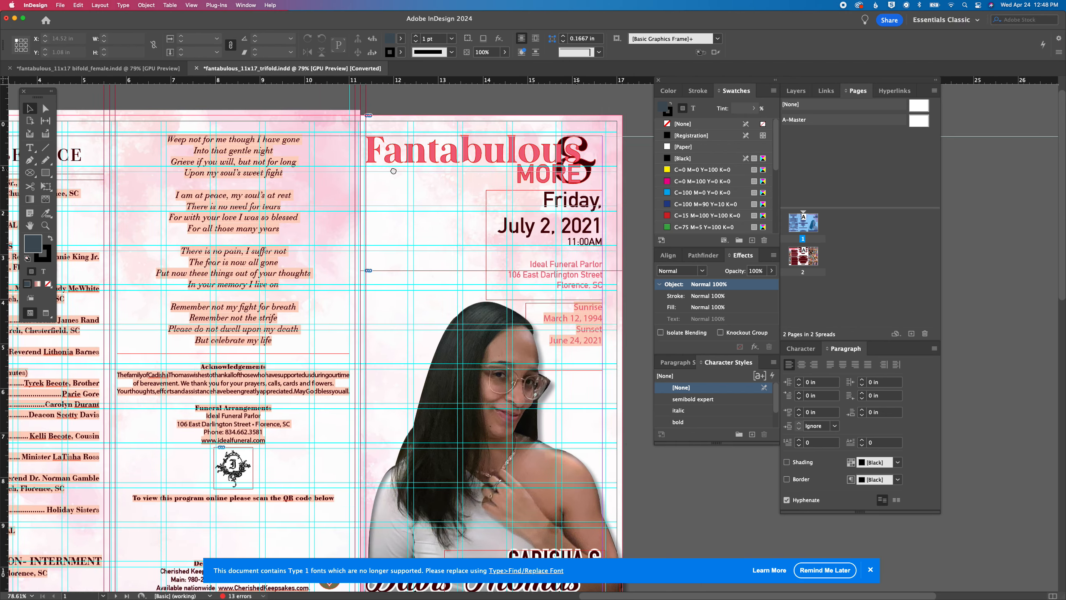
{"action": "scroll", "coordinate": [483, 160], "scroll_direction": "right", "scroll_amount": 5}
{"action": "left_click", "coordinate": [416, 157]}
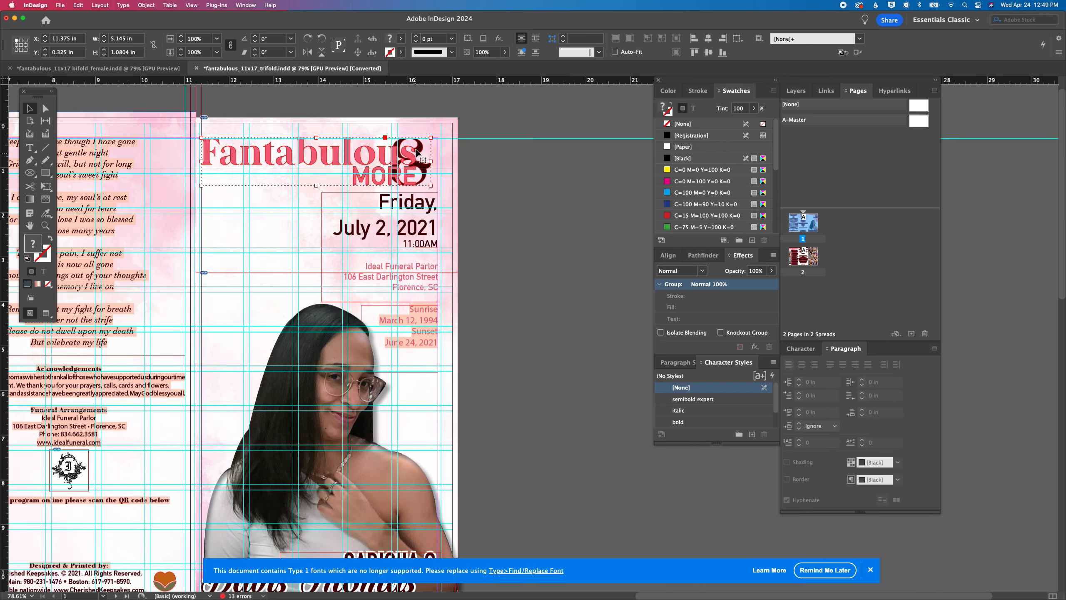
Paste the pink title group onto the bifold's pasteboard and place it above the white "Fantabulous" title
{"action": "left_click", "coordinate": [117, 69]}
{"action": "scroll", "coordinate": [352, 295], "scroll_direction": "right", "scroll_amount": 3}
{"action": "key", "text": "super+v"}
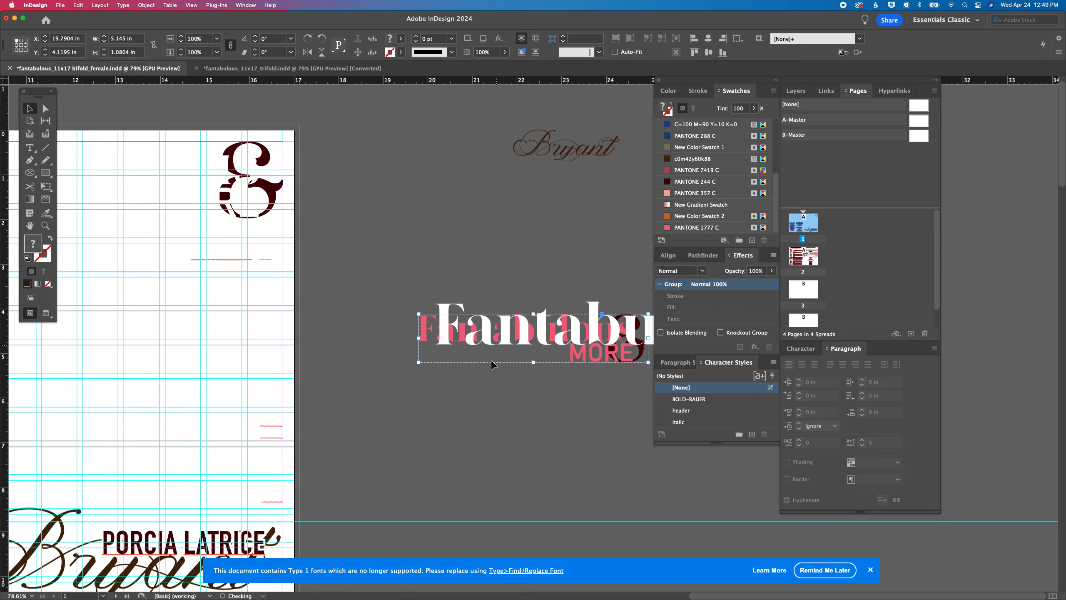
{"action": "left_click_drag", "start_coordinate": [426, 339], "coordinate": [427, 243]}
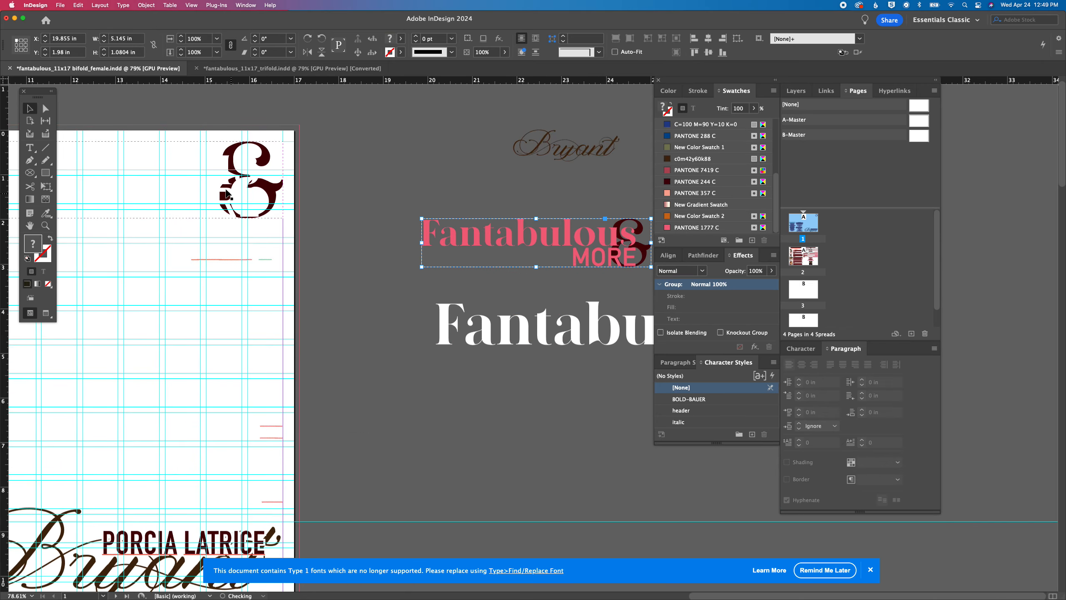
Move the white "Fantabulous & MORE" title off the front cover onto the pasteboard, below the other titles
{"action": "left_click_drag", "start_coordinate": [224, 188], "coordinate": [648, 462]}
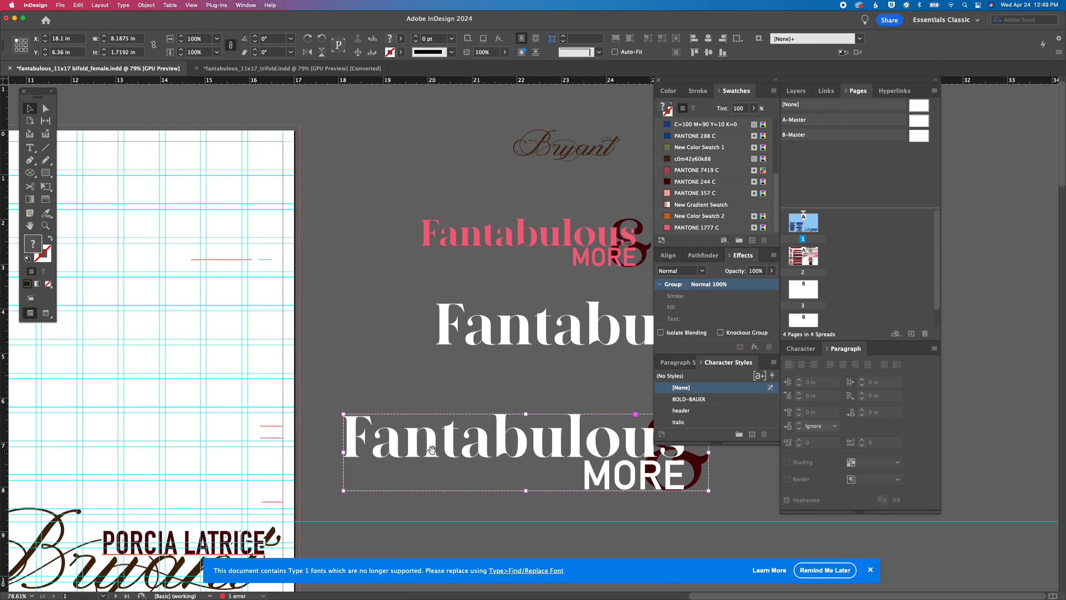
{"action": "scroll", "coordinate": [407, 377], "scroll_direction": "down", "scroll_amount": 3}
{"action": "scroll", "coordinate": [407, 377], "scroll_direction": "left", "scroll_amount": 2}
{"action": "left_click_drag", "start_coordinate": [406, 390], "coordinate": [473, 400]}
{"action": "left_click_drag", "start_coordinate": [371, 386], "coordinate": [593, 408]}
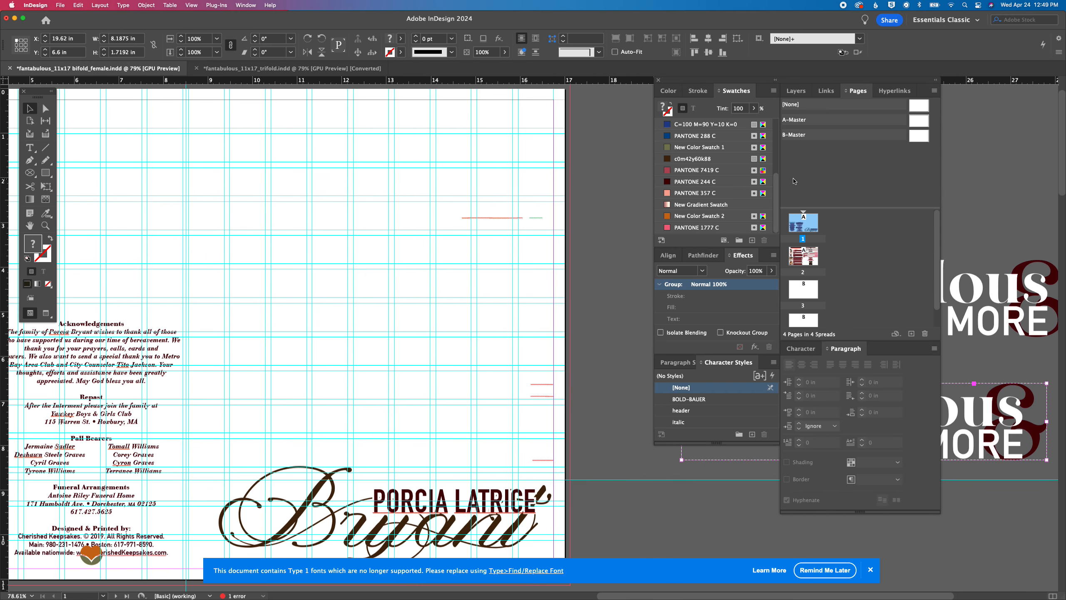
Make Layer 3 the active layer and delete the pink background image from page 2
{"action": "left_click", "coordinate": [795, 91]}
{"action": "left_click", "coordinate": [819, 152]}
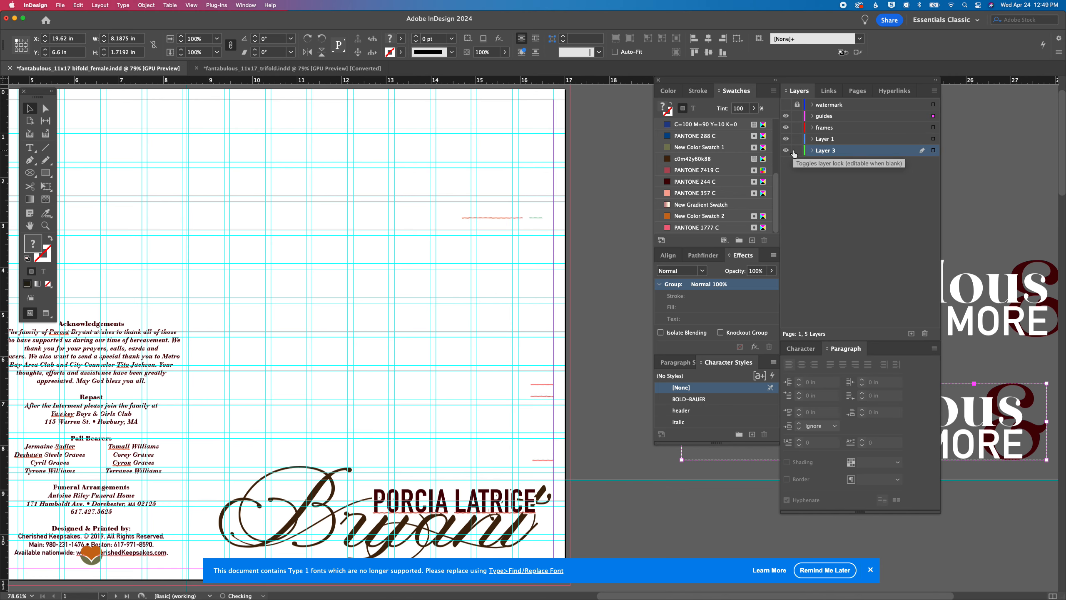
{"action": "scroll", "coordinate": [590, 298], "scroll_direction": "down", "scroll_amount": 10}
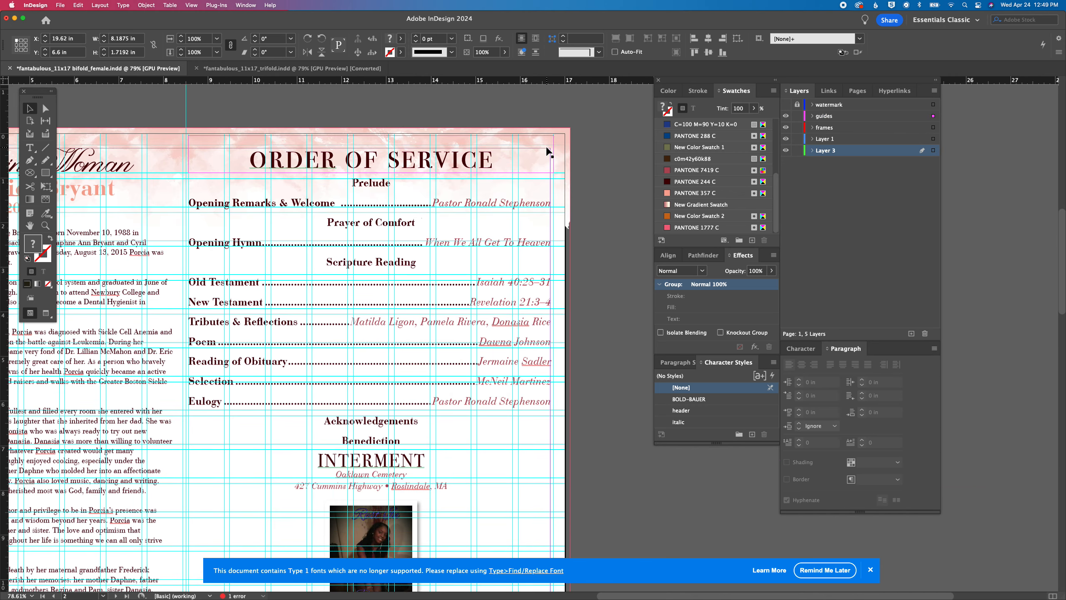
{"action": "left_click", "coordinate": [564, 143]}
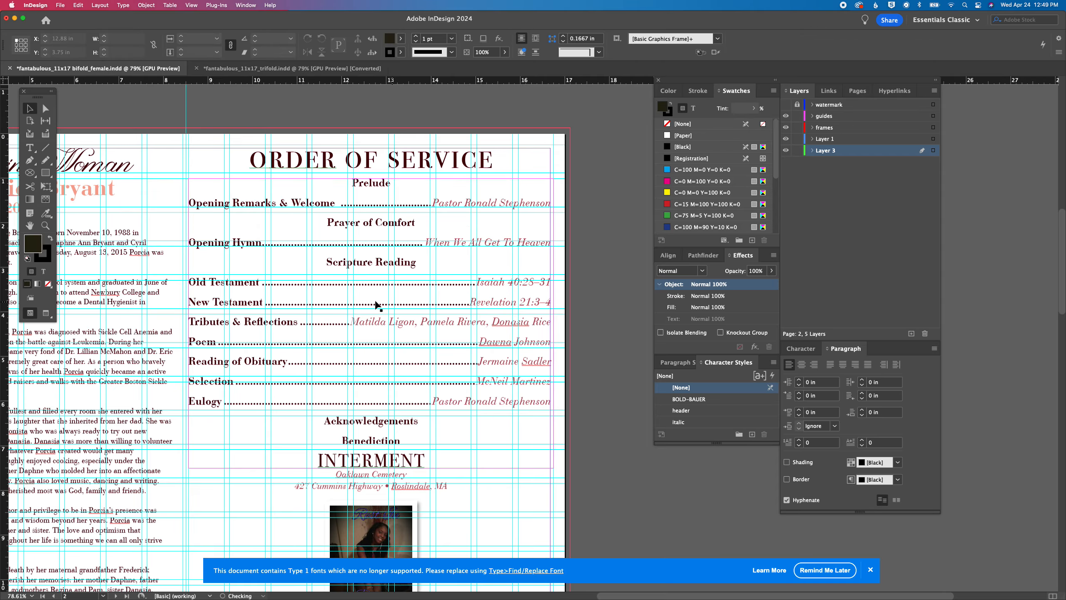
Apply A-Master to pages 3 and 4 of the bifold document
{"action": "scroll", "coordinate": [374, 305], "scroll_direction": "down", "scroll_amount": 15}
{"action": "scroll", "coordinate": [378, 305], "scroll_direction": "up", "scroll_amount": 20}
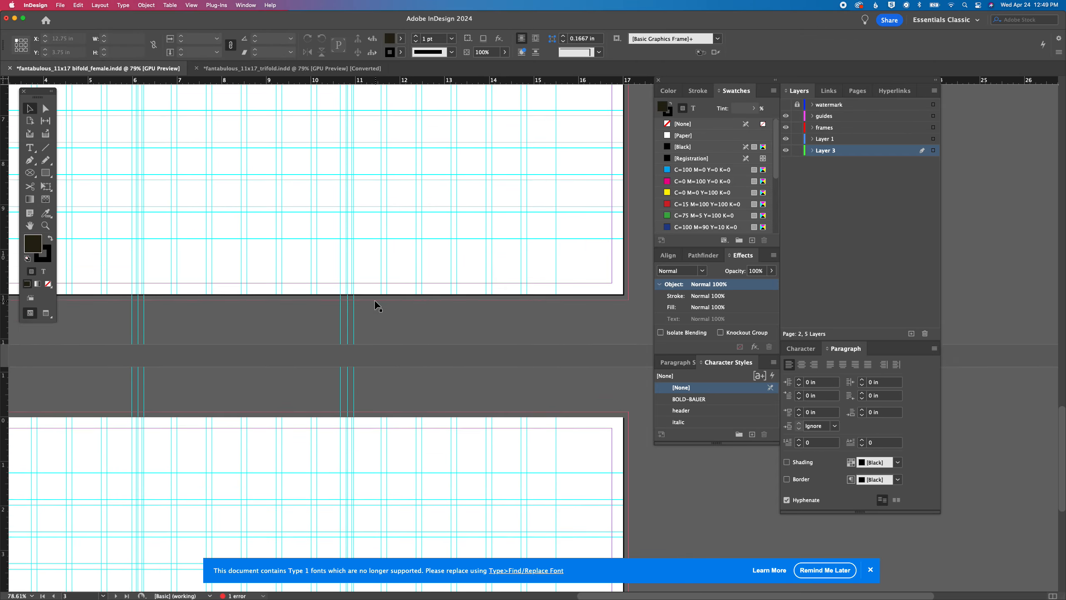
{"action": "scroll", "coordinate": [378, 305], "scroll_direction": "right", "scroll_amount": 6}
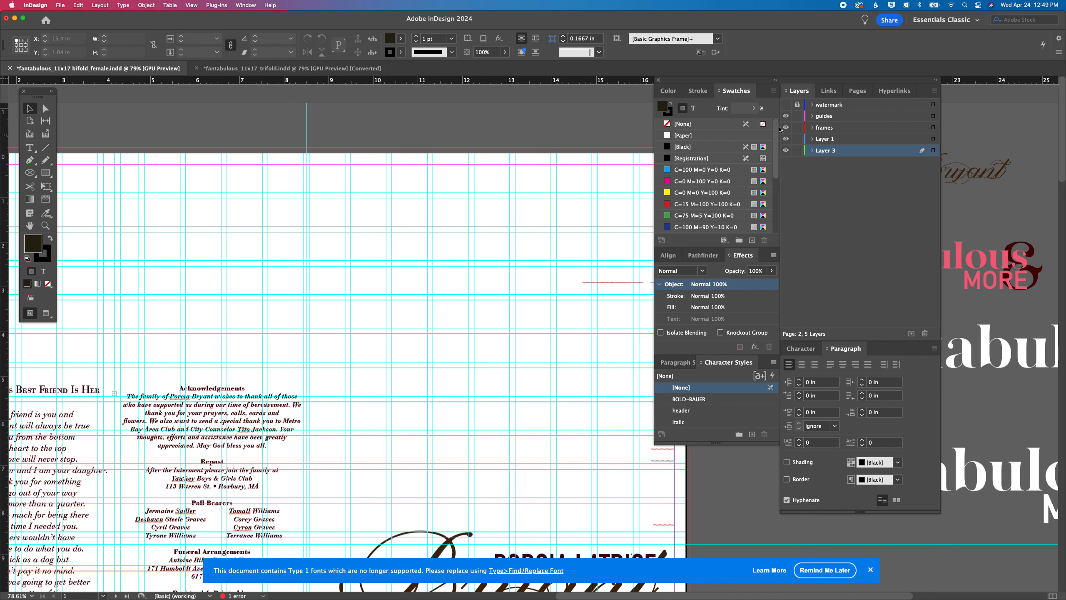
{"action": "left_click", "coordinate": [827, 91]}
{"action": "left_click", "coordinate": [855, 93]}
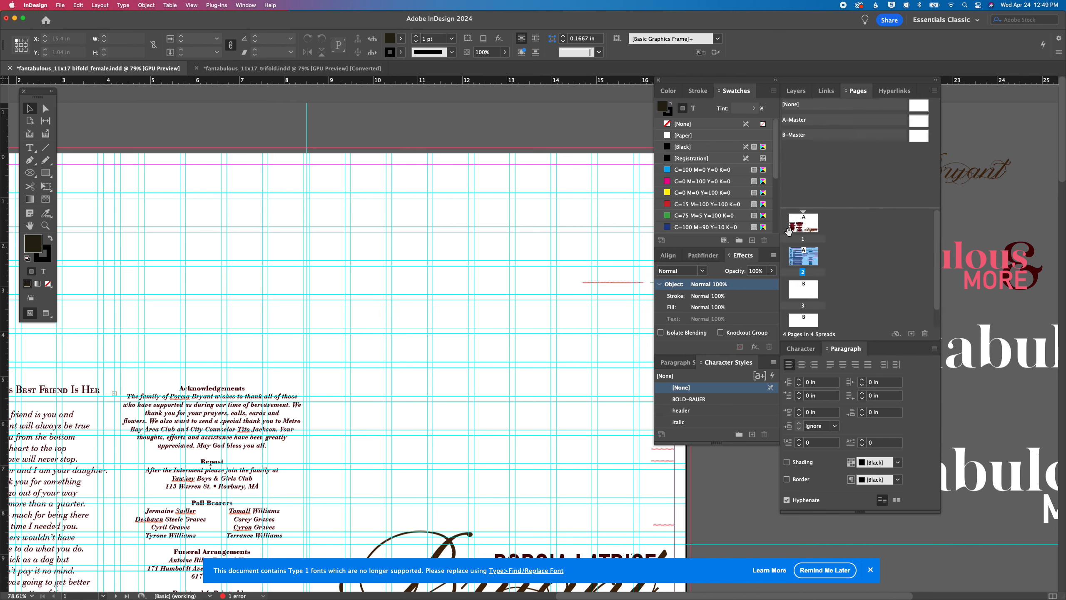
{"action": "left_click_drag", "start_coordinate": [920, 120], "coordinate": [804, 288]}
{"action": "left_click_drag", "start_coordinate": [916, 122], "coordinate": [804, 322]}
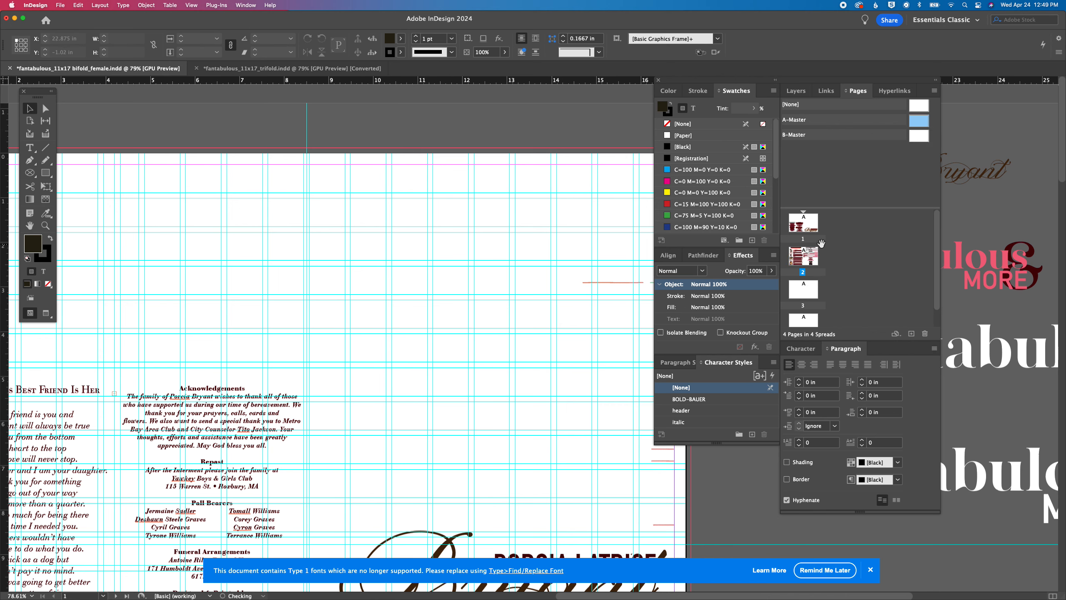
Target page 1, start placing an image and browse the design collections to the fantabulous collection's artwork folder
{"action": "left_click", "coordinate": [805, 225]}
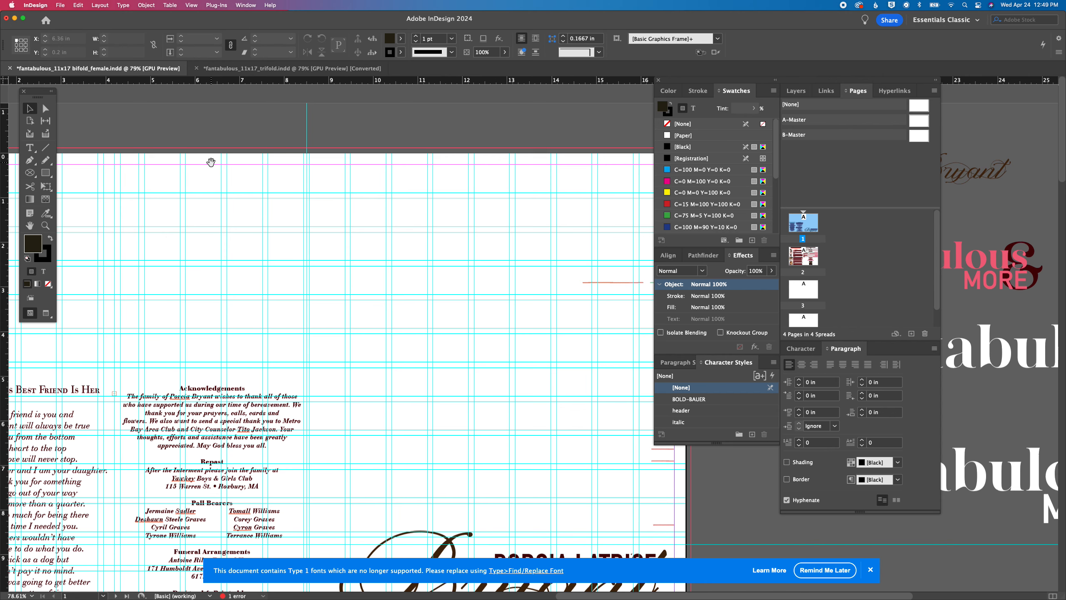
{"action": "key", "text": "super+minus"}
{"action": "key", "text": "super+minus"}
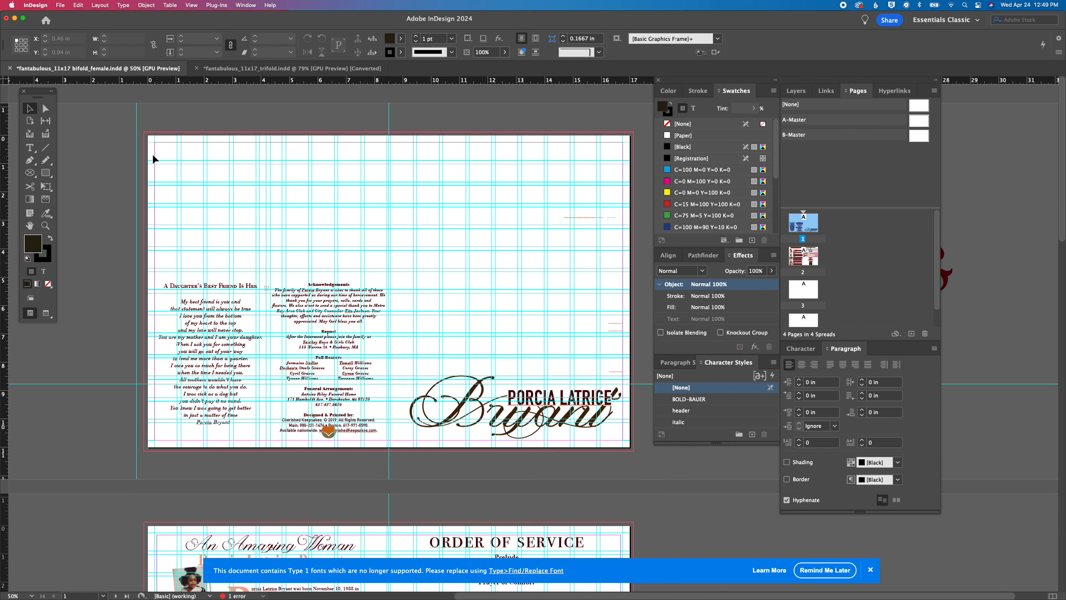
{"action": "key", "text": "super+d"}
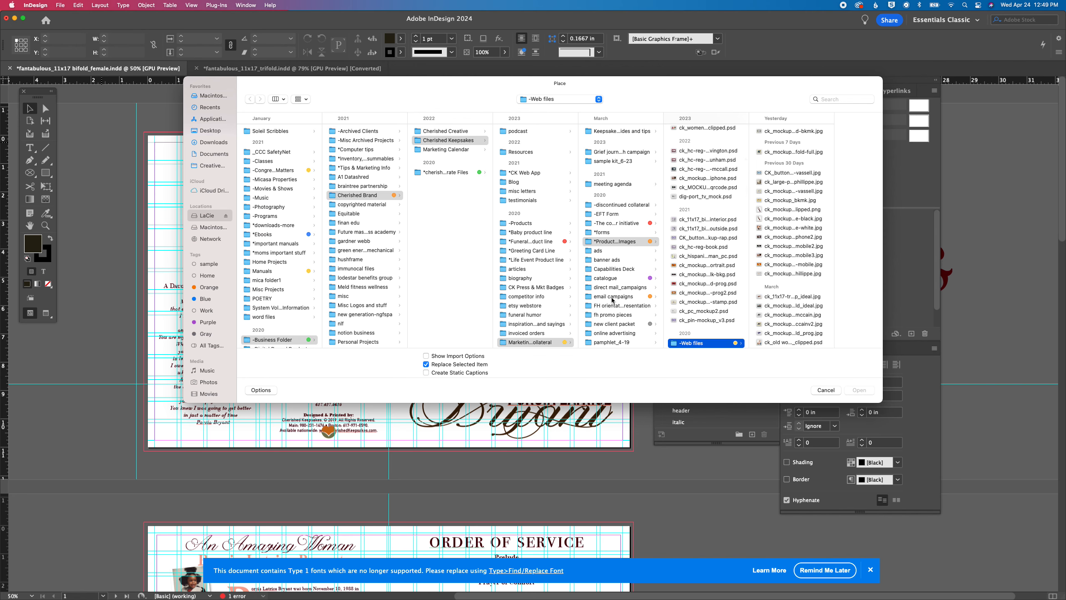
{"action": "left_click", "coordinate": [541, 243]}
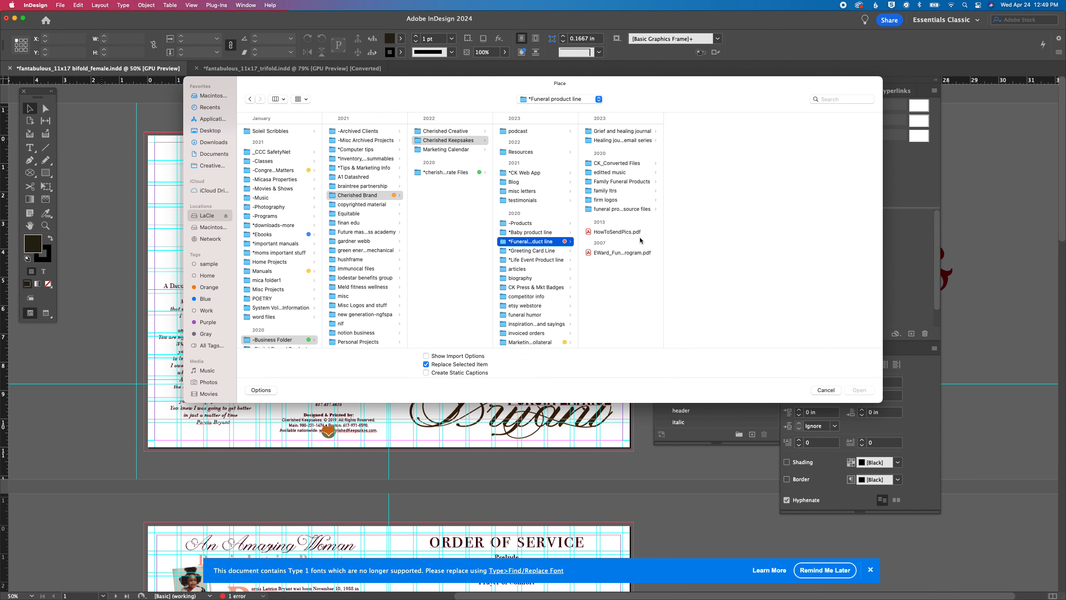
{"action": "left_click", "coordinate": [635, 183]}
{"action": "left_click", "coordinate": [705, 132]}
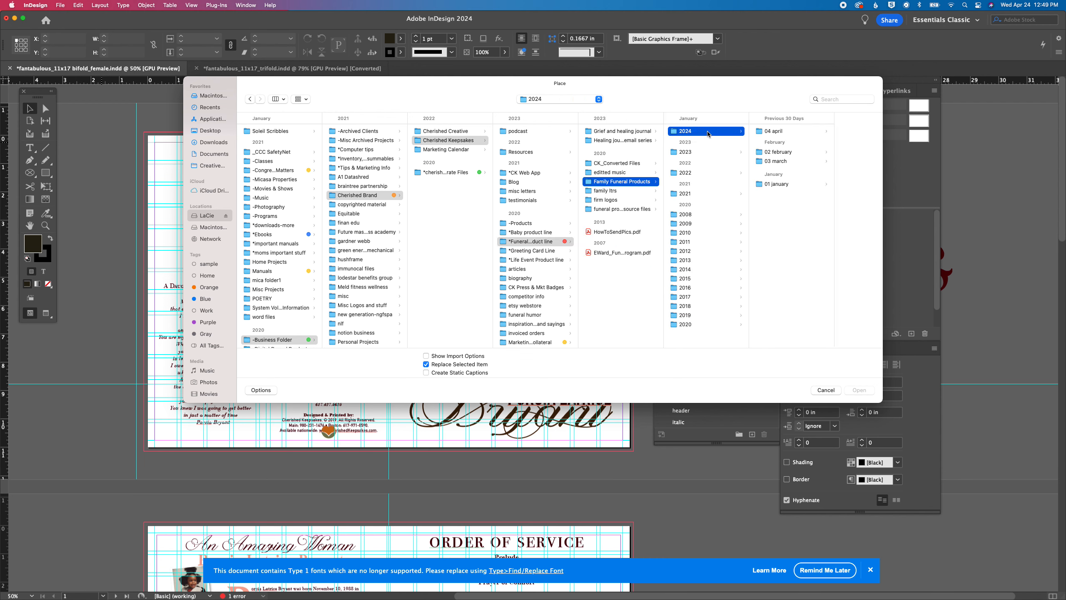
{"action": "left_click", "coordinate": [623, 208]}
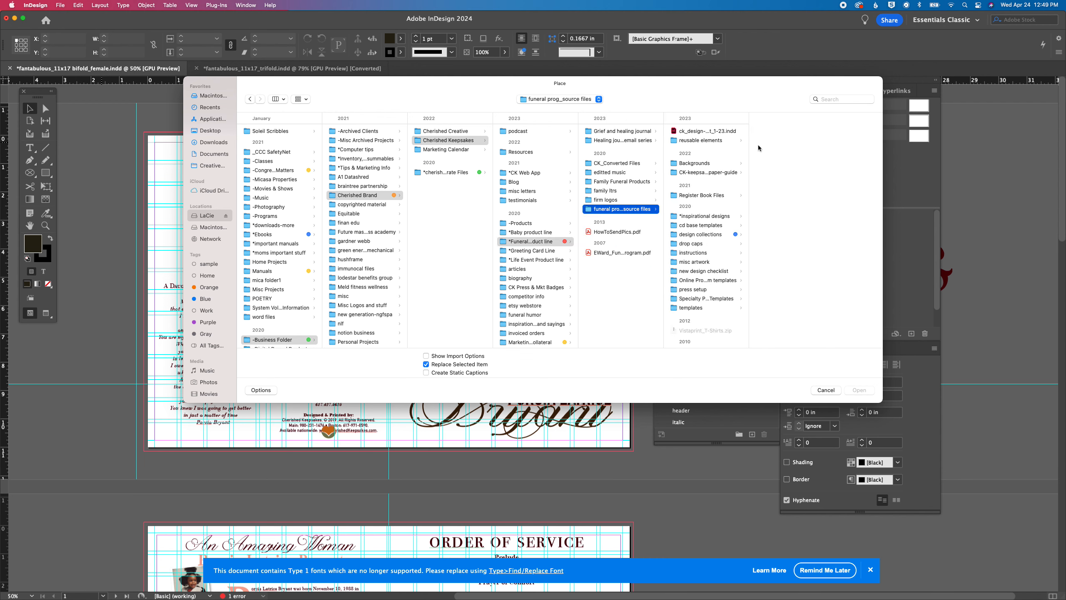
{"action": "left_click", "coordinate": [676, 235]}
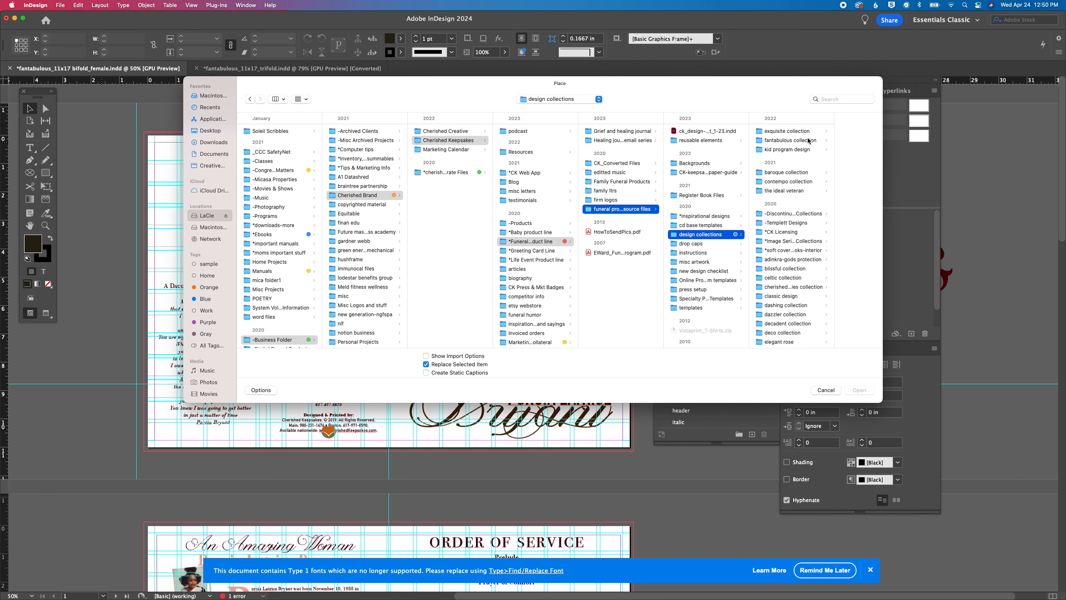
{"action": "left_click", "coordinate": [792, 140]}
{"action": "left_click", "coordinate": [837, 141]}
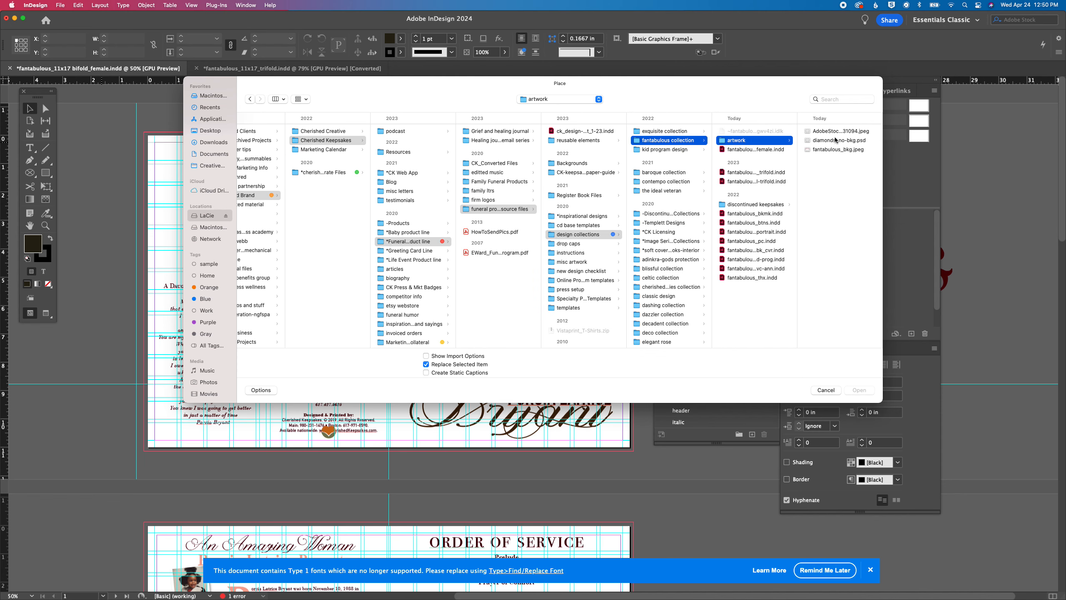
Place fantabulous_bkg.jpeg across page 1 from the bleed corner at -0.125 in, about 17.28 by 11.52 in
{"action": "left_click", "coordinate": [820, 150]}
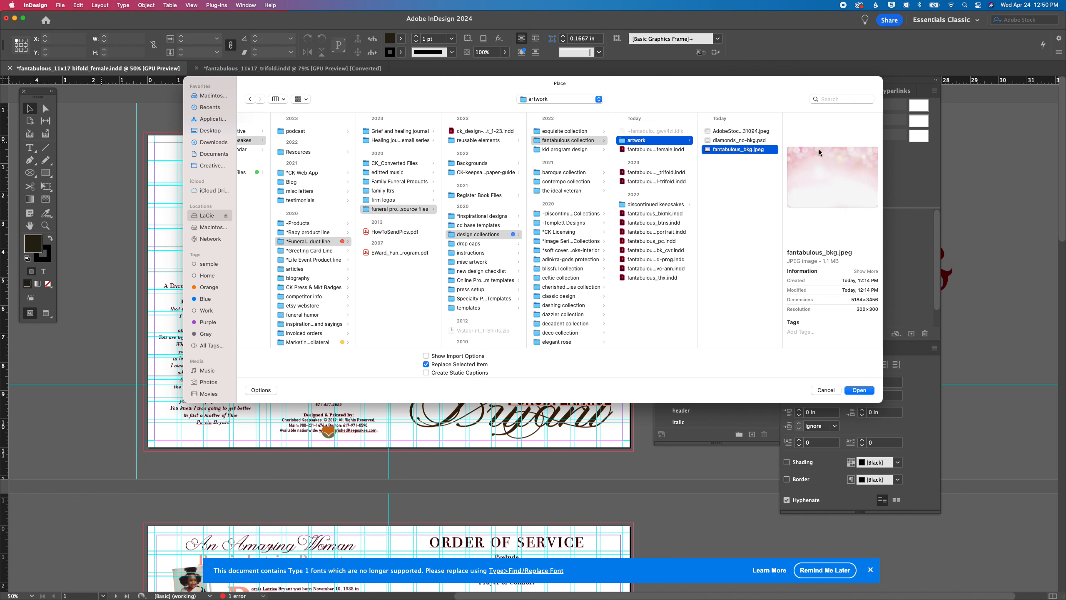
{"action": "key", "text": "Return"}
{"action": "left_click", "coordinate": [251, 164]}
{"action": "left_click_drag", "start_coordinate": [144, 133], "coordinate": [635, 335]}
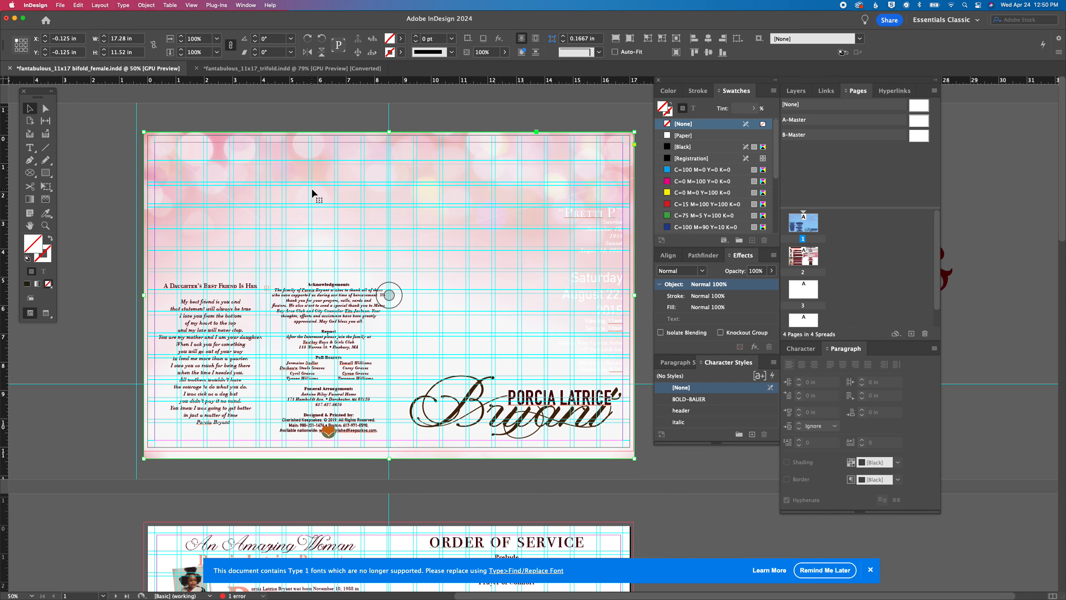
Paste a copy of the pink bokeh background in place on page 2
{"action": "scroll", "coordinate": [312, 188], "scroll_direction": "down", "scroll_amount": 10}
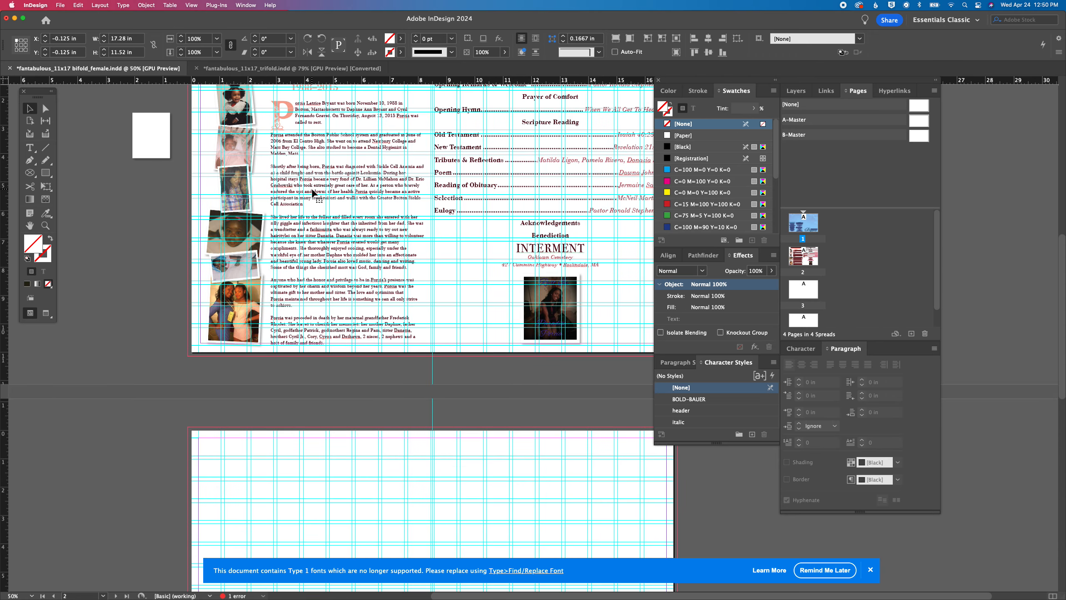
{"action": "left_click", "coordinate": [180, 114]}
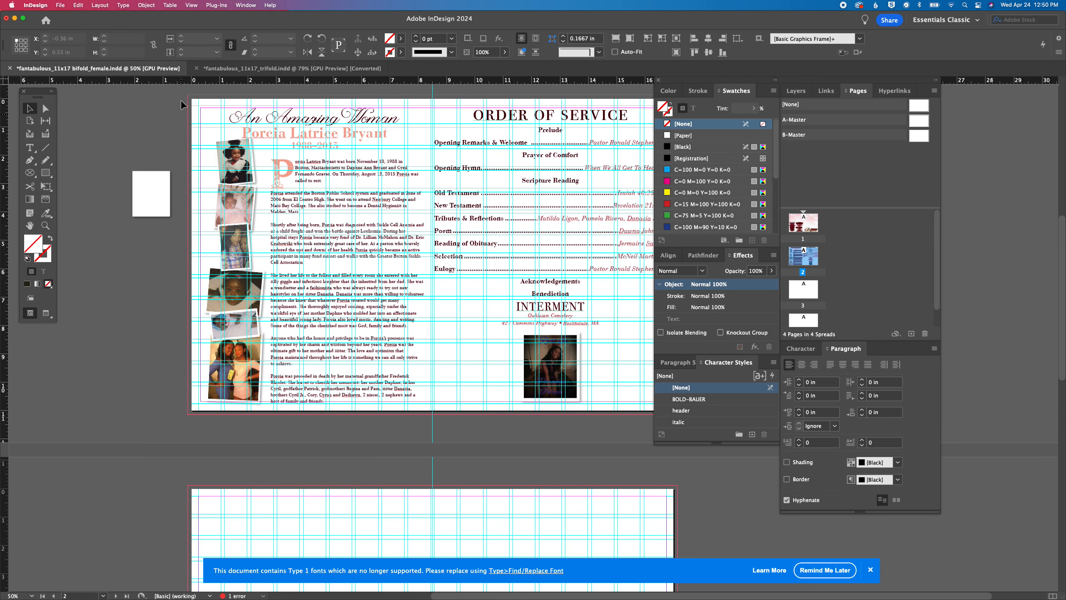
{"action": "left_click", "coordinate": [78, 5]}
{"action": "left_click", "coordinate": [91, 86]}
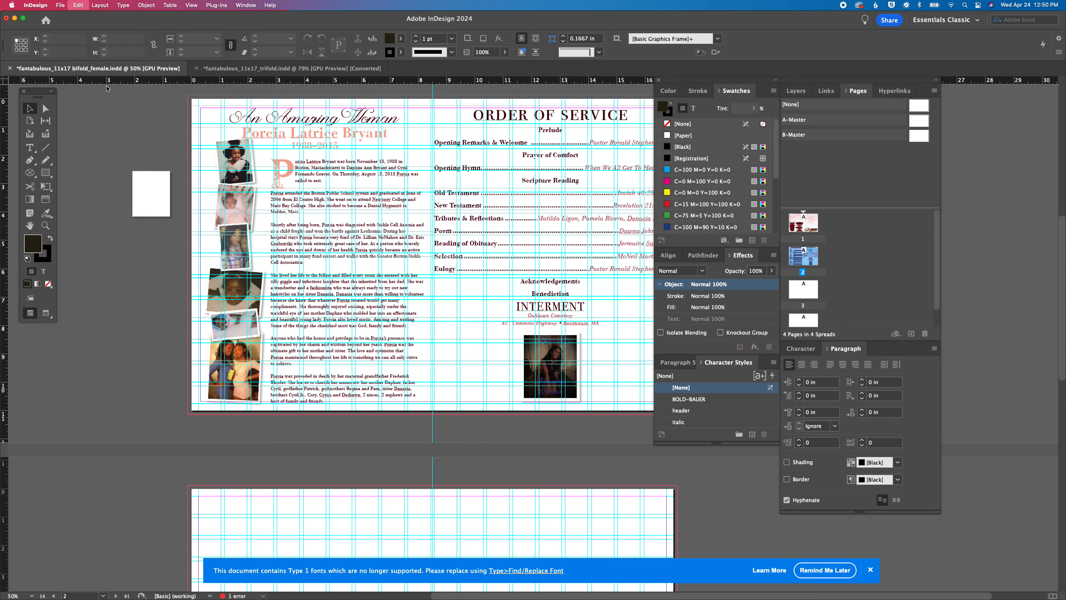
Move the obituary column's six photos and the photo below INTERMENT off page 2 onto the pasteboard
{"action": "scroll", "coordinate": [356, 286], "scroll_direction": "down", "scroll_amount": 2}
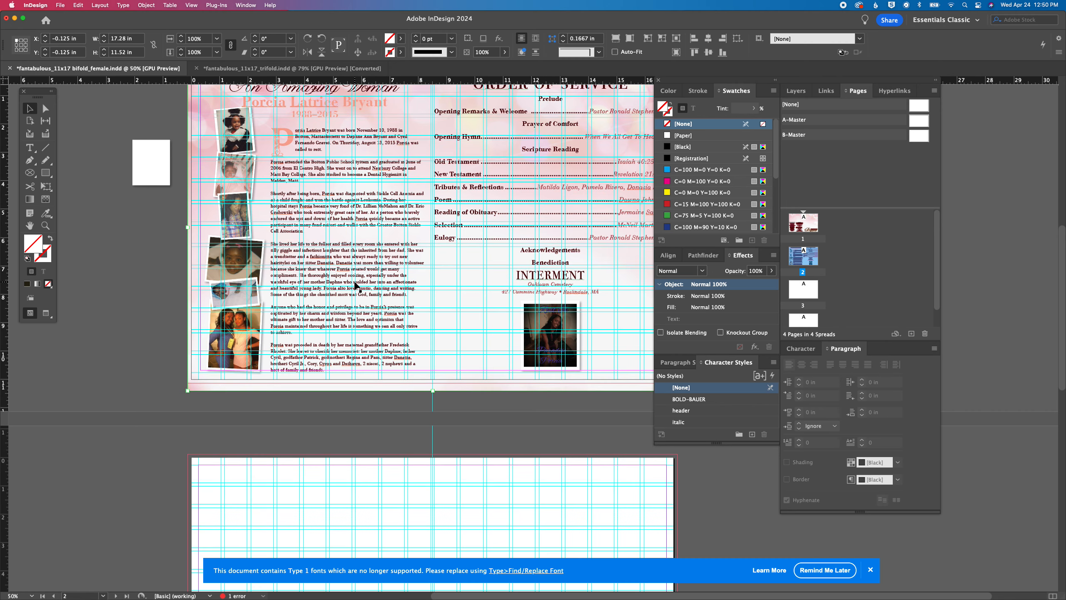
{"action": "left_click_drag", "start_coordinate": [252, 317], "coordinate": [151, 289]}
{"action": "left_click_drag", "start_coordinate": [247, 296], "coordinate": [154, 243]}
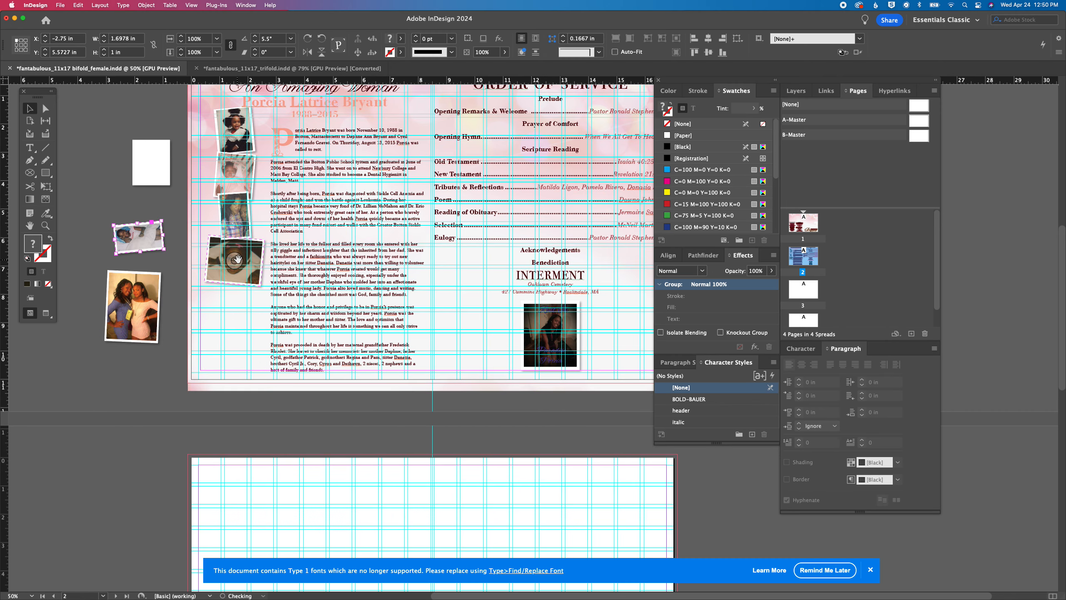
{"action": "left_click_drag", "start_coordinate": [256, 273], "coordinate": [155, 216]}
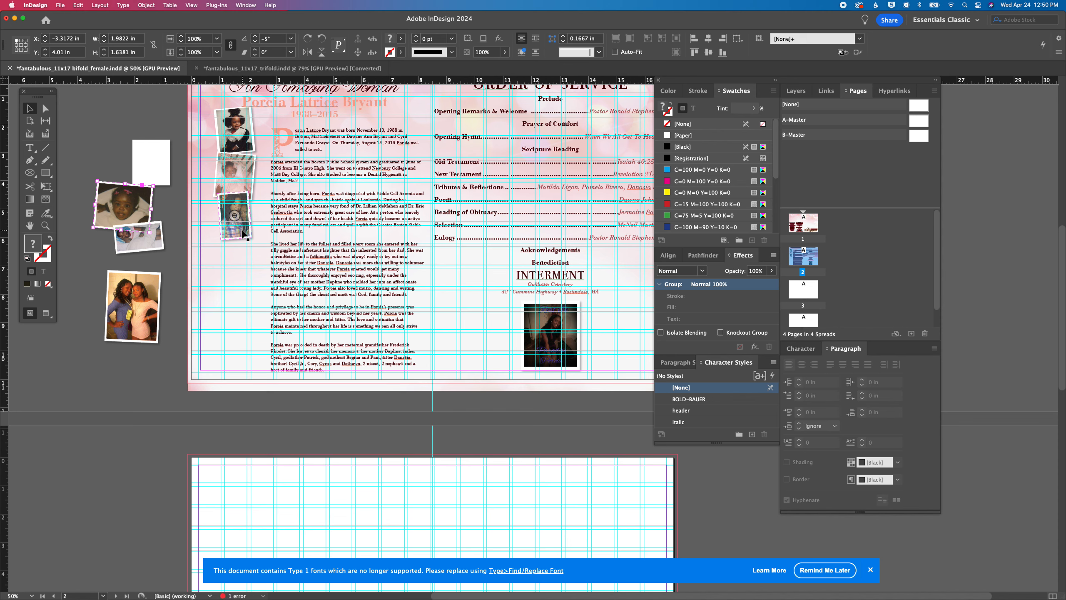
{"action": "left_click_drag", "start_coordinate": [235, 215], "coordinate": [93, 152]}
{"action": "left_click_drag", "start_coordinate": [233, 174], "coordinate": [98, 281]}
{"action": "left_click_drag", "start_coordinate": [238, 151], "coordinate": [142, 376]}
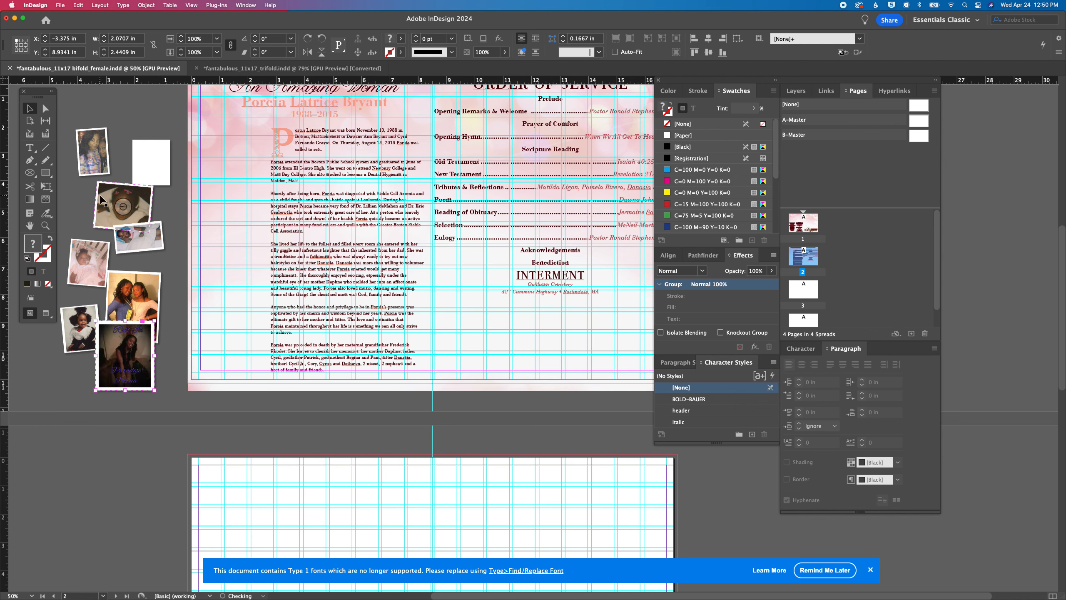
Delete all the old photos from the pasteboard beside page 2, leaving the blank white rectangle
{"action": "left_click_drag", "start_coordinate": [68, 167], "coordinate": [111, 354]}
{"action": "key", "text": "Delete"}
{"action": "left_click", "coordinate": [139, 239]}
{"action": "left_click_drag", "start_coordinate": [99, 218], "coordinate": [130, 251]}
{"action": "key", "text": "Delete"}
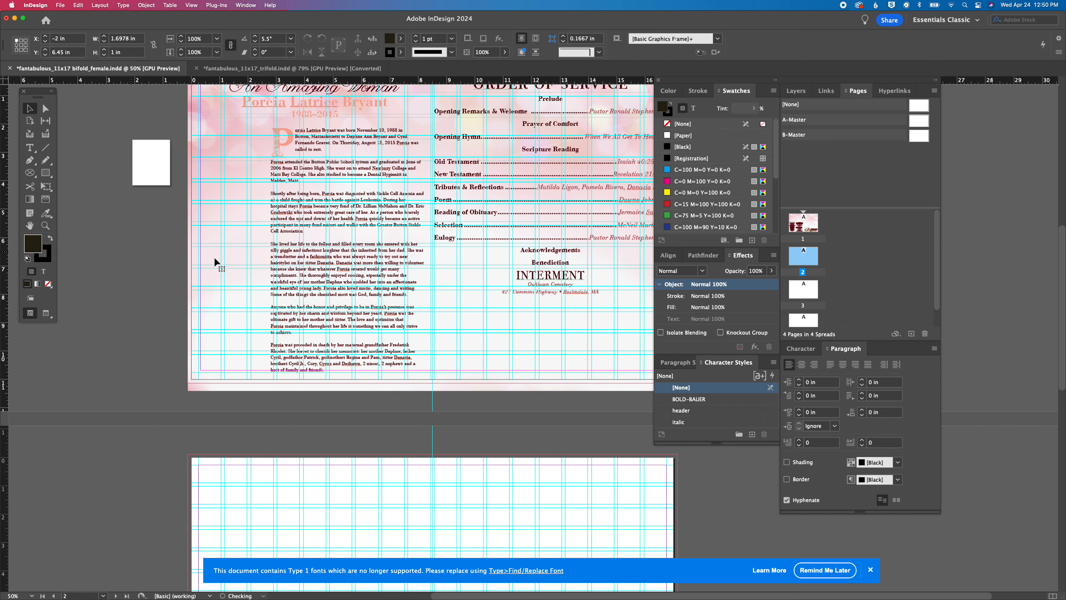
Paste copies of the pink bokeh background in place on the blank pages 3 and 4
{"action": "scroll", "coordinate": [214, 262], "scroll_direction": "down", "scroll_amount": 6}
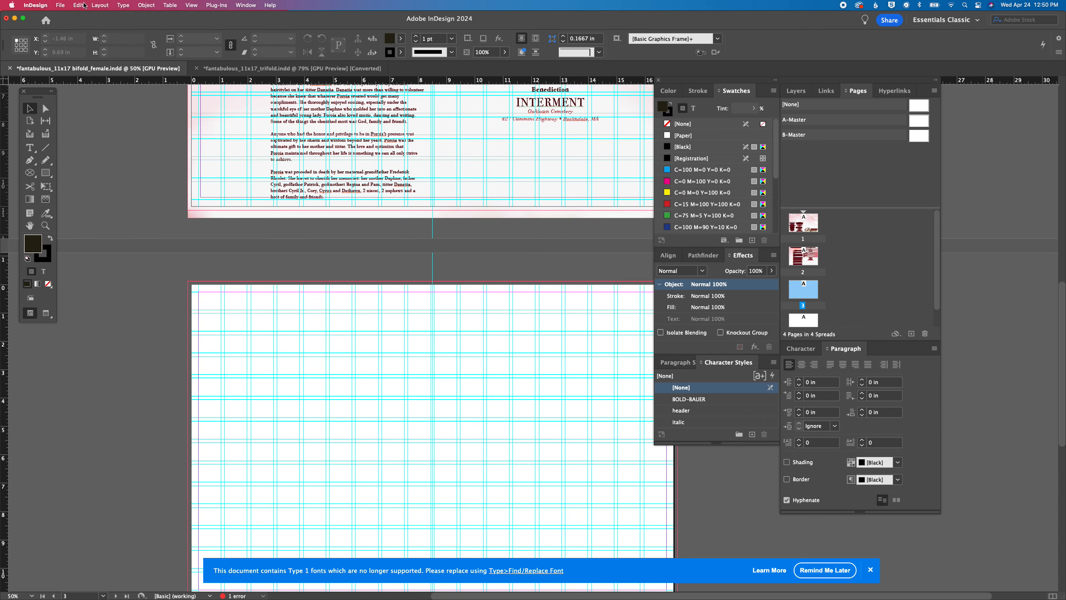
{"action": "left_click", "coordinate": [79, 5]}
{"action": "left_click", "coordinate": [88, 87]}
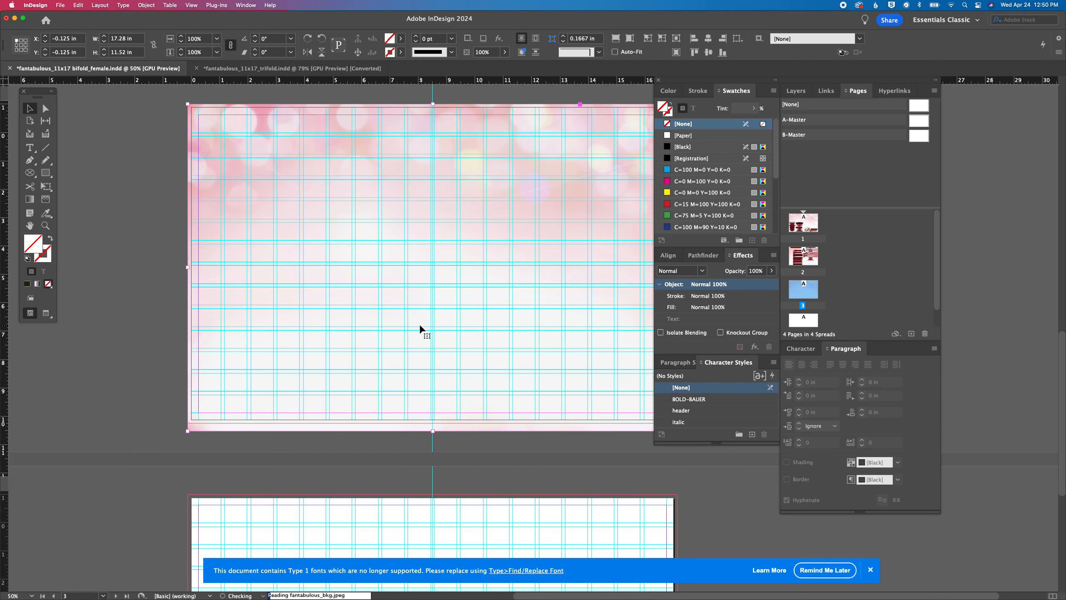
{"action": "scroll", "coordinate": [400, 330], "scroll_direction": "down", "scroll_amount": 6}
{"action": "left_click", "coordinate": [143, 429]}
{"action": "left_click", "coordinate": [79, 5]}
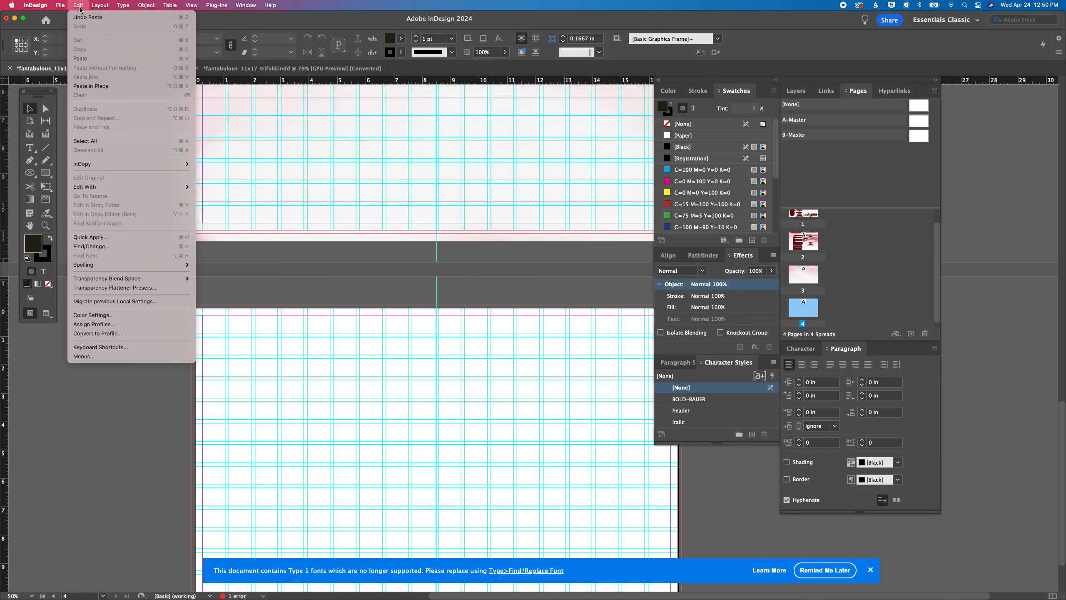
{"action": "left_click", "coordinate": [91, 86]}
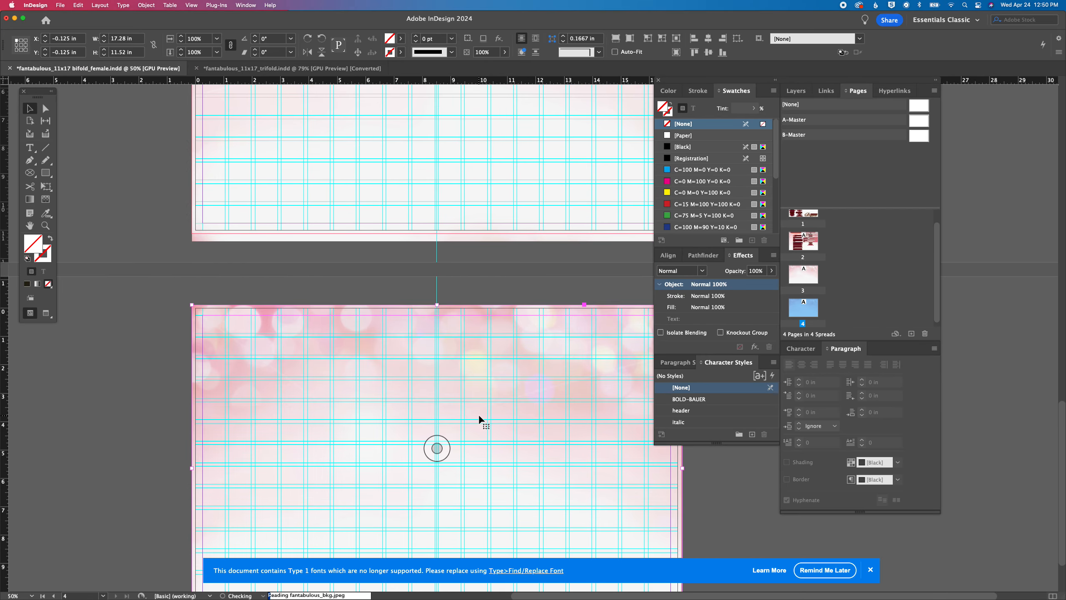
Lock Layer 3, which holds the background images
{"action": "scroll", "coordinate": [479, 416], "scroll_direction": "up", "scroll_amount": 7}
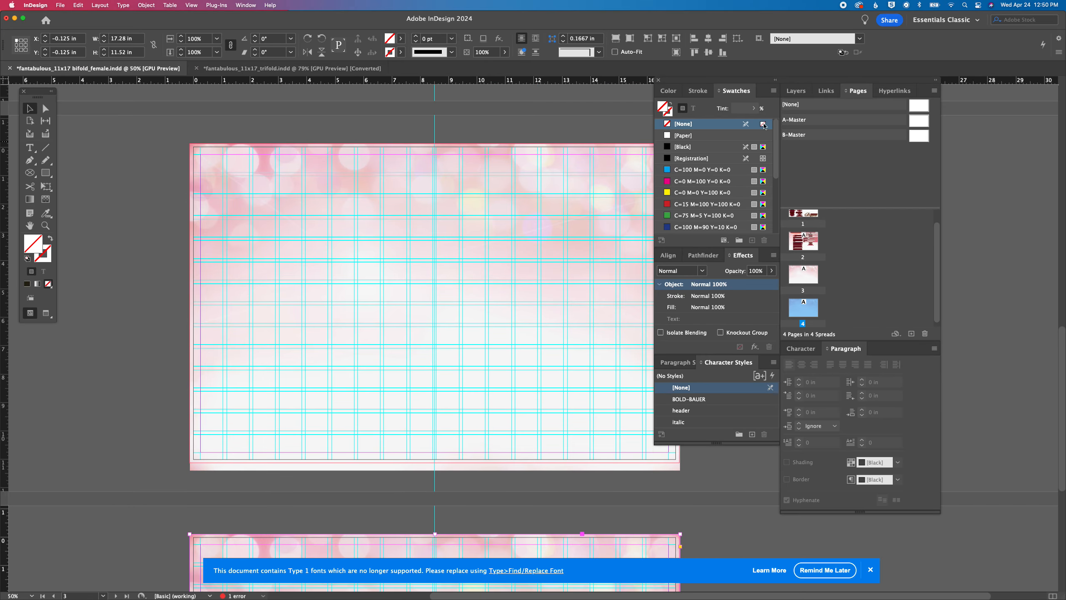
{"action": "left_click", "coordinate": [796, 90]}
{"action": "left_click", "coordinate": [797, 150]}
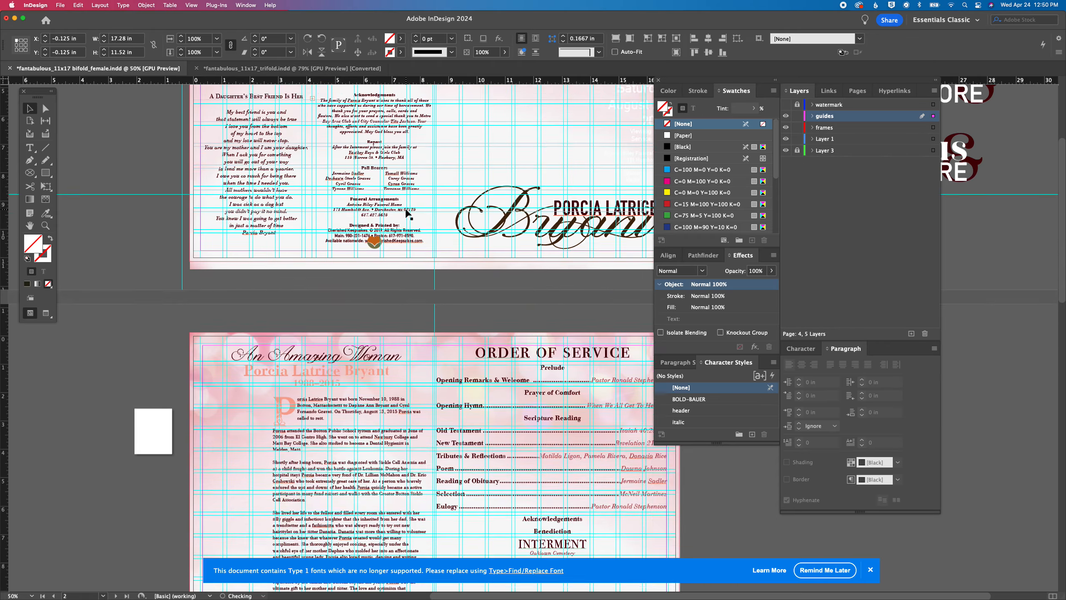
Fill the cover's script surname group with PANTONE 244 C, then delete that swatch and replace it with c0m42y60k88
{"action": "scroll", "coordinate": [406, 210], "scroll_direction": "right", "scroll_amount": 4}
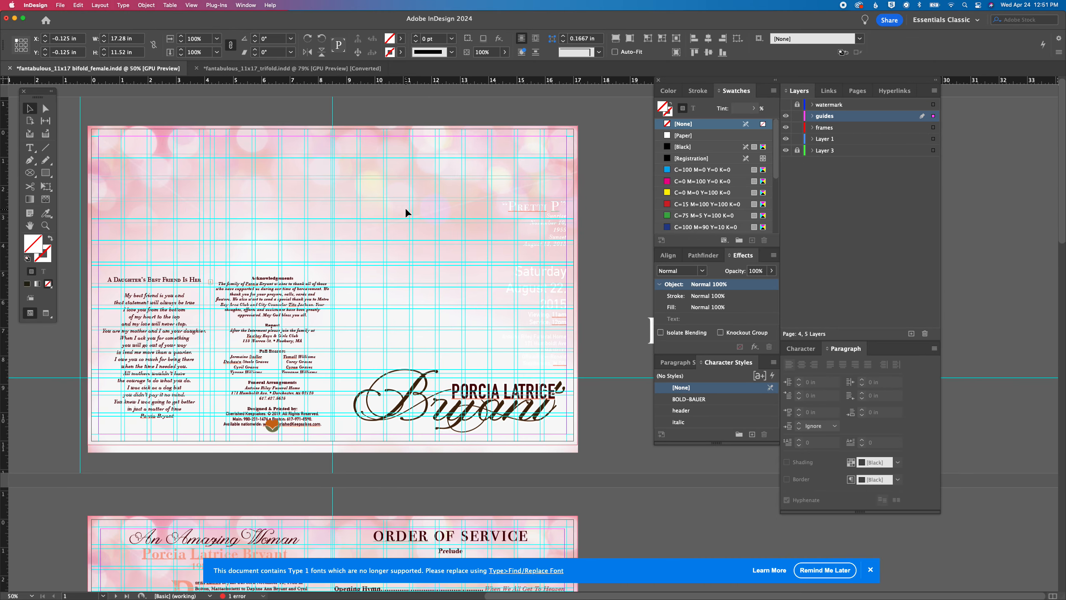
{"action": "scroll", "coordinate": [683, 184], "scroll_direction": "down", "scroll_amount": 3}
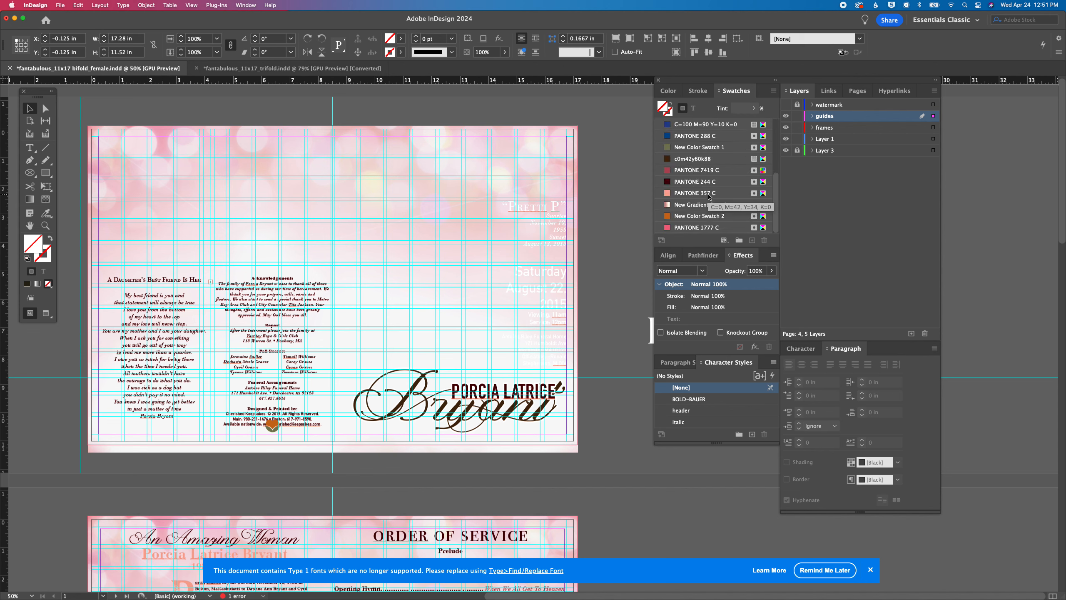
{"action": "left_click", "coordinate": [398, 416]}
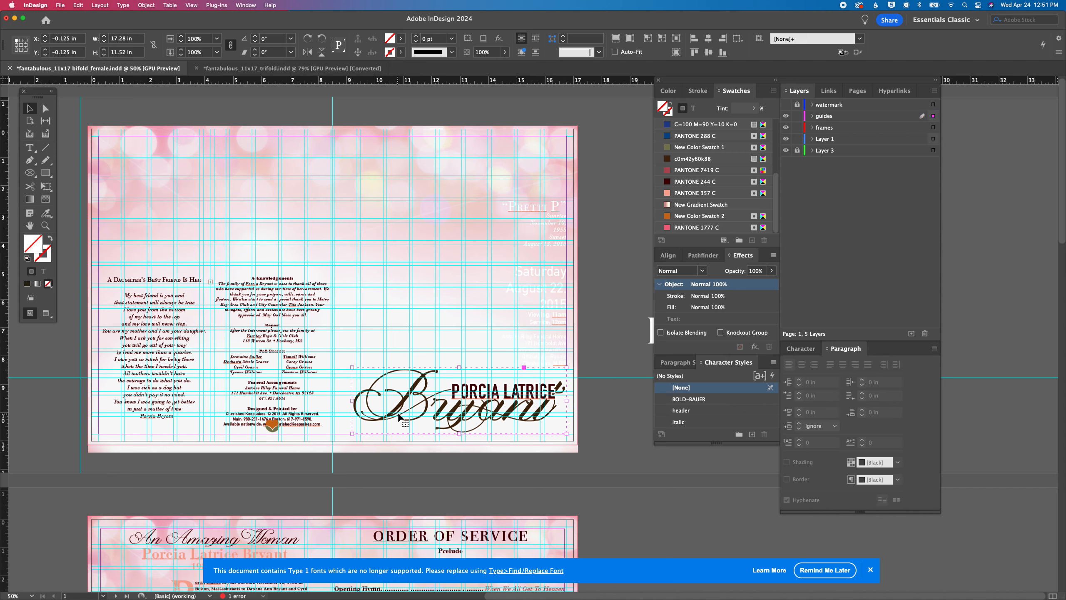
{"action": "left_click", "coordinate": [675, 184]}
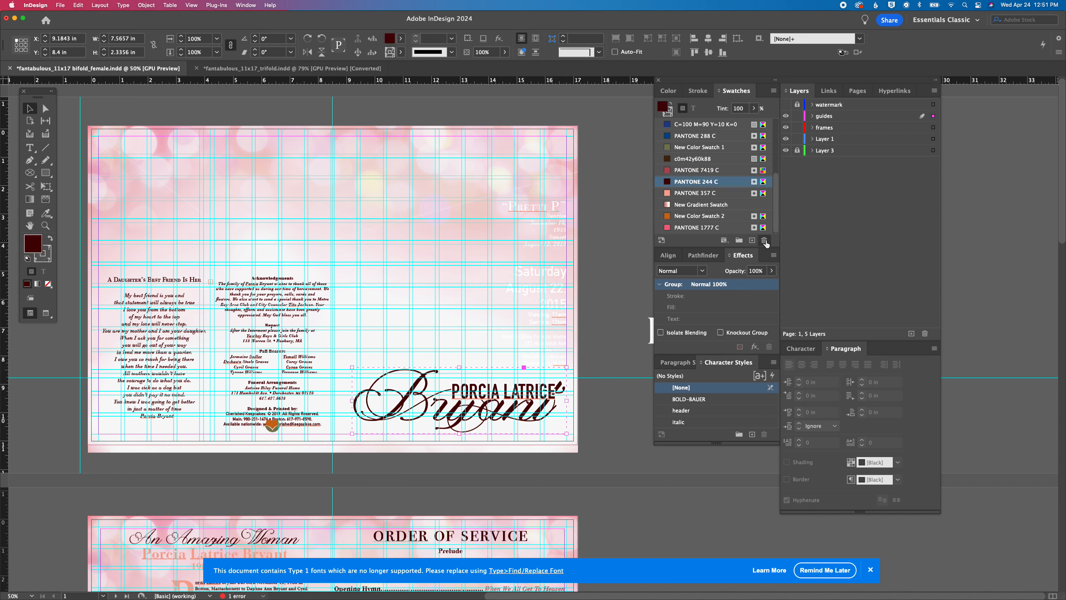
{"action": "left_click", "coordinate": [765, 241]}
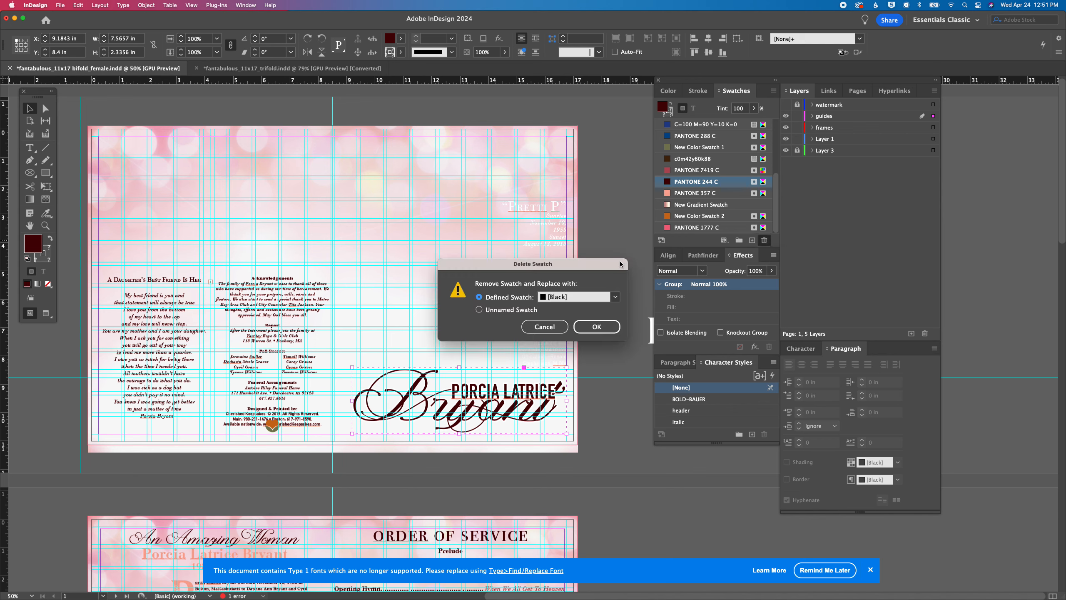
{"action": "left_click", "coordinate": [612, 298]}
{"action": "left_click", "coordinate": [588, 437]}
{"action": "left_click", "coordinate": [597, 327]}
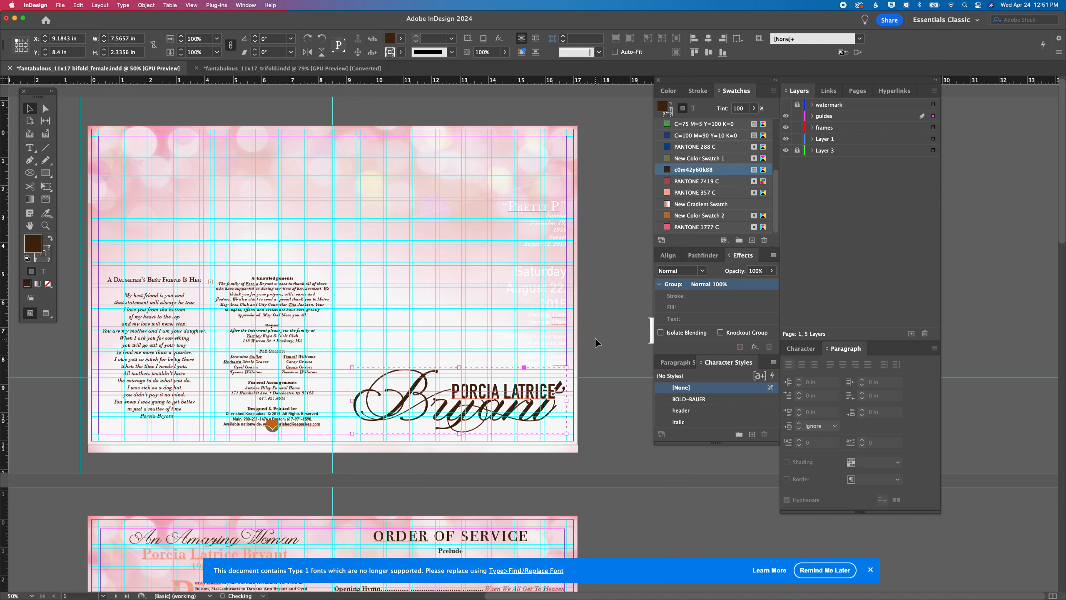
Examine the recolored name artwork at the bottom of the cover up close
{"action": "key", "text": "super+equal"}
{"action": "key", "text": "super+equal"}
{"action": "key", "text": "super+equal"}
{"action": "key", "text": "super+equal"}
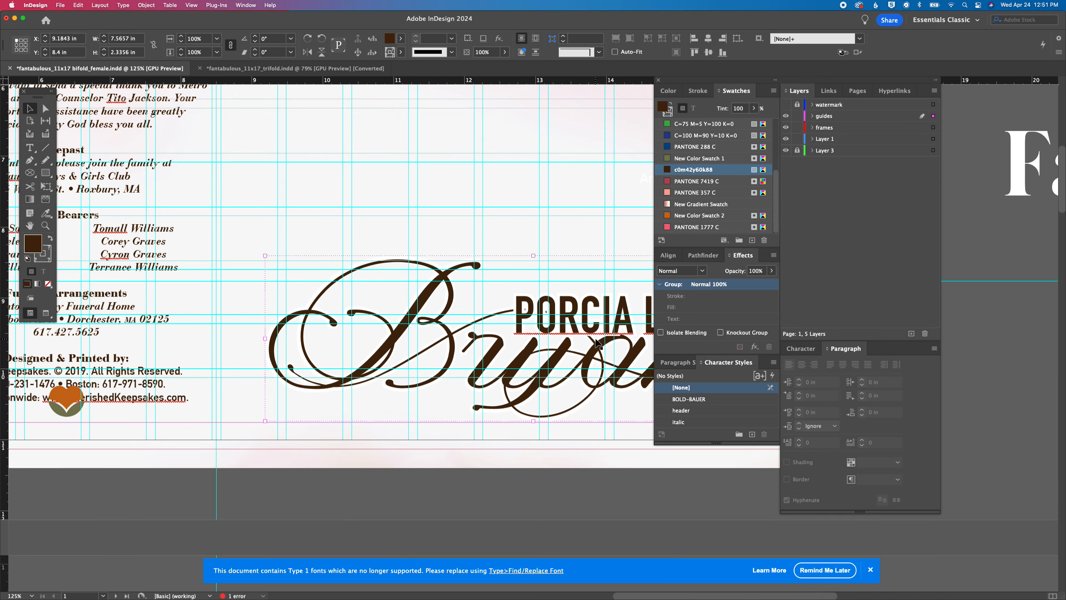
{"action": "left_click_drag", "start_coordinate": [510, 355], "coordinate": [311, 360]}
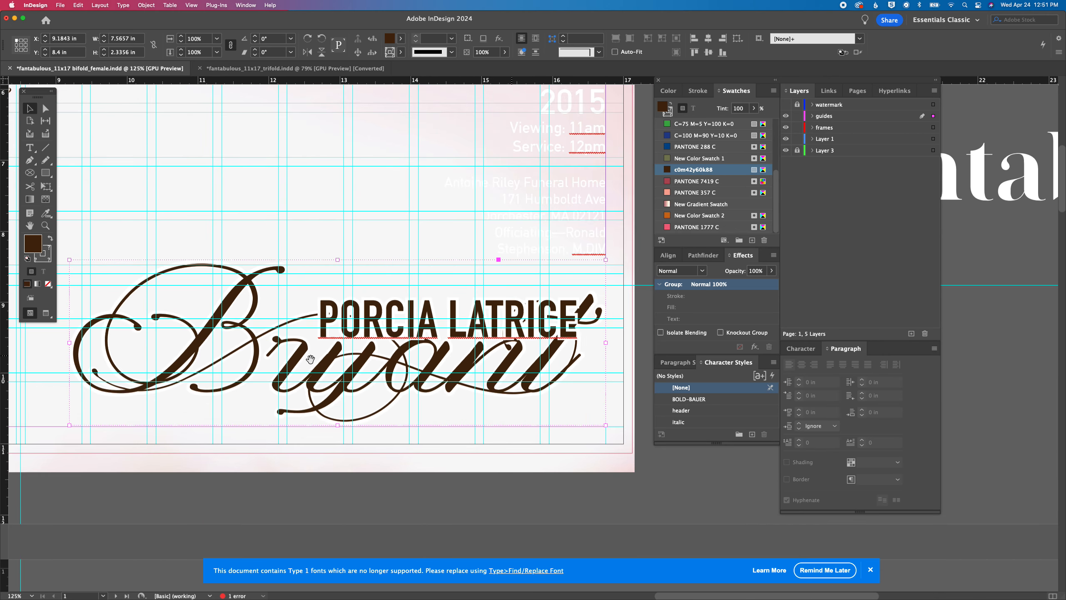
{"action": "key", "text": "super+minus"}
{"action": "key", "text": "super+minus"}
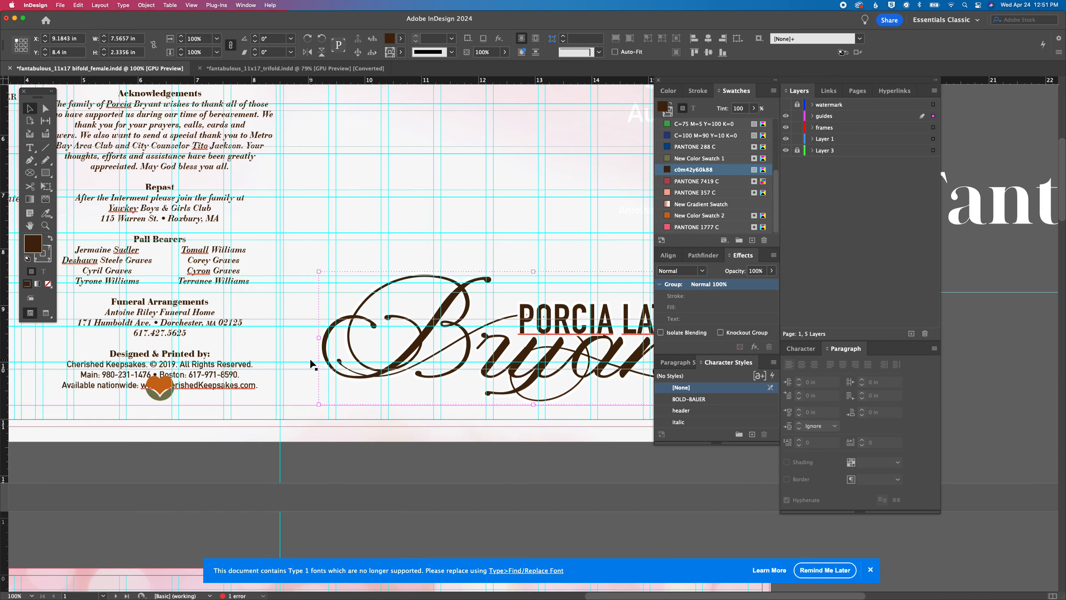
{"action": "key", "text": "super+minus"}
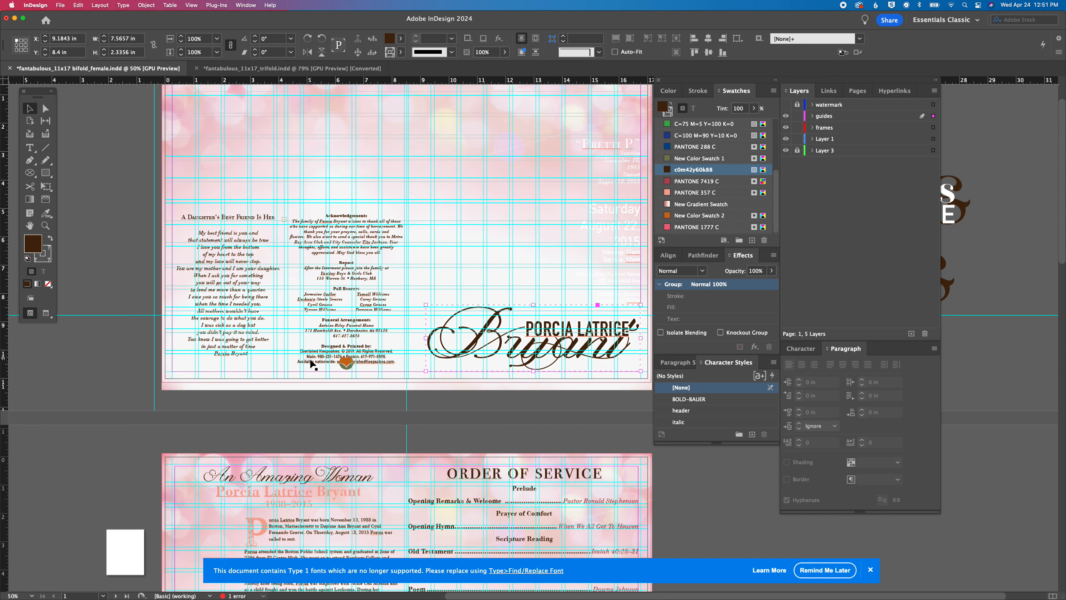
Move the script surname group off page 1 onto the pasteboard, at about X 17.7 in, Y 7.9 in
{"action": "scroll", "coordinate": [311, 361], "scroll_direction": "right", "scroll_amount": 4}
{"action": "scroll", "coordinate": [311, 360], "scroll_direction": "up", "scroll_amount": 1}
{"action": "left_click_drag", "start_coordinate": [385, 372], "coordinate": [629, 360]}
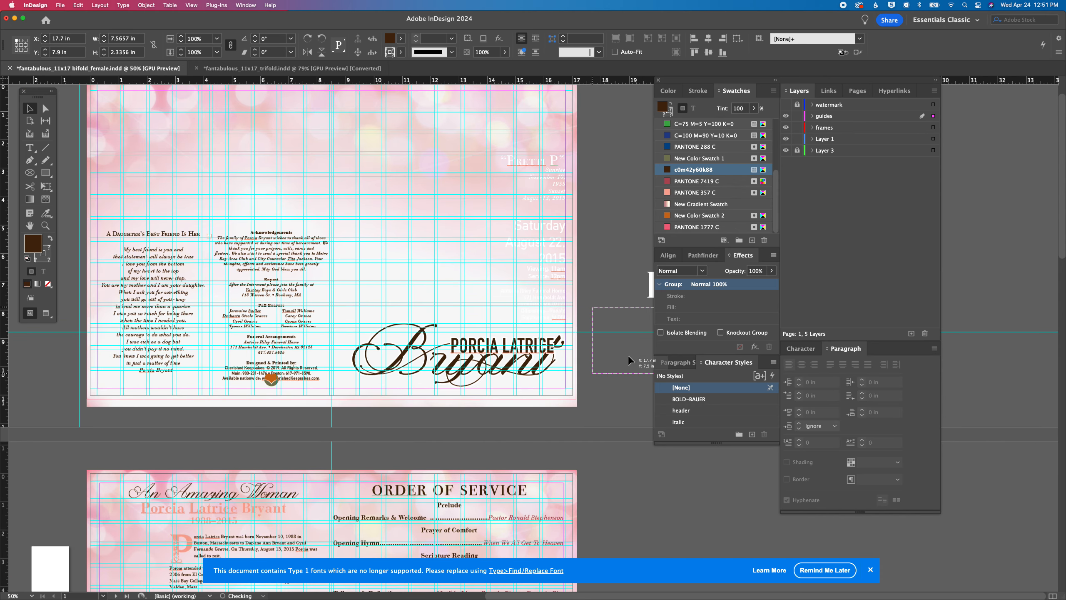
Color the text of the cover's nickname, sunrise and sunset dates, and service details frames with the dark brown c0m42y60k88 swatch
{"action": "left_click", "coordinate": [550, 262]}
{"action": "left_click", "coordinate": [556, 174], "text": "shift"}
{"action": "left_click", "coordinate": [545, 159], "text": "shift"}
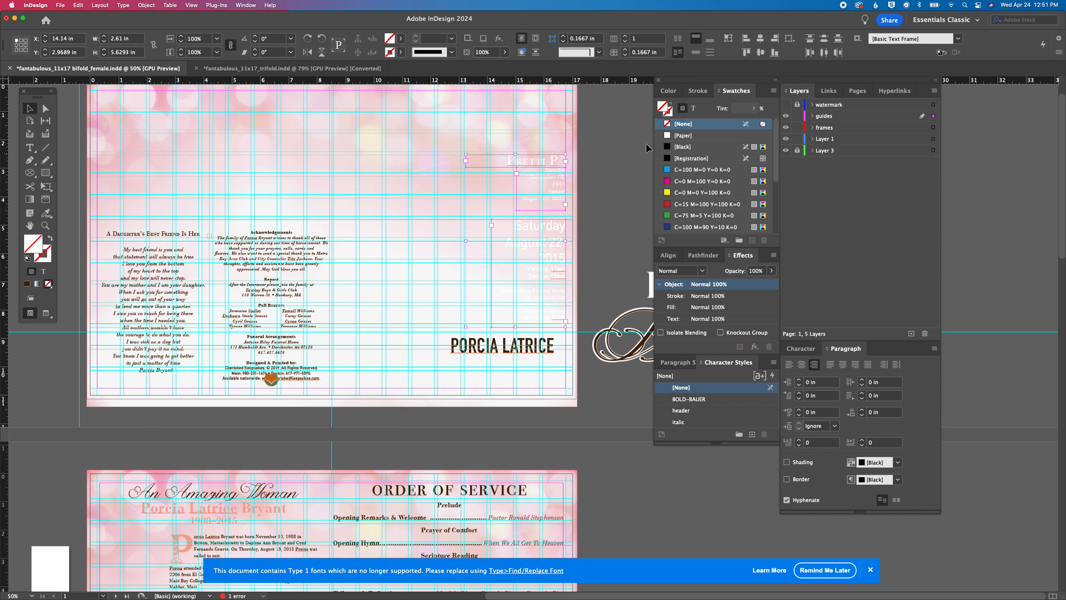
{"action": "left_click", "coordinate": [694, 108]}
{"action": "scroll", "coordinate": [692, 139], "scroll_direction": "down", "scroll_amount": 5}
{"action": "left_click", "coordinate": [700, 171]}
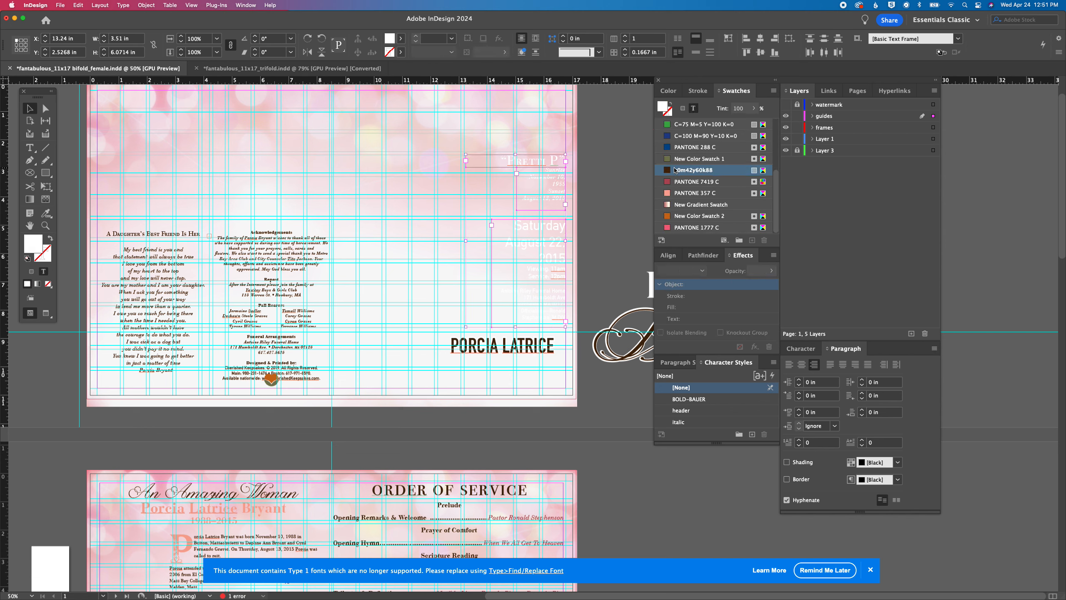
{"action": "left_click", "coordinate": [594, 186]}
Move the dark first-name text frame and the white copy behind it off the cover onto the pasteboard
{"action": "left_click", "coordinate": [457, 350]}
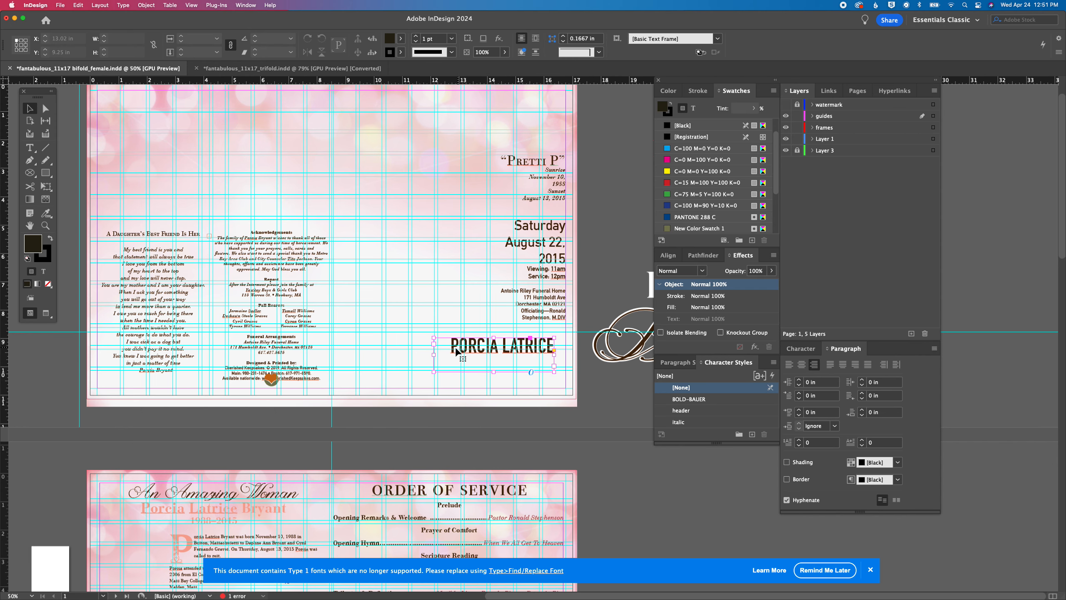
{"action": "left_click_drag", "start_coordinate": [457, 350], "coordinate": [601, 274]}
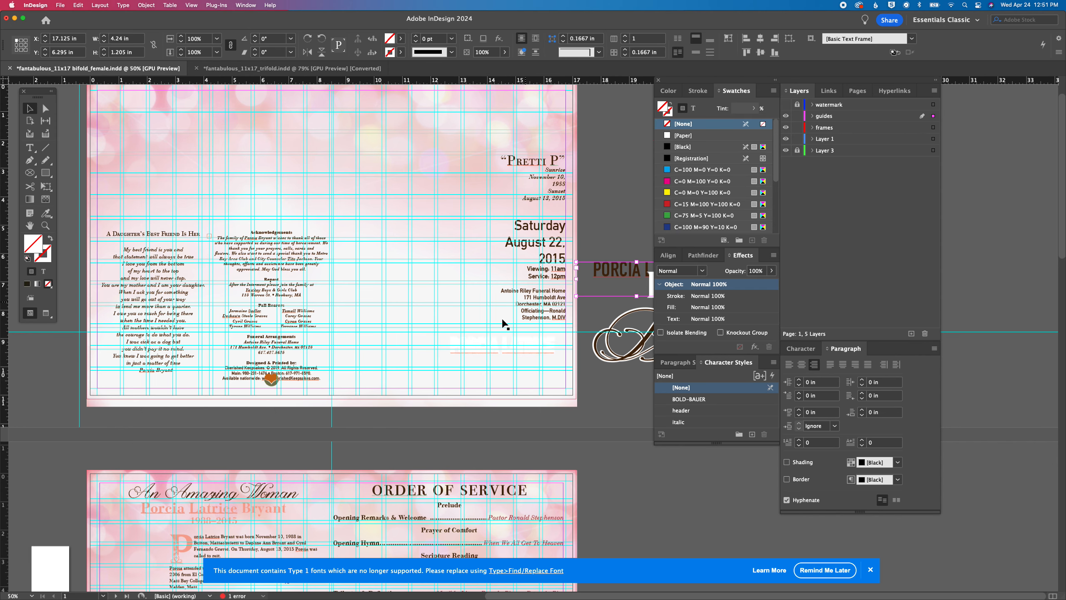
{"action": "left_click_drag", "start_coordinate": [464, 353], "coordinate": [627, 386]}
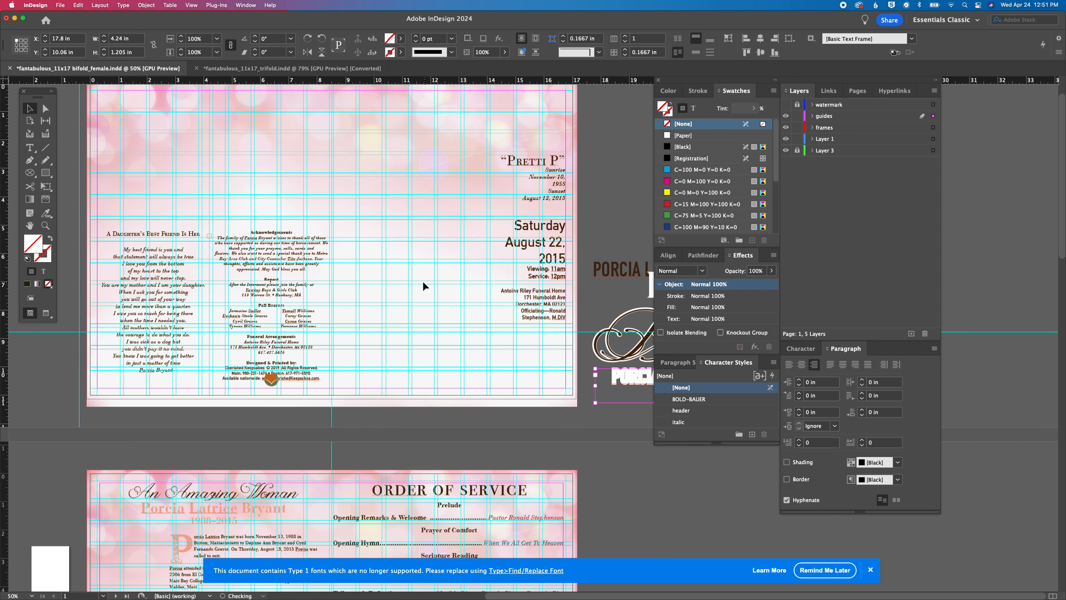
Place the pink Fantabulous & More title at the top of the cover and enlarge it to about 8.19 by 1.72 in
{"action": "scroll", "coordinate": [425, 280], "scroll_direction": "up", "scroll_amount": 3}
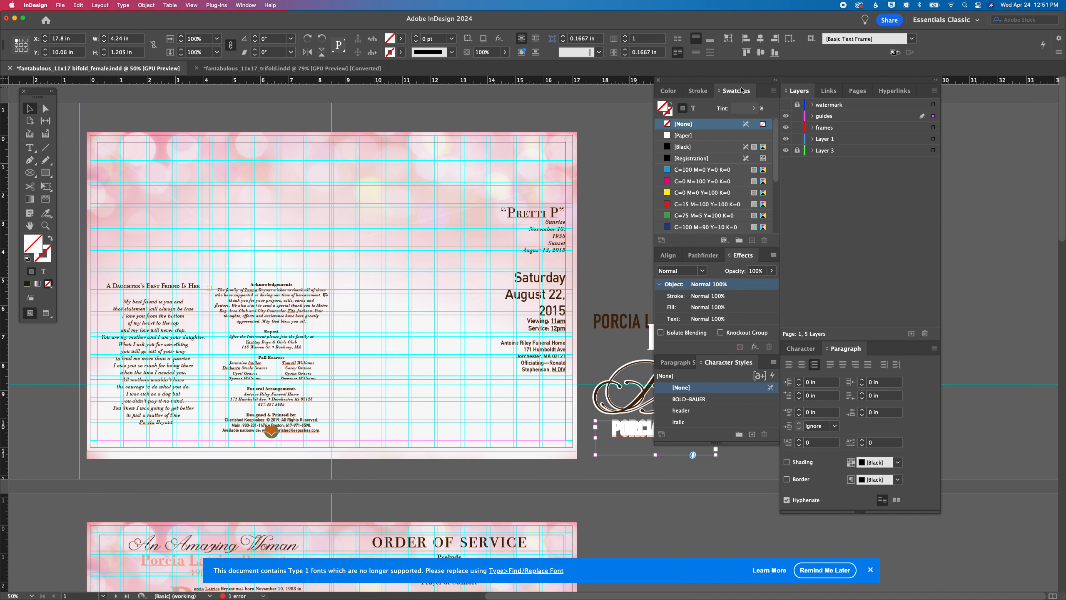
{"action": "left_click_drag", "start_coordinate": [731, 83], "coordinate": [924, 128]}
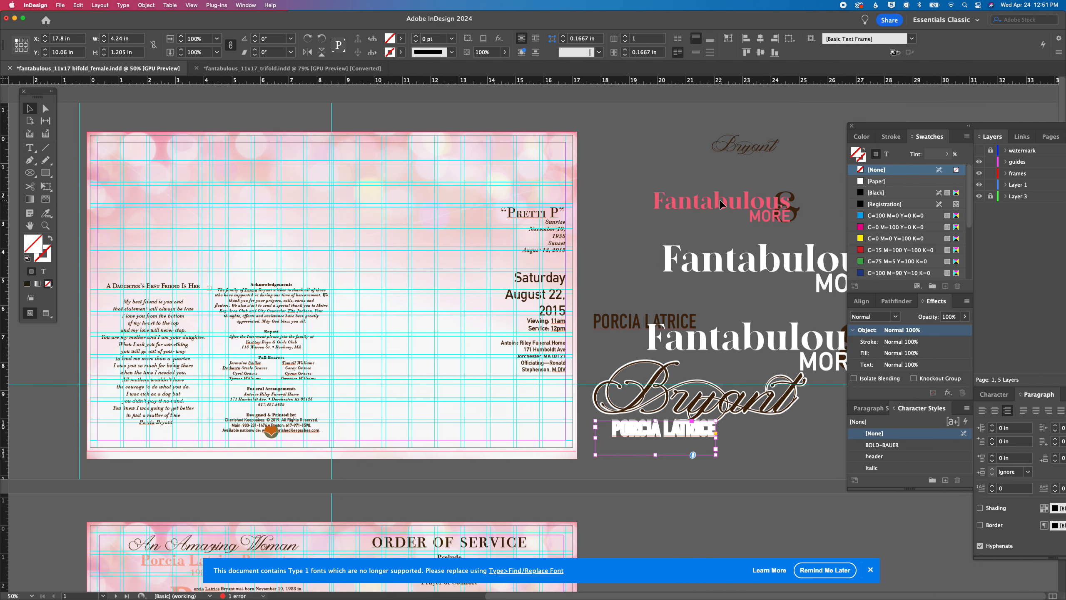
{"action": "left_click_drag", "start_coordinate": [718, 200], "coordinate": [399, 161]}
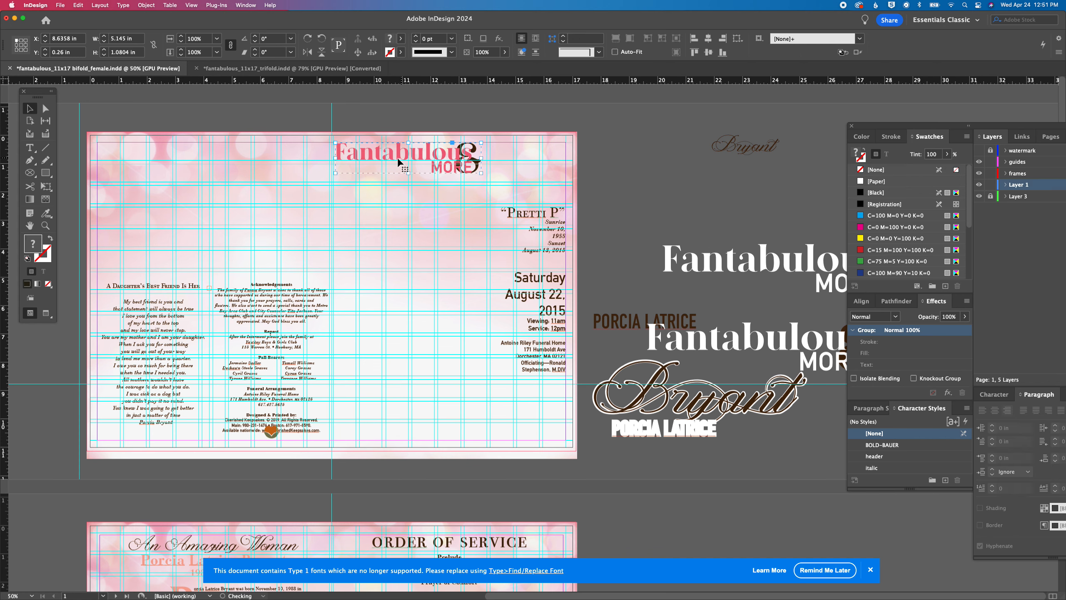
{"action": "left_click_drag", "start_coordinate": [482, 173], "coordinate": [566, 194]}
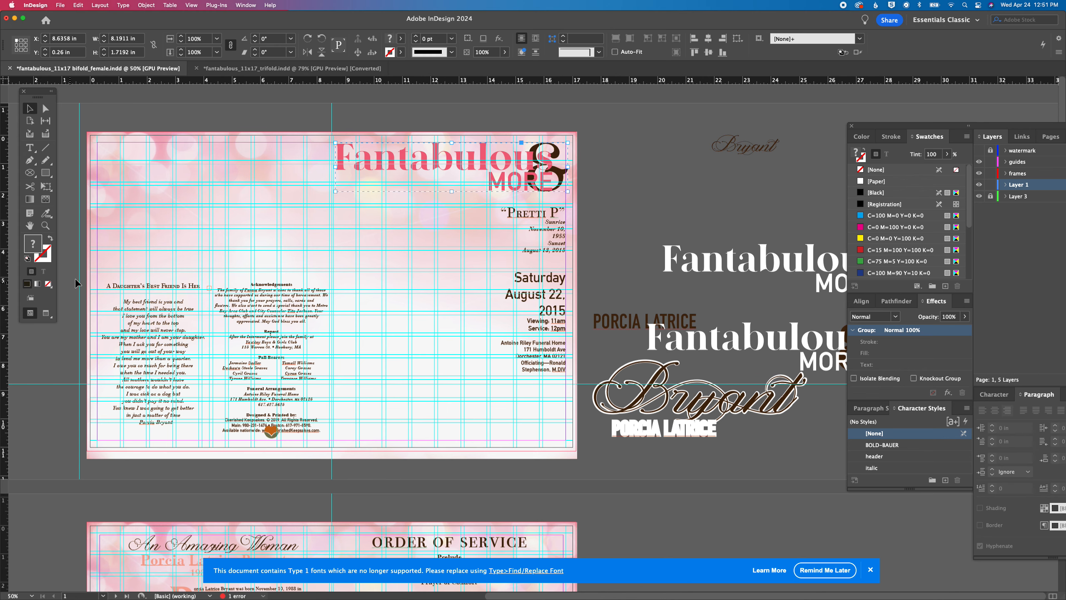
{"action": "left_click_drag", "start_coordinate": [947, 134], "coordinate": [756, 118]}
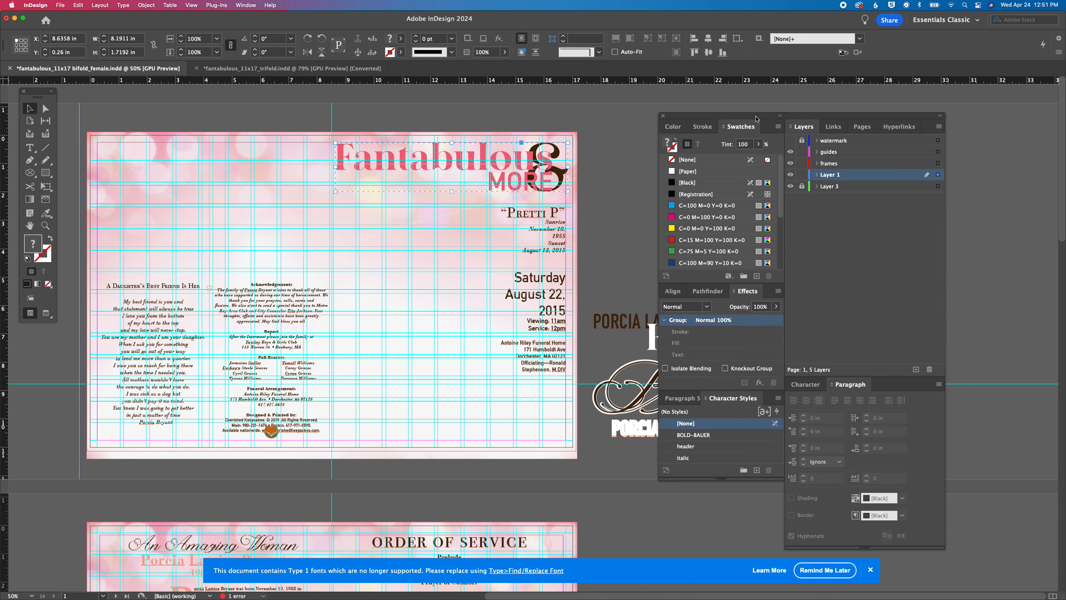
{"action": "left_click", "coordinate": [76, 5]}
{"action": "mouse_move", "coordinate": [101, 5]}
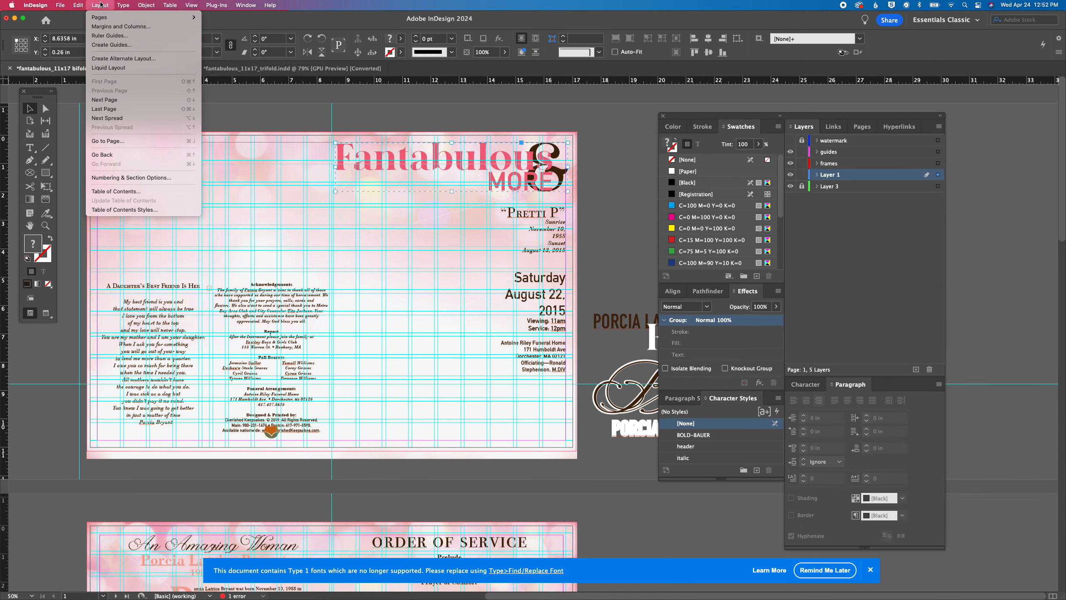
{"action": "left_click", "coordinate": [105, 26]}
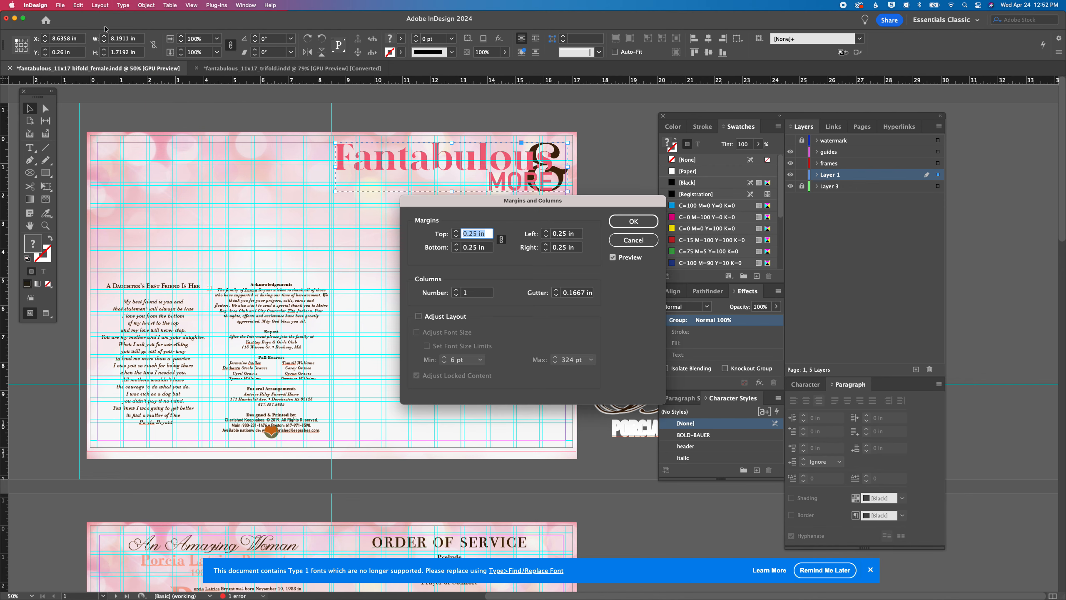
{"action": "left_click", "coordinate": [623, 242]}
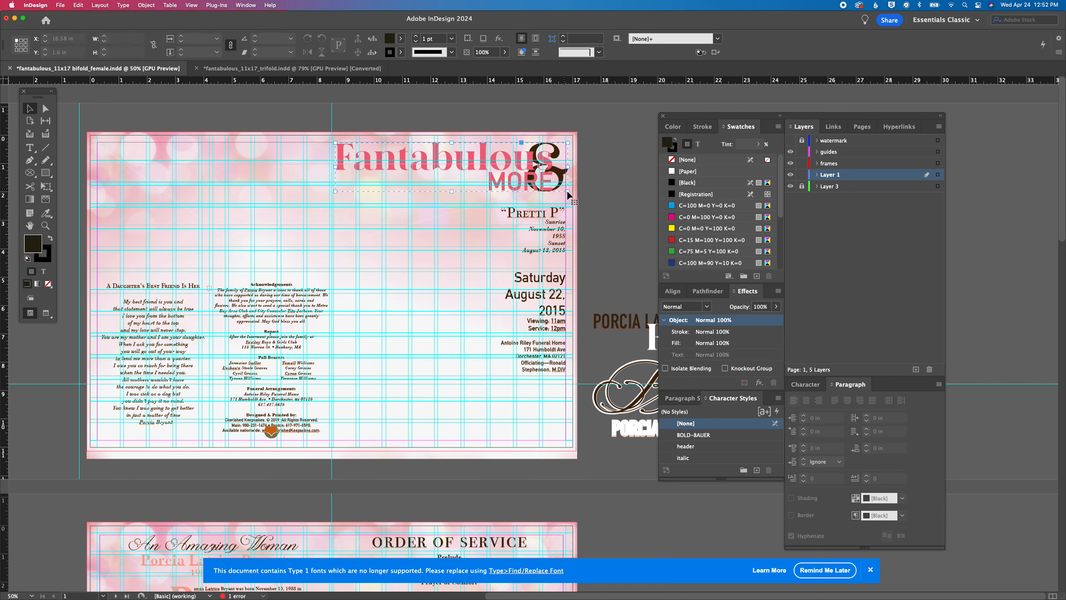
Narrow the Fantabulous & More title on the cover to about 8.11 in wide and save the document
{"action": "left_click", "coordinate": [566, 190]}
{"action": "left_click_drag", "start_coordinate": [567, 189], "coordinate": [566, 193]}
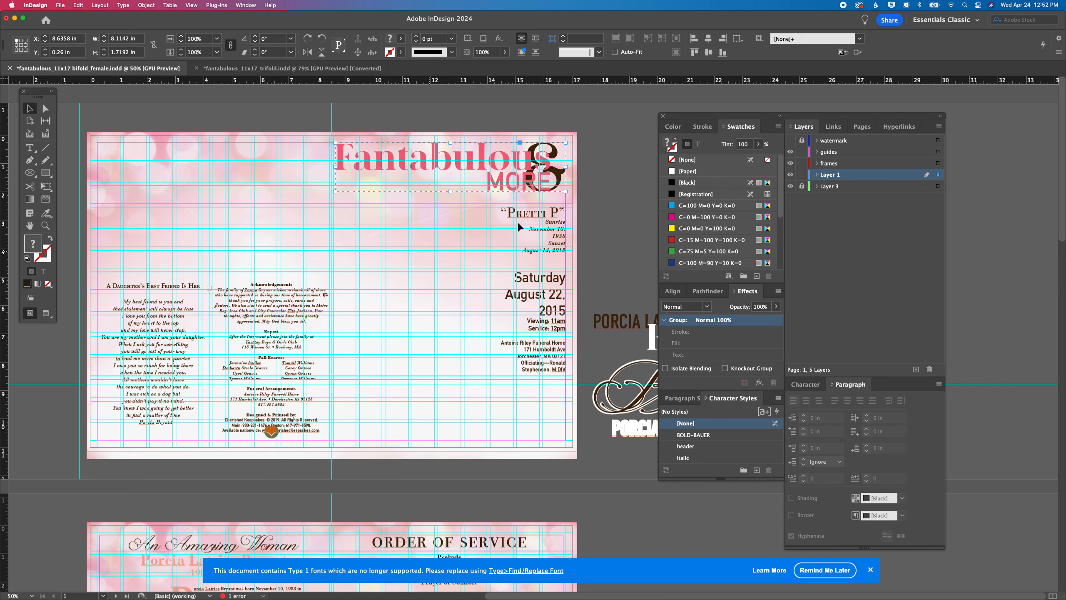
{"action": "left_click", "coordinate": [604, 197]}
{"action": "key", "text": "super+s"}
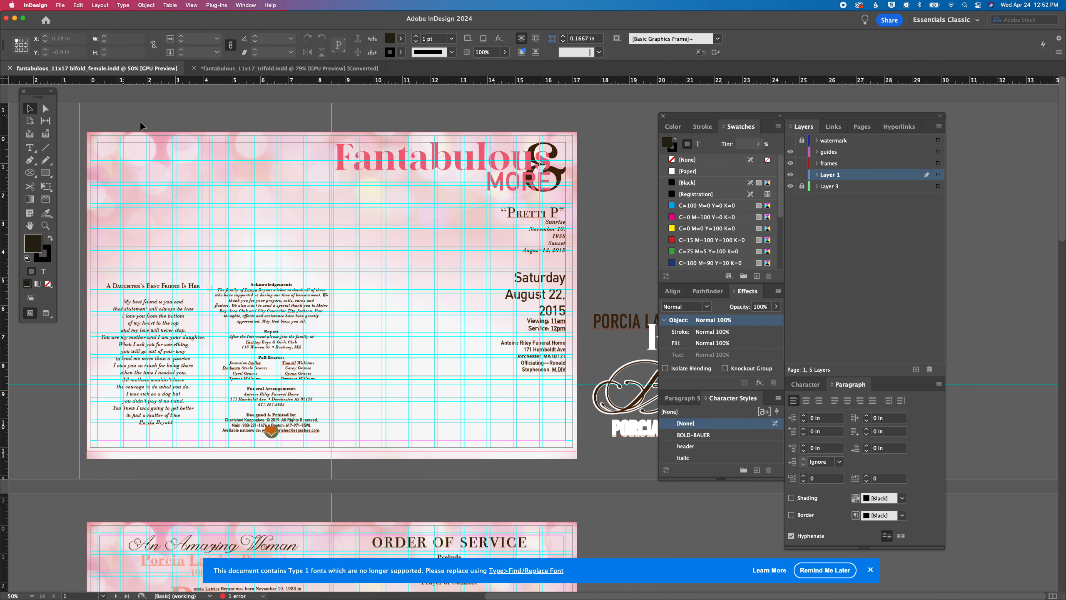
Place cvr-prog-lg-easel_stage1.psd from the client's 04 april folder on the cover below the title, about 6.34 by 9.72 in
{"action": "key", "text": "super+d"}
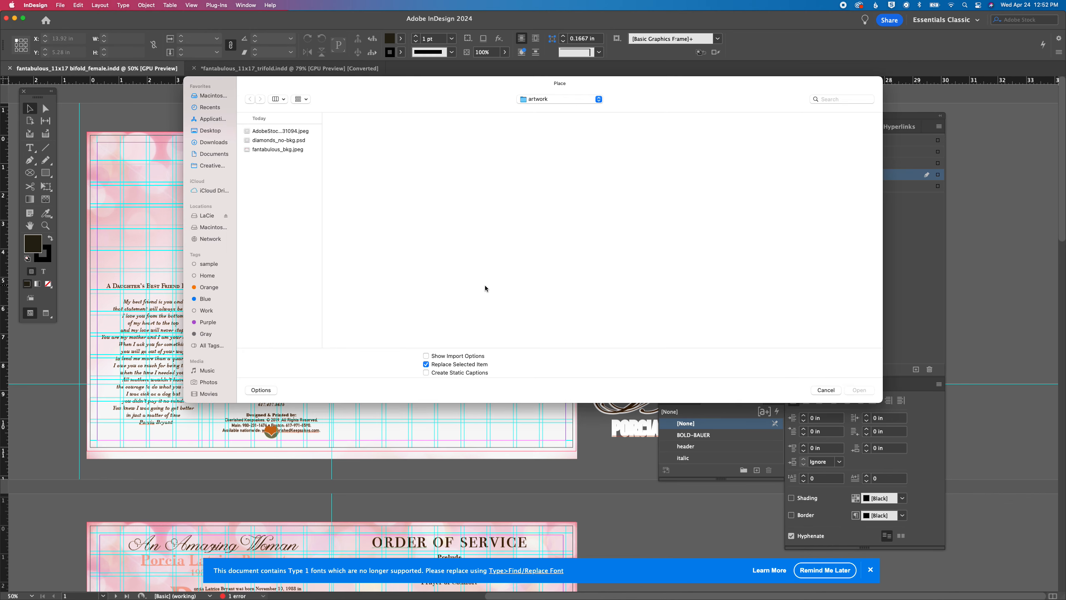
{"action": "left_click", "coordinate": [599, 104]}
{"action": "left_click", "coordinate": [596, 108]}
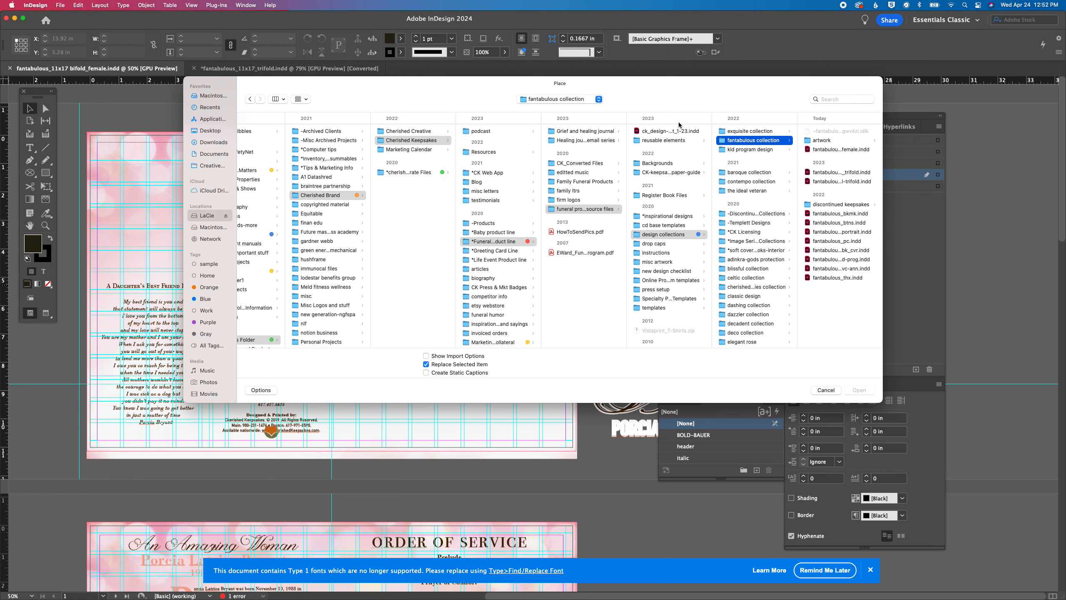
{"action": "left_click", "coordinate": [579, 181]}
{"action": "left_click", "coordinate": [649, 132]}
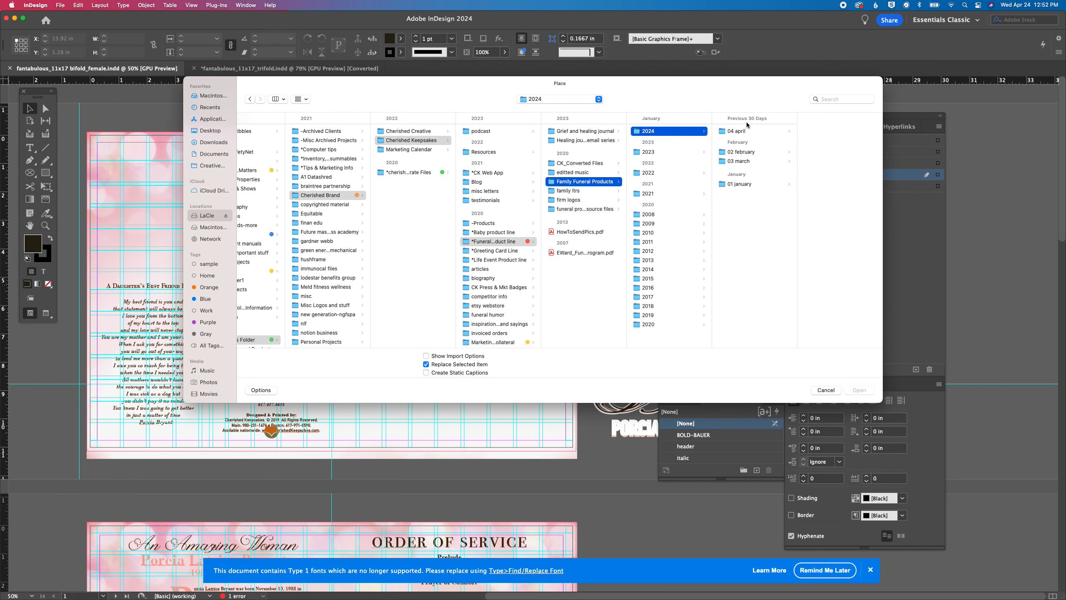
{"action": "left_click", "coordinate": [746, 132]}
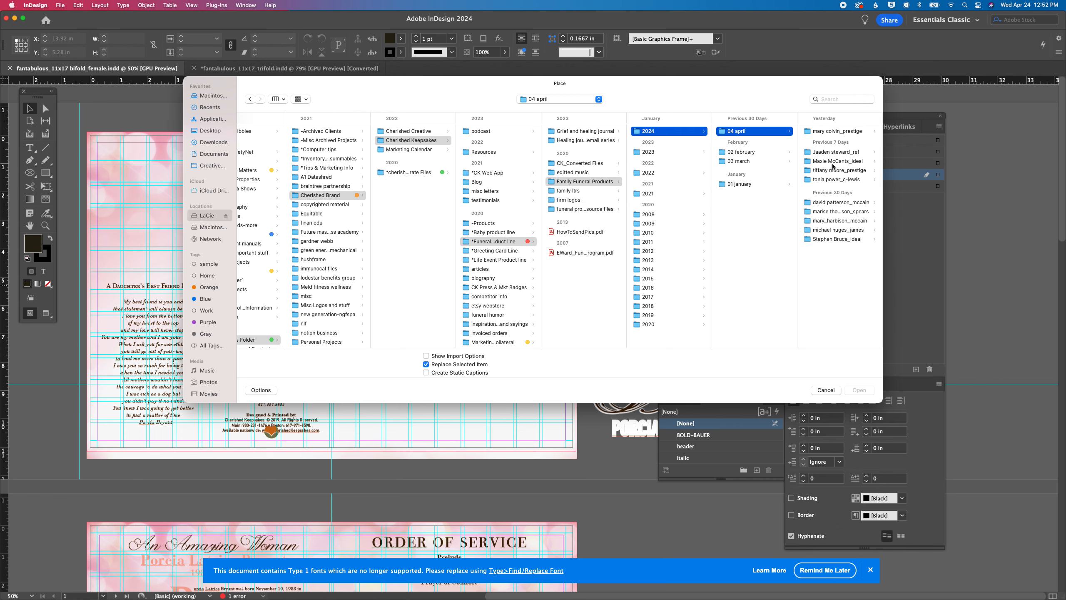
{"action": "left_click", "coordinate": [834, 179]}
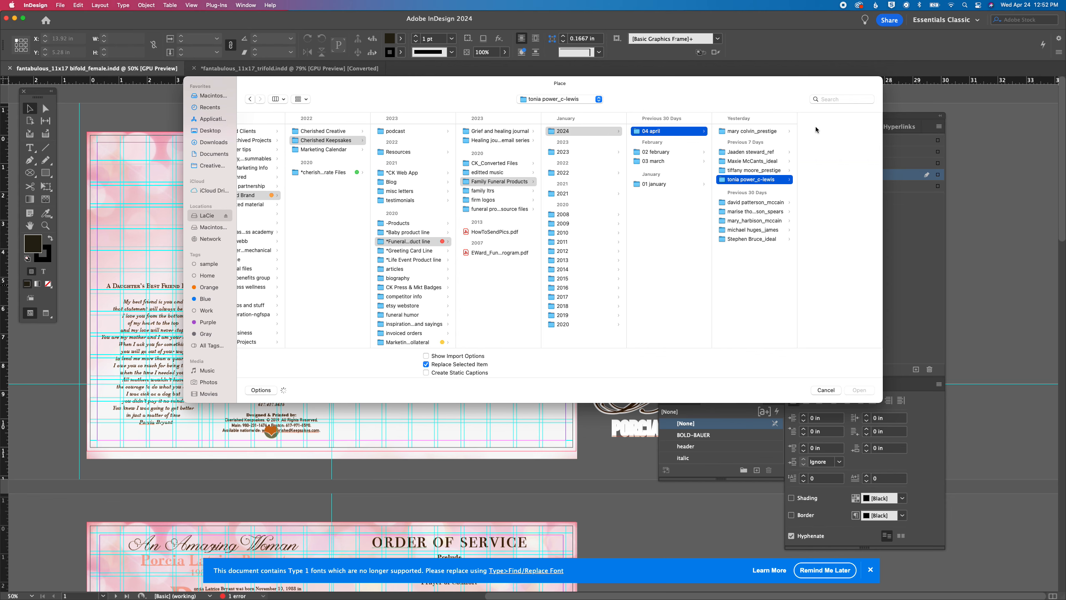
{"action": "left_click", "coordinate": [827, 132]}
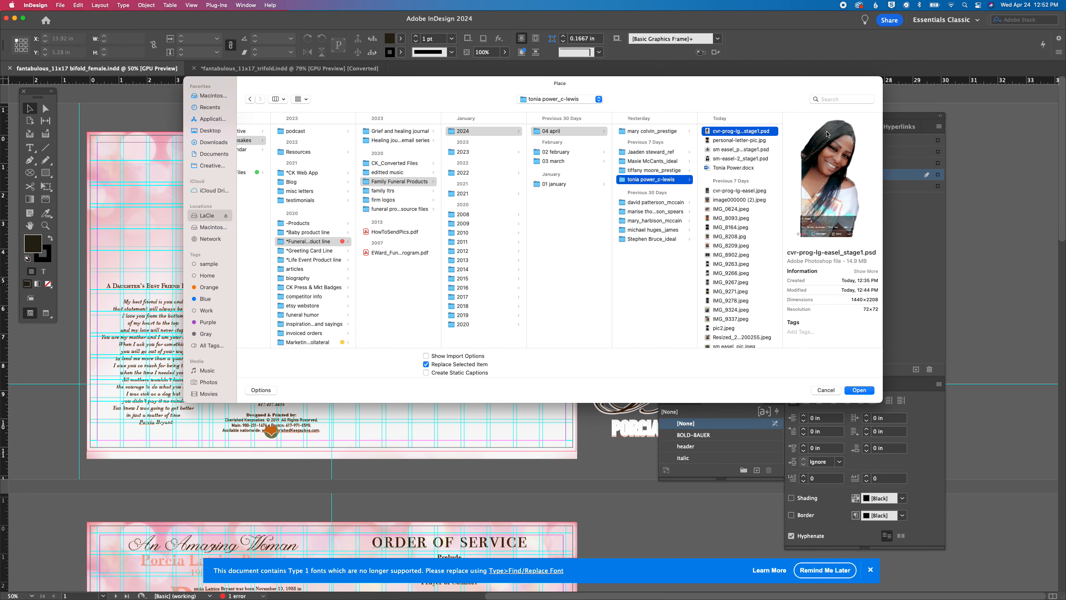
{"action": "key", "text": "Return"}
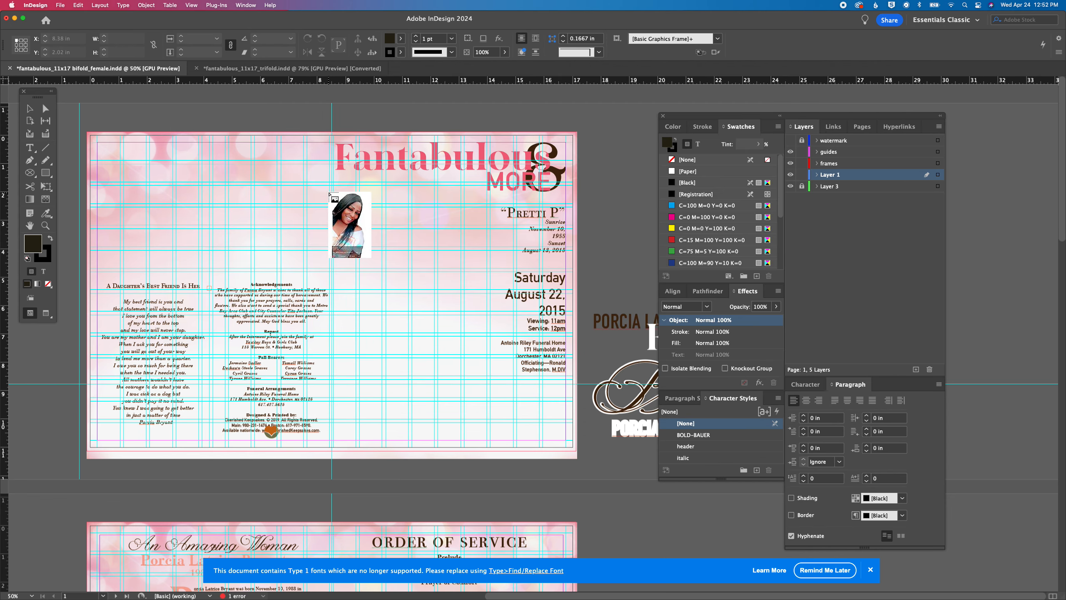
{"action": "left_click_drag", "start_coordinate": [334, 185], "coordinate": [515, 458]}
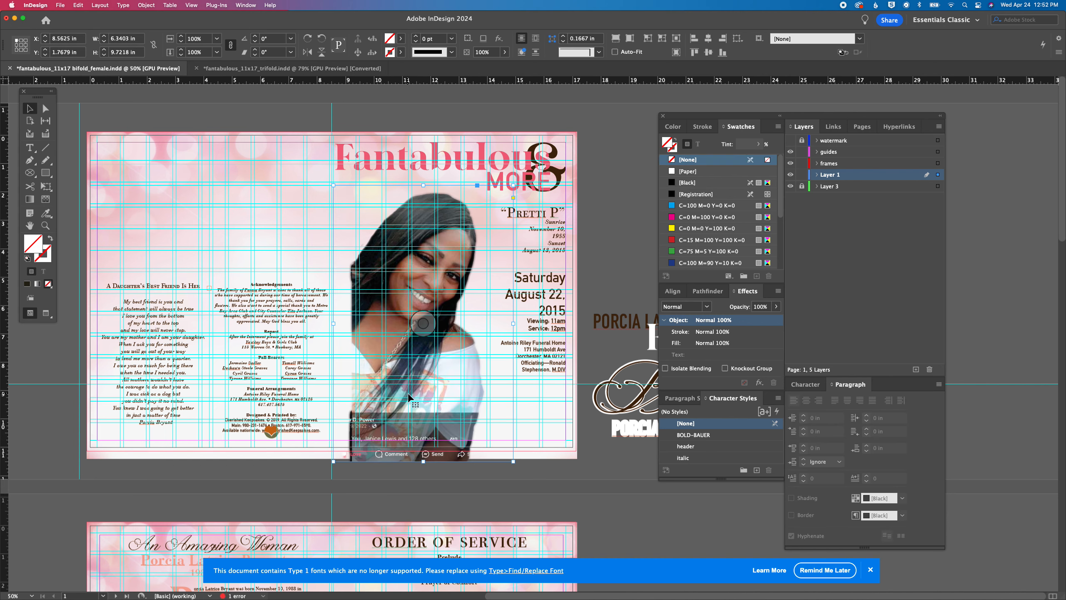
Shift the portrait image inside its frame to about X+ -0.80 in, Y+ 0.21 in
{"action": "left_click", "coordinate": [424, 323]}
{"action": "left_click_drag", "start_coordinate": [425, 322], "coordinate": [402, 332]}
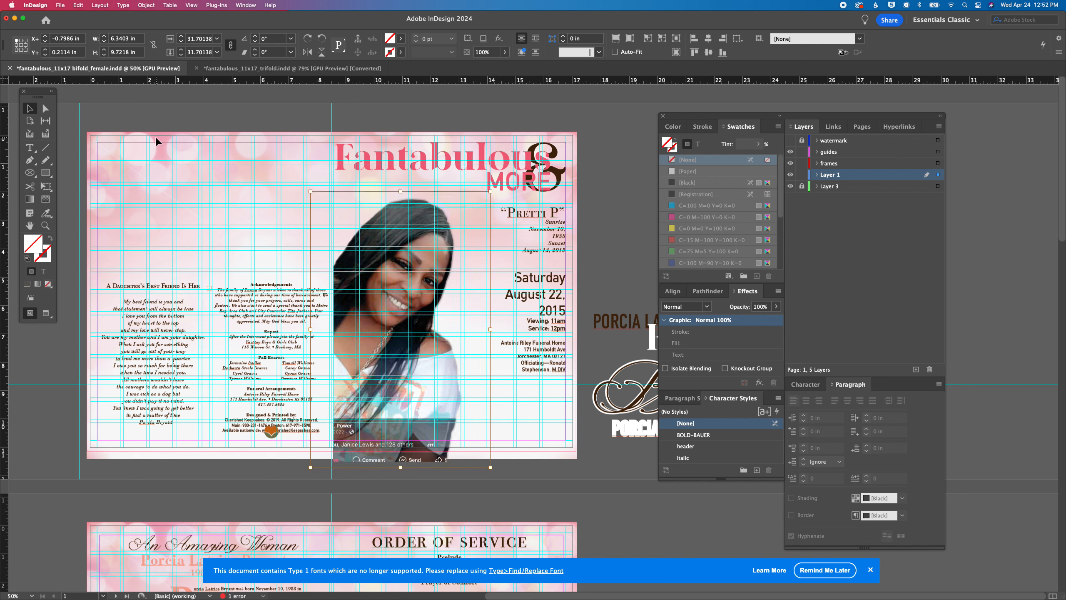
{"action": "left_click", "coordinate": [630, 129]}
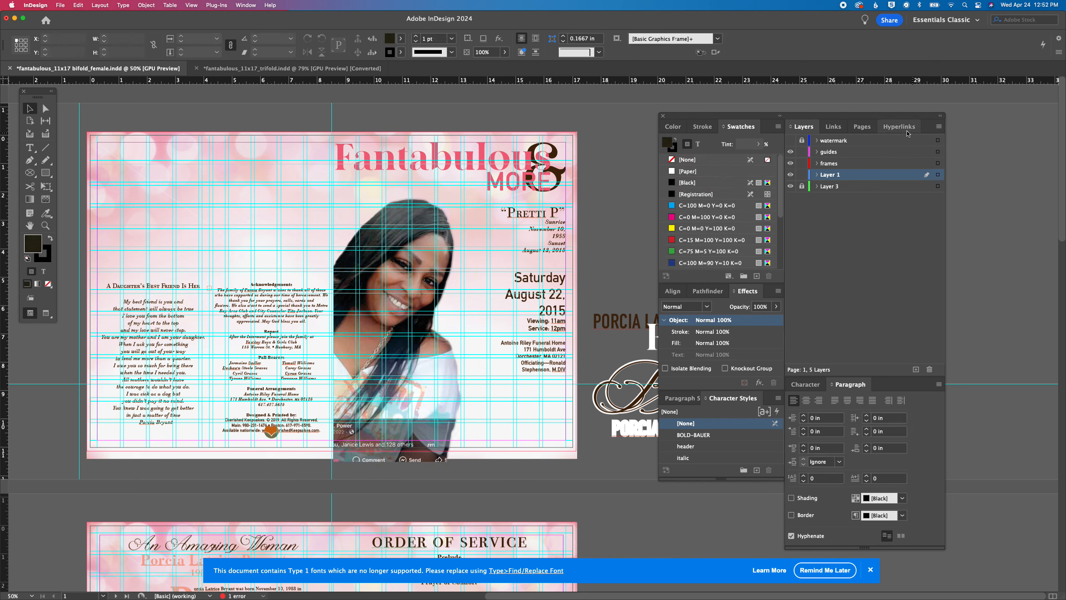
Add vertical ruler guides at X 8.25 in and X 8.75 in on A-Master
{"action": "left_click", "coordinate": [858, 127]}
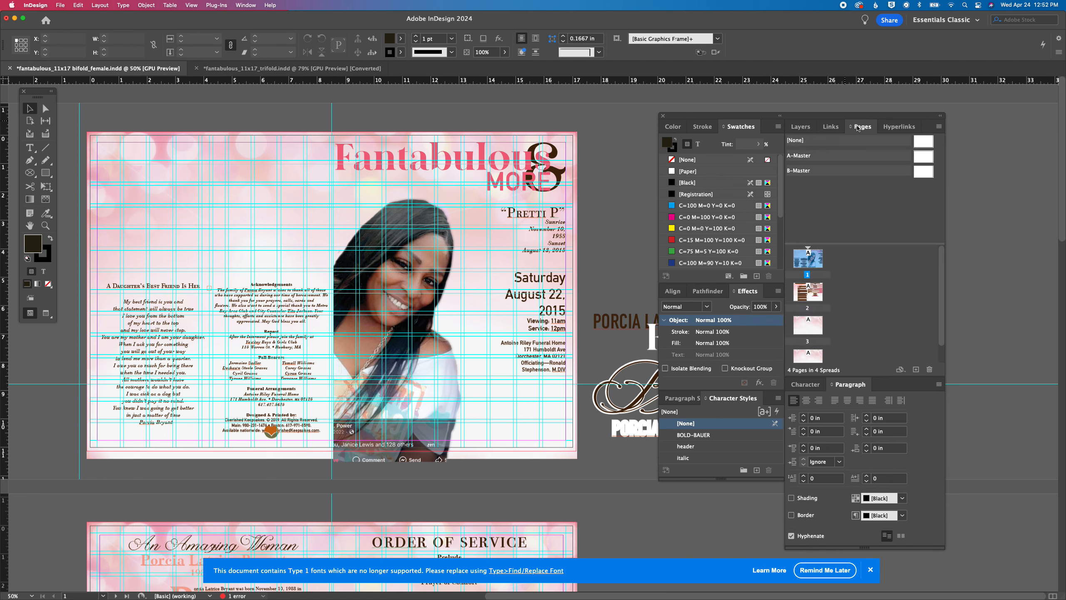
{"action": "double_click", "coordinate": [923, 157]}
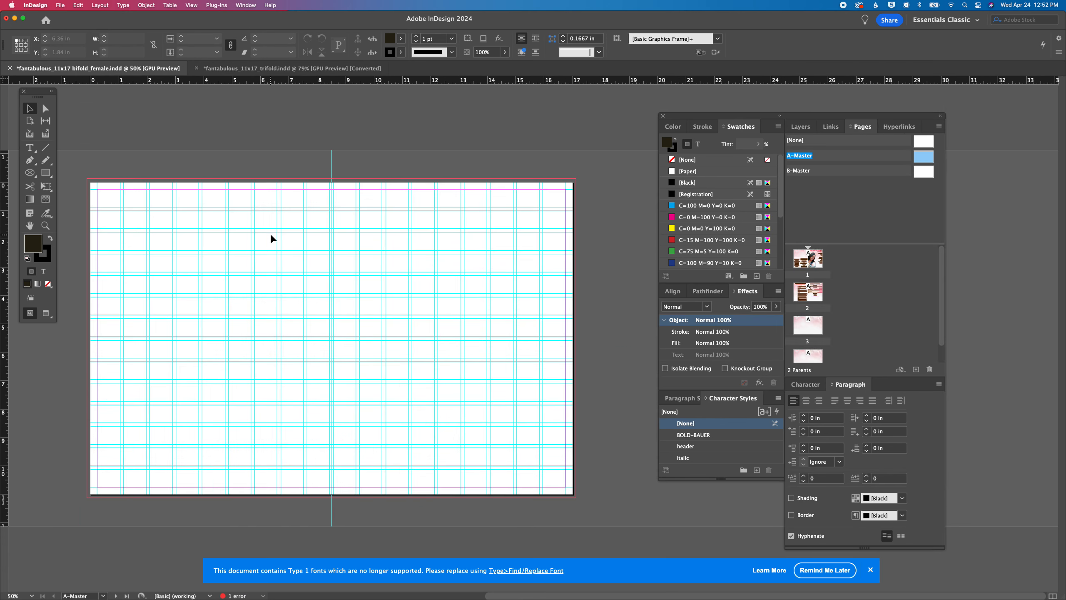
{"action": "key", "text": "super+equal"}
{"action": "key", "text": "super+equal"}
{"action": "key", "text": "super+equal"}
{"action": "left_click_drag", "start_coordinate": [271, 234], "coordinate": [561, 453]}
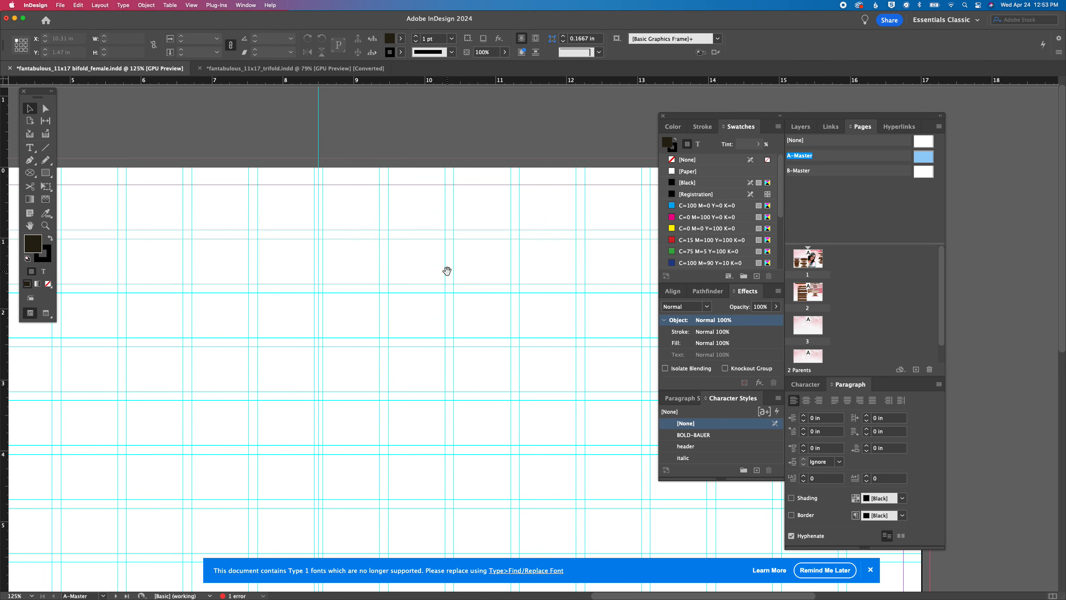
{"action": "left_click_drag", "start_coordinate": [447, 271], "coordinate": [464, 264]}
{"action": "left_click_drag", "start_coordinate": [6, 123], "coordinate": [317, 106]}
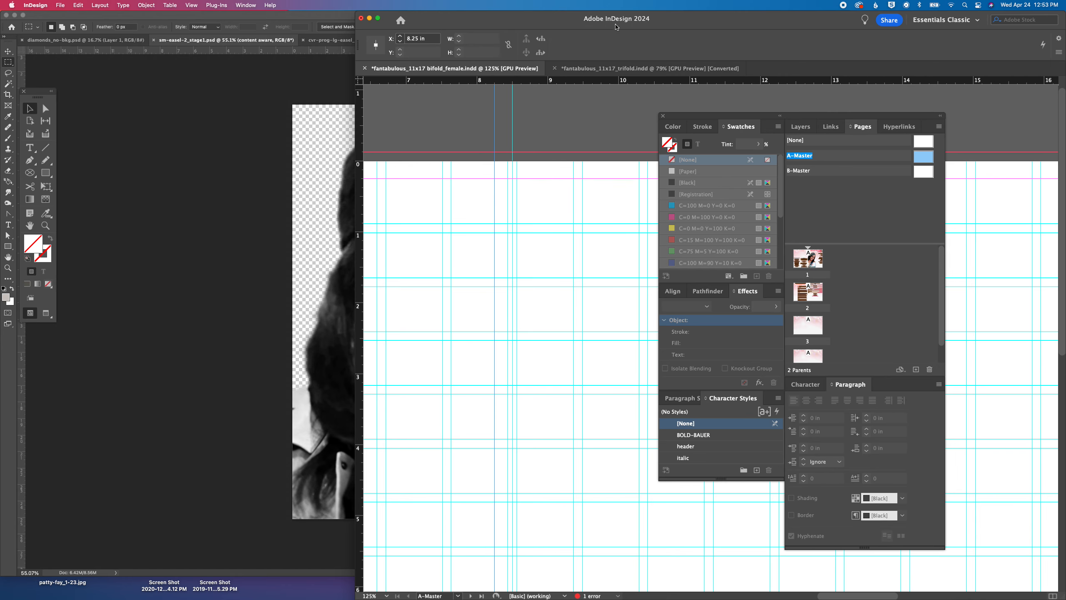
{"action": "left_click_drag", "start_coordinate": [722, 28], "coordinate": [375, 17]}
{"action": "left_click_drag", "start_coordinate": [718, 596], "coordinate": [933, 595]}
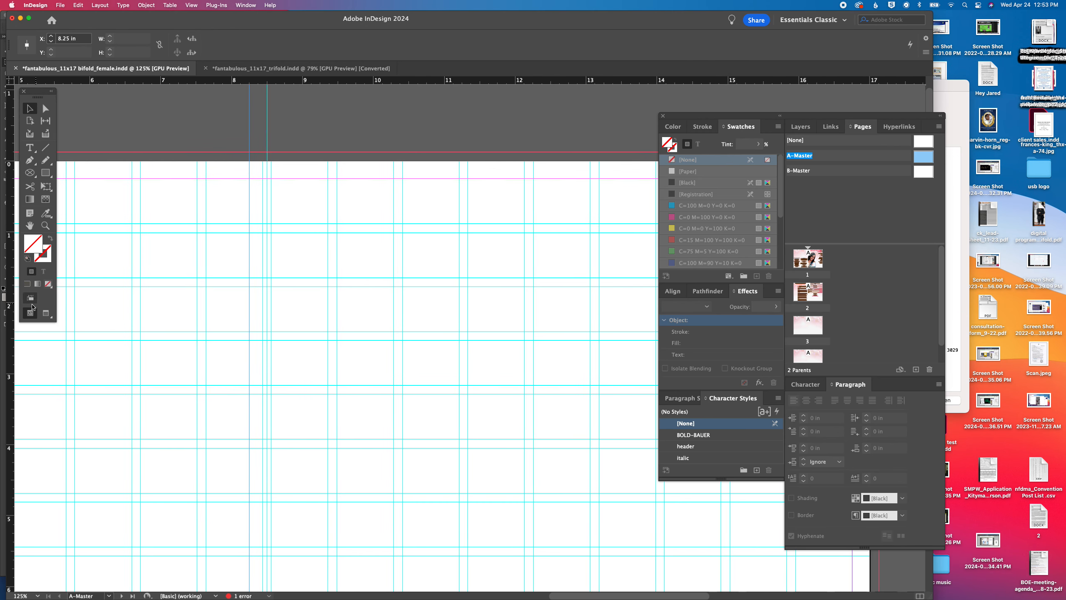
{"action": "left_click_drag", "start_coordinate": [9, 297], "coordinate": [284, 213]}
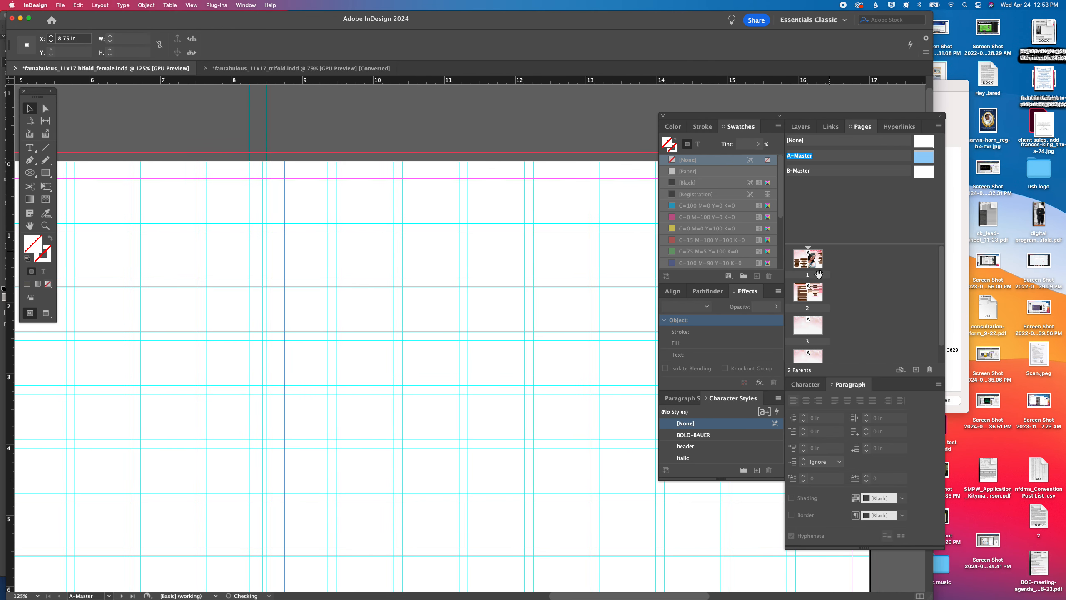
On page 1, extend the left edge of the cover portrait's frame to X 8.5 in
{"action": "double_click", "coordinate": [812, 259]}
{"action": "left_click", "coordinate": [257, 284]}
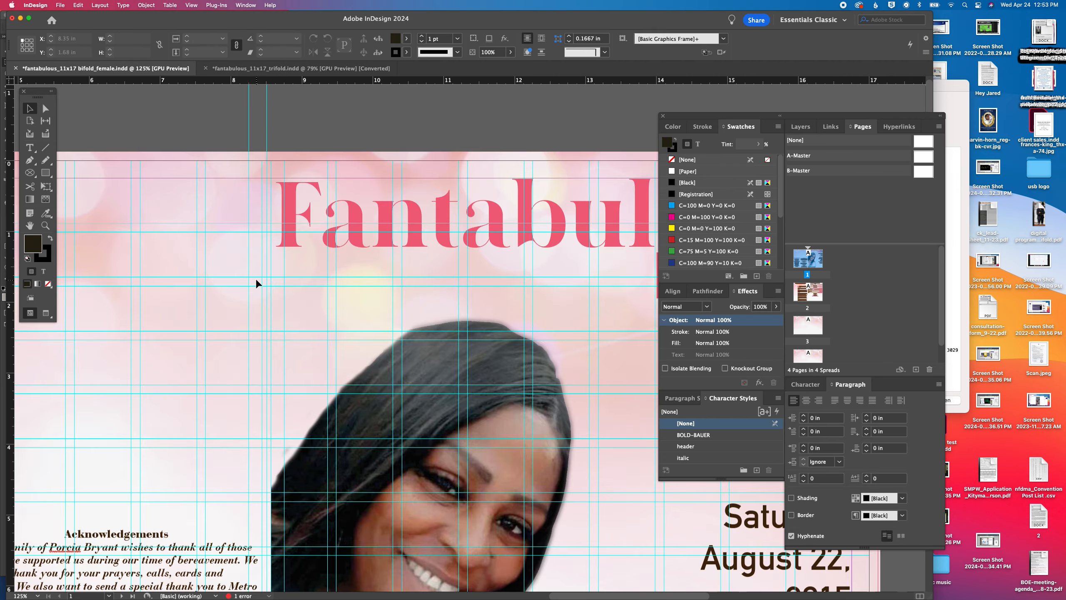
{"action": "left_click", "coordinate": [340, 511]}
{"action": "left_click_drag", "start_coordinate": [338, 514], "coordinate": [359, 365]}
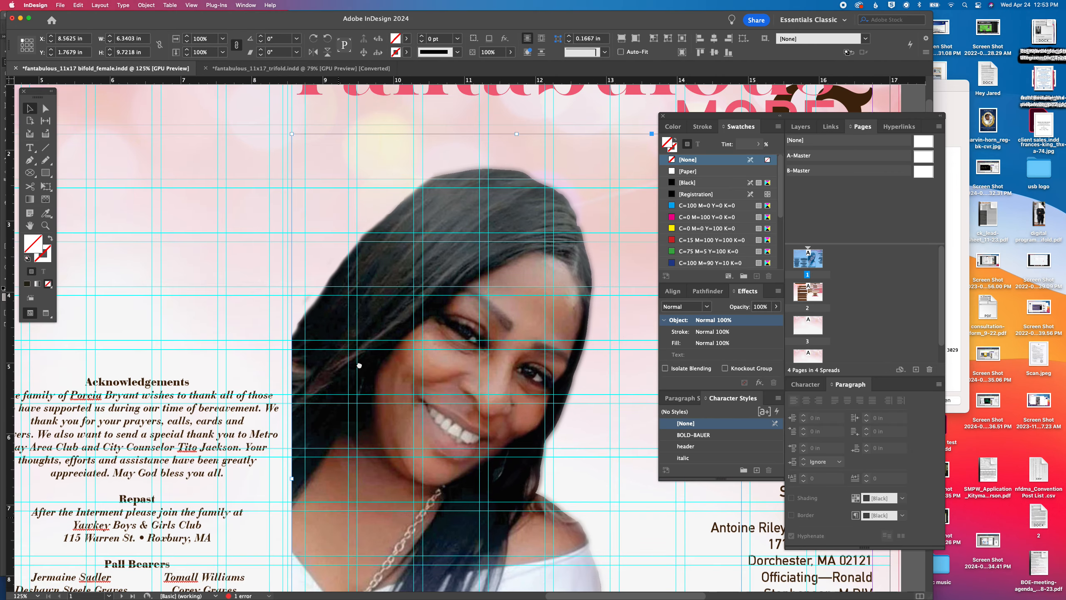
{"action": "left_click_drag", "start_coordinate": [351, 327], "coordinate": [383, 225]}
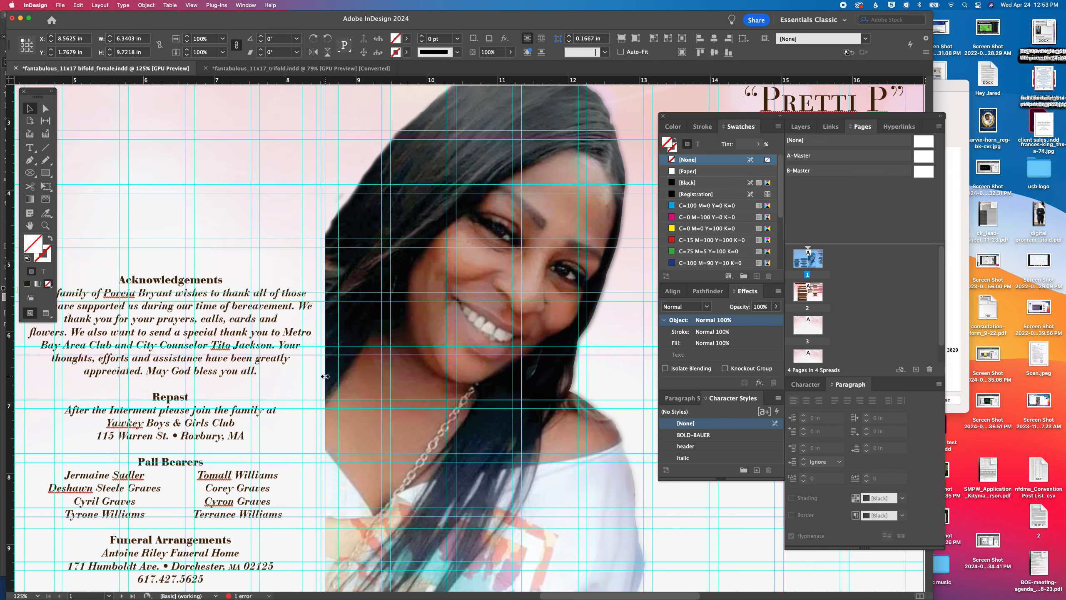
{"action": "left_click_drag", "start_coordinate": [324, 377], "coordinate": [321, 377]}
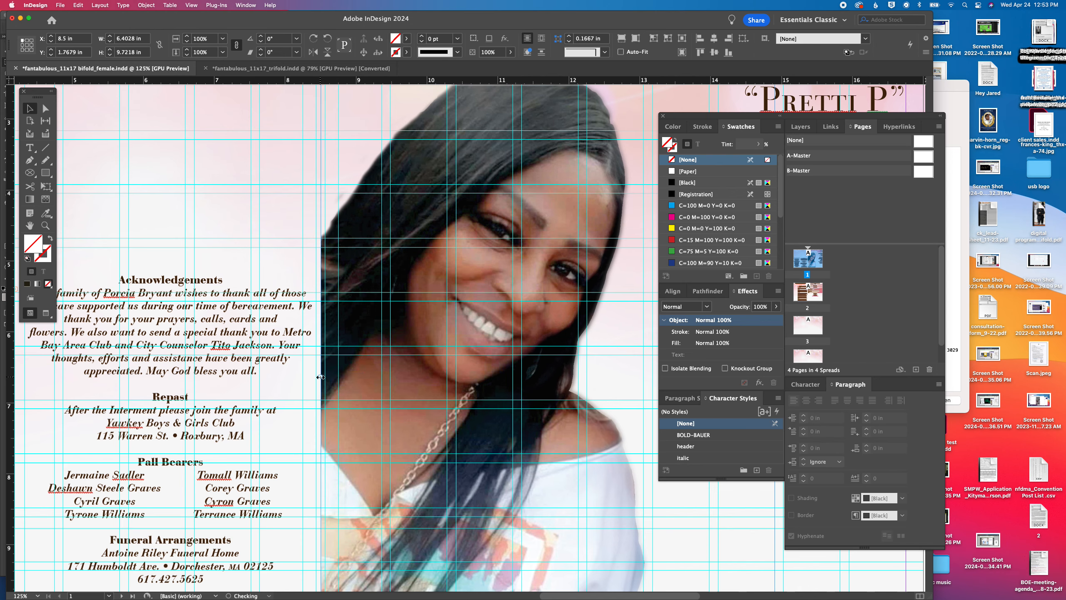
Enlarge the portrait image inside its frame to about 38.2%, about 7.65 by 11.72 in
{"action": "left_click_drag", "start_coordinate": [488, 490], "coordinate": [426, 227]}
{"action": "left_click_drag", "start_coordinate": [529, 364], "coordinate": [336, 329]}
{"action": "left_click", "coordinate": [294, 255]}
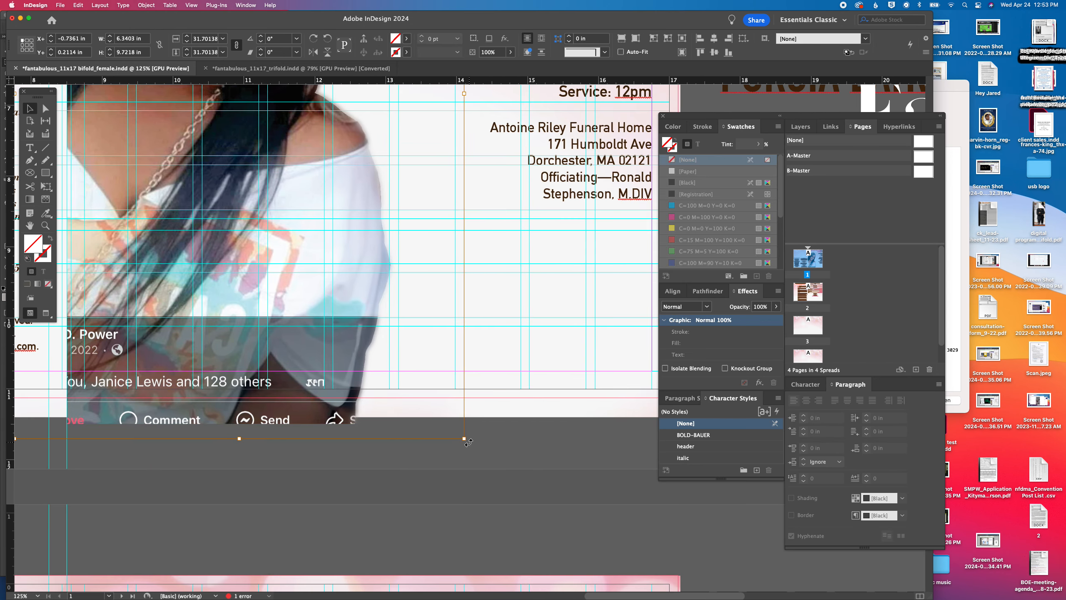
{"action": "left_click_drag", "start_coordinate": [464, 440], "coordinate": [530, 490]}
{"action": "left_click_drag", "start_coordinate": [529, 540], "coordinate": [557, 557]}
{"action": "key", "text": "super+1"}
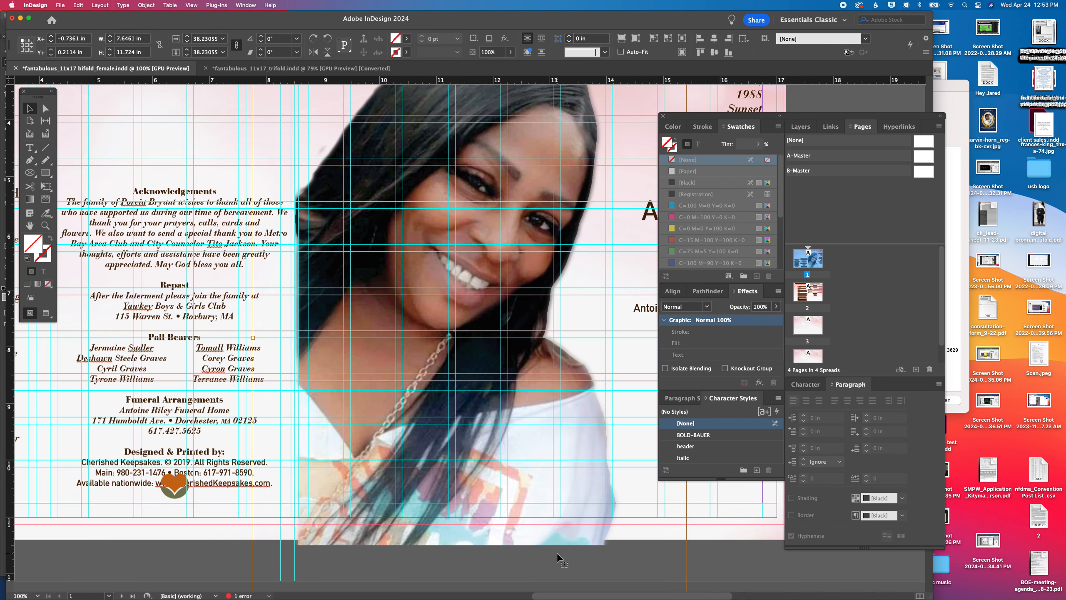
{"action": "key", "text": "super+minus"}
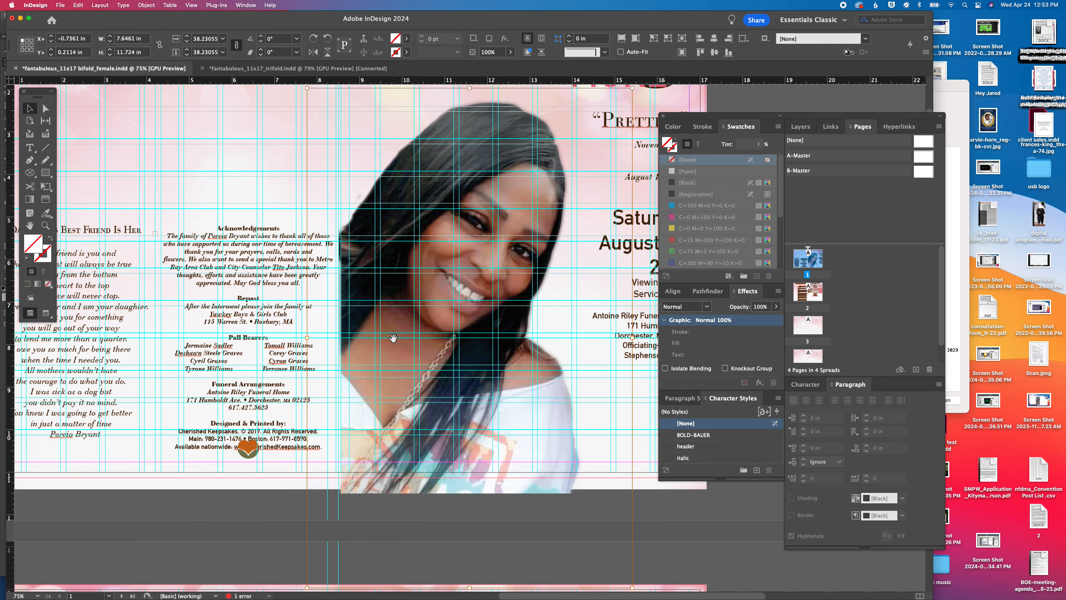
{"action": "key", "text": "super+minus"}
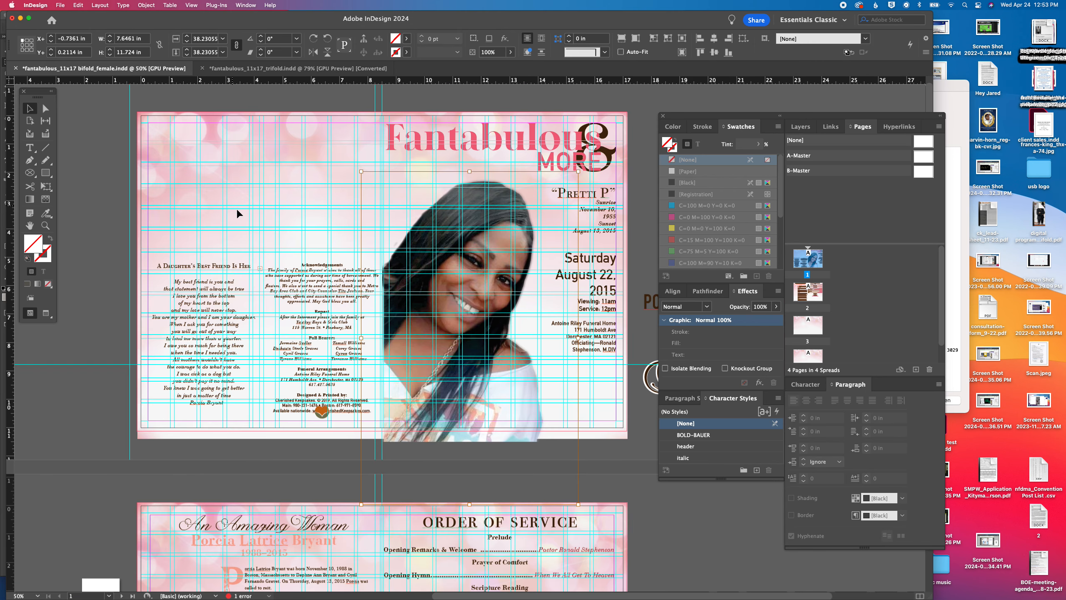
{"action": "left_click", "coordinate": [642, 273]}
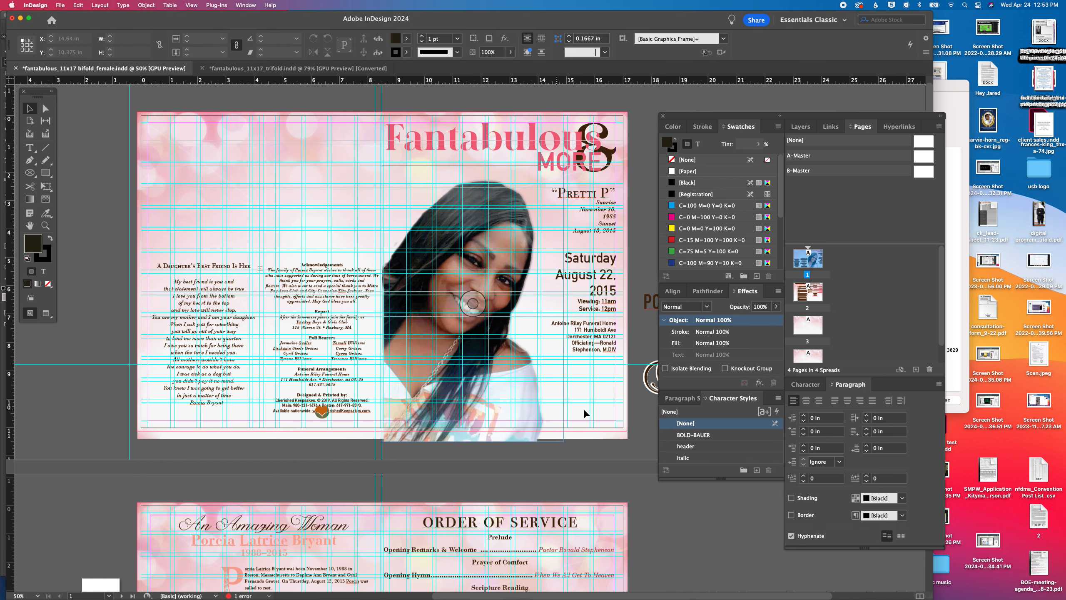
Move the cover's nickname and sunrise/sunset frames onto the pasteboard and raise the service details frame to about Y 2.4 in
{"action": "scroll", "coordinate": [520, 378], "scroll_direction": "right", "scroll_amount": 5}
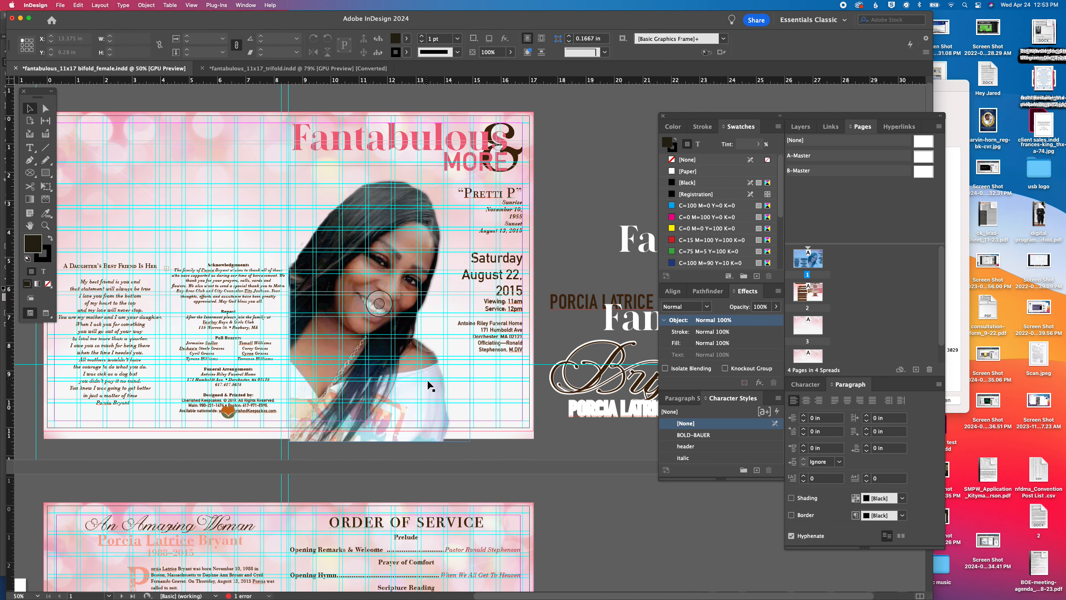
{"action": "left_click_drag", "start_coordinate": [484, 194], "coordinate": [609, 173]}
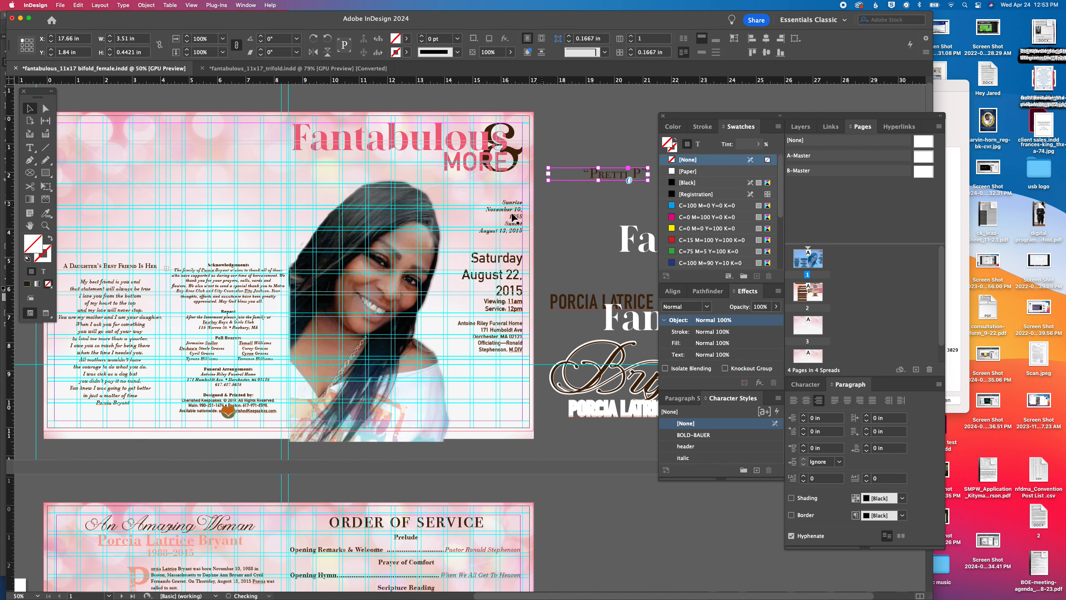
{"action": "left_click_drag", "start_coordinate": [492, 229], "coordinate": [596, 219]}
{"action": "left_click_drag", "start_coordinate": [499, 273], "coordinate": [496, 204]}
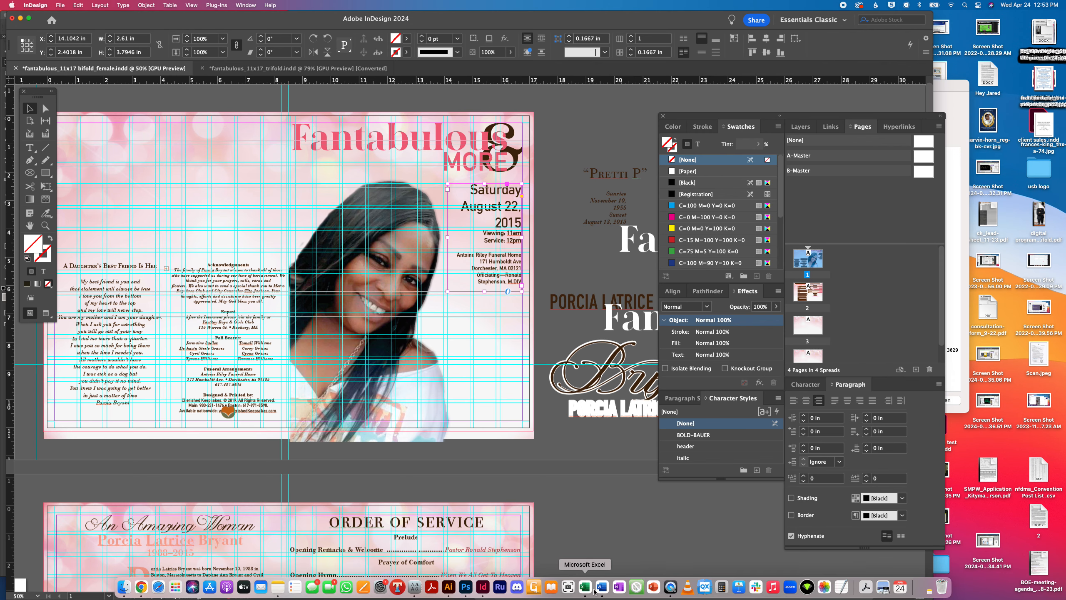
Copy the service date and time lines from the client's Word document and return to InDesign
{"action": "left_click", "coordinate": [600, 588]}
{"action": "scroll", "coordinate": [445, 282], "scroll_direction": "up", "scroll_amount": 3}
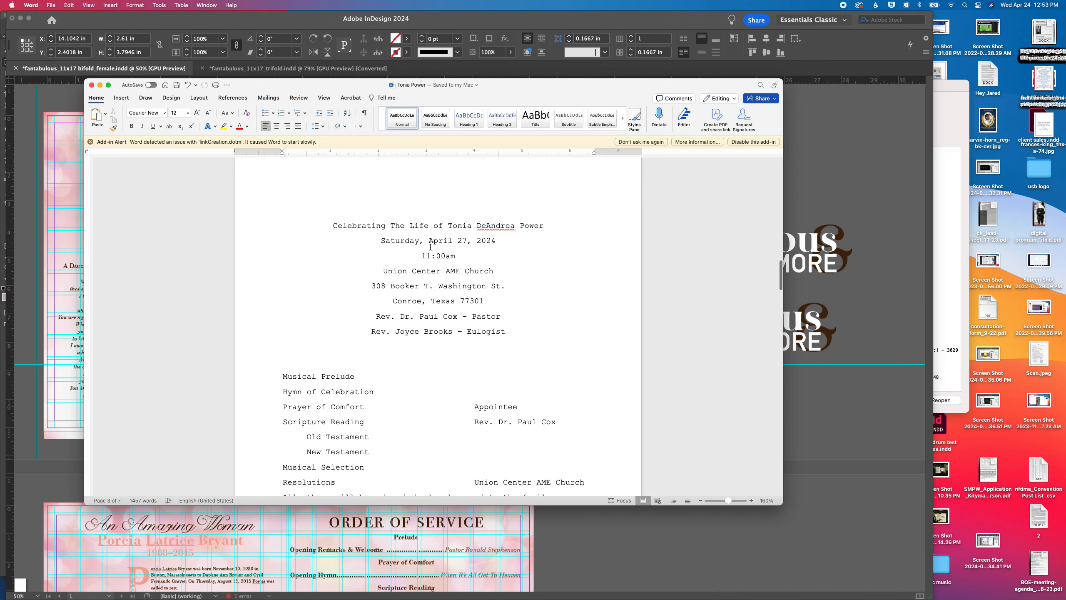
{"action": "left_click_drag", "start_coordinate": [381, 242], "coordinate": [482, 257]}
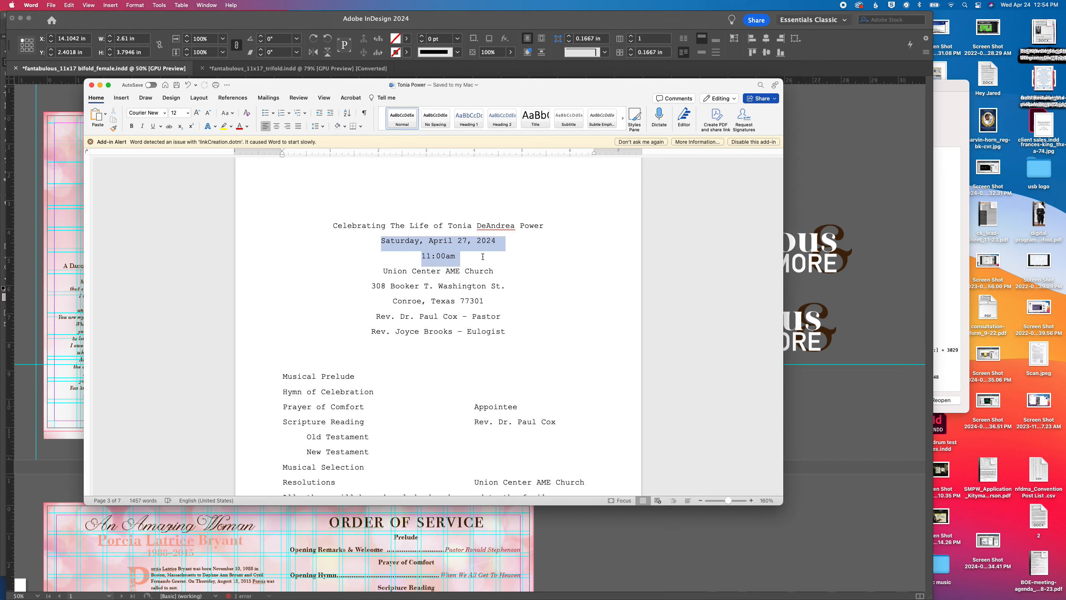
{"action": "key", "text": "super+c"}
{"action": "key", "text": "super+Tab"}
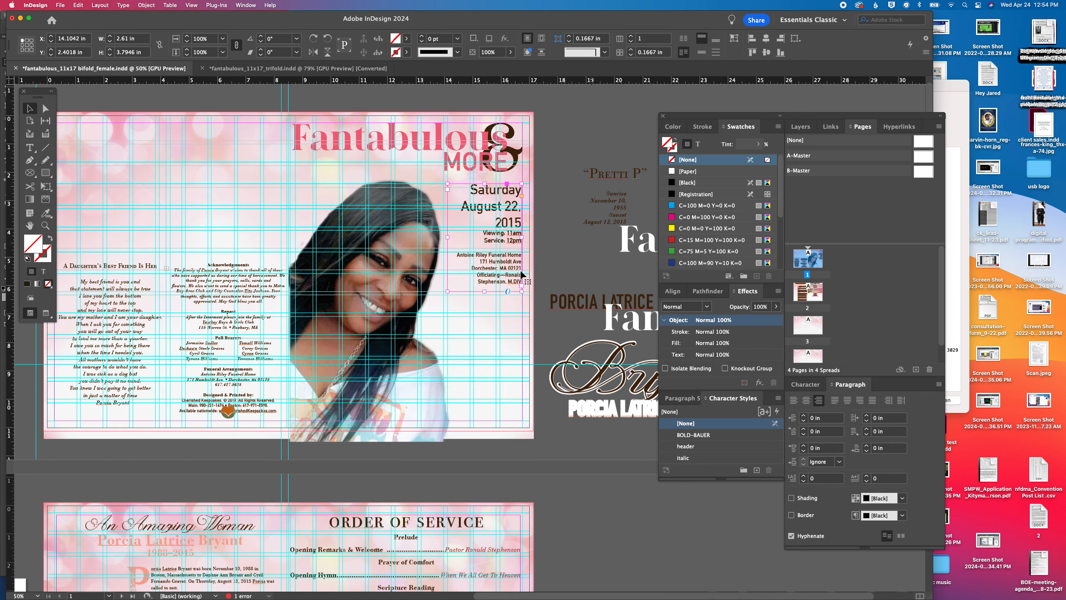
Replace the cover's old date with the copied "Saturday, April 27, 2024" and remove the separate 11:00am line
{"action": "left_click", "coordinate": [492, 205]}
{"action": "left_click_drag", "start_coordinate": [474, 192], "coordinate": [523, 225]}
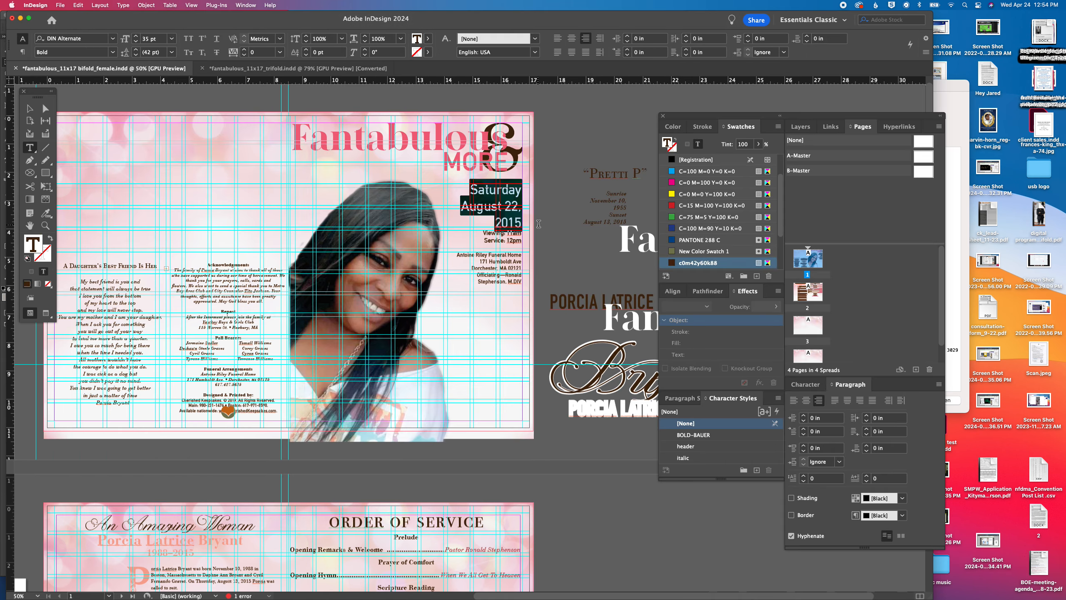
{"action": "key", "text": "super+v"}
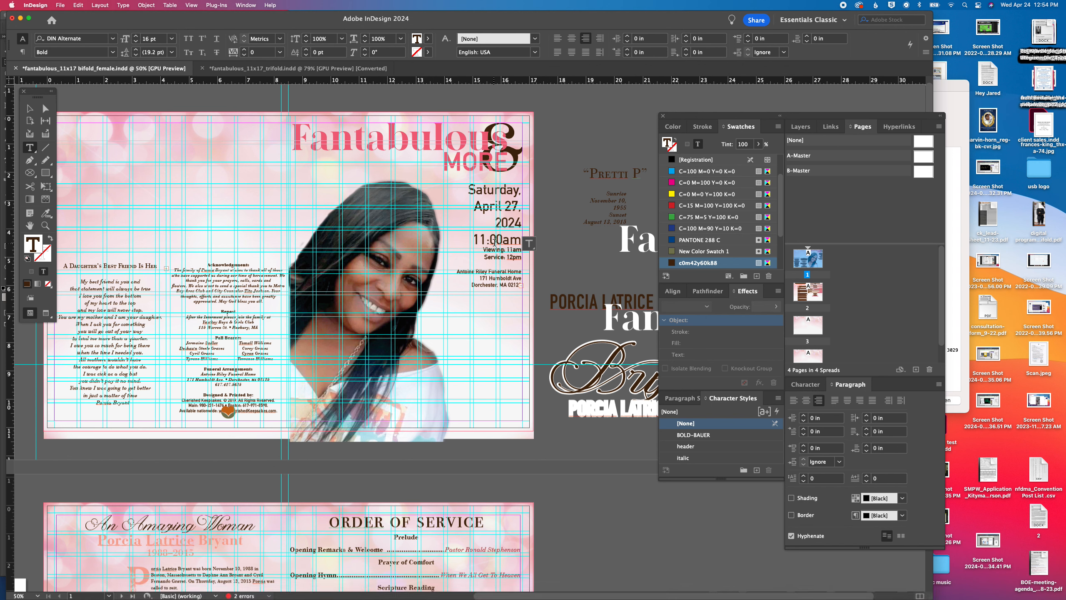
{"action": "triple_click", "coordinate": [494, 241]}
{"action": "key", "text": "BackSpace"}
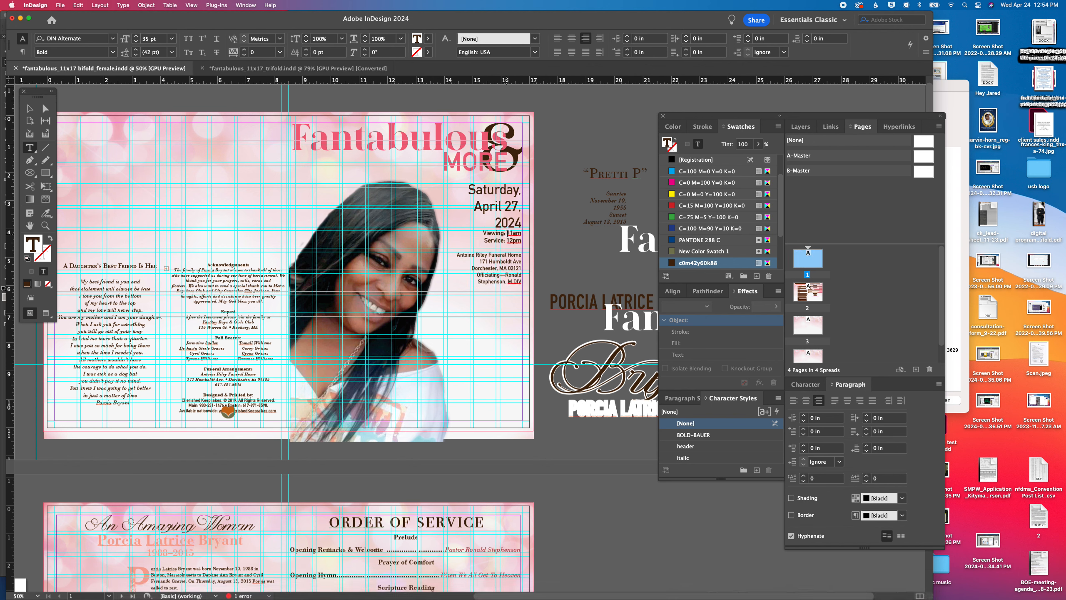
Delete the Viewing line from the cover details and set the service time to 11AM
{"action": "triple_click", "coordinate": [505, 233]}
{"action": "key", "text": "BackSpace"}
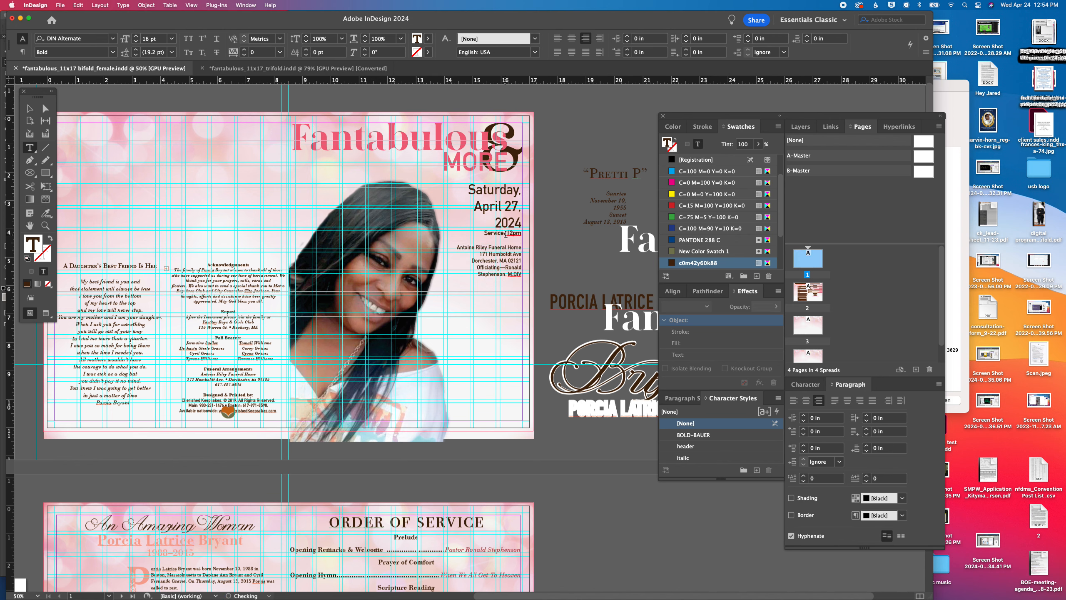
{"action": "left_click_drag", "start_coordinate": [510, 233], "coordinate": [517, 234]}
{"action": "key", "text": "BackSpace"}
{"action": "type", "text": "1a"}
{"action": "key", "text": "BackSpace"}
{"action": "type", "text": "AM"}
{"action": "key", "text": "Delete"}
{"action": "scroll", "coordinate": [515, 236], "scroll_direction": "up", "scroll_amount": 1}
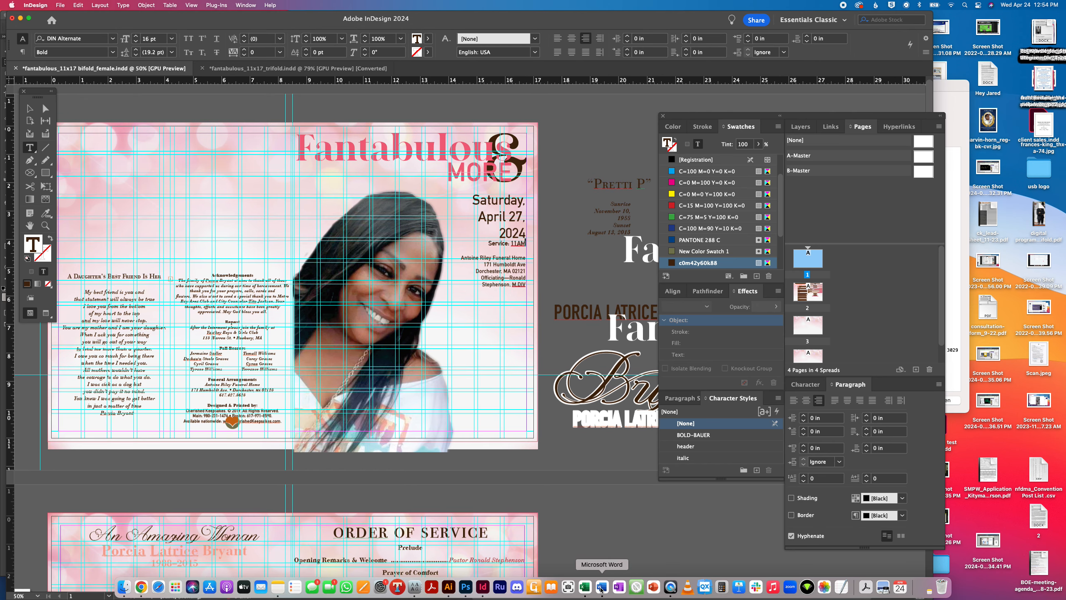
Replace the cover's funeral home and officiant lines with the church, address, pastor and eulogist lines copied from the Word document
{"action": "left_click", "coordinate": [602, 587]}
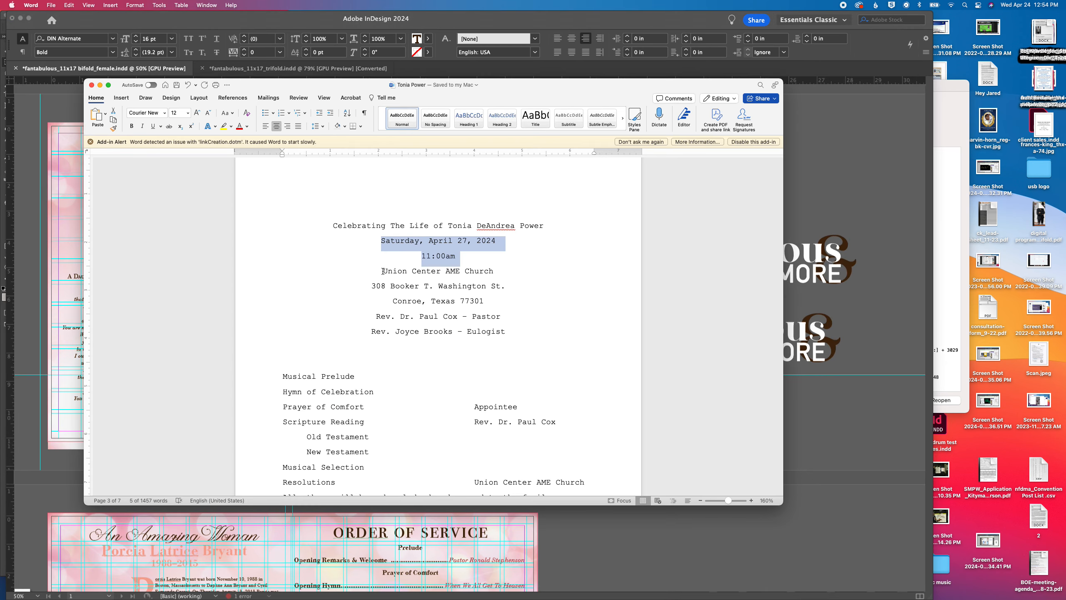
{"action": "left_click_drag", "start_coordinate": [383, 271], "coordinate": [516, 341]}
{"action": "key", "text": "super+c"}
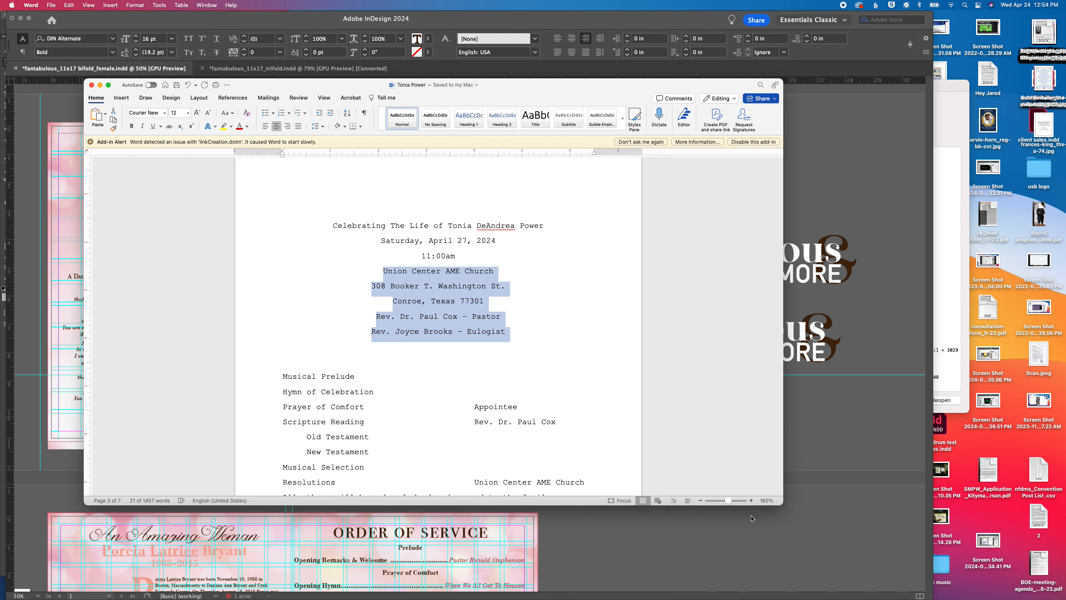
{"action": "key", "text": "super+Tab"}
{"action": "left_click_drag", "start_coordinate": [459, 256], "coordinate": [588, 304]}
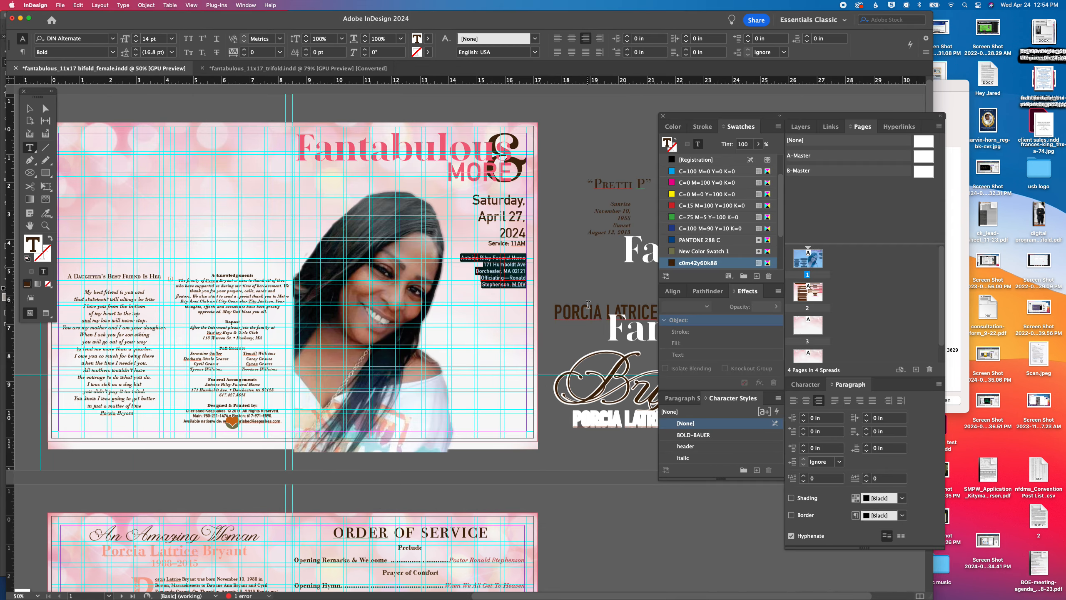
{"action": "key", "text": "super+v"}
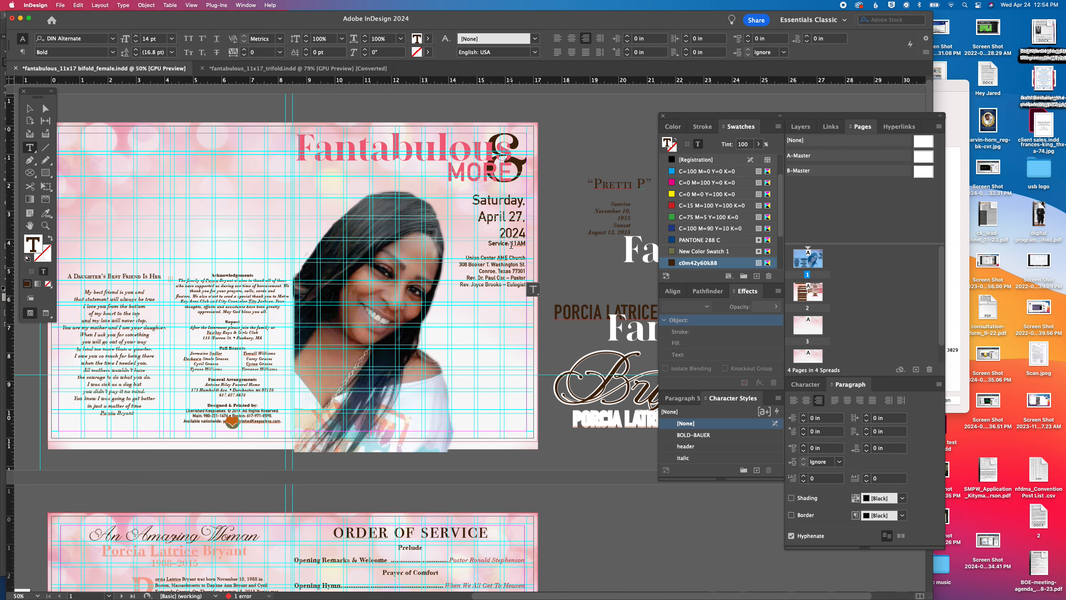
Move the floating panels clear of the pasteboard artwork and copy the honoree's middle and last name from the Word document
{"action": "left_click_drag", "start_coordinate": [714, 114], "coordinate": [821, 84]}
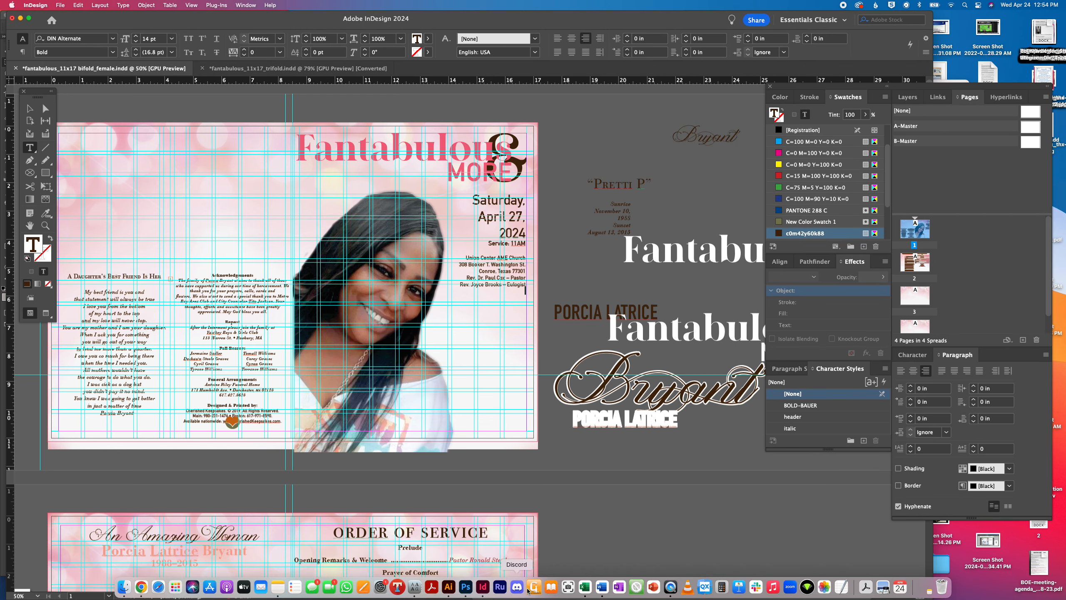
{"action": "left_click", "coordinate": [602, 587]}
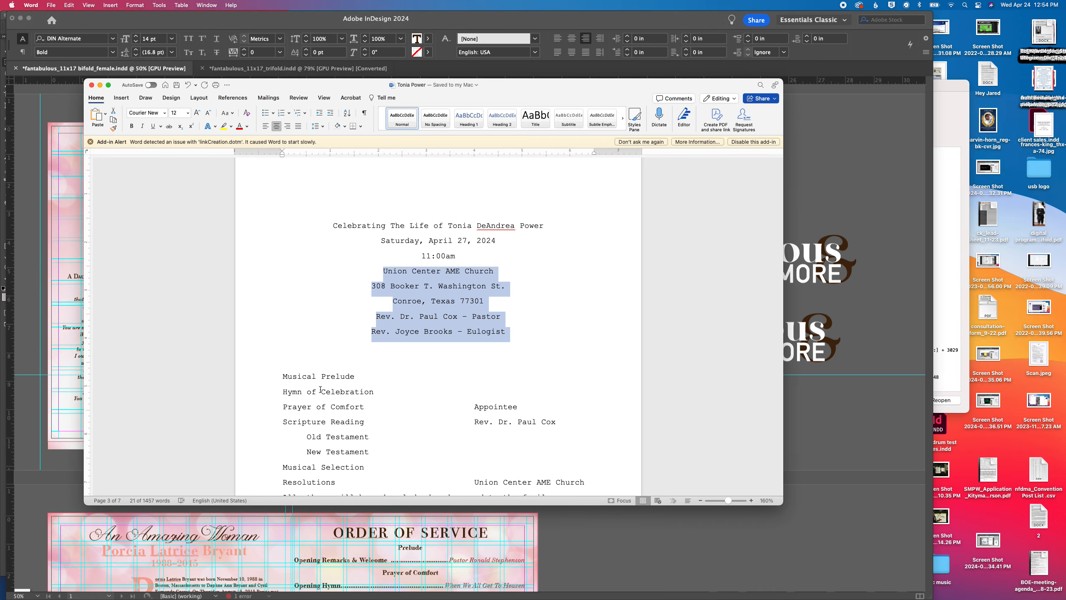
{"action": "scroll", "coordinate": [513, 250], "scroll_direction": "up", "scroll_amount": 1}
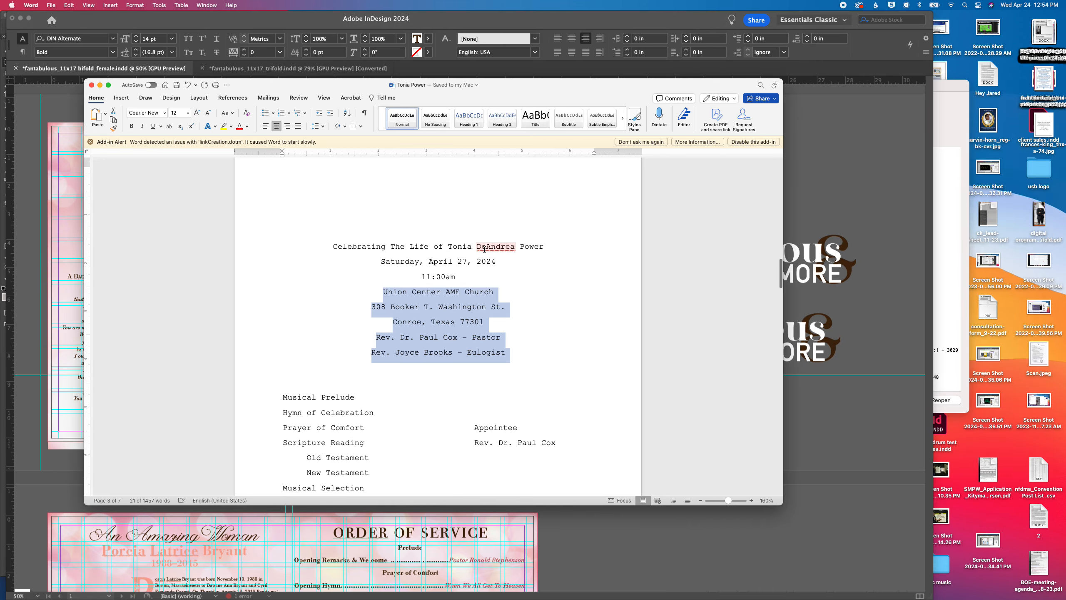
{"action": "double_click", "coordinate": [452, 247]}
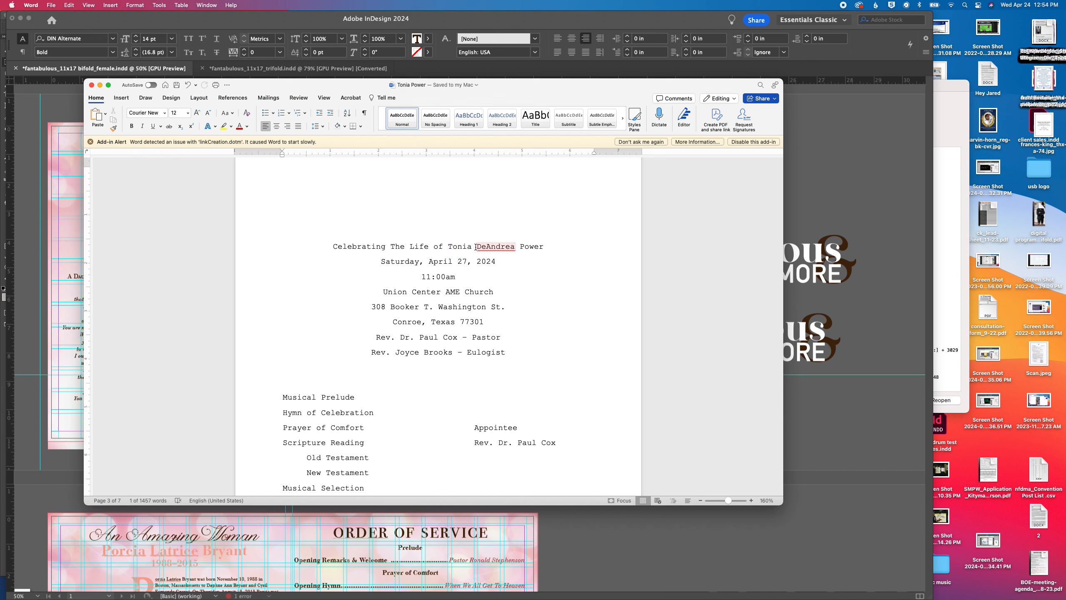
{"action": "left_click_drag", "start_coordinate": [475, 247], "coordinate": [555, 248]}
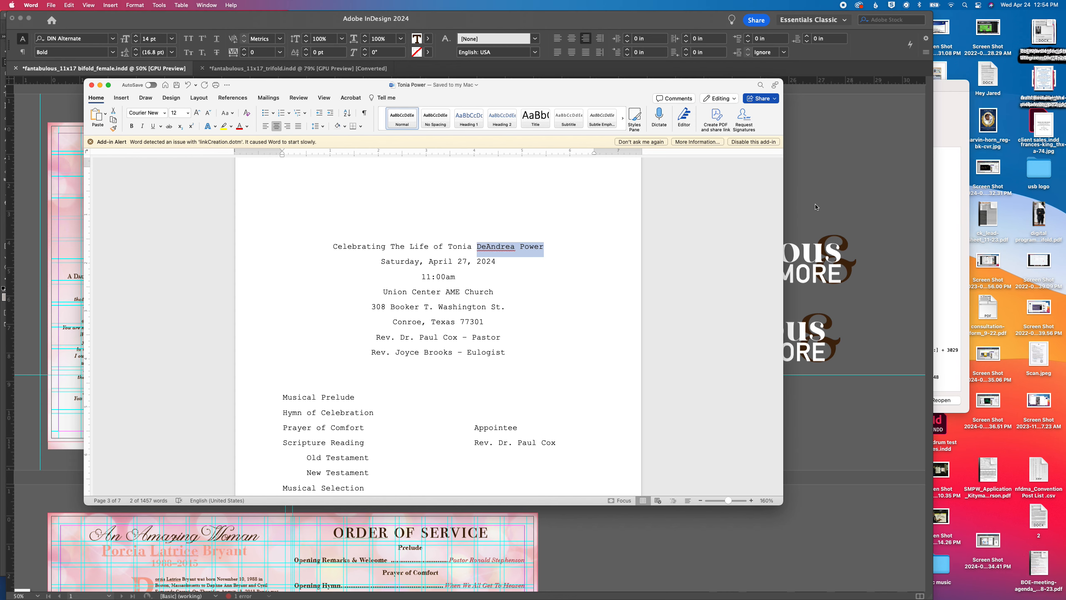
{"action": "left_click", "coordinate": [805, 212]}
{"action": "mouse_move", "coordinate": [144, 592]}
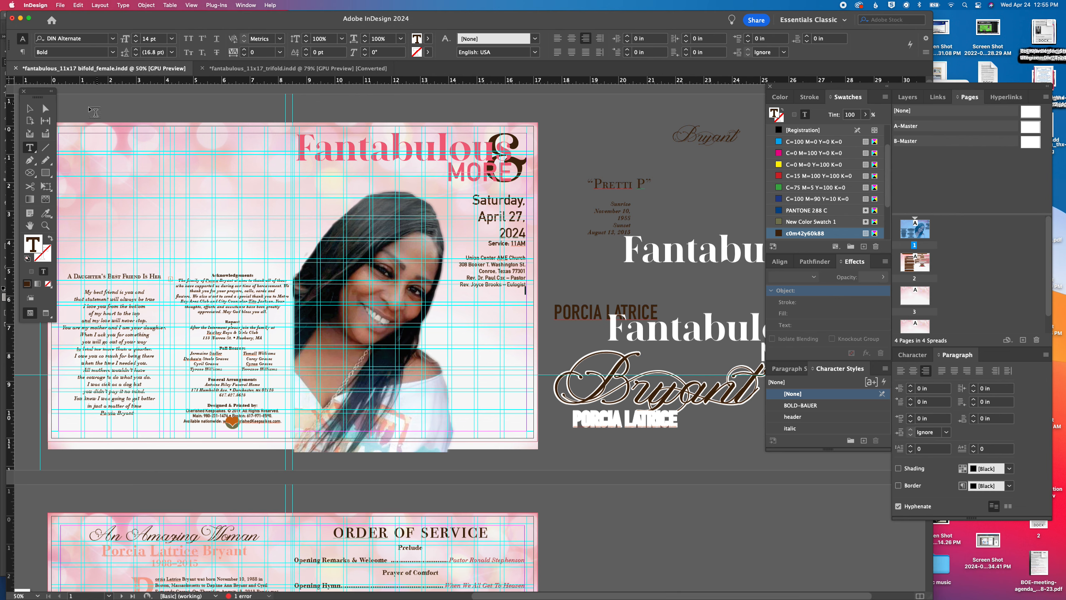
Pull the brown condensed name frame clear on the pasteboard and replace its text with the copied middle and last name
{"action": "left_click", "coordinate": [29, 108]}
{"action": "left_click", "coordinate": [719, 145]}
{"action": "left_click_drag", "start_coordinate": [716, 143], "coordinate": [716, 135]}
{"action": "left_click_drag", "start_coordinate": [581, 310], "coordinate": [632, 278]}
{"action": "double_click", "coordinate": [616, 279]}
{"action": "triple_click", "coordinate": [616, 280]}
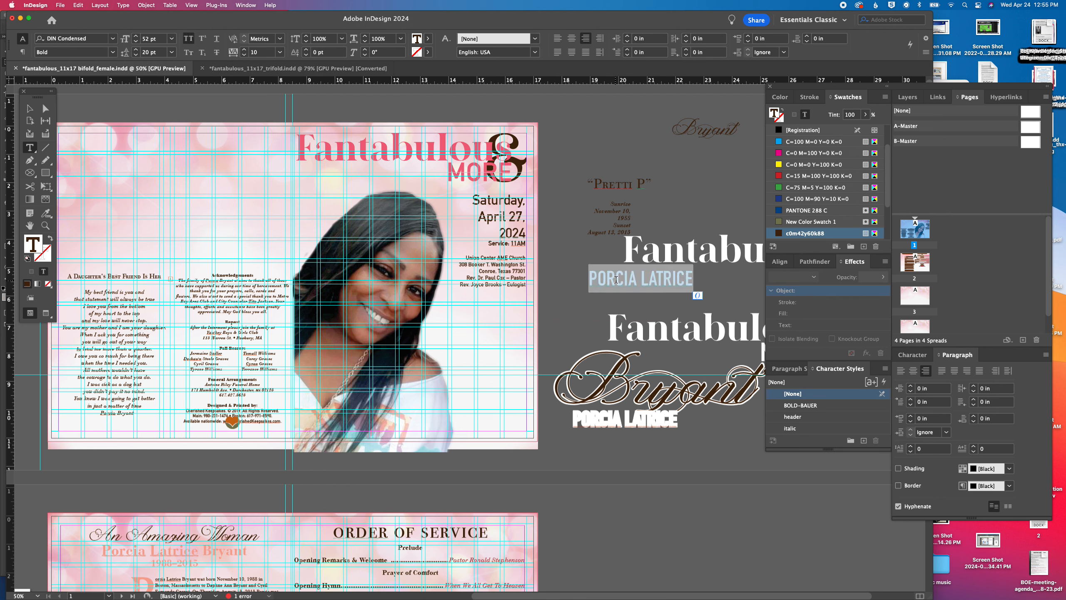
{"action": "key", "text": "super+v"}
{"action": "key", "text": "super+a"}
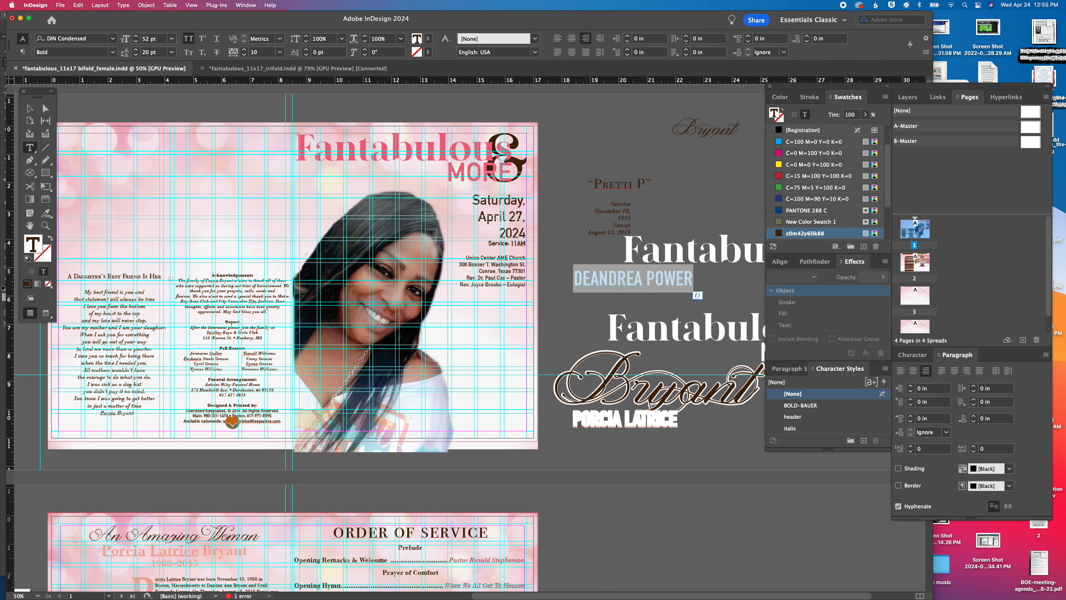
Set the font of the pasted name to Danielle Harris
{"action": "left_click", "coordinate": [95, 39]}
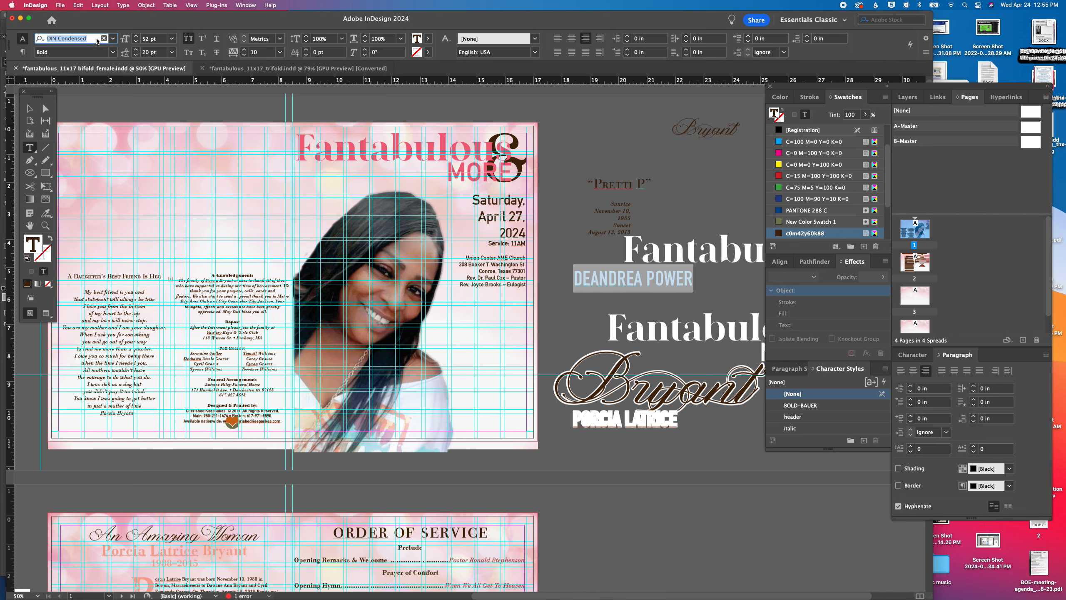
{"action": "type", "text": "dab"}
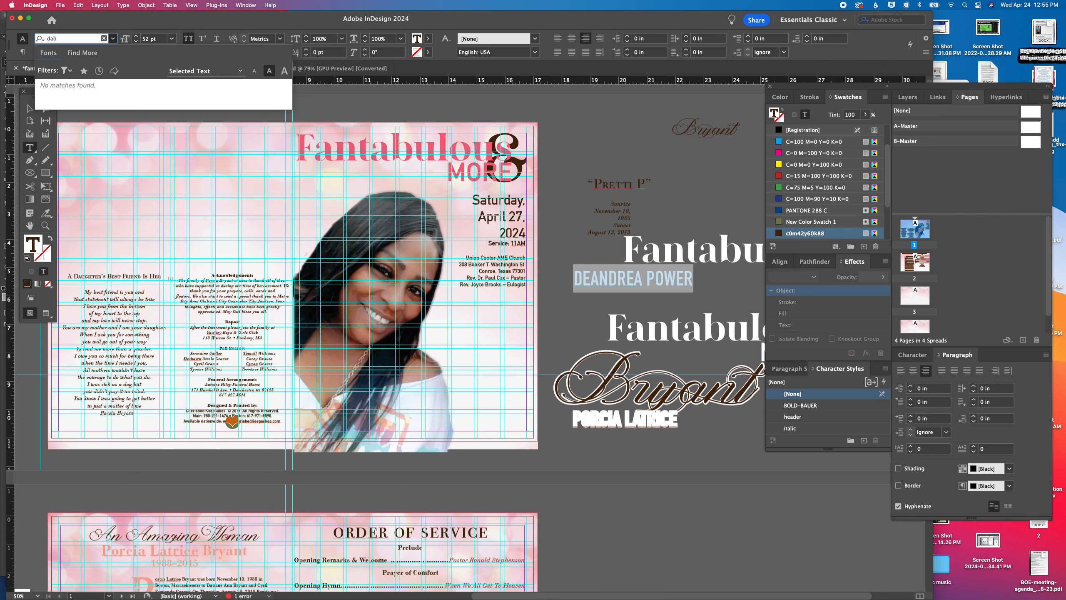
{"action": "key", "text": "BackSpace"}
{"action": "type", "text": "n"}
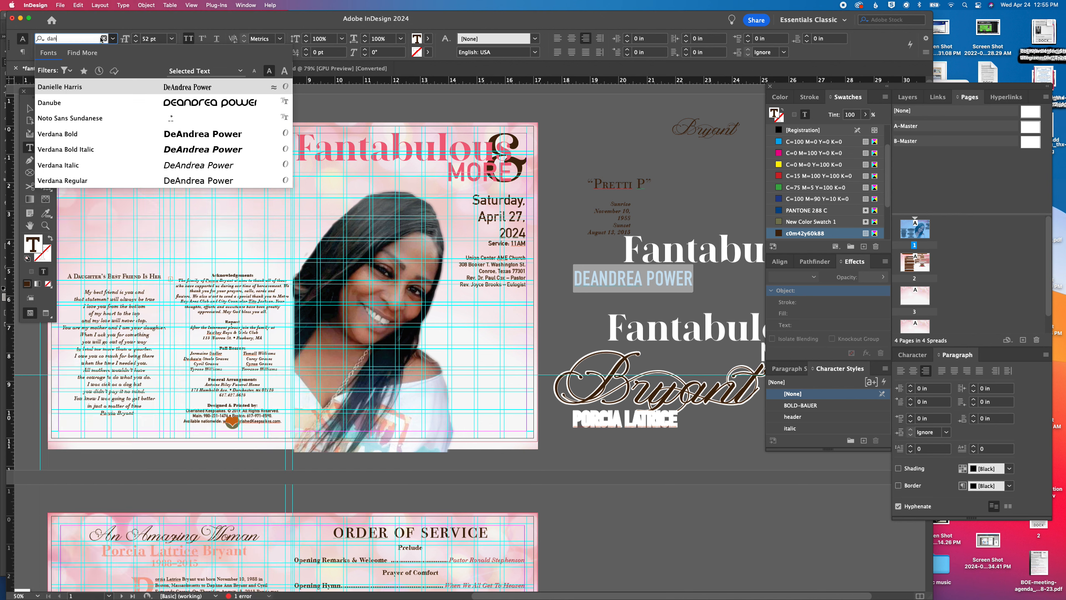
{"action": "left_click", "coordinate": [198, 88]}
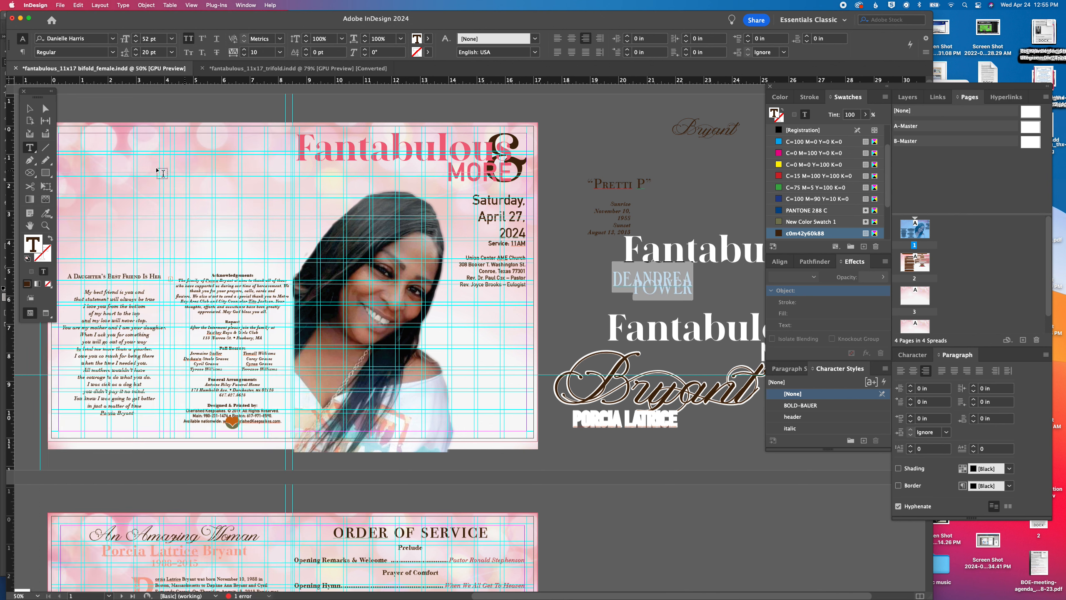
Move the name frame onto the lower cover at X 8.75 in, Y 9.795 in and resize it to about 8 by 0.94 in
{"action": "left_click", "coordinate": [29, 108]}
{"action": "left_click_drag", "start_coordinate": [587, 282], "coordinate": [316, 414]}
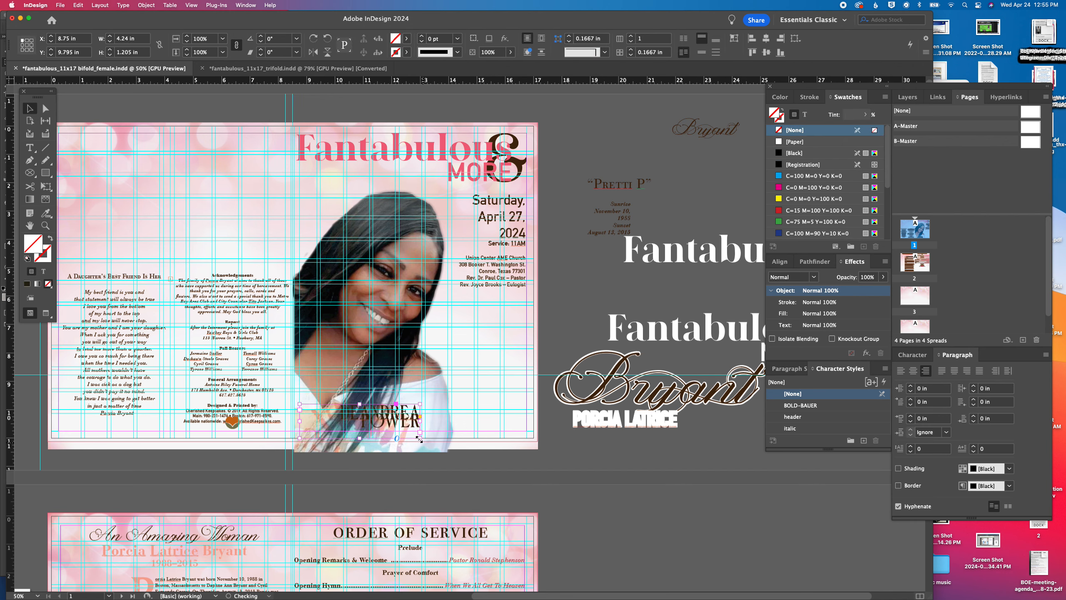
{"action": "left_click_drag", "start_coordinate": [422, 438], "coordinate": [527, 431]}
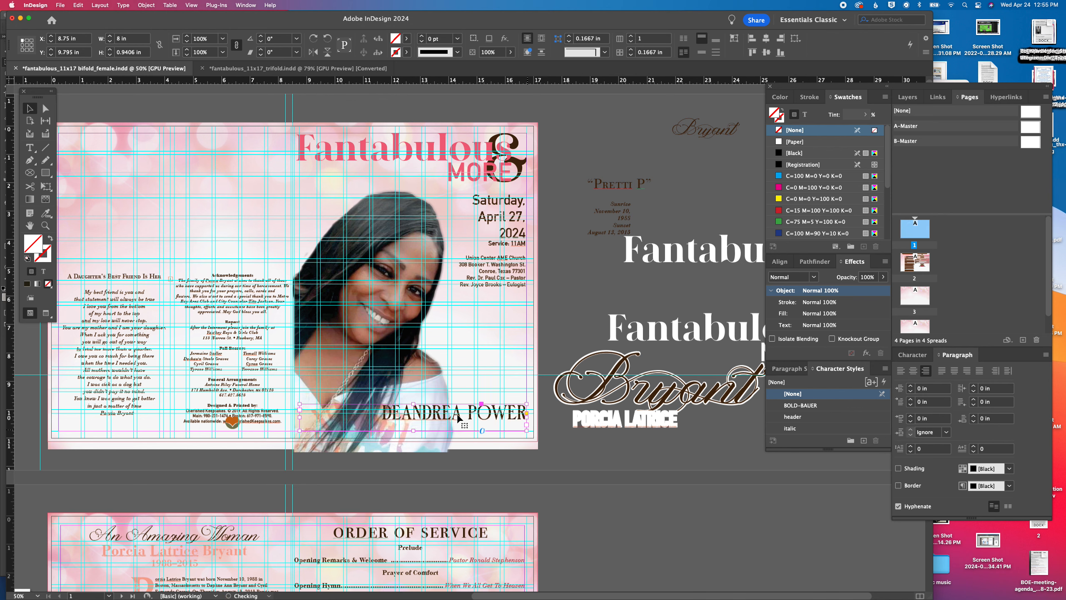
Right-align the cover name and increase its font size to 69 pt
{"action": "triple_click", "coordinate": [435, 415]}
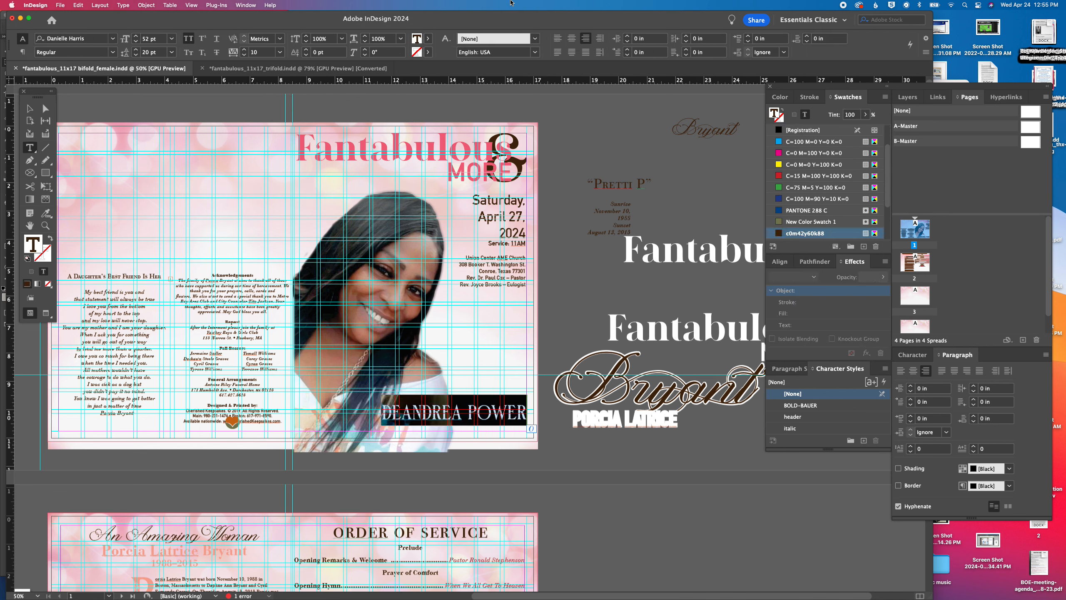
{"action": "left_click", "coordinate": [572, 38]}
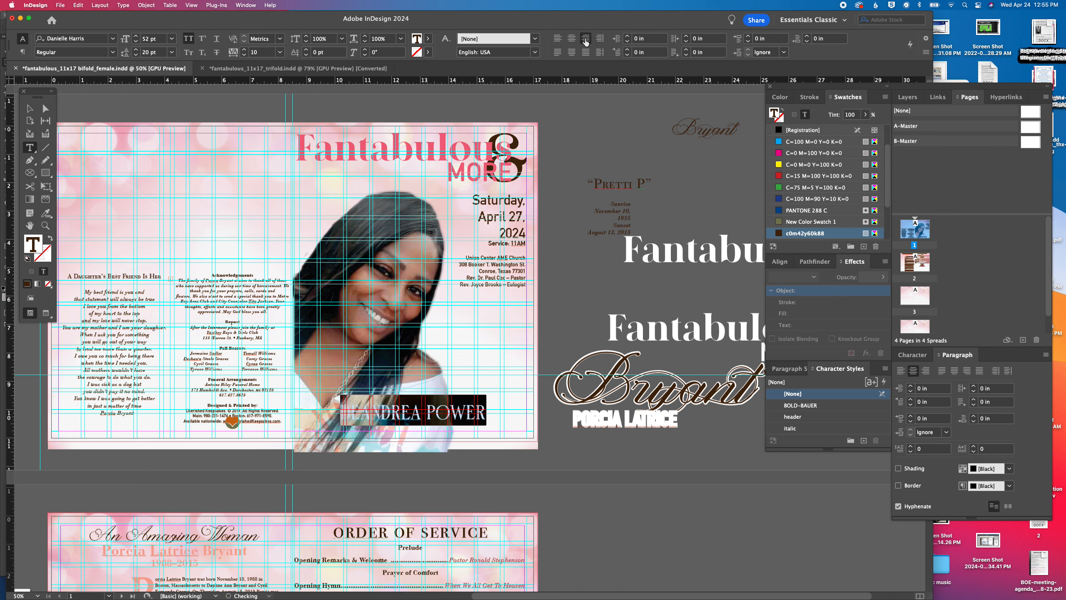
{"action": "left_click", "coordinate": [586, 39]}
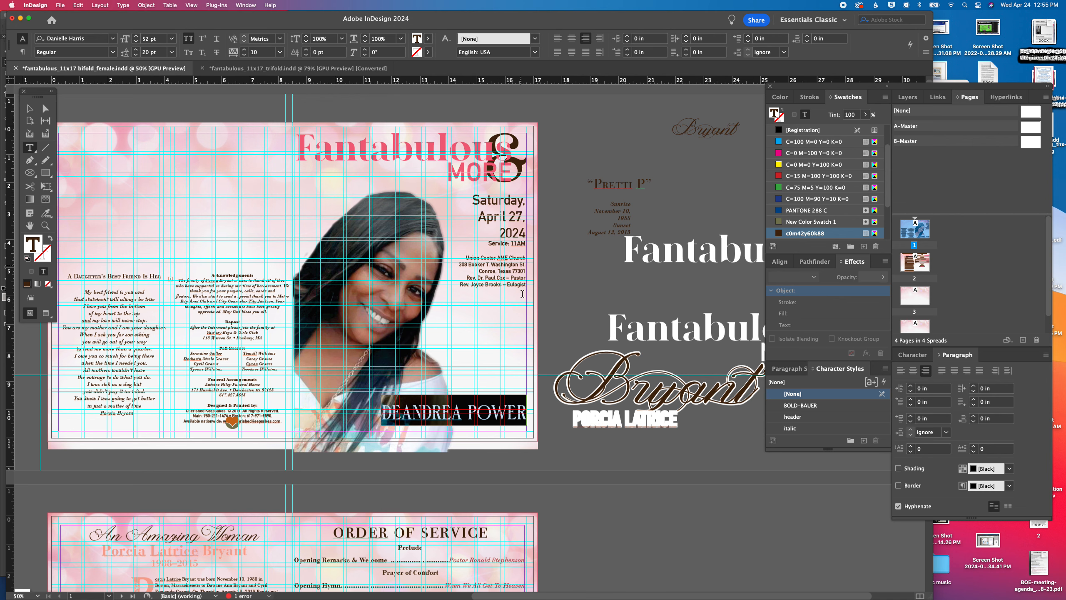
{"action": "left_click", "coordinate": [136, 36]}
{"action": "left_click", "coordinate": [136, 36]}
{"action": "left_click", "coordinate": [137, 36]}
{"action": "left_click", "coordinate": [136, 36]}
{"action": "left_click", "coordinate": [136, 36]}
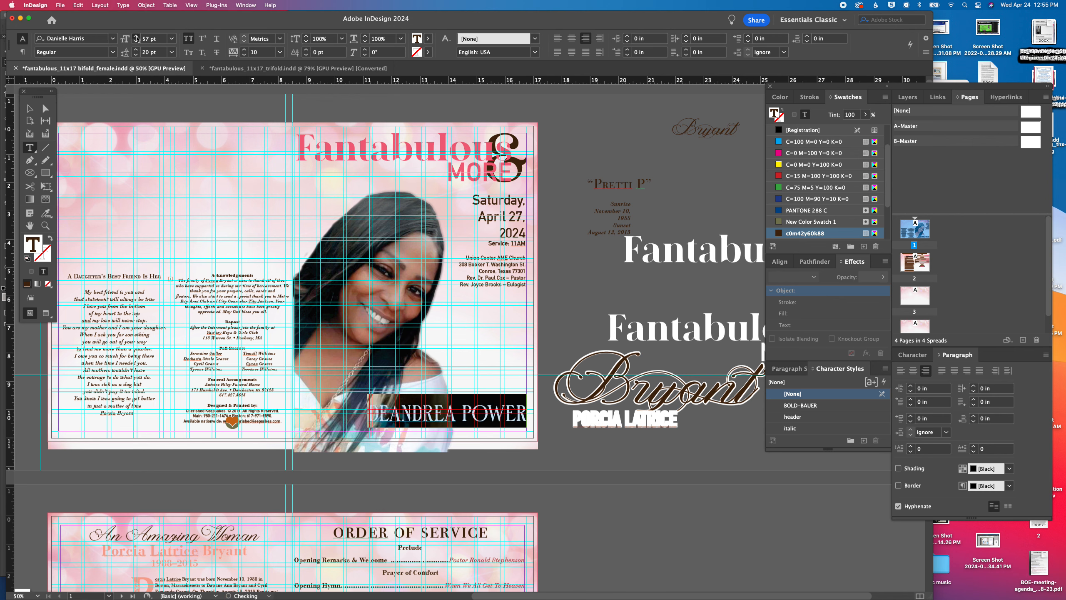
{"action": "left_click", "coordinate": [137, 37]}
{"action": "left_click", "coordinate": [136, 37]}
{"action": "left_click", "coordinate": [136, 37]}
{"action": "left_click", "coordinate": [136, 36]}
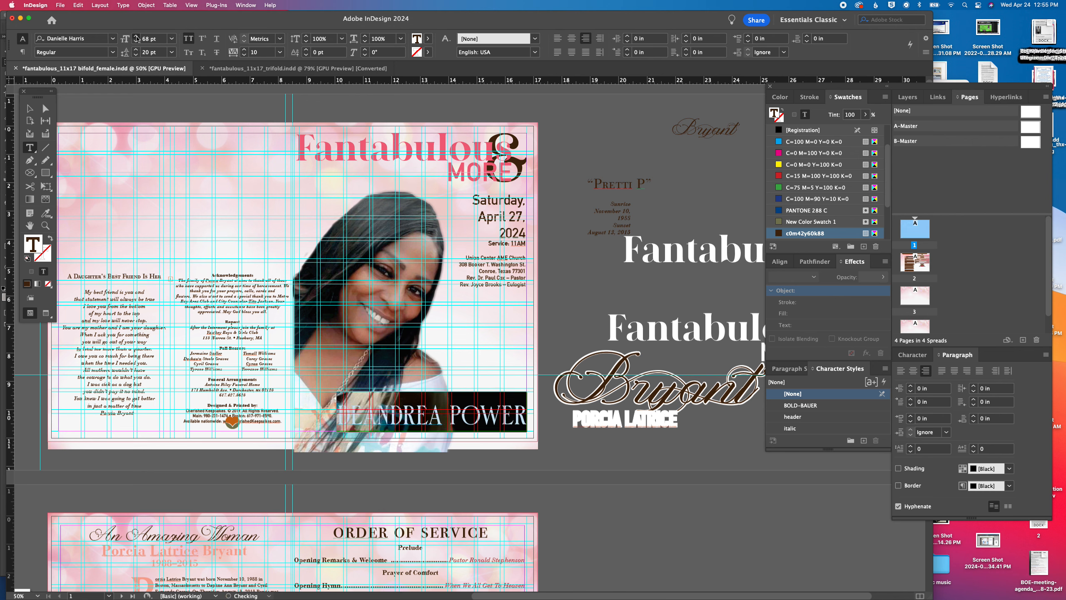
Give the cover name text a [Paper] stroke
{"action": "left_click", "coordinate": [29, 108]}
{"action": "left_click", "coordinate": [571, 162]}
{"action": "key", "text": "super+1"}
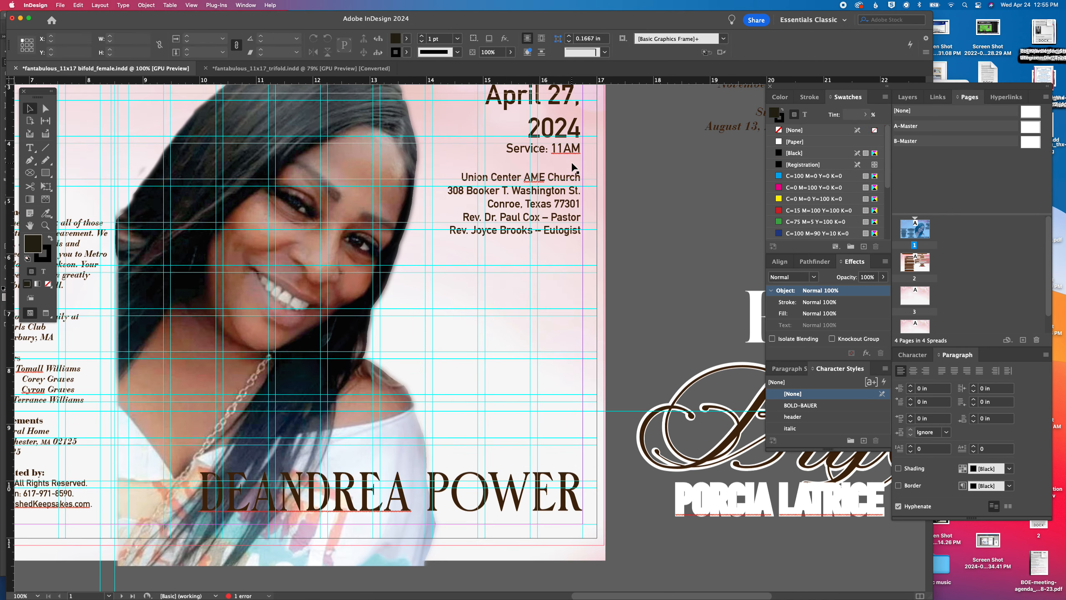
{"action": "left_click", "coordinate": [490, 494]}
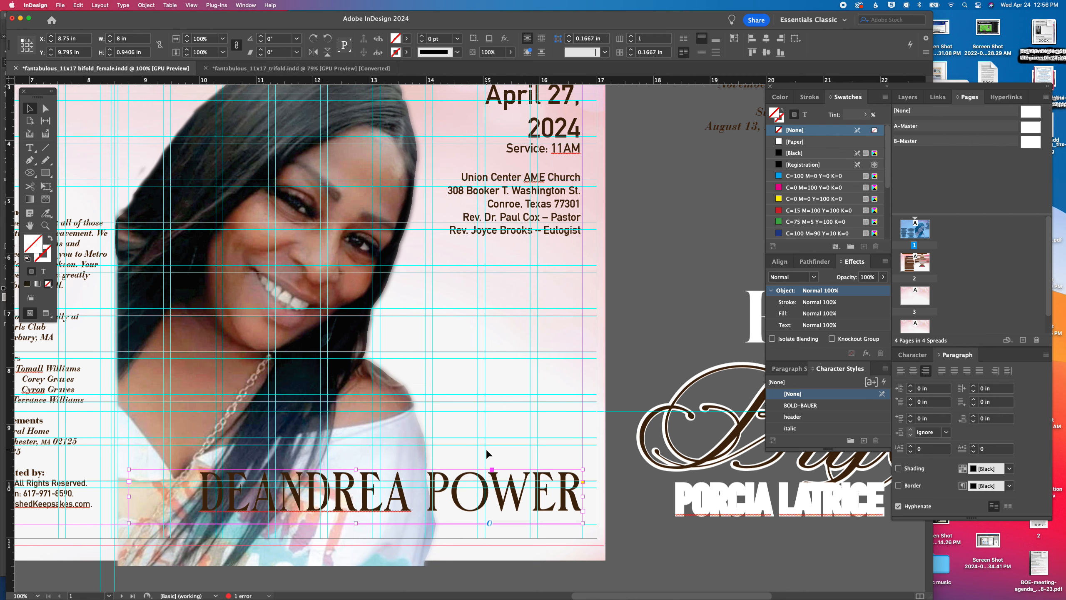
{"action": "double_click", "coordinate": [516, 496]}
{"action": "triple_click", "coordinate": [515, 496]}
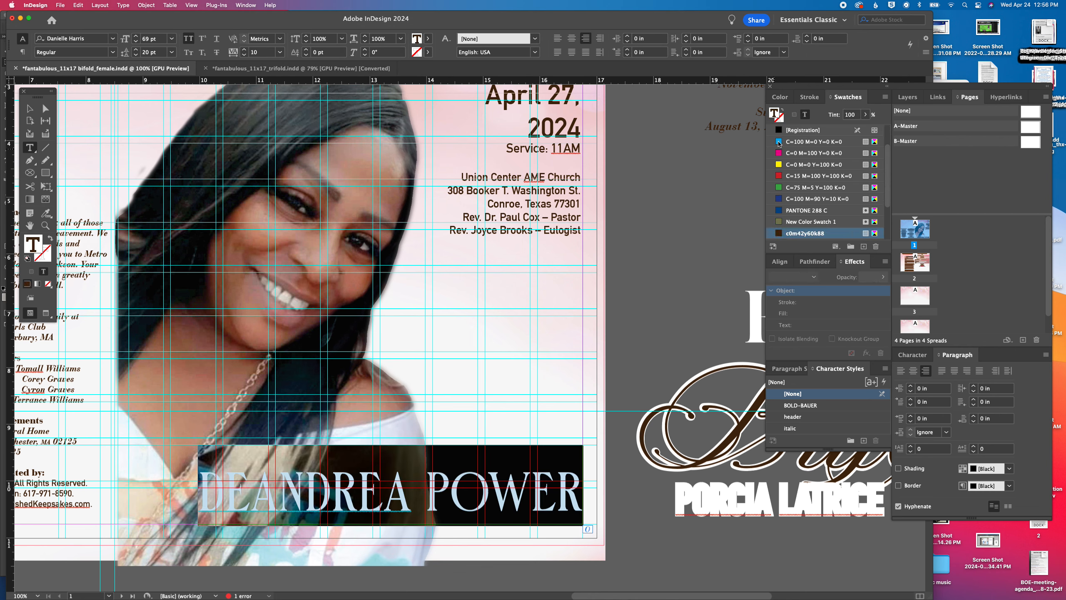
{"action": "left_click", "coordinate": [782, 118]}
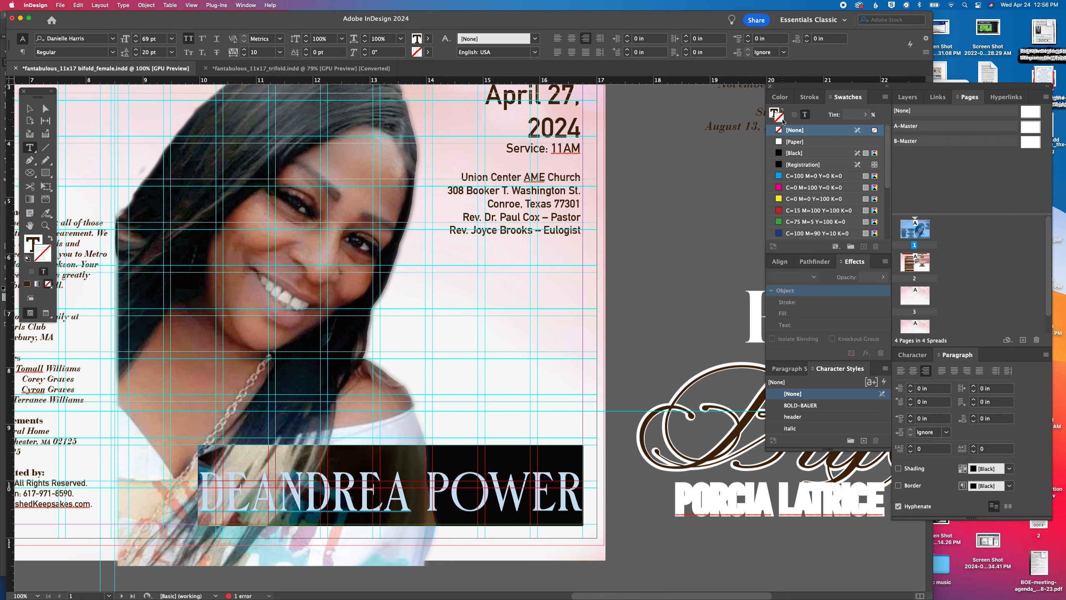
{"action": "left_click", "coordinate": [796, 143]}
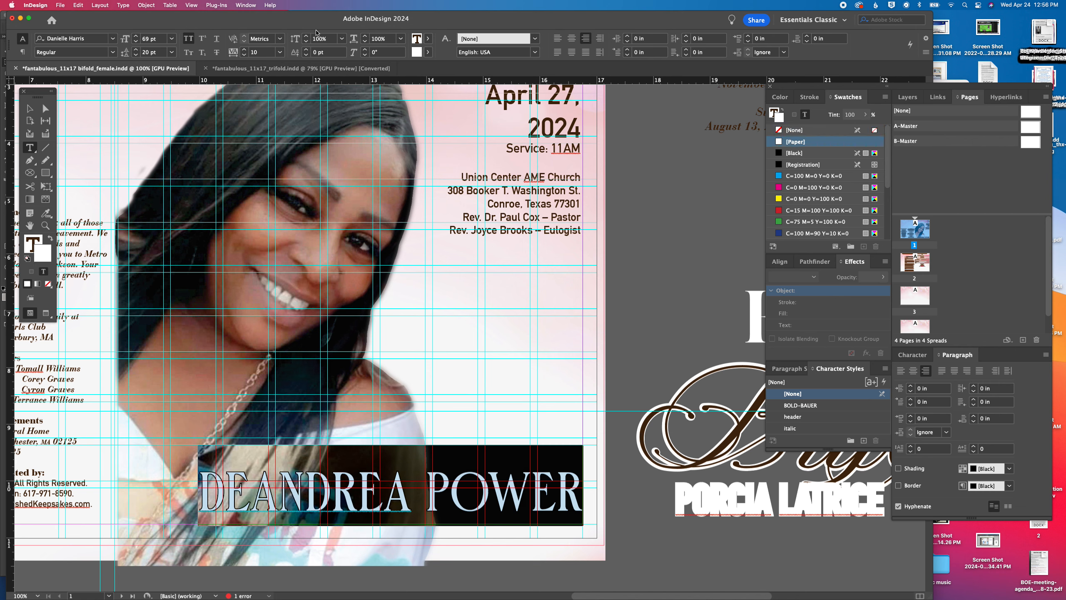
Increase the stroke weight of the cover name text to 4 pt and deselect it
{"action": "left_click", "coordinate": [810, 96]}
{"action": "left_click", "coordinate": [809, 111]}
{"action": "left_click", "coordinate": [809, 111]}
{"action": "left_click", "coordinate": [810, 110]}
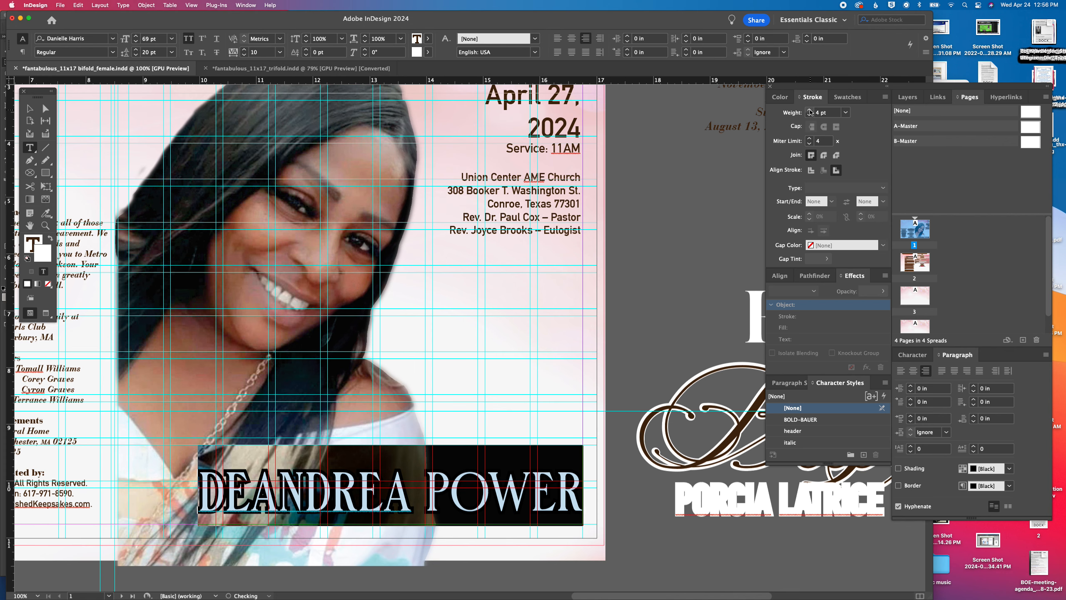
{"action": "left_click", "coordinate": [30, 108]}
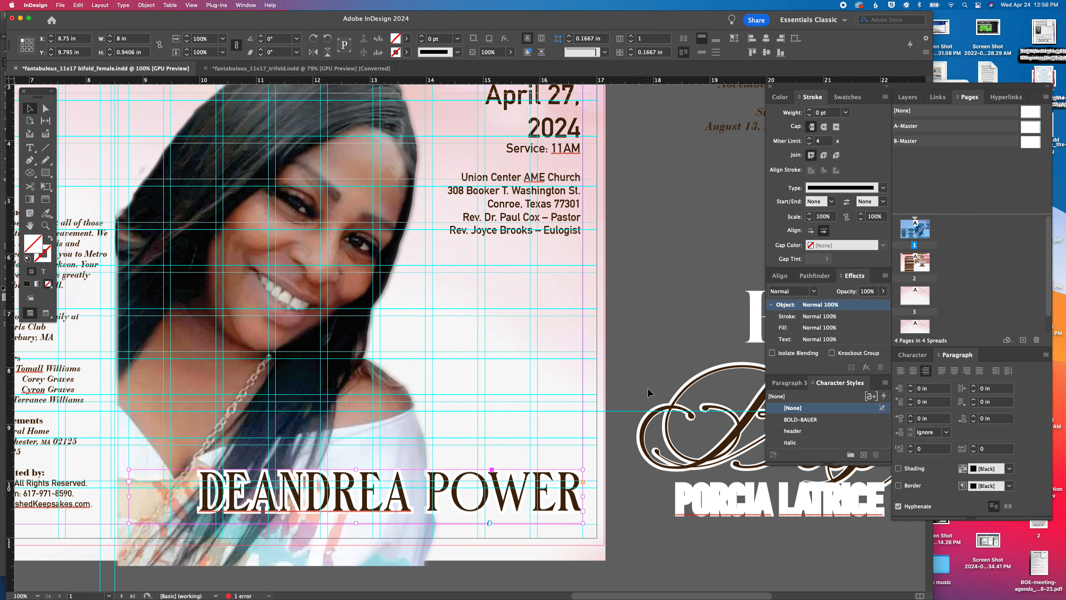
{"action": "left_click", "coordinate": [637, 360]}
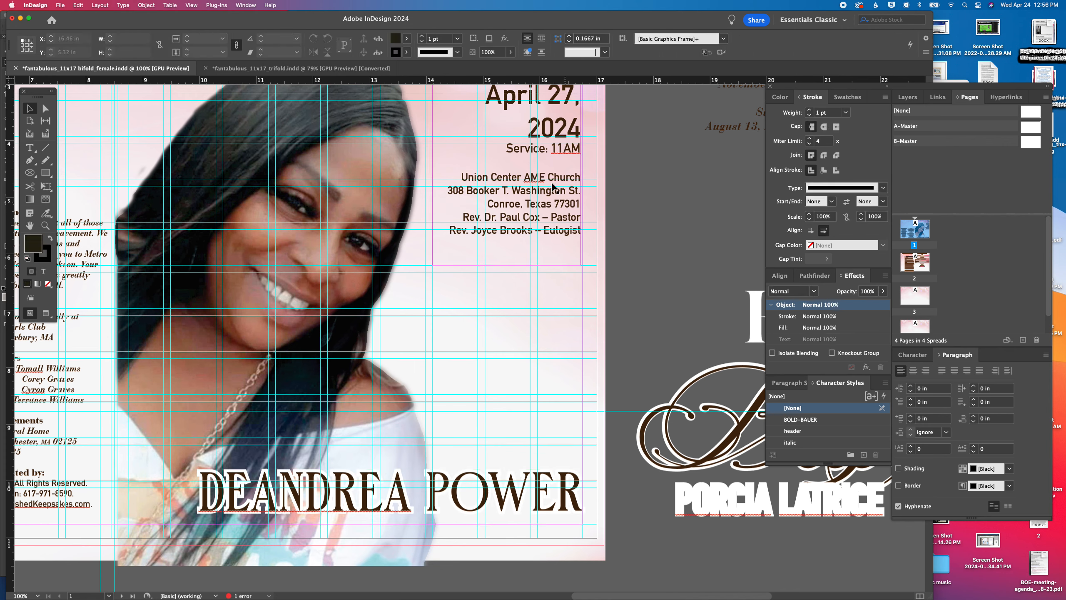
{"action": "double_click", "coordinate": [555, 136]}
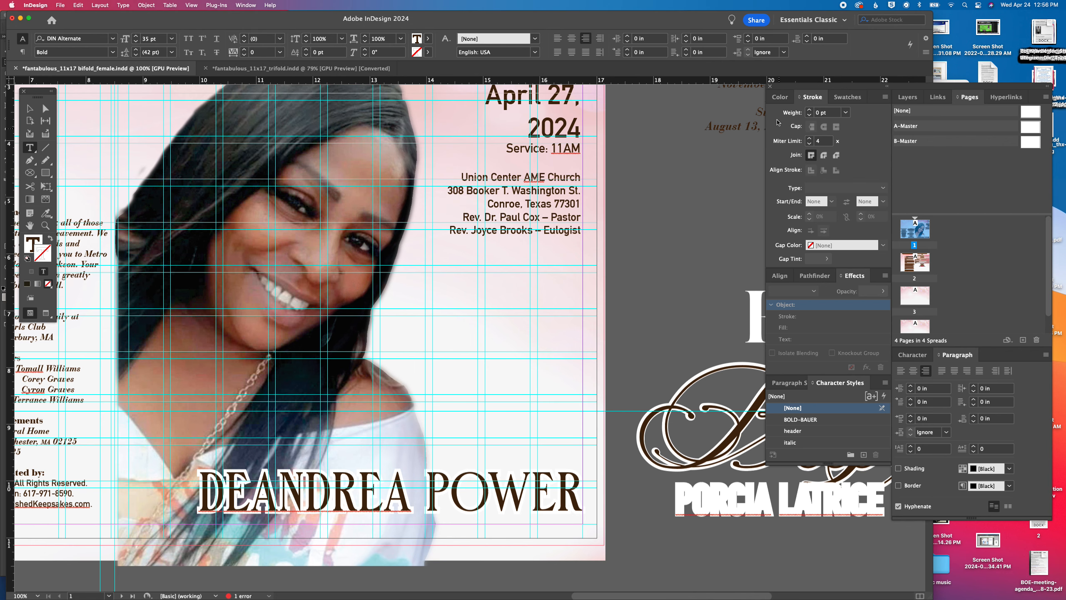
{"action": "left_click", "coordinate": [846, 98]}
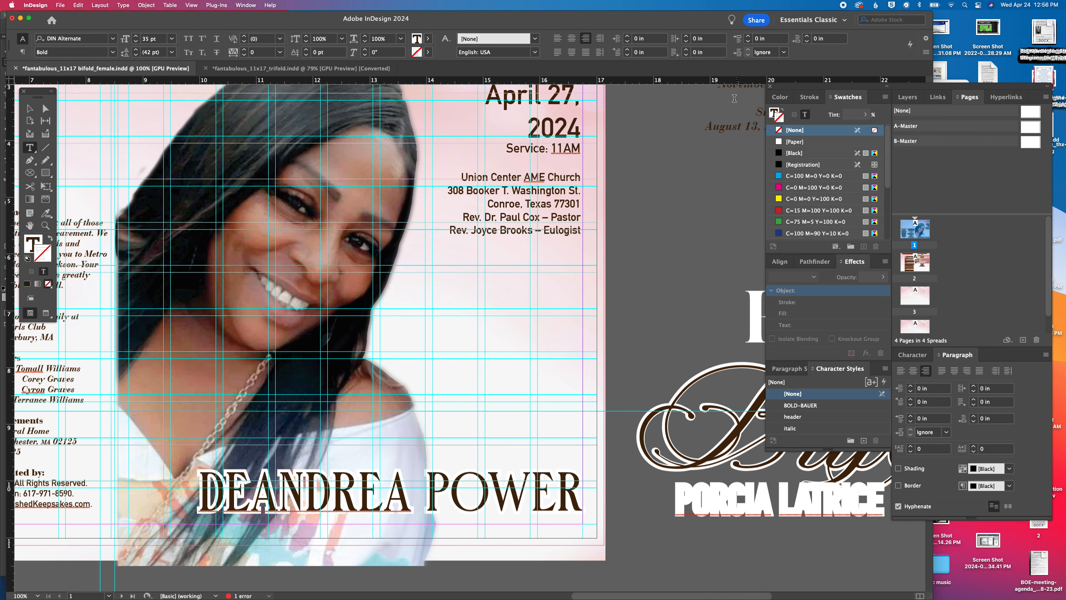
{"action": "left_click", "coordinate": [775, 113]}
{"action": "scroll", "coordinate": [833, 206], "scroll_direction": "down", "scroll_amount": 5}
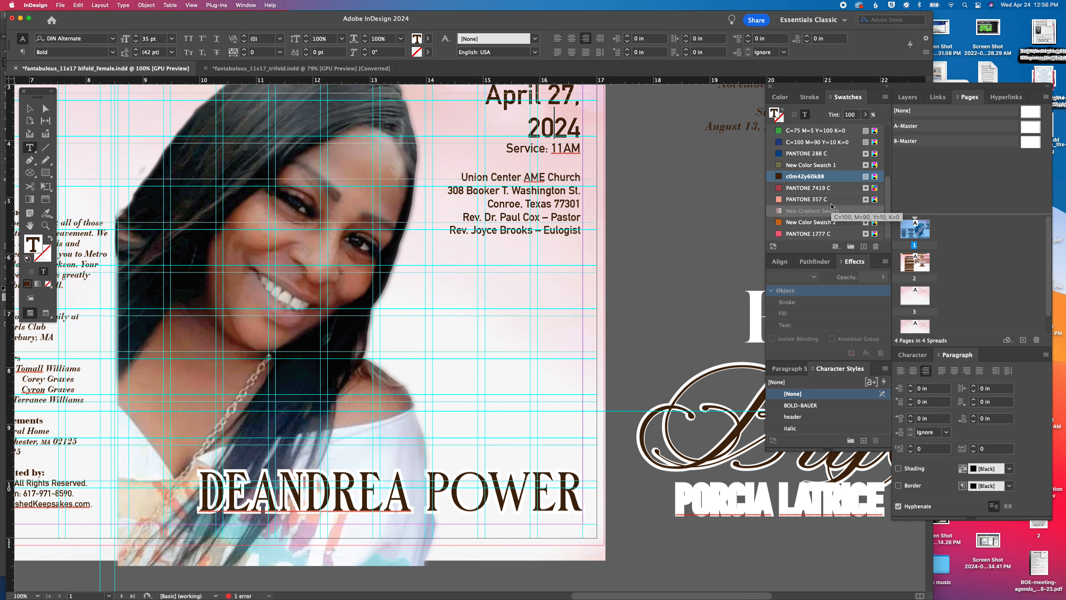
{"action": "scroll", "coordinate": [243, 505], "scroll_direction": "left", "scroll_amount": 4}
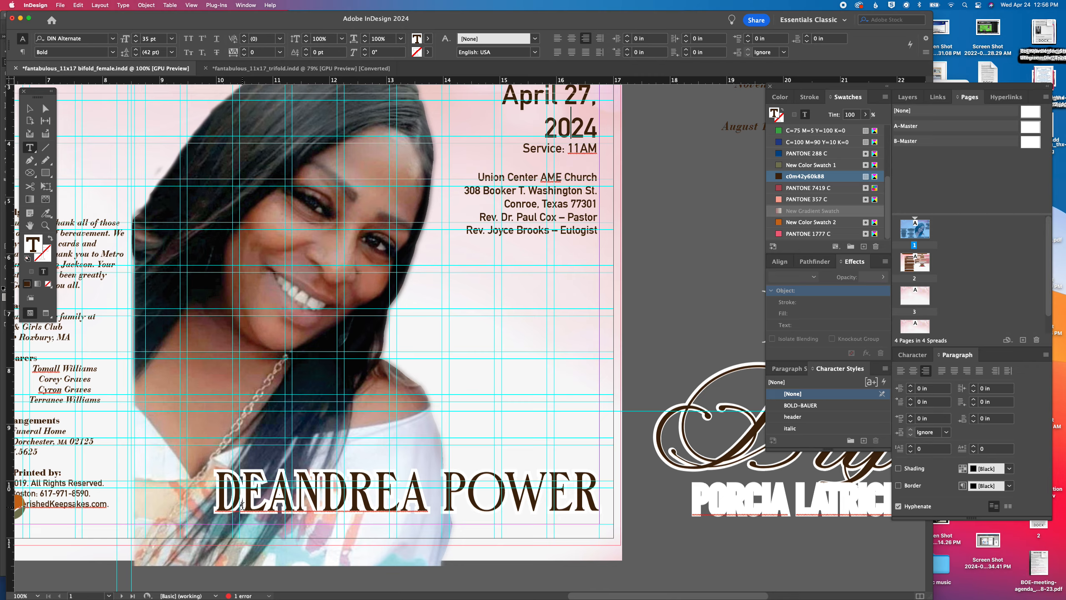
{"action": "left_click", "coordinate": [29, 108]}
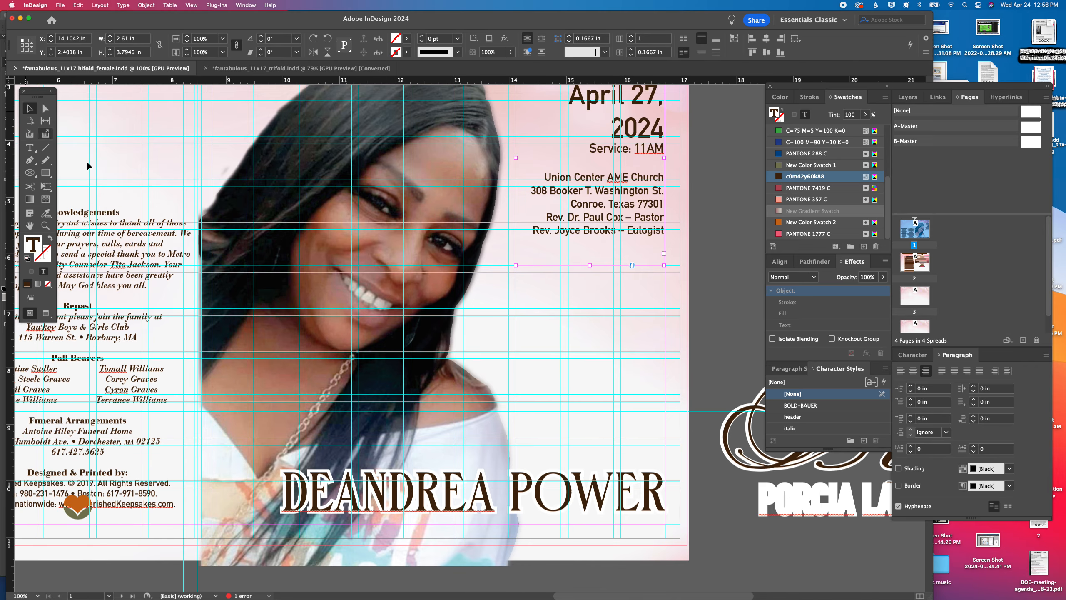
Reduce the stroke weight of the whole cover name to 3 pt
{"action": "left_click", "coordinate": [509, 507]}
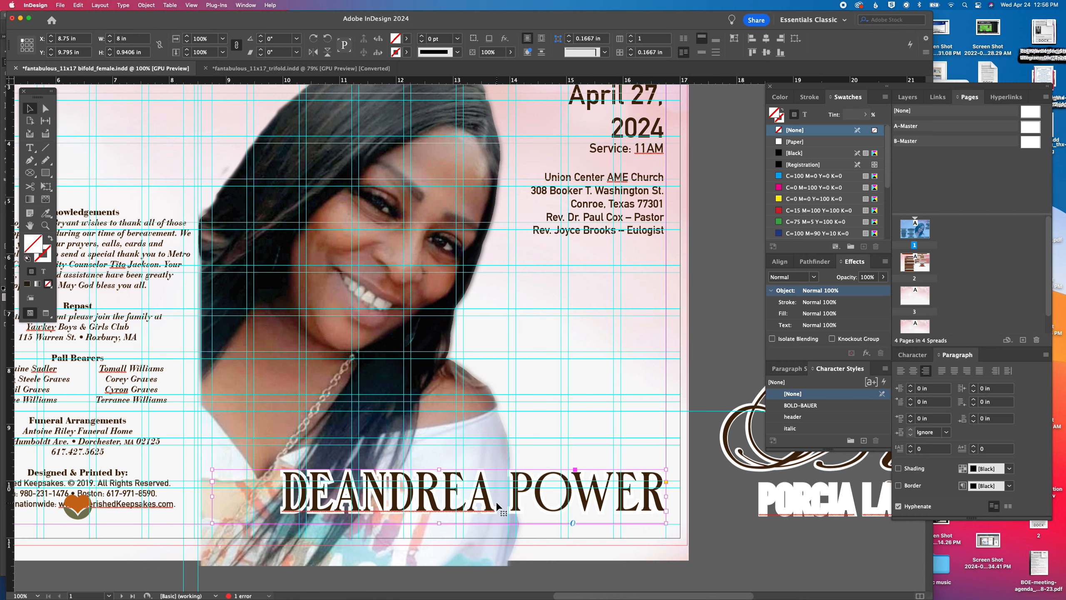
{"action": "scroll", "coordinate": [497, 502], "scroll_direction": "left", "scroll_amount": 1}
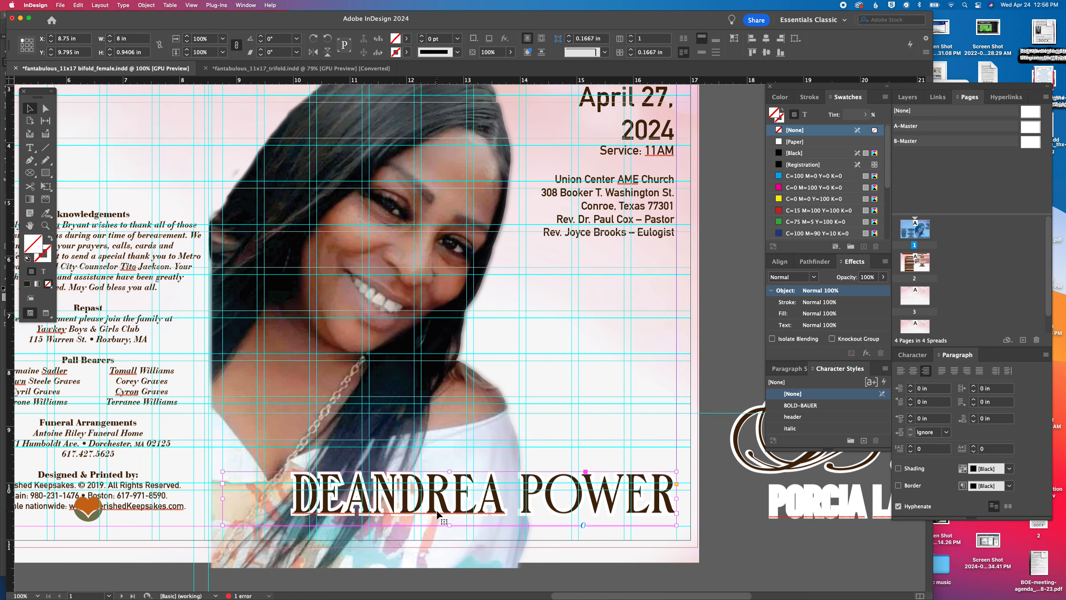
{"action": "double_click", "coordinate": [553, 503]}
{"action": "key", "text": "super+a"}
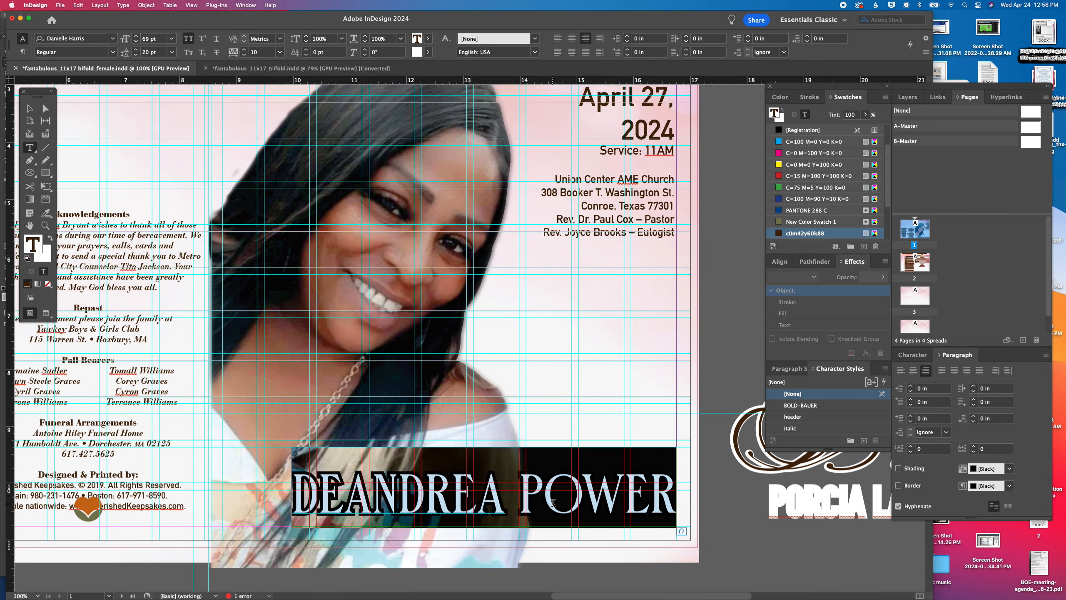
{"action": "left_click", "coordinate": [810, 97]}
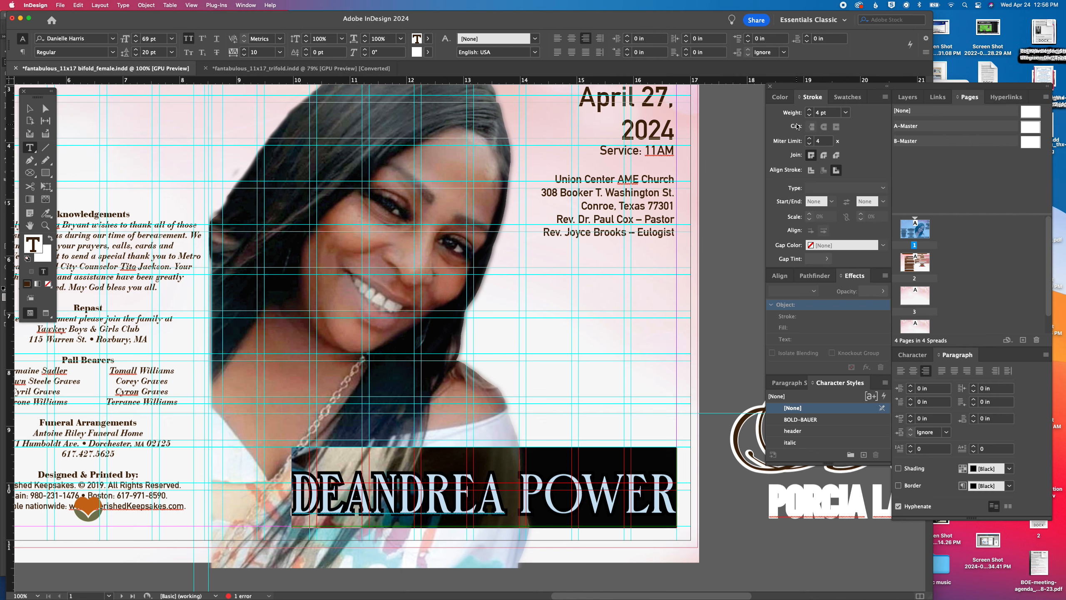
{"action": "left_click", "coordinate": [810, 116]}
{"action": "left_click", "coordinate": [432, 480]}
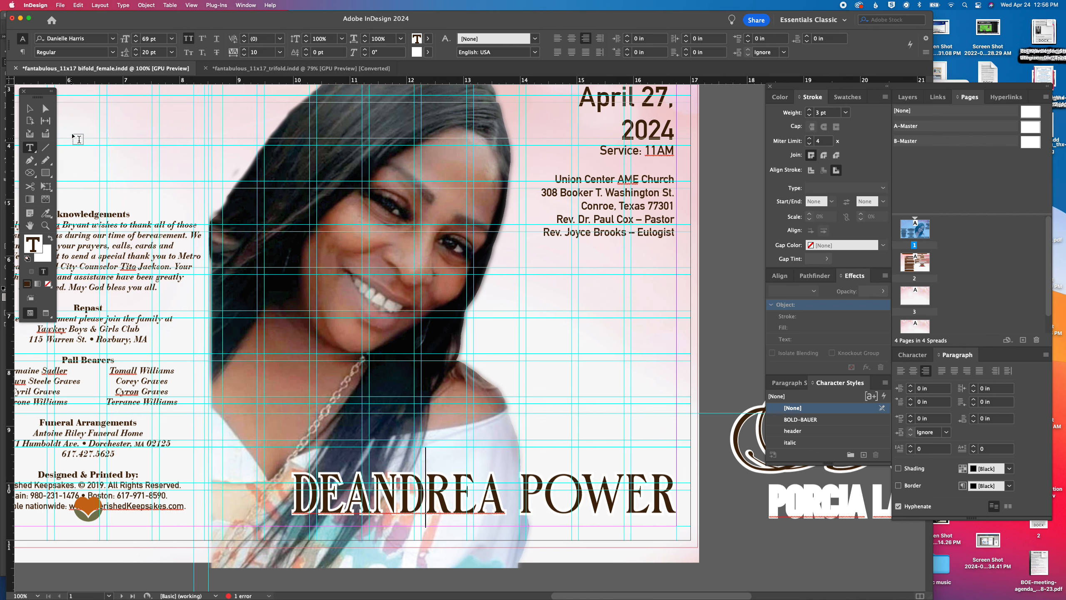
Add a drop shadow to the cover name frame with 50% opacity and a distance of 0.0625 in
{"action": "left_click", "coordinate": [30, 108]}
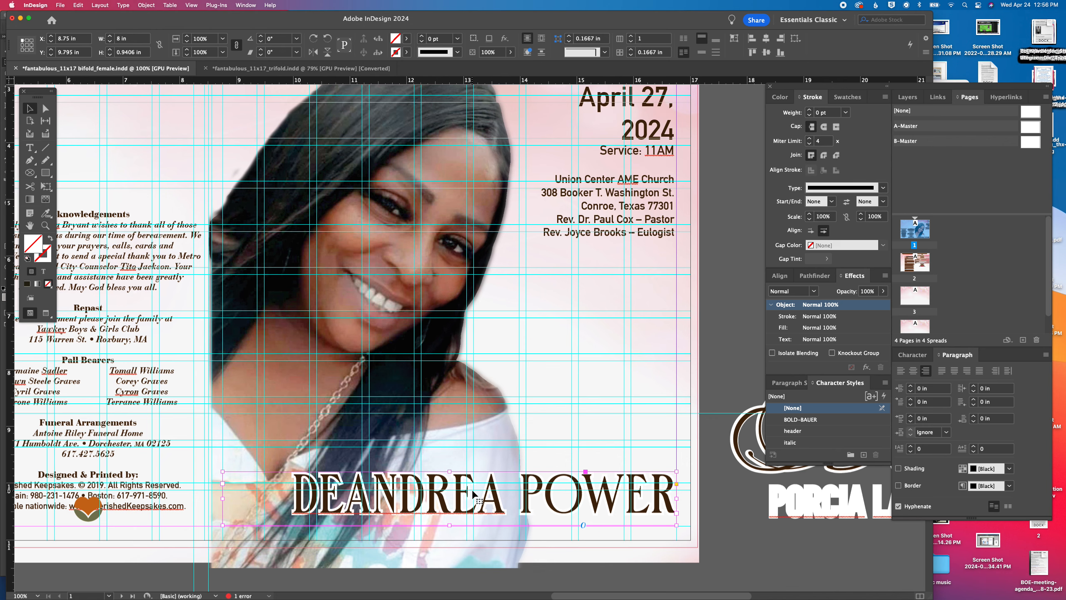
{"action": "left_click", "coordinate": [146, 5]}
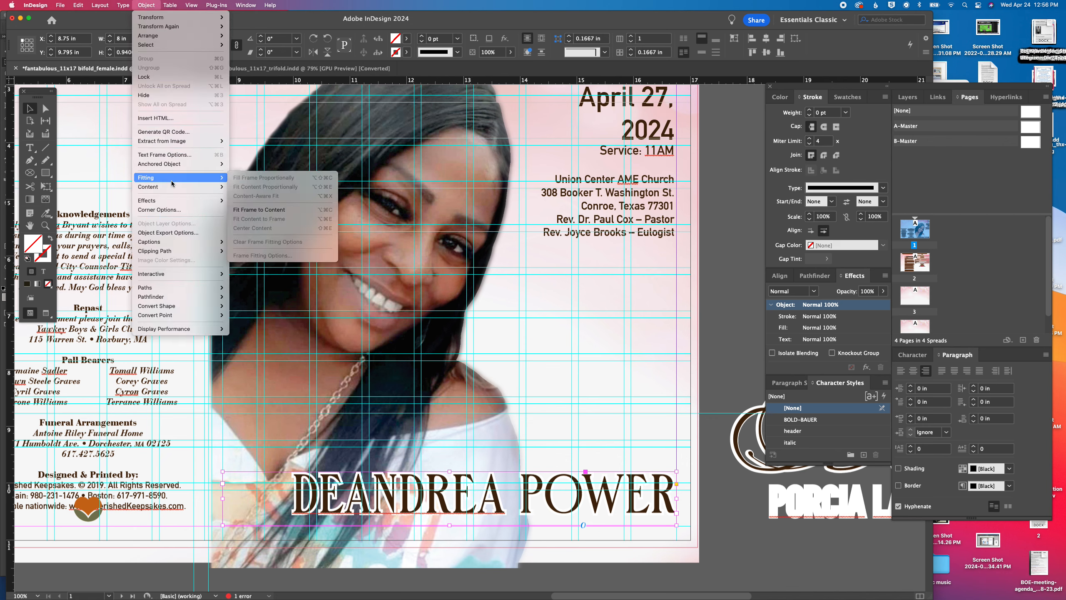
{"action": "mouse_move", "coordinate": [196, 201]}
{"action": "left_click", "coordinate": [254, 215]}
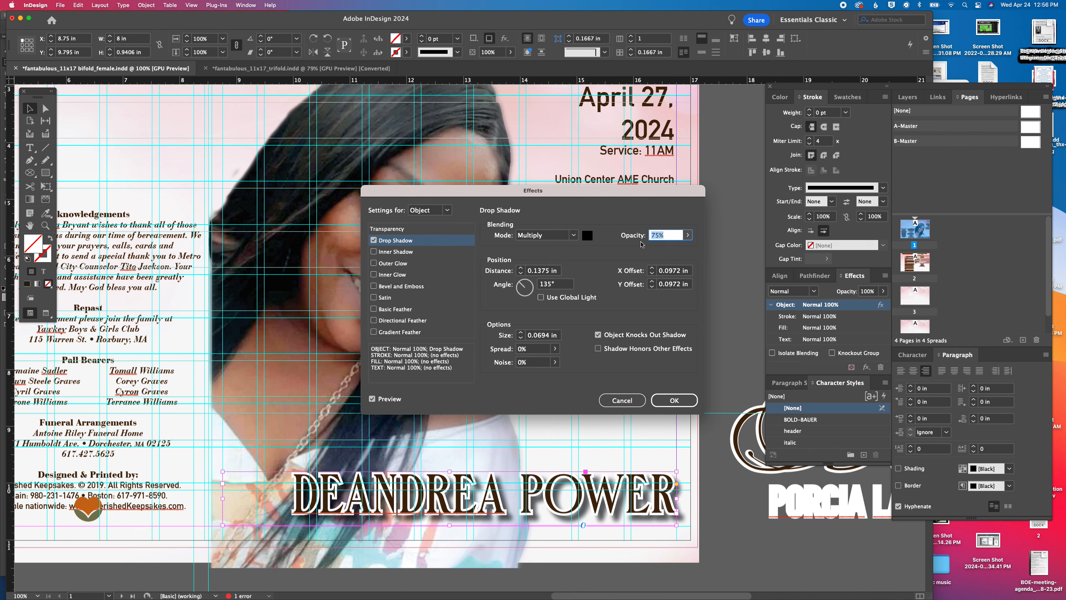
{"action": "type", "text": "50"}
{"action": "key", "text": "Tab"}
{"action": "type", "text": ".0625"}
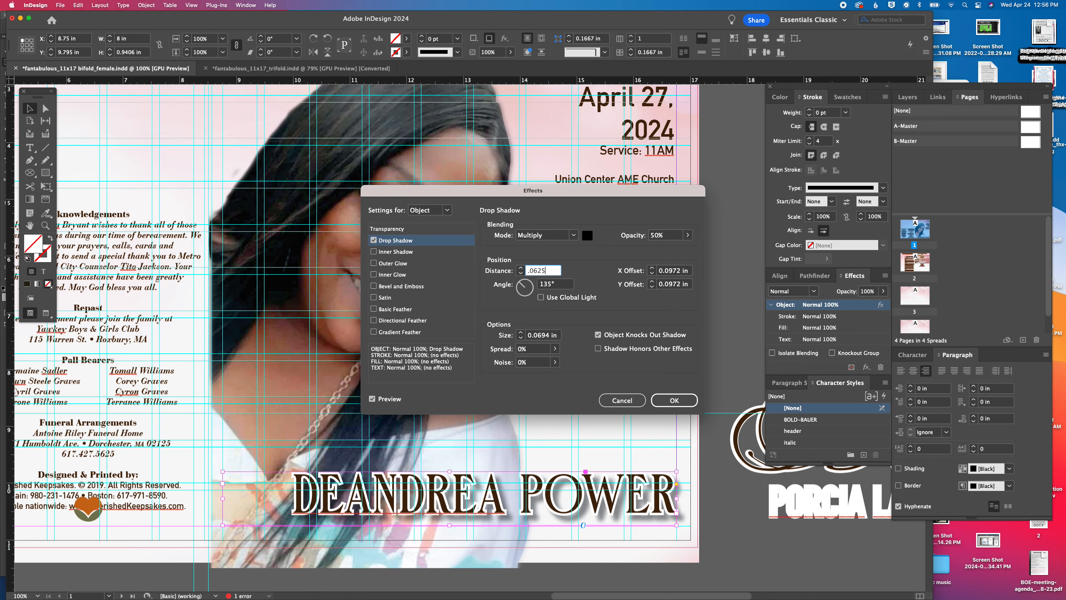
{"action": "key", "text": "Return"}
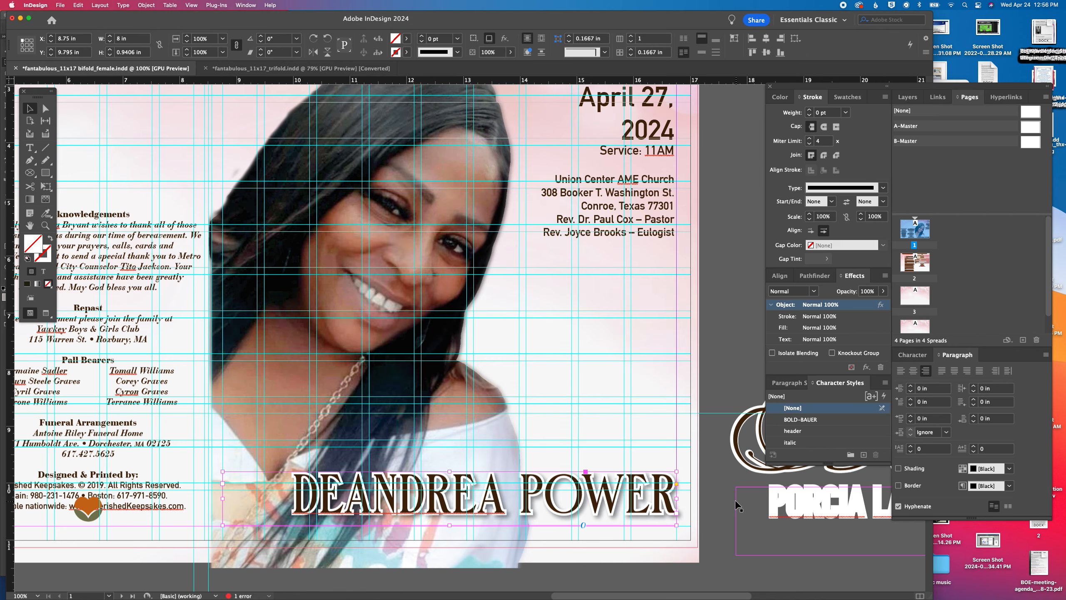
Delete the old script surname artwork and the white condensed name below it from the pasteboard
{"action": "scroll", "coordinate": [420, 321], "scroll_direction": "up", "scroll_amount": 3}
{"action": "scroll", "coordinate": [427, 317], "scroll_direction": "up", "scroll_amount": 10}
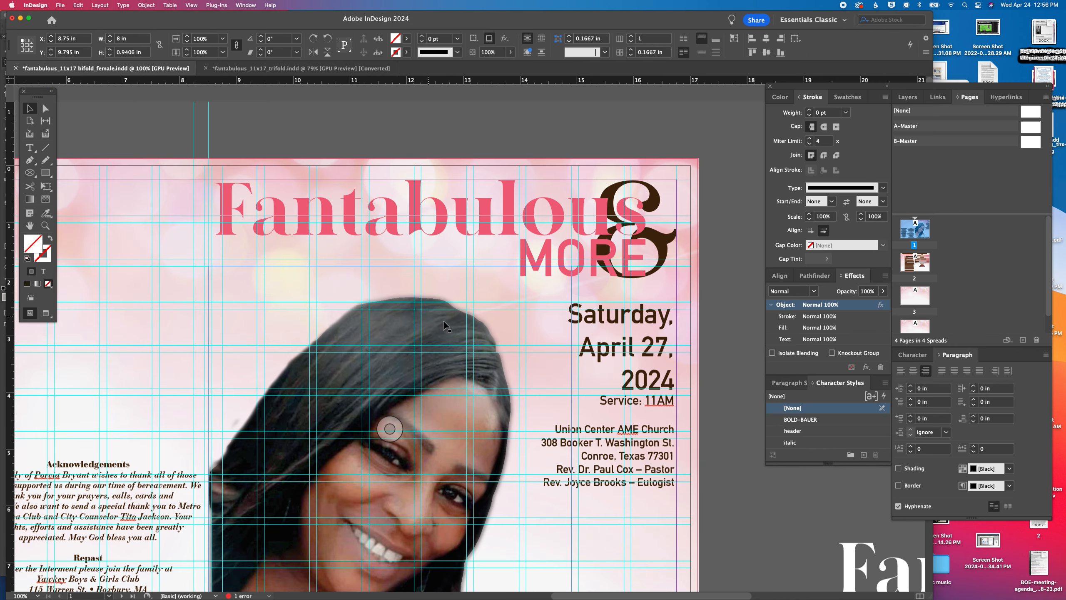
{"action": "left_click_drag", "start_coordinate": [521, 408], "coordinate": [444, 380]}
{"action": "scroll", "coordinate": [445, 379], "scroll_direction": "down", "scroll_amount": 10}
{"action": "scroll", "coordinate": [445, 379], "scroll_direction": "right", "scroll_amount": 10}
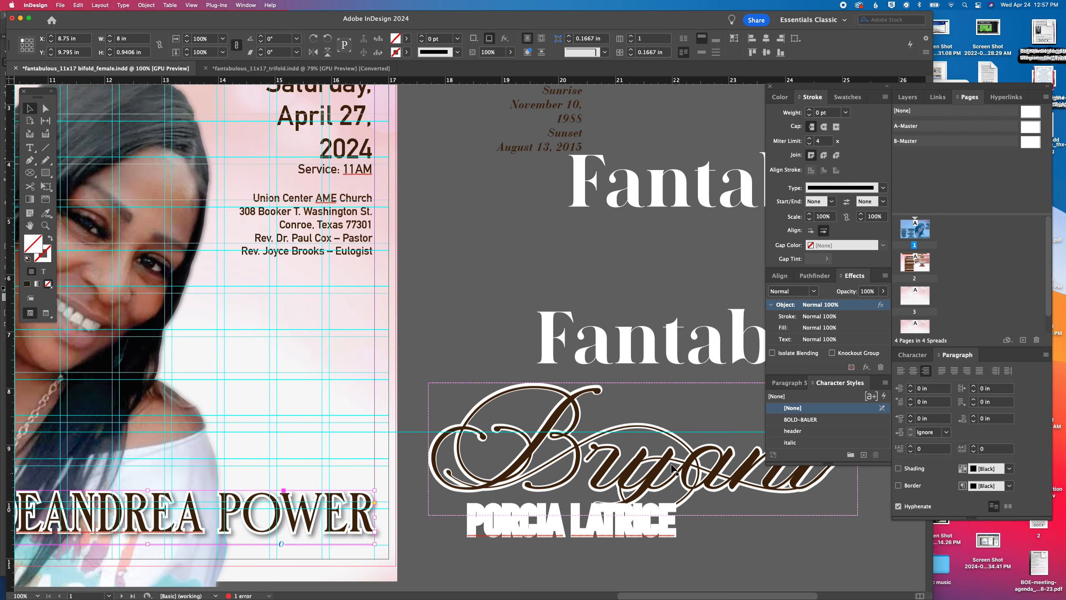
{"action": "left_click", "coordinate": [631, 414]}
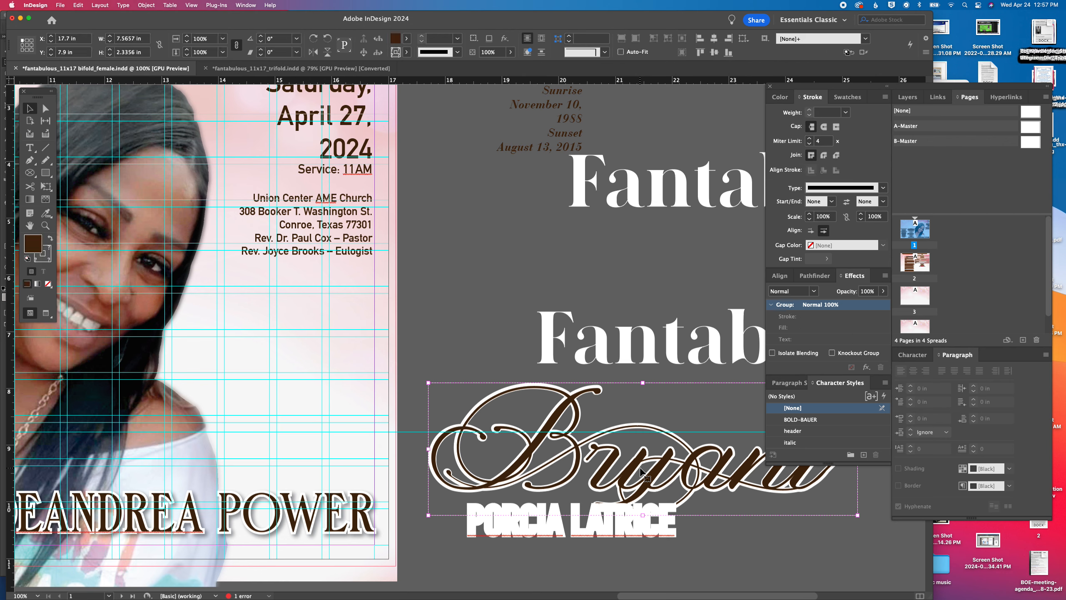
{"action": "key", "text": "Delete"}
{"action": "left_click", "coordinate": [623, 518]}
{"action": "key", "text": "Delete"}
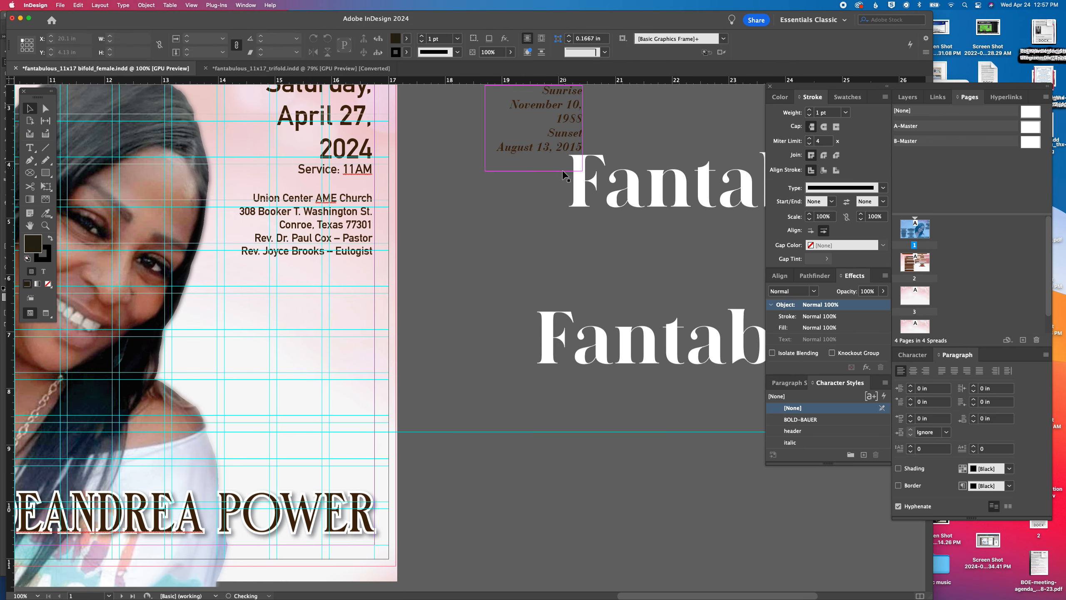
Move the Sunrise and Sunset dates frame on the pasteboard closer to the cover, at X 17.375 in, Y 4.63 in
{"action": "scroll", "coordinate": [561, 173], "scroll_direction": "up", "scroll_amount": 3}
{"action": "scroll", "coordinate": [562, 176], "scroll_direction": "up", "scroll_amount": 4}
{"action": "left_click_drag", "start_coordinate": [544, 250], "coordinate": [470, 362]}
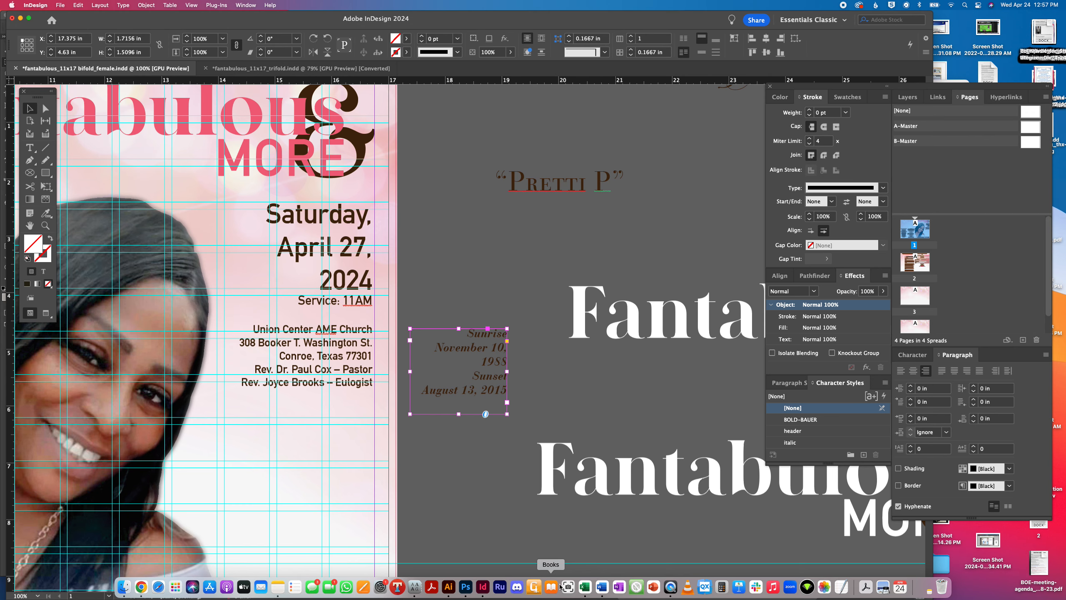
Switch to the client's Word document and copy the birth date from its first page
{"action": "left_click", "coordinate": [602, 587]}
{"action": "scroll", "coordinate": [436, 360], "scroll_direction": "down", "scroll_amount": 3}
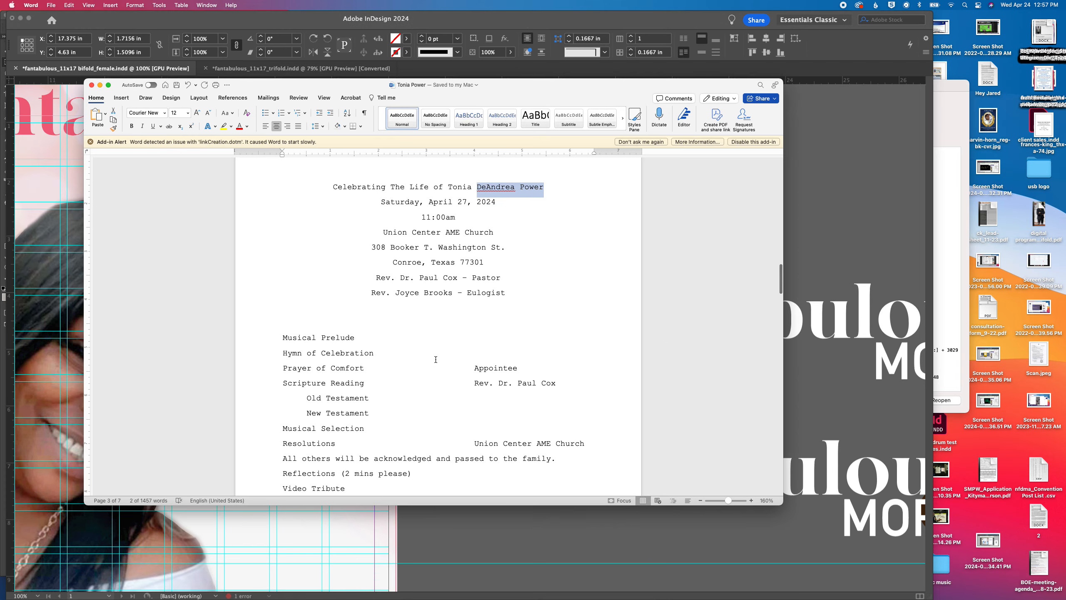
{"action": "scroll", "coordinate": [436, 359], "scroll_direction": "down", "scroll_amount": 20}
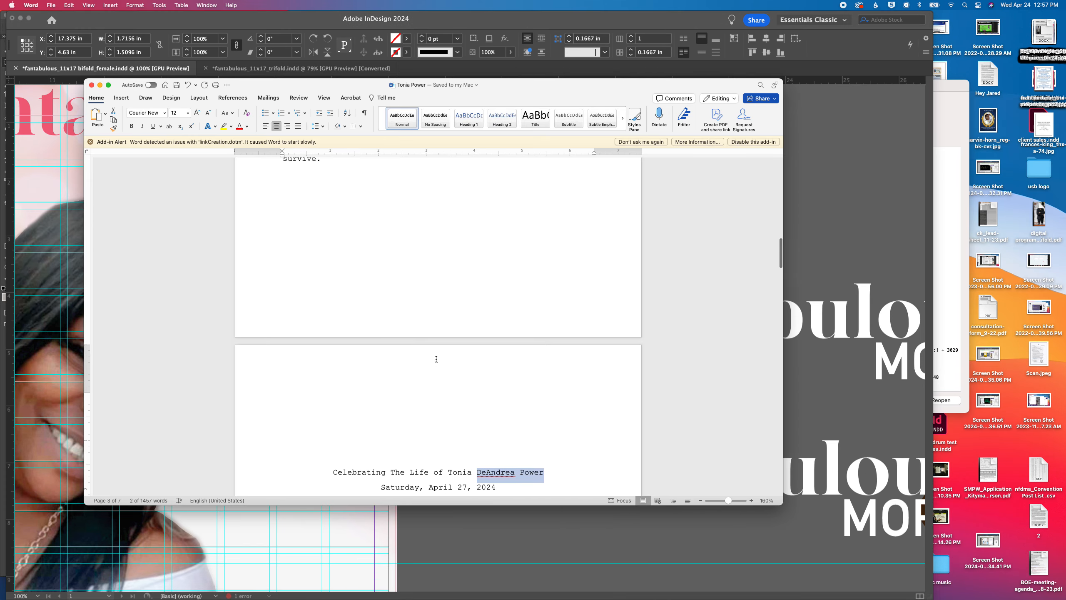
{"action": "scroll", "coordinate": [436, 359], "scroll_direction": "up", "scroll_amount": 20}
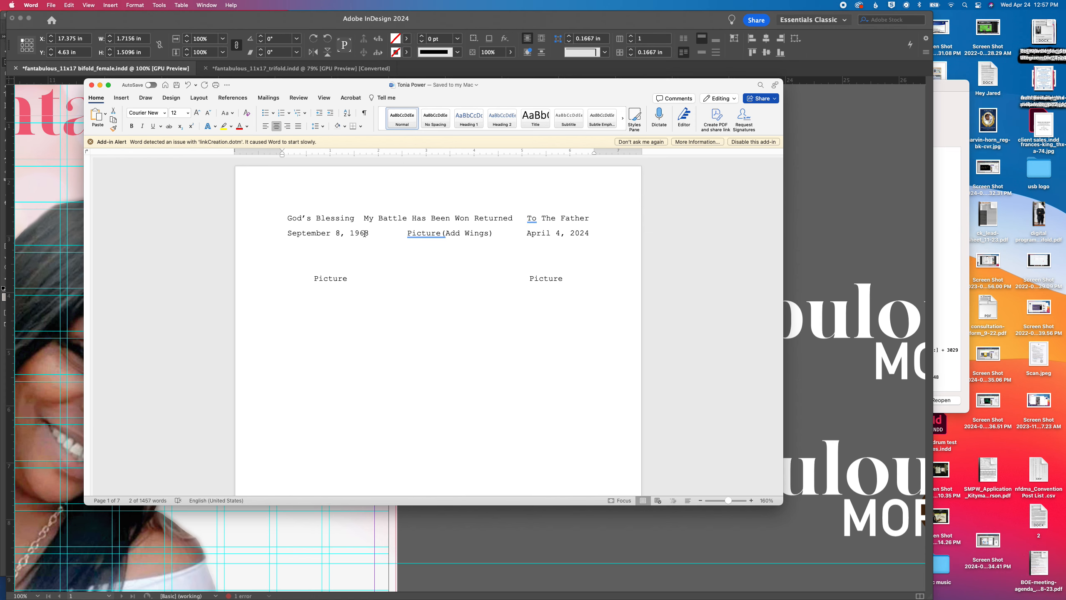
{"action": "left_click_drag", "start_coordinate": [371, 233], "coordinate": [317, 234]}
{"action": "key", "text": "super+c"}
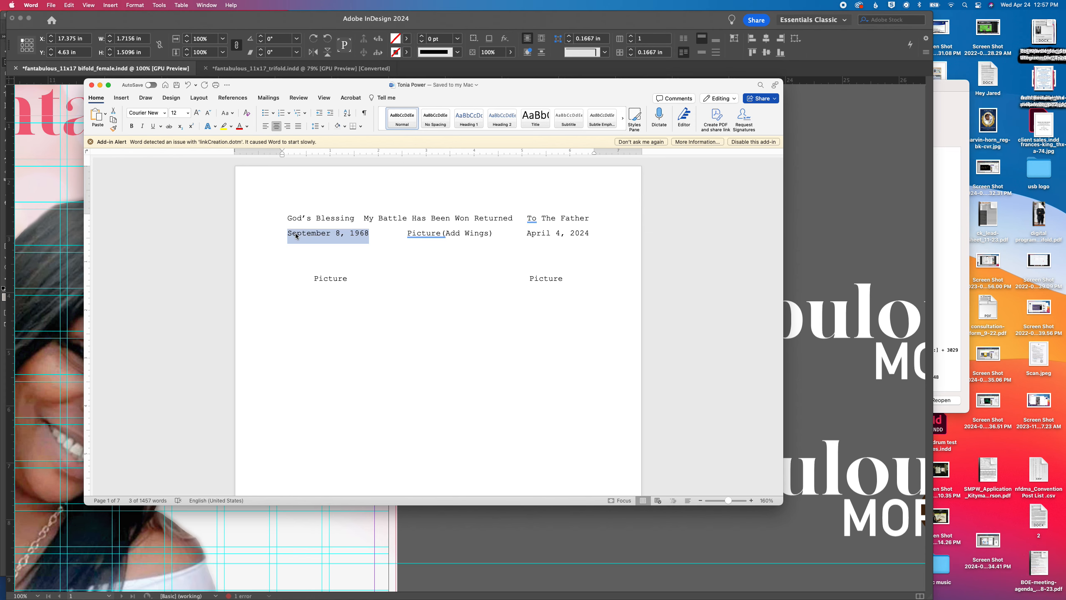
Return to InDesign and replace the date under Sunrise with the copied birth date
{"action": "left_click", "coordinate": [528, 534]}
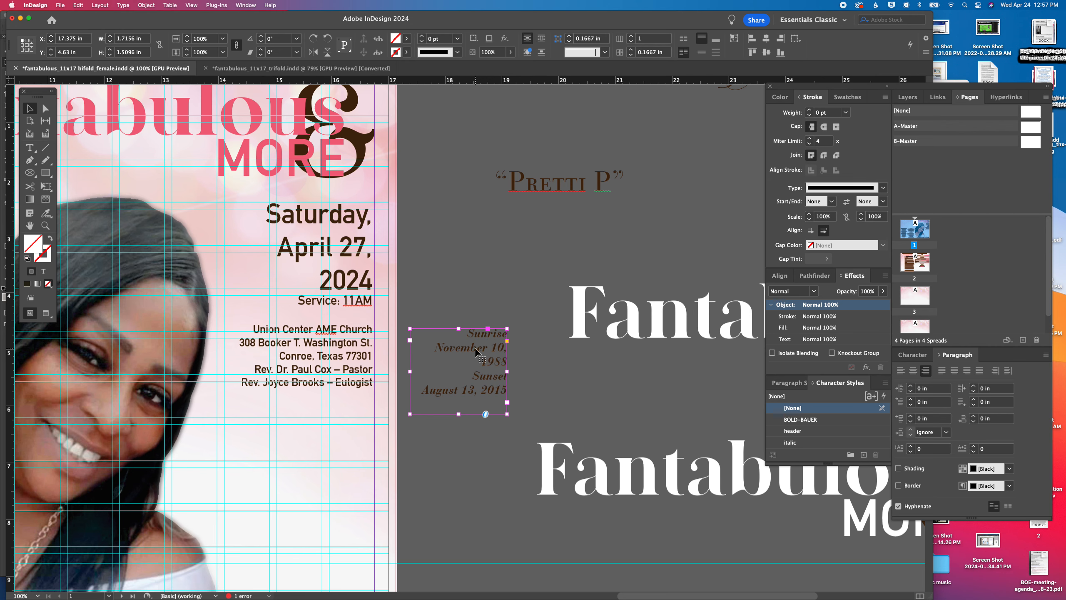
{"action": "double_click", "coordinate": [479, 353]}
{"action": "left_click_drag", "start_coordinate": [435, 348], "coordinate": [550, 370]}
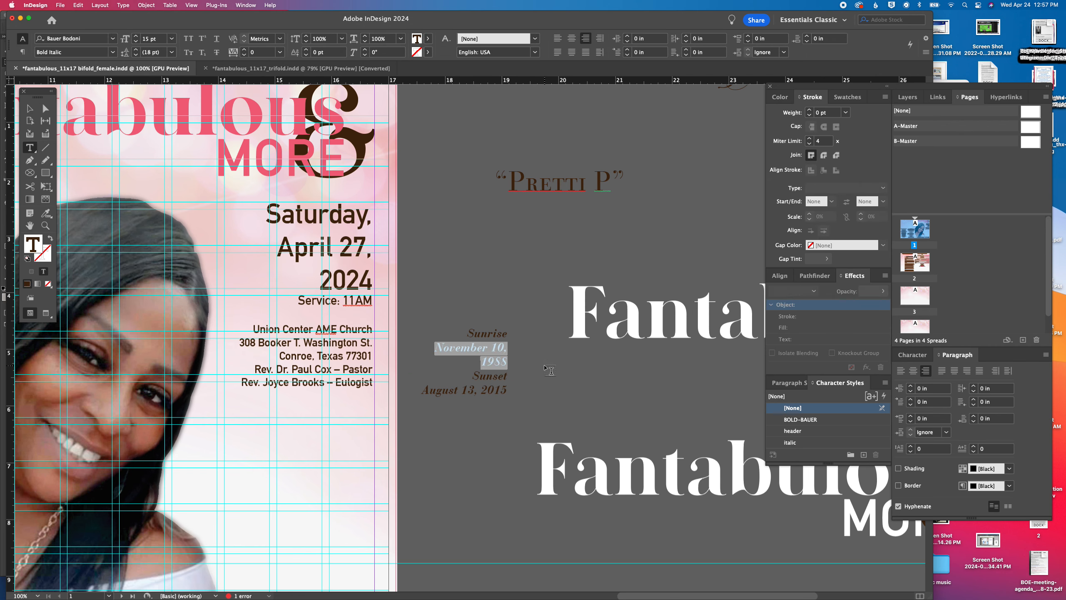
{"action": "key", "text": "super+v"}
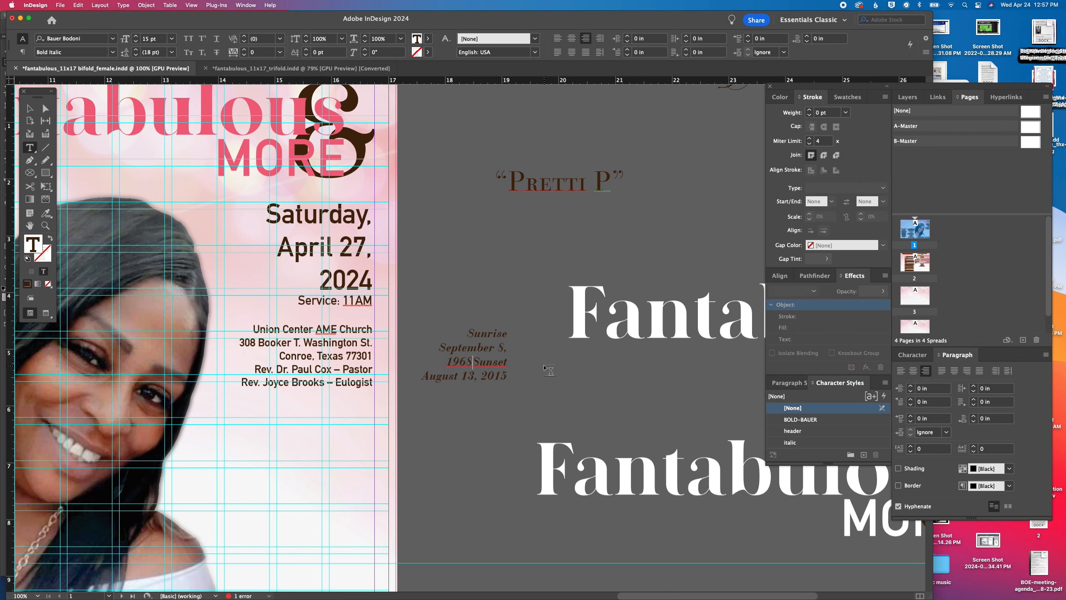
Put Sunset on its own line and replace the date under it with the passing date copied from the client's Word document
{"action": "key", "text": "Return"}
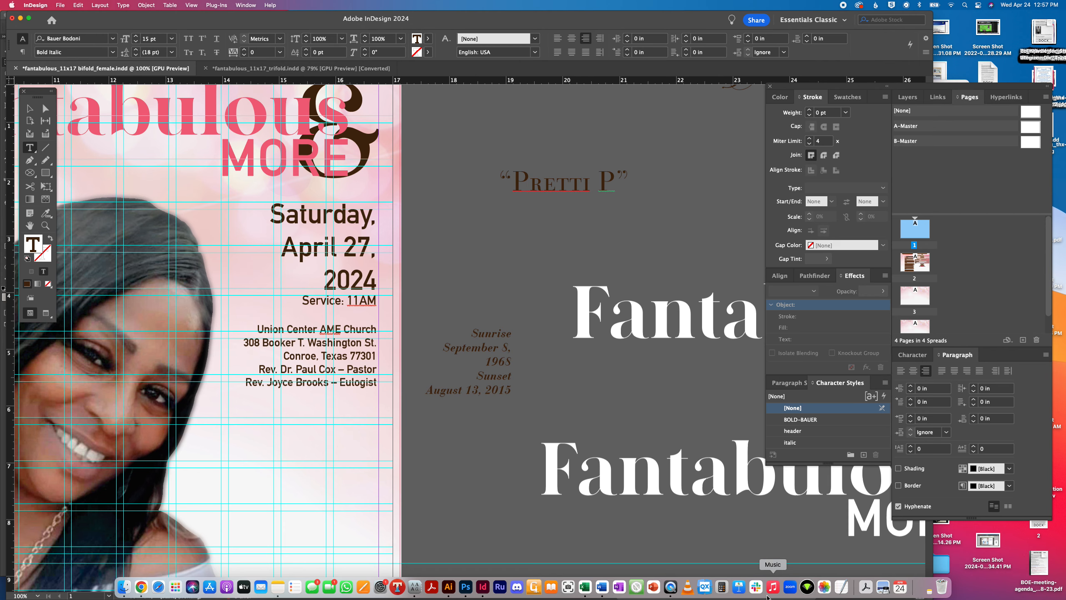
{"action": "left_click", "coordinate": [601, 587]}
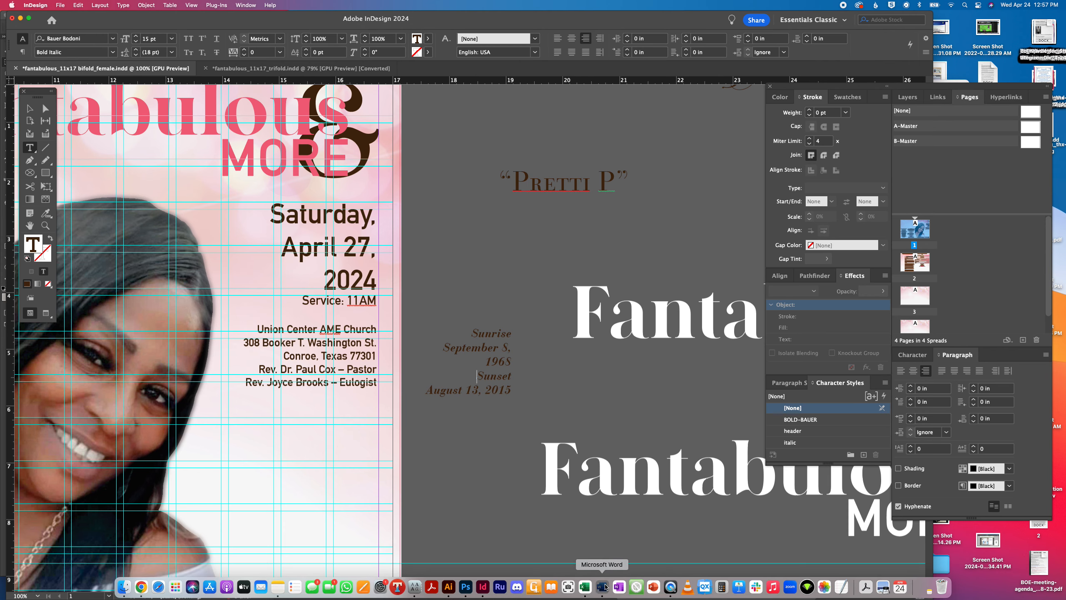
{"action": "left_click_drag", "start_coordinate": [527, 235], "coordinate": [580, 232]}
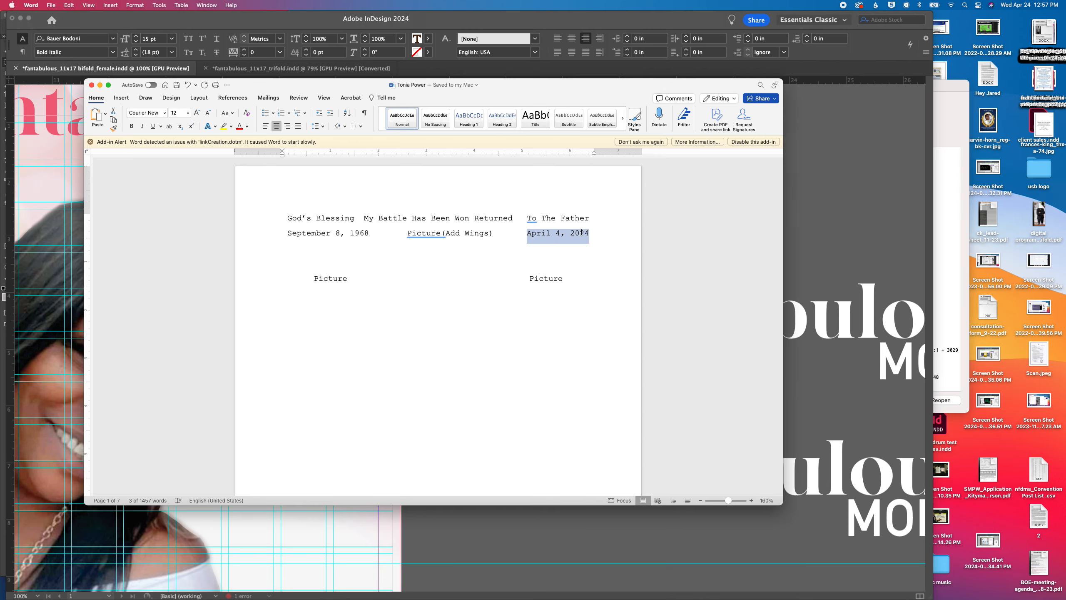
{"action": "key", "text": "super+c"}
{"action": "key", "text": "super+Tab"}
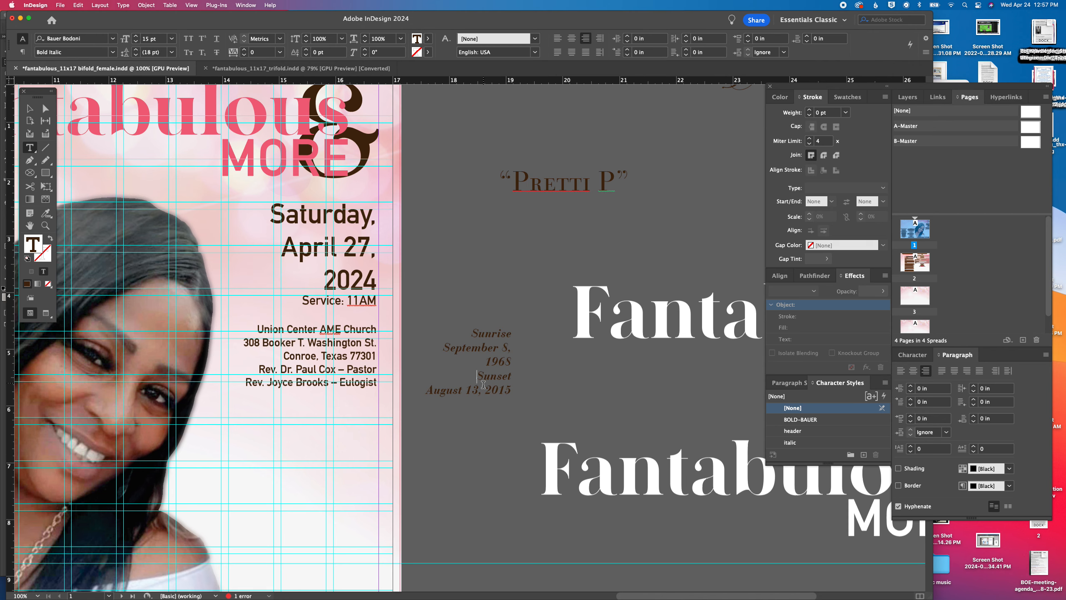
{"action": "left_click_drag", "start_coordinate": [432, 392], "coordinate": [507, 388]}
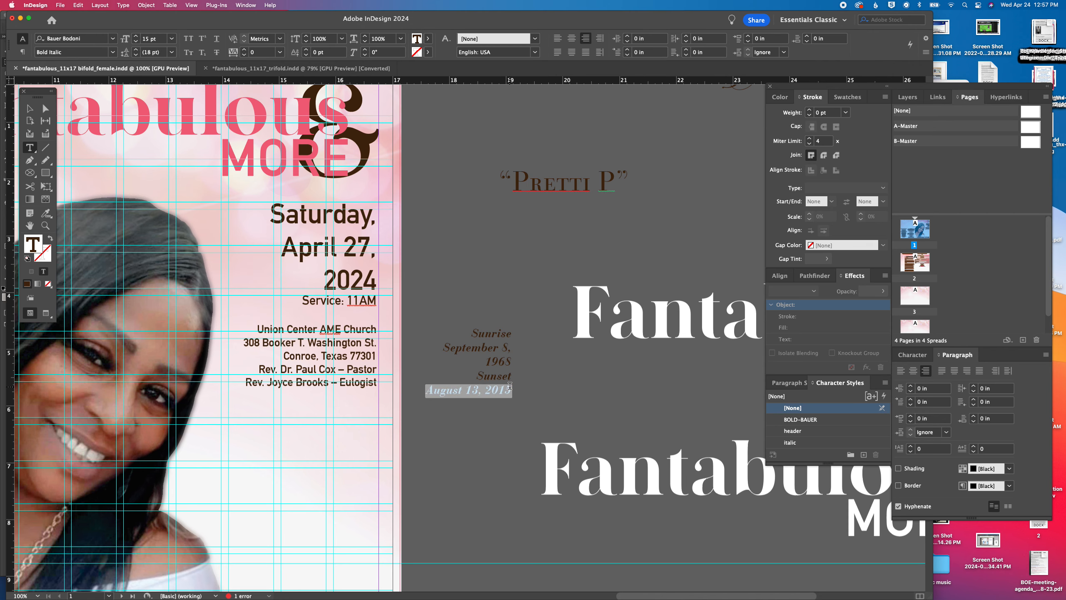
{"action": "key", "text": "super+v"}
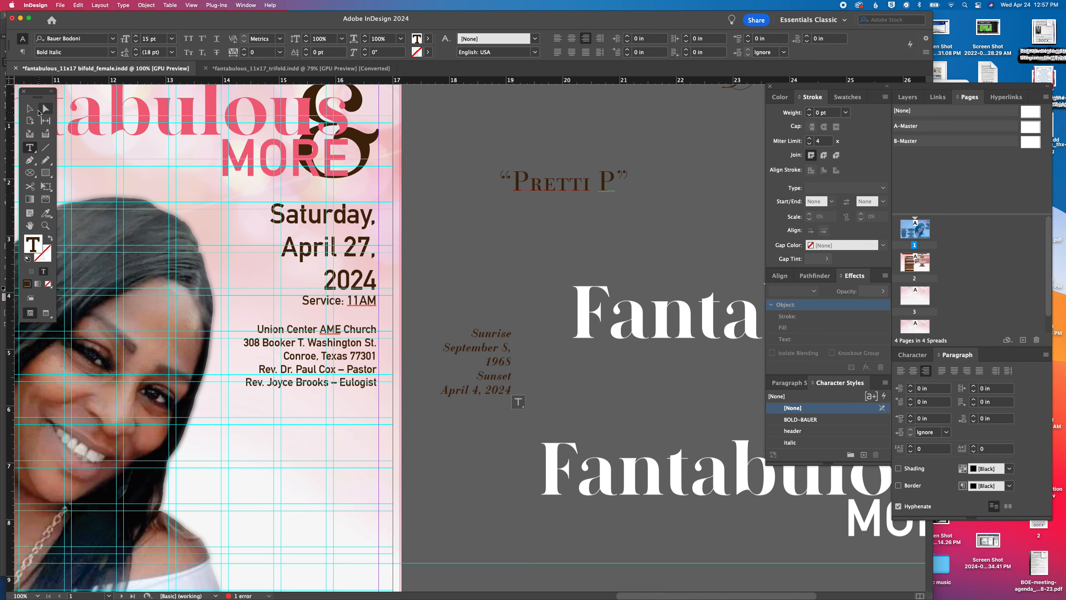
Move the Sunrise and Sunset dates frame from the pasteboard onto the cover, directly beneath the honoree's name
{"action": "left_click", "coordinate": [30, 109]}
{"action": "left_click_drag", "start_coordinate": [444, 466], "coordinate": [550, 255]}
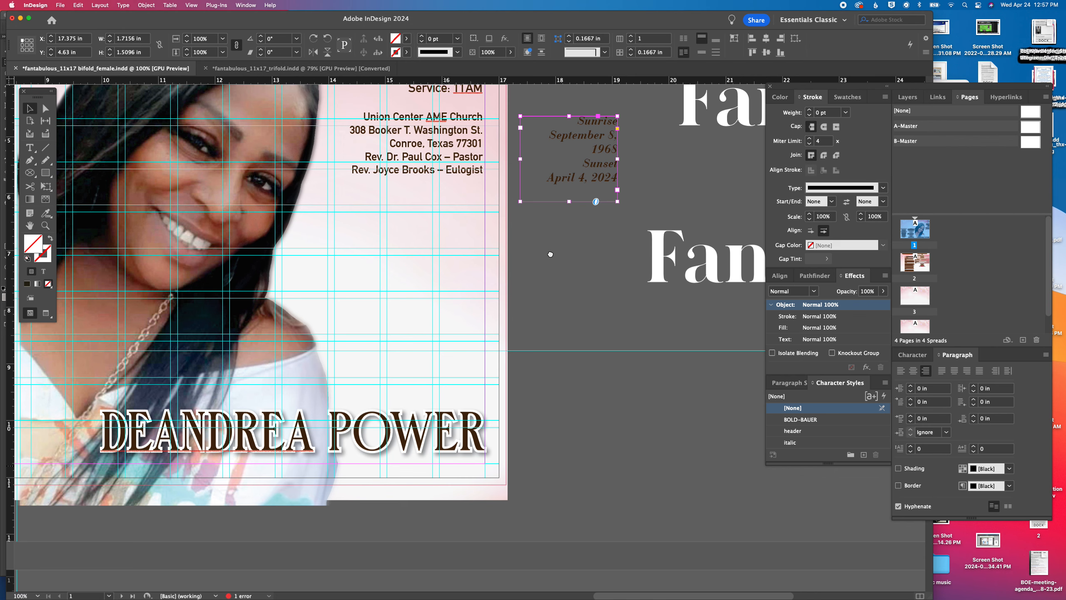
{"action": "left_click_drag", "start_coordinate": [593, 138], "coordinate": [461, 478]}
Nudge the honoree's name left to X 8.7083 in and widen the dates frame below it to about 6.83 in
{"action": "left_click", "coordinate": [457, 425]}
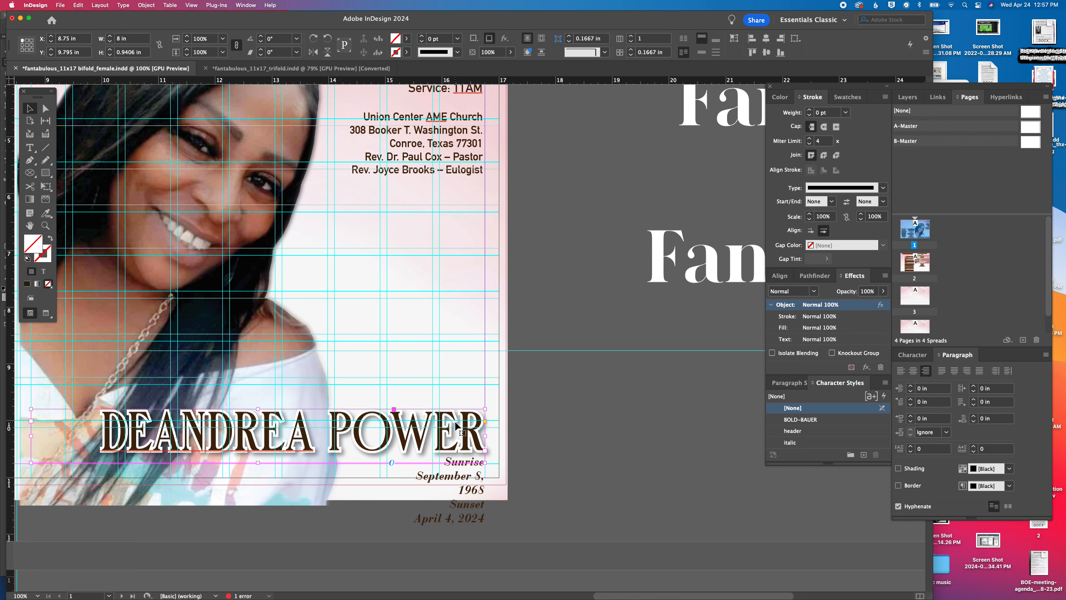
{"action": "key", "text": "Left"}
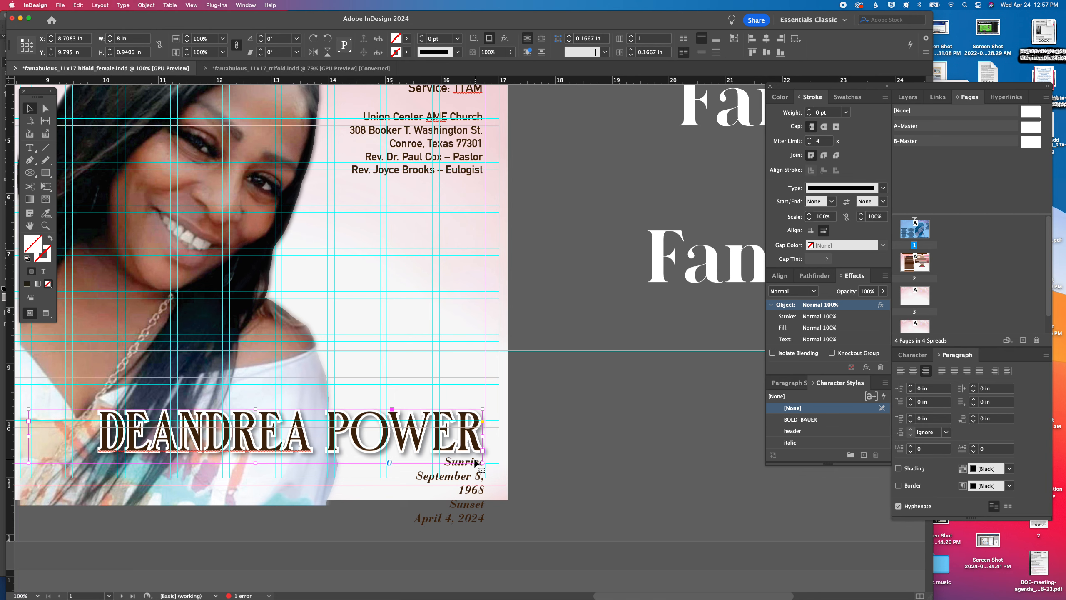
{"action": "left_click", "coordinate": [475, 463]}
{"action": "left_click_drag", "start_coordinate": [387, 463], "coordinate": [97, 460]}
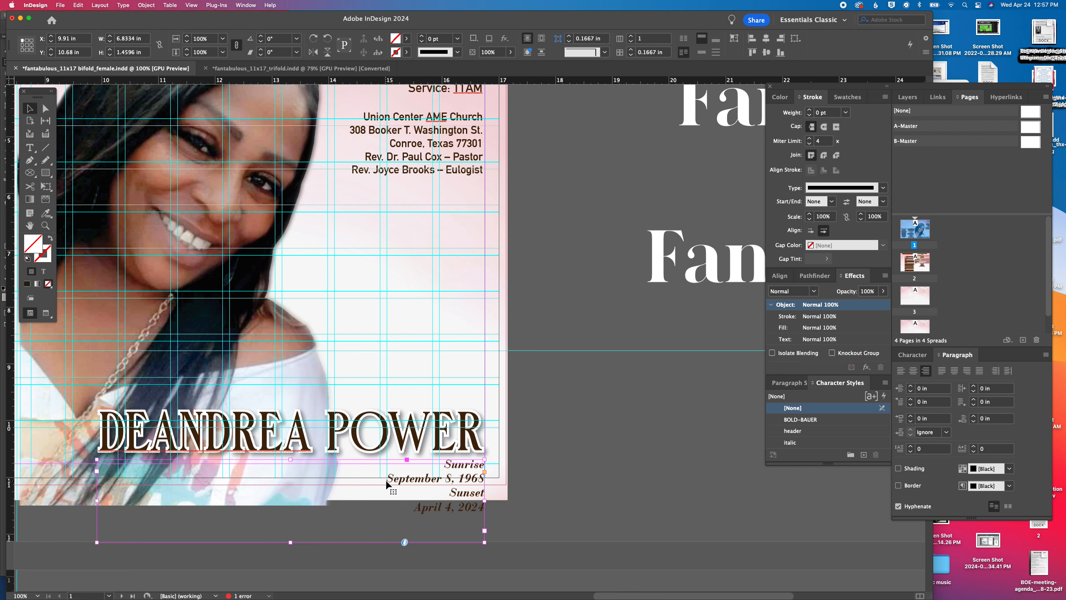
Combine the dates into a single line, with a colon after Sunrise and Sunset and a bullet between the two dates
{"action": "double_click", "coordinate": [461, 500]}
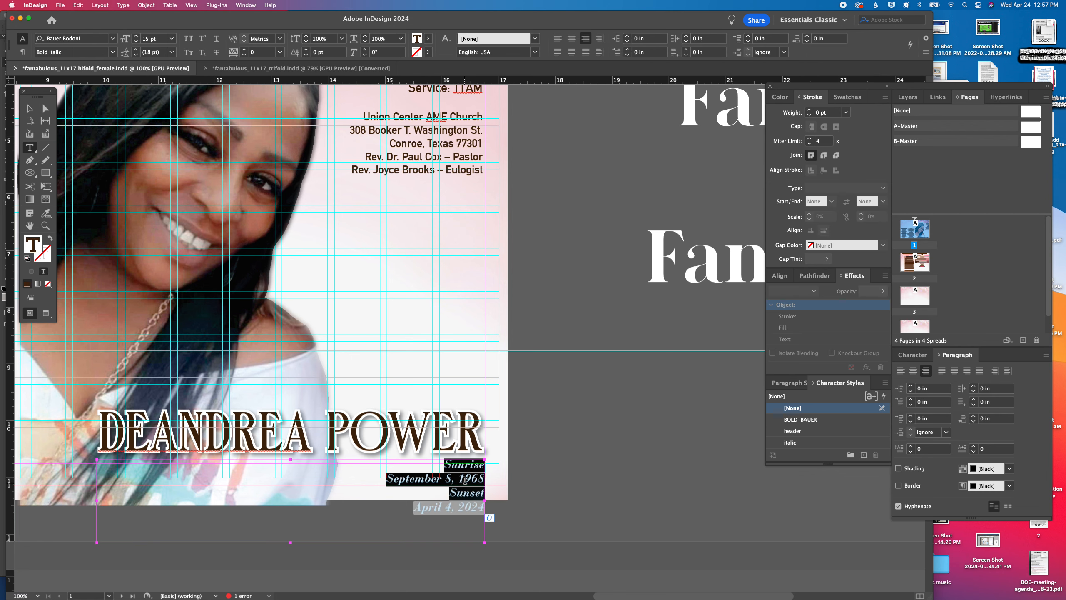
{"action": "left_click", "coordinate": [462, 468]}
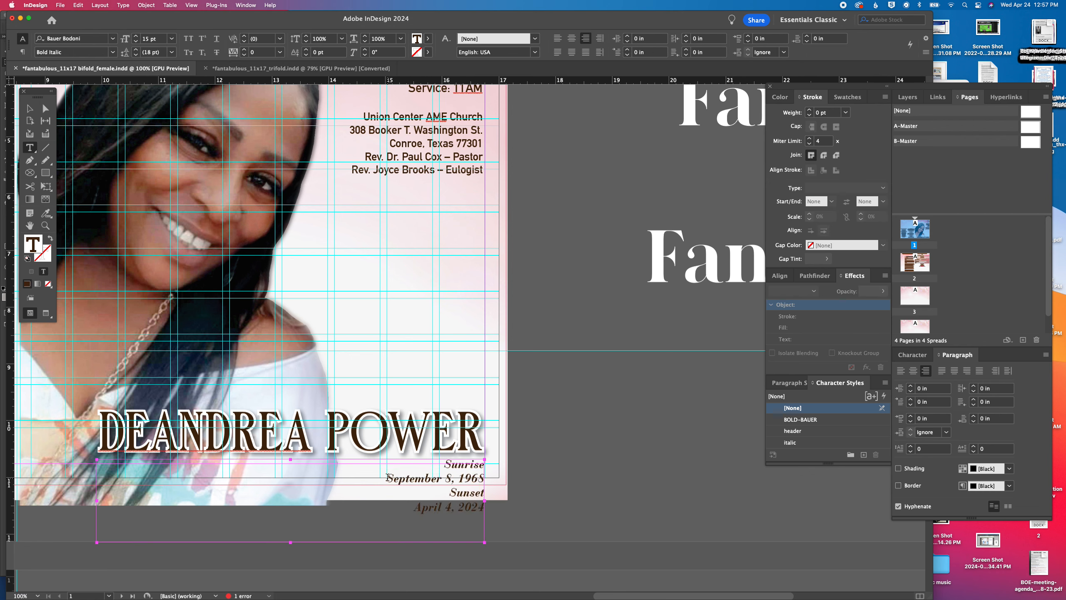
{"action": "left_click", "coordinate": [387, 477]}
{"action": "key", "text": "BackSpace"}
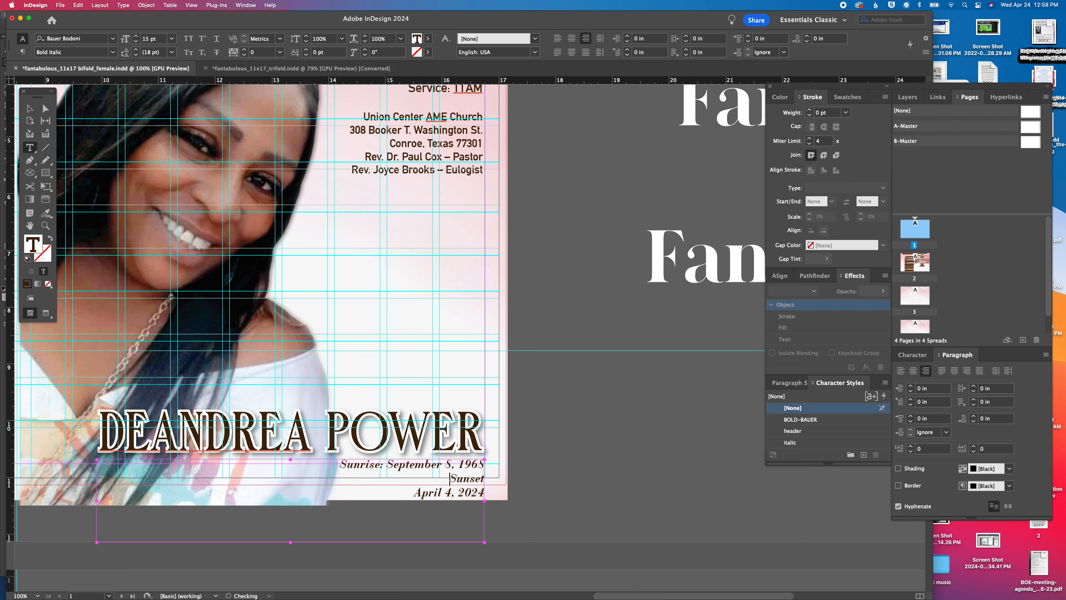
{"action": "key", "text": "BackSpace"}
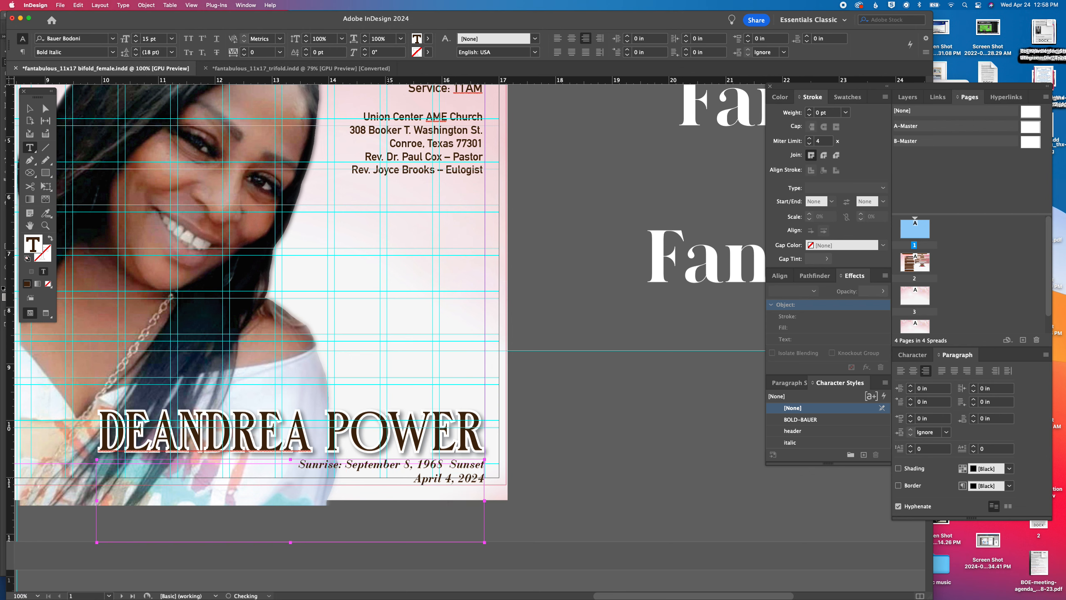
{"action": "left_click", "coordinate": [445, 479]}
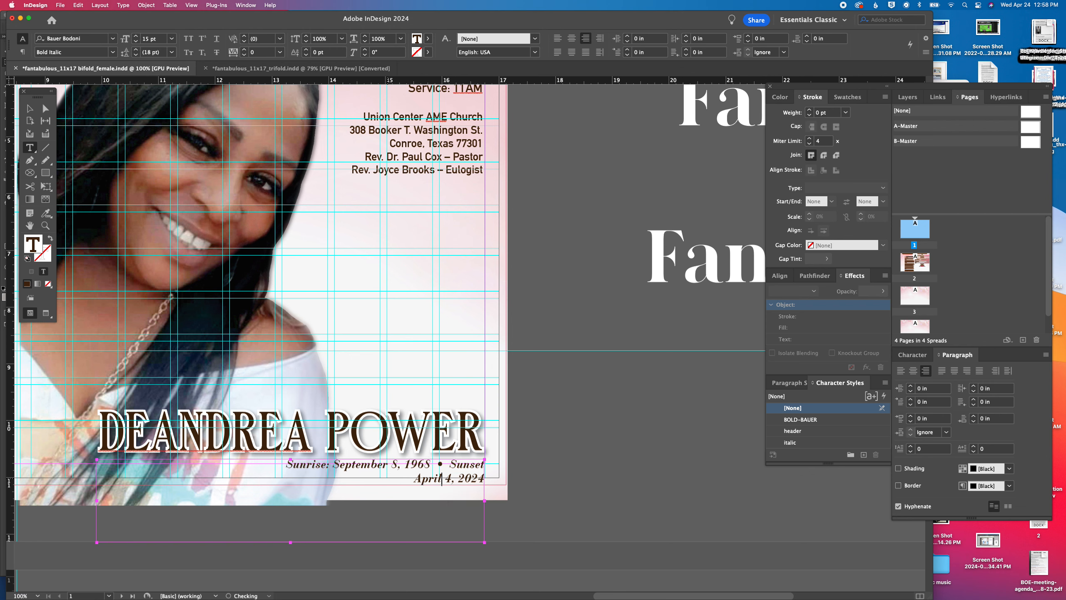
{"action": "left_click", "coordinate": [422, 479]}
{"action": "key", "text": "BackSpace"}
{"action": "type", "text": ": April 4, 2024"}
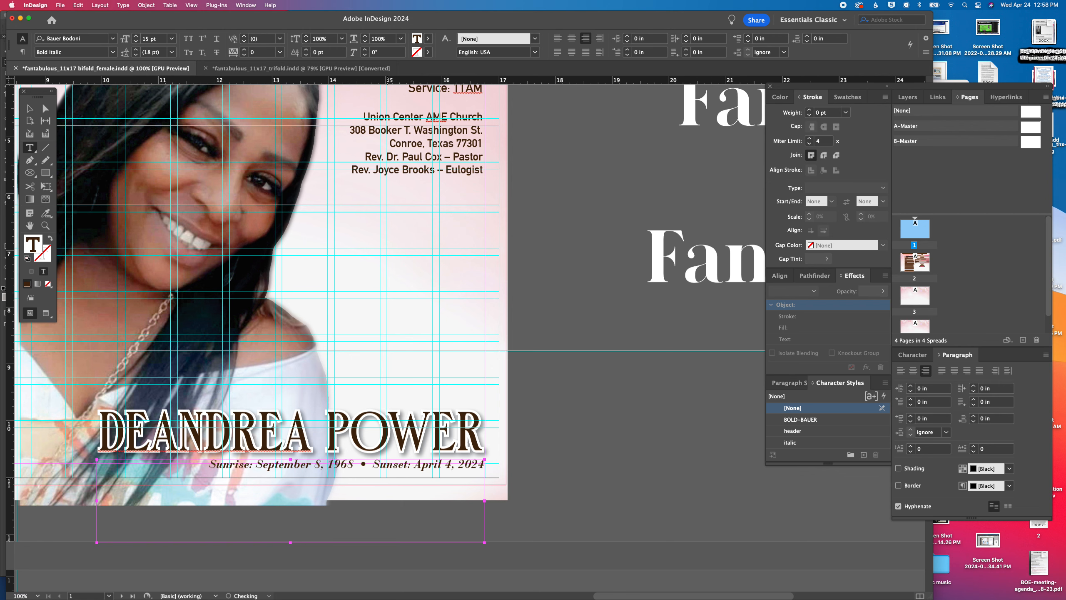
Shorten the dates frame to fit its single line and nudge it up together with the honoree's name to Y 9.6561 in
{"action": "key", "text": "Escape"}
{"action": "left_click_drag", "start_coordinate": [289, 542], "coordinate": [291, 478]}
{"action": "left_click", "coordinate": [389, 446], "text": "shift"}
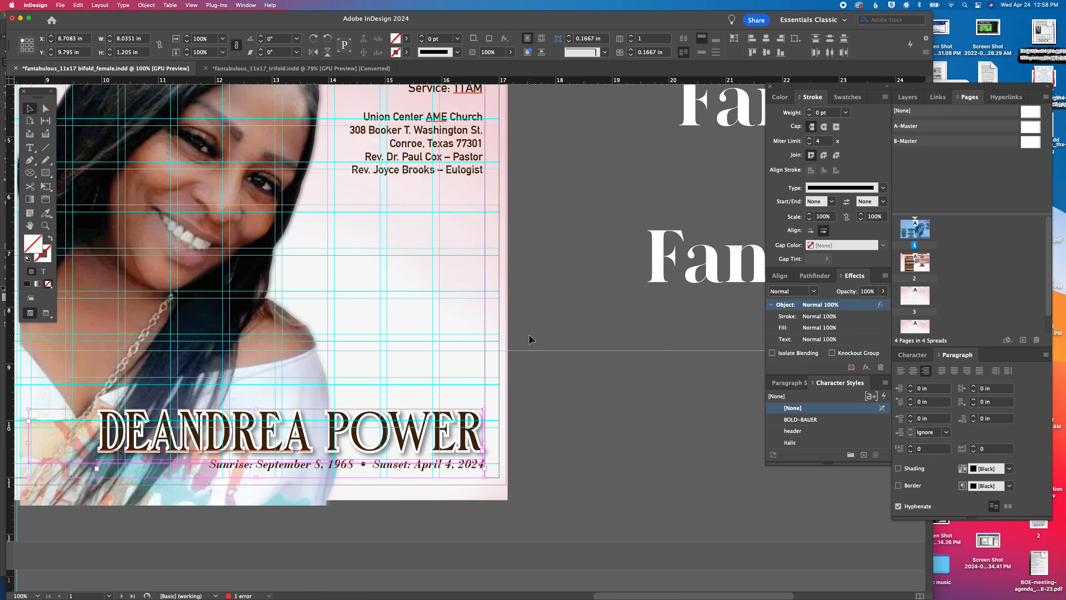
{"action": "key", "text": "Up"}
{"action": "key", "text": "Up"}
{"action": "key", "text": "Up"}
{"action": "key", "text": "Up"}
{"action": "key", "text": "Up"}
{"action": "key", "text": "Up"}
{"action": "key", "text": "Up"}
{"action": "key", "text": "Up"}
{"action": "key", "text": "Up"}
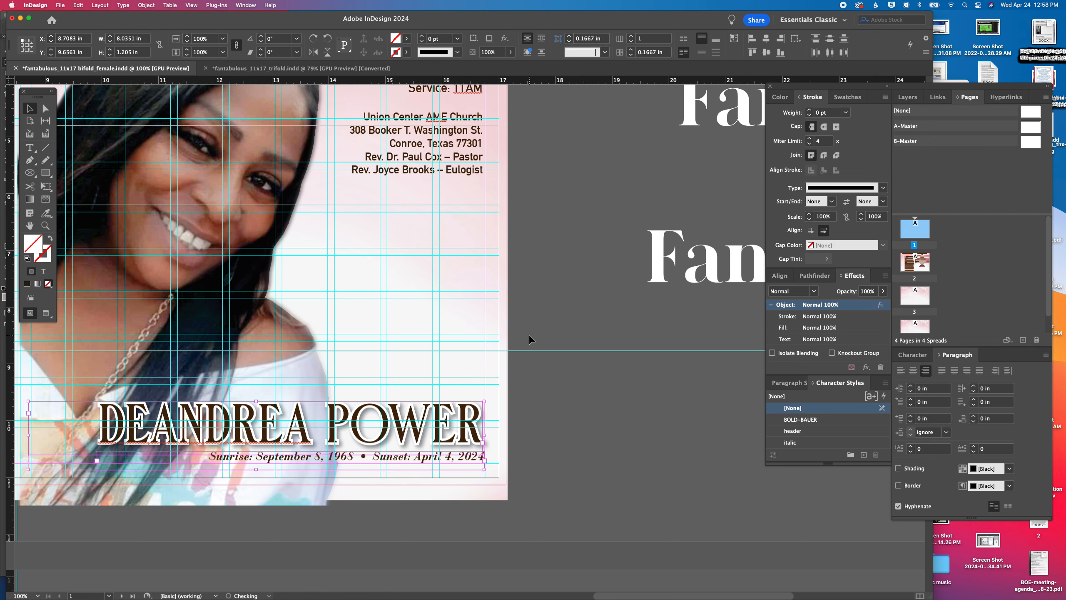
{"action": "left_click", "coordinate": [543, 317]}
Switch to Gmail in Chrome to check the client's sample program photo and return to InDesign
{"action": "key", "text": "super+5"}
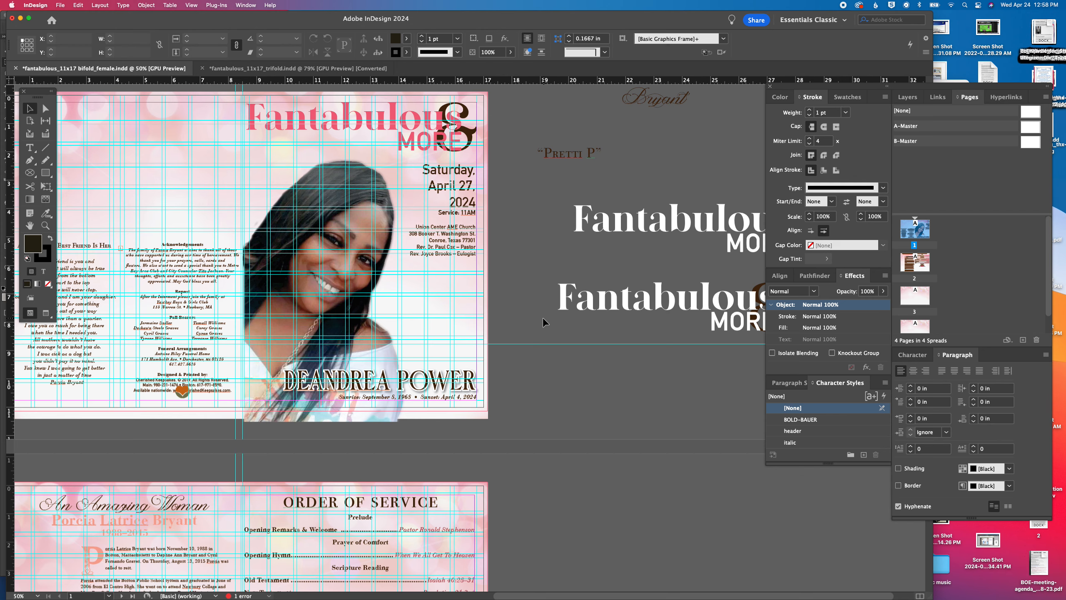
{"action": "left_click_drag", "start_coordinate": [649, 122], "coordinate": [605, 161]}
{"action": "mouse_move", "coordinate": [141, 597]}
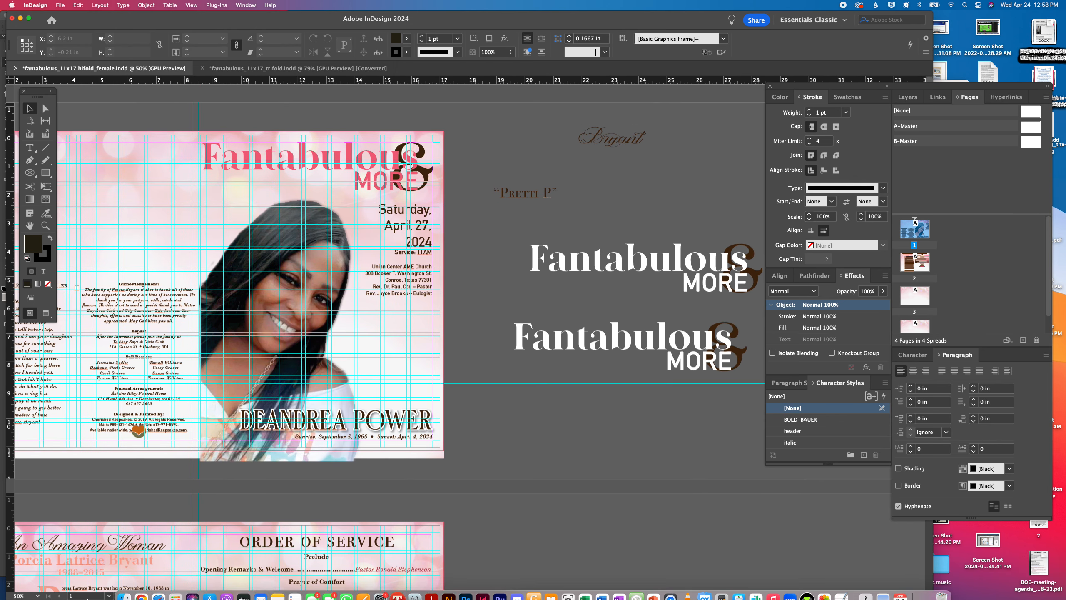
{"action": "left_click", "coordinate": [141, 588]}
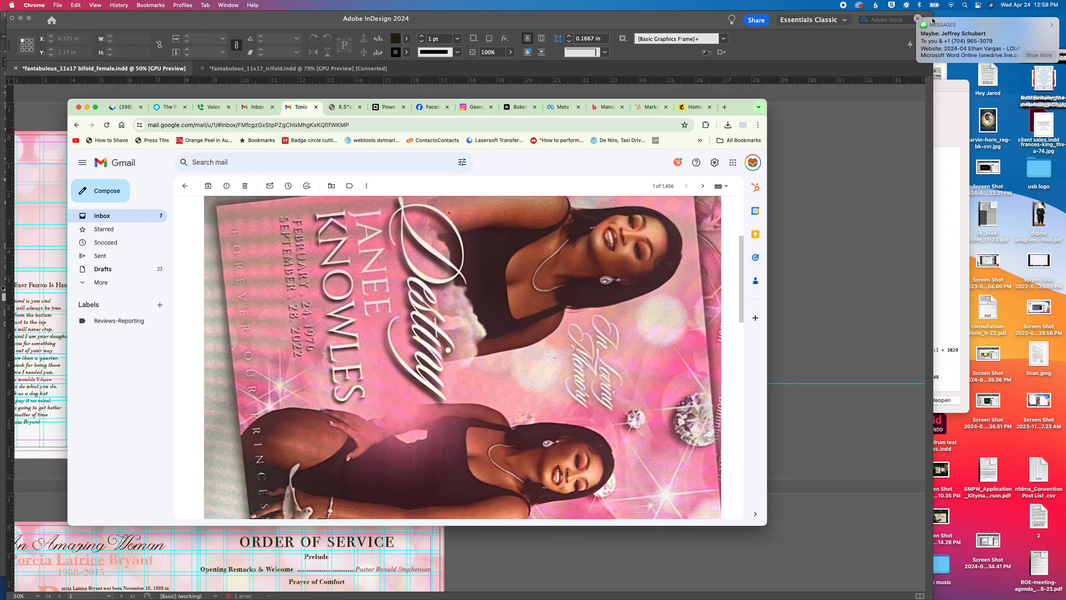
{"action": "left_click", "coordinate": [918, 18]}
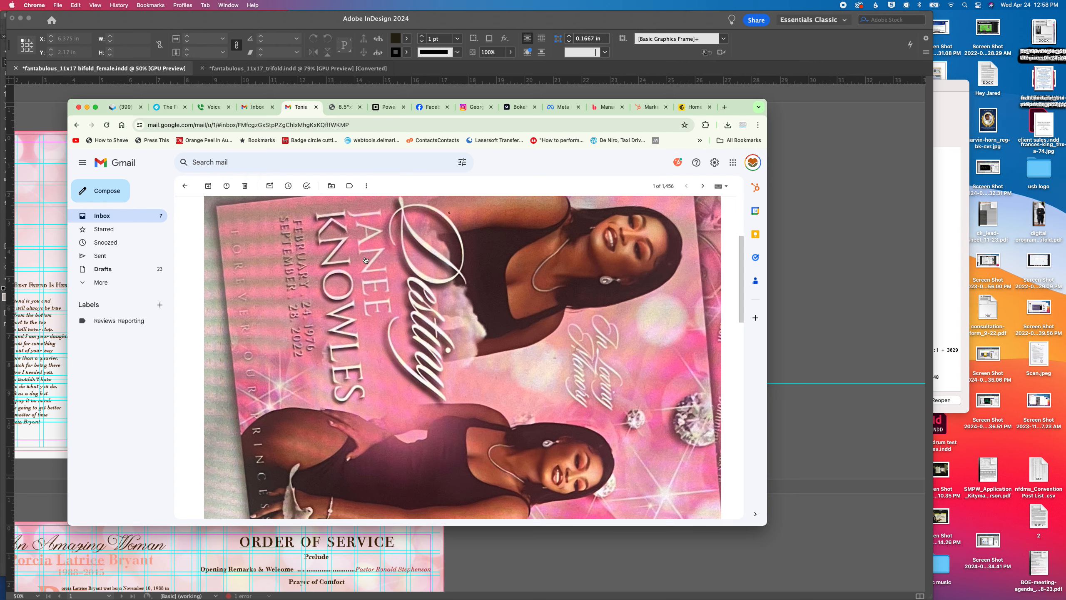
{"action": "left_click", "coordinate": [542, 546]}
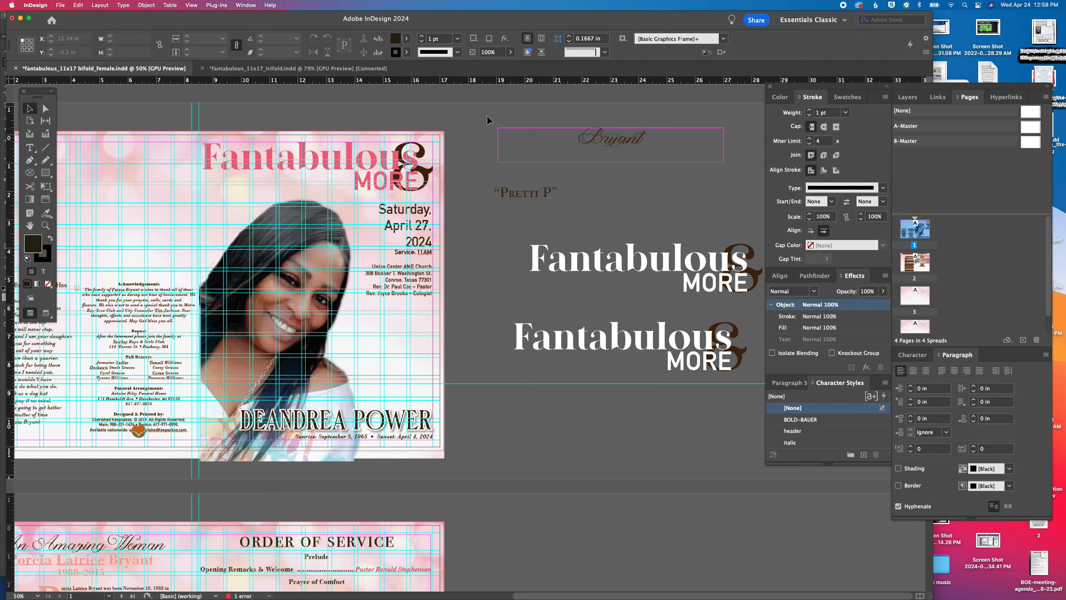
Move the script surname frame lower on the pasteboard and scale the cover's Fantabulous & More title down to about 7.5 in wide
{"action": "left_click_drag", "start_coordinate": [597, 139], "coordinate": [571, 411]}
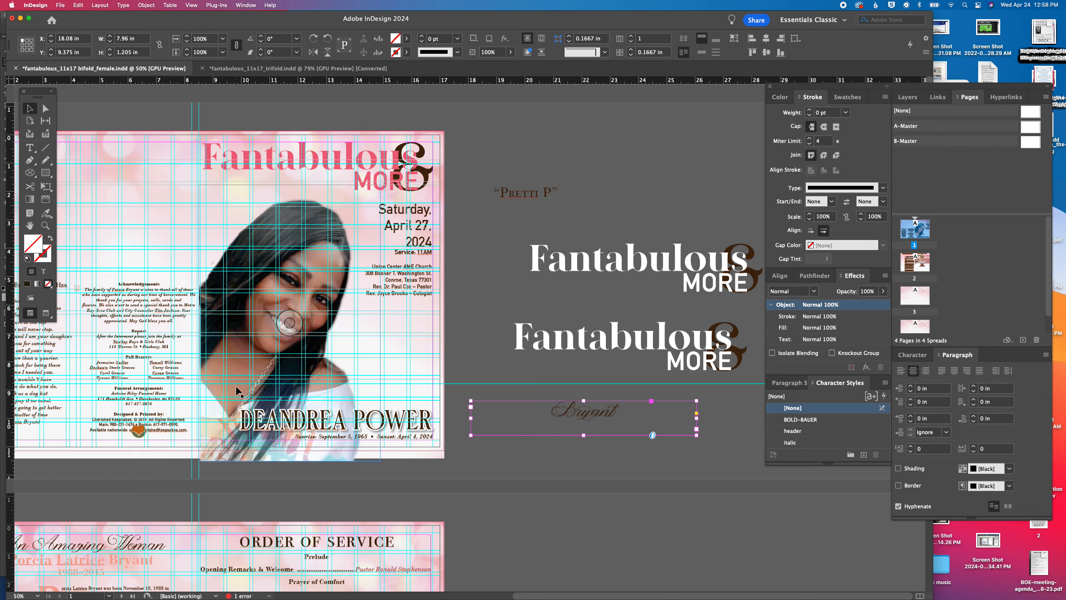
{"action": "left_click", "coordinate": [383, 168]}
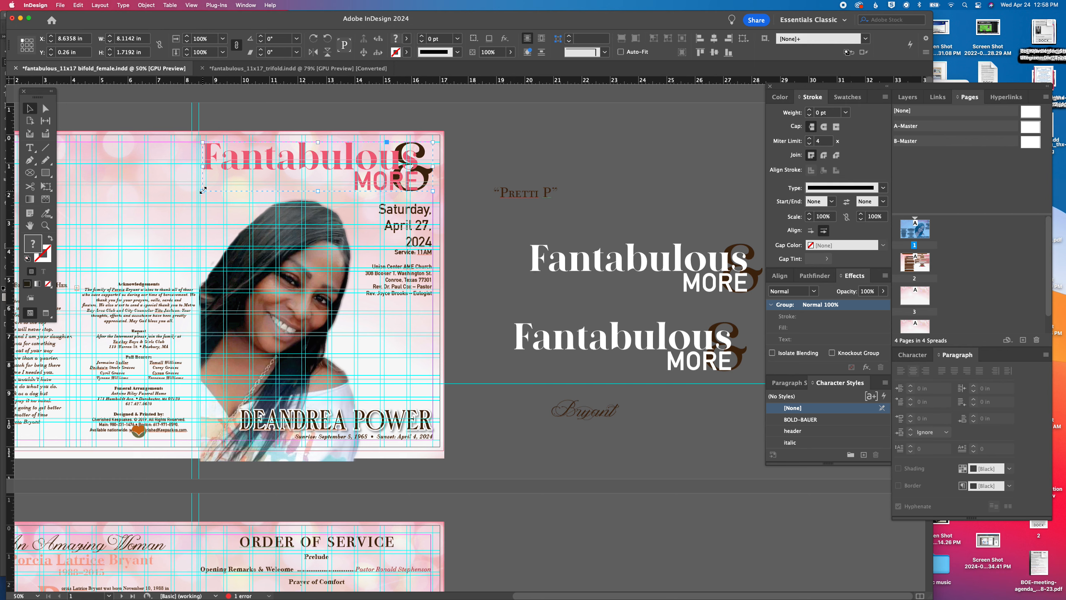
{"action": "left_click_drag", "start_coordinate": [203, 190], "coordinate": [218, 187]}
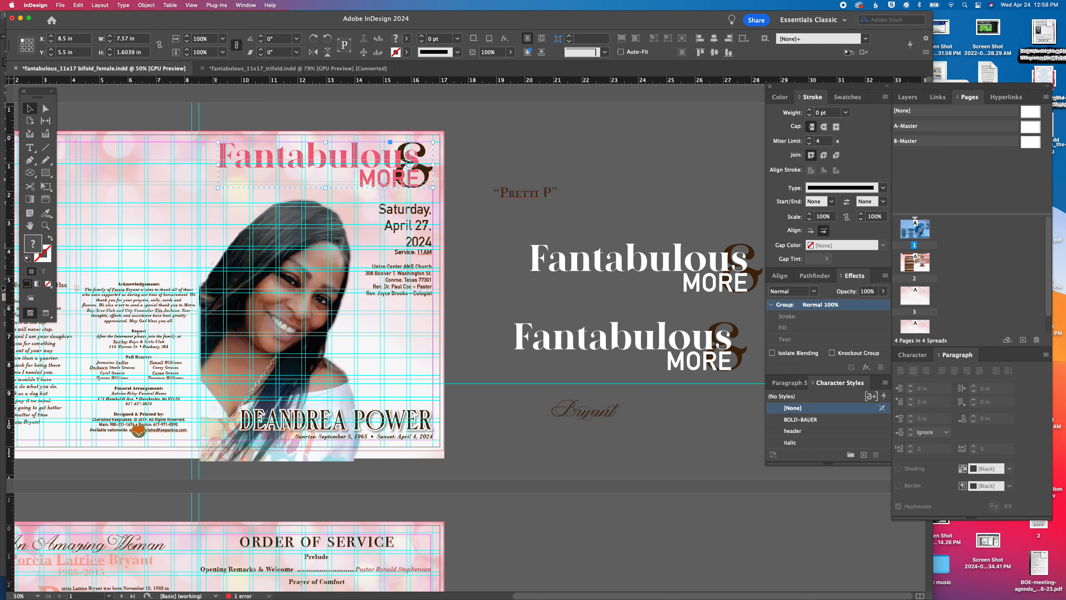
Enlarge the honoree's name frame on the cover and set the name's font size to 82 pt
{"action": "left_click", "coordinate": [211, 414]}
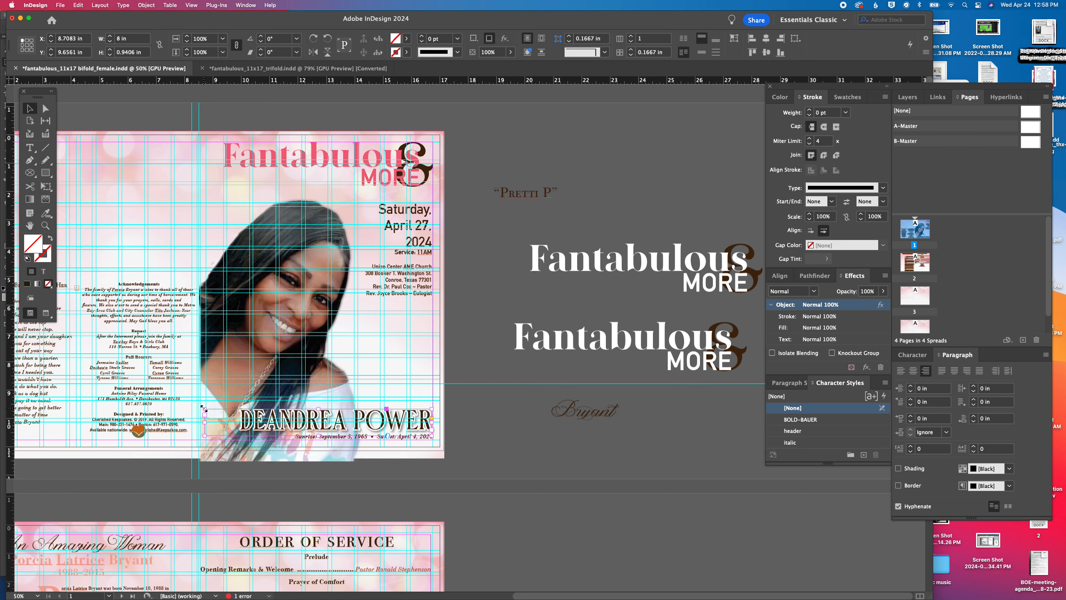
{"action": "triple_click", "coordinate": [272, 407]}
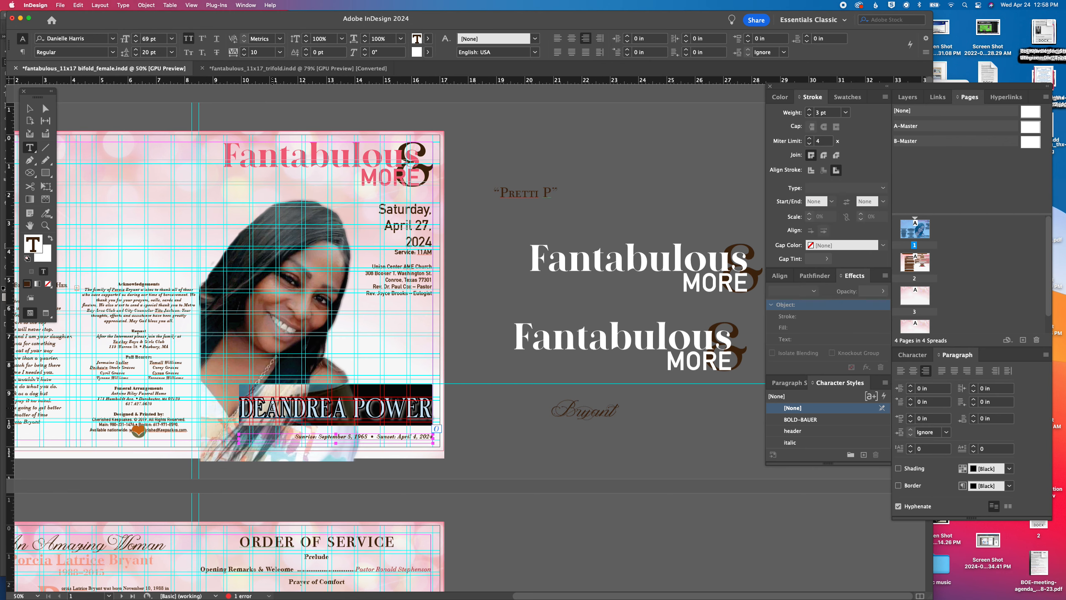
{"action": "left_click", "coordinate": [136, 37]}
{"action": "left_click", "coordinate": [137, 37]}
{"action": "left_click", "coordinate": [136, 36]}
{"action": "left_click", "coordinate": [137, 36]}
{"action": "left_click", "coordinate": [137, 36]}
{"action": "left_click", "coordinate": [137, 36]}
{"action": "left_click", "coordinate": [136, 36]}
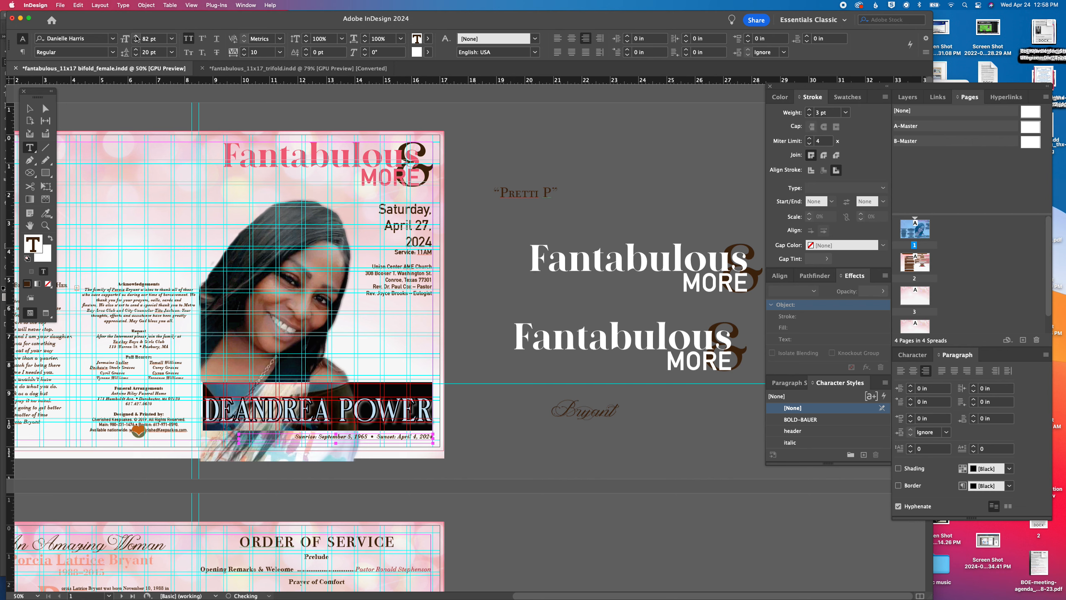
Lower the top edge of the honoree's name frame so the name sits just above the dates line
{"action": "left_click", "coordinate": [30, 108]}
{"action": "left_click", "coordinate": [331, 403]}
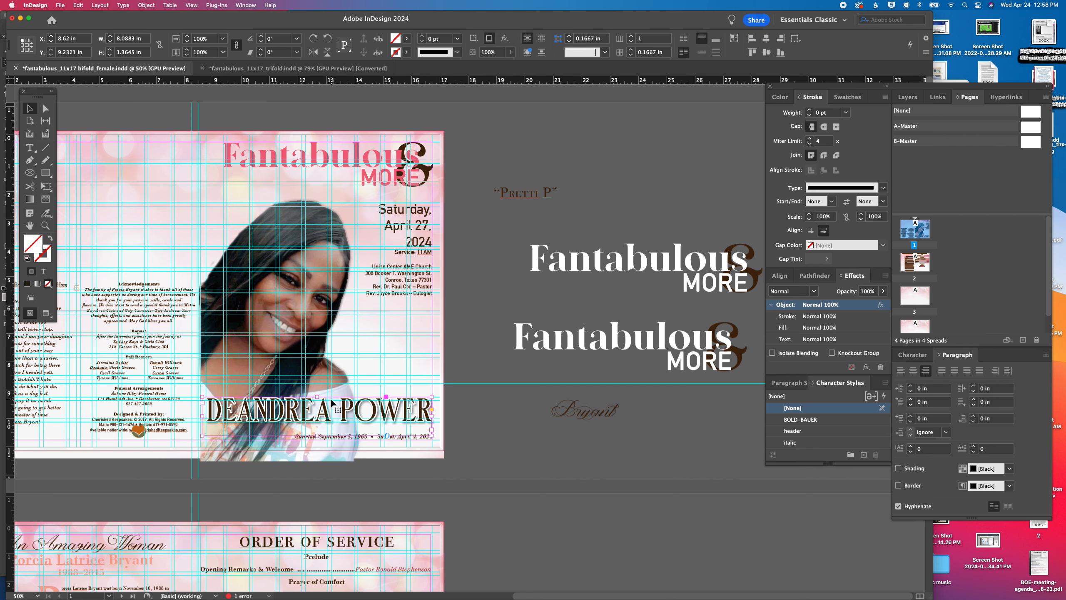
{"action": "left_click_drag", "start_coordinate": [317, 397], "coordinate": [317, 405]}
{"action": "left_click", "coordinate": [539, 435]}
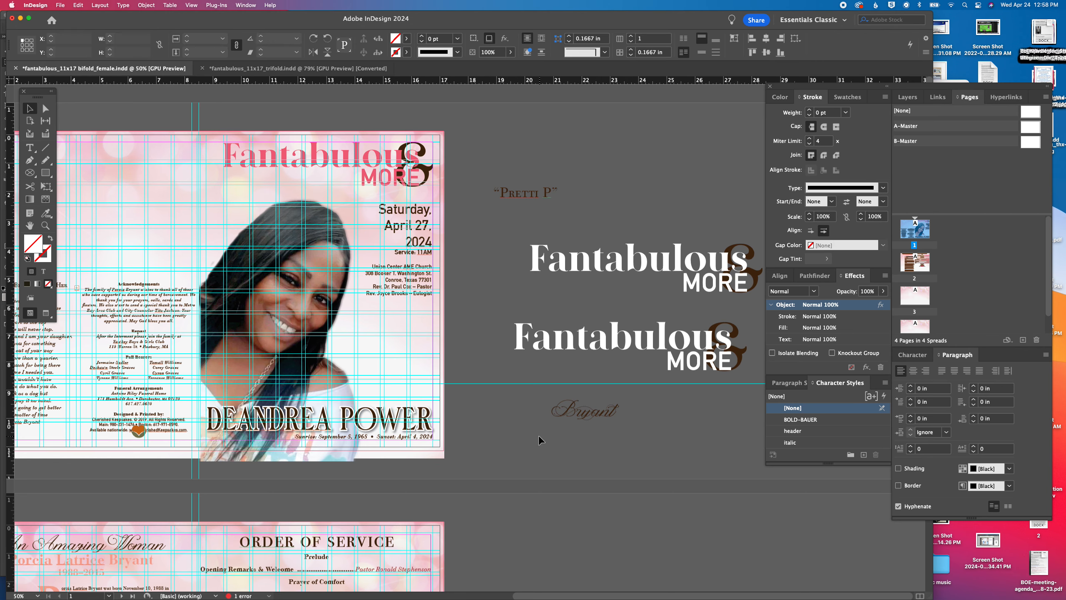
Inspect the honoree's name and dates line up close and review the layout of the whole front cover
{"action": "key", "text": "super+equal"}
{"action": "key", "text": "super+equal"}
{"action": "key", "text": "super+equal"}
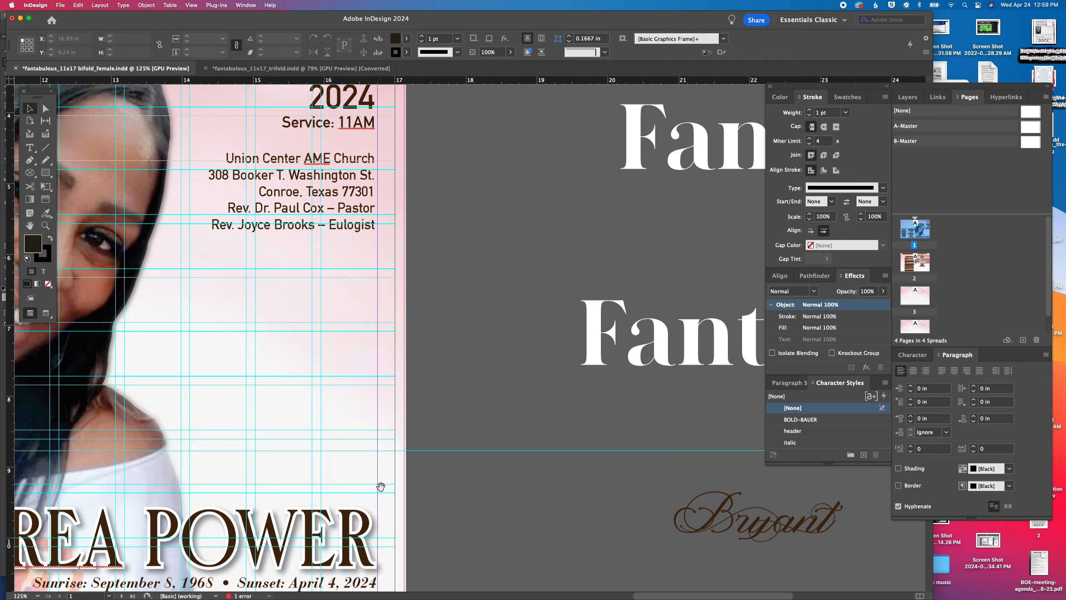
{"action": "scroll", "coordinate": [335, 435], "scroll_direction": "down", "scroll_amount": 5}
{"action": "scroll", "coordinate": [334, 435], "scroll_direction": "left", "scroll_amount": 5}
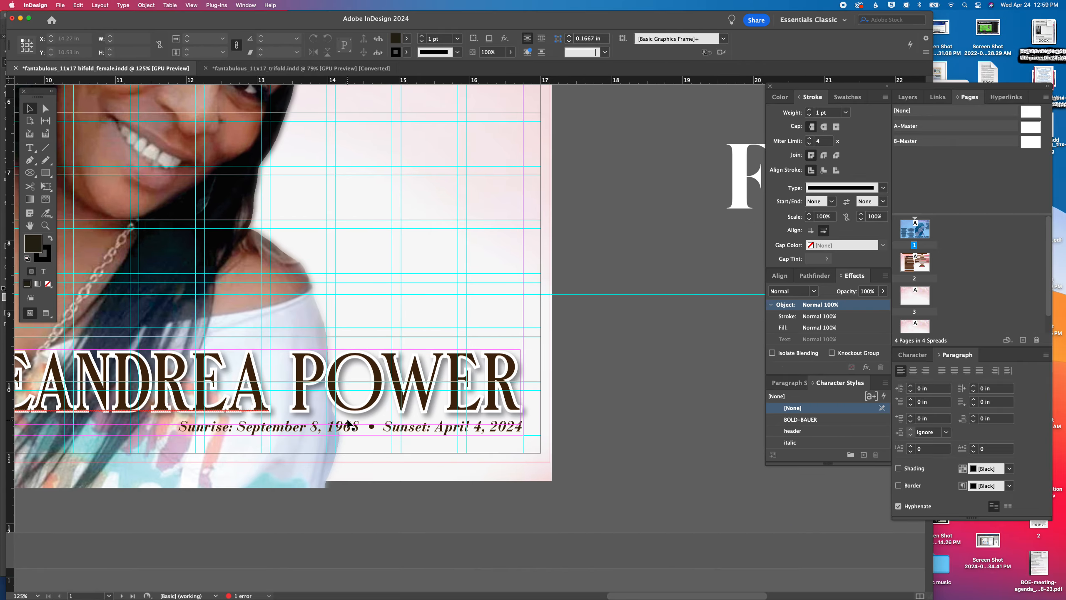
{"action": "key", "text": "super+0"}
{"action": "left_click_drag", "start_coordinate": [514, 310], "coordinate": [181, 306]}
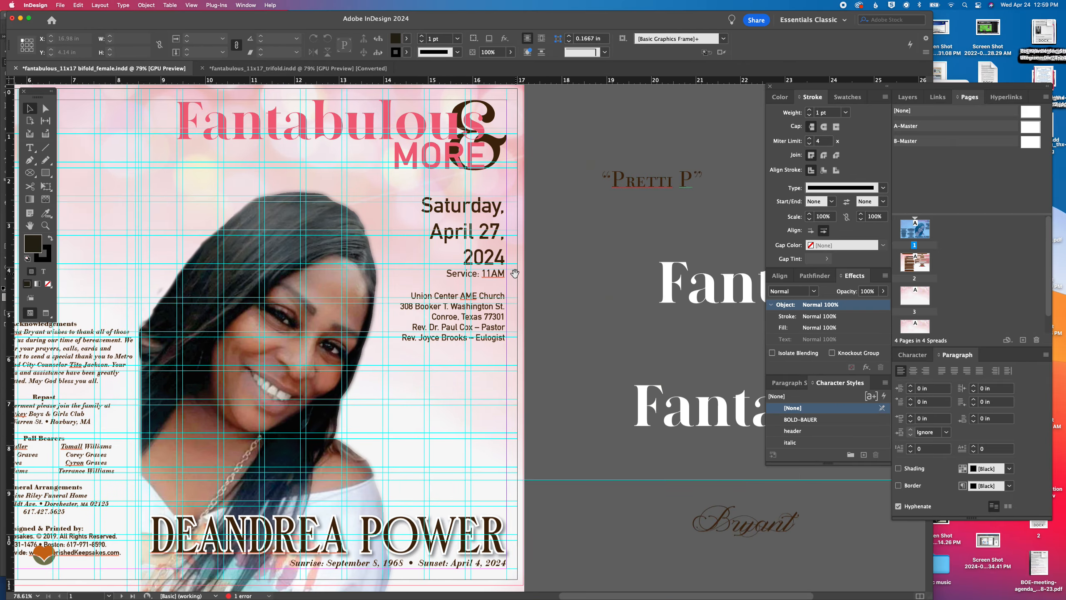
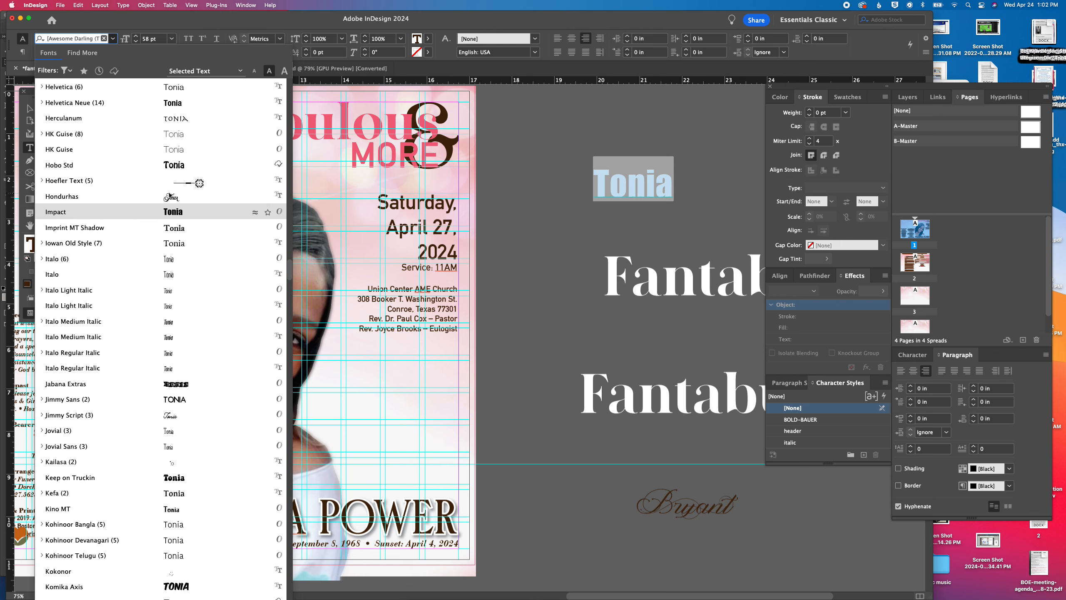
Browse the font list down to its end, previewing script and display fonts on the selected first name on the pasteboard
{"action": "scroll", "coordinate": [193, 189], "scroll_direction": "down", "scroll_amount": 4}
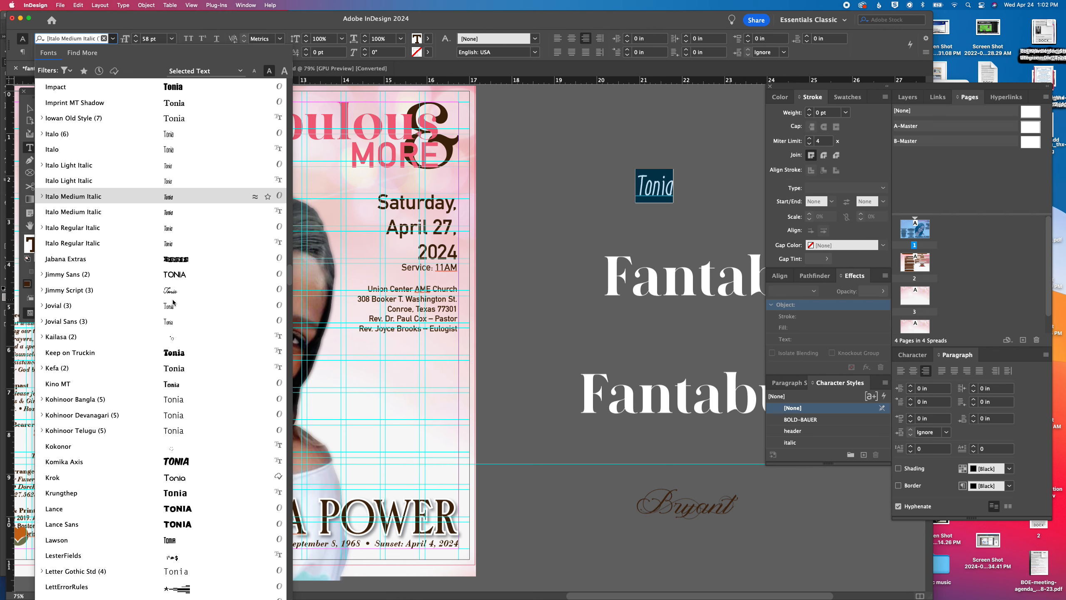
{"action": "scroll", "coordinate": [193, 273], "scroll_direction": "down", "scroll_amount": 2}
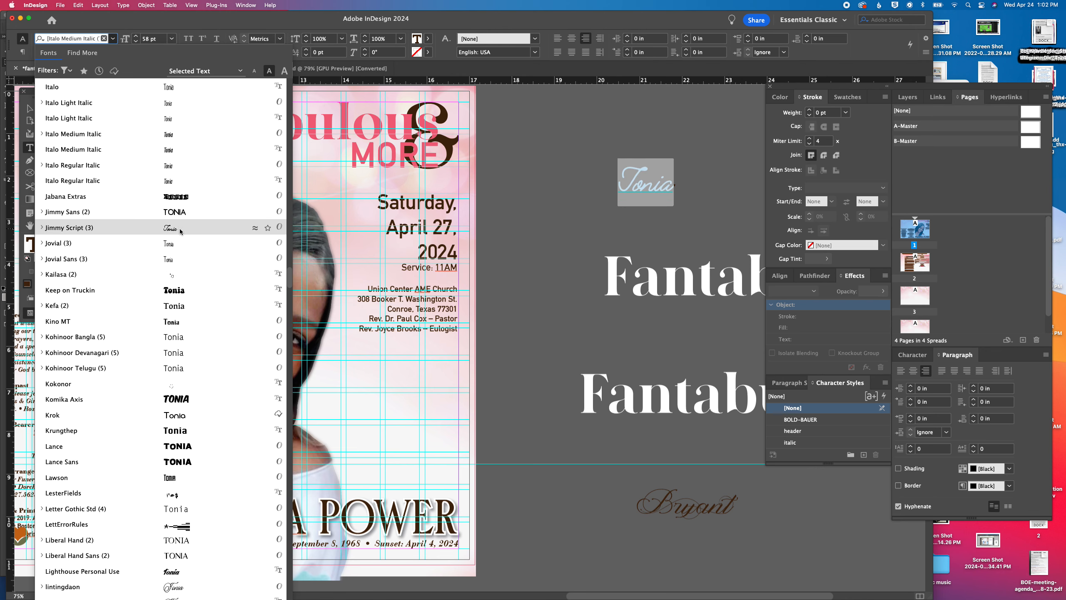
{"action": "scroll", "coordinate": [180, 305], "scroll_direction": "down", "scroll_amount": 10}
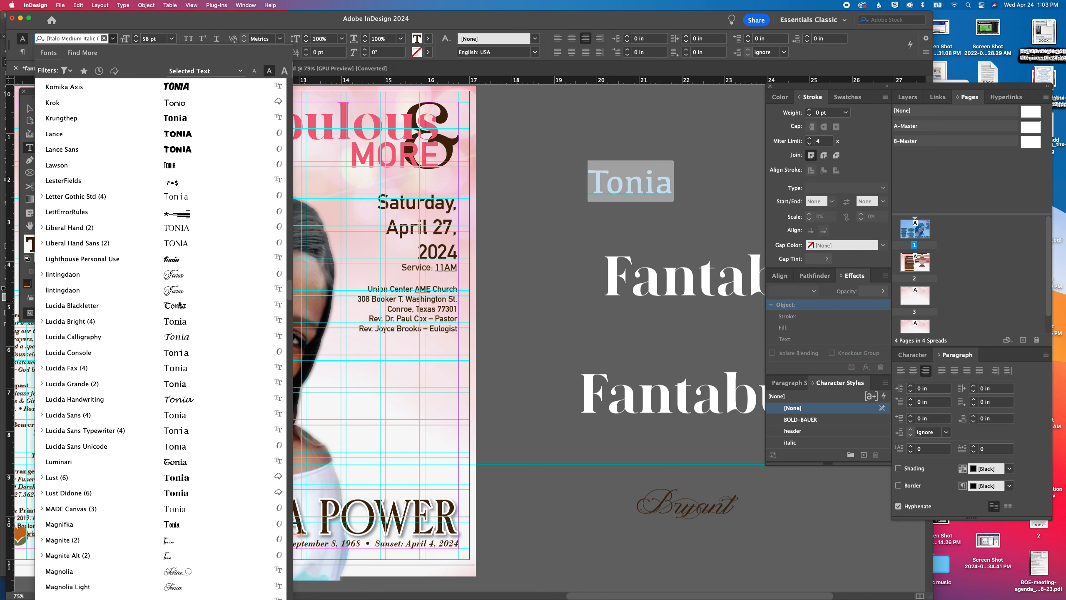
{"action": "scroll", "coordinate": [180, 305], "scroll_direction": "down", "scroll_amount": 5}
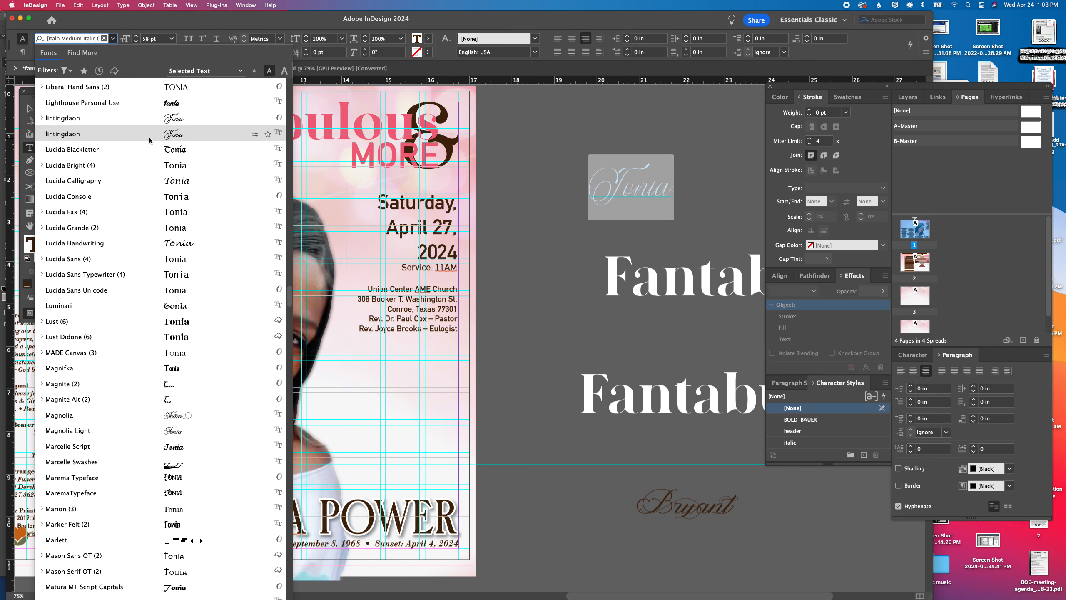
{"action": "scroll", "coordinate": [198, 295], "scroll_direction": "down", "scroll_amount": 11}
{"action": "scroll", "coordinate": [198, 295], "scroll_direction": "down", "scroll_amount": 10}
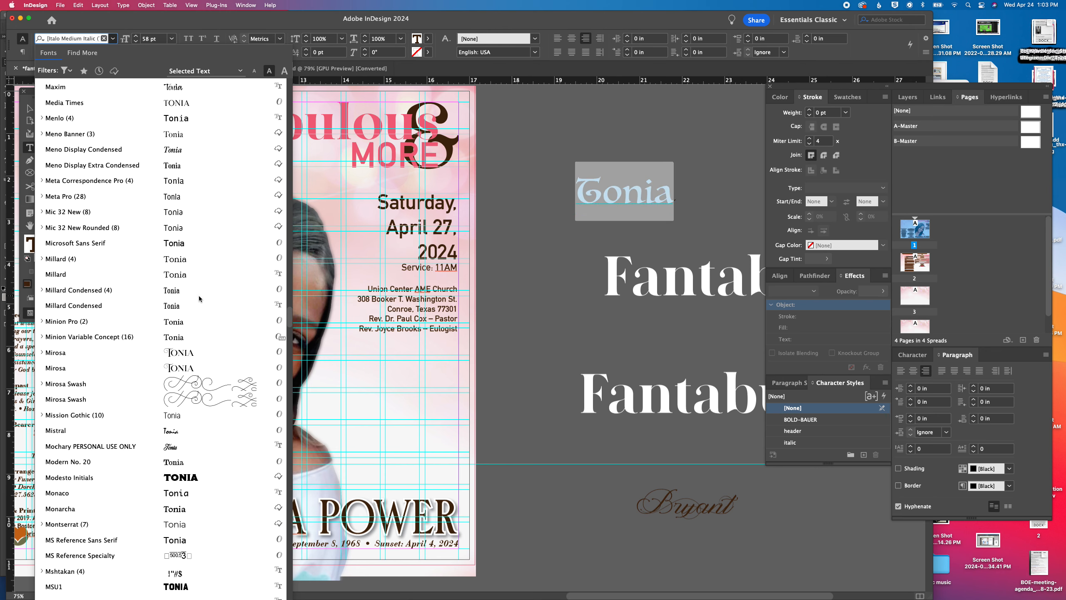
{"action": "scroll", "coordinate": [198, 295], "scroll_direction": "down", "scroll_amount": 20}
{"action": "scroll", "coordinate": [199, 295], "scroll_direction": "down", "scroll_amount": 20}
{"action": "scroll", "coordinate": [198, 295], "scroll_direction": "down", "scroll_amount": 20}
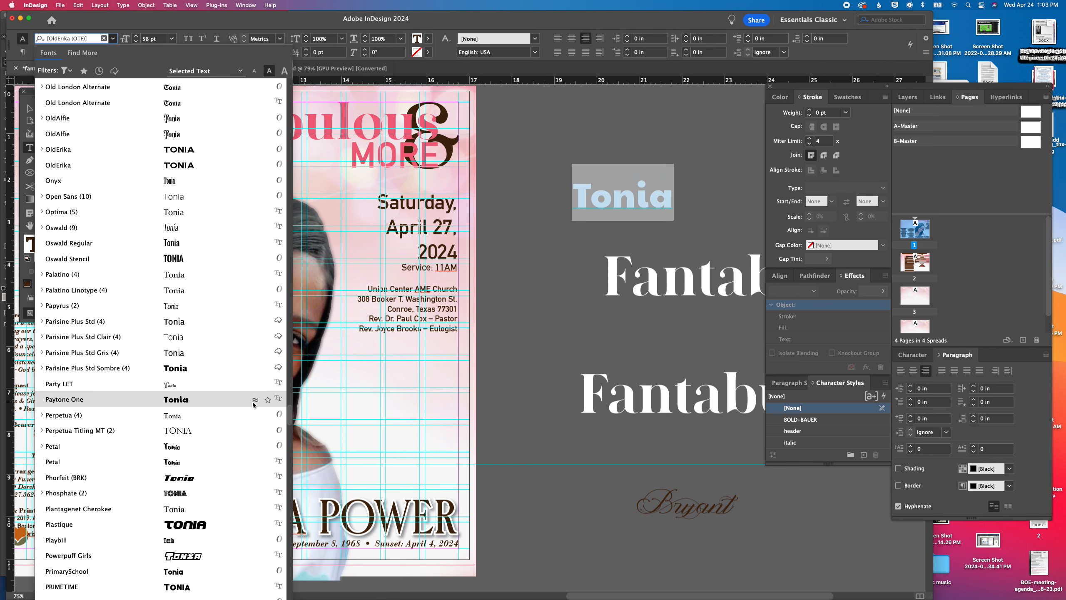
{"action": "scroll", "coordinate": [254, 404], "scroll_direction": "down", "scroll_amount": 9}
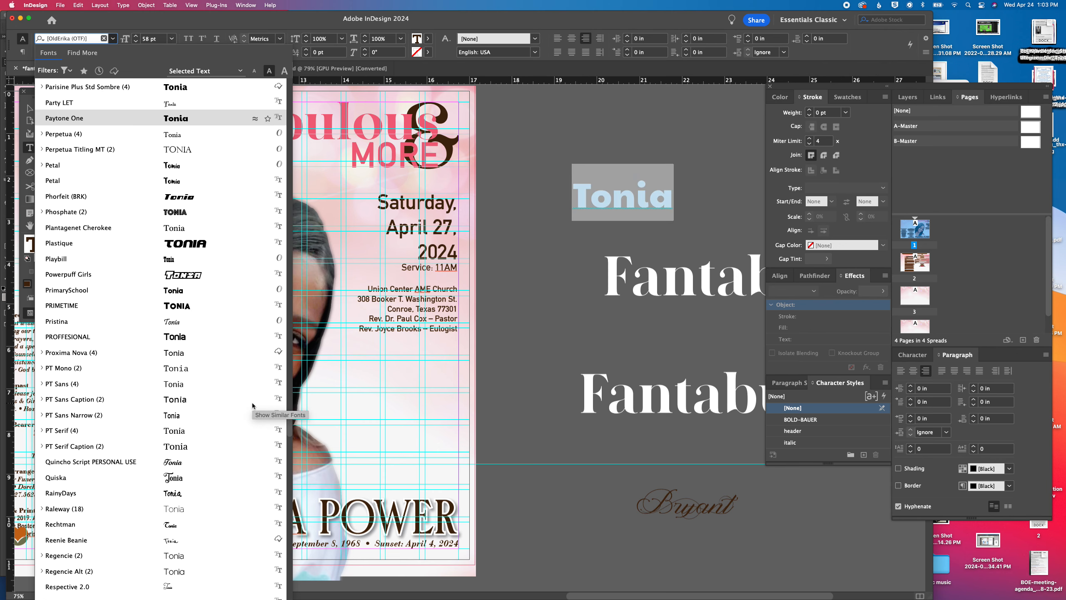
{"action": "scroll", "coordinate": [253, 405], "scroll_direction": "down", "scroll_amount": 3}
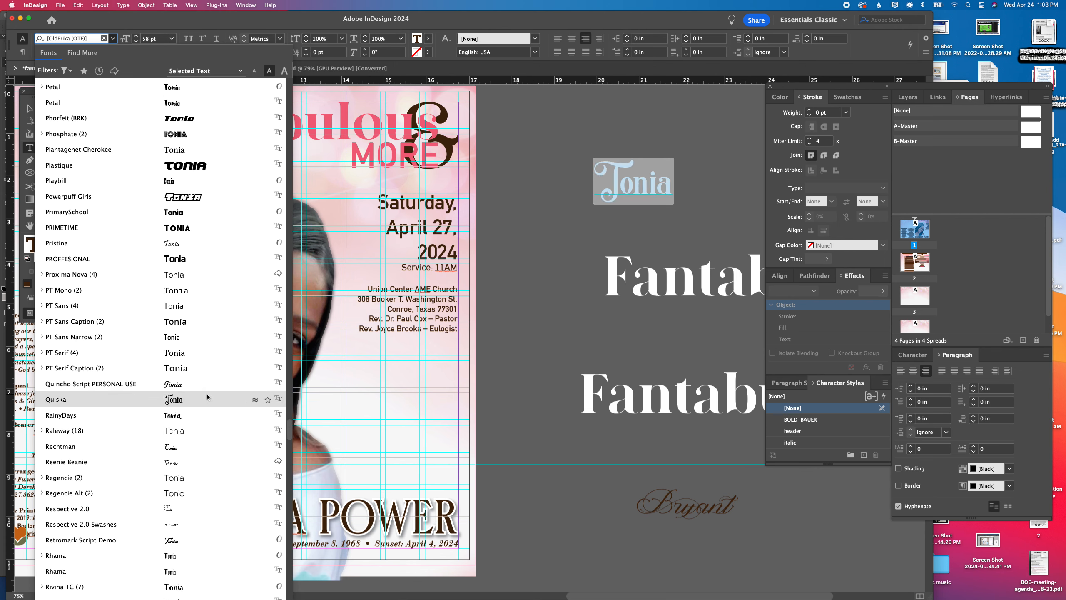
{"action": "scroll", "coordinate": [205, 405], "scroll_direction": "down", "scroll_amount": 4}
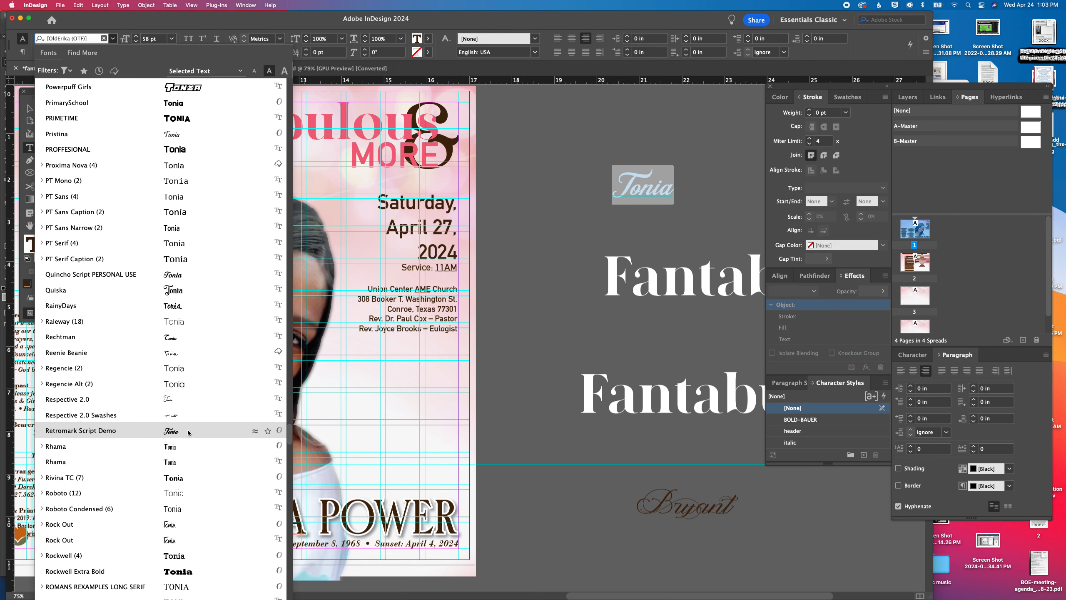
{"action": "scroll", "coordinate": [187, 431], "scroll_direction": "down", "scroll_amount": 6}
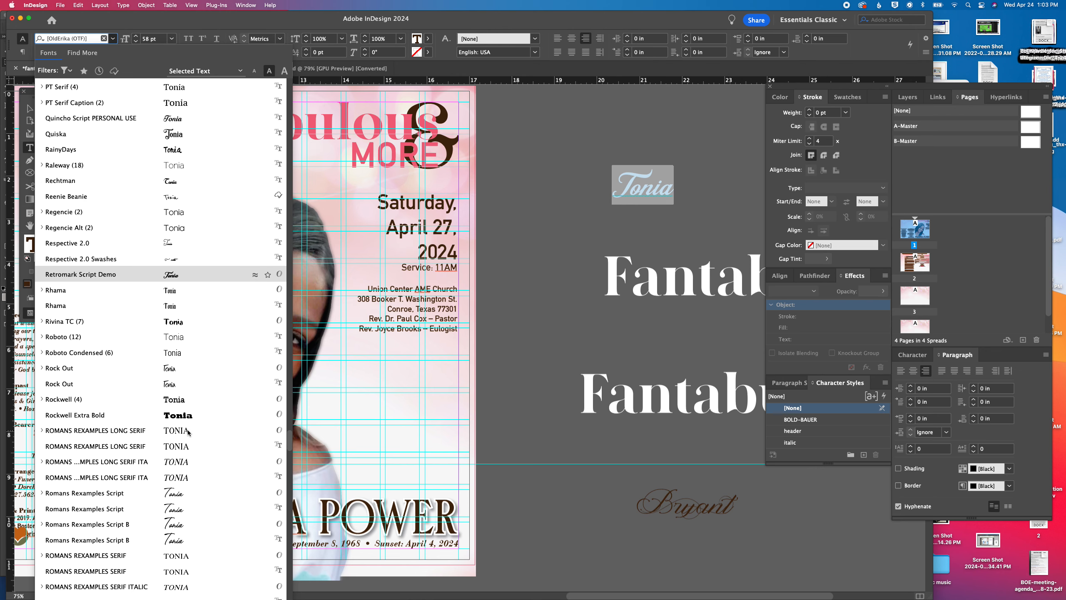
{"action": "scroll", "coordinate": [188, 432], "scroll_direction": "down", "scroll_amount": 8}
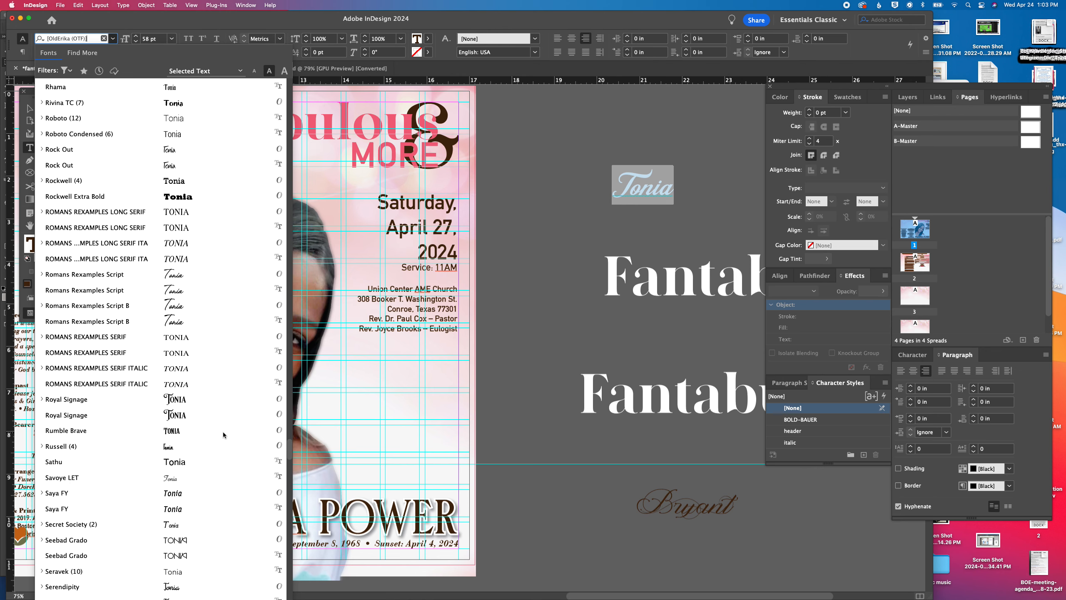
{"action": "scroll", "coordinate": [223, 432], "scroll_direction": "down", "scroll_amount": 6}
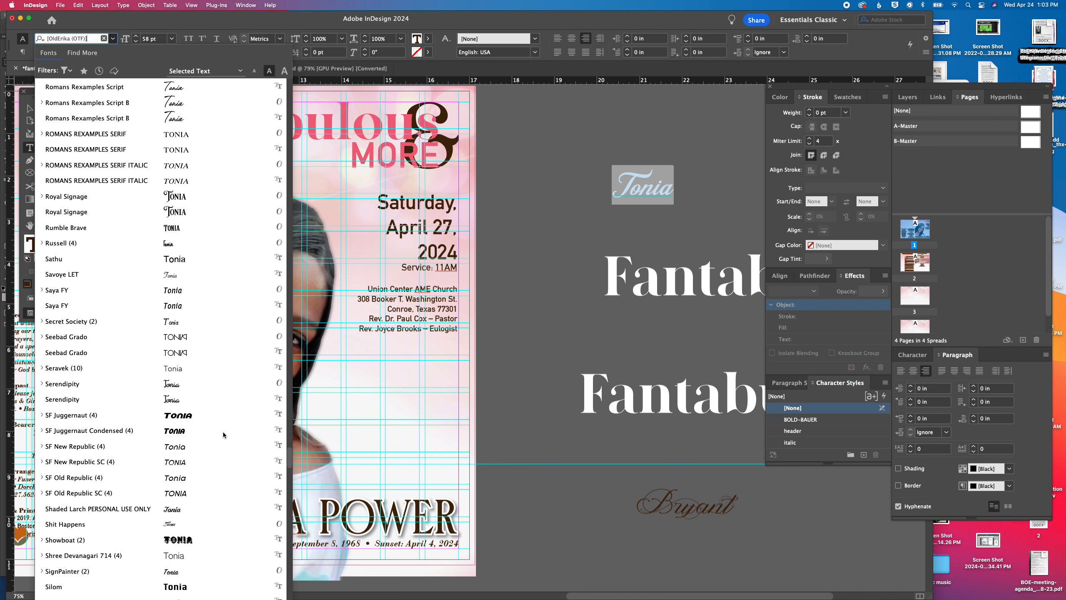
{"action": "scroll", "coordinate": [223, 432], "scroll_direction": "down", "scroll_amount": 5}
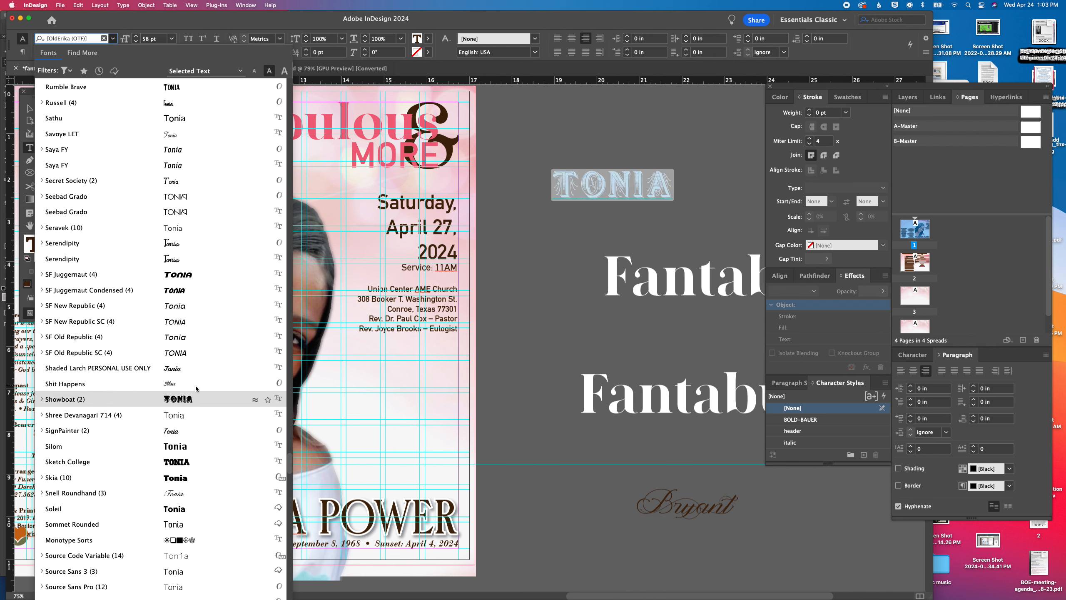
{"action": "scroll", "coordinate": [195, 382], "scroll_direction": "down", "scroll_amount": 6}
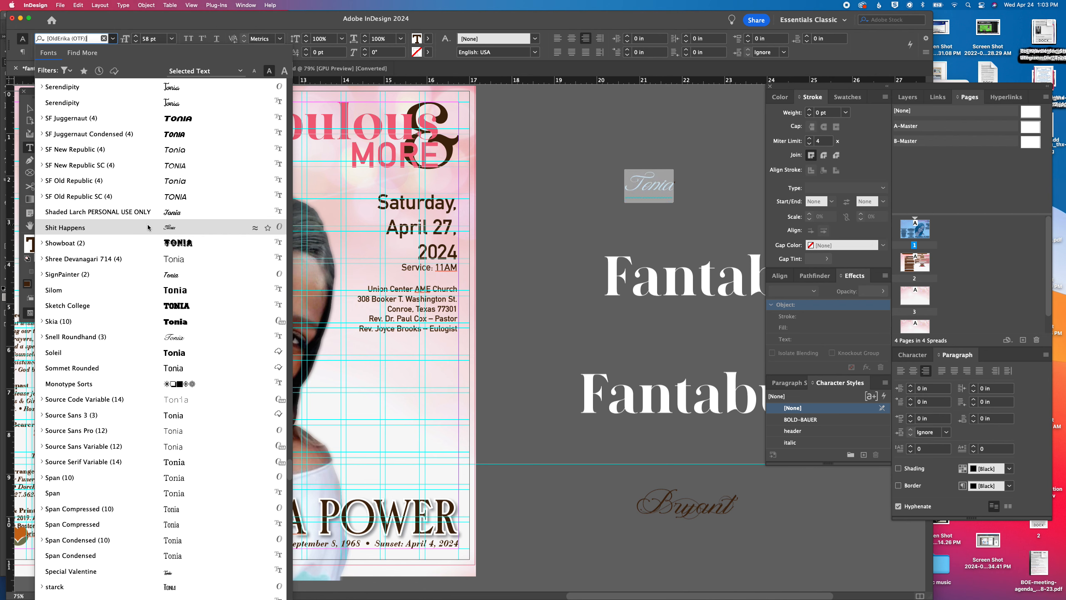
{"action": "scroll", "coordinate": [205, 304], "scroll_direction": "down", "scroll_amount": 5}
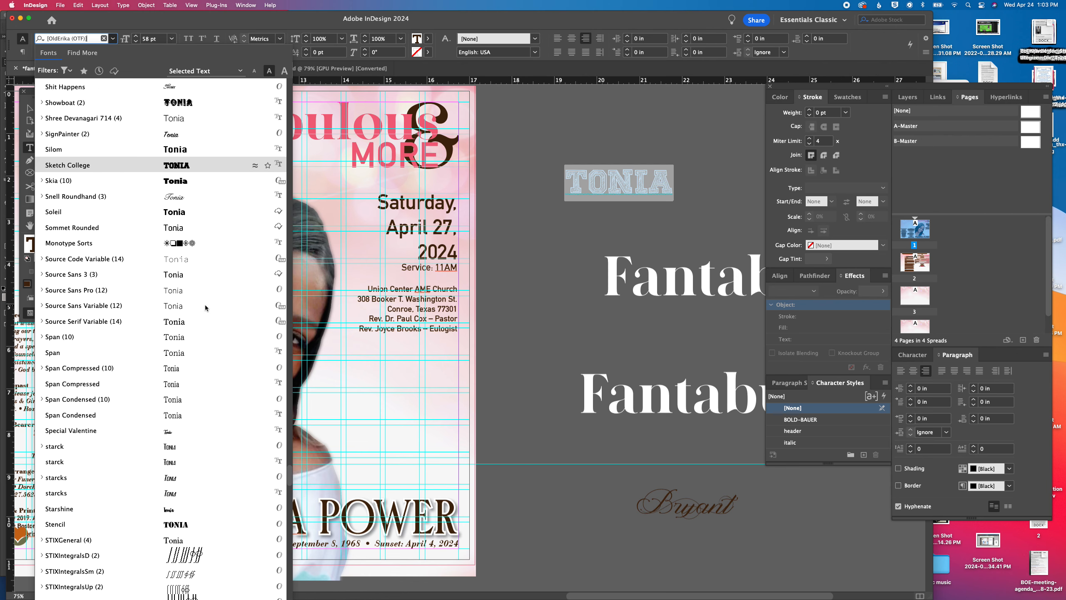
{"action": "scroll", "coordinate": [205, 308], "scroll_direction": "down", "scroll_amount": 7}
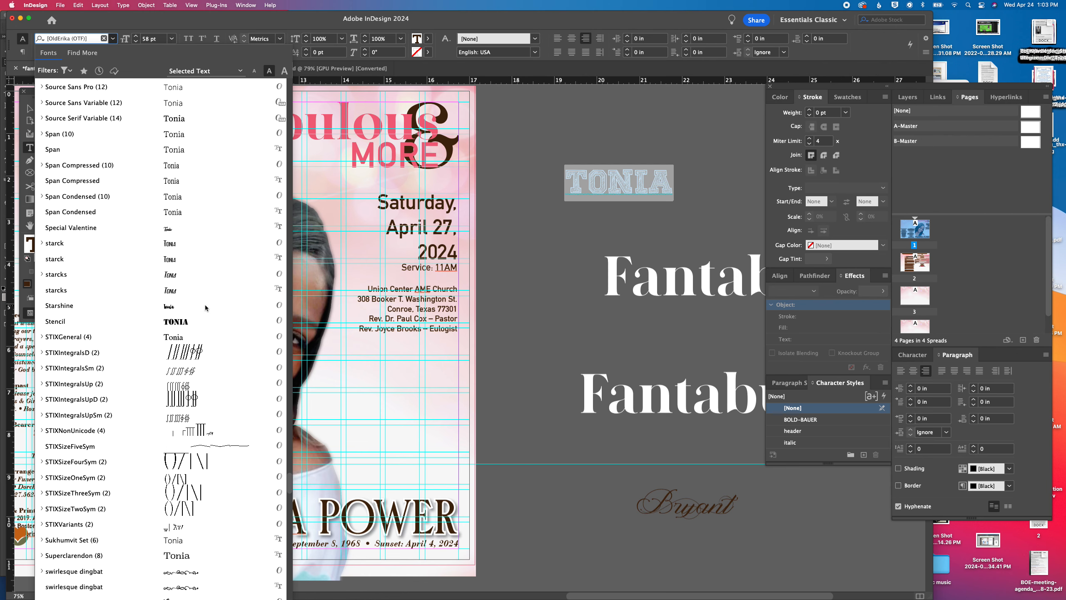
{"action": "scroll", "coordinate": [204, 308], "scroll_direction": "down", "scroll_amount": 15}
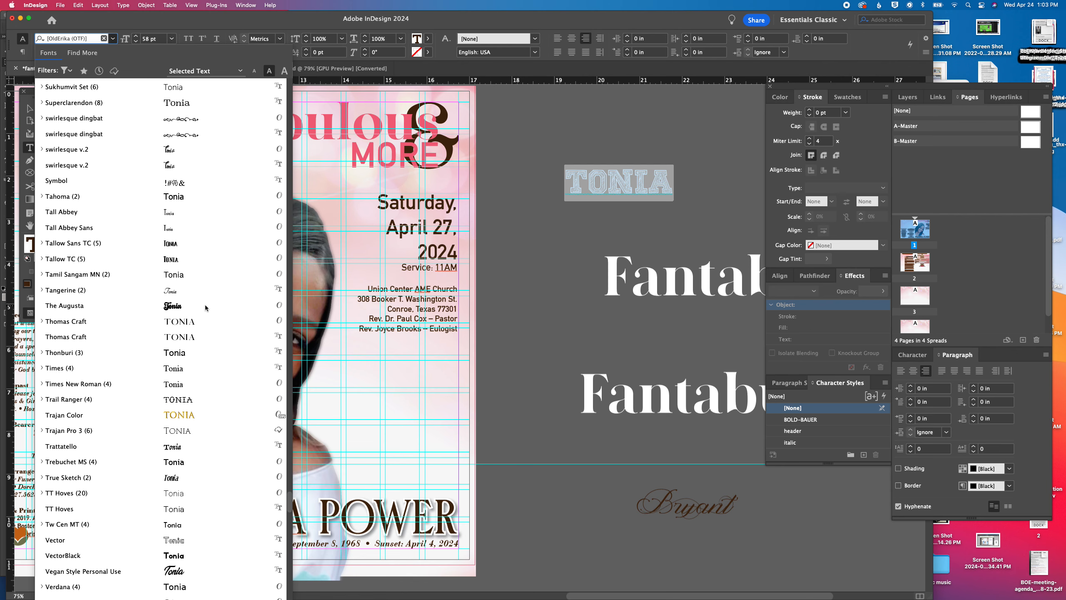
{"action": "scroll", "coordinate": [205, 307], "scroll_direction": "down", "scroll_amount": 6}
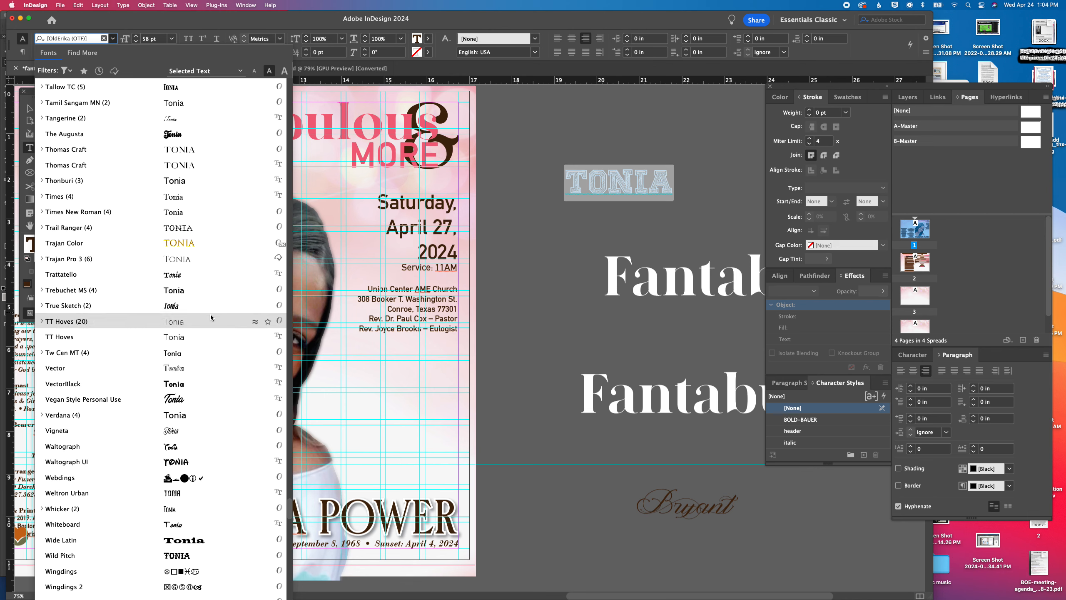
{"action": "left_click", "coordinate": [210, 313]}
{"action": "scroll", "coordinate": [212, 315], "scroll_direction": "down", "scroll_amount": 4}
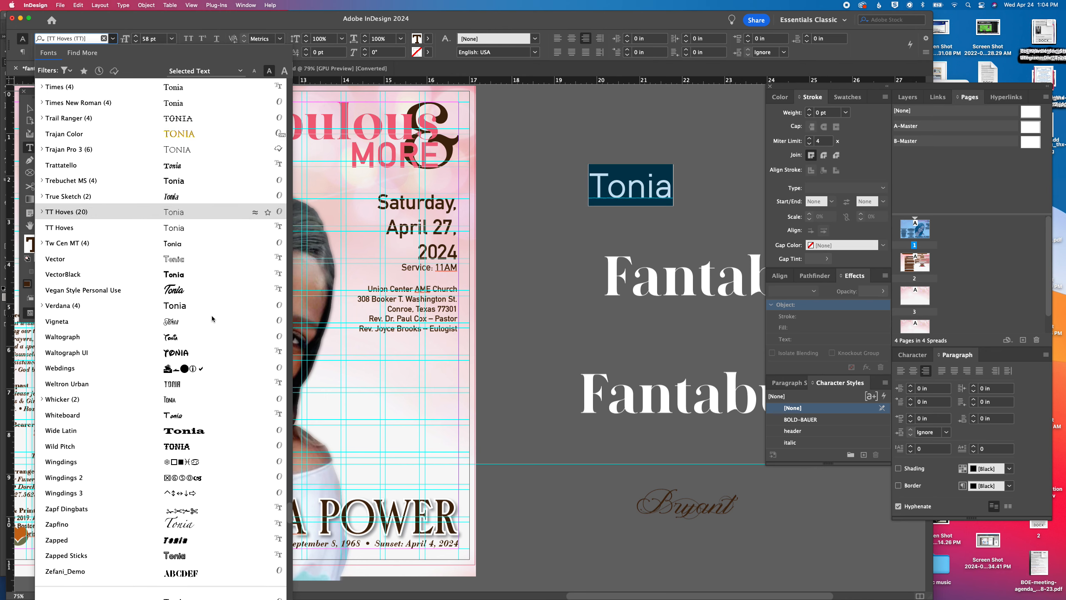
{"action": "scroll", "coordinate": [212, 316], "scroll_direction": "down", "scroll_amount": 5}
{"action": "left_click", "coordinate": [211, 353]}
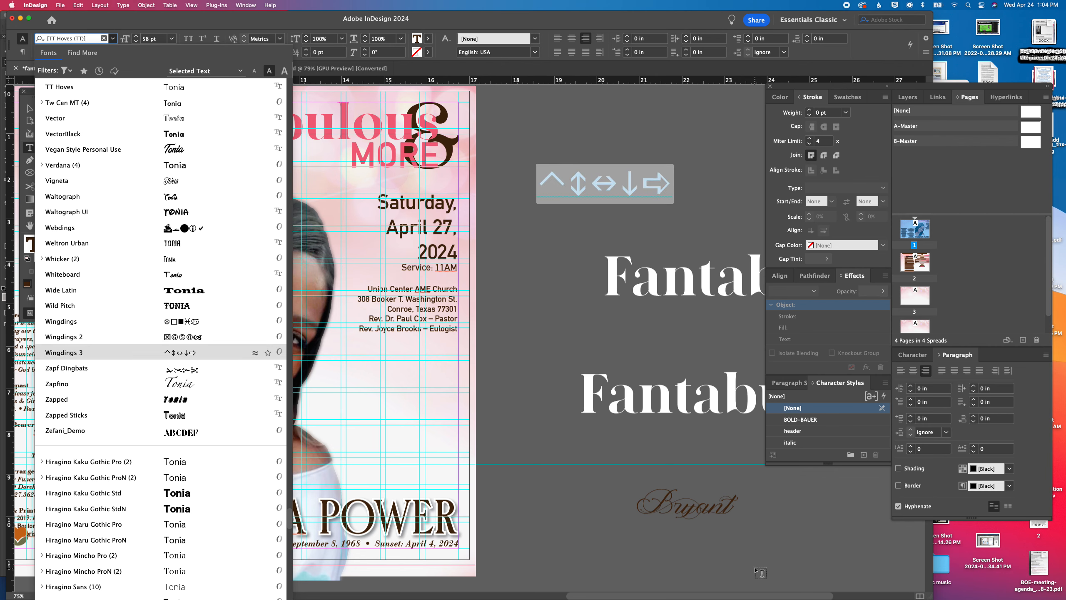
Replace the surname in the lower Magnolia script frame on the pasteboard with the honoree's first name
{"action": "left_click", "coordinate": [674, 501]}
{"action": "double_click", "coordinate": [676, 502]}
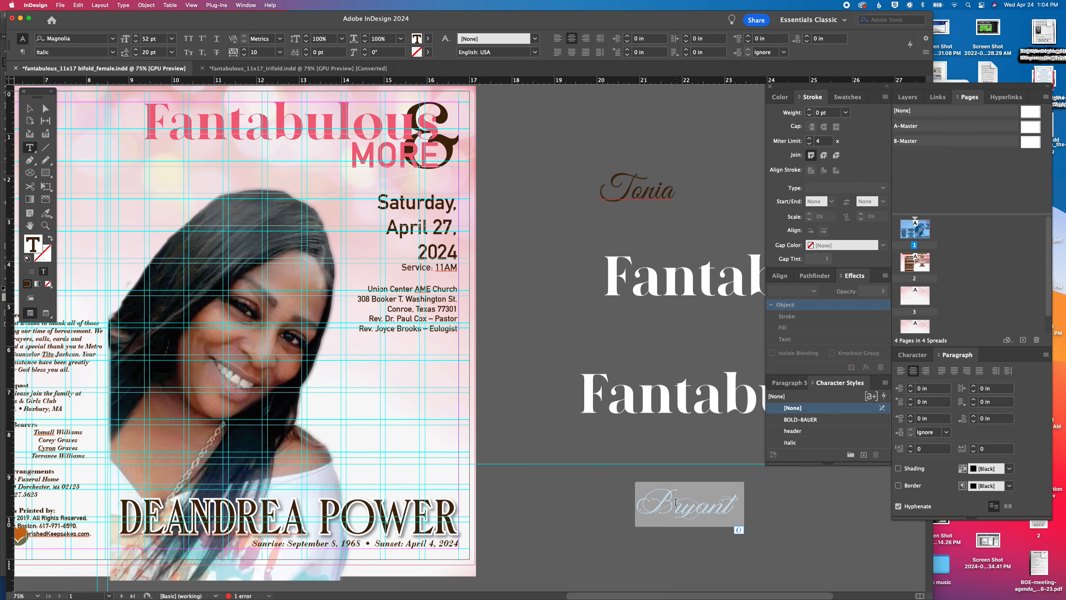
{"action": "type", "text": "Tonia"}
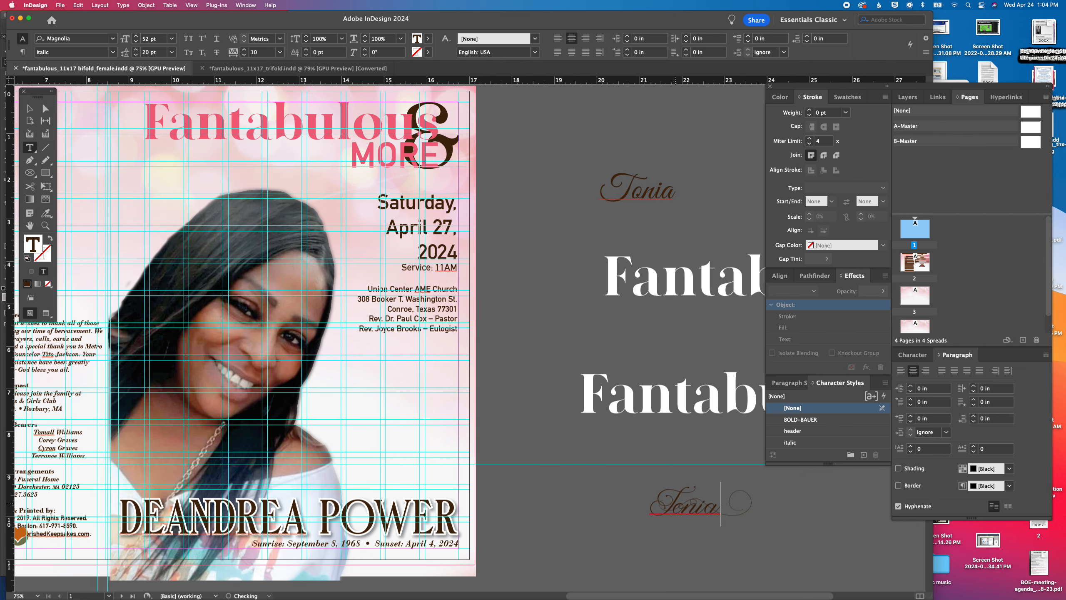
Move the Magnolia first-name frame onto the cover above the honoree's large name and pull its left edge inward
{"action": "scroll", "coordinate": [676, 503], "scroll_direction": "left", "scroll_amount": 1}
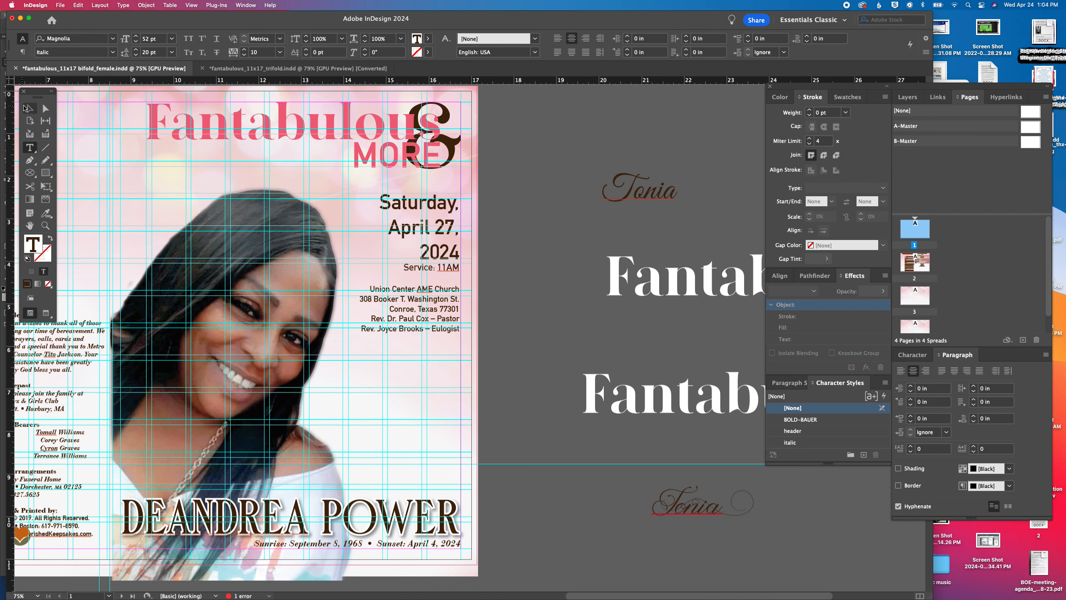
{"action": "left_click", "coordinate": [25, 108]}
{"action": "left_click_drag", "start_coordinate": [716, 514], "coordinate": [318, 470]}
{"action": "left_click_drag", "start_coordinate": [121, 472], "coordinate": [191, 472]}
Right-align the script first name in its frame and pull the frame's right edge inward to a width of about 5.63 in
{"action": "double_click", "coordinate": [355, 478]}
{"action": "double_click", "coordinate": [356, 477]}
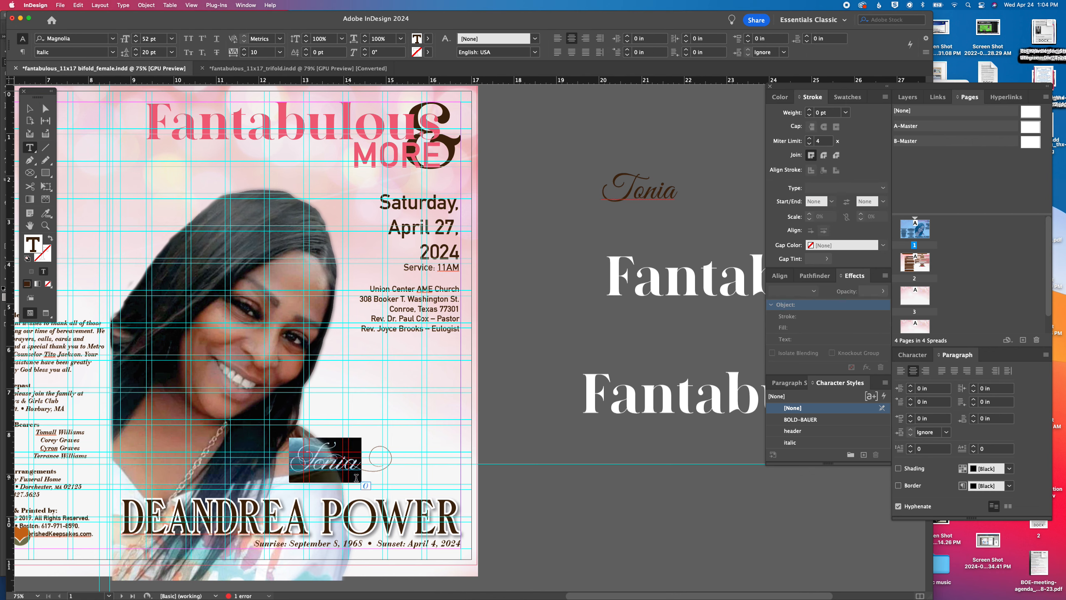
{"action": "left_click", "coordinate": [586, 39]}
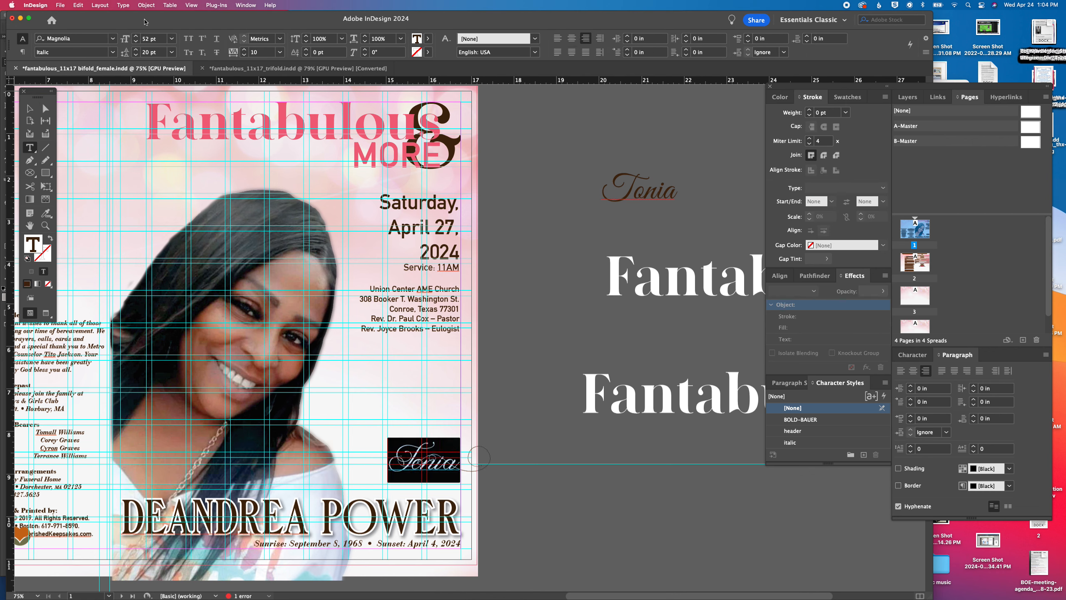
{"action": "key", "text": "Escape"}
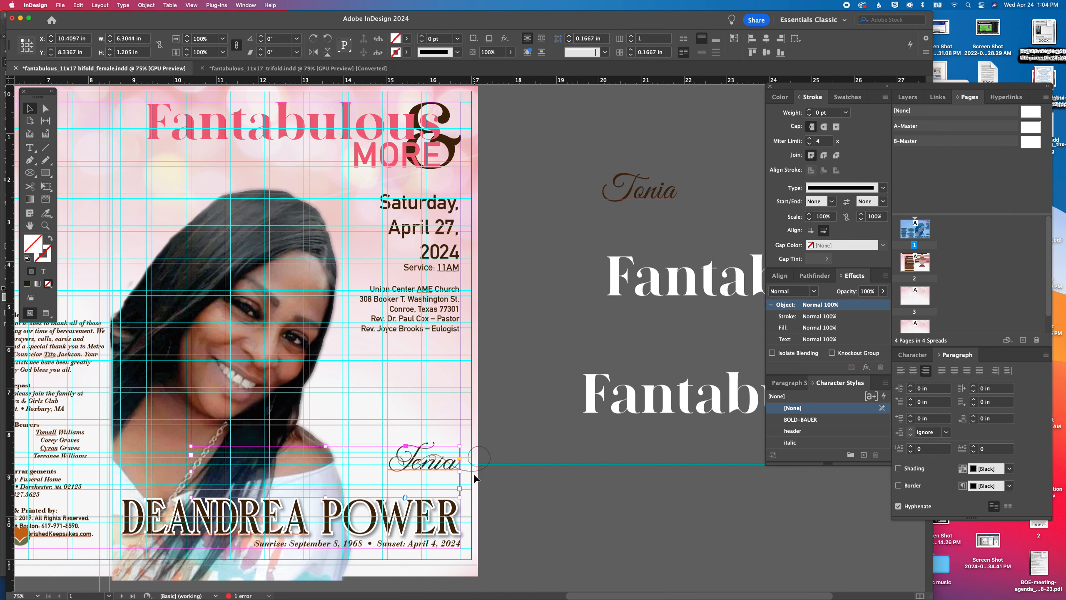
{"action": "left_click_drag", "start_coordinate": [460, 472], "coordinate": [431, 471]}
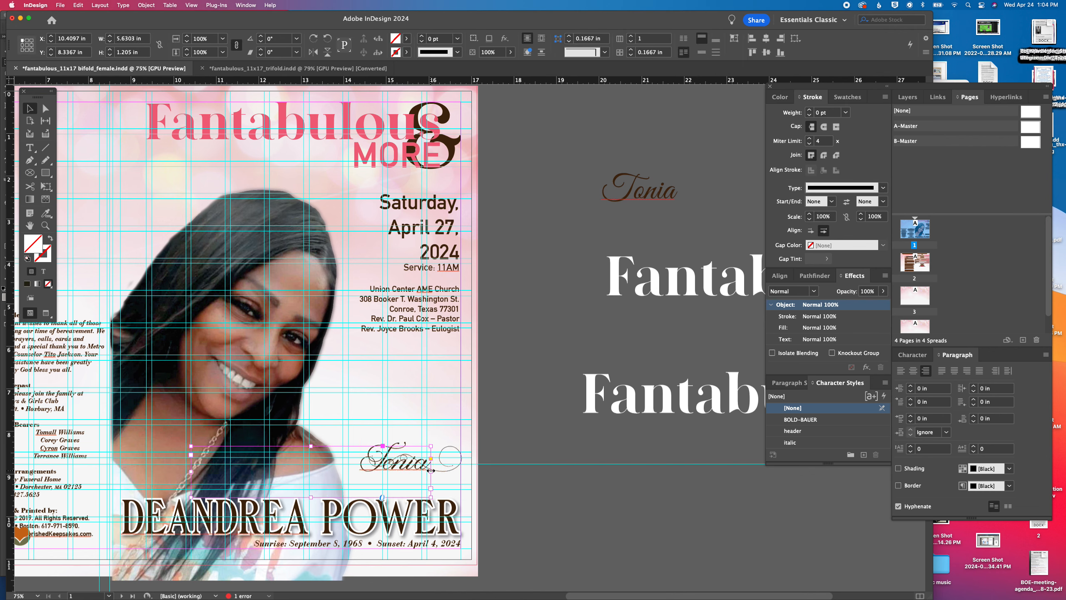
Increase the script first name's font size to 119 pt
{"action": "double_click", "coordinate": [393, 465]}
{"action": "key", "text": "super+a"}
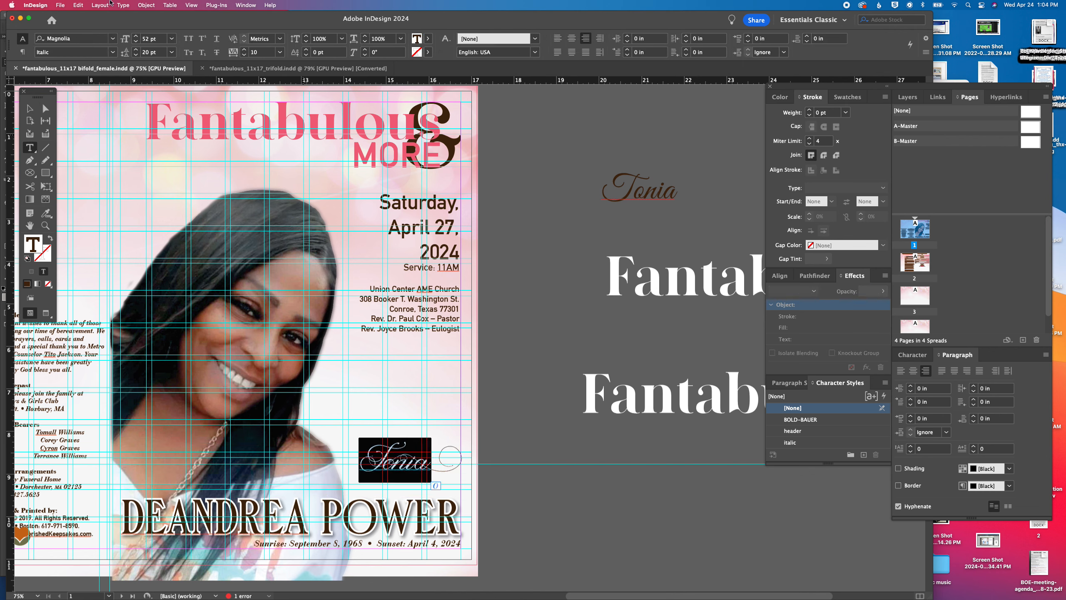
{"action": "left_click", "coordinate": [137, 37]}
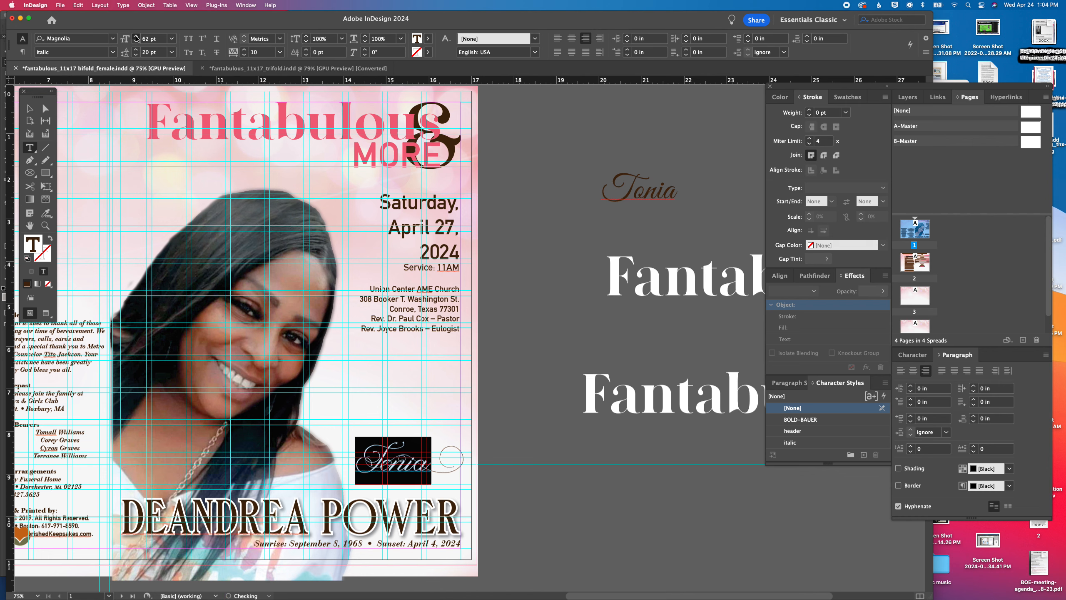
{"action": "left_click", "coordinate": [136, 36]}
{"action": "left_click", "coordinate": [136, 37]}
{"action": "left_click", "coordinate": [136, 37]}
{"action": "left_click", "coordinate": [136, 36]}
{"action": "left_click", "coordinate": [136, 37]}
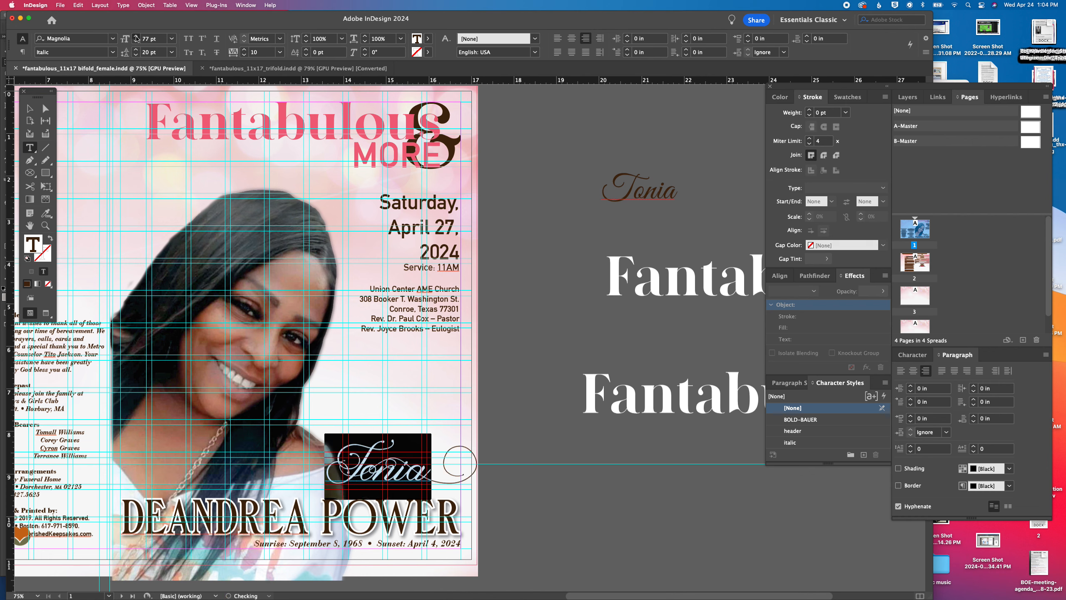
{"action": "left_click", "coordinate": [136, 36]}
{"action": "left_click", "coordinate": [137, 37], "text": "shift"}
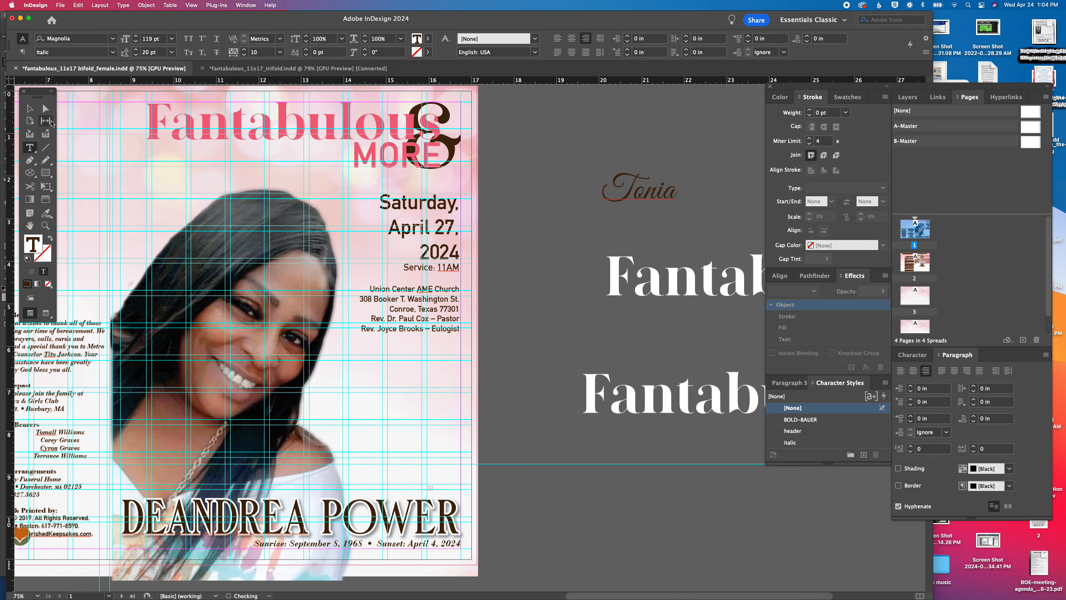
Raise the first-name frame's top edge to about 1.88 in tall, shift it right and down against the large name, and preview the cover
{"action": "left_click", "coordinate": [29, 108]}
{"action": "left_click_drag", "start_coordinate": [311, 445], "coordinate": [309, 420]}
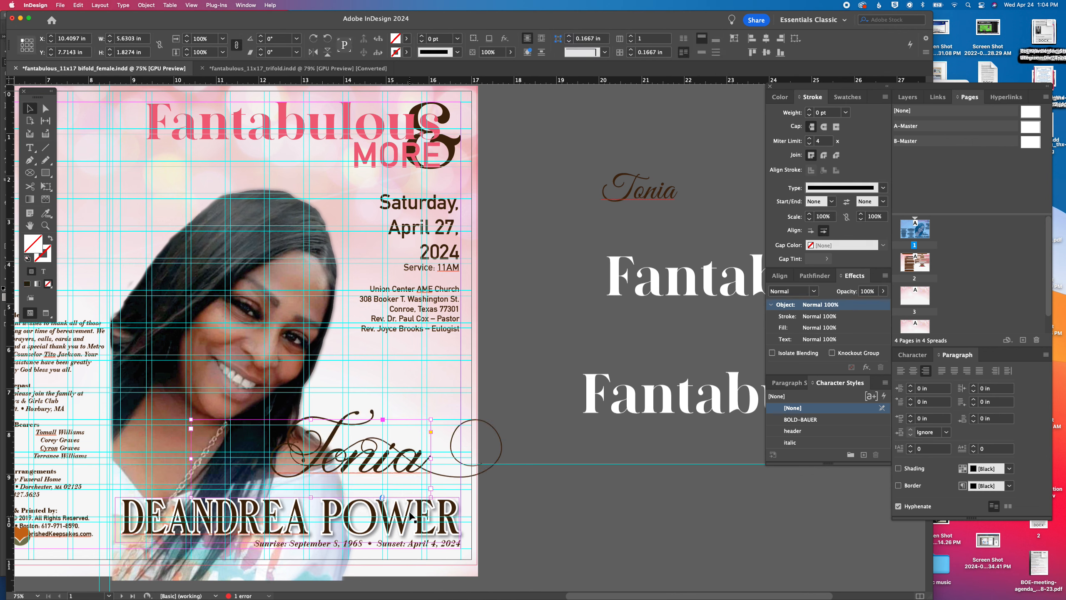
{"action": "left_click_drag", "start_coordinate": [395, 466], "coordinate": [425, 482]}
{"action": "left_click", "coordinate": [523, 402]}
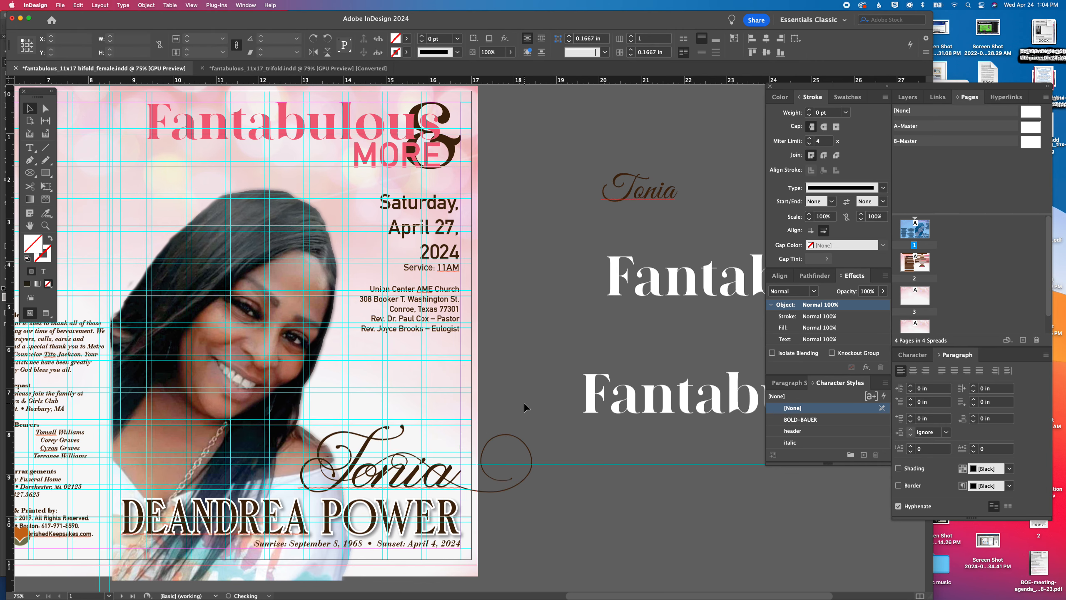
{"action": "key", "text": "w"}
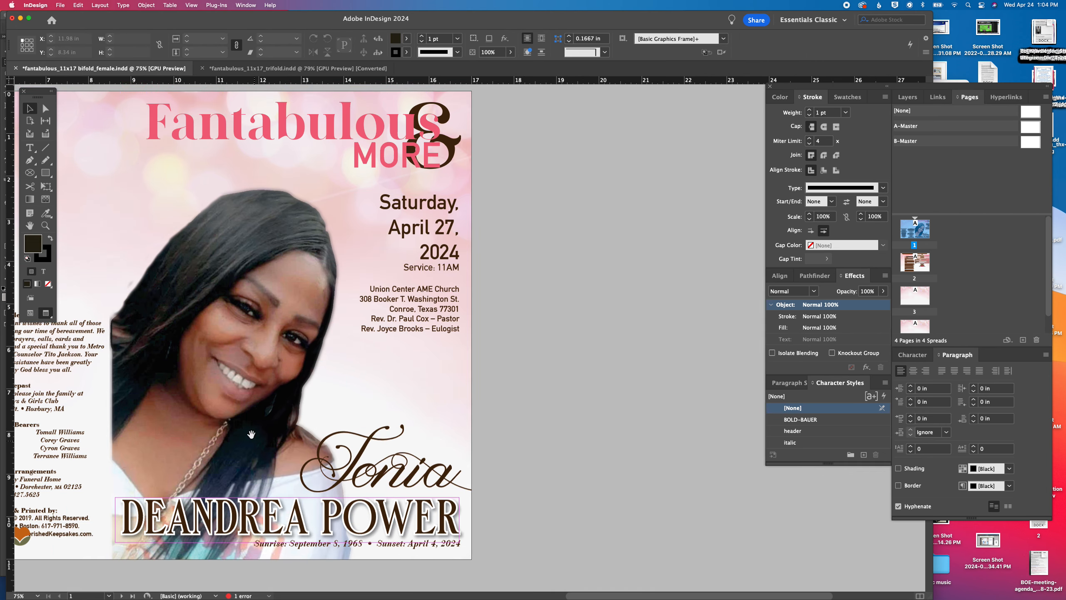
{"action": "scroll", "coordinate": [248, 437], "scroll_direction": "left", "scroll_amount": 5}
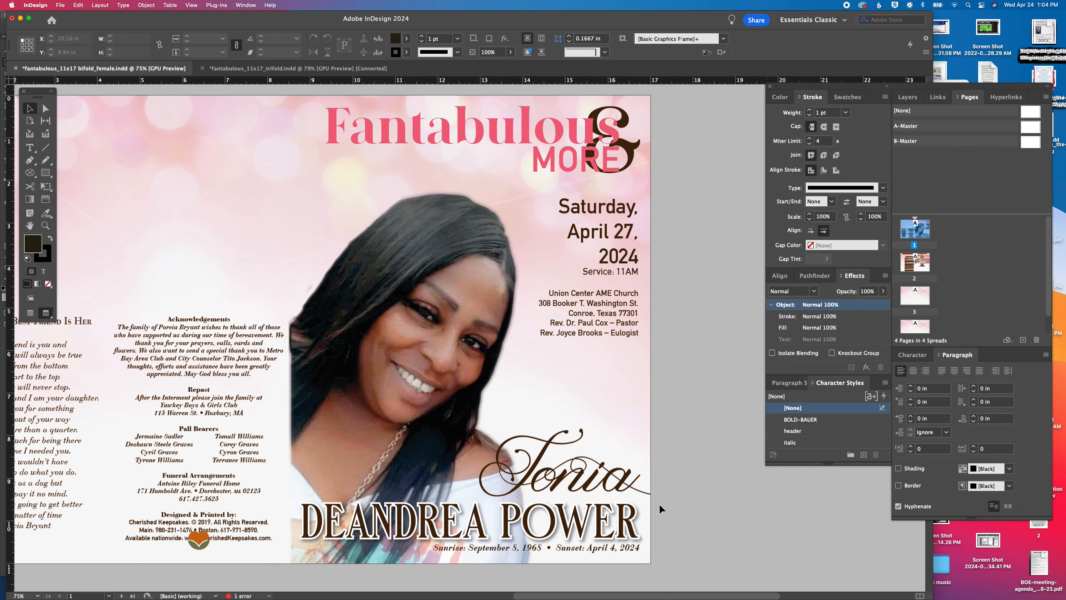
Move the script first name left over the portrait, above the large name, and select all of its text
{"action": "left_click_drag", "start_coordinate": [558, 480], "coordinate": [380, 483]}
{"action": "double_click", "coordinate": [381, 483]}
{"action": "key", "text": "super+a"}
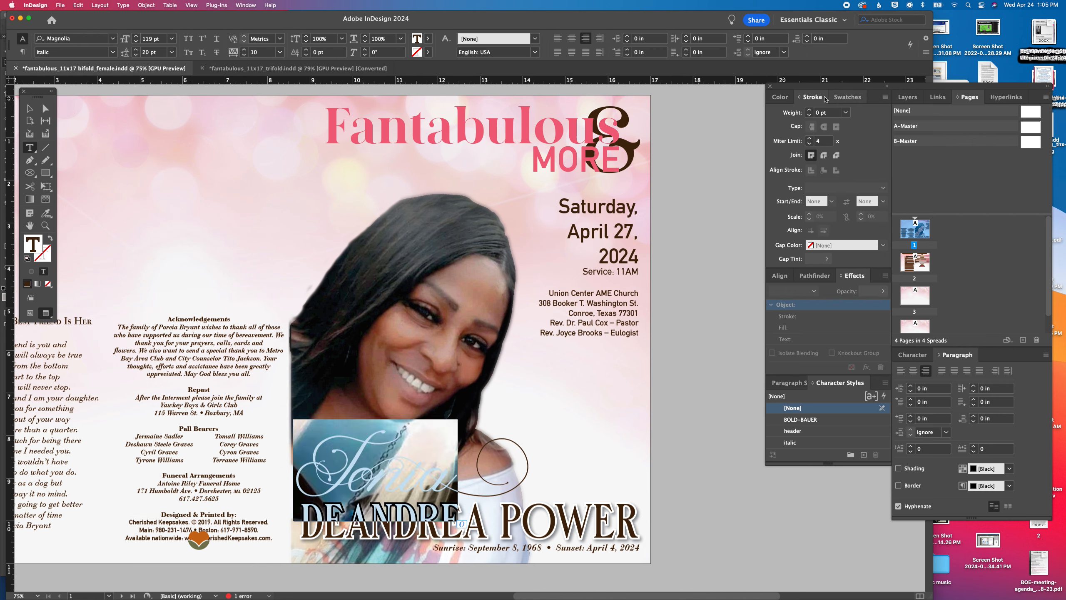
Give the script first name a 3 pt stroke and apply the Paper swatch to its fill
{"action": "left_click", "coordinate": [811, 110]}
{"action": "left_click", "coordinate": [810, 110]}
{"action": "left_click", "coordinate": [810, 110]}
{"action": "left_click", "coordinate": [781, 97]}
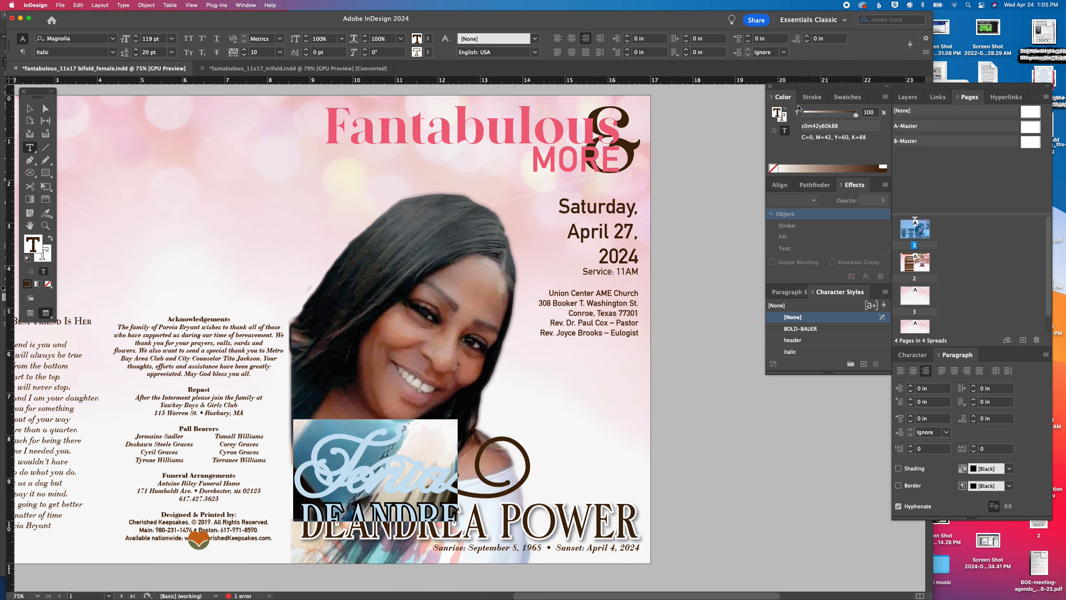
{"action": "left_click", "coordinate": [847, 97]}
{"action": "scroll", "coordinate": [792, 152], "scroll_direction": "up", "scroll_amount": 2}
{"action": "left_click", "coordinate": [792, 142]}
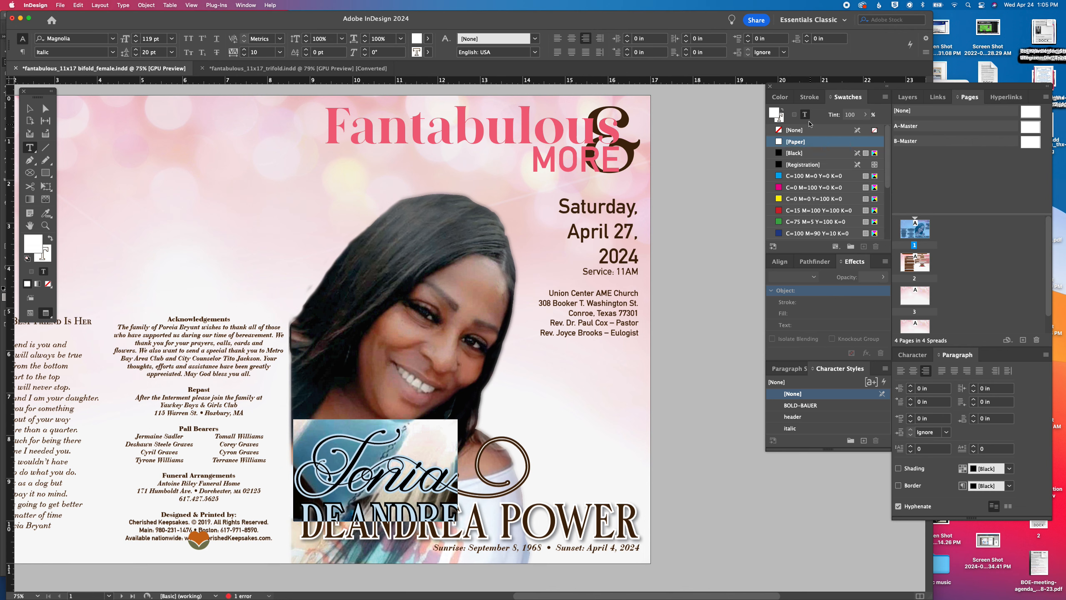
Reduce the first name's stroke to 0 pt and swap its colors to a dark brown fill with a Paper stroke
{"action": "left_click", "coordinate": [810, 97]}
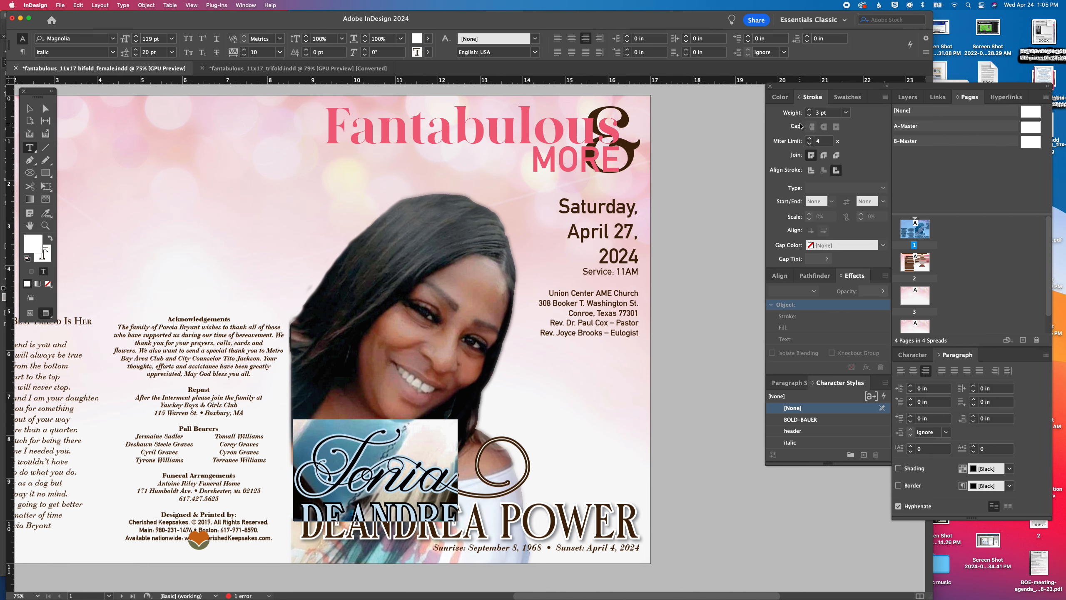
{"action": "left_click", "coordinate": [810, 116]}
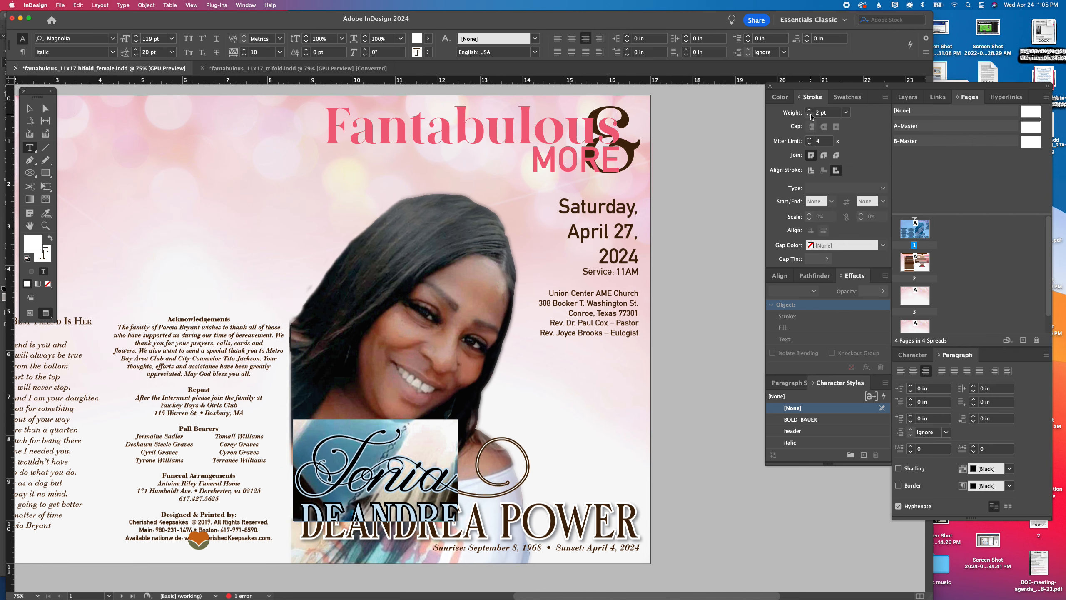
{"action": "left_click", "coordinate": [810, 115]}
{"action": "left_click", "coordinate": [810, 116]}
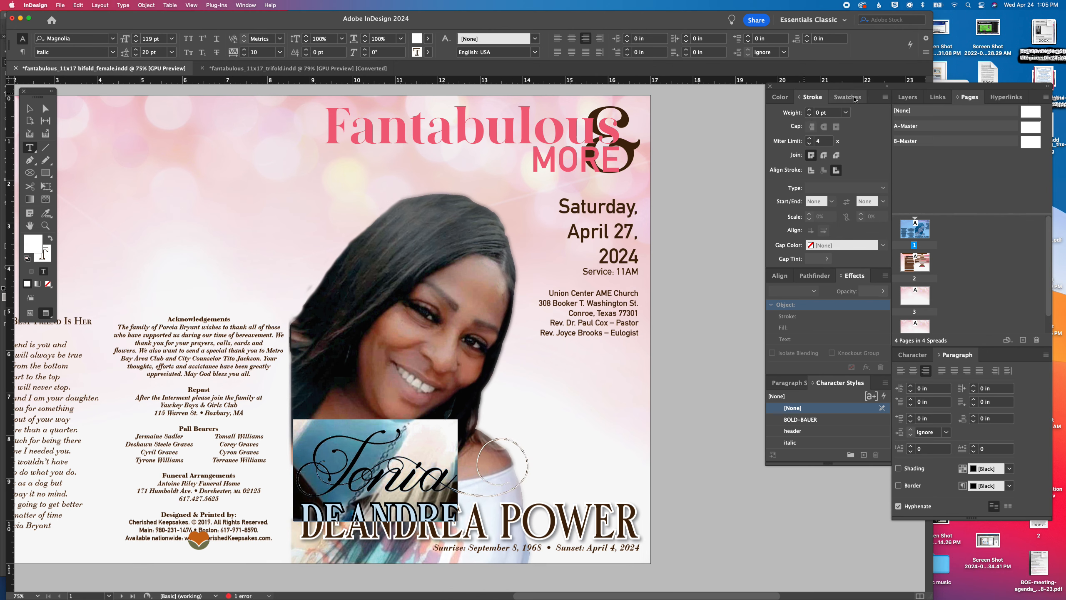
{"action": "left_click", "coordinate": [784, 101]}
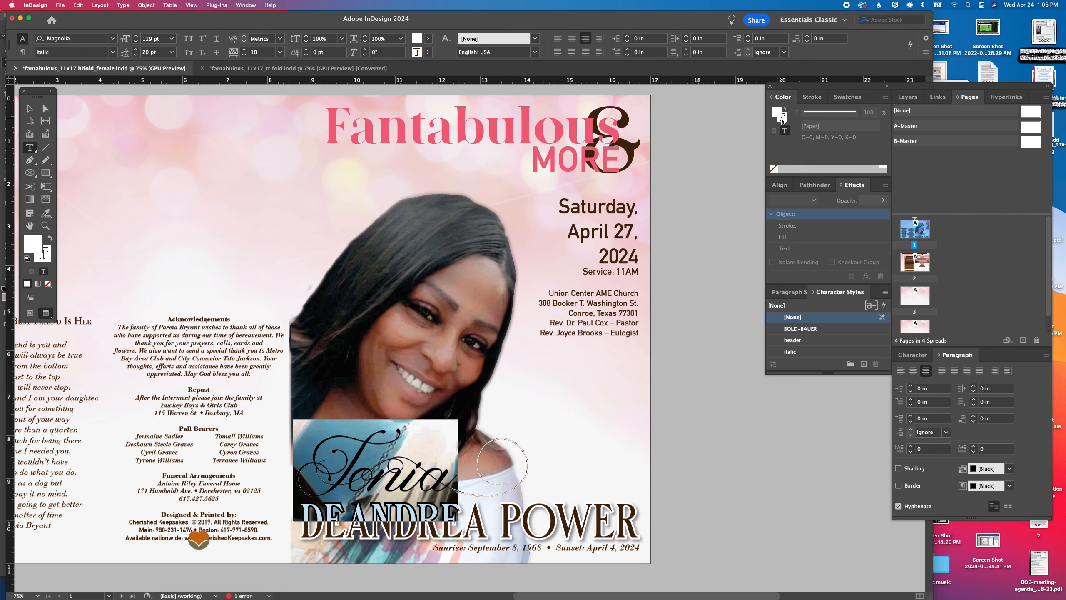
{"action": "left_click", "coordinate": [782, 119]}
{"action": "left_click", "coordinate": [788, 109]}
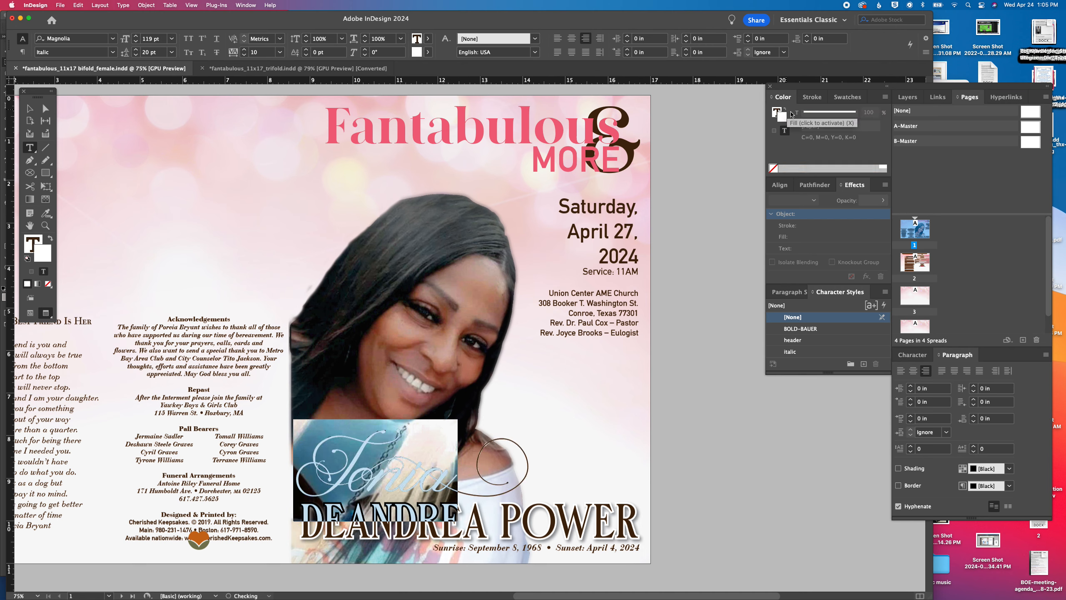
Set the script first name's Paper stroke weight to 2 pt and deselect the text
{"action": "left_click", "coordinate": [812, 98]}
{"action": "left_click", "coordinate": [810, 111]}
{"action": "left_click", "coordinate": [810, 110]}
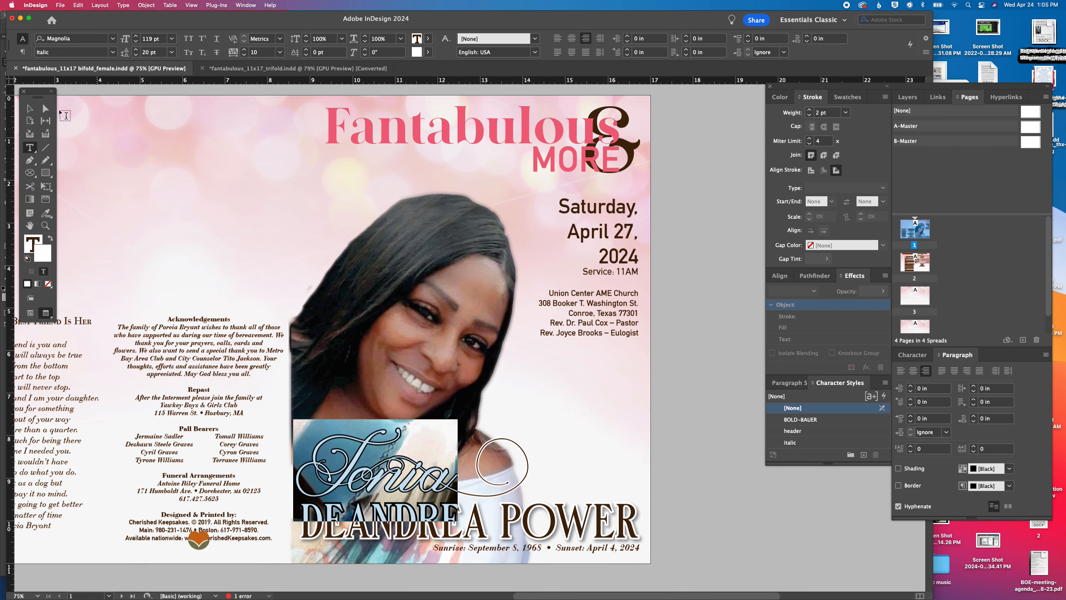
{"action": "left_click", "coordinate": [29, 108]}
{"action": "left_click", "coordinate": [730, 463]}
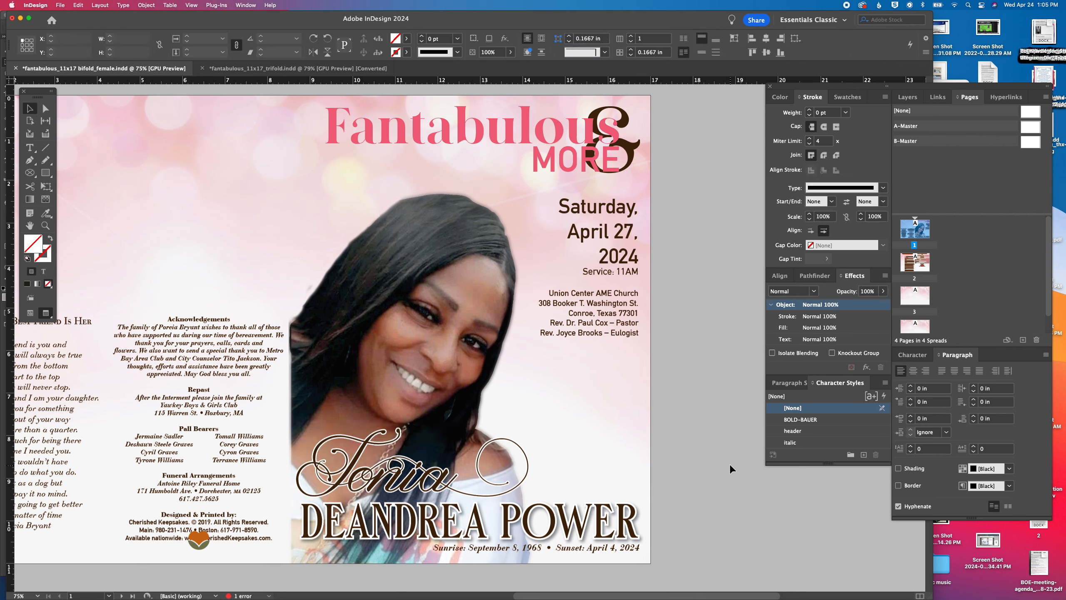
Nudge the first-name frame down to about Y 8.29 in and increase the script name's font size to 135 pt
{"action": "left_click", "coordinate": [420, 489]}
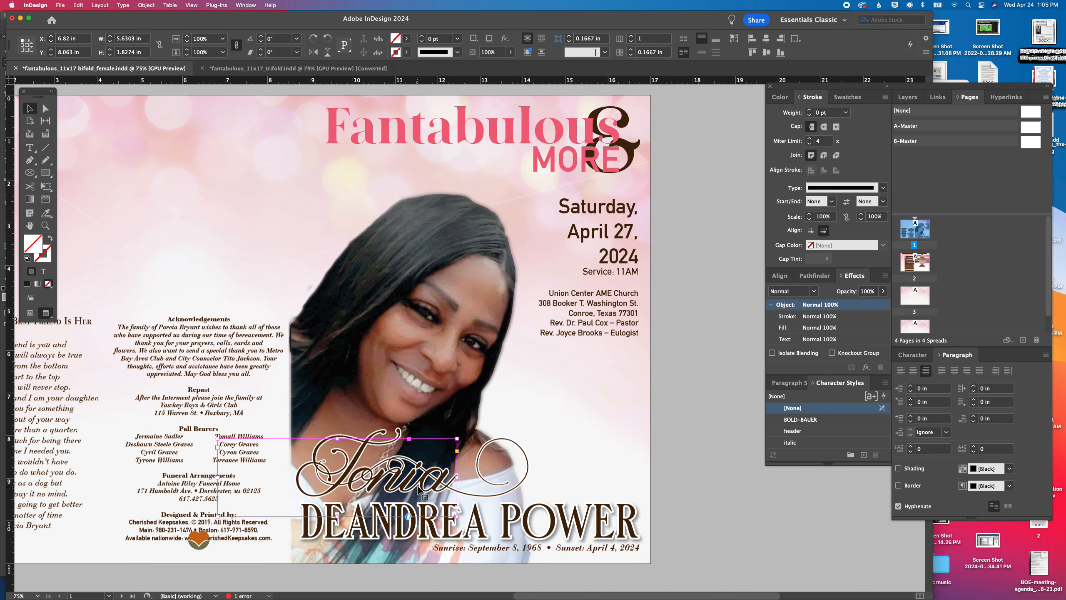
{"action": "key", "text": "Down"}
{"action": "key", "text": "Down"}
{"action": "key", "text": "Down"}
{"action": "key", "text": "Down"}
{"action": "key", "text": "Down"}
{"action": "key", "text": "Down"}
{"action": "key", "text": "Down"}
{"action": "key", "text": "Down"}
{"action": "key", "text": "Down"}
{"action": "key", "text": "Down"}
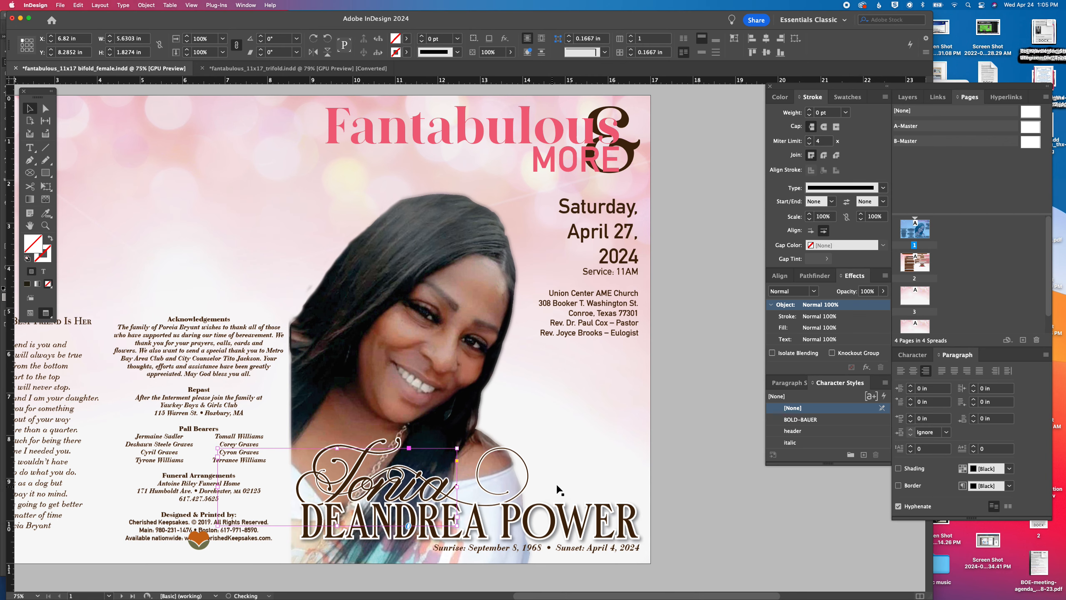
{"action": "scroll", "coordinate": [483, 488], "scroll_direction": "left", "scroll_amount": 1}
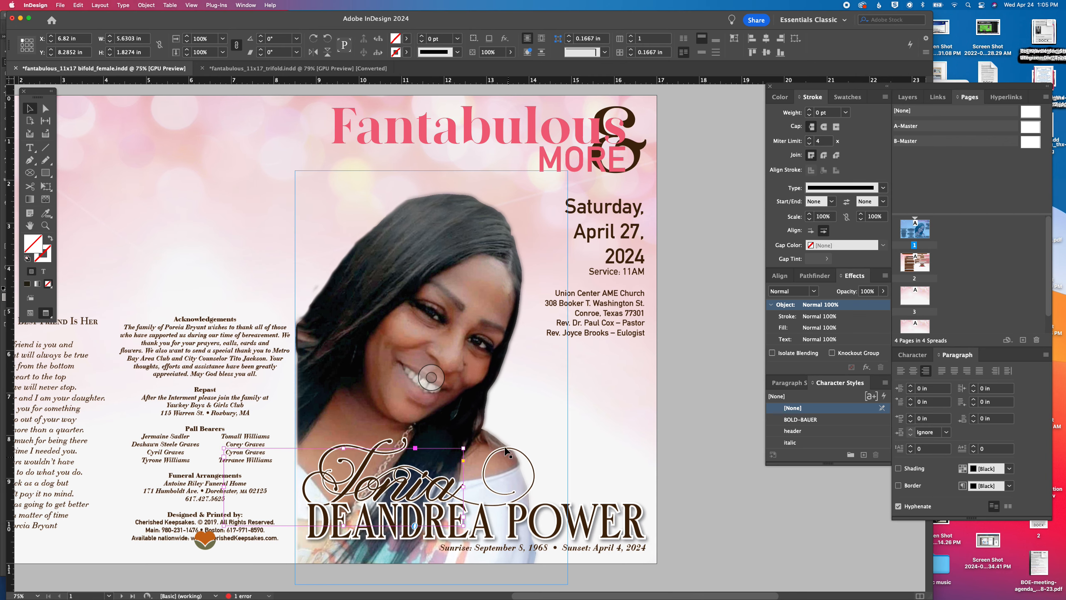
{"action": "double_click", "coordinate": [420, 490]}
{"action": "key", "text": "super+a"}
{"action": "left_click_drag", "start_coordinate": [161, 39], "coordinate": [143, 39]}
{"action": "type", "text": "1"}
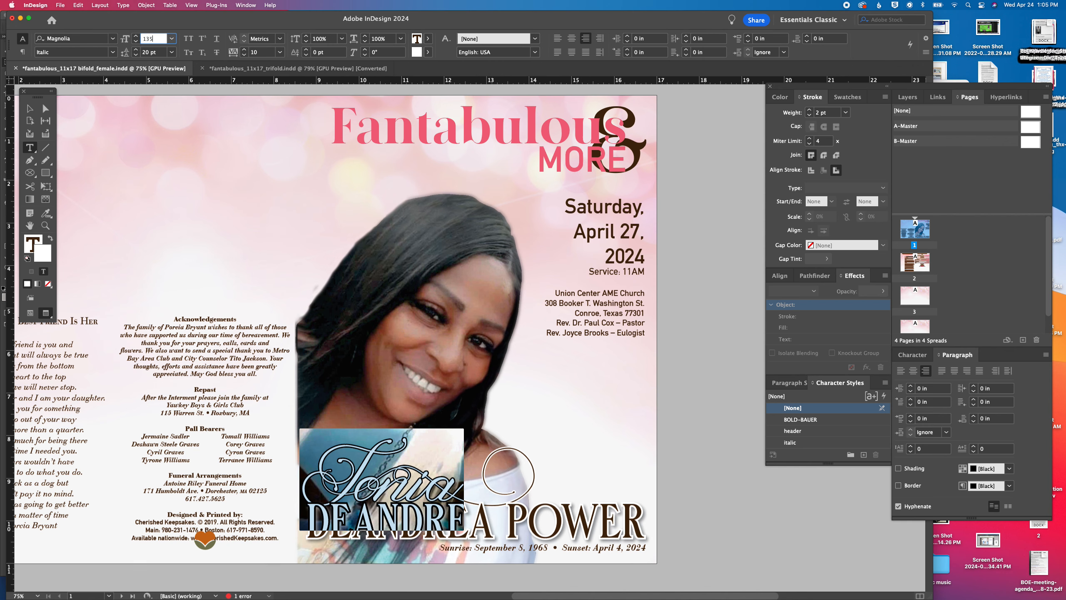
{"action": "key", "text": "Return"}
{"action": "left_click", "coordinate": [30, 108]}
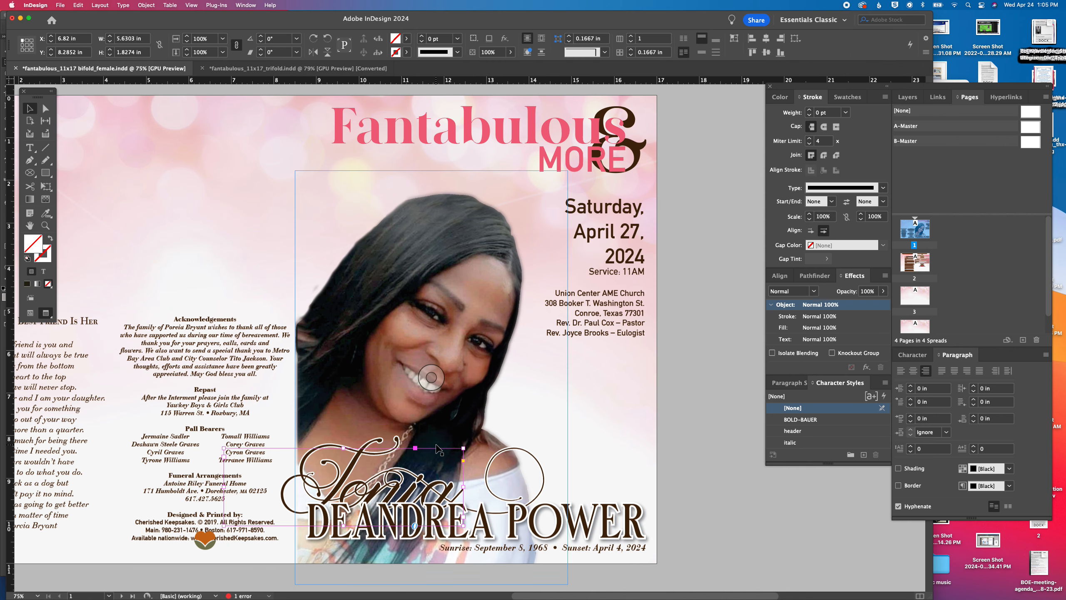
Try the script first name above the end of the large name, at about X 11.34 in, Y 8.01 in
{"action": "left_click", "coordinate": [437, 473]}
{"action": "left_click_drag", "start_coordinate": [436, 474], "coordinate": [618, 479]}
{"action": "key", "text": "Left"}
{"action": "key", "text": "Left"}
{"action": "key", "text": "Left"}
{"action": "key", "text": "Down"}
{"action": "key", "text": "Down"}
{"action": "key", "text": "Down"}
{"action": "key", "text": "Left"}
{"action": "key", "text": "Left"}
{"action": "key", "text": "Left"}
{"action": "key", "text": "Left"}
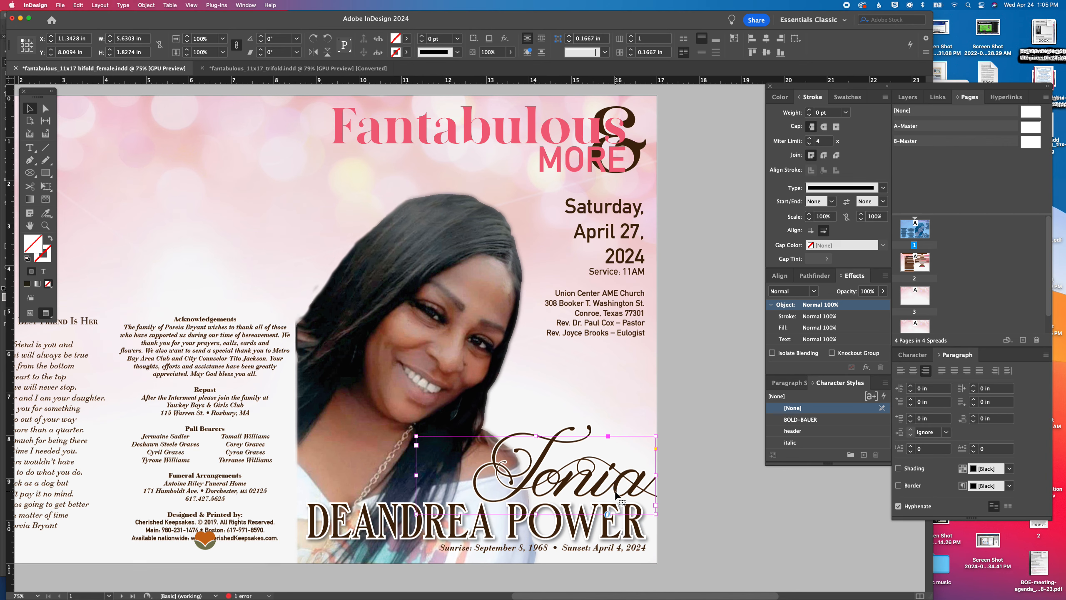
{"action": "left_click", "coordinate": [776, 490]}
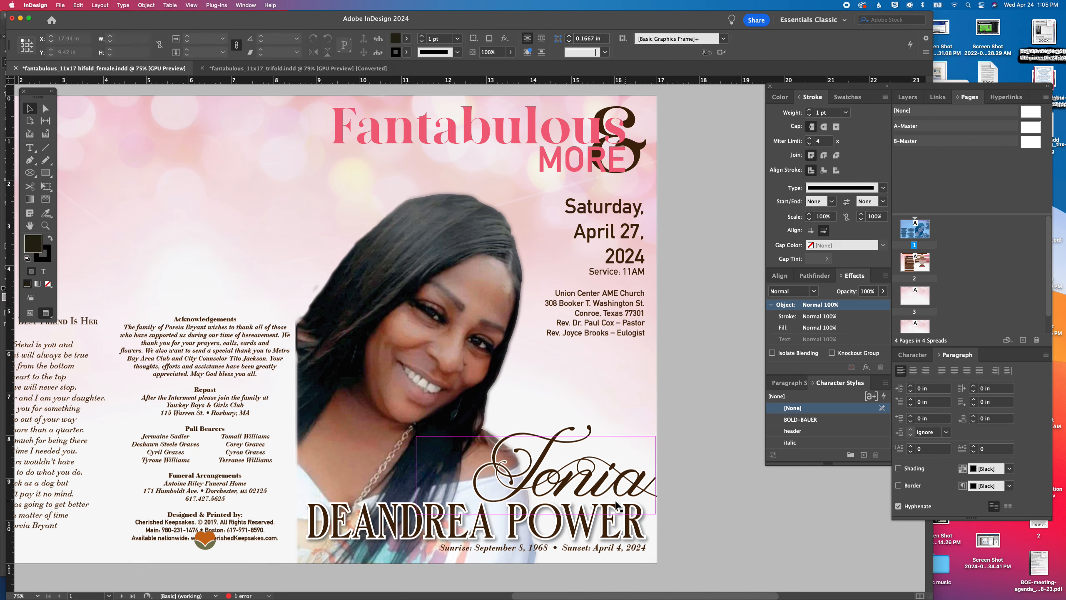
Move the script first name left across the portrait to about X 7.3 in, Y 8.11 in, and bring it to the front
{"action": "left_click_drag", "start_coordinate": [612, 484], "coordinate": [445, 487]}
{"action": "key", "text": "Down"}
{"action": "key", "text": "Down"}
{"action": "key", "text": "Down"}
{"action": "key", "text": "Down"}
{"action": "key", "text": "Down"}
{"action": "key", "text": "Down"}
{"action": "key", "text": "Down"}
{"action": "key", "text": "Down"}
{"action": "key", "text": "Down"}
{"action": "key", "text": "Down"}
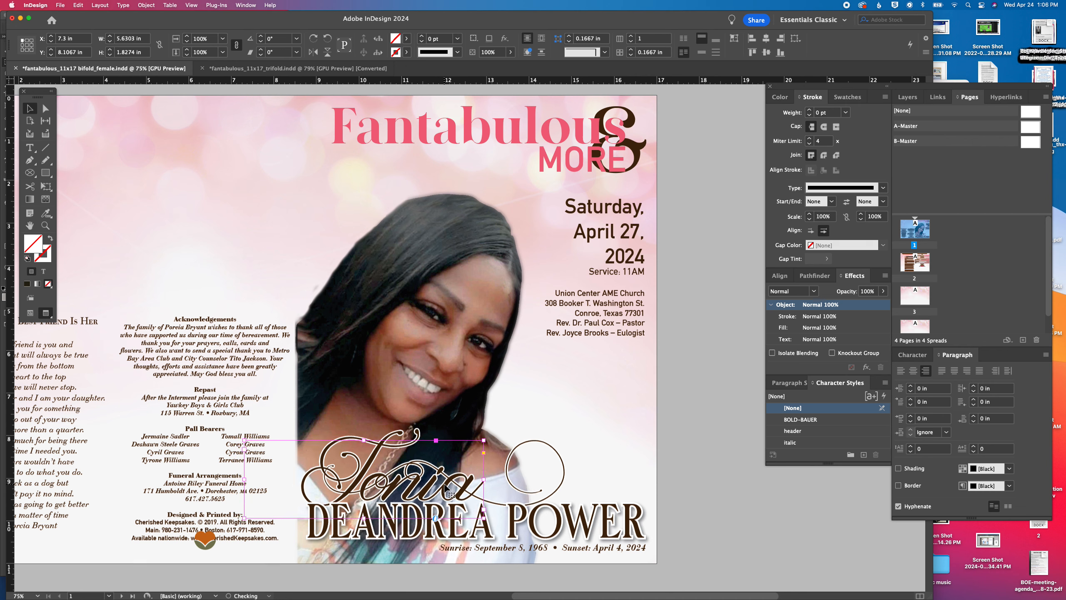
{"action": "left_click", "coordinate": [146, 5]}
{"action": "mouse_move", "coordinate": [150, 38]}
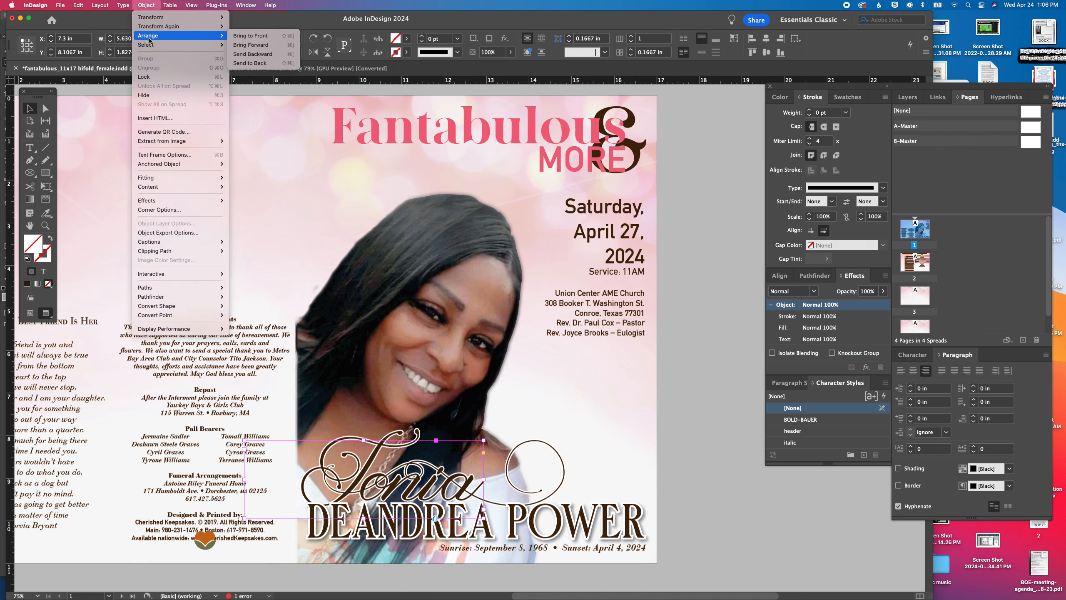
{"action": "left_click", "coordinate": [265, 36]}
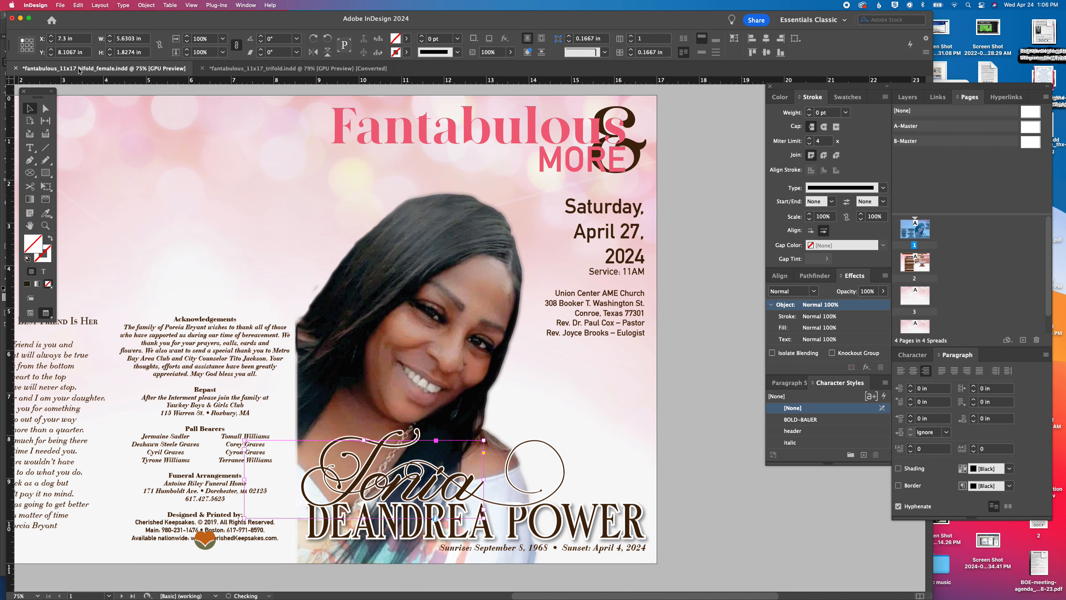
Apply a drop shadow to the script first name with 50% opacity and a 0.0625 in distance
{"action": "left_click", "coordinate": [146, 5]}
{"action": "mouse_move", "coordinate": [180, 201]}
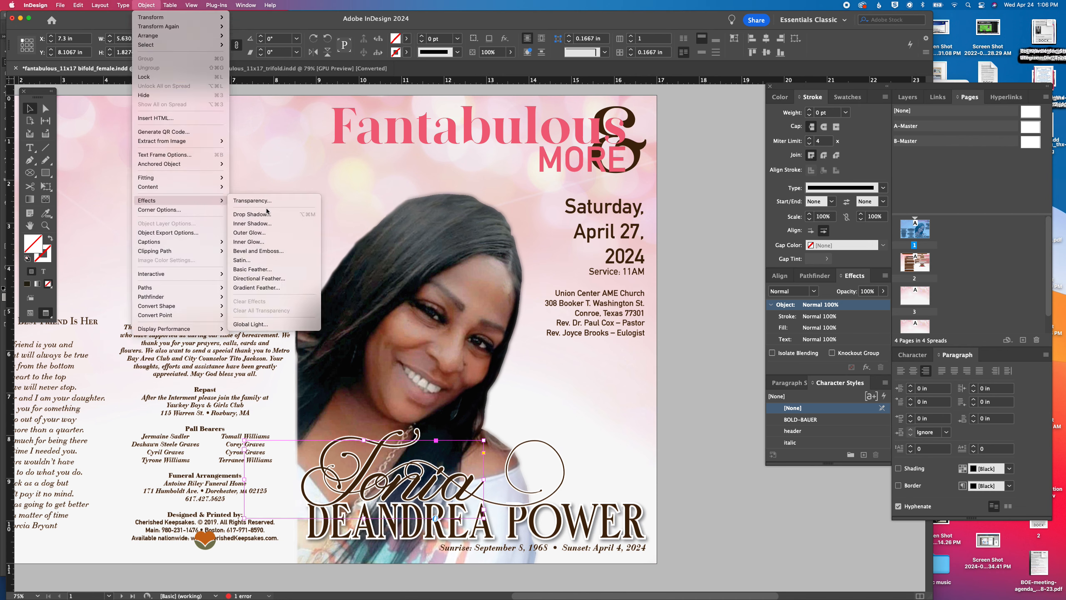
{"action": "left_click", "coordinate": [263, 215]}
{"action": "type", "text": "50"}
{"action": "key", "text": "Tab"}
{"action": "type", "text": "."}
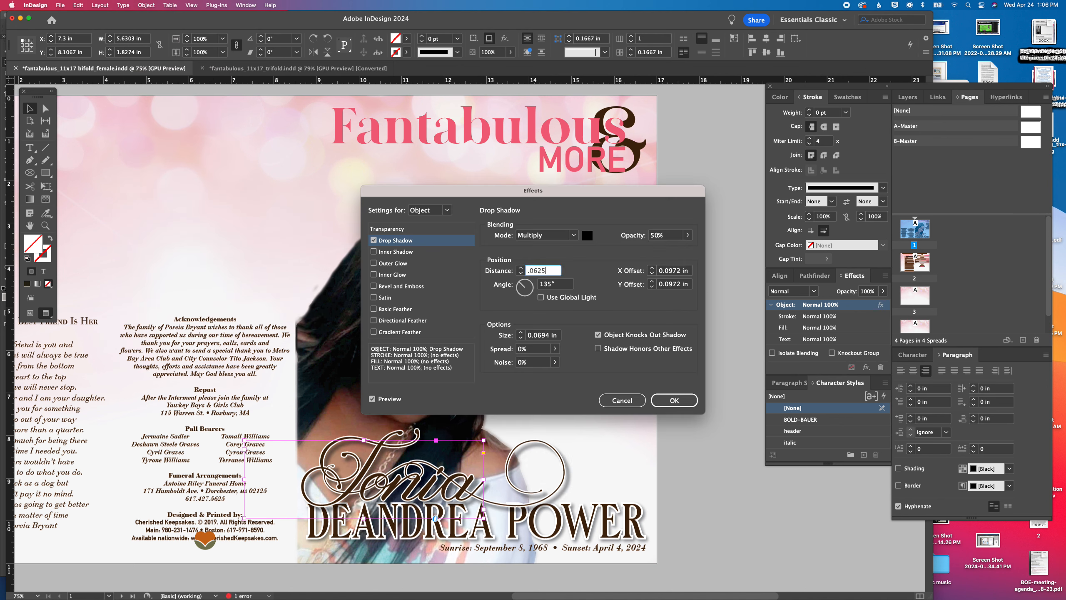
{"action": "key", "text": "Return"}
{"action": "left_click", "coordinate": [688, 480]}
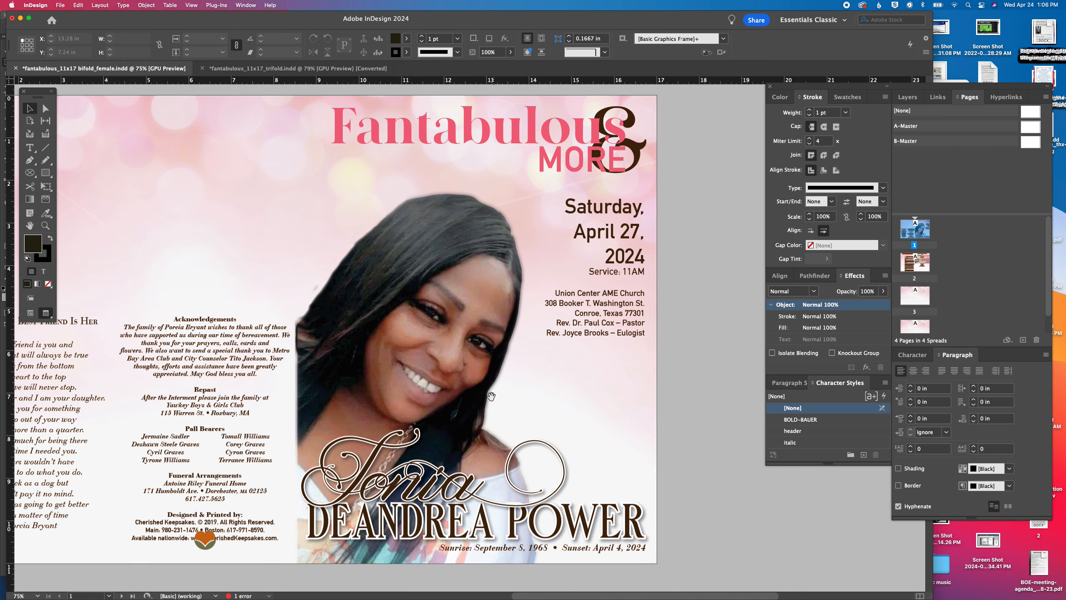
Switch to Photoshop and use the Eraser on cvr-prog-lg-easel_stage1.psd to clean the area just outside the portrait's upper-left hair edge
{"action": "scroll", "coordinate": [684, 429], "scroll_direction": "down", "scroll_amount": 2}
{"action": "scroll", "coordinate": [684, 429], "scroll_direction": "right", "scroll_amount": 1}
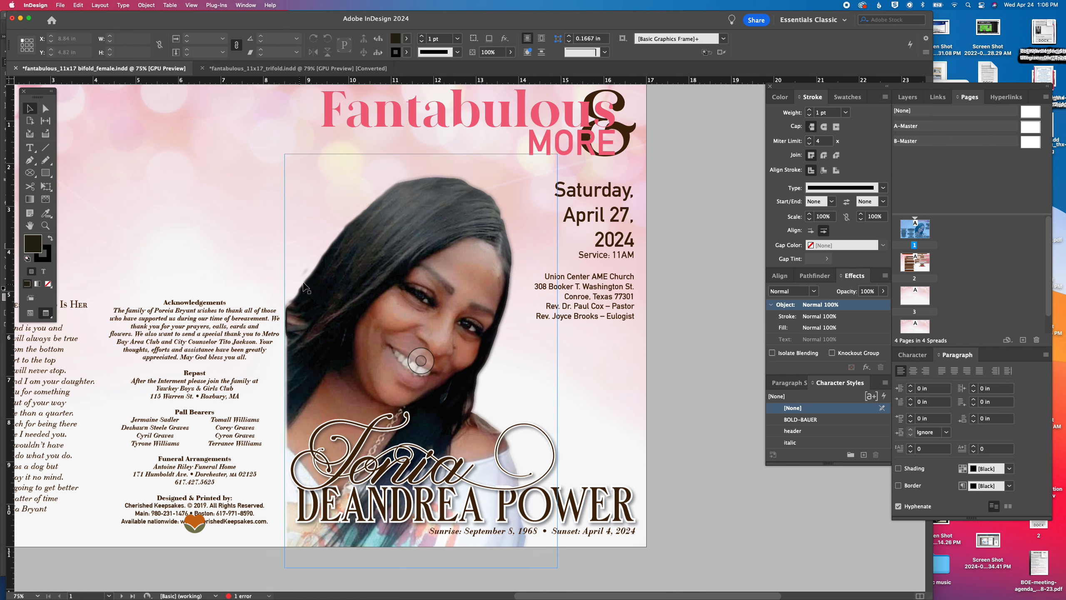
{"action": "mouse_move", "coordinate": [574, 596]}
{"action": "left_click", "coordinate": [465, 586]}
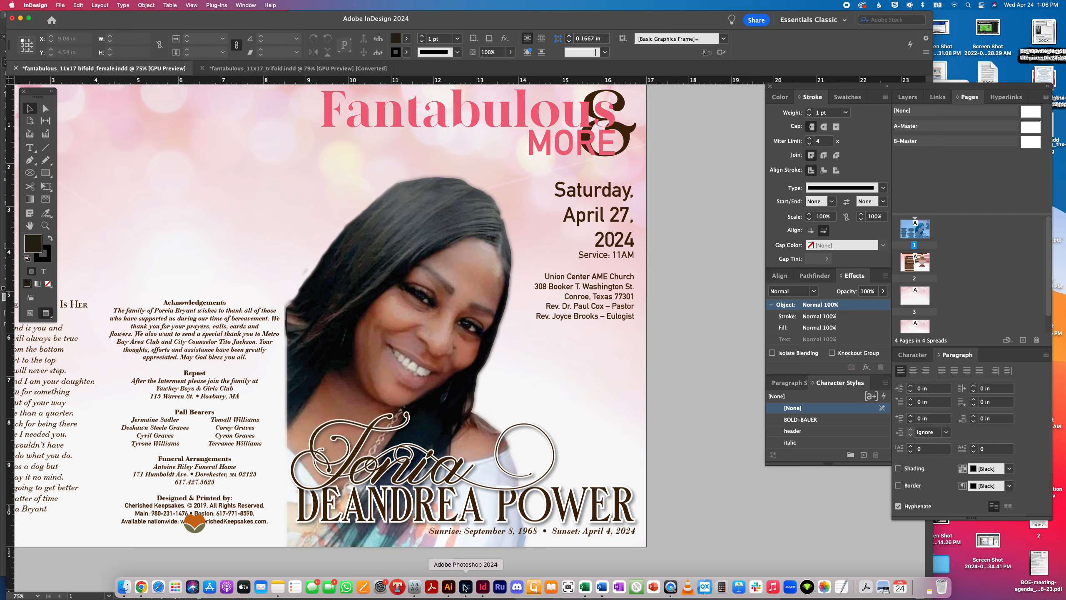
{"action": "left_click", "coordinate": [372, 41]}
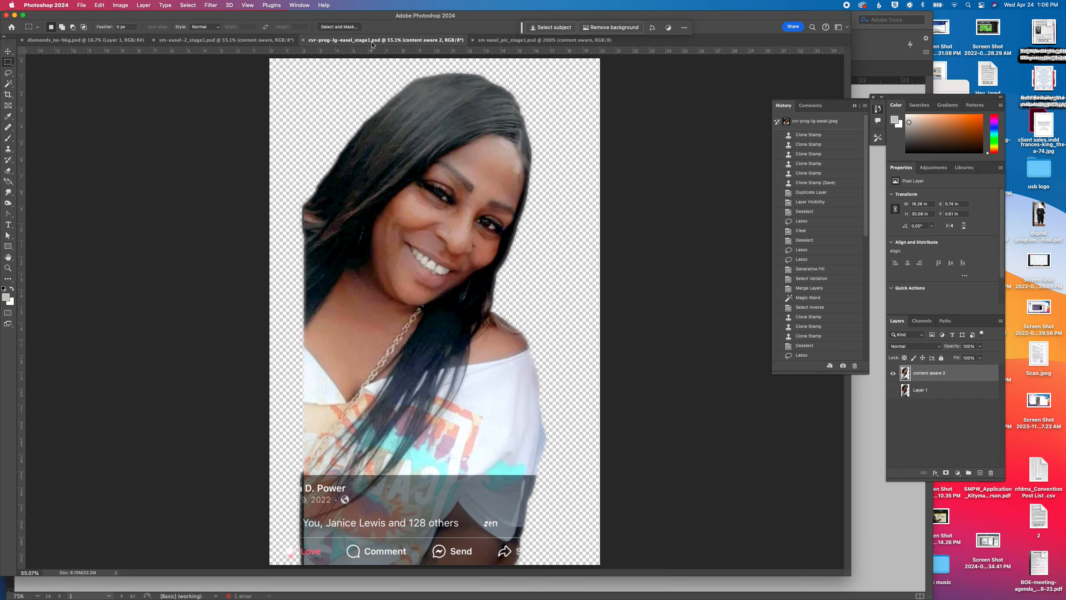
{"action": "left_click", "coordinate": [7, 149]}
{"action": "left_click", "coordinate": [8, 170]}
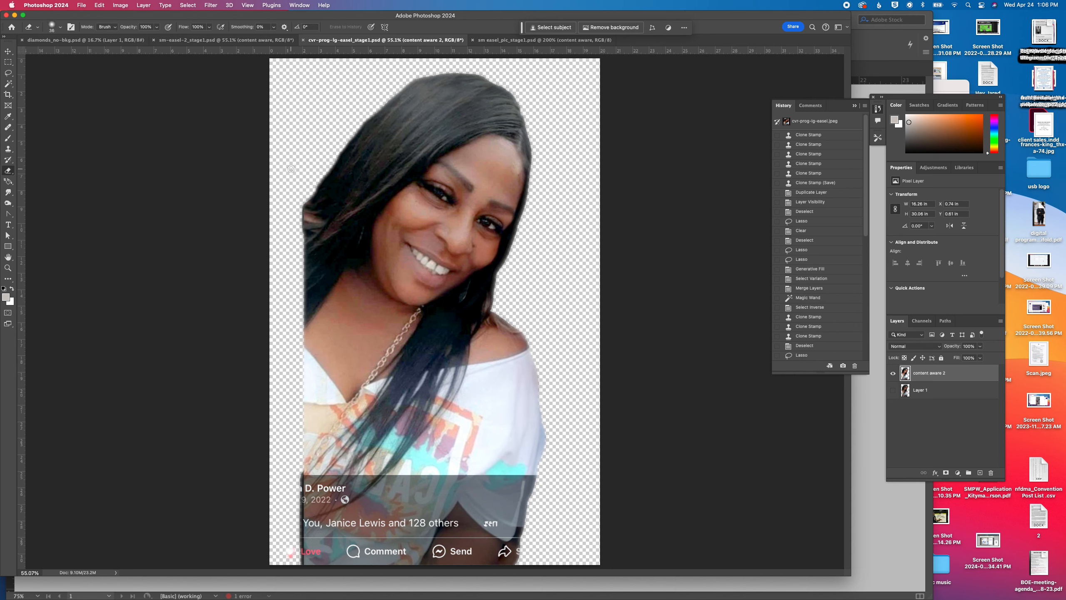
{"action": "left_click", "coordinate": [53, 32]}
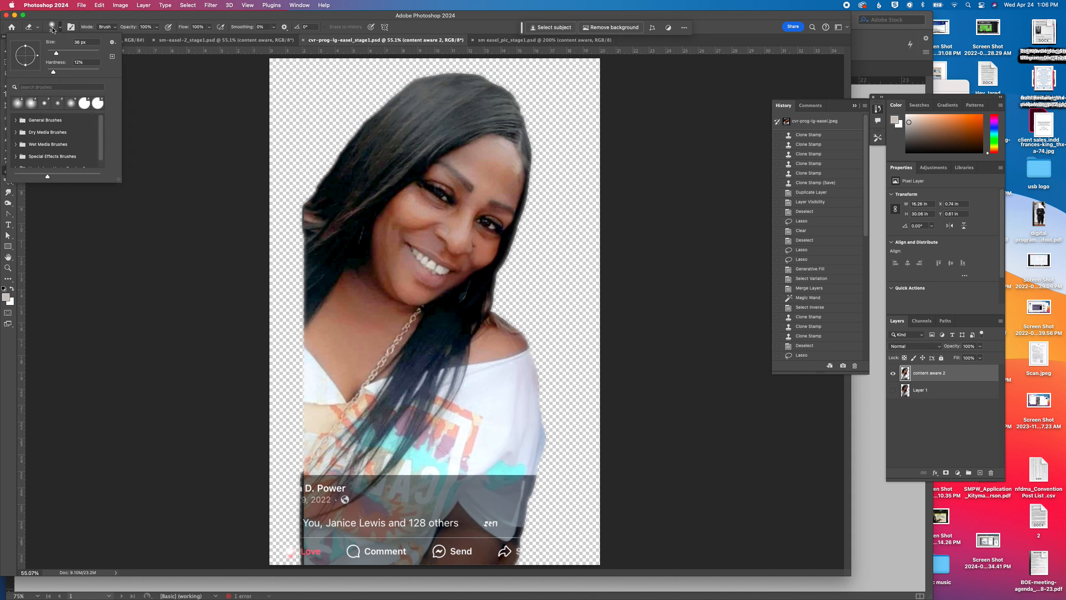
{"action": "left_click", "coordinate": [53, 31]}
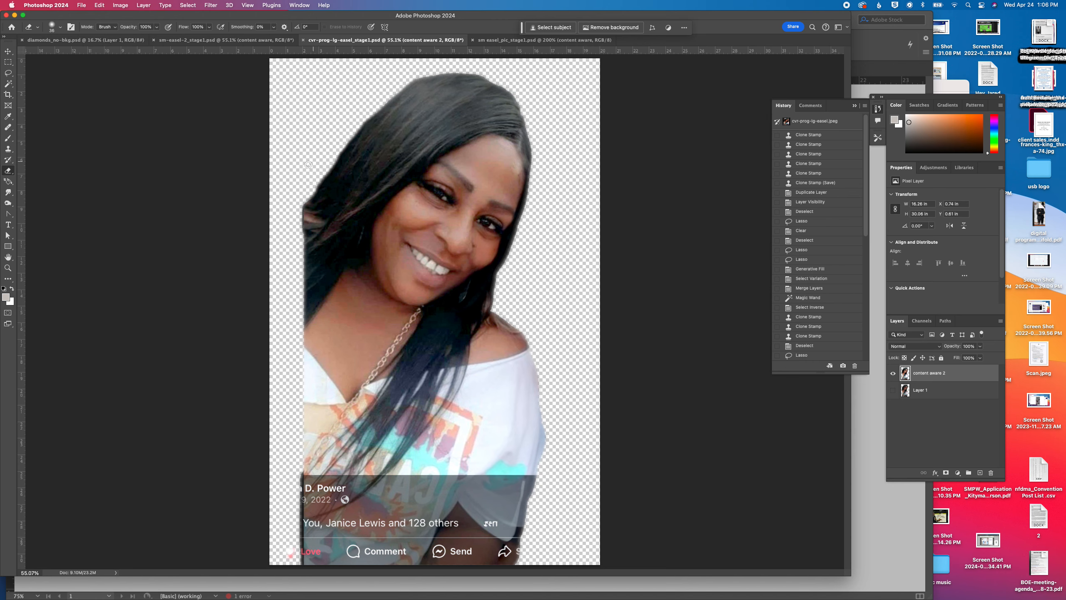
{"action": "left_click", "coordinate": [315, 144]}
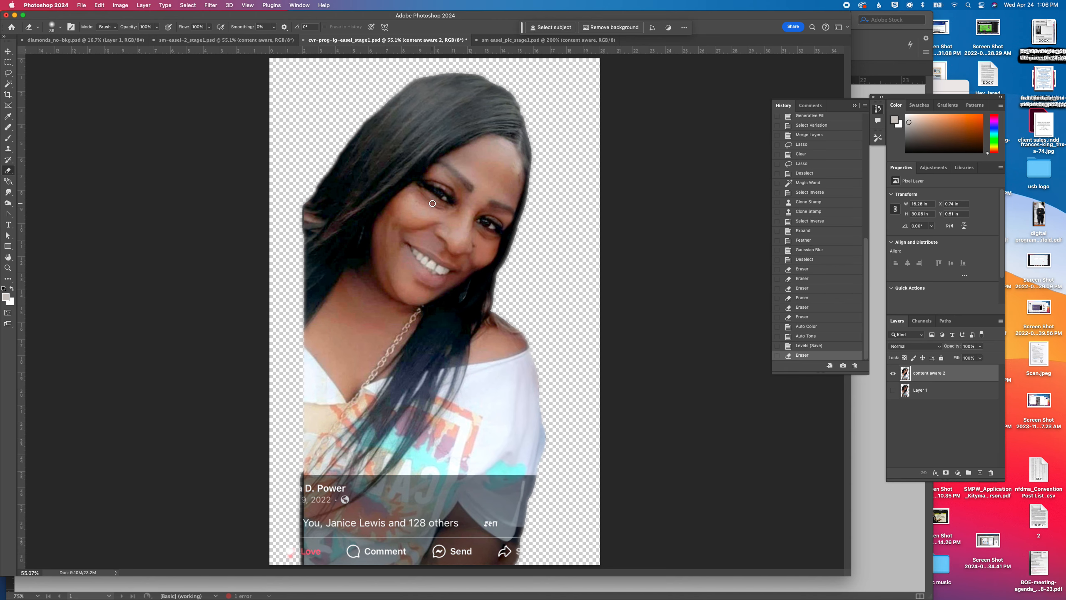
Erase the rough outline along the top and upper-right edge of the portrait's hair and save the file
{"action": "key", "text": "super+plus"}
{"action": "key", "text": "super+plus"}
{"action": "scroll", "coordinate": [628, 198], "scroll_direction": "up", "scroll_amount": 8}
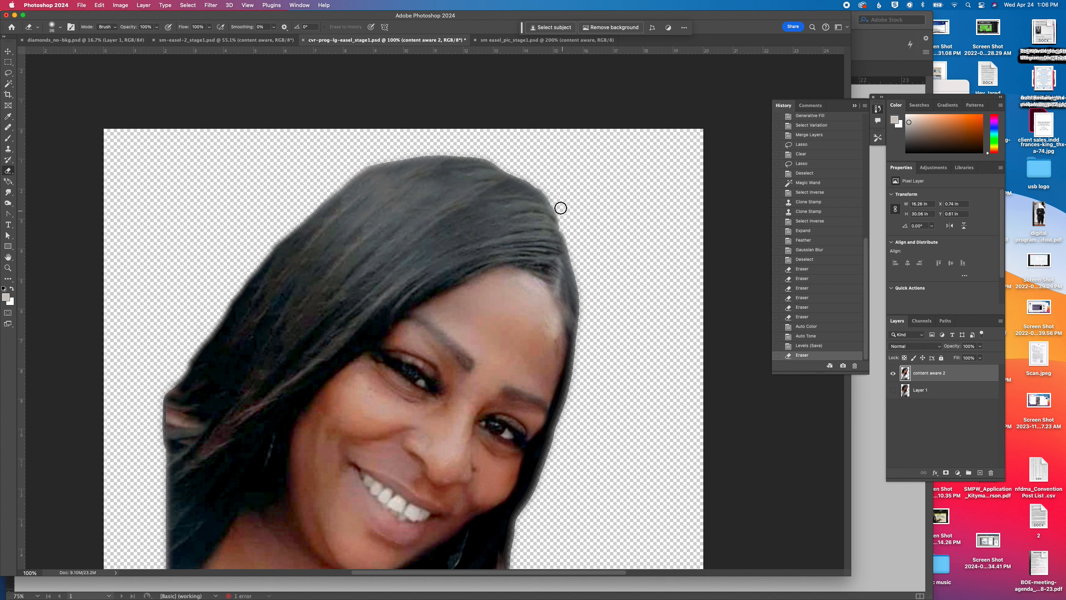
{"action": "mouse_move", "coordinate": [549, 191]}
{"action": "left_mouse_down"}
{"action": "mouse_move", "coordinate": [475, 156]}
{"action": "mouse_move", "coordinate": [360, 164]}
{"action": "mouse_move", "coordinate": [580, 156]}
{"action": "left_mouse_up"}
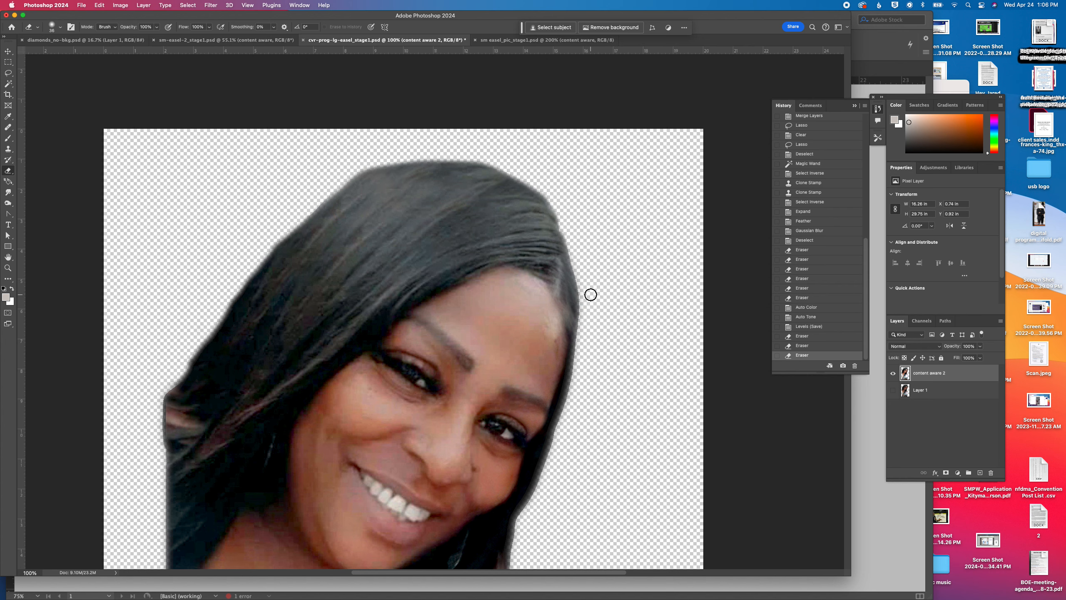
{"action": "key", "text": "super+s"}
Switch back to InDesign and update the modified cvr-prog-lg-easel_stage1.psd link on the cover
{"action": "mouse_move", "coordinate": [380, 594]}
{"action": "left_click", "coordinate": [482, 587]}
{"action": "left_click", "coordinate": [937, 97]}
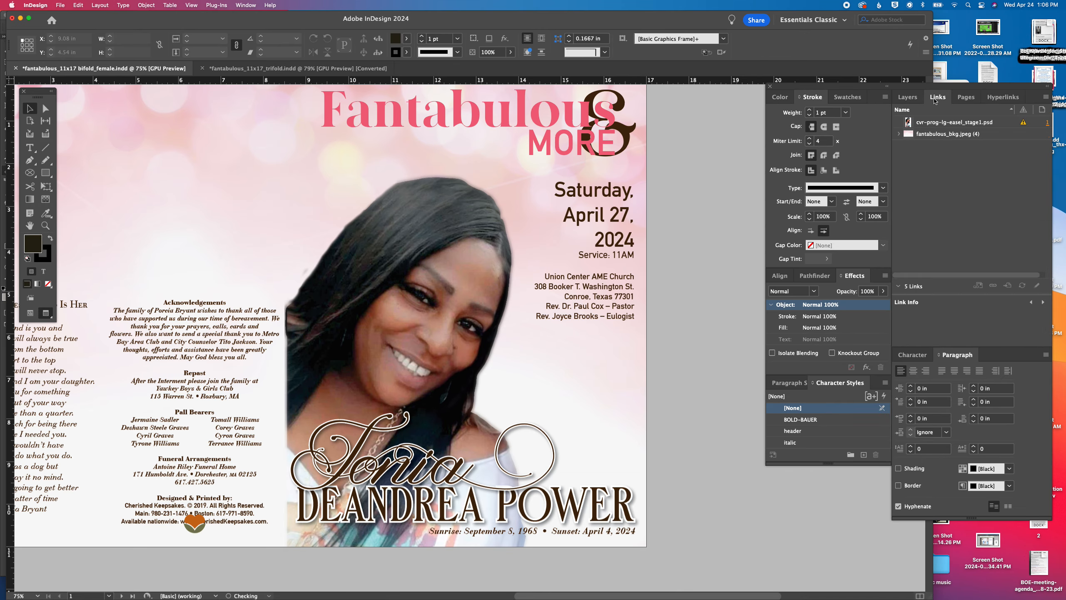
{"action": "left_click", "coordinate": [1000, 126]}
{"action": "left_click", "coordinate": [1046, 97]}
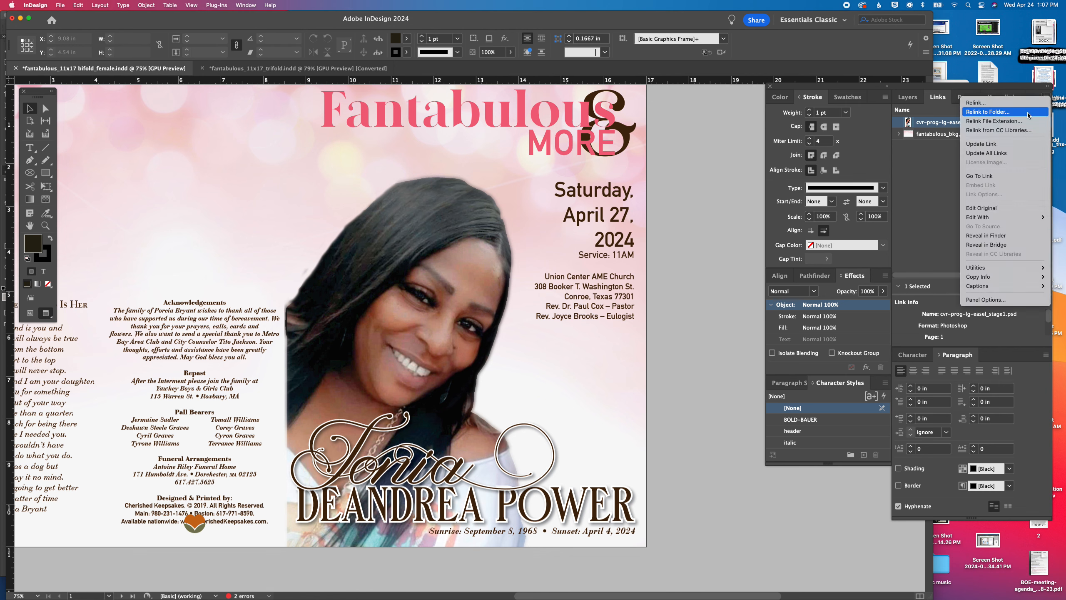
{"action": "left_click", "coordinate": [1002, 146]}
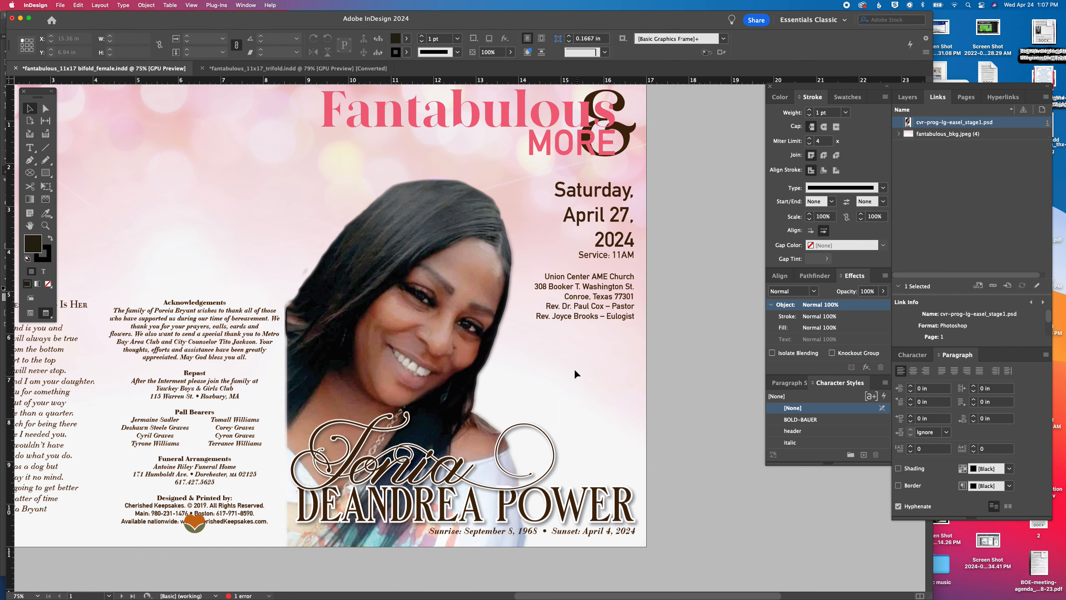
Nudge the script first name slightly upward so it sits a little higher above the large name line on the cover
{"action": "scroll", "coordinate": [567, 332], "scroll_direction": "down", "scroll_amount": 3}
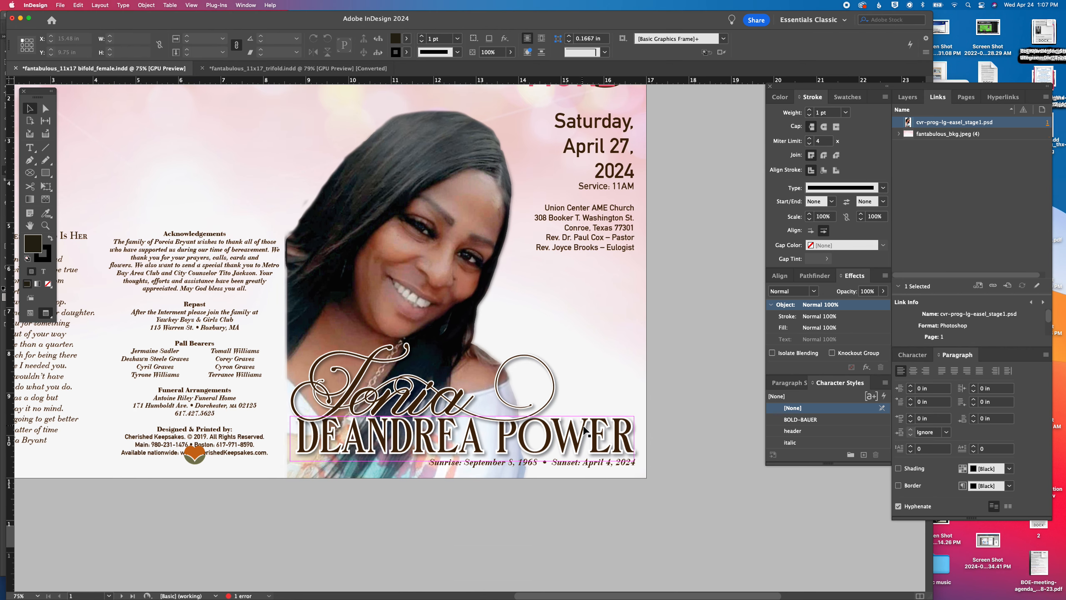
{"action": "left_click", "coordinate": [604, 439]}
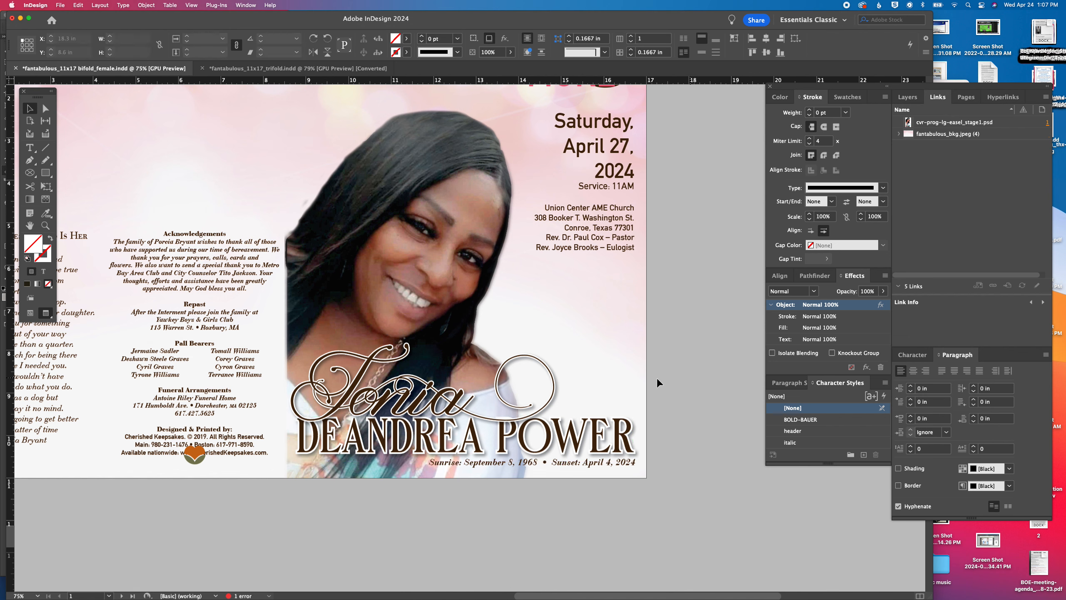
{"action": "left_click", "coordinate": [507, 317]}
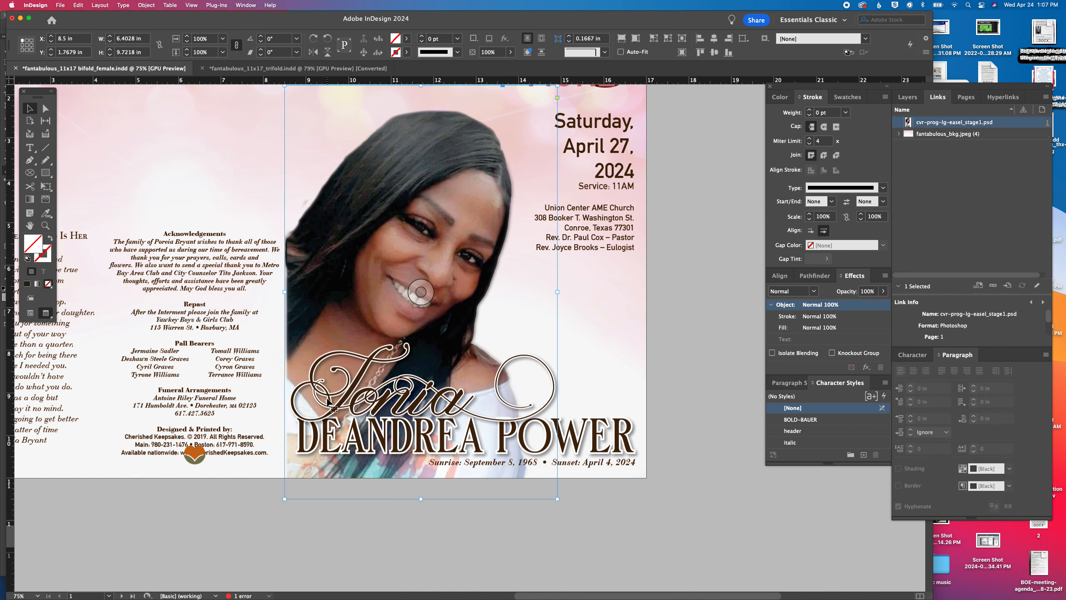
{"action": "left_click", "coordinate": [460, 411]}
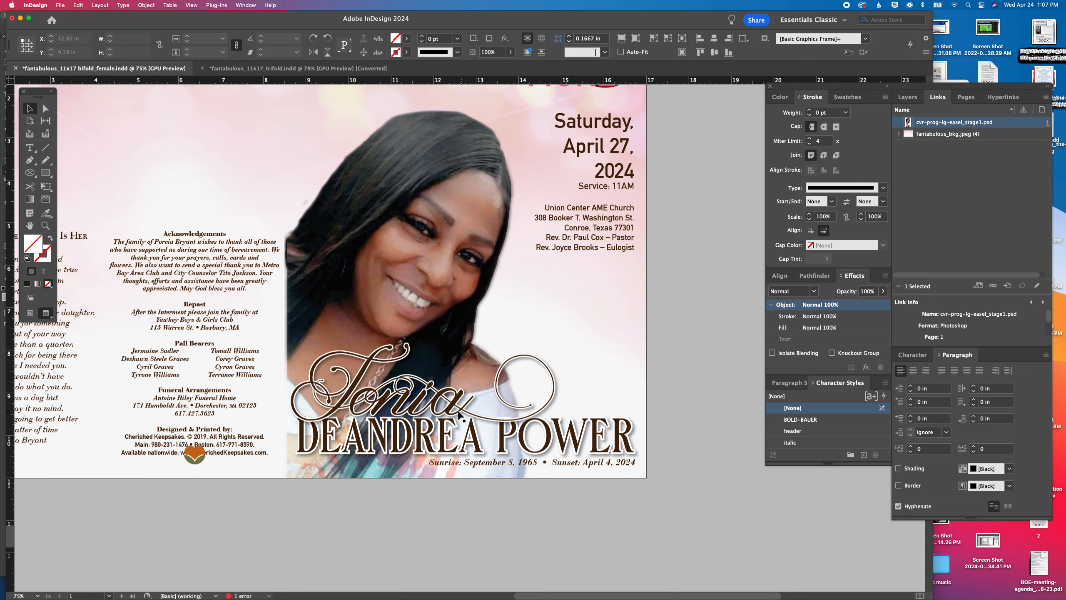
{"action": "key", "text": "Up"}
{"action": "key", "text": "Up"}
{"action": "key", "text": "Up"}
{"action": "key", "text": "Up"}
{"action": "key", "text": "Up"}
{"action": "key", "text": "Up"}
{"action": "key", "text": "Up"}
{"action": "key", "text": "Up"}
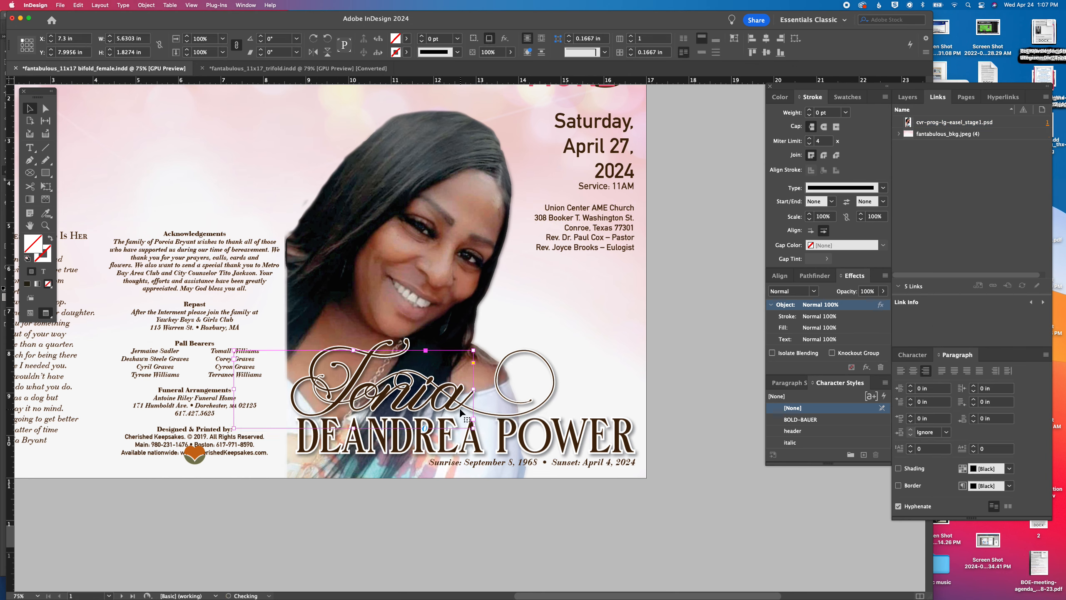
{"action": "left_click", "coordinate": [683, 314]}
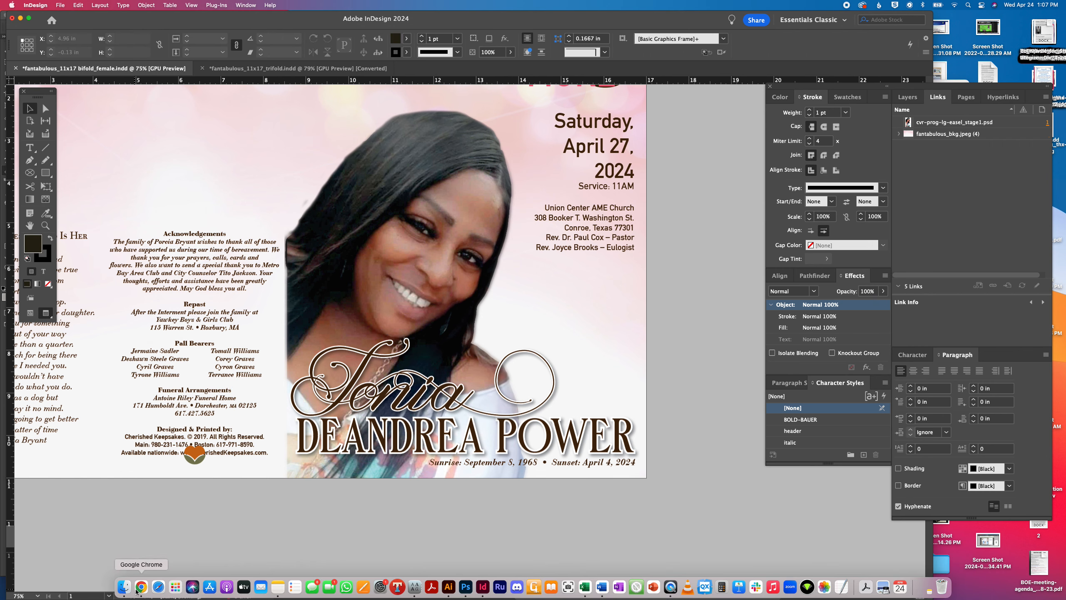
Switch to Chrome, examine the pink sample cover with diamonds in the client's Gmail message, and return to InDesign
{"action": "left_click", "coordinate": [142, 587]}
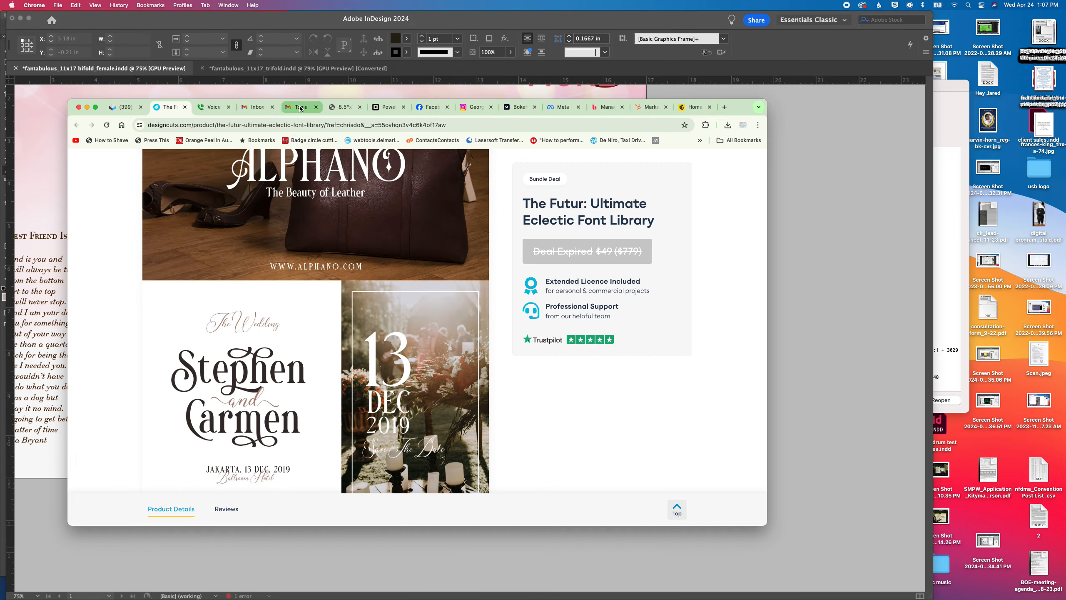
{"action": "left_click", "coordinate": [301, 107]}
{"action": "scroll", "coordinate": [350, 414], "scroll_direction": "down", "scroll_amount": 5}
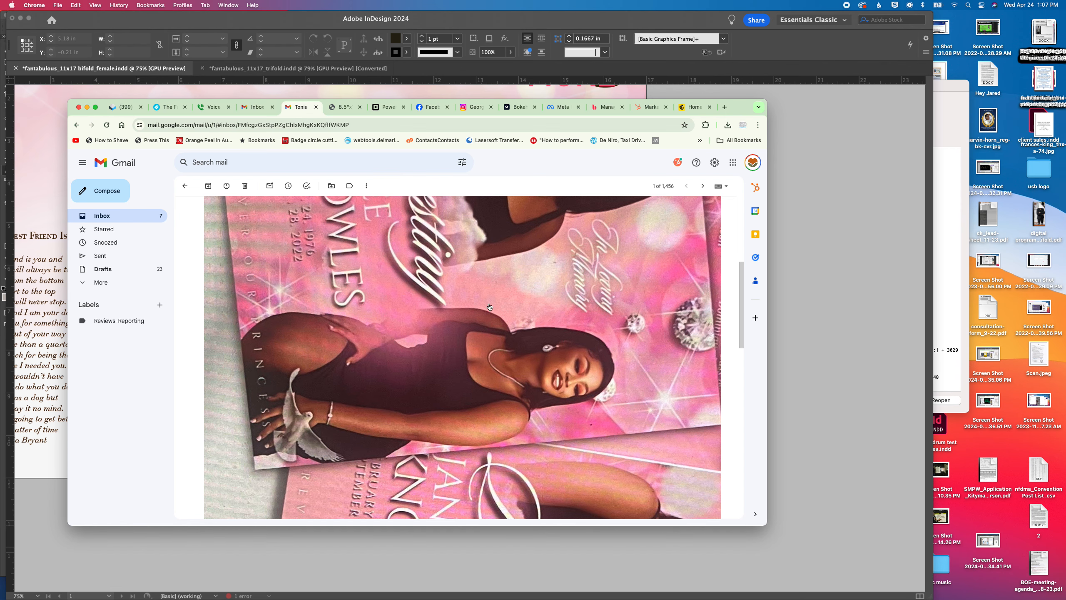
{"action": "scroll", "coordinate": [495, 336], "scroll_direction": "up", "scroll_amount": 5}
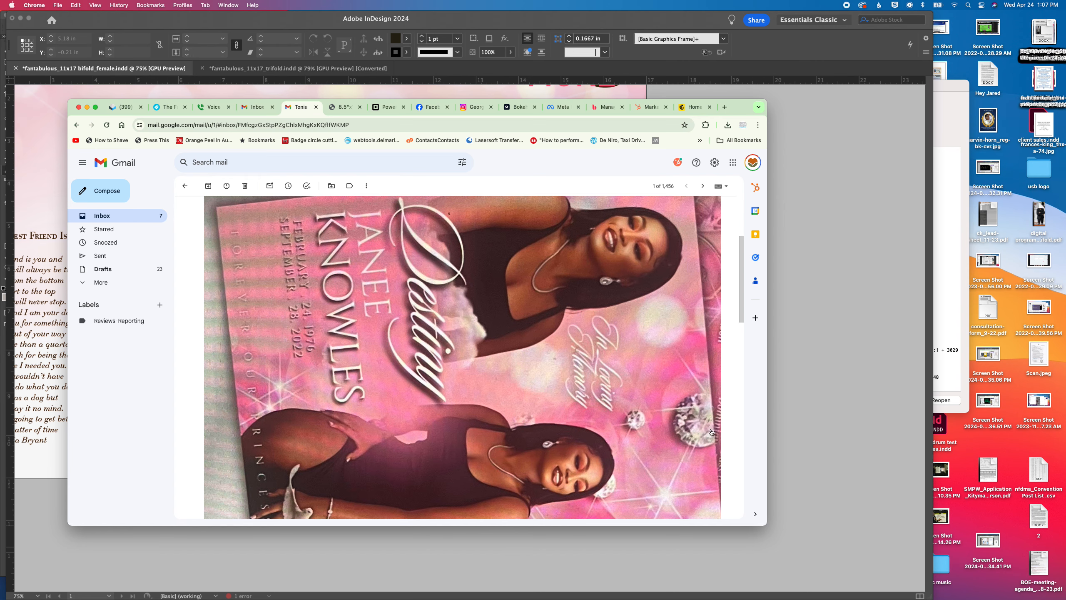
{"action": "left_click", "coordinate": [798, 410]}
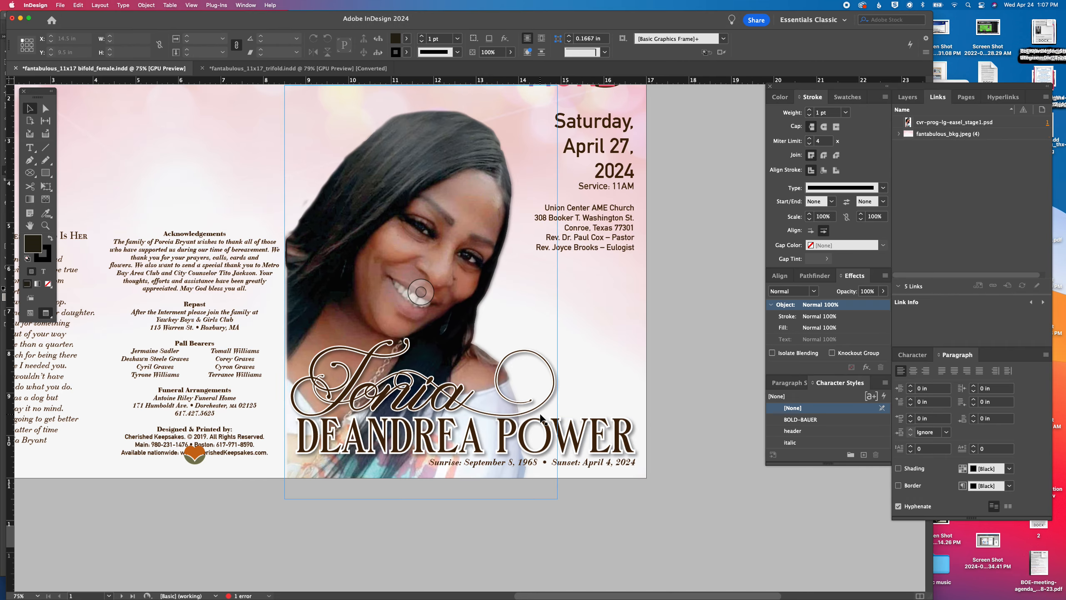
Place diamonds_no-bkg.psd from the fantabulous collection's artwork folder below the eulogist line on the cover, about 2.95 in wide
{"action": "scroll", "coordinate": [633, 428], "scroll_direction": "up", "scroll_amount": 5}
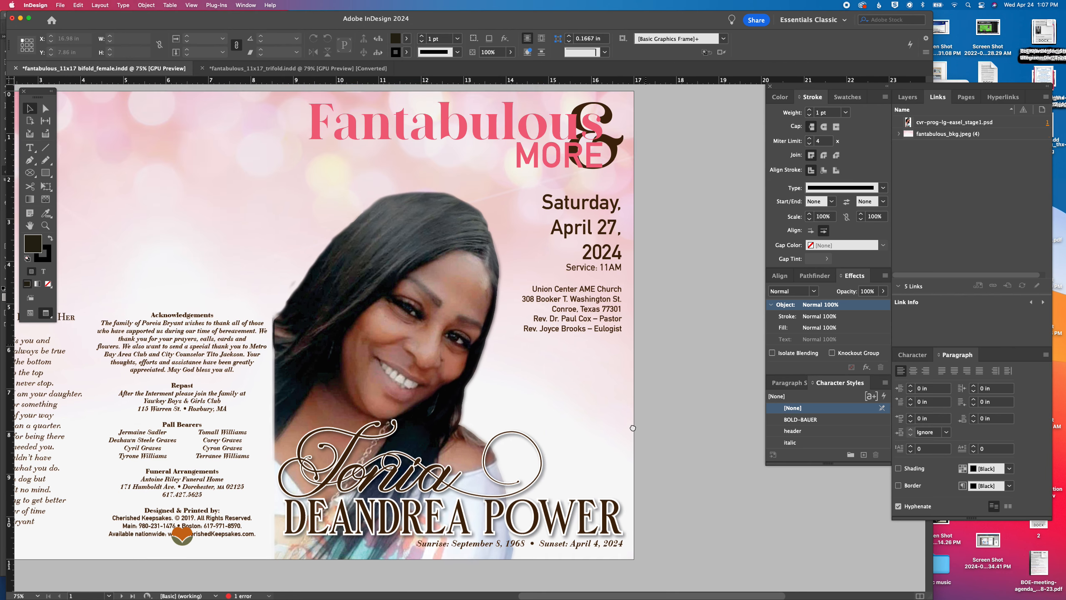
{"action": "scroll", "coordinate": [633, 427], "scroll_direction": "down", "scroll_amount": 2}
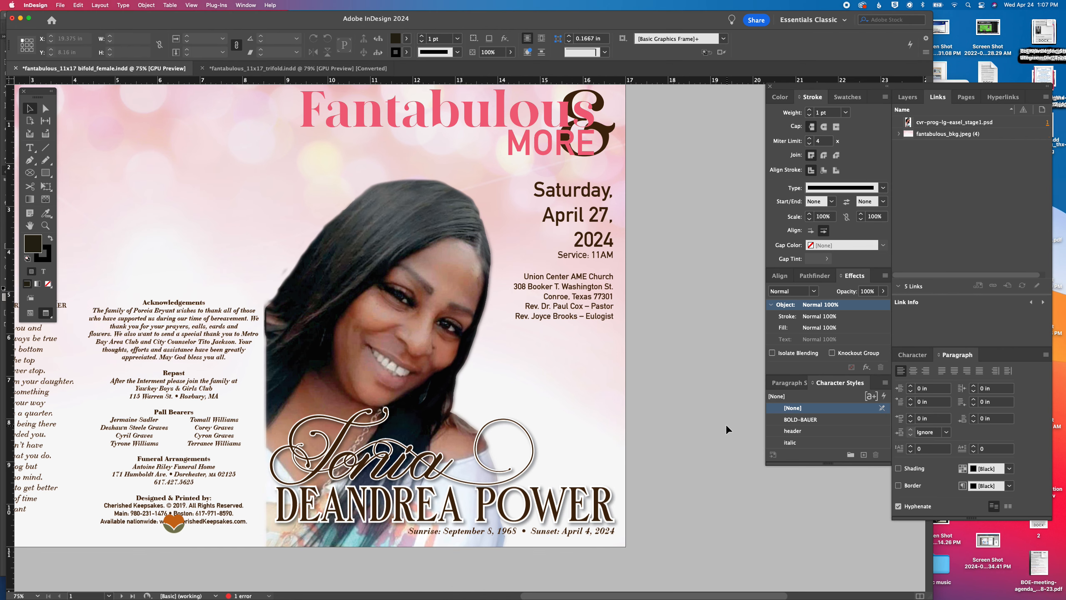
{"action": "key", "text": "super+d"}
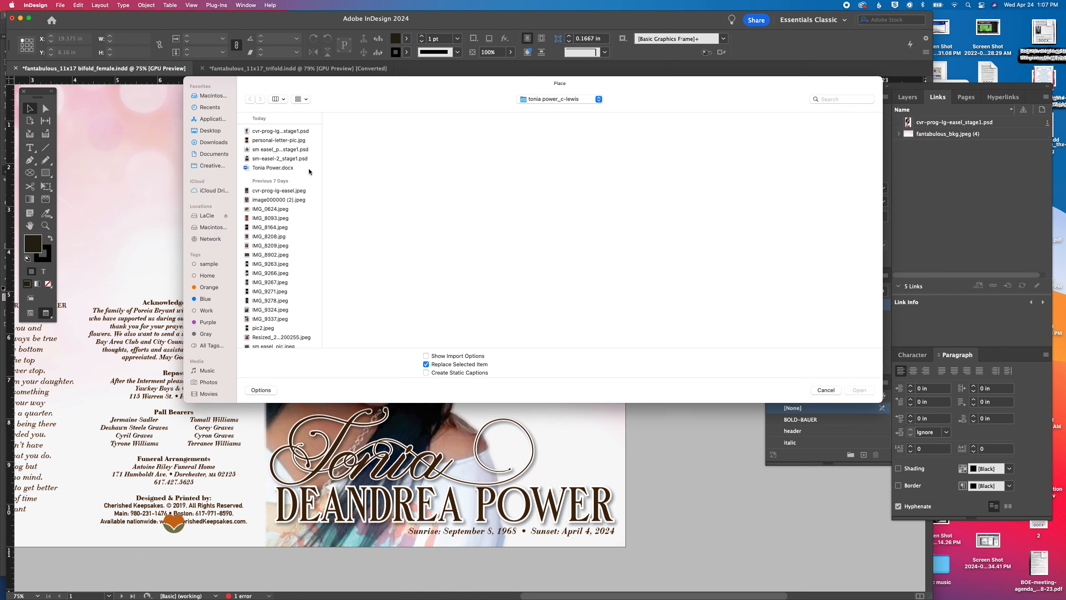
{"action": "left_click", "coordinate": [579, 98]}
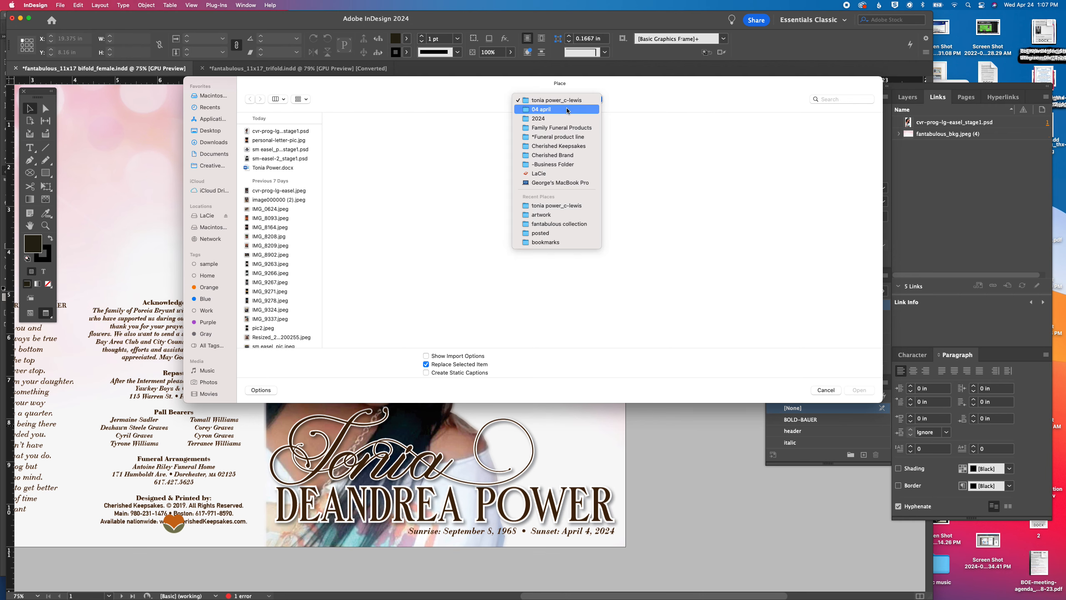
{"action": "left_click", "coordinate": [566, 107]}
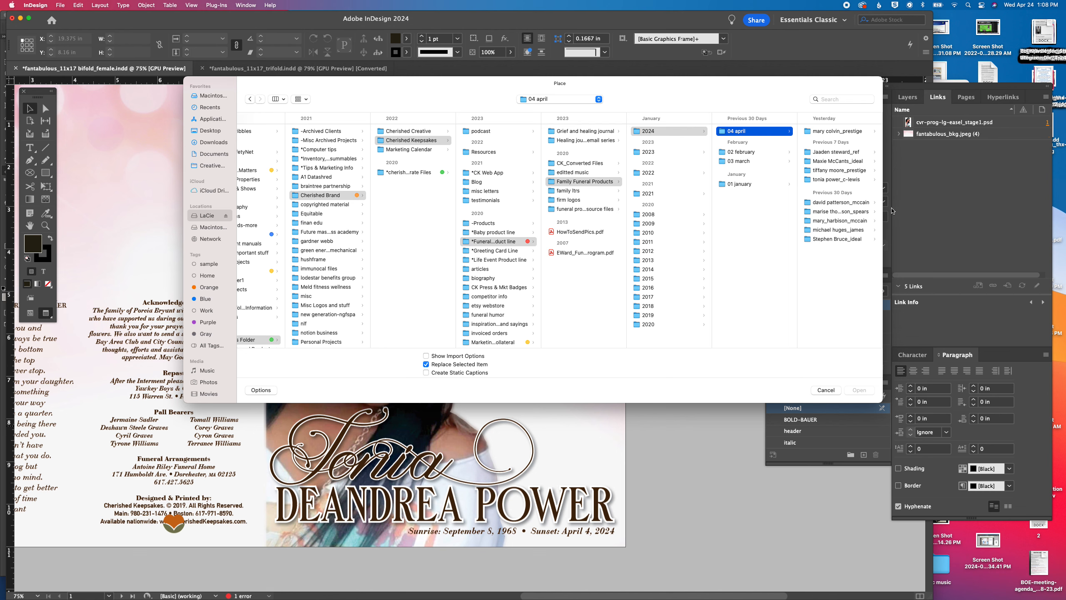
{"action": "left_click", "coordinate": [597, 209]}
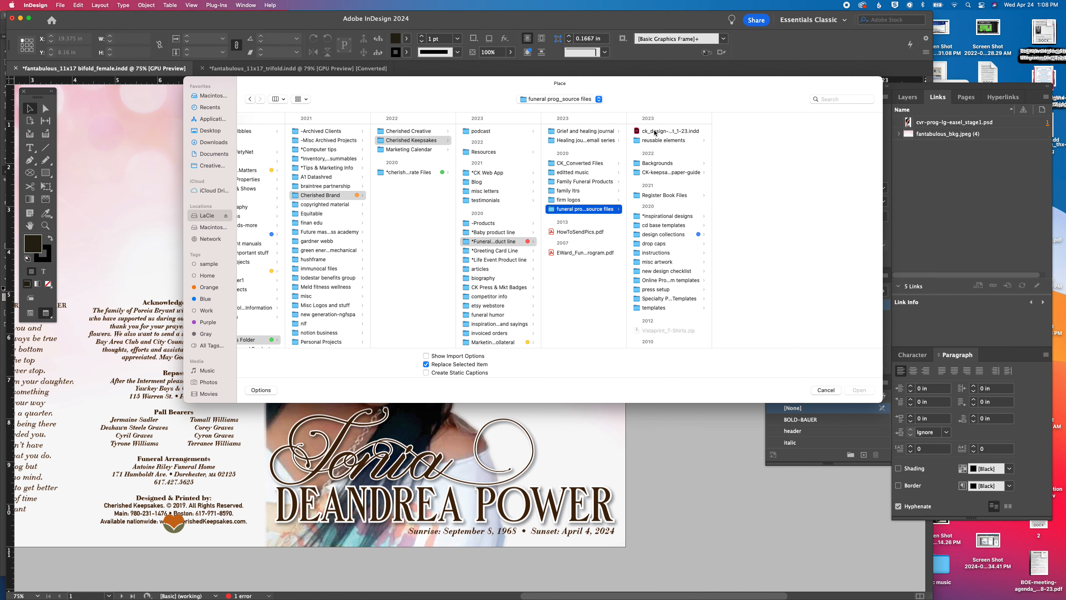
{"action": "left_click", "coordinate": [567, 184]}
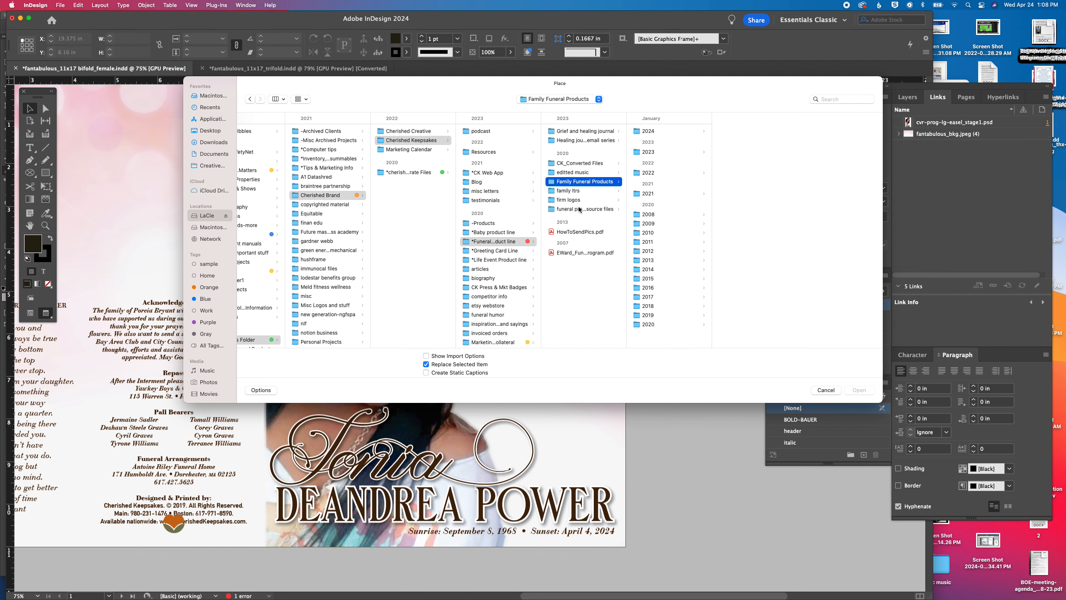
{"action": "left_click", "coordinate": [574, 208]}
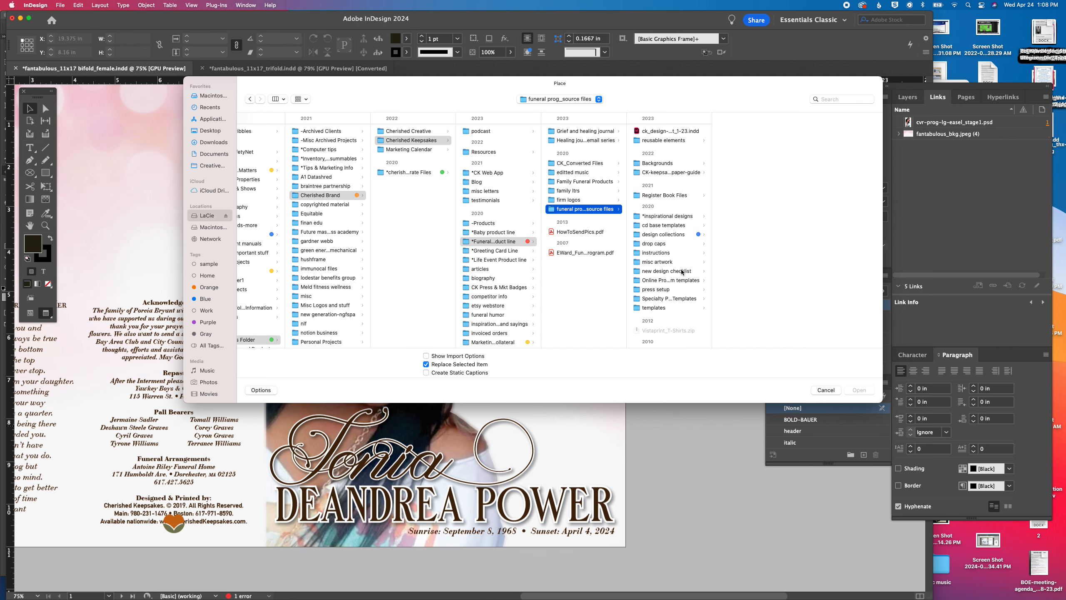
{"action": "left_click", "coordinate": [676, 235]}
{"action": "left_click", "coordinate": [752, 141]}
{"action": "left_click", "coordinate": [834, 140]}
{"action": "double_click", "coordinate": [835, 140]}
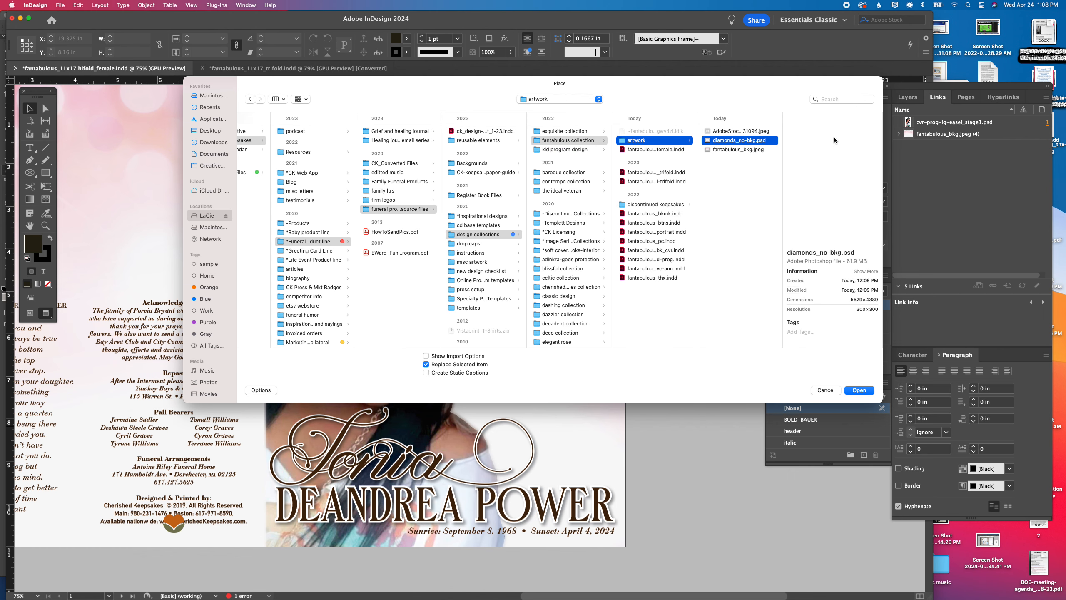
{"action": "left_click_drag", "start_coordinate": [490, 340], "coordinate": [616, 380]}
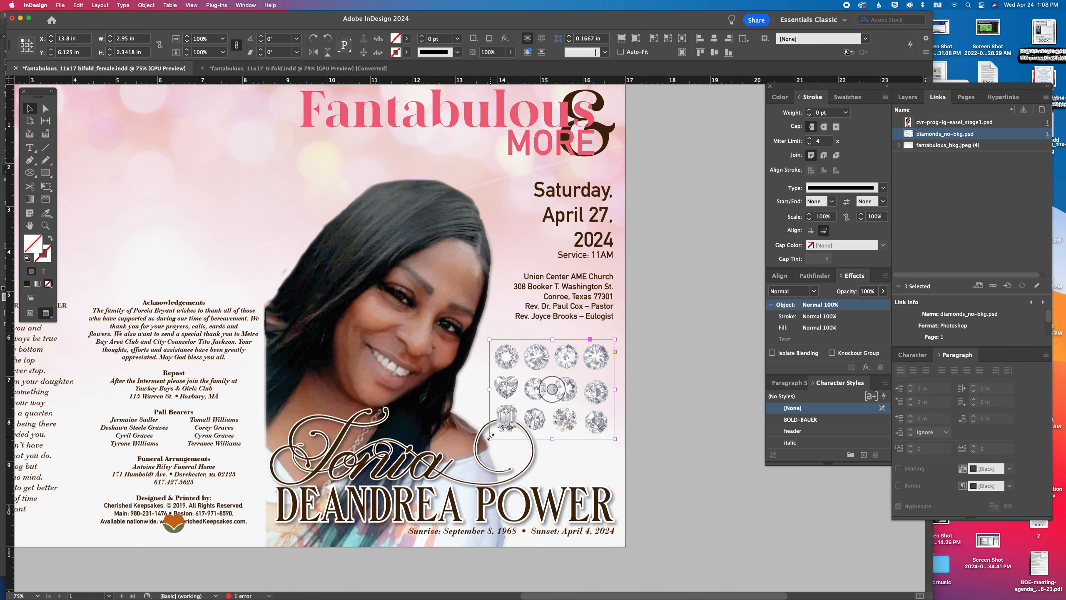
Crop the placed image to the heart-shaped diamond, about 0.645 x 0.66 in, and apply a drop shadow with 50% opacity and 0.0625 in distance
{"action": "left_click_drag", "start_coordinate": [489, 438], "coordinate": [492, 400]}
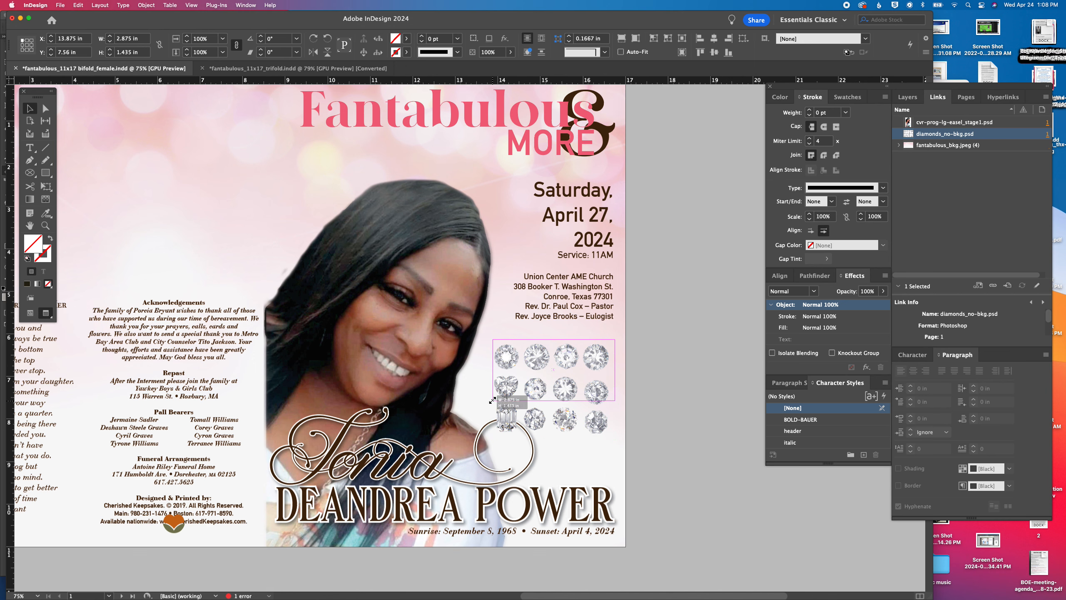
{"action": "left_click_drag", "start_coordinate": [616, 340], "coordinate": [520, 372]}
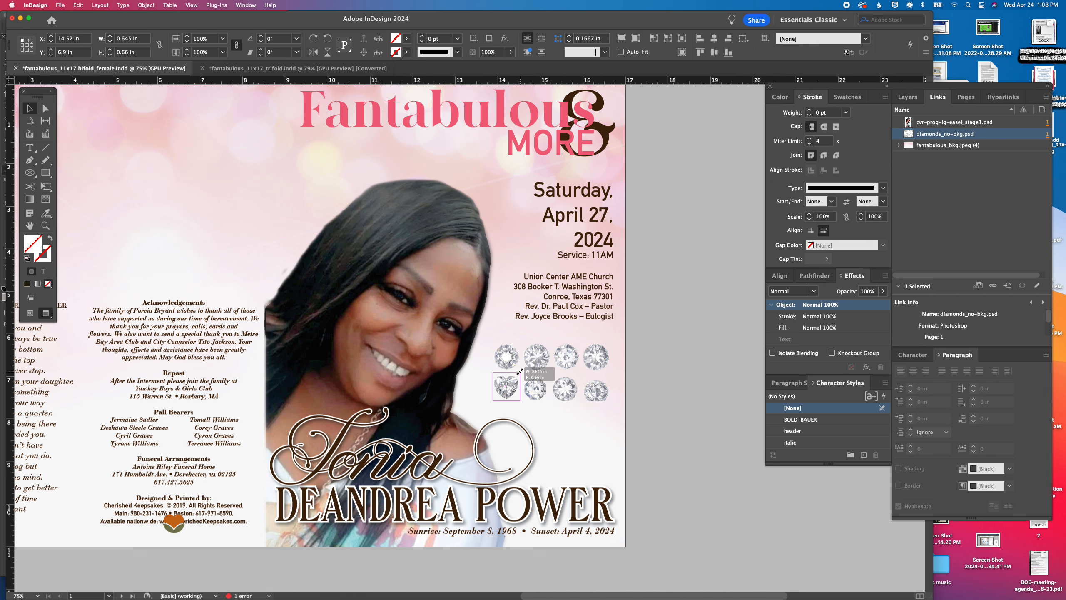
{"action": "left_click", "coordinate": [153, 4]}
{"action": "mouse_move", "coordinate": [212, 201]}
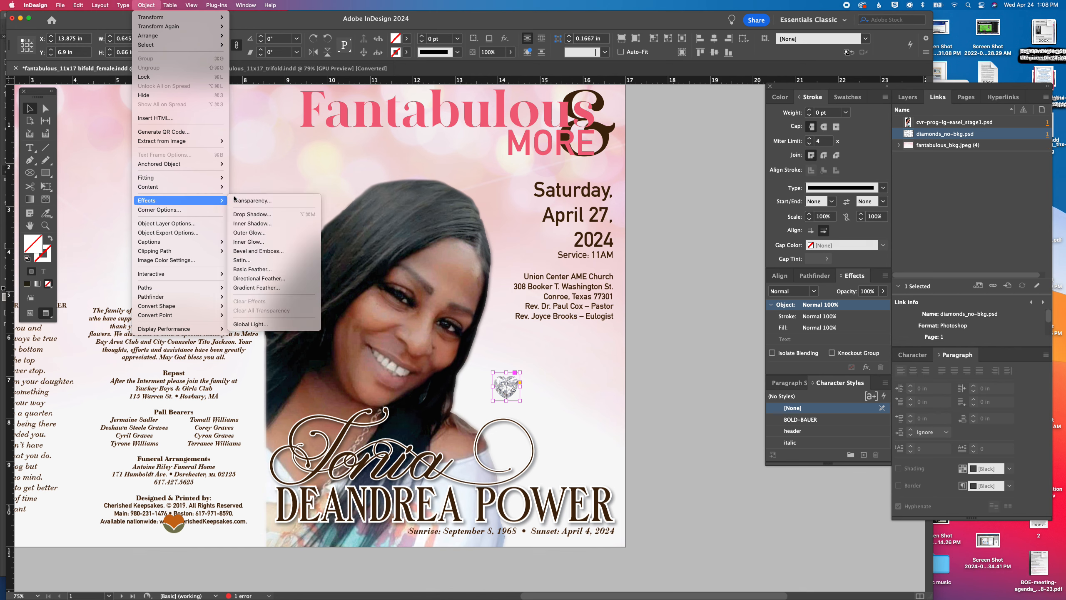
{"action": "left_click", "coordinate": [257, 214]}
{"action": "type", "text": "50"}
{"action": "key", "text": "Tab"}
{"action": "type", "text": ".0625"}
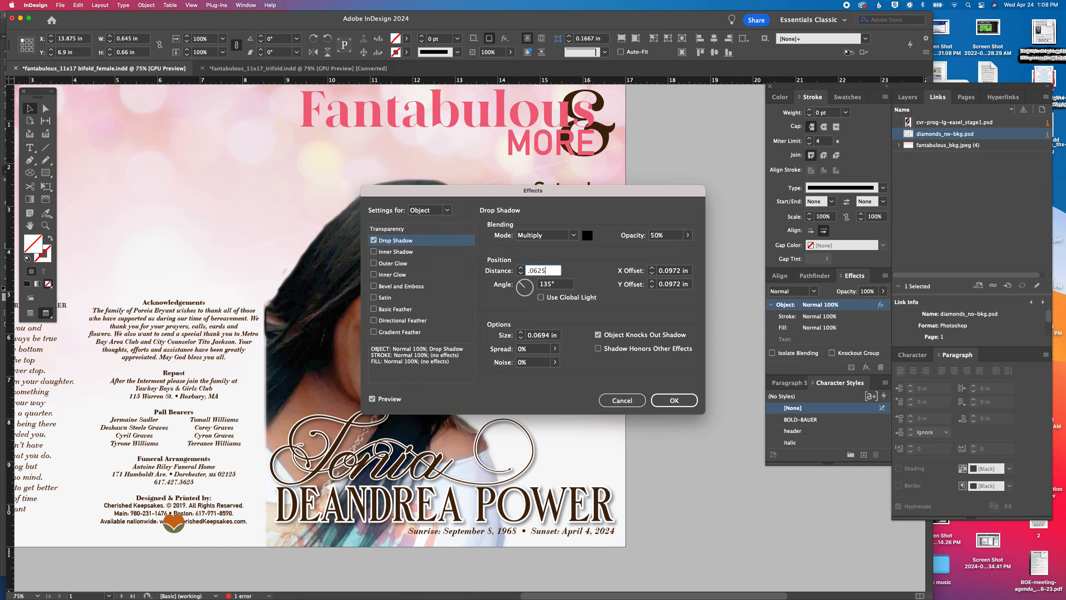
{"action": "key", "text": "Return"}
Move the heart diamond beside the script name's final flourish and duplicate it just below the eulogist line
{"action": "left_click_drag", "start_coordinate": [512, 389], "coordinate": [551, 474]}
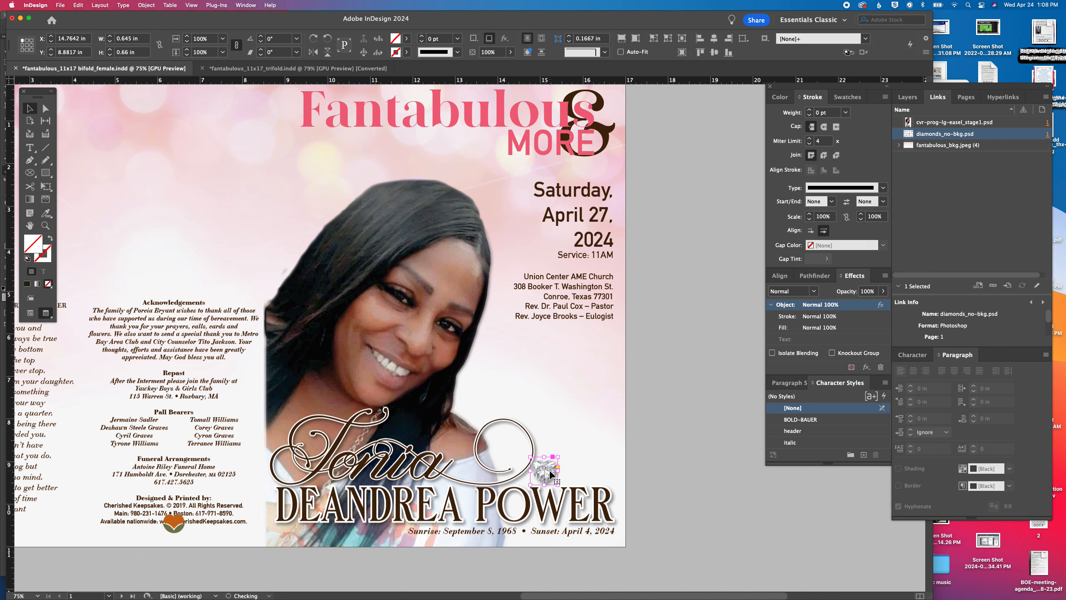
{"action": "left_click", "coordinate": [684, 447]}
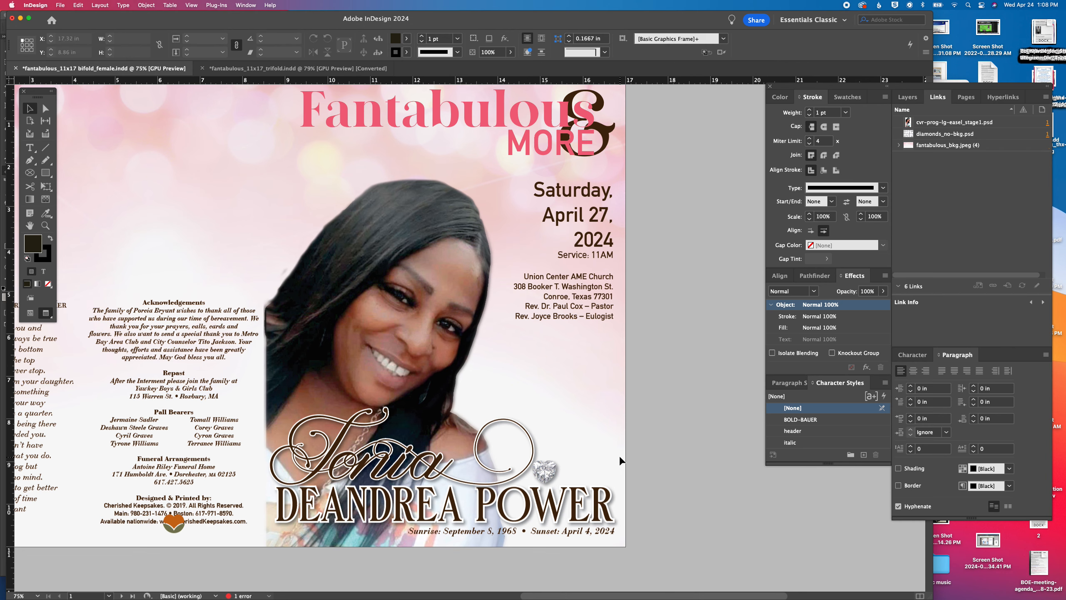
{"action": "left_click", "coordinate": [548, 472]}
{"action": "left_click_drag", "start_coordinate": [545, 471], "coordinate": [642, 373]}
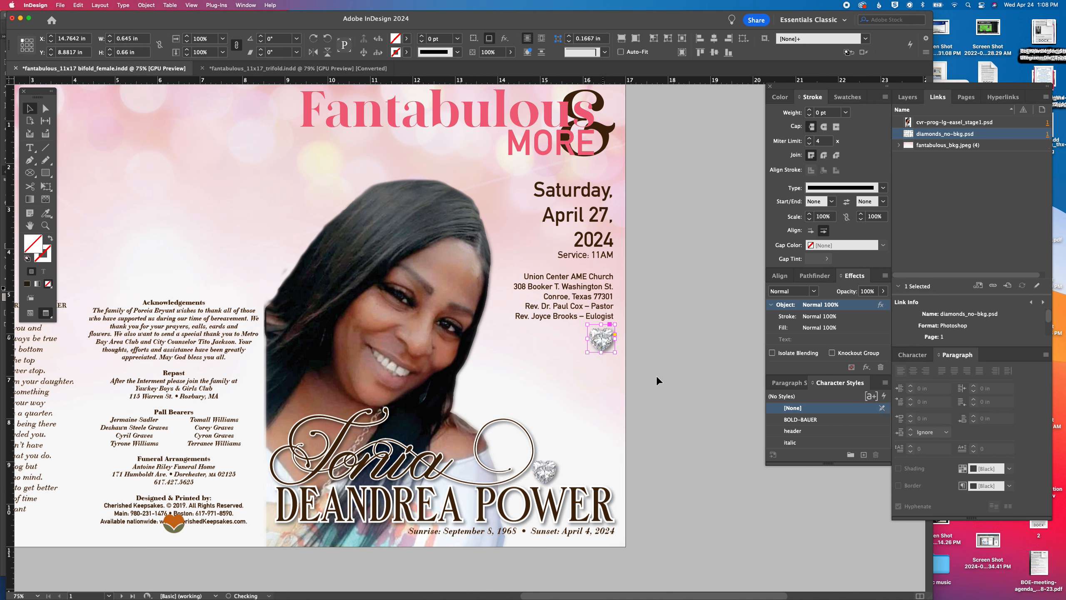
{"action": "left_click", "coordinate": [657, 375]}
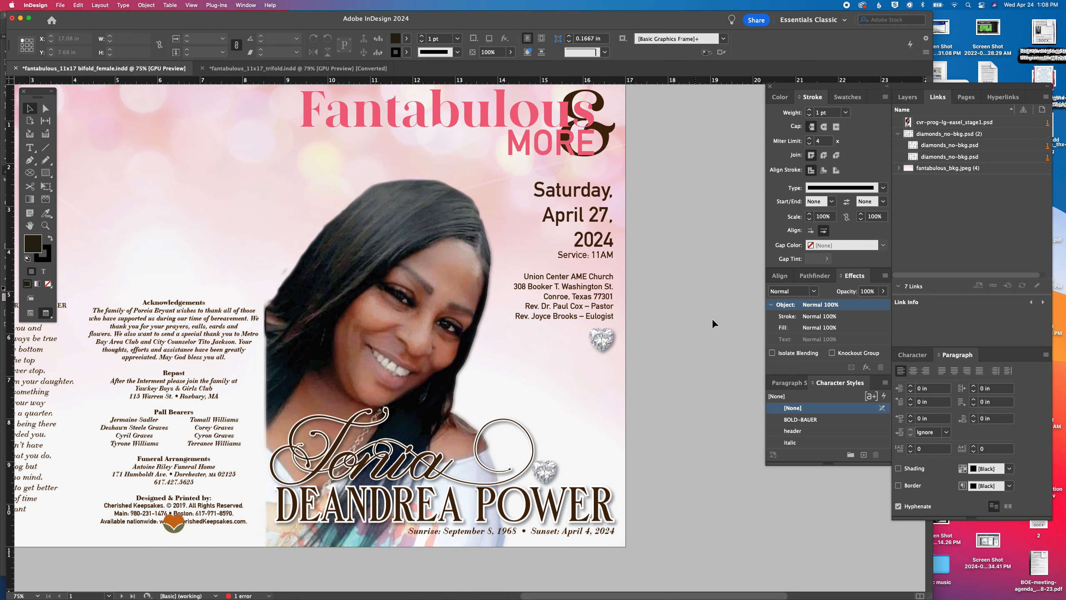
Reframe the duplicate below the eulogist line around a round diamond, about 1.15 x 0.91 in, and move it onto the pasteboard beside the cover
{"action": "scroll", "coordinate": [714, 320], "scroll_direction": "down", "scroll_amount": 4}
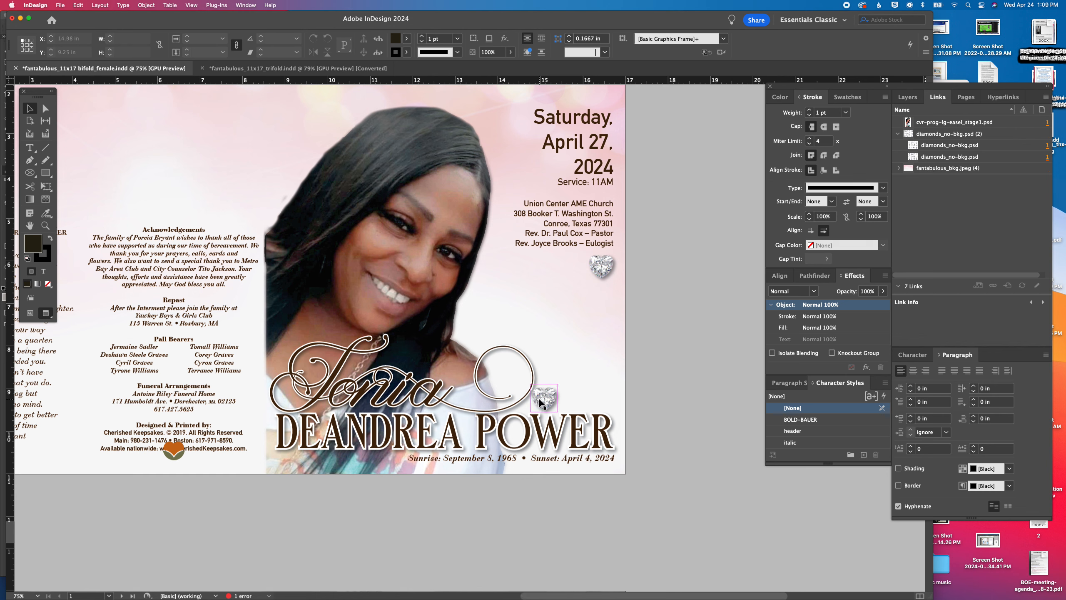
{"action": "scroll", "coordinate": [540, 396], "scroll_direction": "up", "scroll_amount": 10}
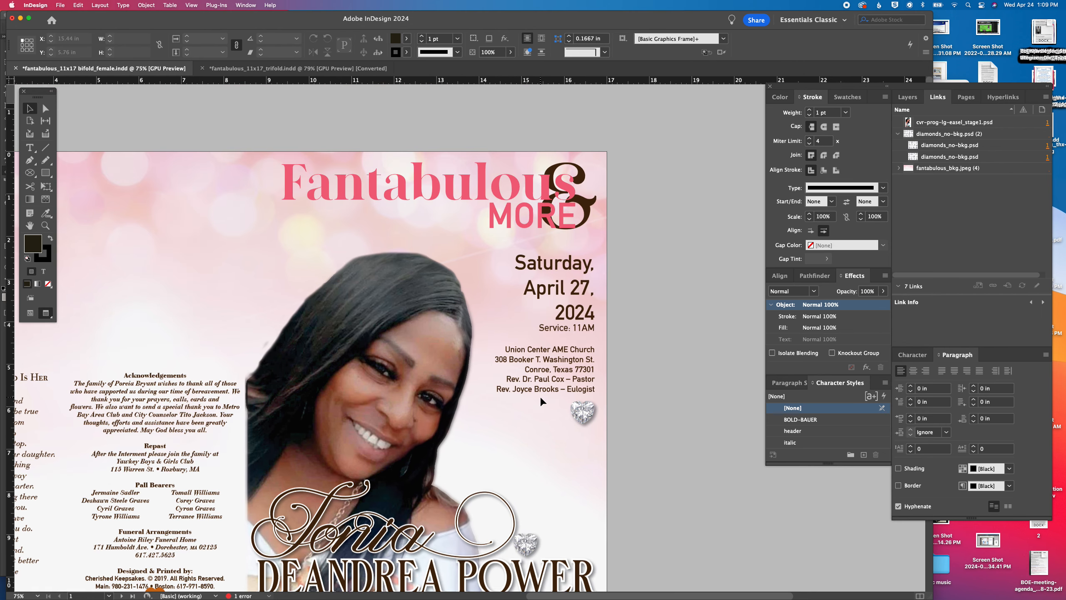
{"action": "scroll", "coordinate": [539, 395], "scroll_direction": "down", "scroll_amount": 7}
{"action": "left_click", "coordinate": [586, 326]}
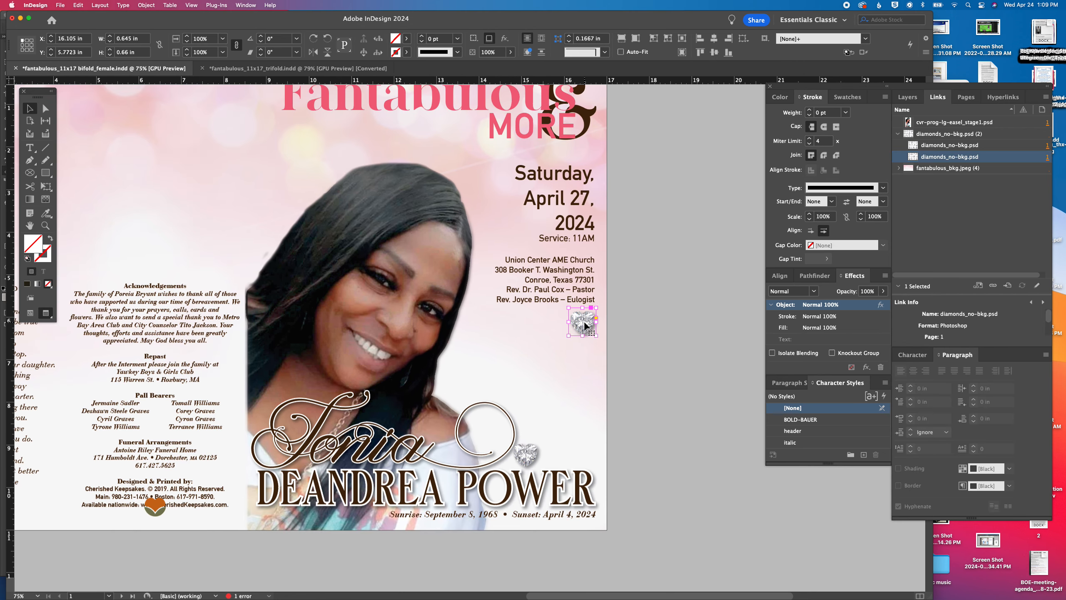
{"action": "left_click_drag", "start_coordinate": [567, 336], "coordinate": [661, 370]}
{"action": "left_click", "coordinate": [662, 370]}
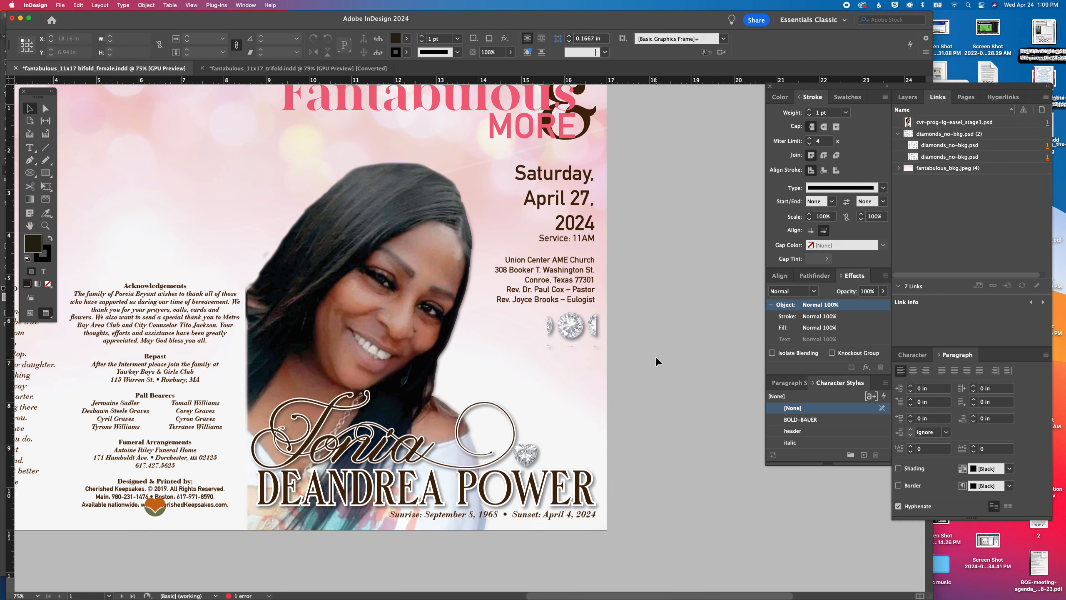
{"action": "left_click_drag", "start_coordinate": [585, 338], "coordinate": [701, 359]}
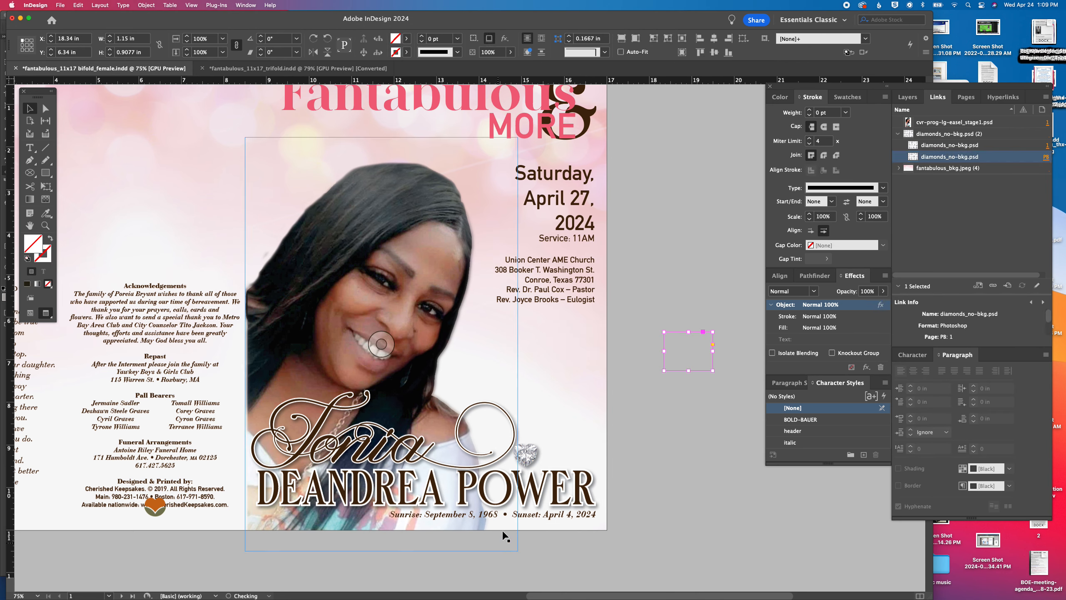
Scale the heart diamond beside the script name down to about 0.55 x 0.56 in
{"action": "left_click", "coordinate": [526, 454]}
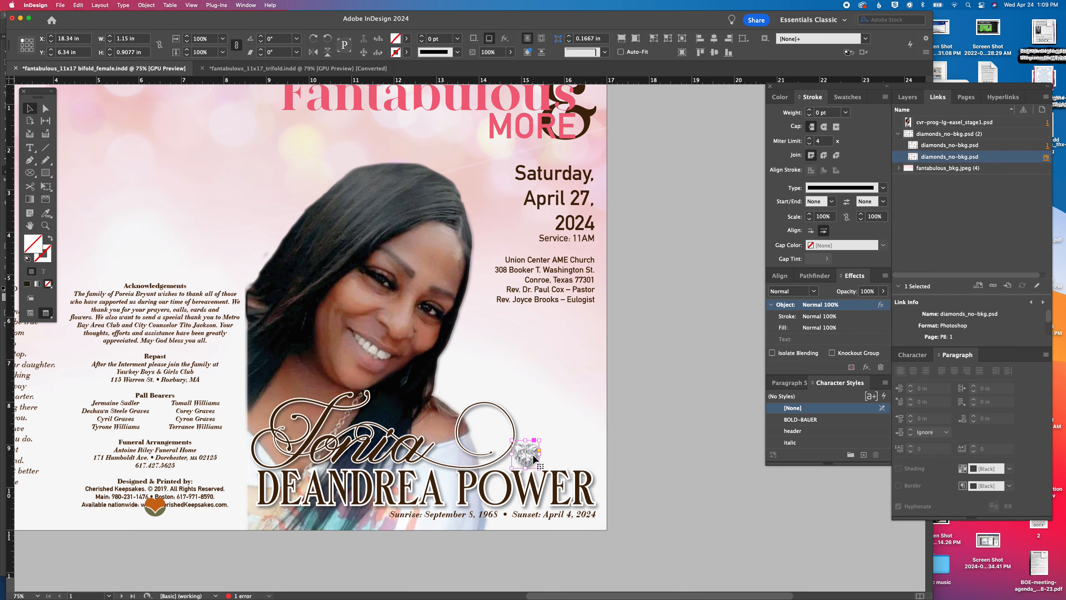
{"action": "left_click", "coordinate": [188, 43]}
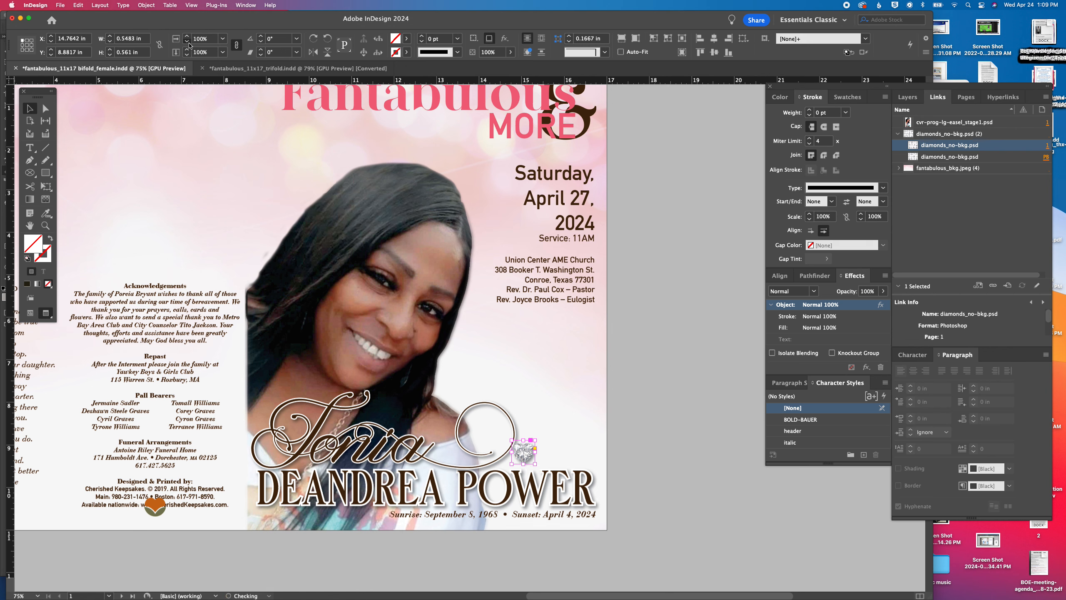
Scale the heart diamond down to about 0.41 x 0.42 in and move it inside the loop of the script name's final flourish
{"action": "left_click", "coordinate": [189, 45]}
{"action": "left_click", "coordinate": [188, 44]}
{"action": "left_click_drag", "start_coordinate": [522, 457], "coordinate": [488, 440]}
{"action": "left_click", "coordinate": [683, 449]}
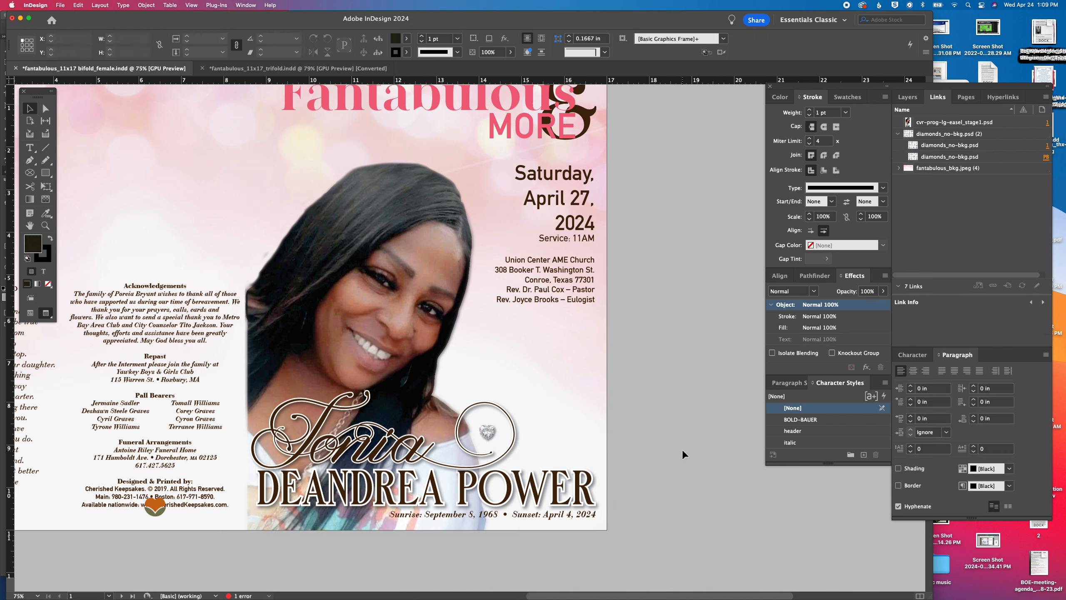
Fine-tune the heart diamond's position so it sits centred inside the flourish loop
{"action": "left_click_drag", "start_coordinate": [486, 436], "coordinate": [485, 434]}
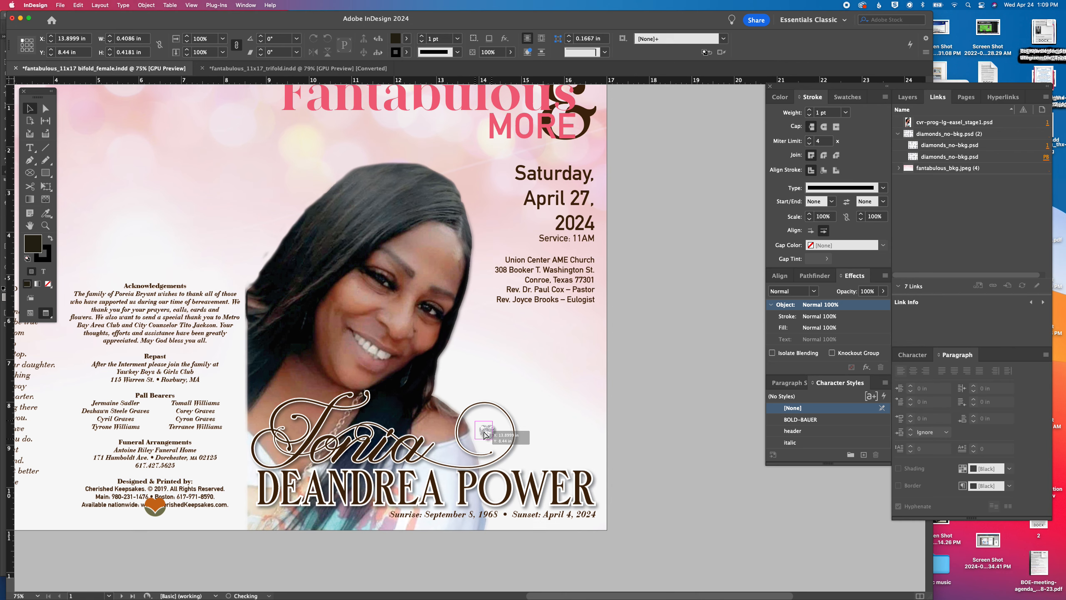
{"action": "left_click", "coordinate": [651, 459]}
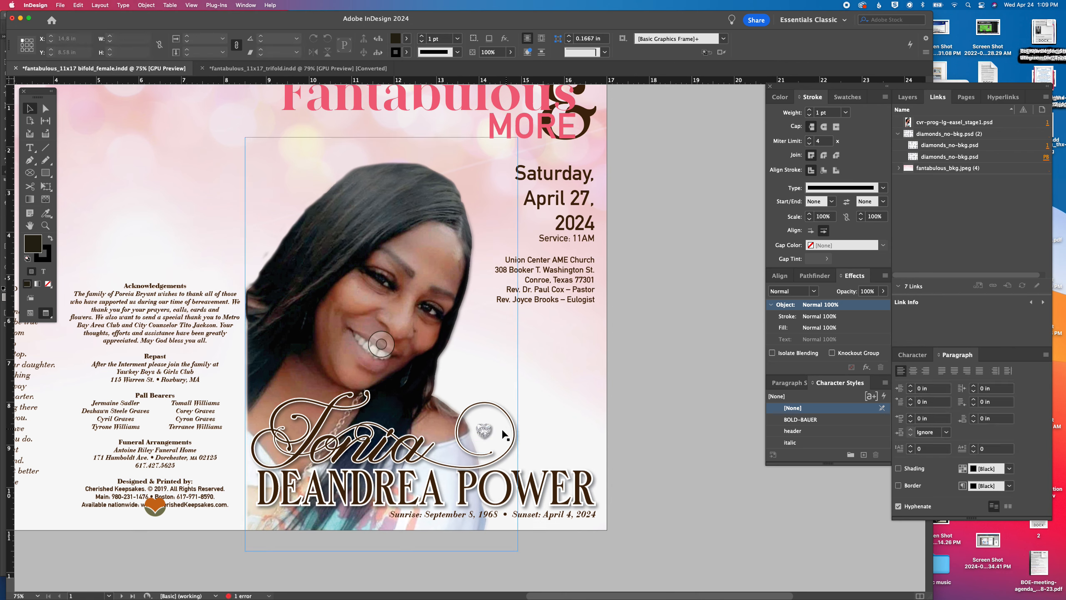
{"action": "left_click", "coordinate": [487, 431]}
{"action": "key", "text": "Right"}
{"action": "key", "text": "Right"}
{"action": "key", "text": "Right"}
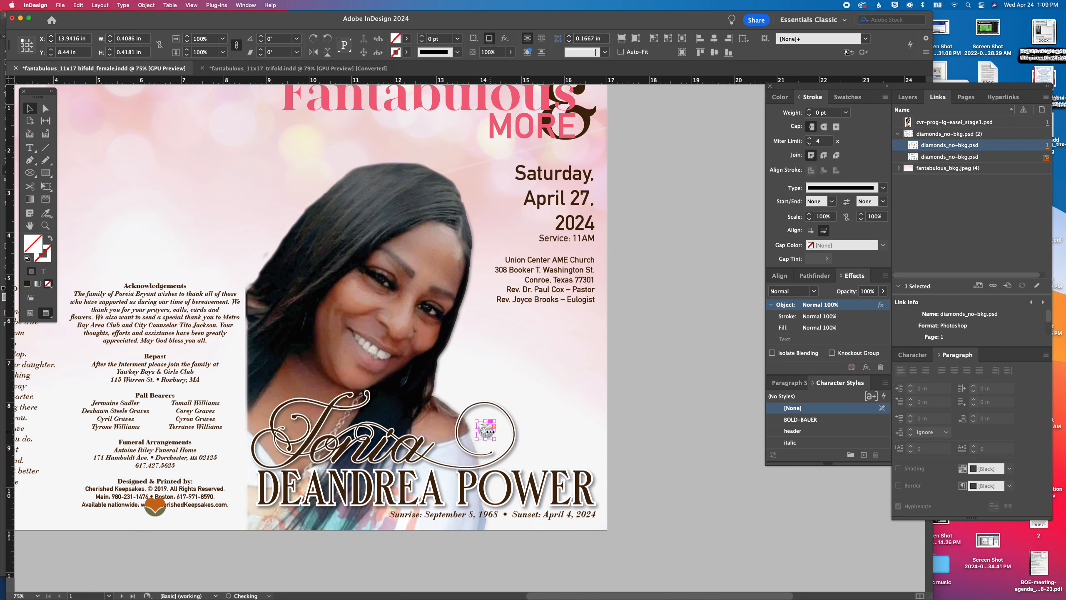
{"action": "left_click", "coordinate": [736, 413]}
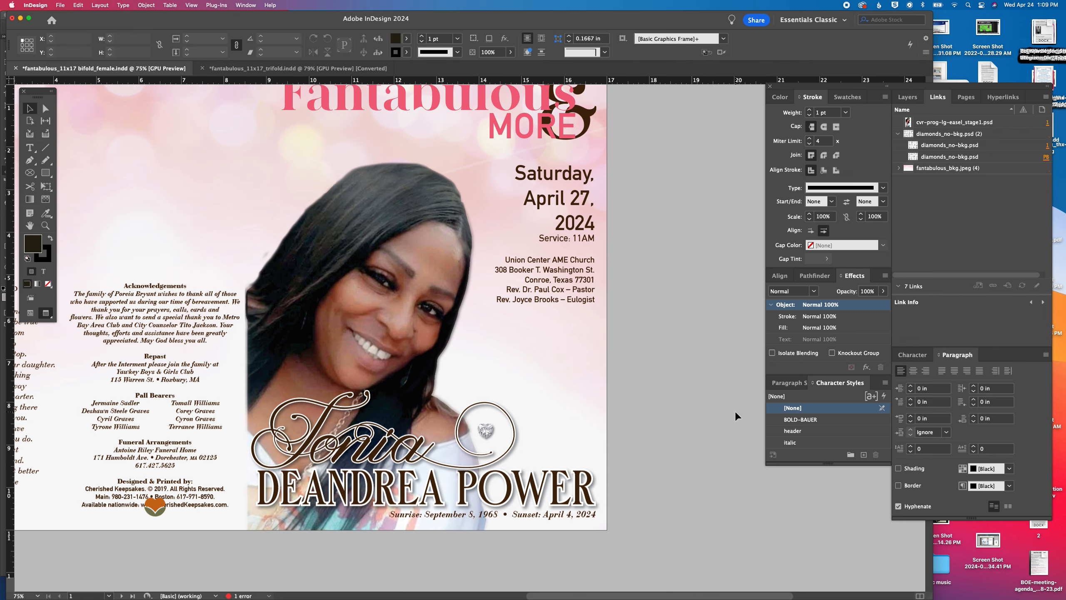
Move the heart diamond from the flourish loop into the letter O of the surname
{"action": "scroll", "coordinate": [736, 412], "scroll_direction": "left", "scroll_amount": 1}
{"action": "left_click_drag", "start_coordinate": [489, 436], "coordinate": [497, 492]}
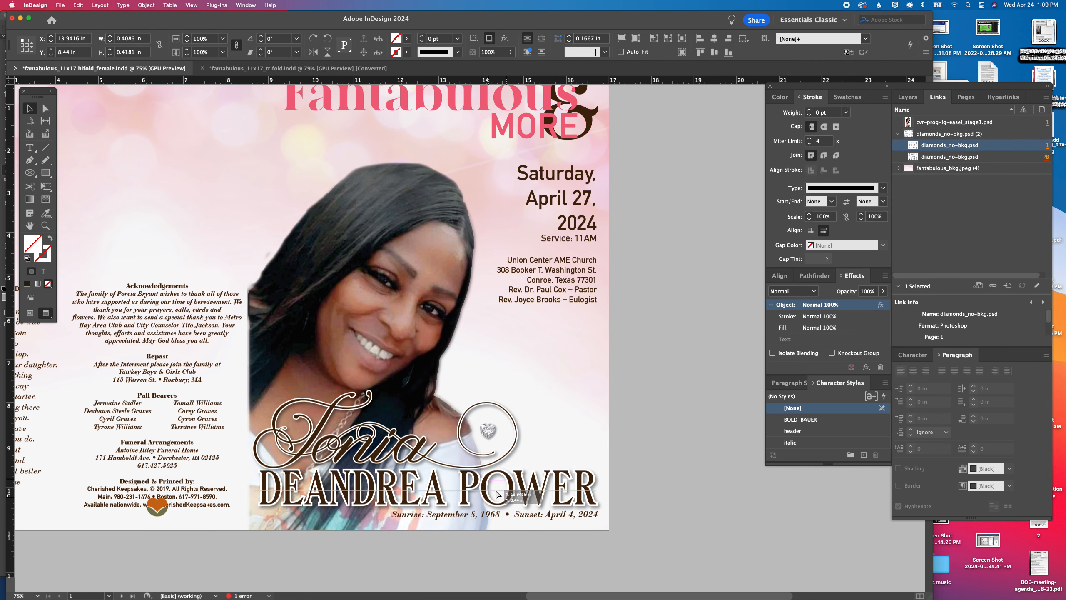
{"action": "left_click", "coordinate": [644, 491]}
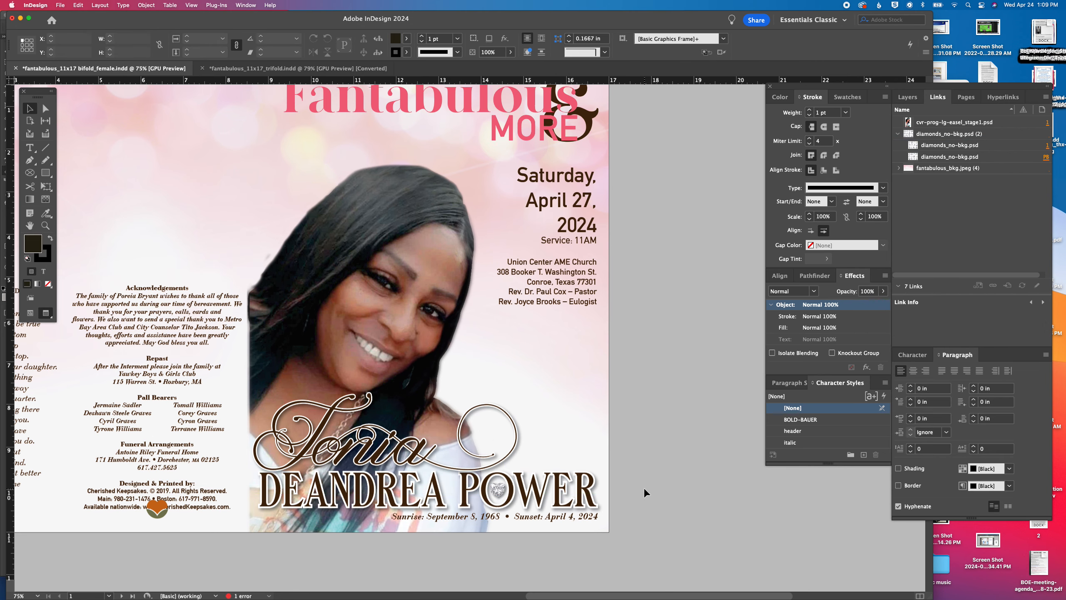
Scale the heart diamond inside the surname's O down to about 0.37 x 0.38 in
{"action": "key", "text": "super+equal"}
{"action": "key", "text": "super+equal"}
{"action": "key", "text": "super+equal"}
{"action": "key", "text": "space"}
{"action": "left_click_drag", "start_coordinate": [632, 494], "coordinate": [658, 213]}
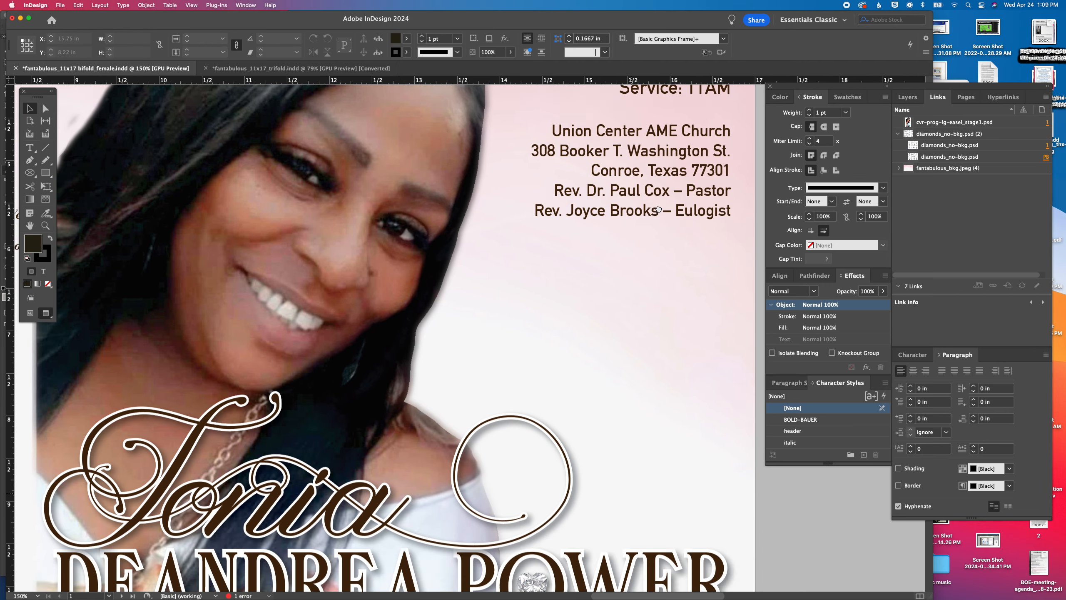
{"action": "left_click", "coordinate": [551, 355]}
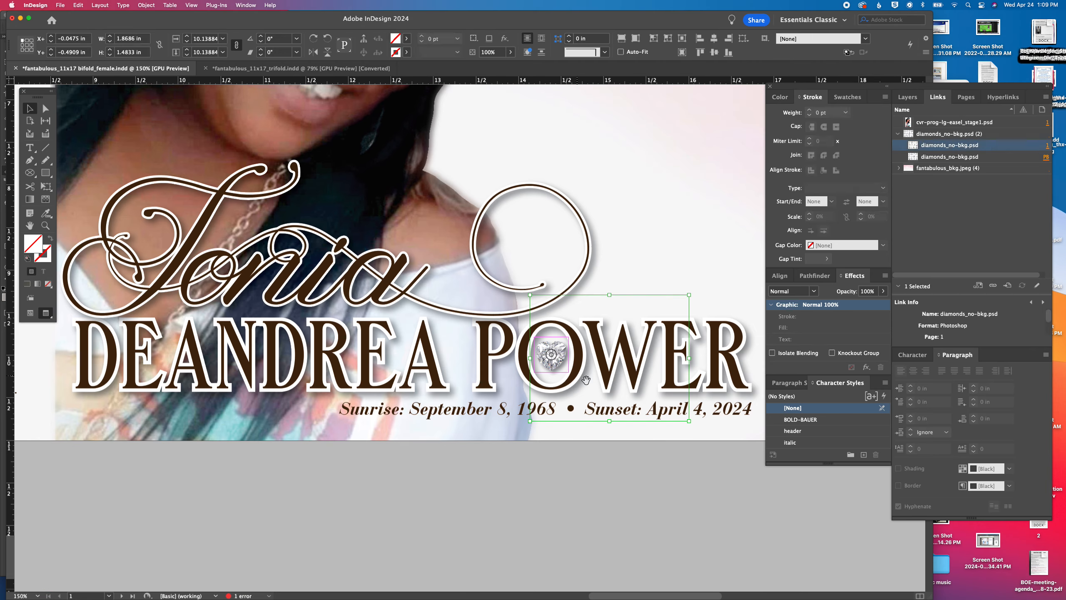
{"action": "left_click", "coordinate": [704, 480]}
{"action": "left_click", "coordinate": [554, 364]}
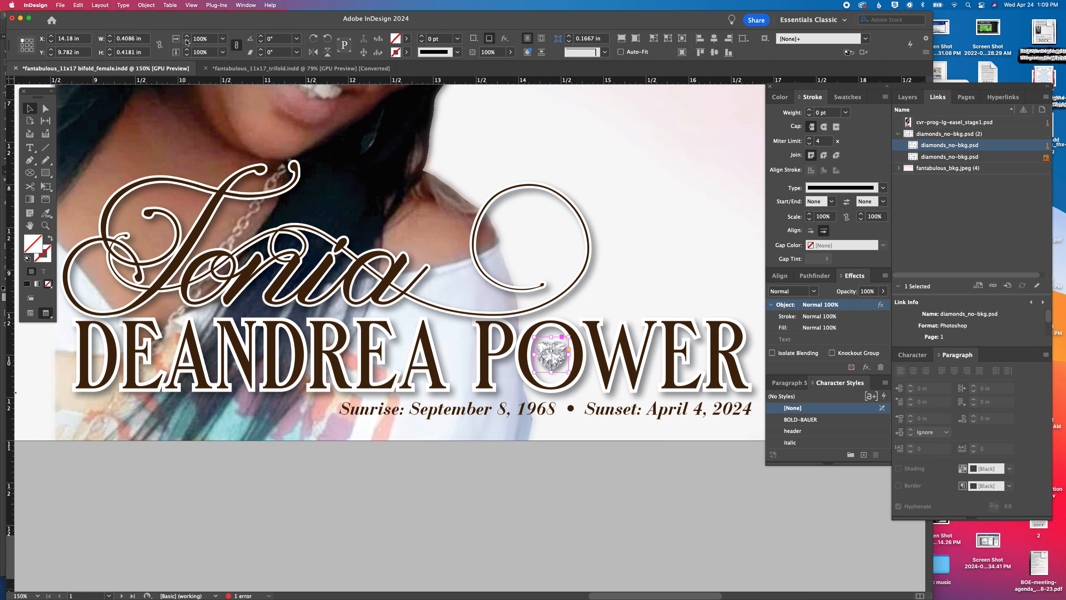
{"action": "left_click", "coordinate": [187, 39]}
{"action": "left_click", "coordinate": [187, 38]}
{"action": "left_click", "coordinate": [187, 39]}
{"action": "left_click", "coordinate": [187, 39]}
{"action": "left_click", "coordinate": [187, 40]}
{"action": "left_click", "coordinate": [187, 40]}
{"action": "left_click", "coordinate": [187, 40]}
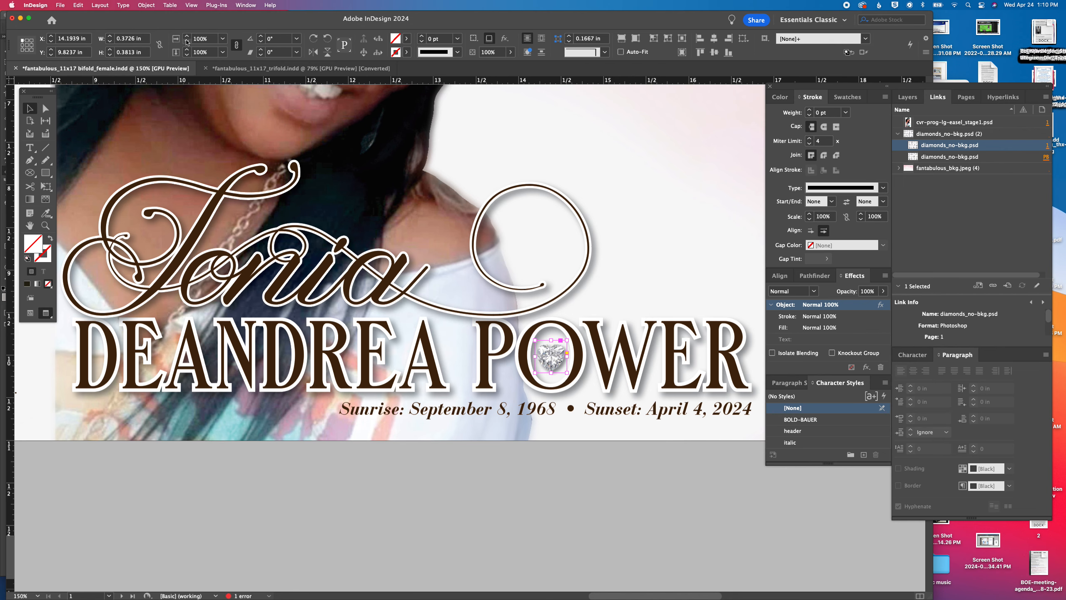
{"action": "key", "text": "super+0"}
{"action": "left_click", "coordinate": [860, 500]}
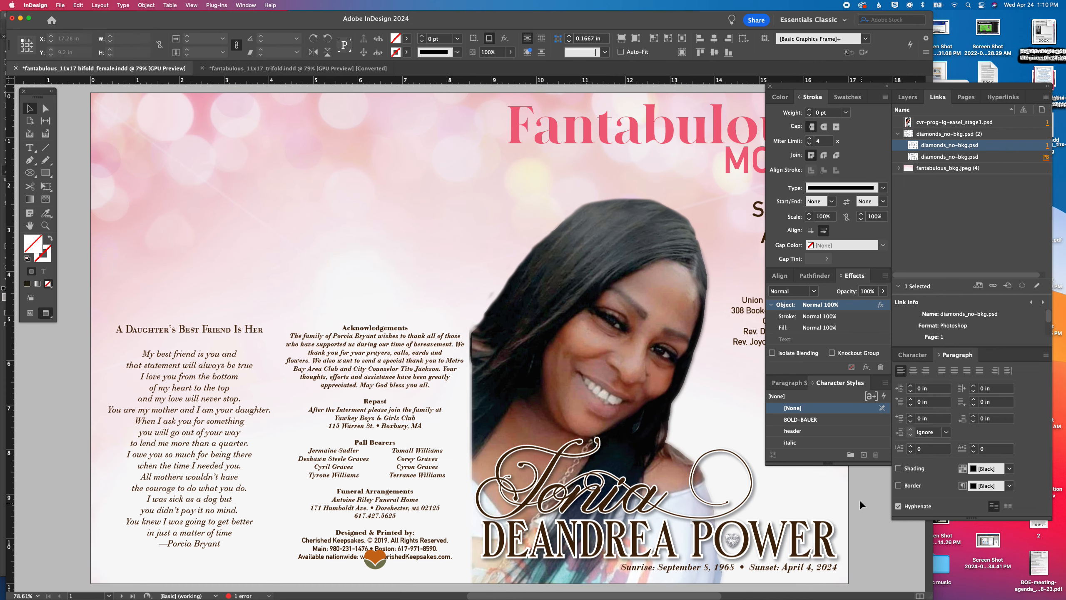
Shrink the heart diamond slightly more and nudge it down and to the right to centre it within the O
{"action": "scroll", "coordinate": [525, 479], "scroll_direction": "right", "scroll_amount": 5}
{"action": "scroll", "coordinate": [525, 479], "scroll_direction": "down", "scroll_amount": 2}
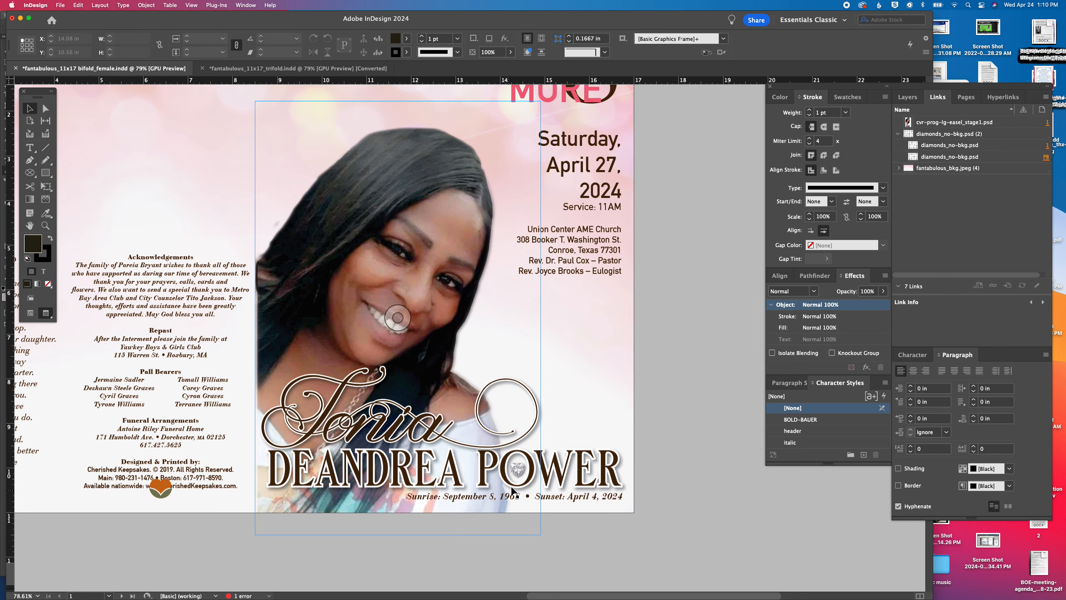
{"action": "left_click", "coordinate": [521, 474]}
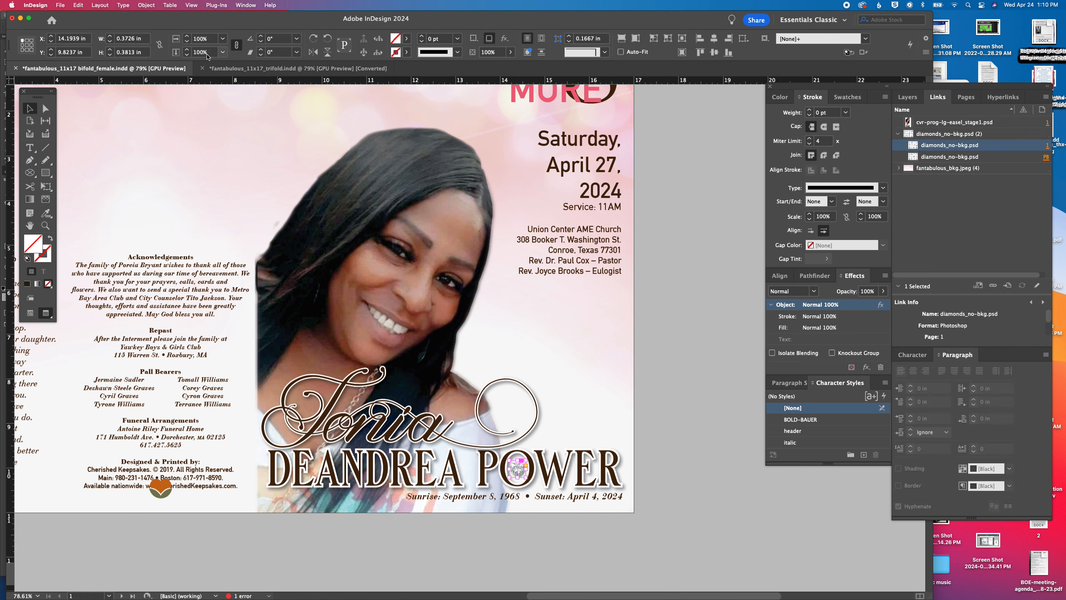
{"action": "left_click", "coordinate": [187, 42]}
{"action": "left_click", "coordinate": [187, 42]}
{"action": "key", "text": "Down"}
{"action": "key", "text": "Down"}
{"action": "key", "text": "Down"}
{"action": "key", "text": "Right"}
{"action": "key", "text": "Right"}
{"action": "key", "text": "Right"}
{"action": "left_click", "coordinate": [672, 361]}
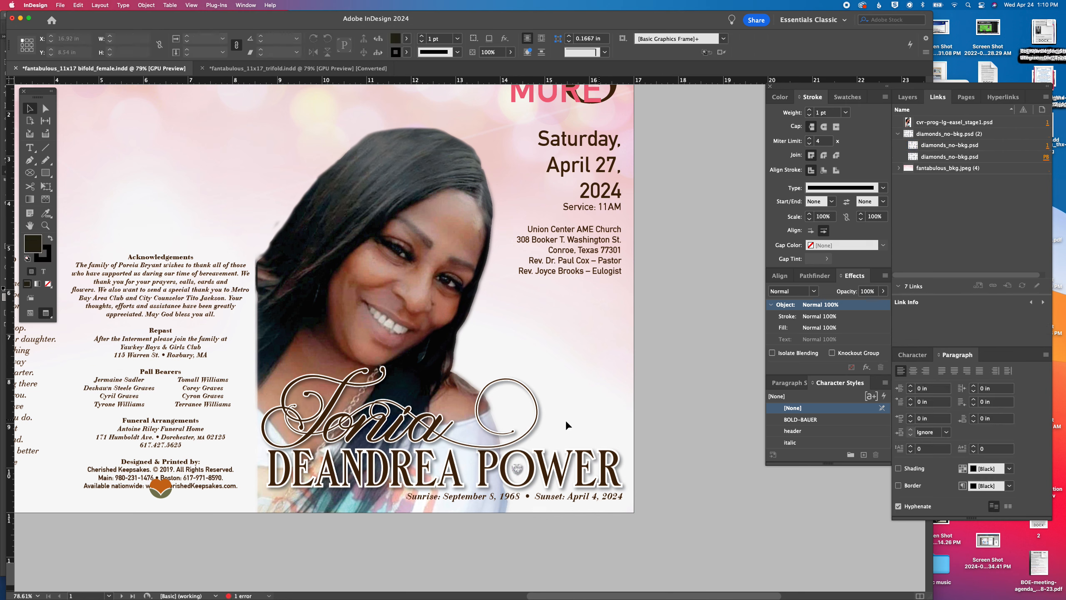
Switch to Photoshop, erase stray pixels outside the hair's left edge in cvr-prog-lg-easel_stage1.psd, and save the file
{"action": "left_click_drag", "start_coordinate": [487, 341], "coordinate": [524, 445]}
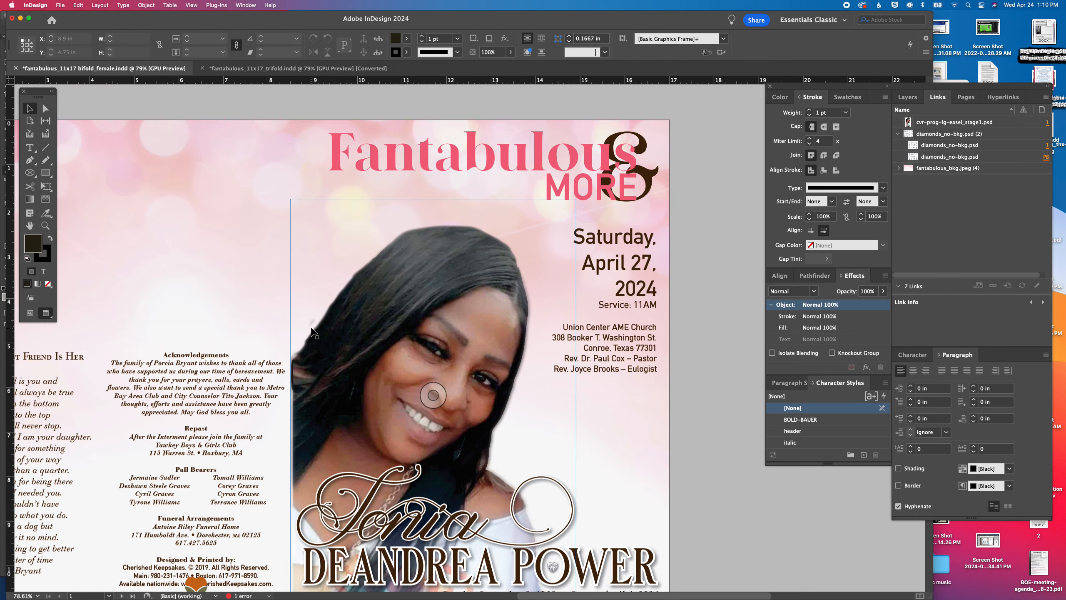
{"action": "left_click", "coordinate": [465, 587]}
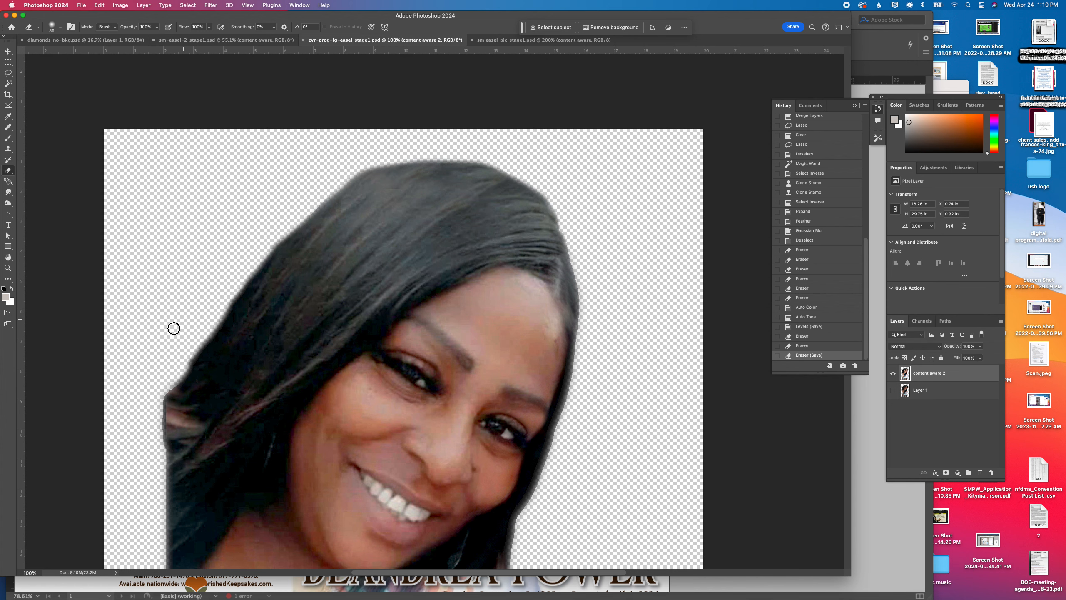
{"action": "left_click", "coordinate": [184, 308]}
{"action": "left_click", "coordinate": [179, 330]}
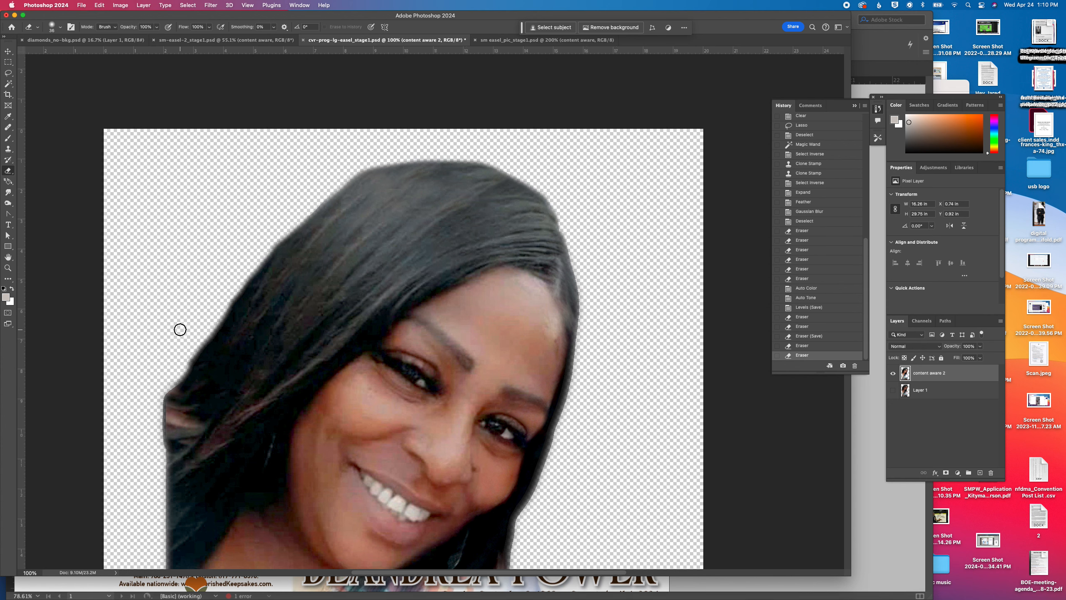
{"action": "key", "text": "super+s"}
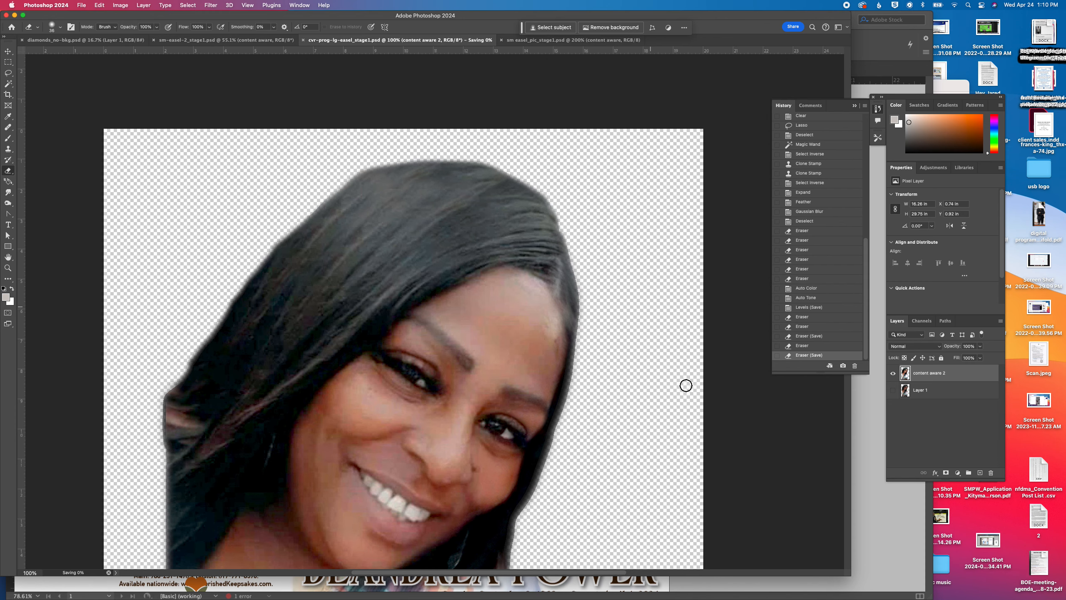
Return to InDesign and update all links so the cover uses the newly saved portrait
{"action": "left_click", "coordinate": [889, 551]}
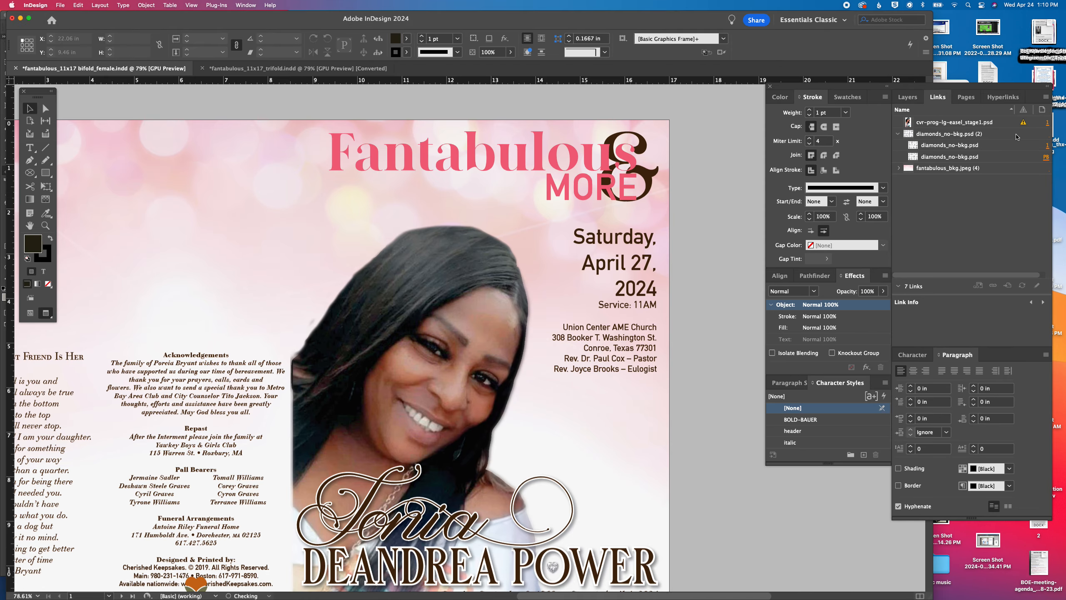
{"action": "left_click", "coordinate": [1008, 122]}
{"action": "left_click", "coordinate": [1046, 98]}
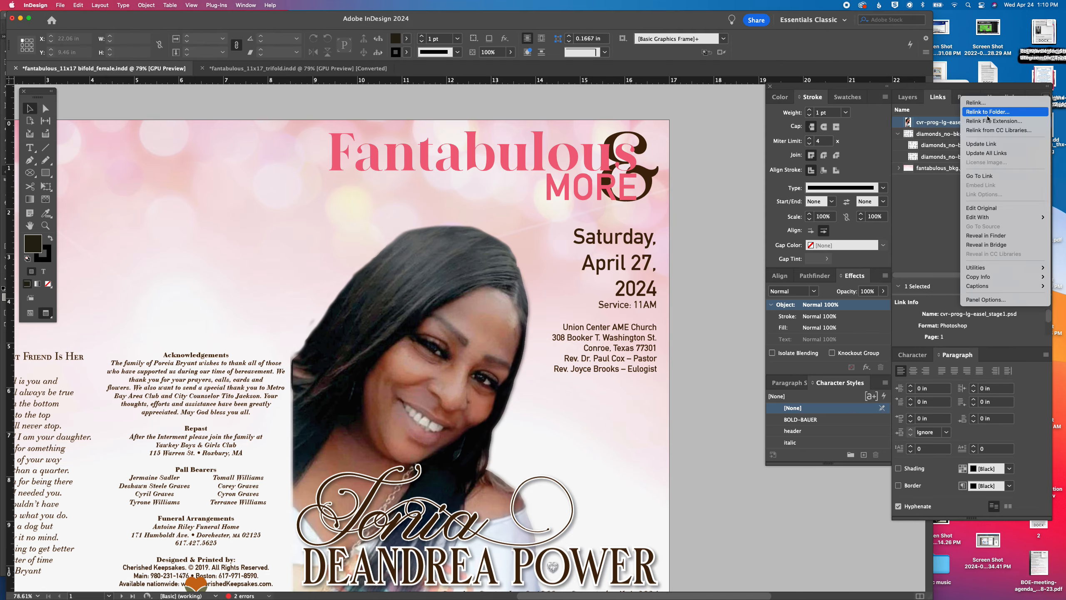
{"action": "left_click", "coordinate": [993, 154]}
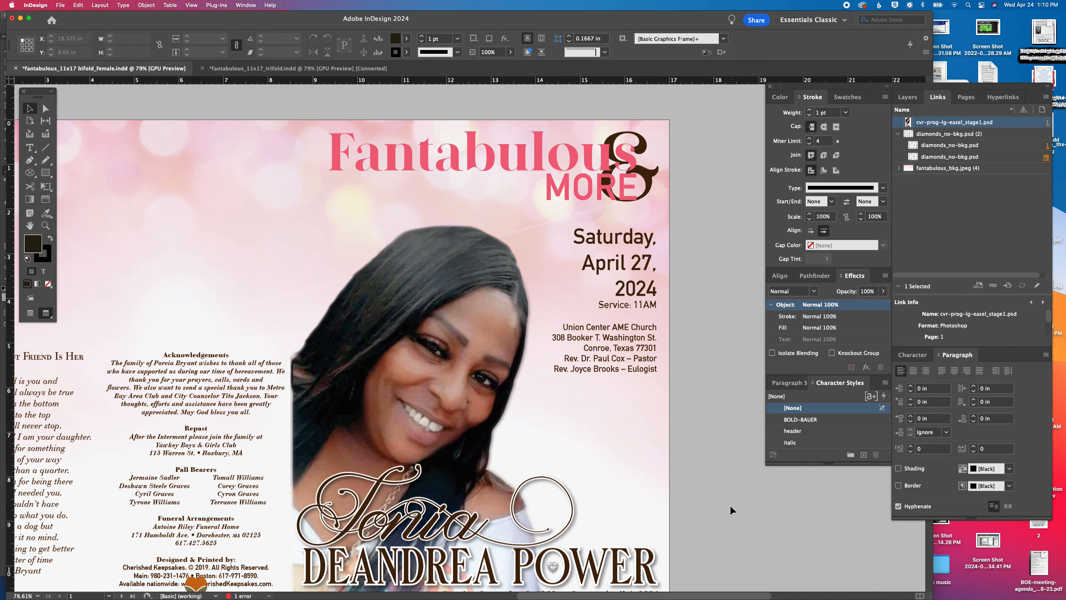
Move the poem heading to the back cover's top margin corner at X 0.2434, Y 0.25 in and widen its frame to about 8.01 in
{"action": "scroll", "coordinate": [715, 506], "scroll_direction": "left", "scroll_amount": 10}
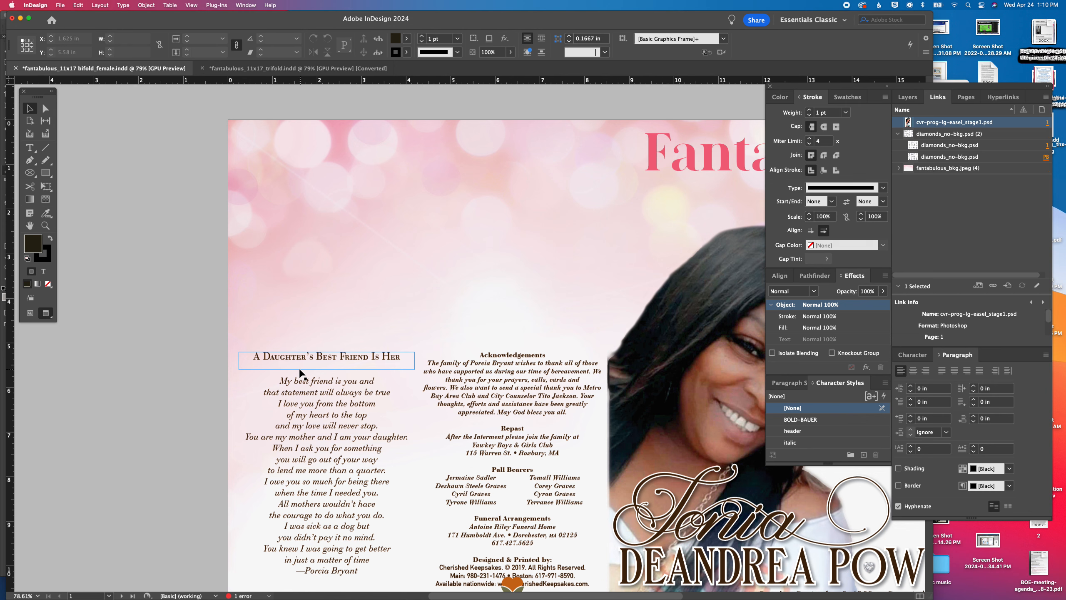
{"action": "left_click_drag", "start_coordinate": [302, 365], "coordinate": [310, 149]}
{"action": "key", "text": "w"}
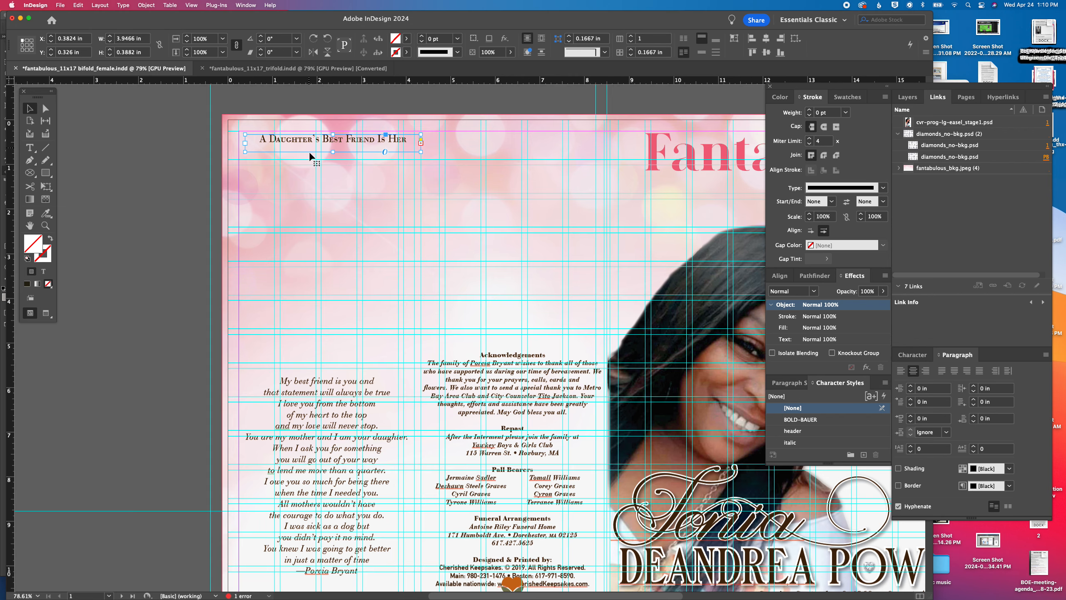
{"action": "left_click_drag", "start_coordinate": [289, 142], "coordinate": [284, 138]}
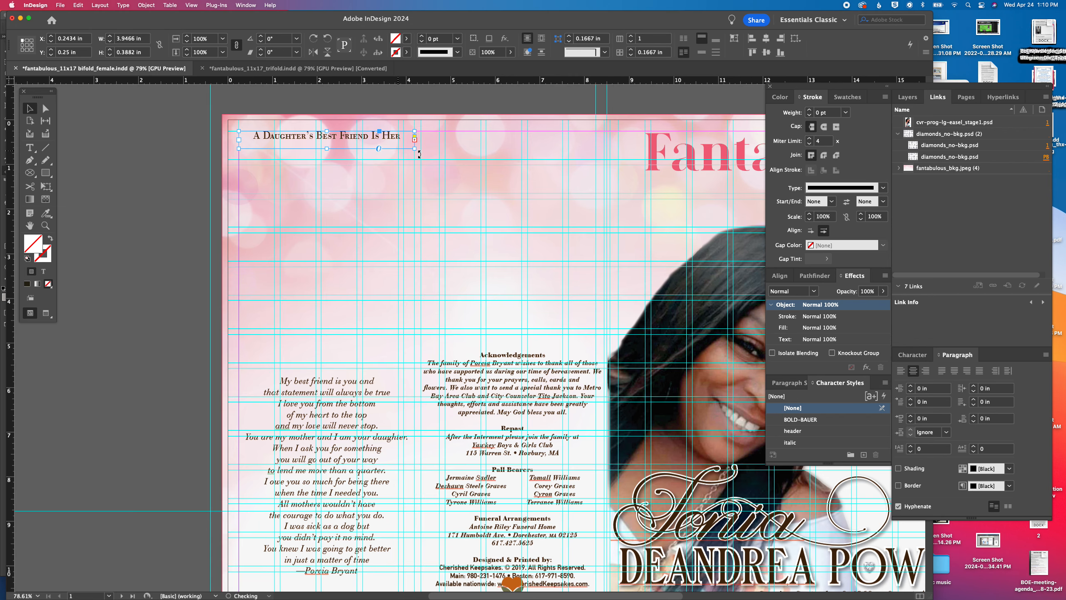
{"action": "left_click_drag", "start_coordinate": [413, 149], "coordinate": [595, 152]}
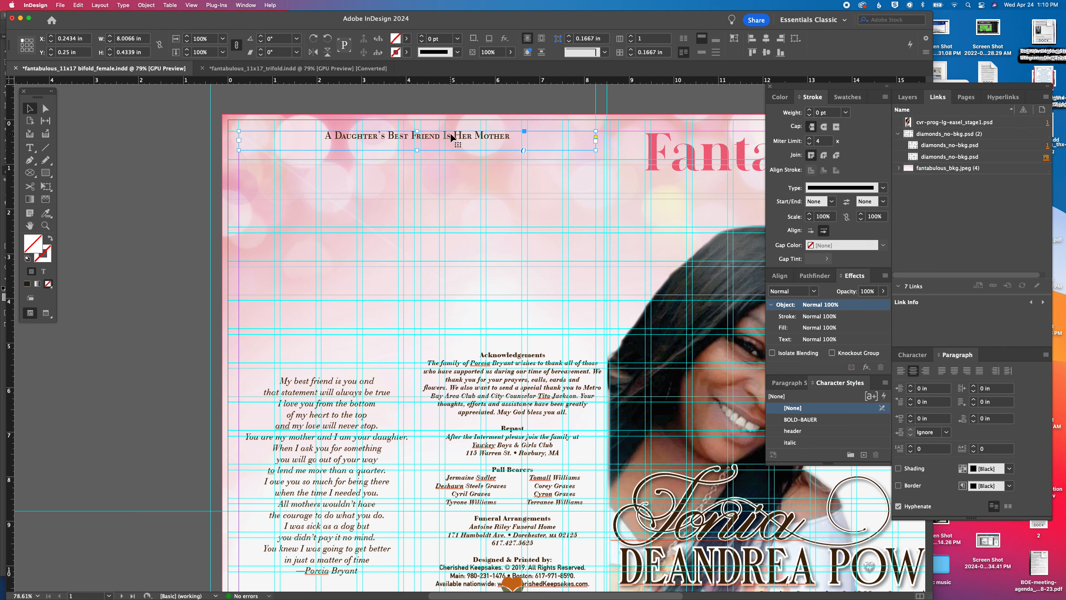
Delete the poem's text frame from the back cover
{"action": "left_click", "coordinate": [339, 401]}
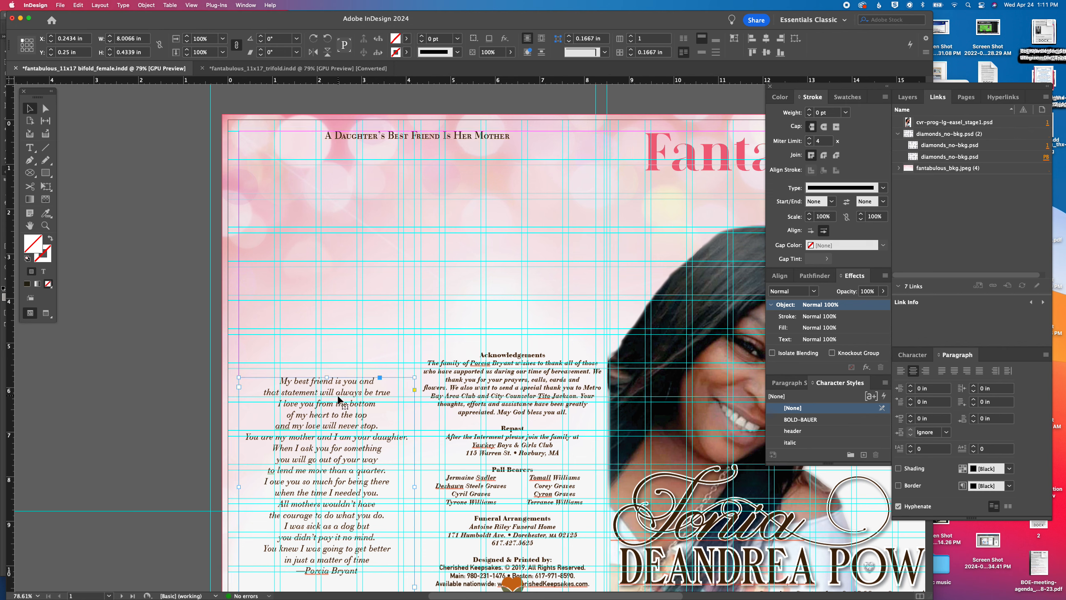
{"action": "key", "text": "Delete"}
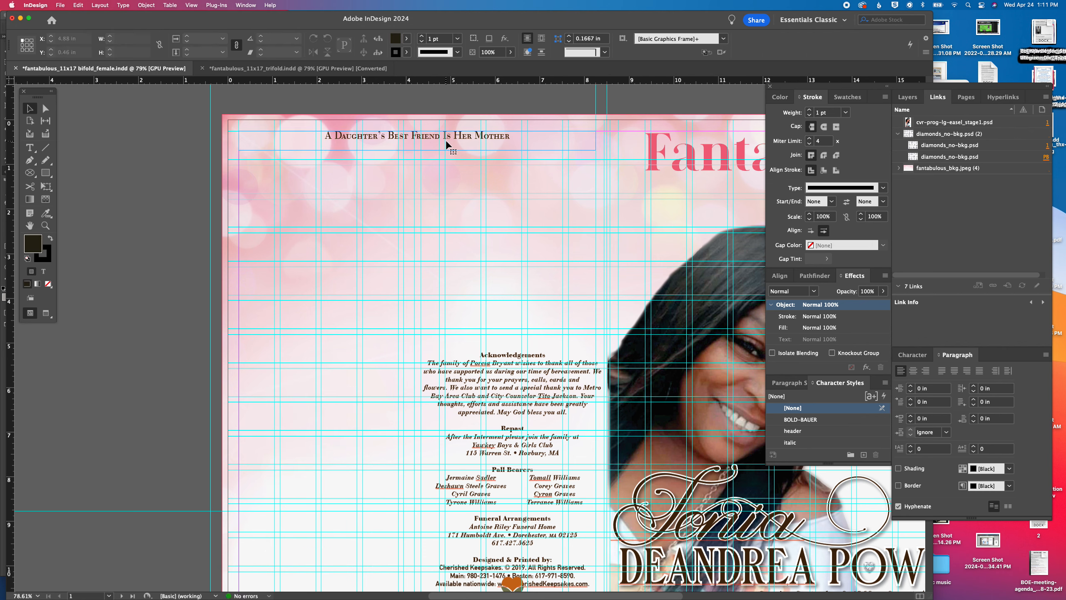
Replace the back cover heading with "My Battle Has Been Won", copied from page 1 of the Word manuscript
{"action": "triple_click", "coordinate": [446, 140]}
{"action": "mouse_move", "coordinate": [670, 596]}
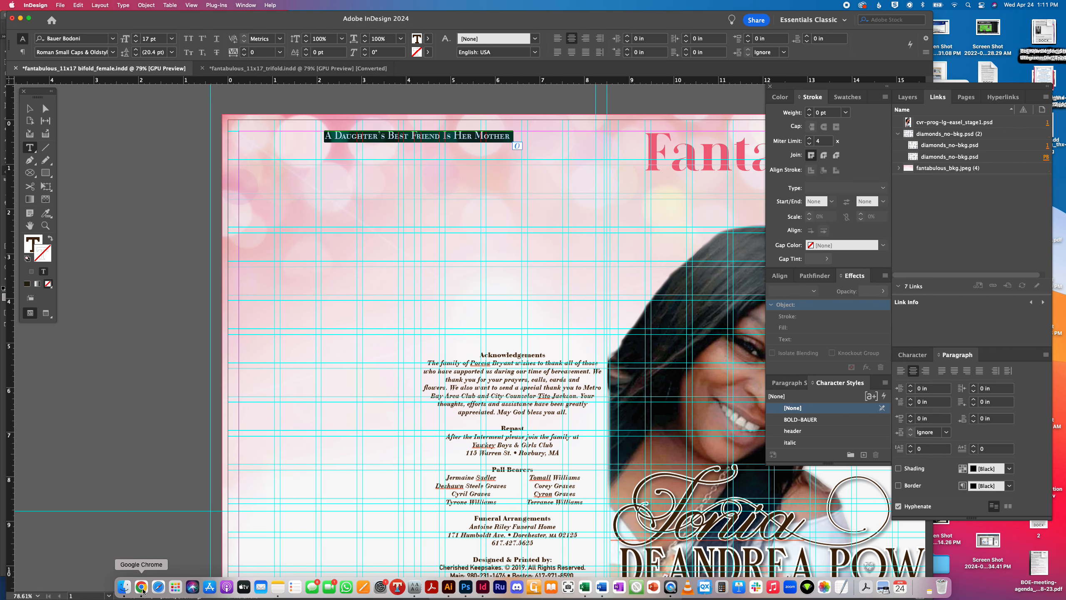
{"action": "left_click", "coordinate": [602, 587]}
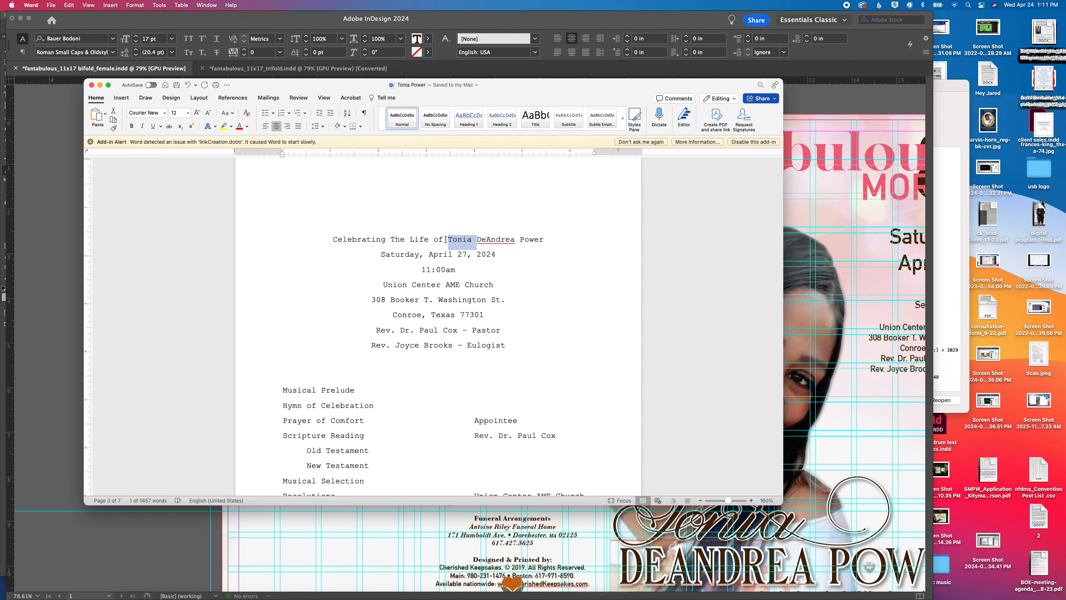
{"action": "scroll", "coordinate": [446, 239], "scroll_direction": "down", "scroll_amount": 3}
{"action": "scroll", "coordinate": [437, 252], "scroll_direction": "up", "scroll_amount": 20}
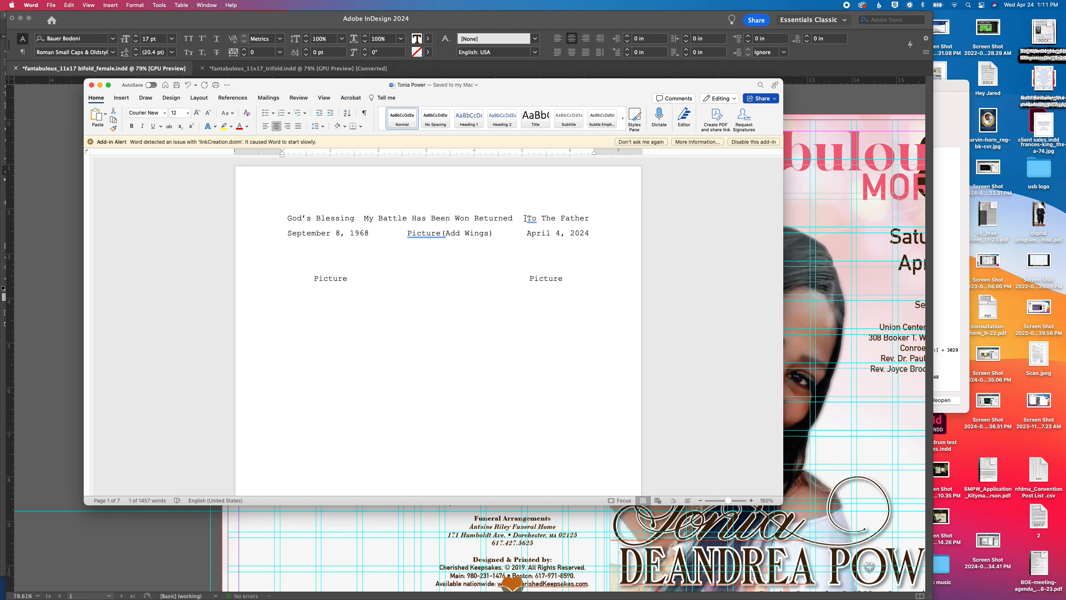
{"action": "left_click_drag", "start_coordinate": [364, 217], "coordinate": [467, 217]}
{"action": "key", "text": "super+c"}
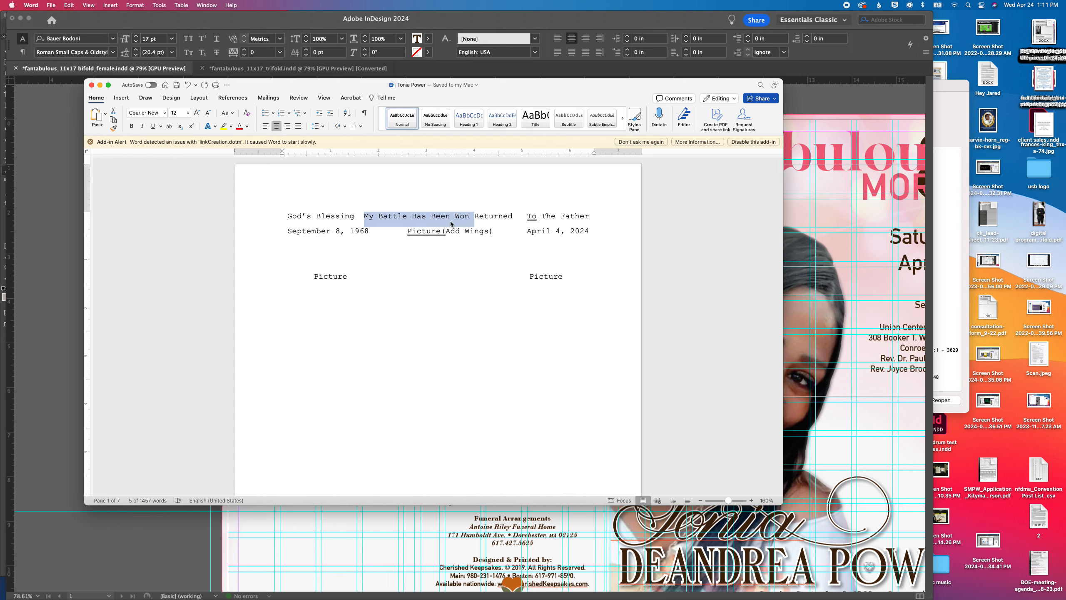
{"action": "left_click", "coordinate": [441, 510]}
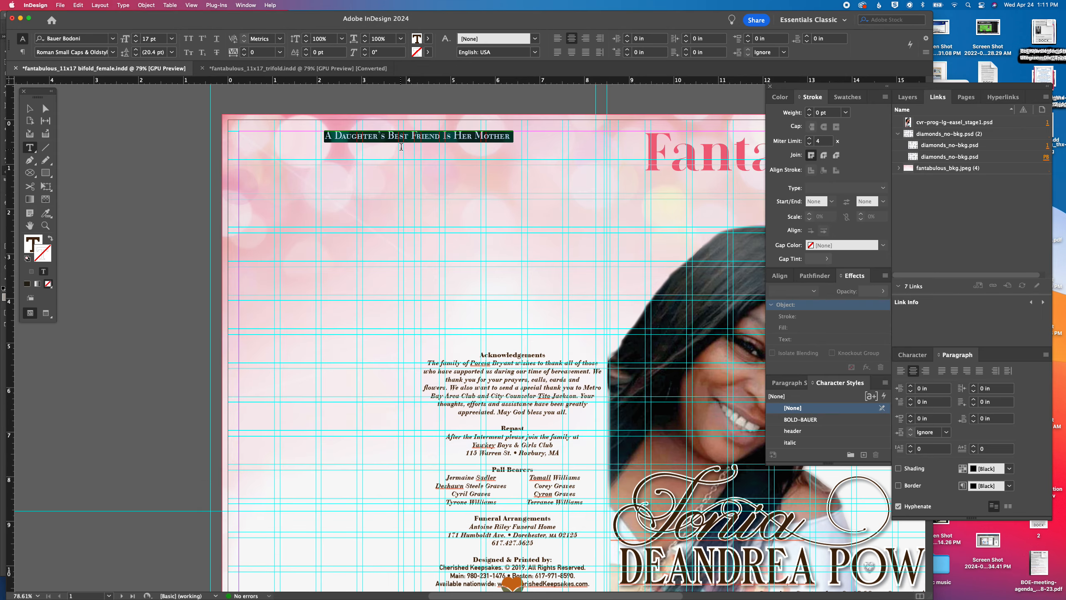
{"action": "key", "text": "super+v"}
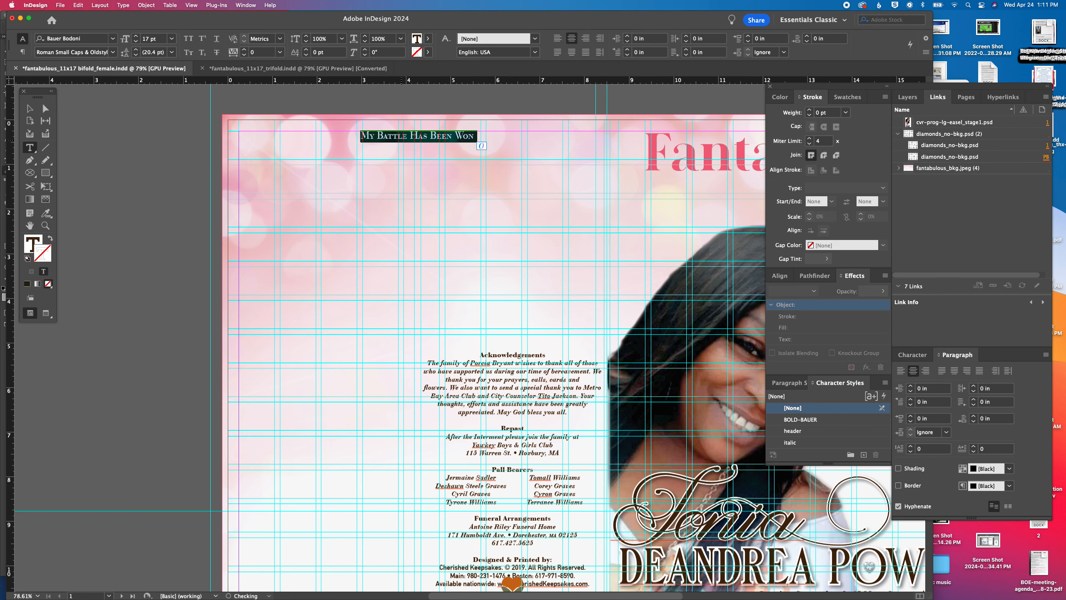
{"action": "scroll", "coordinate": [420, 336], "scroll_direction": "right", "scroll_amount": 10}
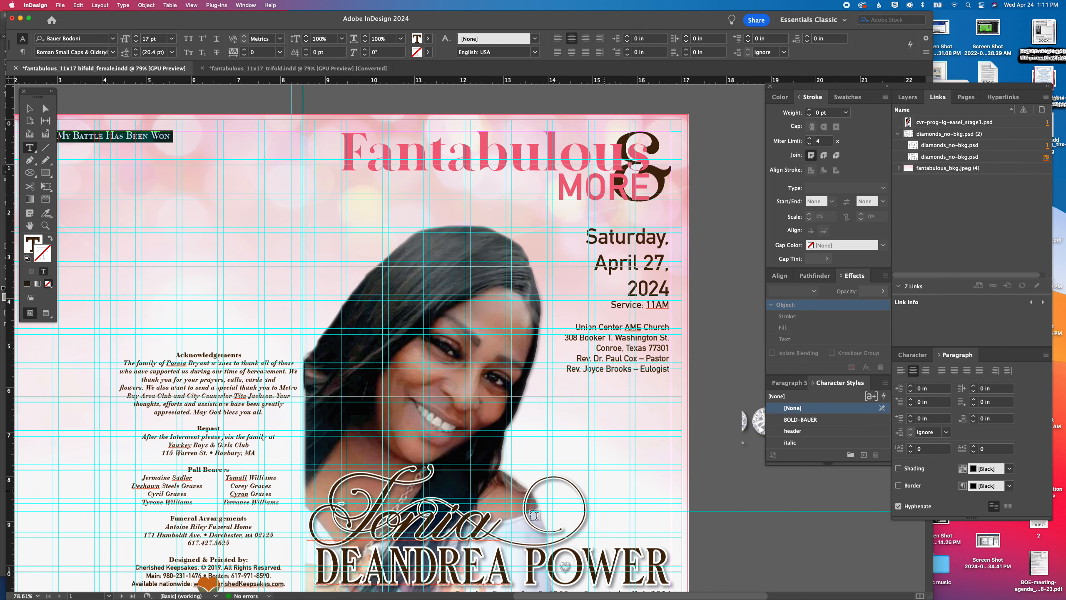
Format the back cover heading "My Battle Has Been Won" in Magnolia Light at 35 pt
{"action": "left_click_drag", "start_coordinate": [399, 519], "coordinate": [374, 505]}
{"action": "scroll", "coordinate": [375, 504], "scroll_direction": "left", "scroll_amount": 5}
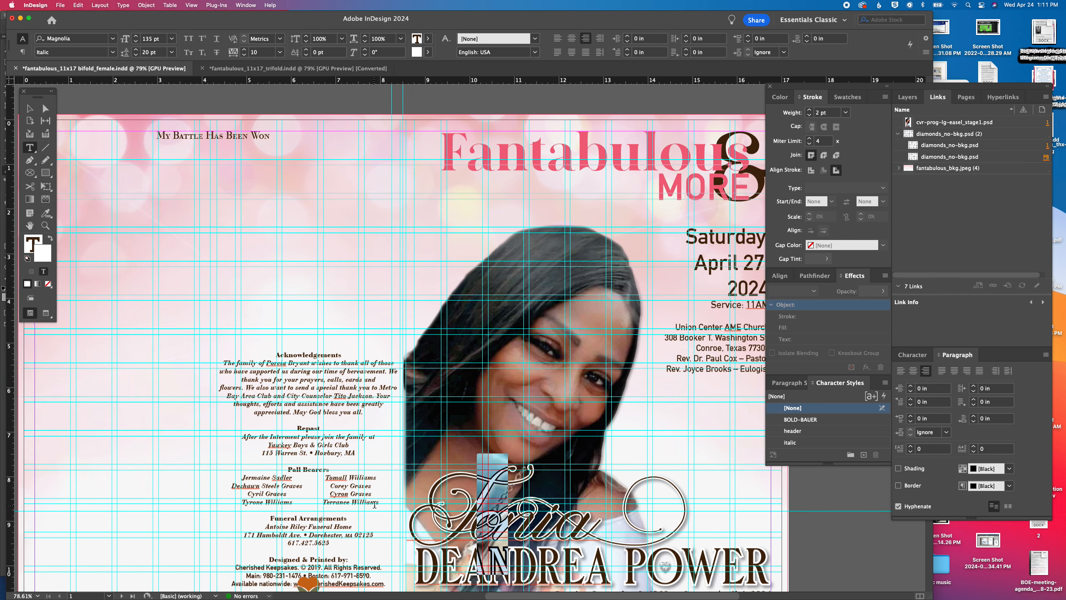
{"action": "triple_click", "coordinate": [235, 136]}
{"action": "left_click", "coordinate": [95, 40]}
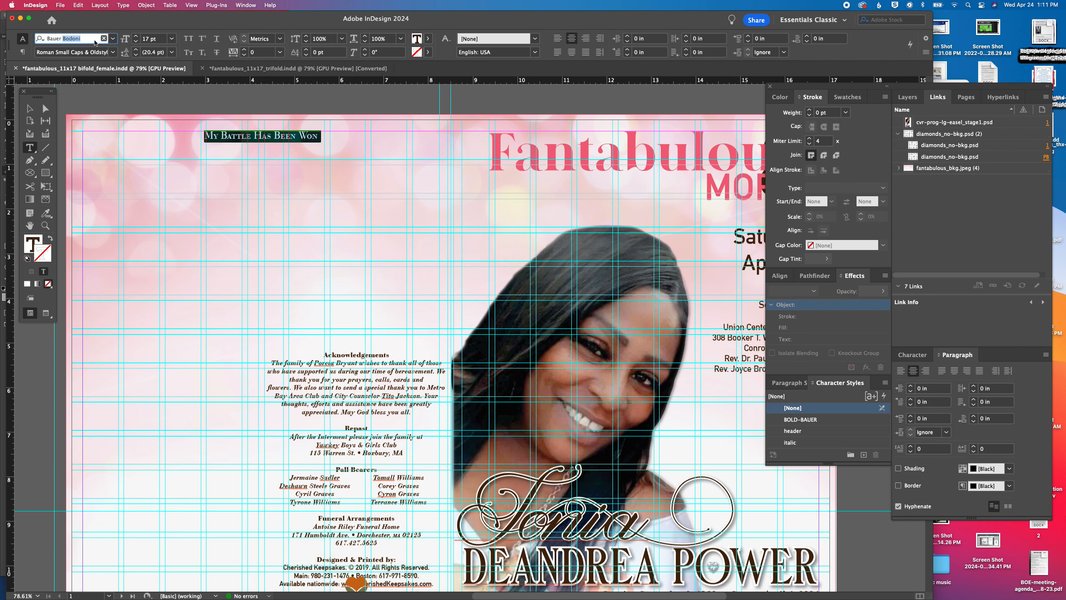
{"action": "type", "text": "mag"}
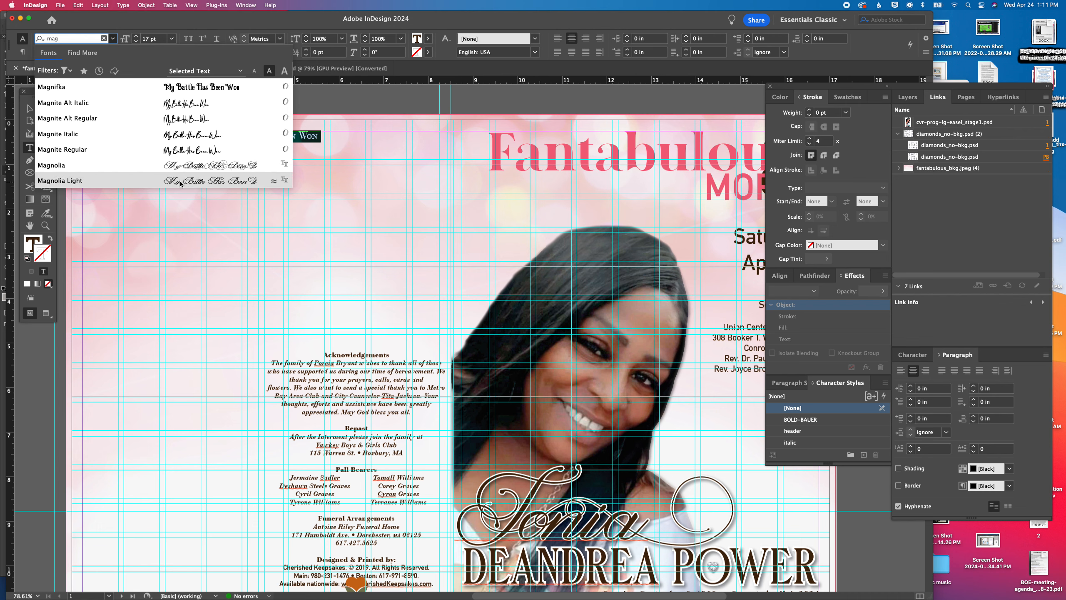
{"action": "left_click", "coordinate": [181, 183]}
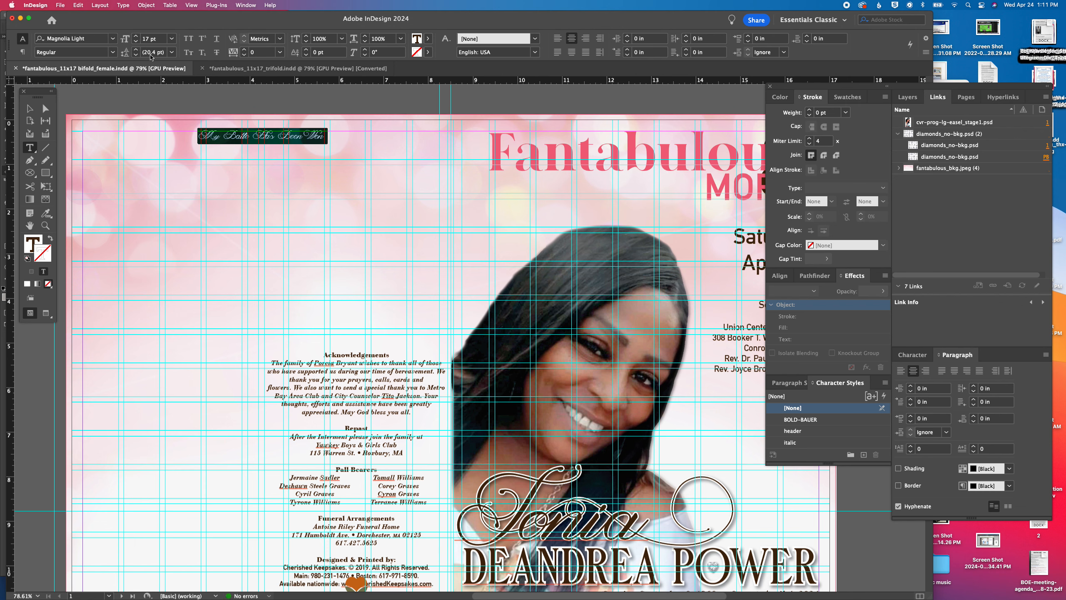
{"action": "left_click", "coordinate": [150, 39]}
{"action": "type", "text": "35"}
{"action": "key", "text": "Return"}
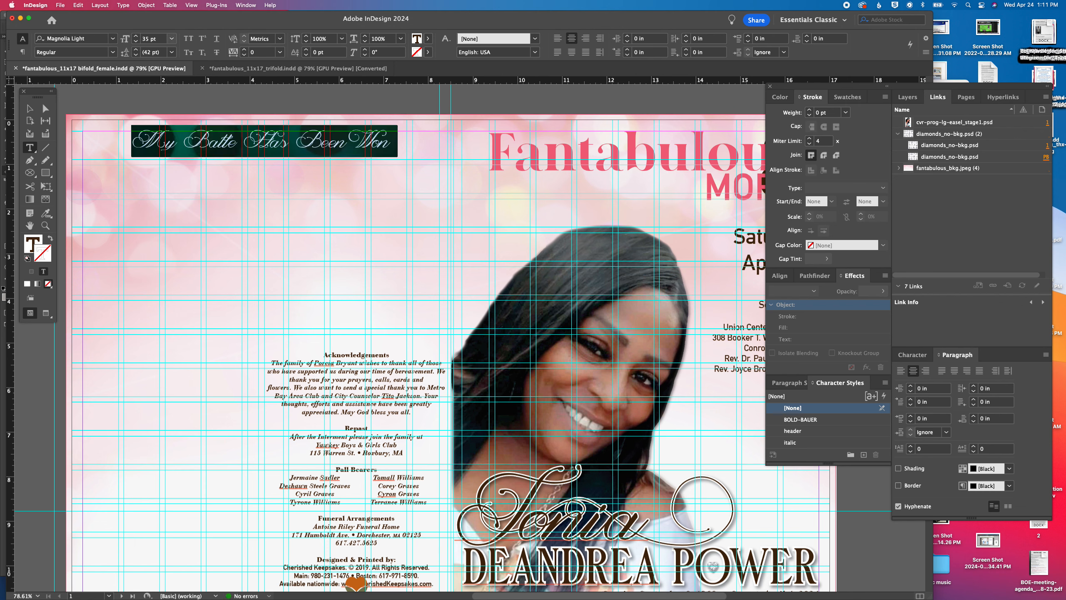
{"action": "left_click", "coordinate": [29, 109]}
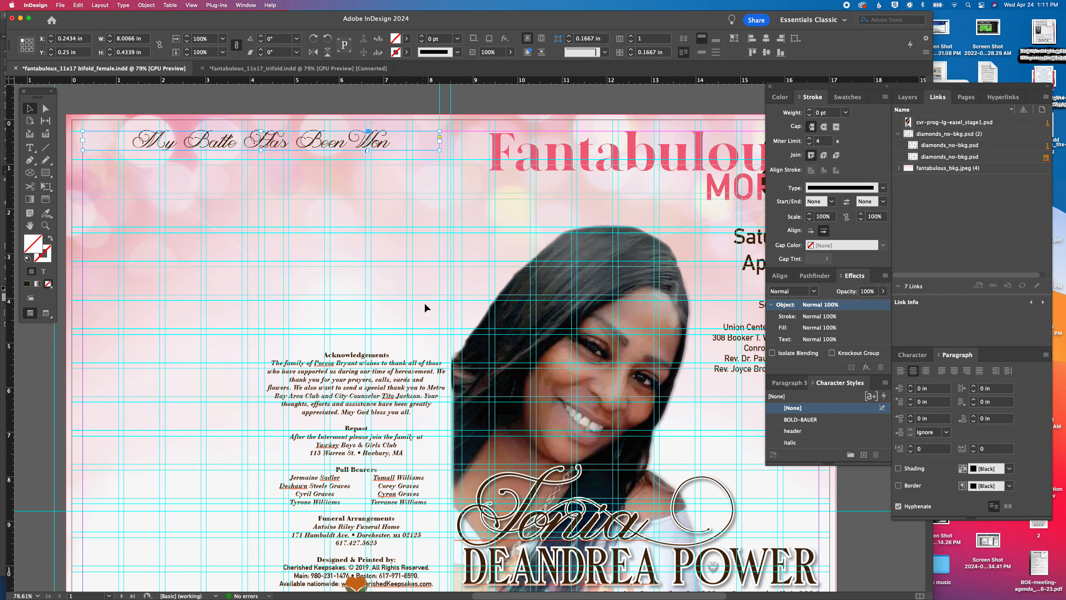
Move the white rectangle from the inside spread's pasteboard up to the pasteboard beside the back cover
{"action": "scroll", "coordinate": [354, 298], "scroll_direction": "down", "scroll_amount": 10}
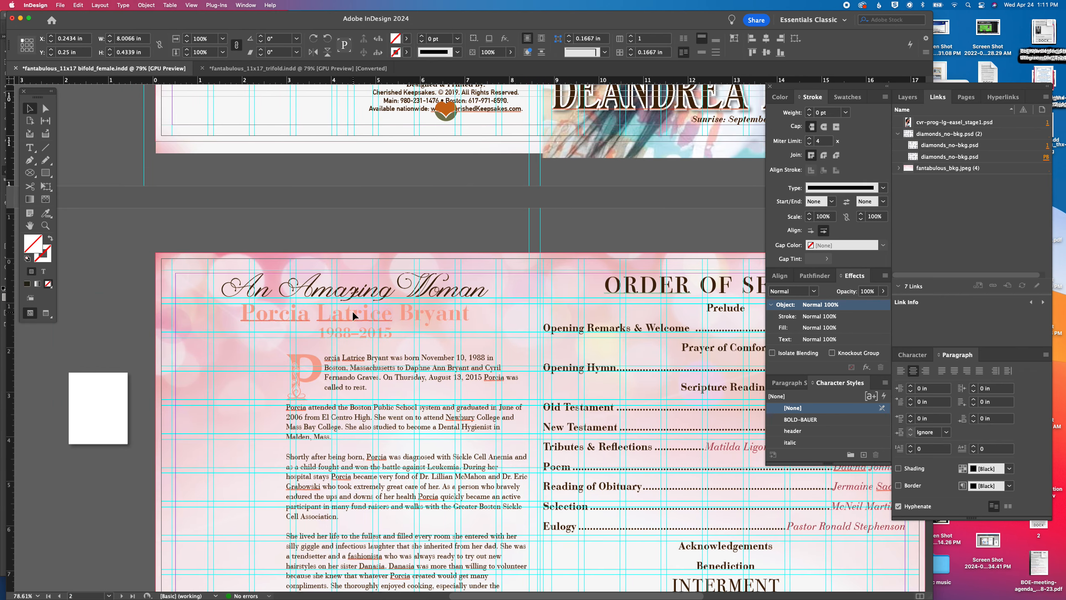
{"action": "scroll", "coordinate": [352, 310], "scroll_direction": "left", "scroll_amount": 4}
{"action": "left_click", "coordinate": [162, 407]}
{"action": "left_click_drag", "start_coordinate": [161, 403], "coordinate": [202, 128]}
{"action": "scroll", "coordinate": [211, 126], "scroll_direction": "up", "scroll_amount": 10}
{"action": "scroll", "coordinate": [210, 126], "scroll_direction": "right", "scroll_amount": 2}
{"action": "left_click_drag", "start_coordinate": [173, 409], "coordinate": [151, 201]}
{"action": "scroll", "coordinate": [299, 436], "scroll_direction": "up", "scroll_amount": 5}
{"action": "scroll", "coordinate": [298, 436], "scroll_direction": "right", "scroll_amount": 1}
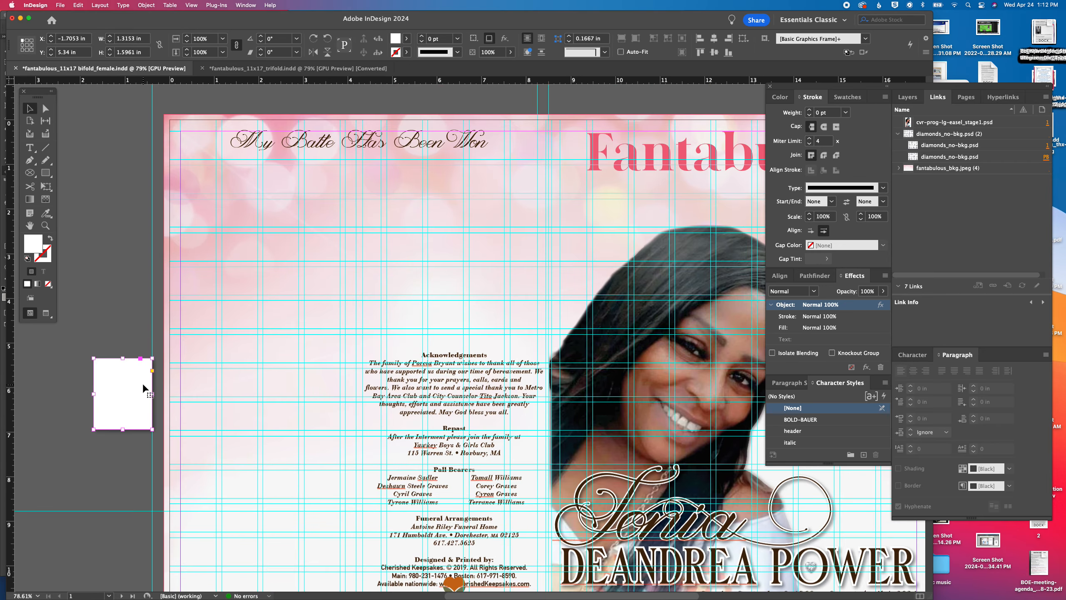
{"action": "left_click_drag", "start_coordinate": [127, 387], "coordinate": [109, 173]}
{"action": "left_click", "coordinate": [110, 270]}
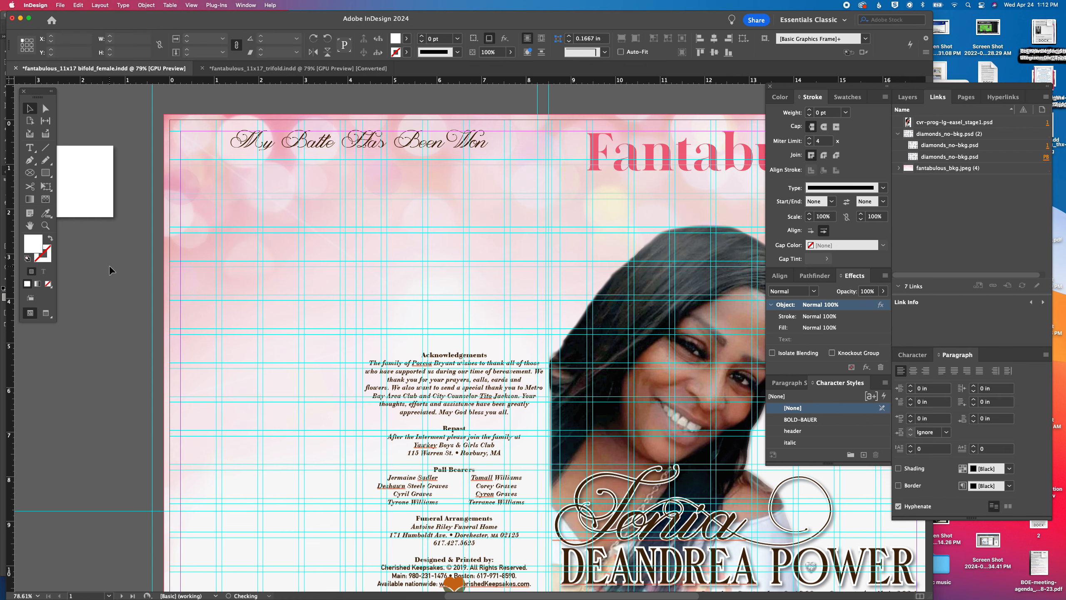
Place sm easel_pic_stage1.psd from the client's April 2024 folder below the back cover heading, about 5.3 by 3.97 in
{"action": "key", "text": "super+d"}
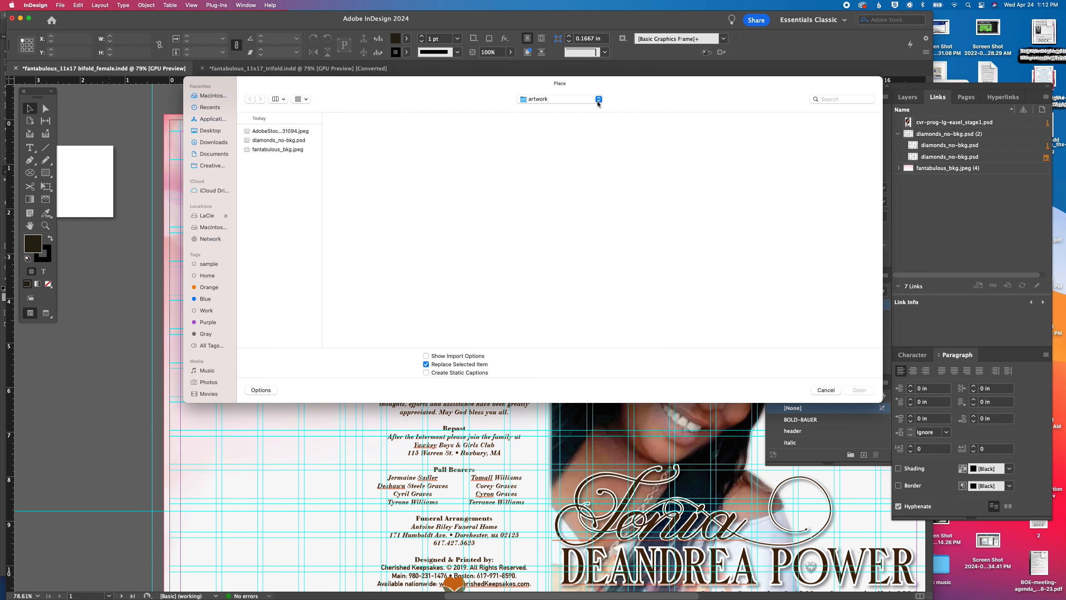
{"action": "left_click", "coordinate": [571, 105]}
{"action": "left_click", "coordinate": [546, 110]}
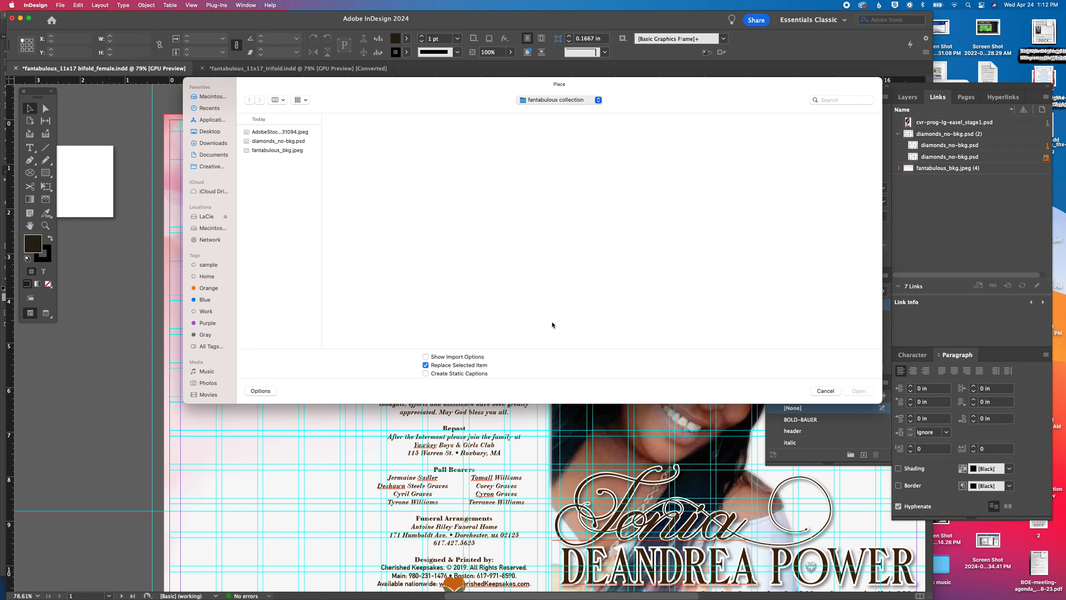
{"action": "left_click", "coordinate": [597, 182]}
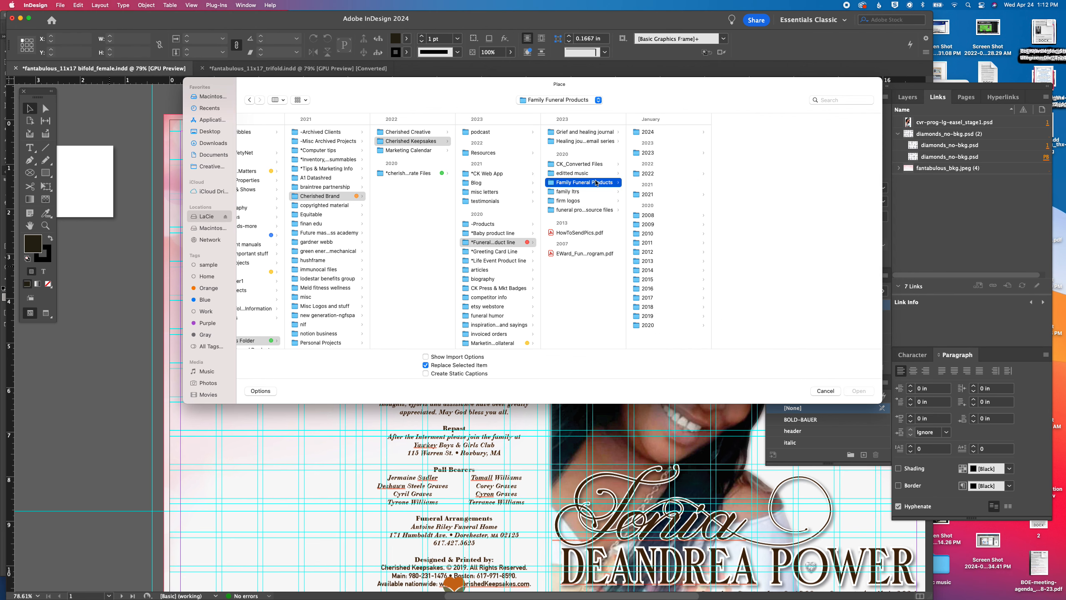
{"action": "left_click", "coordinate": [639, 134]}
{"action": "left_click", "coordinate": [739, 132]}
{"action": "left_click", "coordinate": [833, 181]}
{"action": "left_click", "coordinate": [834, 131]}
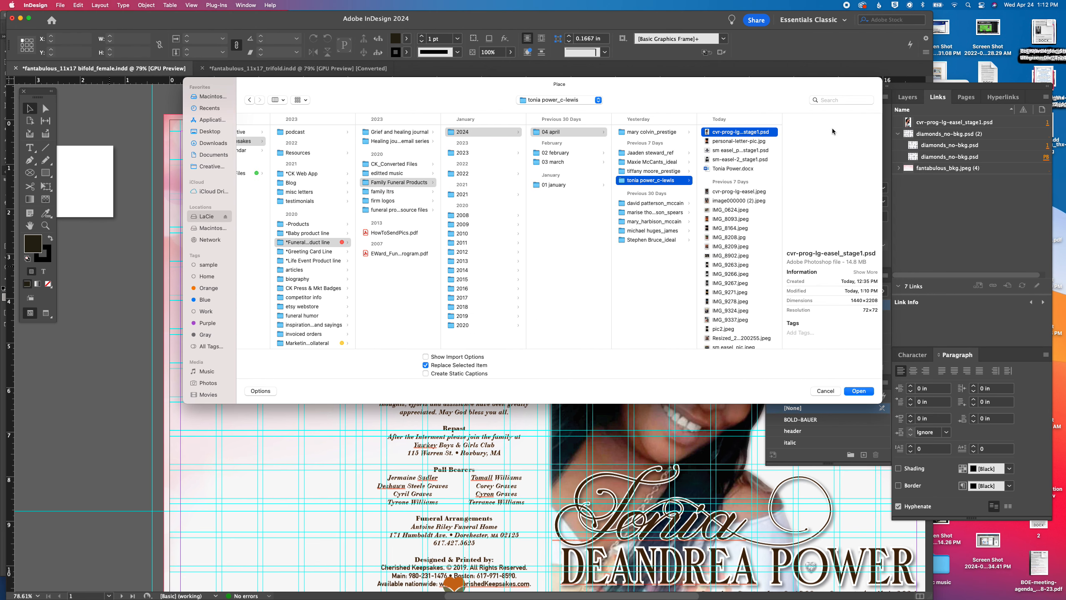
{"action": "key", "text": "Down"}
{"action": "key", "text": "Down"}
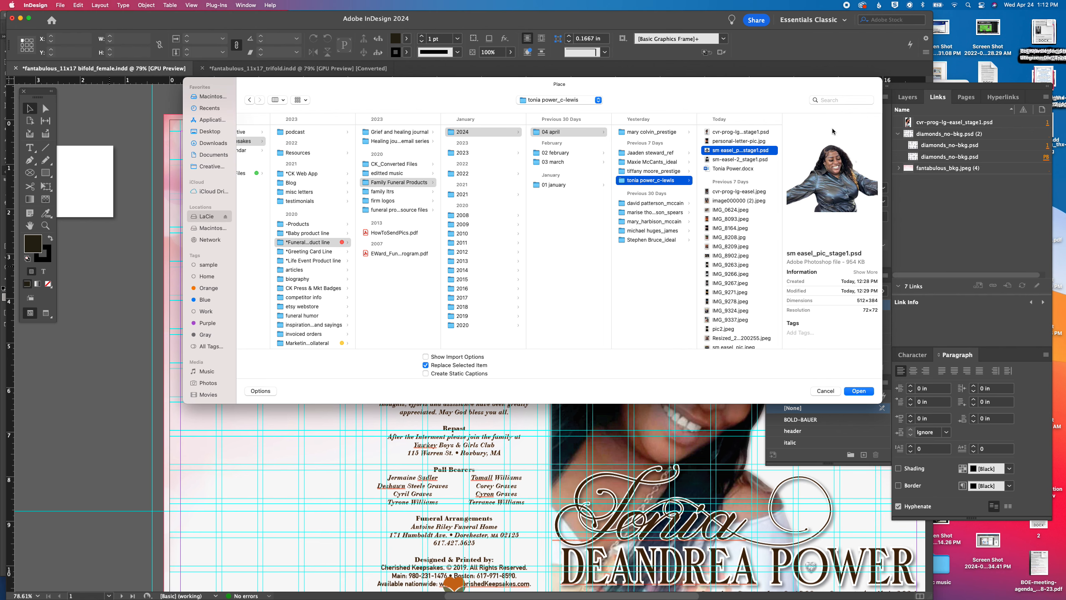
{"action": "key", "text": "Return"}
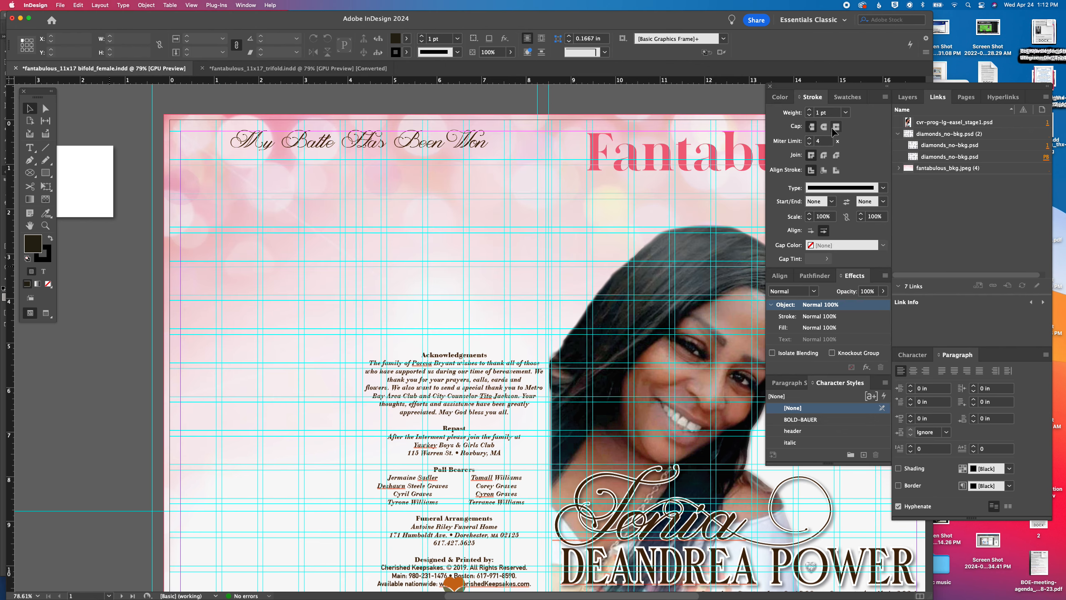
{"action": "left_click_drag", "start_coordinate": [273, 155], "coordinate": [508, 221]}
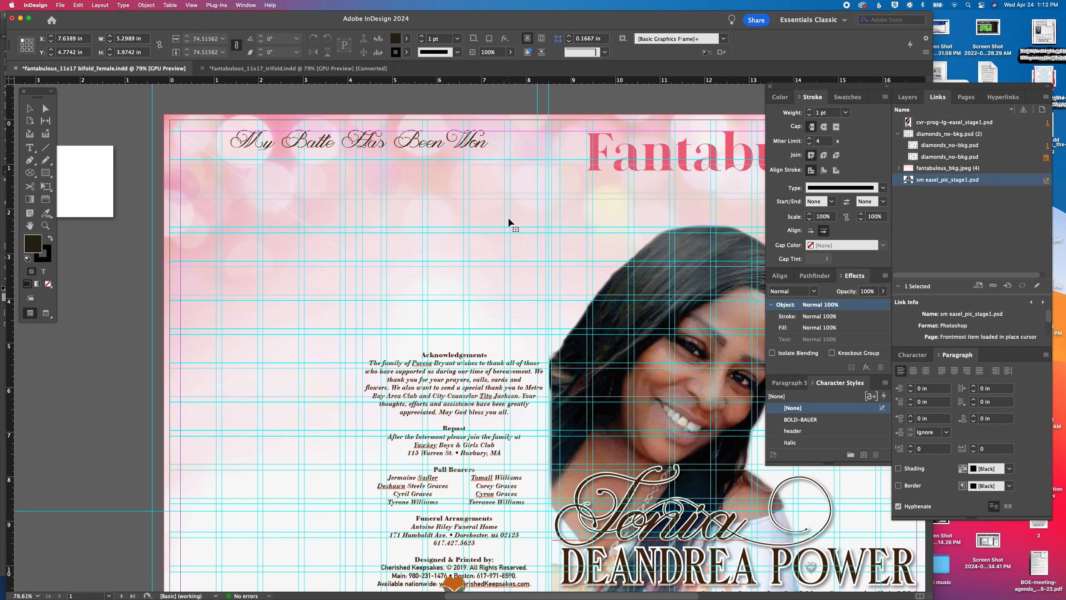
{"action": "left_click_drag", "start_coordinate": [417, 215], "coordinate": [386, 216]}
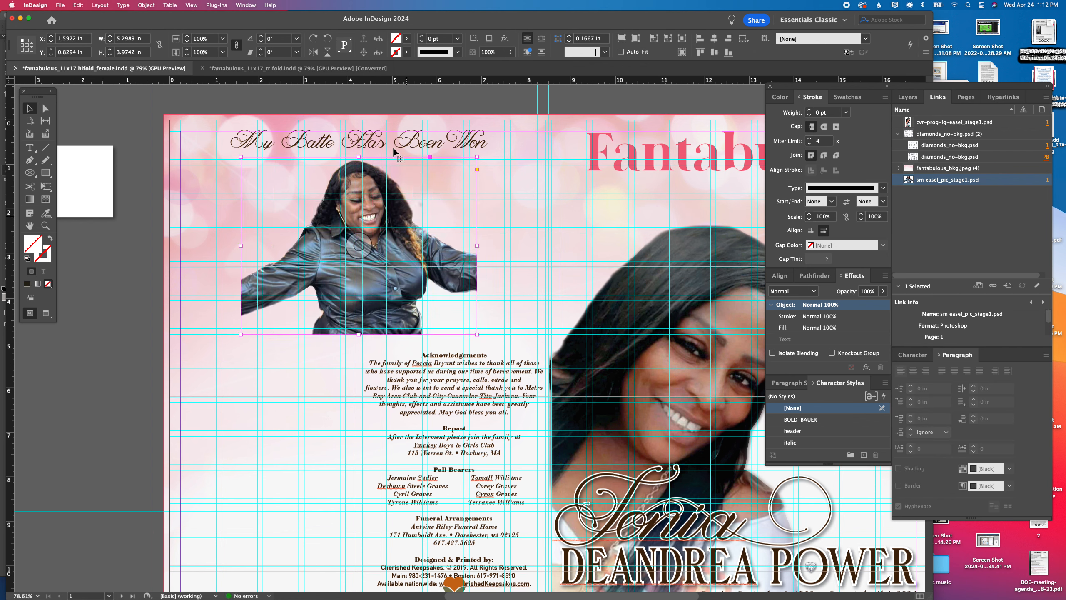
Position the white rectangle behind the placed photo at X 1.5972, Y 0.7992 in and resize it to about 5.3 by 4.12 in
{"action": "left_click", "coordinate": [780, 97]}
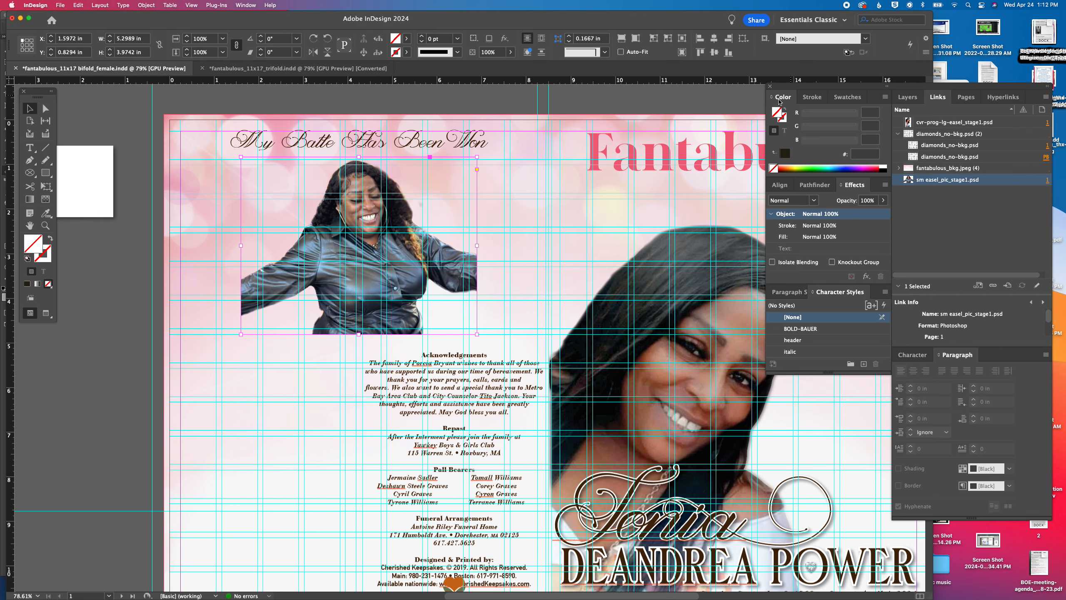
{"action": "left_click_drag", "start_coordinate": [89, 170], "coordinate": [263, 181]}
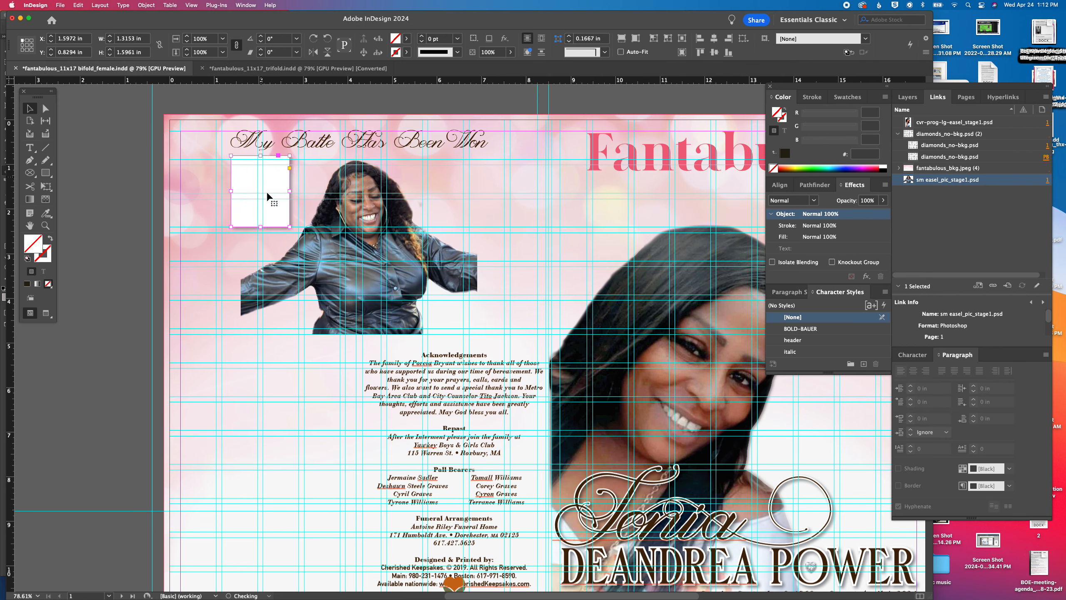
{"action": "left_click_drag", "start_coordinate": [290, 227], "coordinate": [477, 339]}
{"action": "left_click_drag", "start_coordinate": [232, 248], "coordinate": [240, 247]}
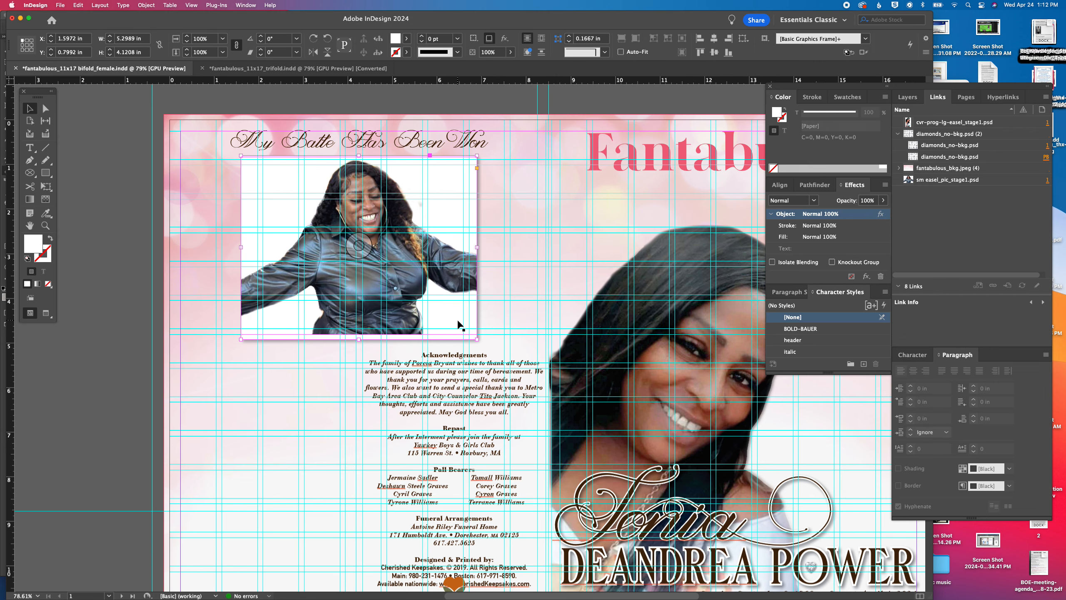
Undo the accidental photo moves and take the white rectangle off the back cover onto the pasteboard
{"action": "scroll", "coordinate": [452, 321], "scroll_direction": "left", "scroll_amount": 5}
{"action": "left_click_drag", "start_coordinate": [441, 180], "coordinate": [73, 156]}
{"action": "key", "text": "super+z"}
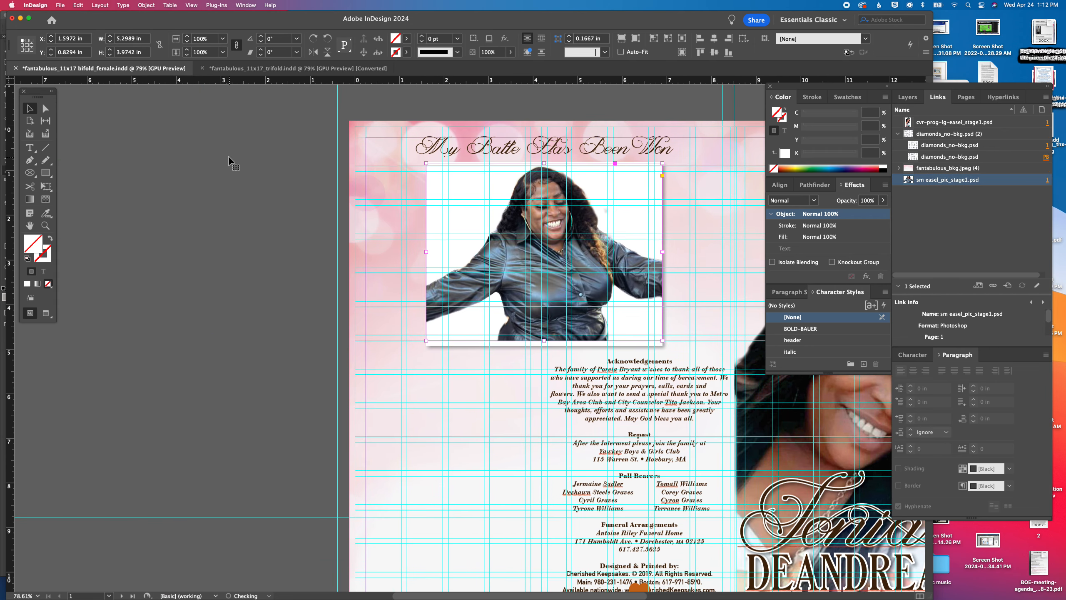
{"action": "key", "text": "super+z"}
{"action": "left_click_drag", "start_coordinate": [442, 205], "coordinate": [82, 197]}
Reposition the placed photo beneath the back cover heading at X 1.6796, Y 0.8839 in
{"action": "left_click", "coordinate": [565, 239]}
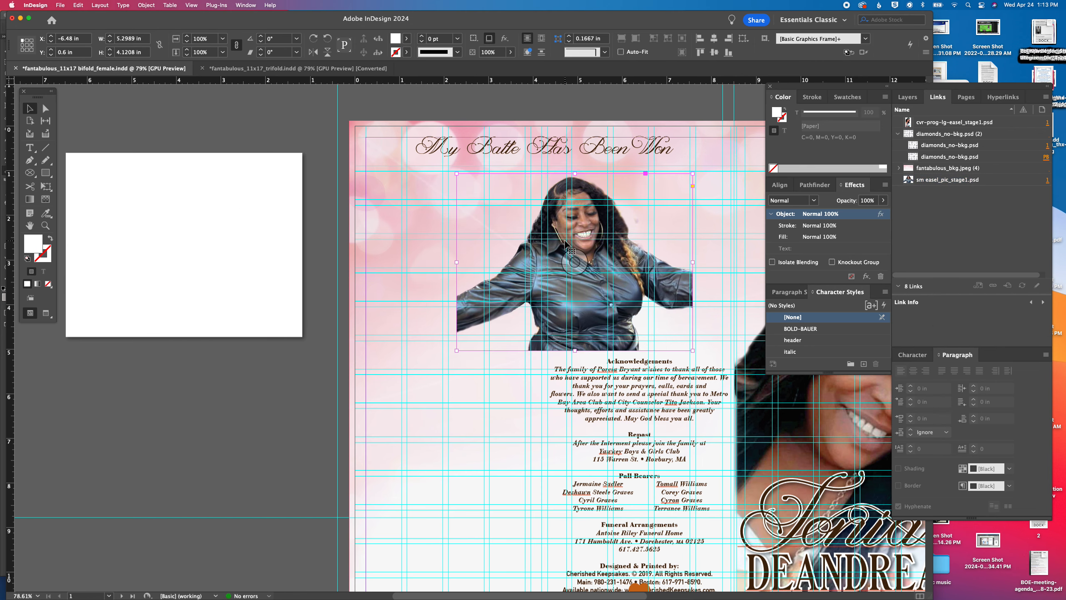
{"action": "scroll", "coordinate": [573, 242], "scroll_direction": "right", "scroll_amount": 3}
{"action": "left_click_drag", "start_coordinate": [513, 232], "coordinate": [486, 226]}
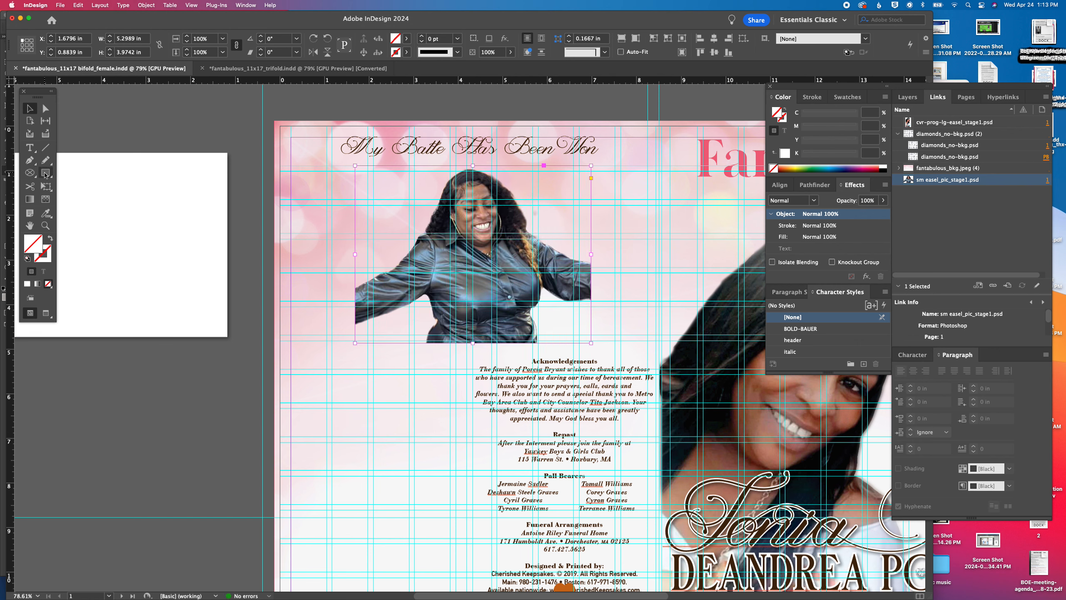
Draw a rectangular frame of about 5.3 by 3.92 in over the photo, starting at the photo's upper corner
{"action": "left_click", "coordinate": [27, 174]}
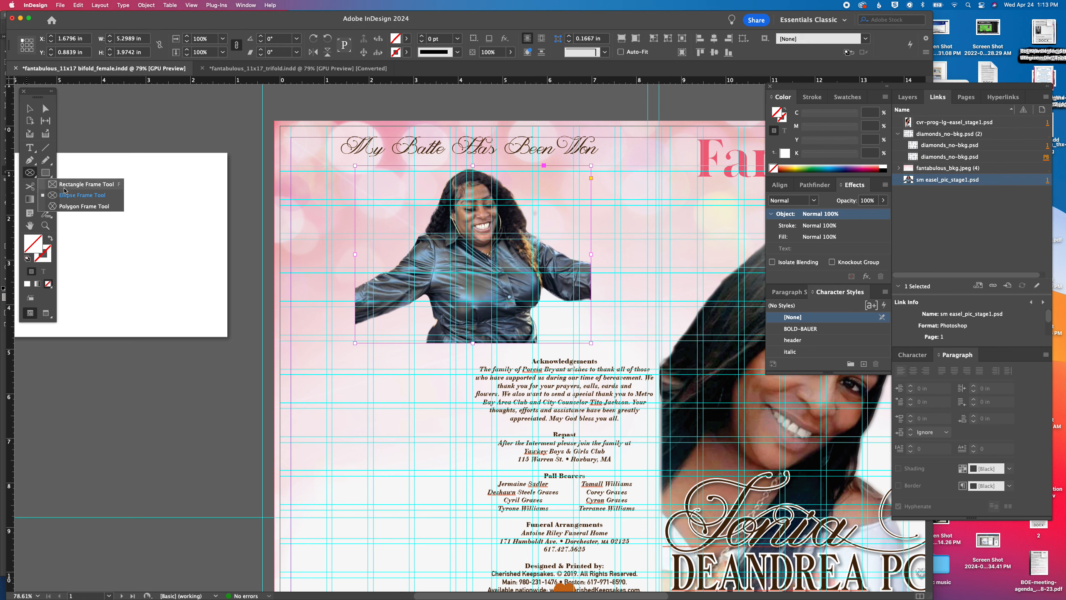
{"action": "left_click", "coordinate": [65, 188]}
{"action": "left_click_drag", "start_coordinate": [355, 165], "coordinate": [591, 340]}
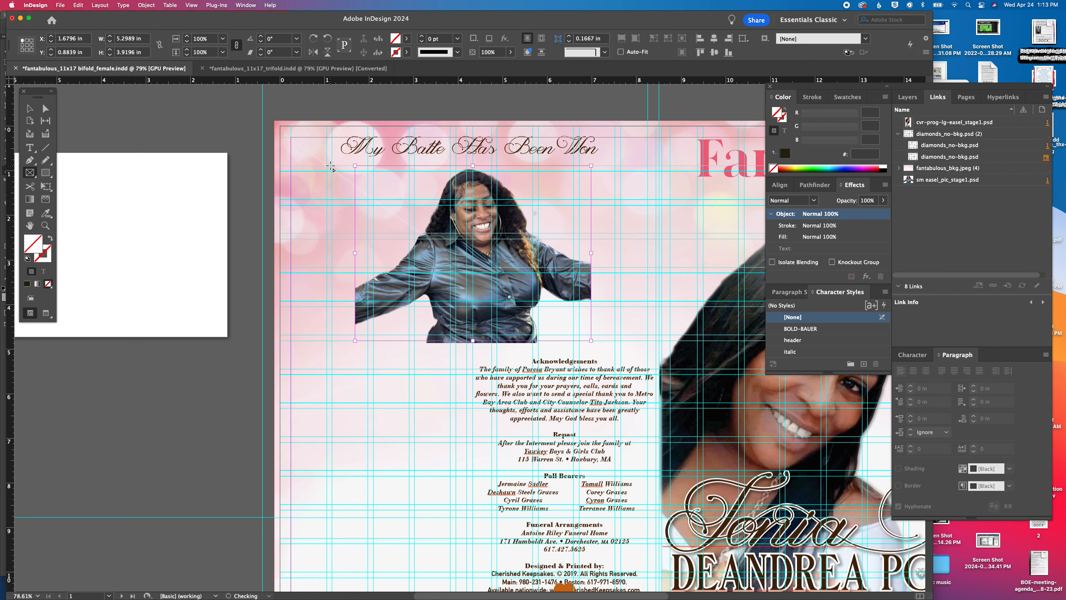
Place the grayscale watercolor texture bkg_watercolor_blue_bw.tif from the Backgrounds source folder into the new frame
{"action": "key", "text": "super+d"}
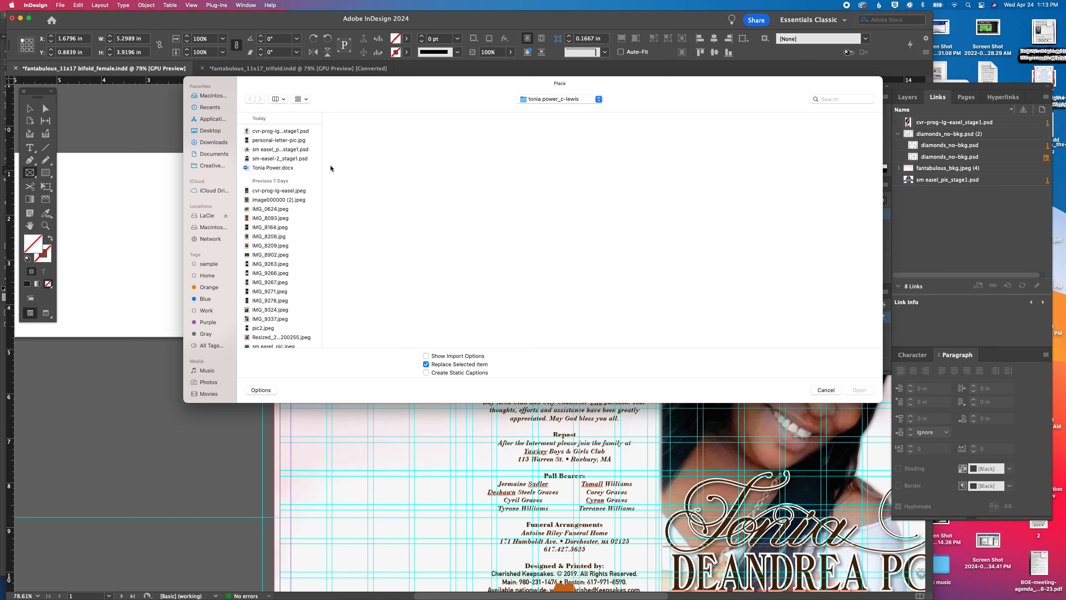
{"action": "left_click", "coordinate": [568, 100]}
{"action": "left_click", "coordinate": [562, 109]}
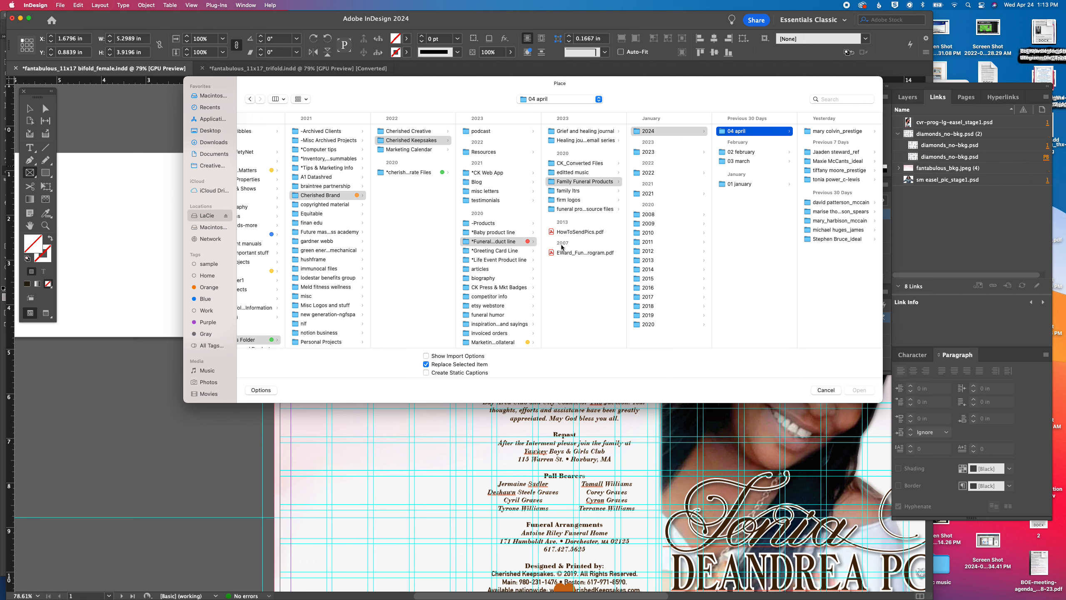
{"action": "left_click", "coordinate": [571, 209]}
{"action": "left_click", "coordinate": [648, 163]}
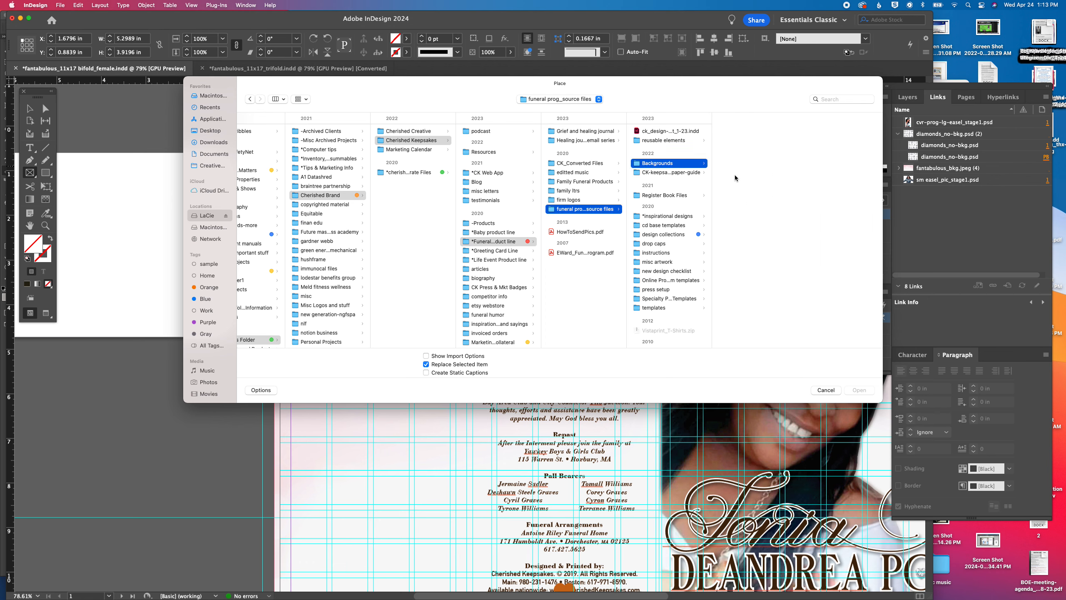
{"action": "left_click", "coordinate": [750, 268]}
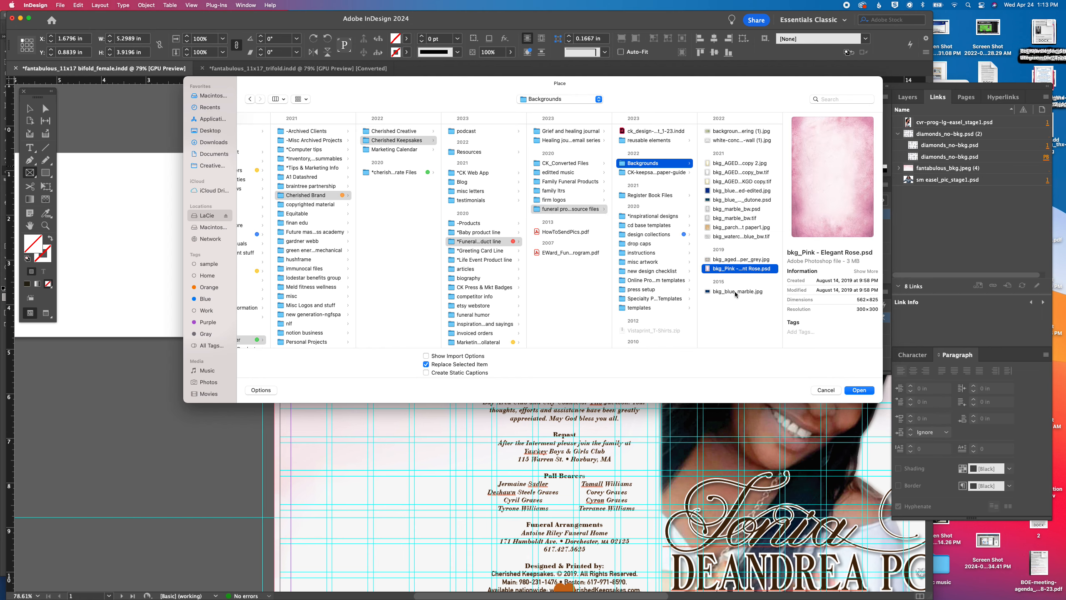
{"action": "left_click", "coordinate": [728, 292]}
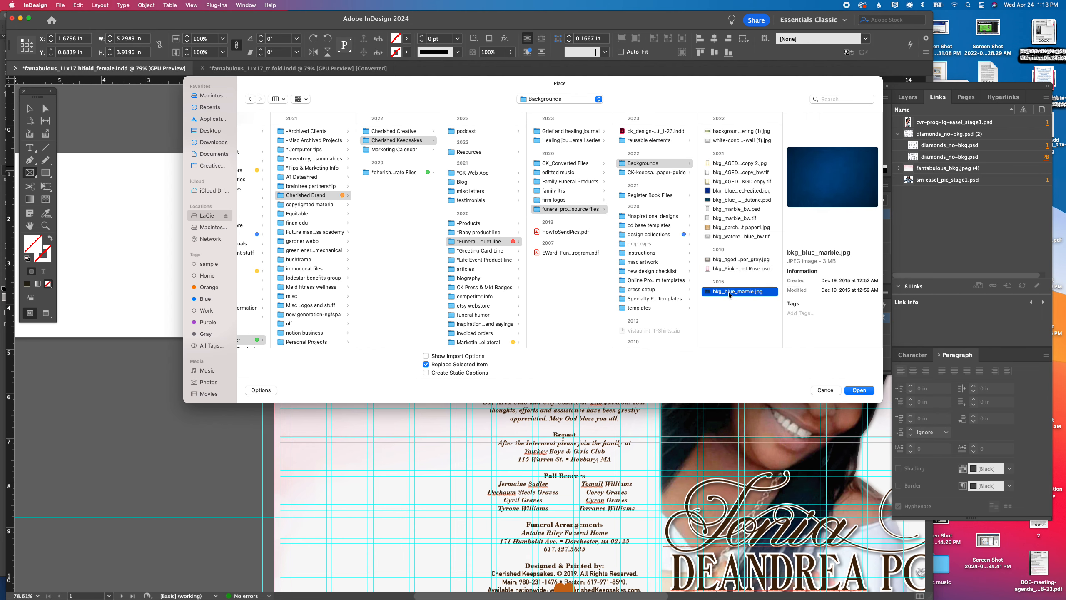
{"action": "double_click", "coordinate": [733, 237]}
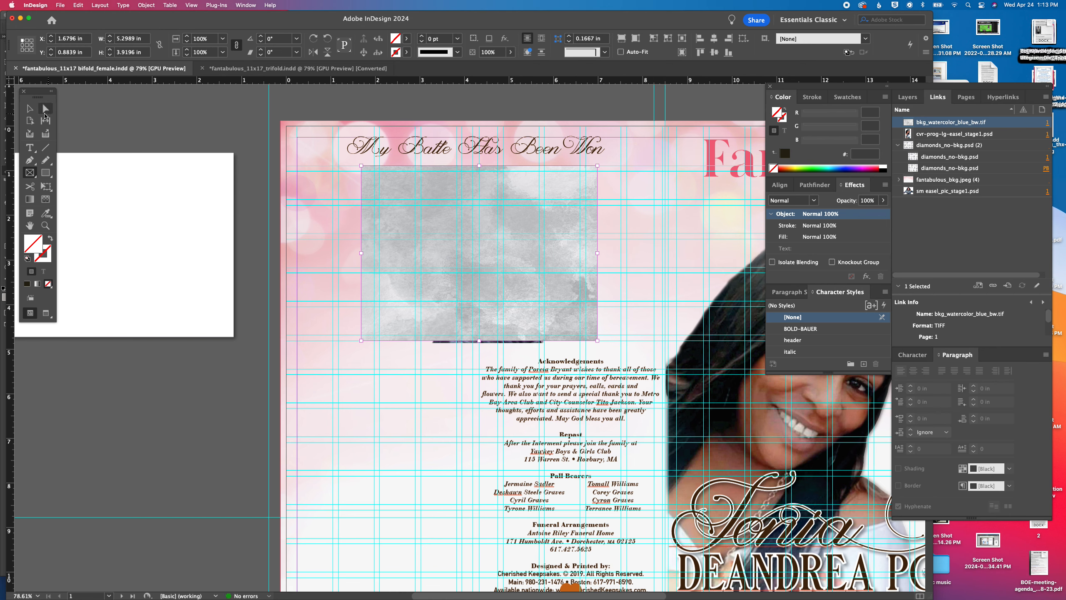
Tint the watercolor image inside the frame with the brown swatch c0m42y60k88
{"action": "left_click", "coordinate": [30, 108]}
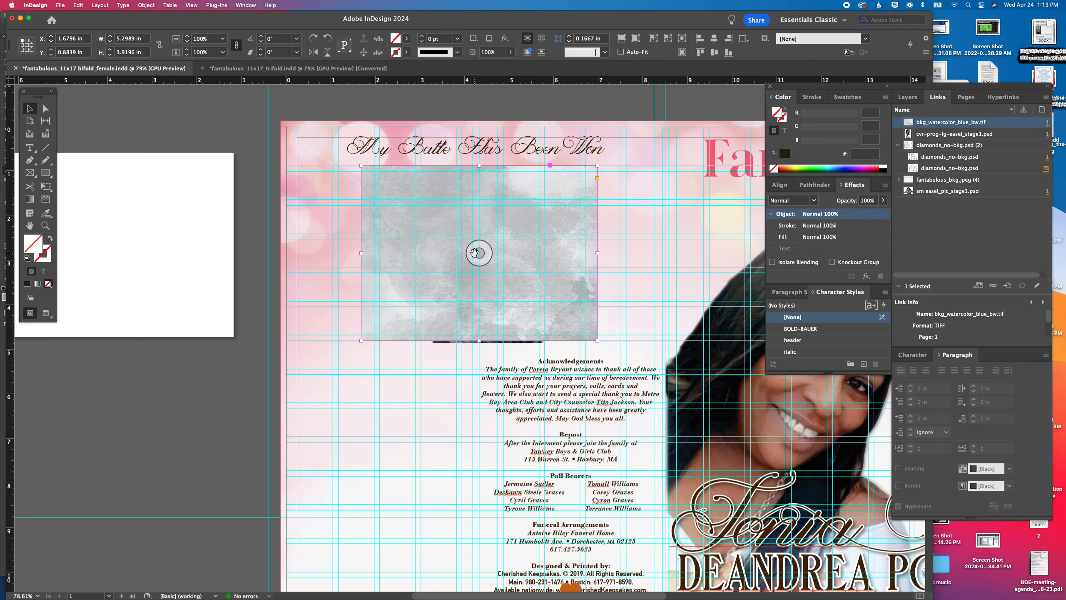
{"action": "left_click", "coordinate": [477, 251]}
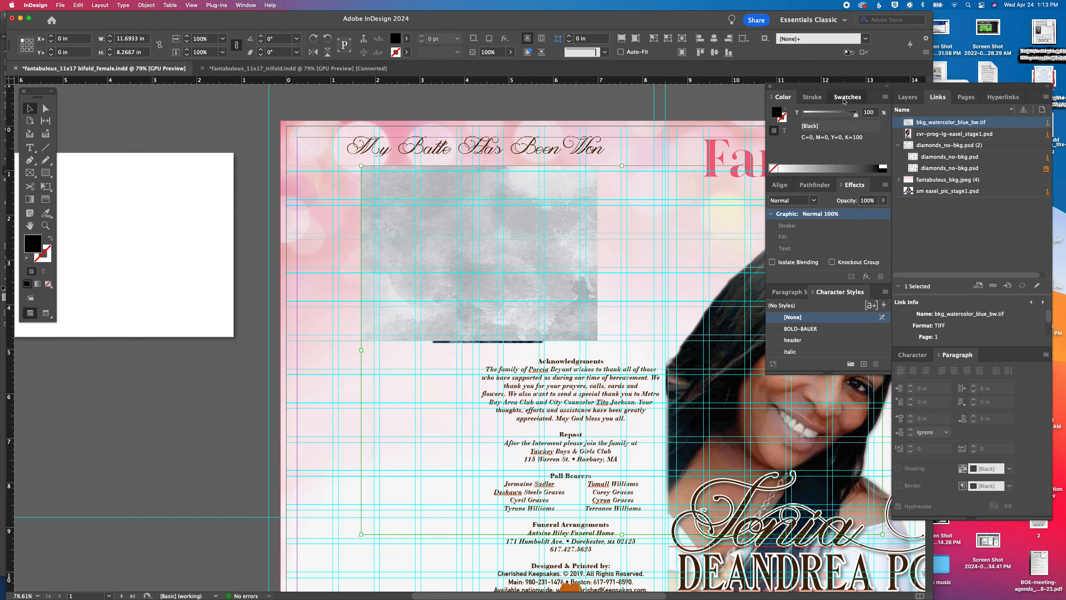
{"action": "left_click", "coordinate": [847, 97]}
{"action": "scroll", "coordinate": [844, 183], "scroll_direction": "down", "scroll_amount": 3}
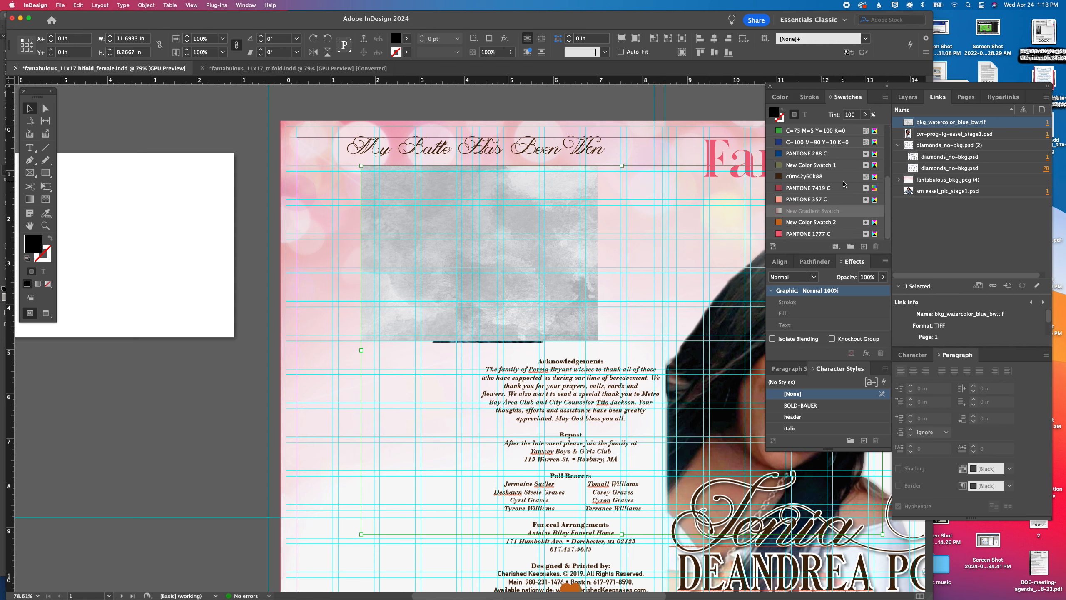
{"action": "left_click", "coordinate": [786, 177]}
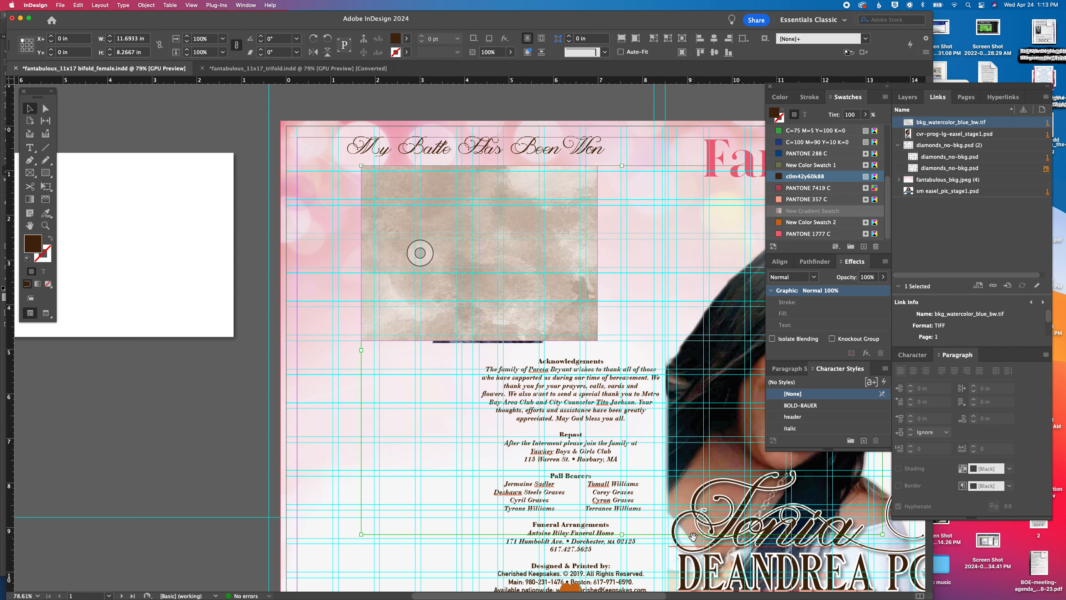
Send the watercolor frame to the back behind the back cover photo and extend its upper edge to Y 0.8839 in
{"action": "left_click", "coordinate": [211, 380]}
{"action": "left_click_drag", "start_coordinate": [421, 310], "coordinate": [298, 315]}
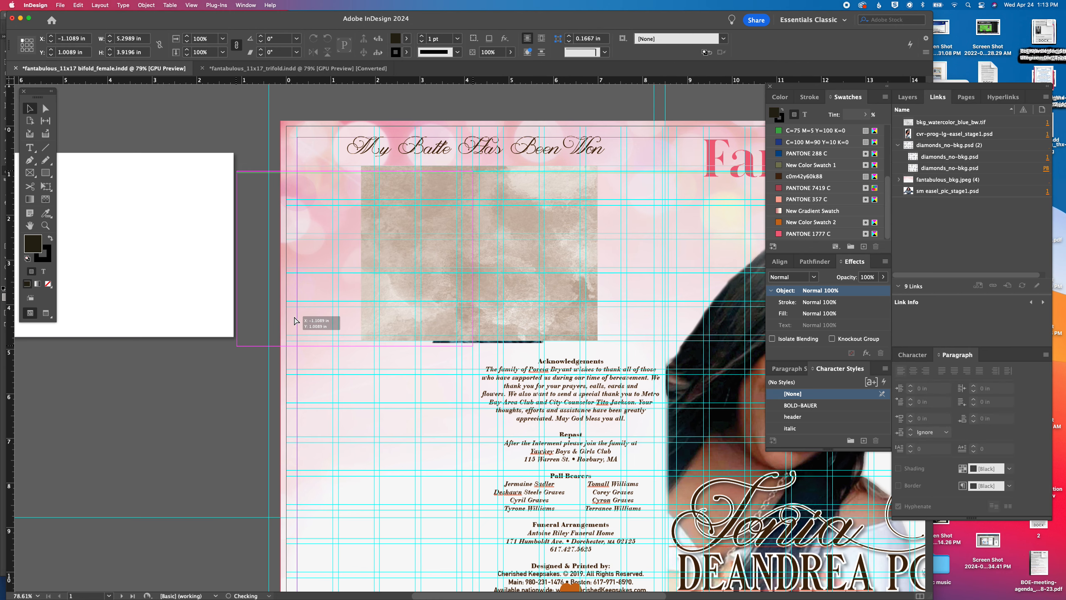
{"action": "left_click", "coordinate": [158, 6]}
{"action": "mouse_move", "coordinate": [152, 35]}
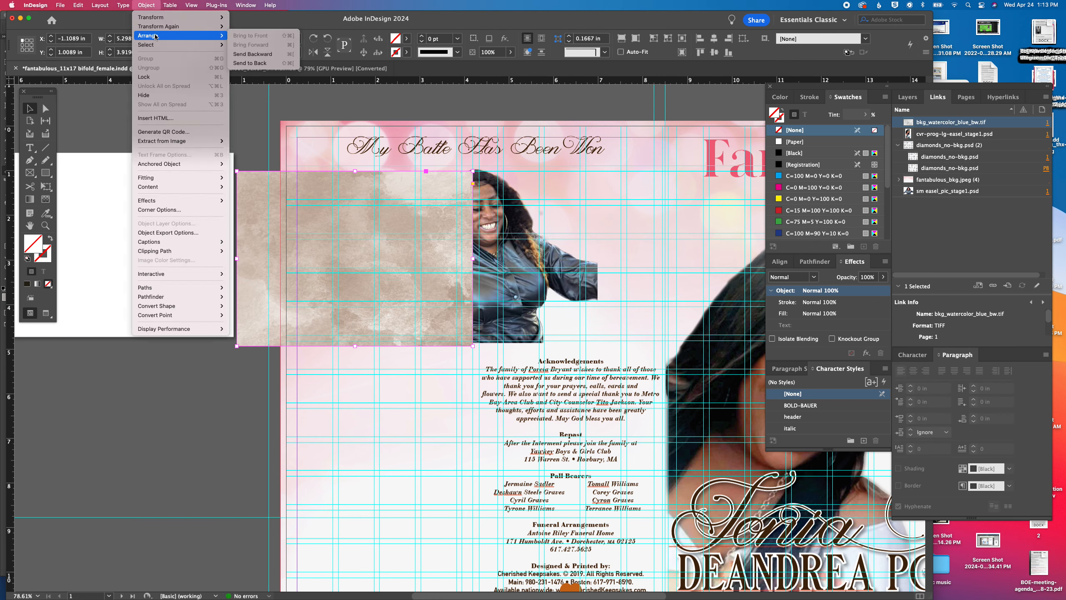
{"action": "left_click", "coordinate": [257, 63]}
{"action": "left_click_drag", "start_coordinate": [265, 203], "coordinate": [378, 203]}
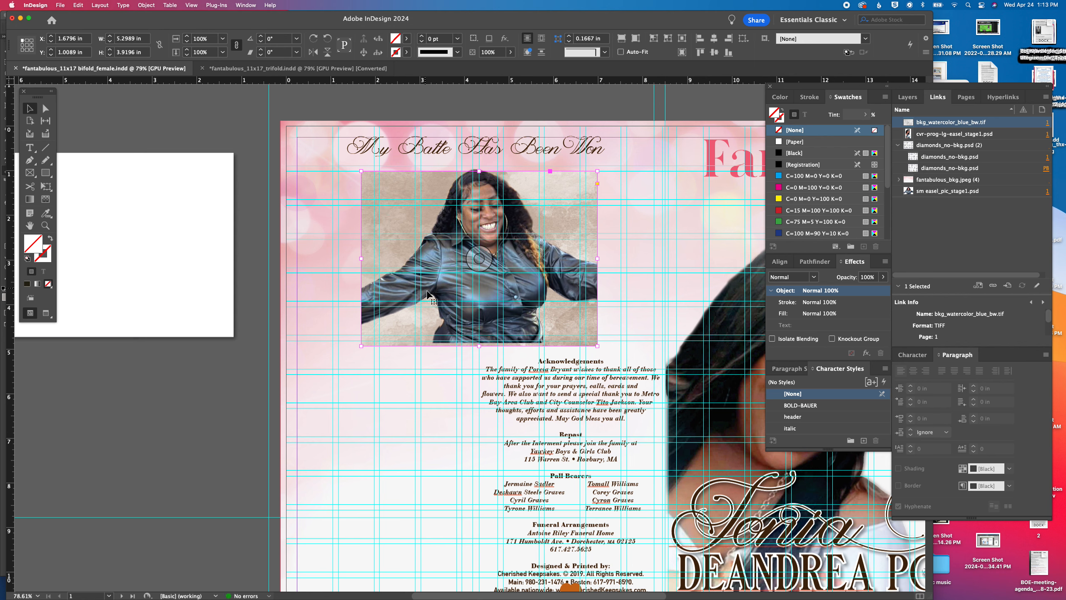
{"action": "left_click_drag", "start_coordinate": [480, 171], "coordinate": [481, 166]}
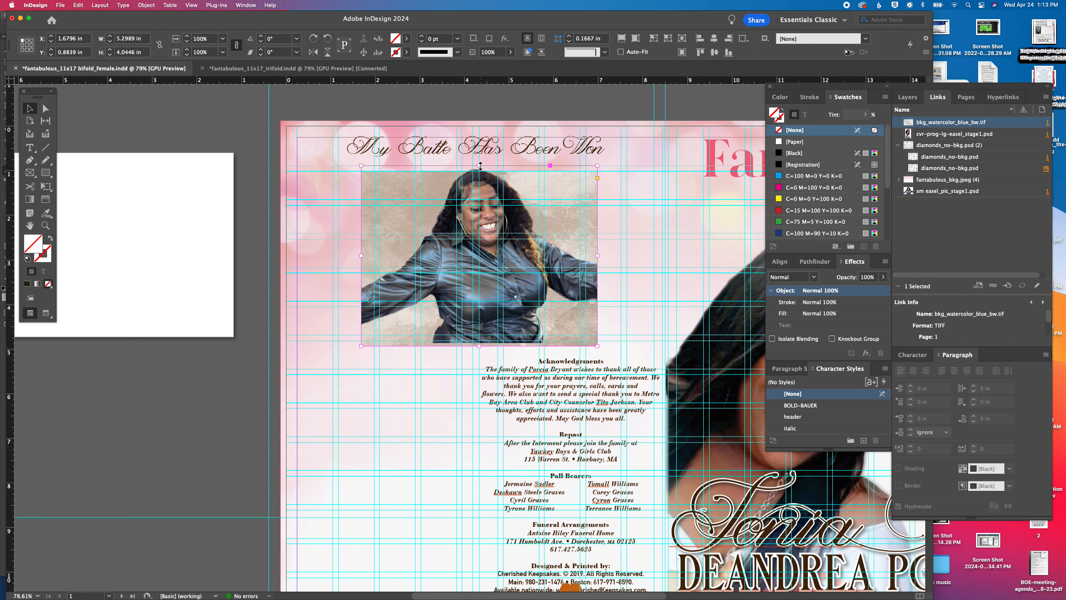
Reposition the watercolor image inside its frame to X -1.8046, Y -0.5524 in
{"action": "left_click", "coordinate": [528, 165]}
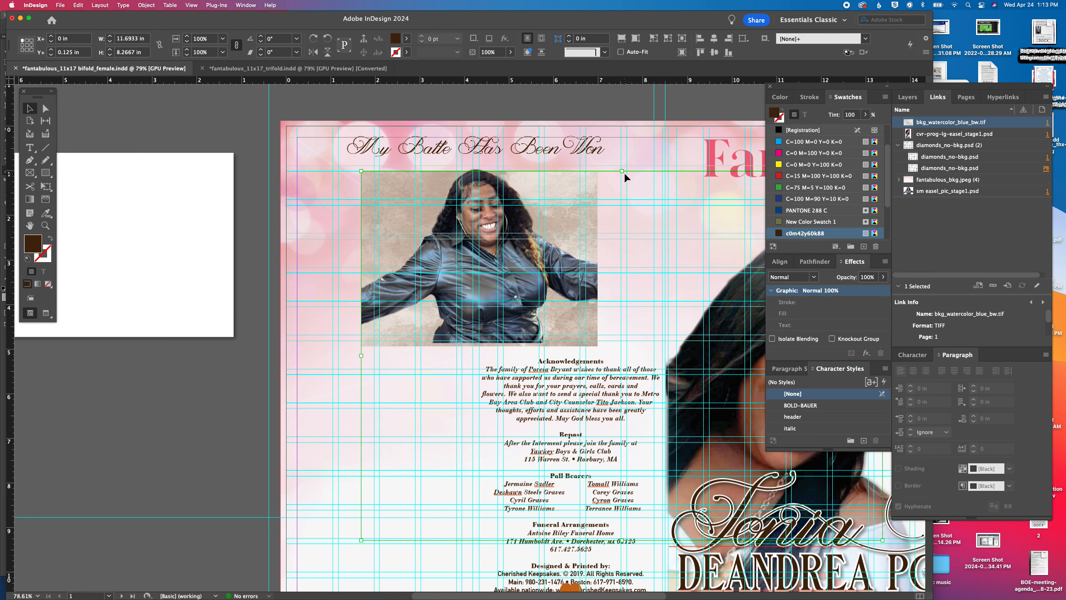
{"action": "key", "text": "Up"}
{"action": "key", "text": "Up"}
{"action": "key", "text": "Up"}
{"action": "key", "text": "Up"}
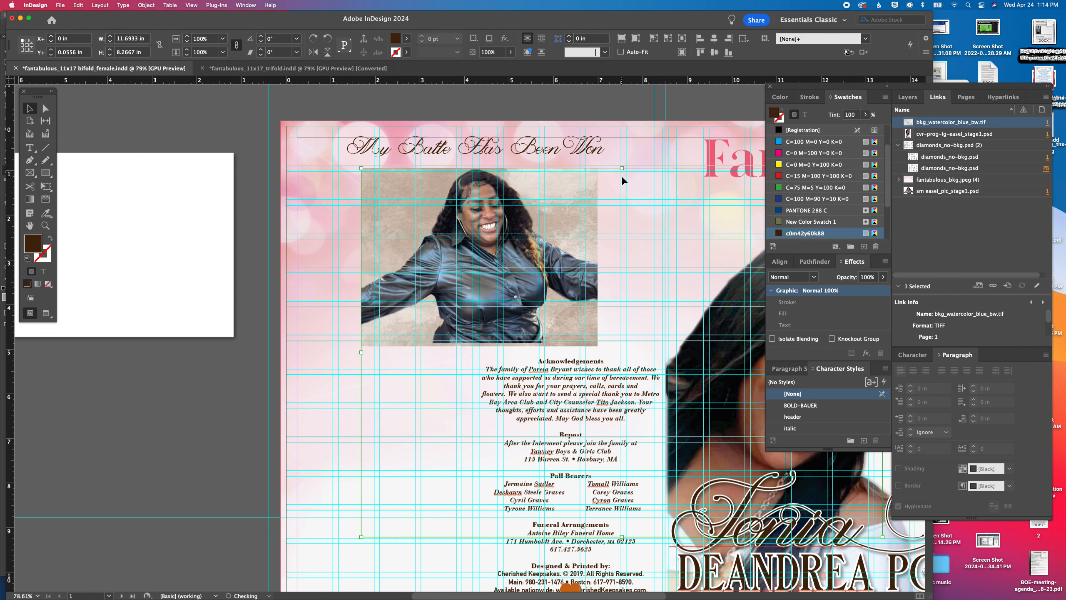
{"action": "key", "text": "Up"}
{"action": "key", "text": "Up"}
{"action": "key", "text": "Up"}
{"action": "key", "text": "Up"}
{"action": "key", "text": "Up"}
{"action": "key", "text": "Up"}
{"action": "key", "text": "Up"}
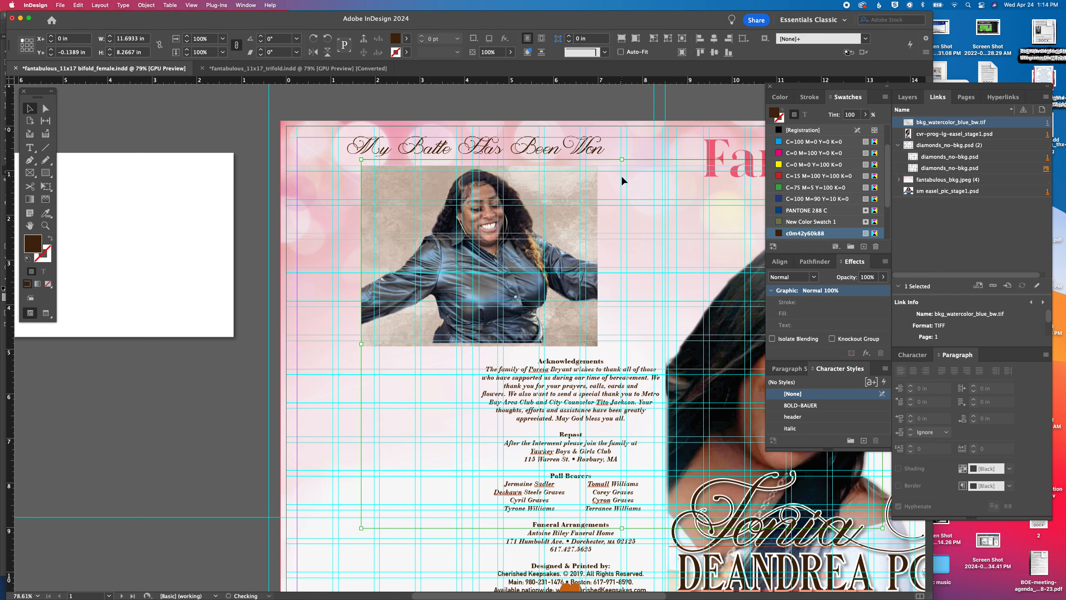
{"action": "left_click_drag", "start_coordinate": [579, 169], "coordinate": [499, 156]}
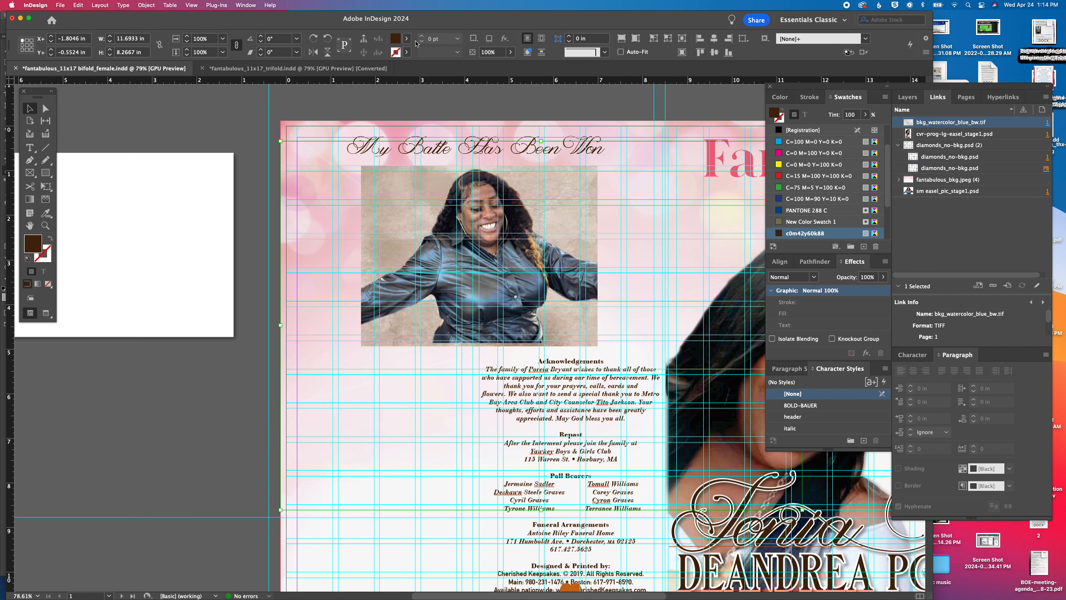
Try PANTONE 1777 C and PANTONE 7419 C on the watercolor image, and settle on the PANTONE 357 C tint
{"action": "scroll", "coordinate": [807, 217], "scroll_direction": "down", "scroll_amount": 5}
{"action": "left_click", "coordinate": [800, 199]}
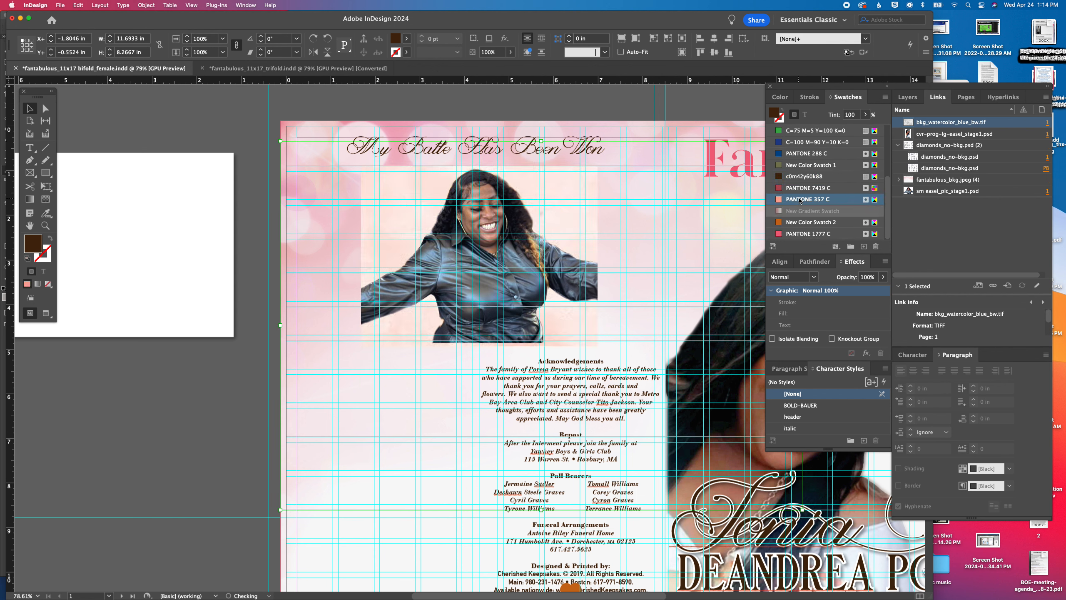
{"action": "left_click", "coordinate": [797, 234]}
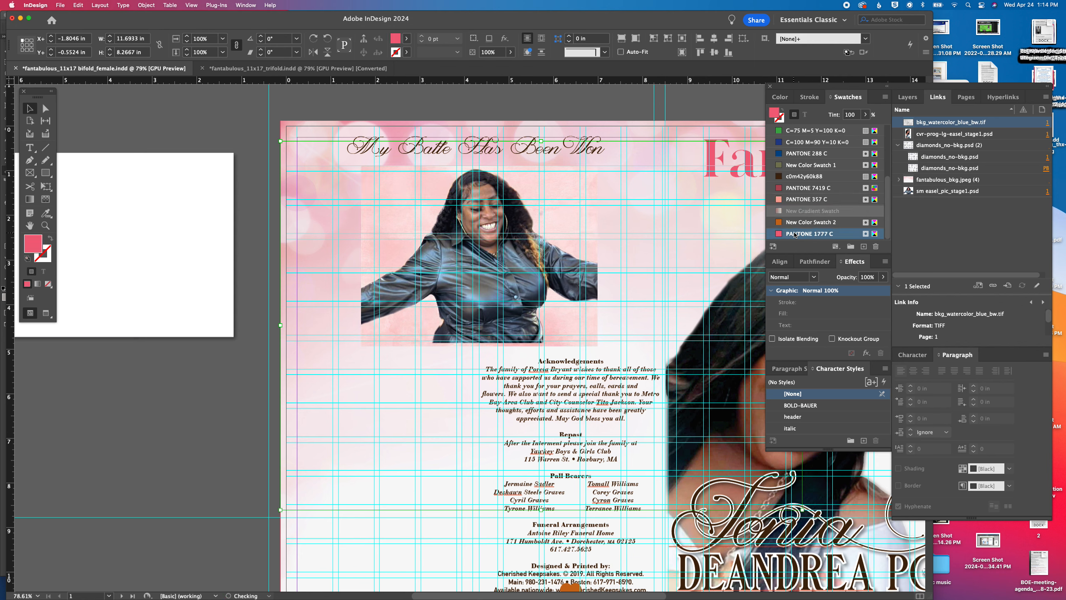
{"action": "left_click", "coordinate": [796, 188]}
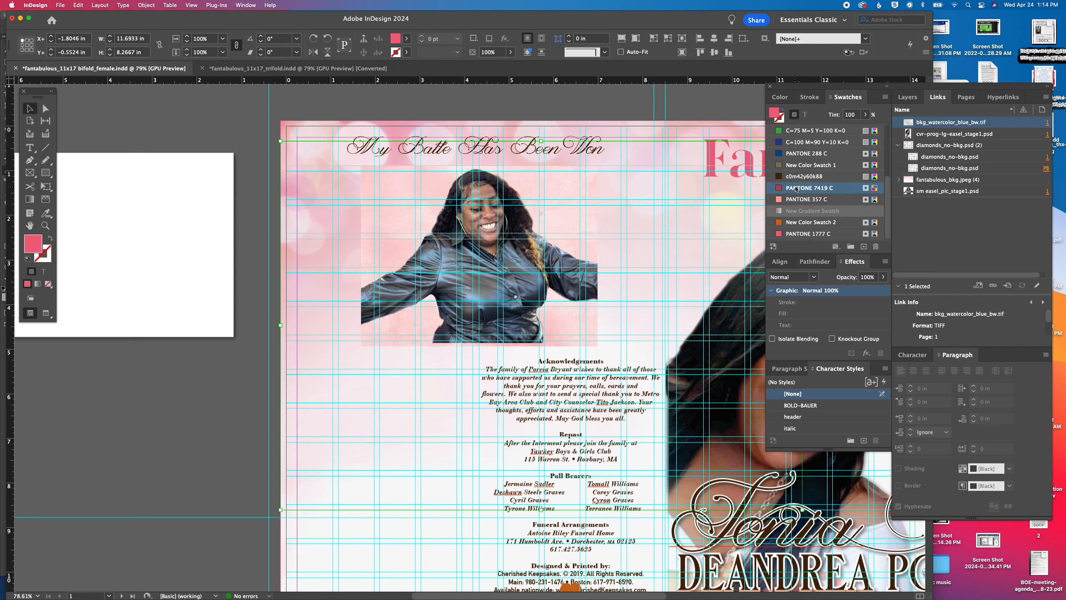
{"action": "left_click", "coordinate": [798, 200]}
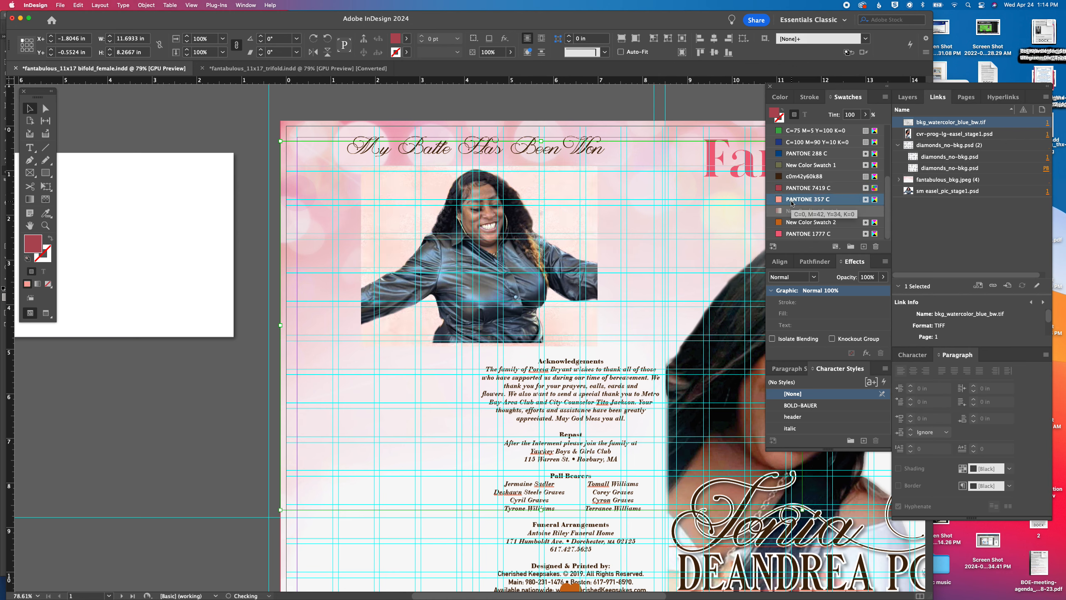
{"action": "left_click", "coordinate": [191, 107]}
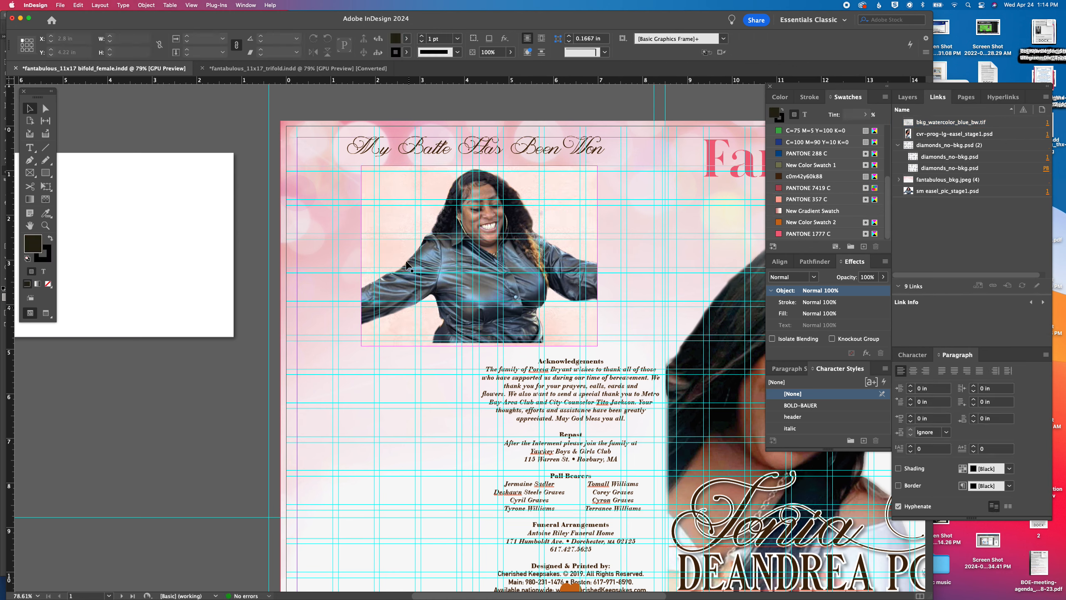
Trim the watercolor frame's lower edge to line up with the bottom of the photo
{"action": "left_click", "coordinate": [472, 326]}
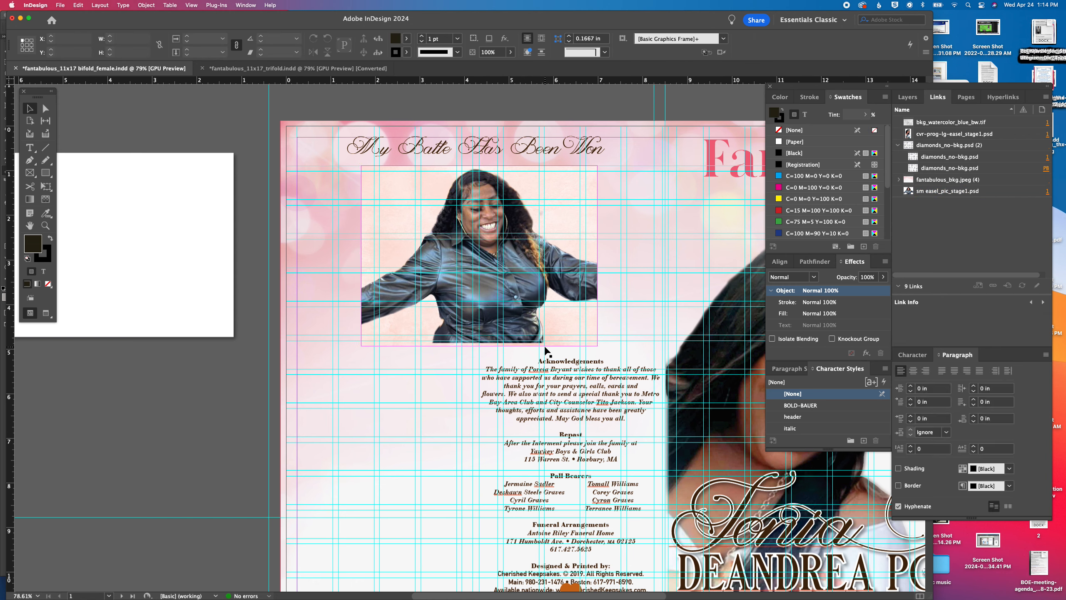
{"action": "left_click", "coordinate": [487, 348]}
{"action": "left_click_drag", "start_coordinate": [478, 347], "coordinate": [478, 343]}
Set the white drop-shadow frame behind the photo and watercolor as a border, sized about 5.63 by 4.11 in
{"action": "left_click_drag", "start_coordinate": [215, 173], "coordinate": [575, 185]}
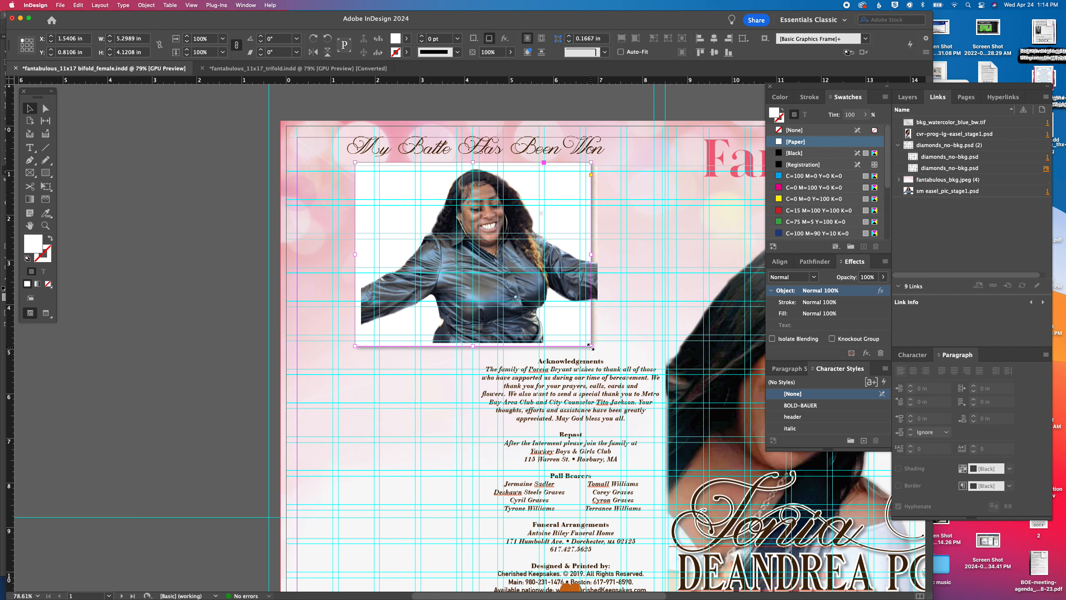
{"action": "left_click", "coordinate": [148, 5]}
{"action": "mouse_move", "coordinate": [198, 36]}
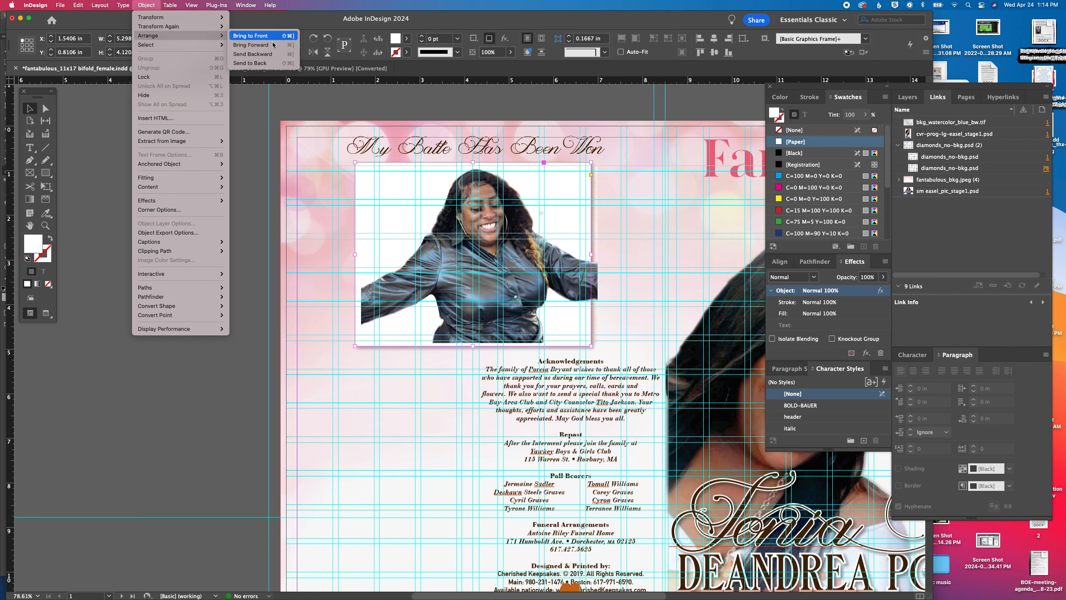
{"action": "left_click", "coordinate": [265, 62]}
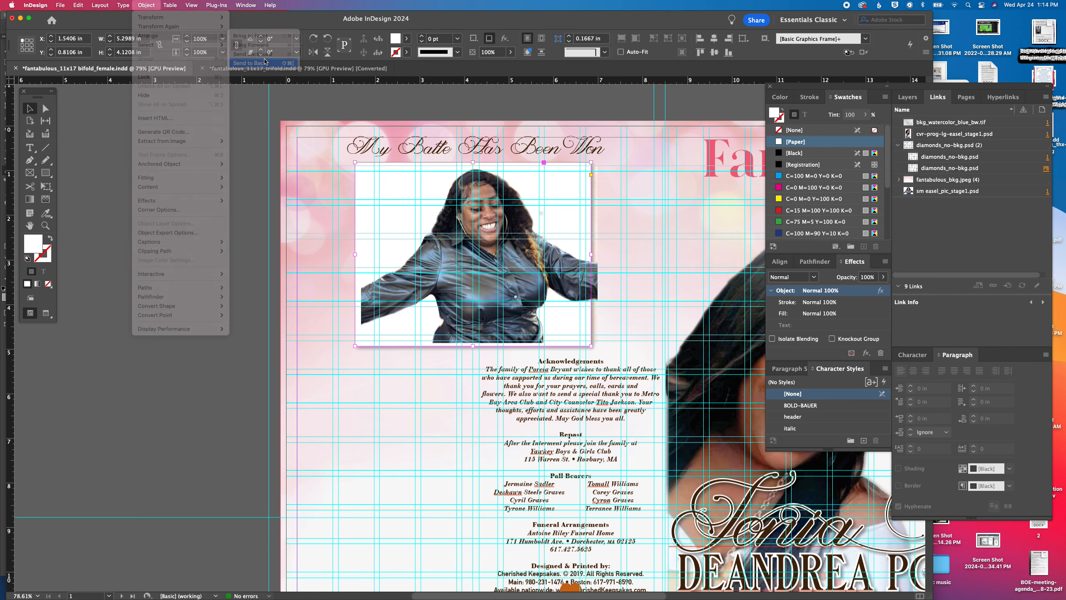
{"action": "left_click_drag", "start_coordinate": [589, 345], "coordinate": [606, 345]}
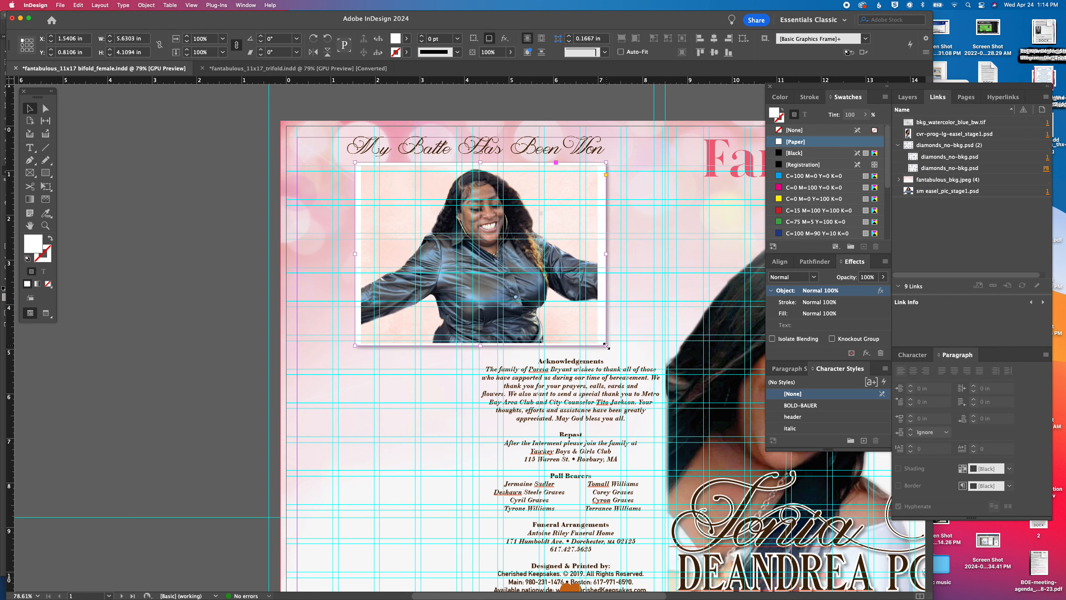
{"action": "left_click", "coordinate": [255, 248]}
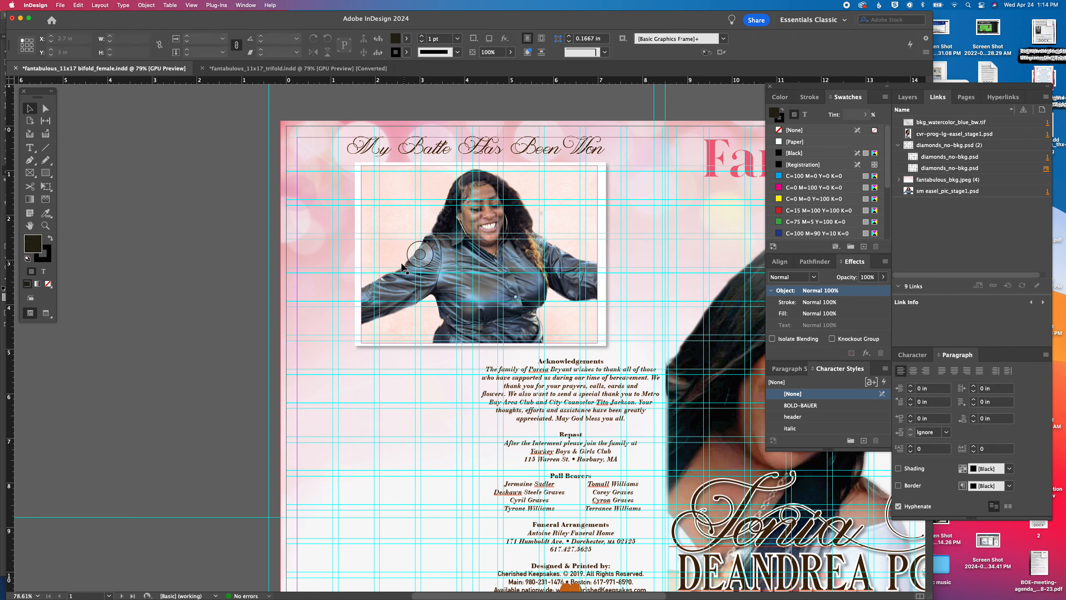
Group the photo with its watercolor background, leaving the white border frame out of the group
{"action": "left_click_drag", "start_coordinate": [328, 239], "coordinate": [375, 260]}
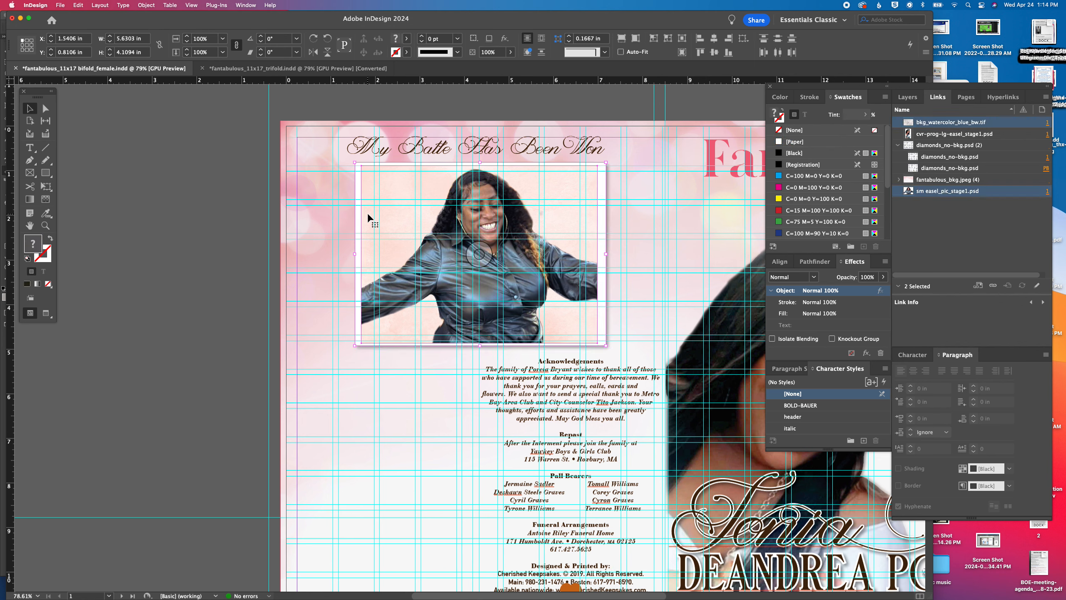
{"action": "left_click", "coordinate": [488, 272]}
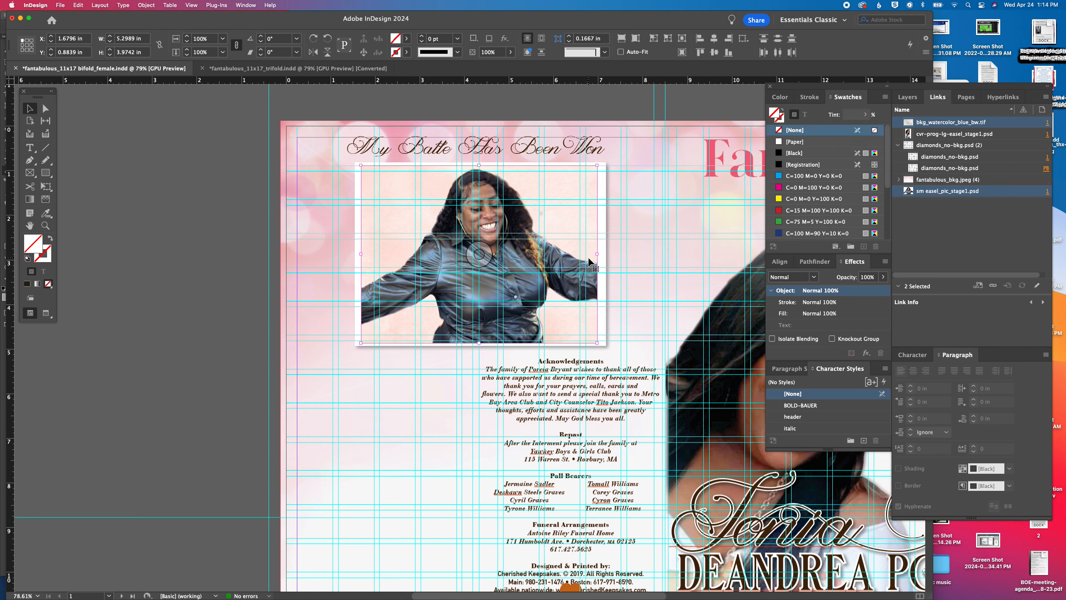
{"action": "key", "text": "super+g"}
{"action": "left_click", "coordinate": [329, 248]}
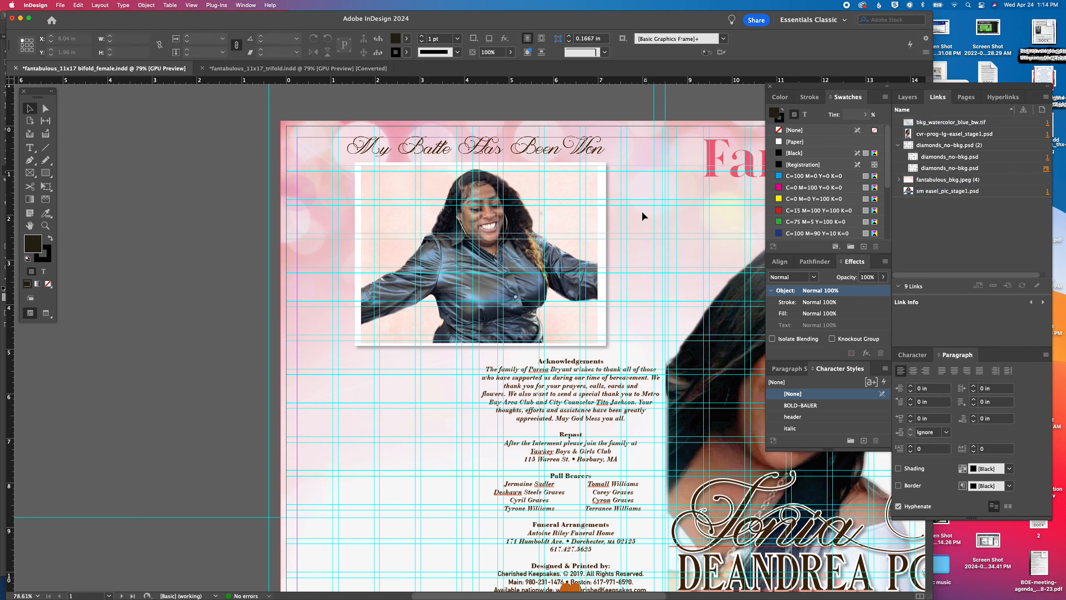
Extend the white border frame to 4.1894 in high and center the photo group on it
{"action": "left_click", "coordinate": [605, 207]}
{"action": "left_click_drag", "start_coordinate": [606, 346], "coordinate": [607, 349]}
{"action": "left_click_drag", "start_coordinate": [625, 305], "coordinate": [569, 266]}
{"action": "left_click", "coordinate": [713, 54]}
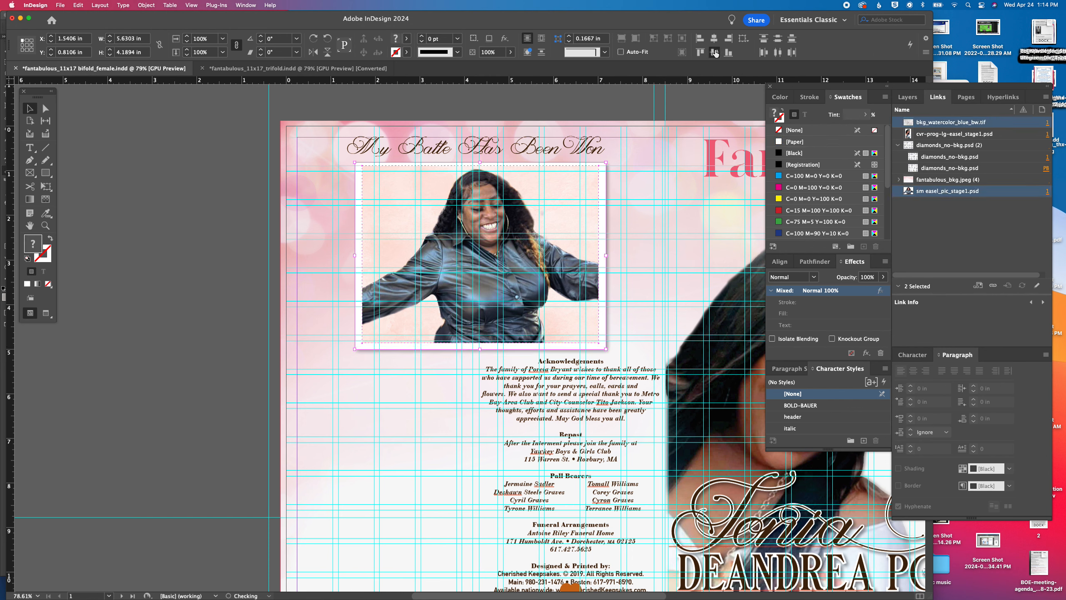
{"action": "left_click", "coordinate": [154, 259]}
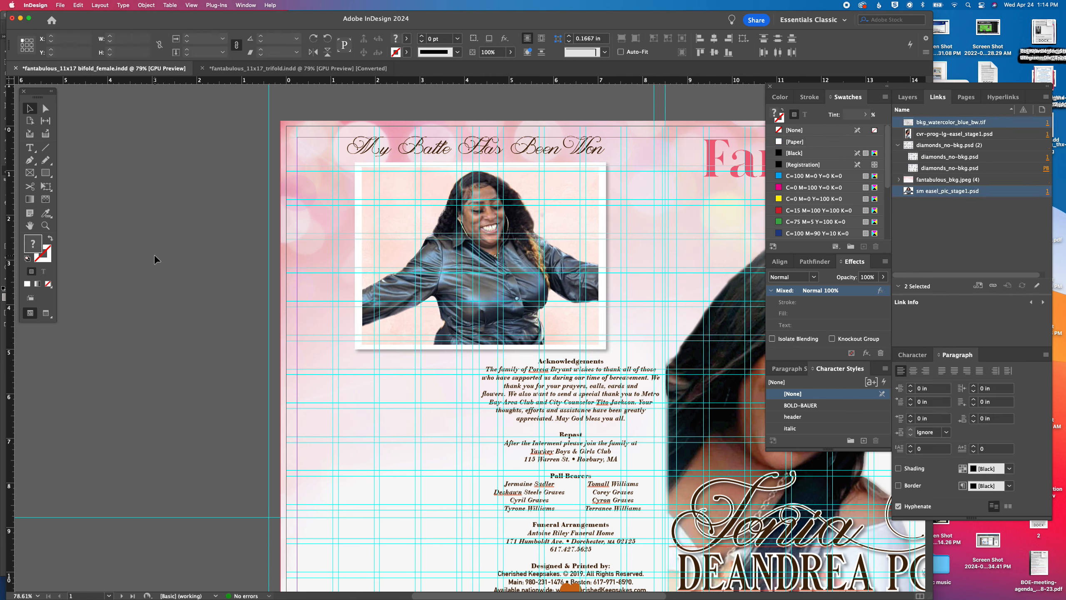
Nudge the script heading above the photo down to Y 0.3333 in
{"action": "left_click", "coordinate": [577, 152]}
{"action": "key", "text": "Down"}
{"action": "key", "text": "Down"}
{"action": "key", "text": "Down"}
{"action": "key", "text": "Down"}
{"action": "key", "text": "Down"}
{"action": "key", "text": "Down"}
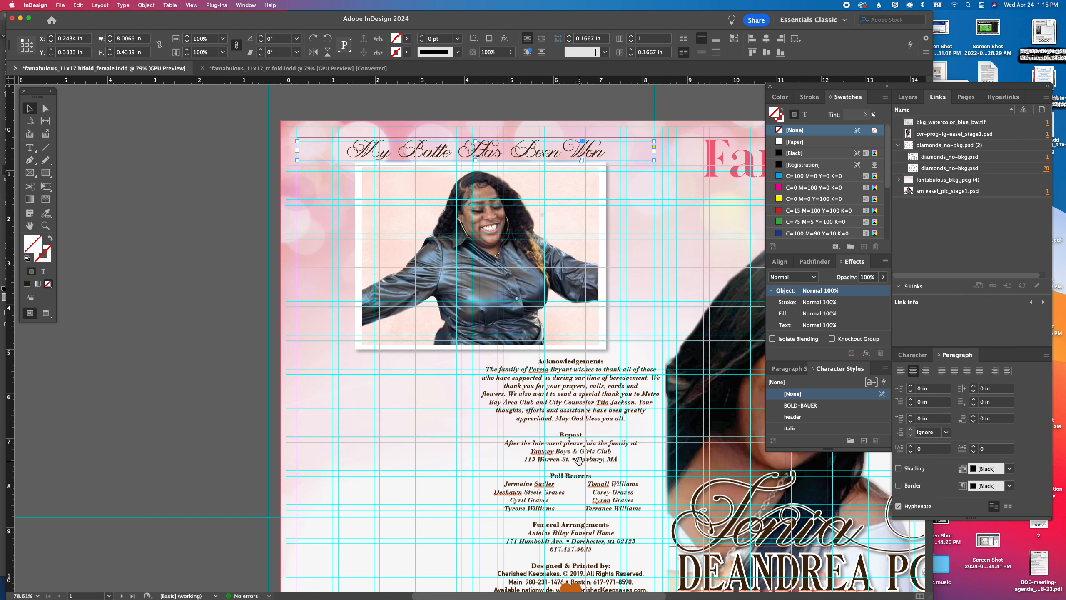
Widen the acknowledgements text frame to 8.1875 in, starting at X 0.25 in, and save the document
{"action": "scroll", "coordinate": [575, 458], "scroll_direction": "down", "scroll_amount": 5}
{"action": "left_click", "coordinate": [567, 341]}
{"action": "left_click_drag", "start_coordinate": [532, 297], "coordinate": [348, 291]}
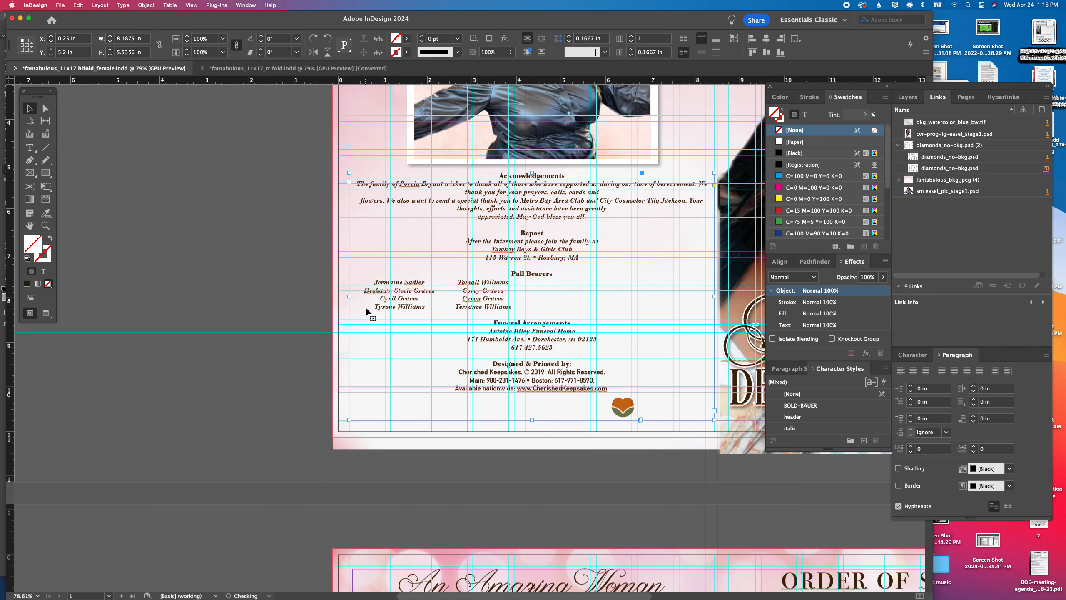
{"action": "left_click_drag", "start_coordinate": [549, 284], "coordinate": [472, 300]}
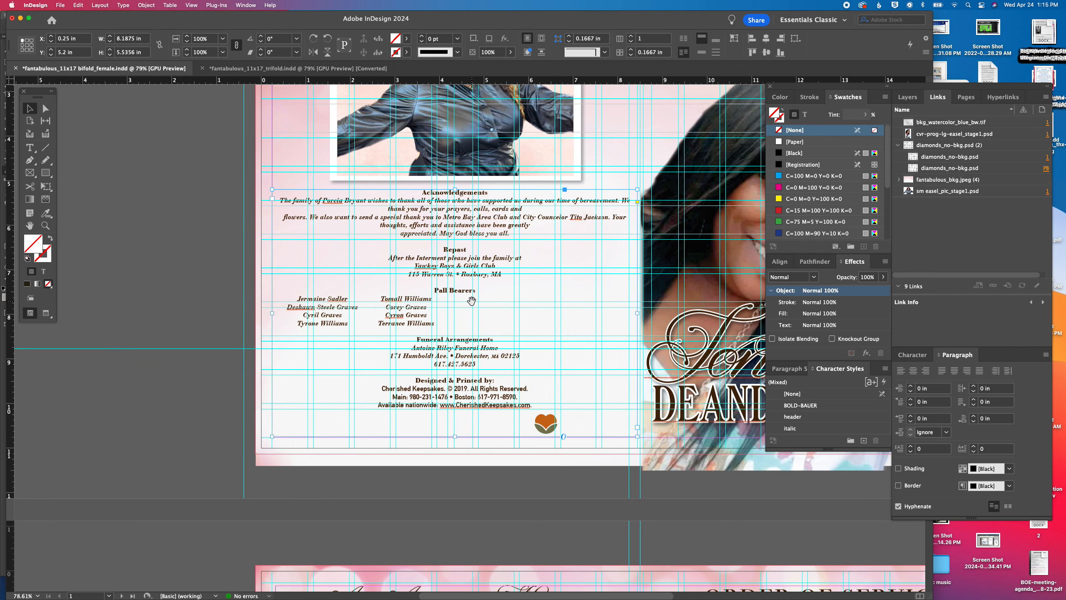
{"action": "key", "text": "super+s"}
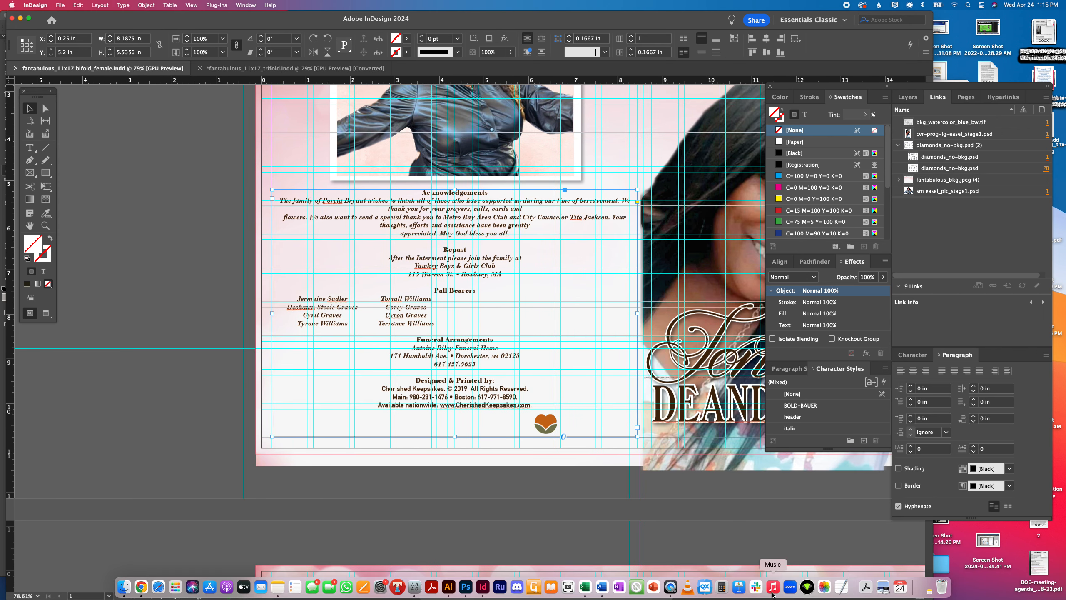
Switch to the family's manuscript in Word and copy the Family Gratitude text together with its family signature line
{"action": "left_click", "coordinate": [601, 586]}
{"action": "scroll", "coordinate": [427, 279], "scroll_direction": "down", "scroll_amount": 10}
{"action": "scroll", "coordinate": [427, 279], "scroll_direction": "down", "scroll_amount": 20}
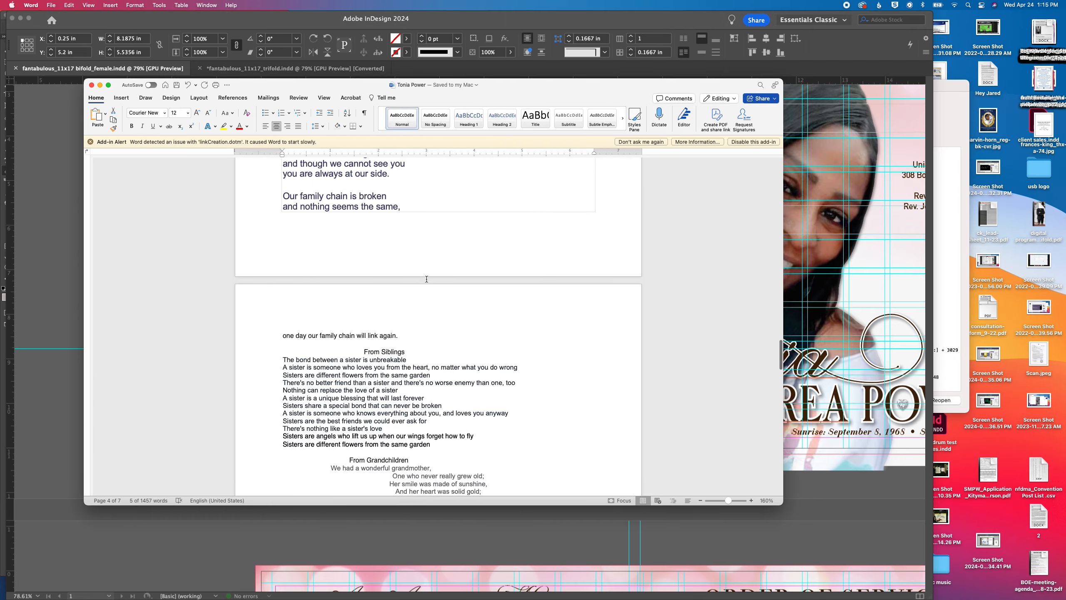
{"action": "scroll", "coordinate": [427, 279], "scroll_direction": "down", "scroll_amount": 20}
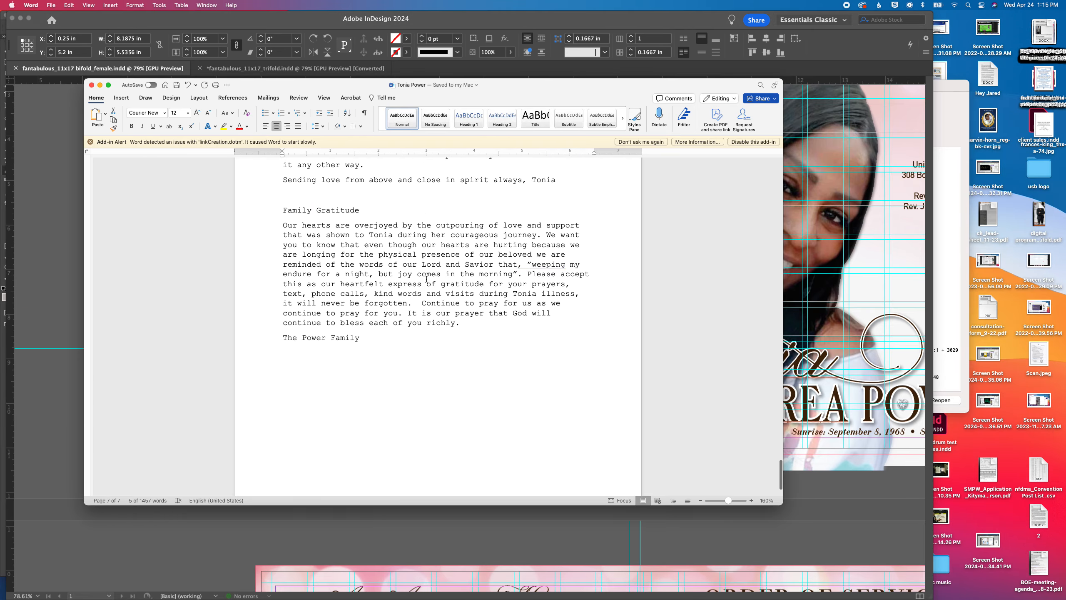
{"action": "left_click_drag", "start_coordinate": [381, 343], "coordinate": [268, 230]}
{"action": "key", "text": "super+c"}
{"action": "scroll", "coordinate": [120, 209], "scroll_direction": "up", "scroll_amount": 3}
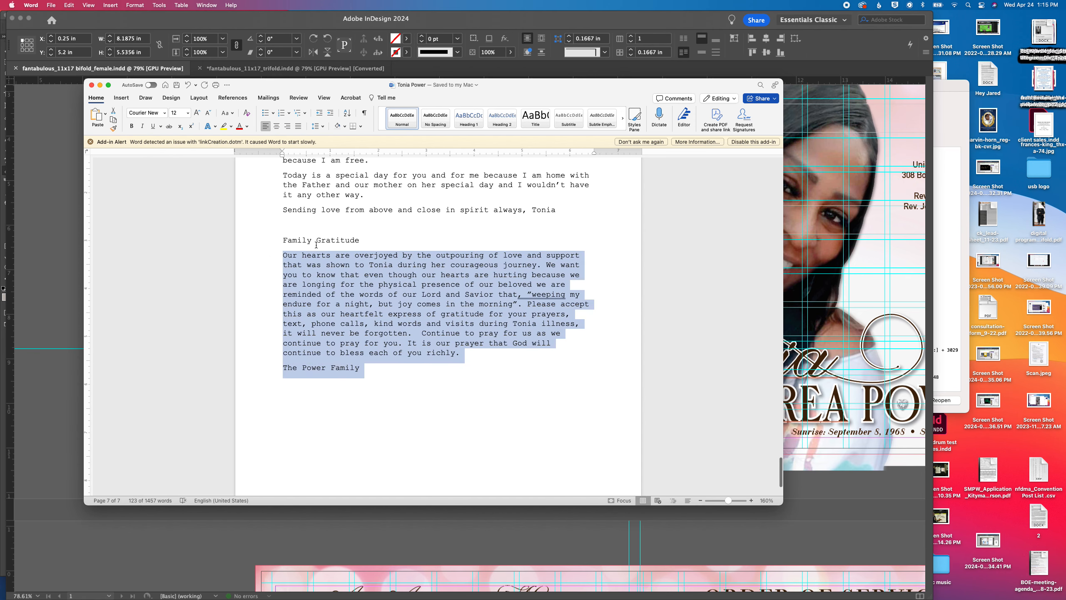
Back in InDesign, replace the acknowledgement body, Repast and Pall Bearers text with the copied gratitude message, and center all text in the frame
{"action": "left_click", "coordinate": [73, 210]}
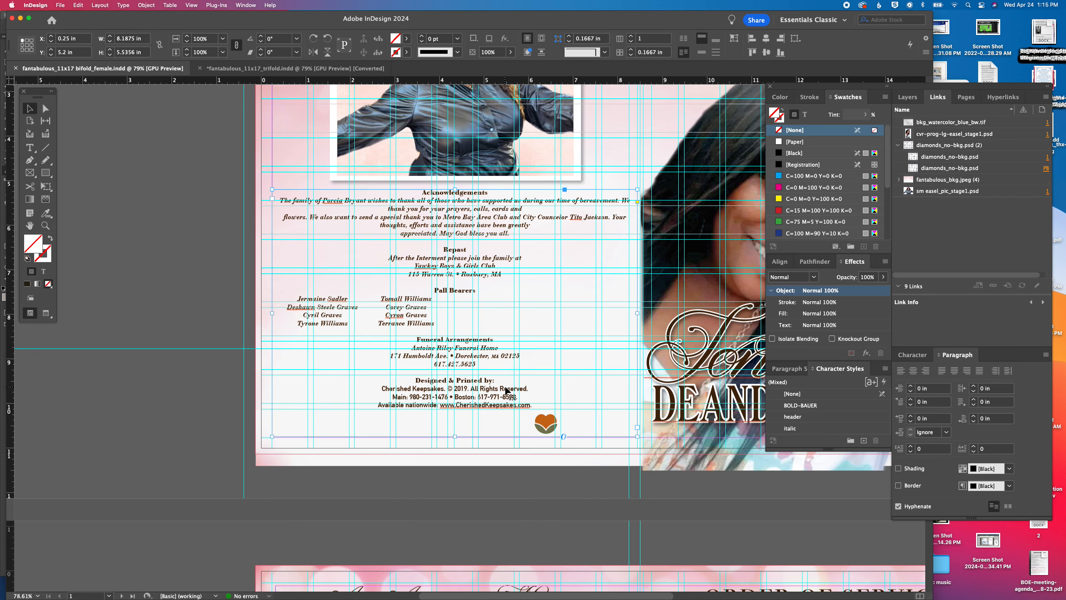
{"action": "double_click", "coordinate": [435, 323]}
{"action": "left_click_drag", "start_coordinate": [436, 324], "coordinate": [278, 199]}
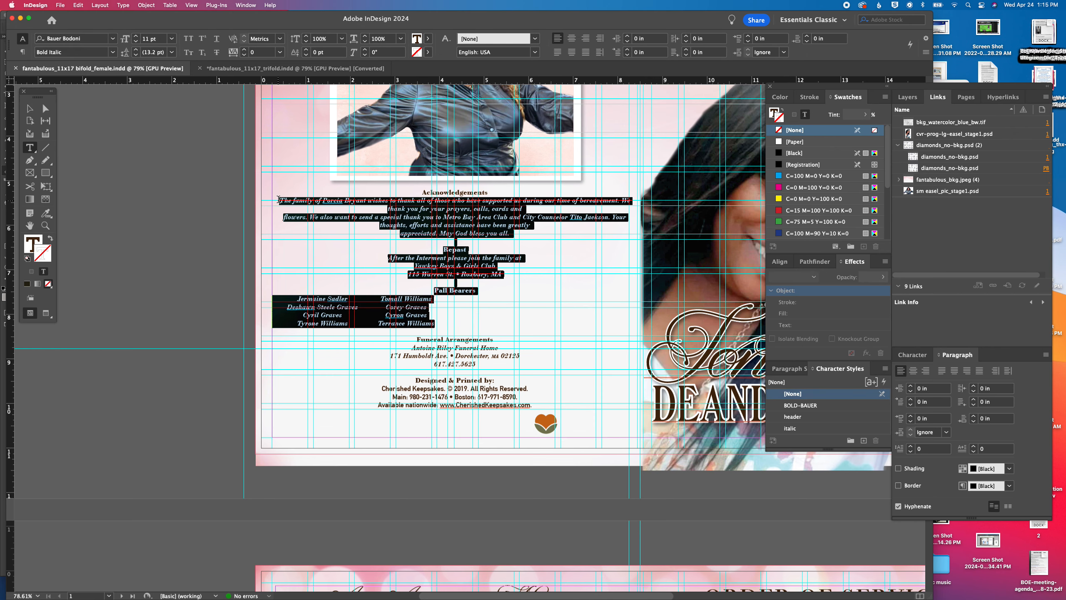
{"action": "key", "text": "super+v"}
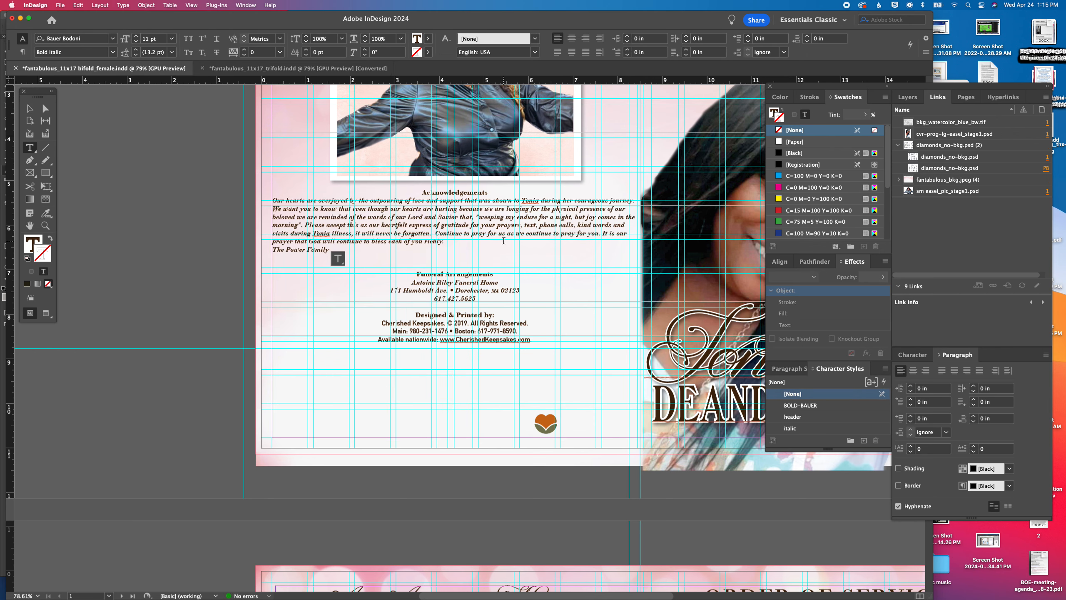
{"action": "key", "text": "super+a"}
{"action": "left_click", "coordinate": [572, 39]}
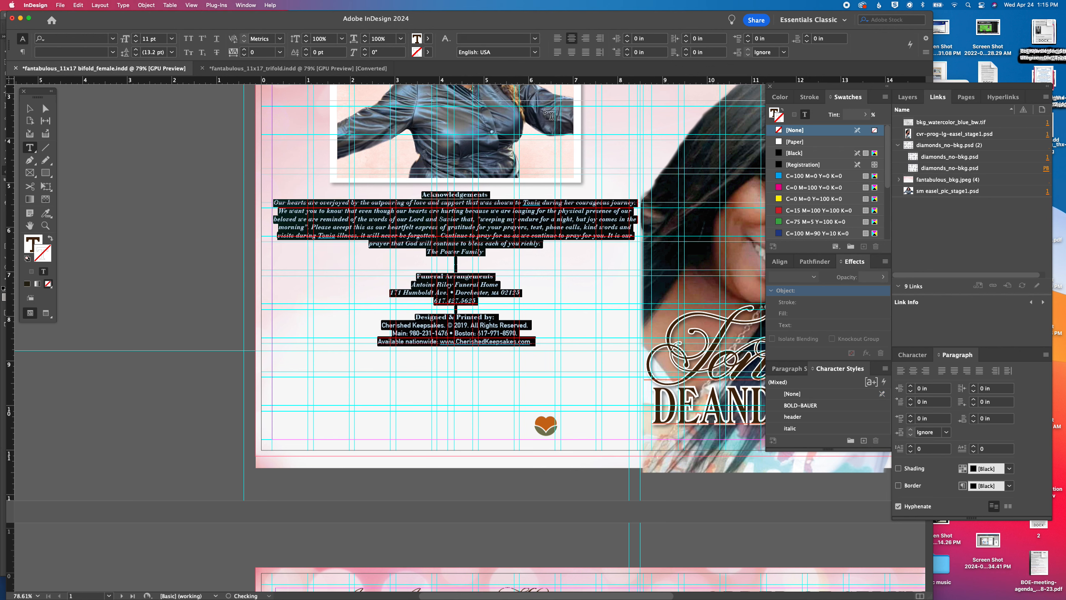
Open a previous client's 11x17 trifold program from its working design folder under Family Funeral Products, 2024, 03 march
{"action": "left_click", "coordinate": [474, 288]}
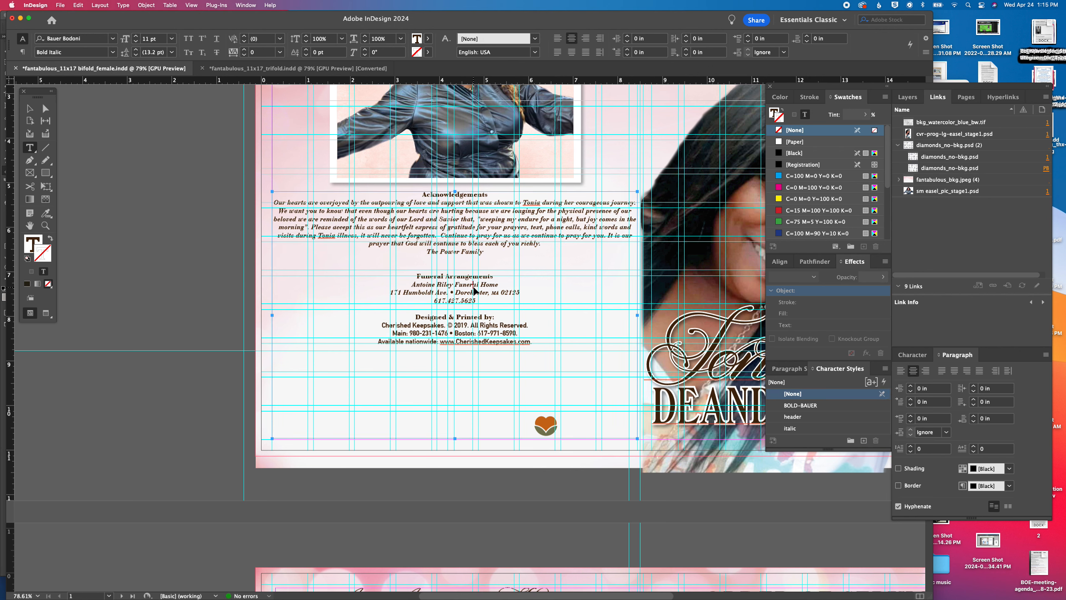
{"action": "key", "text": "super+o"}
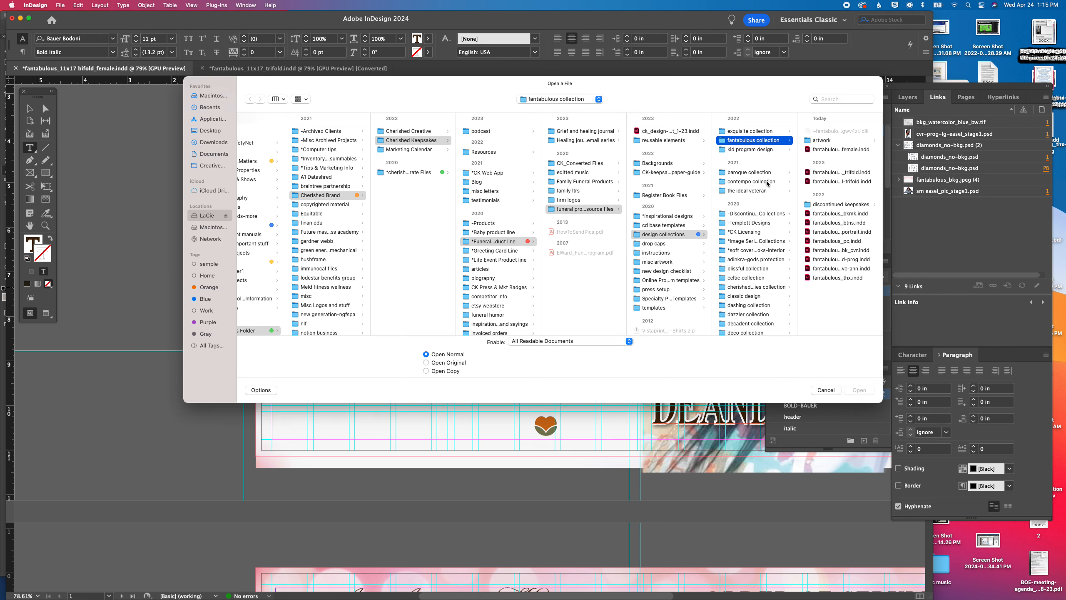
{"action": "left_click", "coordinate": [590, 180]}
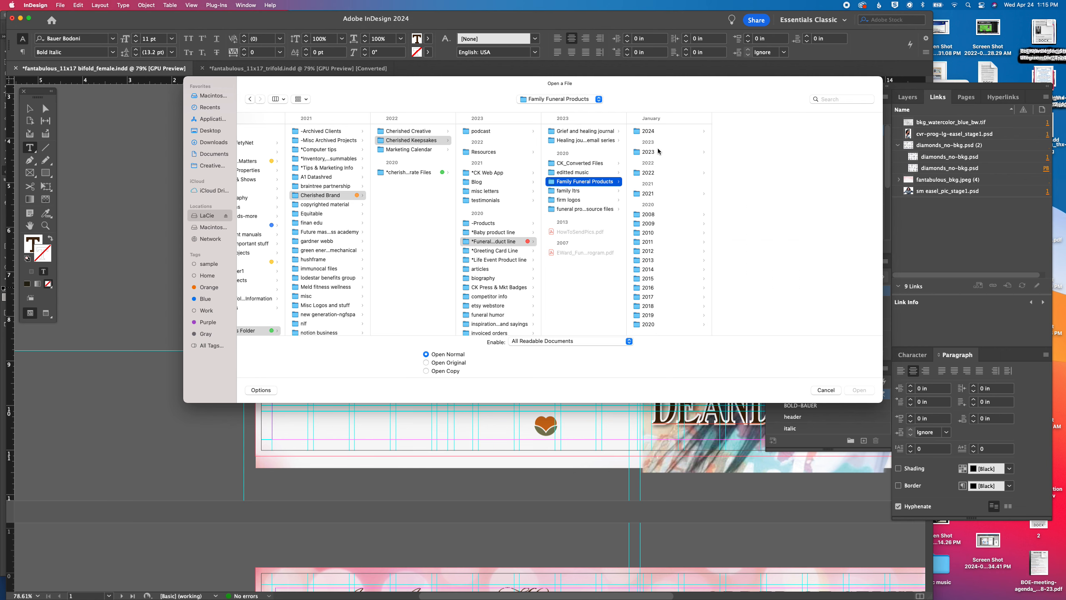
{"action": "left_click", "coordinate": [660, 132]}
{"action": "left_click", "coordinate": [743, 131]}
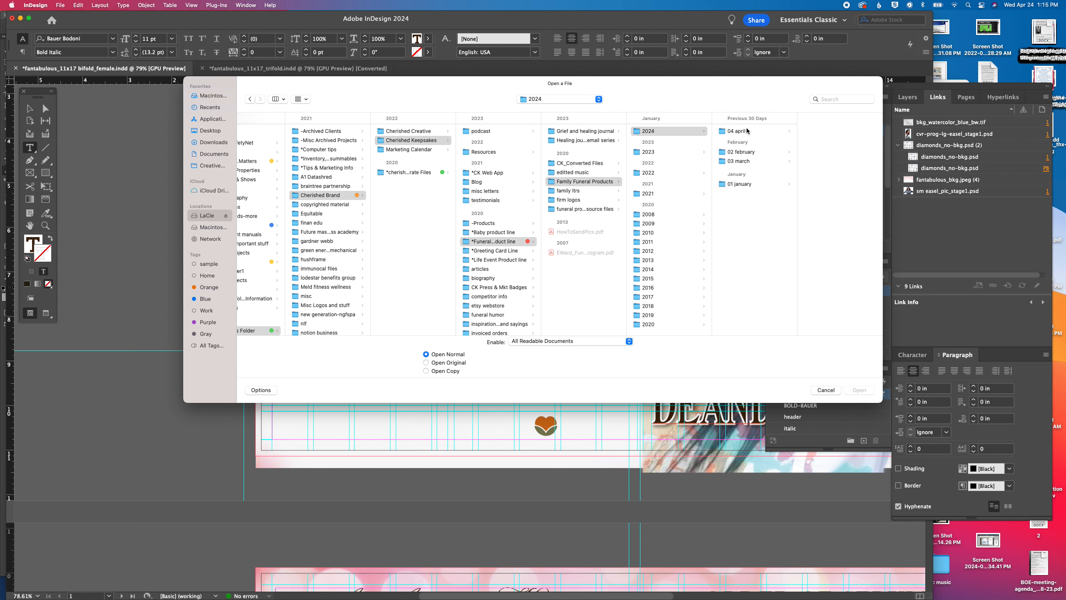
{"action": "left_click", "coordinate": [756, 153]}
{"action": "left_click", "coordinate": [749, 161]}
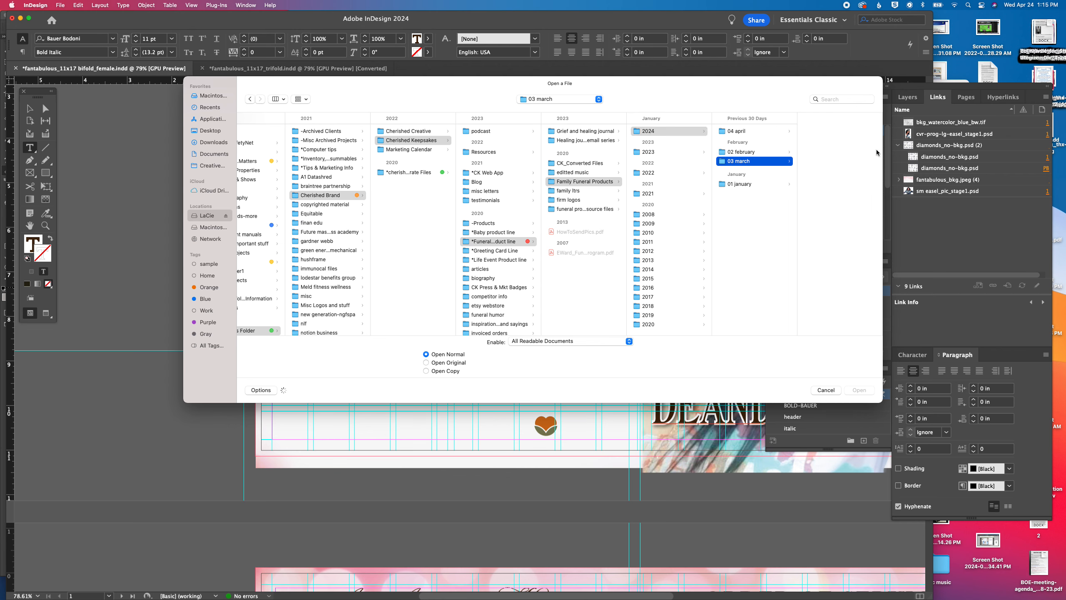
{"action": "left_click", "coordinate": [853, 188]}
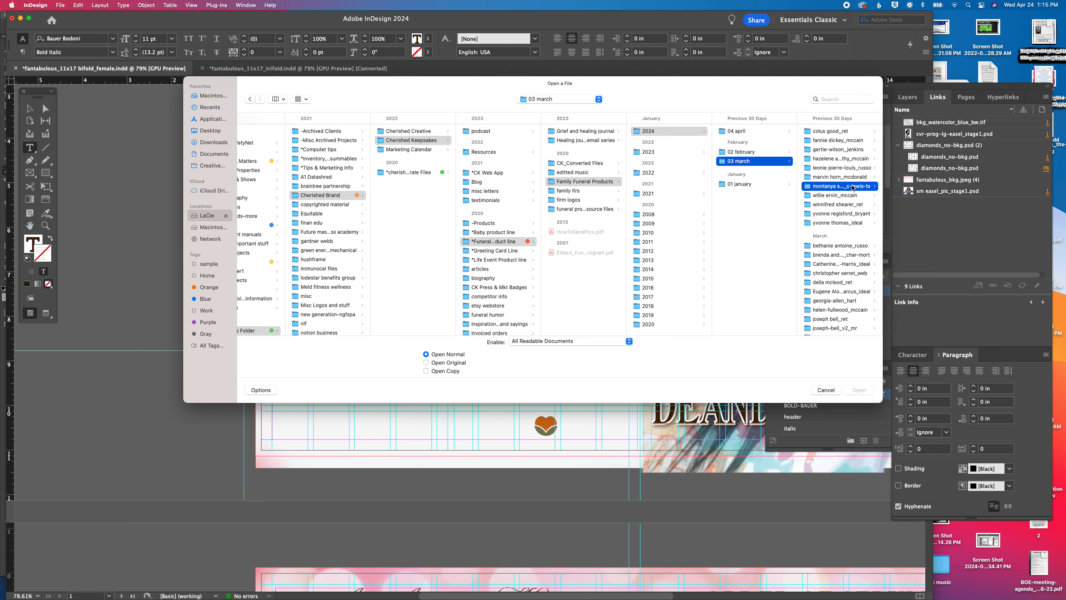
{"action": "left_click", "coordinate": [817, 214]}
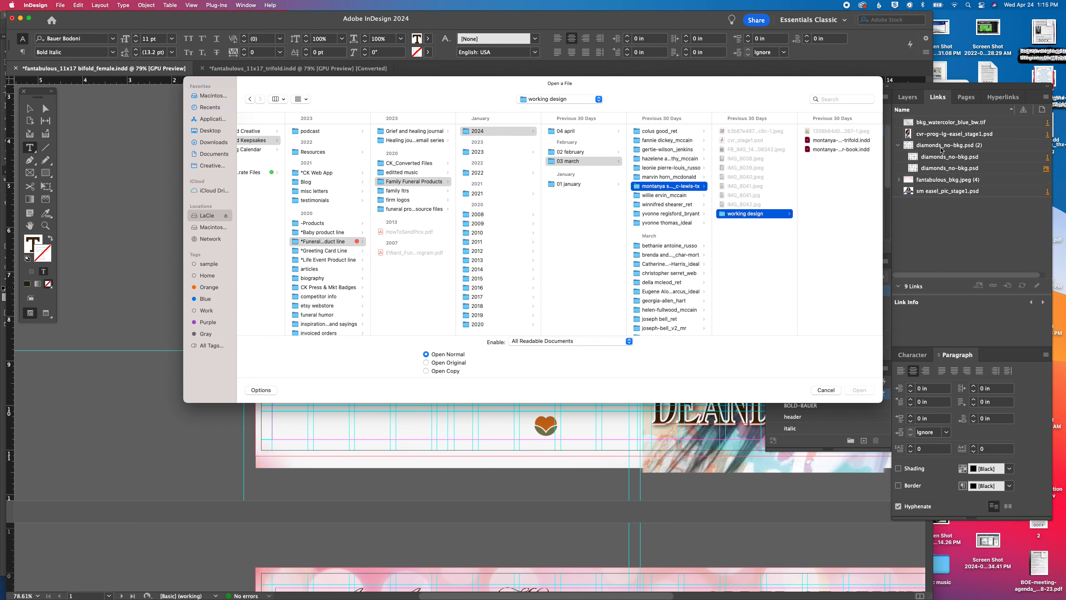
{"action": "double_click", "coordinate": [846, 141]}
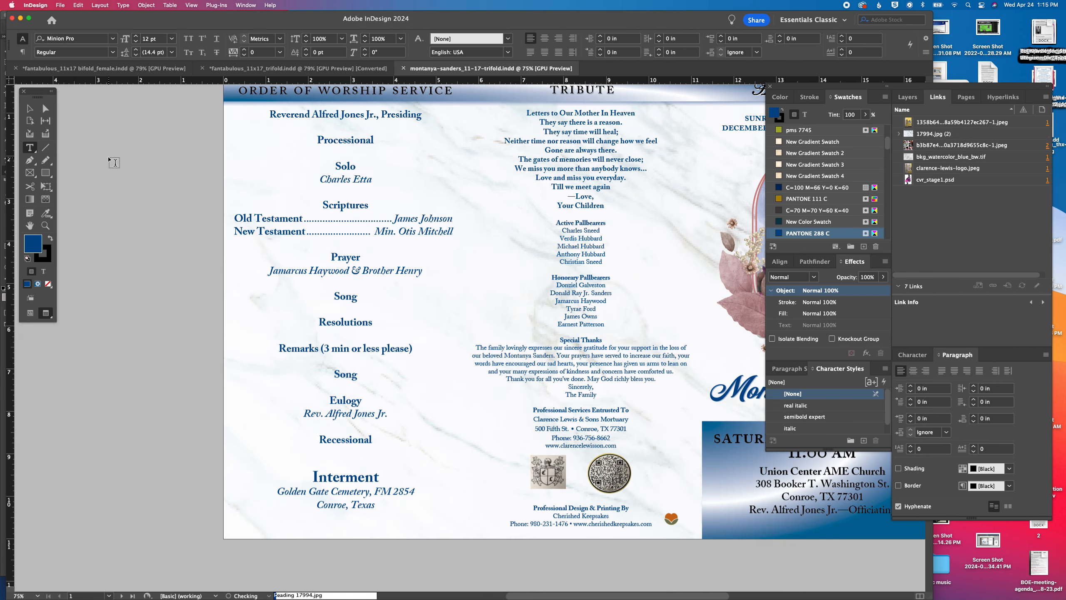
{"action": "key", "text": "super+o"}
{"action": "double_click", "coordinate": [262, 171]}
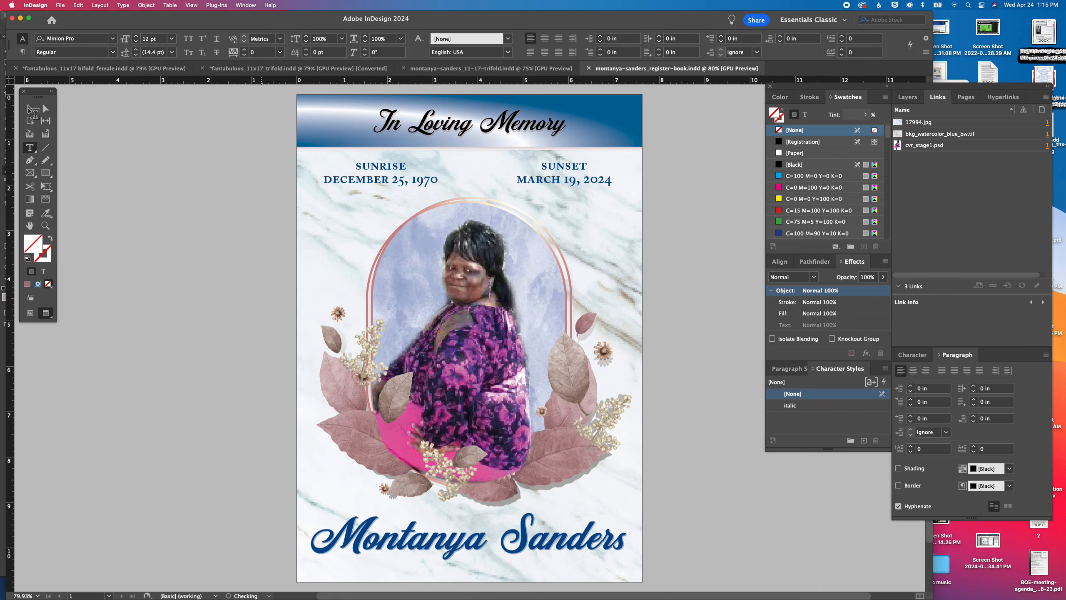
{"action": "left_click", "coordinate": [29, 108]}
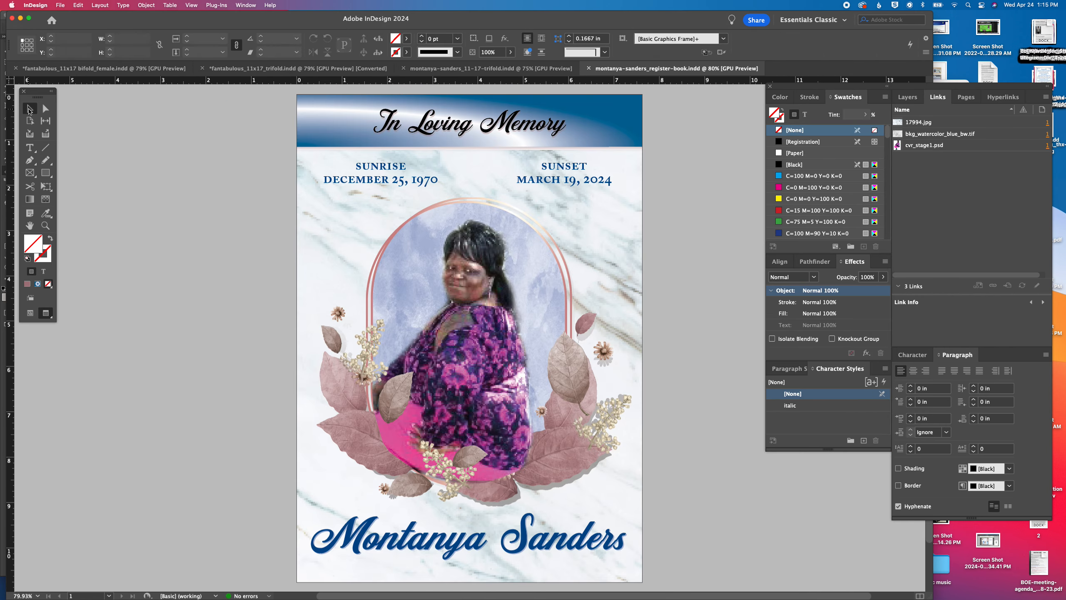
{"action": "left_click", "coordinate": [492, 70]}
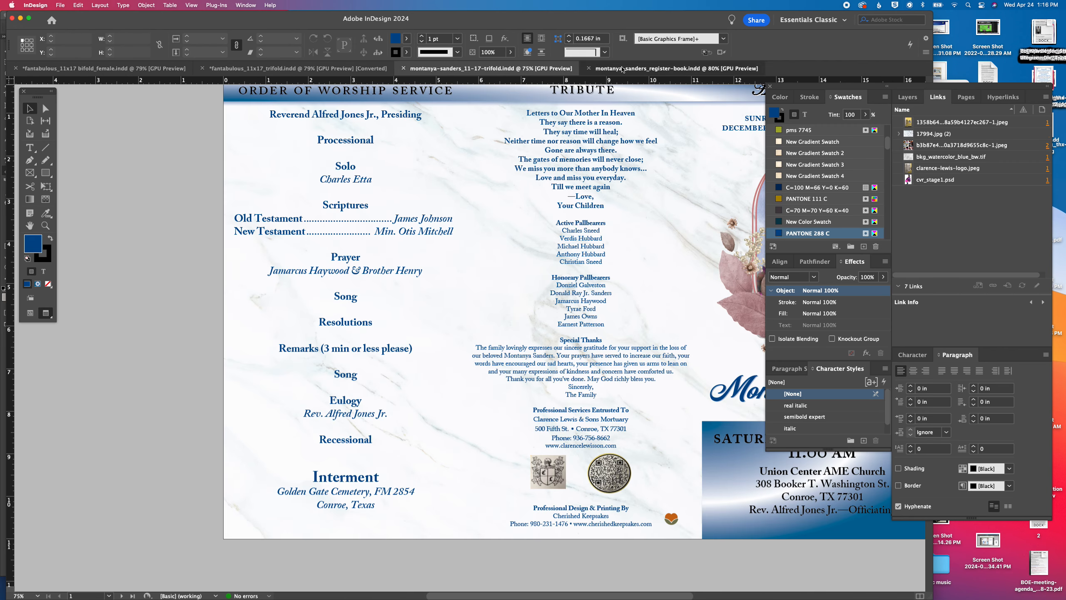
{"action": "left_click", "coordinate": [622, 69]}
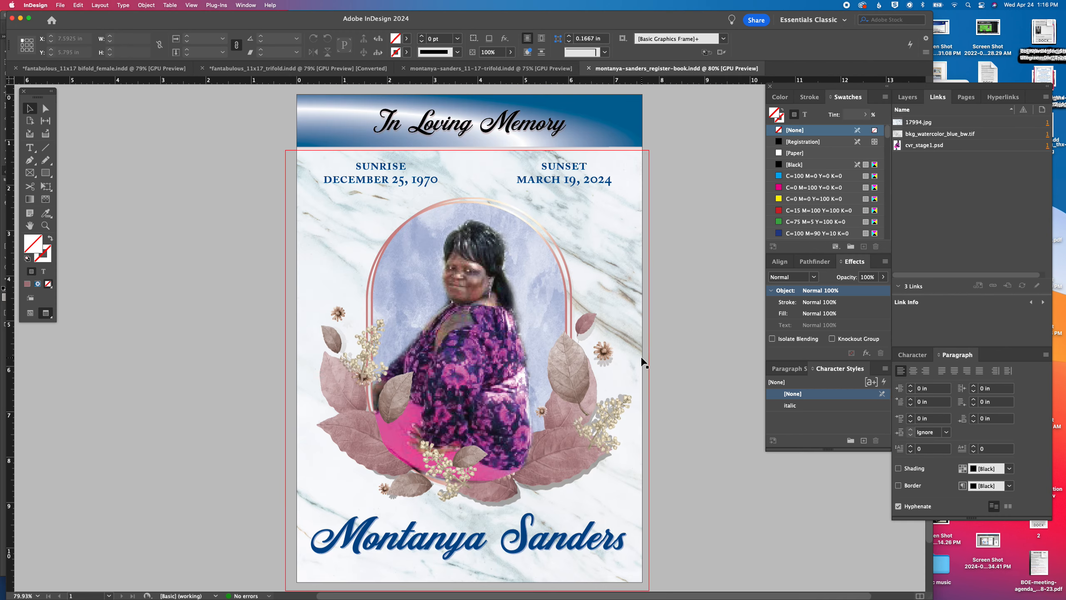
{"action": "key", "text": "super+w"}
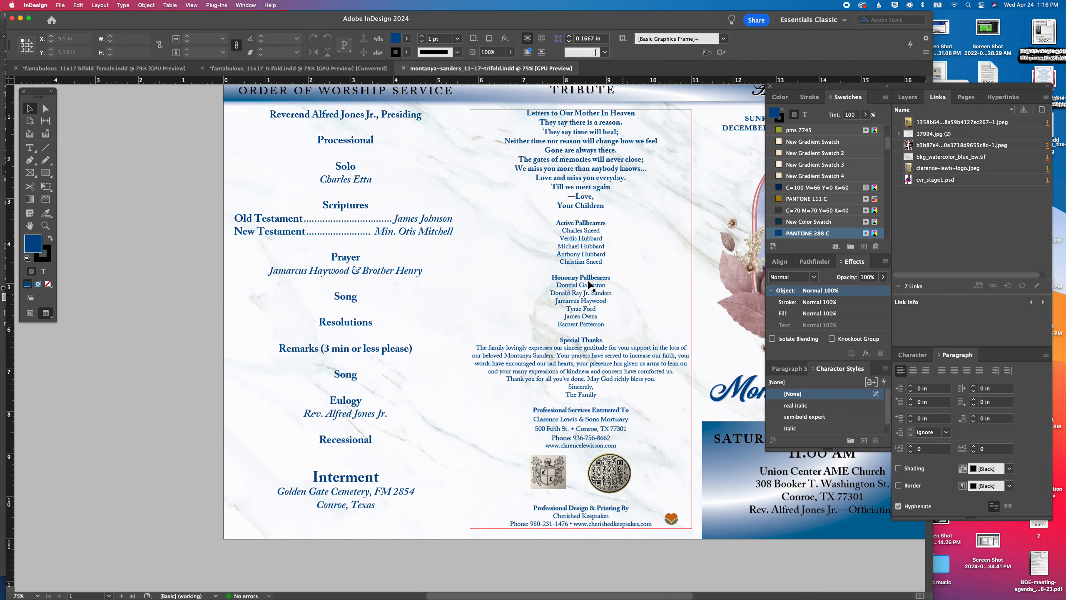
Copy the mortuary contact details and printing credit from the trifold and paste them over the bifold back cover's funeral home and printer details
{"action": "double_click", "coordinate": [582, 437]}
{"action": "left_click_drag", "start_coordinate": [533, 419], "coordinate": [625, 446]}
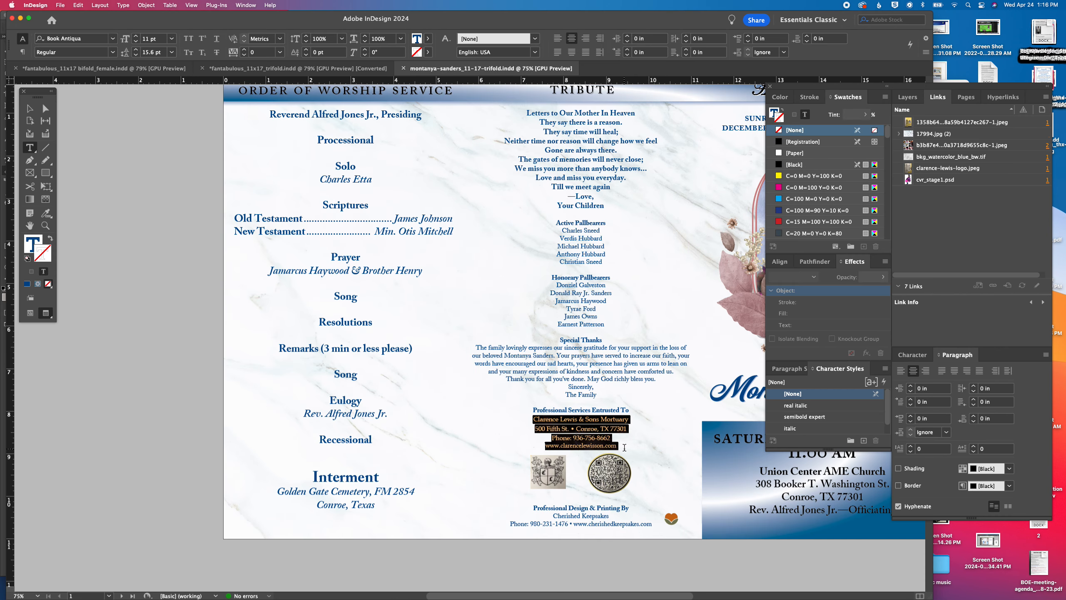
{"action": "left_click_drag", "start_coordinate": [625, 448], "coordinate": [634, 532]}
{"action": "key", "text": "super+c"}
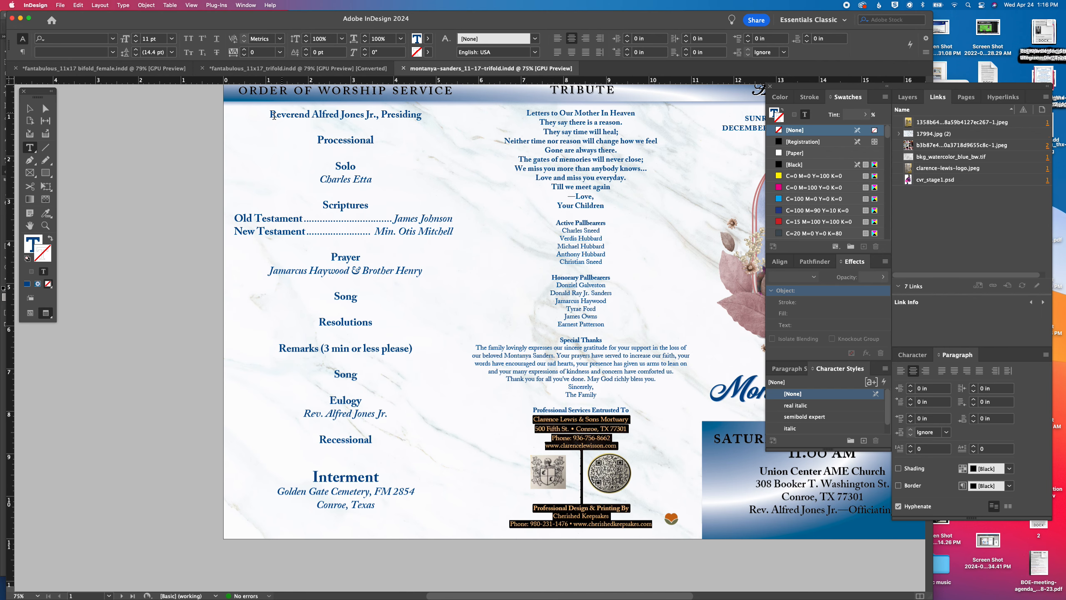
{"action": "left_click", "coordinate": [105, 68]}
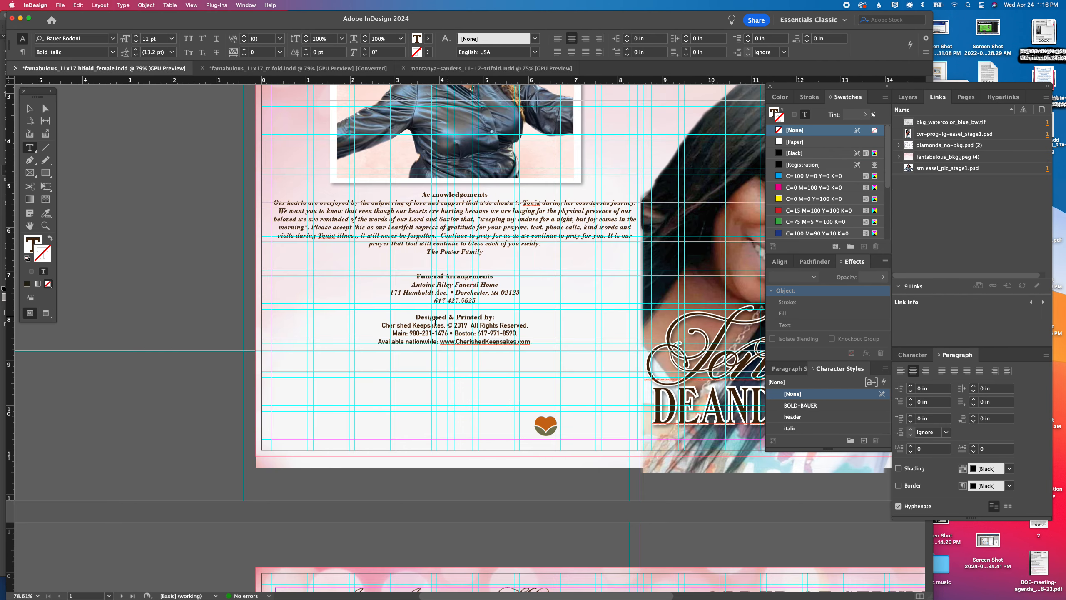
{"action": "left_click_drag", "start_coordinate": [410, 284], "coordinate": [581, 371]}
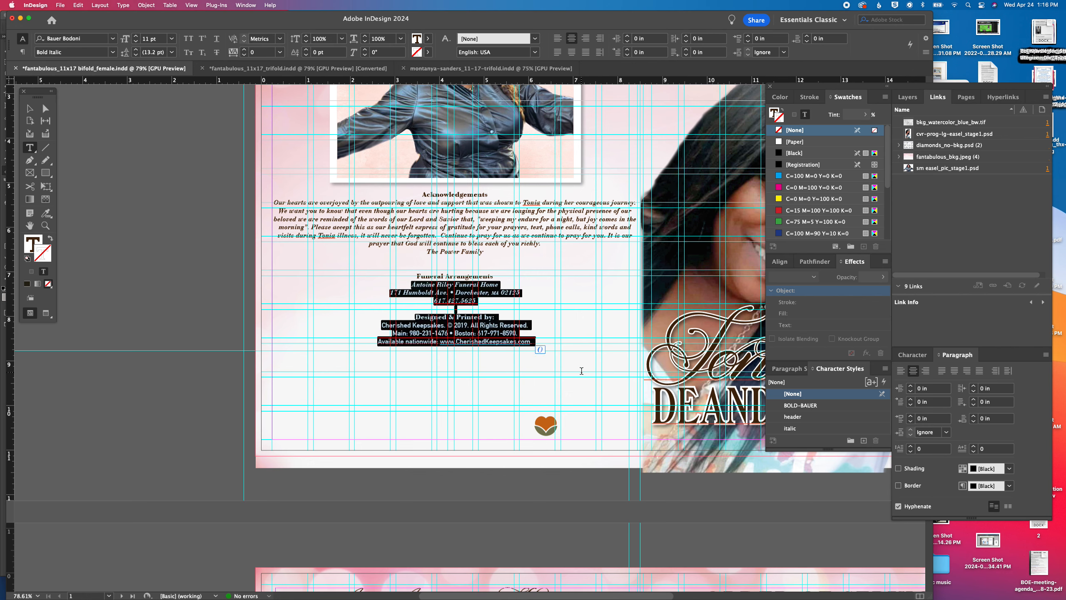
{"action": "key", "text": "super+v"}
Set the pasted mortuary and printing credit text in Bauer Bodoni Roman
{"action": "left_click_drag", "start_coordinate": [401, 287], "coordinate": [561, 392]}
{"action": "left_click_drag", "start_coordinate": [476, 228], "coordinate": [456, 220]}
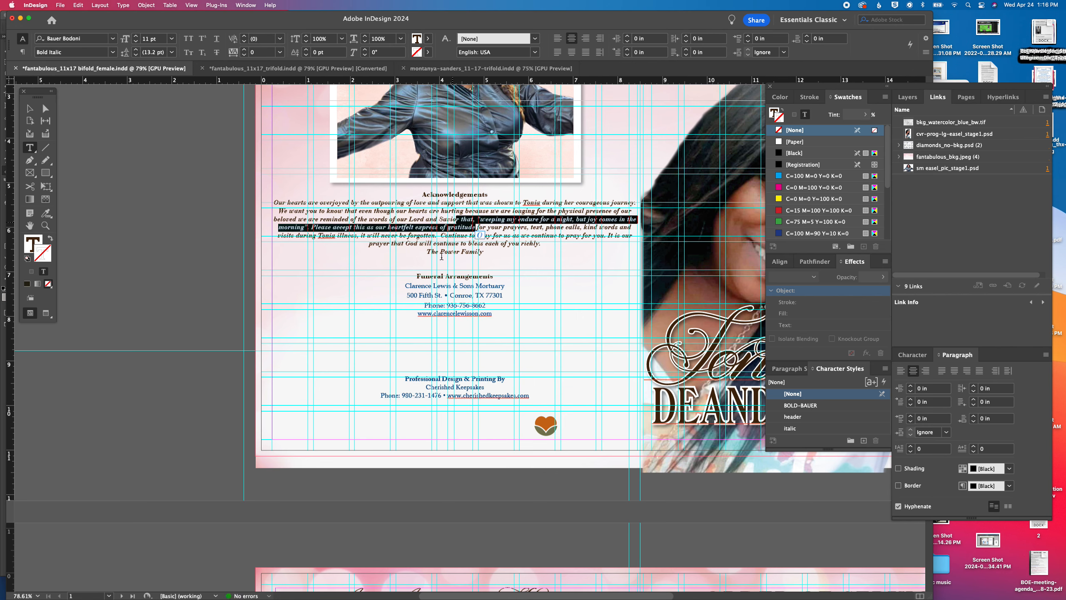
{"action": "left_click_drag", "start_coordinate": [403, 287], "coordinate": [530, 397]}
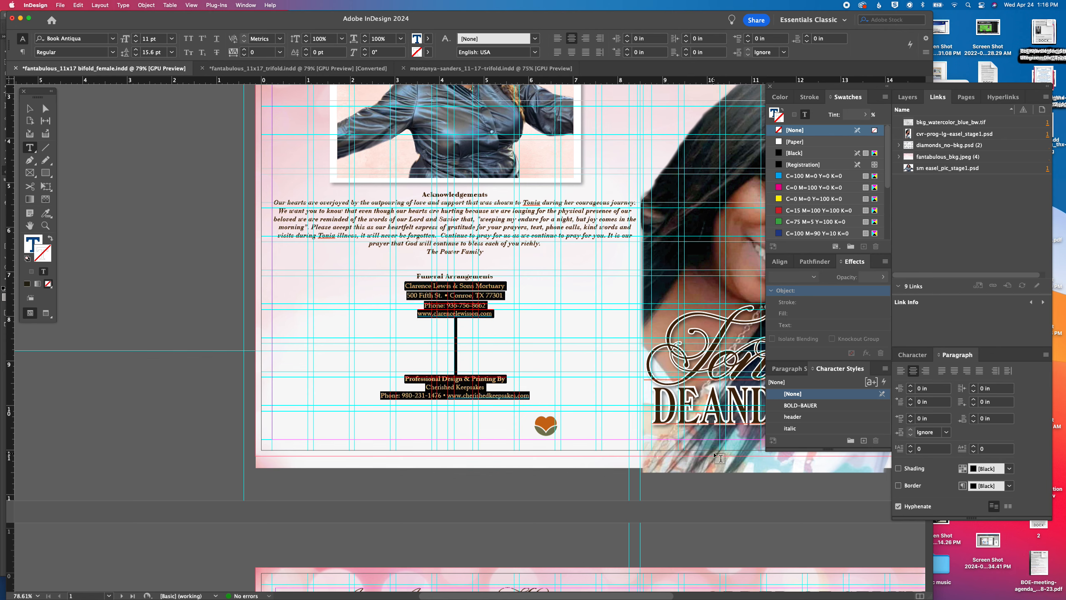
{"action": "left_click", "coordinate": [104, 39]}
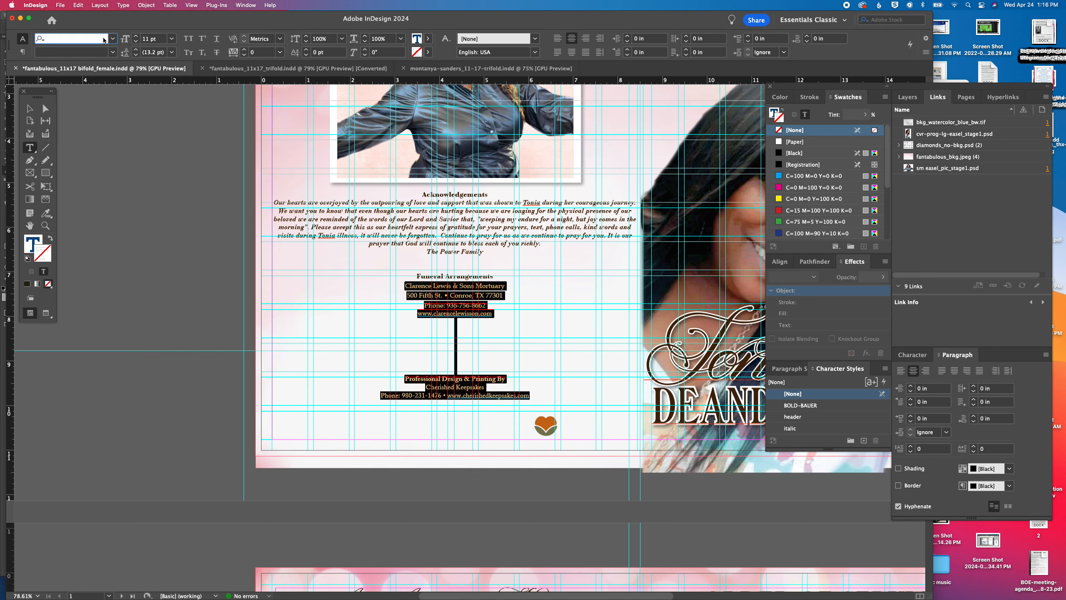
{"action": "type", "text": "bau"}
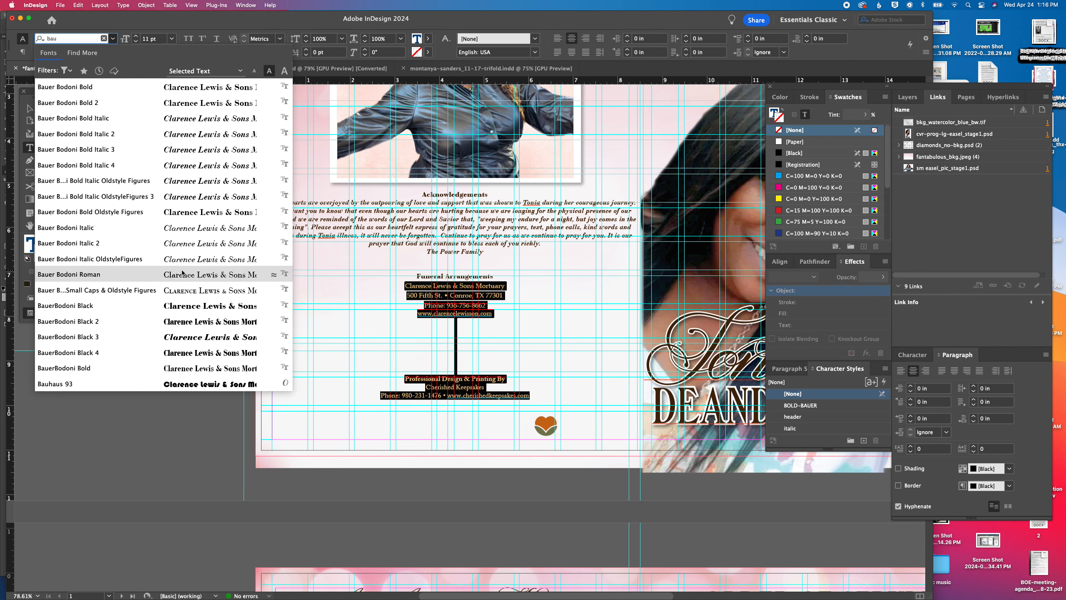
{"action": "key", "text": "Return"}
Try to color the pasted mortuary and printing credit text with the c0m42y60k88 swatch
{"action": "scroll", "coordinate": [813, 200], "scroll_direction": "down", "scroll_amount": 3}
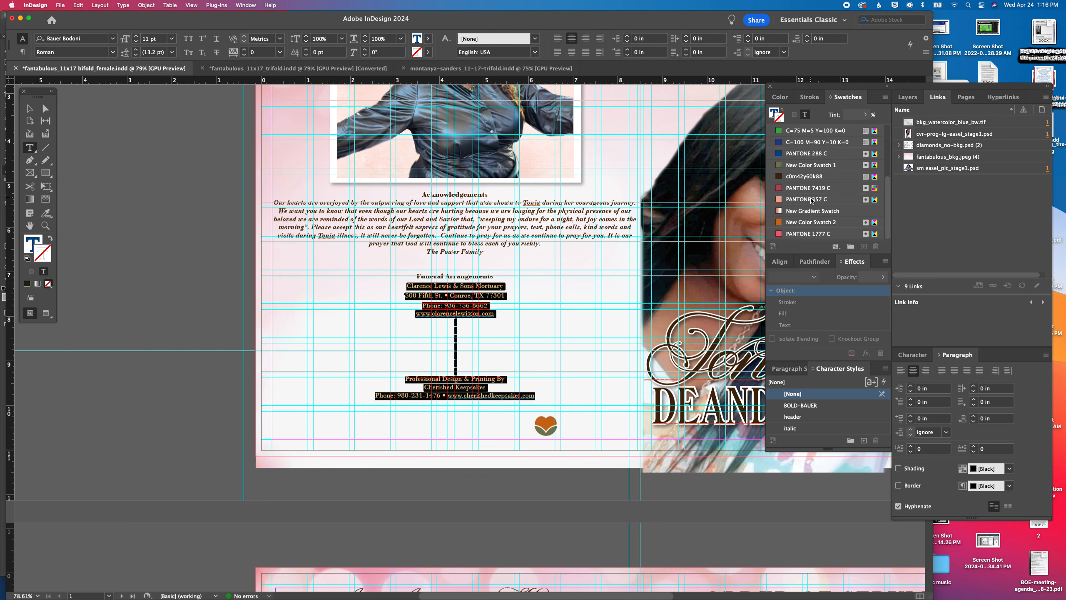
{"action": "left_click", "coordinate": [790, 177]}
{"action": "left_click", "coordinate": [462, 298]}
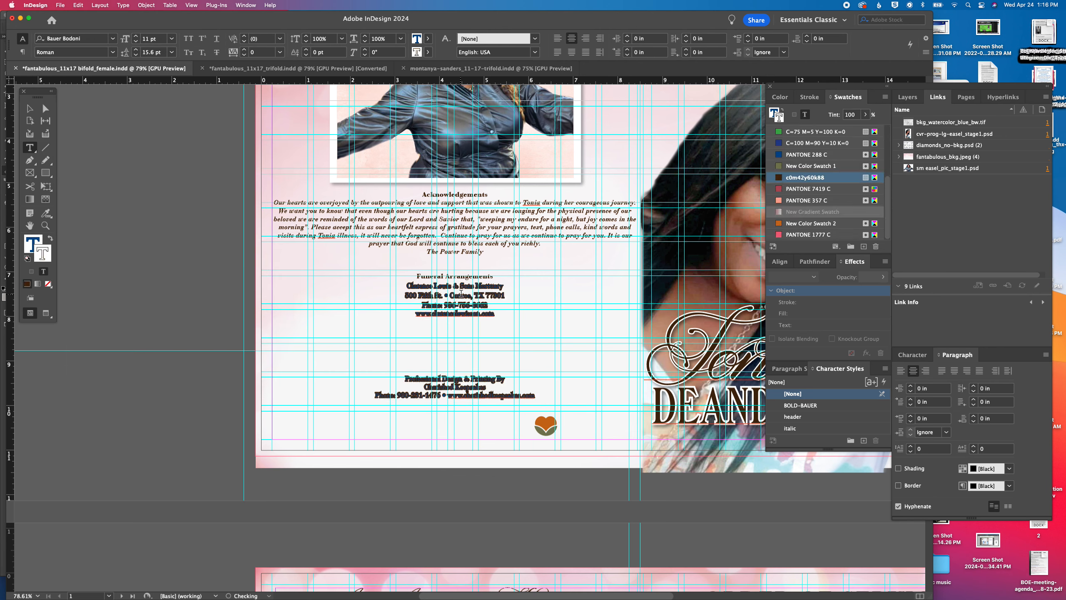
Remove the stroke from all text in the acknowledgements frame and fill the text with the c0m42y60k88 swatch
{"action": "key", "text": "super+a"}
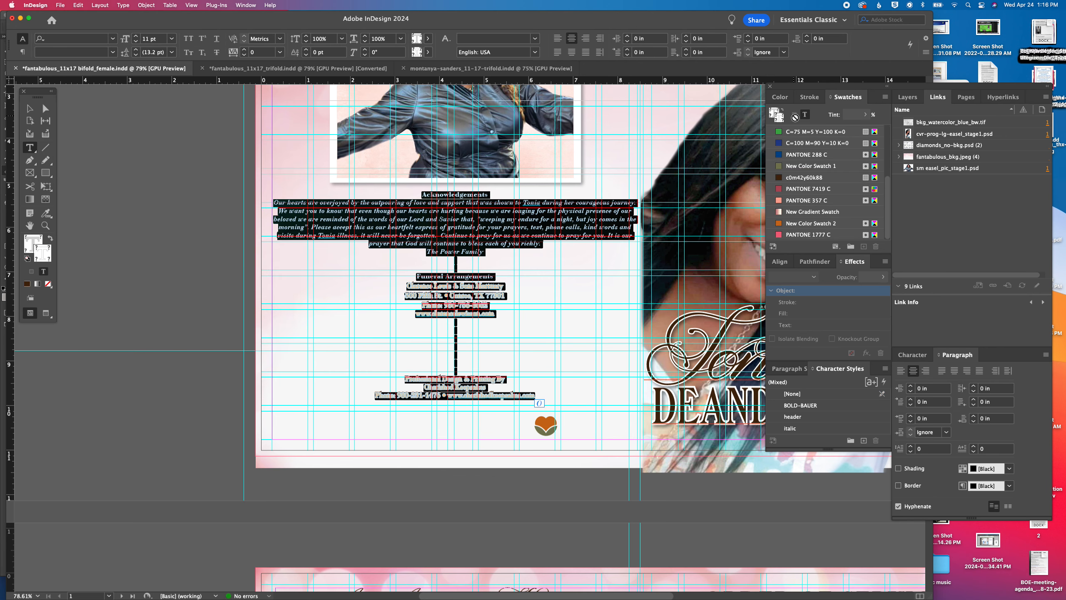
{"action": "left_click", "coordinate": [805, 115]}
{"action": "scroll", "coordinate": [806, 183], "scroll_direction": "up", "scroll_amount": 3}
{"action": "left_click", "coordinate": [791, 130]}
{"action": "scroll", "coordinate": [815, 185], "scroll_direction": "down", "scroll_amount": 3}
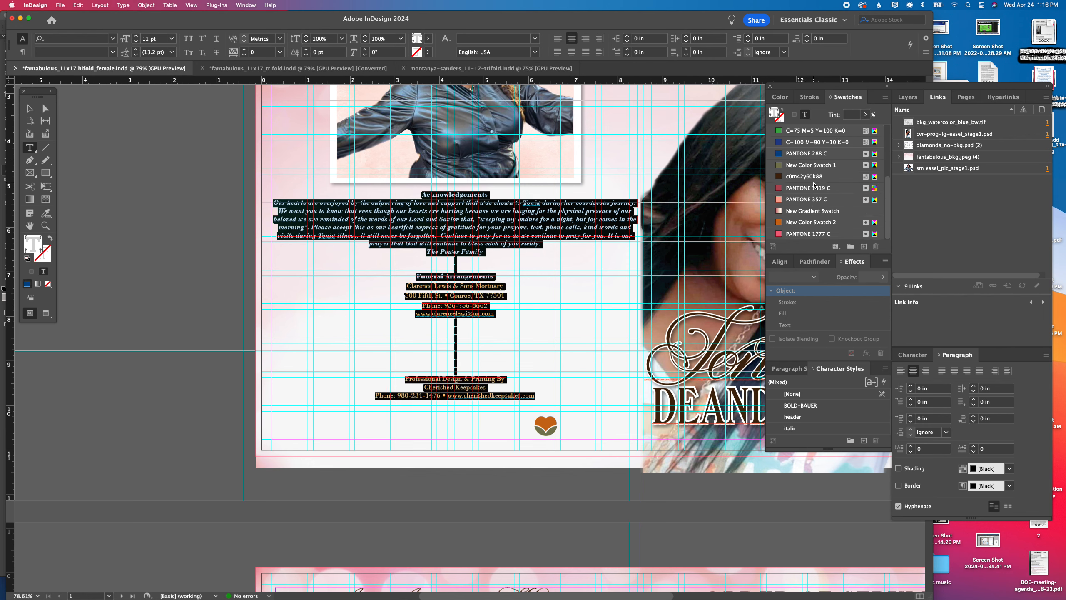
{"action": "left_click", "coordinate": [788, 176]}
{"action": "left_click", "coordinate": [431, 326]}
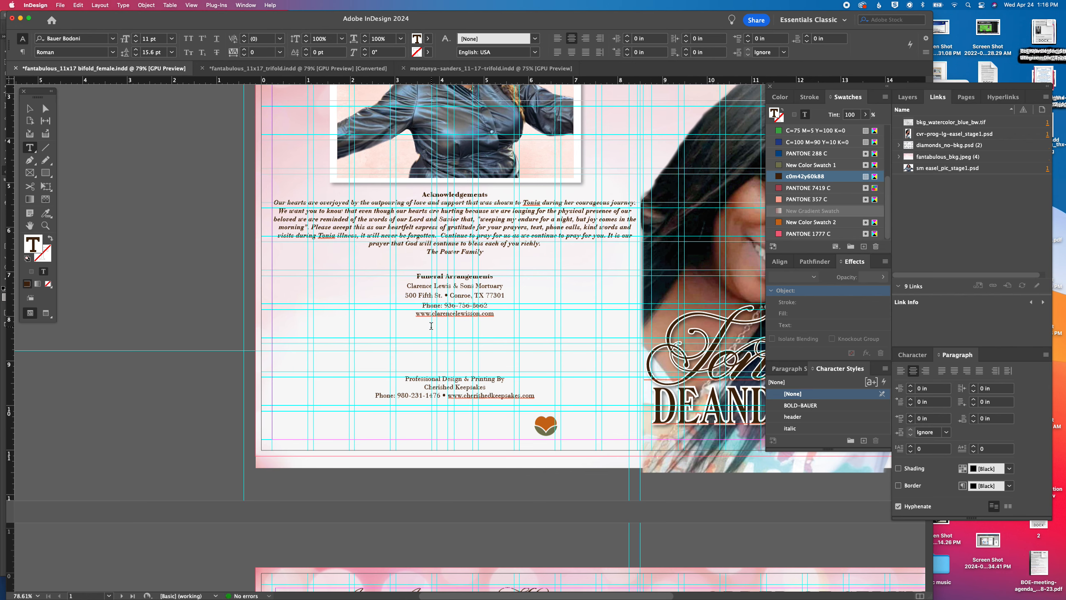
Copy the mortuary's crest logo from the trifold into the bifold and place it centered just below the mortuary's web address
{"action": "left_click", "coordinate": [29, 108]}
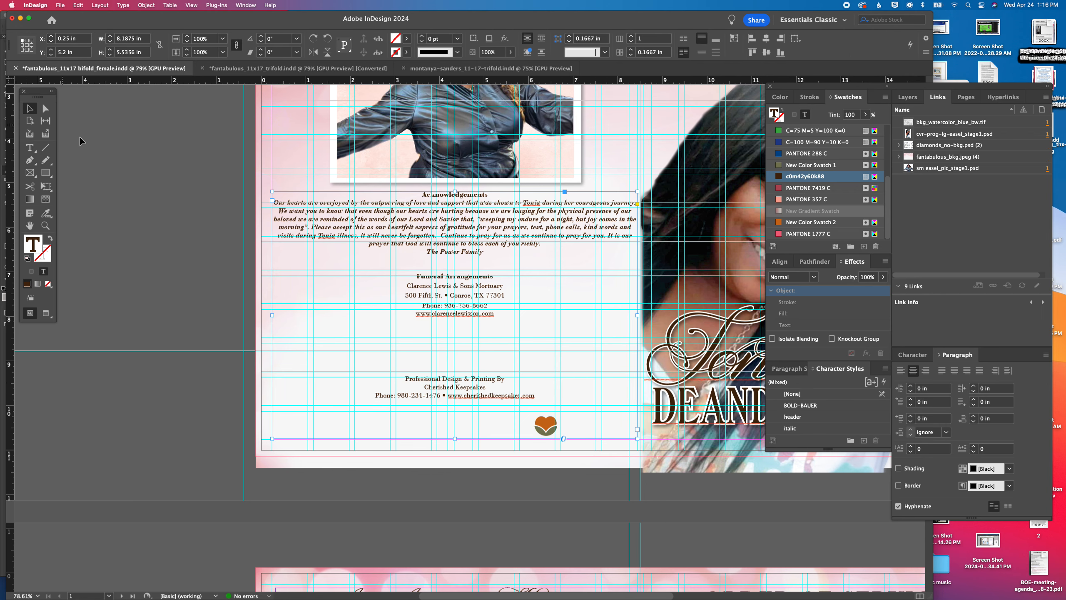
{"action": "left_click", "coordinate": [79, 135]}
{"action": "left_click", "coordinate": [480, 68]}
{"action": "left_click", "coordinate": [556, 456]}
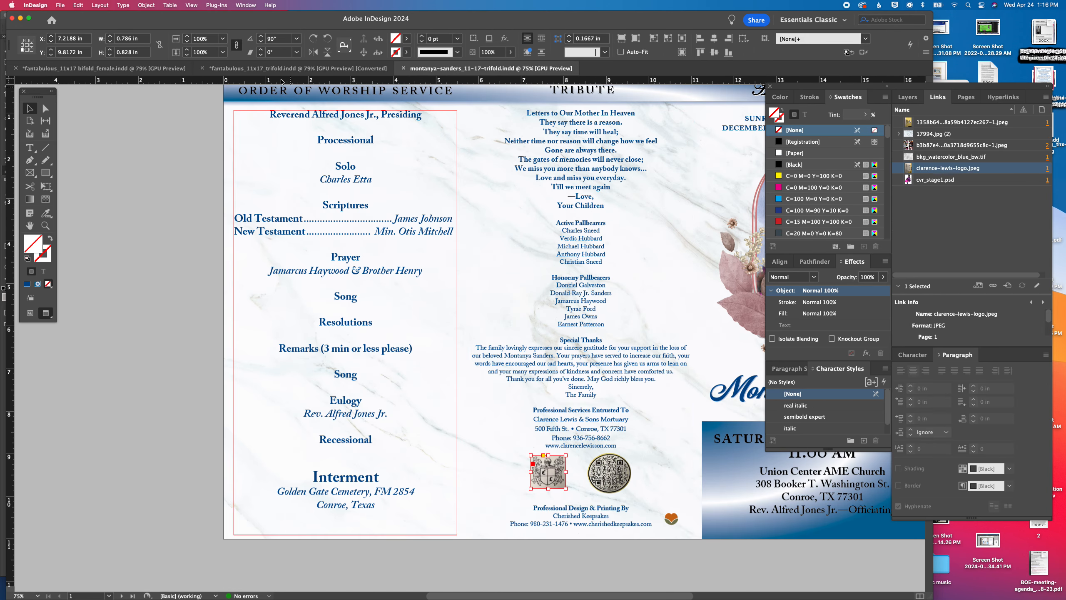
{"action": "left_click", "coordinate": [122, 68]}
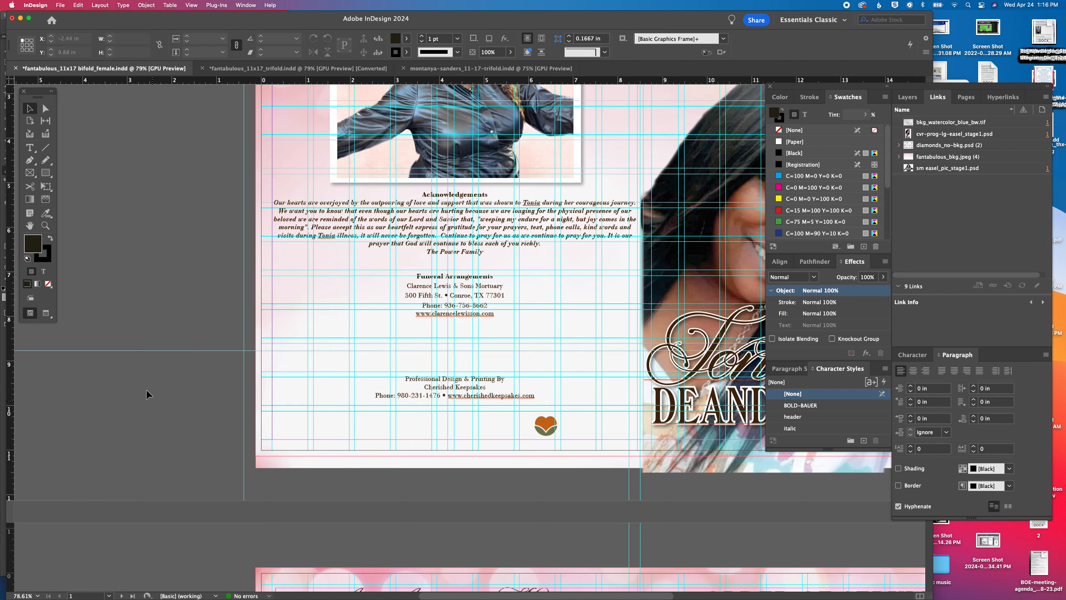
{"action": "key", "text": "cmd+v"}
{"action": "left_click_drag", "start_coordinate": [465, 287], "coordinate": [449, 333]}
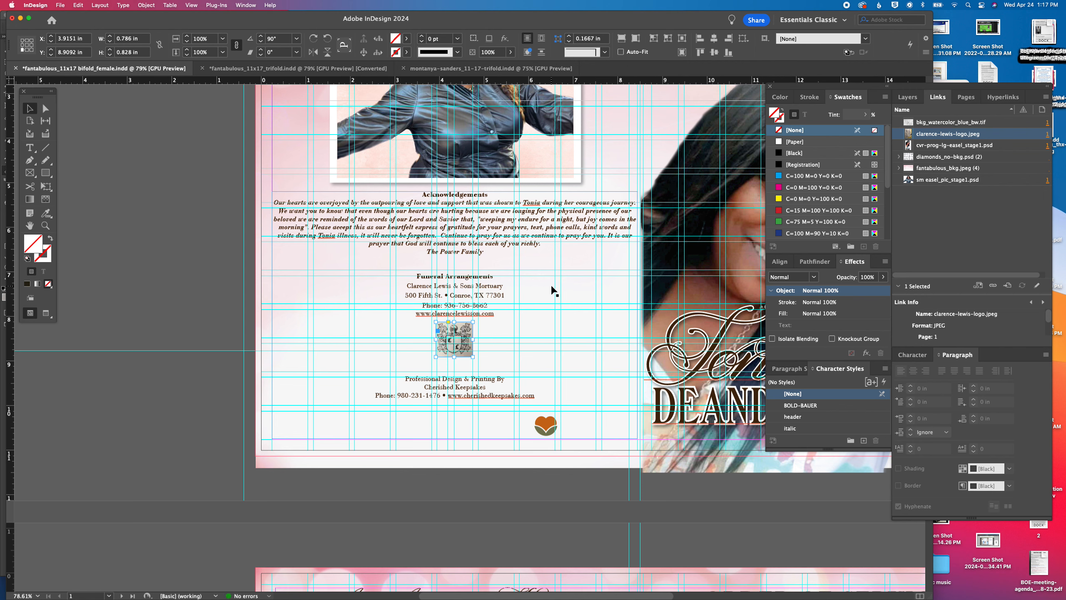
Remove the text from the Funeral Arrangements heading through the printing credit from the acknowledgements frame
{"action": "double_click", "coordinate": [431, 293]}
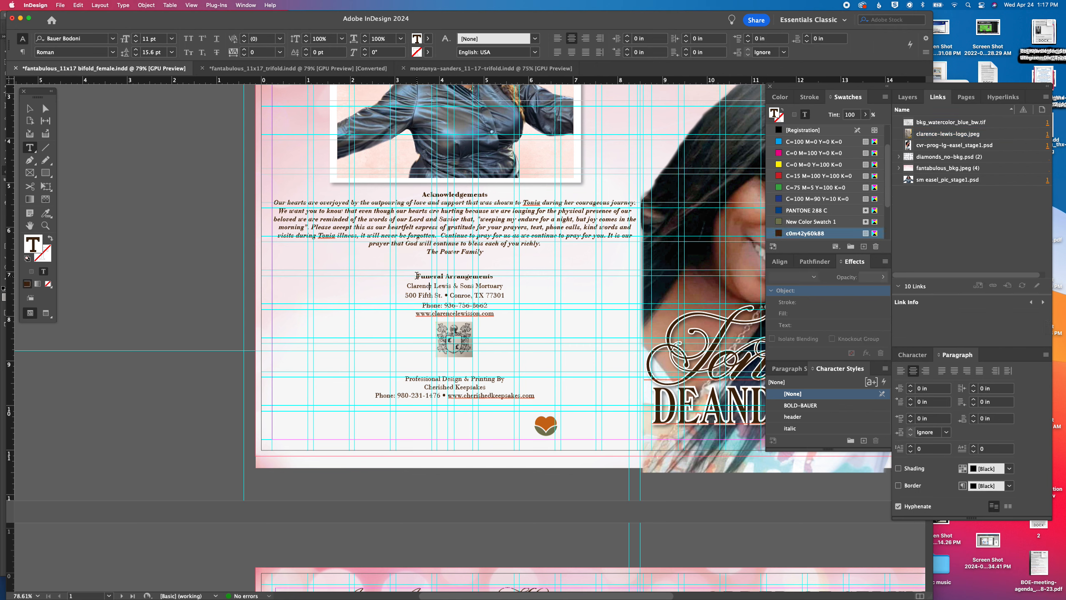
{"action": "left_click_drag", "start_coordinate": [416, 276], "coordinate": [507, 296]}
{"action": "left_click", "coordinate": [638, 443], "text": "shift"}
{"action": "key", "text": "super+c"}
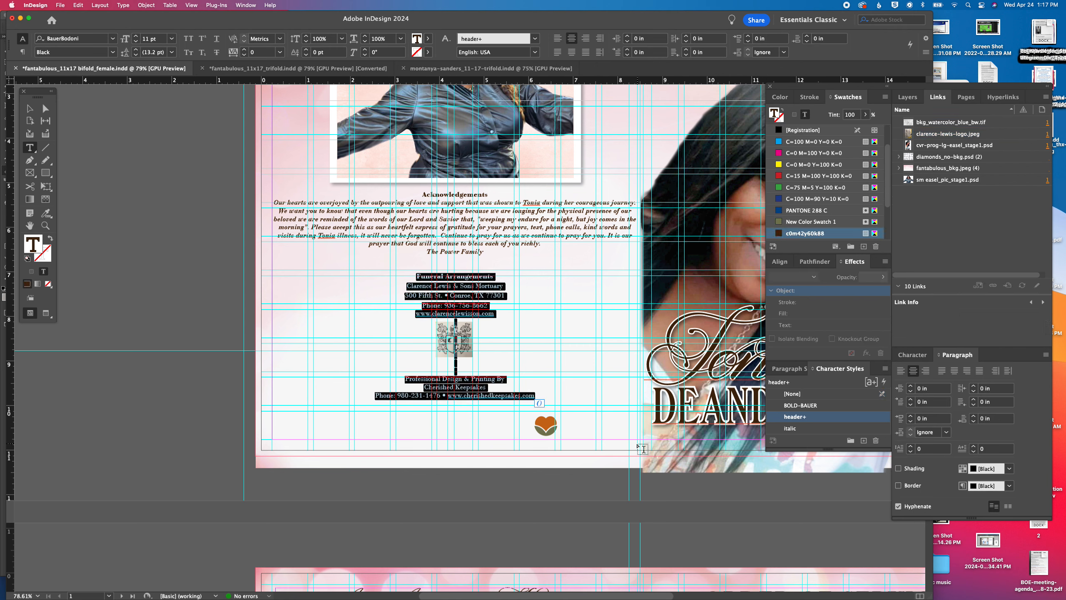
{"action": "key", "text": "BackSpace"}
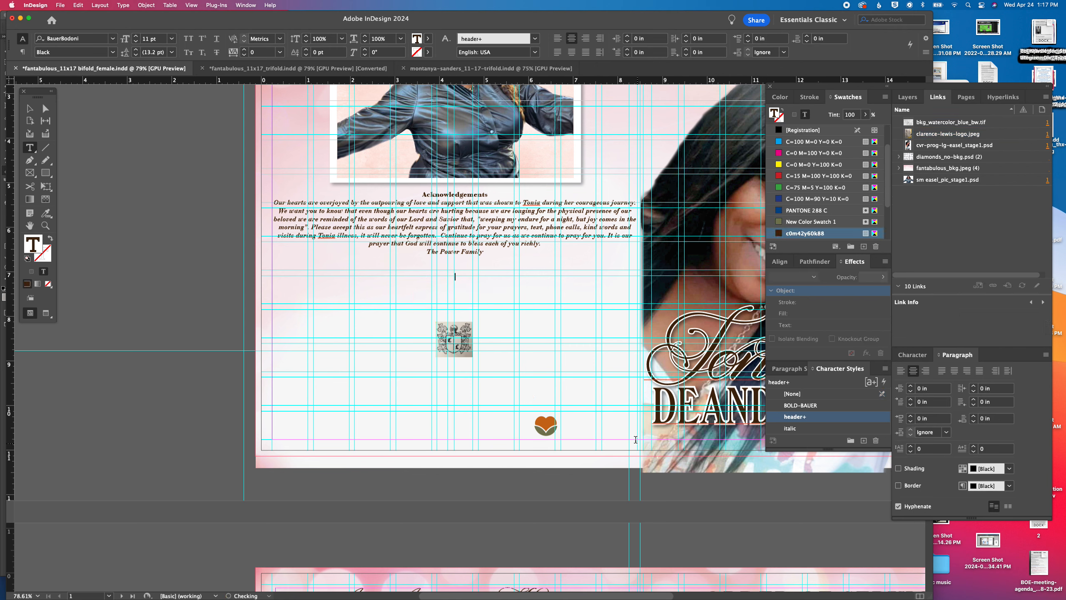
Set all remaining acknowledgement text to 13 pt with 19 pt leading
{"action": "left_click", "coordinate": [32, 109]}
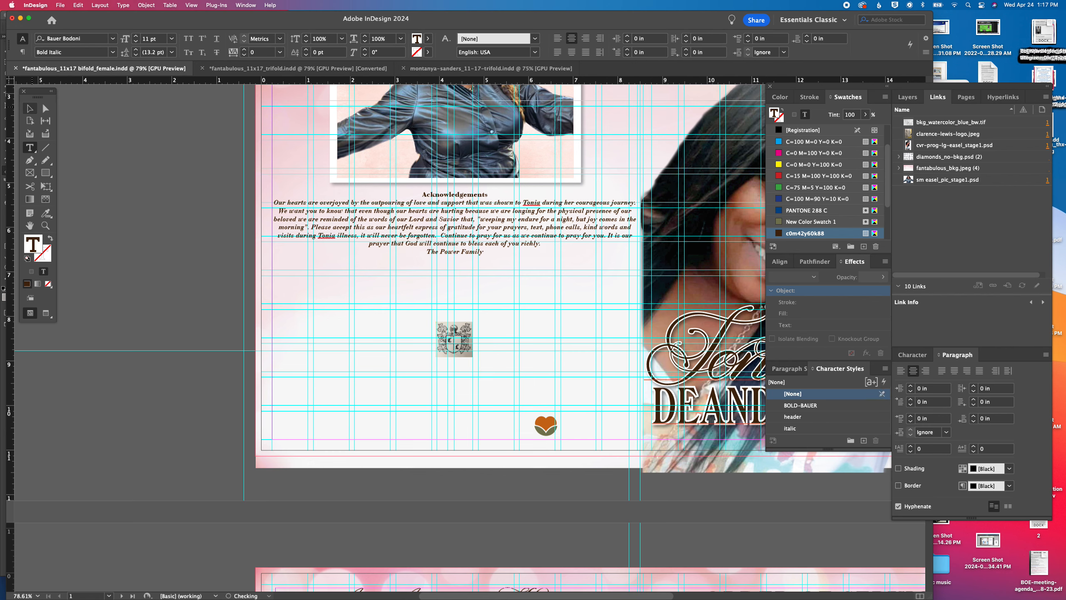
{"action": "key", "text": "super+a"}
{"action": "left_click", "coordinate": [136, 36]}
{"action": "left_click", "coordinate": [136, 37]}
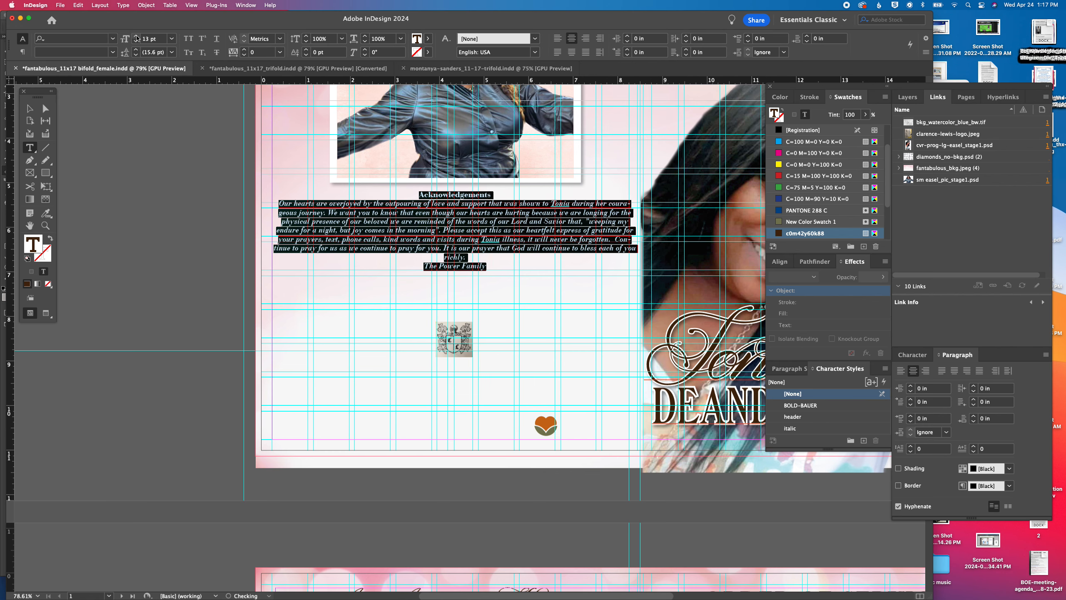
{"action": "left_click", "coordinate": [135, 50]}
{"action": "left_click", "coordinate": [135, 49]}
{"action": "left_click", "coordinate": [135, 50]}
{"action": "left_click", "coordinate": [135, 50]}
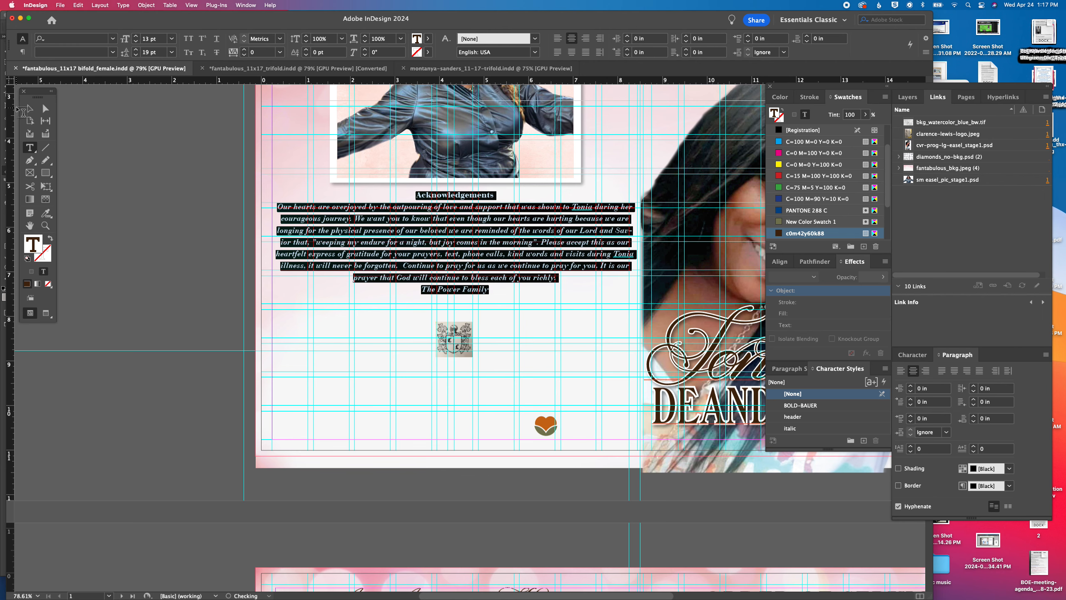
Move the crest logo onto the pasteboard and paste the funeral arrangements and printing credit into a new text frame below the acknowledgements
{"action": "left_click", "coordinate": [25, 110]}
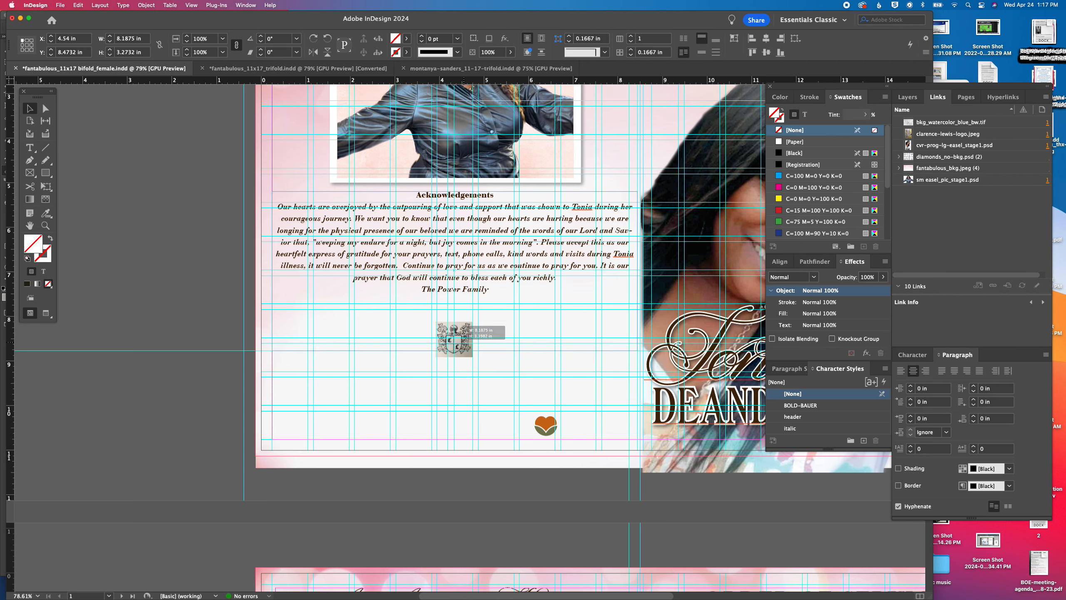
{"action": "left_click_drag", "start_coordinate": [463, 336], "coordinate": [170, 326]}
{"action": "key", "text": "t"}
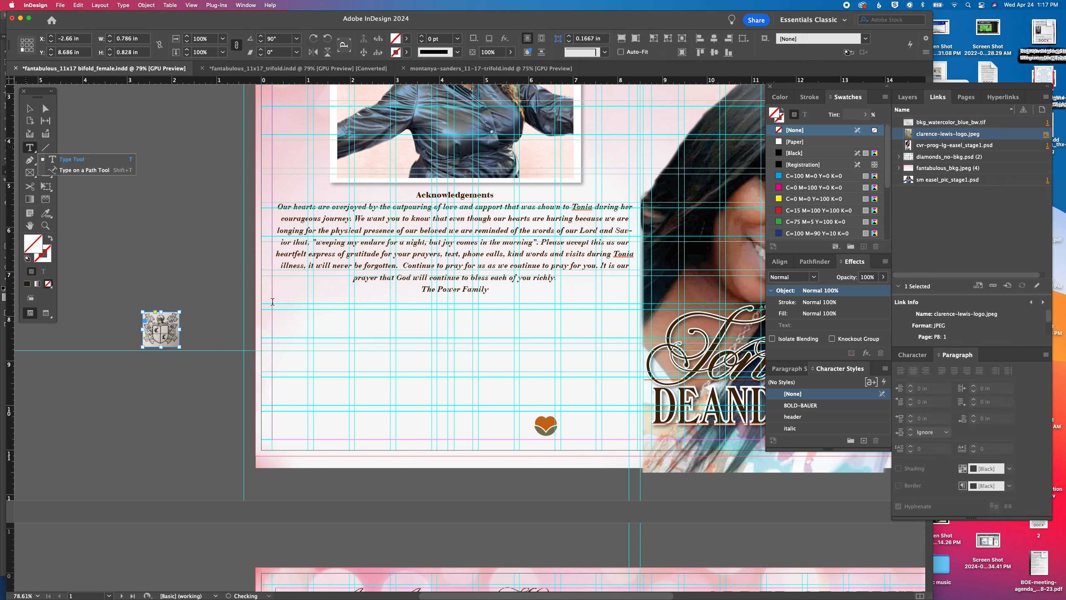
{"action": "left_click", "coordinate": [275, 312]}
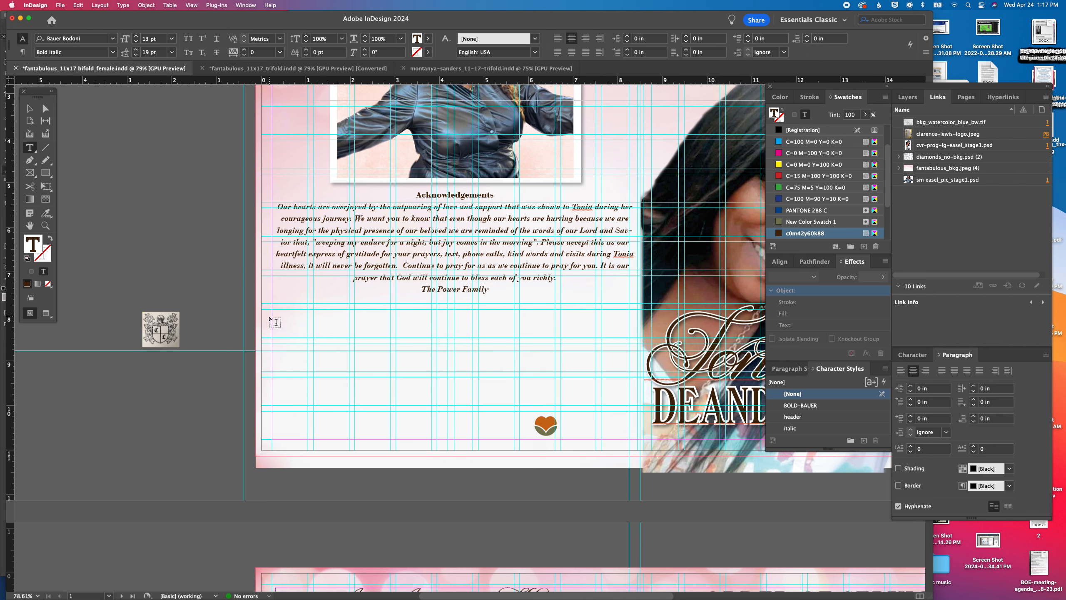
{"action": "left_click_drag", "start_coordinate": [272, 309], "coordinate": [632, 440]}
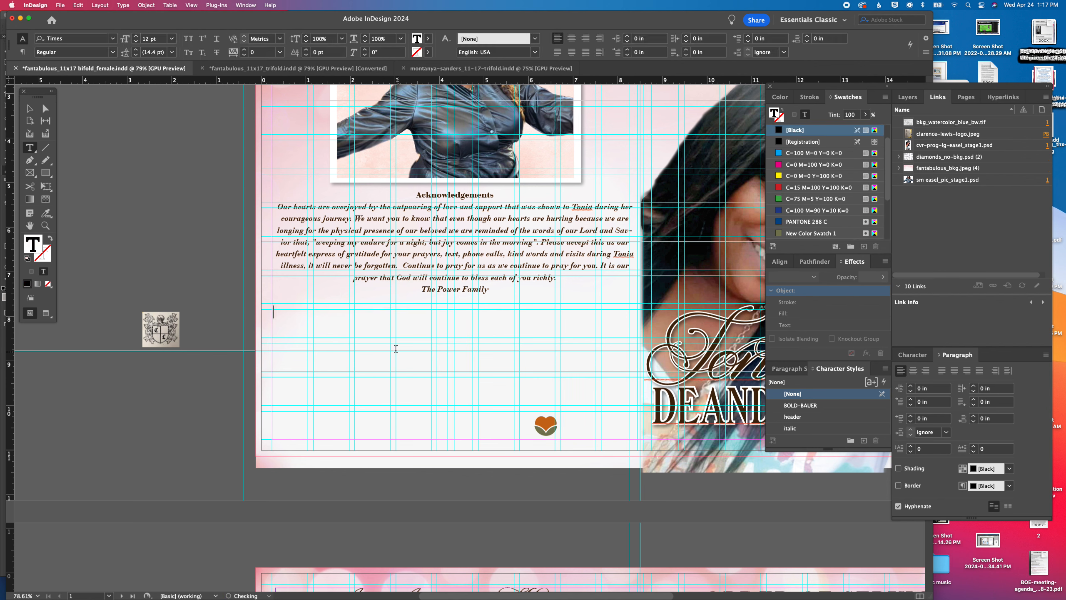
{"action": "key", "text": "super+v"}
Split the new text frame into two columns and push the printing credit into the second column with blank lines
{"action": "key", "text": "super+a"}
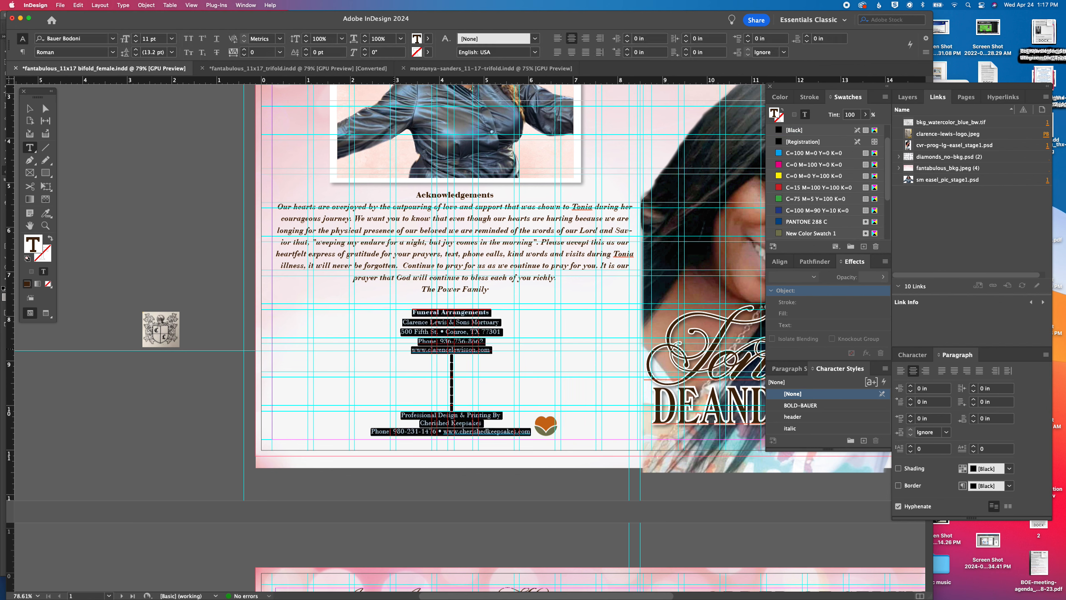
{"action": "key", "text": "super+b"}
{"action": "type", "text": "2"}
{"action": "key", "text": "Return"}
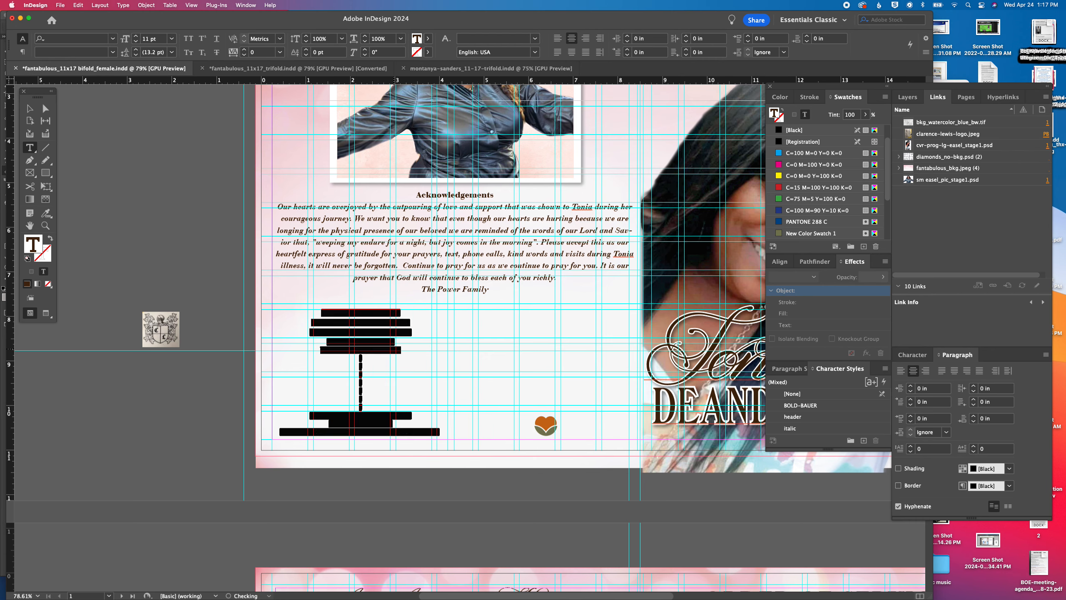
{"action": "left_click", "coordinate": [378, 362]}
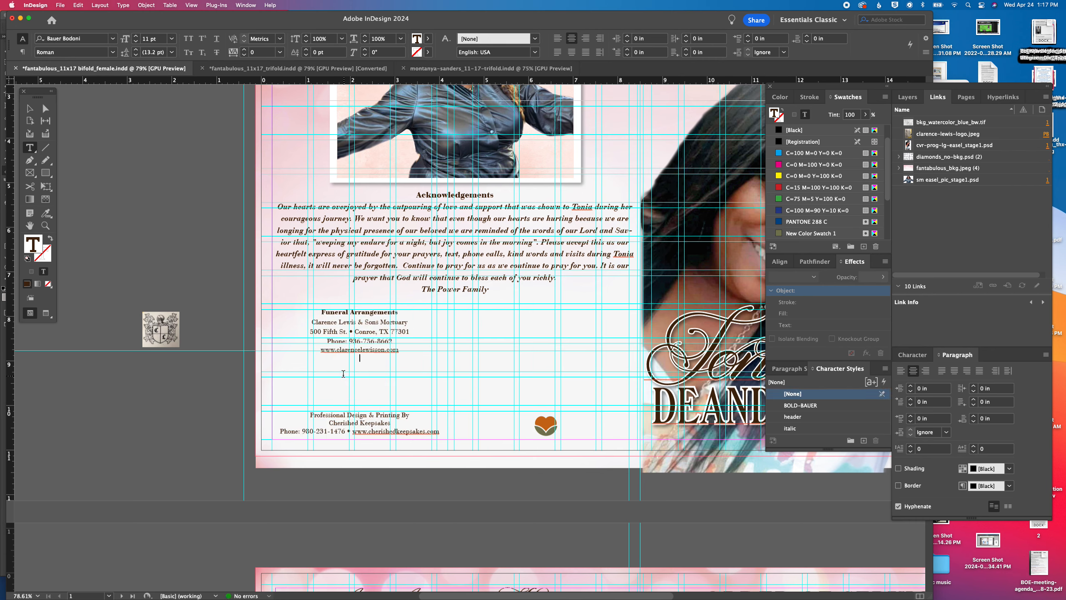
{"action": "key", "text": "Return"}
{"action": "key", "text": "Return"}
{"action": "key", "text": "Return"}
{"action": "key", "text": "Return"}
{"action": "key", "text": "Return"}
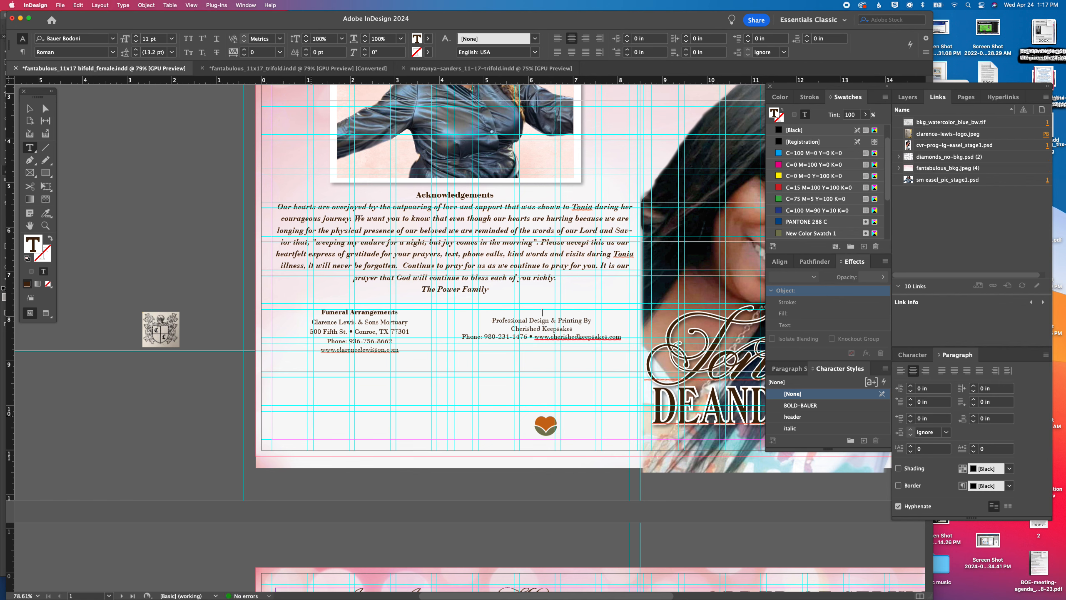
Enter "To view this program online scan the QR code below" above the printing credit in the second column
{"action": "type", "text": "To view this program opnli"}
{"action": "key", "text": "BackSpace"}
{"action": "key", "text": "BackSpace"}
{"action": "key", "text": "BackSpace"}
{"action": "key", "text": "BackSpace"}
{"action": "type", "text": "nline scan the QR"}
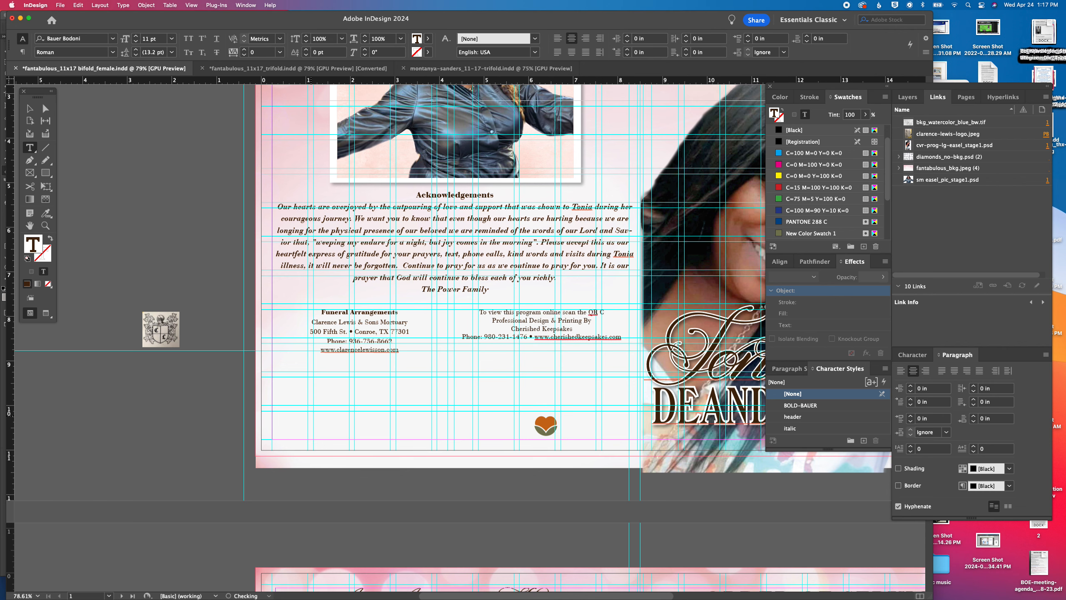
{"action": "type", "text": " code"}
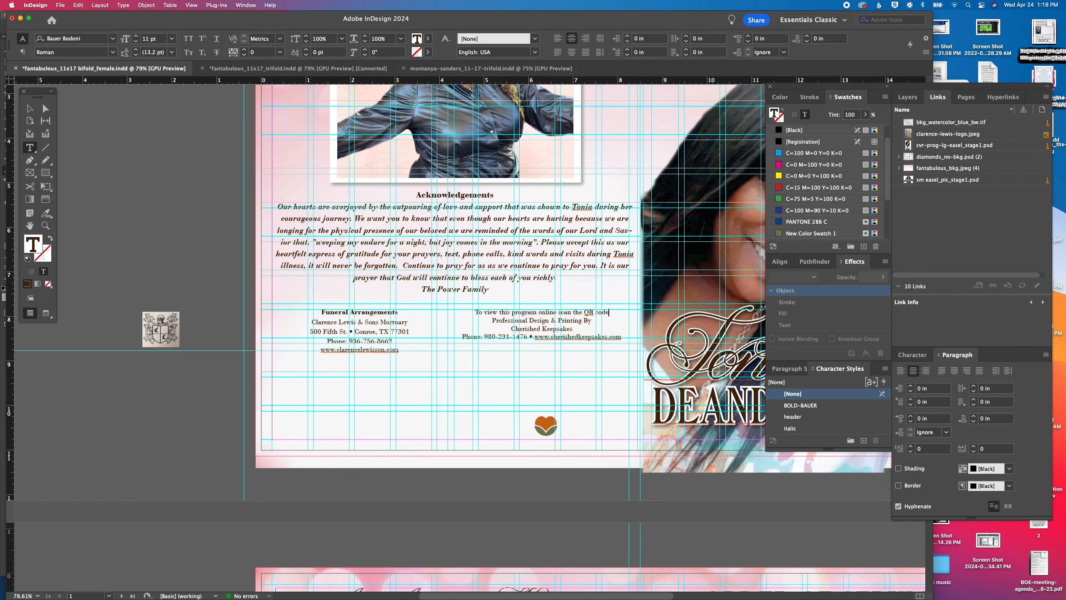
{"action": "type", "text": "below"}
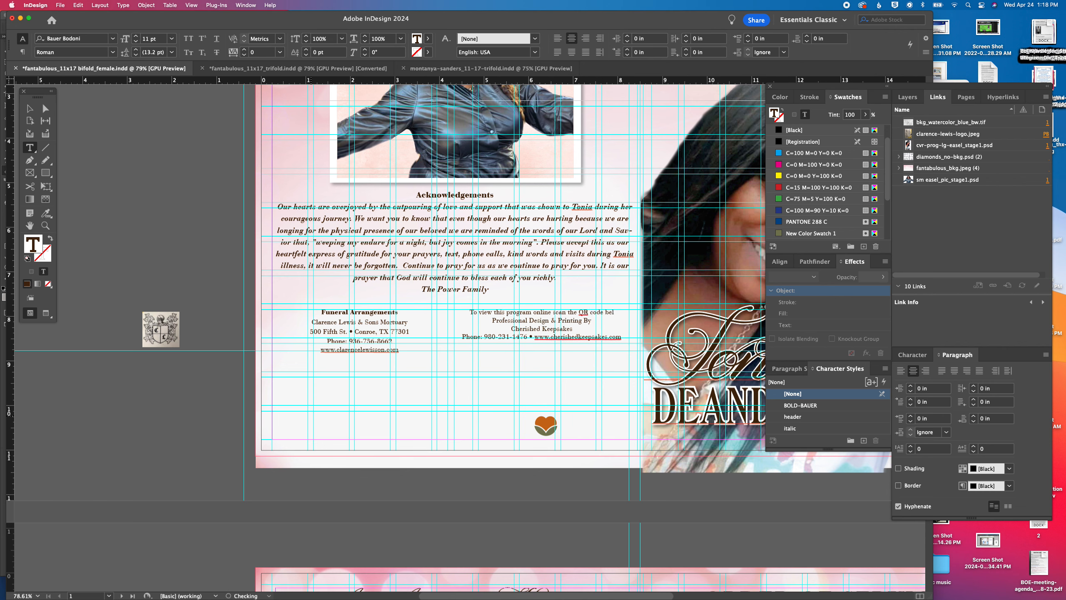
Insert blank lines under the QR code sentence to move the printing credit down to just above the heart logo
{"action": "key", "text": "Return"}
{"action": "key", "text": "Return"}
{"action": "key", "text": "Return"}
{"action": "key", "text": "Return"}
{"action": "key", "text": "Return"}
{"action": "key", "text": "Return"}
{"action": "key", "text": "Return"}
{"action": "key", "text": "Return"}
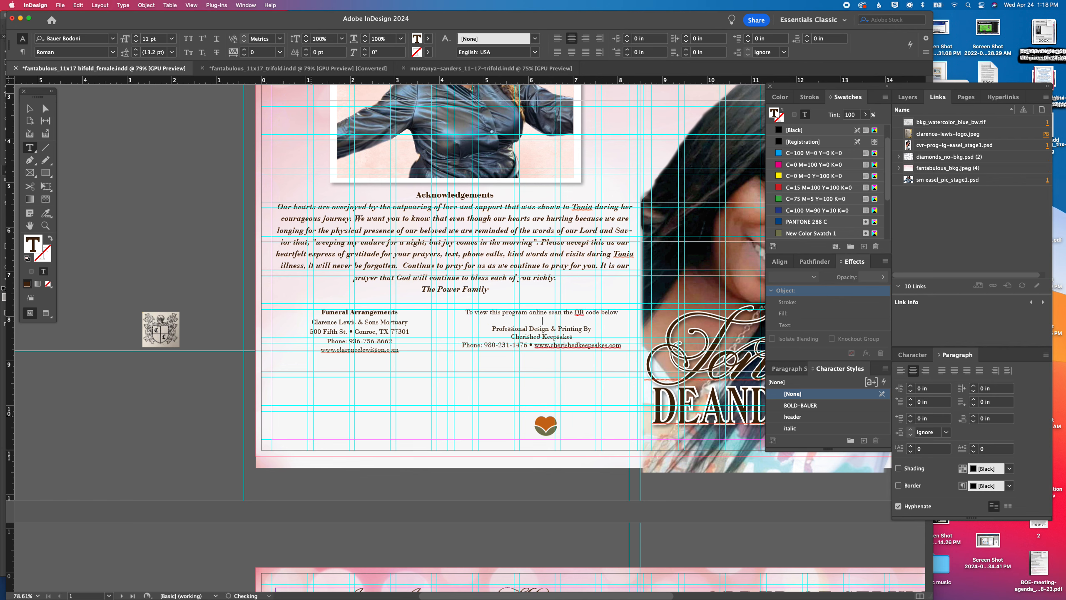
{"action": "key", "text": "Return"}
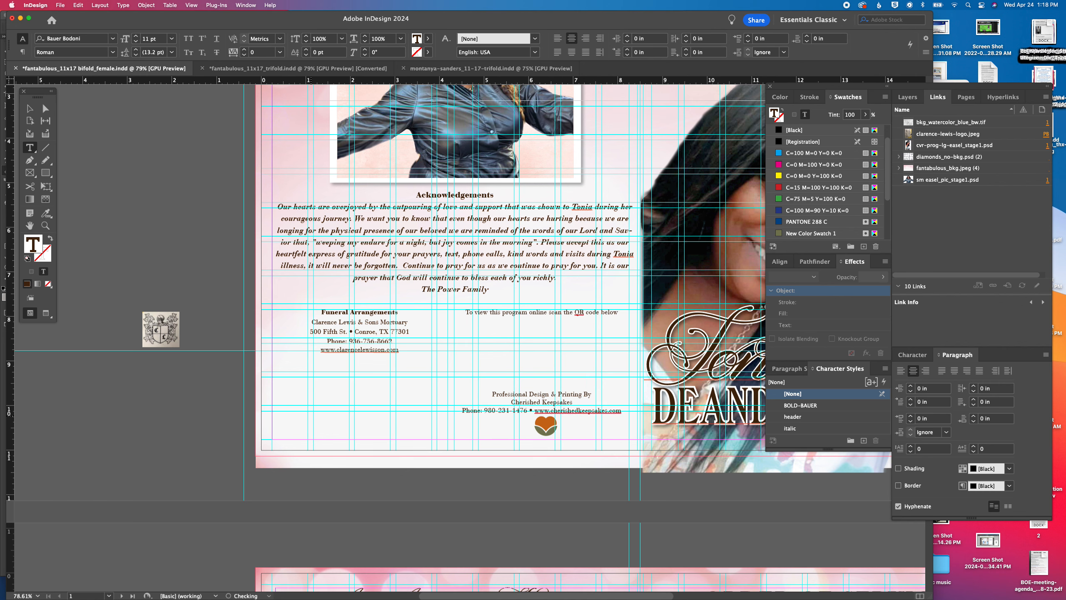
Enlarge the crest logo to about 1.36 by 1.43 in and place it centered below the mortuary's web address
{"action": "left_click", "coordinate": [30, 108]}
{"action": "left_click", "coordinate": [170, 323]}
{"action": "left_click", "coordinate": [187, 38]}
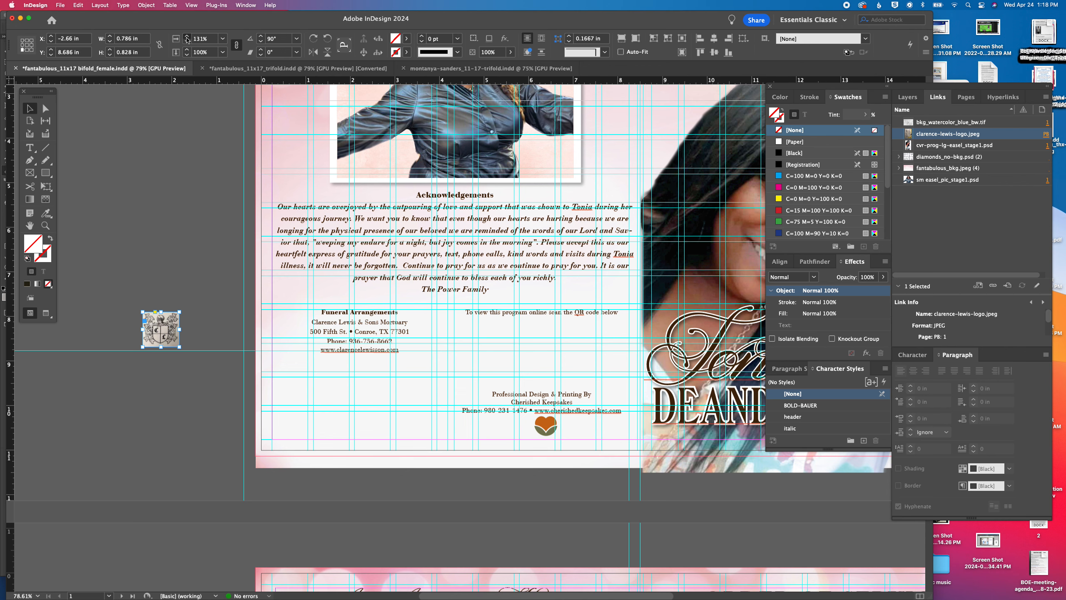
{"action": "key", "text": "Return"}
{"action": "left_click", "coordinate": [187, 38]}
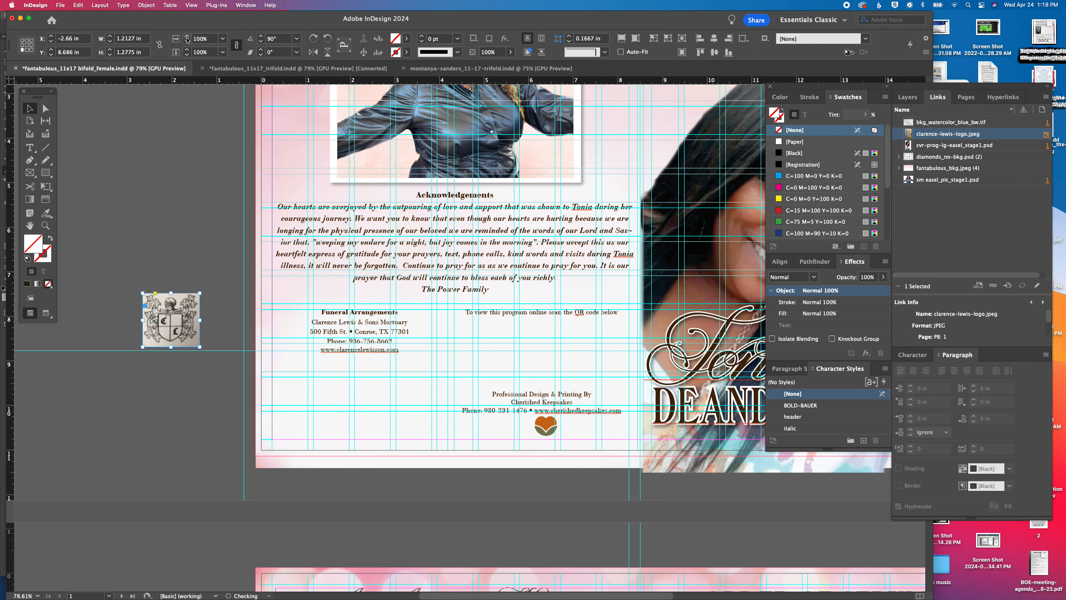
{"action": "left_click", "coordinate": [188, 39]}
{"action": "left_click_drag", "start_coordinate": [174, 298], "coordinate": [359, 379]}
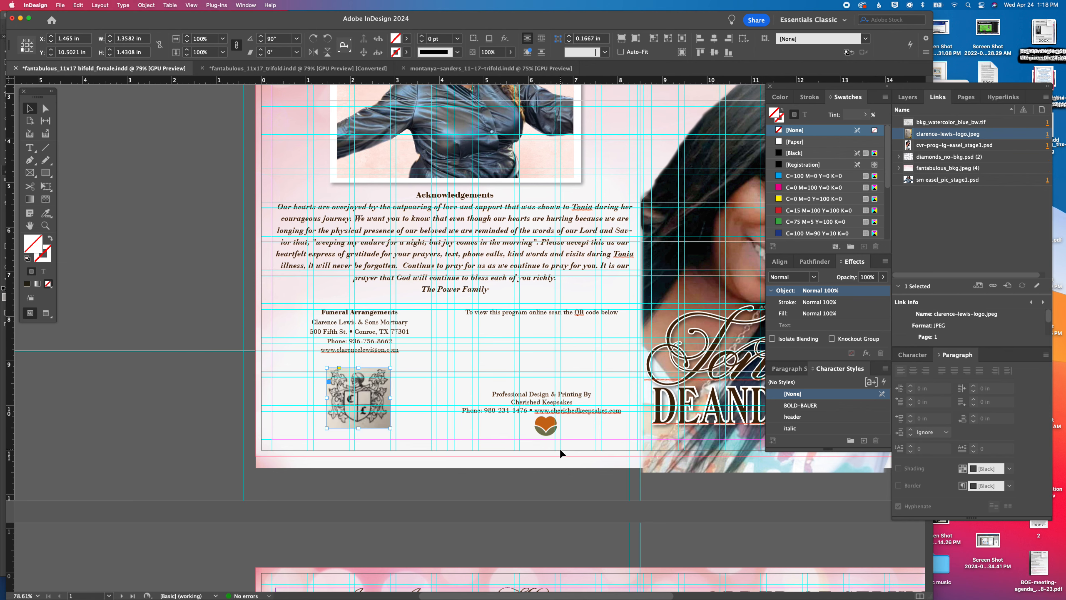
Hide the guides in preview mode and review the back and front cover layouts
{"action": "left_click", "coordinate": [211, 414]}
{"action": "scroll", "coordinate": [344, 277], "scroll_direction": "up", "scroll_amount": 5}
{"action": "scroll", "coordinate": [344, 277], "scroll_direction": "down", "scroll_amount": 4}
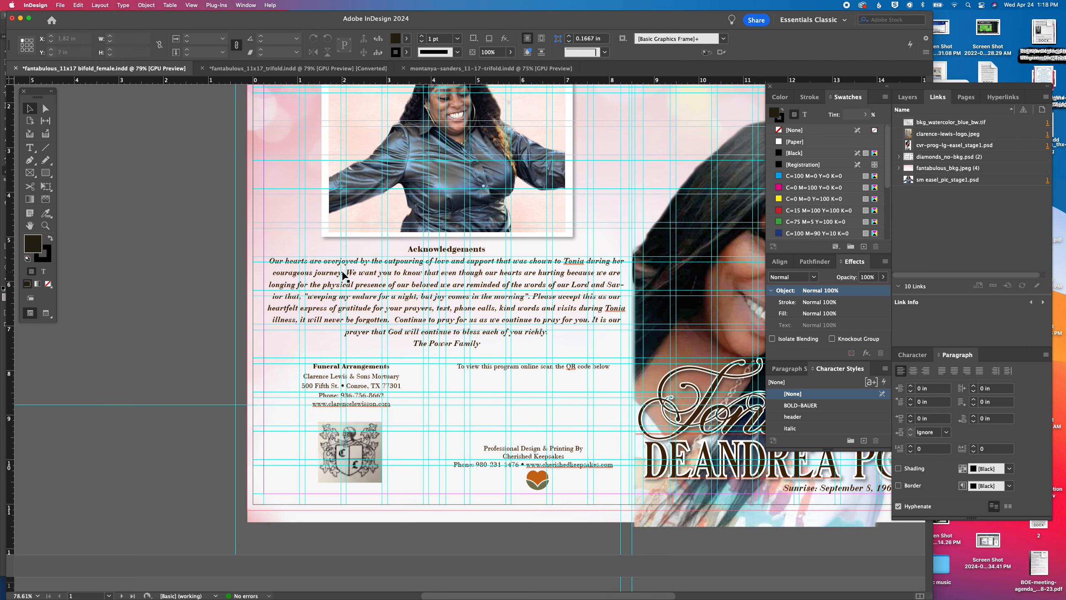
{"action": "scroll", "coordinate": [344, 277], "scroll_direction": "right", "scroll_amount": 8}
{"action": "key", "text": "w"}
{"action": "scroll", "coordinate": [445, 267], "scroll_direction": "up", "scroll_amount": 3}
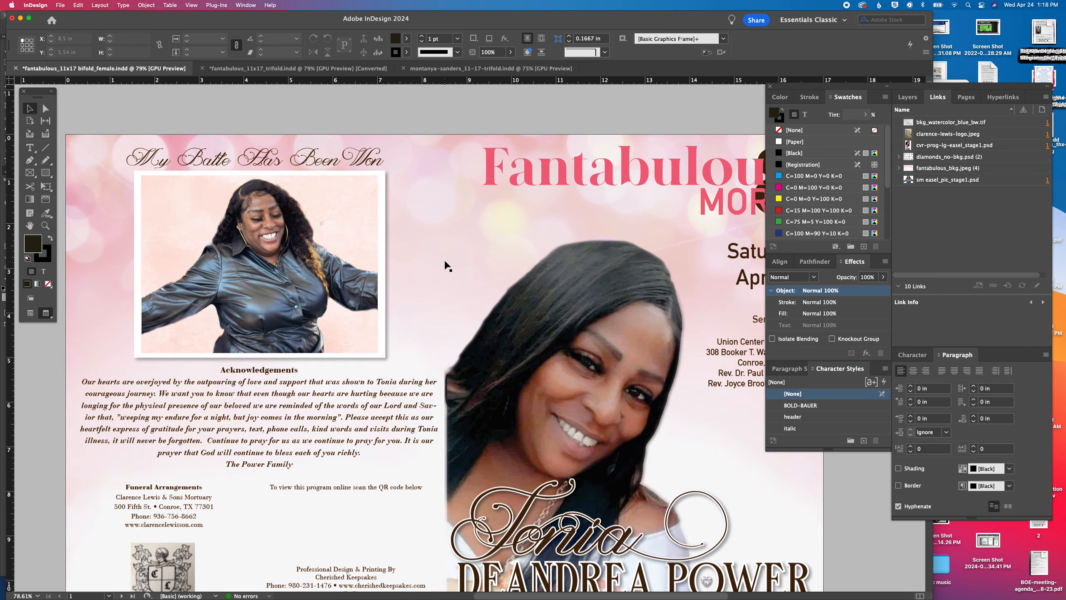
{"action": "scroll", "coordinate": [445, 267], "scroll_direction": "right", "scroll_amount": 10}
{"action": "scroll", "coordinate": [446, 266], "scroll_direction": "down", "scroll_amount": 4}
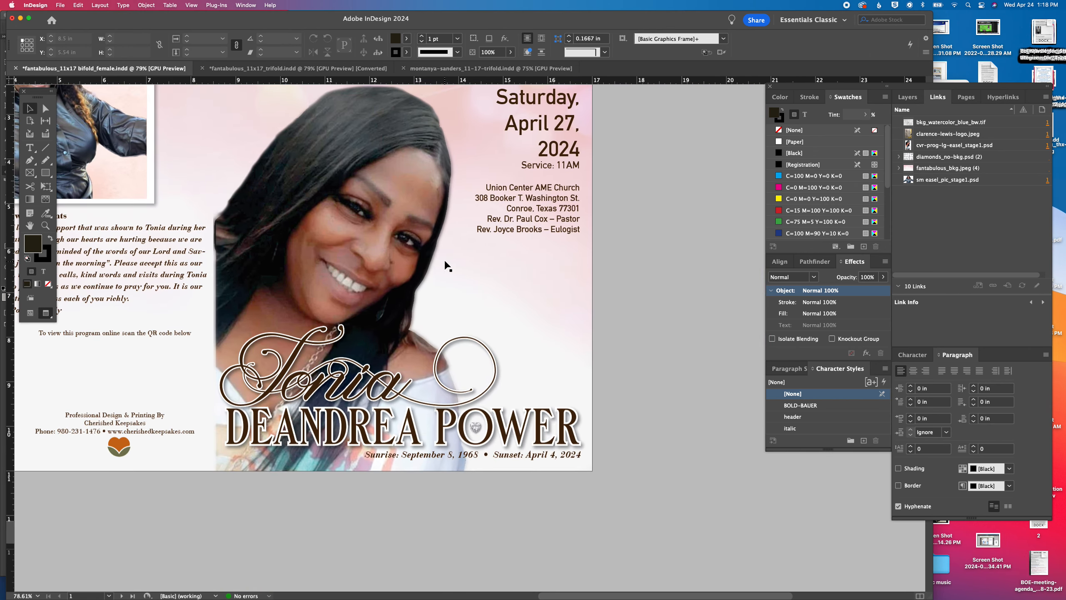
{"action": "scroll", "coordinate": [446, 266], "scroll_direction": "up", "scroll_amount": 5}
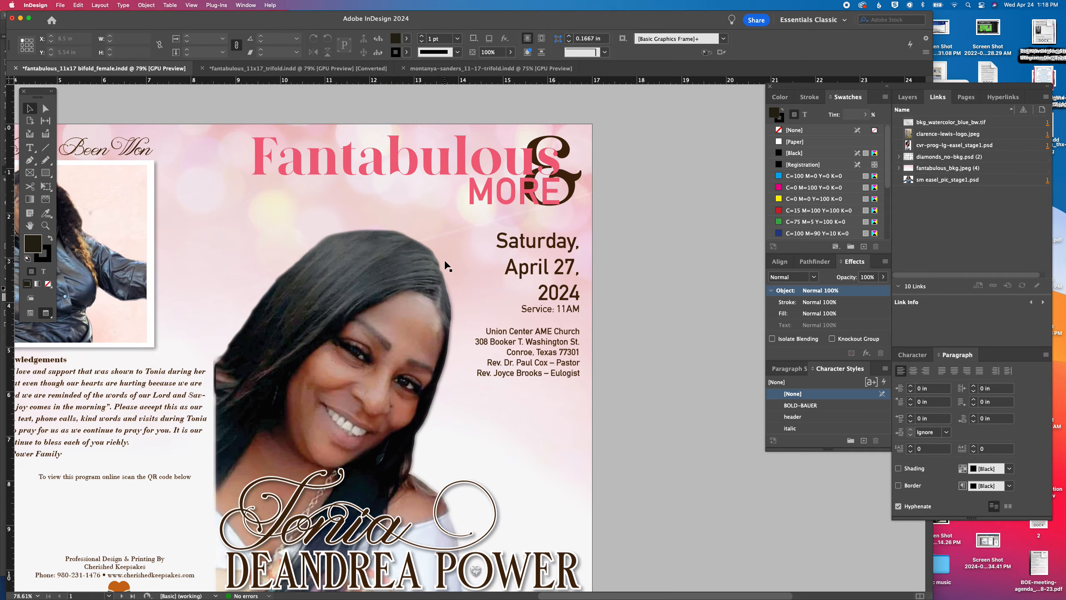
{"action": "scroll", "coordinate": [447, 266], "scroll_direction": "down", "scroll_amount": 1}
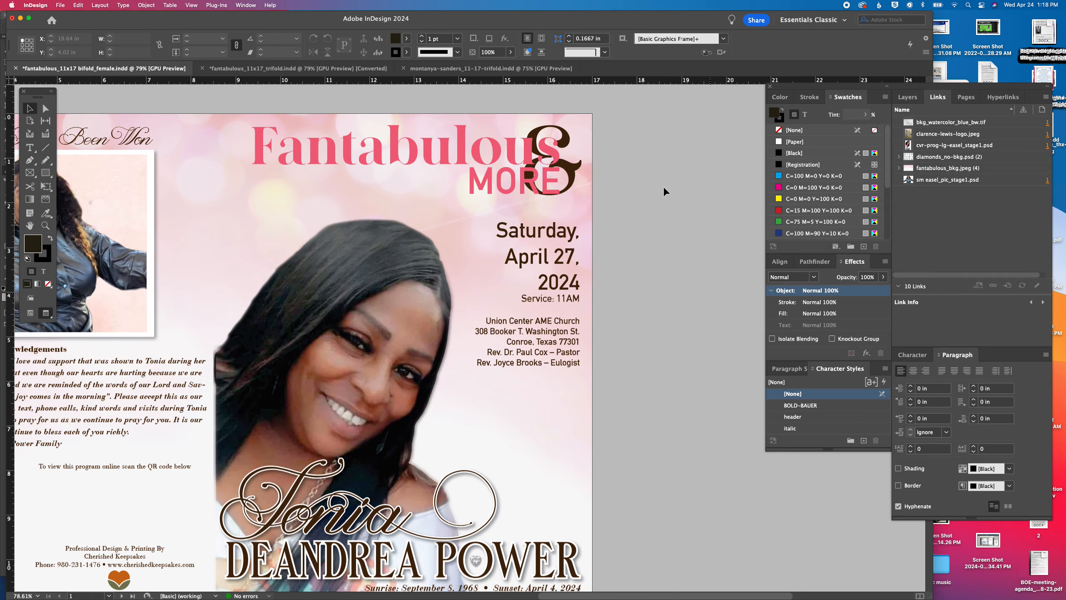
Nudge the service date and location text frame slightly upward on the front cover
{"action": "left_click", "coordinate": [575, 243]}
{"action": "key", "text": "Up"}
{"action": "key", "text": "Up"}
{"action": "key", "text": "Up"}
{"action": "key", "text": "Up"}
{"action": "key", "text": "Up"}
{"action": "key", "text": "Up"}
{"action": "key", "text": "Up"}
{"action": "key", "text": "Up"}
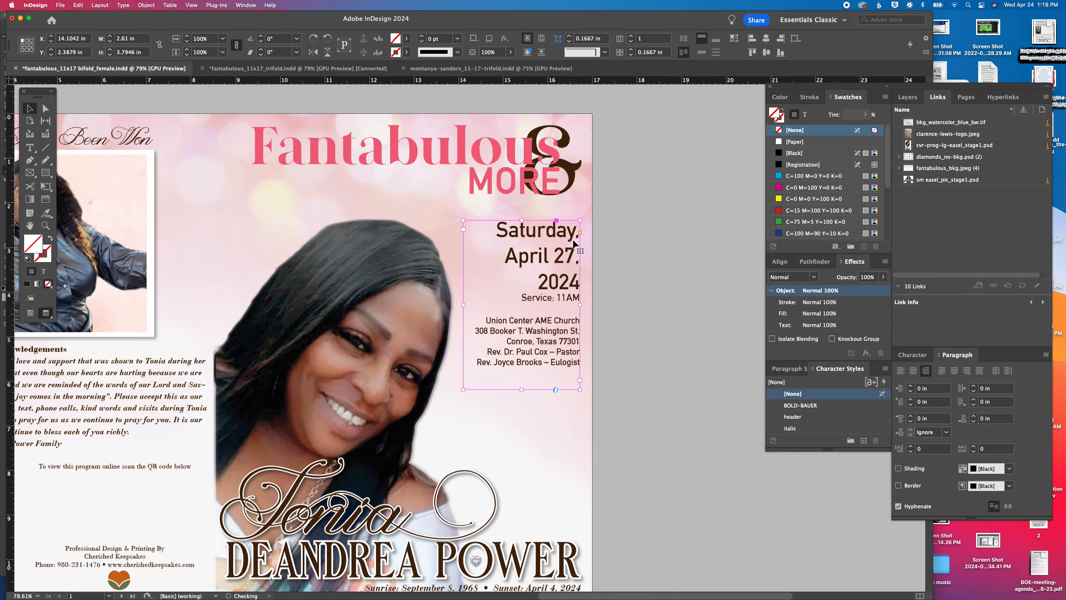
{"action": "left_click", "coordinate": [654, 308]}
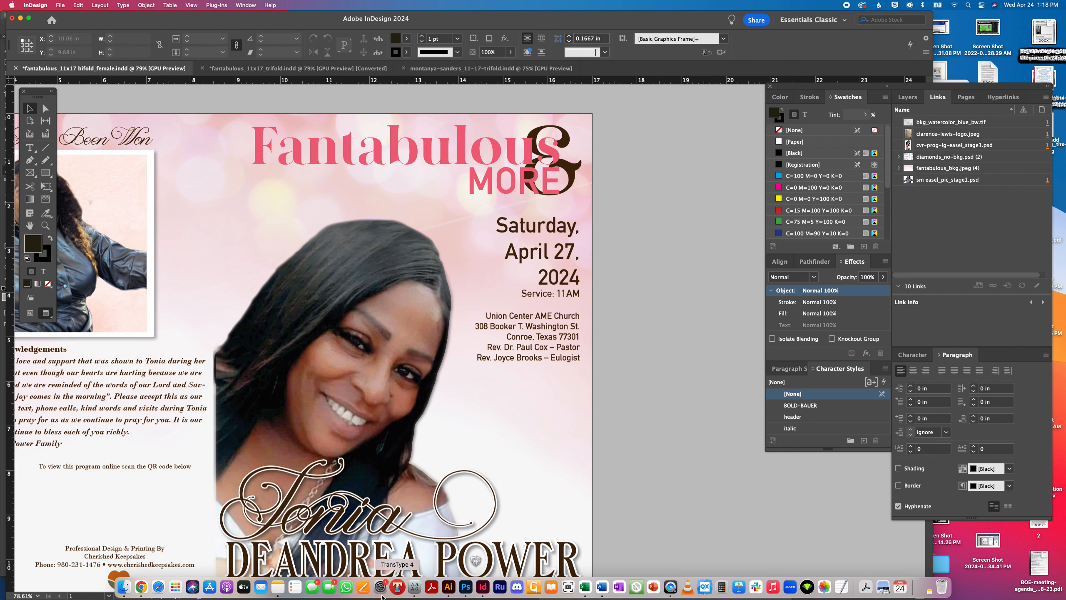
{"action": "scroll", "coordinate": [621, 335], "scroll_direction": "left", "scroll_amount": 5}
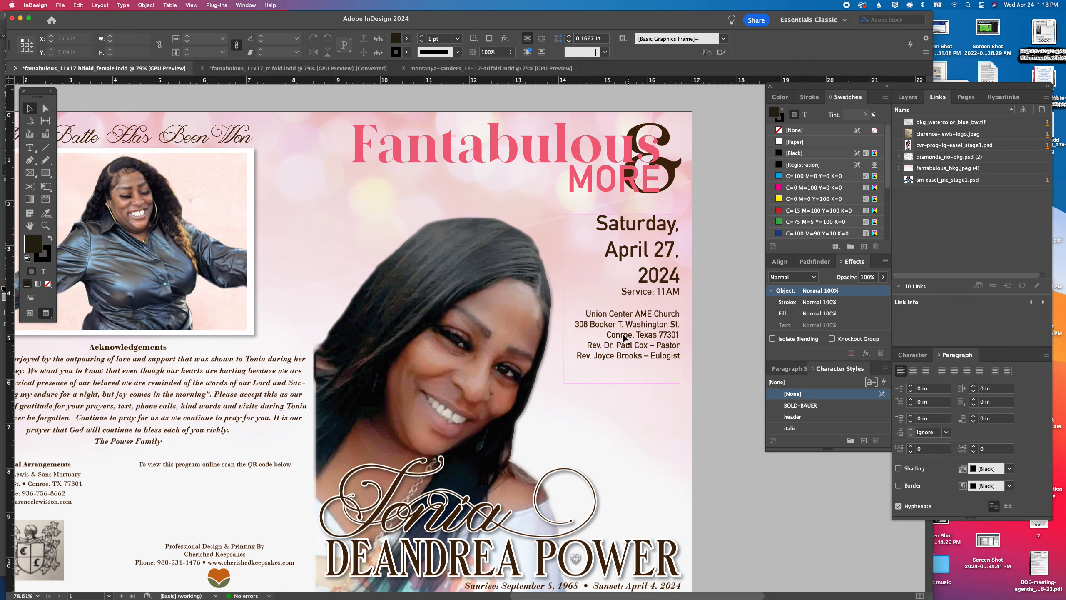
{"action": "scroll", "coordinate": [528, 414], "scroll_direction": "down", "scroll_amount": 1}
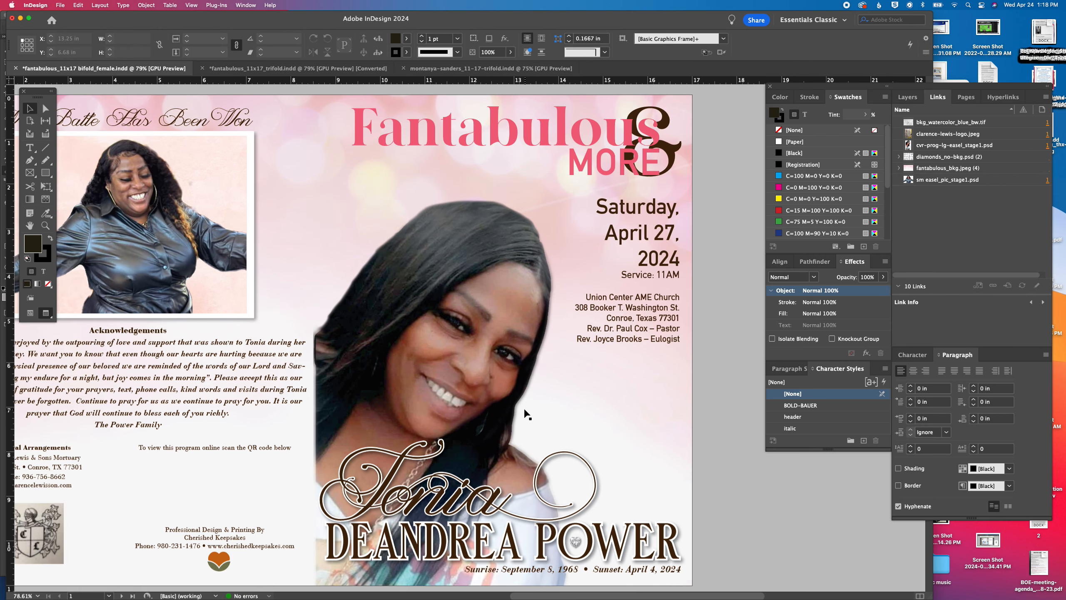
{"action": "scroll", "coordinate": [528, 415], "scroll_direction": "down", "scroll_amount": 7}
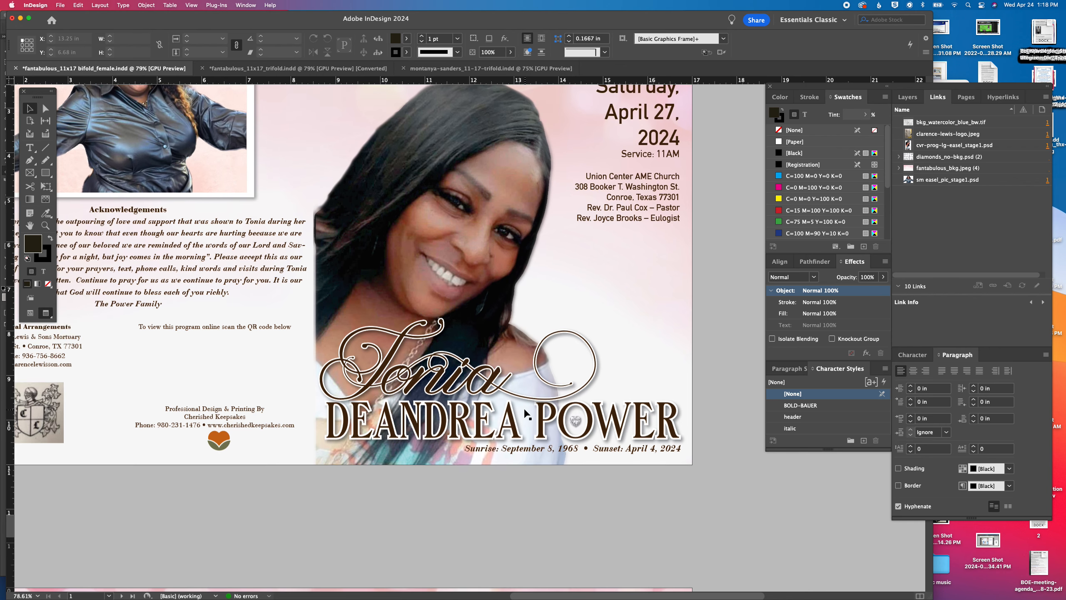
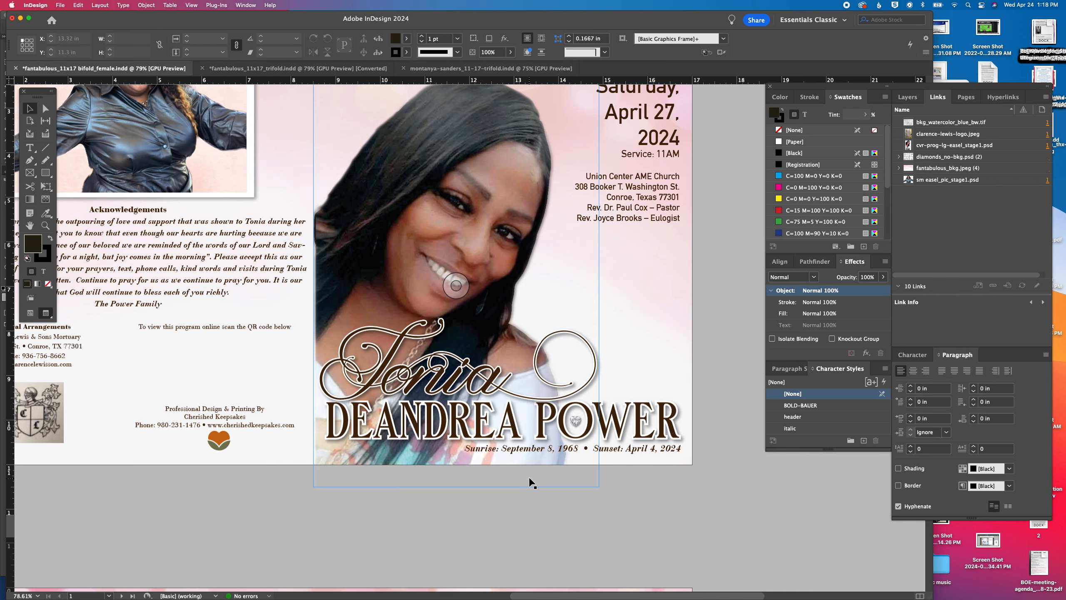
Turn off hyphenation for all of the Acknowledgements text on the back cover
{"action": "scroll", "coordinate": [530, 482], "scroll_direction": "up", "scroll_amount": 8}
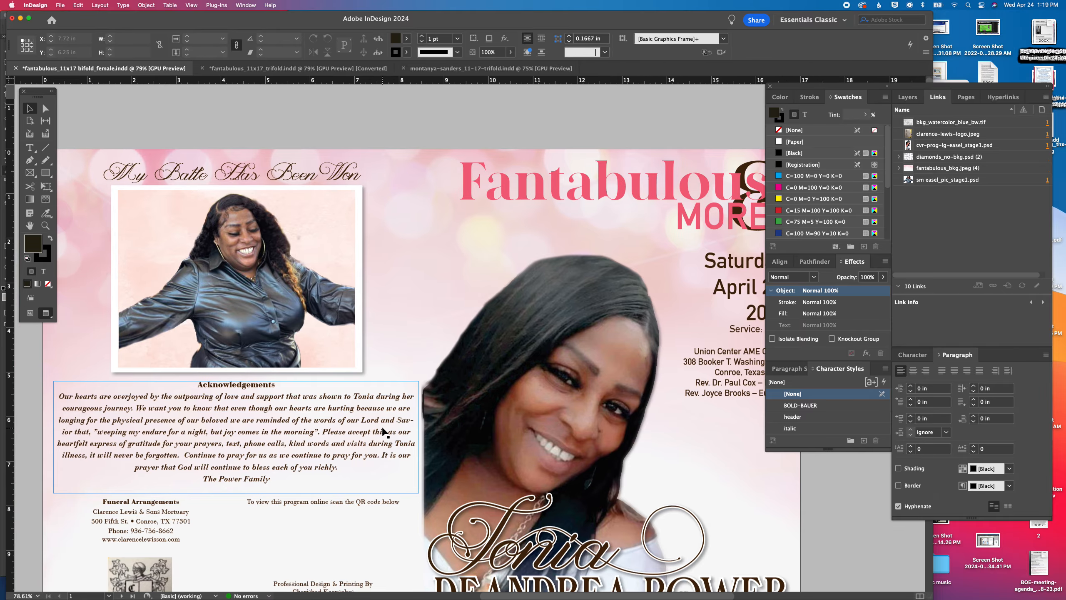
{"action": "double_click", "coordinate": [384, 432]}
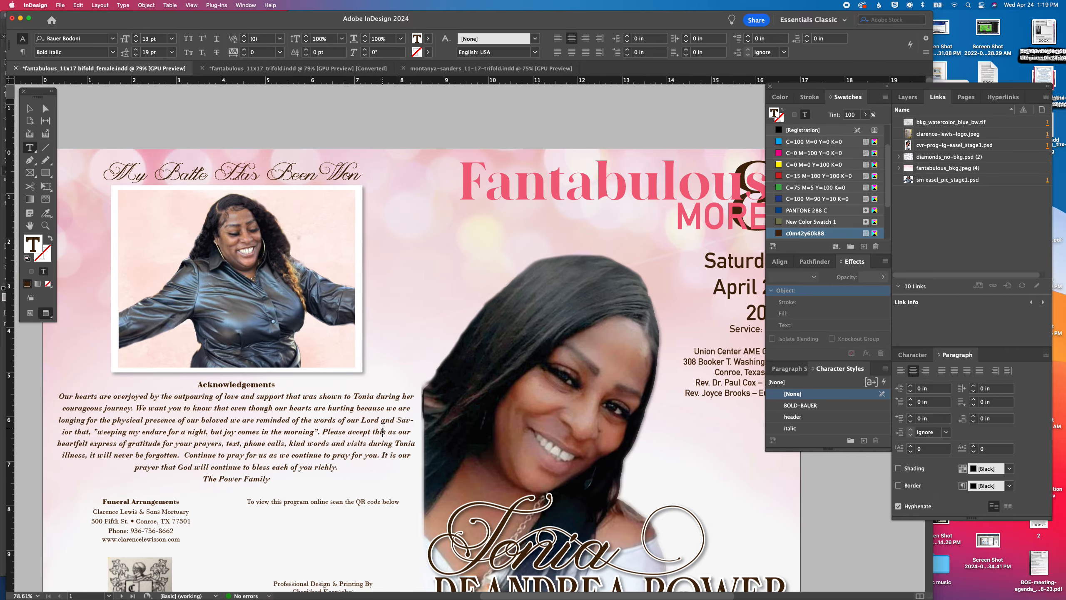
{"action": "key", "text": "super+a"}
{"action": "left_click", "coordinate": [899, 506]}
{"action": "left_click", "coordinate": [351, 406]}
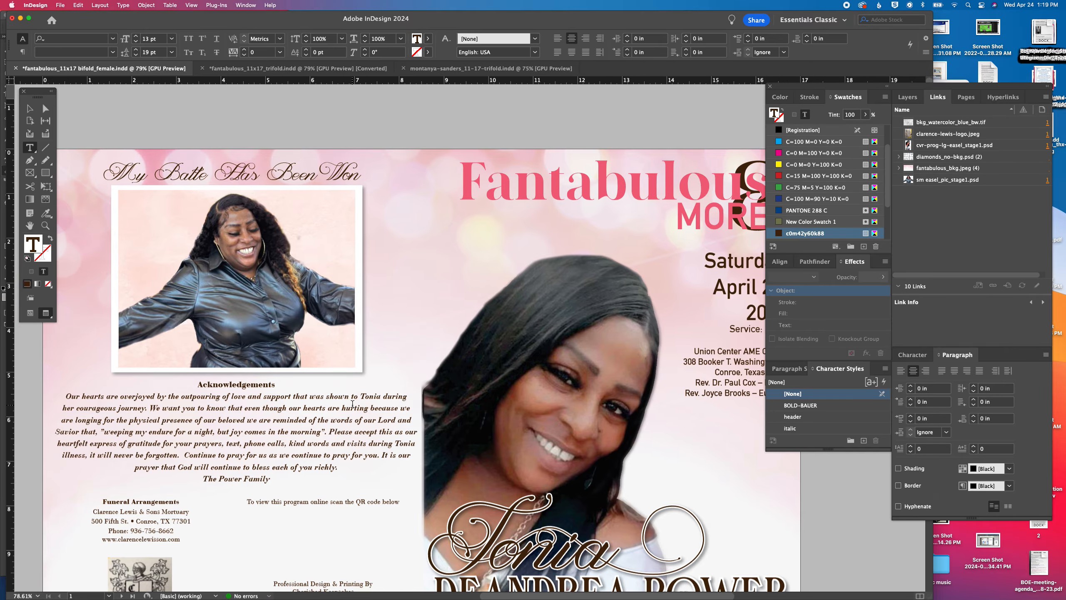
{"action": "left_click", "coordinate": [31, 109]}
Recolor the name line under the 'An Amazing Woman' heading on page 2 with the PANTONE 7419 C swatch
{"action": "scroll", "coordinate": [296, 367], "scroll_direction": "down", "scroll_amount": 15}
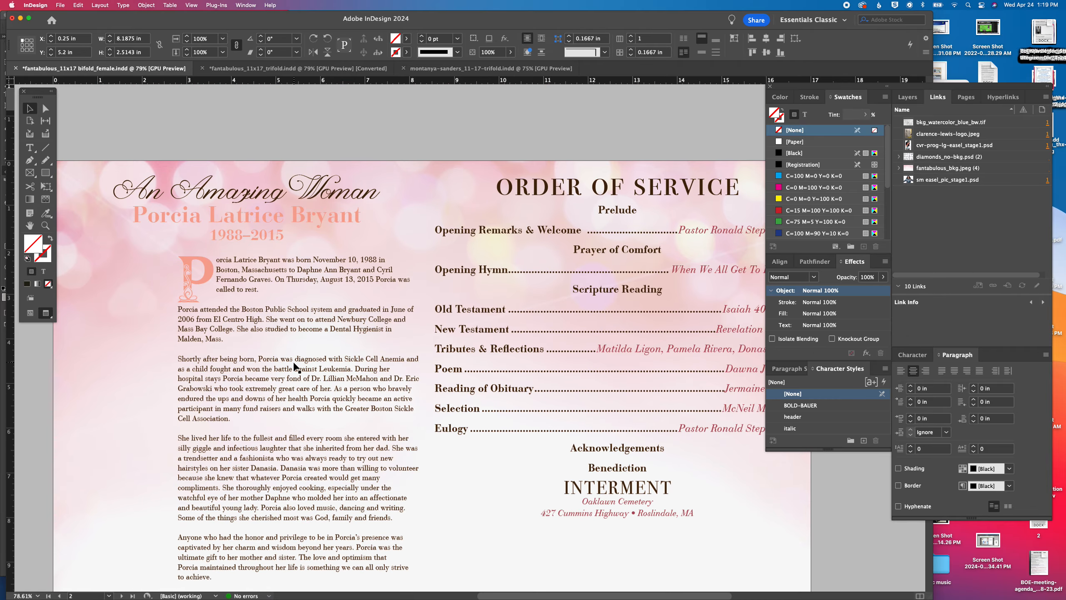
{"action": "scroll", "coordinate": [297, 367], "scroll_direction": "up", "scroll_amount": 4}
{"action": "triple_click", "coordinate": [292, 274]}
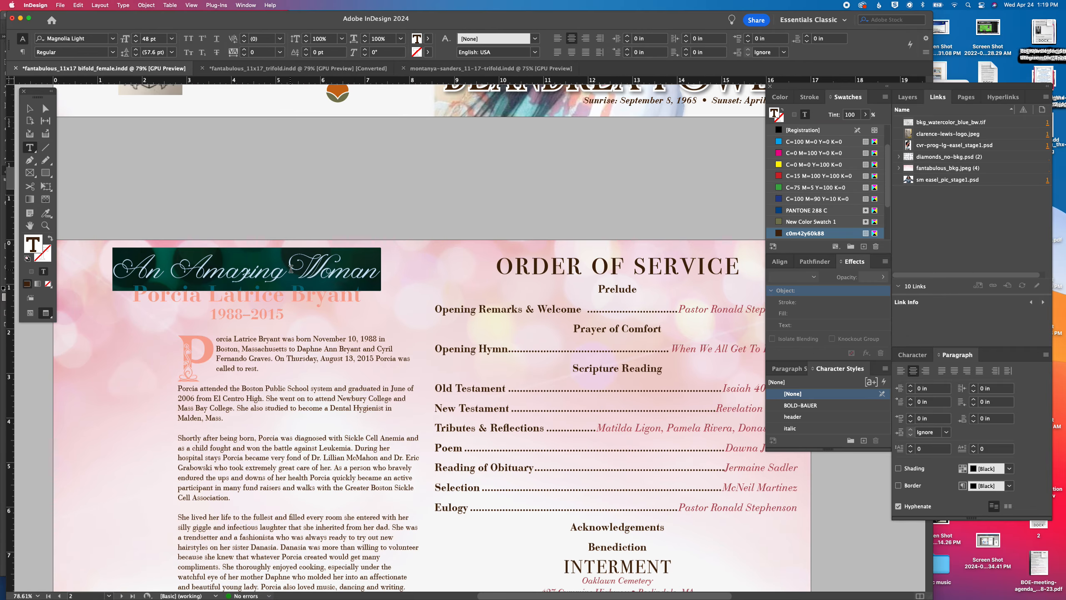
{"action": "left_click", "coordinate": [261, 297]}
{"action": "triple_click", "coordinate": [261, 298]}
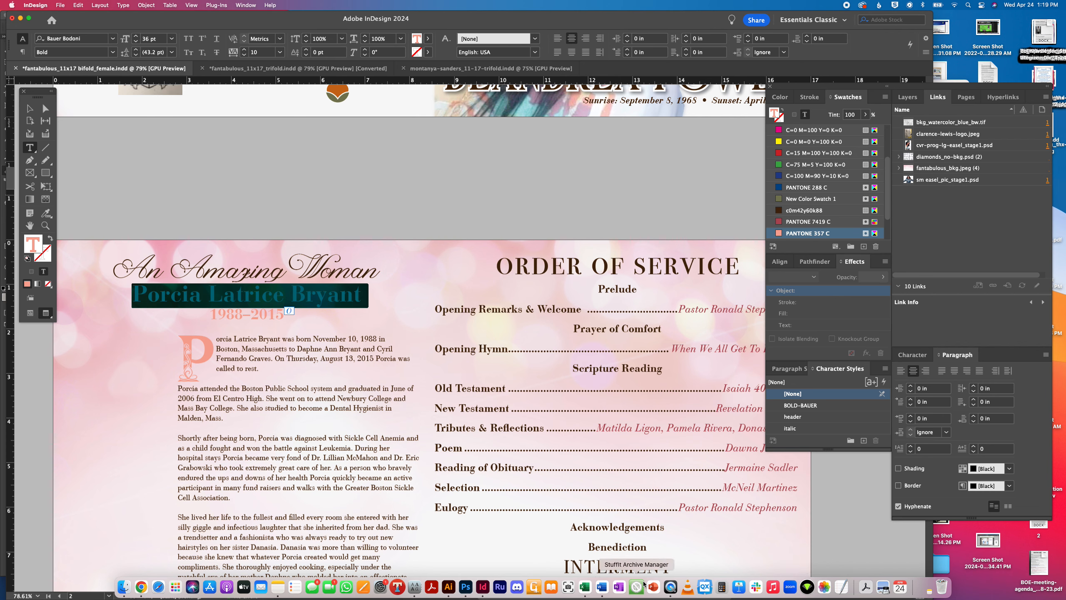
{"action": "left_click", "coordinate": [781, 221]}
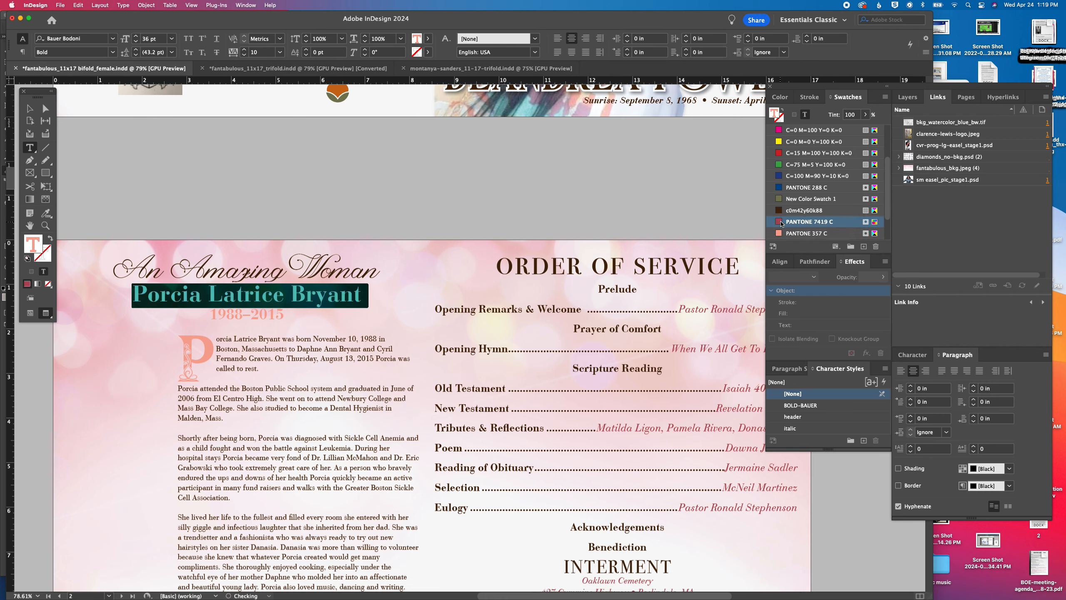
{"action": "left_click", "coordinate": [268, 314]}
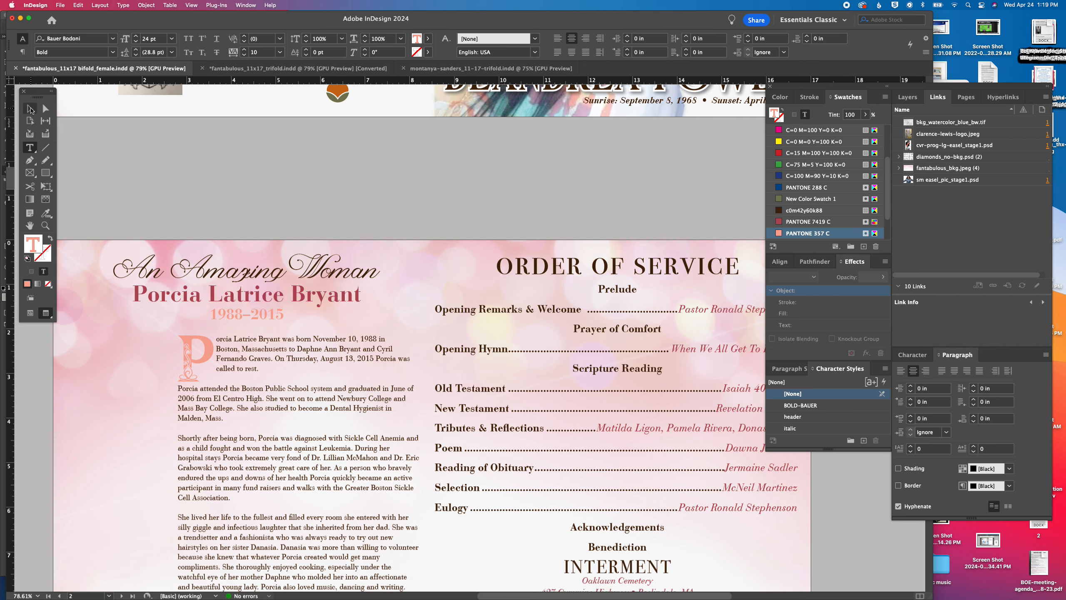
{"action": "left_click", "coordinate": [31, 110]}
{"action": "scroll", "coordinate": [816, 224], "scroll_direction": "down", "scroll_amount": 3}
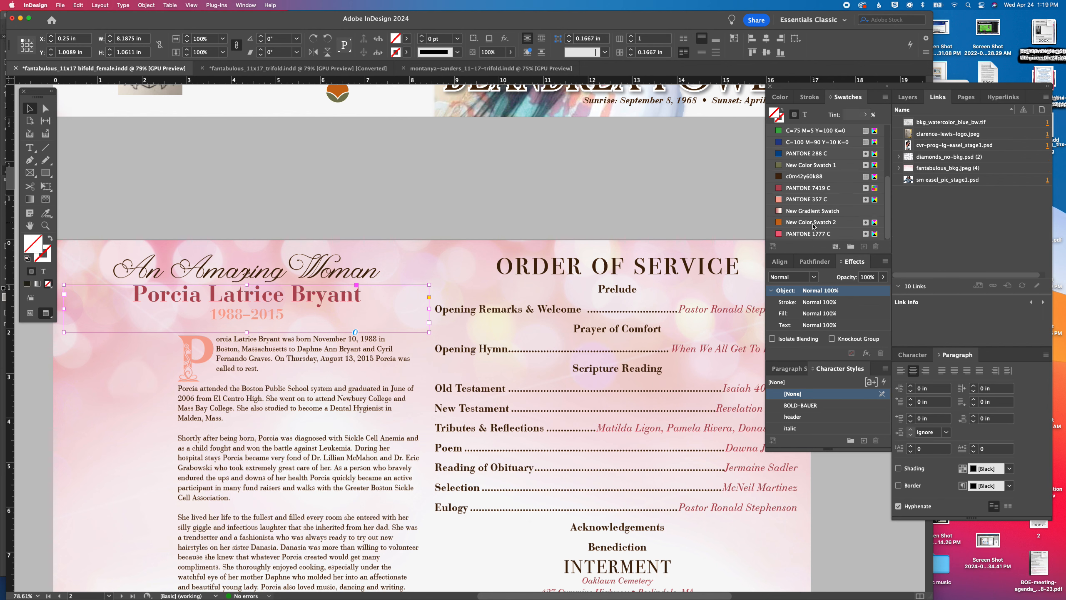
{"action": "left_click", "coordinate": [818, 188]}
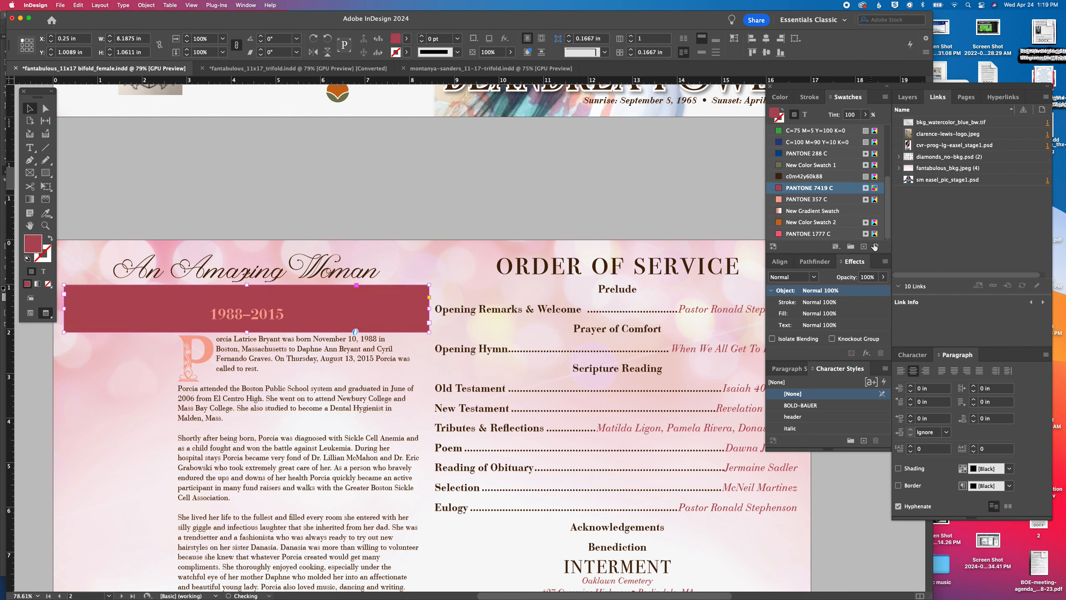
{"action": "key", "text": "cmd+z"}
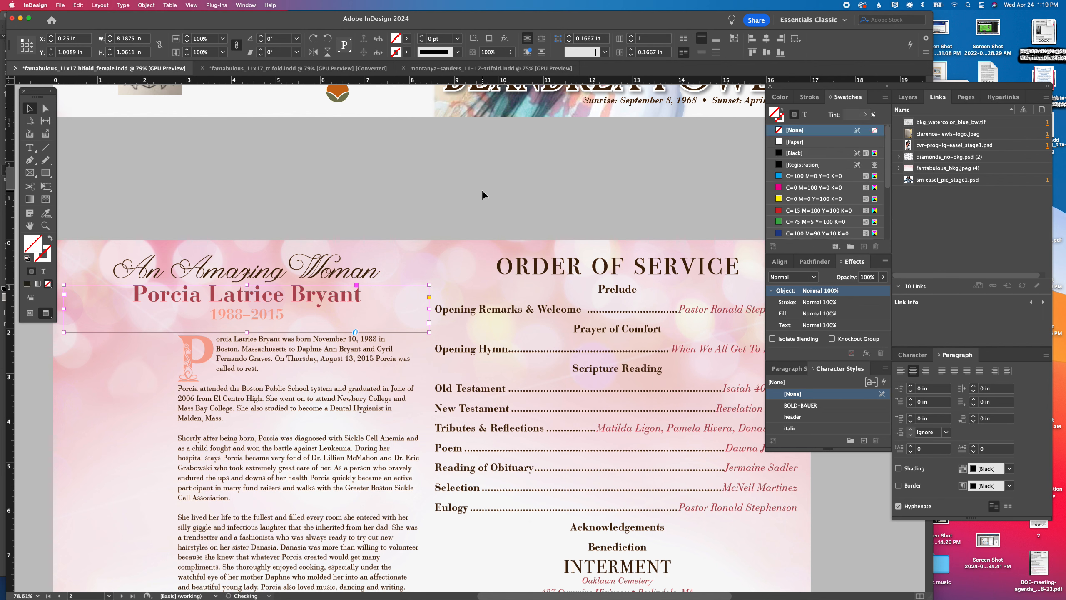
Delete the PANTONE 7419 C swatch and replace it with PANTONE 1777 C throughout the document
{"action": "left_click", "coordinate": [481, 187]}
{"action": "scroll", "coordinate": [806, 215], "scroll_direction": "down", "scroll_amount": 8}
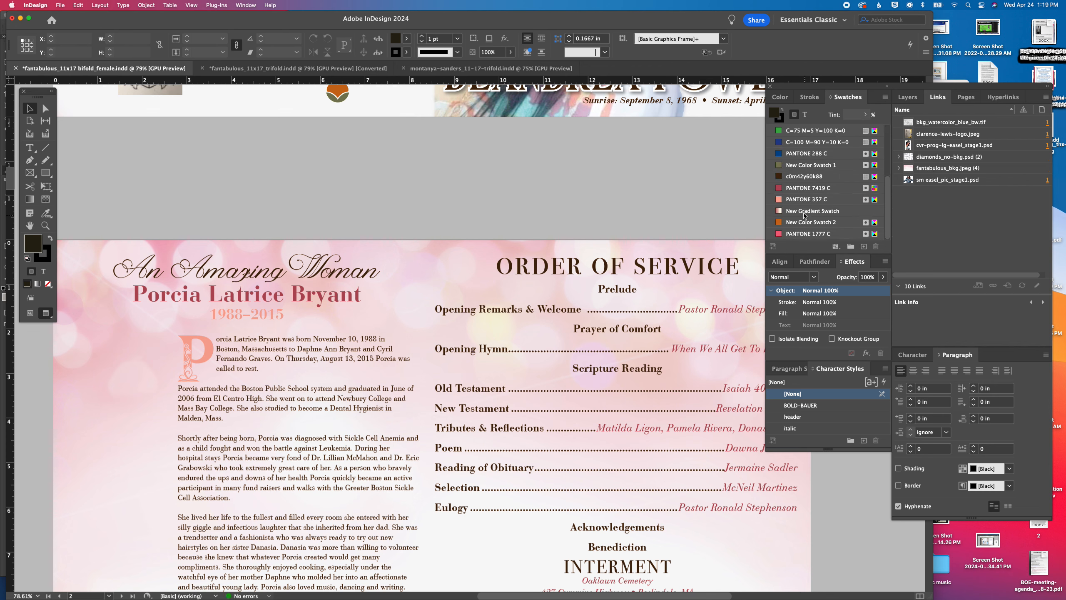
{"action": "left_click", "coordinate": [786, 190]}
{"action": "left_click", "coordinate": [876, 247]}
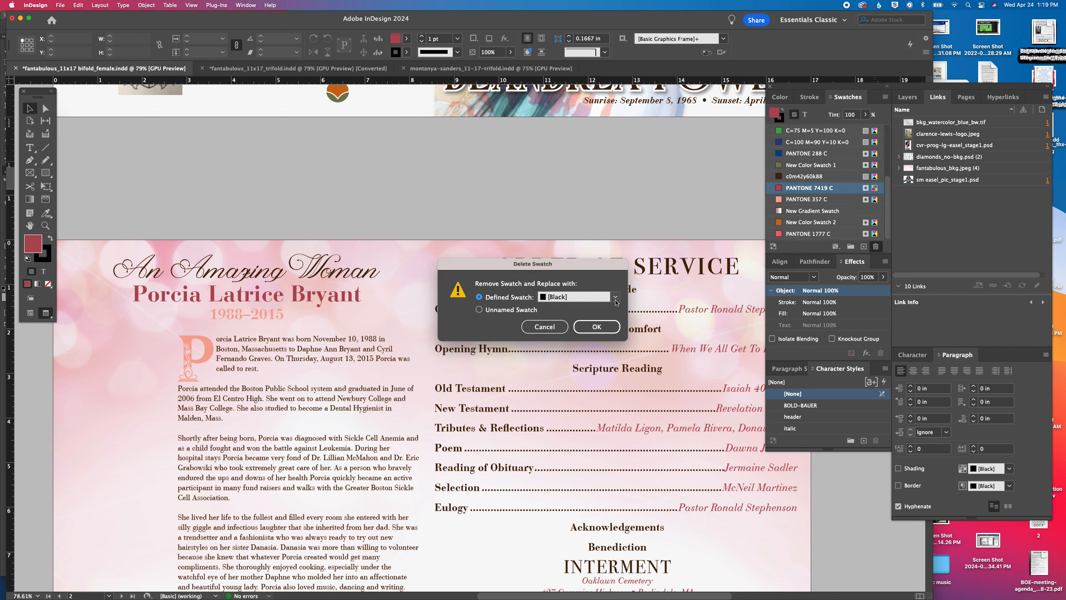
{"action": "left_click", "coordinate": [616, 297]}
{"action": "left_click", "coordinate": [585, 477]}
{"action": "left_click", "coordinate": [594, 327]}
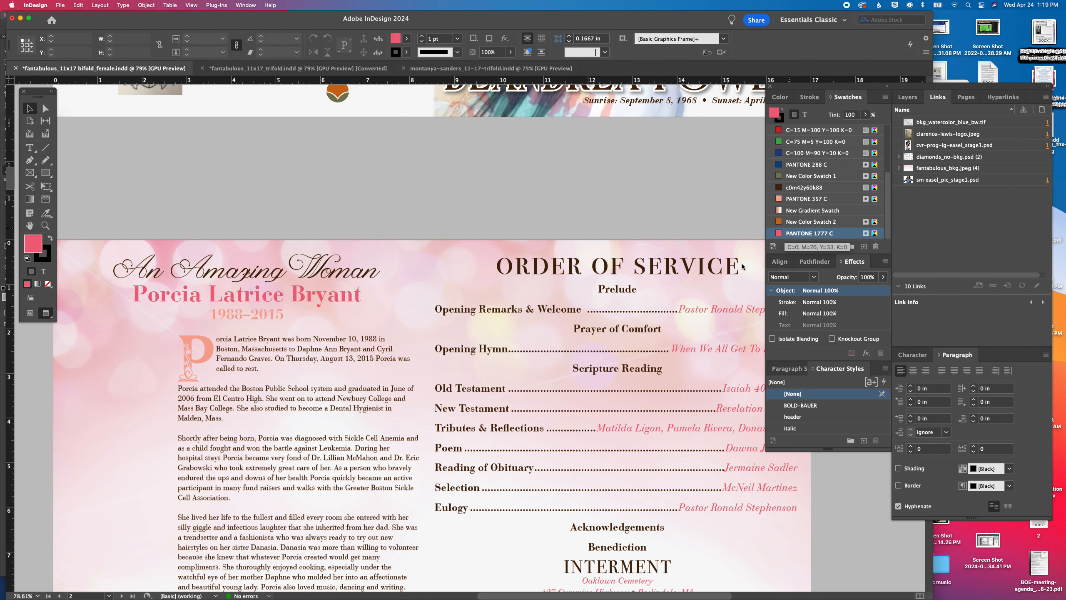
Recolor the life-years line below the name with the PANTONE 1777 C swatch
{"action": "double_click", "coordinate": [240, 316]}
{"action": "triple_click", "coordinate": [240, 316]}
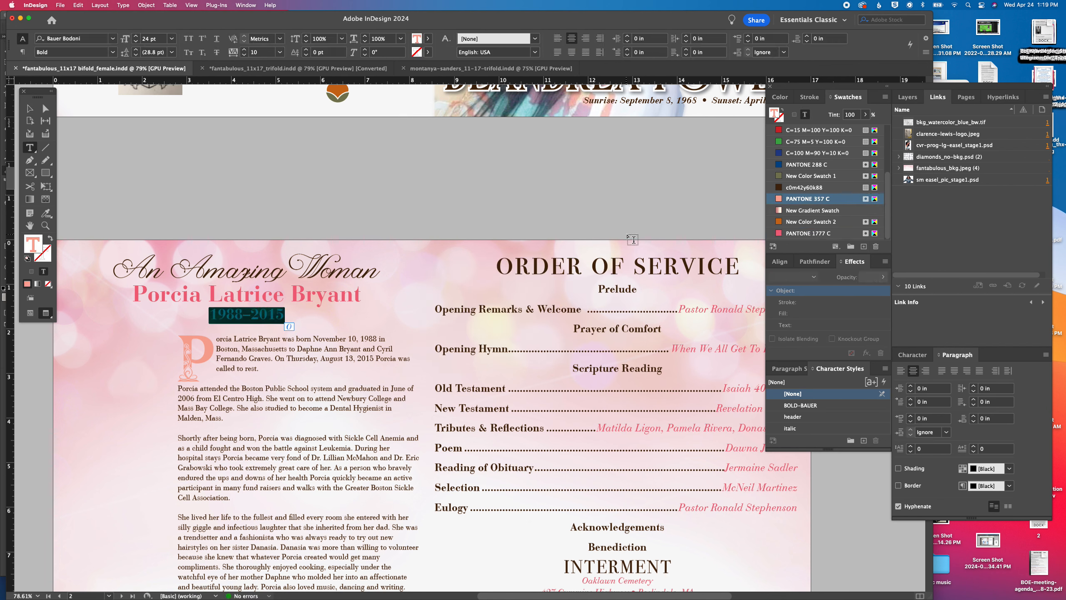
{"action": "left_click", "coordinate": [808, 233]}
{"action": "key", "text": "Up"}
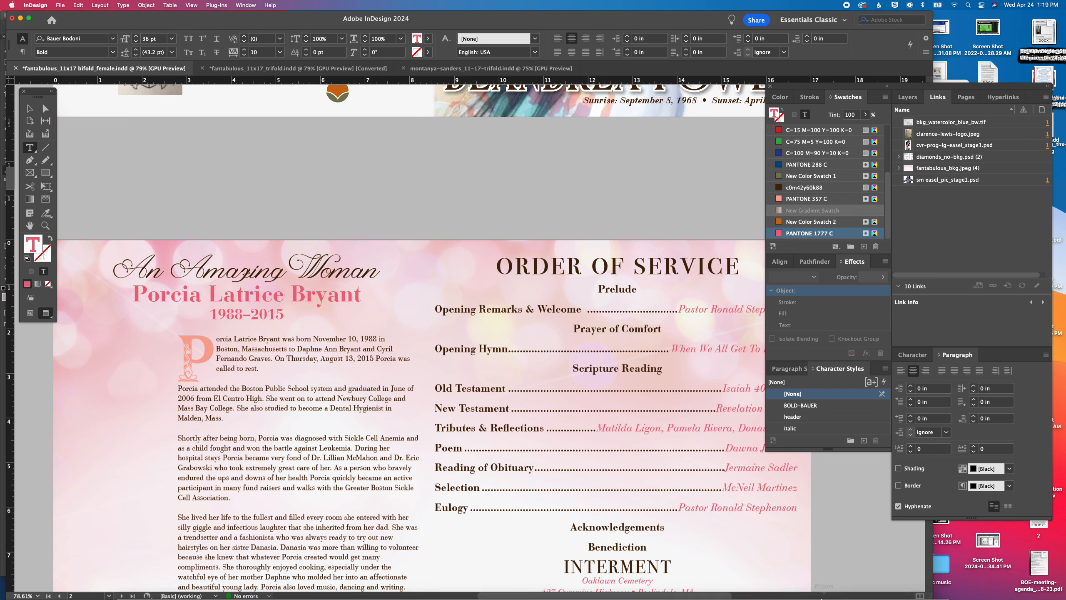
Switch to the client's Word document and copy the deceased's full name from the 'Celebrating The Life of' line
{"action": "left_click", "coordinate": [625, 588]}
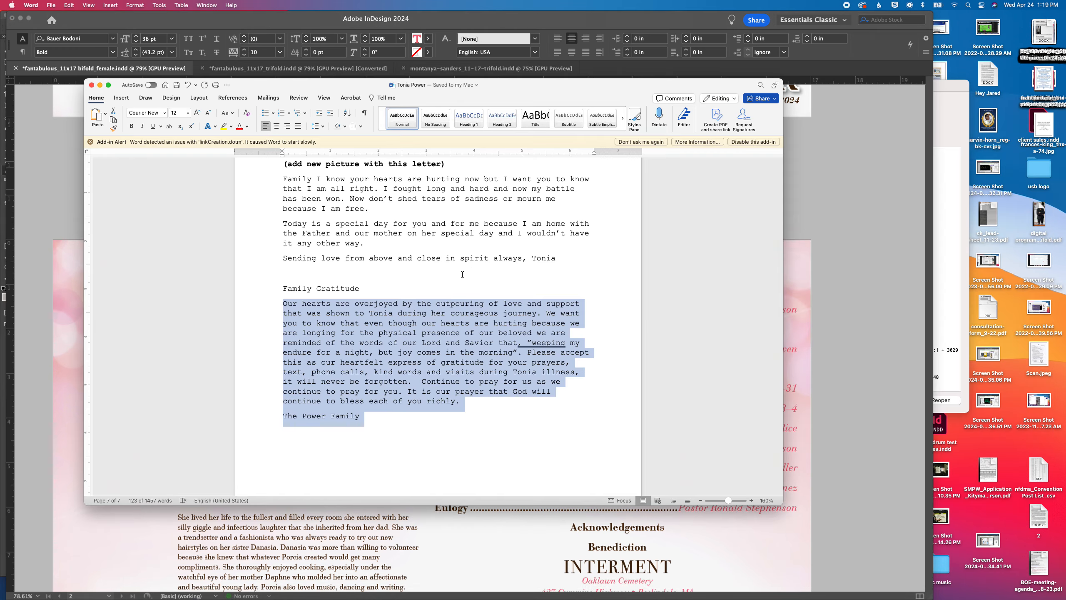
{"action": "scroll", "coordinate": [462, 274], "scroll_direction": "up", "scroll_amount": 20}
{"action": "scroll", "coordinate": [462, 274], "scroll_direction": "up", "scroll_amount": 8}
{"action": "scroll", "coordinate": [462, 274], "scroll_direction": "down", "scroll_amount": 5}
{"action": "left_click_drag", "start_coordinate": [448, 230], "coordinate": [545, 229]}
{"action": "key", "text": "super+c"}
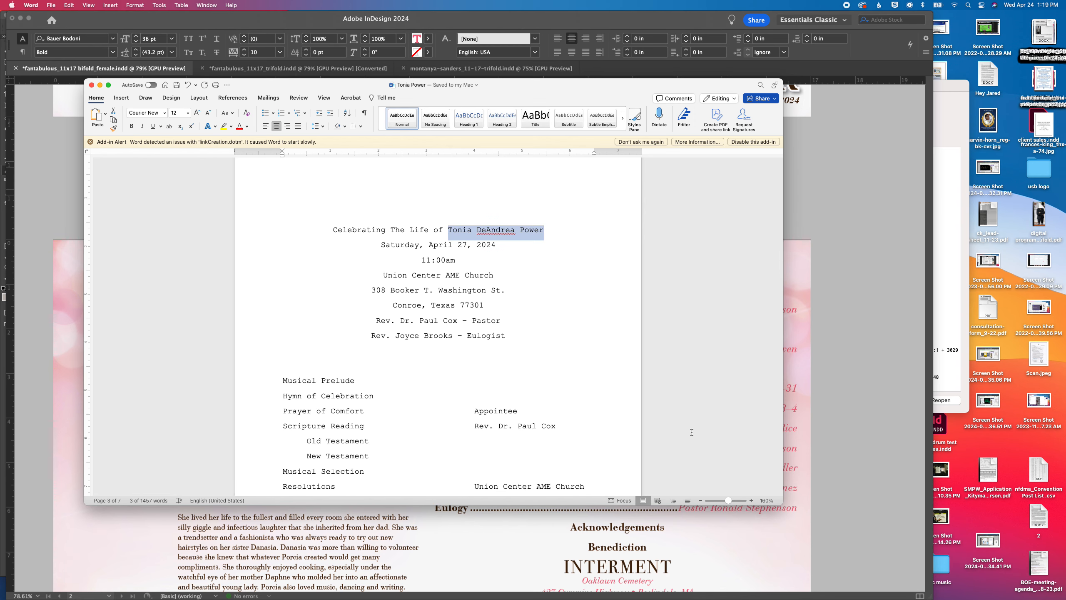
Back in InDesign, check the front cover dates and update the birth year in the life-years line on page 2
{"action": "left_click", "coordinate": [802, 361]}
{"action": "scroll", "coordinate": [675, 274], "scroll_direction": "up", "scroll_amount": 8}
{"action": "scroll", "coordinate": [675, 274], "scroll_direction": "down", "scroll_amount": 1}
{"action": "scroll", "coordinate": [675, 274], "scroll_direction": "down", "scroll_amount": 4}
{"action": "left_click_drag", "start_coordinate": [241, 422], "coordinate": [227, 421]}
{"action": "type", "text": "68–2015"}
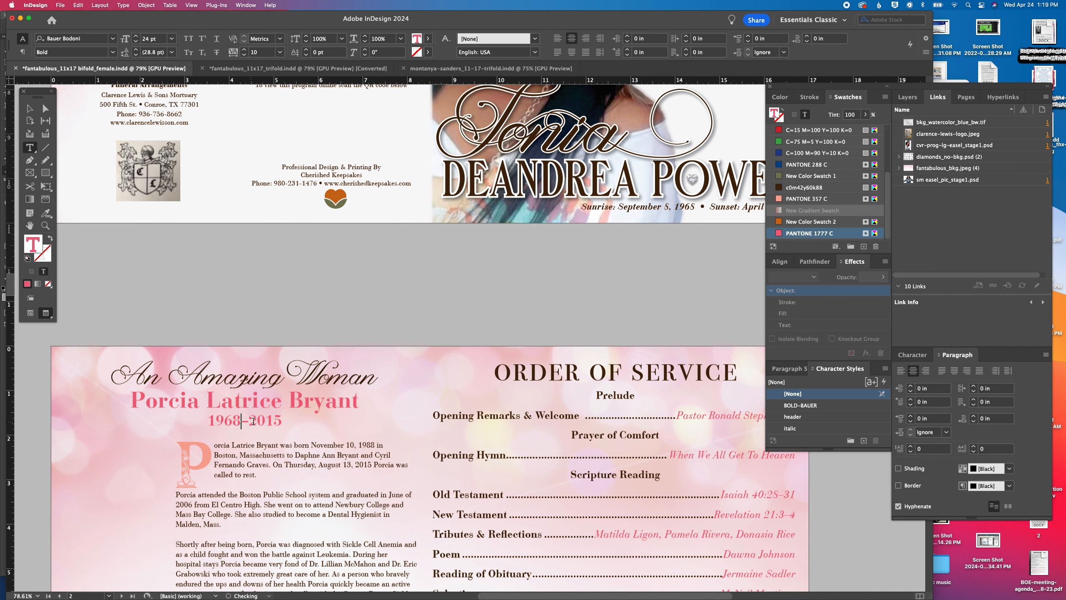
Replace the template name under the heading with the copied full name, keeping the life years on their own line
{"action": "triple_click", "coordinate": [265, 398]}
{"action": "key", "text": "Escape"}
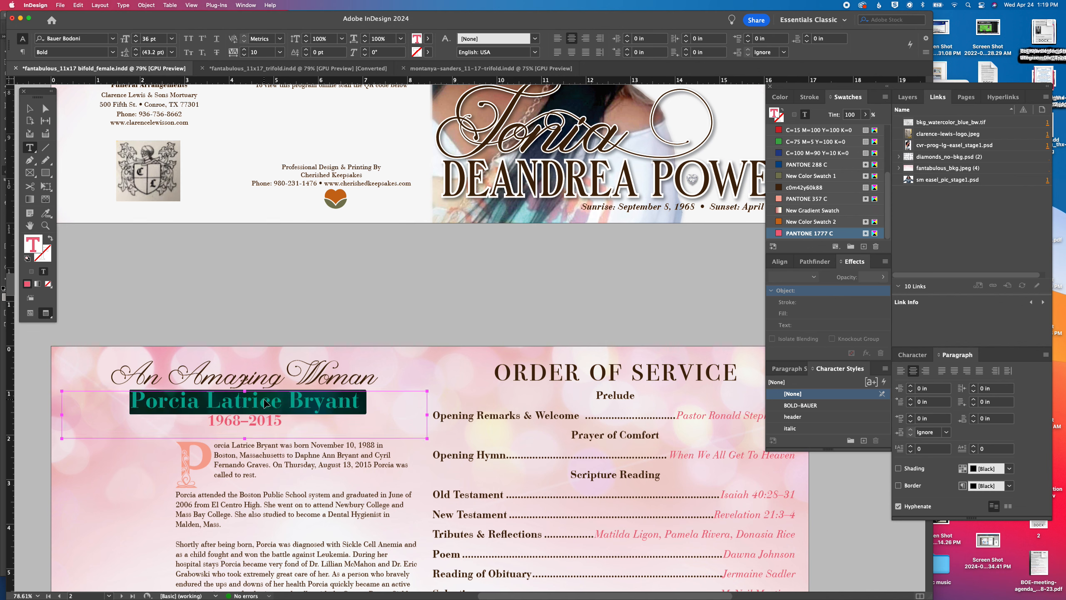
{"action": "key", "text": "super+v"}
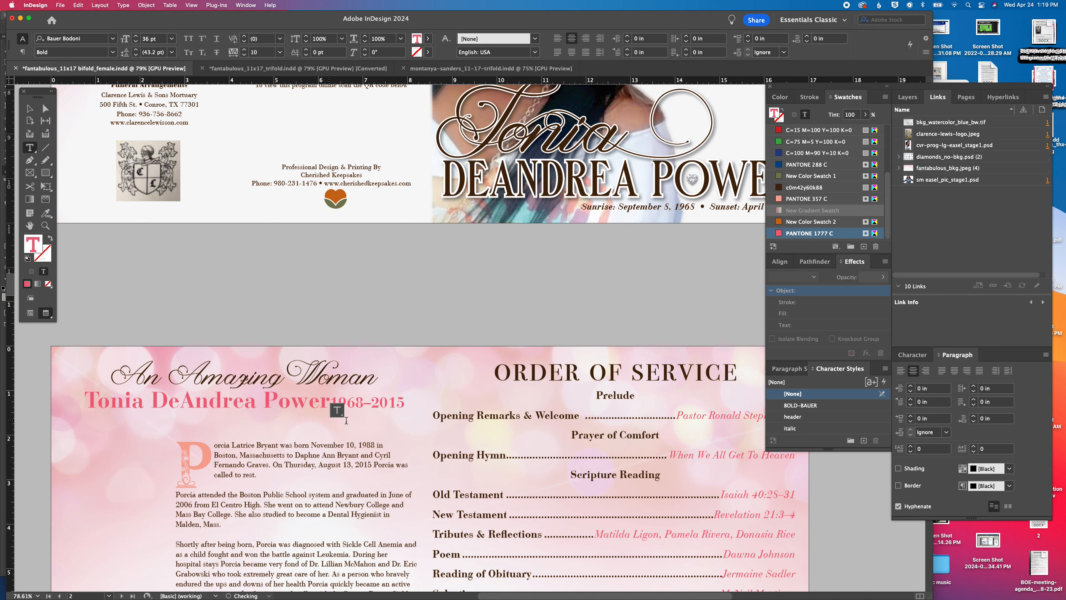
{"action": "key", "text": "Return"}
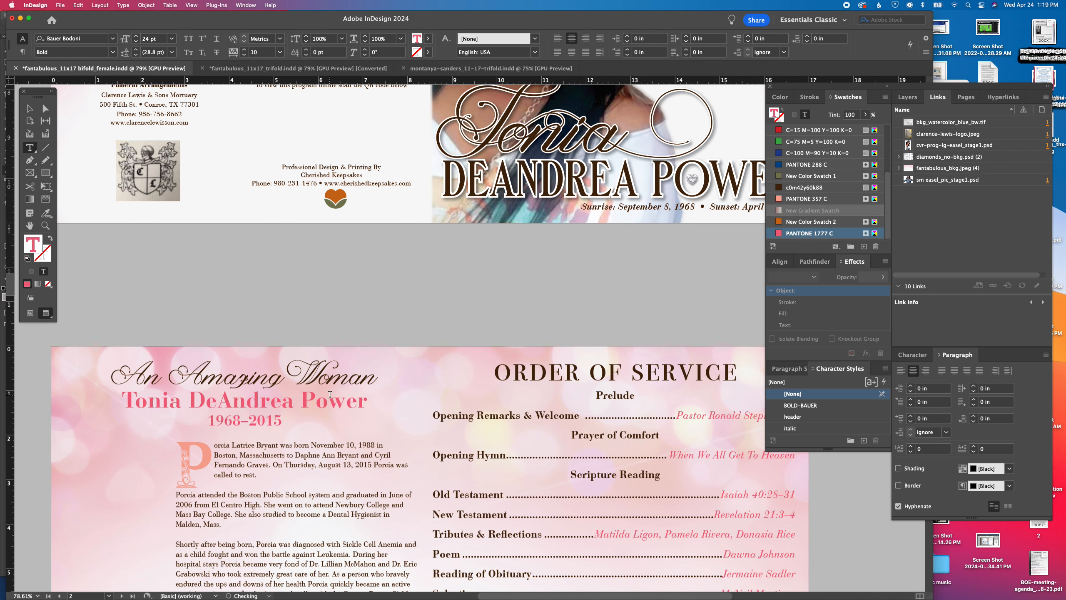
Move the decorative drop cap off the page and widen the obituary text frame leftward to about 7.89 in
{"action": "left_click", "coordinate": [30, 108]}
{"action": "left_click_drag", "start_coordinate": [275, 481], "coordinate": [449, 245]}
{"action": "left_click_drag", "start_coordinate": [365, 234], "coordinate": [134, 235]}
{"action": "left_click", "coordinate": [454, 300]}
{"action": "left_click_drag", "start_coordinate": [350, 398], "coordinate": [240, 398]}
{"action": "scroll", "coordinate": [292, 402], "scroll_direction": "down", "scroll_amount": 5}
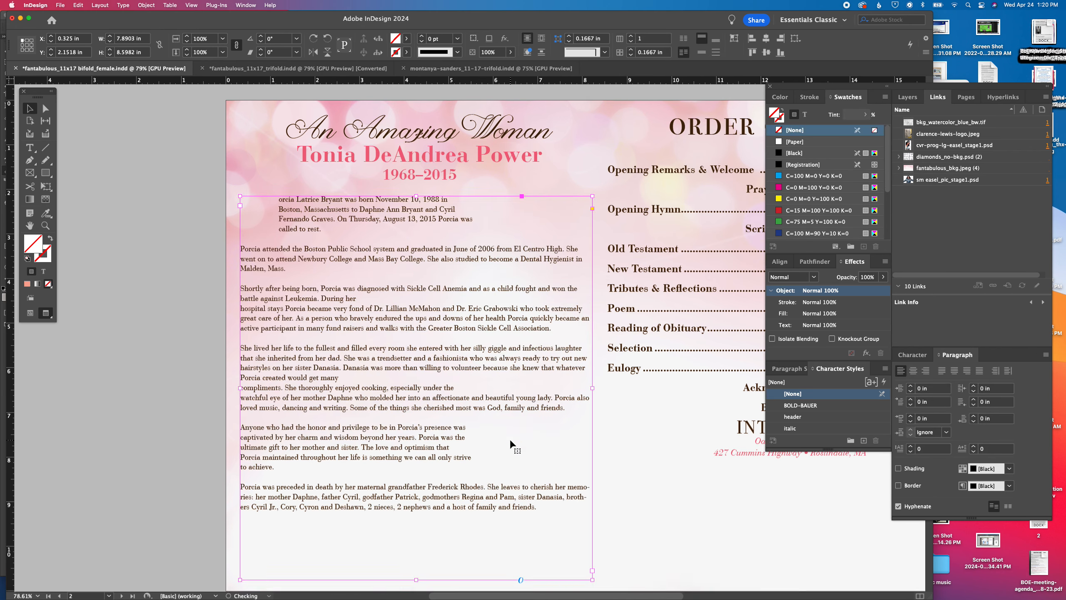
Switch to Word and copy the obituary paragraphs under the Journey heading, including the list of survivors
{"action": "left_click", "coordinate": [601, 587]}
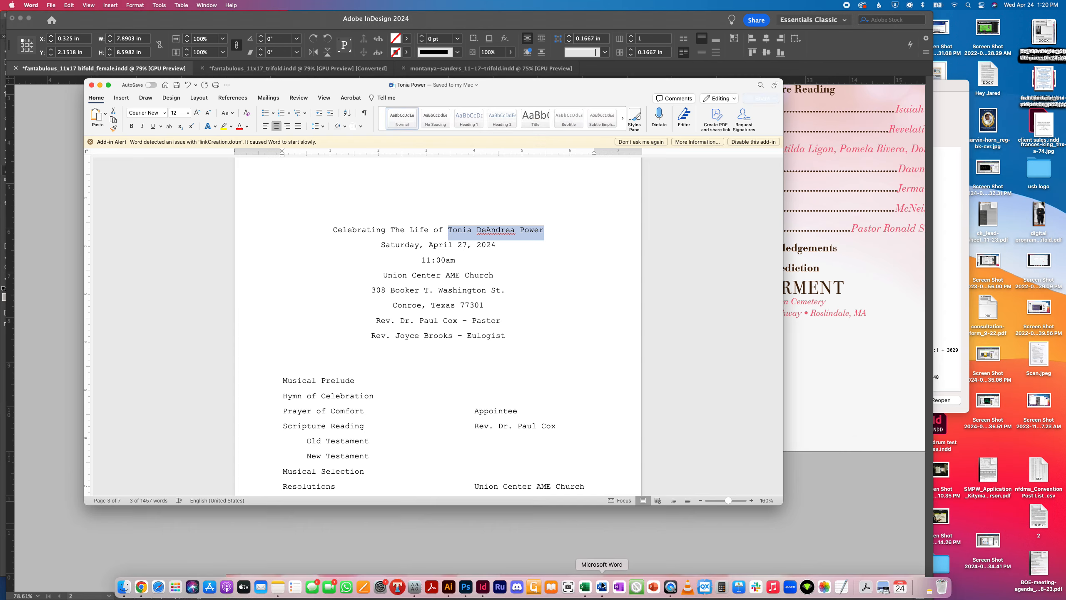
{"action": "scroll", "coordinate": [452, 332], "scroll_direction": "down", "scroll_amount": 8}
{"action": "scroll", "coordinate": [452, 333], "scroll_direction": "down", "scroll_amount": 10}
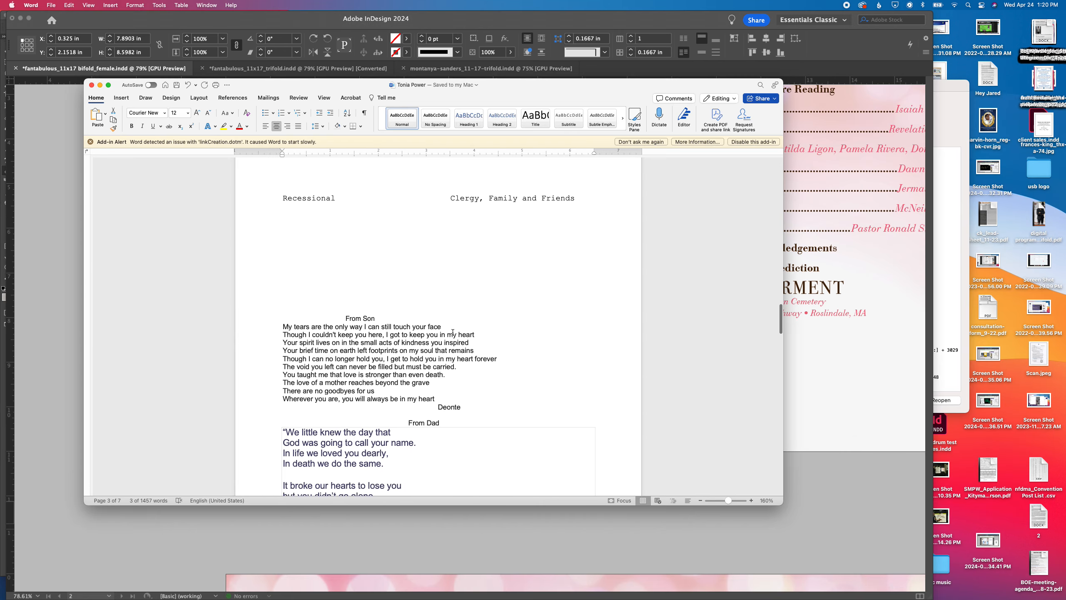
{"action": "scroll", "coordinate": [452, 332], "scroll_direction": "up", "scroll_amount": 20}
{"action": "scroll", "coordinate": [453, 332], "scroll_direction": "up", "scroll_amount": 15}
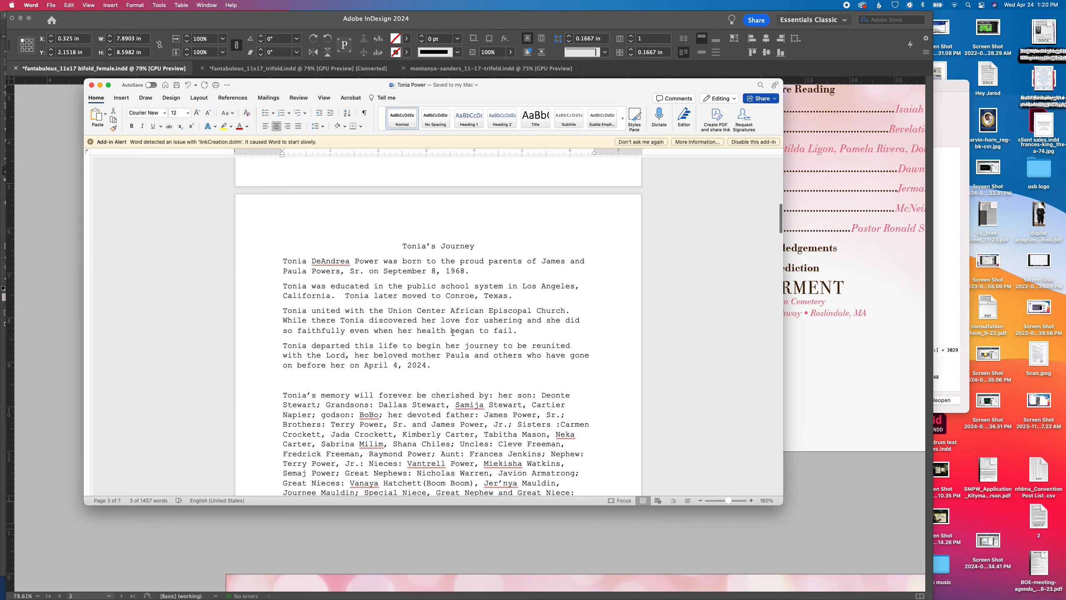
{"action": "left_click_drag", "start_coordinate": [281, 246], "coordinate": [571, 408]}
Return to InDesign and replace all of the template obituary text with the copied obituary
{"action": "left_click", "coordinate": [815, 391]}
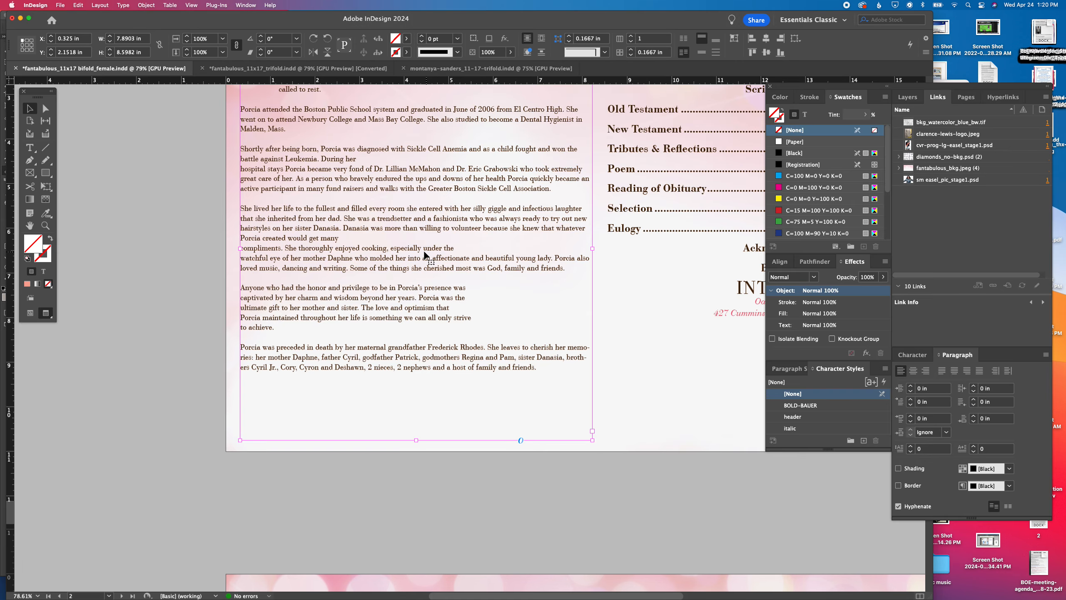
{"action": "double_click", "coordinate": [425, 252]}
{"action": "key", "text": "super+a"}
{"action": "key", "text": "super+v"}
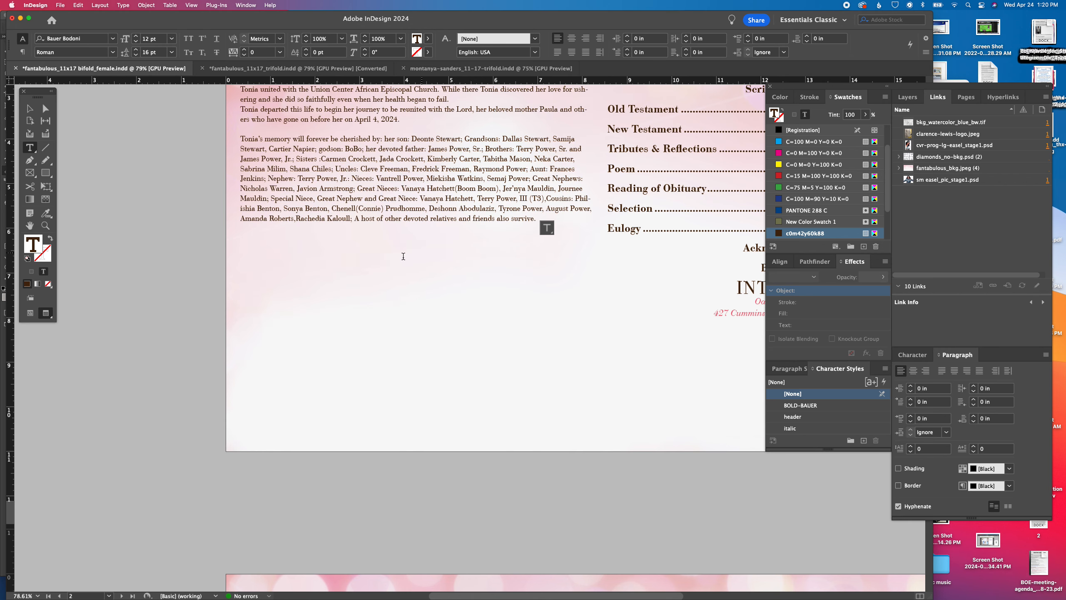
Insert blank lines after the education paragraph and after the church membership paragraph of the obituary
{"action": "scroll", "coordinate": [393, 252], "scroll_direction": "up", "scroll_amount": 5}
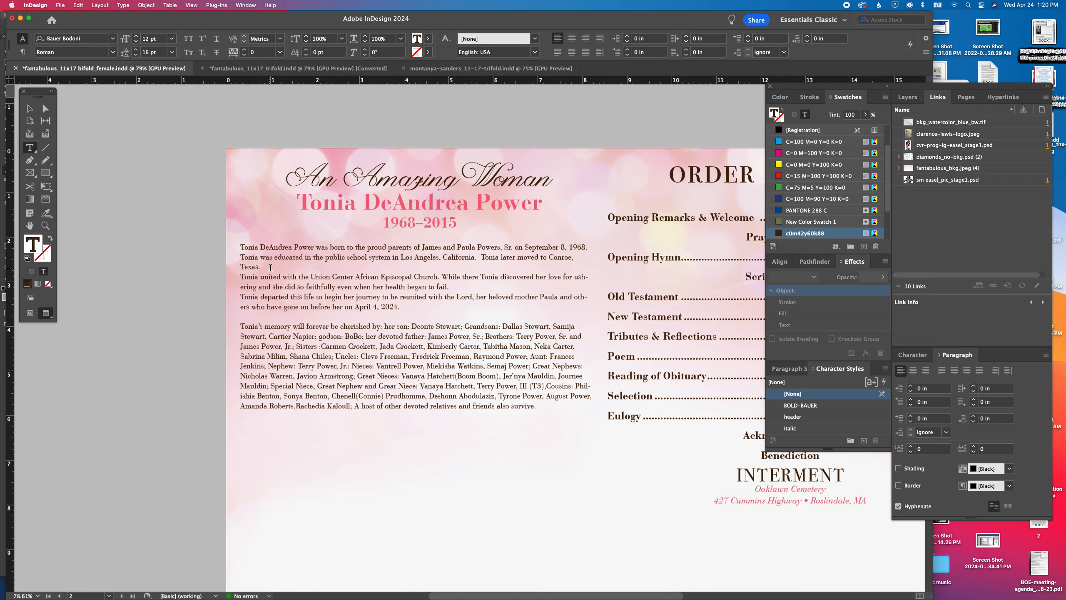
{"action": "left_click", "coordinate": [270, 267]}
{"action": "key", "text": "Return"}
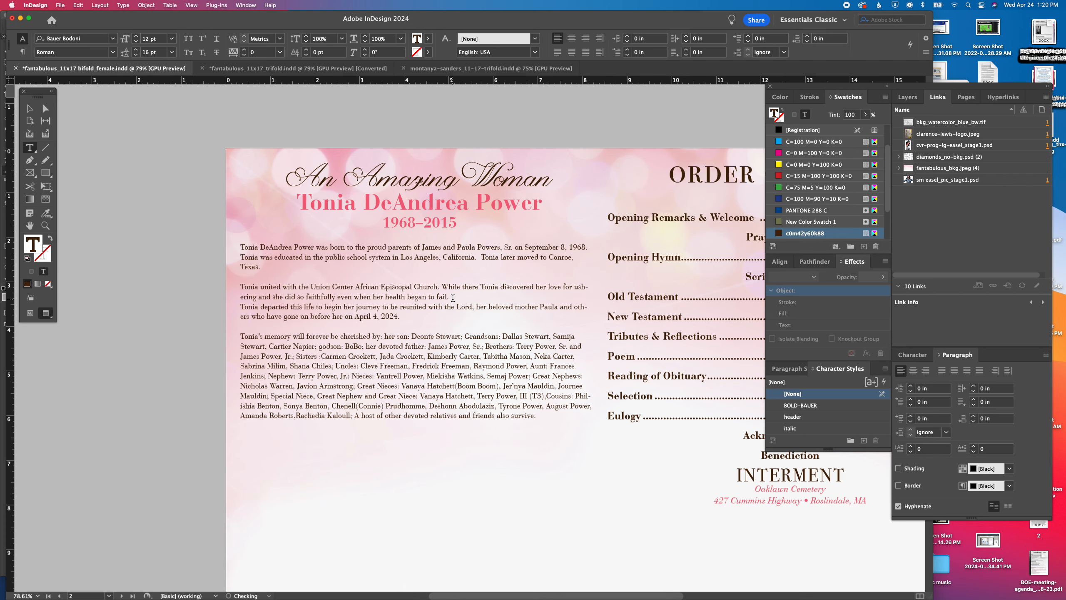
{"action": "left_click", "coordinate": [449, 297]}
{"action": "key", "text": "Return"}
Set the whole obituary text to a 17 pt font size with 23 pt leading
{"action": "key", "text": "super+a"}
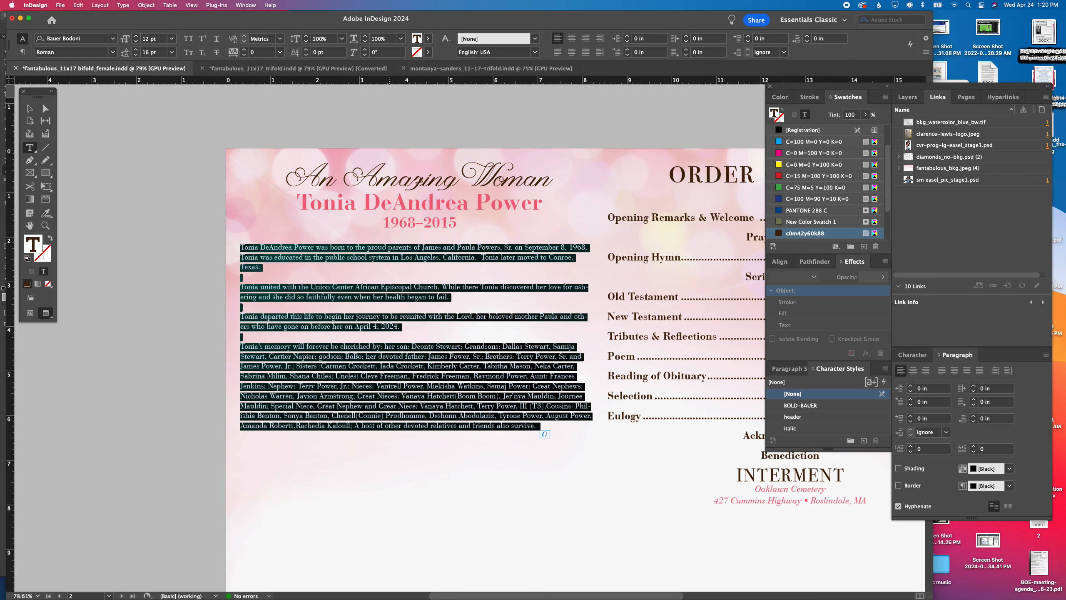
{"action": "left_click", "coordinate": [137, 37]}
{"action": "left_click", "coordinate": [136, 37]}
{"action": "left_click", "coordinate": [136, 37]}
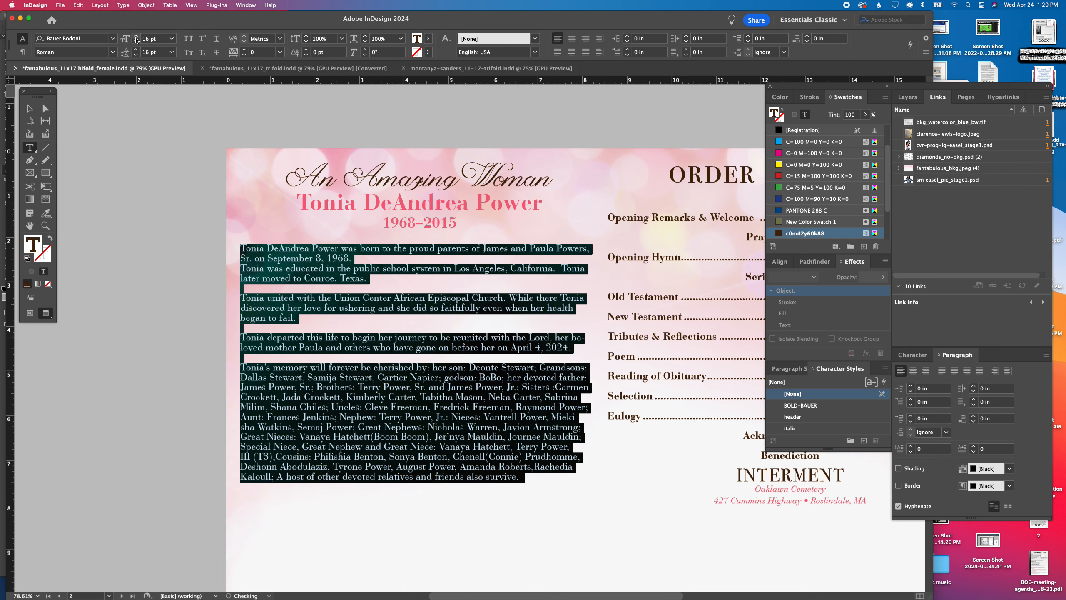
{"action": "left_click", "coordinate": [137, 37]}
{"action": "left_click", "coordinate": [136, 37]}
{"action": "left_click", "coordinate": [136, 50]}
{"action": "left_click", "coordinate": [136, 50]}
{"action": "left_click", "coordinate": [136, 50]}
{"action": "left_click", "coordinate": [136, 51]}
{"action": "left_click", "coordinate": [137, 51]}
{"action": "left_click", "coordinate": [136, 50]}
{"action": "left_click", "coordinate": [137, 50]}
Insert a blank line between the birth paragraph and the education paragraph of the obituary
{"action": "scroll", "coordinate": [396, 249], "scroll_direction": "down", "scroll_amount": 4}
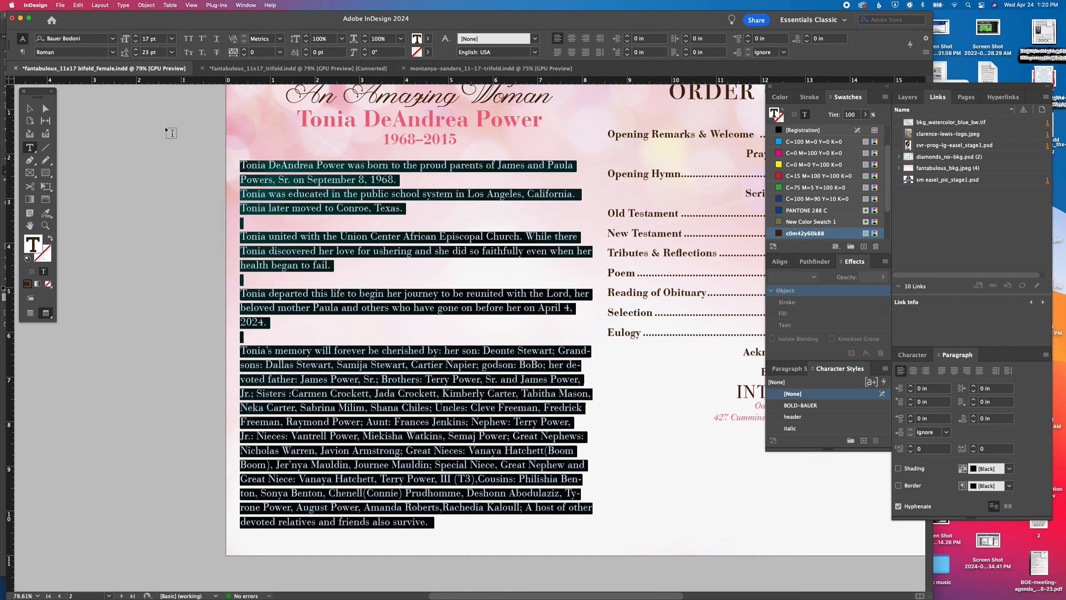
{"action": "left_click", "coordinate": [409, 178]}
{"action": "key", "text": "Return"}
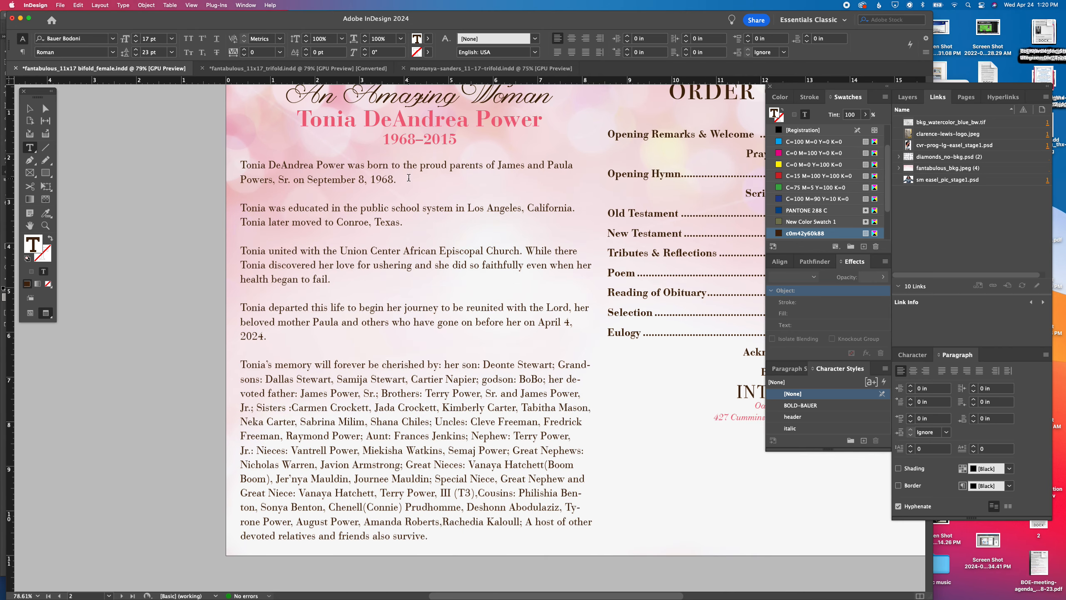
Set the leading of the whole obituary text to 22 pt
{"action": "key", "text": "super+a"}
{"action": "left_click", "coordinate": [136, 55]}
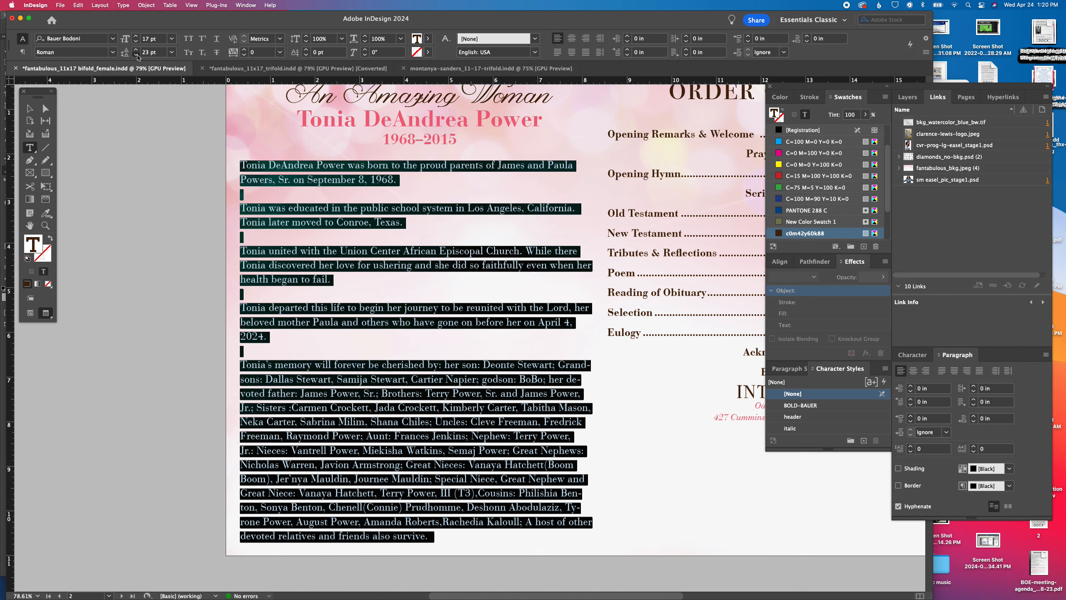
{"action": "left_click", "coordinate": [196, 169]}
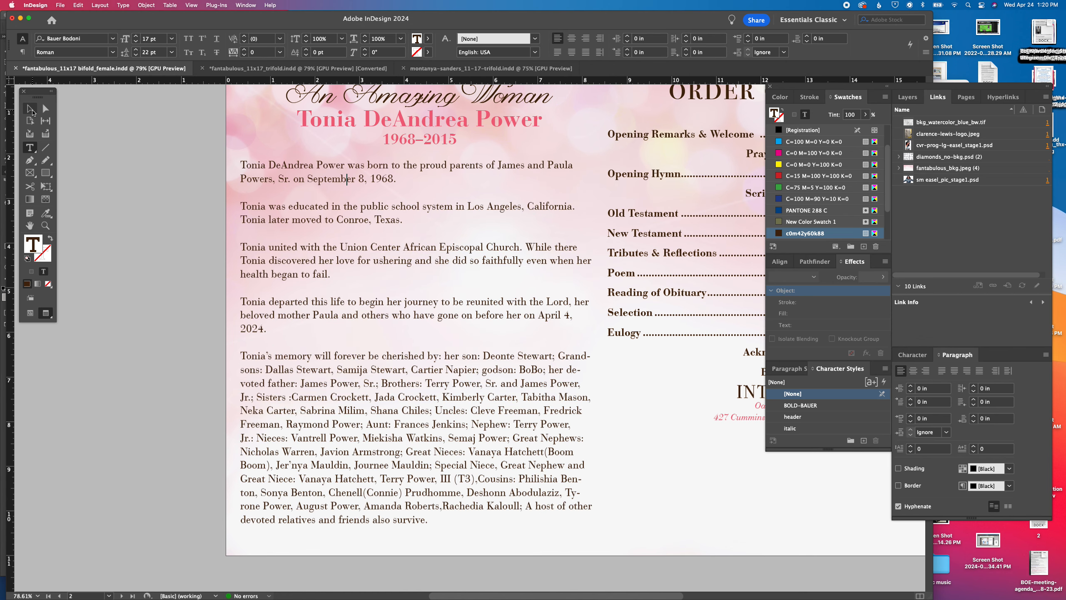
{"action": "key", "text": "Escape"}
{"action": "left_click", "coordinate": [169, 182]}
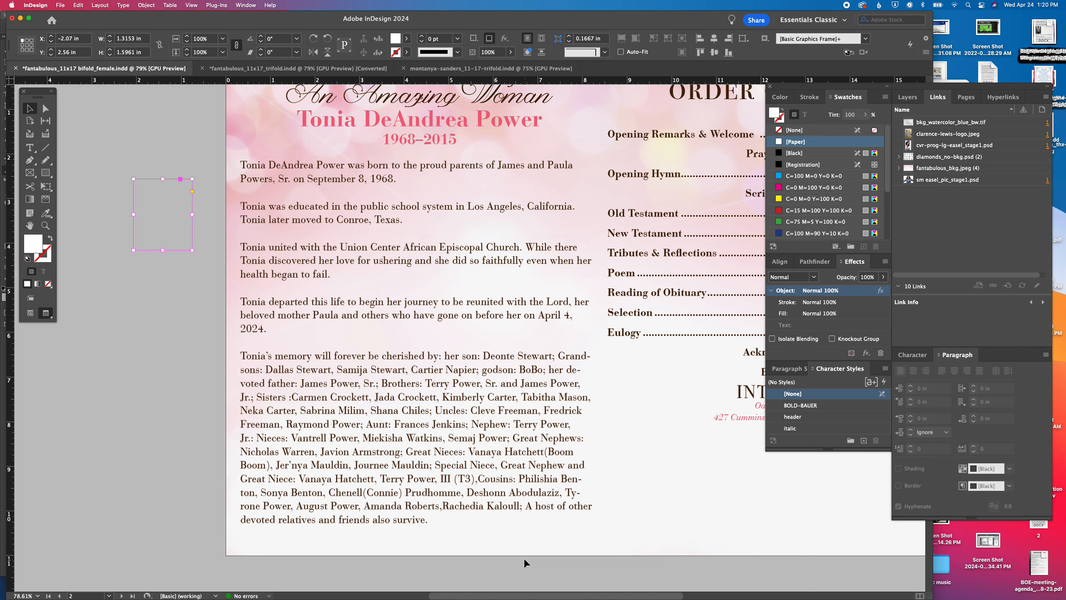
Turn off hyphenation for the whole obituary text
{"action": "mouse_move", "coordinate": [489, 593]}
{"action": "left_click", "coordinate": [451, 589]}
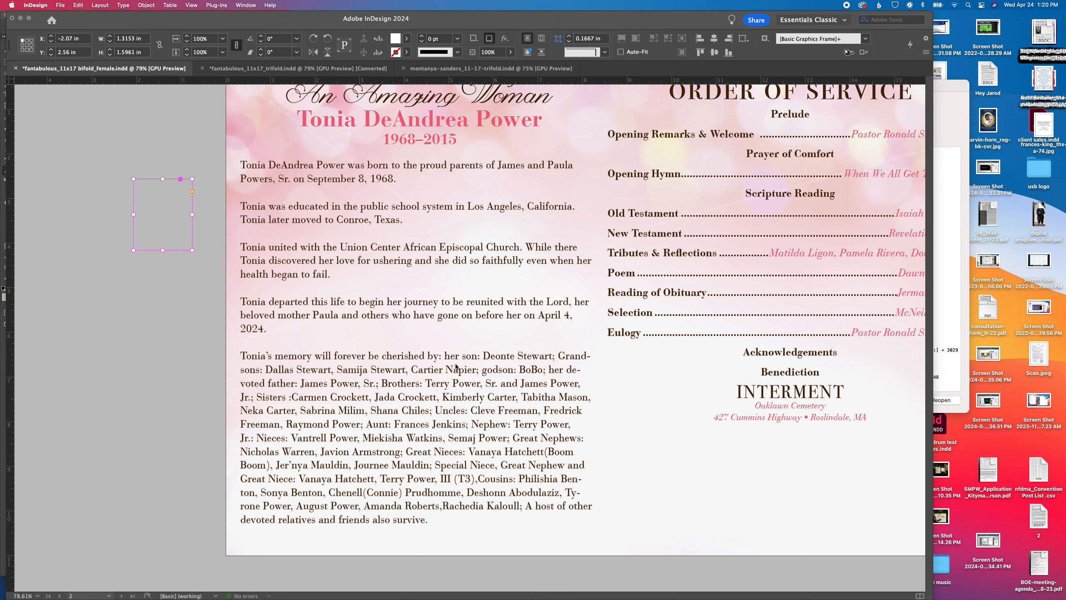
{"action": "left_click", "coordinate": [498, 383]}
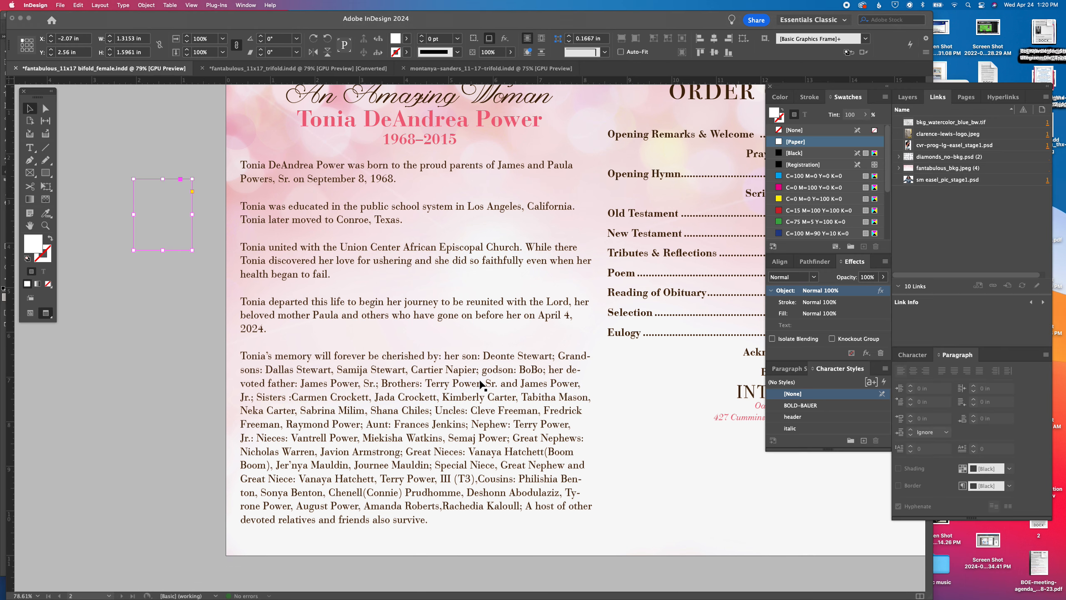
{"action": "double_click", "coordinate": [480, 382]}
{"action": "key", "text": "super+a"}
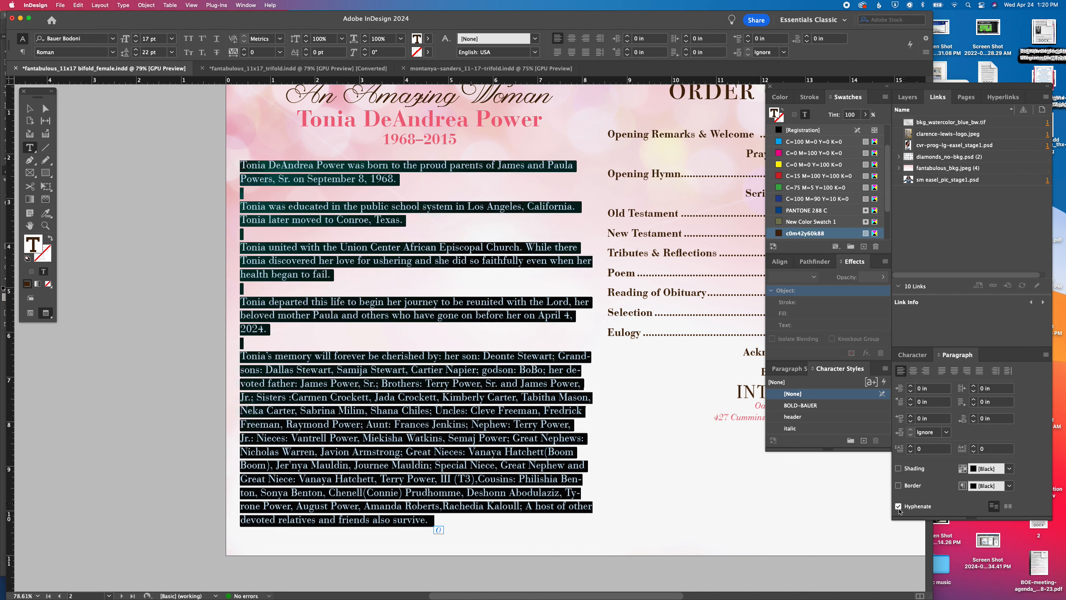
{"action": "left_click", "coordinate": [899, 506]}
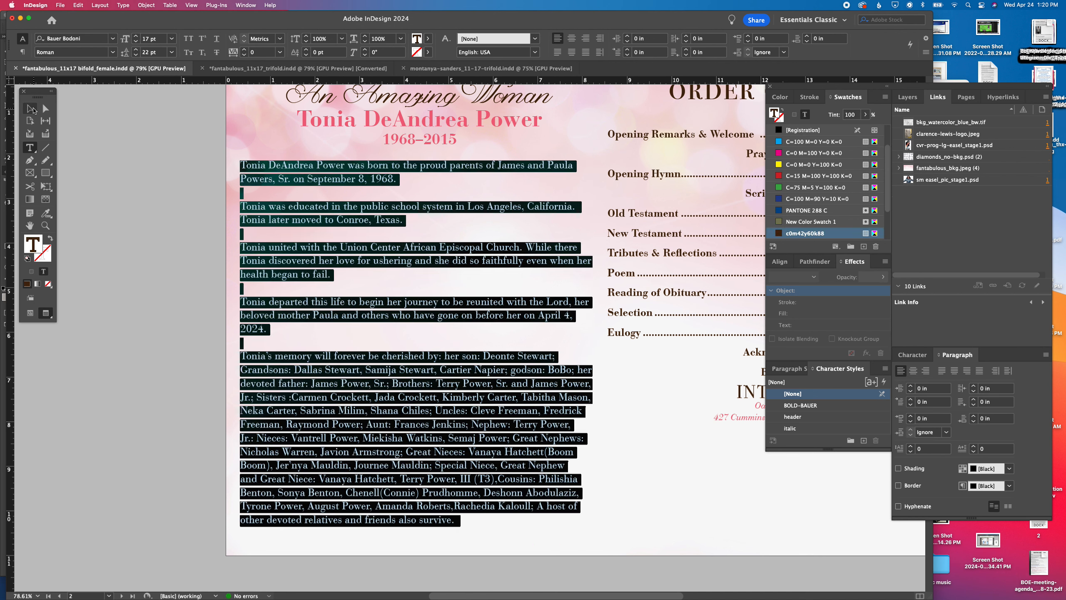
{"action": "left_click", "coordinate": [33, 109]}
{"action": "left_click", "coordinate": [180, 163]}
Save the bifold program document and switch to Illustrator
{"action": "mouse_move", "coordinate": [509, 596]}
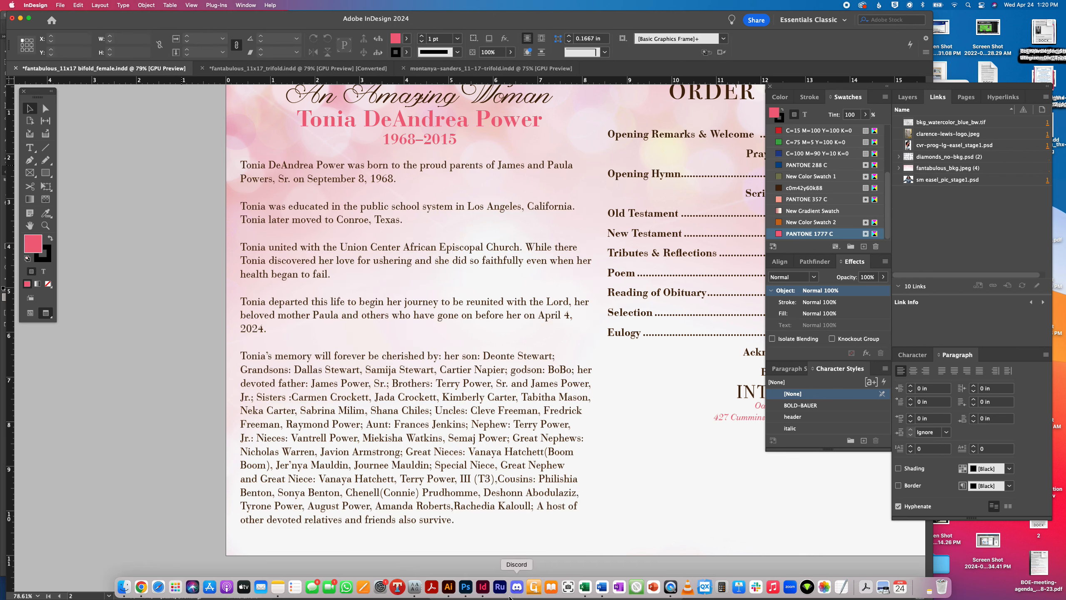
{"action": "key", "text": "Tab"}
{"action": "key", "text": "super+s"}
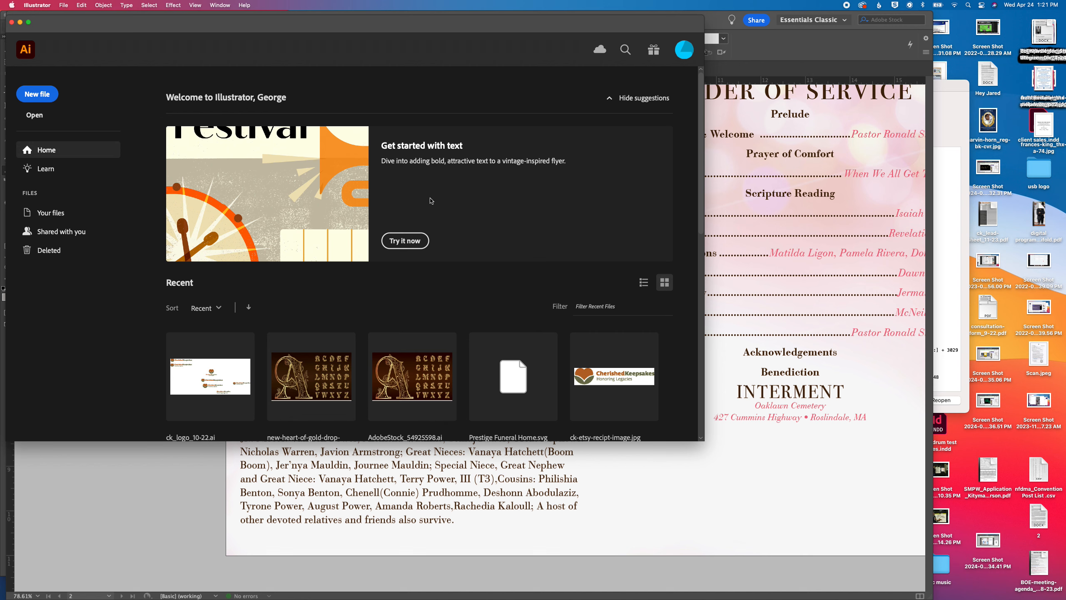
Open fantabulous_drop-caps.ai from the fantabulous folder inside the "editted drop caps" folder of the drop caps collection
{"action": "key", "text": "super+o"}
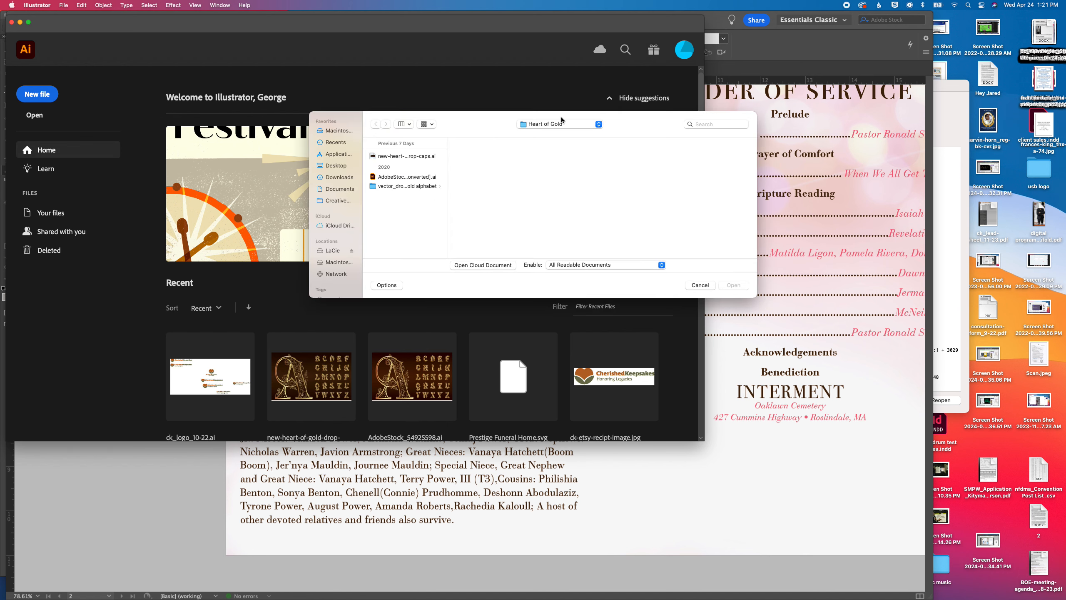
{"action": "left_click", "coordinate": [544, 124]}
{"action": "left_click", "coordinate": [542, 141]}
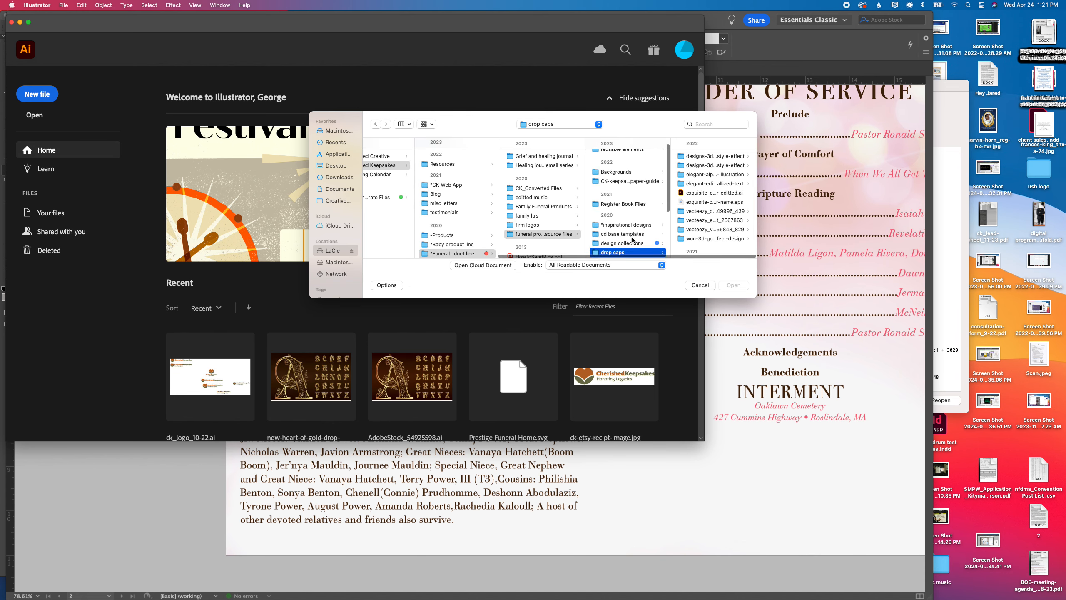
{"action": "scroll", "coordinate": [739, 235], "scroll_direction": "down", "scroll_amount": 10}
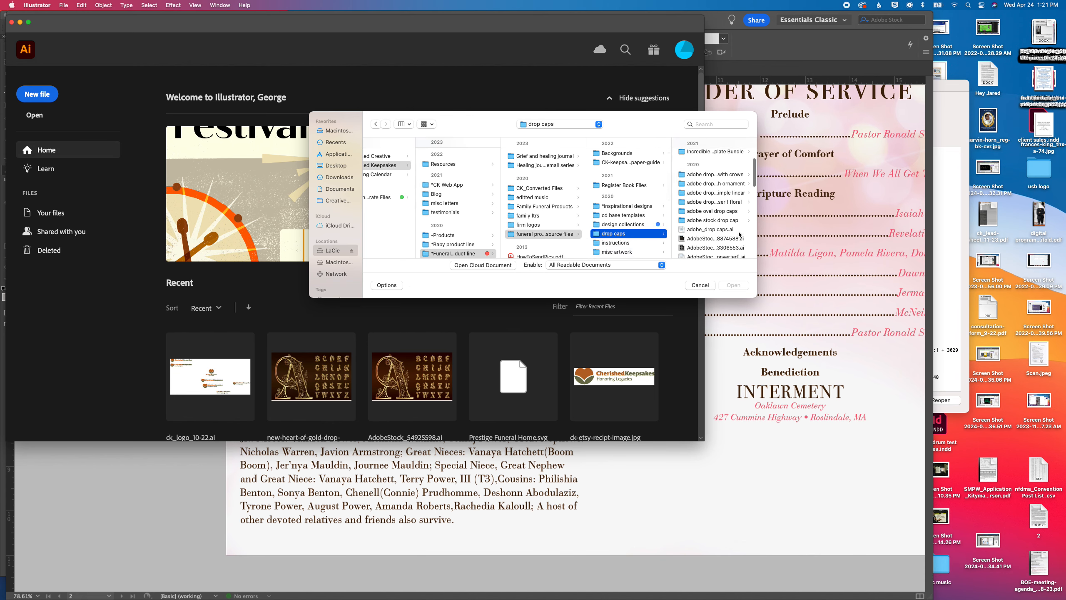
{"action": "left_click", "coordinate": [730, 240]}
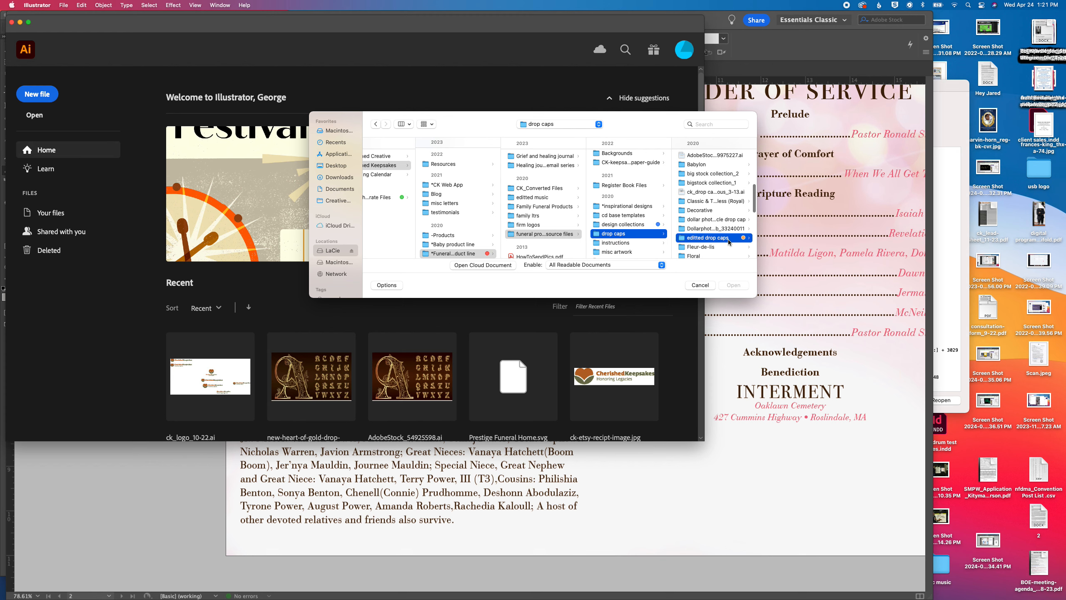
{"action": "left_click", "coordinate": [728, 165]}
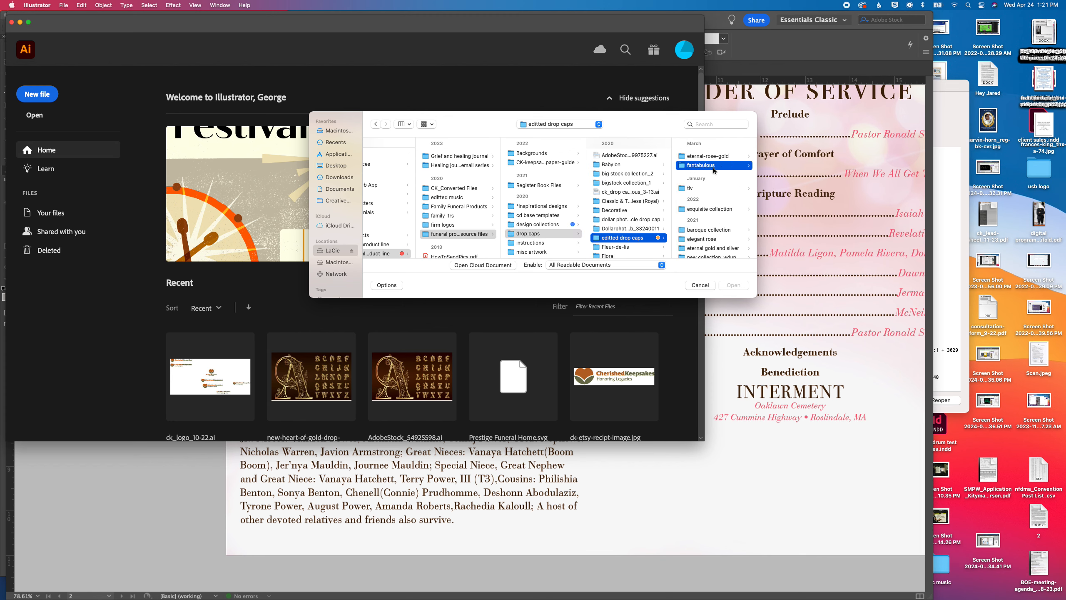
{"action": "left_click", "coordinate": [725, 157]}
{"action": "double_click", "coordinate": [726, 157]}
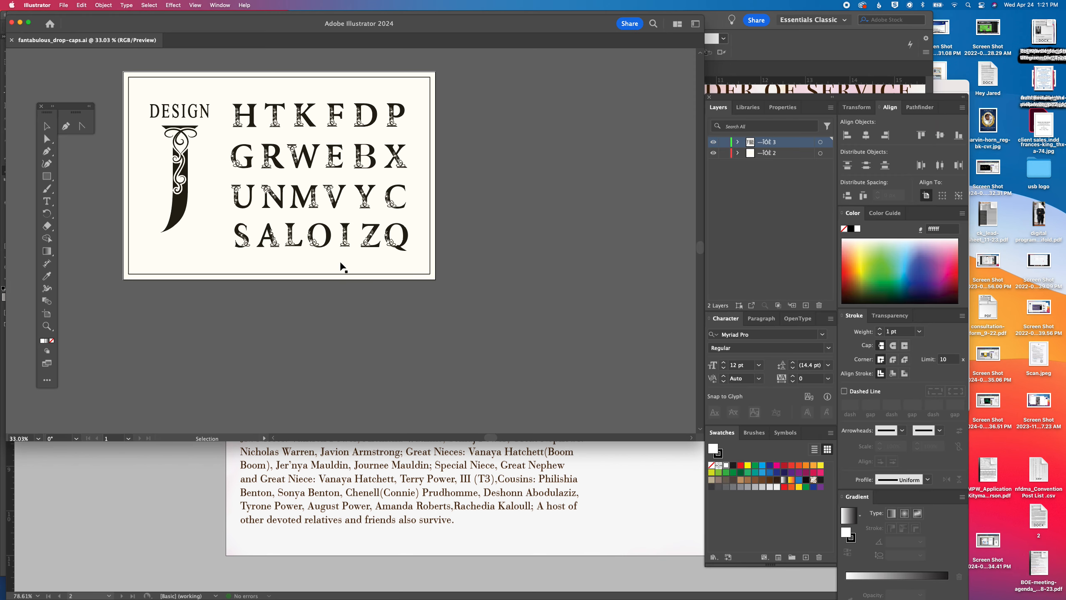
Copy the ornamental letter T into the InDesign program and place it at the start of the obituary
{"action": "left_click", "coordinate": [276, 122]}
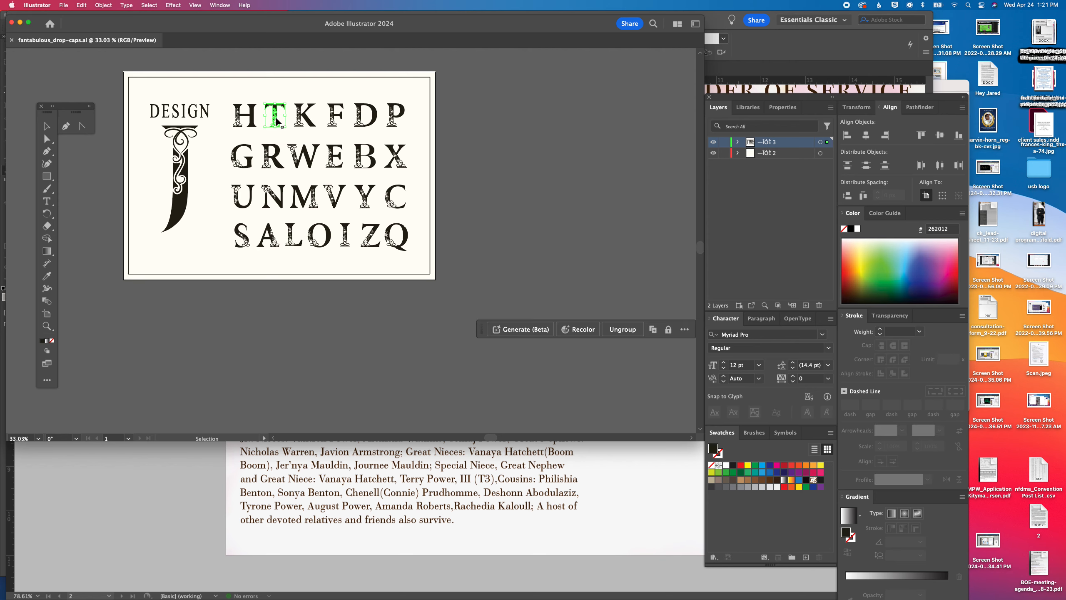
{"action": "left_click", "coordinate": [200, 489]}
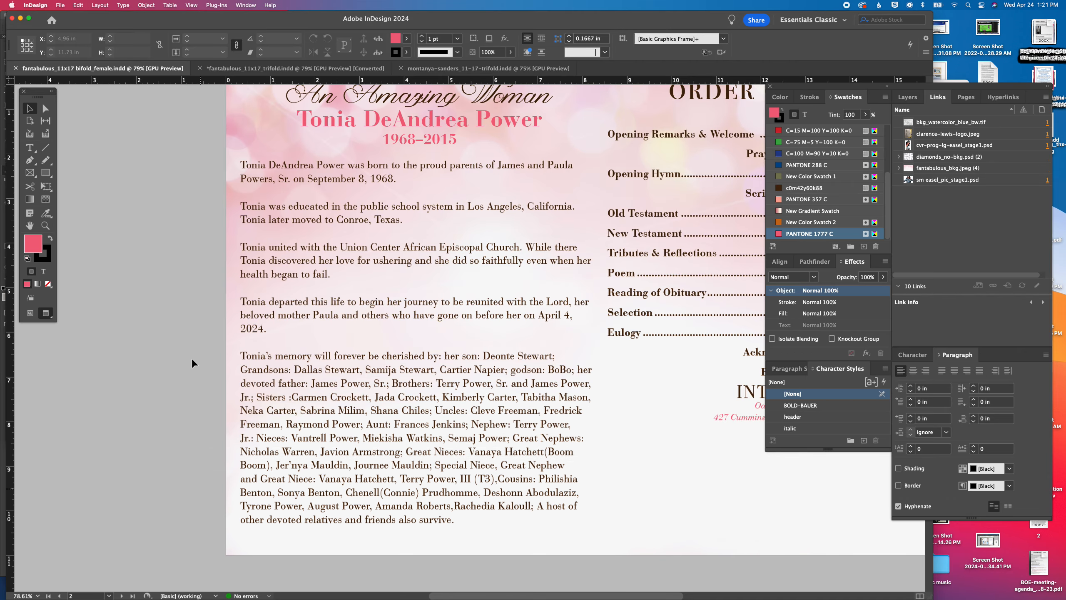
{"action": "key", "text": "super+v"}
{"action": "left_click_drag", "start_coordinate": [469, 327], "coordinate": [267, 185]}
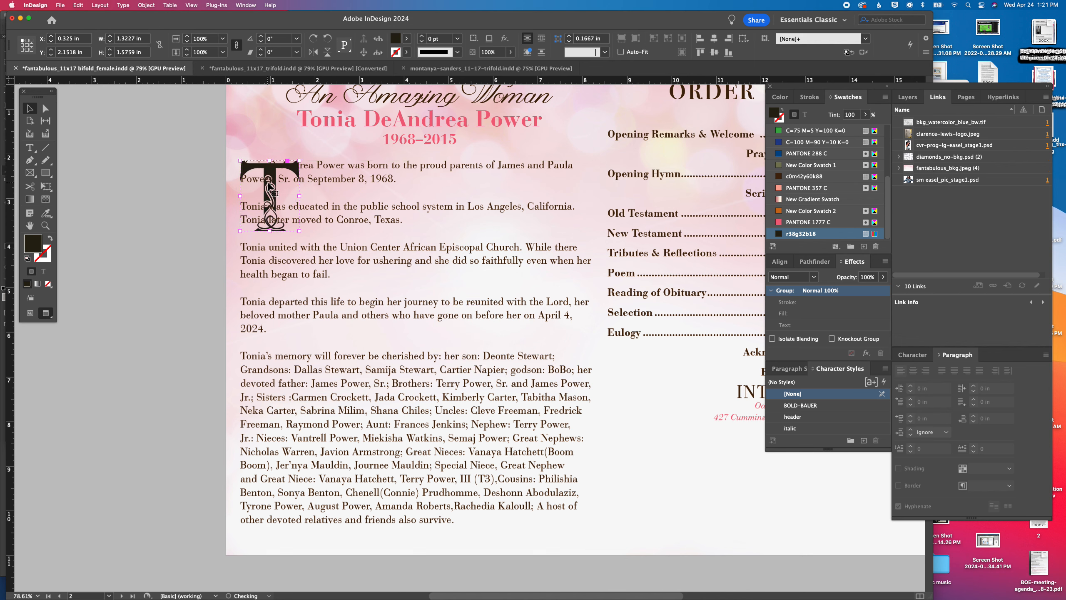
Color the T drop cap with the c0m42y60k88 swatch and scale it down to about 0.8 by 0.9 in
{"action": "left_click", "coordinate": [805, 176]}
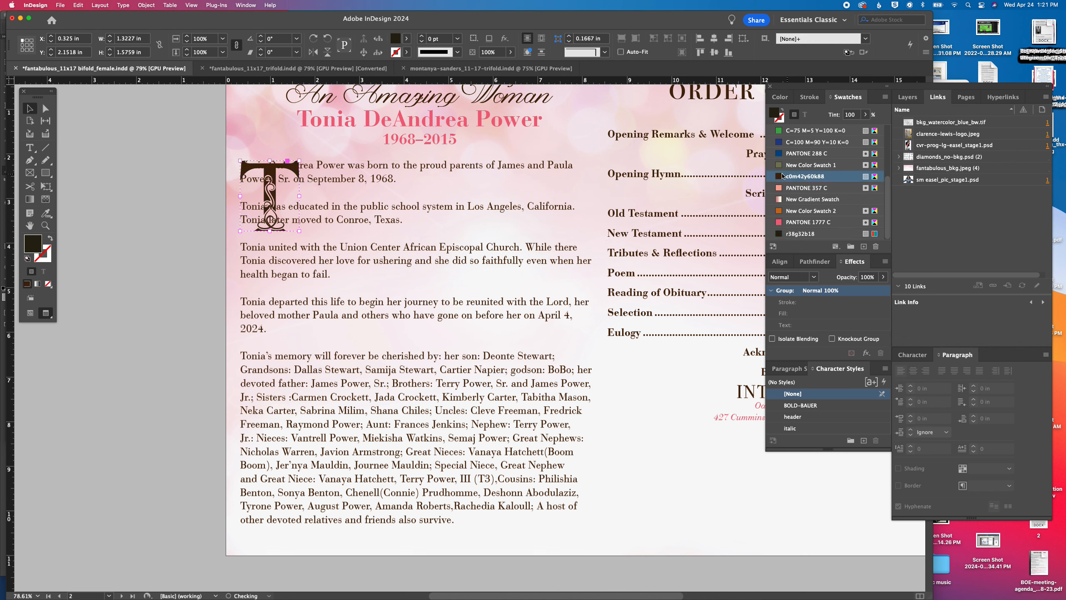
{"action": "left_click_drag", "start_coordinate": [300, 230], "coordinate": [277, 201]}
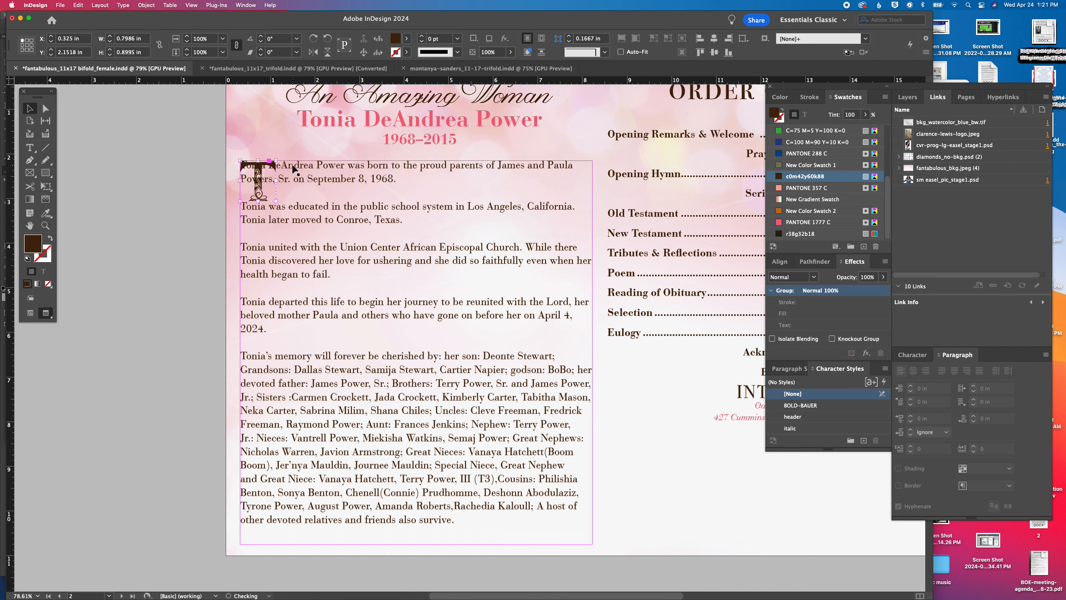
Indent the first two obituary lines beside the drop cap and delete the ordinary T from the opening word
{"action": "double_click", "coordinate": [294, 166]}
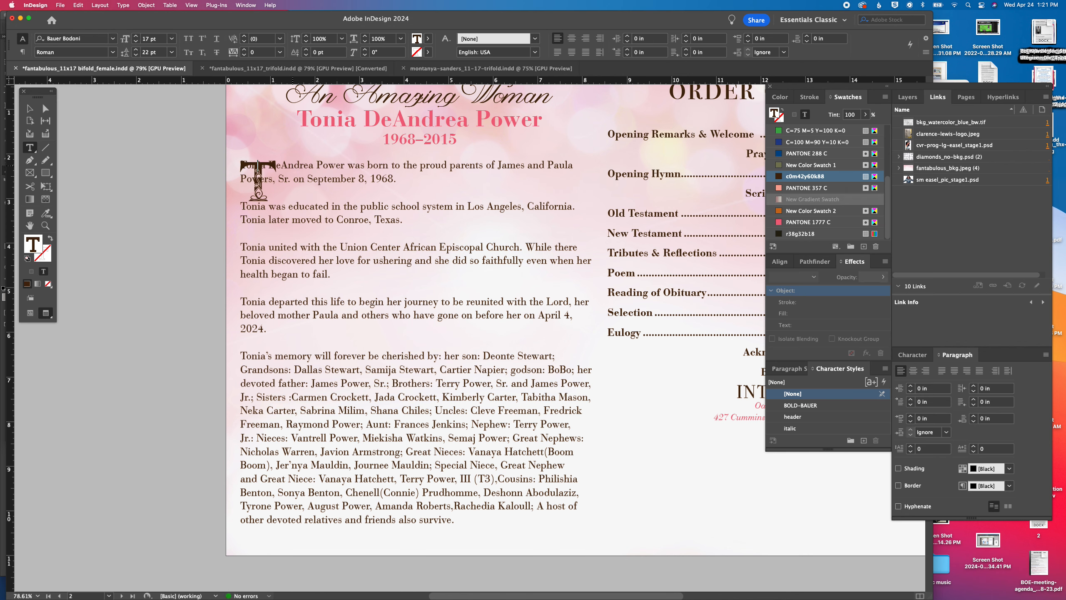
{"action": "key", "text": "Tab"}
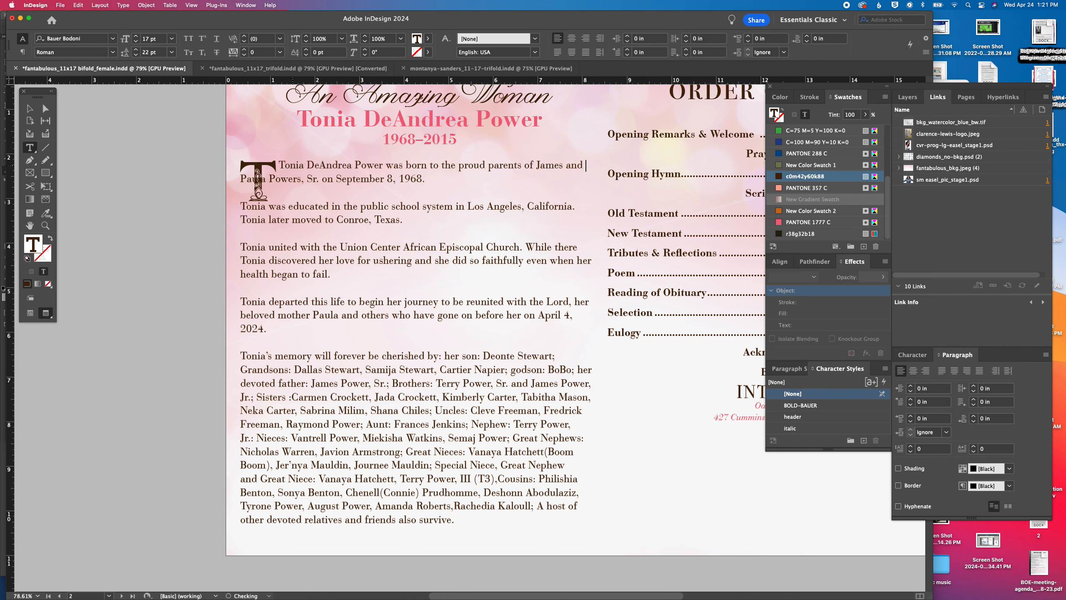
{"action": "key", "text": "Delete"}
{"action": "key", "text": "super+z"}
{"action": "scroll", "coordinate": [256, 177], "scroll_direction": "left", "scroll_amount": 1}
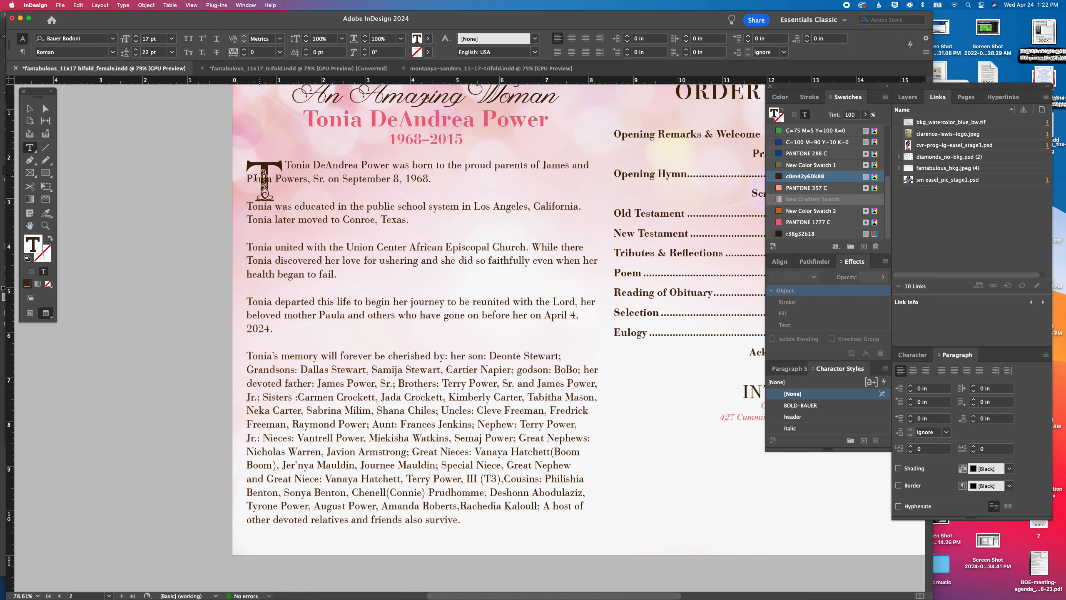
{"action": "left_click", "coordinate": [291, 167]}
{"action": "key", "text": "BackSpace"}
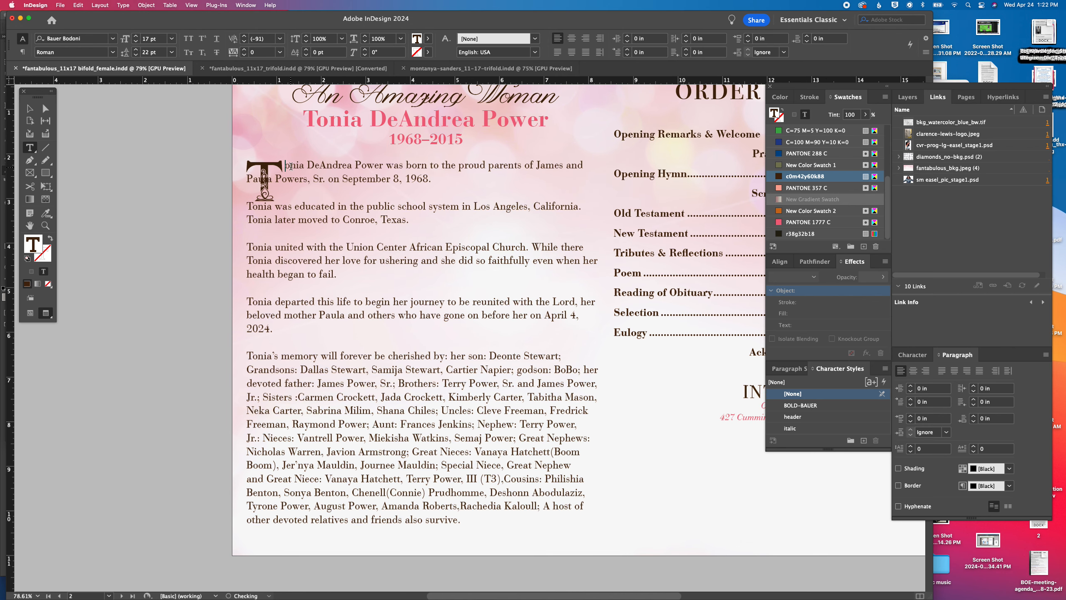
{"action": "left_click", "coordinate": [247, 180]}
{"action": "key", "text": "Tab"}
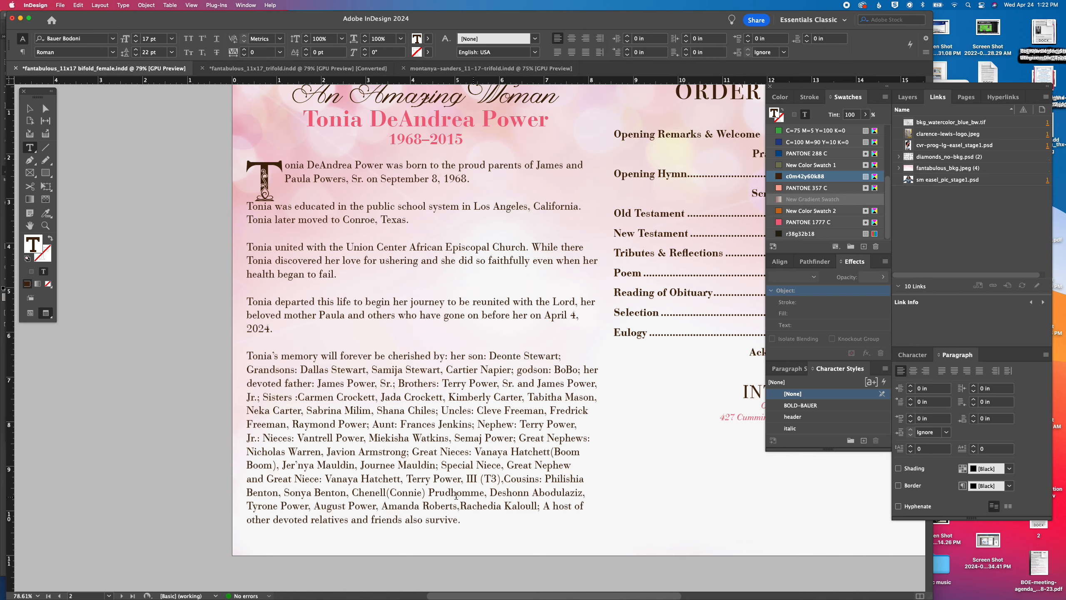
Add the missing spaces in the cousins list of the obituary and change "A host" to "a host"
{"action": "left_click", "coordinate": [503, 478]}
{"action": "type", "text": ","}
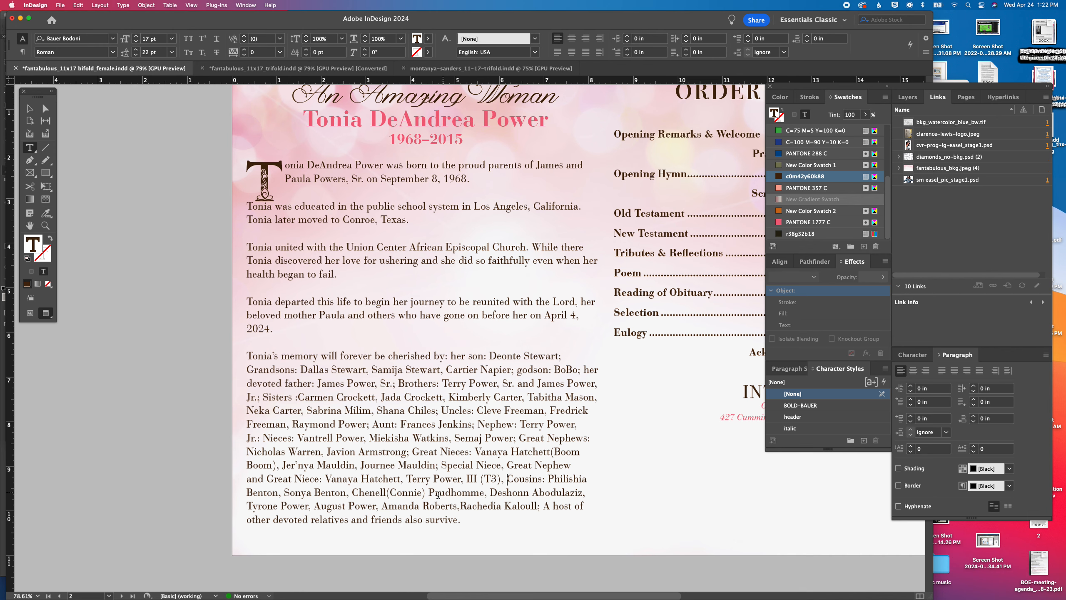
{"action": "left_click", "coordinate": [387, 492]}
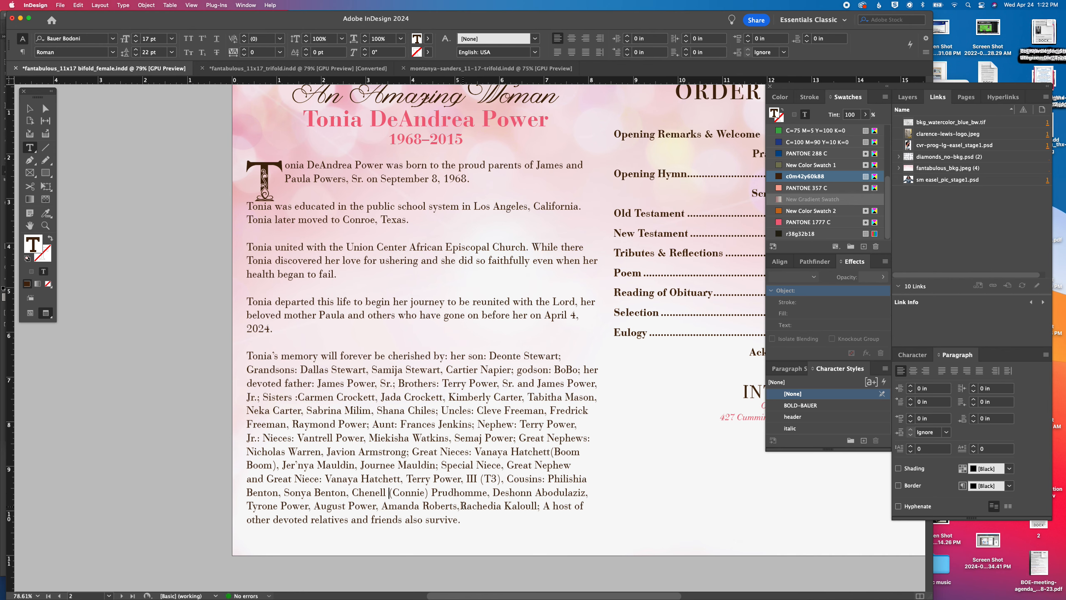
{"action": "left_click", "coordinate": [461, 505]}
{"action": "double_click", "coordinate": [549, 506]}
{"action": "type", "text": "a"}
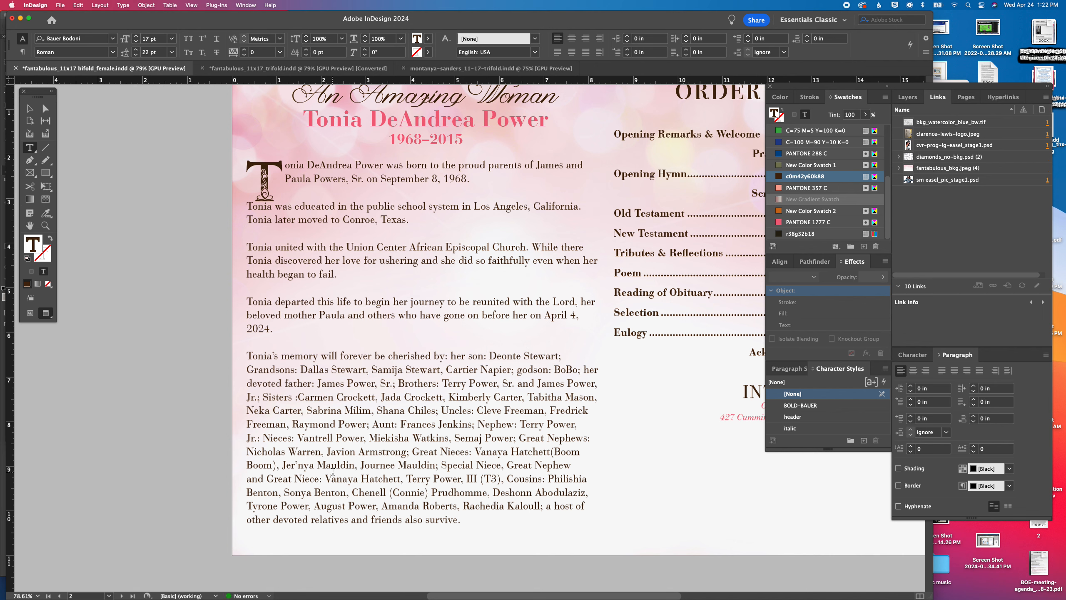
Extend the obituary's closing sentence with "and cherish her memory" before the period
{"action": "left_click", "coordinate": [457, 520]}
{"action": "type", "text": "and cherish her"}
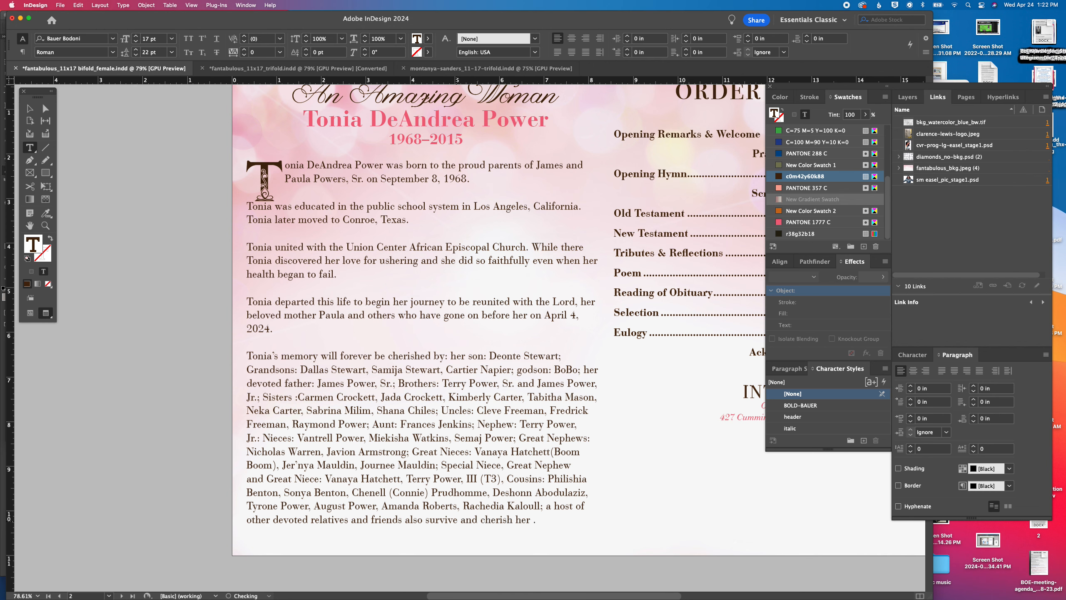
{"action": "type", "text": " memory"}
{"action": "scroll", "coordinate": [428, 380], "scroll_direction": "down", "scroll_amount": 1}
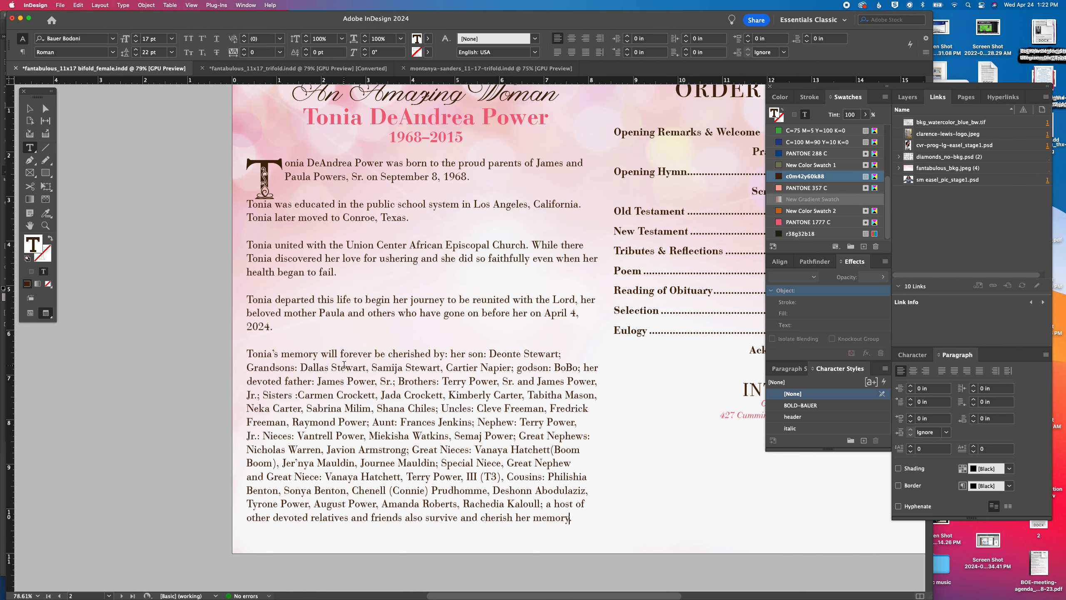
{"action": "key", "text": "Escape"}
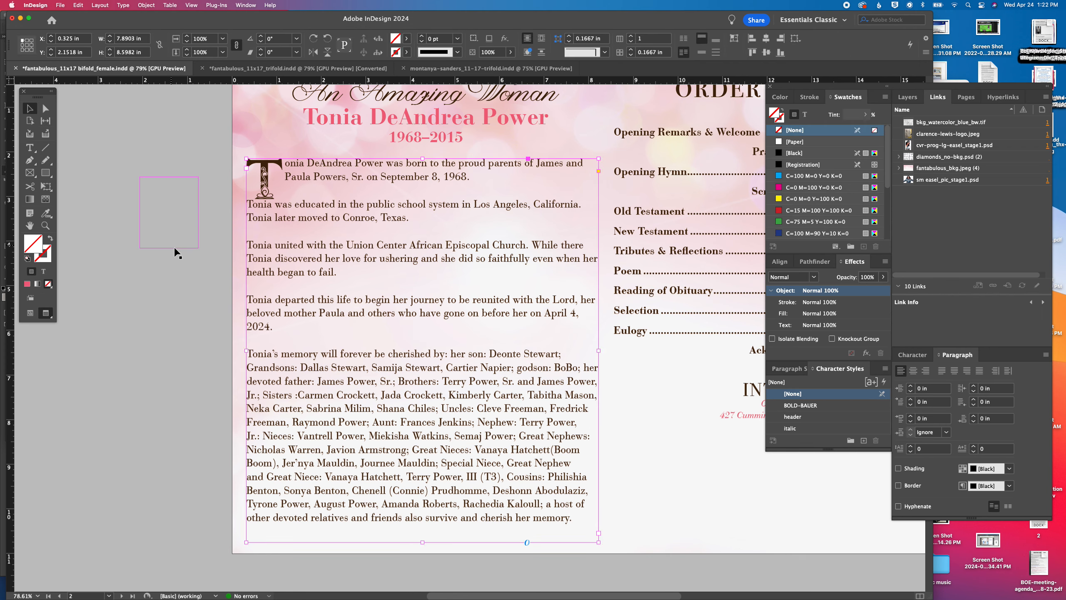
Move the INTERMENT heading and cemetery address off the page, and extend the order of service text frame to about 9.56 in tall
{"action": "scroll", "coordinate": [553, 401], "scroll_direction": "right", "scroll_amount": 10}
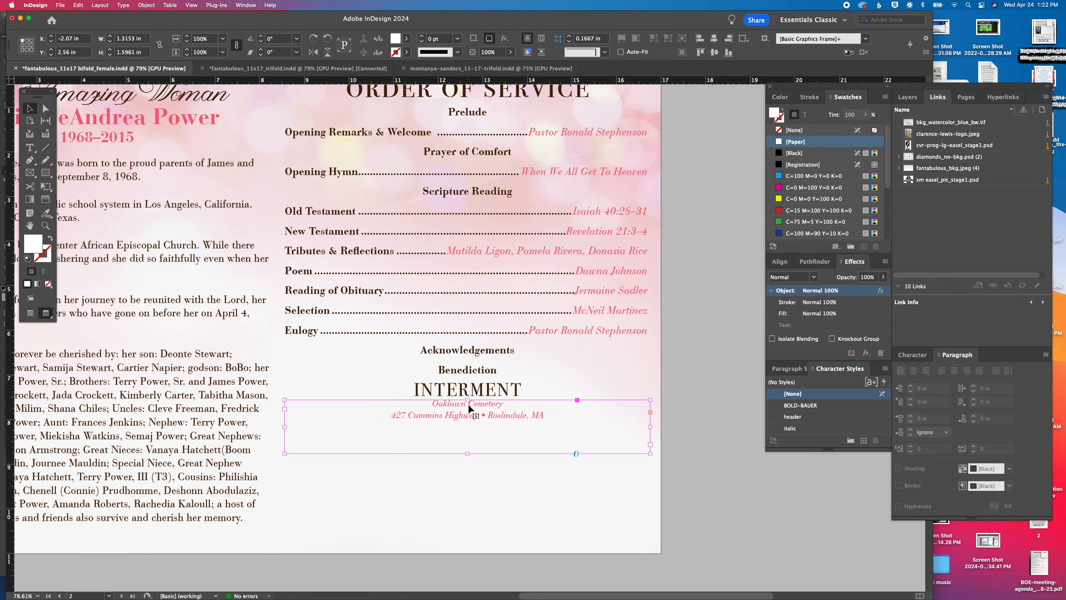
{"action": "left_click", "coordinate": [470, 411]}
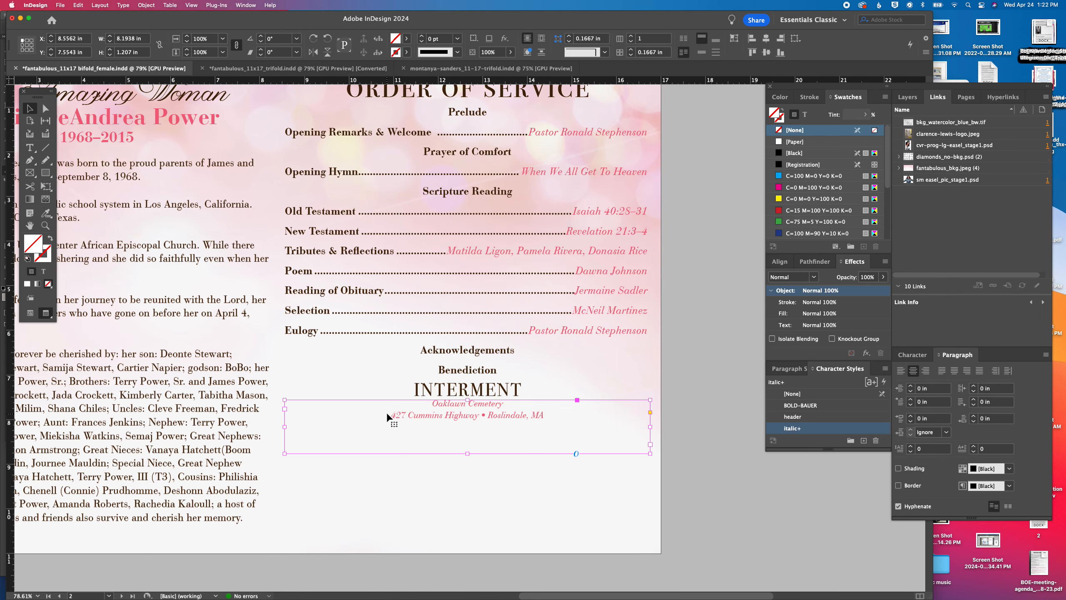
{"action": "left_click_drag", "start_coordinate": [386, 412], "coordinate": [790, 487]}
{"action": "left_click_drag", "start_coordinate": [495, 392], "coordinate": [835, 496]}
{"action": "left_click_drag", "start_coordinate": [683, 498], "coordinate": [775, 489]}
{"action": "left_click", "coordinate": [469, 310]}
{"action": "left_click_drag", "start_coordinate": [469, 395], "coordinate": [479, 534]}
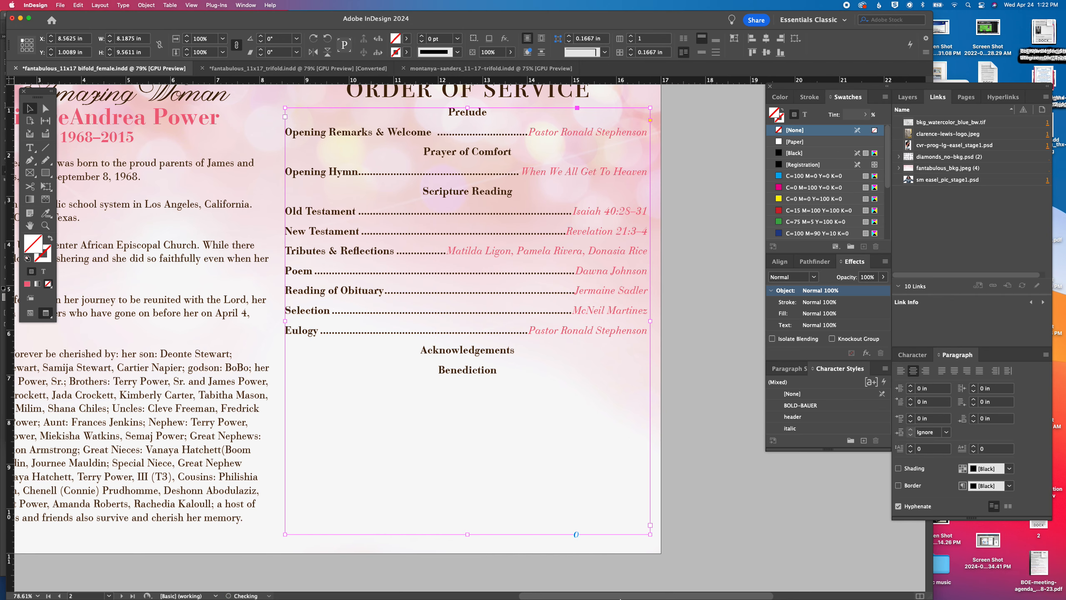
Switch to Word and copy the service items from Musical Prelude through Recessional
{"action": "left_click", "coordinate": [602, 588]}
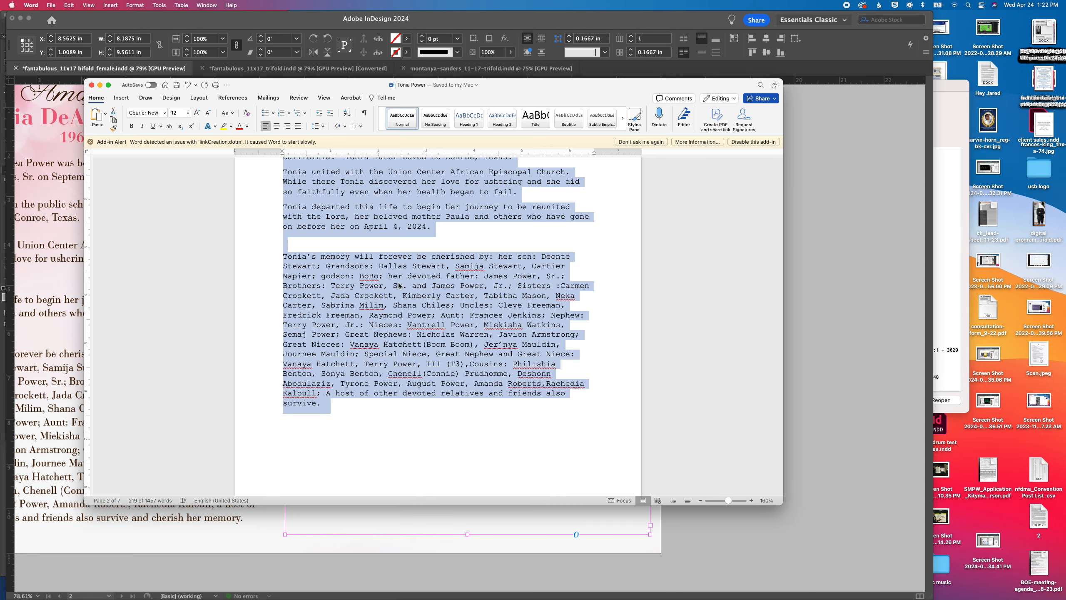
{"action": "scroll", "coordinate": [399, 286], "scroll_direction": "down", "scroll_amount": 15}
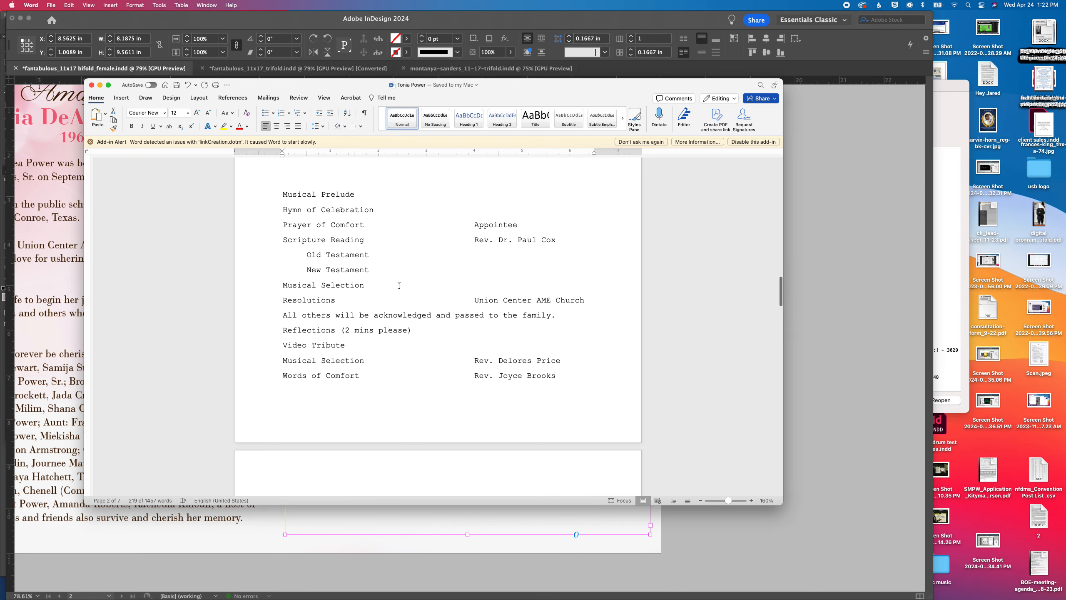
{"action": "left_click_drag", "start_coordinate": [315, 261], "coordinate": [593, 403]}
{"action": "scroll", "coordinate": [392, 410], "scroll_direction": "down", "scroll_amount": 3}
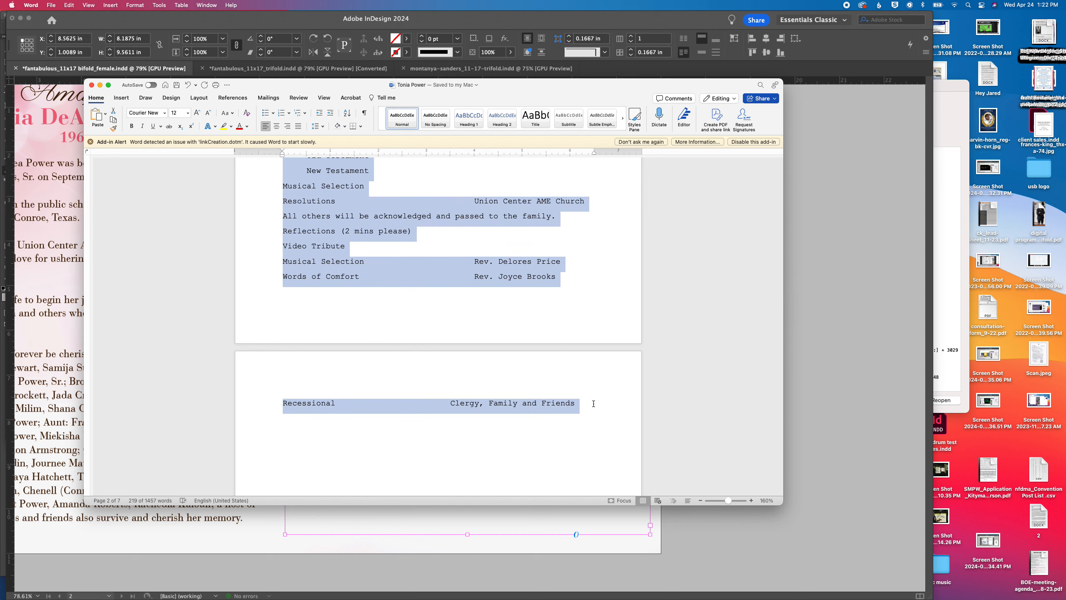
{"action": "key", "text": "super+c"}
Return to InDesign and replace all the placeholder text in the order of service frame with the copied service items
{"action": "left_click", "coordinate": [636, 537]}
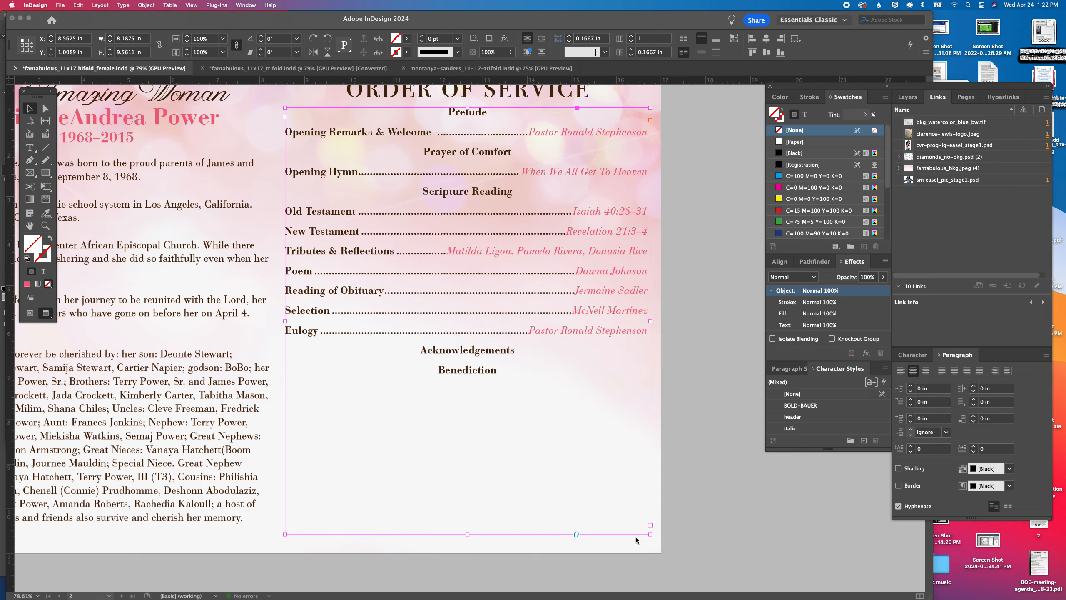
{"action": "double_click", "coordinate": [510, 393]}
{"action": "key", "text": "super+a"}
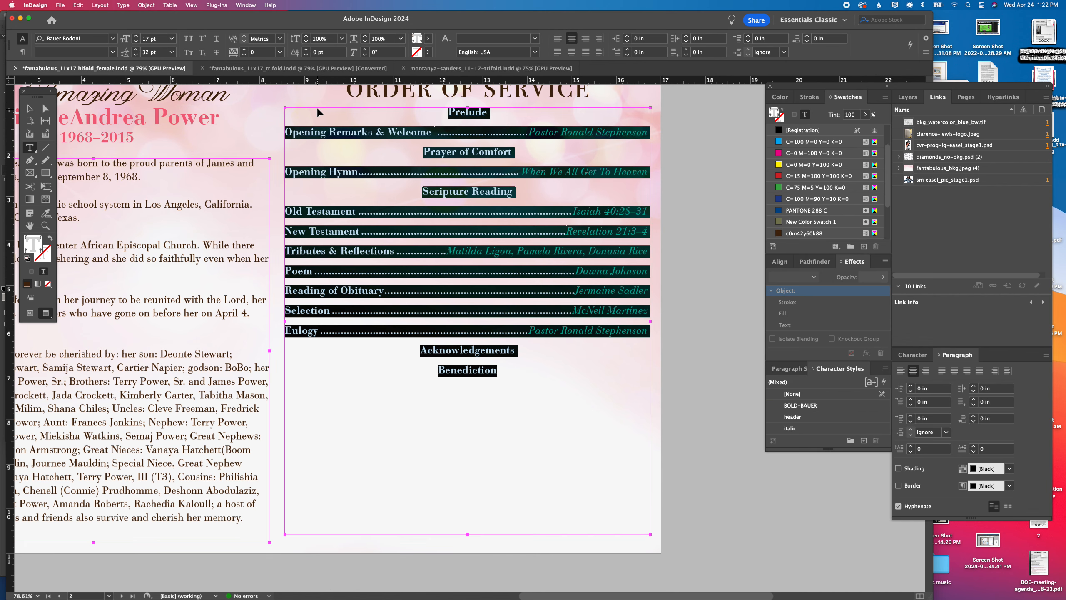
{"action": "key", "text": "super+v"}
{"action": "left_click", "coordinate": [445, 185]}
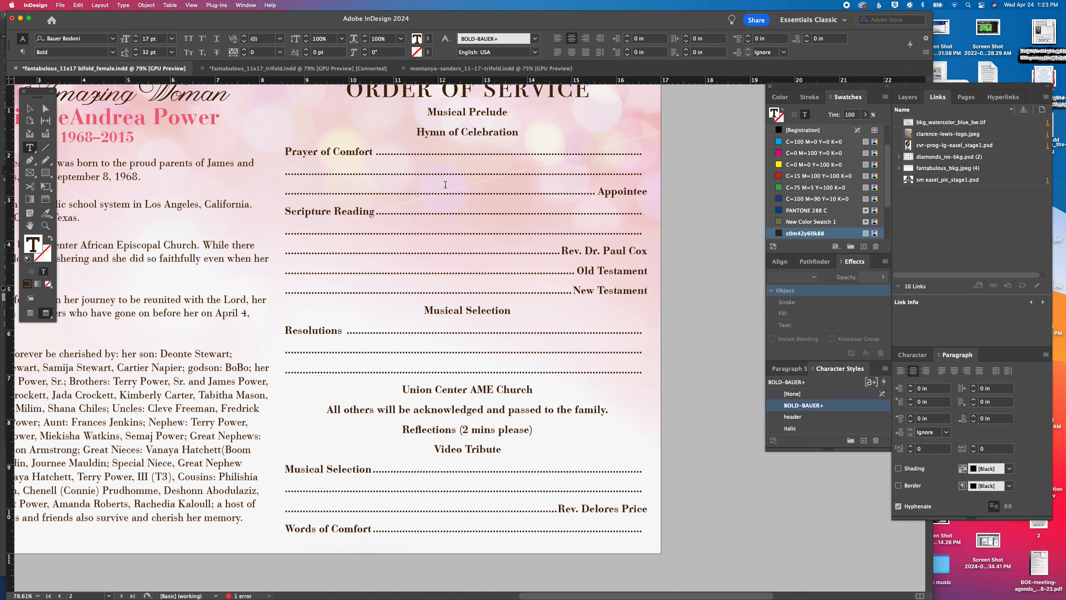
Switch to Word and copy the eulogist line from the service details above the program items
{"action": "mouse_move", "coordinate": [696, 599]}
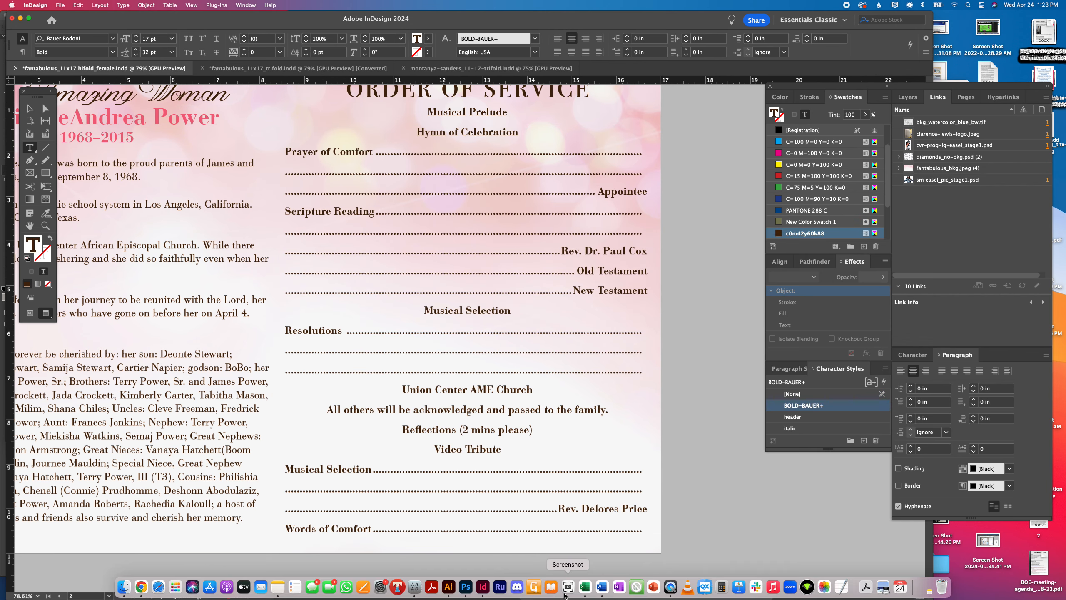
{"action": "left_click", "coordinate": [601, 588]}
{"action": "scroll", "coordinate": [495, 284], "scroll_direction": "up", "scroll_amount": 5}
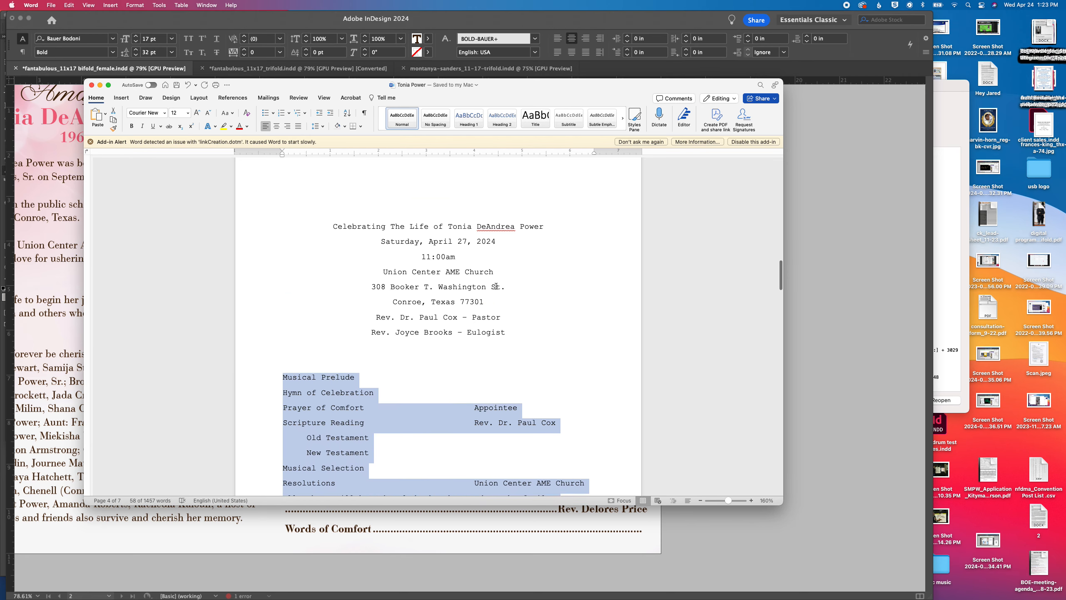
{"action": "scroll", "coordinate": [496, 286], "scroll_direction": "up", "scroll_amount": 2}
{"action": "left_click_drag", "start_coordinate": [388, 350], "coordinate": [513, 362]}
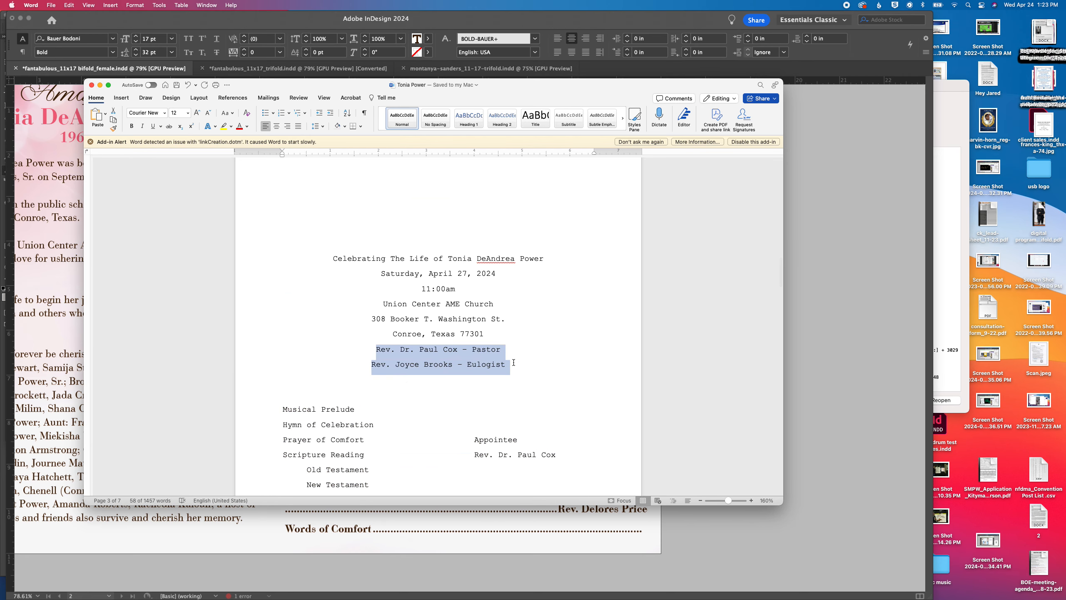
{"action": "left_click", "coordinate": [545, 517]}
{"action": "mouse_move", "coordinate": [463, 590]}
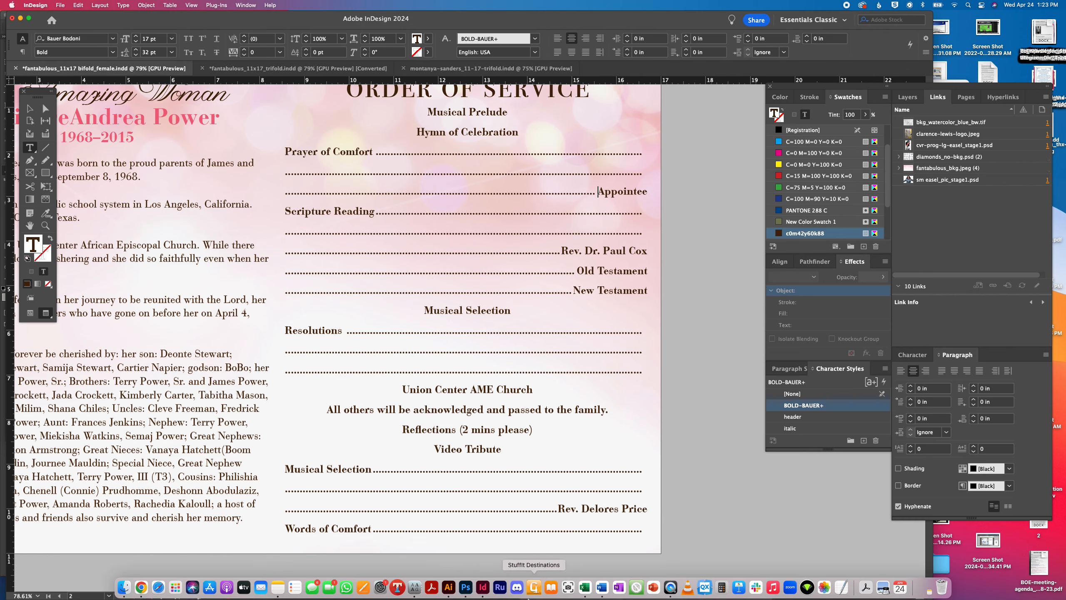
{"action": "left_click", "coordinate": [602, 587]}
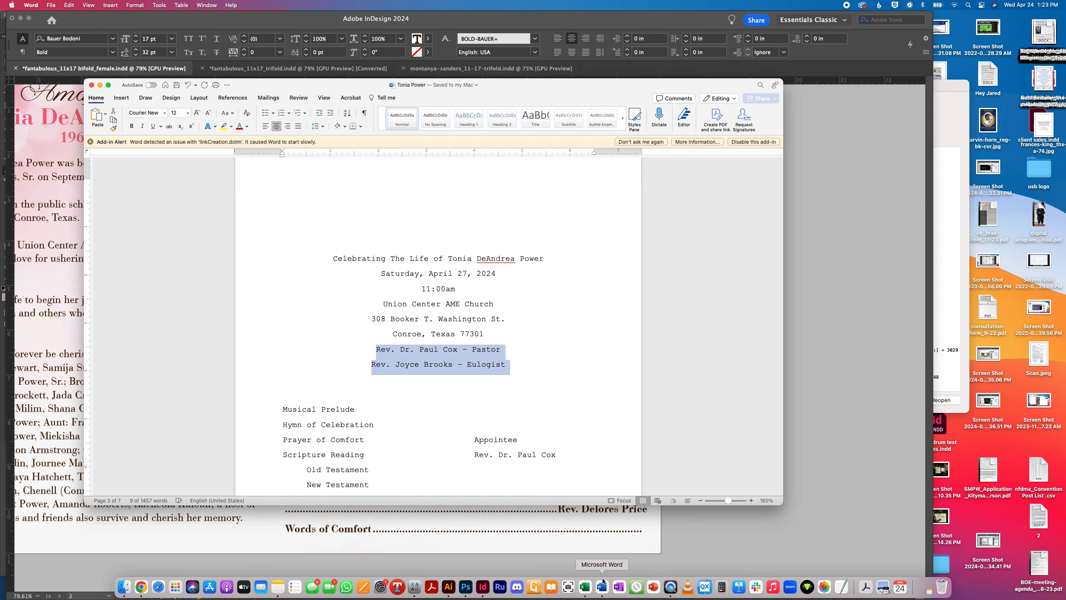
{"action": "left_click", "coordinate": [441, 334]}
{"action": "triple_click", "coordinate": [439, 364]}
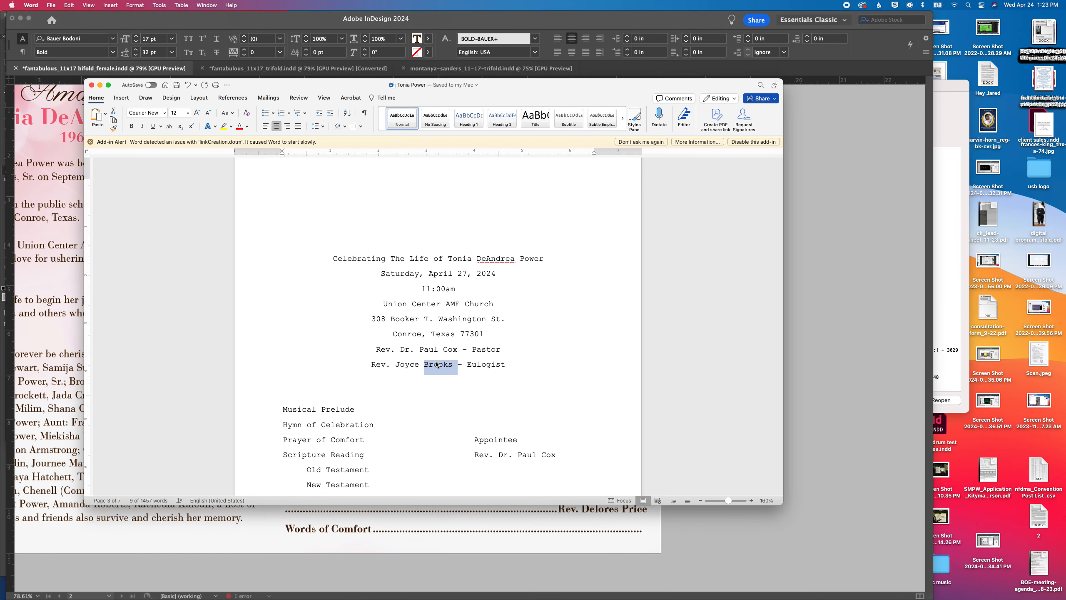
Back in InDesign, paste the eulogist line as its own line above Musical Prelude
{"action": "left_click", "coordinate": [553, 545]}
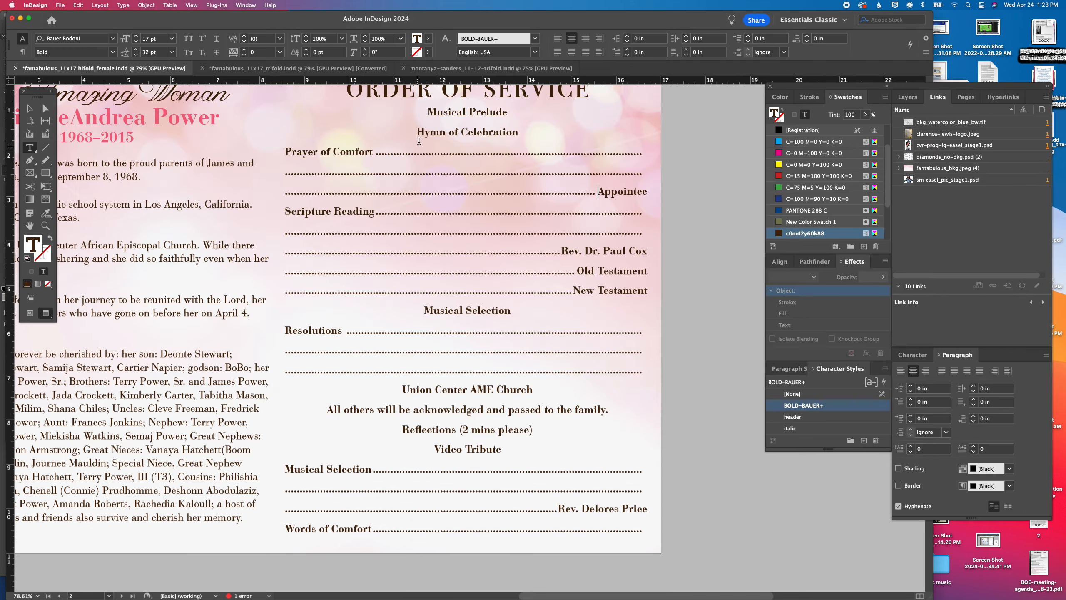
{"action": "left_click", "coordinate": [427, 113]}
{"action": "key", "text": "super+v"}
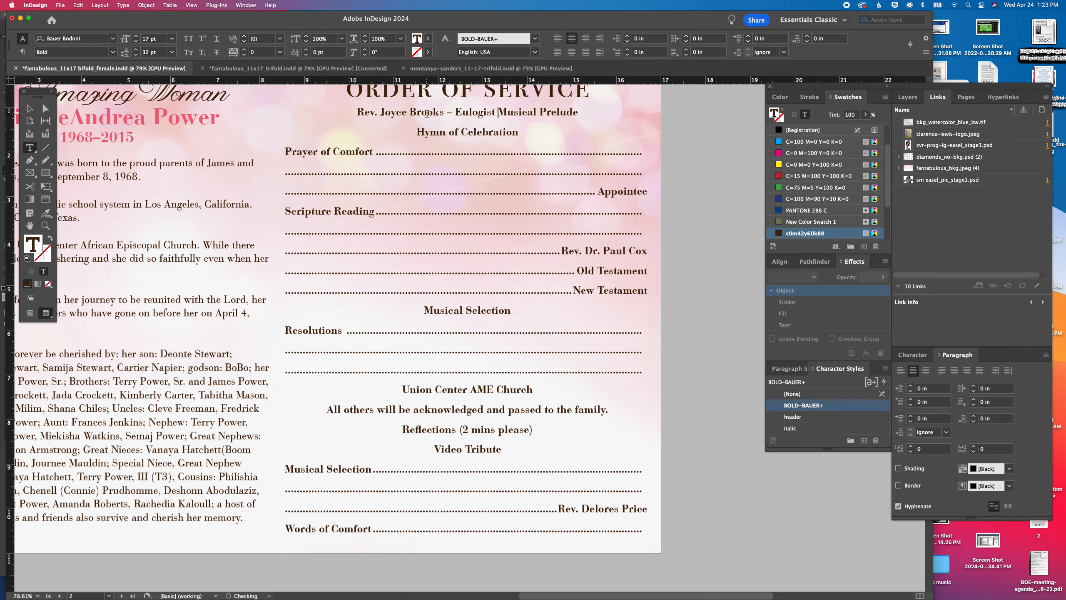
{"action": "key", "text": "Return"}
{"action": "key", "text": "super+a"}
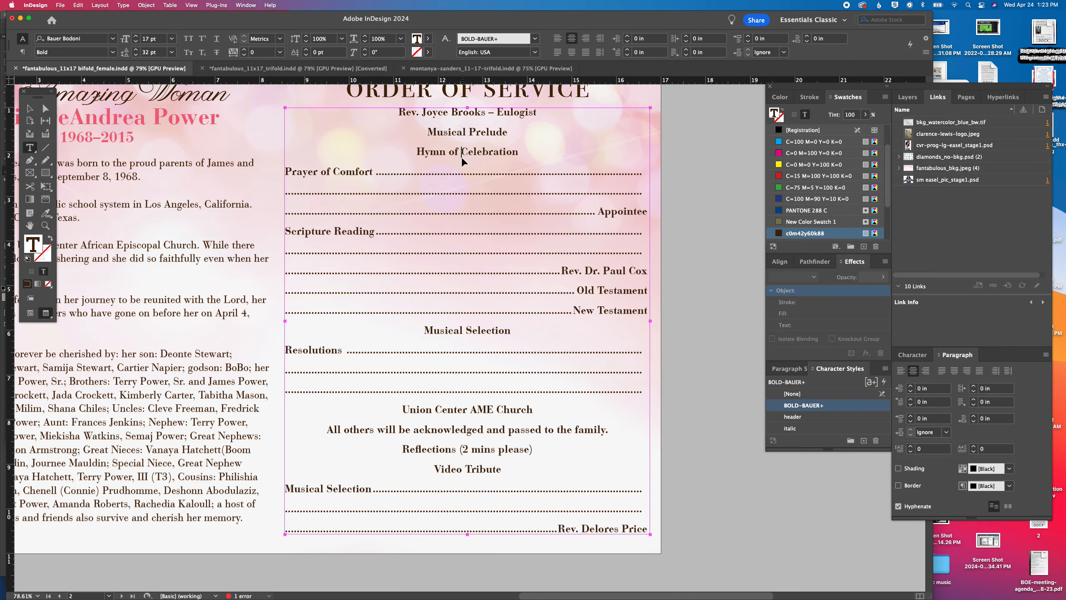
Reduce the Scripture Reading entry to one line with a single dot leader, and remove the leaders before Old Testament and New Testament
{"action": "left_click", "coordinate": [563, 275]}
{"action": "left_click_drag", "start_coordinate": [541, 260], "coordinate": [383, 227]}
{"action": "key", "text": "BackSpace"}
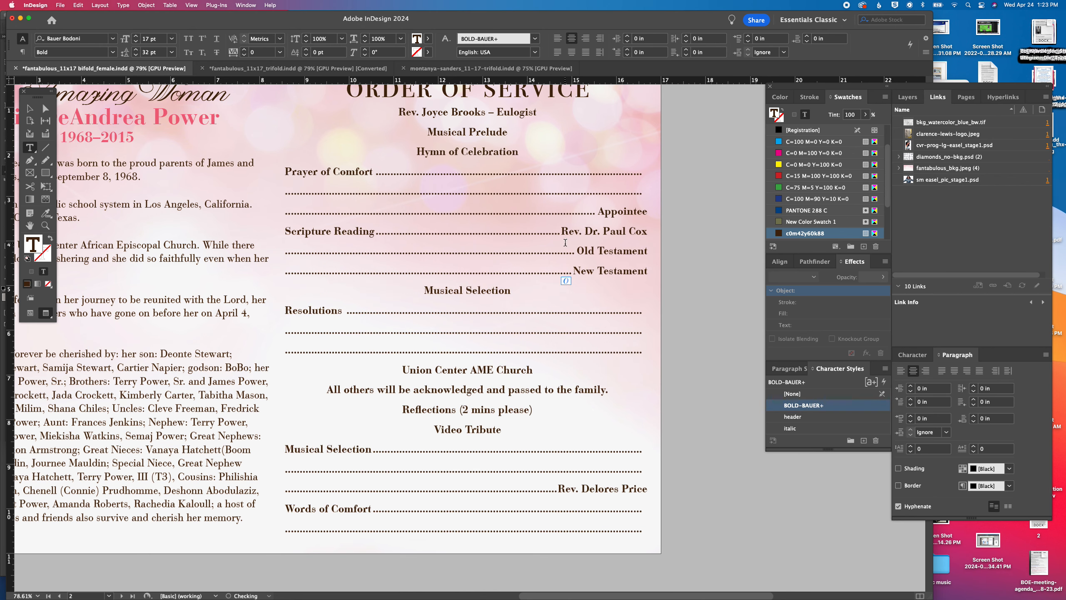
{"action": "left_click_drag", "start_coordinate": [575, 251], "coordinate": [285, 252]}
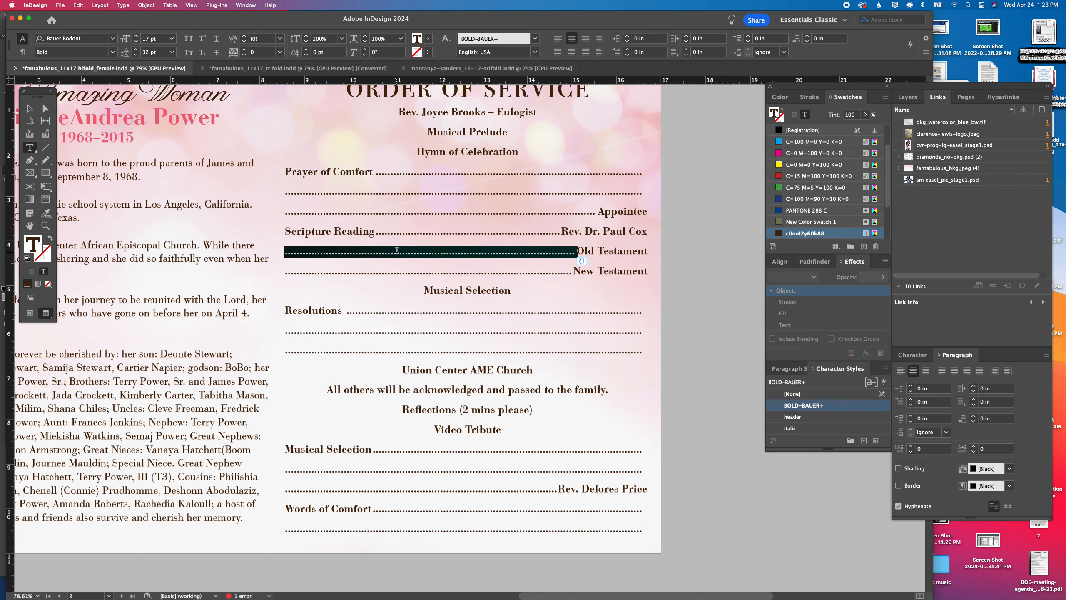
{"action": "key", "text": "BackSpace"}
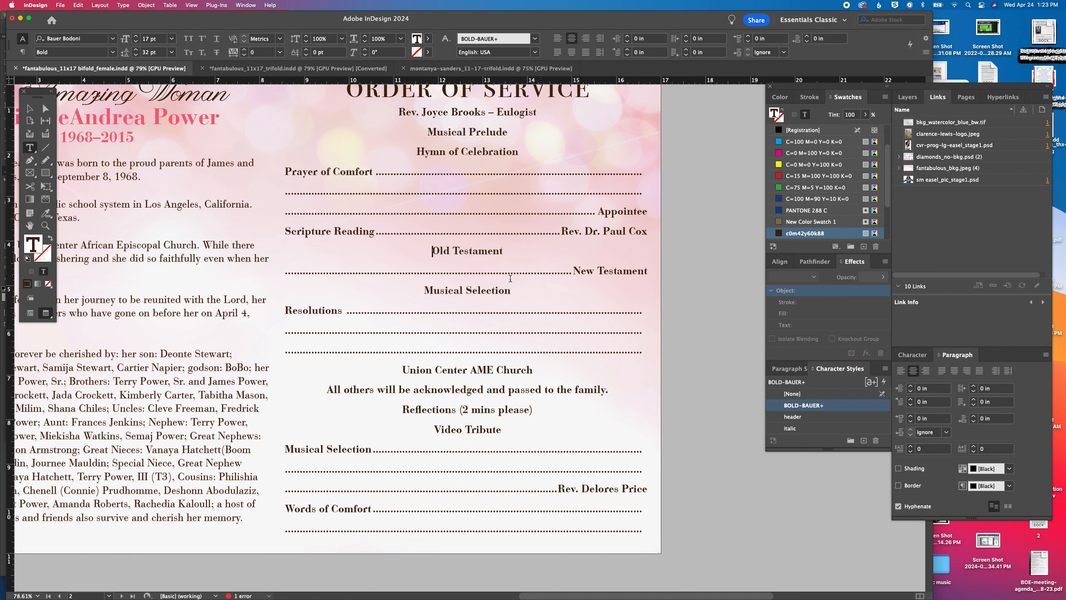
{"action": "left_click_drag", "start_coordinate": [574, 271], "coordinate": [297, 274]}
{"action": "key", "text": "BackSpace"}
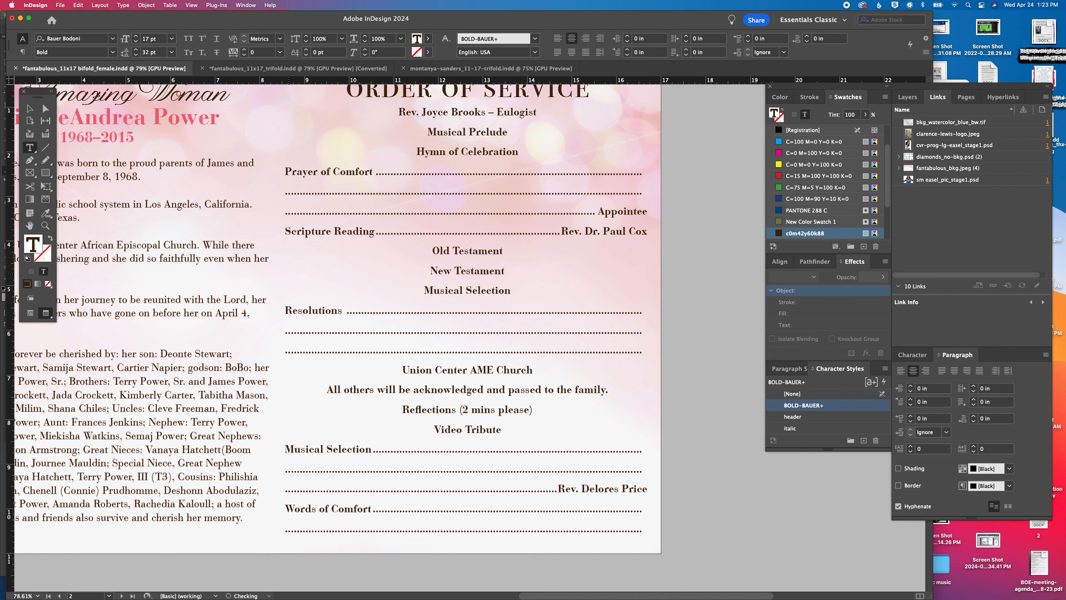
Change "Old Testament" to "Old & New Testament" and delete the separate New Testament line
{"action": "left_click", "coordinate": [449, 250]}
{"action": "type", "text": "& "}
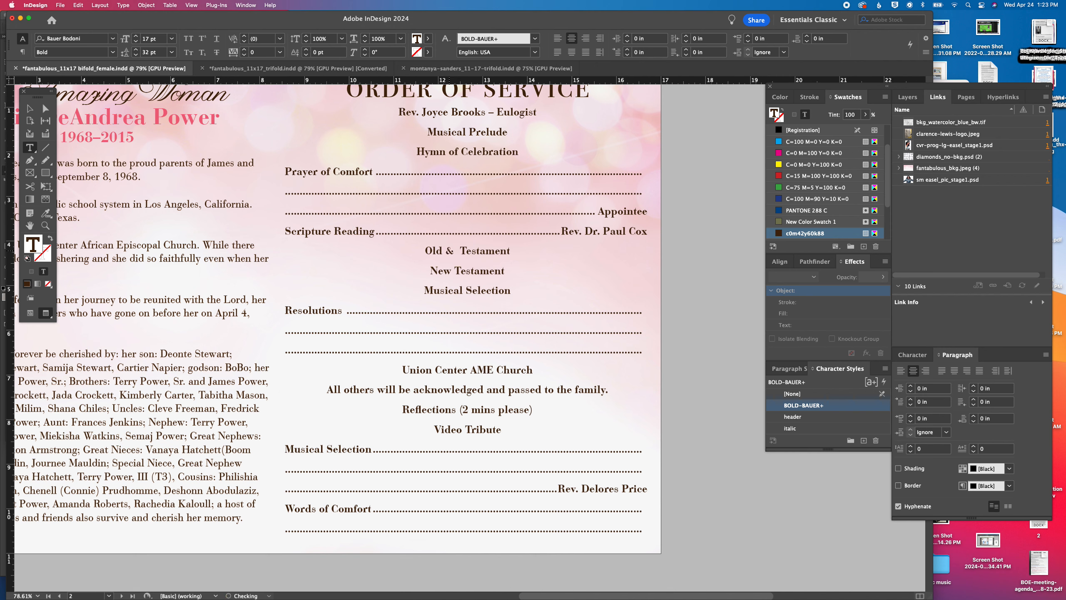
{"action": "type", "text": "New"}
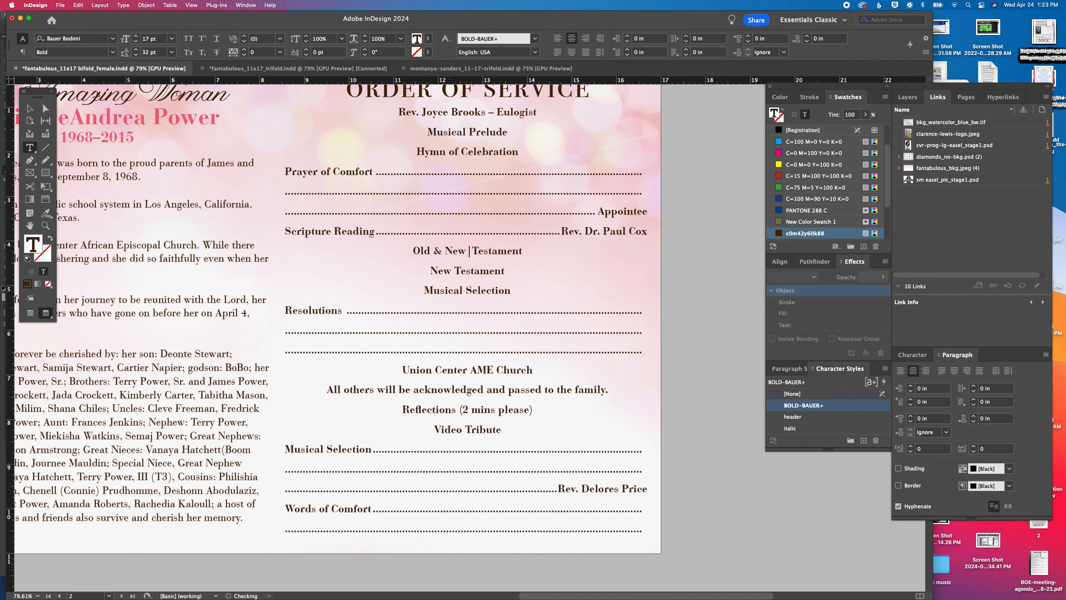
{"action": "key", "text": "BackSpace"}
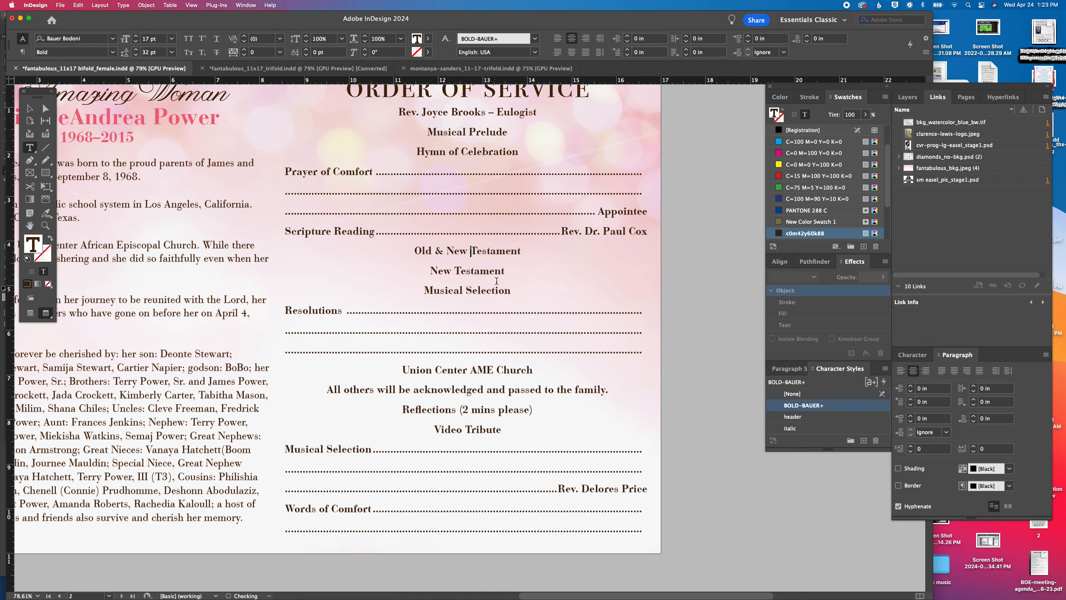
{"action": "triple_click", "coordinate": [480, 268]}
{"action": "key", "text": "BackSpace"}
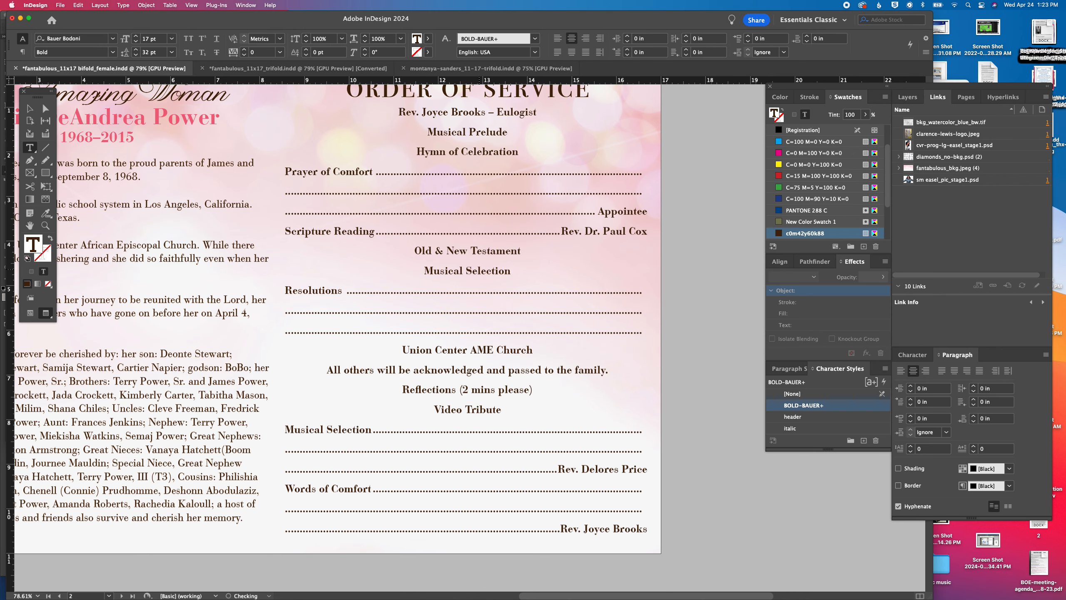
Move "Old & New Testament" up into the Scripture Reading line, following a colon after "Reading"
{"action": "left_click_drag", "start_coordinate": [526, 250], "coordinate": [402, 253]}
{"action": "key", "text": "super+c"}
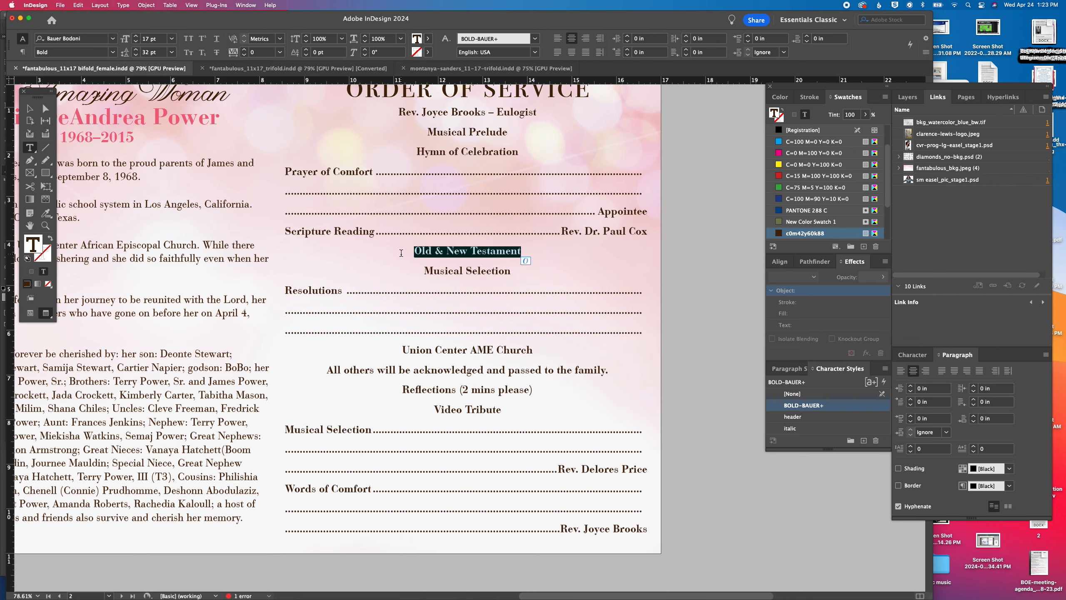
{"action": "key", "text": "BackSpace"}
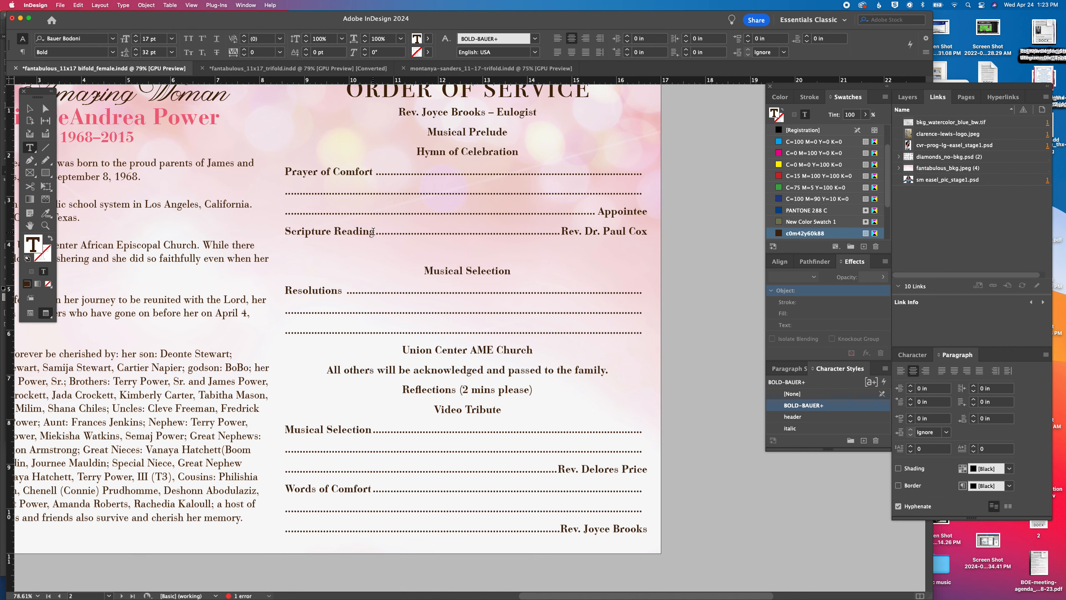
{"action": "left_click", "coordinate": [373, 232]}
{"action": "key", "text": "super+v"}
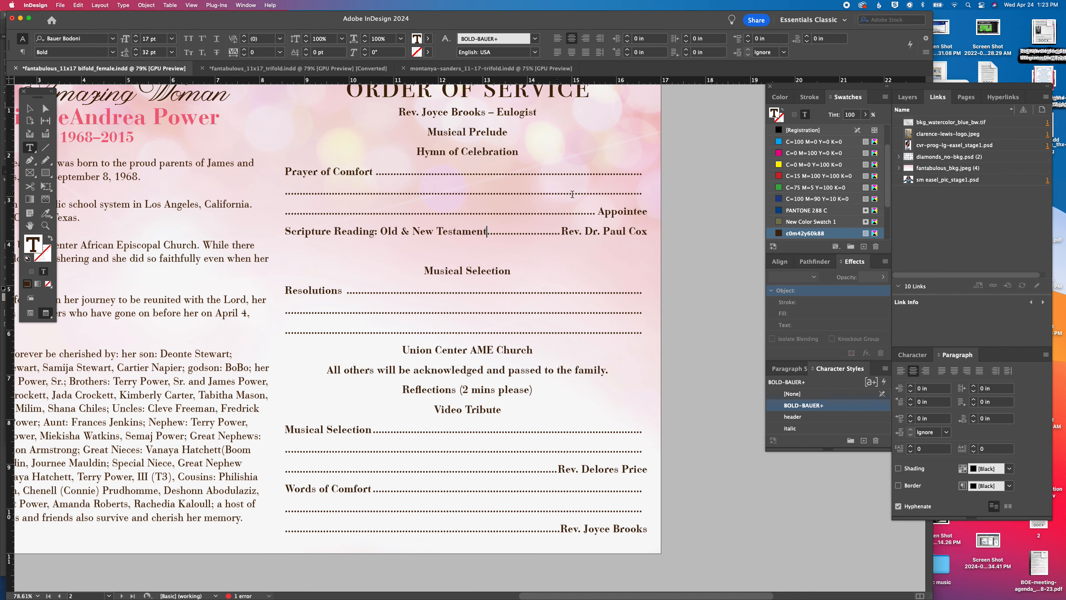
Collapse the extra dot leaders so Prayer of Comfort and Resolutions each share one line with their participant
{"action": "left_click_drag", "start_coordinate": [599, 212], "coordinate": [389, 175]}
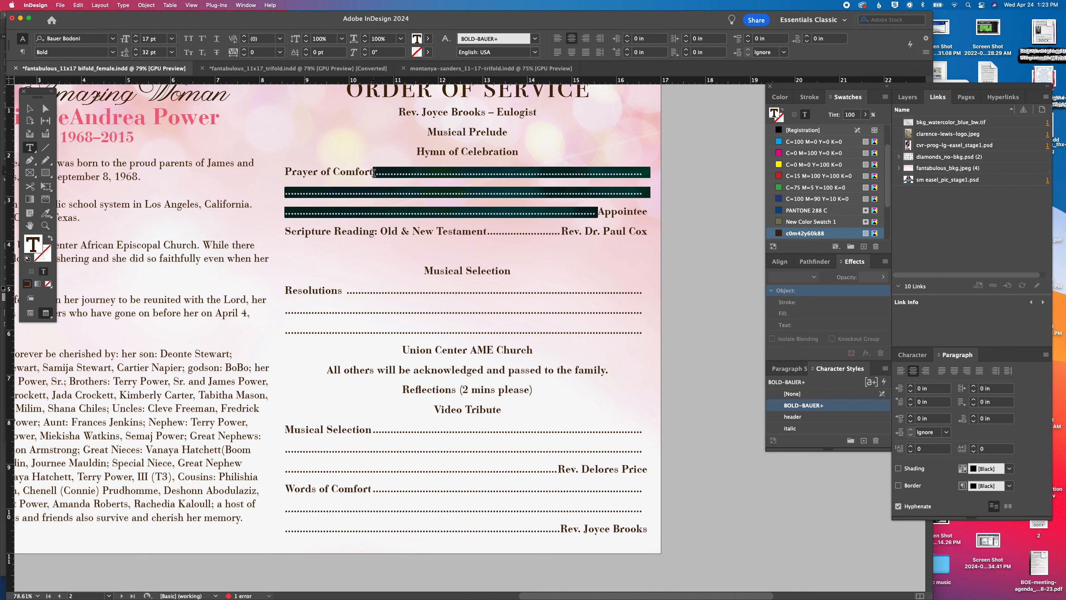
{"action": "key", "text": "BackSpace"}
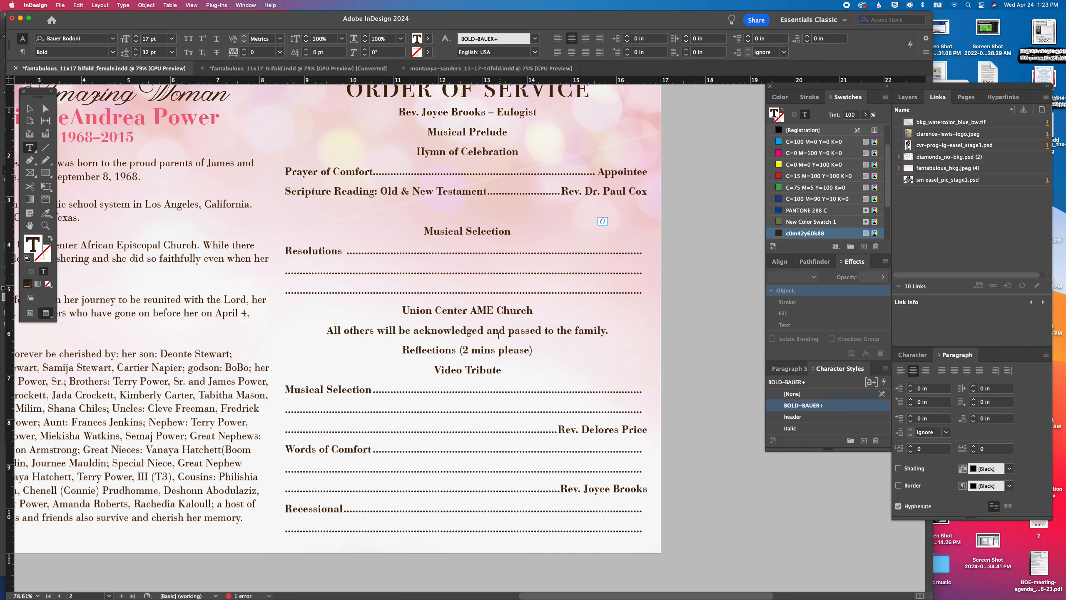
{"action": "left_click_drag", "start_coordinate": [393, 307], "coordinate": [343, 252]}
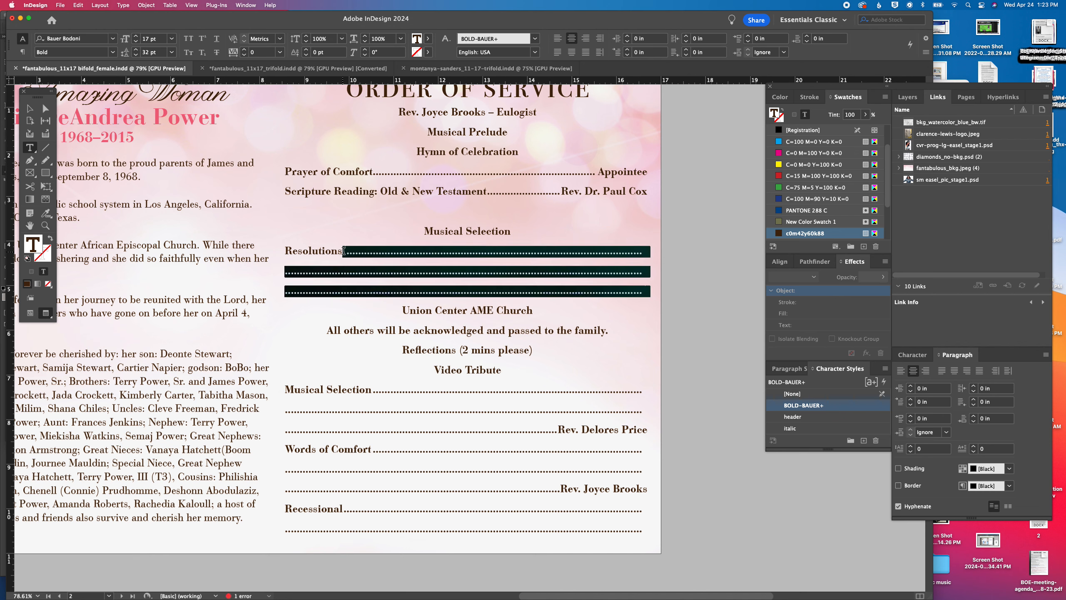
{"action": "key", "text": "BackSpace"}
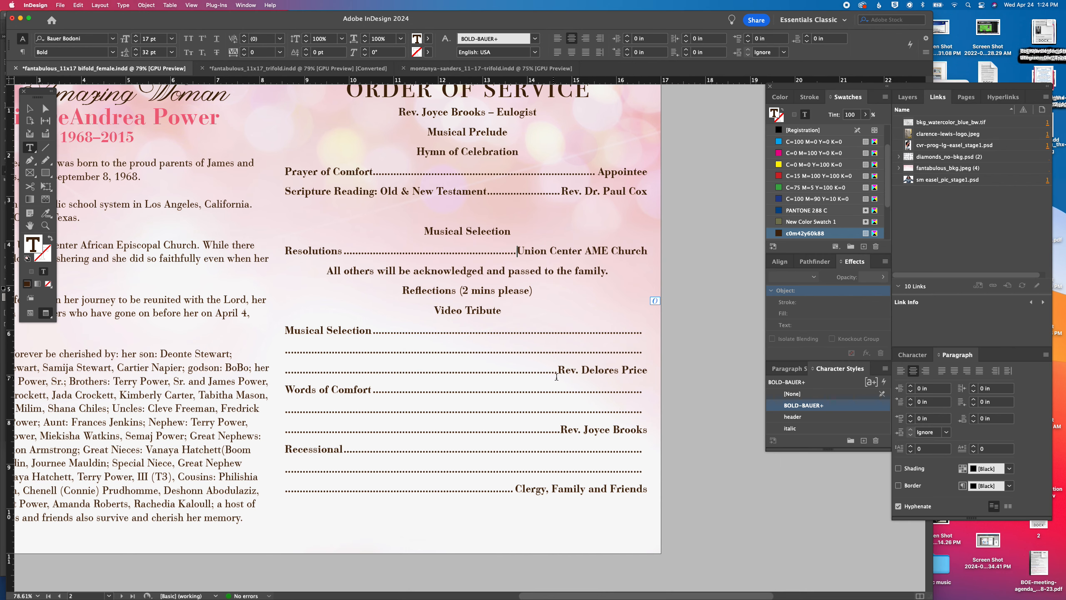
Replace the extra tabs in the second Musical Selection, Words of Comfort and Recessional entries with a single tab leader each
{"action": "left_click_drag", "start_coordinate": [557, 369], "coordinate": [372, 330]}
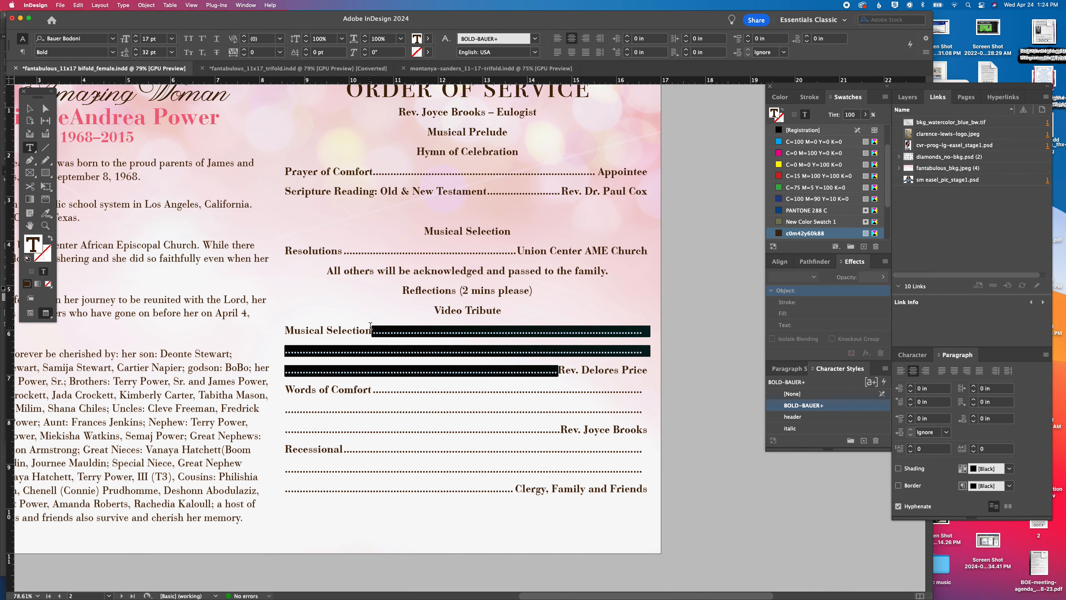
{"action": "key", "text": "Tab"}
{"action": "left_click_drag", "start_coordinate": [561, 391], "coordinate": [373, 350]}
{"action": "key", "text": "Tab"}
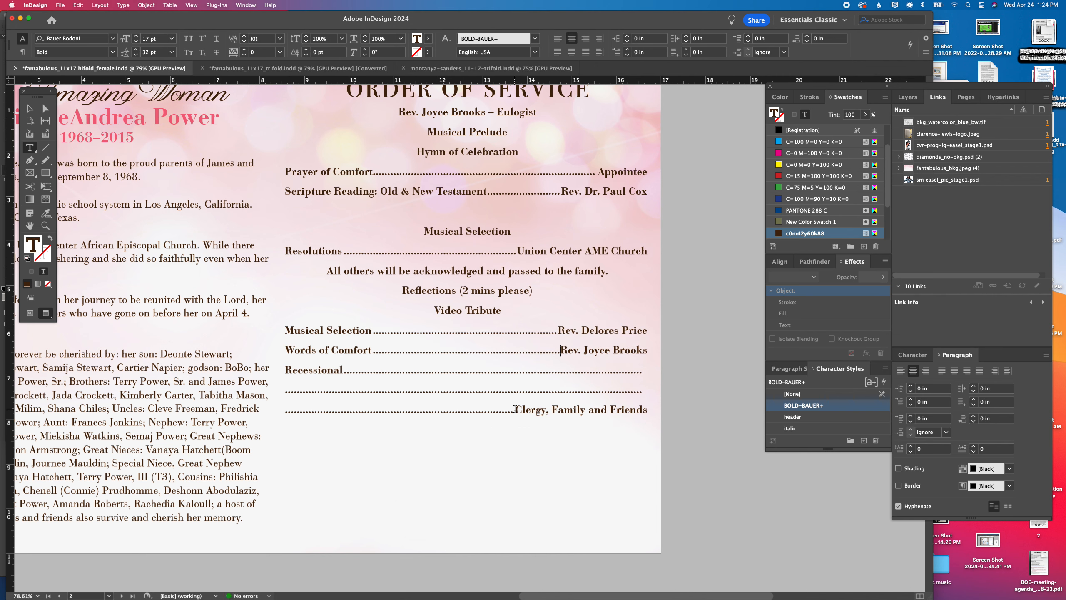
{"action": "left_click_drag", "start_coordinate": [513, 414], "coordinate": [371, 379]}
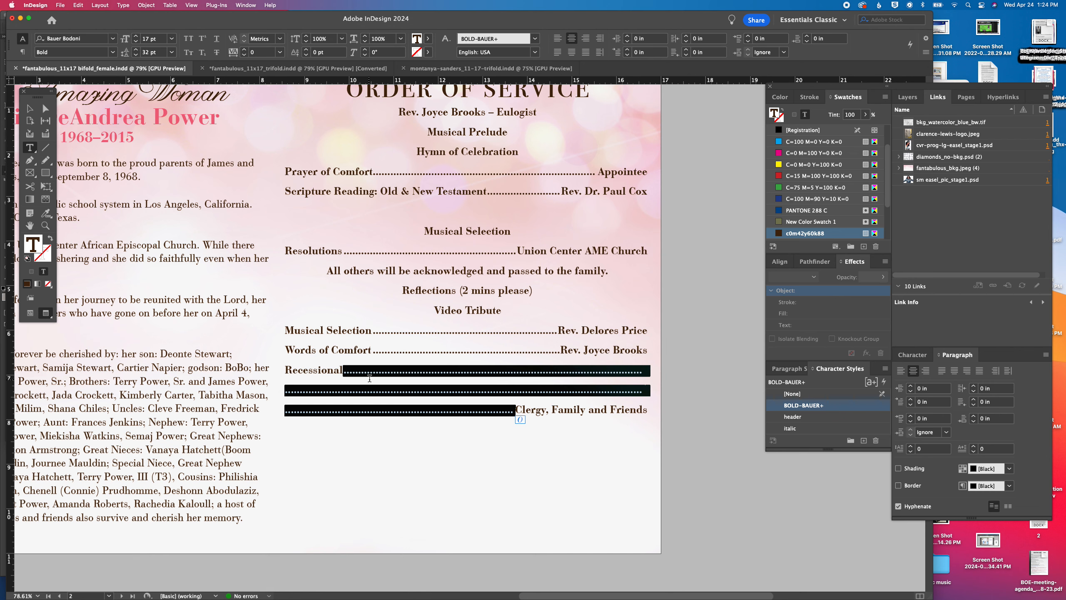
{"action": "key", "text": "Tab"}
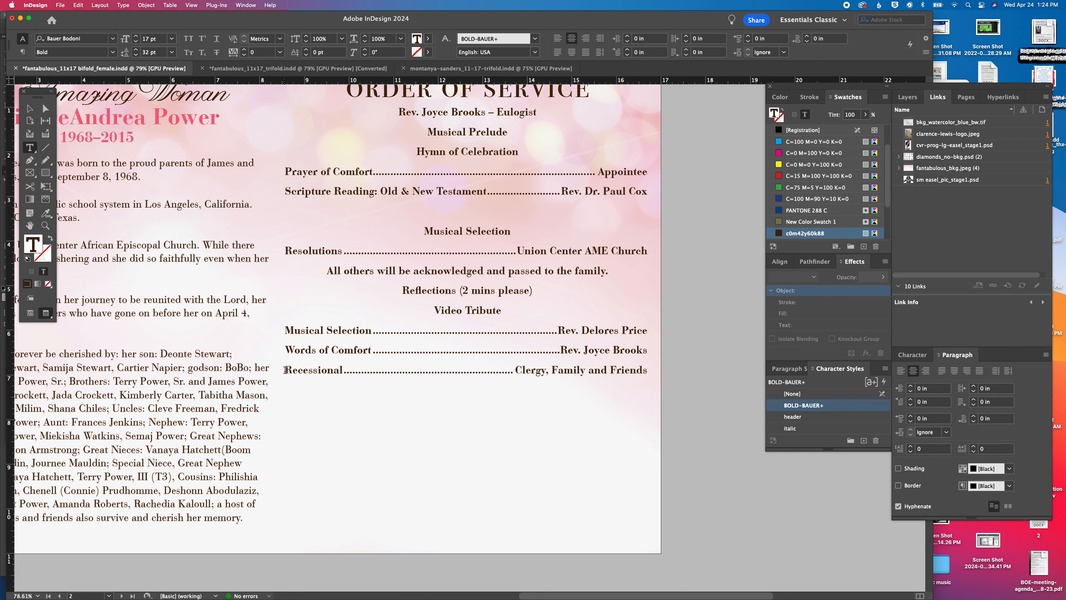
Insert a blank line above Recessional, Words of Comfort, the second Musical Selection, Video Tribute and Reflections
{"action": "left_click", "coordinate": [286, 369]}
{"action": "key", "text": "Return"}
{"action": "left_click", "coordinate": [286, 342]}
{"action": "key", "text": "Return"}
{"action": "left_click", "coordinate": [287, 332]}
{"action": "key", "text": "Return"}
{"action": "left_click", "coordinate": [435, 310]}
{"action": "key", "text": "Return"}
{"action": "left_click", "coordinate": [403, 291]}
{"action": "key", "text": "Return"}
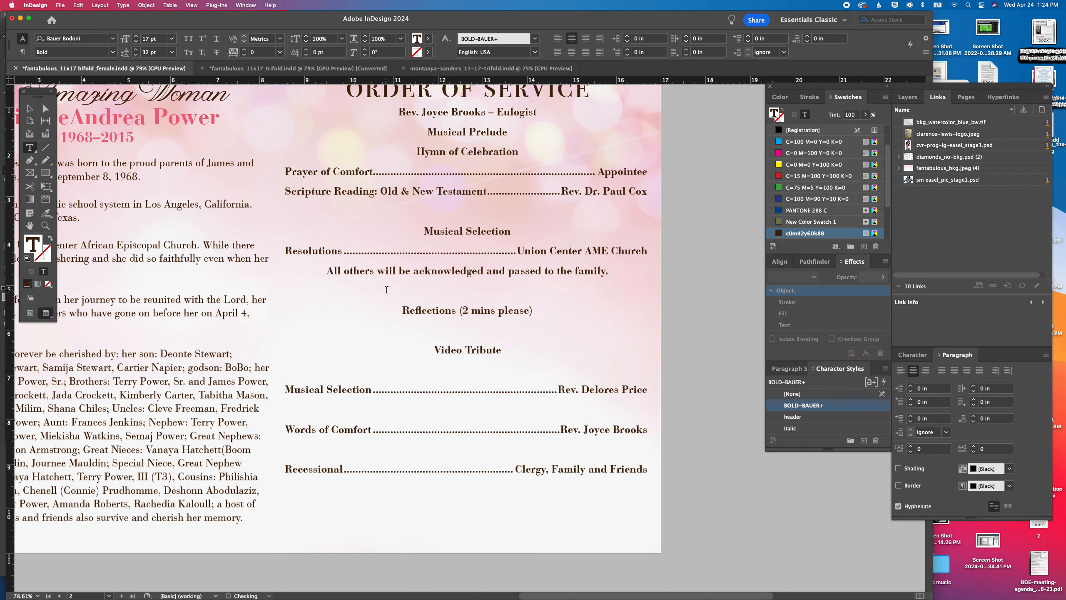
Insert a blank line above Resolutions, and check the order of service against the client's Word document
{"action": "mouse_move", "coordinate": [556, 598]}
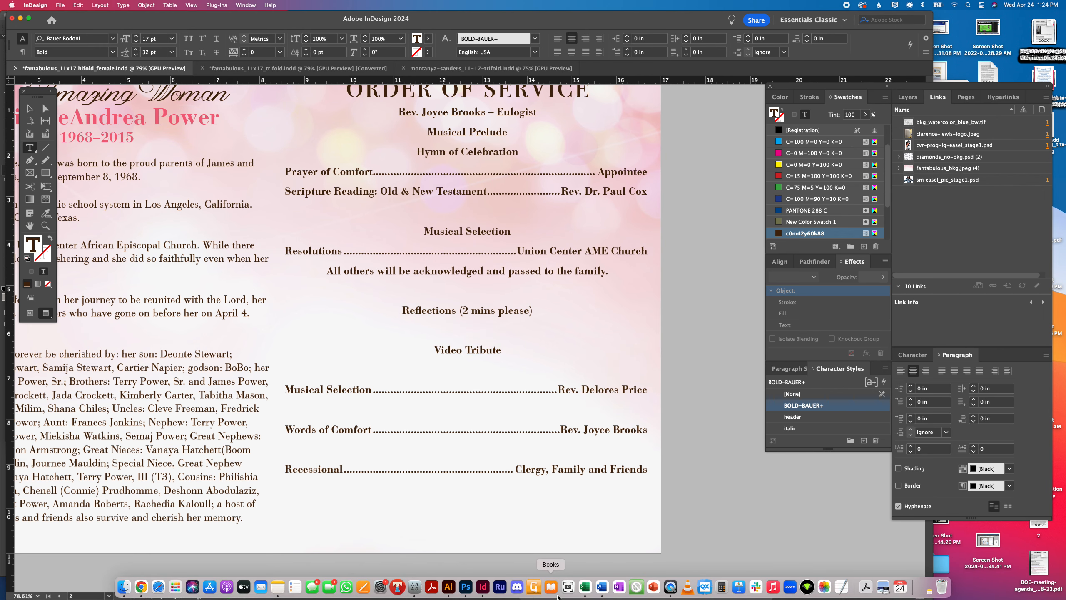
{"action": "left_click", "coordinate": [286, 250]}
{"action": "key", "text": "Return"}
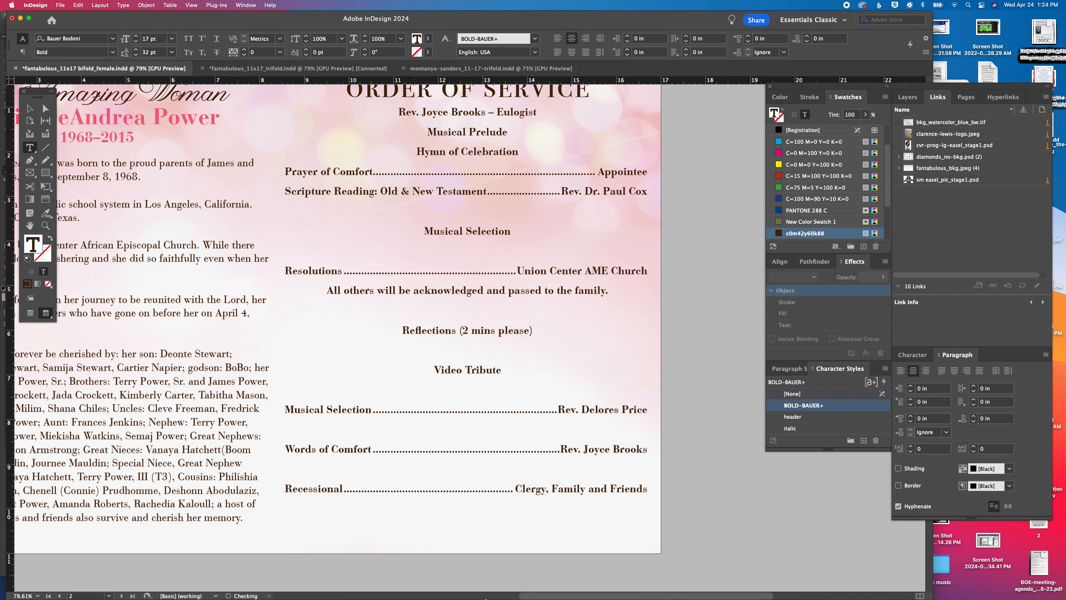
{"action": "mouse_move", "coordinate": [654, 597]}
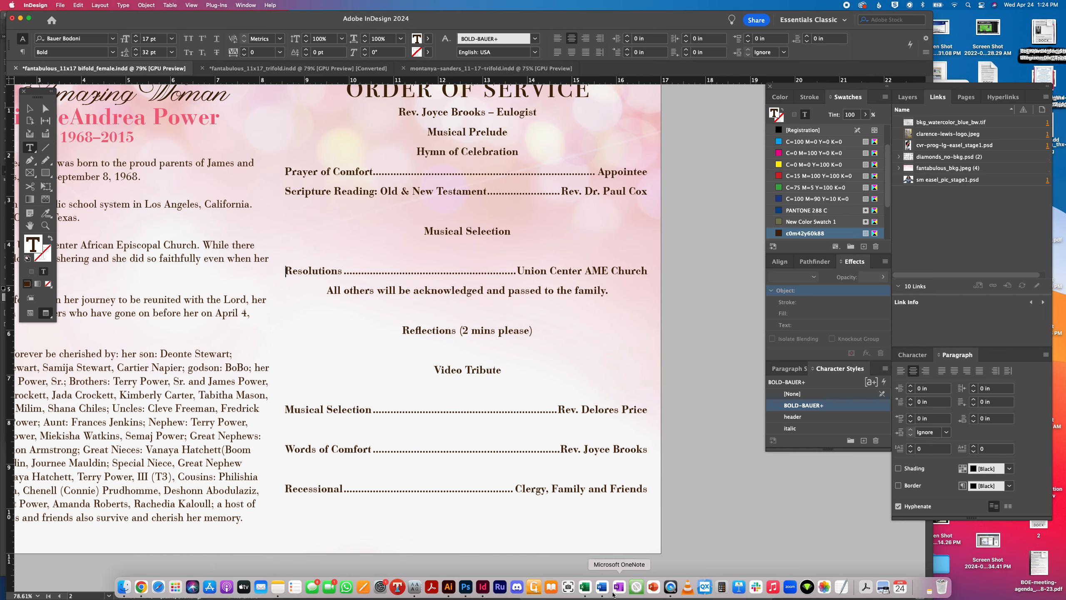
{"action": "left_click", "coordinate": [617, 587]}
{"action": "scroll", "coordinate": [439, 388], "scroll_direction": "down", "scroll_amount": 1}
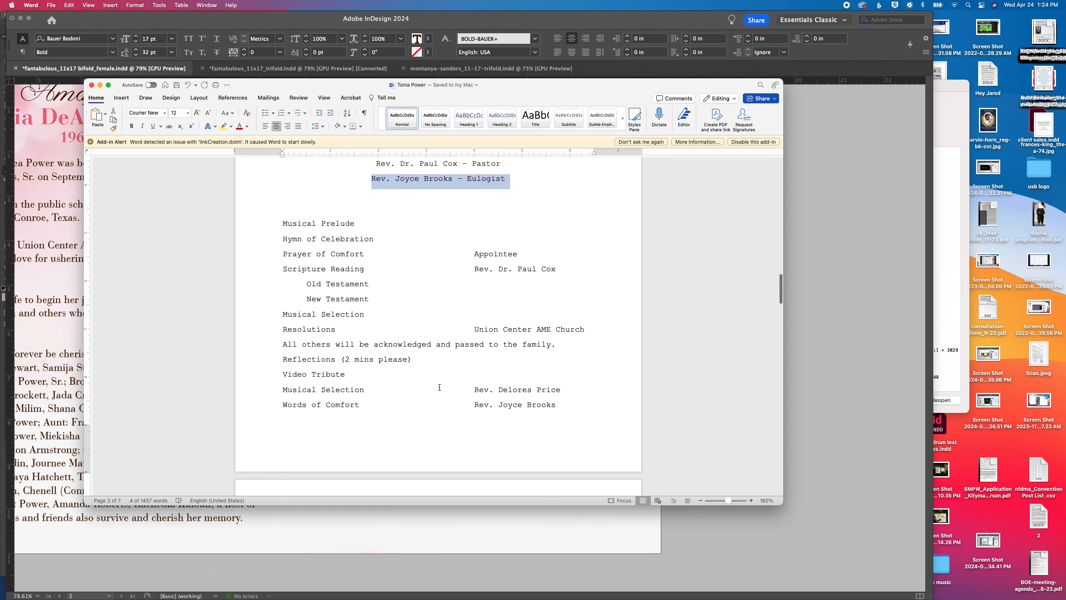
{"action": "left_click", "coordinate": [501, 542]}
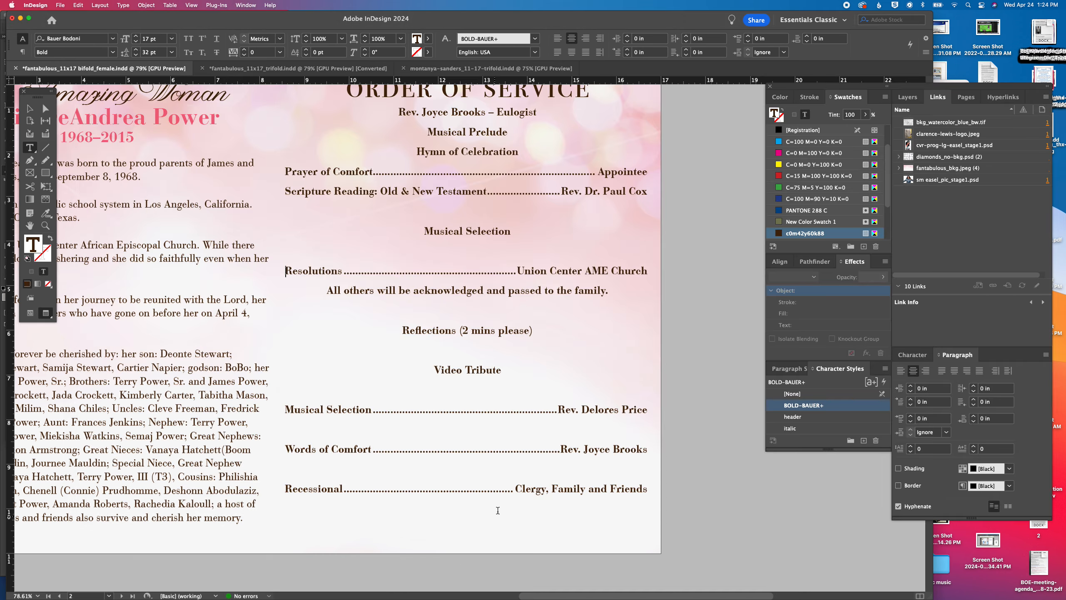
Insert a blank line above Scripture Reading, Musical Prelude and Hymn of Celebration in the order of service
{"action": "left_click", "coordinate": [287, 192]}
{"action": "key", "text": "Return"}
{"action": "left_click", "coordinate": [428, 132]}
{"action": "key", "text": "Return"}
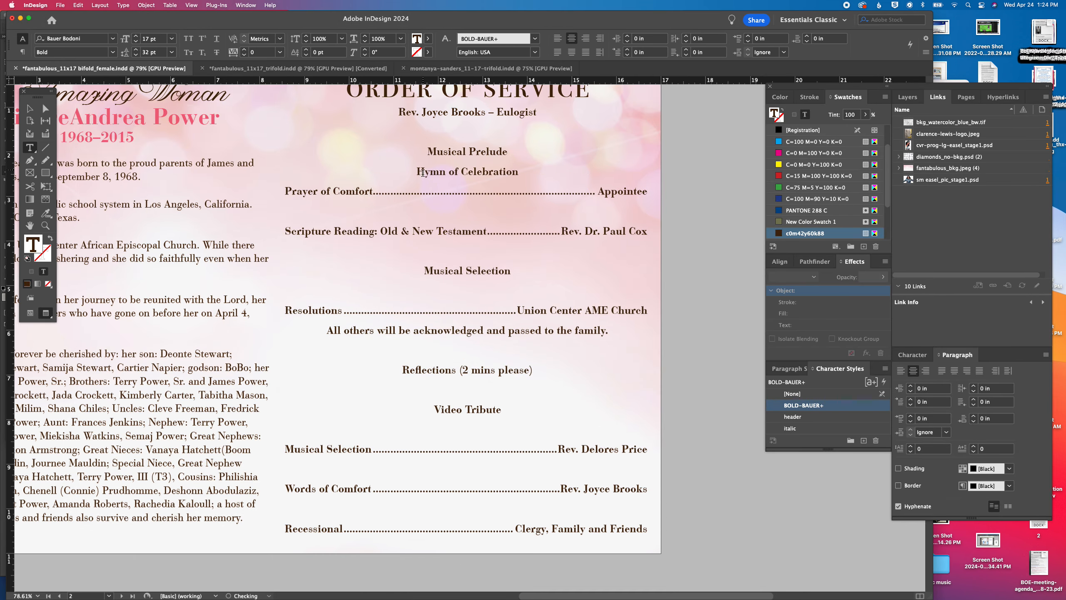
{"action": "left_click", "coordinate": [416, 172]}
{"action": "key", "text": "Return"}
Set the leading of the entire order of service text to 29 pt
{"action": "key", "text": "super+a"}
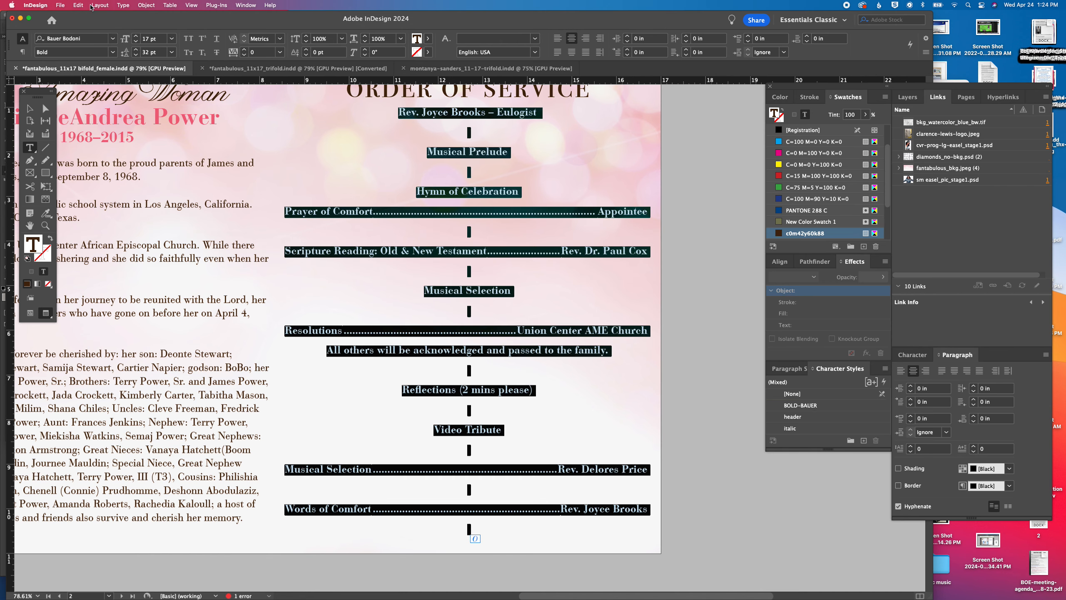
{"action": "left_click", "coordinate": [137, 54]}
{"action": "left_click", "coordinate": [136, 54]}
{"action": "left_click", "coordinate": [137, 55]}
{"action": "left_click", "coordinate": [136, 54]}
{"action": "left_click", "coordinate": [136, 55]}
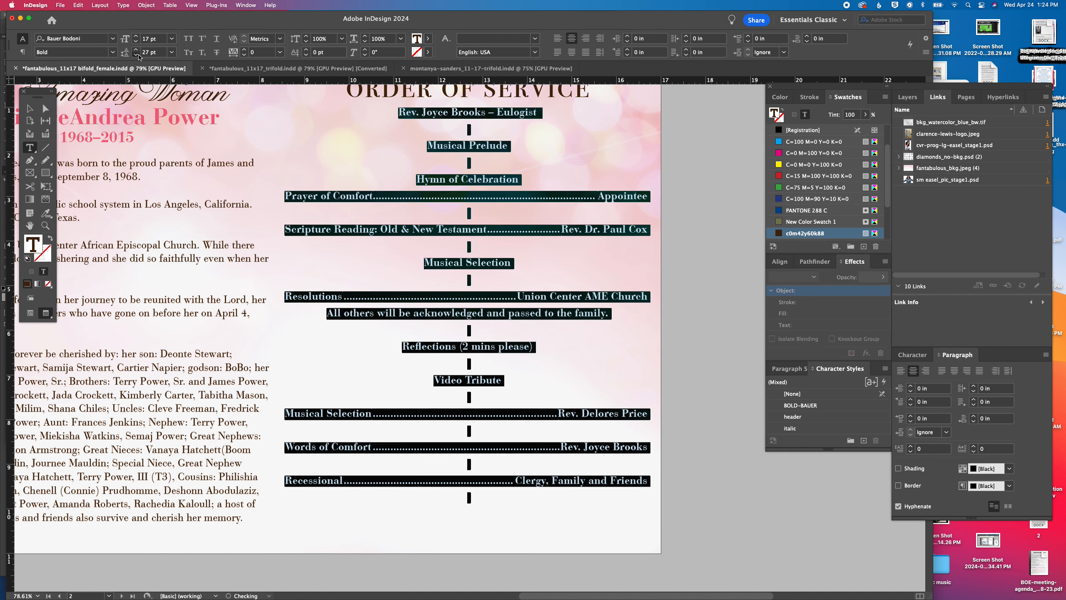
{"action": "left_click", "coordinate": [136, 55]}
{"action": "left_click", "coordinate": [136, 54]}
{"action": "left_click", "coordinate": [137, 50]}
{"action": "left_click", "coordinate": [136, 50]}
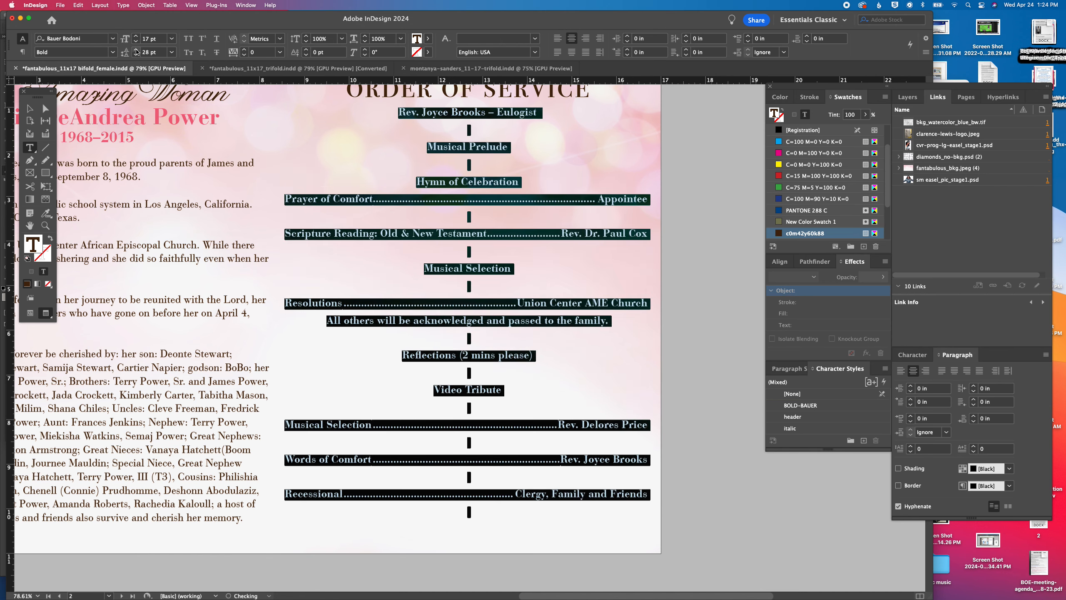
{"action": "left_click", "coordinate": [136, 50]}
{"action": "left_click", "coordinate": [473, 532]}
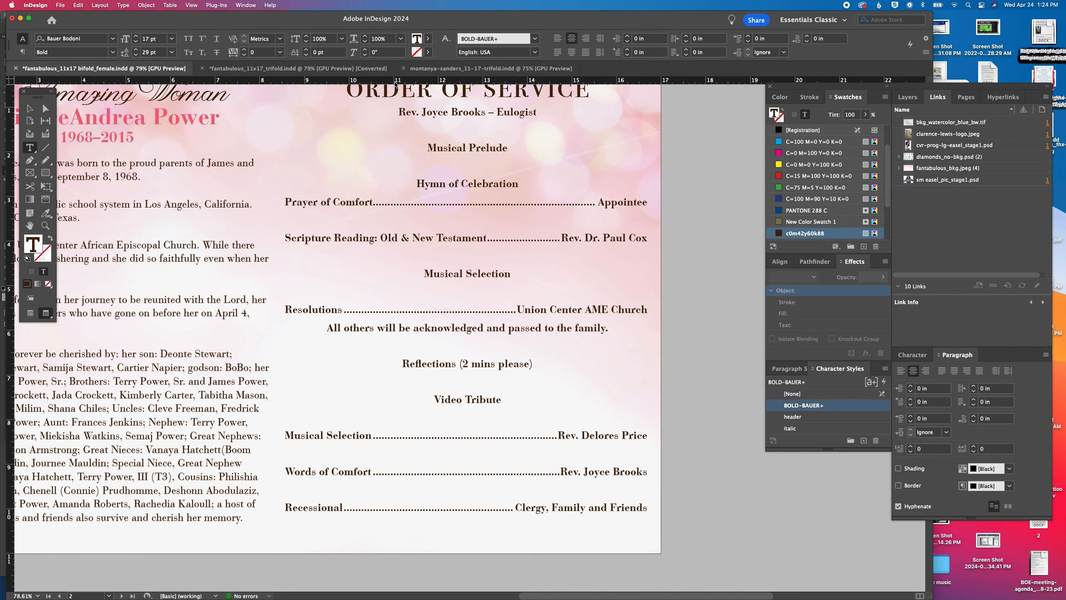
Set the font size of the eulogist line under the Order of Service heading to 26 pt
{"action": "triple_click", "coordinate": [428, 110]}
{"action": "left_click", "coordinate": [162, 38]}
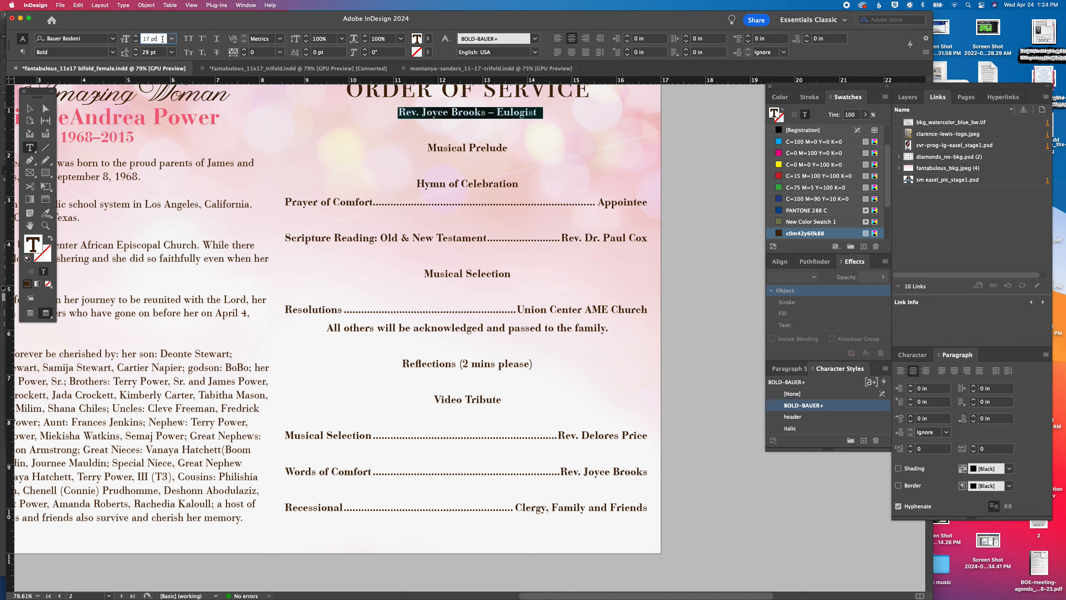
{"action": "type", "text": "26"}
{"action": "key", "text": "Return"}
{"action": "left_click", "coordinate": [537, 119]}
{"action": "scroll", "coordinate": [513, 131], "scroll_direction": "up", "scroll_amount": 3}
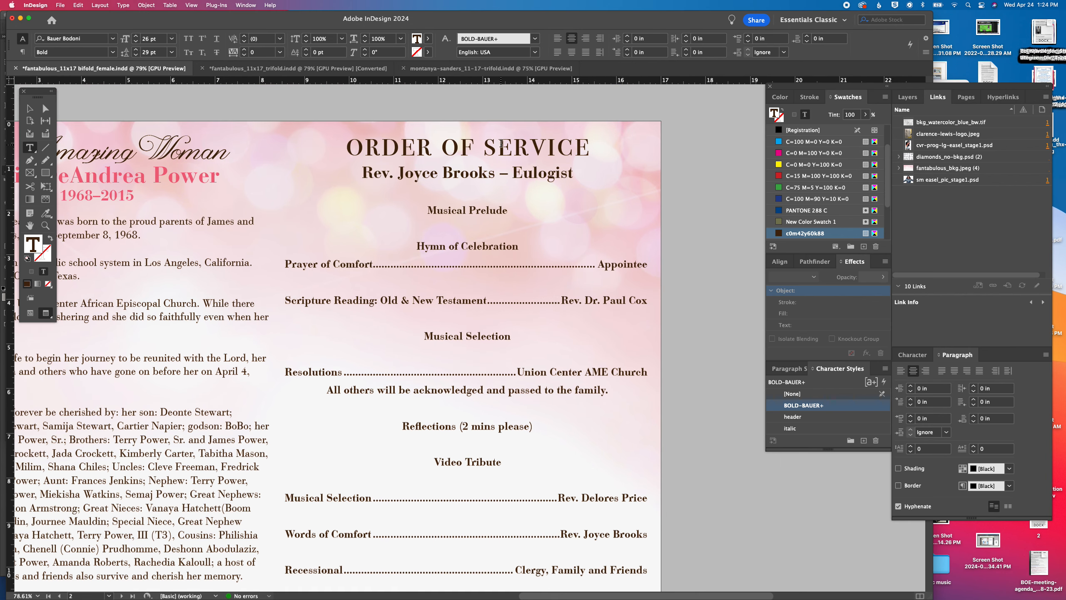
Set the font size of the "ORDER OF SERVICE" heading to 62 pt and deselect its text frame
{"action": "triple_click", "coordinate": [501, 143]}
{"action": "left_click", "coordinate": [158, 40]}
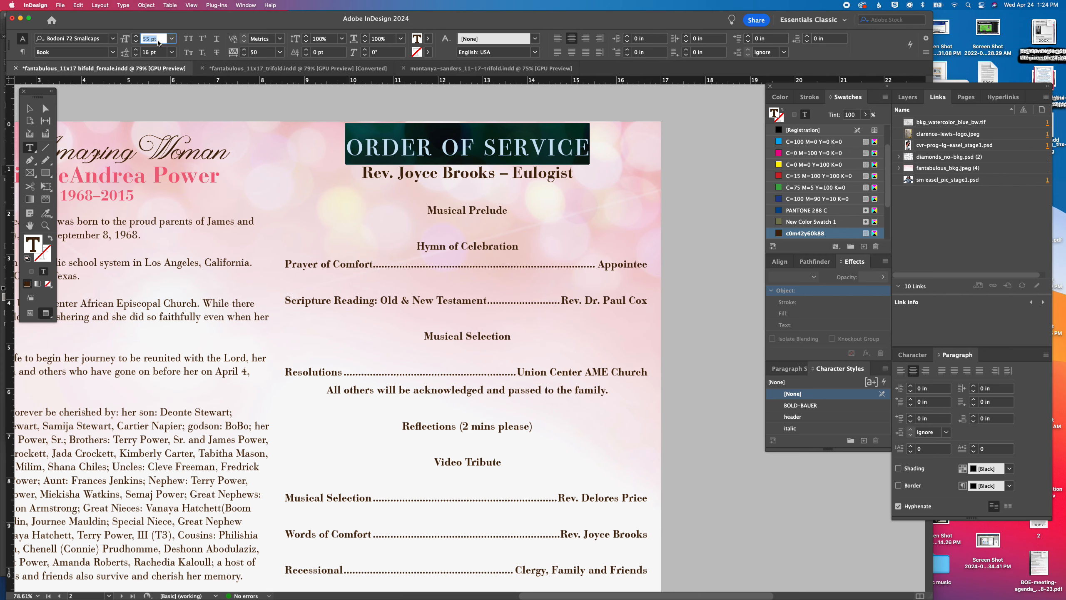
{"action": "type", "text": "62"}
{"action": "key", "text": "Return"}
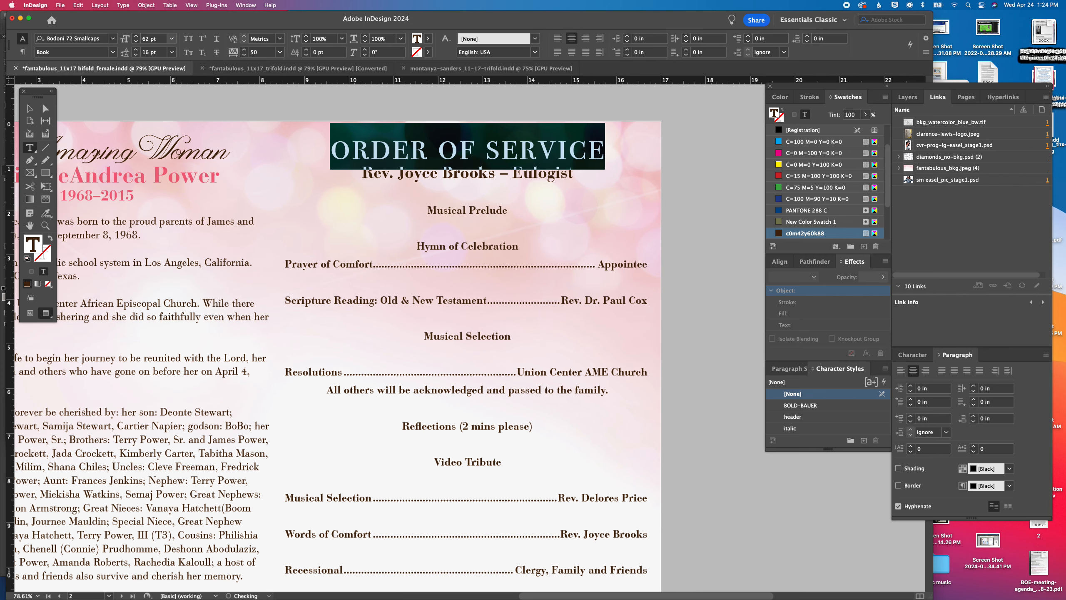
{"action": "key", "text": "Escape"}
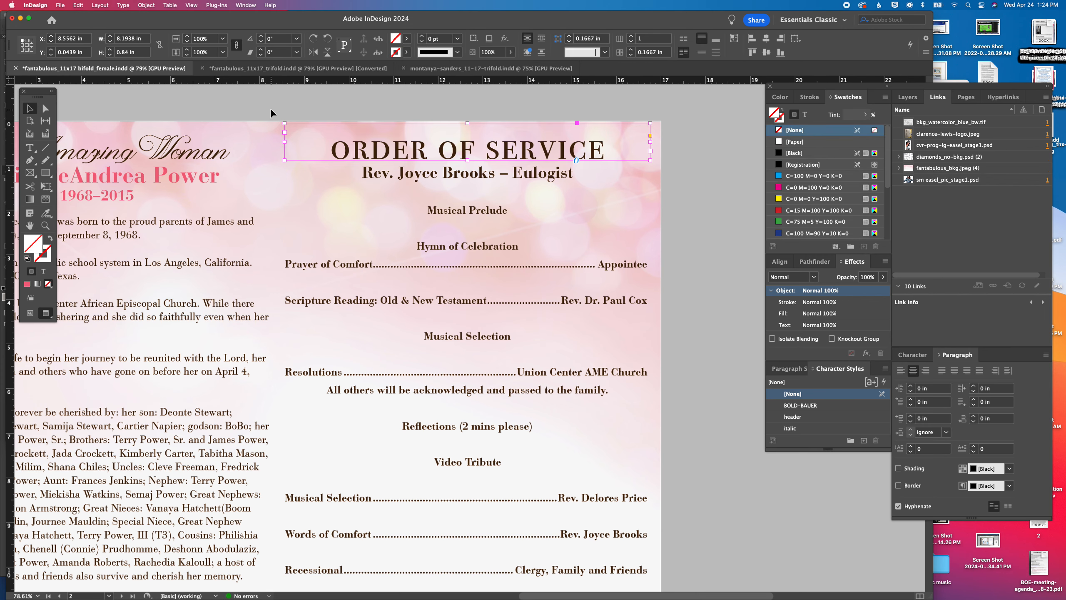
{"action": "left_click", "coordinate": [270, 107]}
Switch to Photoshop, erase the stray edge along the hair's upper-left outline in cvr-prog-lg-easel_stage1.psd, save it and return to InDesign
{"action": "scroll", "coordinate": [416, 275], "scroll_direction": "down", "scroll_amount": 10}
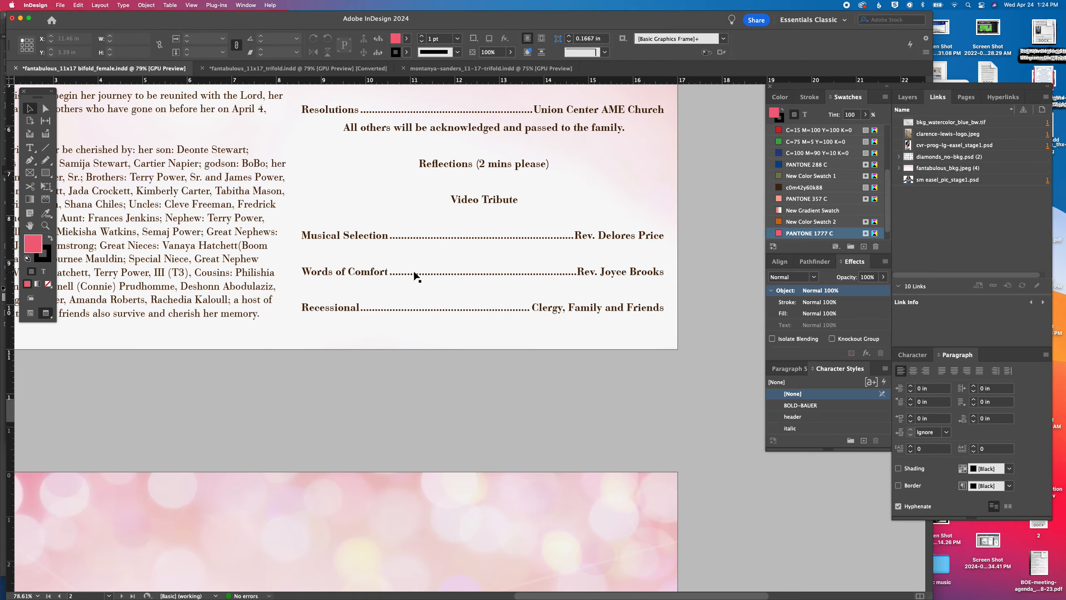
{"action": "scroll", "coordinate": [416, 276], "scroll_direction": "up", "scroll_amount": 15}
{"action": "scroll", "coordinate": [416, 275], "scroll_direction": "up", "scroll_amount": 15}
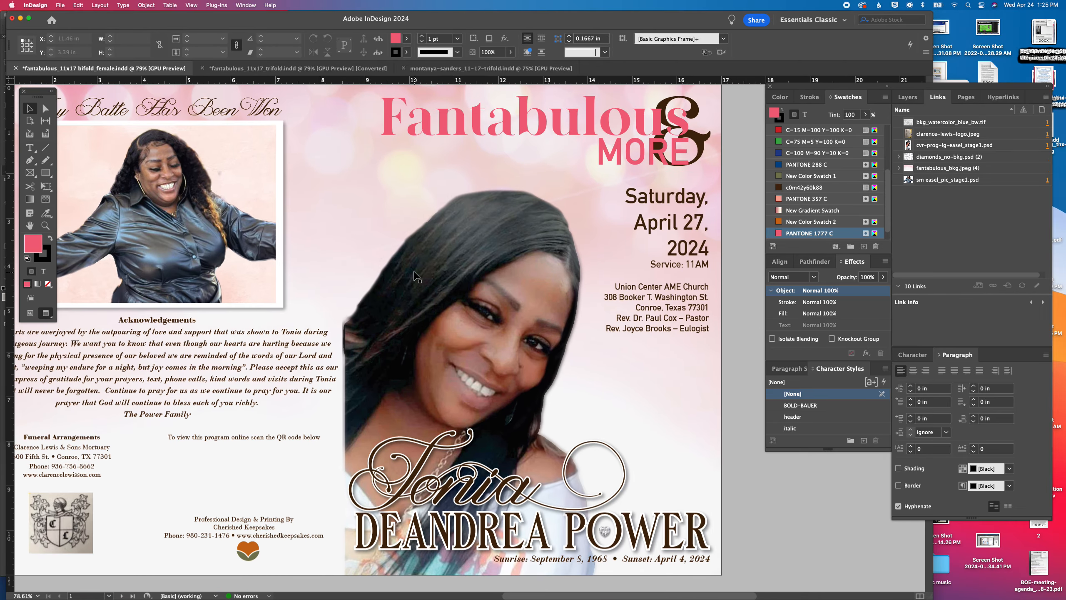
{"action": "scroll", "coordinate": [416, 275], "scroll_direction": "left", "scroll_amount": 5}
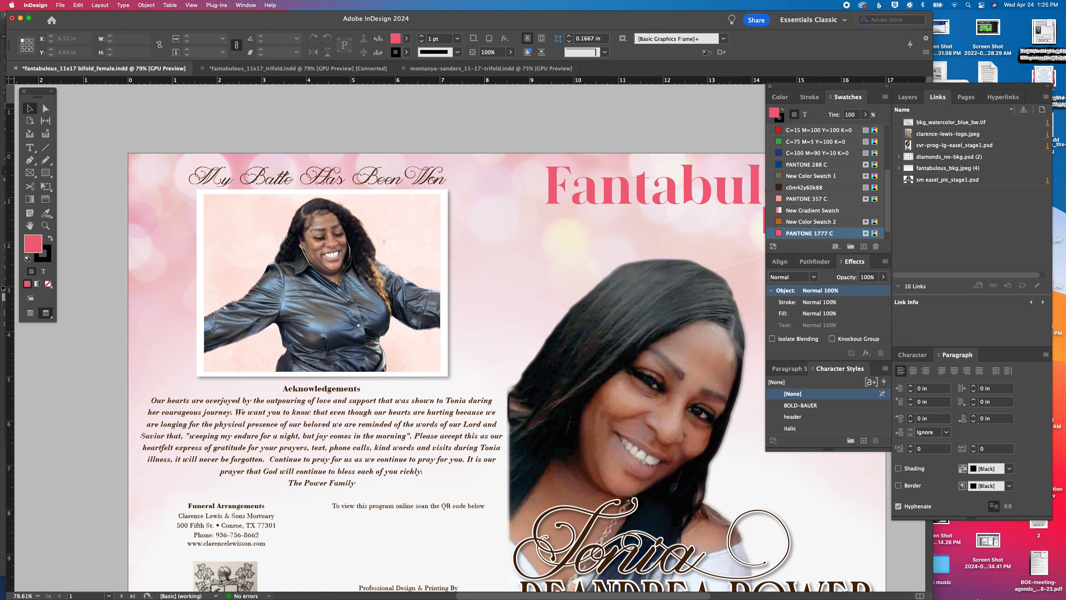
{"action": "mouse_move", "coordinate": [772, 596]}
{"action": "left_click", "coordinate": [466, 587]}
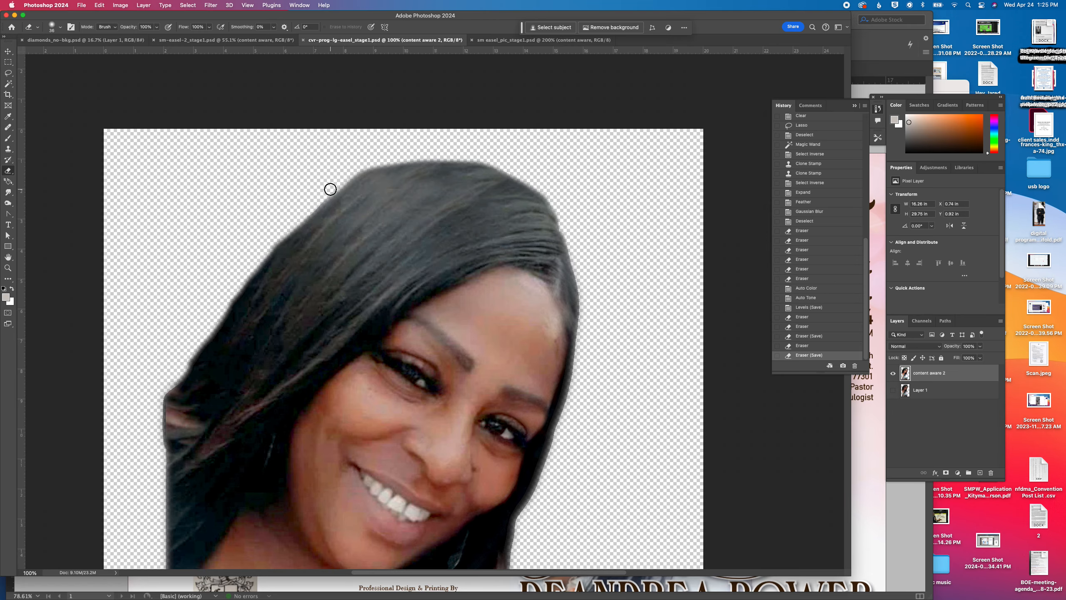
{"action": "mouse_move", "coordinate": [323, 197]}
{"action": "left_mouse_down"}
{"action": "mouse_move", "coordinate": [296, 214]}
{"action": "mouse_move", "coordinate": [325, 237]}
{"action": "left_mouse_up"}
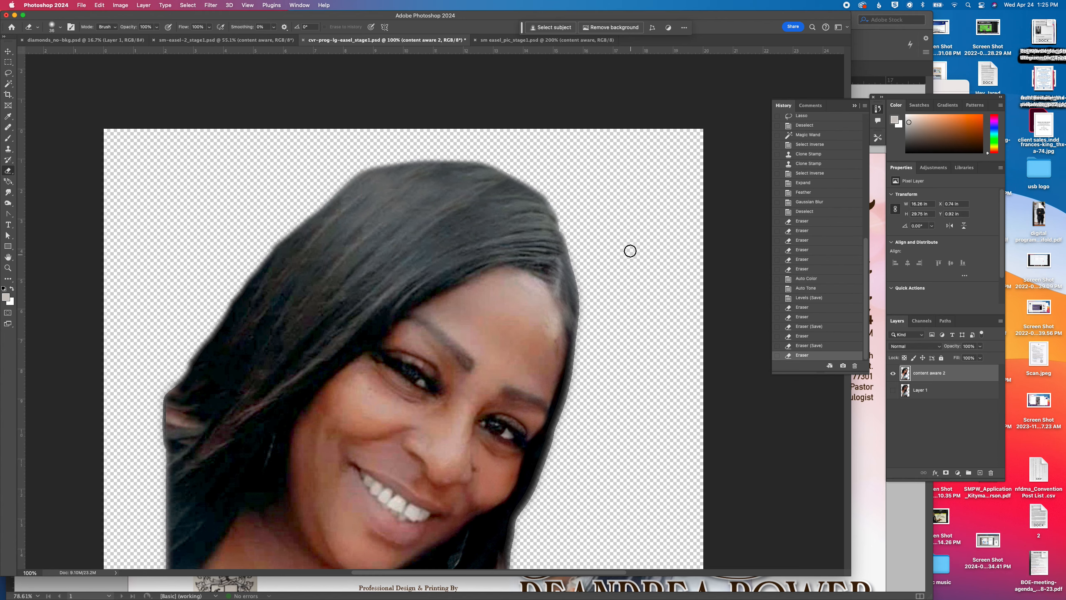
{"action": "key", "text": "super+s"}
{"action": "left_click", "coordinate": [866, 470]}
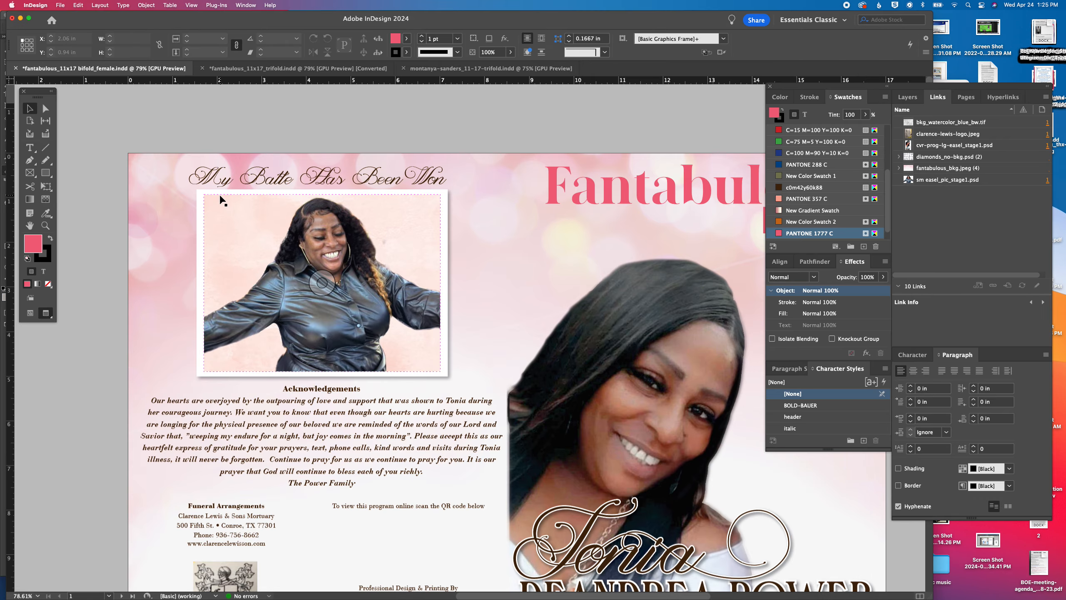
Switch to Photoshop, erase a spot in the background above the outstretched arm in sm easel_pic_stage1.psd, save it and return to InDesign
{"action": "scroll", "coordinate": [450, 259], "scroll_direction": "down", "scroll_amount": 2}
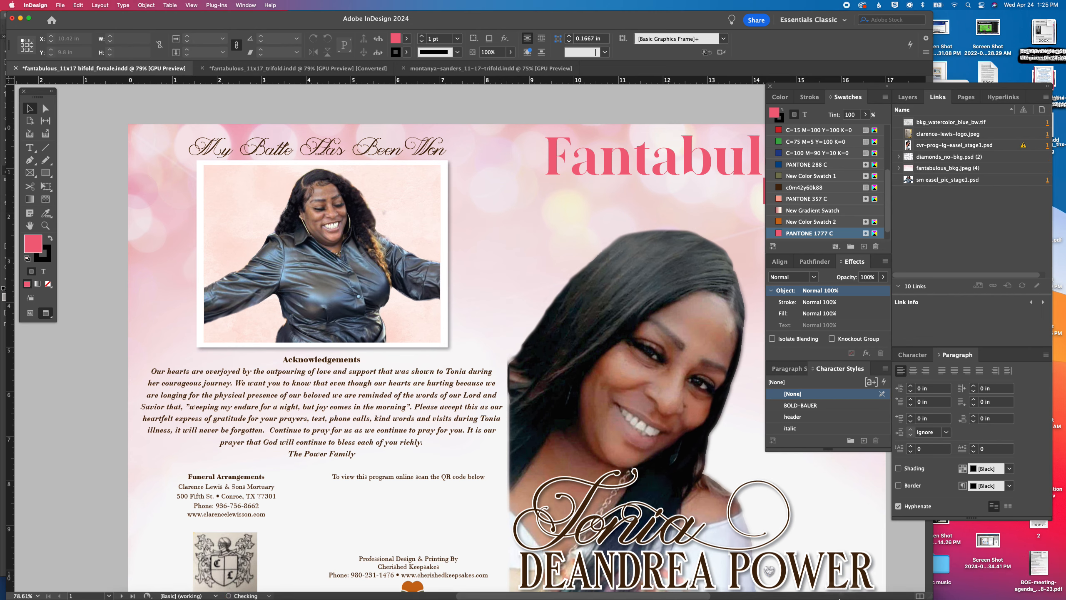
{"action": "left_click", "coordinate": [461, 588]}
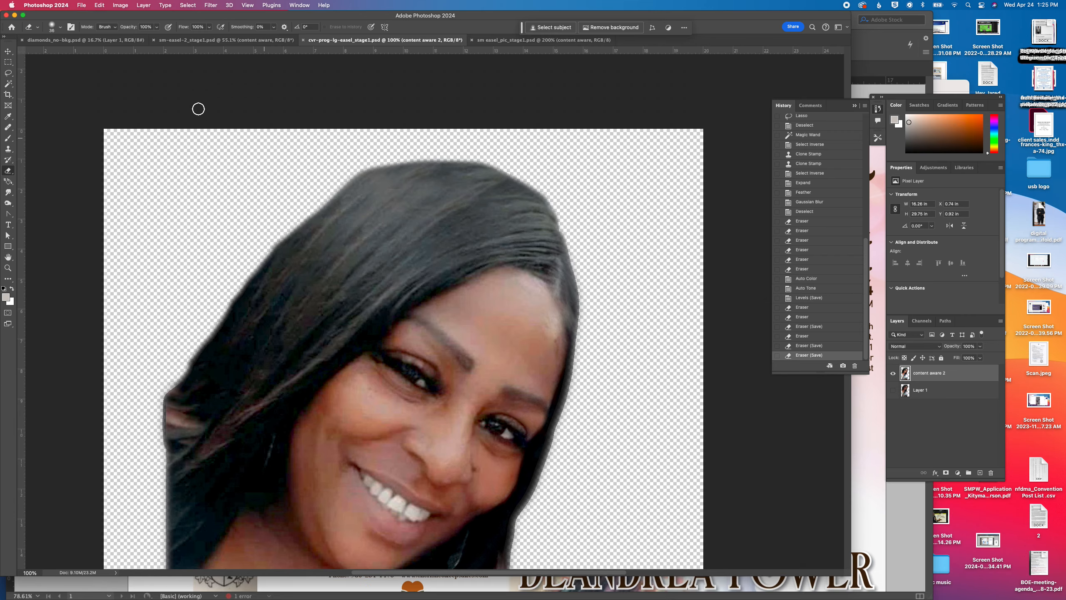
{"action": "left_click", "coordinate": [195, 42]}
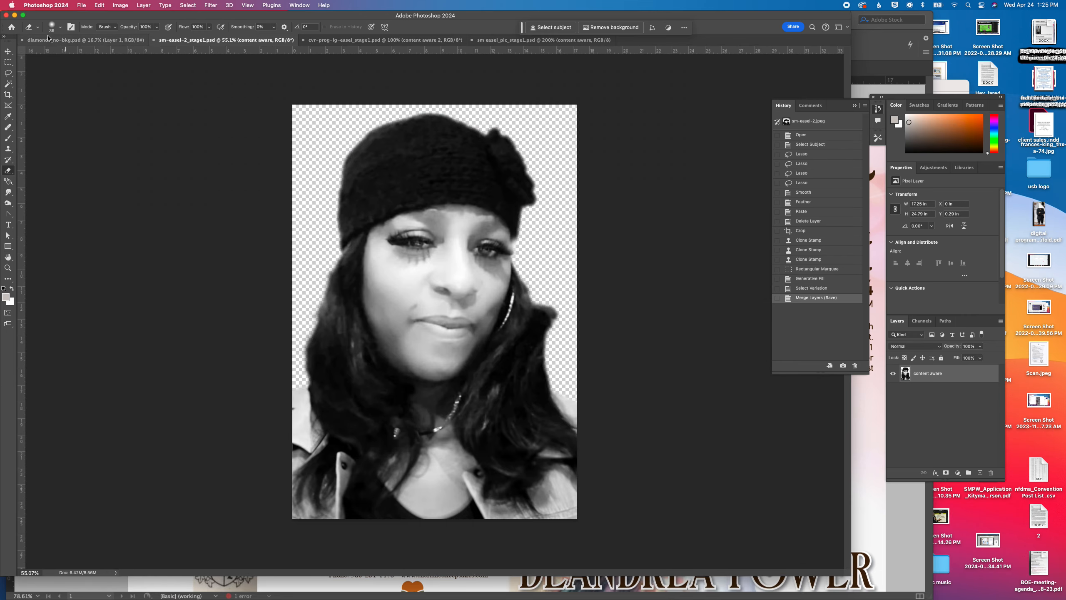
{"action": "left_click", "coordinate": [542, 40]}
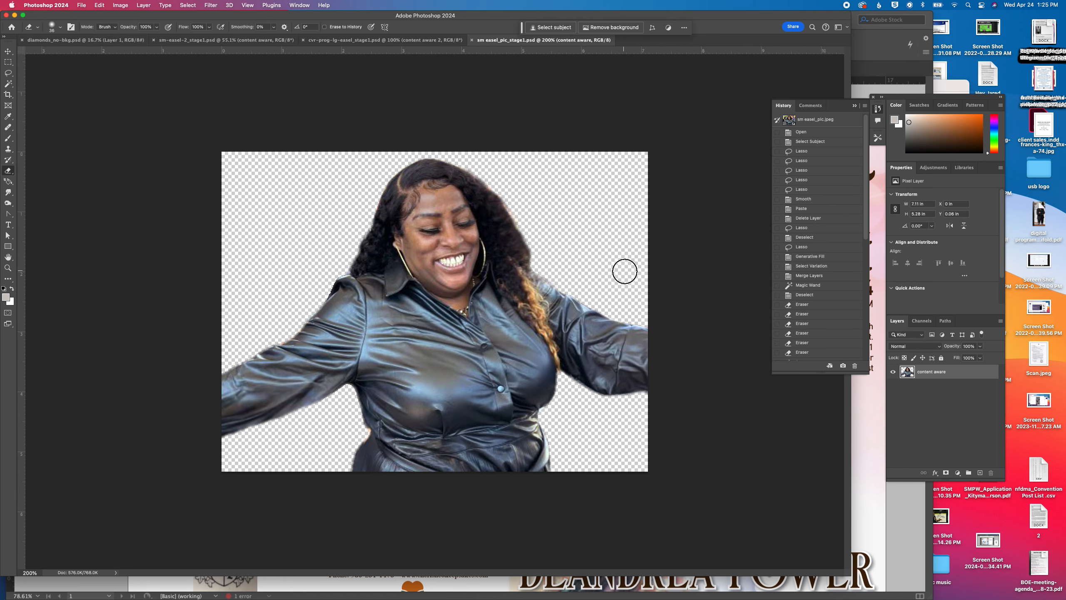
{"action": "left_click", "coordinate": [634, 234]}
{"action": "key", "text": "super+s"}
{"action": "left_click", "coordinate": [839, 594]}
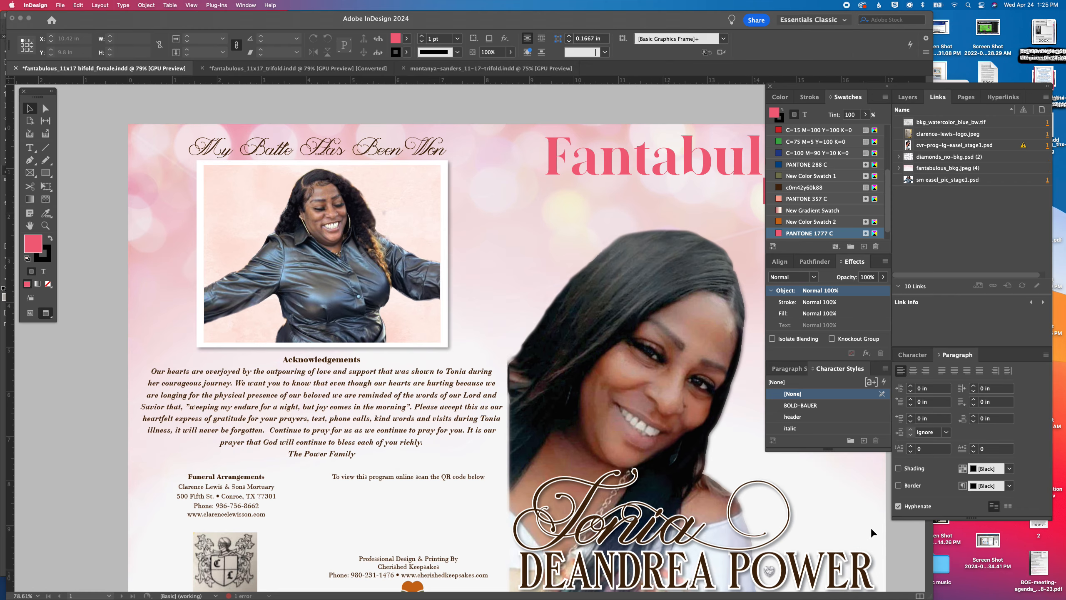
Update all modified image links in the bifold so both edited photos refresh on the cover spread
{"action": "scroll", "coordinate": [718, 449], "scroll_direction": "down", "scroll_amount": 3}
{"action": "scroll", "coordinate": [718, 449], "scroll_direction": "right", "scroll_amount": 4}
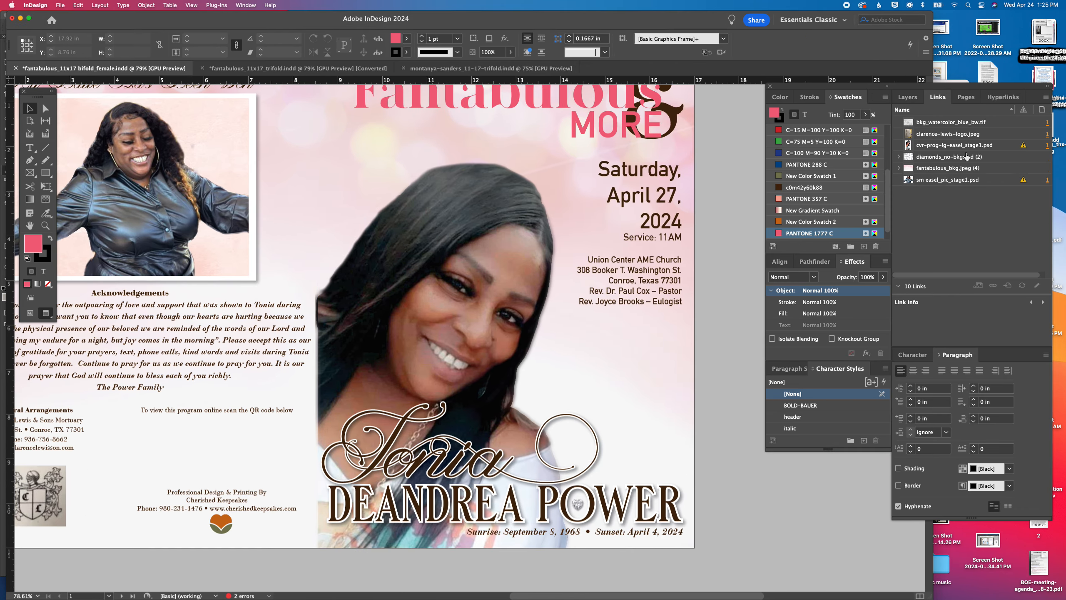
{"action": "left_click", "coordinate": [1047, 99]}
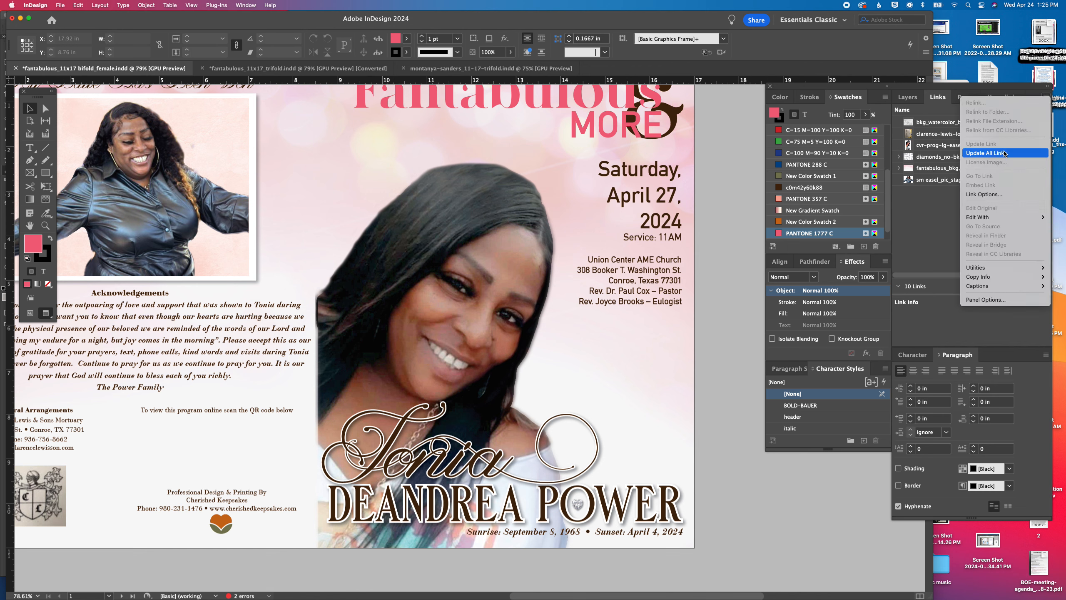
{"action": "left_click", "coordinate": [374, 252]}
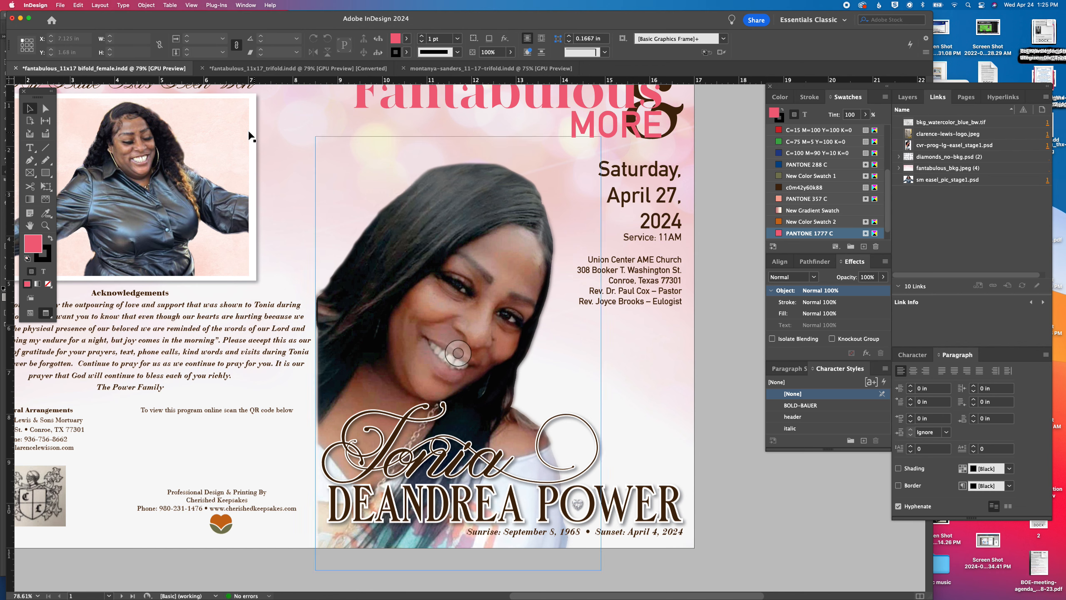
{"action": "left_click", "coordinate": [758, 489]}
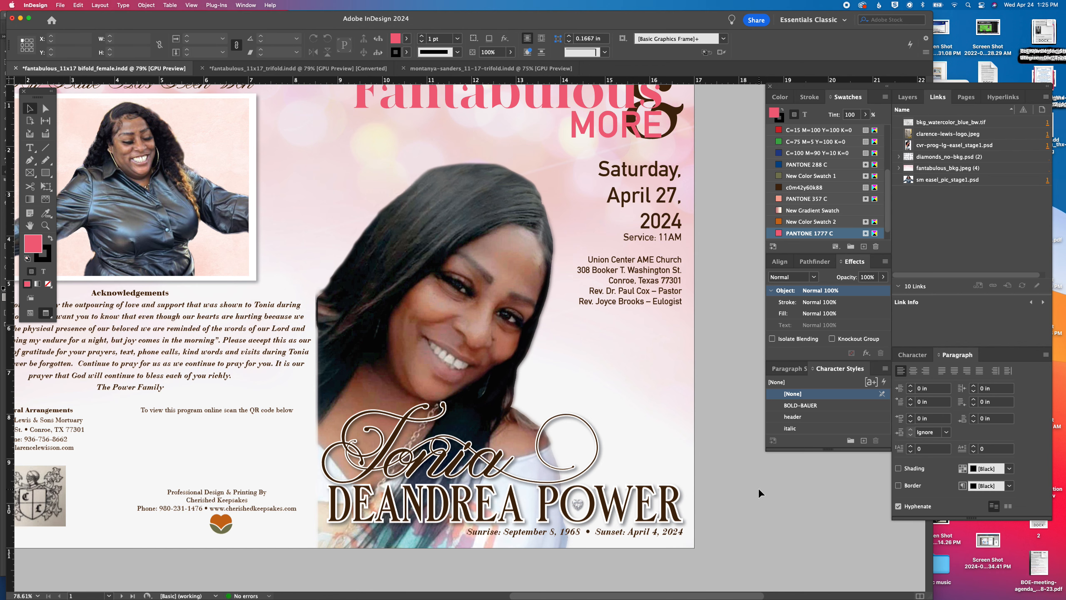
Review the cover spread, the inside obituary and order of service spread, and page 3 of the bifold
{"action": "key", "text": "super+minus"}
{"action": "left_click_drag", "start_coordinate": [481, 421], "coordinate": [566, 455]}
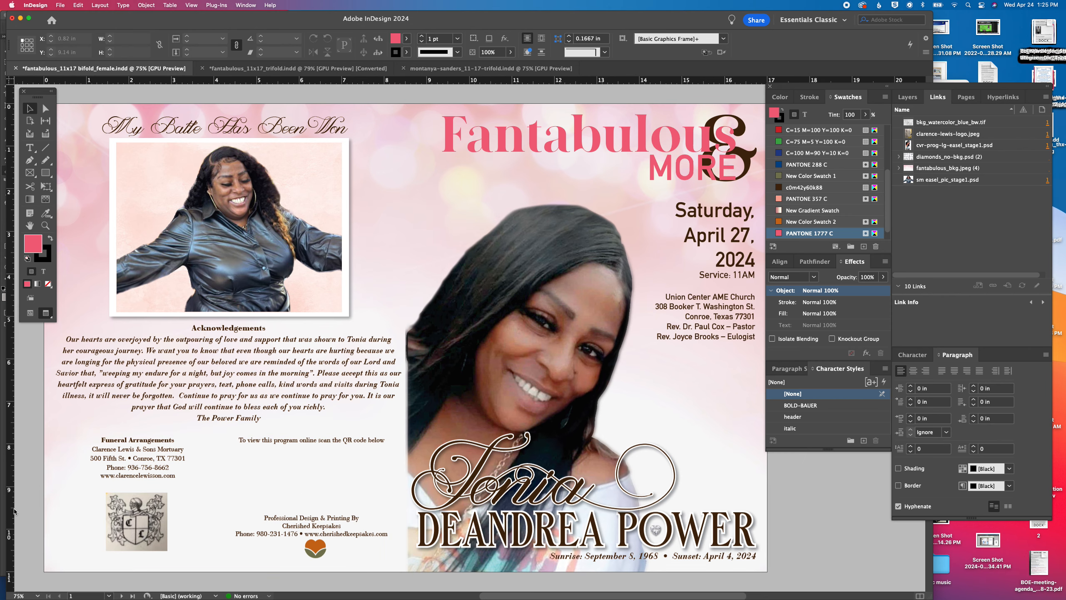
{"action": "scroll", "coordinate": [365, 506], "scroll_direction": "down", "scroll_amount": 10}
{"action": "scroll", "coordinate": [365, 506], "scroll_direction": "down", "scroll_amount": 5}
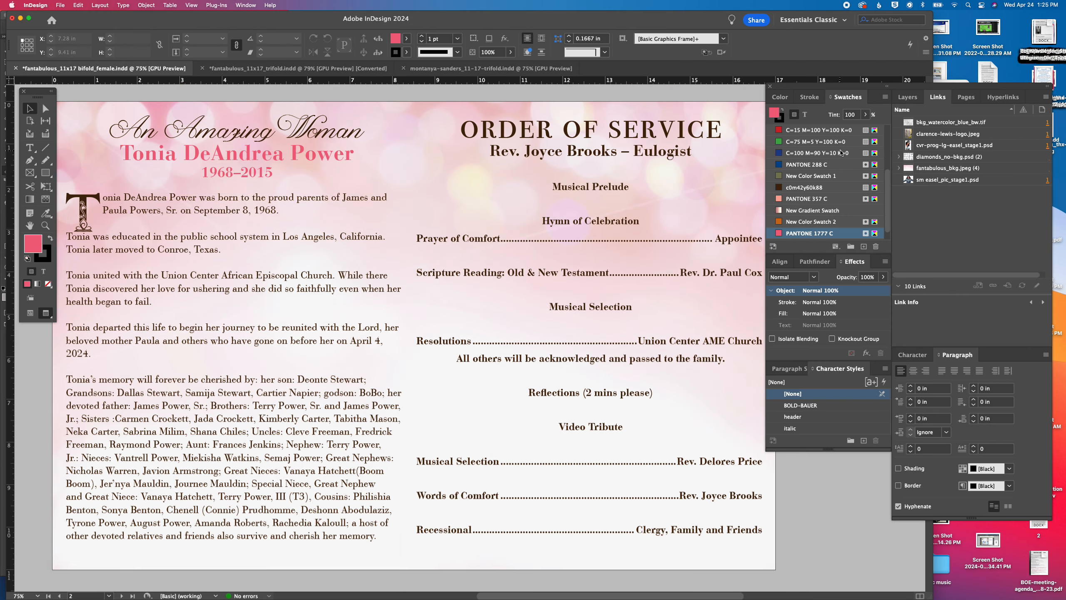
{"action": "left_click", "coordinate": [390, 324]}
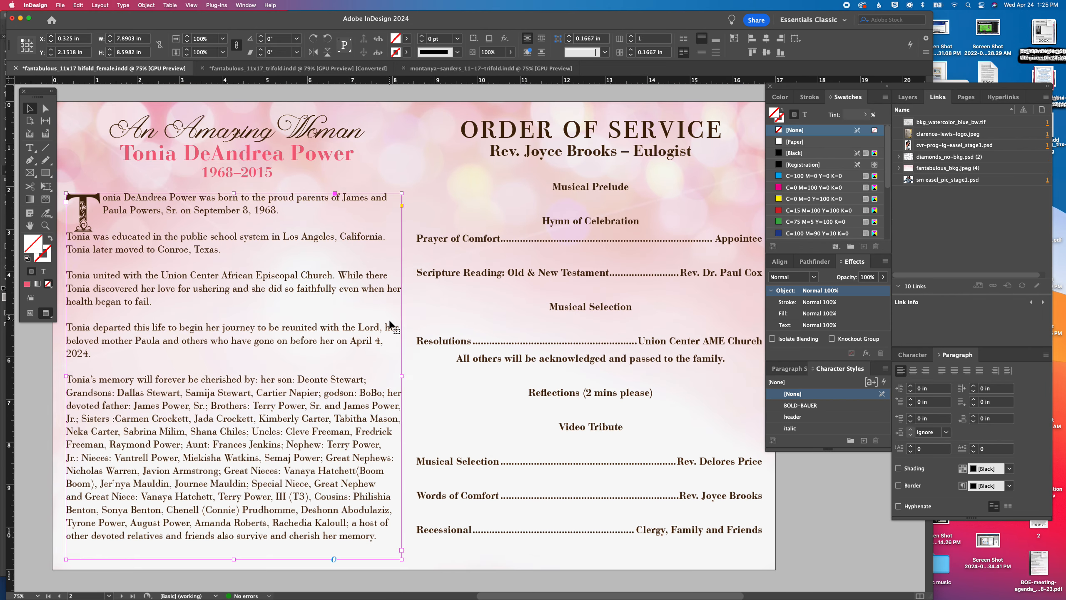
{"action": "left_click", "coordinate": [966, 98]}
{"action": "double_click", "coordinate": [911, 301]}
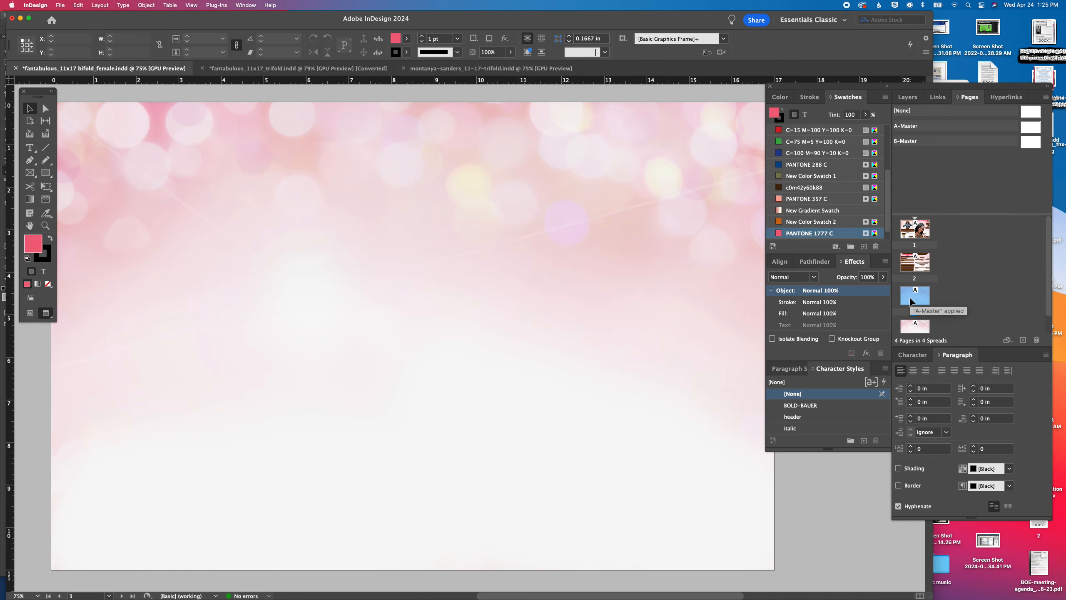
{"action": "double_click", "coordinate": [908, 266]}
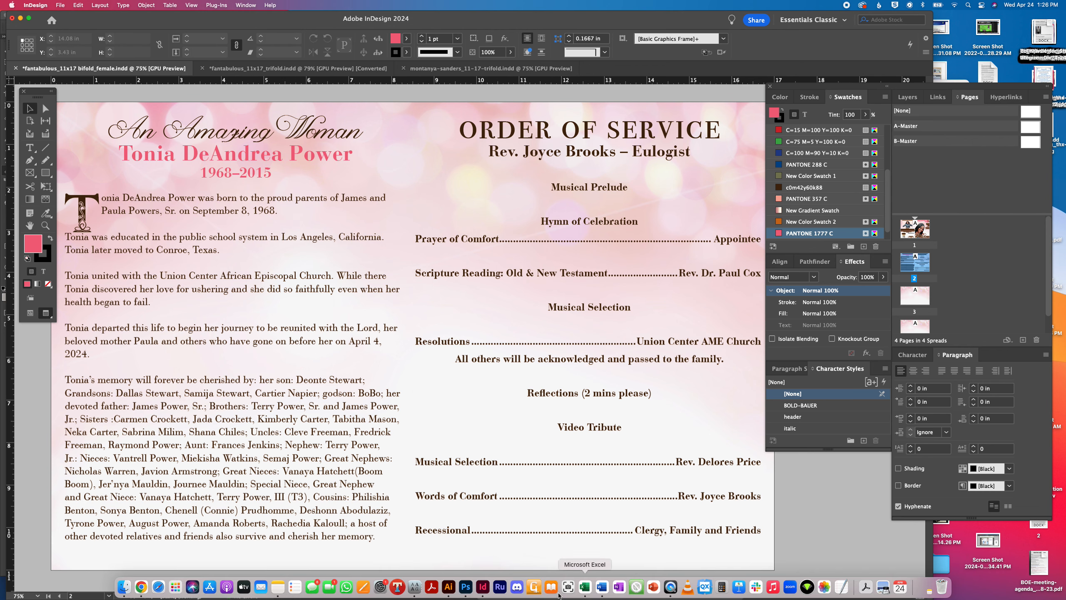
Switch to Word and examine the order of service and the tributes from the son, dad and siblings in the client's document
{"action": "left_click", "coordinate": [601, 586]}
{"action": "scroll", "coordinate": [432, 251], "scroll_direction": "down", "scroll_amount": 15}
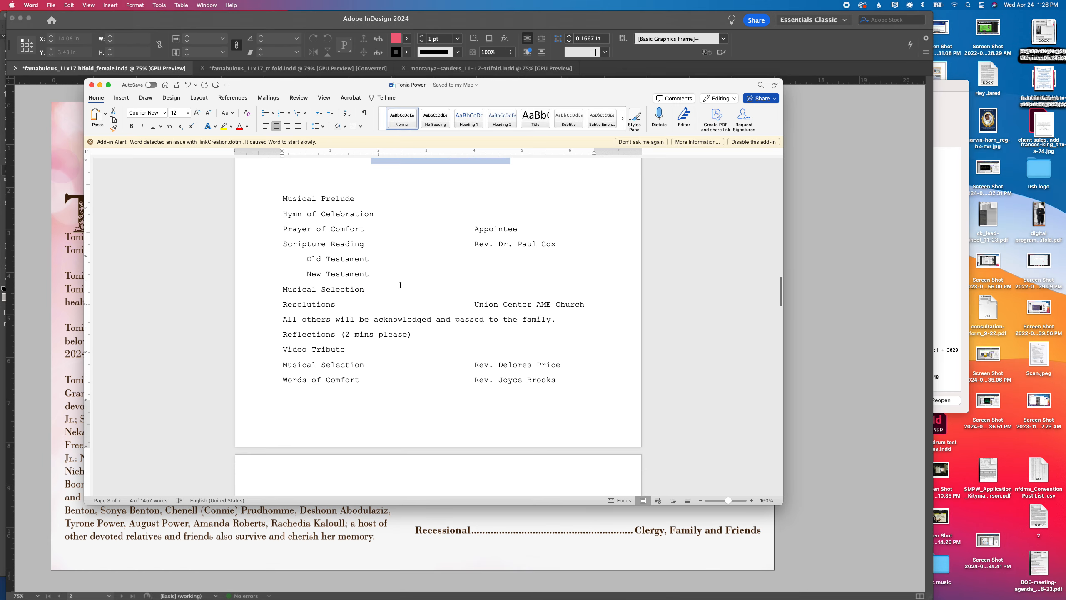
{"action": "scroll", "coordinate": [371, 214], "scroll_direction": "up", "scroll_amount": 4}
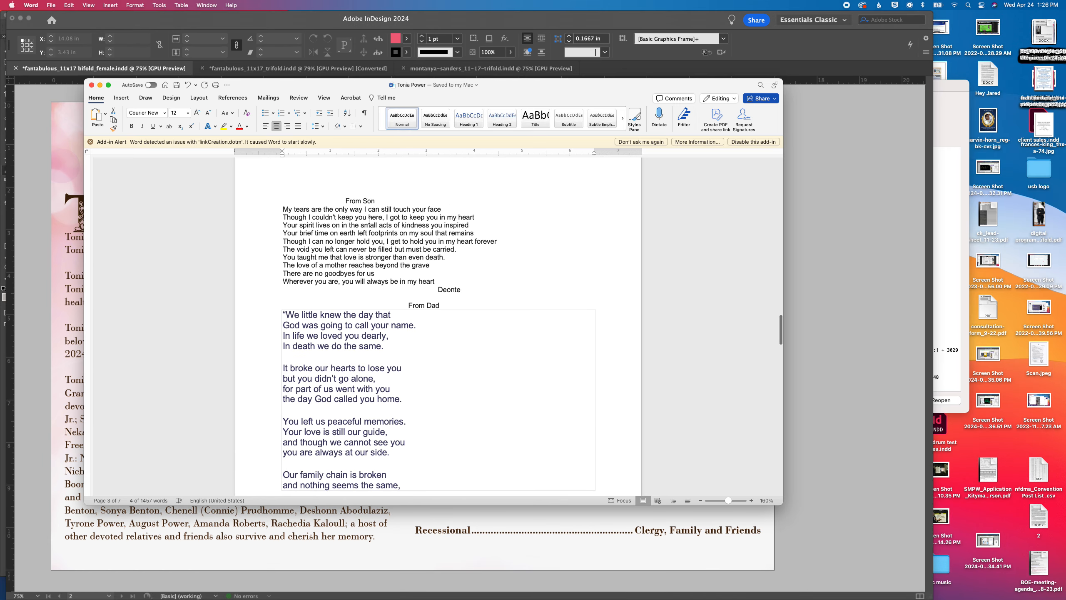
{"action": "scroll", "coordinate": [357, 216], "scroll_direction": "down", "scroll_amount": 5}
{"action": "scroll", "coordinate": [358, 216], "scroll_direction": "up", "scroll_amount": 8}
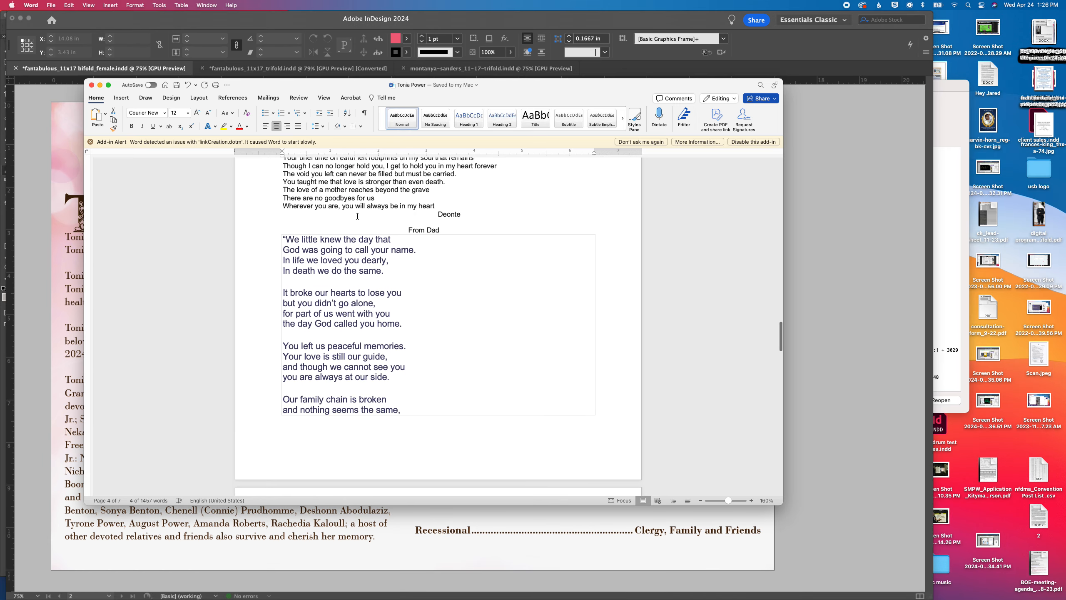
{"action": "scroll", "coordinate": [357, 216], "scroll_direction": "up", "scroll_amount": 5}
{"action": "scroll", "coordinate": [357, 216], "scroll_direction": "down", "scroll_amount": 15}
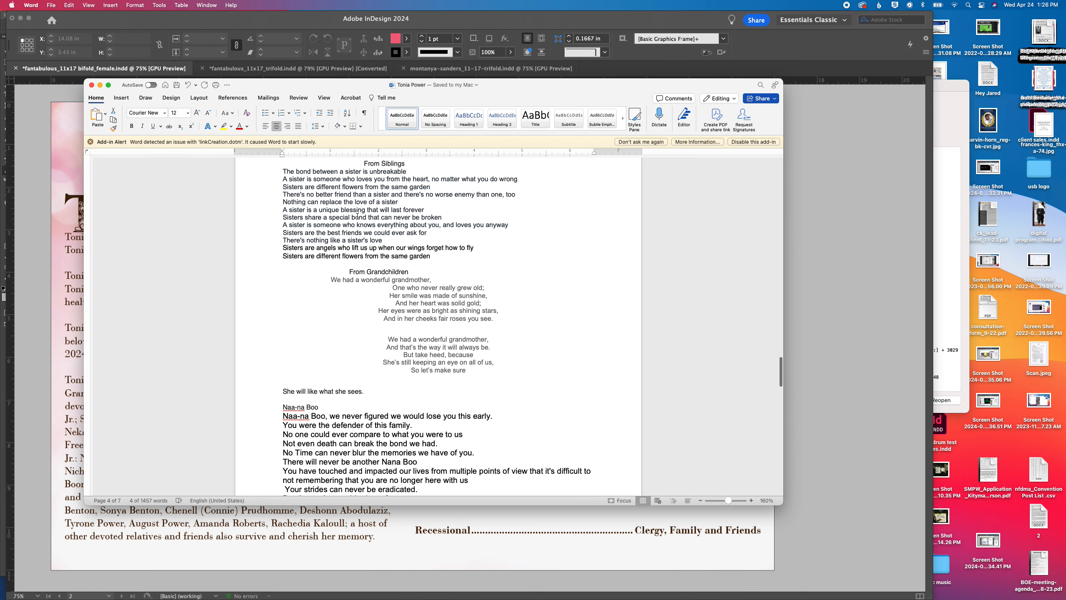
{"action": "scroll", "coordinate": [357, 216], "scroll_direction": "up", "scroll_amount": 2}
{"action": "scroll", "coordinate": [358, 216], "scroll_direction": "up", "scroll_amount": 10}
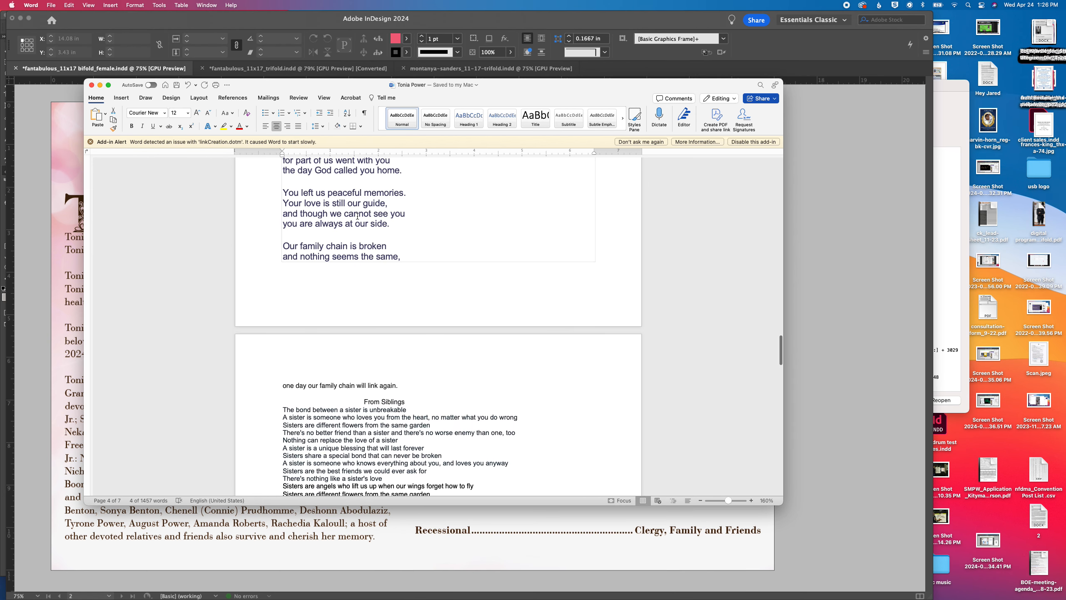
{"action": "scroll", "coordinate": [414, 237], "scroll_direction": "up", "scroll_amount": 5}
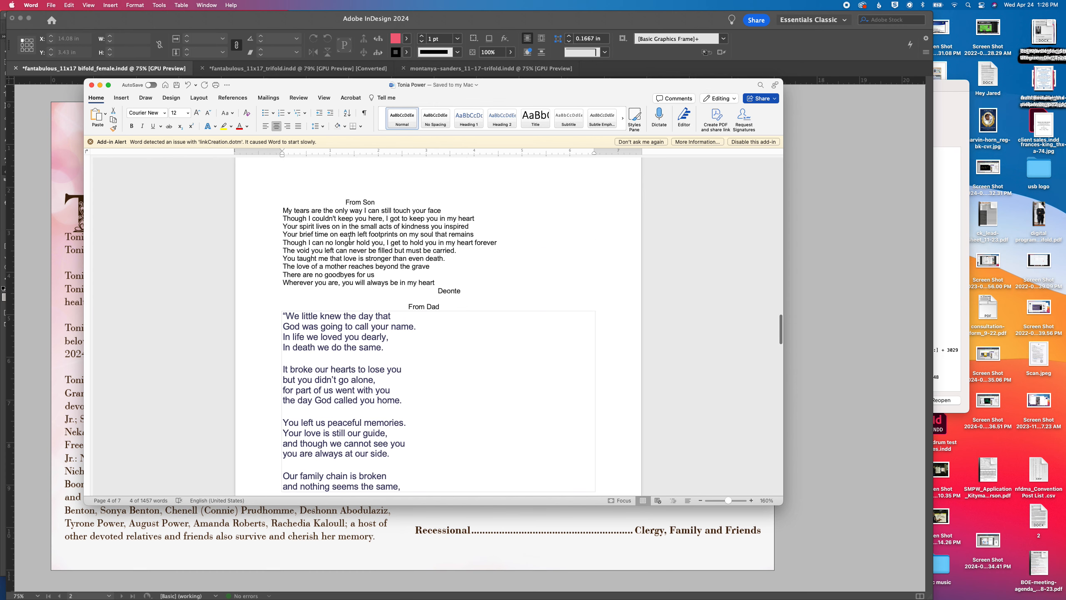
Examine the remaining client text: the siblings' and grandchildren's tributes, the poem When Tomorrow Starts Without Me, the closing letter and Family Gratitude
{"action": "scroll", "coordinate": [350, 239], "scroll_direction": "down", "scroll_amount": 5}
{"action": "scroll", "coordinate": [319, 248], "scroll_direction": "down", "scroll_amount": 13}
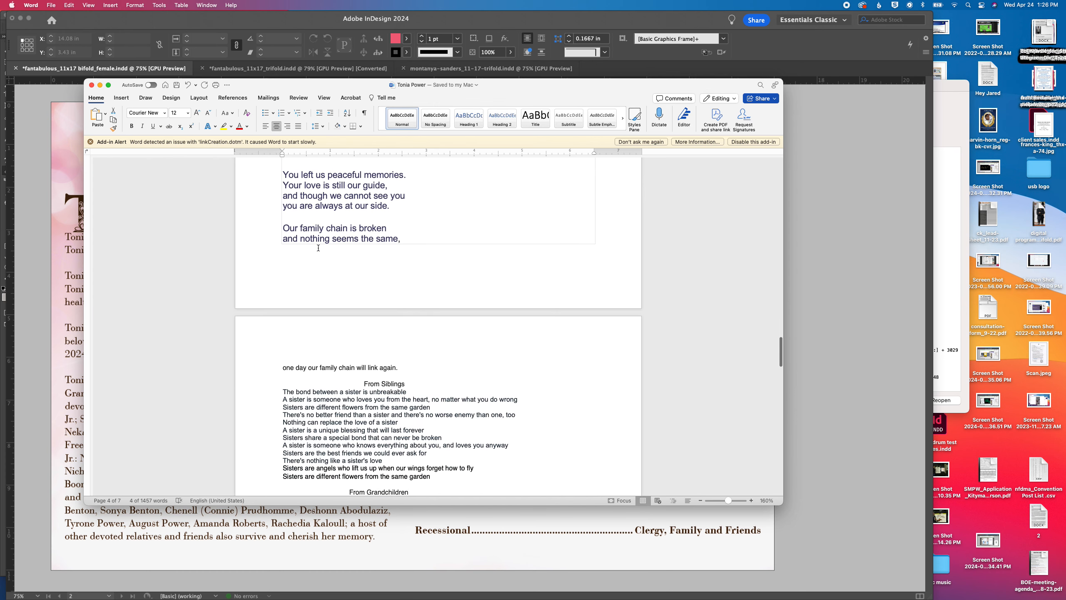
{"action": "scroll", "coordinate": [383, 338], "scroll_direction": "down", "scroll_amount": 5}
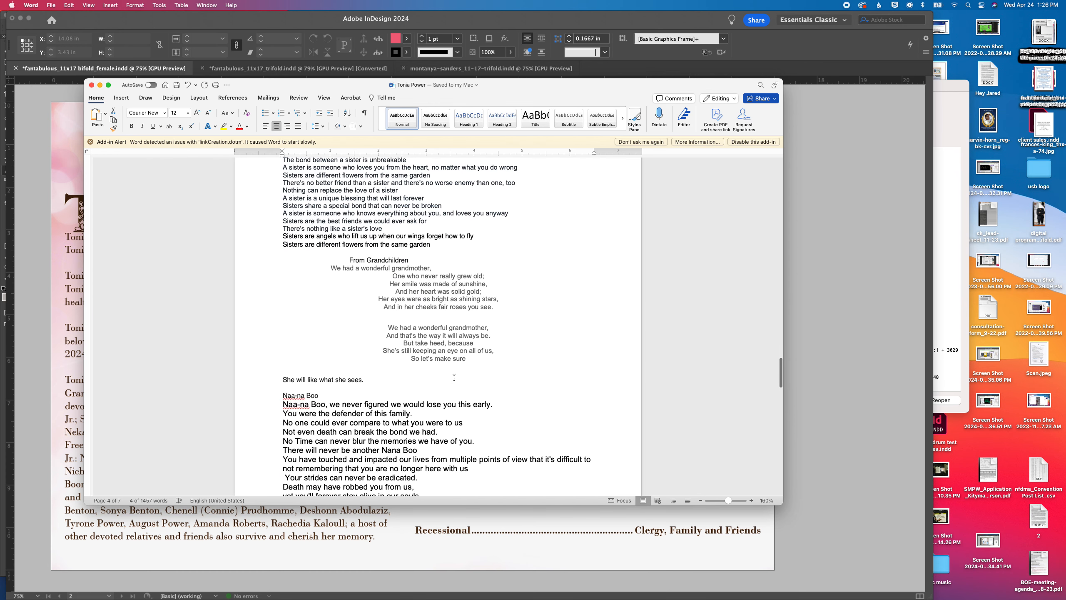
{"action": "scroll", "coordinate": [451, 376], "scroll_direction": "down", "scroll_amount": 4}
{"action": "scroll", "coordinate": [359, 331], "scroll_direction": "down", "scroll_amount": 19}
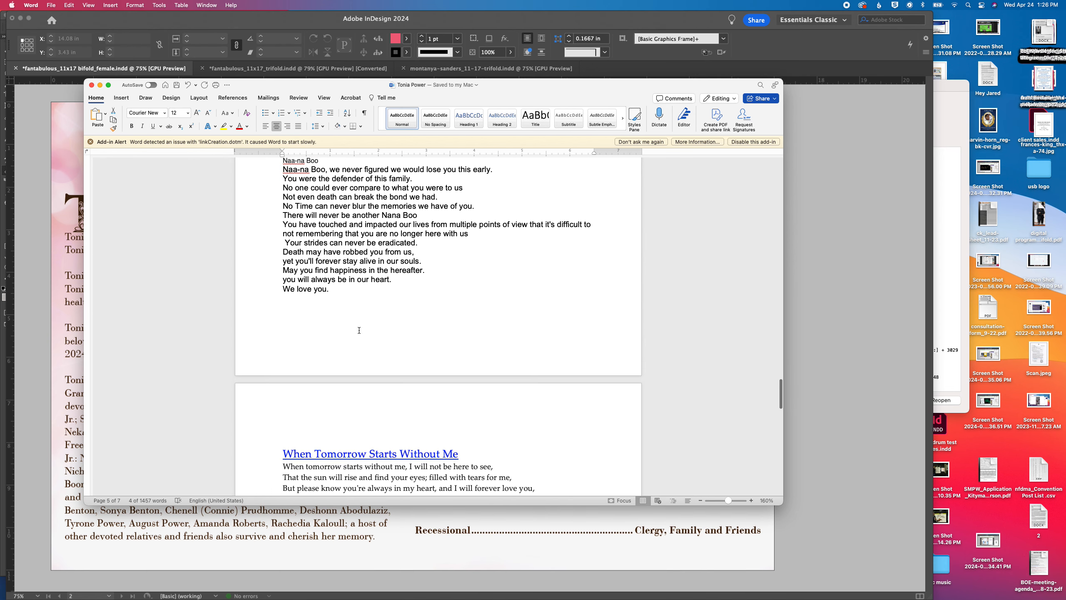
{"action": "scroll", "coordinate": [359, 331], "scroll_direction": "down", "scroll_amount": 20}
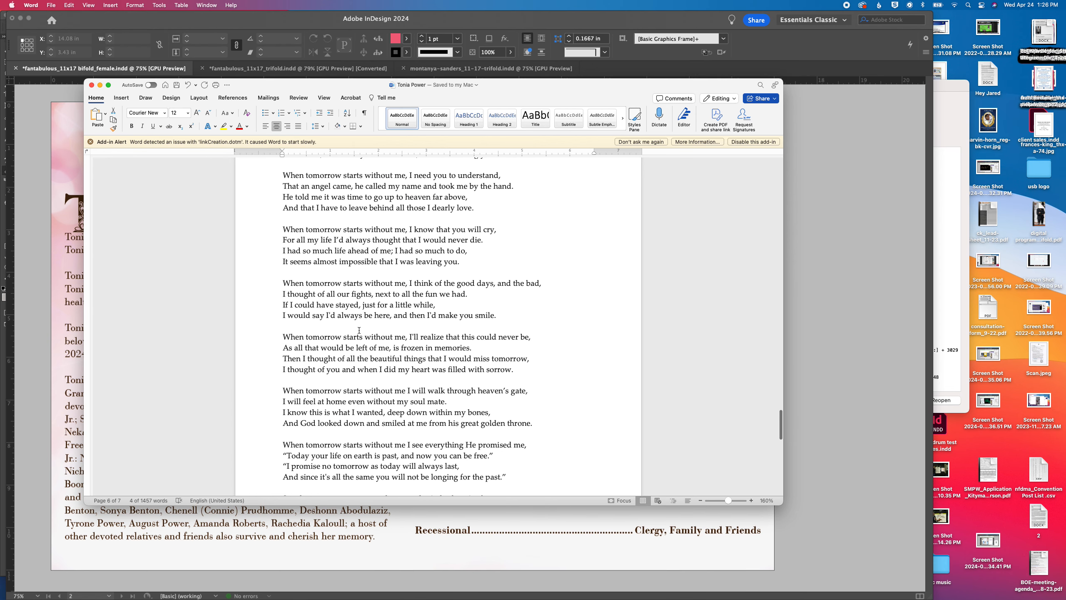
{"action": "scroll", "coordinate": [369, 328], "scroll_direction": "down", "scroll_amount": 5}
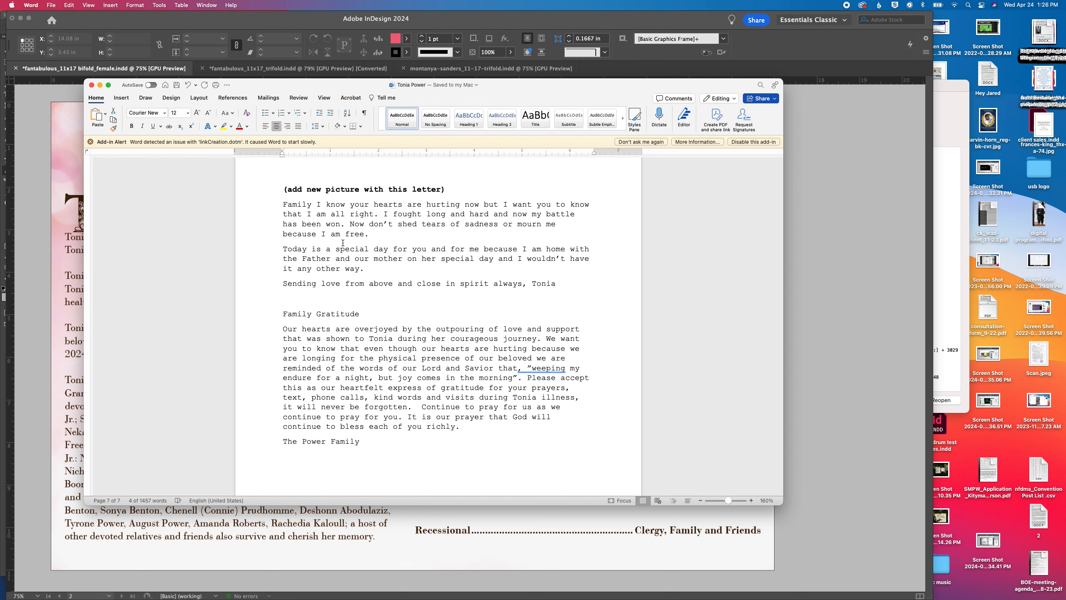
{"action": "scroll", "coordinate": [474, 235], "scroll_direction": "up", "scroll_amount": 1}
{"action": "scroll", "coordinate": [471, 236], "scroll_direction": "up", "scroll_amount": 5}
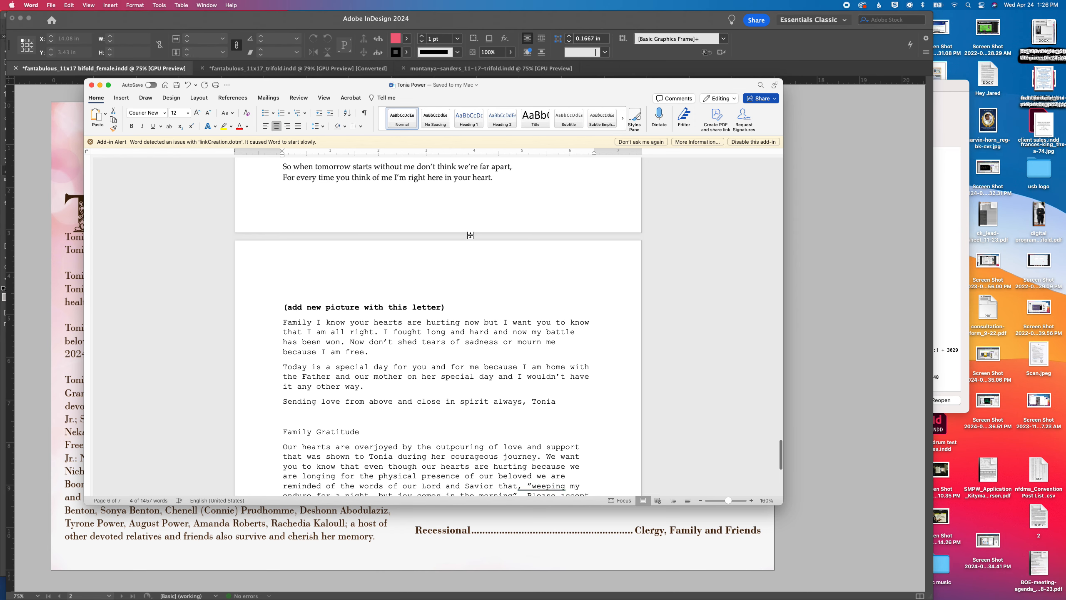
Return to InDesign and review page 4, the cover spread and the inside obituary spread of the bifold
{"action": "left_click", "coordinate": [11, 170]}
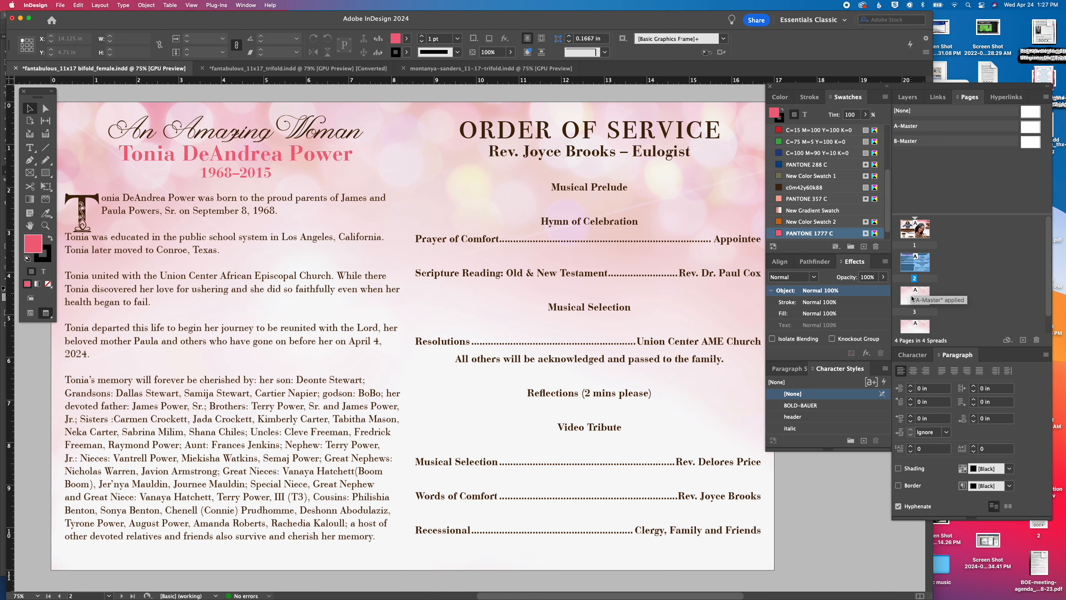
{"action": "double_click", "coordinate": [914, 312]}
{"action": "left_click_drag", "start_coordinate": [914, 327], "coordinate": [915, 290]}
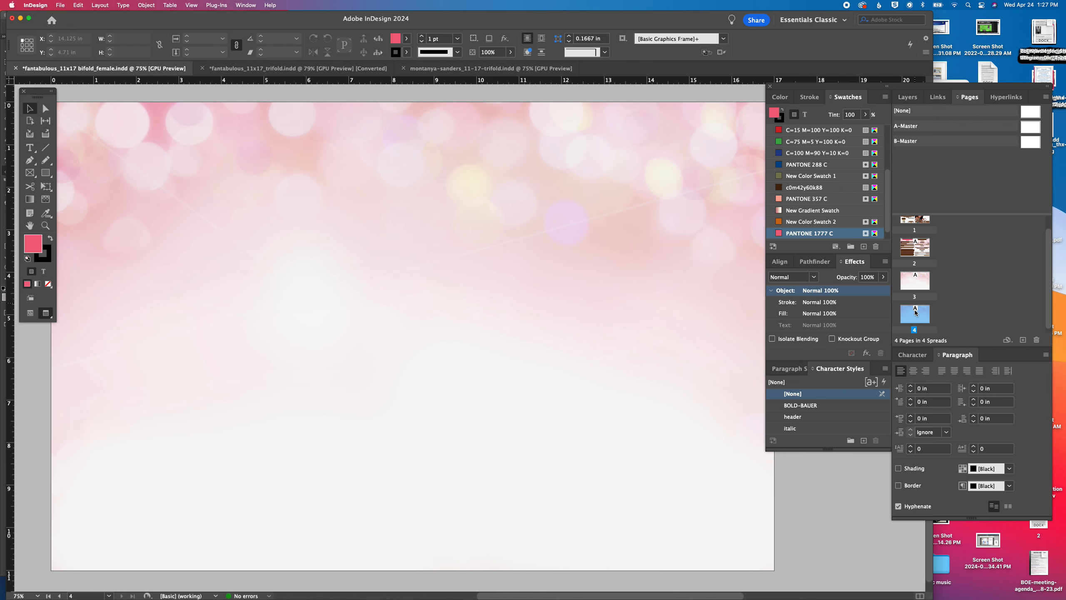
{"action": "double_click", "coordinate": [914, 251]}
{"action": "double_click", "coordinate": [916, 220]}
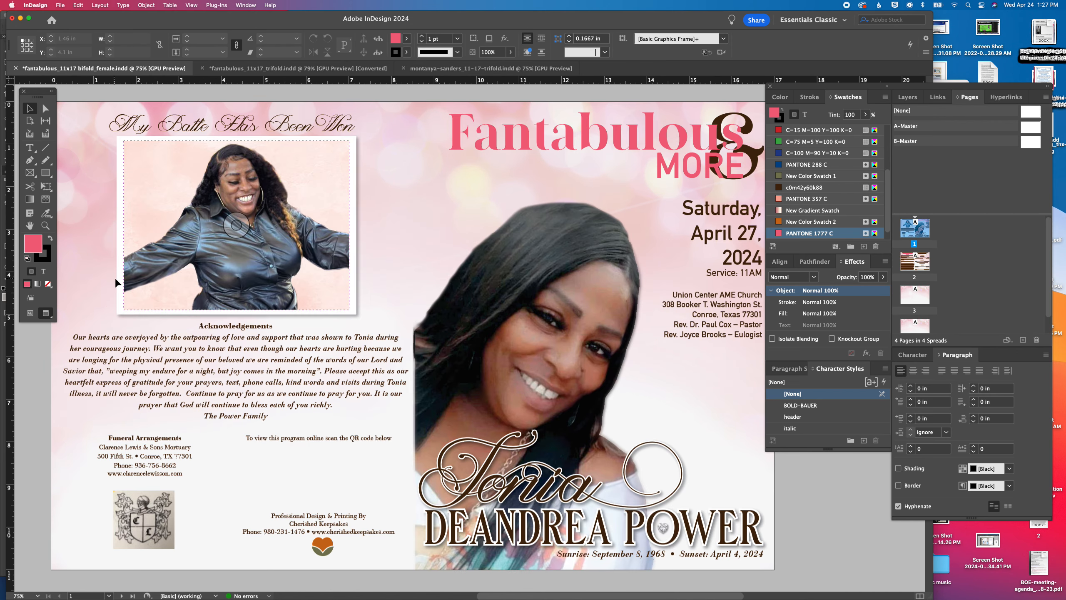
{"action": "double_click", "coordinate": [910, 269]}
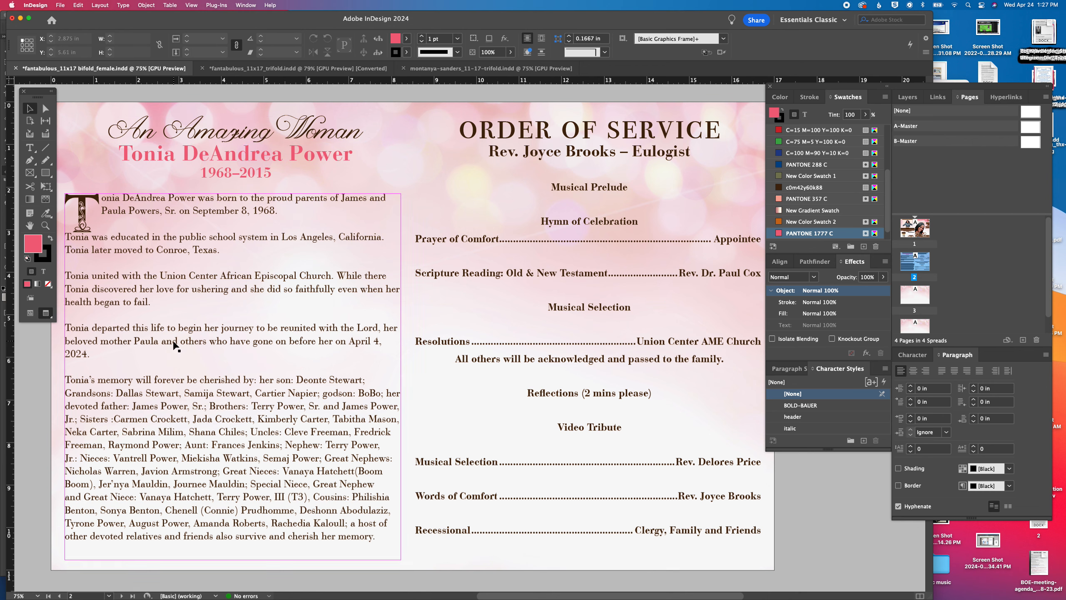
Narrow the obituary text frame to a width of about 7.775 in and add a forced line break before "April 4, 2024."
{"action": "left_click", "coordinate": [402, 377]}
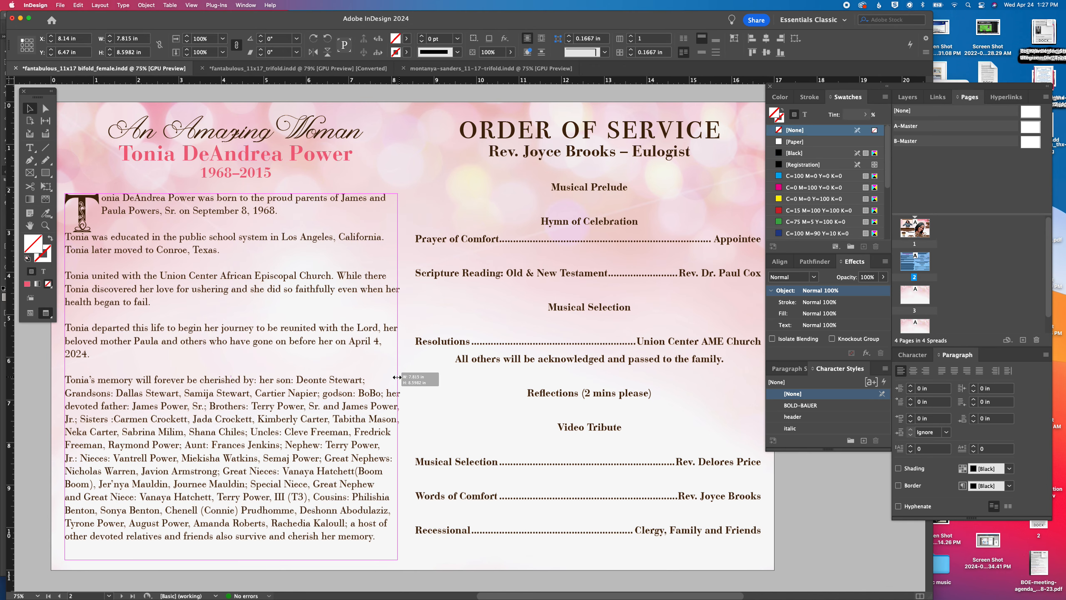
{"action": "left_click_drag", "start_coordinate": [401, 377], "coordinate": [395, 377]}
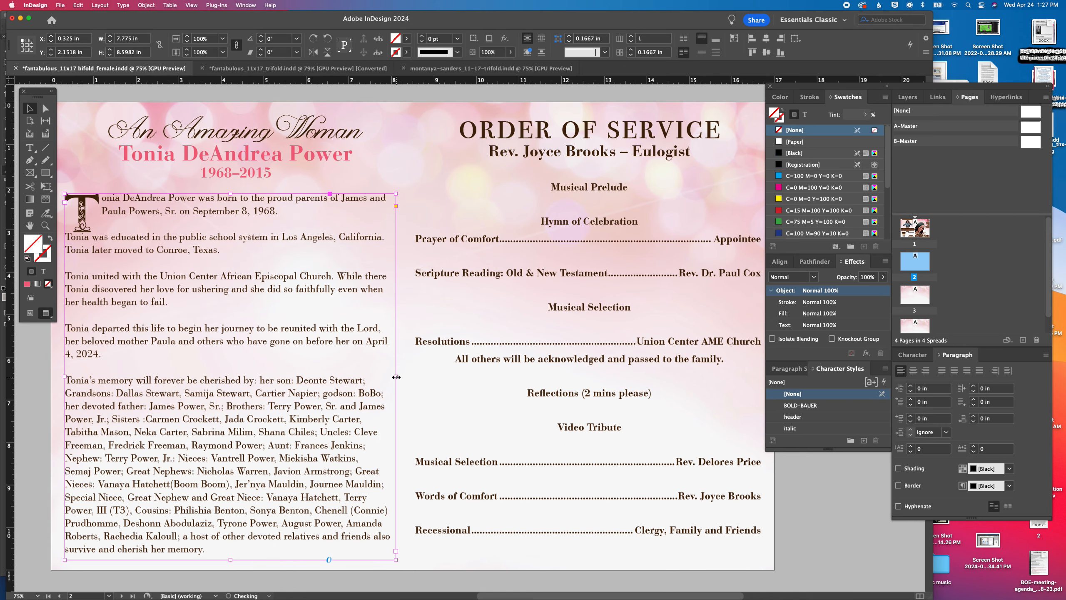
{"action": "double_click", "coordinate": [368, 341]}
{"action": "key", "text": "shift+Return"}
{"action": "scroll", "coordinate": [368, 341], "scroll_direction": "left", "scroll_amount": 1}
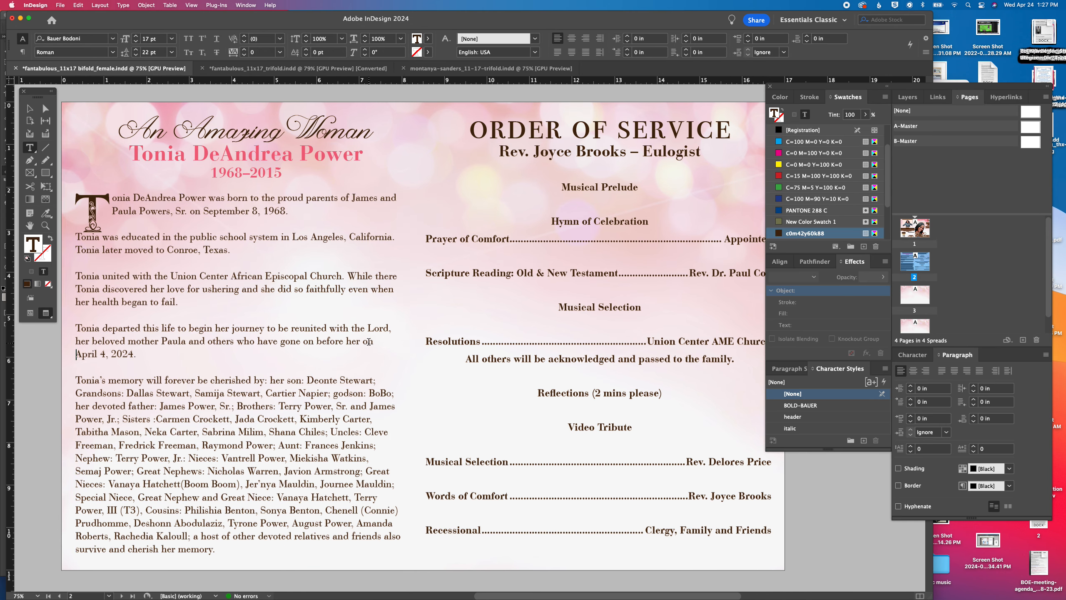
{"action": "left_click", "coordinate": [30, 108]}
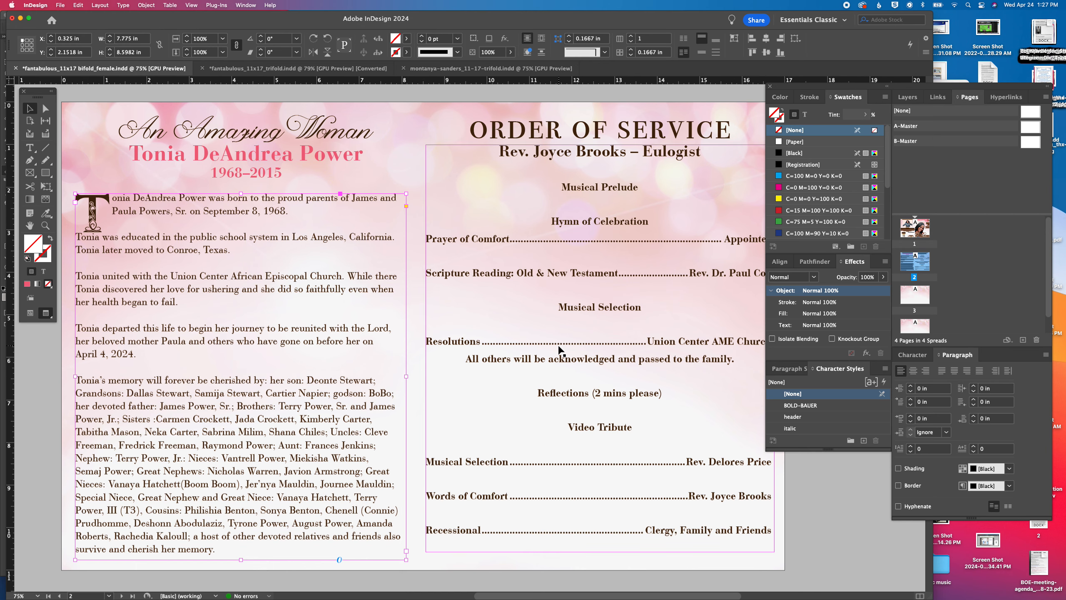
Compare pages 3 and 4 with the obituary and order of service spread on page 2
{"action": "scroll", "coordinate": [565, 349], "scroll_direction": "down", "scroll_amount": 2}
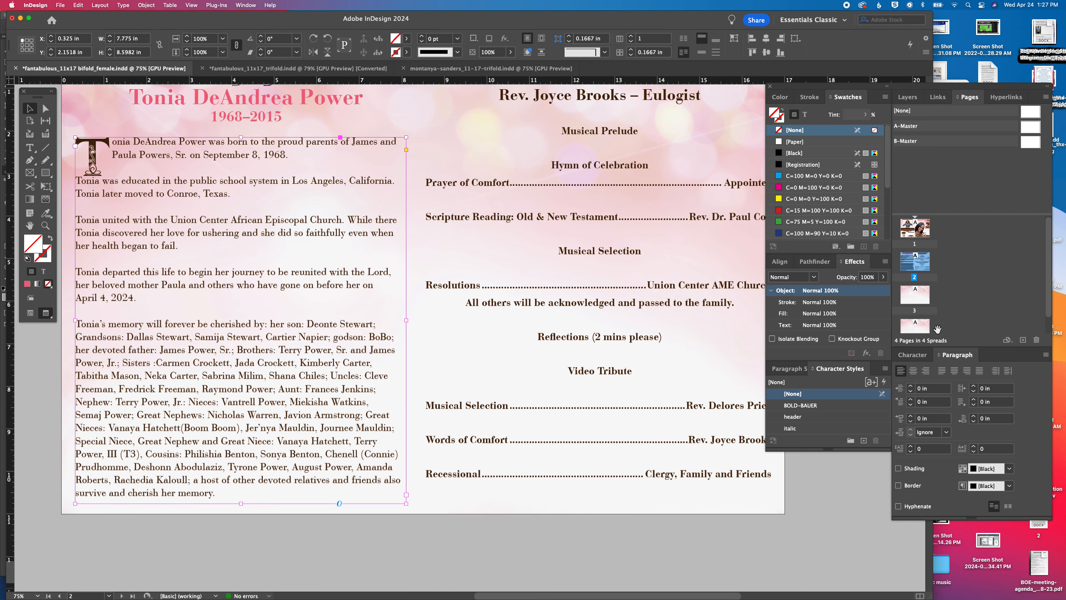
{"action": "double_click", "coordinate": [916, 326]}
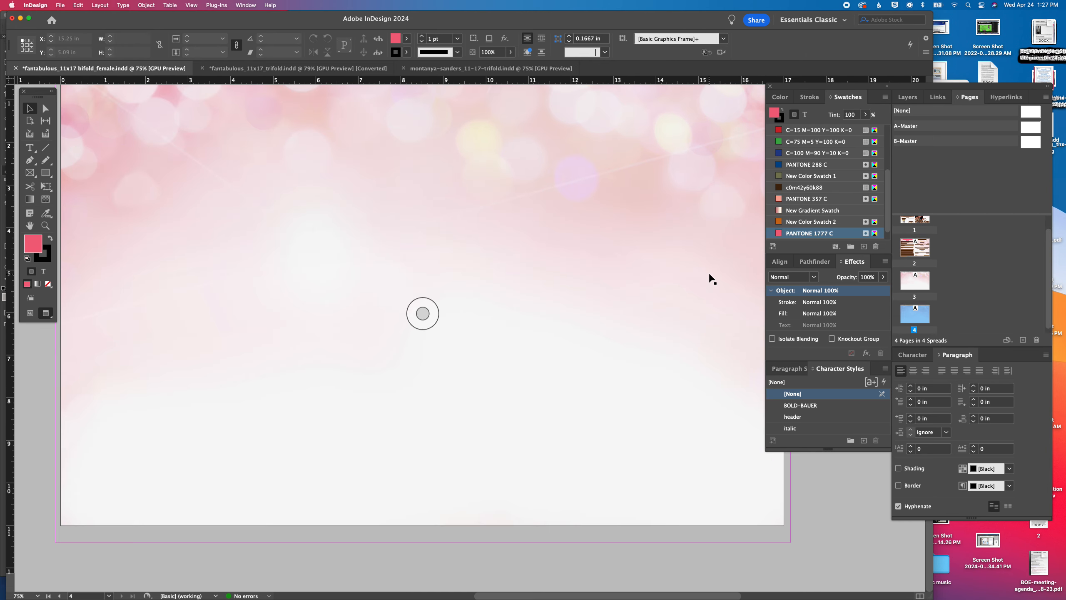
{"action": "double_click", "coordinate": [921, 281]}
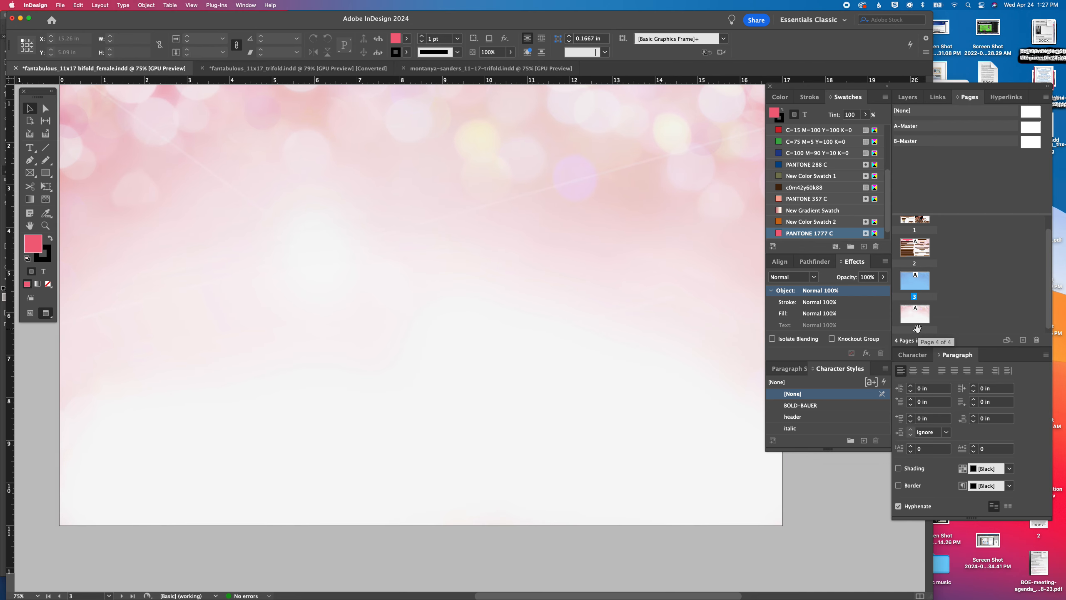
{"action": "double_click", "coordinate": [915, 281]}
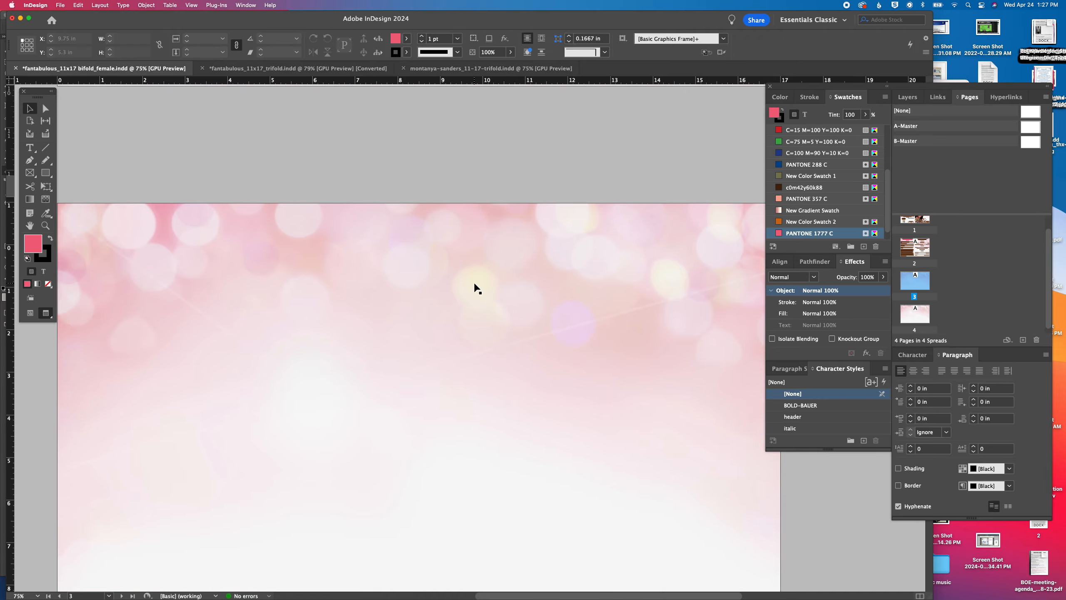
{"action": "scroll", "coordinate": [476, 289], "scroll_direction": "up", "scroll_amount": 15}
{"action": "scroll", "coordinate": [477, 289], "scroll_direction": "down", "scroll_amount": 10}
{"action": "scroll", "coordinate": [477, 289], "scroll_direction": "up", "scroll_amount": 9}
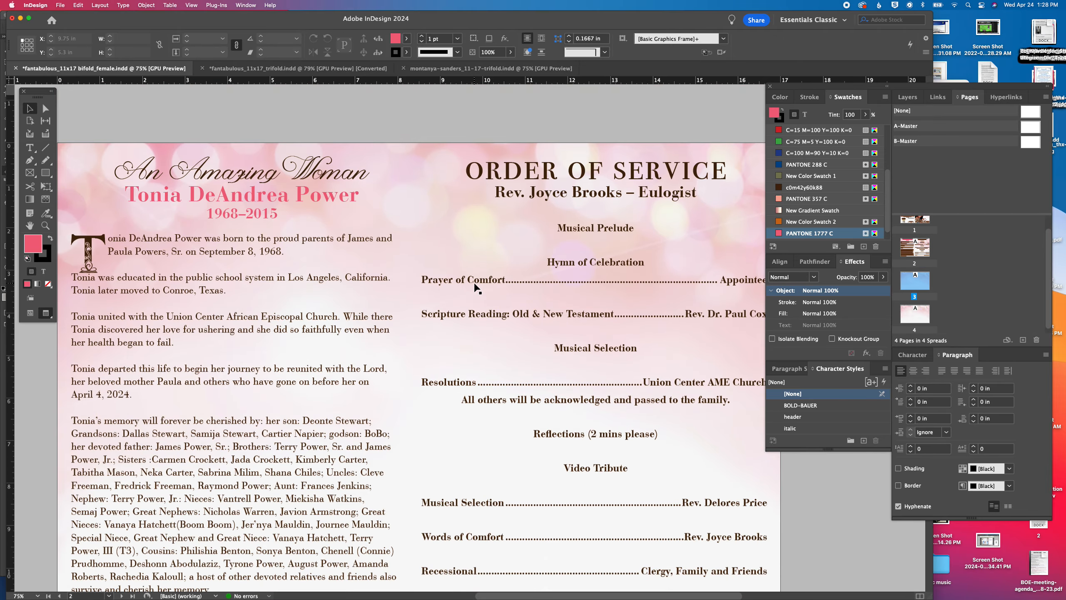
{"action": "scroll", "coordinate": [476, 289], "scroll_direction": "down", "scroll_amount": 10}
{"action": "scroll", "coordinate": [477, 289], "scroll_direction": "down", "scroll_amount": 8}
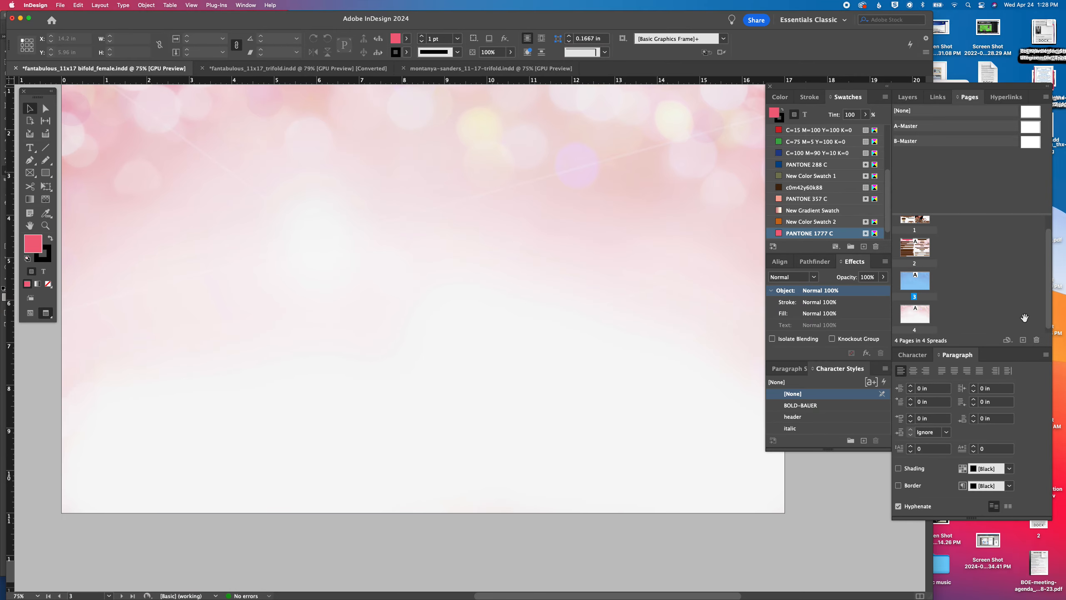
{"action": "double_click", "coordinate": [907, 248]}
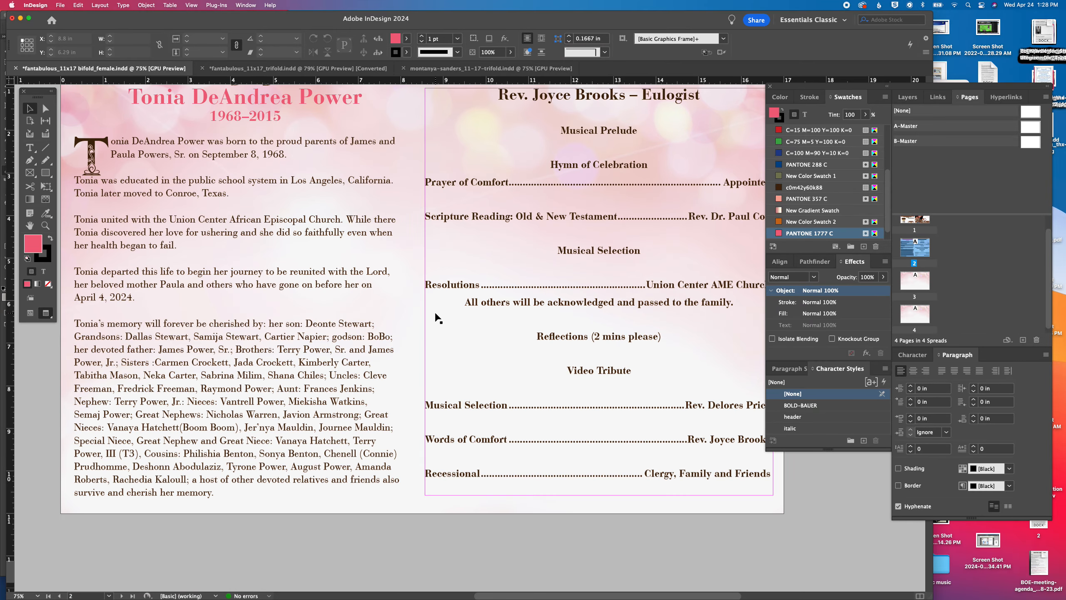
Unlock Layer 3 and move page 3's background image from the guides layer onto it
{"action": "left_click", "coordinate": [907, 97]}
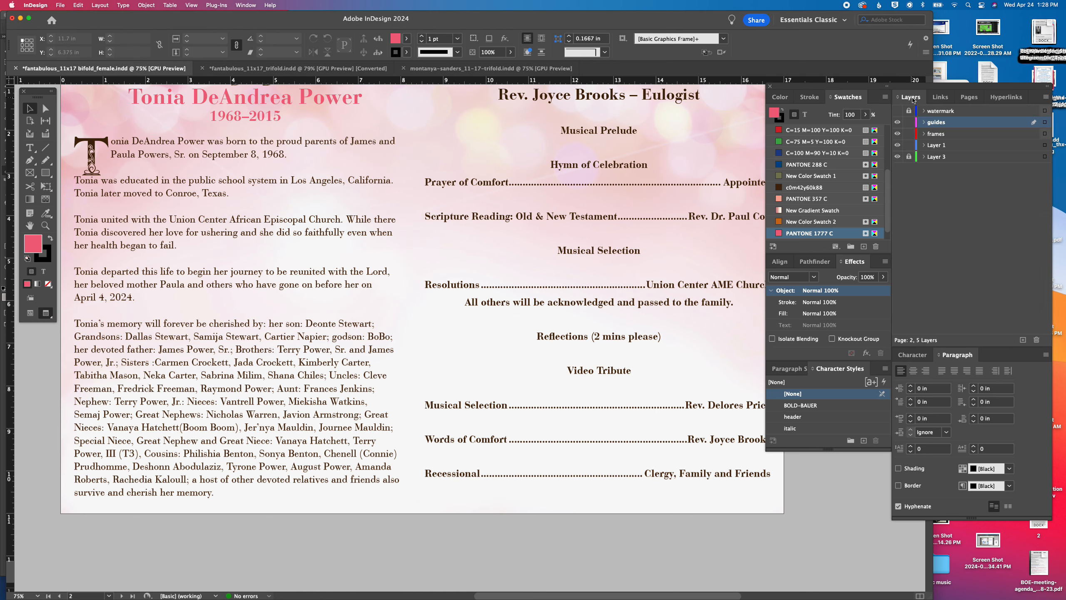
{"action": "scroll", "coordinate": [600, 336], "scroll_direction": "down", "scroll_amount": 10}
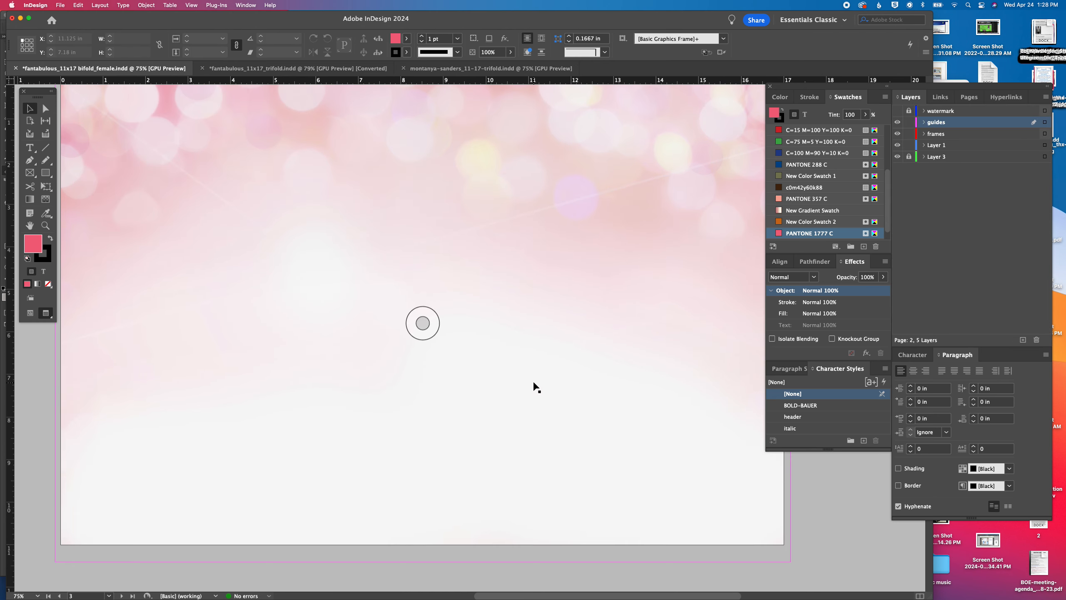
{"action": "left_click", "coordinate": [533, 382]}
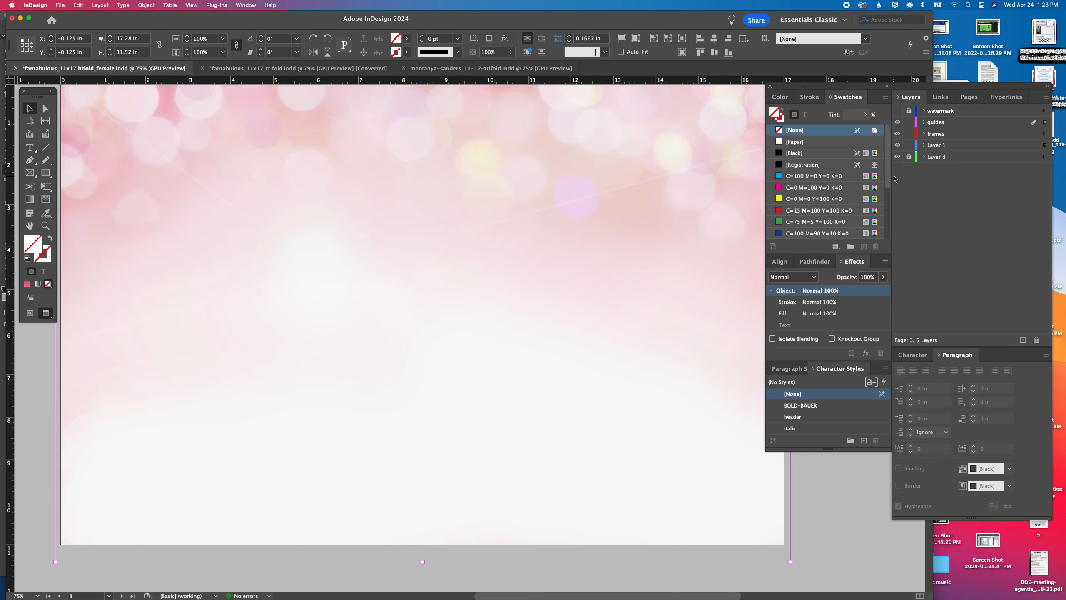
{"action": "left_click", "coordinate": [909, 156]}
{"action": "left_click_drag", "start_coordinate": [1048, 147], "coordinate": [1045, 157]}
Move page 4's background image from the guides layer to Layer 3 and lock Layer 3 again
{"action": "scroll", "coordinate": [529, 351], "scroll_direction": "down", "scroll_amount": 10}
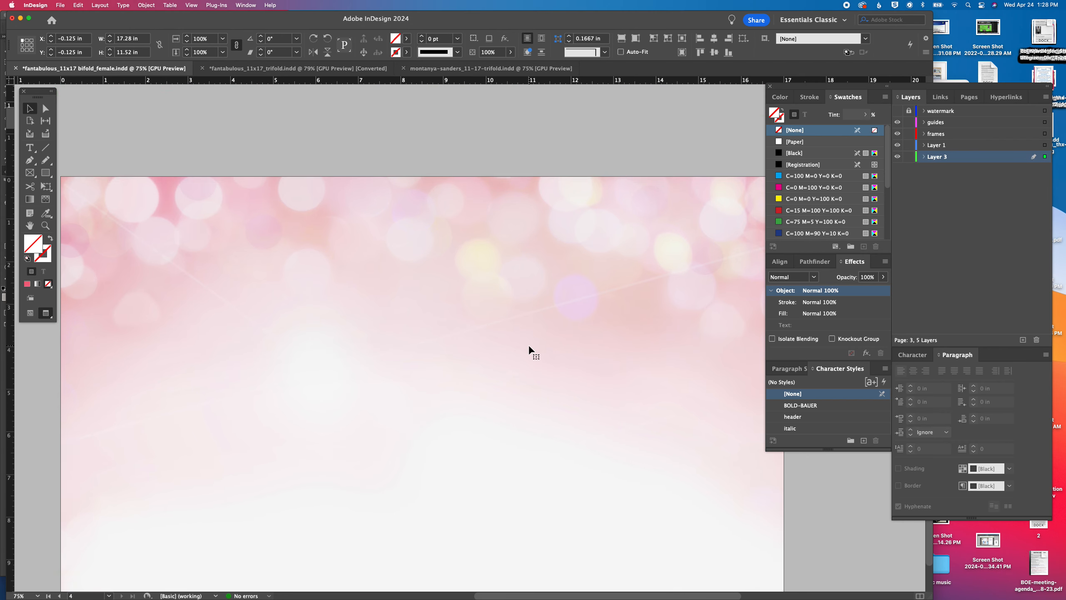
{"action": "left_click", "coordinate": [529, 351]}
{"action": "left_click_drag", "start_coordinate": [1045, 122], "coordinate": [1045, 157]}
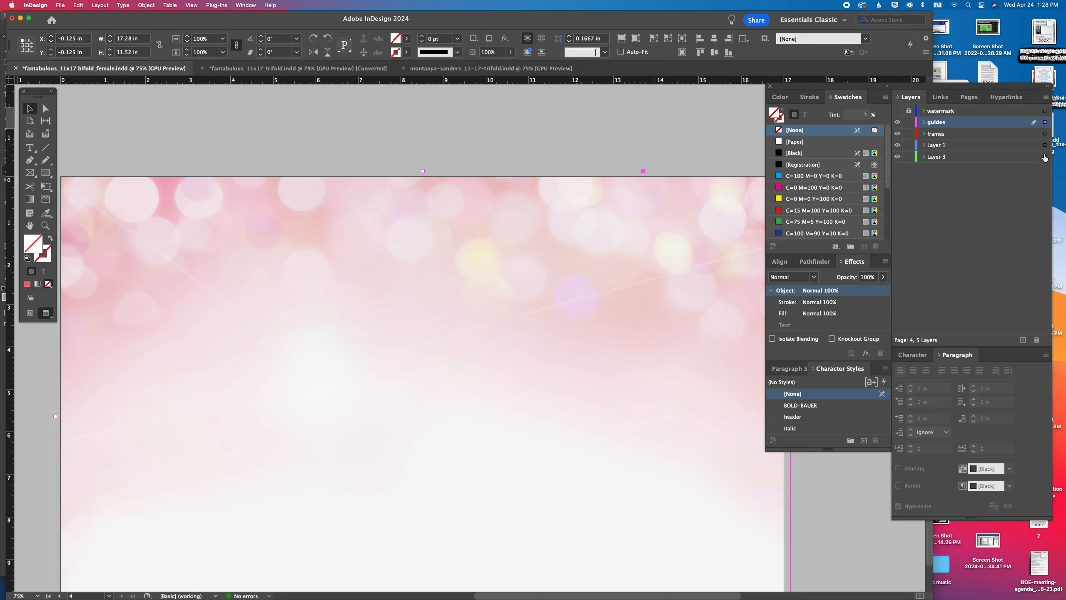
{"action": "left_click", "coordinate": [906, 157]}
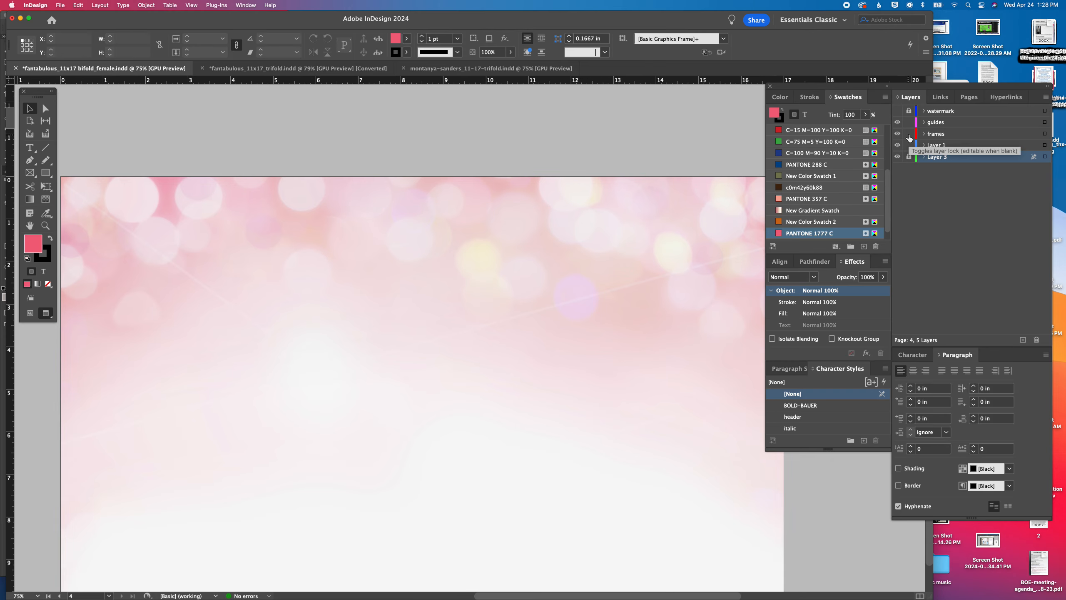
Select the obituary text frame on page 2 and show the layout guides
{"action": "scroll", "coordinate": [552, 218], "scroll_direction": "up", "scroll_amount": 3}
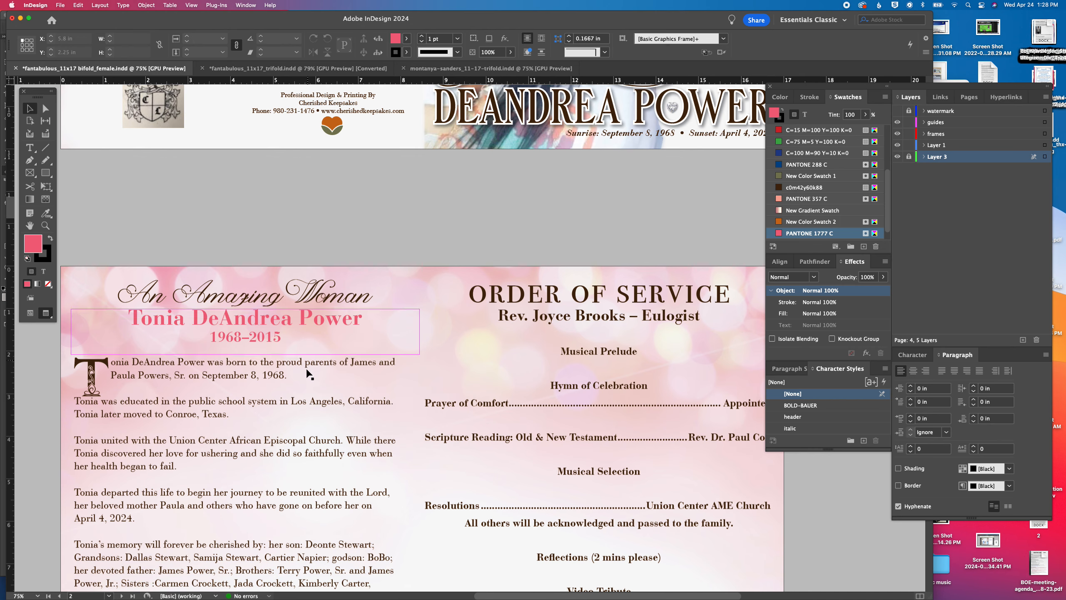
{"action": "left_click", "coordinate": [308, 373]}
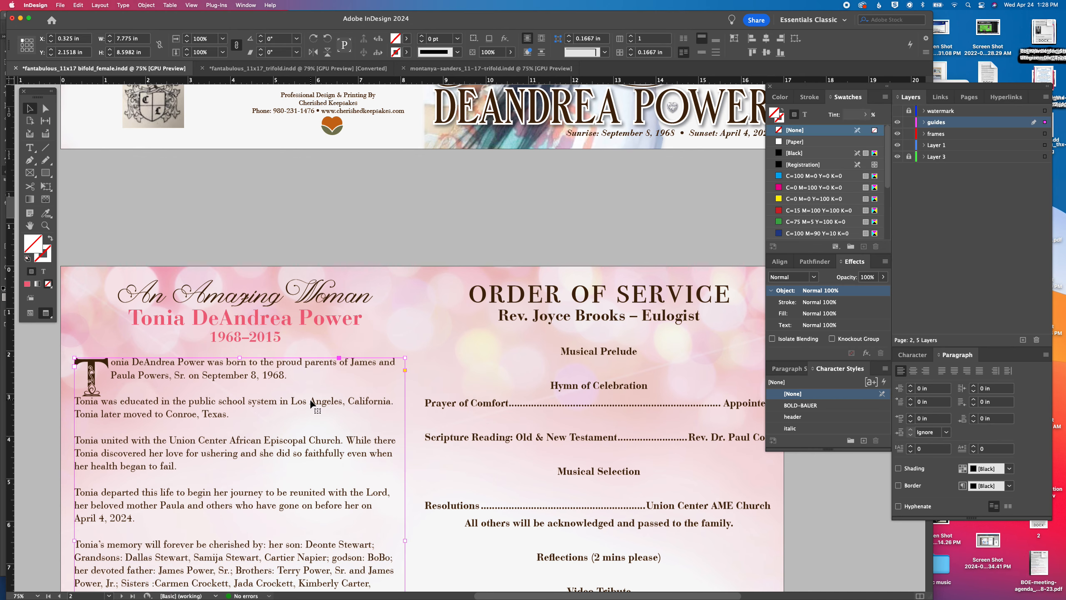
{"action": "scroll", "coordinate": [311, 399], "scroll_direction": "down", "scroll_amount": 7}
{"action": "scroll", "coordinate": [312, 398], "scroll_direction": "up", "scroll_amount": 7}
{"action": "scroll", "coordinate": [311, 399], "scroll_direction": "down", "scroll_amount": 6}
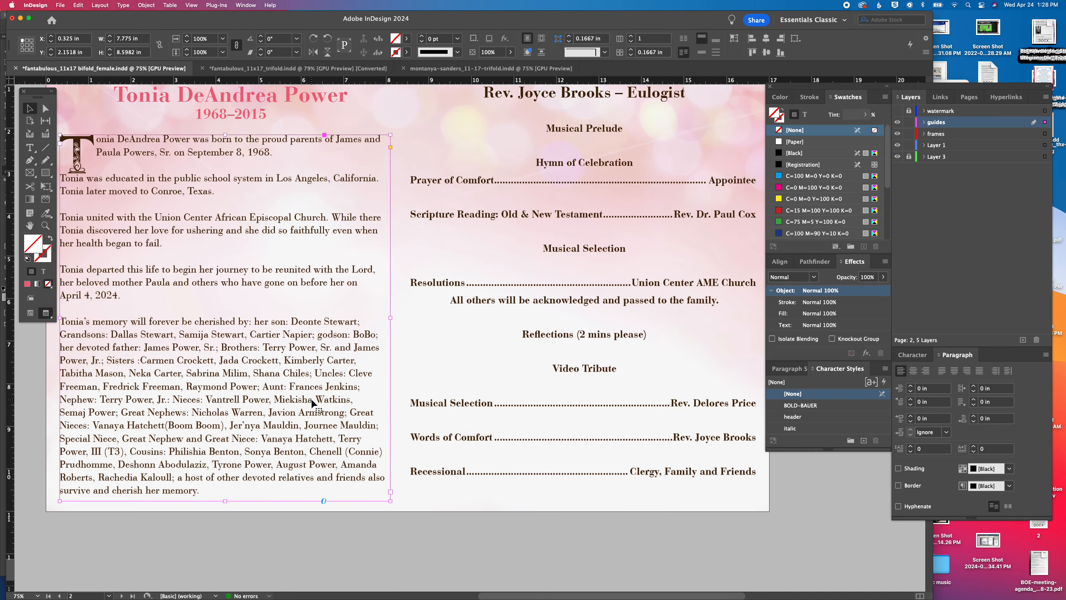
{"action": "scroll", "coordinate": [311, 398], "scroll_direction": "down", "scroll_amount": 8}
{"action": "key", "text": "super+semicolon"}
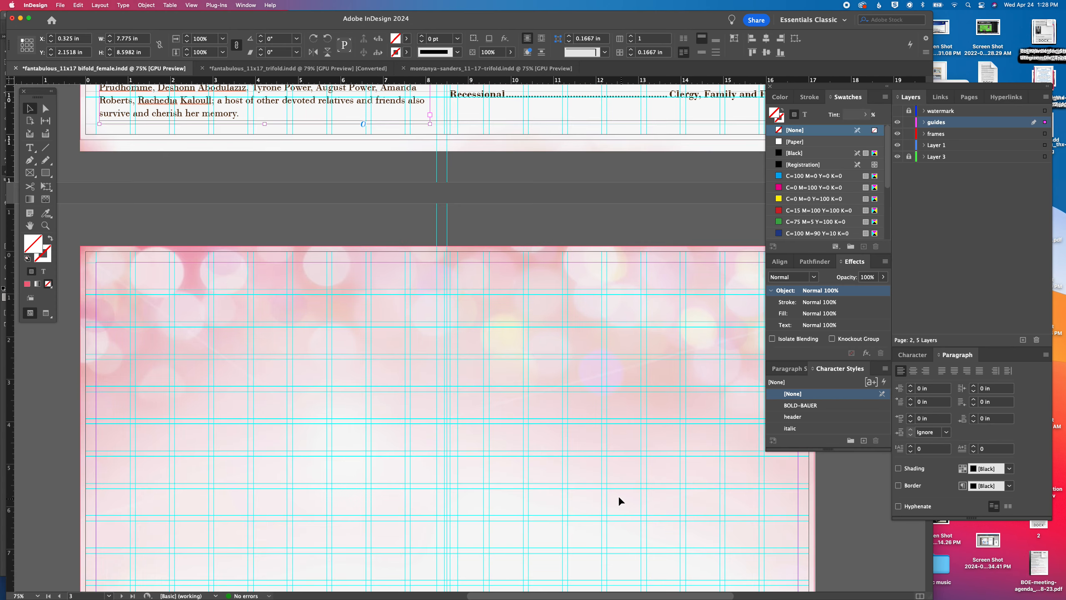
Paste a copy of the obituary text frame on page 3's right half at X 8.75 in and enlarge it to about 8 by 8.98 in
{"action": "scroll", "coordinate": [620, 499], "scroll_direction": "down", "scroll_amount": 3}
{"action": "scroll", "coordinate": [620, 498], "scroll_direction": "right", "scroll_amount": 4}
{"action": "key", "text": "super+x"}
{"action": "key", "text": "super+v"}
{"action": "left_click_drag", "start_coordinate": [422, 270], "coordinate": [386, 316]}
{"action": "scroll", "coordinate": [569, 529], "scroll_direction": "down", "scroll_amount": 3}
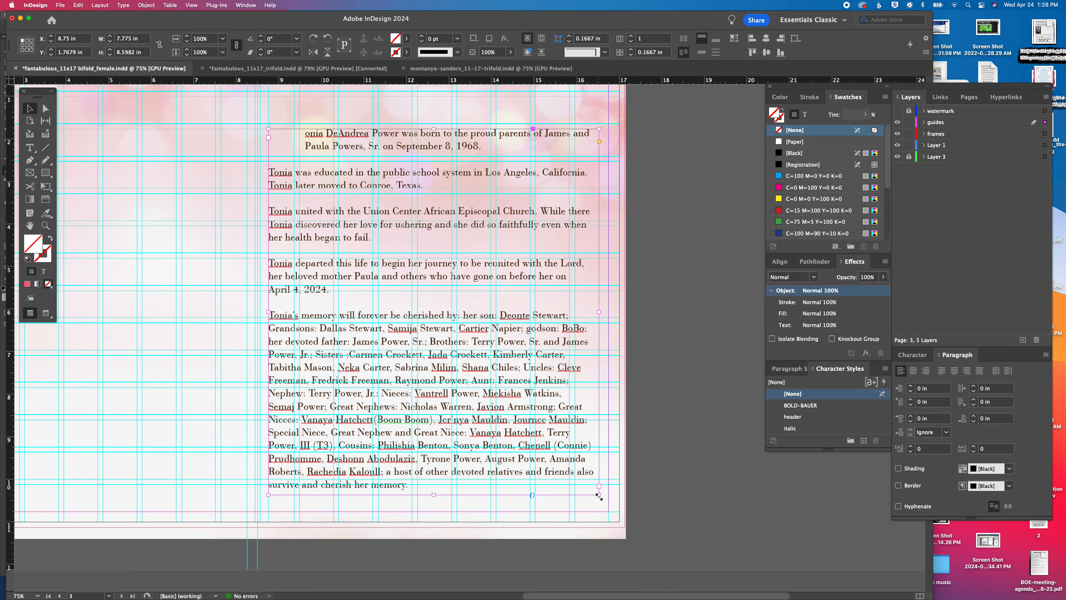
{"action": "mouse_move", "coordinate": [599, 497]}
{"action": "left_mouse_down"}
{"action": "mouse_move", "coordinate": [621, 513]}
{"action": "mouse_move", "coordinate": [608, 510]}
{"action": "left_mouse_up"}
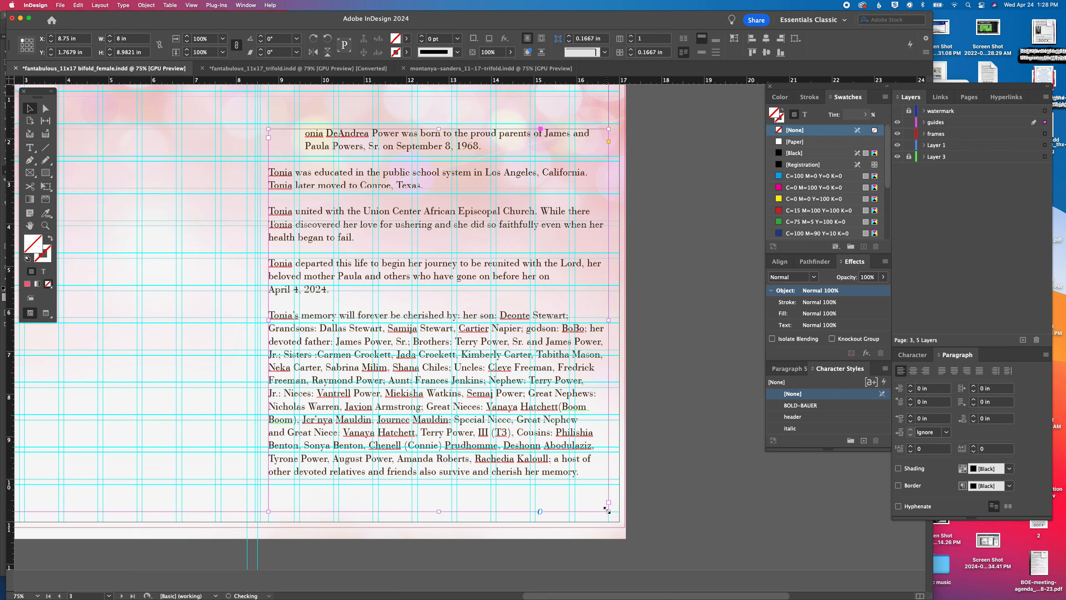
Switch to the client's Word document and copy the letter from "Family I know your hearts are hurting" through its signature
{"action": "mouse_move", "coordinate": [602, 592]}
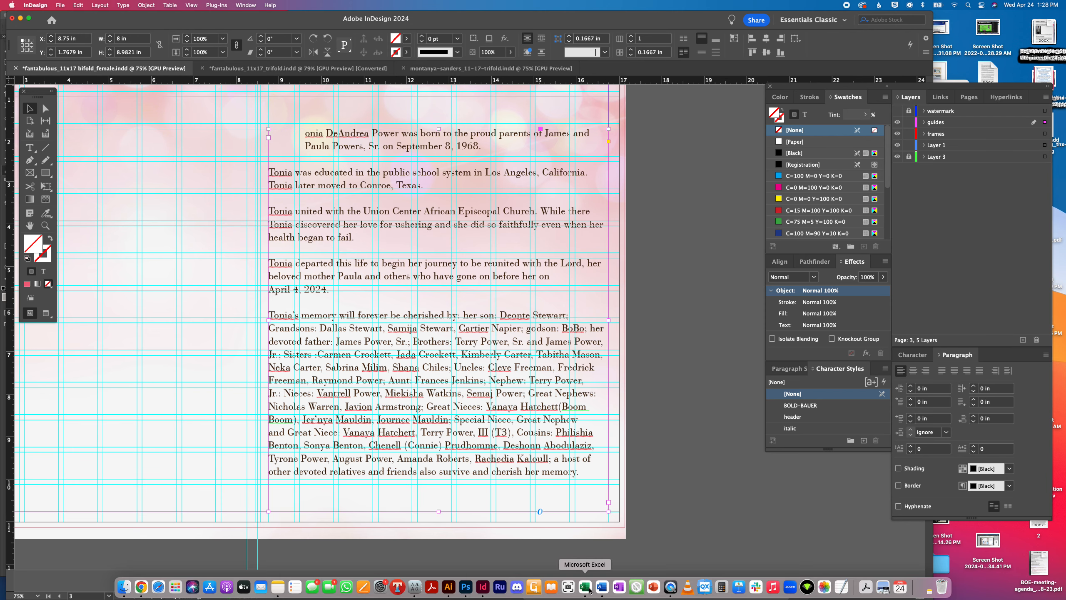
{"action": "left_click", "coordinate": [601, 588]}
{"action": "scroll", "coordinate": [356, 351], "scroll_direction": "down", "scroll_amount": 10}
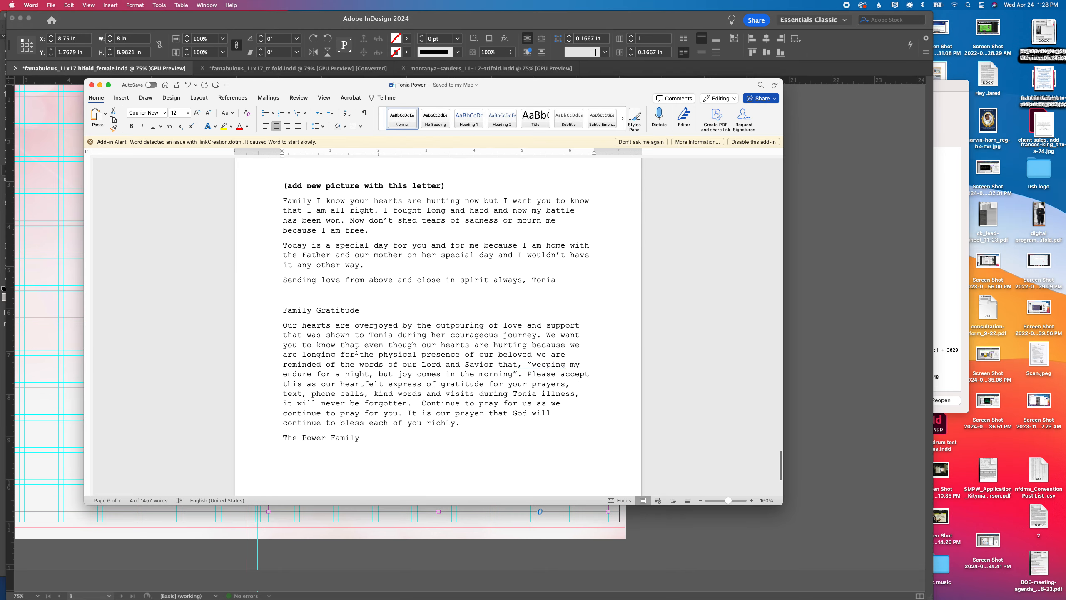
{"action": "scroll", "coordinate": [356, 352], "scroll_direction": "up", "scroll_amount": 10}
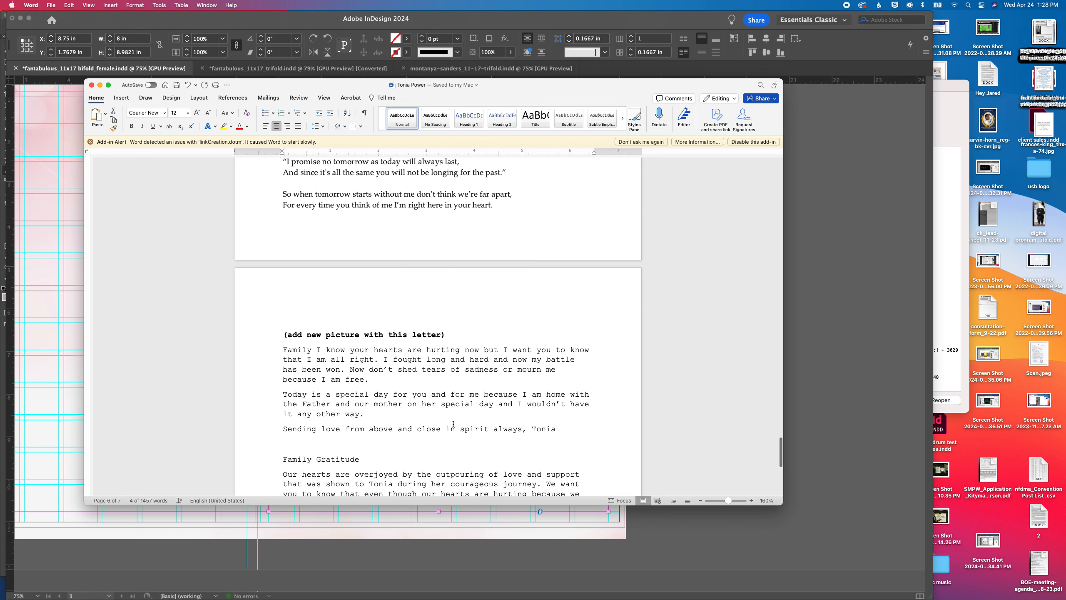
{"action": "scroll", "coordinate": [453, 424], "scroll_direction": "down", "scroll_amount": 1}
{"action": "left_click_drag", "start_coordinate": [560, 412], "coordinate": [274, 339]}
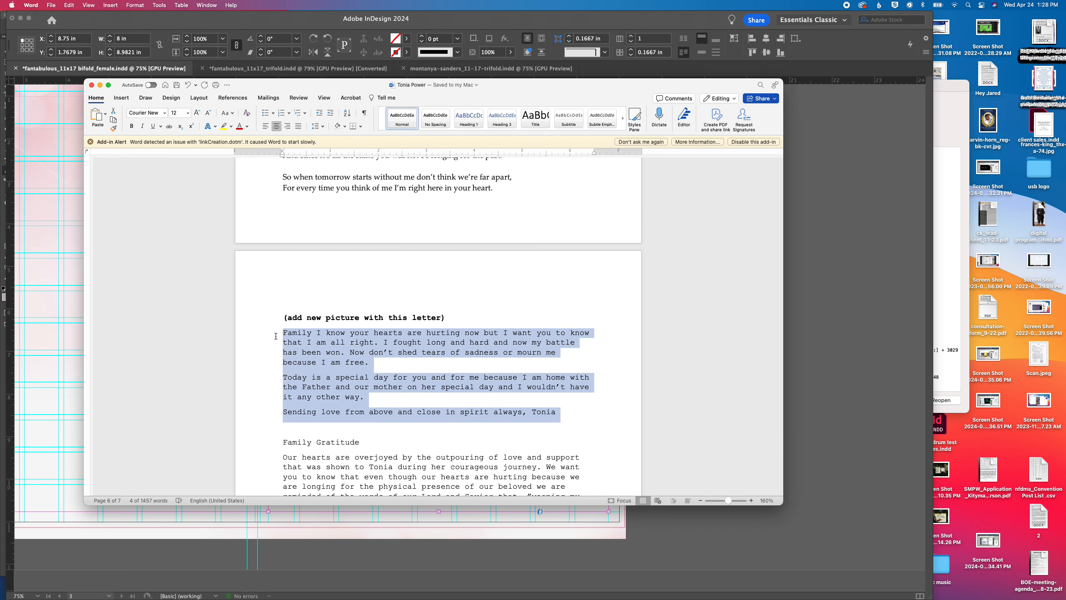
Return to InDesign and replace all the copied obituary text on page 3 with the letter
{"action": "left_click", "coordinate": [39, 280]}
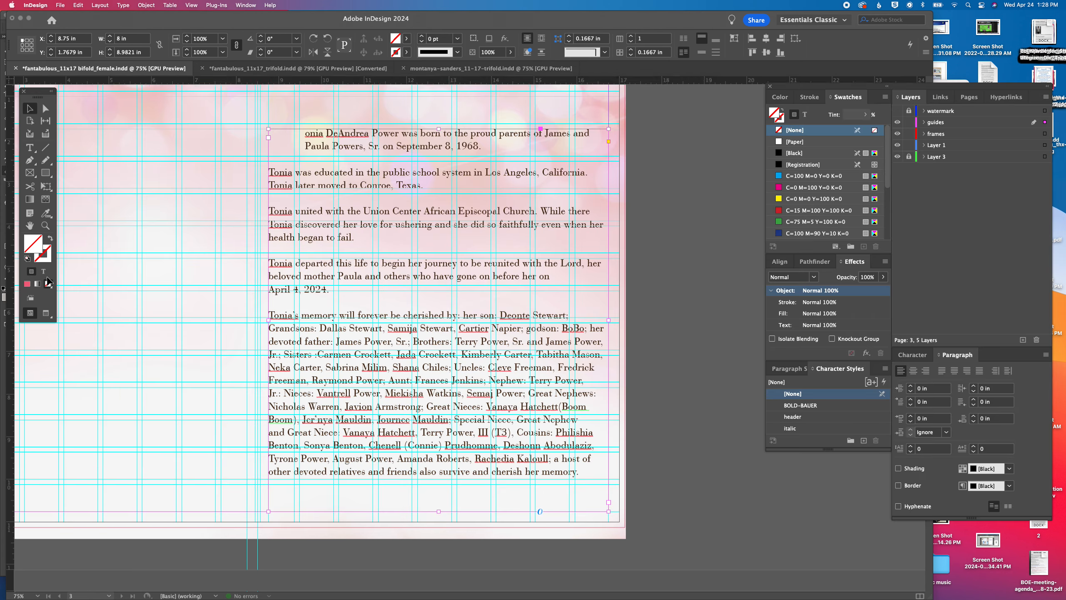
{"action": "key", "text": "super+a"}
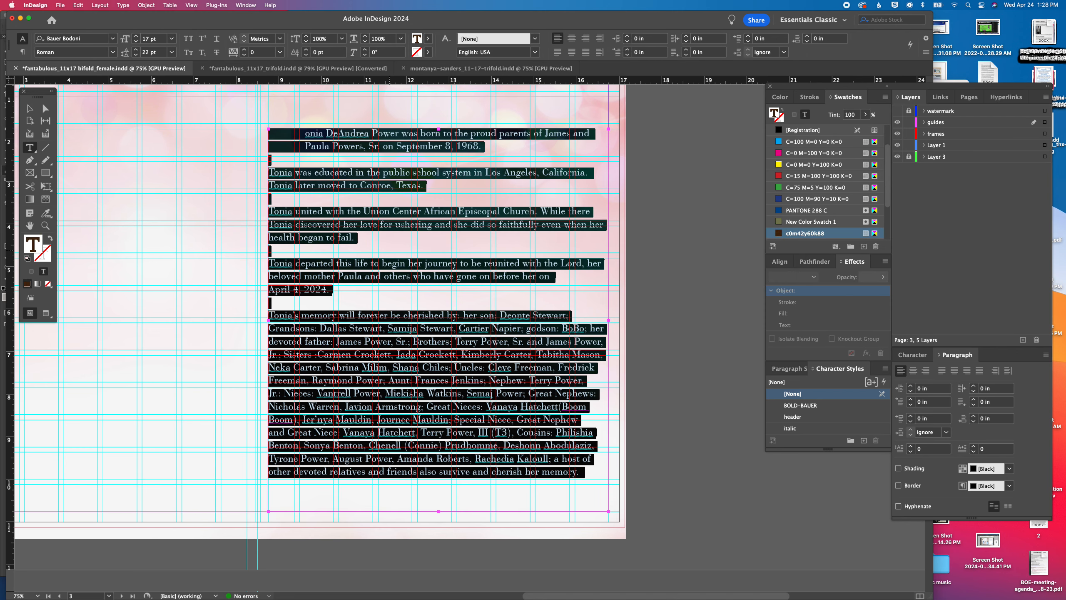
{"action": "key", "text": "super+v"}
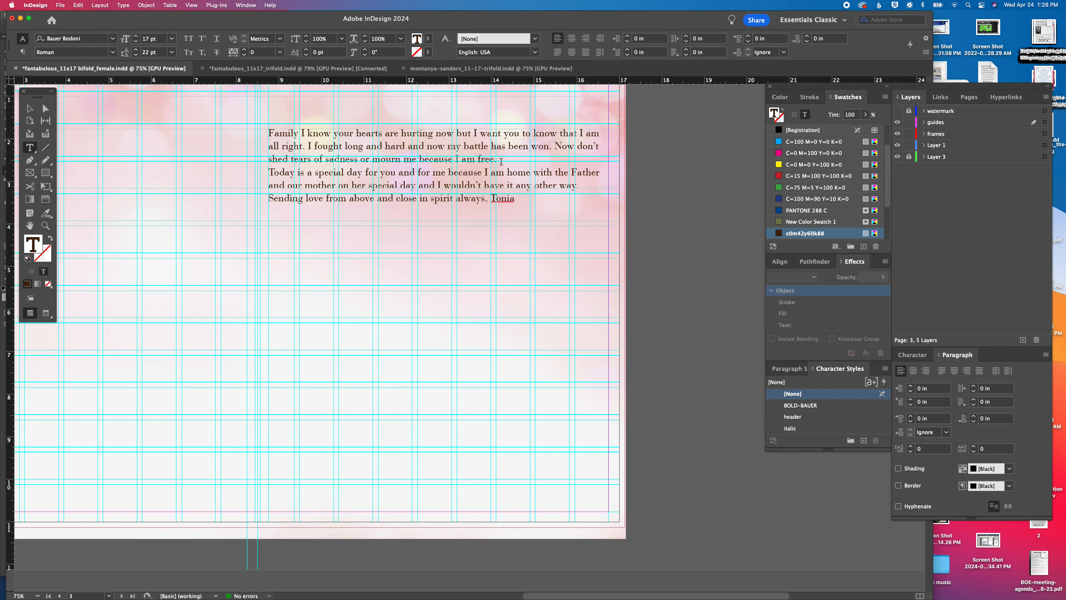
Separate the letter's paragraphs with blank lines and put the signature name on its own line
{"action": "key", "text": "Return"}
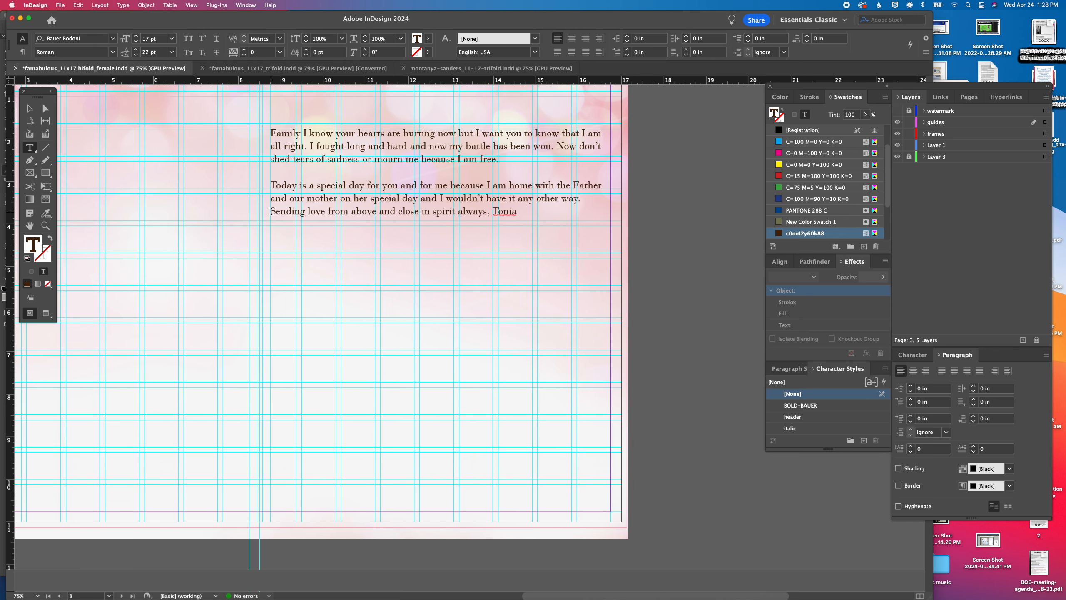
{"action": "left_click", "coordinate": [271, 211]}
{"action": "key", "text": "Return"}
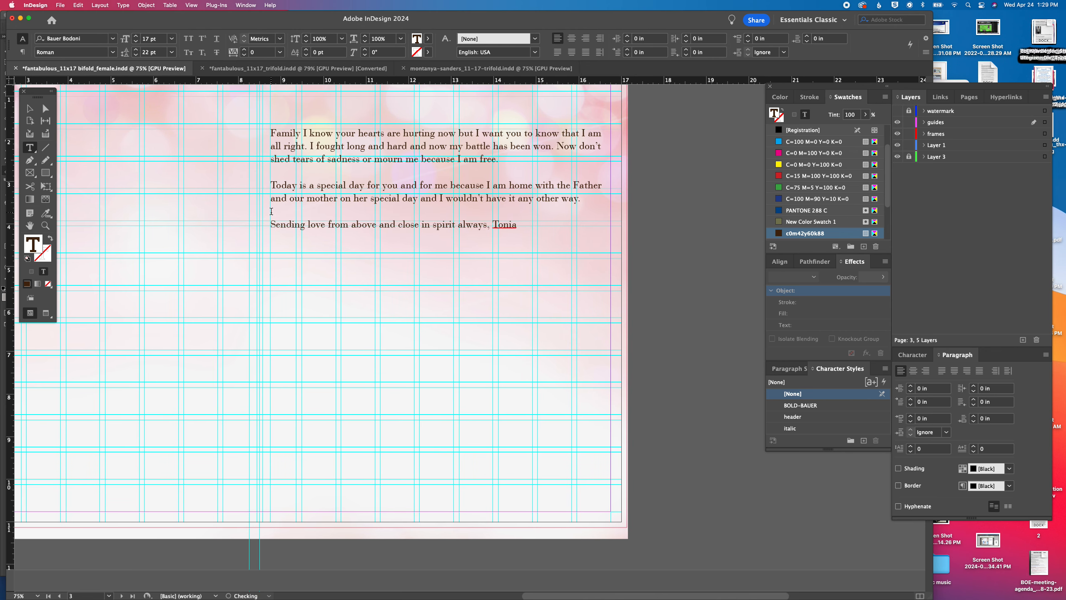
{"action": "left_click", "coordinate": [493, 225]}
{"action": "key", "text": "Return"}
{"action": "key", "text": "super+a"}
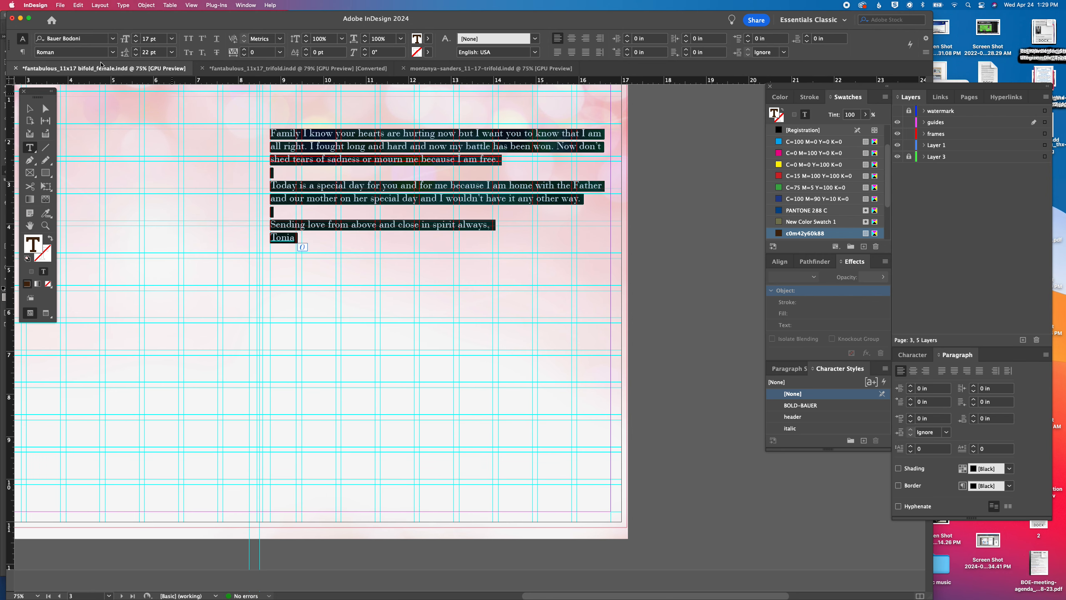
Shrink the letter's text frame to about 6.69 by 7.31 in, with its upper-left corner near X 9.49 in, Y 3.44 in
{"action": "left_click", "coordinate": [29, 108]}
{"action": "left_click_drag", "start_coordinate": [271, 321], "coordinate": [302, 321]}
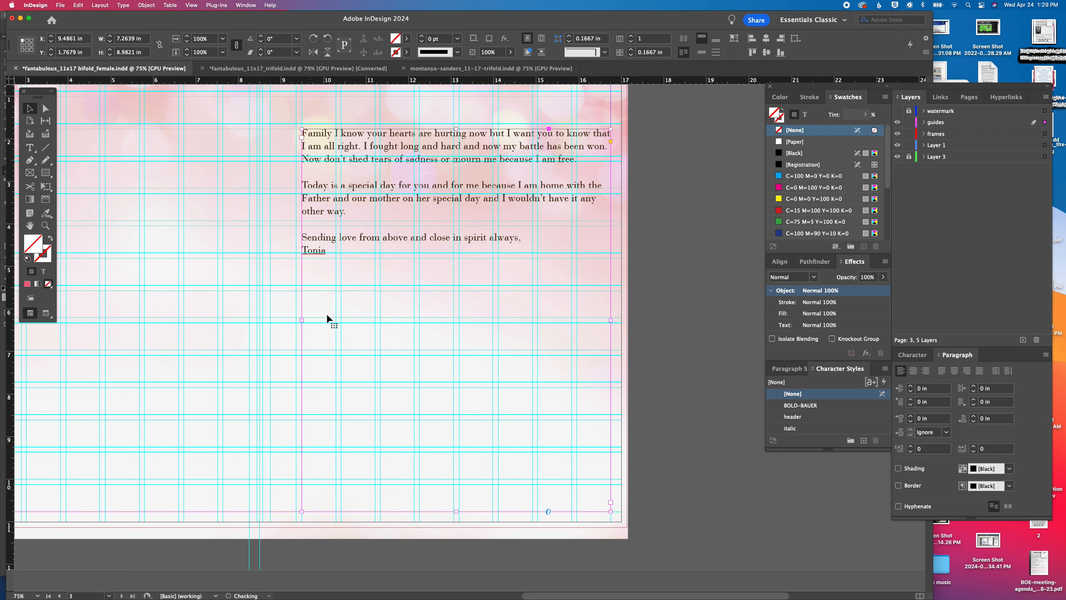
{"action": "left_click_drag", "start_coordinate": [611, 320], "coordinate": [586, 323]}
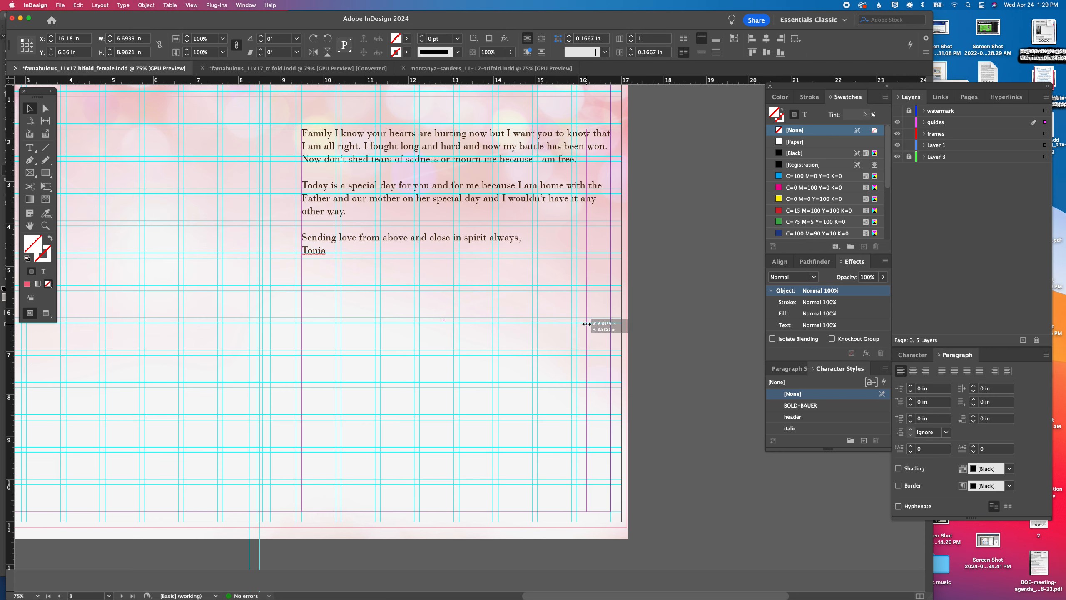
{"action": "left_click_drag", "start_coordinate": [441, 128], "coordinate": [439, 201]}
Copy the white photo backing frame from page 1 to page 3, make it smaller and place it on the pasteboard beside the page
{"action": "scroll", "coordinate": [439, 205], "scroll_direction": "up", "scroll_amount": 20}
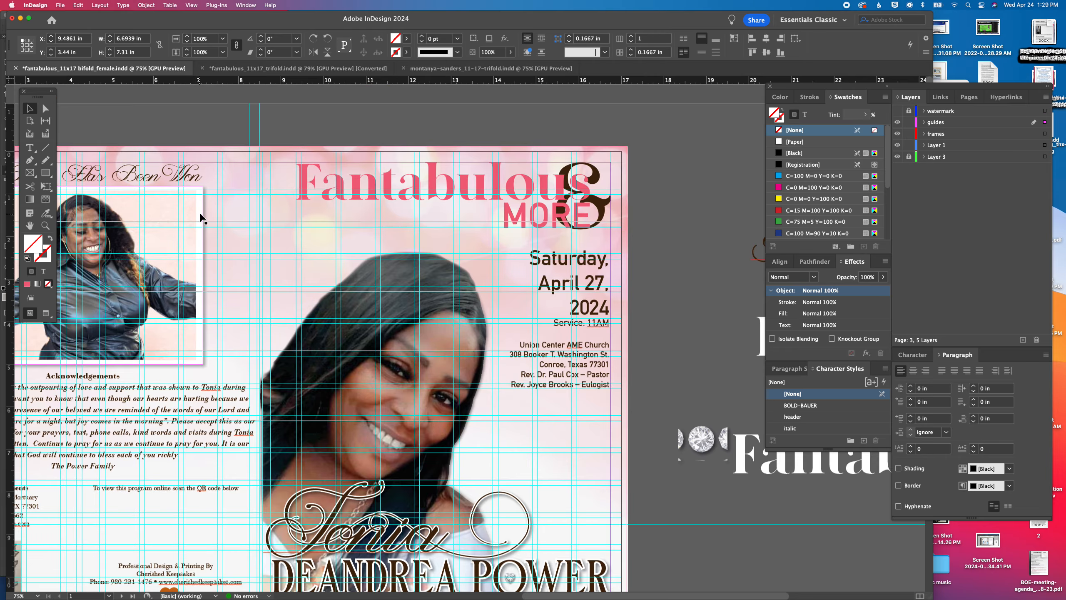
{"action": "left_click", "coordinate": [200, 217]}
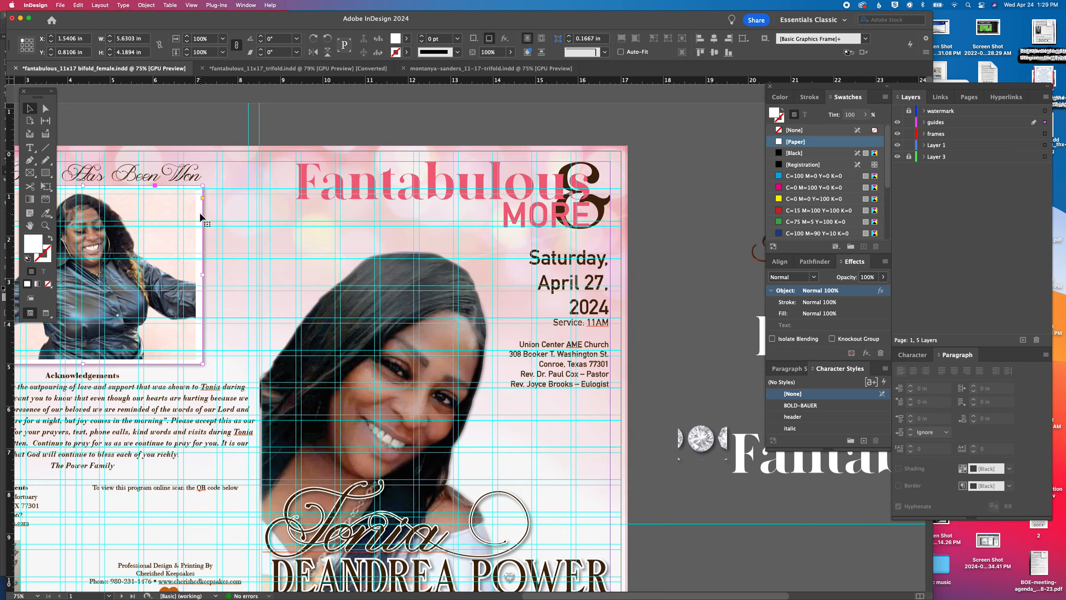
{"action": "scroll", "coordinate": [460, 300], "scroll_direction": "down", "scroll_amount": 20}
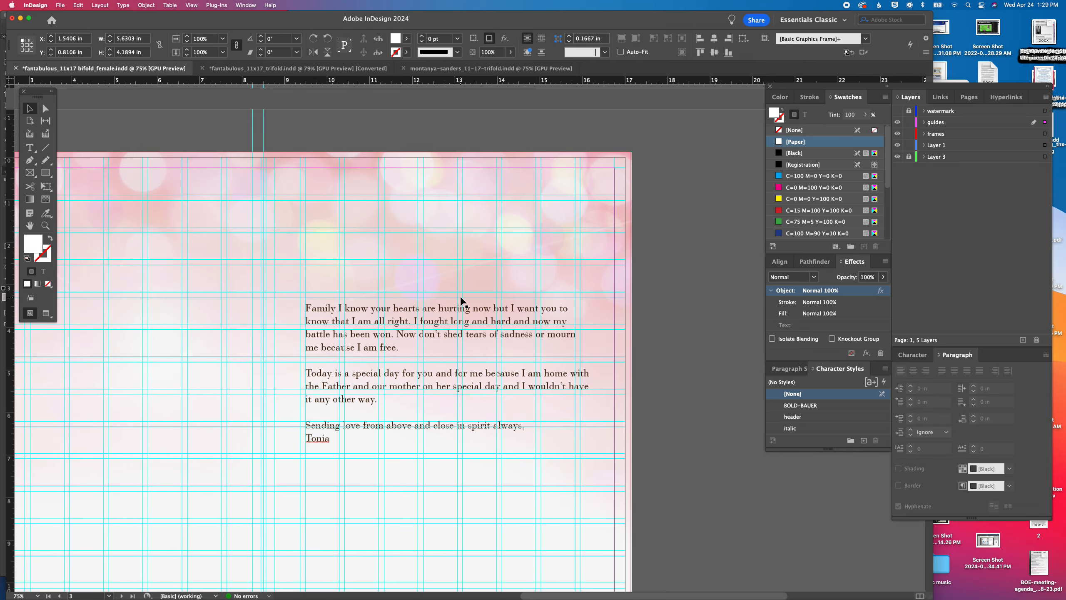
{"action": "key", "text": "super+v"}
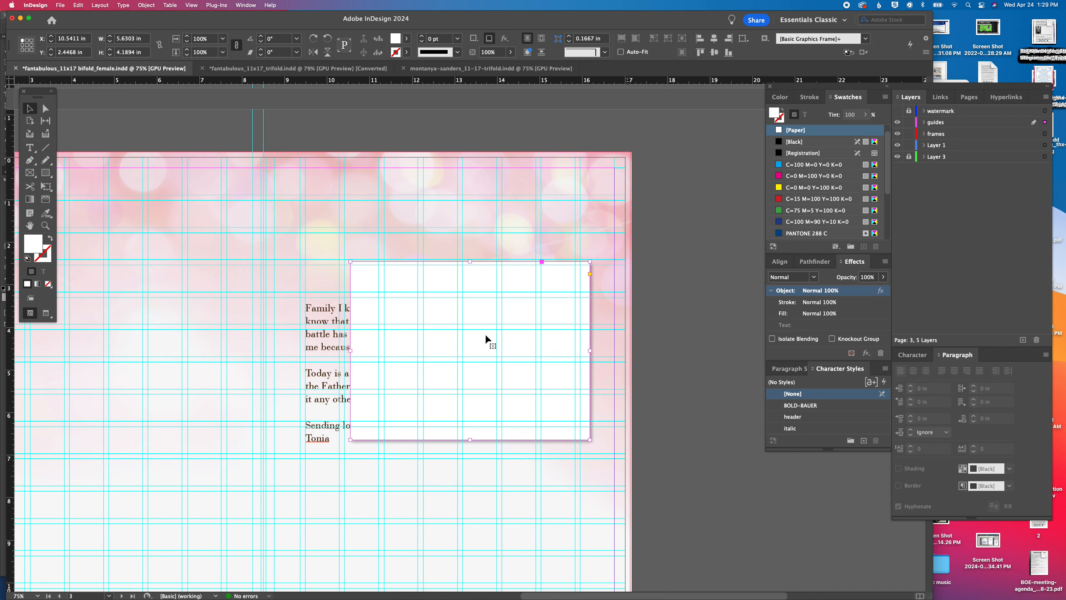
{"action": "left_click_drag", "start_coordinate": [471, 327], "coordinate": [398, 248]}
{"action": "left_click_drag", "start_coordinate": [514, 347], "coordinate": [570, 292]}
{"action": "left_click_drag", "start_coordinate": [315, 230], "coordinate": [336, 350]}
{"action": "left_click_drag", "start_coordinate": [534, 310], "coordinate": [774, 535]}
Lower the upper edge of the letter's text frame to Y 4.125 in, giving a height of 6.625 in
{"action": "left_click", "coordinate": [366, 423]}
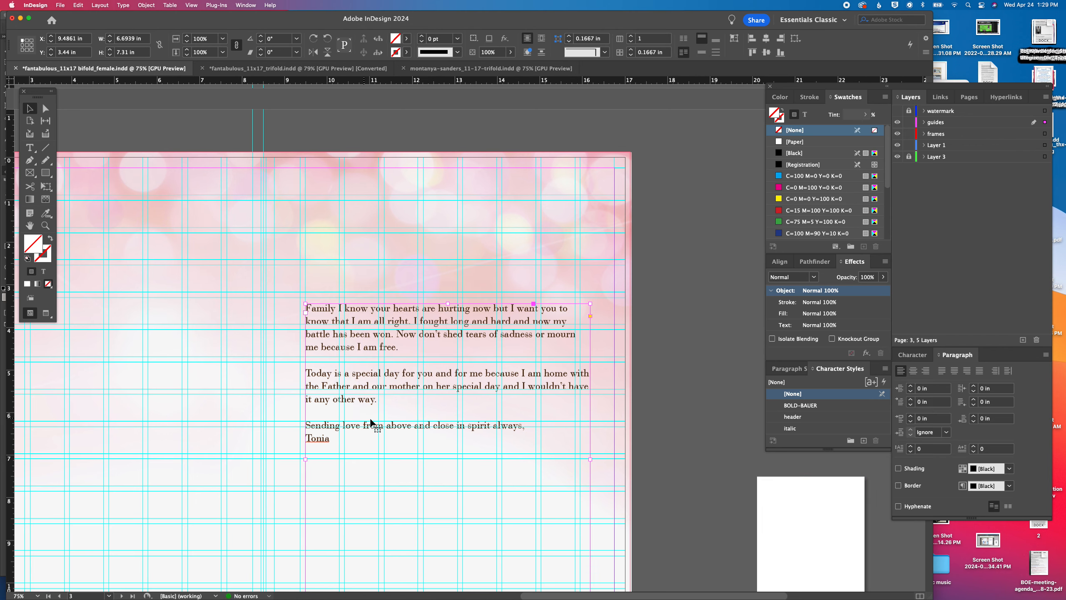
{"action": "left_click_drag", "start_coordinate": [305, 302], "coordinate": [303, 333]}
{"action": "scroll", "coordinate": [304, 333], "scroll_direction": "down", "scroll_amount": 5}
{"action": "scroll", "coordinate": [304, 333], "scroll_direction": "down", "scroll_amount": 10}
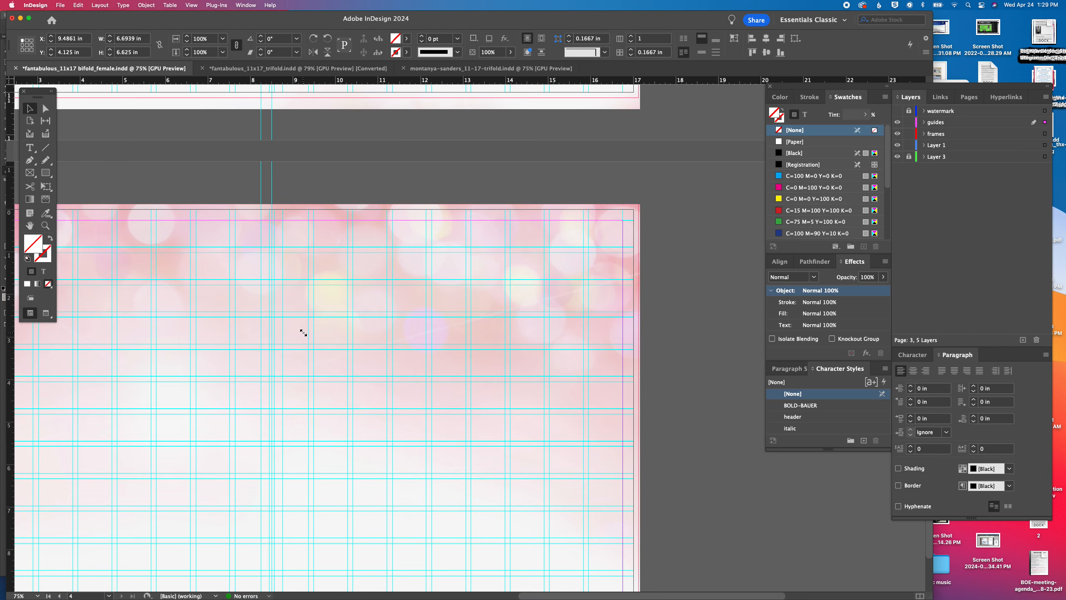
{"action": "scroll", "coordinate": [303, 333], "scroll_direction": "up", "scroll_amount": 6}
{"action": "scroll", "coordinate": [303, 333], "scroll_direction": "up", "scroll_amount": 20}
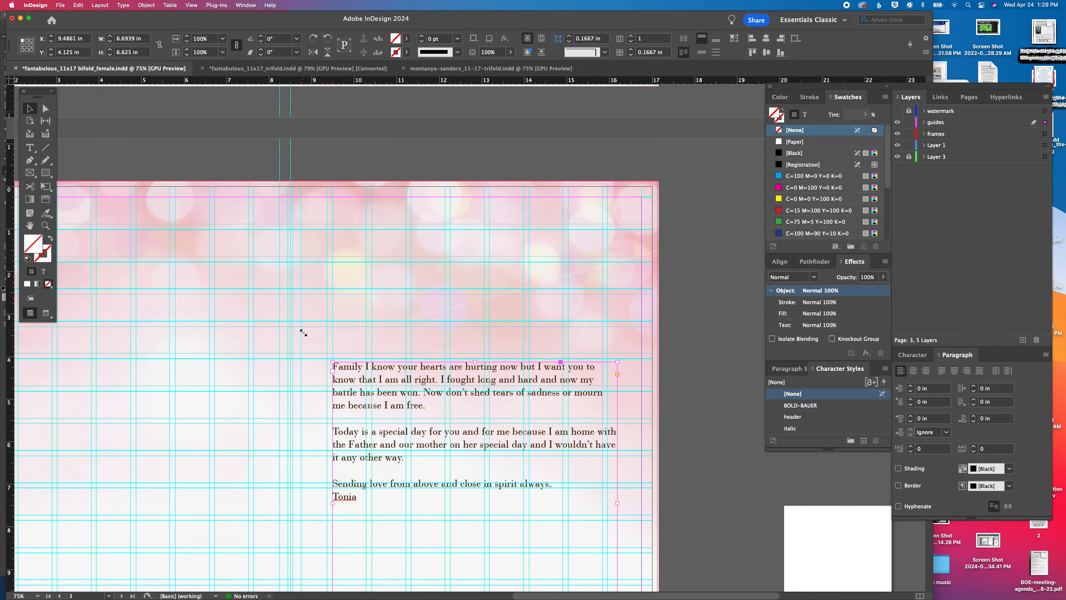
{"action": "scroll", "coordinate": [303, 333], "scroll_direction": "down", "scroll_amount": 10}
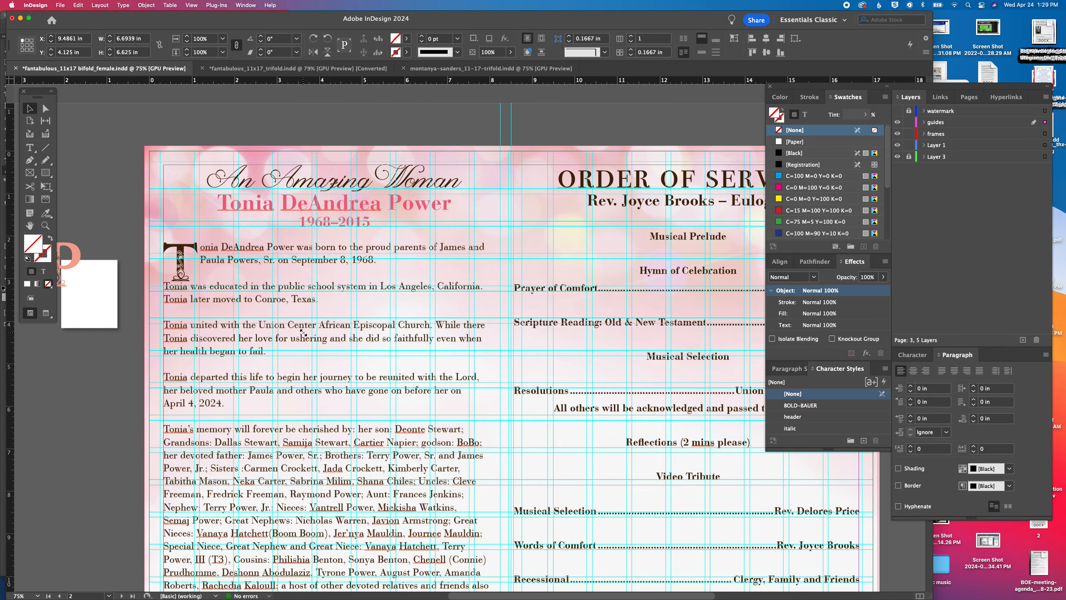
{"action": "scroll", "coordinate": [304, 332], "scroll_direction": "left", "scroll_amount": 3}
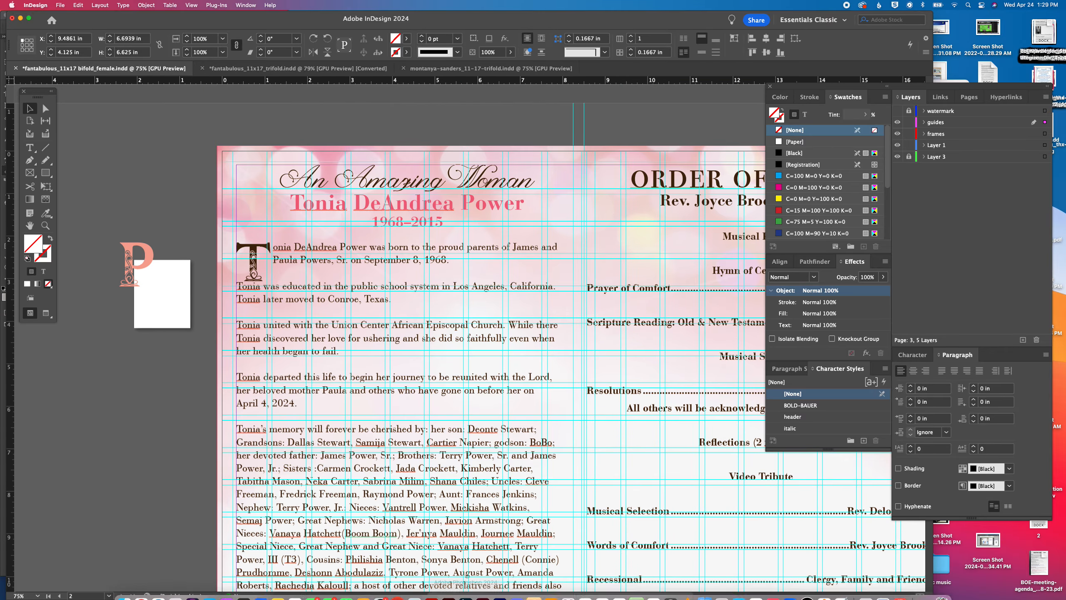
Switch to Finder and preview the photos in the client's folder from image000000 (2).jpeg through sm easel_pic.jpeg
{"action": "left_click", "coordinate": [125, 596]}
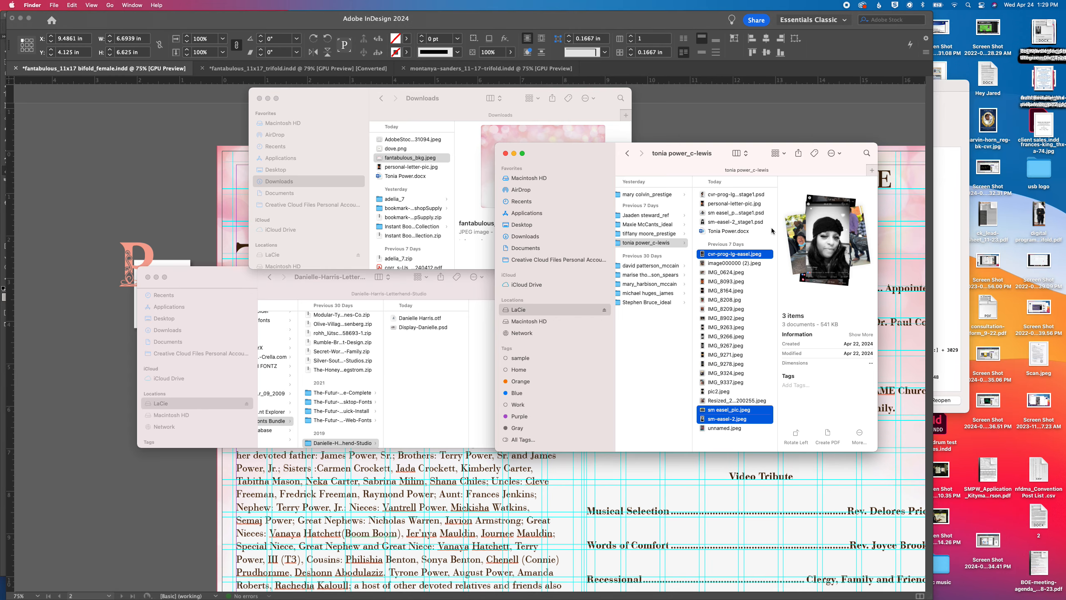
{"action": "left_click", "coordinate": [716, 263]}
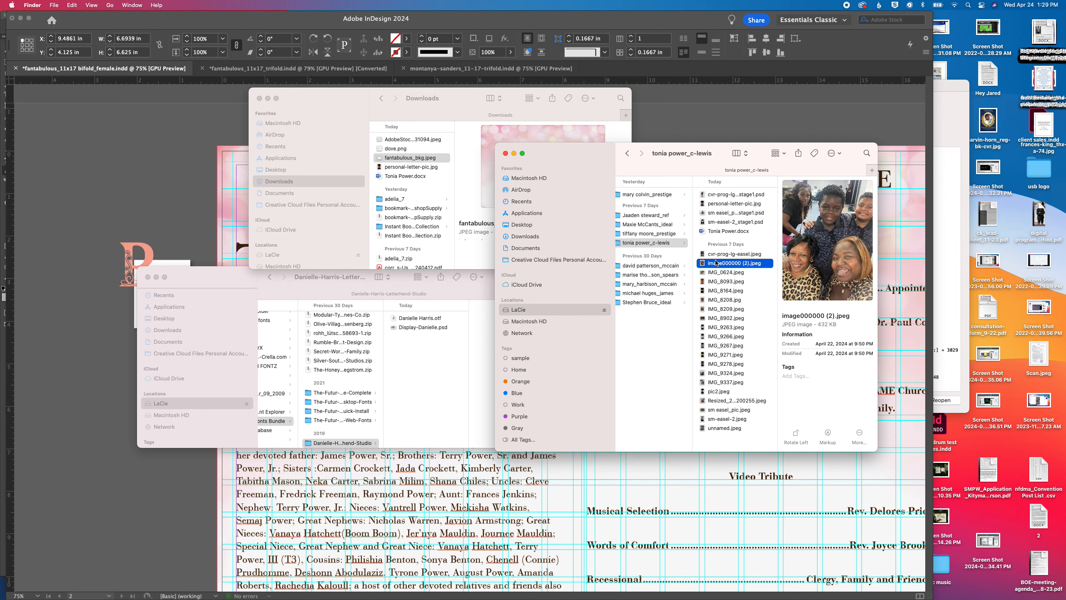
{"action": "key", "text": "Down"}
{"action": "key", "text": "Down"}
{"action": "key", "text": "Down"}
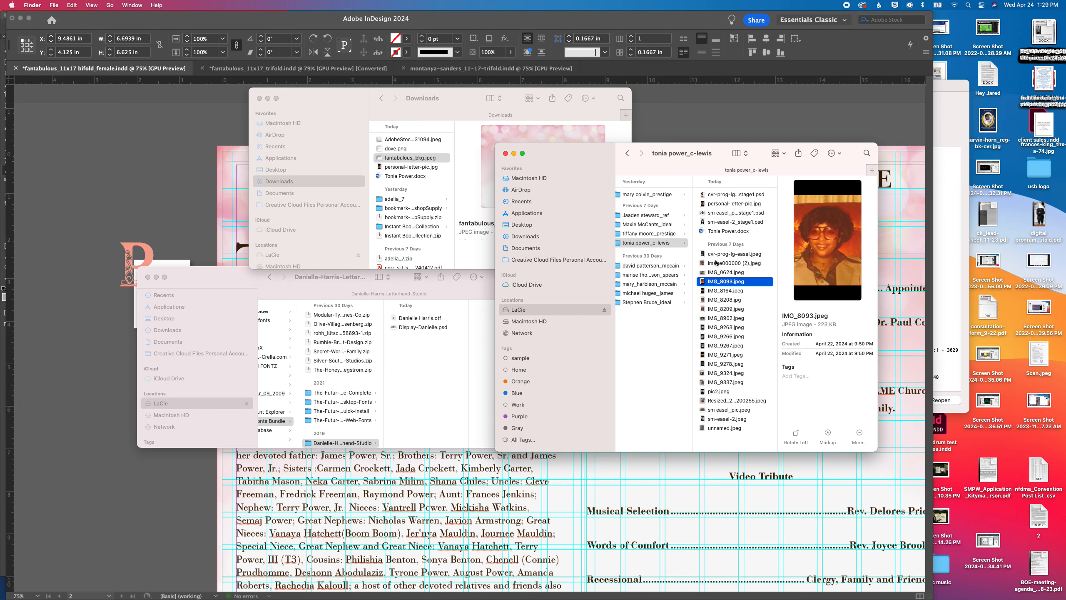
{"action": "key", "text": "Up"}
{"action": "key", "text": "Down"}
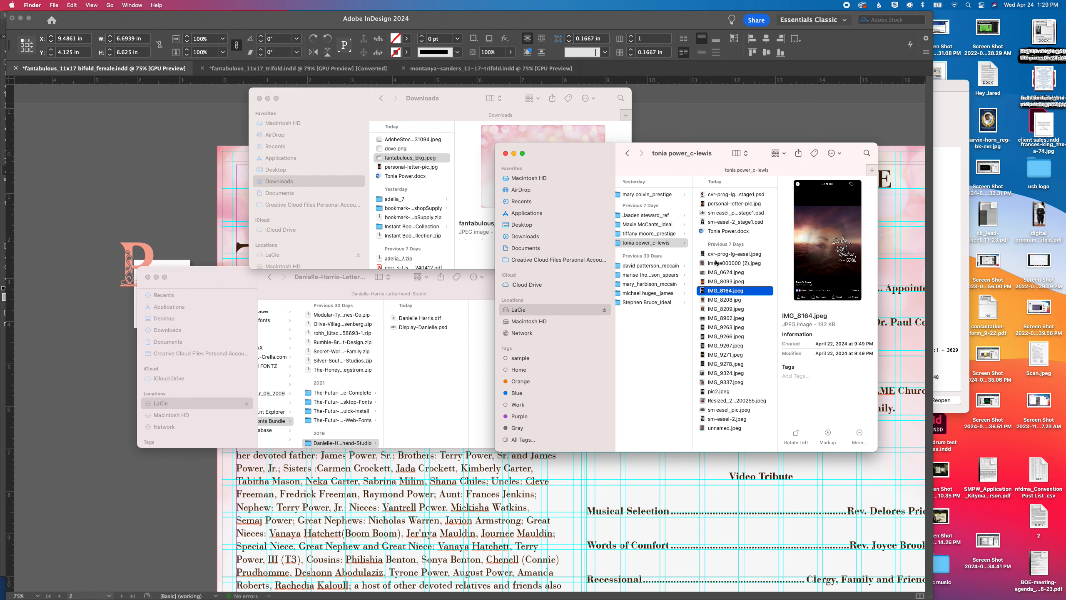
{"action": "key", "text": "Down"}
{"action": "key", "text": "Down"}
{"action": "key", "text": "Down"}
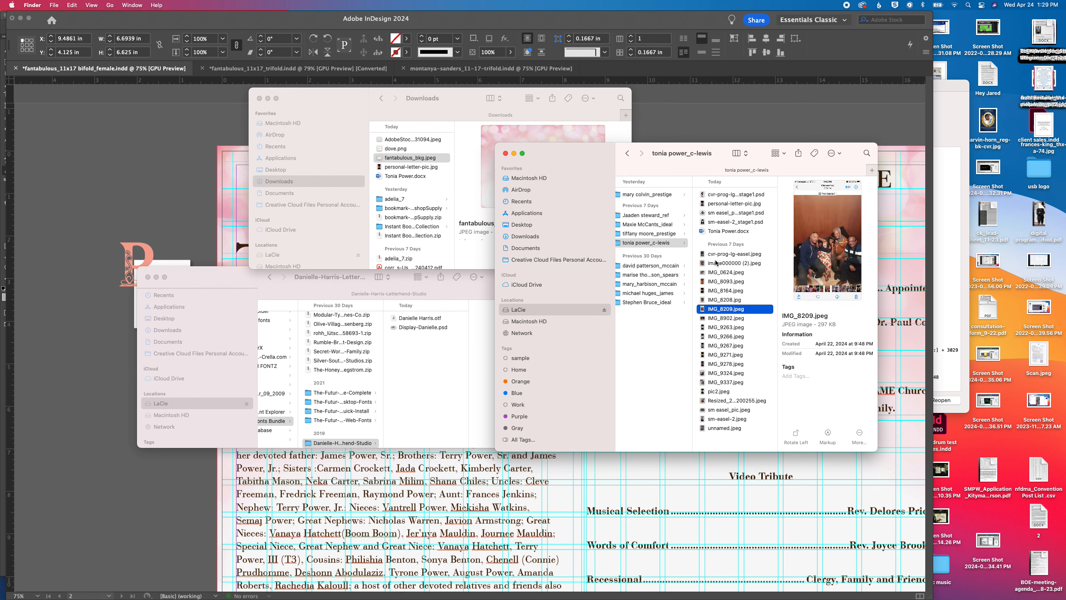
{"action": "key", "text": "Down"}
{"action": "key", "text": "Down"}
{"action": "key", "text": "Down"}
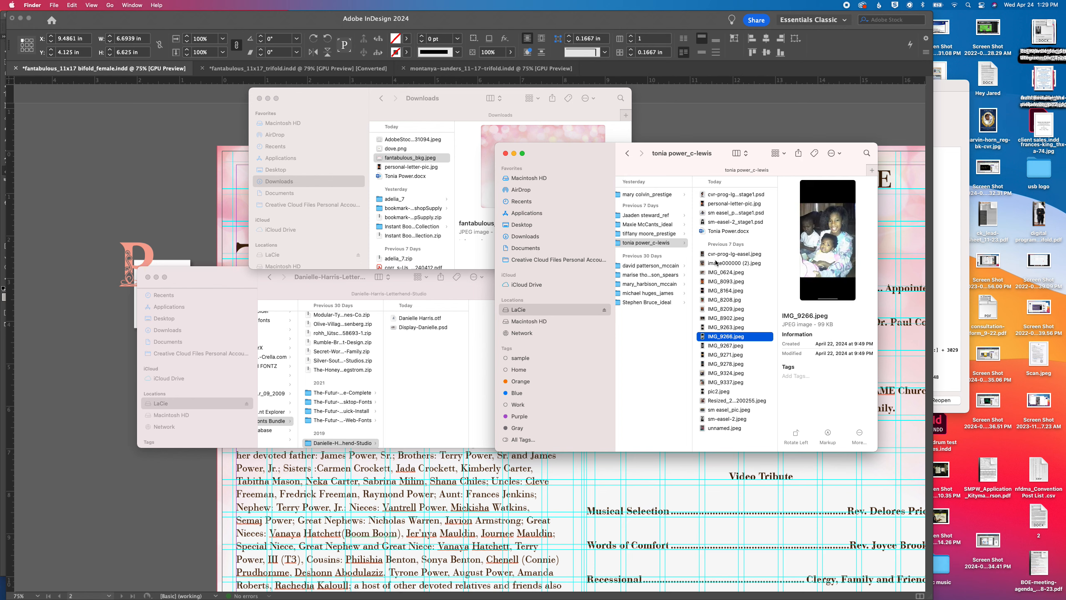
{"action": "key", "text": "Down"}
{"action": "key", "text": "Down"}
{"action": "key", "text": "Down"}
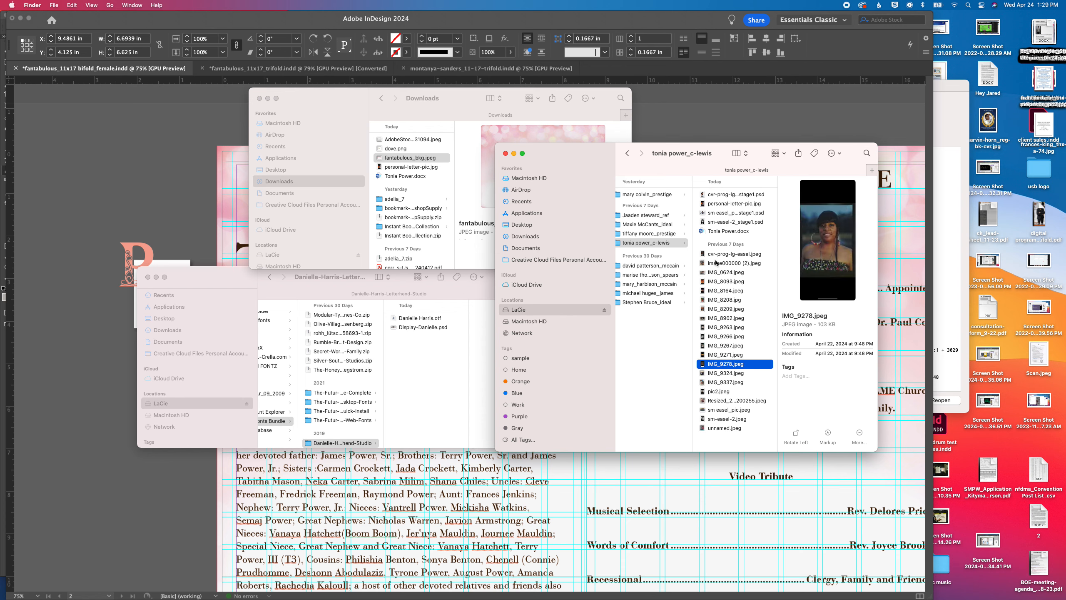
{"action": "key", "text": "Down"}
{"action": "key", "text": "Down"}
{"action": "key", "text": "Down"}
{"action": "key", "text": "Down"}
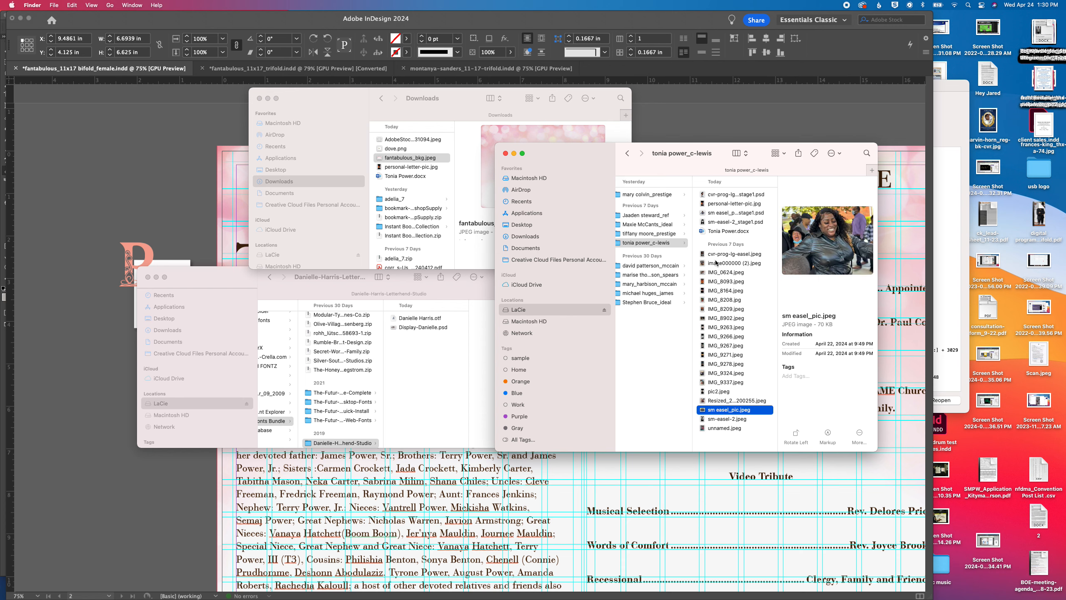
Switch back to InDesign and clear the selection, working on the empty pasteboard beside page 3
{"action": "left_click", "coordinate": [209, 229]}
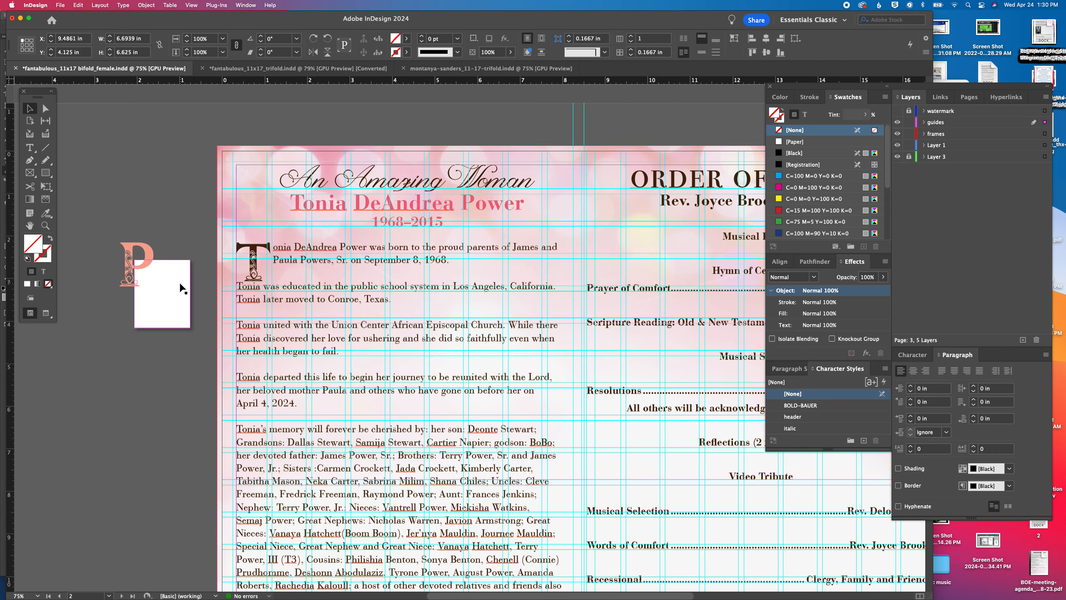
{"action": "left_click_drag", "start_coordinate": [181, 285], "coordinate": [173, 175]}
{"action": "left_click_drag", "start_coordinate": [175, 334], "coordinate": [525, 195]}
{"action": "left_click_drag", "start_coordinate": [462, 359], "coordinate": [466, 176]}
{"action": "left_click_drag", "start_coordinate": [461, 492], "coordinate": [625, 227]}
{"action": "left_click", "coordinate": [415, 389]}
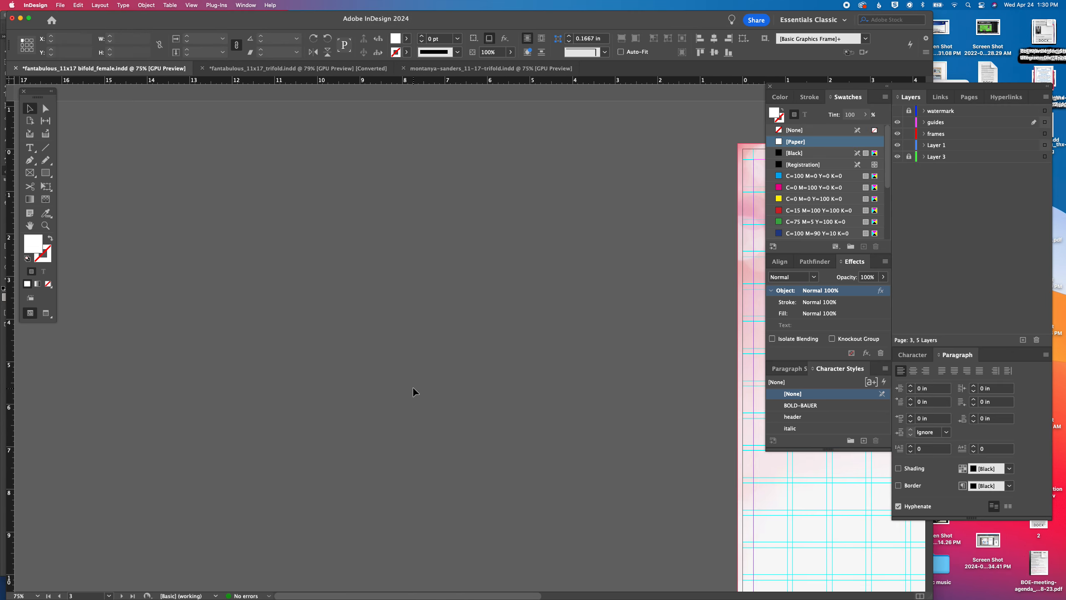
Load the 20 photos cvr-prog-lg-easel.jpeg through unnamed.jpeg for placing from the client's folder under Family Funeral Products, 2024, 04 april
{"action": "key", "text": "super+d"}
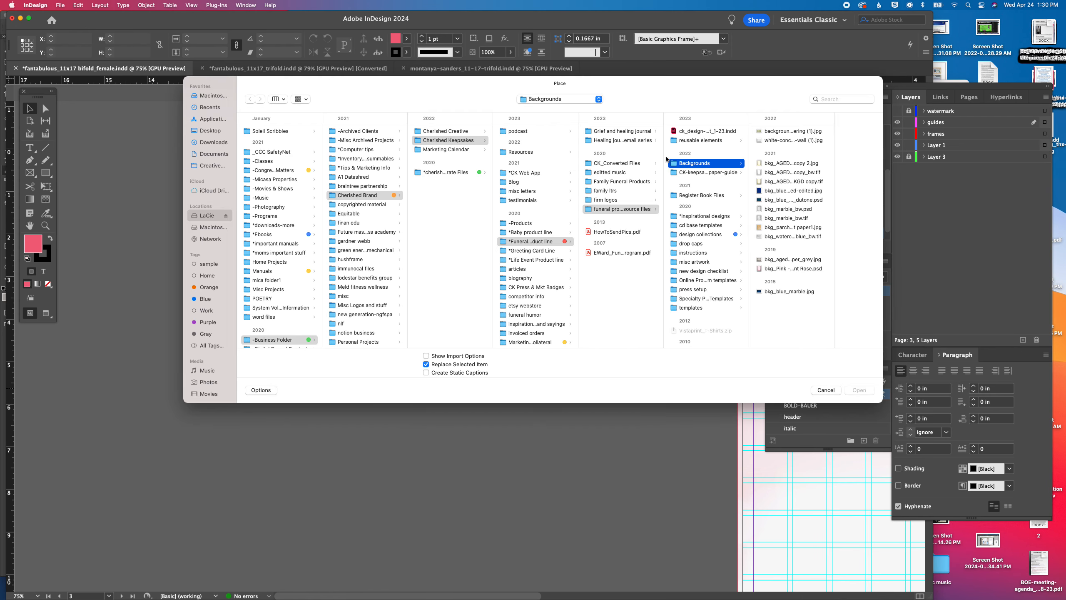
{"action": "left_click", "coordinate": [599, 182]}
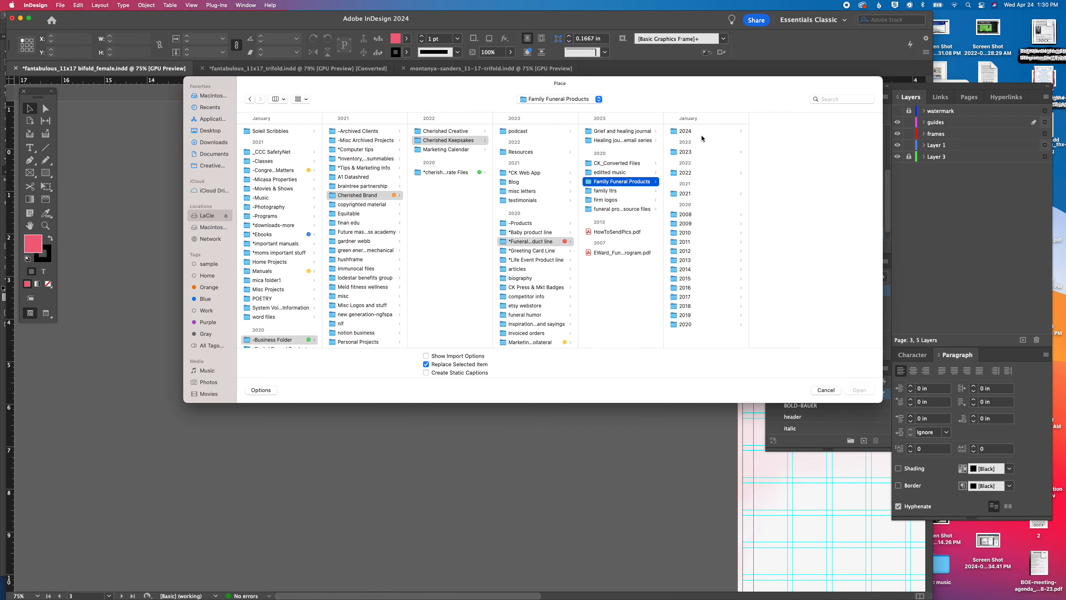
{"action": "left_click", "coordinate": [693, 131]}
{"action": "left_click", "coordinate": [781, 132]}
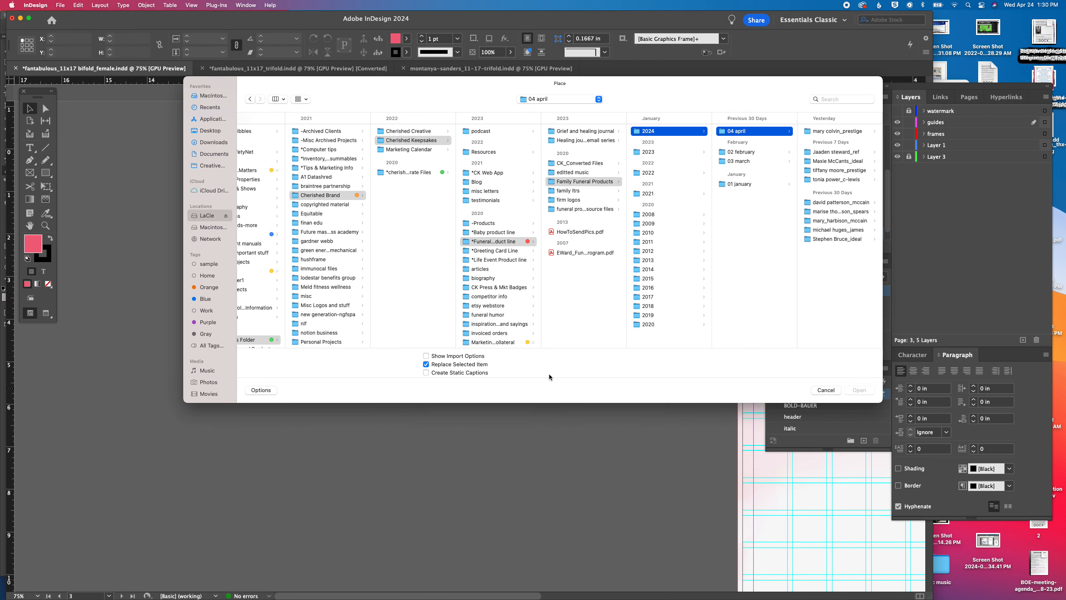
{"action": "left_click", "coordinate": [830, 180]}
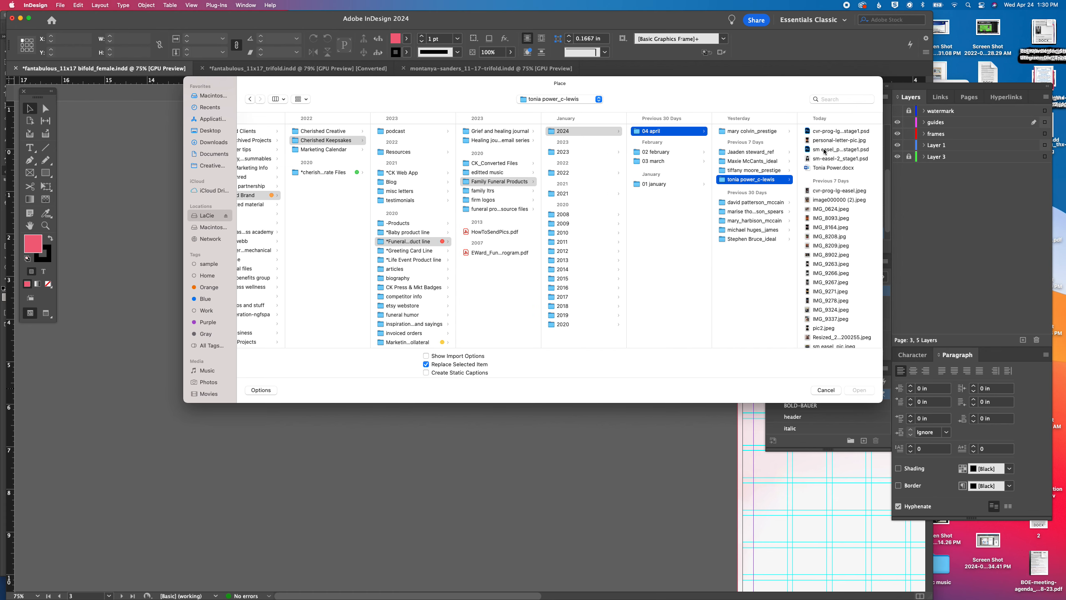
{"action": "left_click", "coordinate": [839, 190]}
{"action": "scroll", "coordinate": [733, 343], "scroll_direction": "down", "scroll_amount": 2}
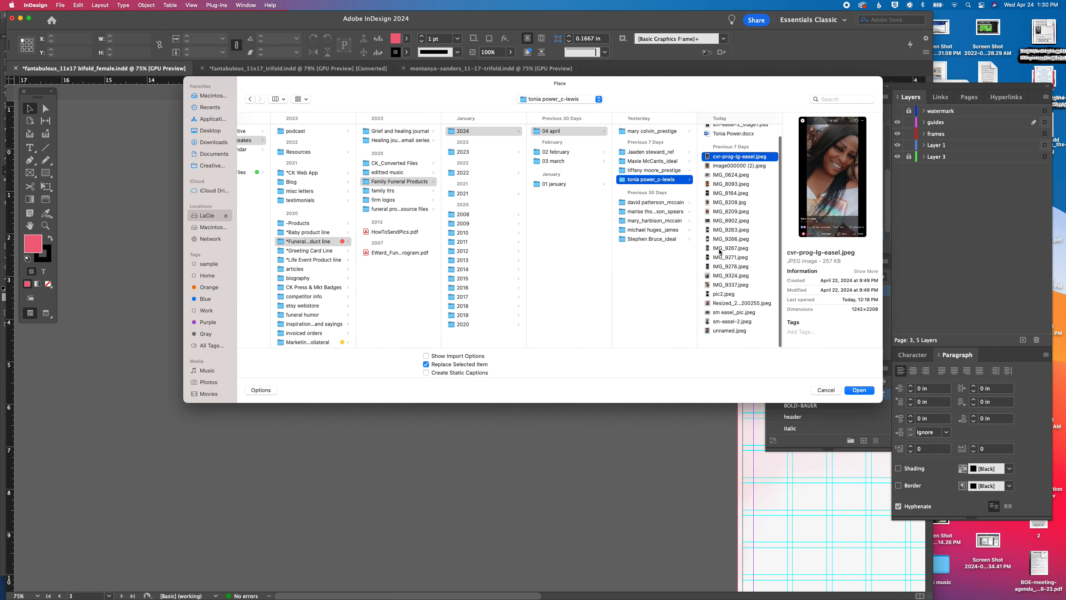
{"action": "left_click", "coordinate": [726, 340], "text": "shift"}
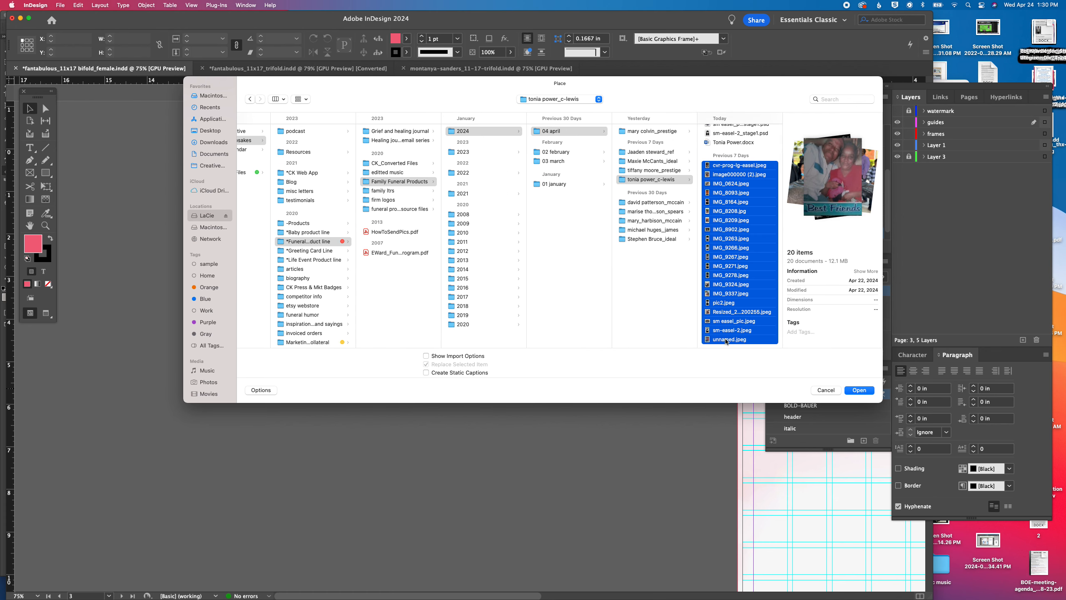
{"action": "key", "text": "Return"}
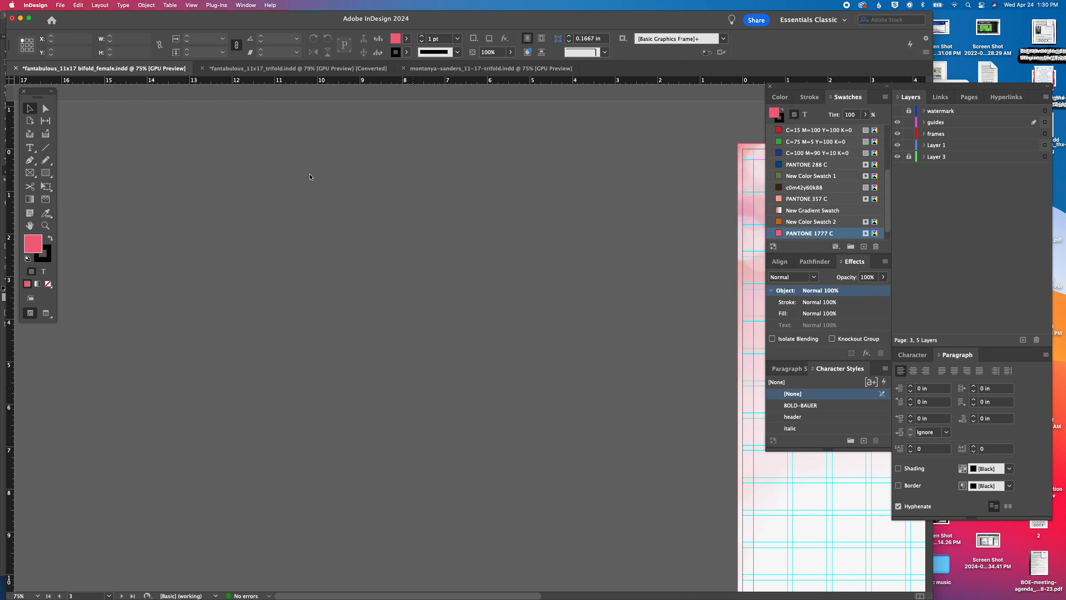
Place all 20 loaded photos one by one at reduced size in loose rows across the pasteboard beside page 3, leaving nothing selected
{"action": "left_click_drag", "start_coordinate": [263, 134], "coordinate": [334, 170]}
{"action": "left_click_drag", "start_coordinate": [371, 135], "coordinate": [520, 187]}
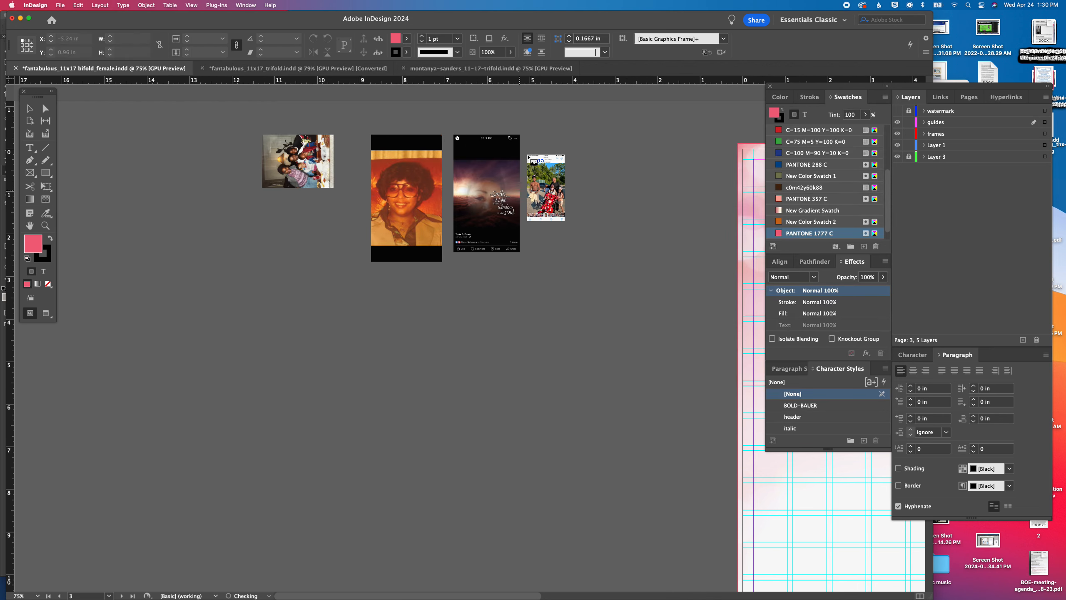
{"action": "left_click_drag", "start_coordinate": [525, 143], "coordinate": [577, 190]}
{"action": "left_click_drag", "start_coordinate": [591, 147], "coordinate": [642, 193]}
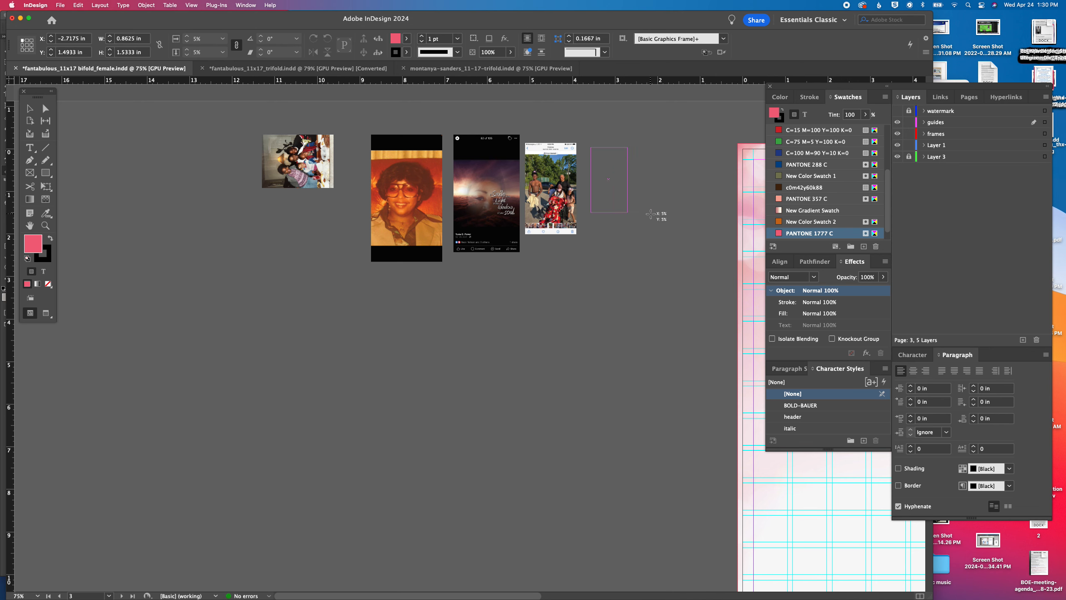
{"action": "left_click_drag", "start_coordinate": [233, 228], "coordinate": [314, 251]}
{"action": "left_click_drag", "start_coordinate": [330, 281], "coordinate": [410, 306]}
{"action": "left_click_drag", "start_coordinate": [430, 282], "coordinate": [487, 303]}
{"action": "left_click_drag", "start_coordinate": [495, 261], "coordinate": [599, 354]}
{"action": "left_click_drag", "start_coordinate": [611, 273], "coordinate": [656, 369]}
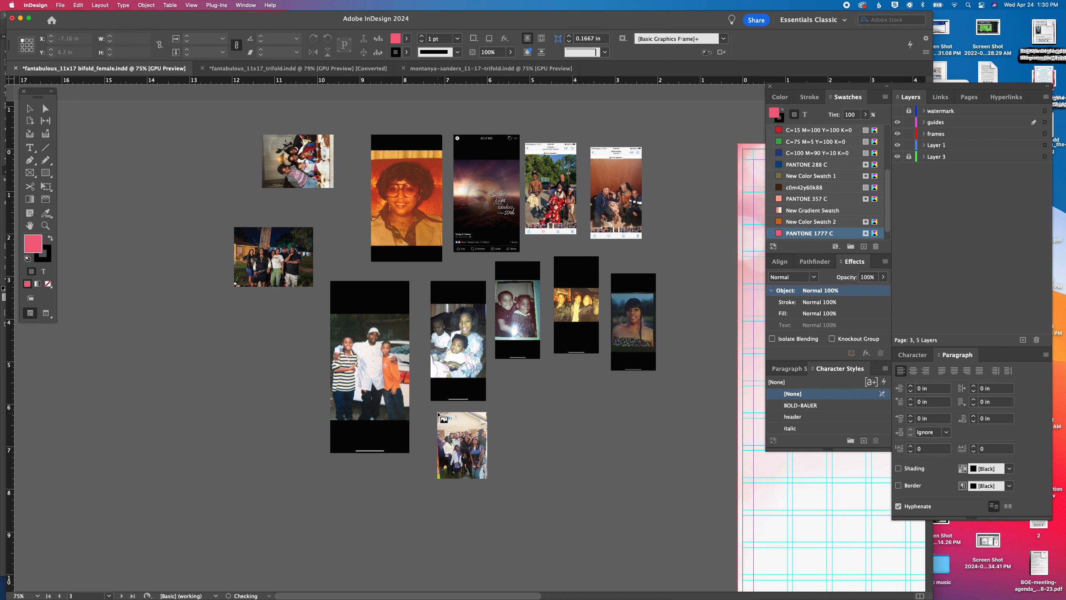
{"action": "left_click_drag", "start_coordinate": [454, 413], "coordinate": [494, 467]}
{"action": "left_click_drag", "start_coordinate": [535, 382], "coordinate": [609, 437]}
{"action": "left_click_drag", "start_coordinate": [621, 396], "coordinate": [683, 458]}
{"action": "left_click_drag", "start_coordinate": [519, 471], "coordinate": [573, 568]}
{"action": "left_click_drag", "start_coordinate": [593, 481], "coordinate": [660, 525]}
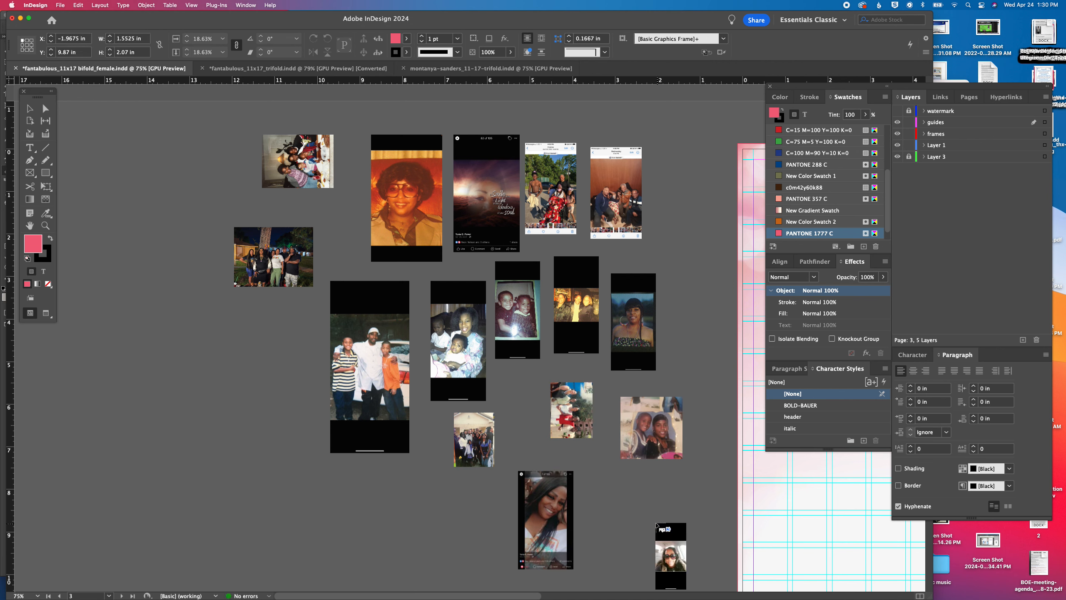
{"action": "left_click_drag", "start_coordinate": [235, 405], "coordinate": [281, 441]}
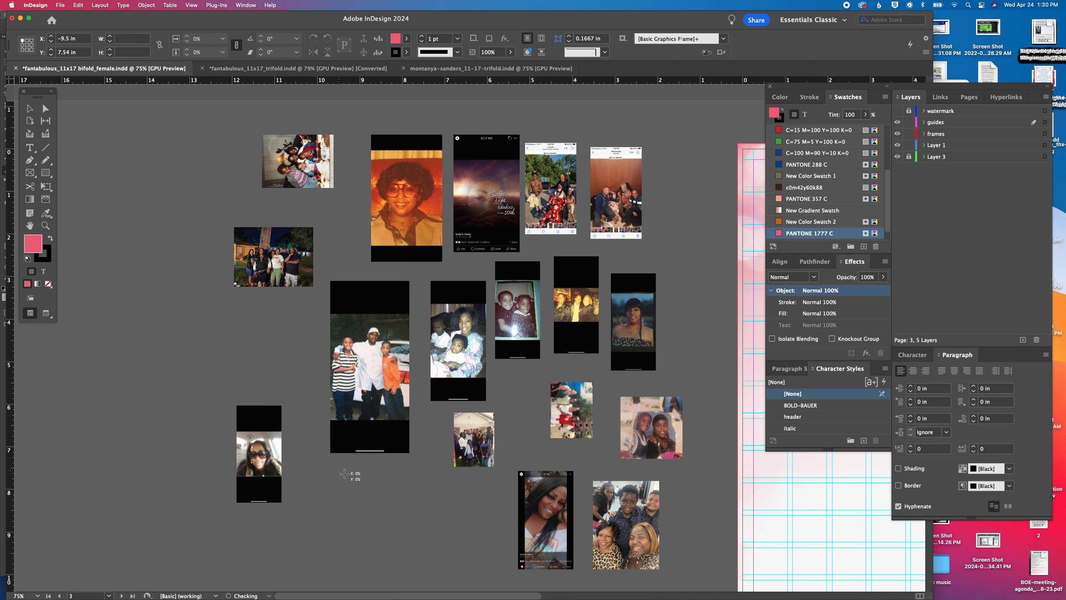
{"action": "left_click_drag", "start_coordinate": [338, 470], "coordinate": [429, 537]}
{"action": "left_click_drag", "start_coordinate": [449, 474], "coordinate": [494, 551]}
{"action": "left_click_drag", "start_coordinate": [666, 300], "coordinate": [728, 362]}
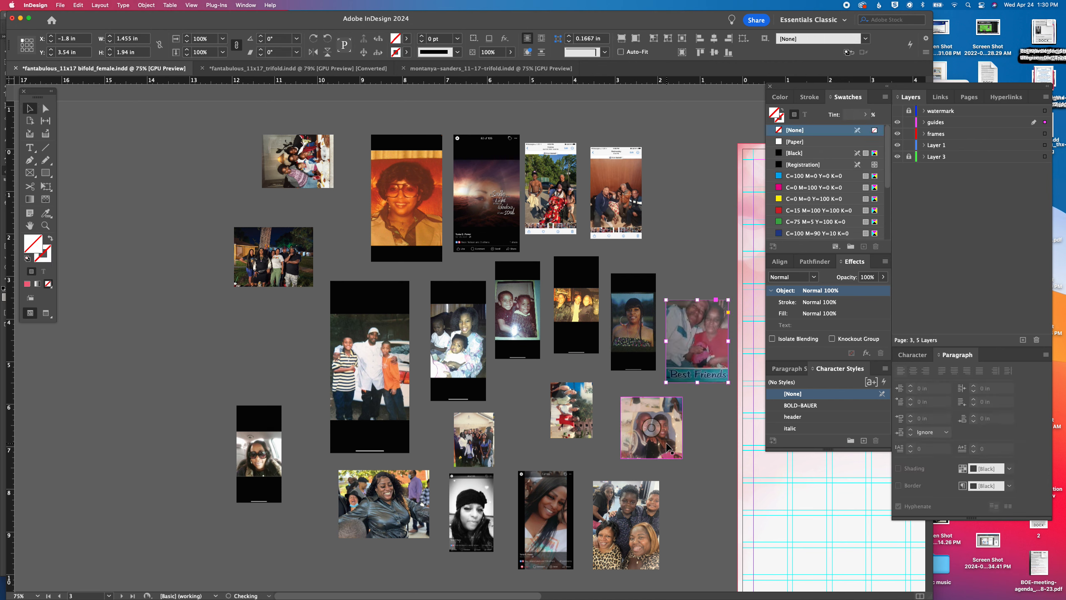
{"action": "left_click", "coordinate": [697, 451]}
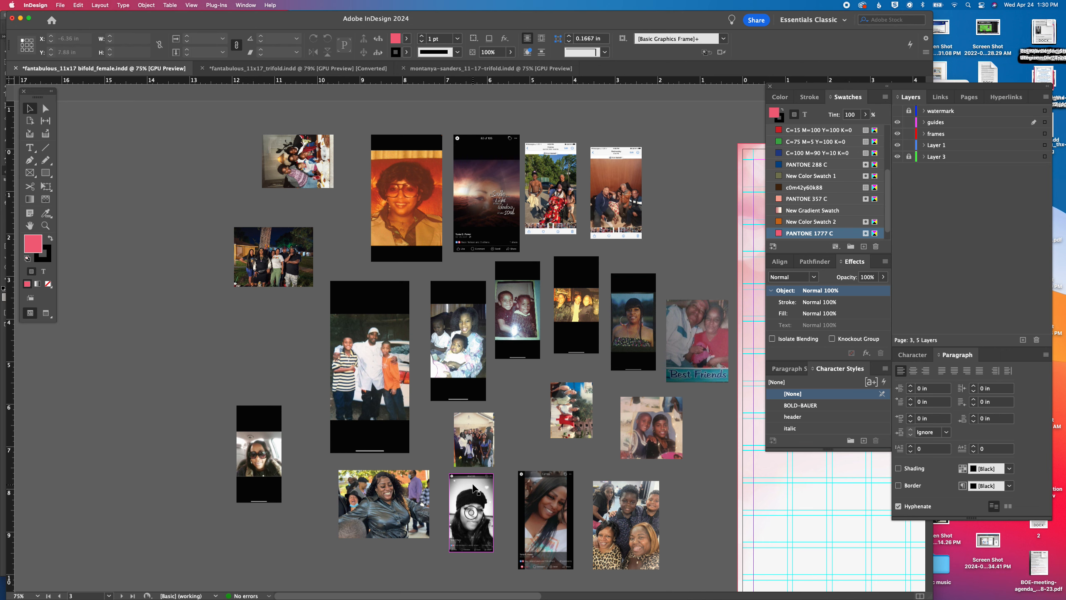
Crop the top and bottom of the black-and-white knit-cap photo and delete the screenshot portrait beside it
{"action": "left_click", "coordinate": [473, 485]}
{"action": "left_click_drag", "start_coordinate": [472, 474], "coordinate": [472, 484]}
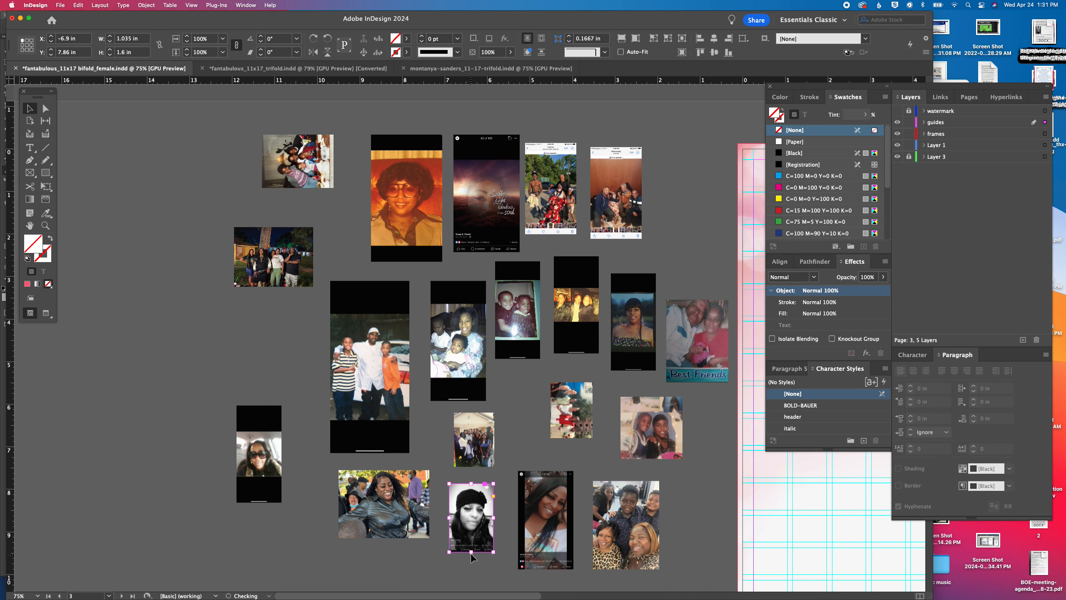
{"action": "left_click_drag", "start_coordinate": [471, 553], "coordinate": [471, 538]}
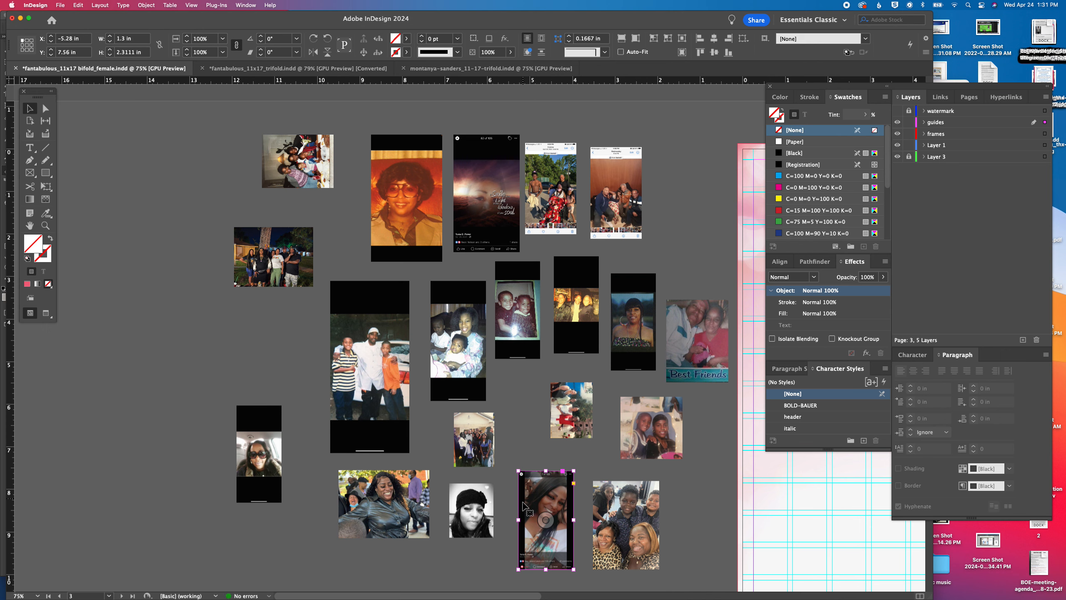
{"action": "key", "text": "Delete"}
Crop the black bars off the car selfie and the orange vintage portrait, and gather both in the pasteboard's empty area
{"action": "left_click", "coordinate": [243, 465]}
{"action": "left_click_drag", "start_coordinate": [259, 502], "coordinate": [259, 473]}
{"action": "left_click_drag", "start_coordinate": [258, 406], "coordinate": [233, 364]}
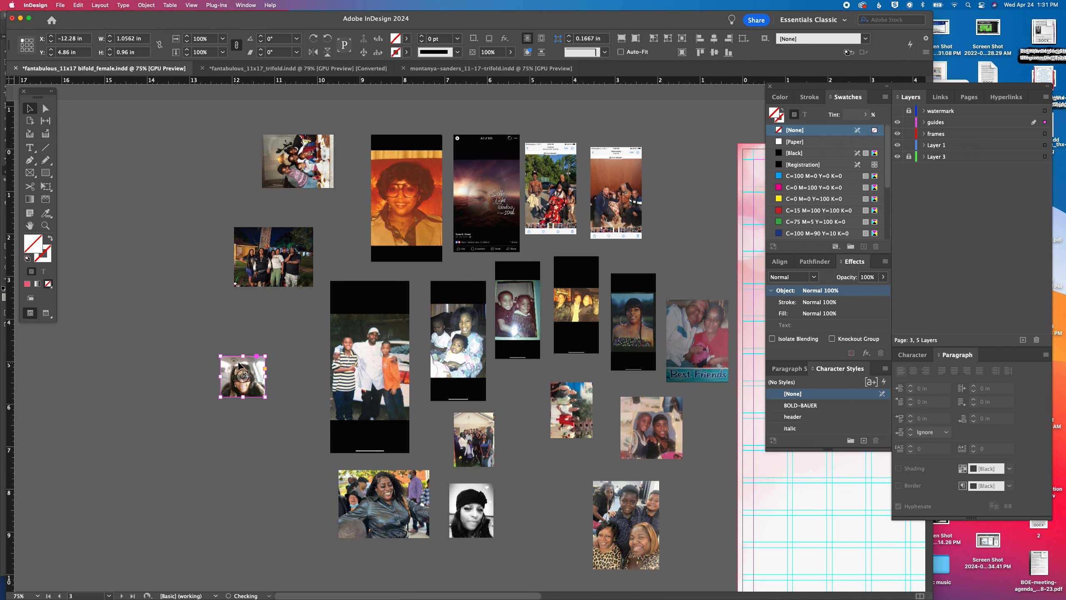
{"action": "left_click_drag", "start_coordinate": [408, 261], "coordinate": [408, 245]}
{"action": "left_click_drag", "start_coordinate": [407, 135], "coordinate": [252, 426]}
Crop the black bars off the portrait of the woman with bangs and place it beside the car selfie
{"action": "left_click", "coordinate": [634, 322]}
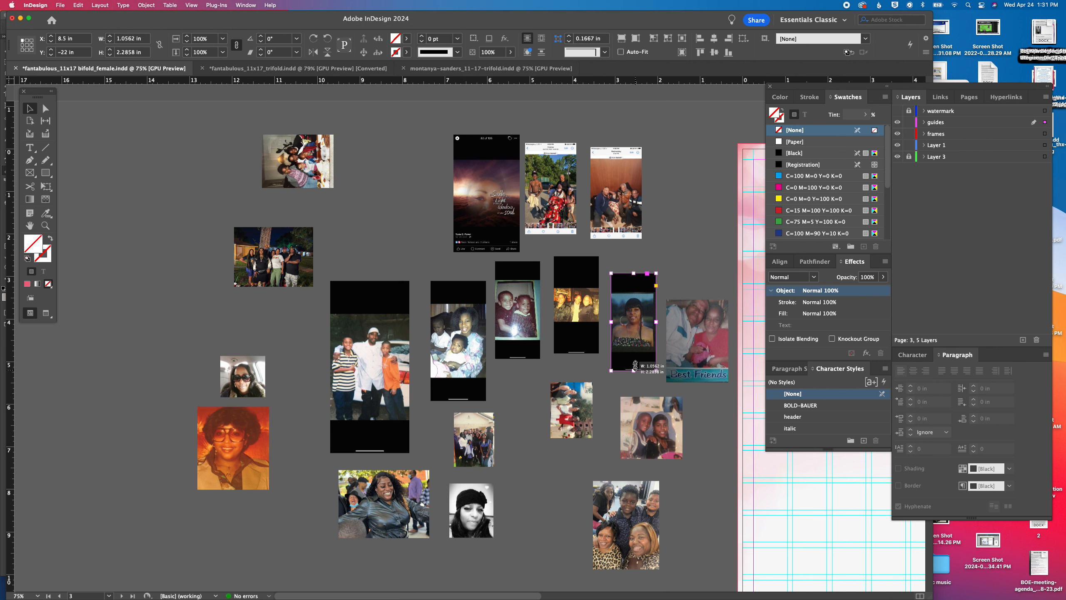
{"action": "left_click_drag", "start_coordinate": [635, 365], "coordinate": [636, 351]}
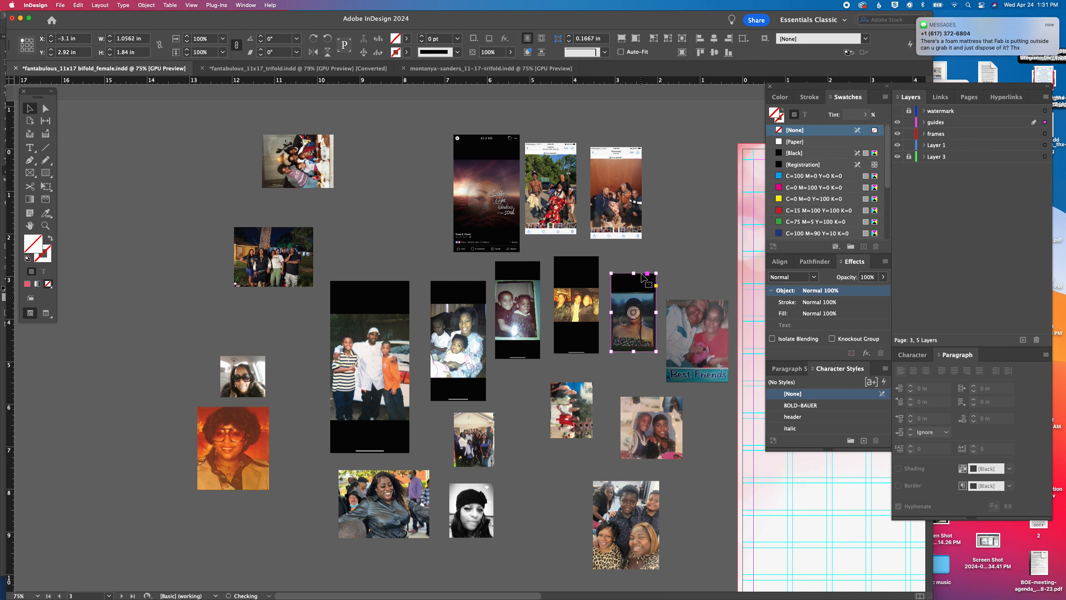
{"action": "left_click", "coordinate": [917, 19]}
{"action": "left_click_drag", "start_coordinate": [635, 274], "coordinate": [307, 340]}
Rotate the two sideways family photos upright, one by -90° and the other by 90°
{"action": "left_click", "coordinate": [300, 156]}
{"action": "left_click", "coordinate": [314, 39]}
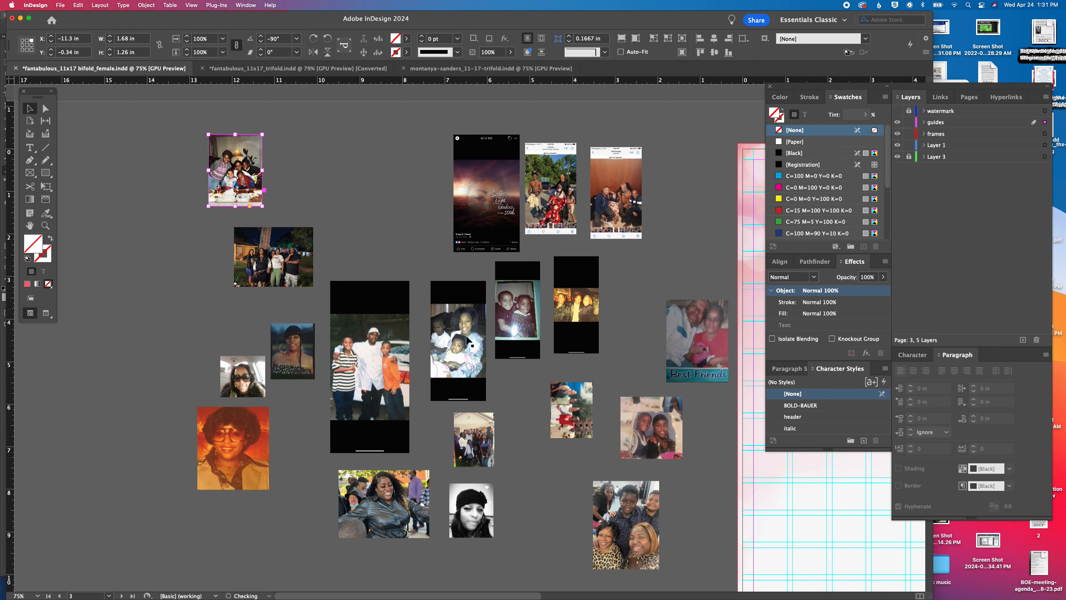
{"action": "left_click", "coordinate": [591, 407]}
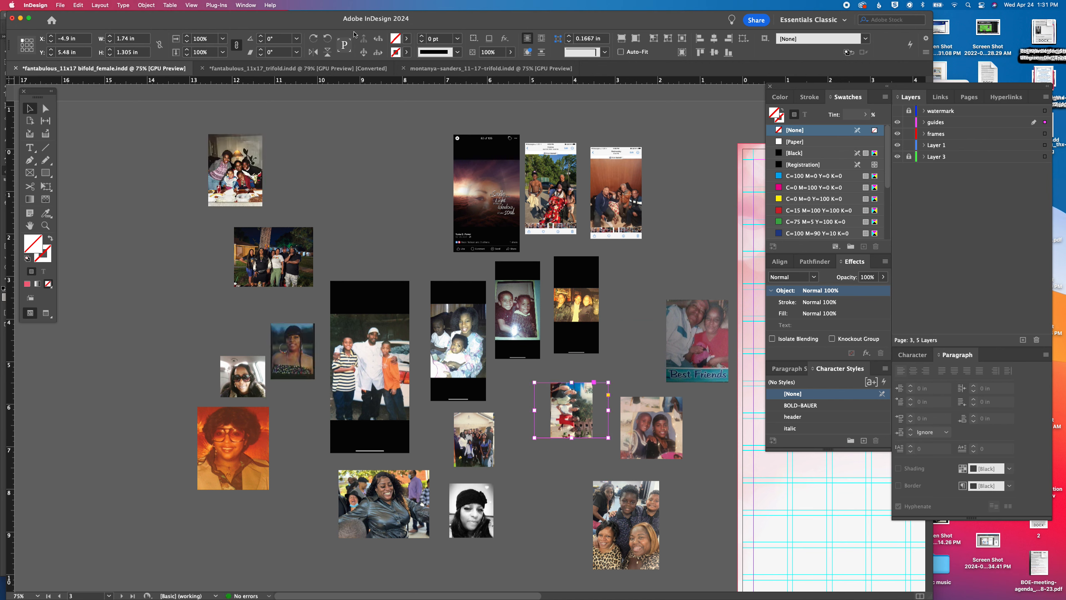
{"action": "left_click", "coordinate": [326, 39]}
{"action": "left_click_drag", "start_coordinate": [568, 367], "coordinate": [572, 417]}
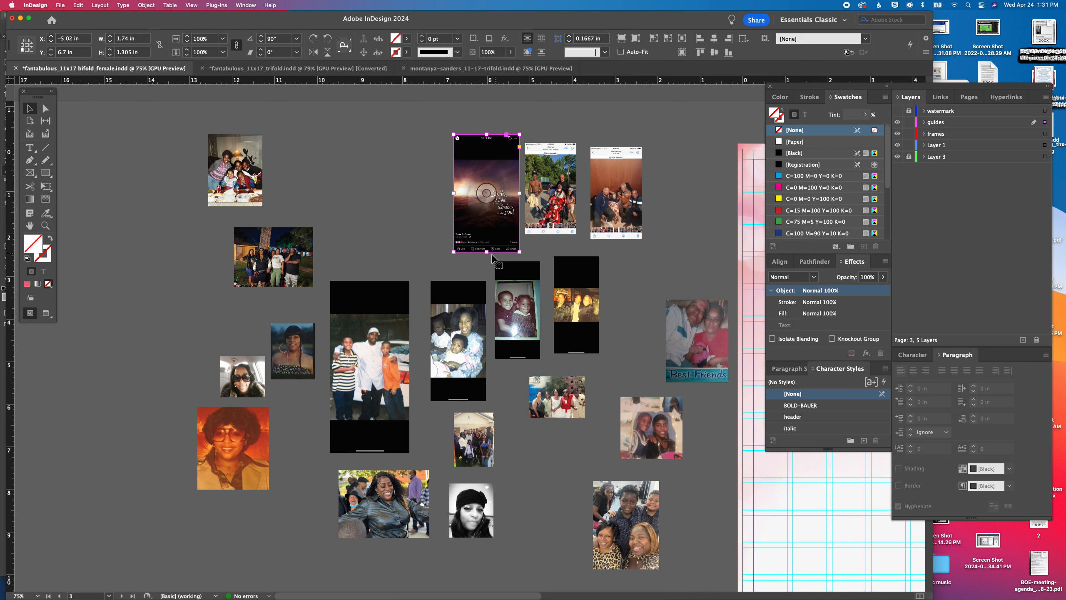
Crop the sunset quote image to its artwork and cut it together with the three gathered portraits
{"action": "left_click_drag", "start_coordinate": [487, 252], "coordinate": [487, 226]}
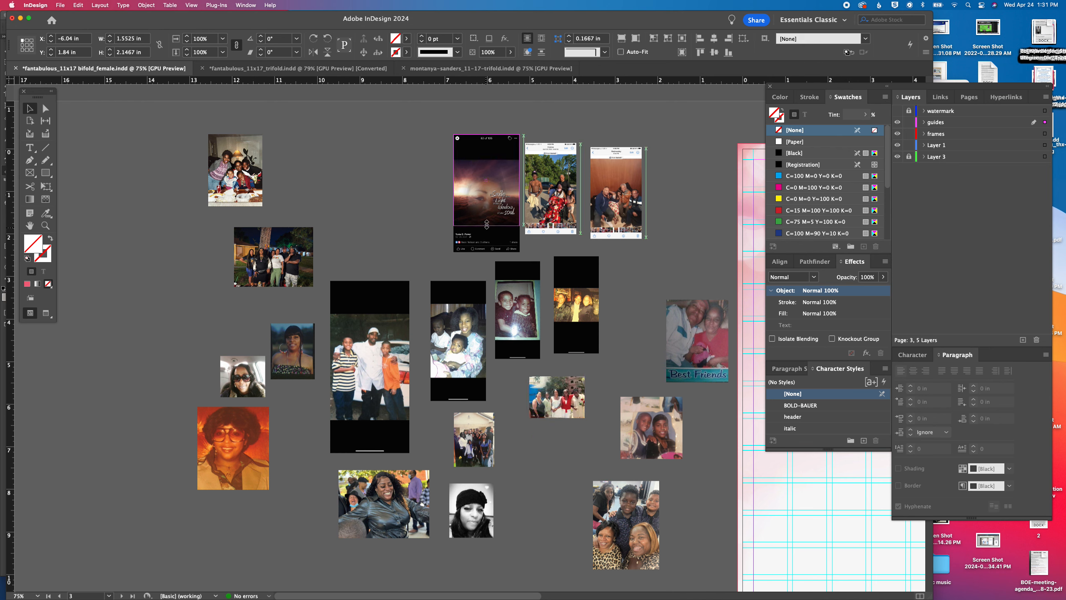
{"action": "left_click_drag", "start_coordinate": [486, 135], "coordinate": [197, 323]}
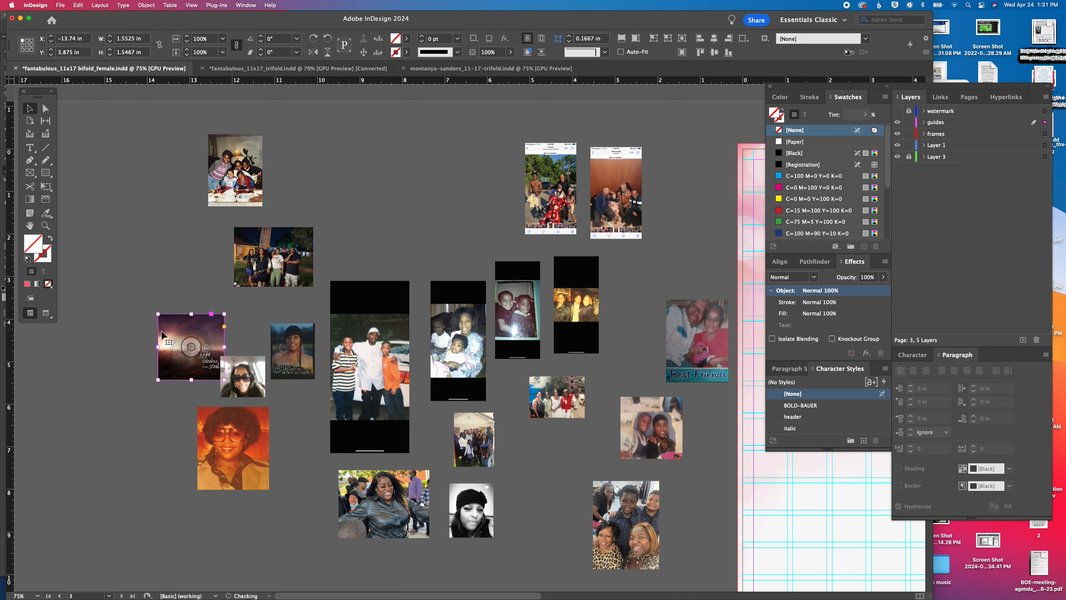
{"action": "left_click_drag", "start_coordinate": [296, 452], "coordinate": [301, 467]}
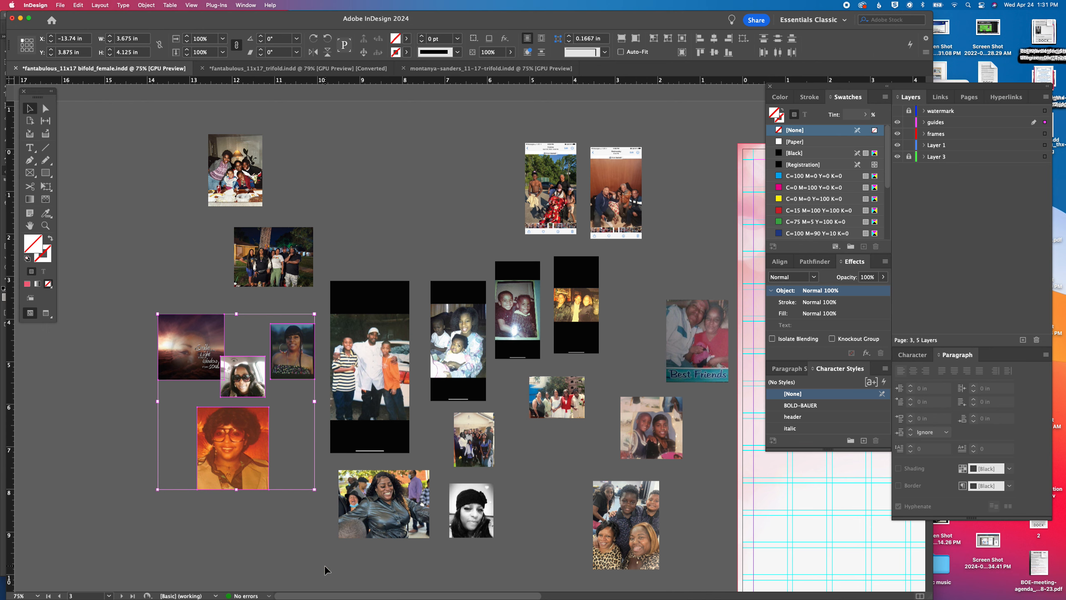
{"action": "key", "text": "Delete"}
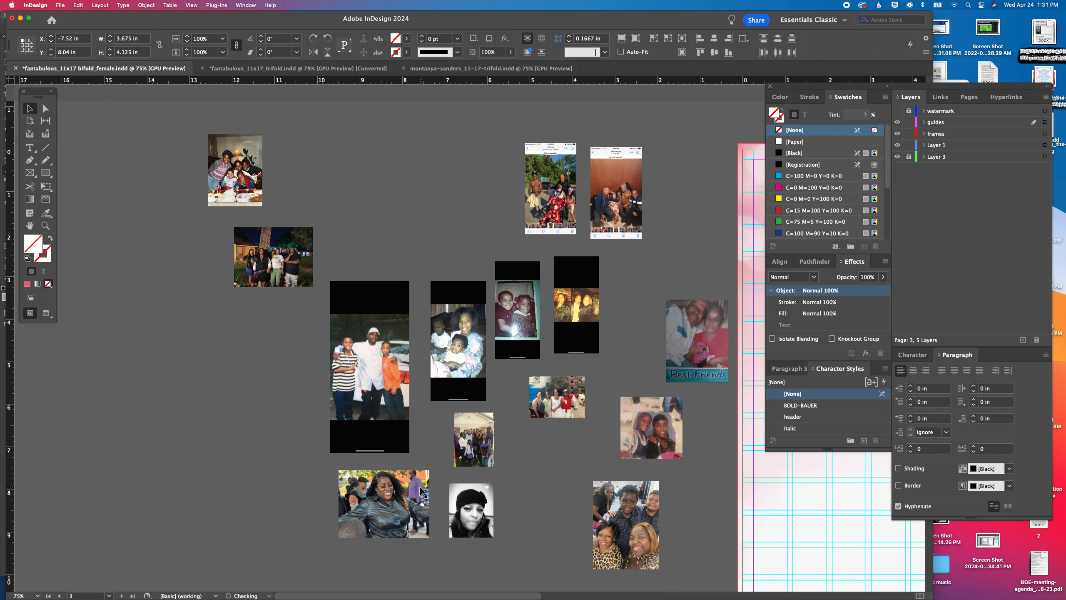
{"action": "left_click", "coordinate": [420, 490]}
{"action": "key", "text": "Delete"}
Set the obituary text on page 2 to 15 pt and tighten its leading
{"action": "left_click_drag", "start_coordinate": [506, 191], "coordinate": [281, 487]}
{"action": "left_click_drag", "start_coordinate": [499, 214], "coordinate": [474, 502]}
{"action": "left_click_drag", "start_coordinate": [470, 364], "coordinate": [331, 251]}
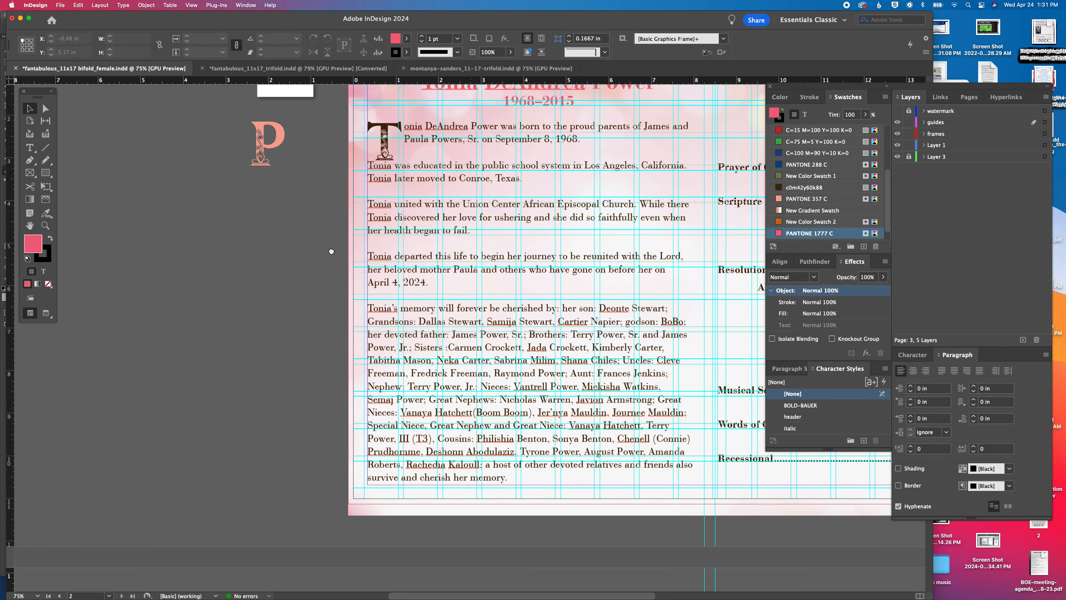
{"action": "double_click", "coordinate": [436, 339]}
{"action": "key", "text": "super+a"}
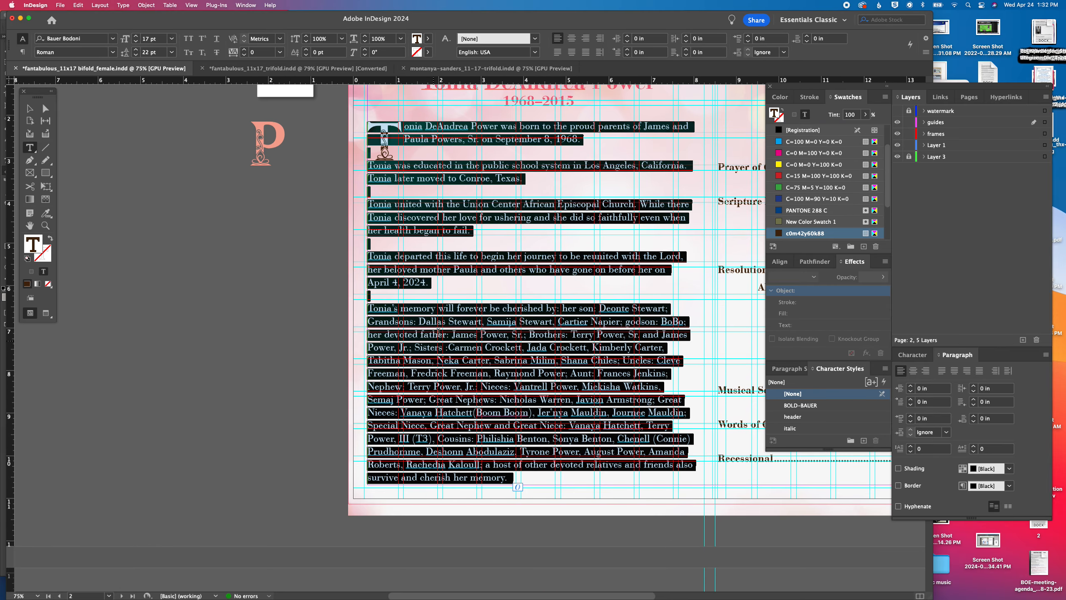
{"action": "left_click", "coordinate": [136, 42]}
{"action": "left_click", "coordinate": [136, 42]}
{"action": "left_click", "coordinate": [136, 55]}
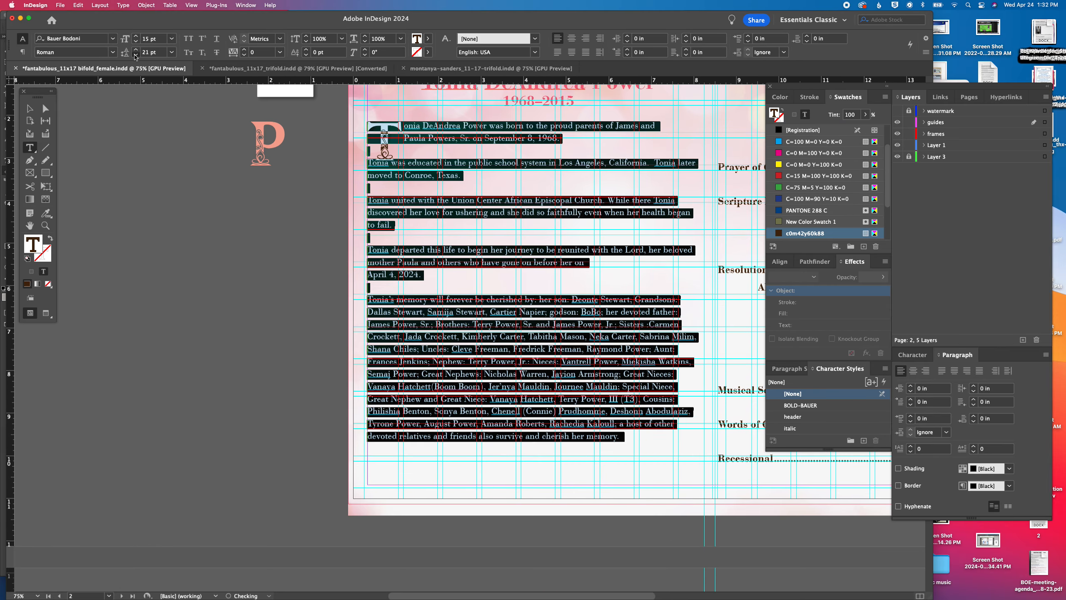
{"action": "left_click", "coordinate": [135, 56]}
{"action": "left_click", "coordinate": [135, 55]}
{"action": "left_click", "coordinate": [30, 109]}
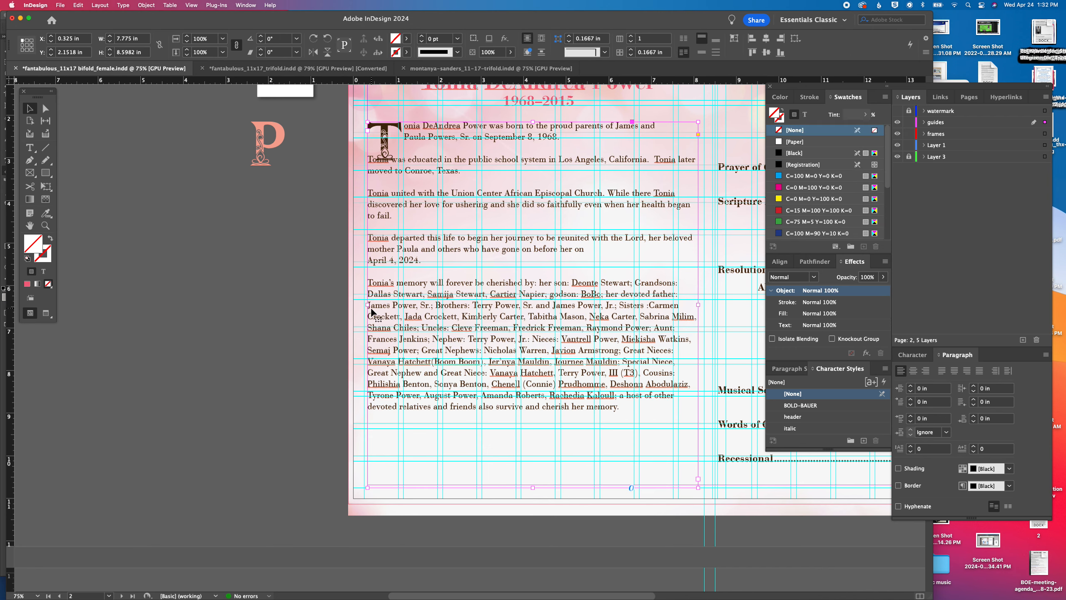
Narrow the obituary text frame from its left edge to about 5.08 in wide and move the decorative T to its start
{"action": "left_click_drag", "start_coordinate": [371, 306], "coordinate": [482, 305]}
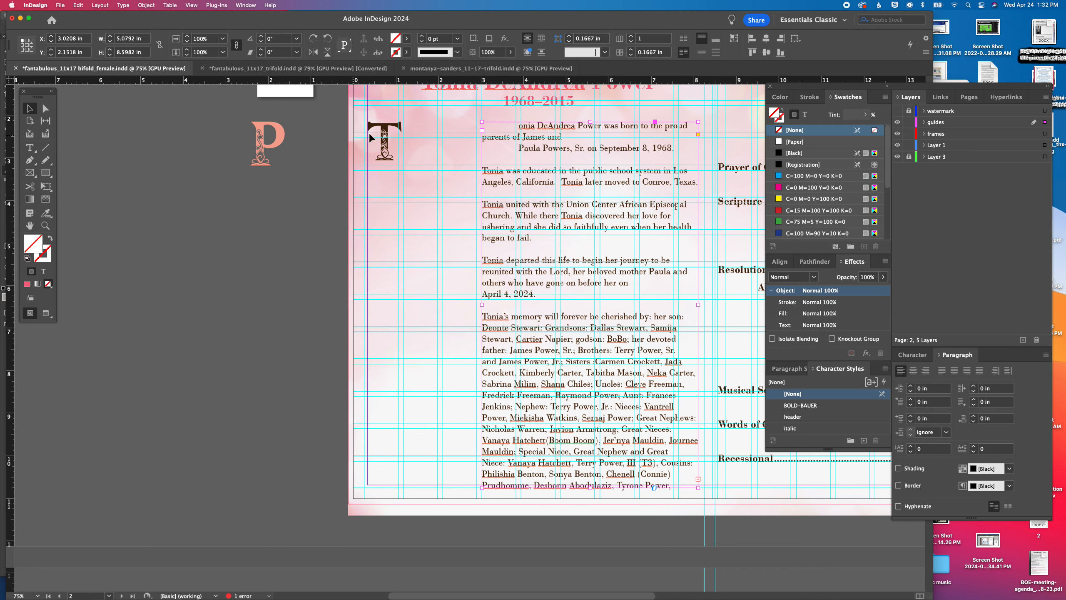
{"action": "left_click_drag", "start_coordinate": [383, 134], "coordinate": [500, 137]}
{"action": "left_click", "coordinate": [268, 210]}
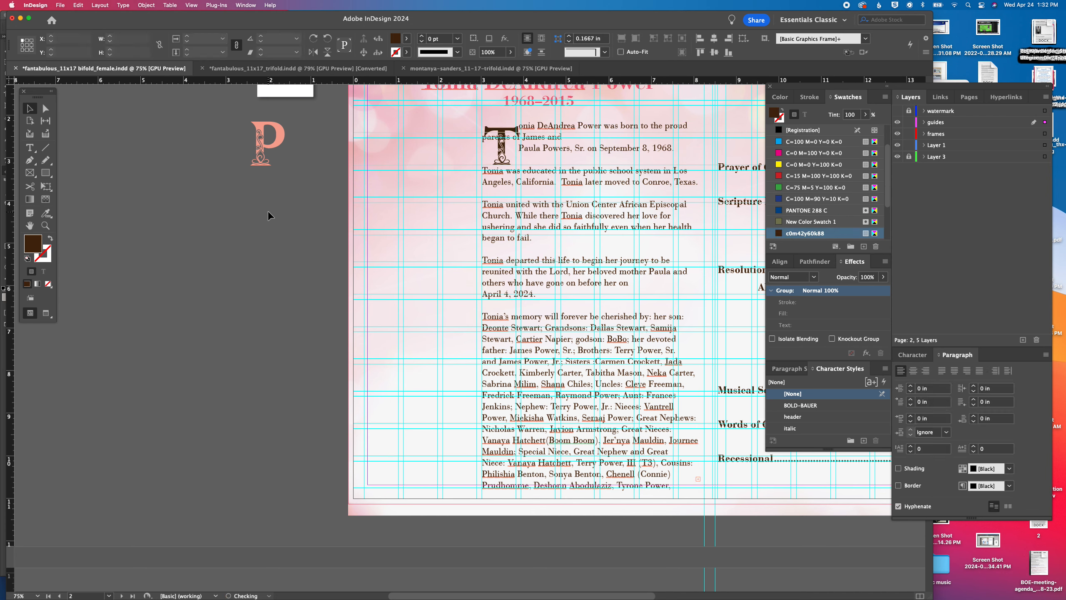
Delete the decorative P on the pasteboard and paste the four cropped photos beside page 2
{"action": "left_click", "coordinate": [276, 127]}
{"action": "key", "text": "Delete"}
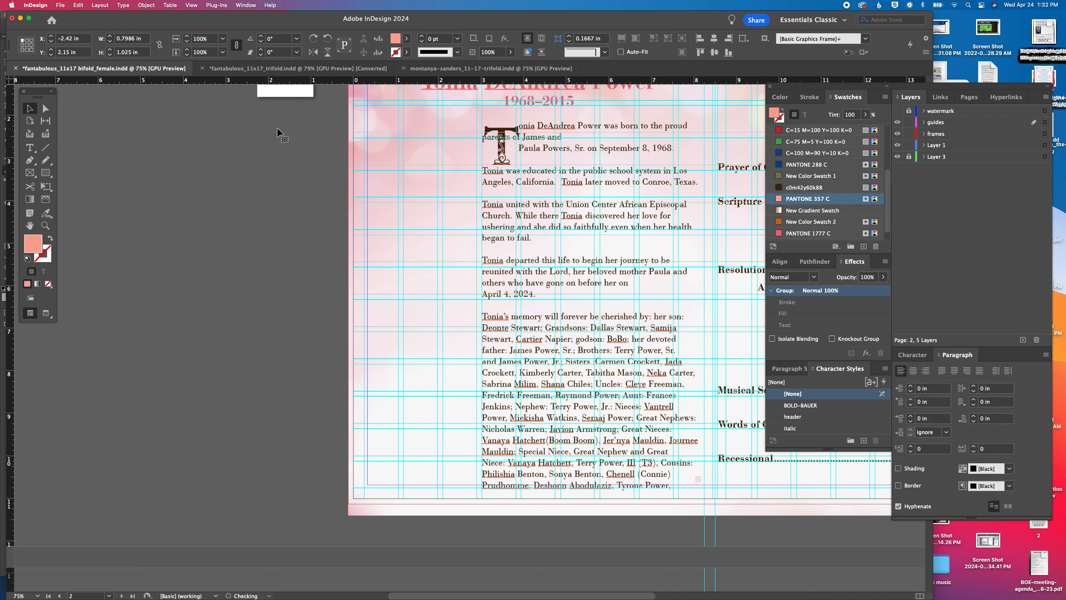
{"action": "key", "text": "super+v"}
{"action": "left_click_drag", "start_coordinate": [450, 246], "coordinate": [218, 253]}
{"action": "left_click", "coordinate": [277, 190]}
{"action": "left_click", "coordinate": [306, 261]}
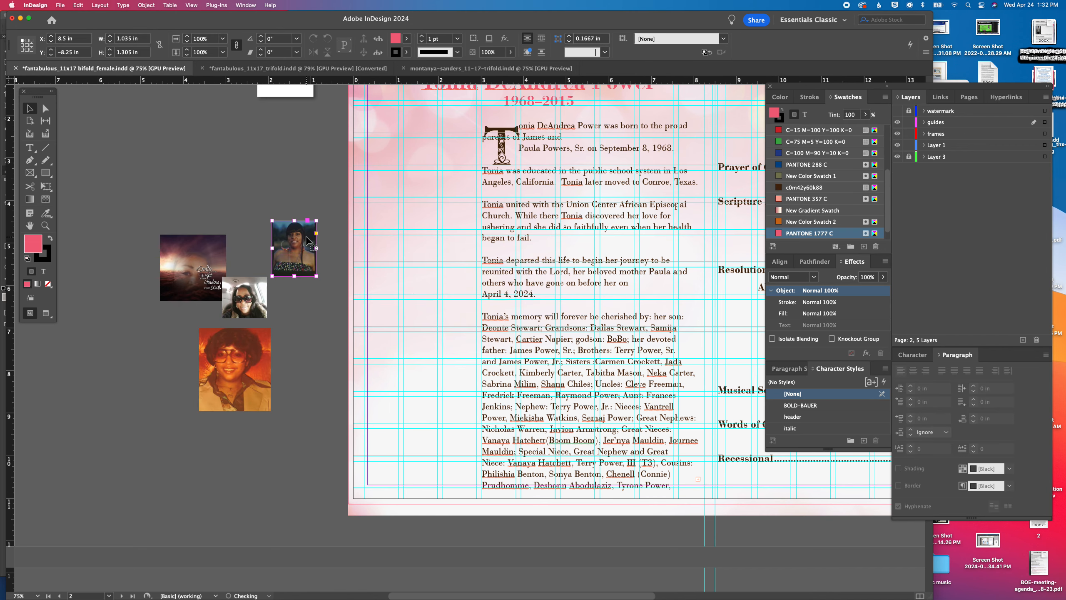
Trim the remaining dark edges off the portrait of the woman with bangs to about 0.93 by 1.155 in
{"action": "key", "text": "super+2"}
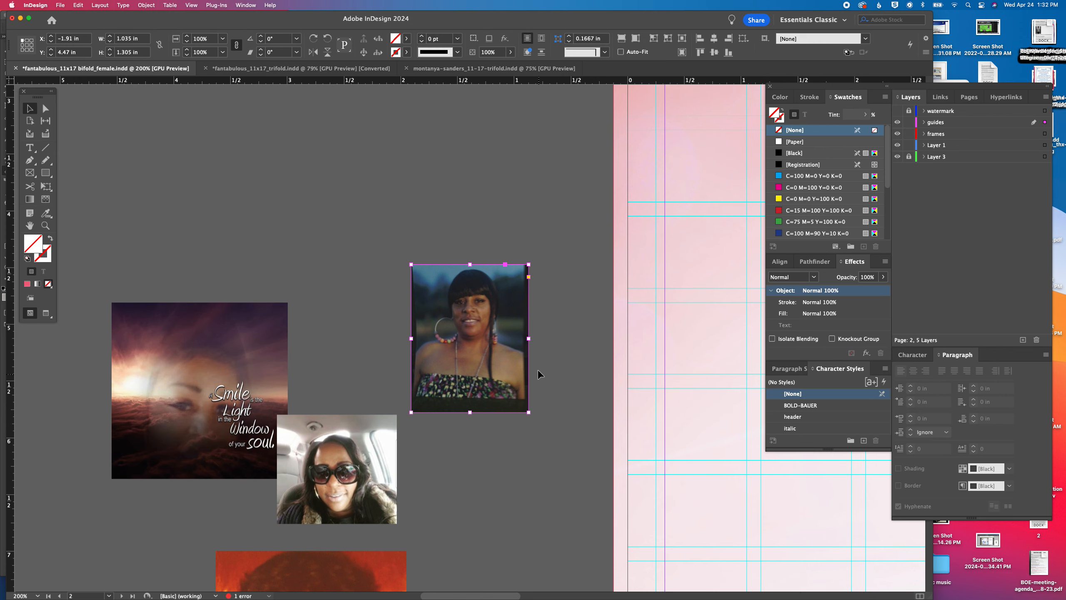
{"action": "left_click_drag", "start_coordinate": [528, 338], "coordinate": [523, 337]}
{"action": "left_click_drag", "start_coordinate": [411, 338], "coordinate": [417, 338]}
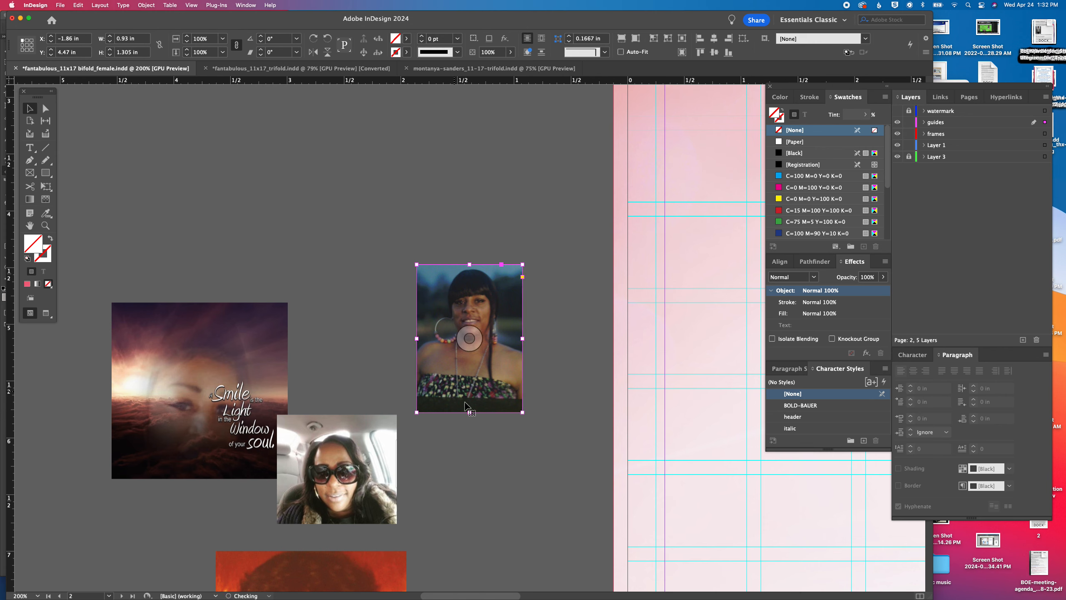
{"action": "left_click_drag", "start_coordinate": [462, 411], "coordinate": [460, 394]}
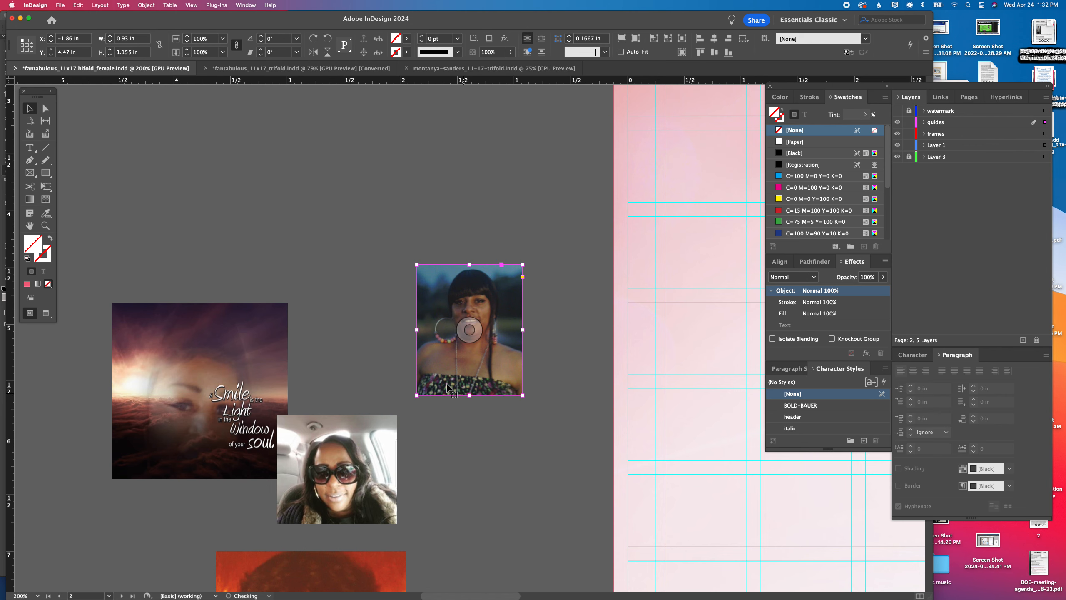
Put a white drop-shadow frame behind the portrait of the woman with bangs, sized to about 1.06 by 1.27 in
{"action": "left_click", "coordinate": [281, 312]}
{"action": "left_click_drag", "start_coordinate": [357, 395], "coordinate": [362, 528]}
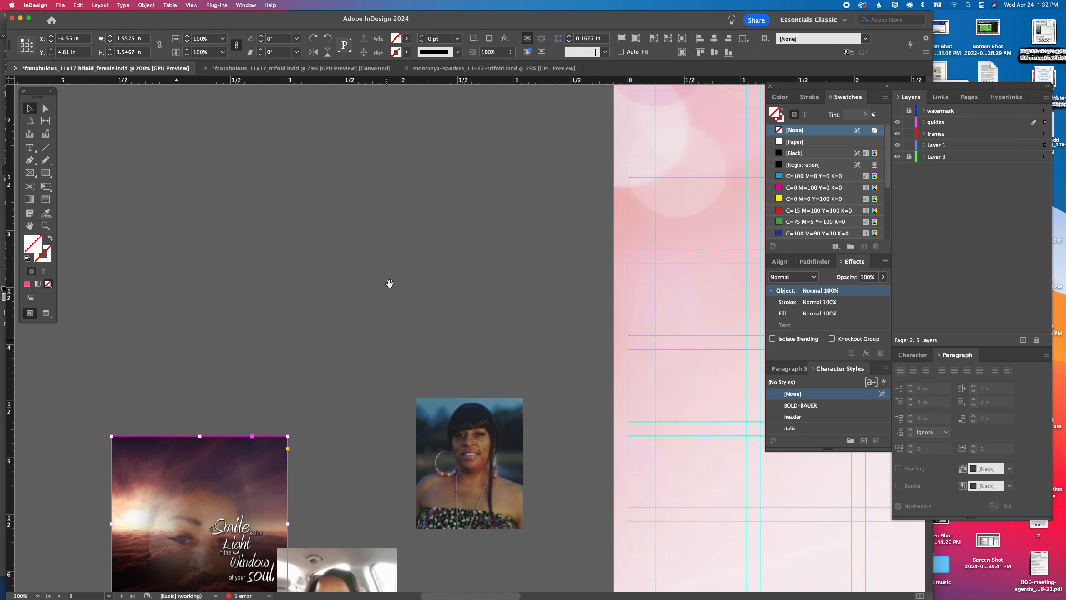
{"action": "left_click_drag", "start_coordinate": [390, 283], "coordinate": [401, 484]}
{"action": "left_click_drag", "start_coordinate": [471, 262], "coordinate": [389, 547]}
{"action": "left_click_drag", "start_coordinate": [393, 488], "coordinate": [470, 437]}
{"action": "left_click_drag", "start_coordinate": [474, 425], "coordinate": [432, 312]}
{"action": "left_click_drag", "start_coordinate": [461, 430], "coordinate": [432, 395]}
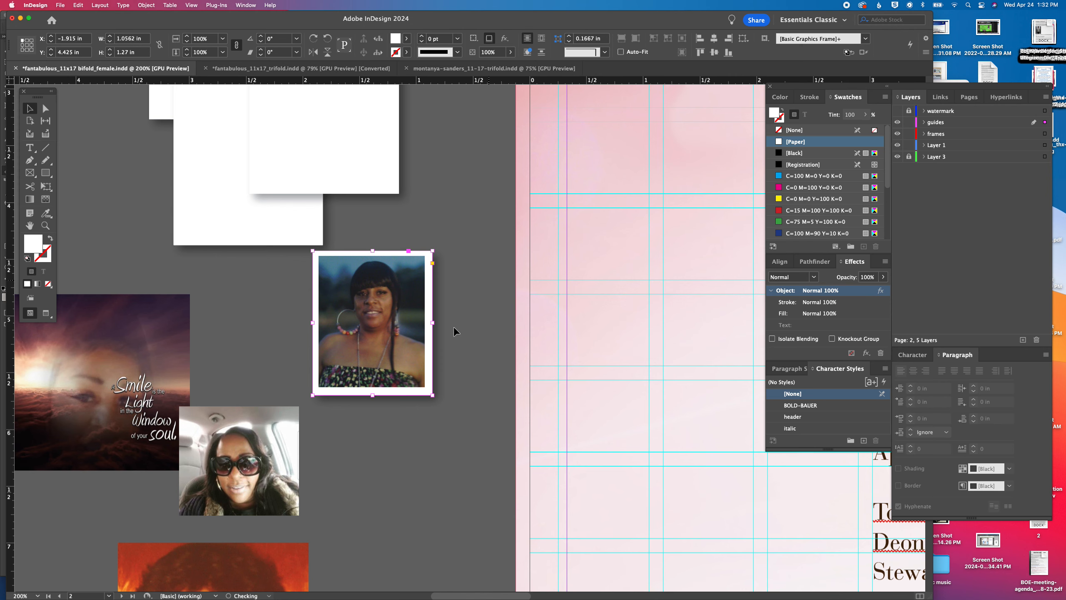
Align the portrait and its white frame on their horizontal and vertical centers and group them
{"action": "left_click", "coordinate": [411, 299], "text": "shift"}
{"action": "left_click", "coordinate": [713, 38]}
{"action": "left_click", "coordinate": [714, 52]}
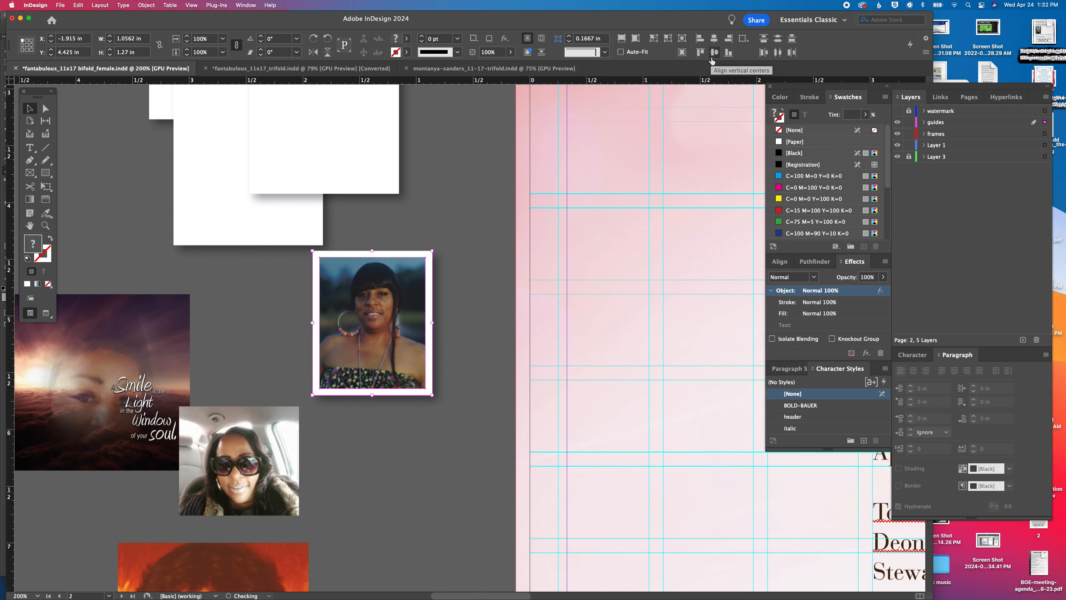
{"action": "key", "text": "super+g"}
Back the car selfie with a white frame about 1.175 by 1.08 in, center and group them, and move the group off the quote image
{"action": "left_click_drag", "start_coordinate": [422, 382], "coordinate": [282, 530]}
{"action": "scroll", "coordinate": [282, 530], "scroll_direction": "down", "scroll_amount": 8}
{"action": "scroll", "coordinate": [283, 531], "scroll_direction": "left", "scroll_amount": 5}
{"action": "left_click_drag", "start_coordinate": [433, 430], "coordinate": [417, 371]}
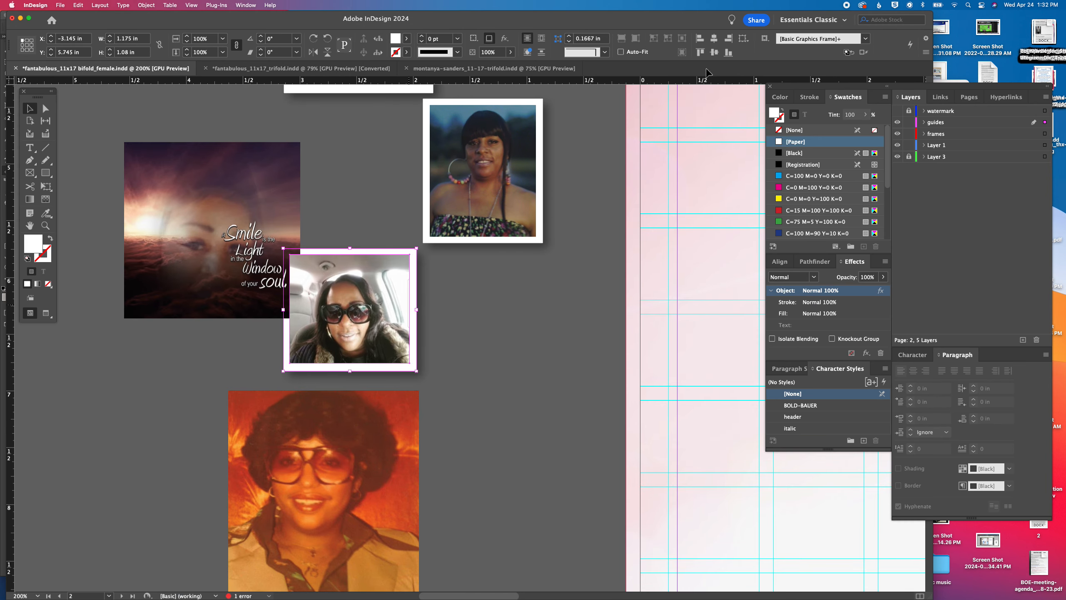
{"action": "left_click", "coordinate": [714, 52]}
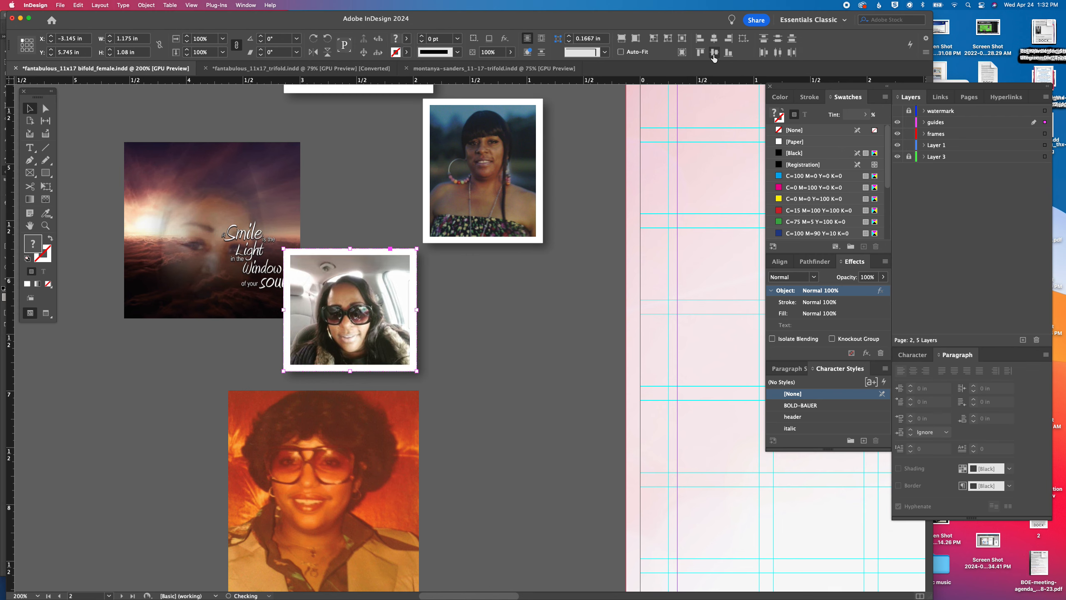
{"action": "key", "text": "super+g"}
{"action": "left_click_drag", "start_coordinate": [404, 288], "coordinate": [490, 323]}
Back the sunset quote image with a white frame about 1.68 by 1.635 in, then center-align and group the two
{"action": "left_click_drag", "start_coordinate": [366, 97], "coordinate": [200, 319]}
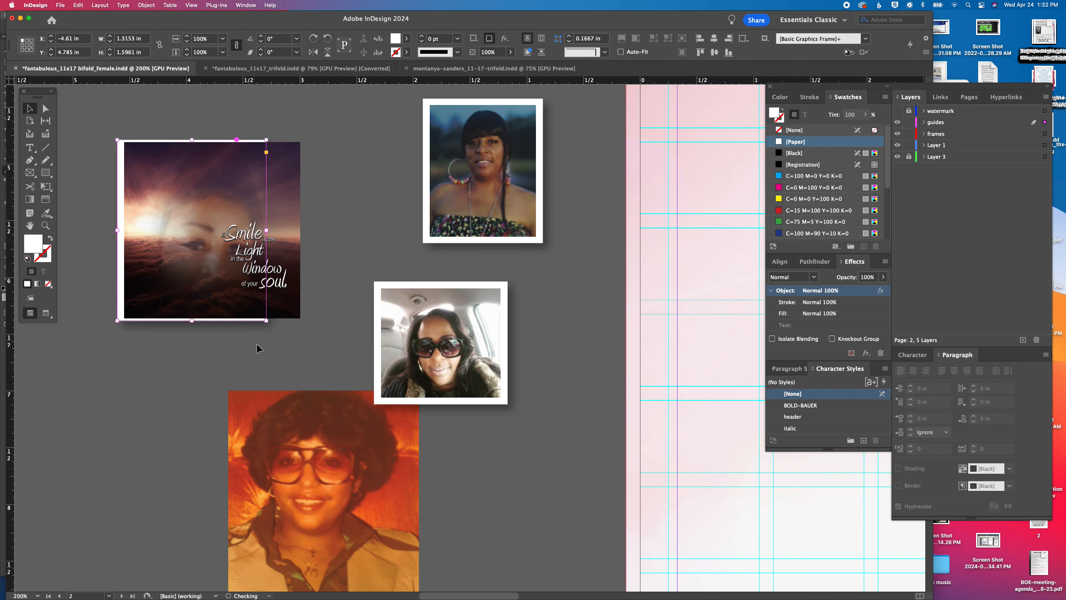
{"action": "left_click_drag", "start_coordinate": [265, 322], "coordinate": [307, 324]}
{"action": "left_click", "coordinate": [715, 39]}
{"action": "left_click", "coordinate": [714, 53]}
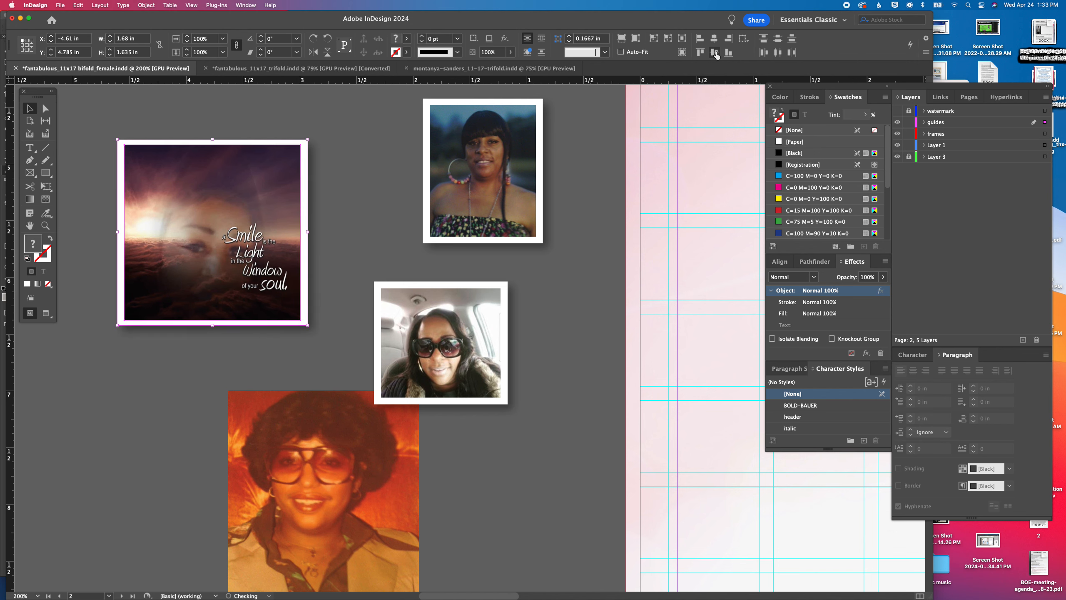
{"action": "key", "text": "super+g"}
Back the orange vintage portrait with a white frame about 1.8 by 2.08 in, then center-align and group the two
{"action": "scroll", "coordinate": [380, 238], "scroll_direction": "up", "scroll_amount": 6}
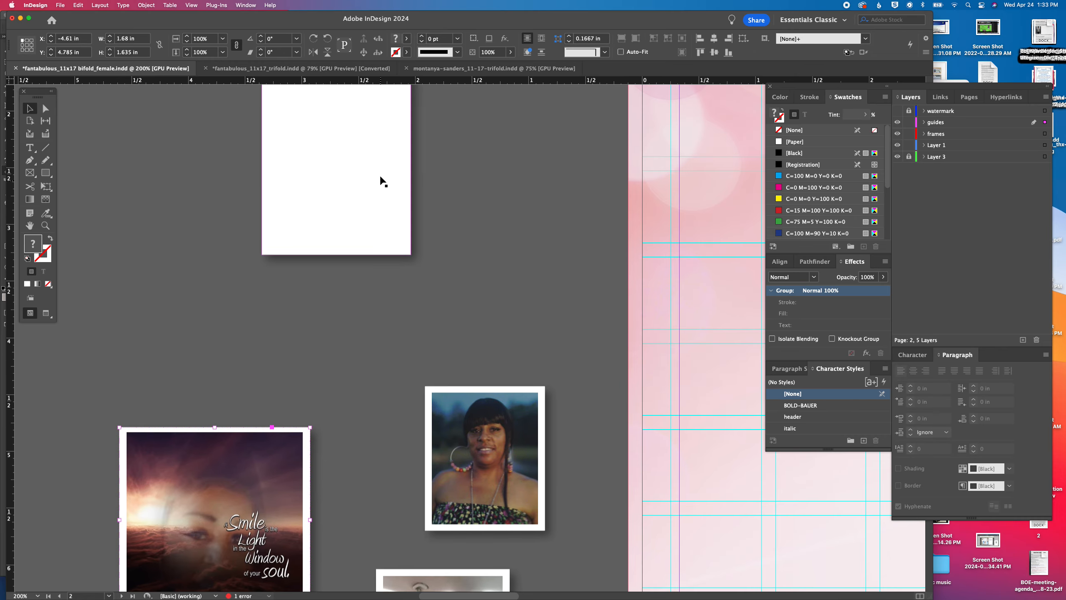
{"action": "left_click_drag", "start_coordinate": [380, 177], "coordinate": [315, 458]}
{"action": "scroll", "coordinate": [376, 240], "scroll_direction": "down", "scroll_amount": 8}
{"action": "left_click_drag", "start_coordinate": [403, 109], "coordinate": [431, 428]}
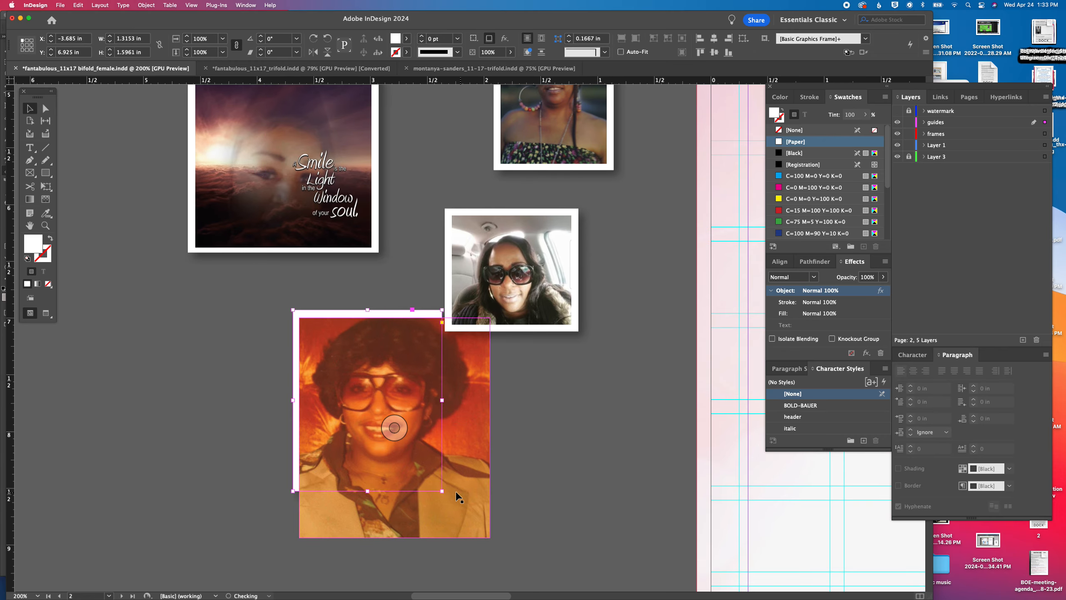
{"action": "left_click_drag", "start_coordinate": [442, 491], "coordinate": [497, 545]}
{"action": "left_click", "coordinate": [471, 508], "text": "shift"}
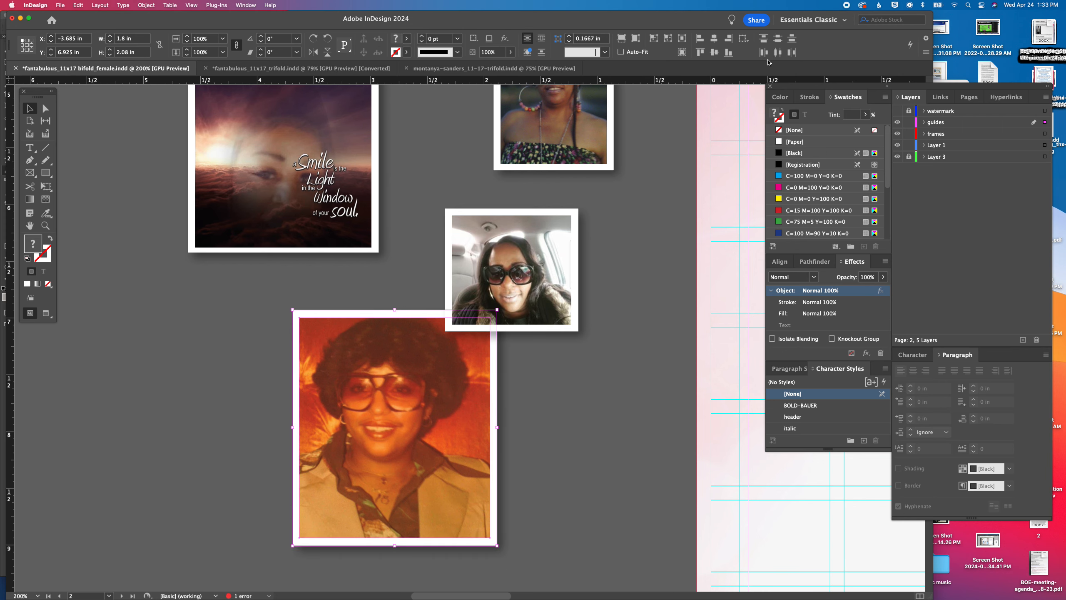
{"action": "left_click", "coordinate": [712, 42]}
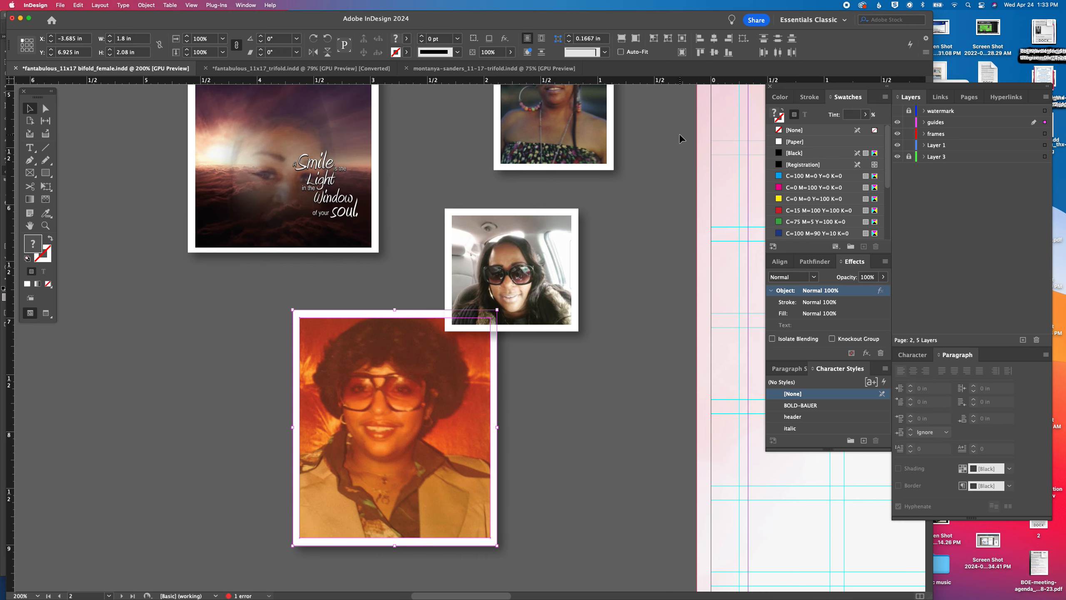
{"action": "key", "text": "super+g"}
Place the framed vintage portrait on page 2 in the empty column beside the lower part of the obituary text
{"action": "key", "text": "super+minus"}
{"action": "key", "text": "super+minus"}
{"action": "left_click_drag", "start_coordinate": [460, 267], "coordinate": [520, 422]}
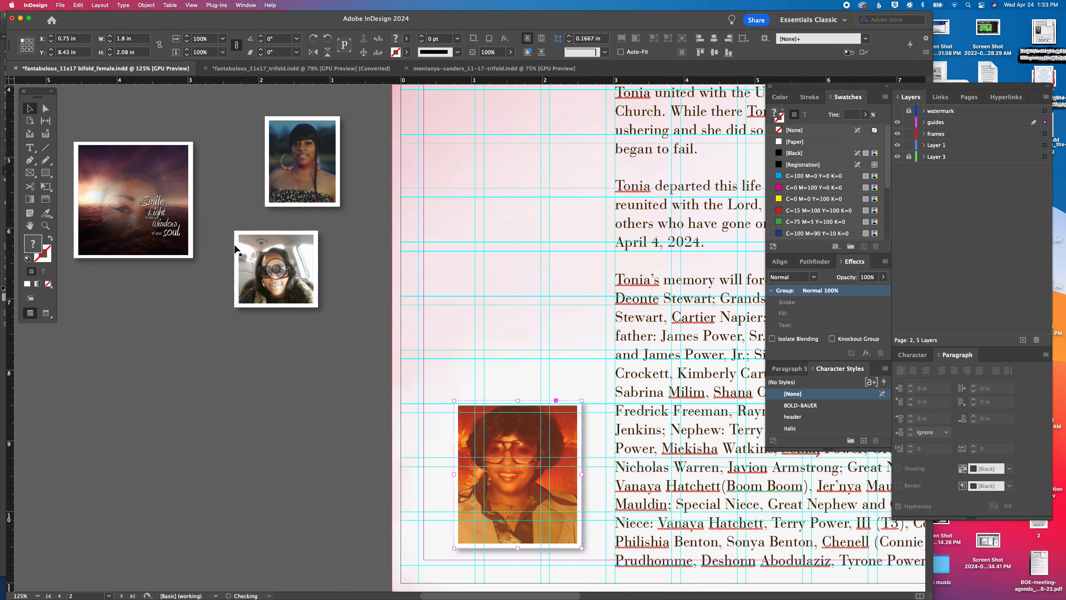
Enlarge the framed hoop-earring portrait and car selfie together on the pasteboard until the selfie is about 1.71 by 1.57 in
{"action": "left_click", "coordinate": [306, 189]}
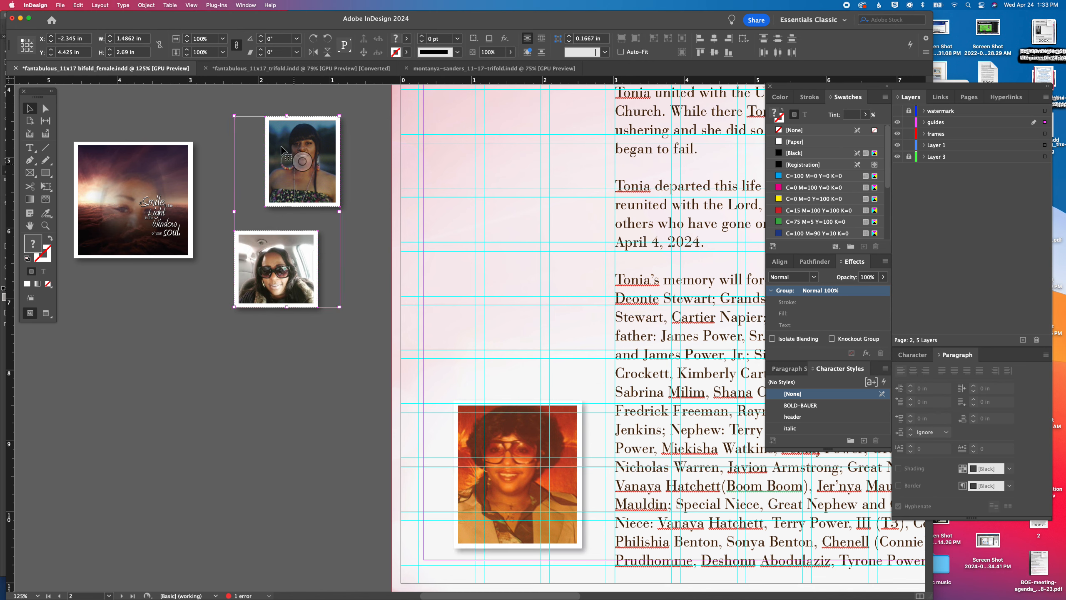
{"action": "left_click", "coordinate": [188, 38]}
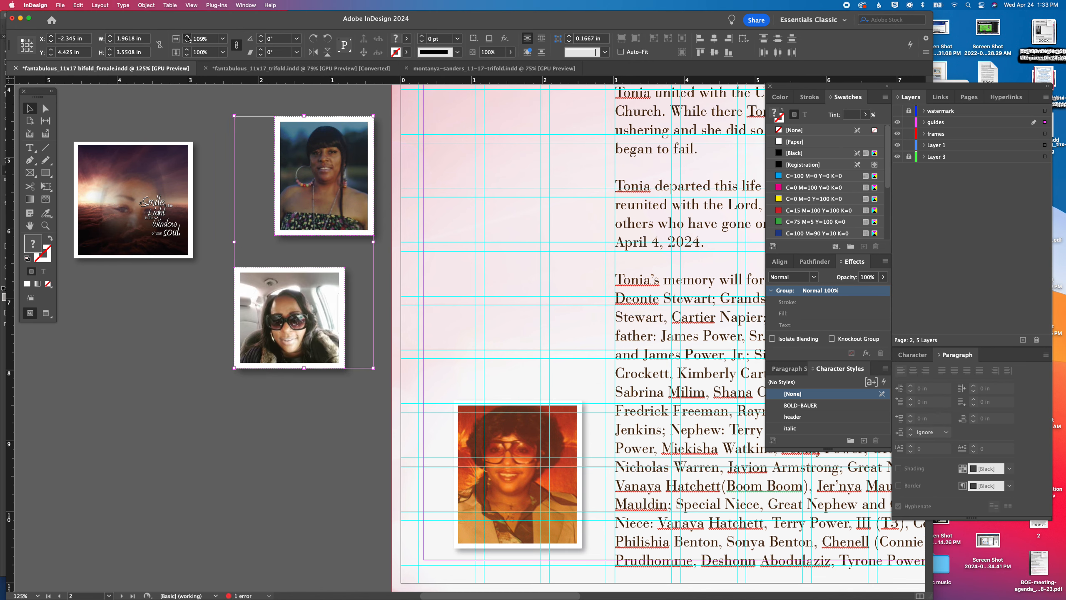
{"action": "left_click", "coordinate": [187, 38]}
Move the framed vintage portrait higher in the column beside the obituary and place the framed quote image beneath it
{"action": "left_click", "coordinate": [155, 206]}
{"action": "left_click_drag", "start_coordinate": [518, 474], "coordinate": [504, 291]}
{"action": "left_click_drag", "start_coordinate": [94, 169], "coordinate": [444, 409]}
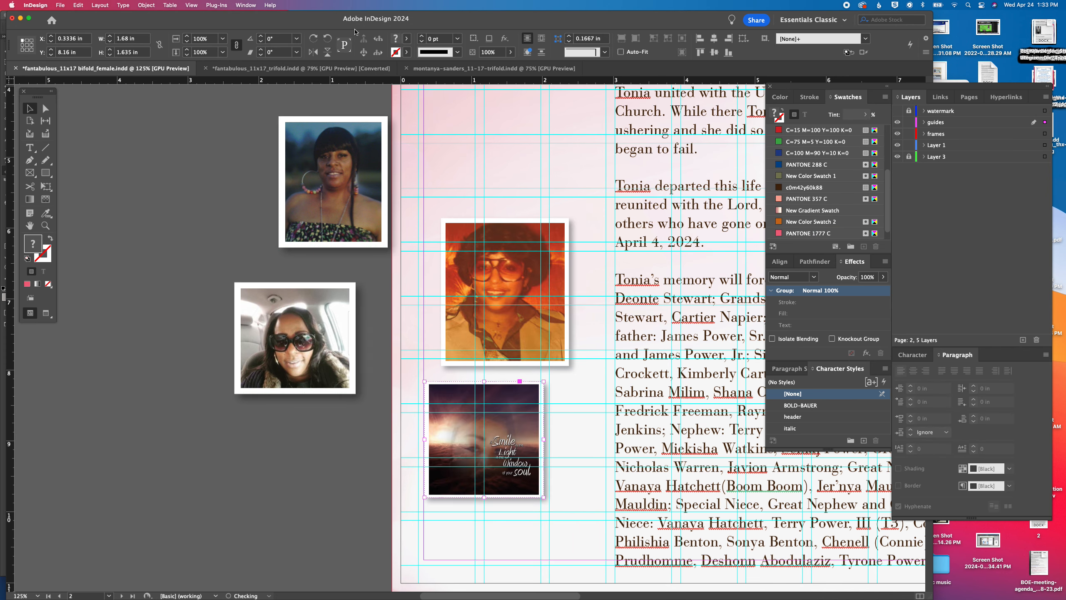
Enlarge the framed quote image to about 2.44 by 2.38 in
{"action": "left_click", "coordinate": [188, 37]}
{"action": "left_click", "coordinate": [190, 38]}
{"action": "left_click", "coordinate": [190, 38]}
Seat the vintage portrait directly above the quote image and rotate it by 1°
{"action": "left_click_drag", "start_coordinate": [490, 244], "coordinate": [493, 263]}
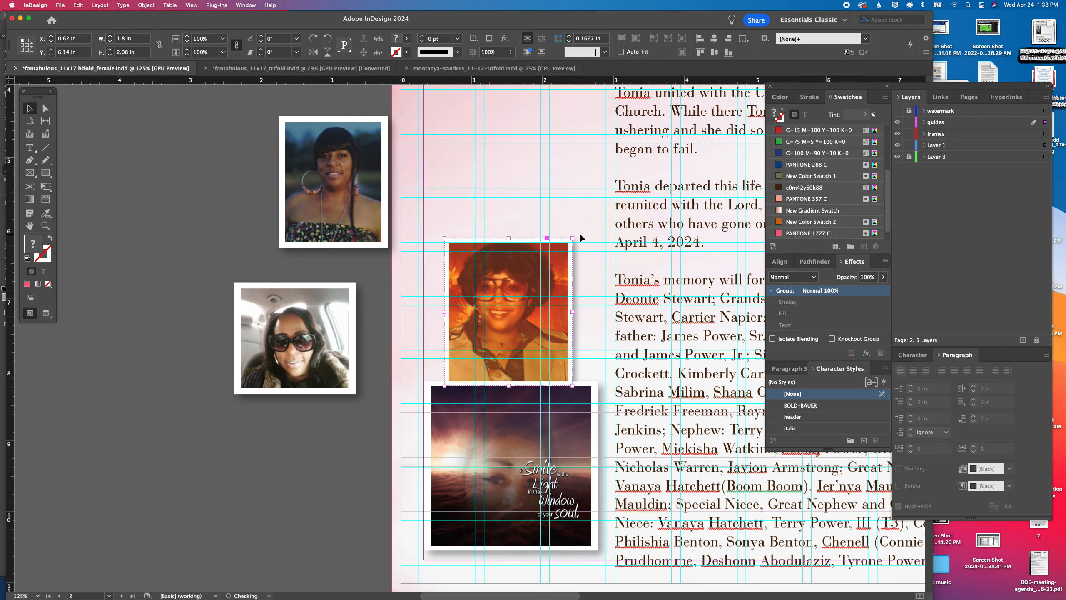
{"action": "left_click_drag", "start_coordinate": [574, 226], "coordinate": [564, 264]}
Place the framed car selfie directly above the vintage portrait and tilt it slightly clockwise
{"action": "scroll", "coordinate": [564, 264], "scroll_direction": "up", "scroll_amount": 5}
{"action": "scroll", "coordinate": [564, 263], "scroll_direction": "right", "scroll_amount": 3}
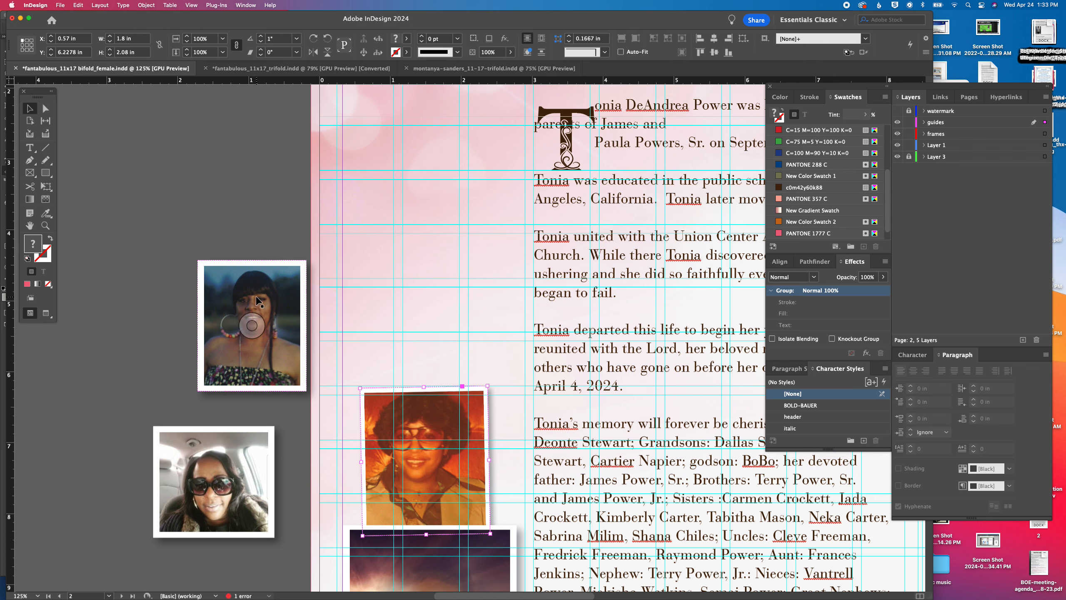
{"action": "left_click_drag", "start_coordinate": [256, 468], "coordinate": [467, 321]}
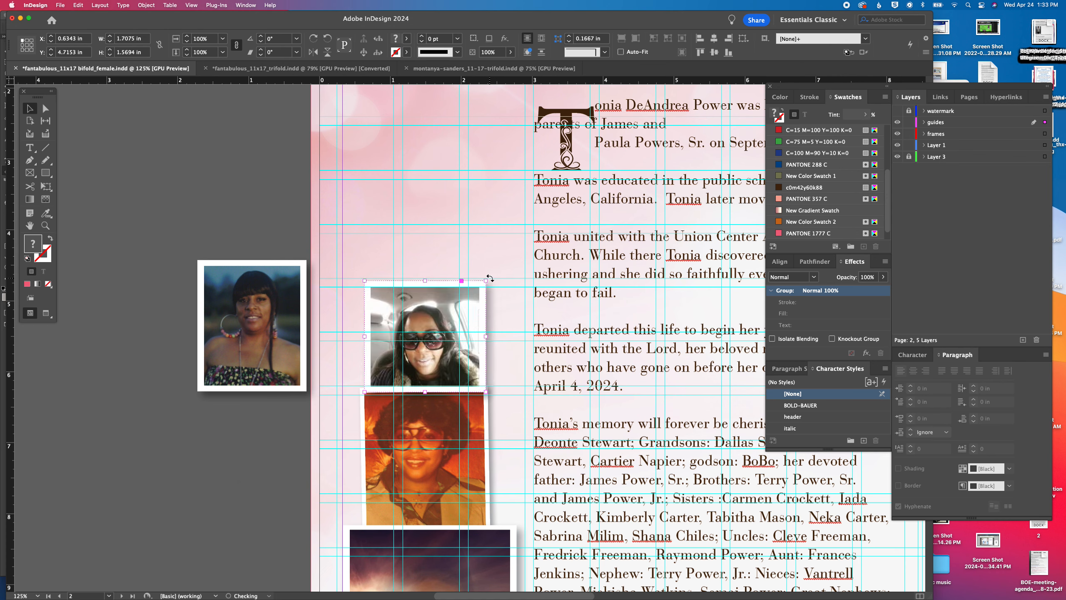
{"action": "left_click_drag", "start_coordinate": [489, 280], "coordinate": [498, 290]}
Place the framed hoop-earring portrait above the car selfie, rotate it by 1° and nudge it left over the stack
{"action": "left_click_drag", "start_coordinate": [275, 297], "coordinate": [457, 193]}
{"action": "left_click_drag", "start_coordinate": [492, 154], "coordinate": [490, 145]}
{"action": "key", "text": "Left"}
{"action": "key", "text": "Left"}
{"action": "key", "text": "Left"}
{"action": "key", "text": "Left"}
{"action": "key", "text": "Left"}
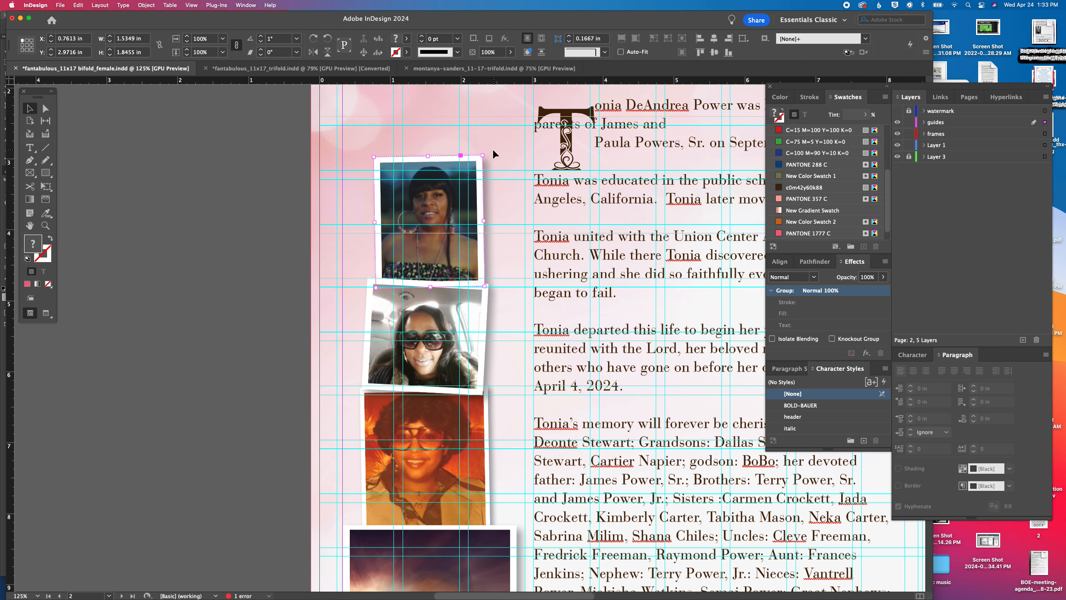
Reduce the font size of the entire obituary text to 13 pt
{"action": "key", "text": "super+minus"}
{"action": "key", "text": "super+minus"}
{"action": "left_click_drag", "start_coordinate": [627, 315], "coordinate": [416, 231]}
{"action": "double_click", "coordinate": [472, 308]}
{"action": "key", "text": "super+a"}
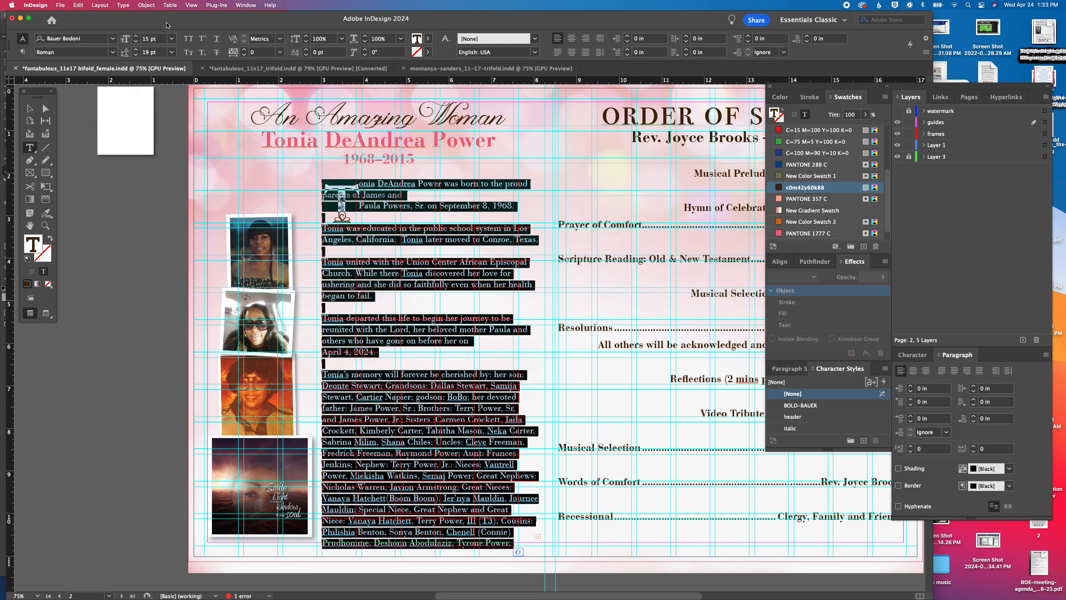
{"action": "left_click", "coordinate": [137, 42]}
{"action": "left_click", "coordinate": [137, 42]}
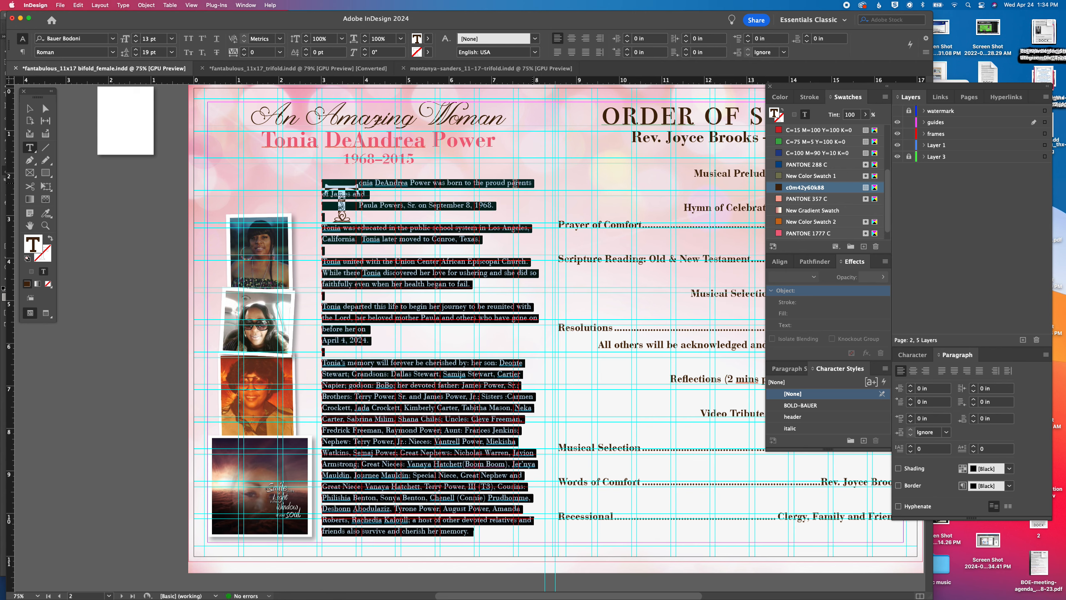
Remove the stray line break and tab in the obituary's opening sentence so the parents' names run on continuously
{"action": "left_click", "coordinate": [533, 185]}
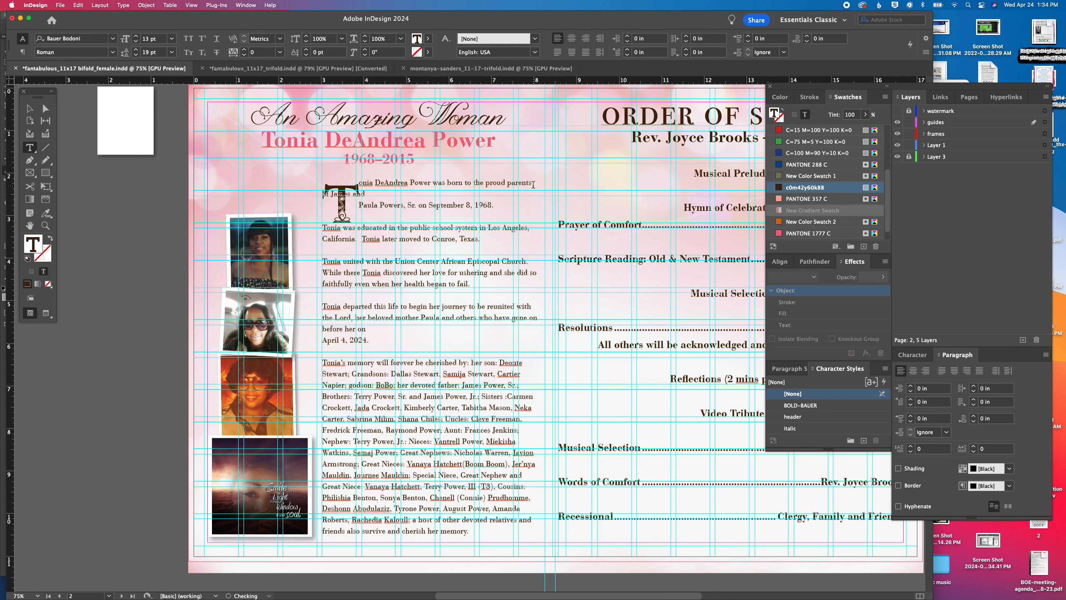
{"action": "key", "text": "Delete"}
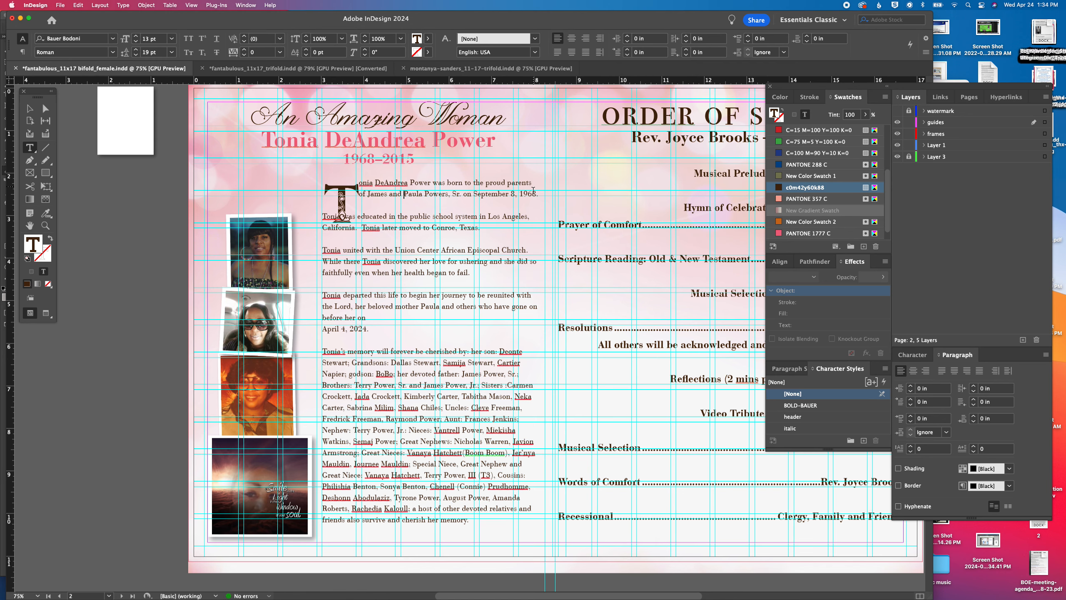
{"action": "key", "text": "BackSpace"}
Nudge the ornate drop cap T up and left to line up with the obituary frame's upper-left corner
{"action": "scroll", "coordinate": [361, 228], "scroll_direction": "left", "scroll_amount": 1}
{"action": "left_click", "coordinate": [30, 110]}
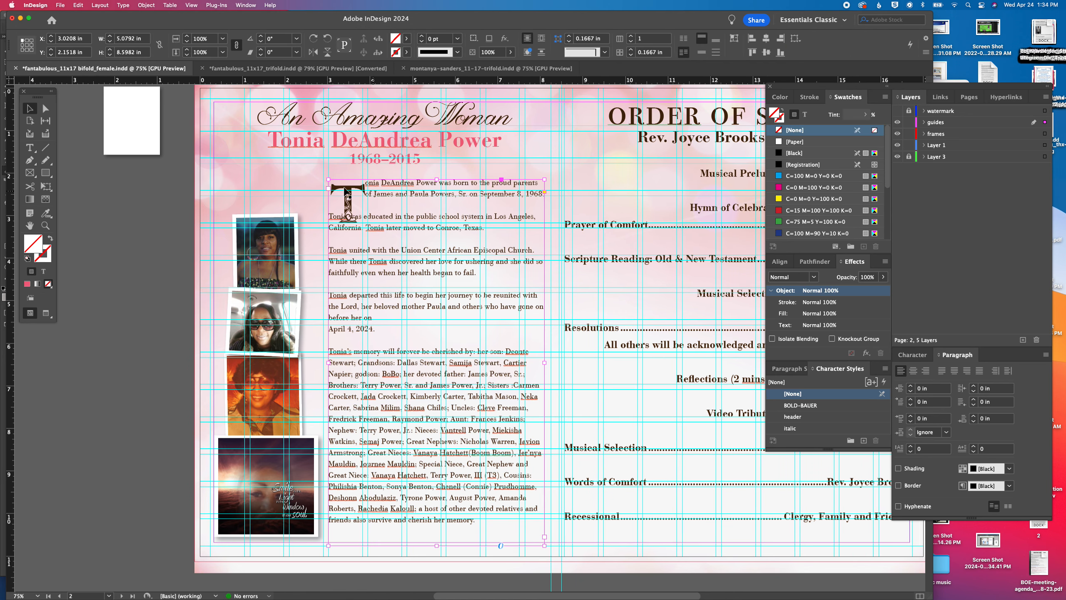
{"action": "left_click", "coordinate": [343, 190]}
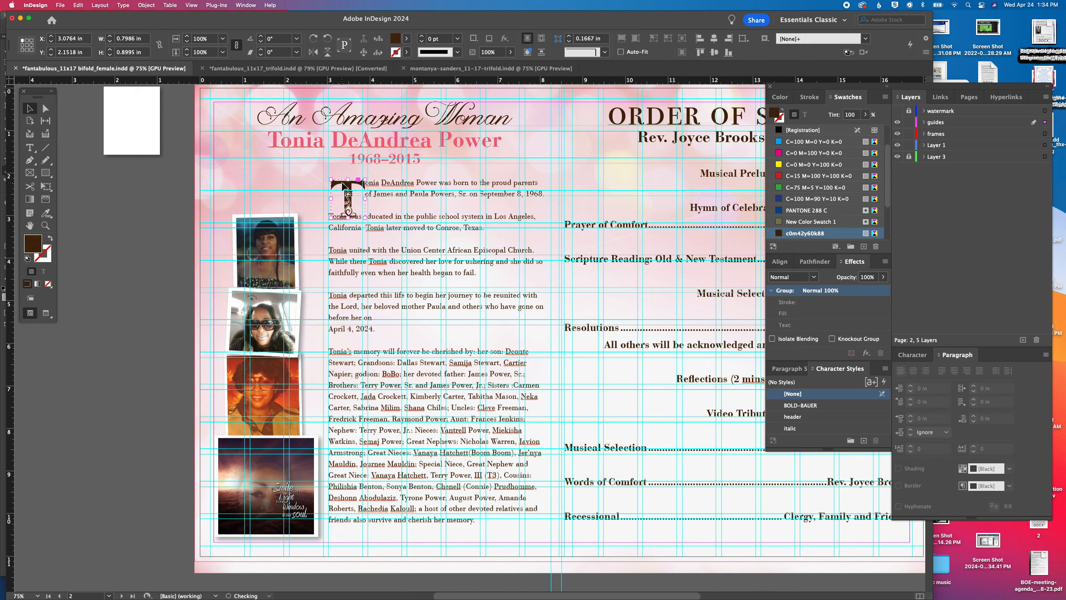
{"action": "key", "text": "Up"}
{"action": "key", "text": "Up"}
{"action": "key", "text": "Up"}
{"action": "key", "text": "Up"}
{"action": "key", "text": "Up"}
{"action": "key", "text": "Up"}
{"action": "key", "text": "Left"}
{"action": "key", "text": "Left"}
{"action": "key", "text": "Left"}
{"action": "key", "text": "Left"}
Shrink the drop cap T to about 0.68 by 0.77 in and nudge it down beside the first two lines
{"action": "left_click_drag", "start_coordinate": [363, 214], "coordinate": [360, 206]}
{"action": "key", "text": "Down"}
{"action": "key", "text": "Down"}
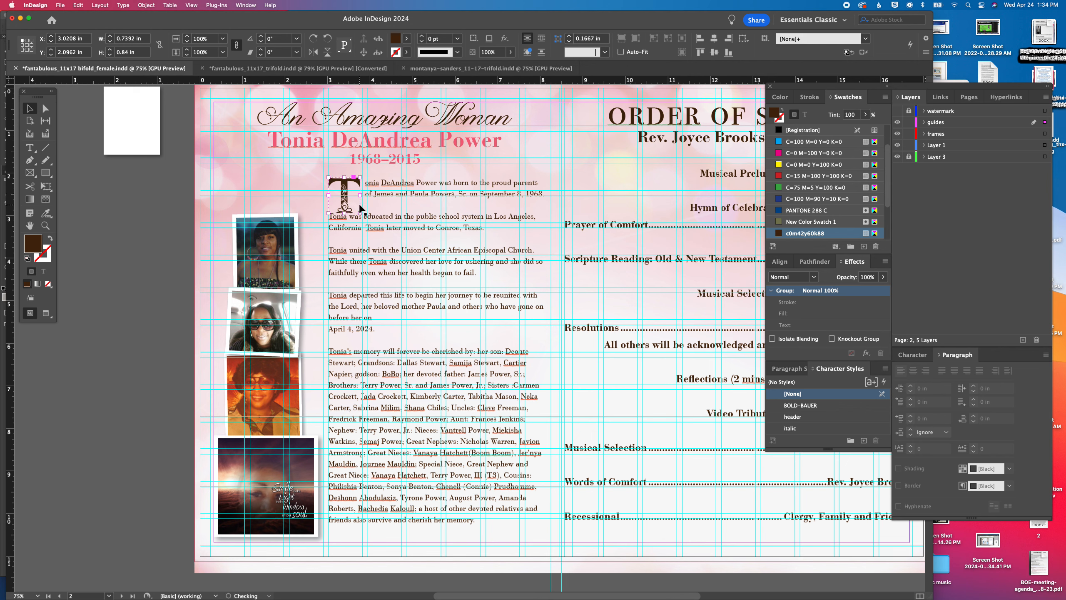
{"action": "left_click_drag", "start_coordinate": [360, 214], "coordinate": [358, 209]}
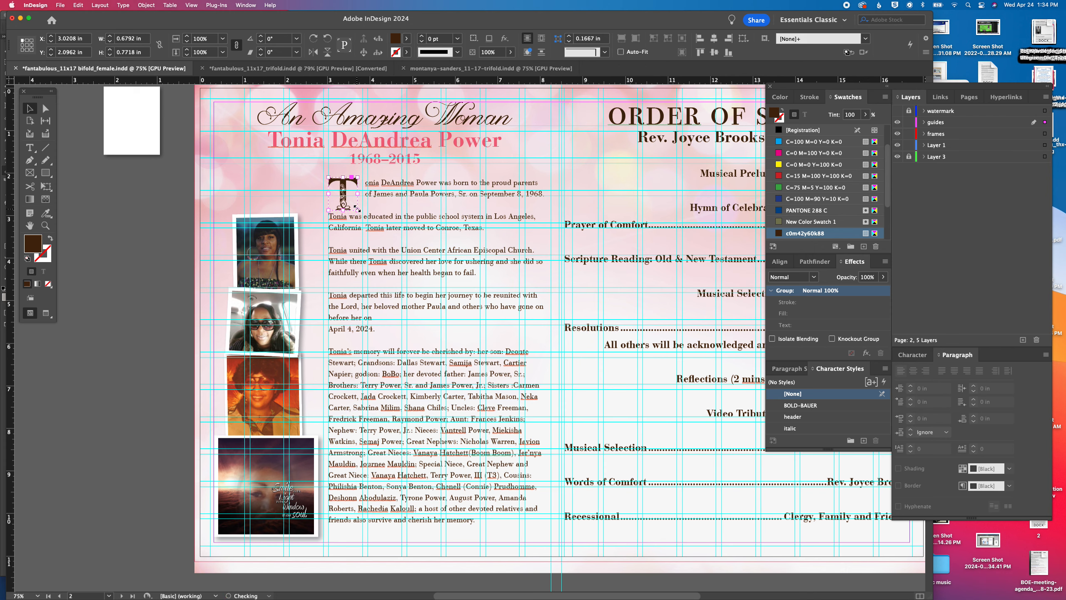
{"action": "key", "text": "Down"}
{"action": "key", "text": "Down"}
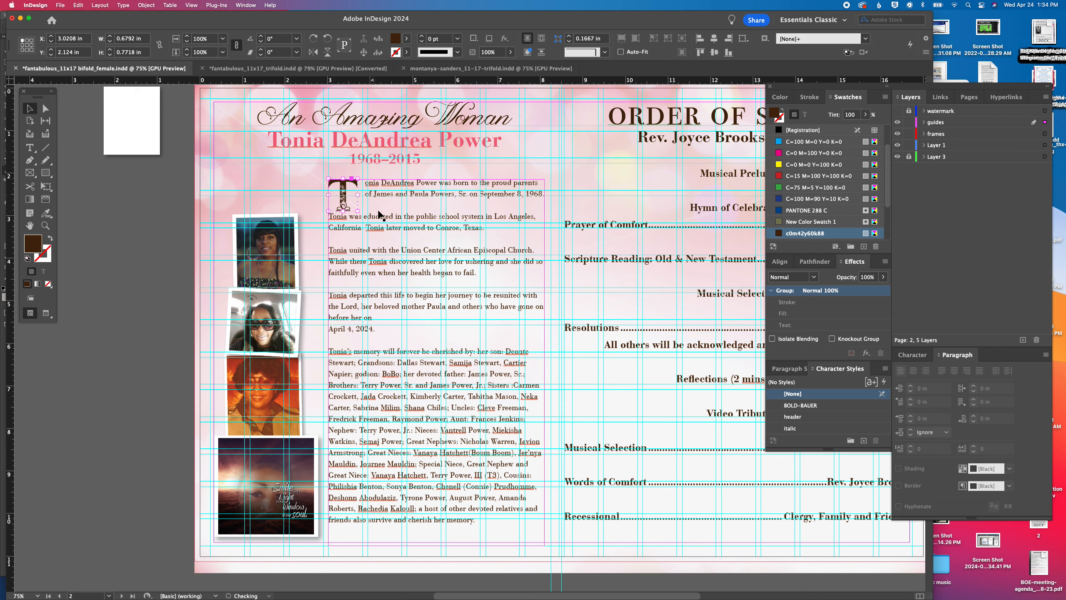
Shift the tab stop of the whole obituary text slightly left so the opening lines sit closer to the drop cap
{"action": "double_click", "coordinate": [403, 213]}
{"action": "key", "text": "super+a"}
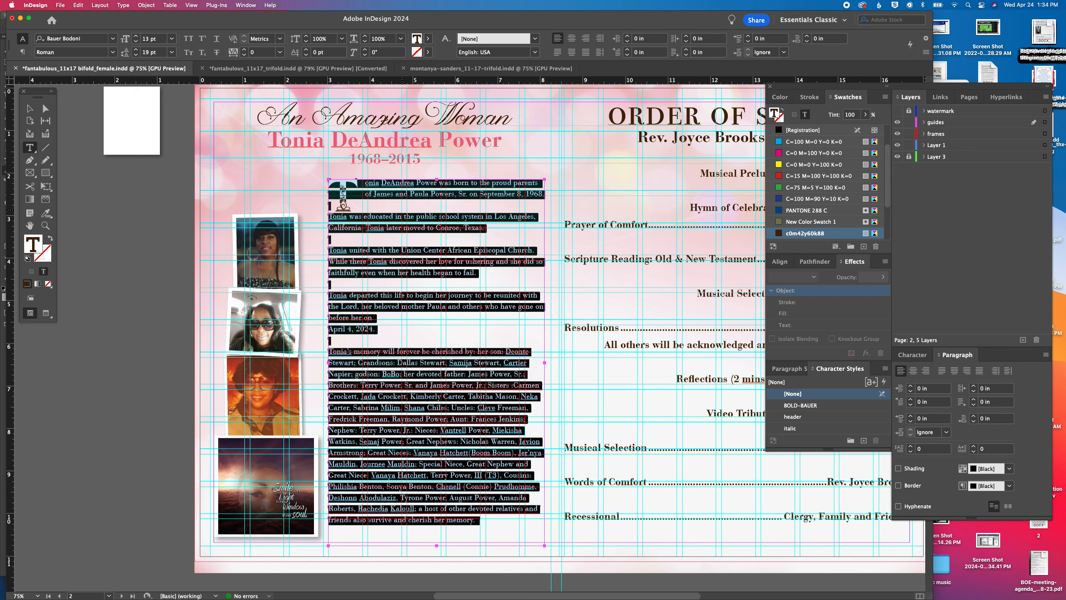
{"action": "key", "text": "shift+super+t"}
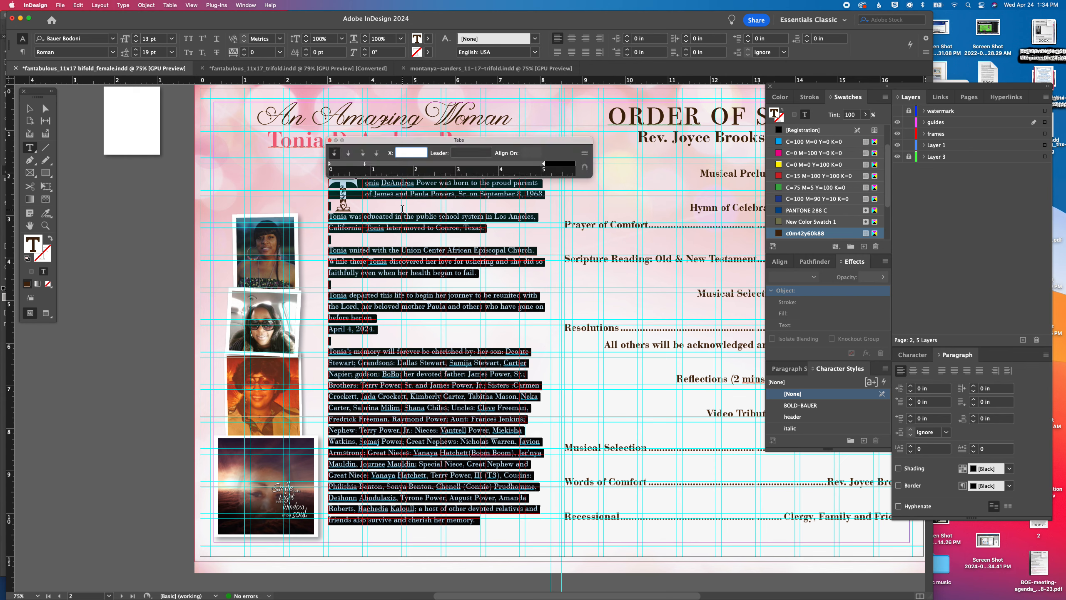
{"action": "left_click_drag", "start_coordinate": [366, 165], "coordinate": [359, 163]}
{"action": "left_click", "coordinate": [329, 140]}
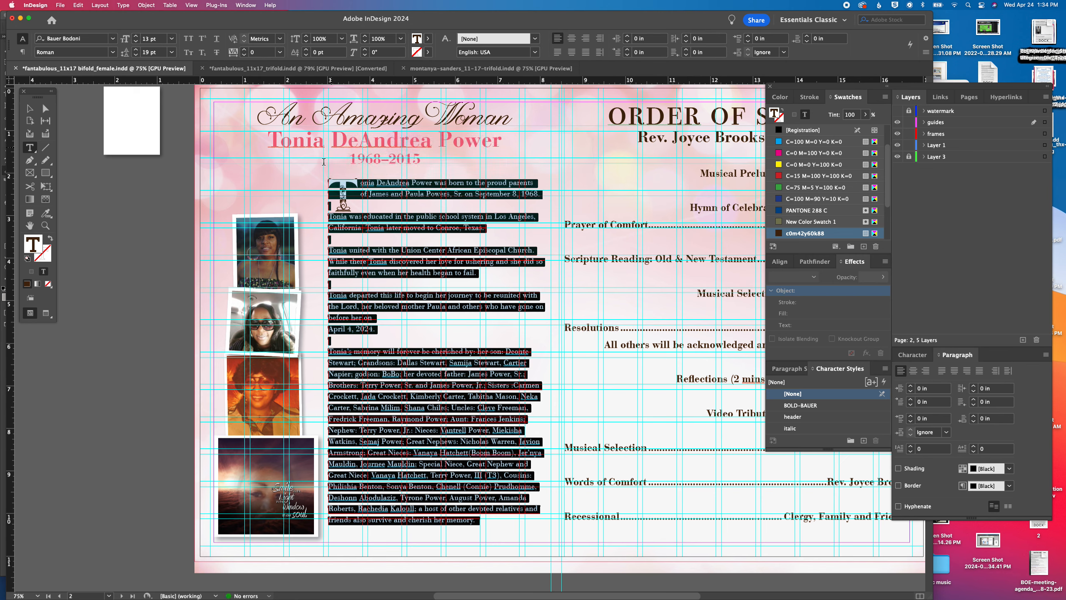
Select the four framed photos together and move the stack up to about X 0.25 in, Y 2.23 in
{"action": "left_click", "coordinate": [29, 109]}
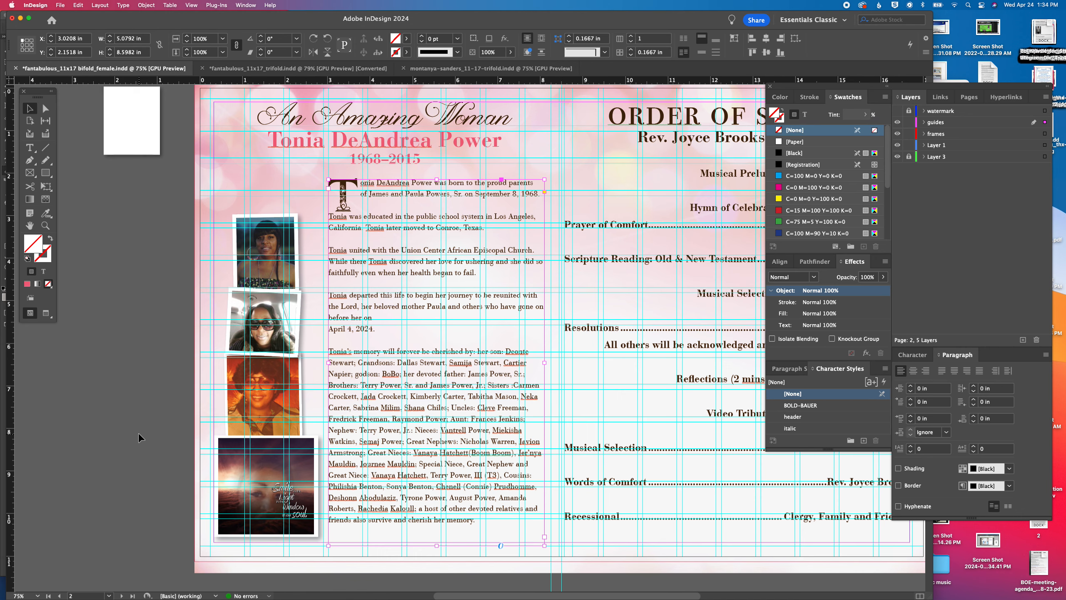
{"action": "left_click", "coordinate": [173, 260]}
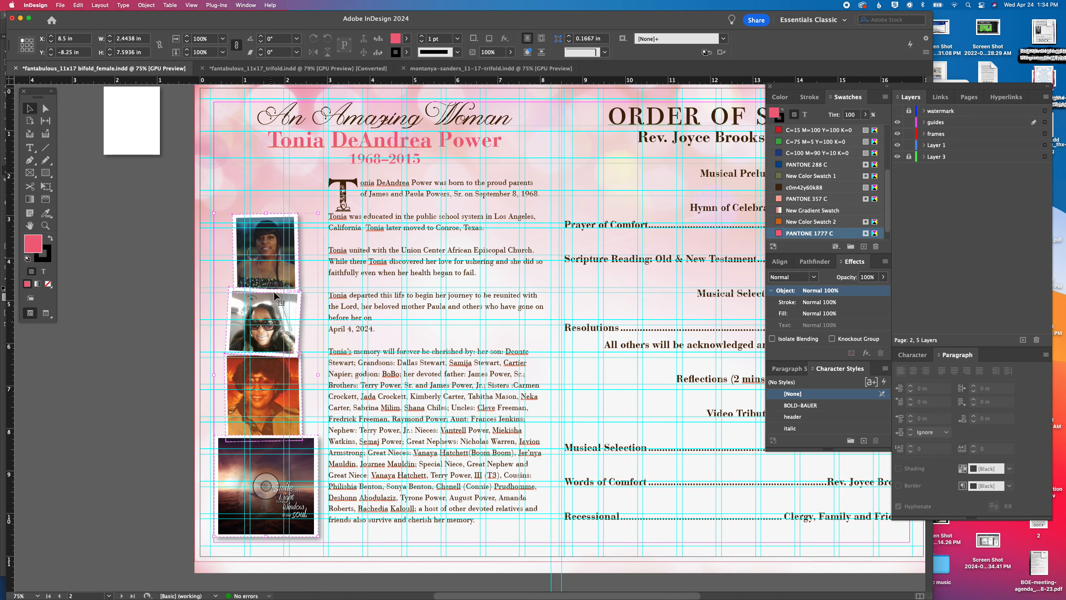
{"action": "left_click", "coordinate": [275, 238]}
{"action": "left_click_drag", "start_coordinate": [274, 234], "coordinate": [275, 238]}
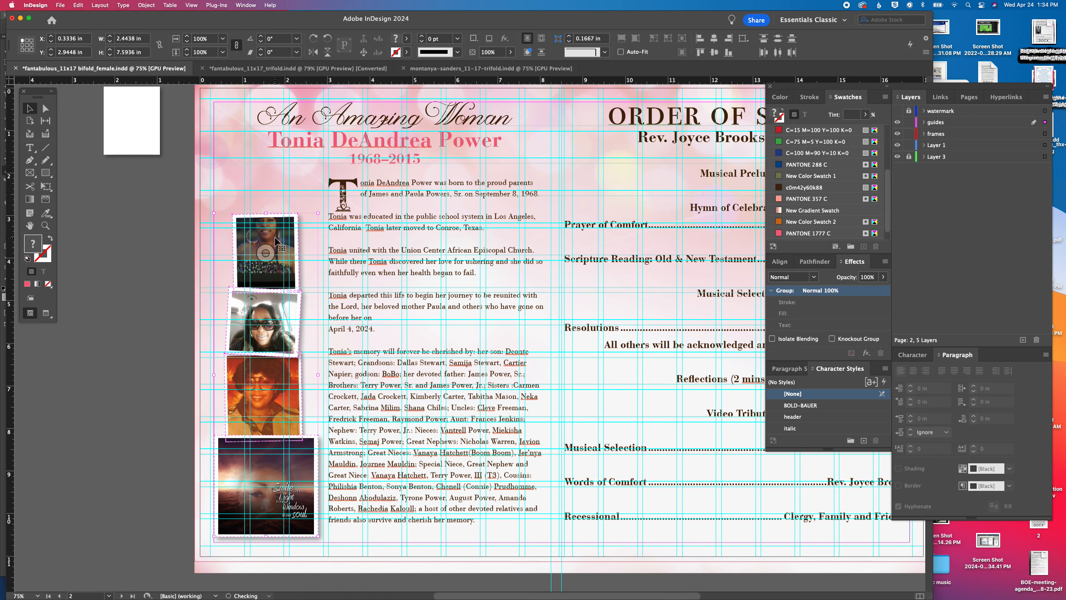
{"action": "key", "text": "super+z"}
{"action": "scroll", "coordinate": [205, 308], "scroll_direction": "left", "scroll_amount": 1}
{"action": "left_click", "coordinate": [210, 256]}
{"action": "left_click_drag", "start_coordinate": [211, 256], "coordinate": [289, 425]}
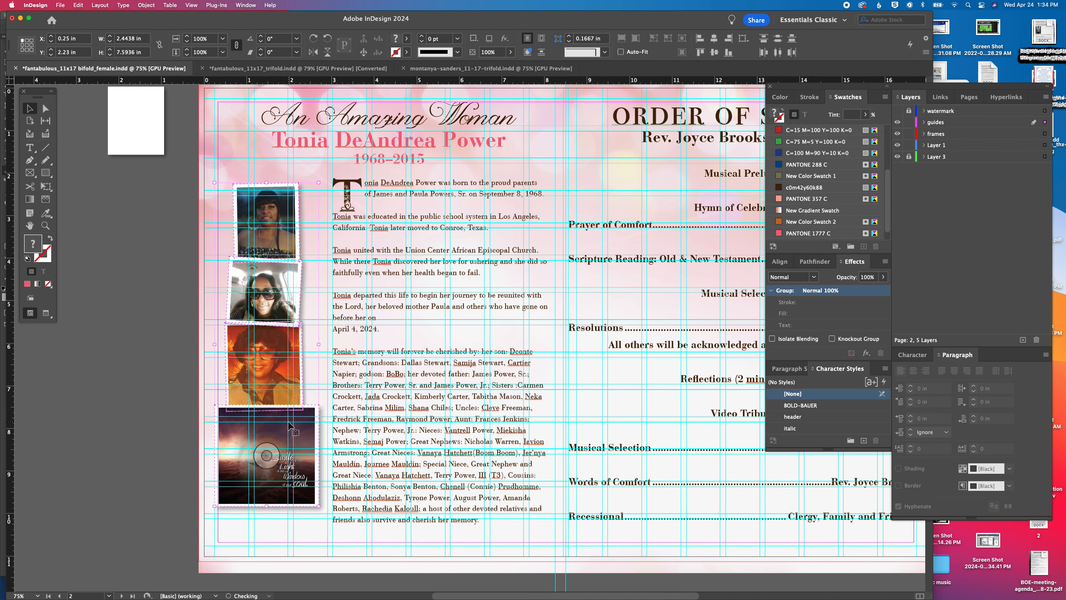
Nudge the four-photo stack right and down to about X 0.36 in, Y 2.83 in
{"action": "key", "text": "Right"}
{"action": "key", "text": "Right"}
{"action": "key", "text": "Right"}
{"action": "key", "text": "Right"}
{"action": "key", "text": "Right"}
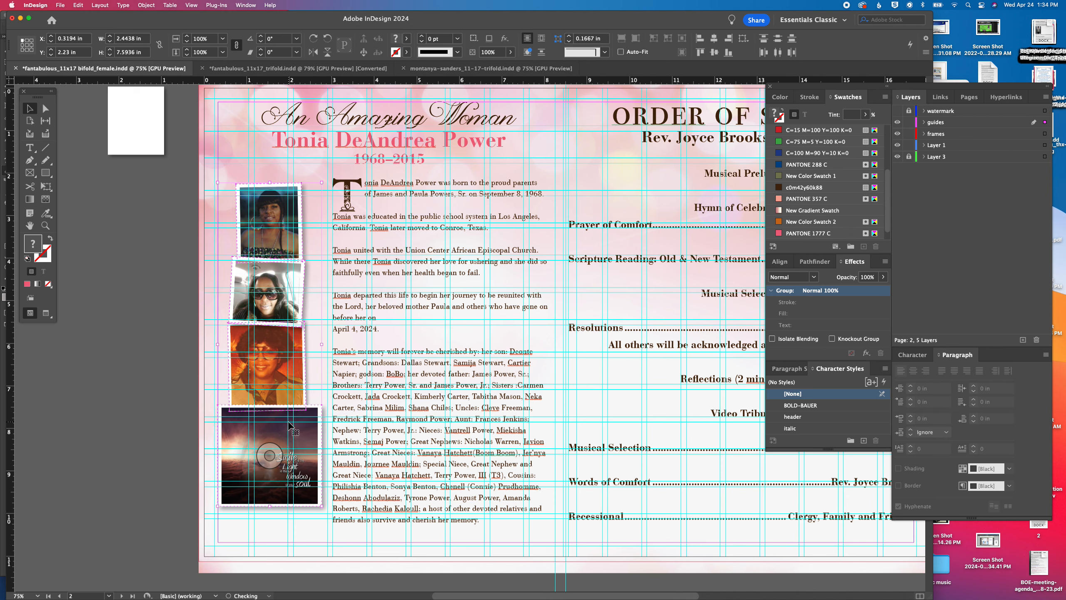
{"action": "key", "text": "Down"}
{"action": "key", "text": "Down"}
{"action": "key", "text": "Down"}
{"action": "key", "text": "Down"}
{"action": "key", "text": "Down"}
{"action": "key", "text": "Down"}
{"action": "key", "text": "Down"}
{"action": "key", "text": "Down"}
{"action": "key", "text": "Down"}
{"action": "key", "text": "Down"}
{"action": "key", "text": "Down"}
{"action": "key", "text": "Down"}
{"action": "key", "text": "Down"}
{"action": "key", "text": "Down"}
{"action": "key", "text": "Down"}
{"action": "key", "text": "Down"}
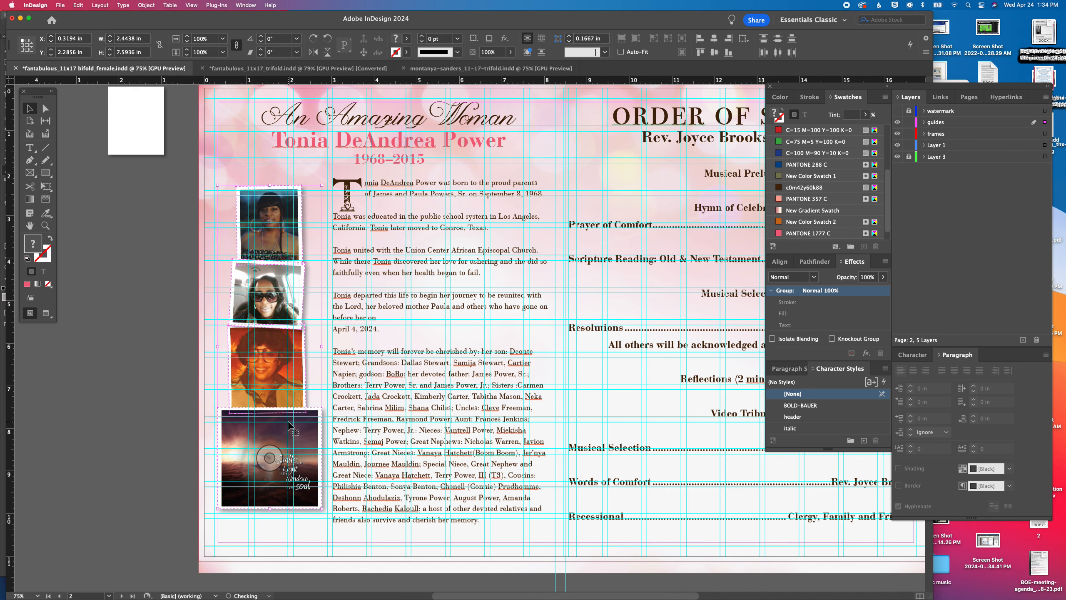
{"action": "key", "text": "Down"}
{"action": "key", "text": "Down"}
{"action": "key", "text": "Down"}
{"action": "key", "text": "Down"}
{"action": "key", "text": "Down"}
{"action": "key", "text": "Down"}
{"action": "key", "text": "Down"}
{"action": "key", "text": "Down"}
{"action": "key", "text": "Down"}
{"action": "key", "text": "Down"}
{"action": "key", "text": "Down"}
{"action": "key", "text": "Down"}
{"action": "key", "text": "Down"}
{"action": "key", "text": "Down"}
{"action": "key", "text": "Down"}
{"action": "key", "text": "Down"}
{"action": "key", "text": "Down"}
{"action": "key", "text": "Down"}
{"action": "key", "text": "Down"}
{"action": "key", "text": "Down"}
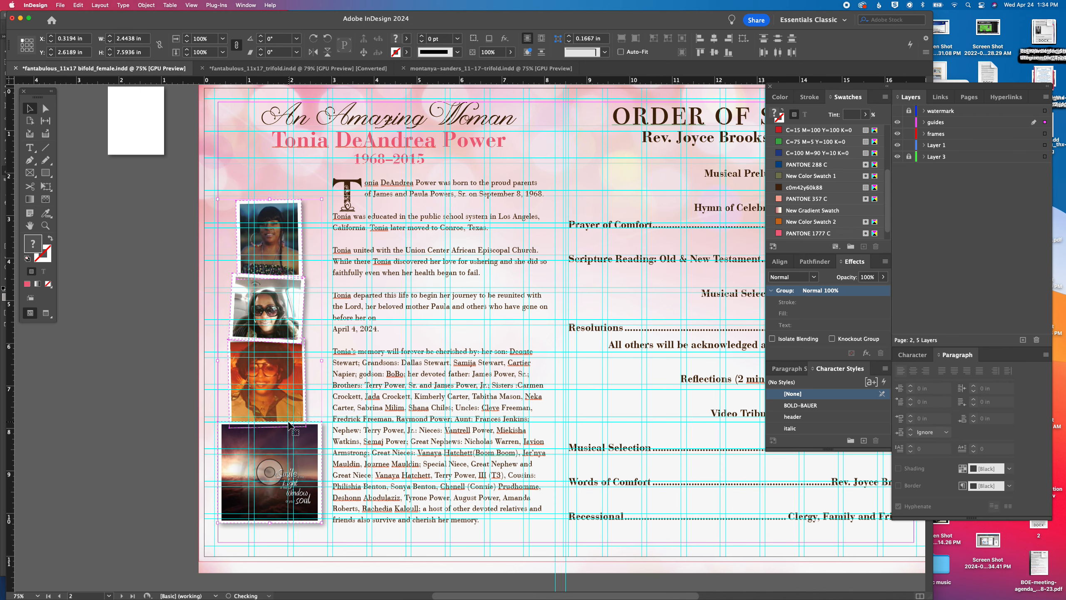
{"action": "key", "text": "Down"}
{"action": "key", "text": "Down"}
{"action": "key", "text": "Down"}
{"action": "key", "text": "Right"}
{"action": "key", "text": "Right"}
{"action": "key", "text": "Right"}
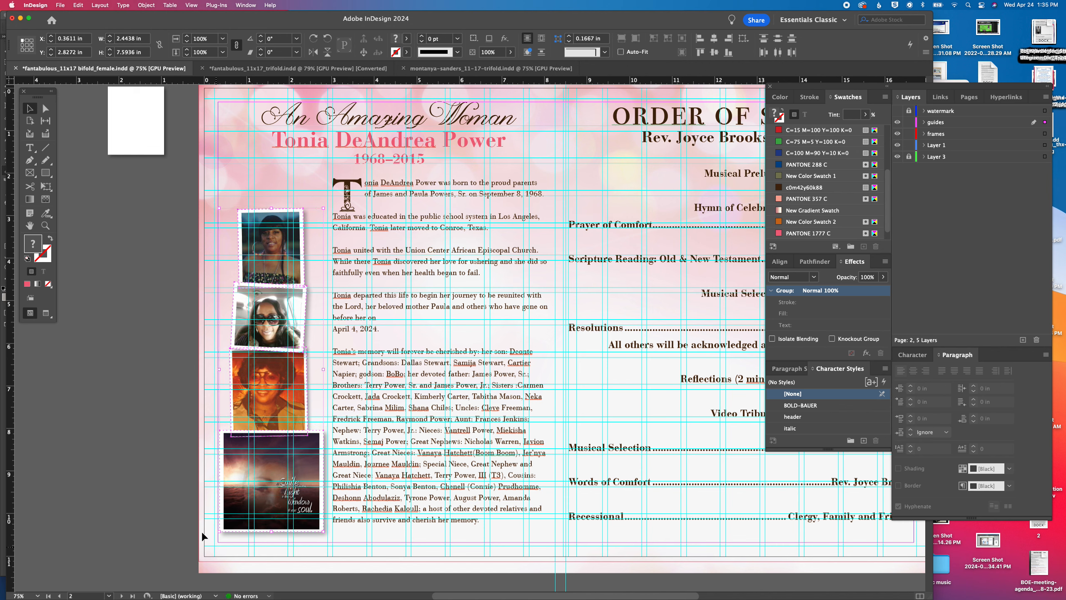
Rotate the framed quote image by 3° and nudge it slightly right and down
{"action": "left_click", "coordinate": [181, 509]}
{"action": "left_click", "coordinate": [233, 488]}
{"action": "left_click_drag", "start_coordinate": [326, 429], "coordinate": [325, 421]}
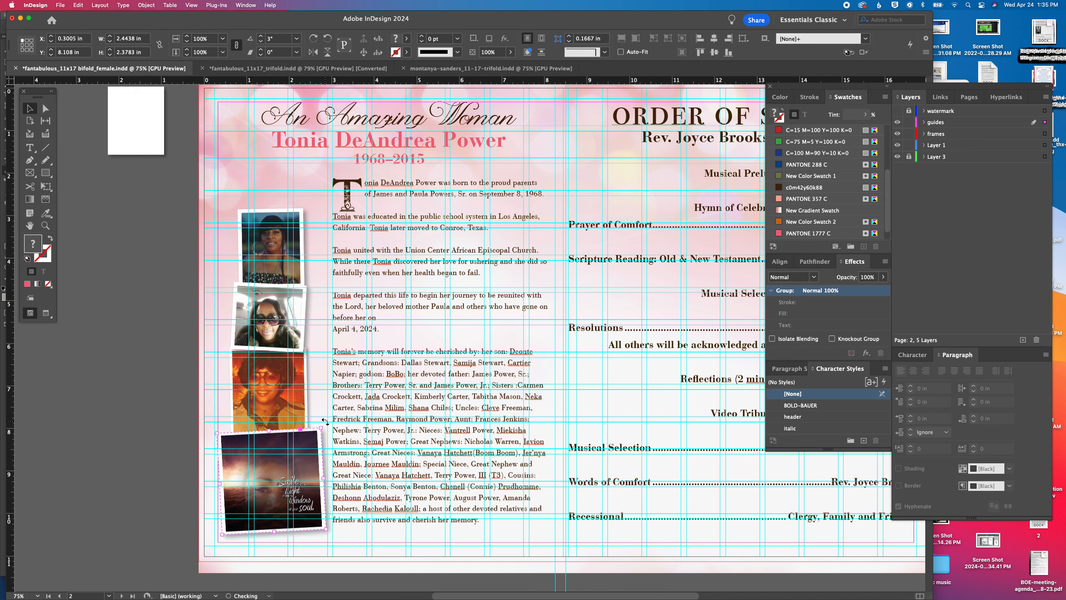
{"action": "key", "text": "Right"}
{"action": "key", "text": "Right"}
{"action": "key", "text": "Down"}
{"action": "key", "text": "Down"}
{"action": "key", "text": "Down"}
{"action": "key", "text": "Down"}
{"action": "key", "text": "Down"}
{"action": "key", "text": "Down"}
Enlarge the two uppermost photos together to about 2.18 by 4.13 in overall and move them up beside the drop cap
{"action": "scroll", "coordinate": [268, 314], "scroll_direction": "up", "scroll_amount": 1}
{"action": "scroll", "coordinate": [268, 314], "scroll_direction": "left", "scroll_amount": 1}
{"action": "scroll", "coordinate": [269, 314], "scroll_direction": "up", "scroll_amount": 2}
{"action": "scroll", "coordinate": [268, 314], "scroll_direction": "left", "scroll_amount": 1}
{"action": "left_click_drag", "start_coordinate": [195, 269], "coordinate": [284, 346]}
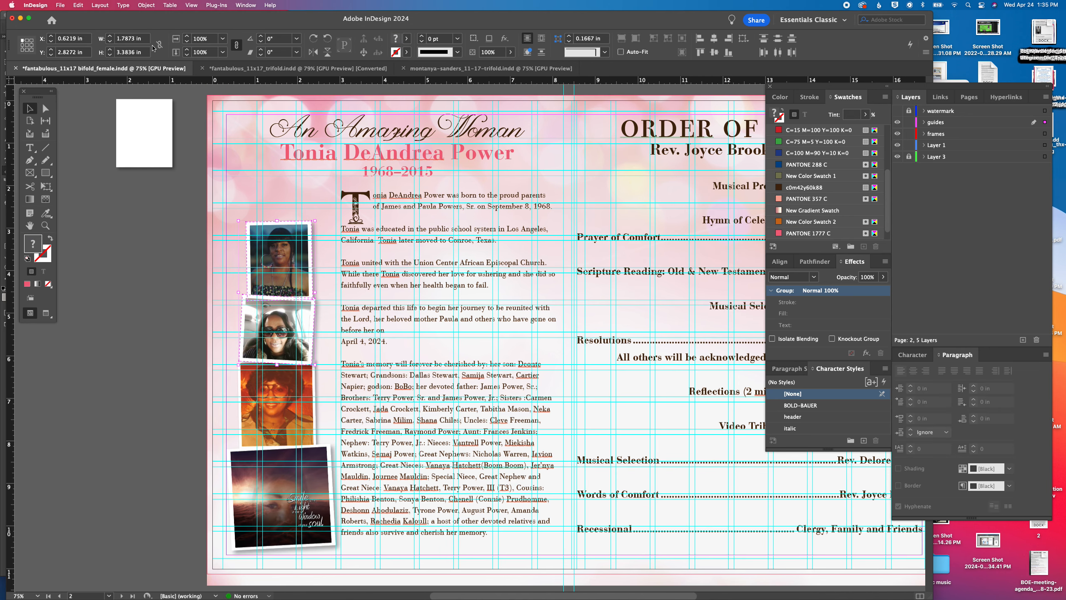
{"action": "left_click", "coordinate": [188, 37]}
{"action": "left_click_drag", "start_coordinate": [265, 235], "coordinate": [255, 193]}
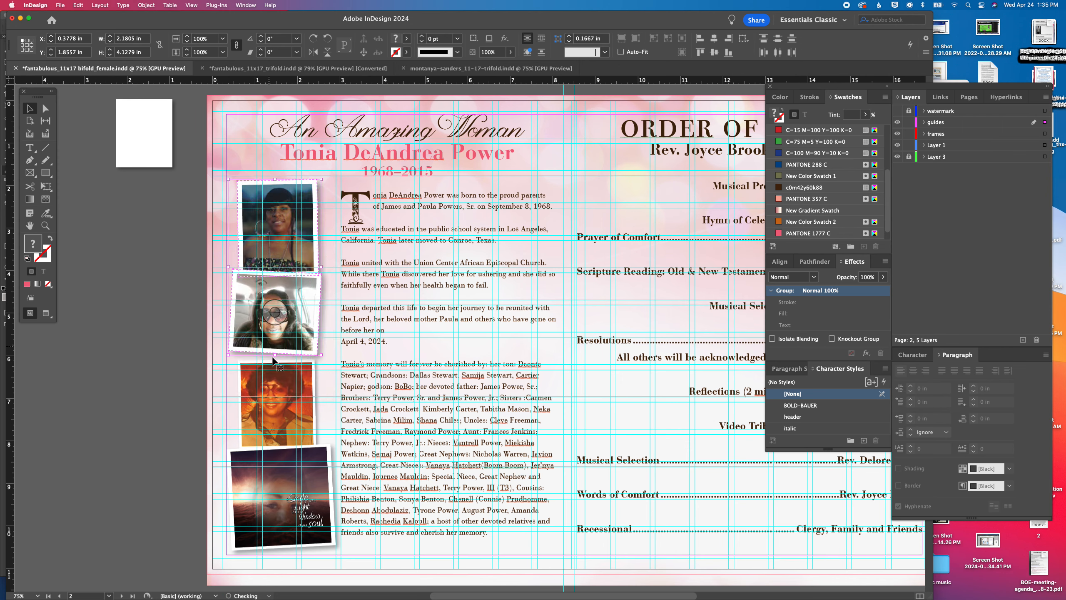
Enlarge the vintage portrait to 1.98 by 2.288 in and move it up against the car selfie
{"action": "left_click", "coordinate": [277, 404]}
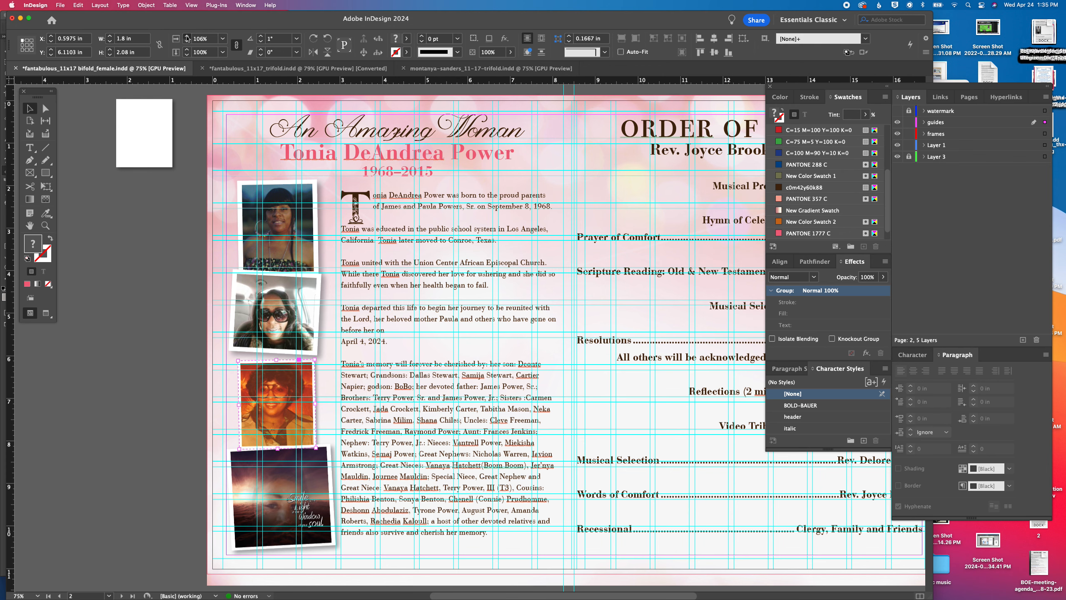
{"action": "left_click", "coordinate": [187, 37]}
{"action": "left_click_drag", "start_coordinate": [313, 372], "coordinate": [308, 358]}
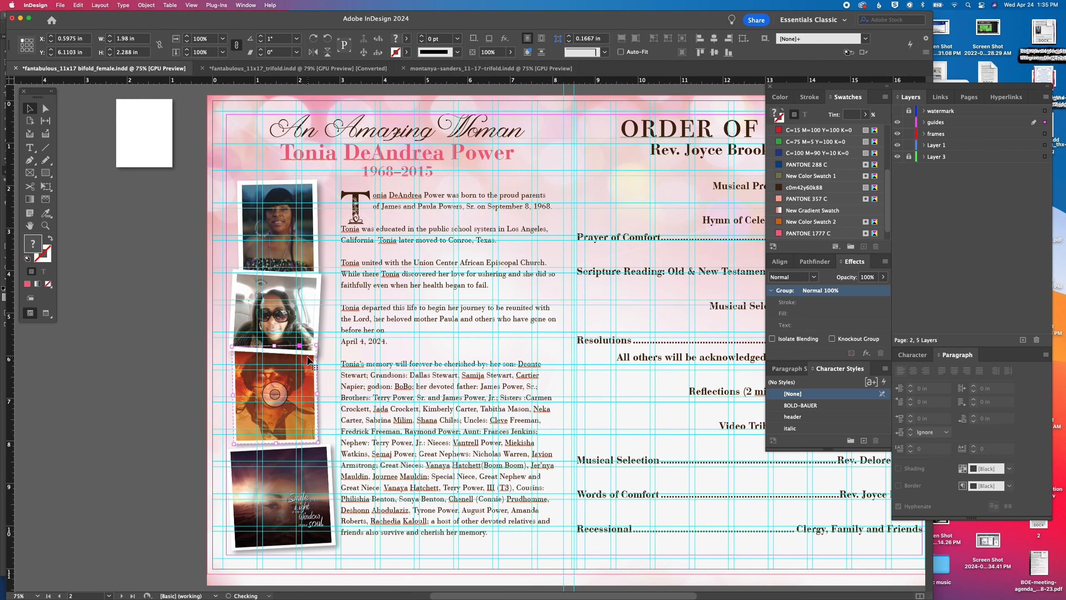
Move the quote image up to meet the vintage portrait and preview the spread without guides
{"action": "left_click", "coordinate": [298, 448]}
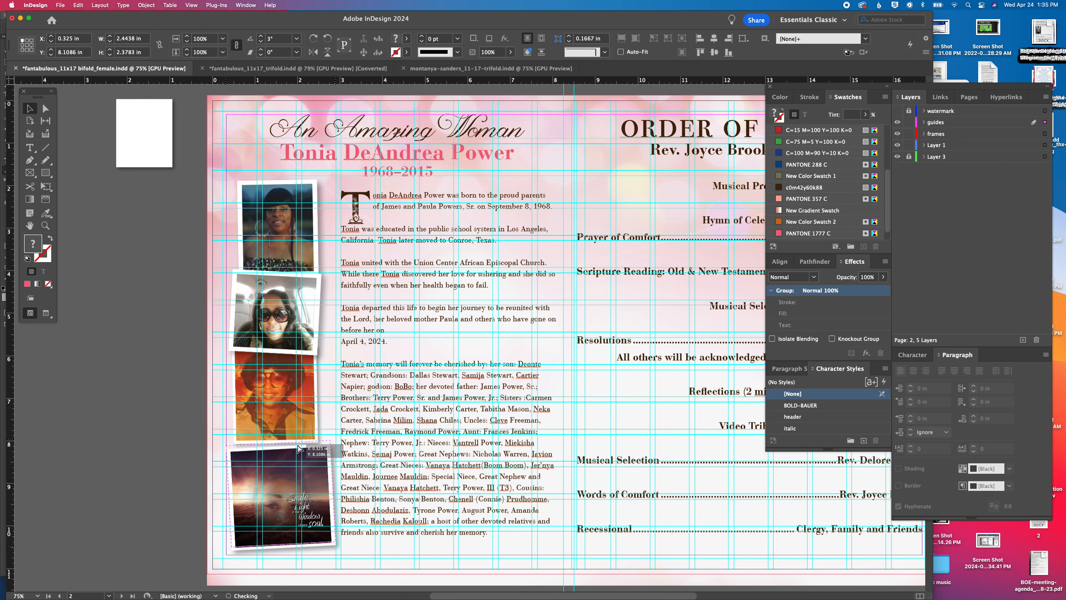
{"action": "left_click_drag", "start_coordinate": [298, 448], "coordinate": [299, 442]}
{"action": "left_click", "coordinate": [206, 269]}
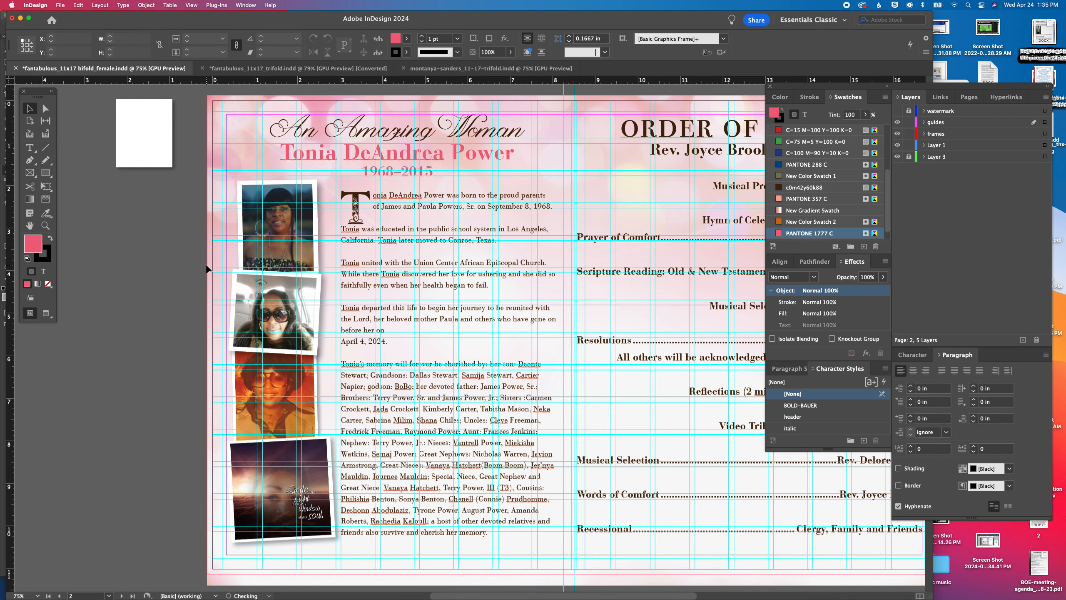
{"action": "key", "text": "w"}
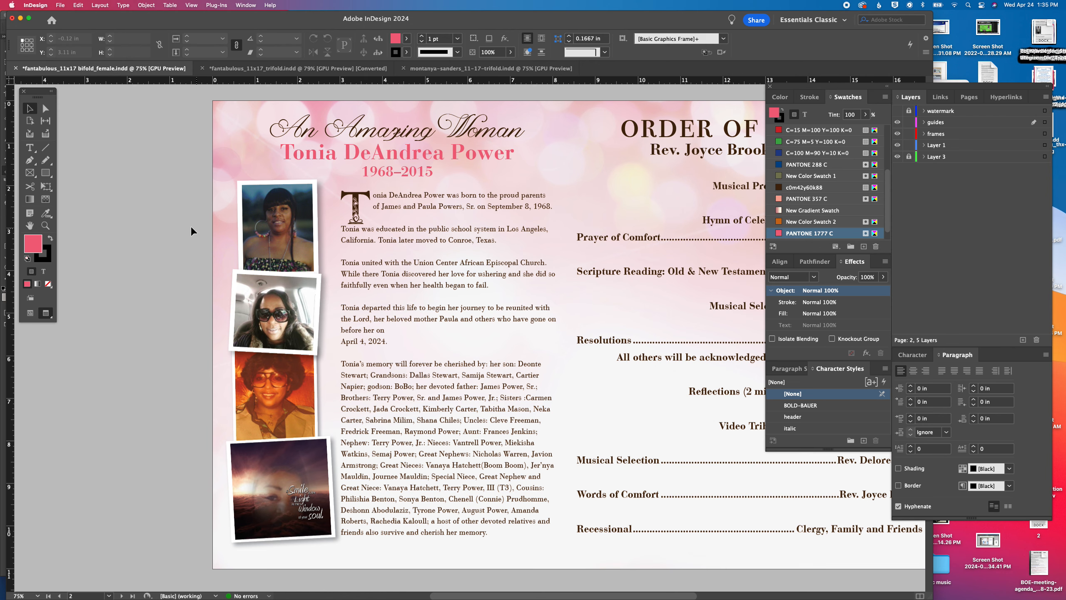
Nudge the two uppermost photos slightly up, away from the vintage portrait
{"action": "left_click", "coordinate": [271, 283]}
{"action": "key", "text": "Up"}
{"action": "key", "text": "Up"}
{"action": "key", "text": "Up"}
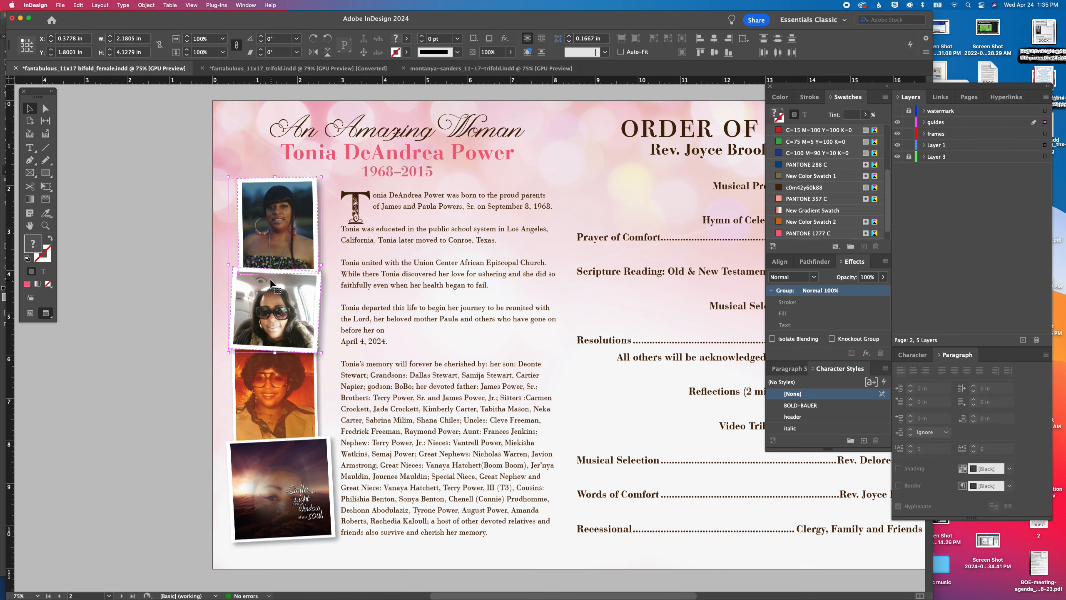
Select the whole column of photos, including the vintage portrait and quote image, and align them on their horizontal centers
{"action": "left_click", "coordinate": [312, 405]}
{"action": "scroll", "coordinate": [312, 405], "scroll_direction": "left", "scroll_amount": 2}
{"action": "left_click_drag", "start_coordinate": [216, 251], "coordinate": [304, 519]}
{"action": "left_click", "coordinate": [714, 40]}
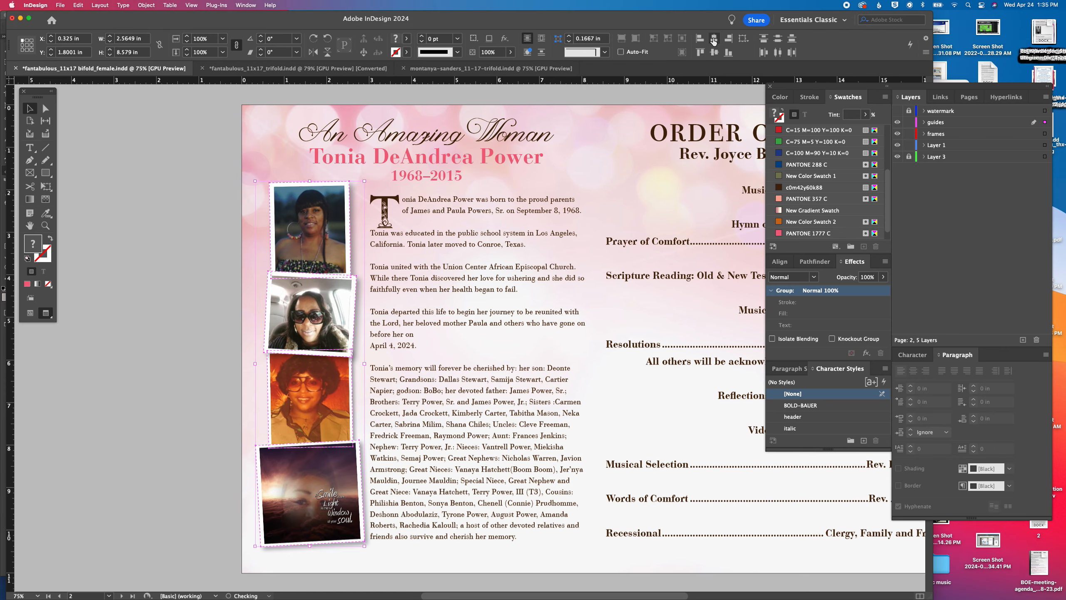
{"action": "left_click", "coordinate": [165, 294]}
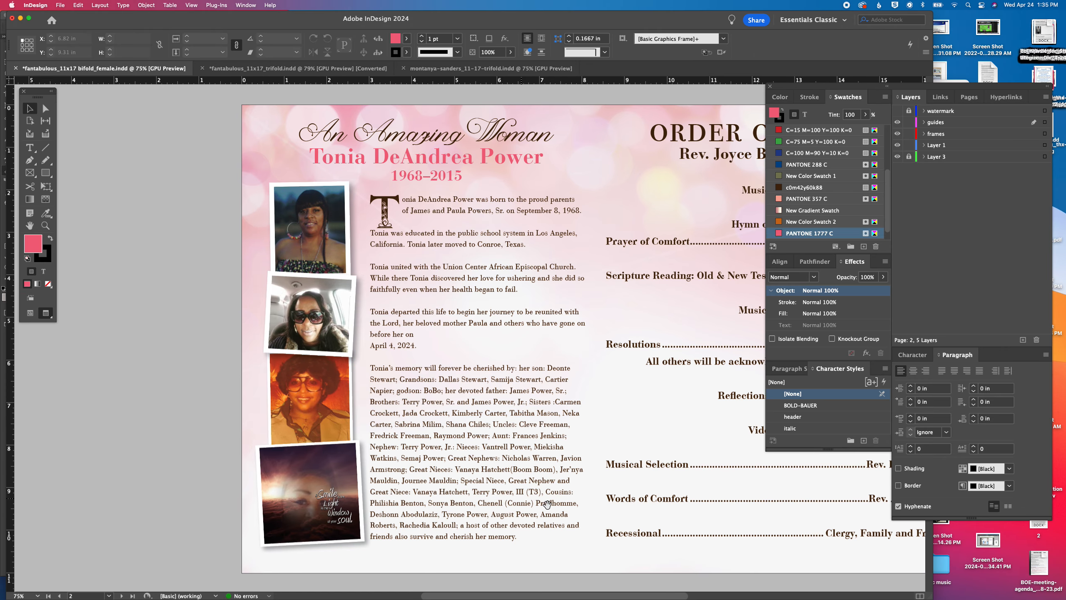
Go to the spread containing the farewell letter and save the document
{"action": "scroll", "coordinate": [511, 470], "scroll_direction": "down", "scroll_amount": 10}
{"action": "scroll", "coordinate": [512, 471], "scroll_direction": "right", "scroll_amount": 5}
{"action": "left_click_drag", "start_coordinate": [512, 471], "coordinate": [548, 234]}
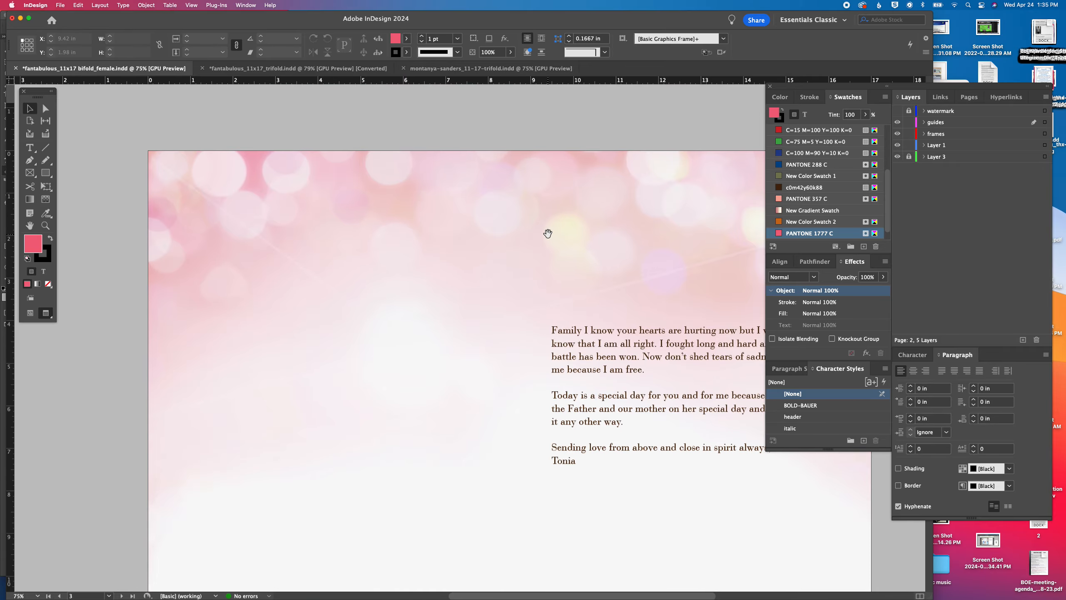
{"action": "key", "text": "super+s"}
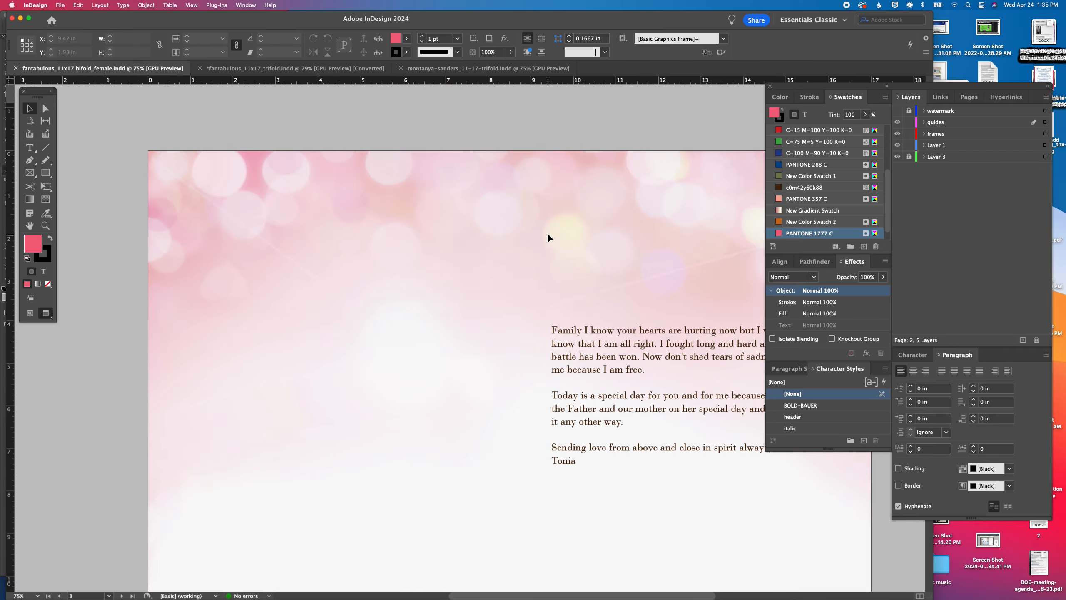
Show the guides again and spread out the loose family photos on the pasteboard beside page 3
{"action": "key", "text": "w"}
{"action": "left_click_drag", "start_coordinate": [228, 448], "coordinate": [542, 413]}
{"action": "left_click_drag", "start_coordinate": [107, 345], "coordinate": [336, 383]}
{"action": "left_click_drag", "start_coordinate": [240, 267], "coordinate": [376, 241]}
{"action": "left_click_drag", "start_coordinate": [211, 168], "coordinate": [443, 156]}
{"action": "left_click_drag", "start_coordinate": [432, 403], "coordinate": [332, 335]}
Crop the upper and lower edges of the three-person photo, the mother-with-children photo and the two-children photo
{"action": "left_click", "coordinate": [227, 380]}
{"action": "left_click_drag", "start_coordinate": [218, 390], "coordinate": [220, 355]}
{"action": "left_click_drag", "start_coordinate": [218, 218], "coordinate": [218, 251]}
{"action": "left_click", "coordinate": [307, 277]}
{"action": "left_click_drag", "start_coordinate": [307, 336], "coordinate": [306, 315]}
{"action": "left_click_drag", "start_coordinate": [307, 217], "coordinate": [306, 241]}
{"action": "left_click", "coordinate": [367, 248]}
{"action": "left_click_drag", "start_coordinate": [368, 295], "coordinate": [368, 272]}
{"action": "left_click_drag", "start_coordinate": [389, 198], "coordinate": [383, 218]}
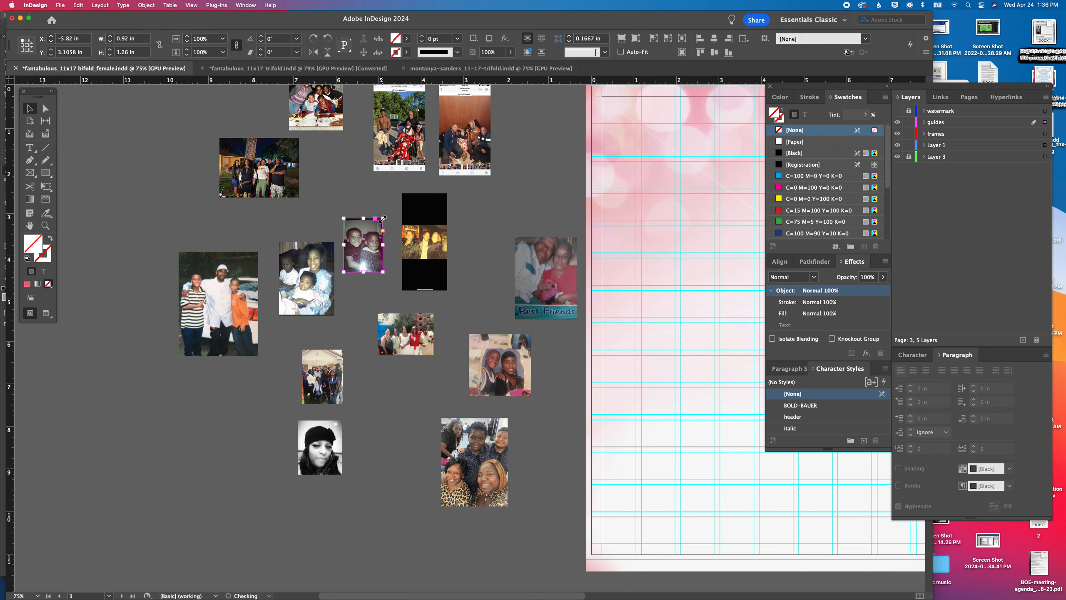
Crop the black bands above and below the yellow-toned group photo
{"action": "left_click", "coordinate": [425, 290]}
{"action": "left_click_drag", "start_coordinate": [424, 290], "coordinate": [426, 255]}
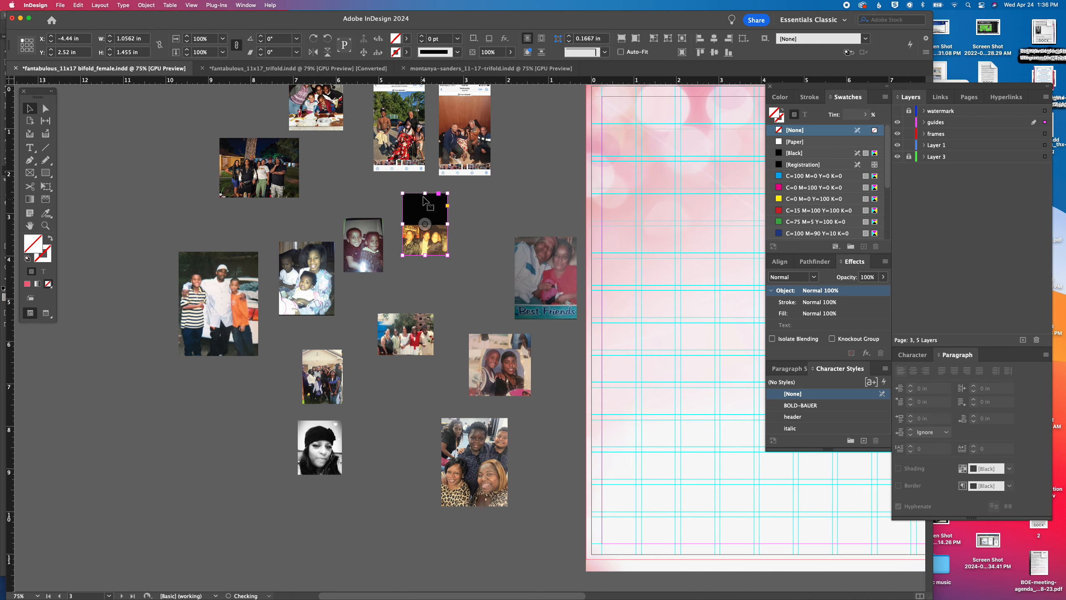
{"action": "left_click_drag", "start_coordinate": [425, 193], "coordinate": [425, 224]}
{"action": "left_click", "coordinate": [461, 244]}
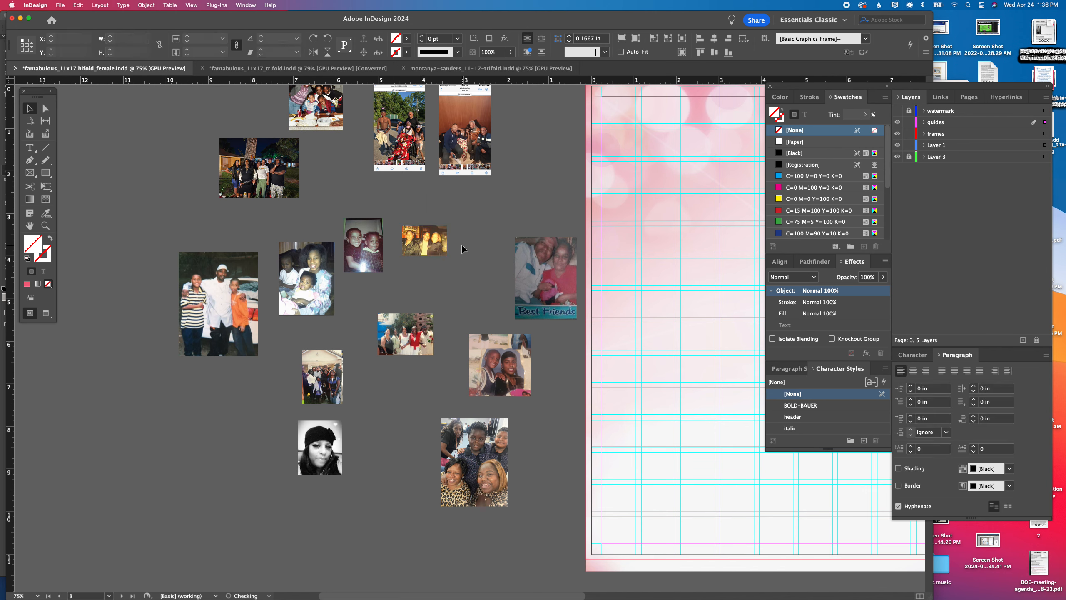
Crop the phone-screenshot borders off the two tall group photos and save the document
{"action": "scroll", "coordinate": [395, 464], "scroll_direction": "right", "scroll_amount": 5}
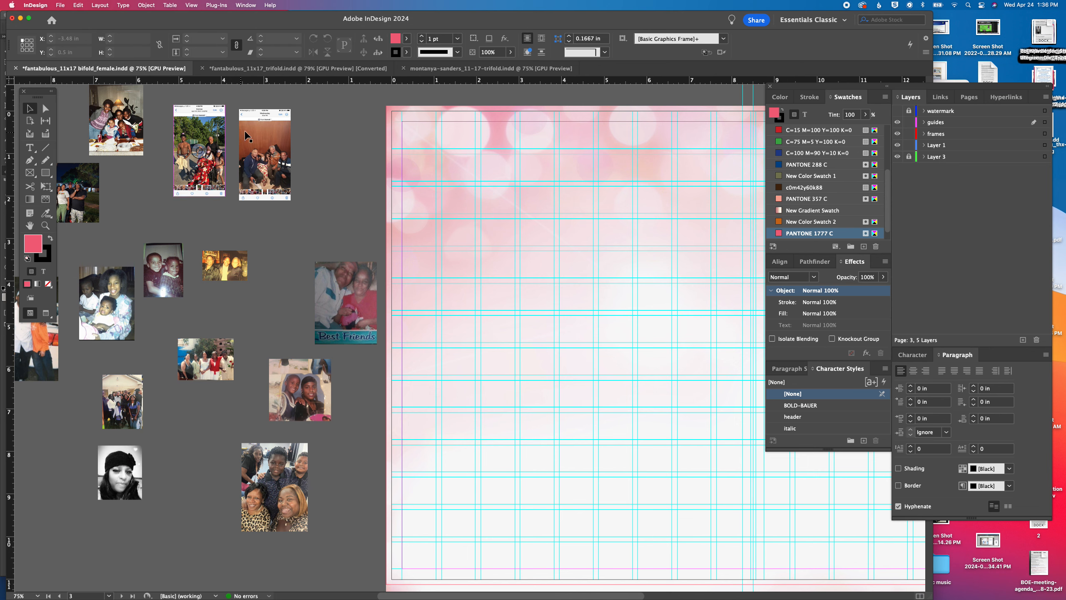
{"action": "left_click", "coordinate": [265, 155]}
{"action": "left_click_drag", "start_coordinate": [265, 110], "coordinate": [266, 121]}
{"action": "left_click_drag", "start_coordinate": [265, 202], "coordinate": [265, 188]}
{"action": "left_click", "coordinate": [195, 194]}
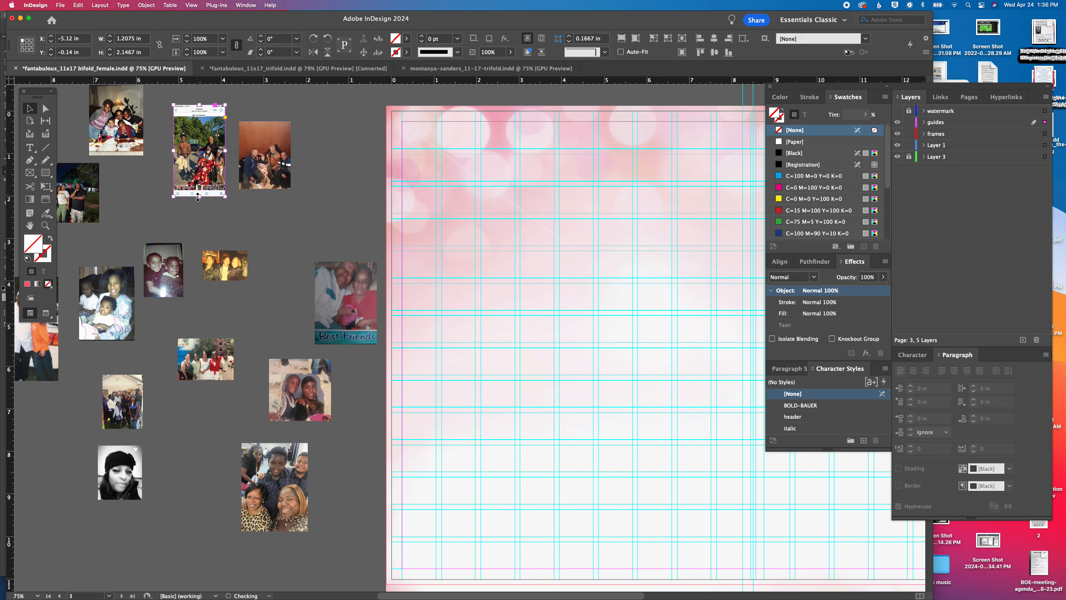
{"action": "left_click_drag", "start_coordinate": [199, 196], "coordinate": [199, 183]}
{"action": "left_click_drag", "start_coordinate": [201, 106], "coordinate": [200, 117]}
{"action": "left_click", "coordinate": [244, 101]}
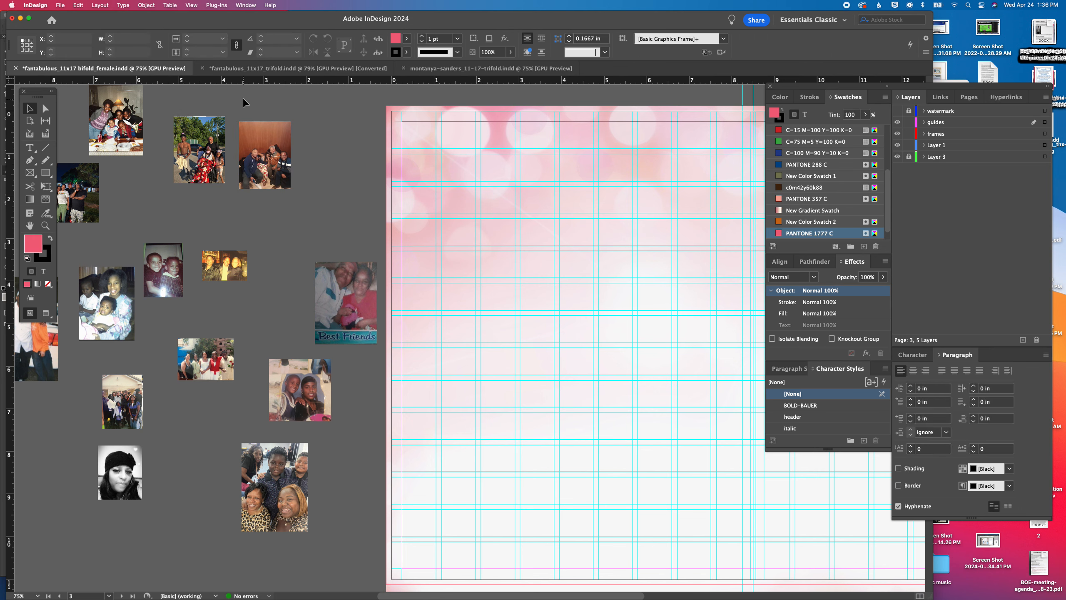
{"action": "key", "text": "super+s"}
Copy the farewell letter's text frame to the page's left half and enlarge it to 8 by about 10.02 in
{"action": "key", "text": "super+minus"}
{"action": "key", "text": "super+minus"}
{"action": "left_click", "coordinate": [489, 332]}
{"action": "left_click_drag", "start_coordinate": [489, 332], "coordinate": [368, 283]}
{"action": "left_click_drag", "start_coordinate": [448, 359], "coordinate": [466, 413]}
{"action": "key", "text": "super+equal"}
{"action": "key", "text": "super+equal"}
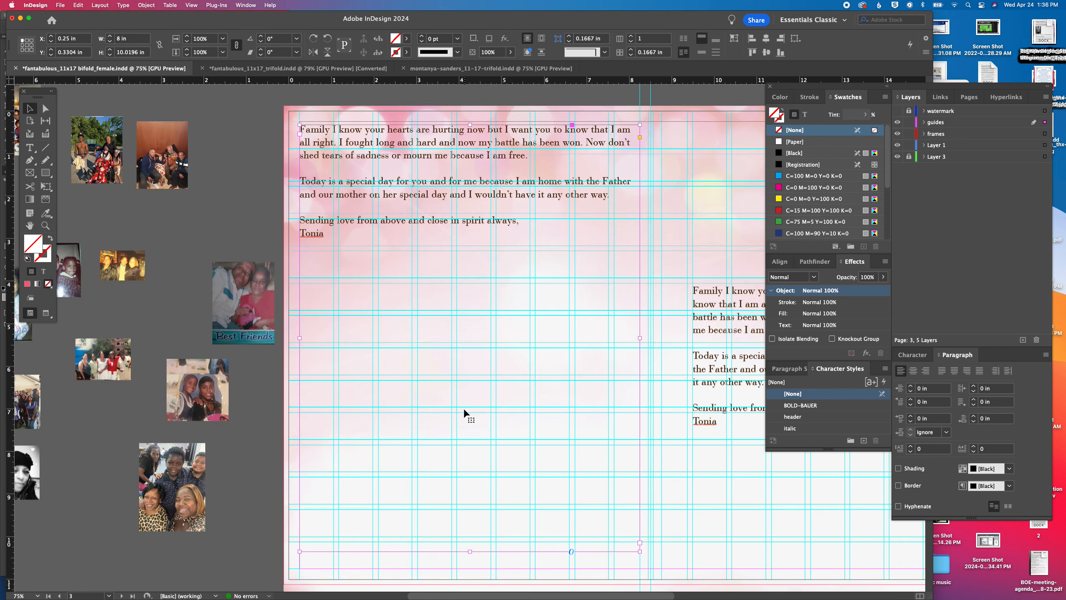
Switch to the Word document and copy the full poem "When Tomorrow Starts Without Me" with its title
{"action": "double_click", "coordinate": [443, 223]}
{"action": "key", "text": "super+a"}
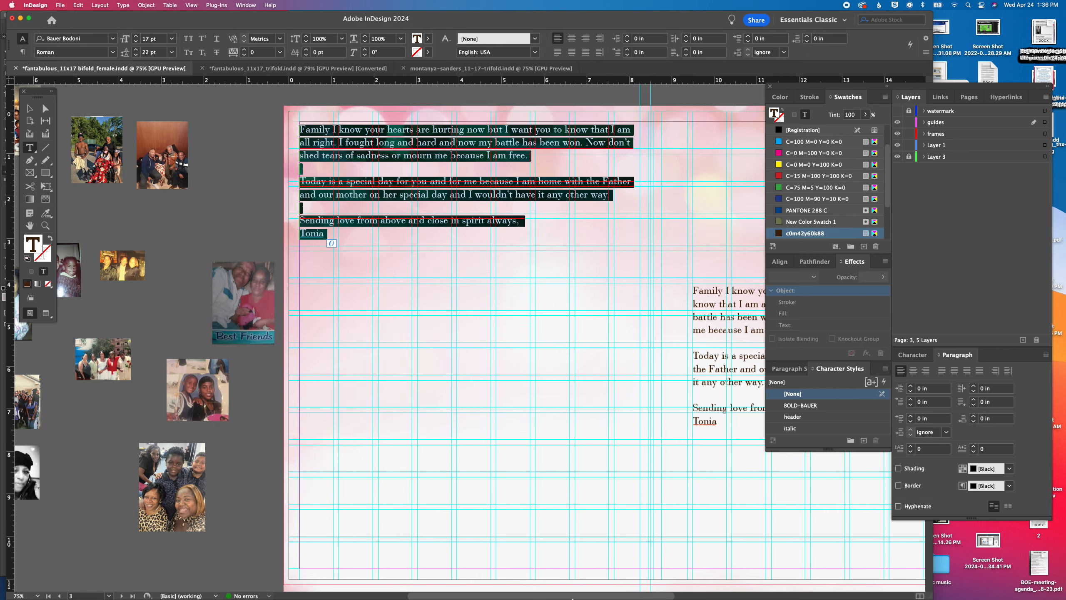
{"action": "left_click", "coordinate": [600, 588]}
{"action": "scroll", "coordinate": [384, 326], "scroll_direction": "down", "scroll_amount": 3}
{"action": "scroll", "coordinate": [384, 326], "scroll_direction": "down", "scroll_amount": 5}
{"action": "scroll", "coordinate": [384, 326], "scroll_direction": "up", "scroll_amount": 8}
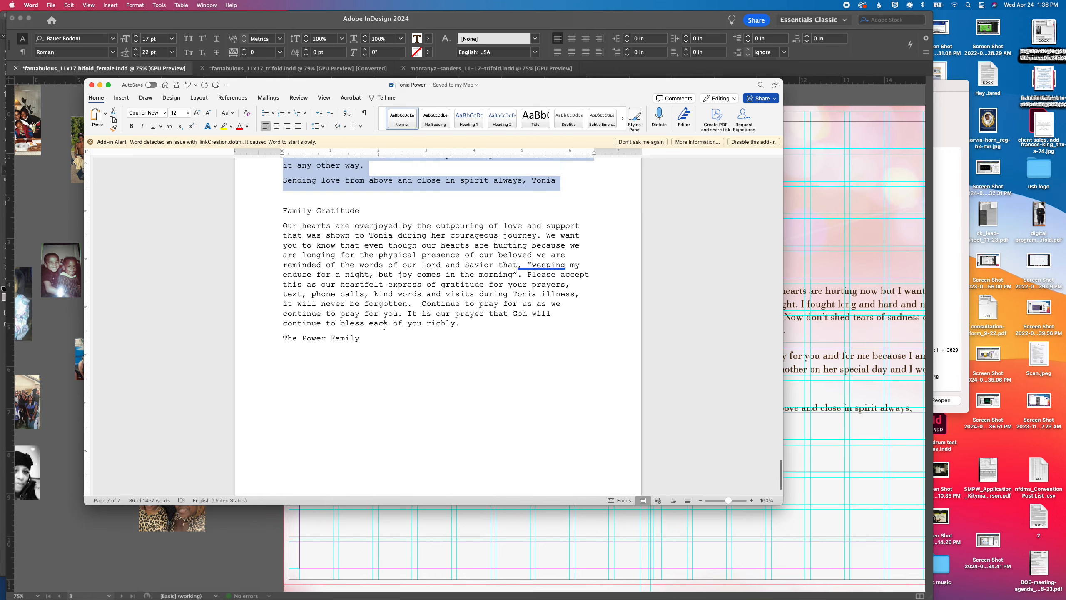
{"action": "scroll", "coordinate": [384, 326], "scroll_direction": "up", "scroll_amount": 15}
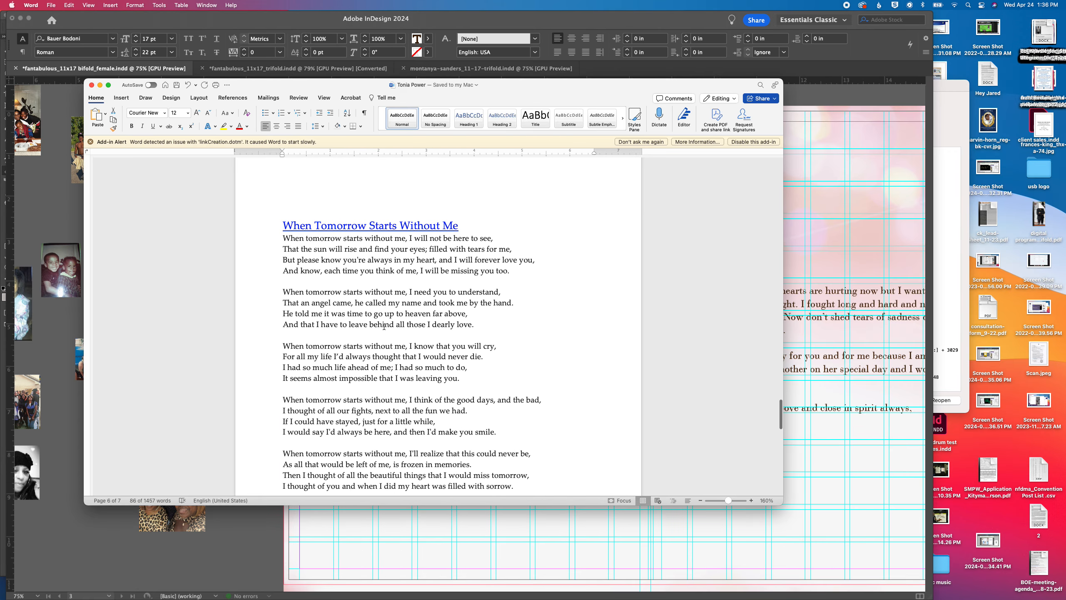
{"action": "left_click_drag", "start_coordinate": [280, 225], "coordinate": [519, 360]}
{"action": "key", "text": "super+c"}
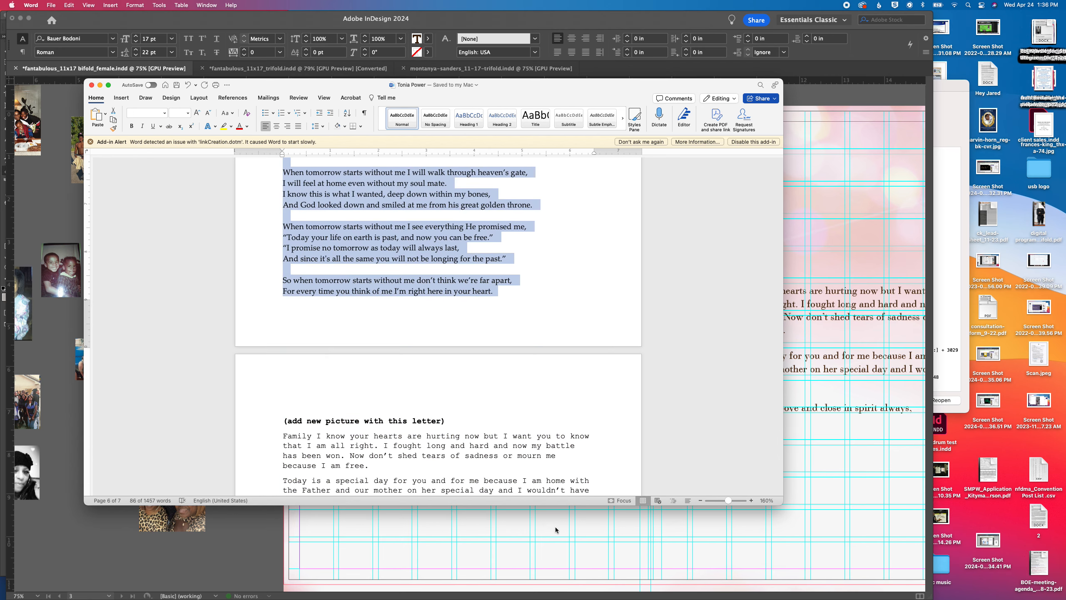
Return to InDesign and replace the duplicated letter's text with the copied poem
{"action": "key", "text": "super+Tab"}
{"action": "left_click", "coordinate": [476, 299]}
{"action": "key", "text": "super+a"}
{"action": "key", "text": "super+v"}
Set the leading of the whole poem to 18 pt
{"action": "key", "text": "super+a"}
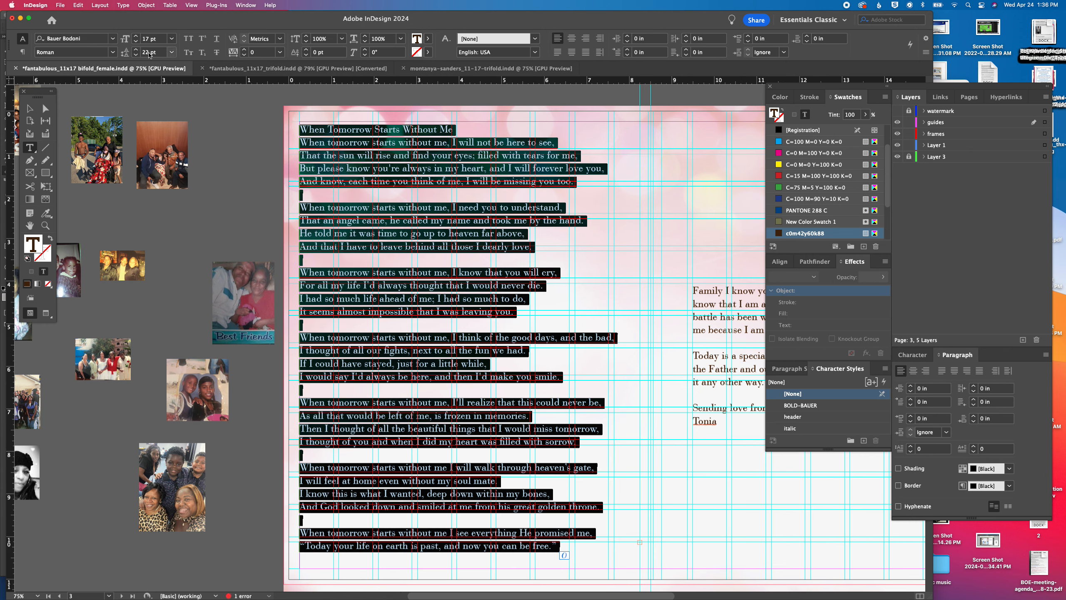
{"action": "left_click", "coordinate": [137, 54]}
{"action": "left_click", "coordinate": [136, 54]}
{"action": "left_click", "coordinate": [137, 55]}
{"action": "left_click", "coordinate": [137, 54]}
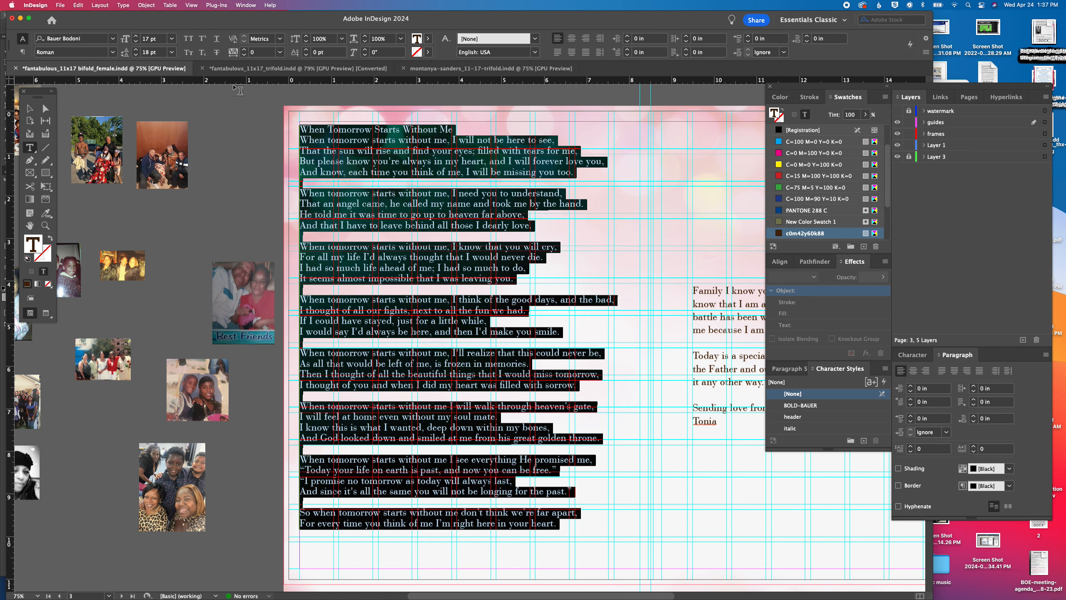
Enlarge the poem's title line to 24 pt
{"action": "triple_click", "coordinate": [439, 132]}
{"action": "left_click", "coordinate": [136, 36]}
{"action": "left_click", "coordinate": [136, 37]}
{"action": "left_click", "coordinate": [136, 37]}
{"action": "left_click", "coordinate": [136, 36]}
{"action": "left_click", "coordinate": [136, 37]}
{"action": "left_click", "coordinate": [136, 36]}
{"action": "left_click", "coordinate": [135, 37]}
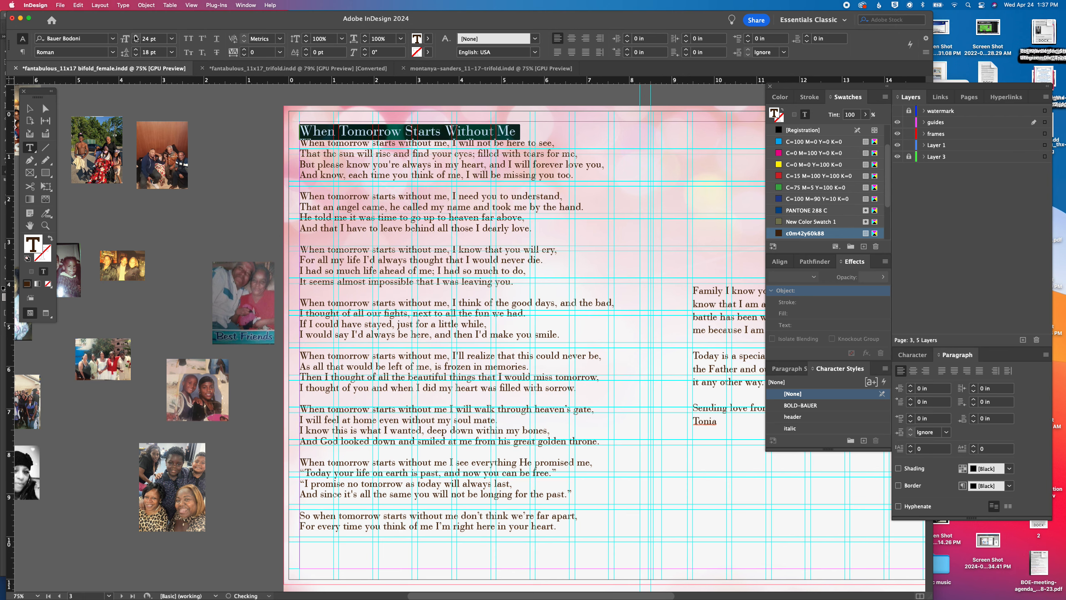
Center the whole poem and set its verses in Bauer Bodoni Bold Italic
{"action": "key", "text": "super+a"}
{"action": "left_click", "coordinate": [571, 38]}
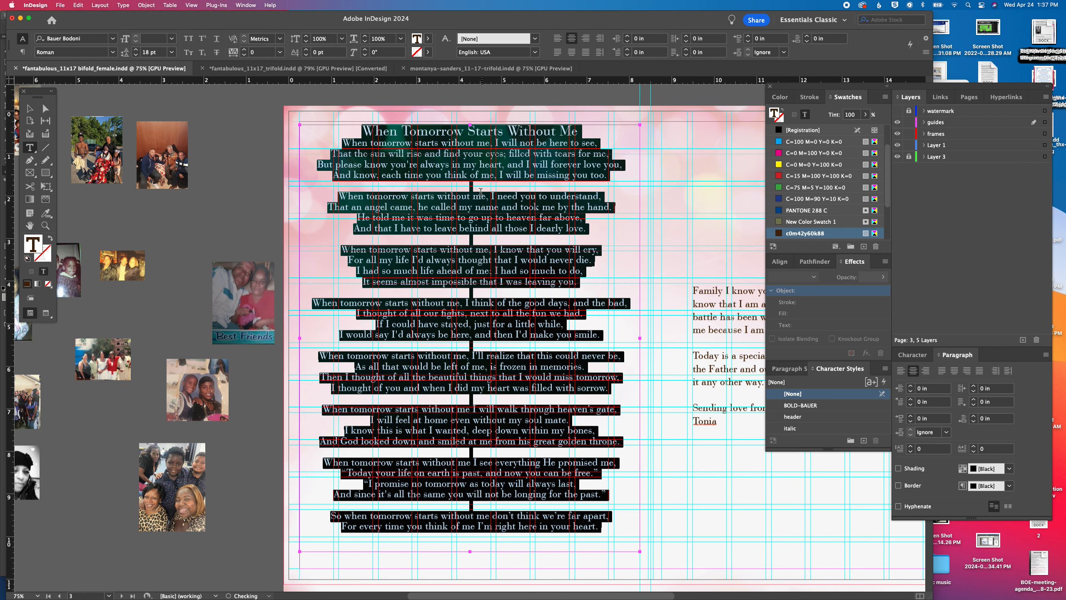
{"action": "left_click_drag", "start_coordinate": [342, 144], "coordinate": [606, 532]}
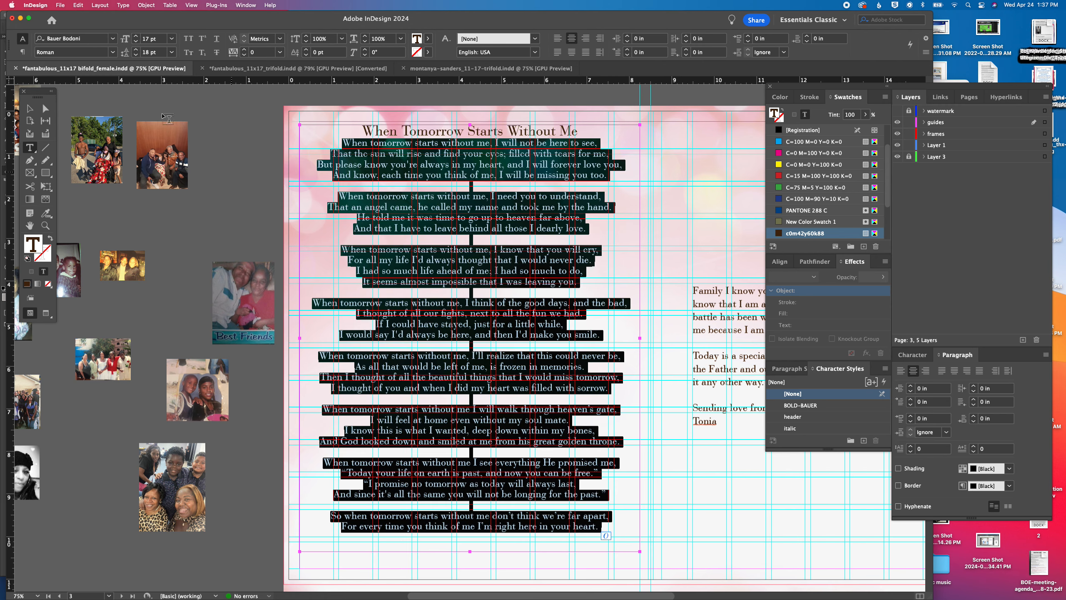
{"action": "left_click", "coordinate": [113, 53]}
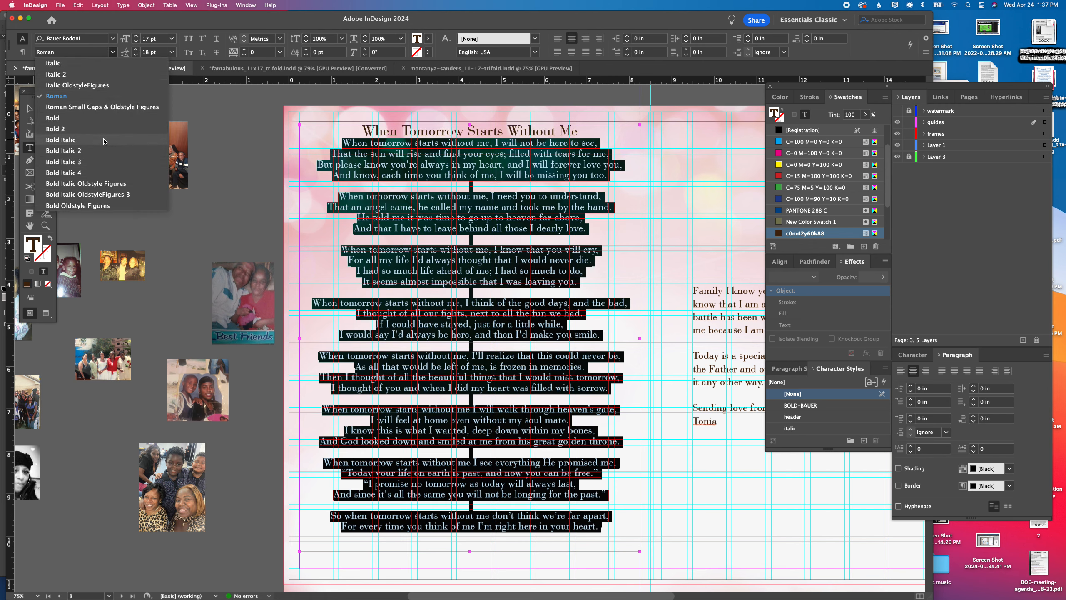
{"action": "left_click", "coordinate": [104, 142]}
{"action": "left_click", "coordinate": [429, 251]}
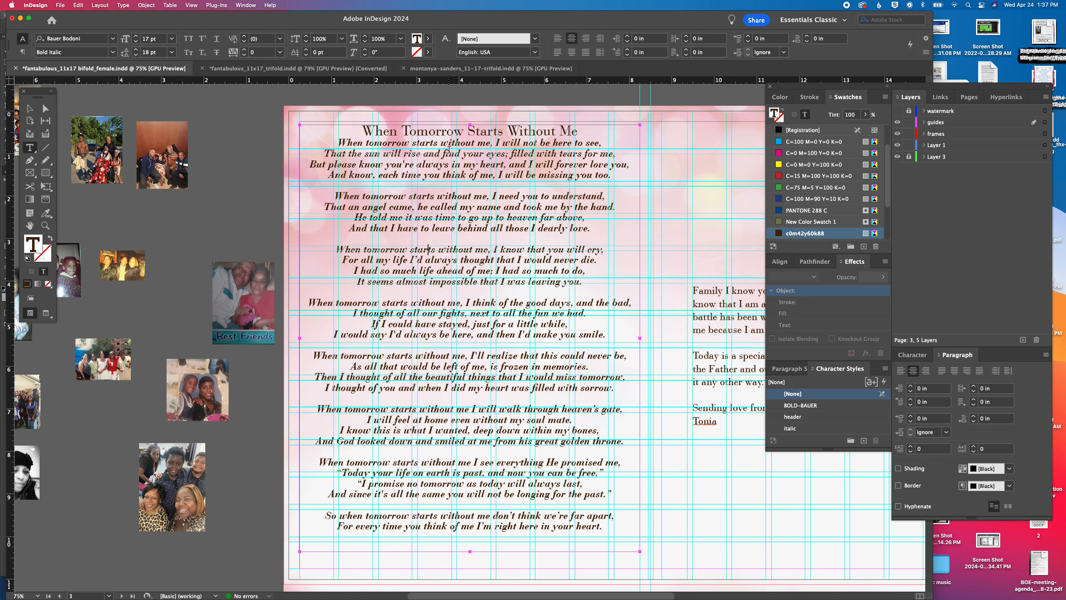
Adjust the leading of the whole poem to 19 pt
{"action": "key", "text": "super+a"}
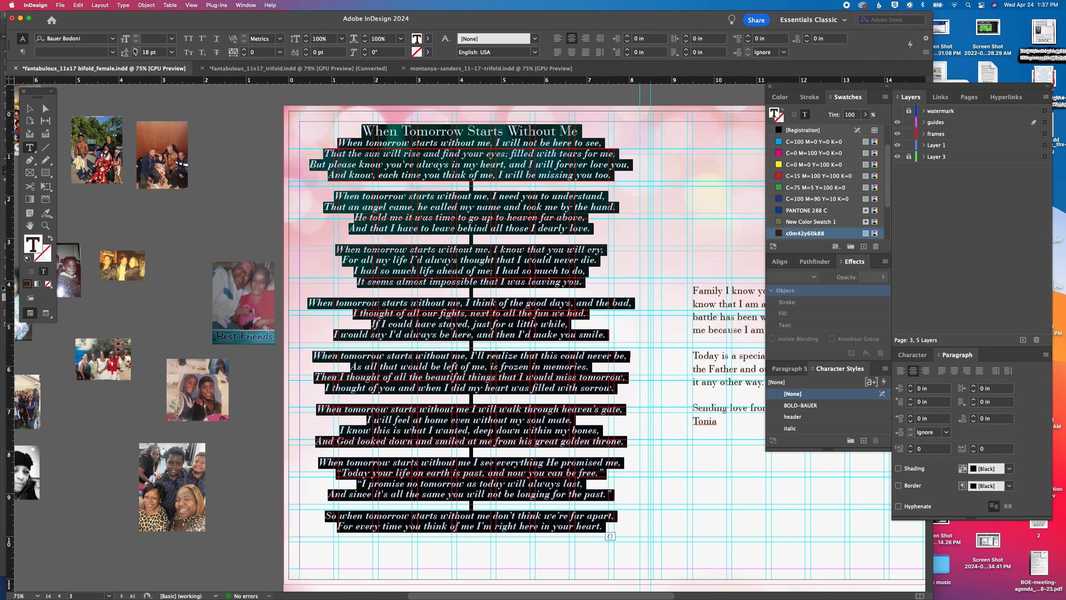
{"action": "left_click", "coordinate": [135, 50]}
{"action": "left_click", "coordinate": [135, 50]}
{"action": "left_click", "coordinate": [135, 50]}
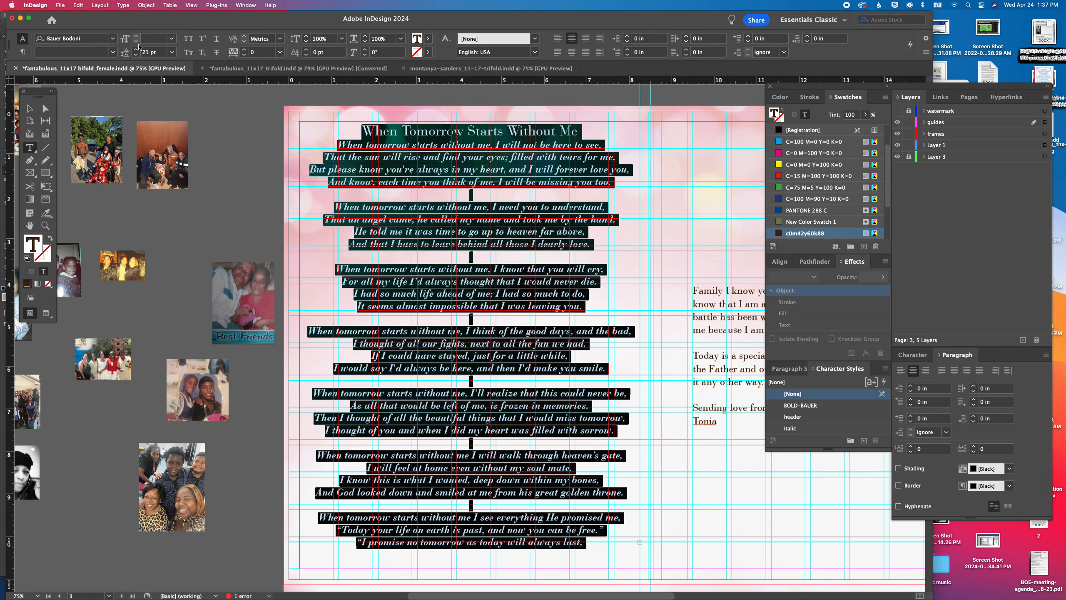
{"action": "left_click", "coordinate": [136, 54]}
{"action": "left_click", "coordinate": [136, 55]}
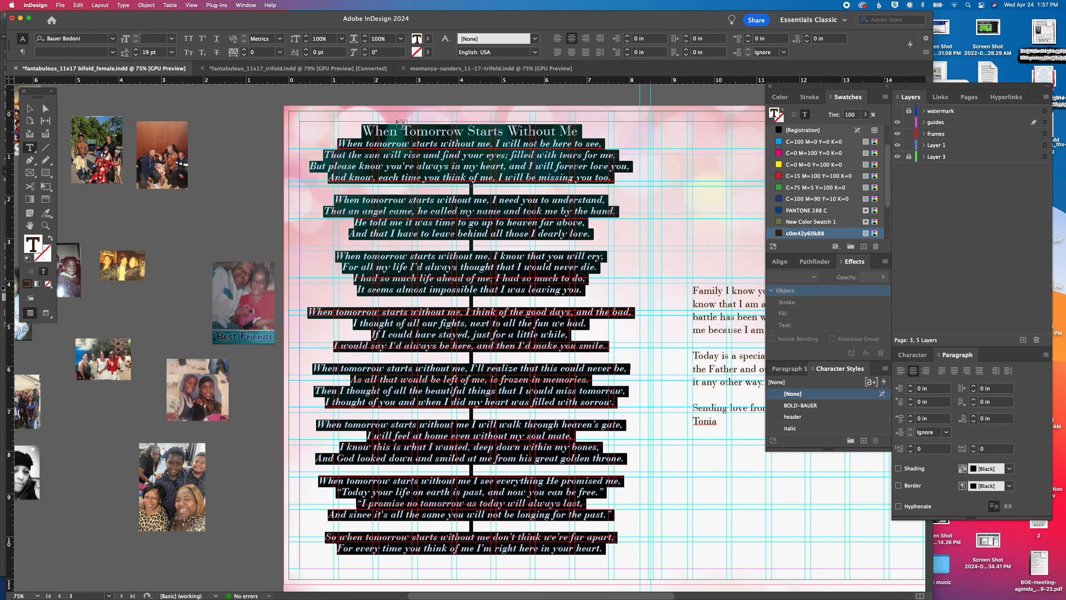
Reduce the whole poem, title included, to 12 pt text with 15 pt leading
{"action": "left_click", "coordinate": [172, 39]}
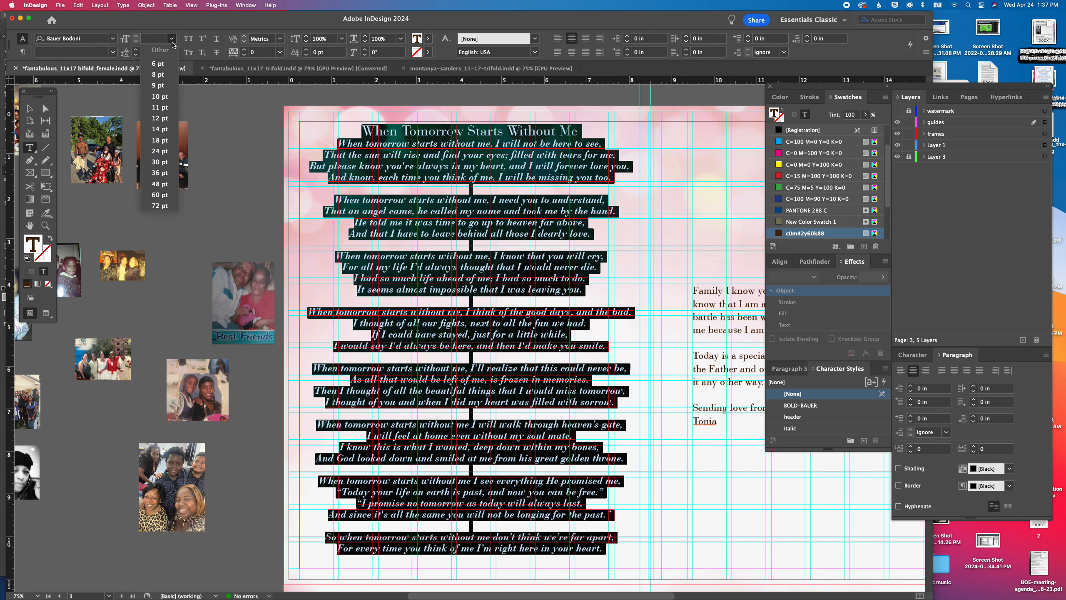
{"action": "left_click", "coordinate": [160, 129]}
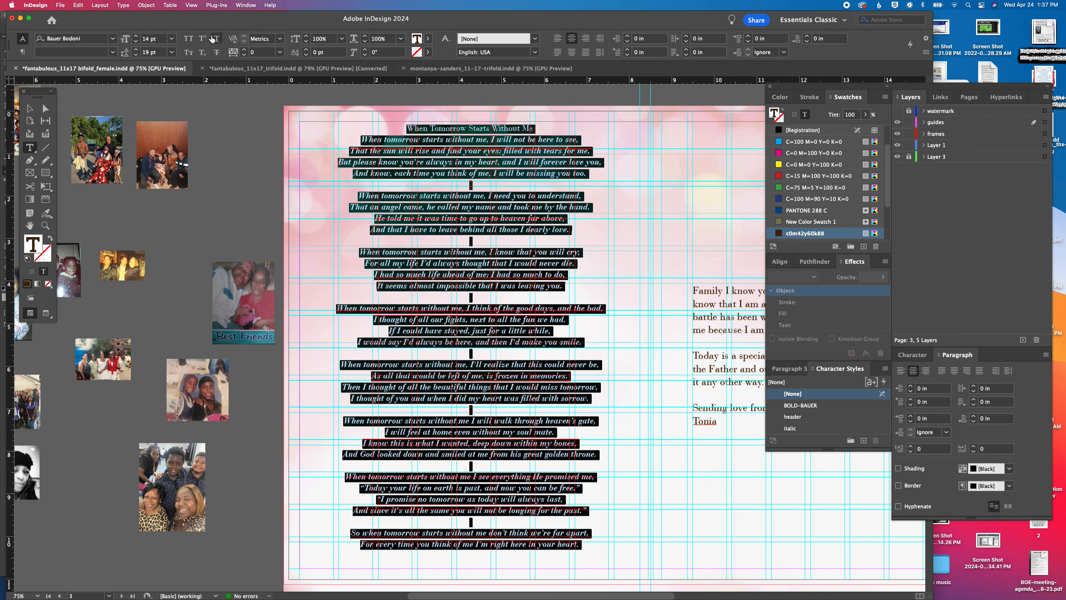
{"action": "left_click", "coordinate": [136, 55]}
{"action": "left_click", "coordinate": [136, 55]}
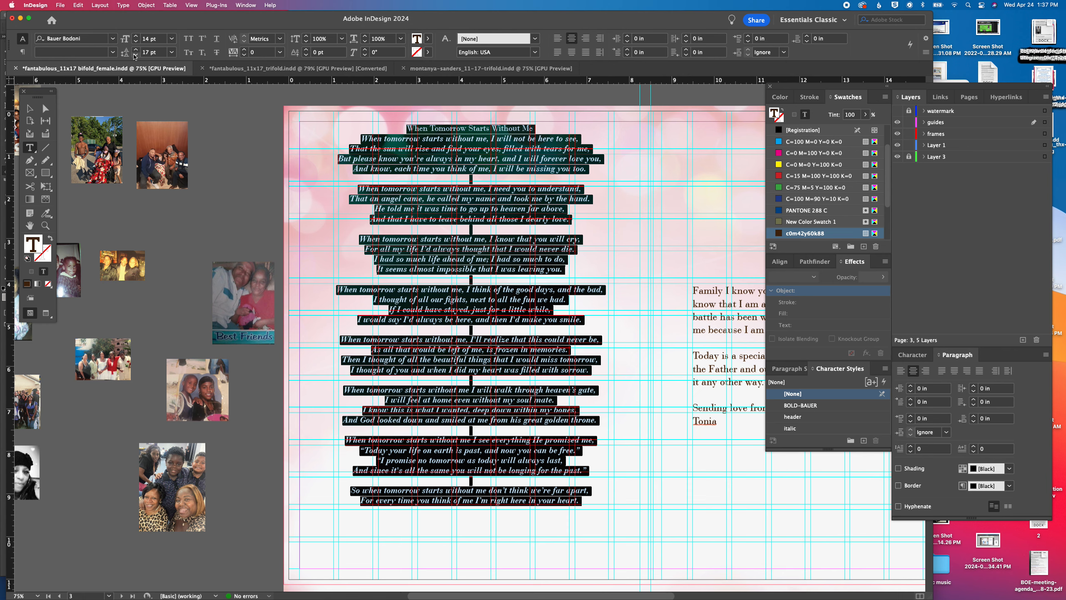
{"action": "left_click", "coordinate": [136, 42]}
{"action": "left_click", "coordinate": [137, 55]}
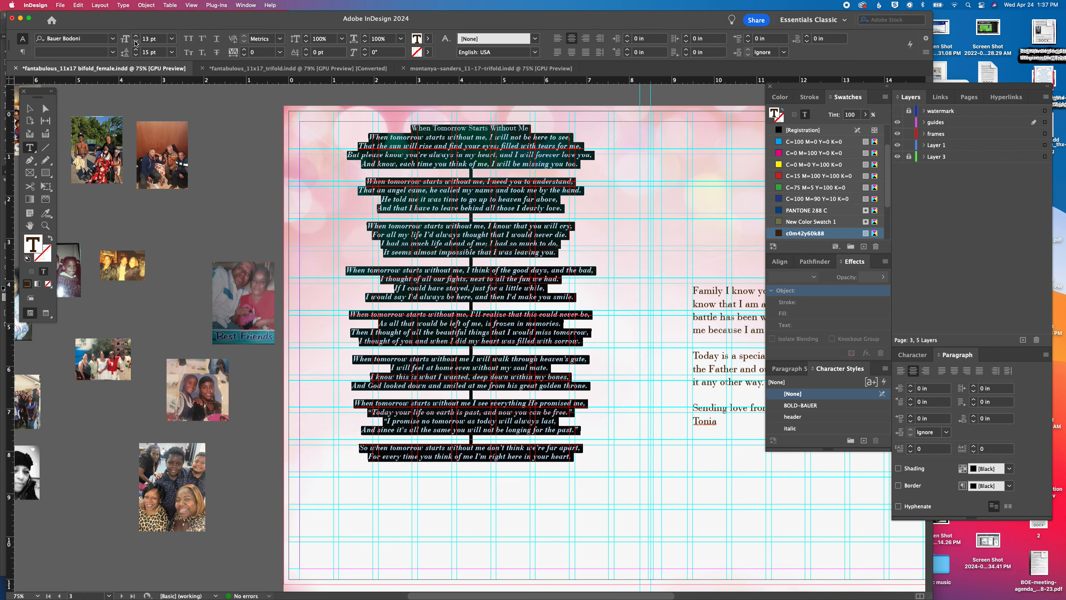
{"action": "left_click", "coordinate": [136, 42]}
Set the poem's title line to 21 pt
{"action": "triple_click", "coordinate": [456, 129]}
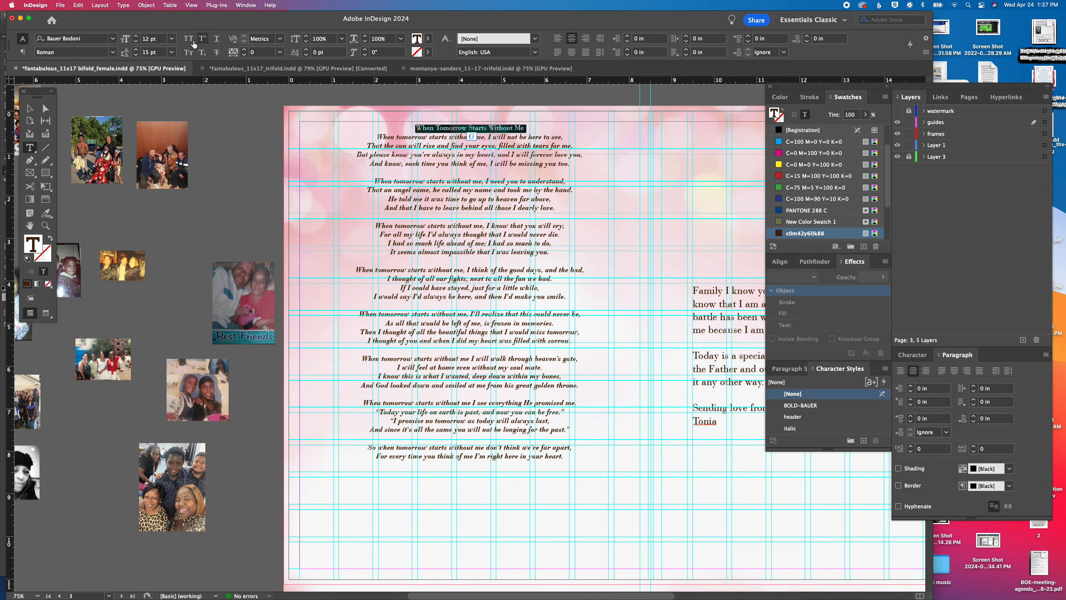
{"action": "left_click", "coordinate": [154, 41]}
{"action": "type", "text": "21"}
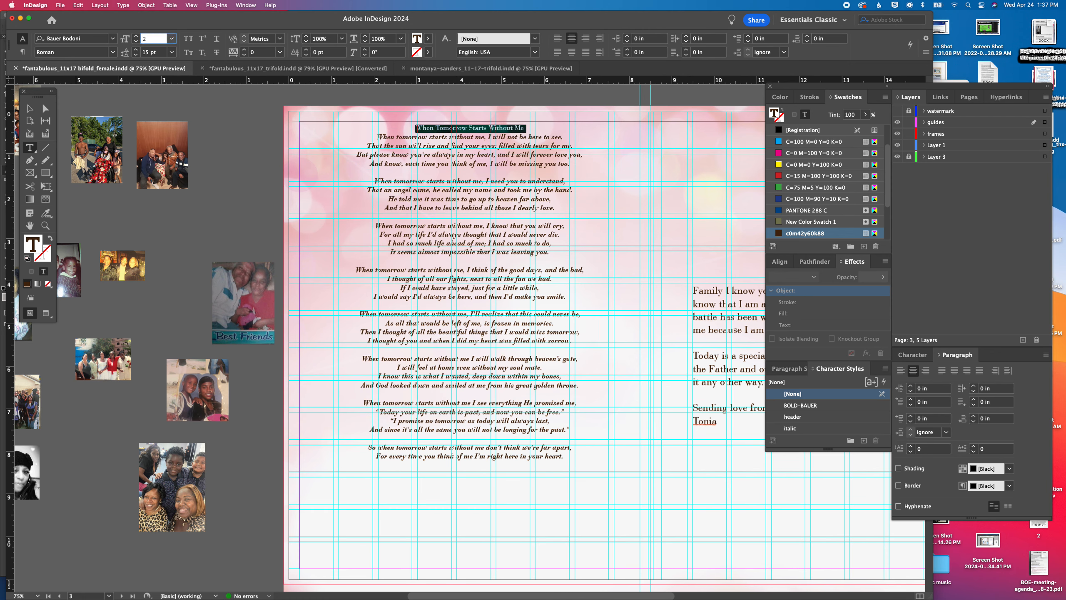
{"action": "key", "text": "Return"}
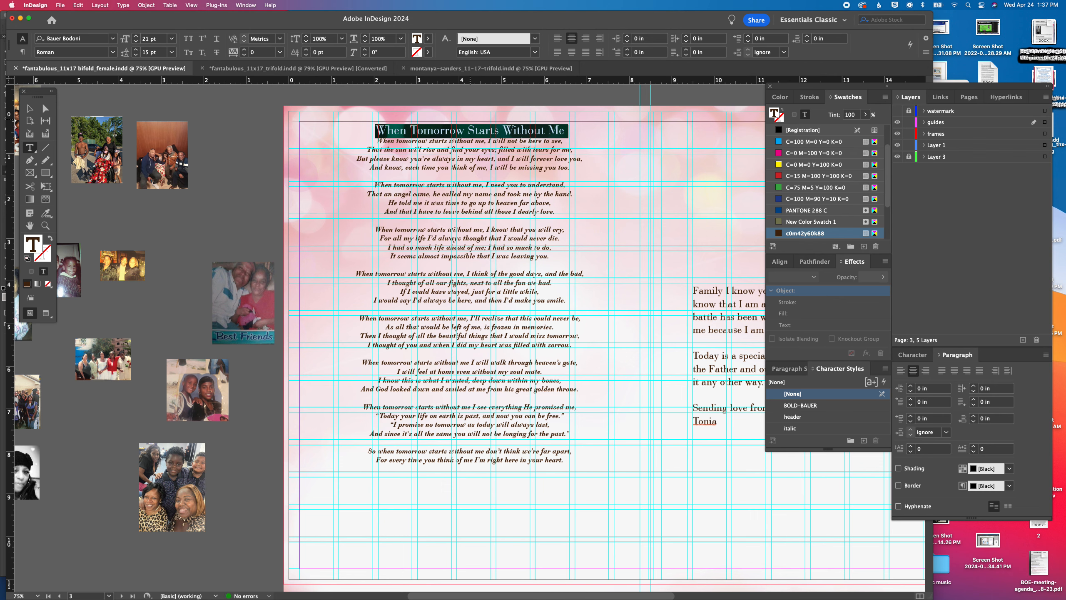
Shorten the poem's text frame to about 8.14 in high, ending just below the last verse
{"action": "left_click", "coordinate": [27, 109]}
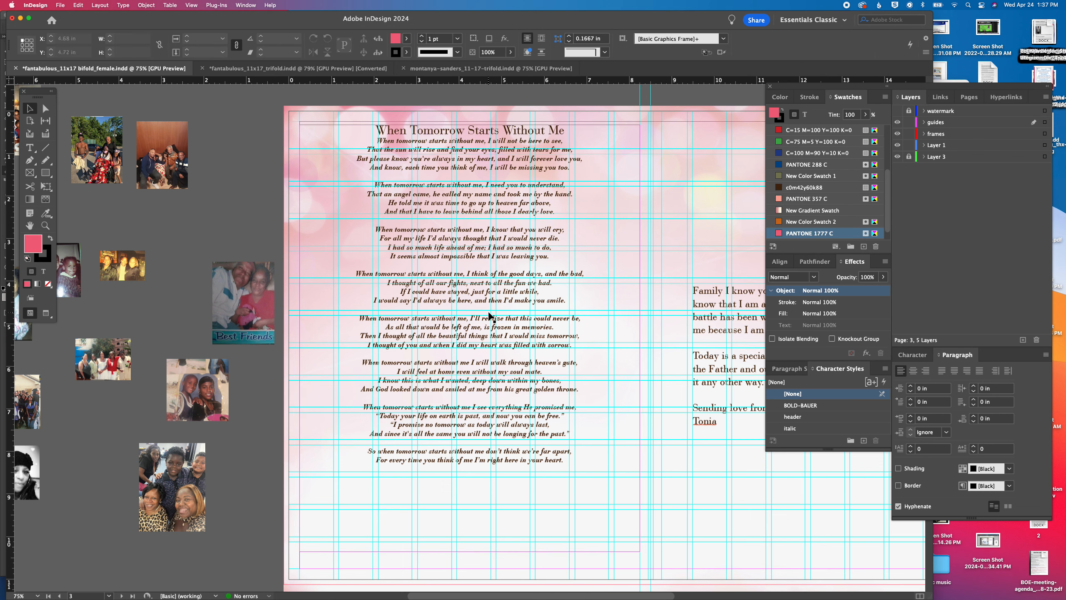
{"action": "left_click", "coordinate": [483, 534]}
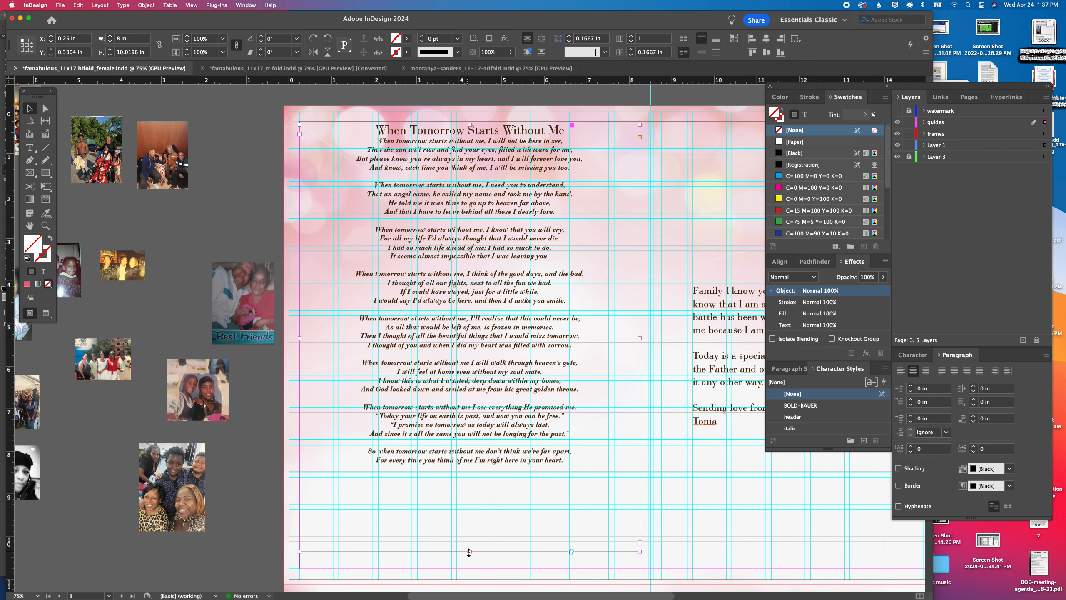
{"action": "left_click_drag", "start_coordinate": [468, 552], "coordinate": [468, 471]}
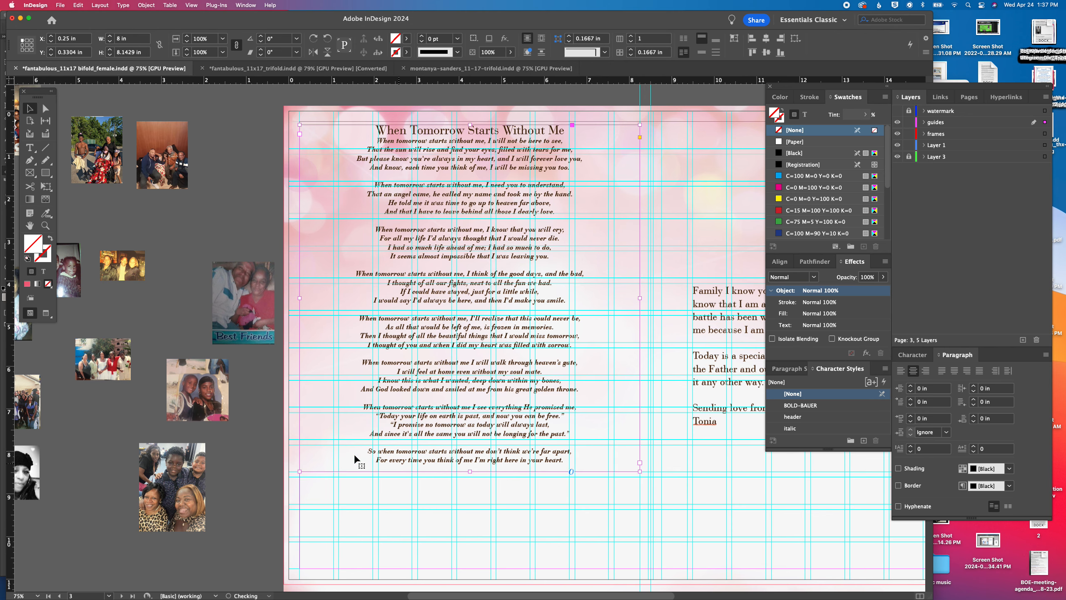
Move four group photos from the pasteboard into a row beneath the poem
{"action": "left_click", "coordinate": [270, 462]}
{"action": "left_click_drag", "start_coordinate": [242, 462], "coordinate": [399, 438]}
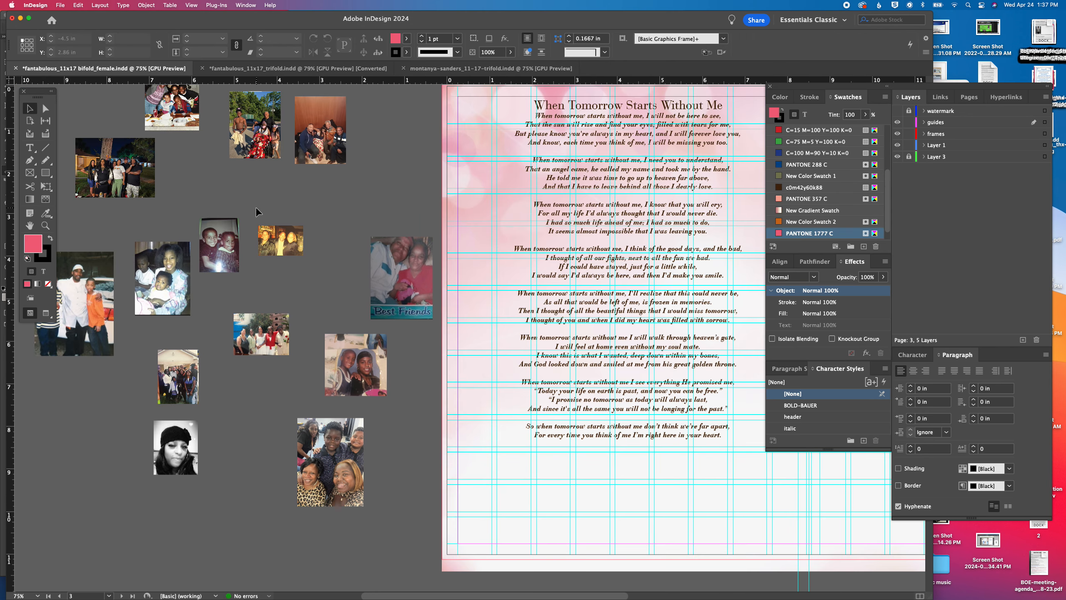
{"action": "left_click_drag", "start_coordinate": [255, 207], "coordinate": [474, 272]}
{"action": "left_click_drag", "start_coordinate": [321, 246], "coordinate": [542, 432]}
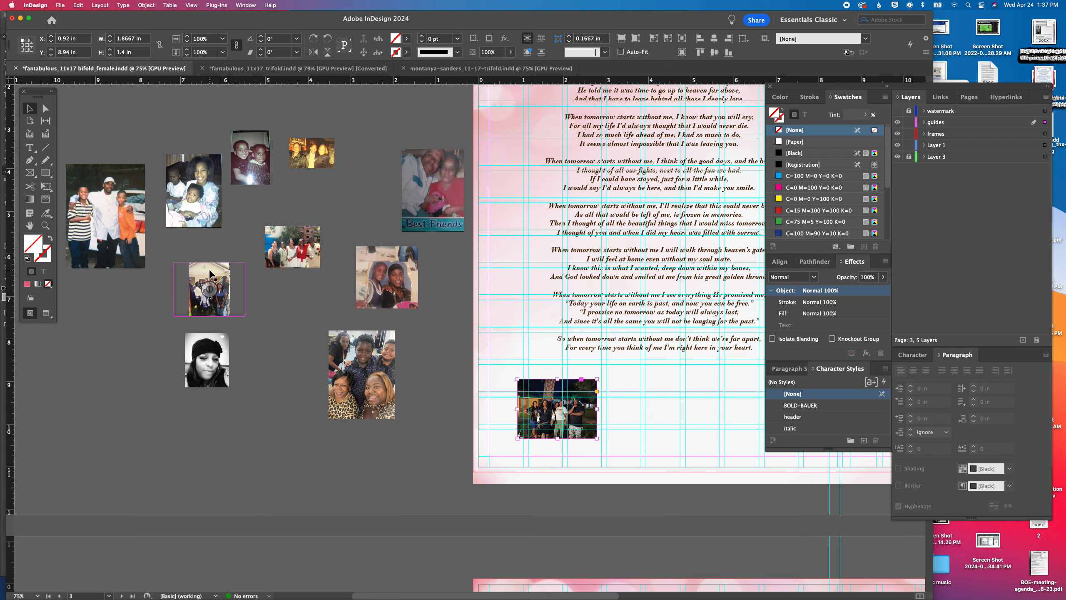
{"action": "left_click_drag", "start_coordinate": [222, 279], "coordinate": [667, 399]}
{"action": "left_click_drag", "start_coordinate": [269, 264], "coordinate": [728, 428]}
{"action": "left_click_drag", "start_coordinate": [370, 265], "coordinate": [278, 274]}
{"action": "left_click_drag", "start_coordinate": [255, 357], "coordinate": [703, 390]}
{"action": "left_click_drag", "start_coordinate": [202, 273], "coordinate": [368, 323]}
Cut all the remaining pasteboard photos together and paste them onto the page 4 spread
{"action": "left_click_drag", "start_coordinate": [172, 109], "coordinate": [480, 449]}
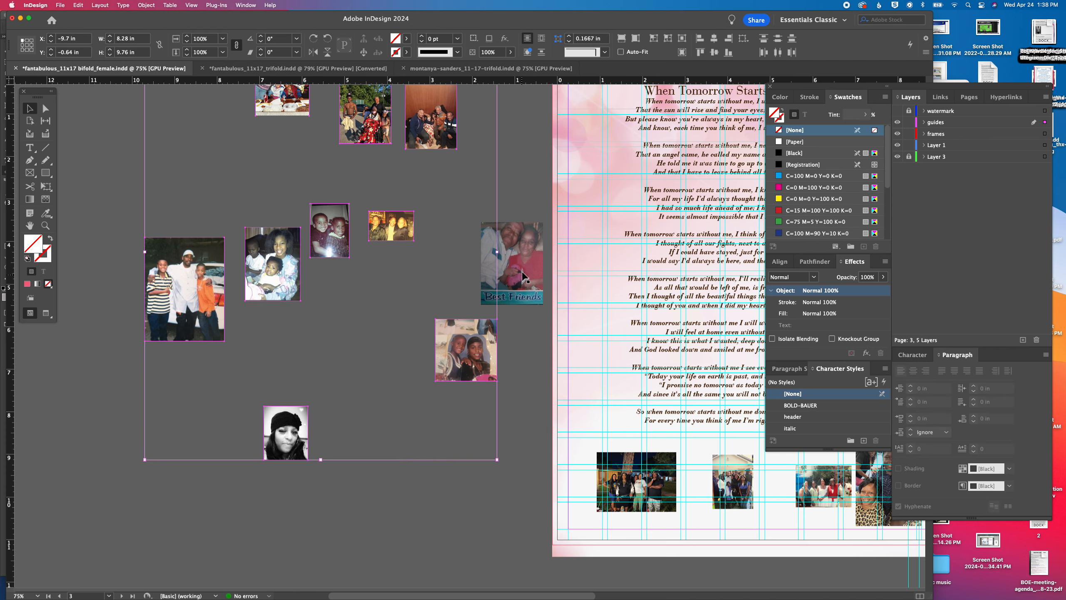
{"action": "left_click", "coordinate": [535, 278], "text": "shift"}
{"action": "key", "text": "super+x"}
{"action": "left_click_drag", "start_coordinate": [494, 489], "coordinate": [264, 117]}
{"action": "left_click_drag", "start_coordinate": [502, 432], "coordinate": [393, 203]}
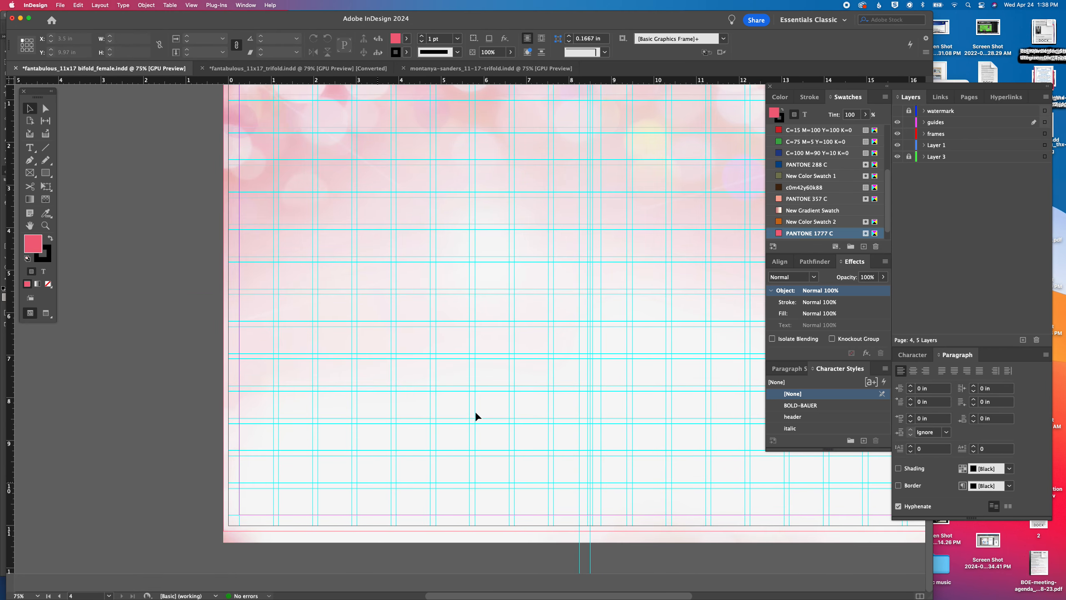
{"action": "key", "text": "super+v"}
{"action": "left_click", "coordinate": [159, 330]}
Arrange the three-men, beret, mother-and-children, two-children and outdoor group photos along the bottom of page 4's left half
{"action": "left_click_drag", "start_coordinate": [323, 351], "coordinate": [297, 433]}
{"action": "left_click_drag", "start_coordinate": [417, 497], "coordinate": [367, 459]}
{"action": "left_click_drag", "start_coordinate": [398, 340], "coordinate": [438, 457]}
{"action": "left_click_drag", "start_coordinate": [459, 301], "coordinate": [352, 410]}
{"action": "left_click_drag", "start_coordinate": [504, 326], "coordinate": [502, 307]}
{"action": "left_click_drag", "start_coordinate": [492, 189], "coordinate": [516, 462]}
Line up the brown-toned group, Best Friends, small yellow and rotated family photos along the bottom of page 4's right half
{"action": "scroll", "coordinate": [631, 429], "scroll_direction": "right", "scroll_amount": 5}
{"action": "left_click_drag", "start_coordinate": [397, 212], "coordinate": [483, 491]}
{"action": "left_click_drag", "start_coordinate": [454, 451], "coordinate": [623, 478]}
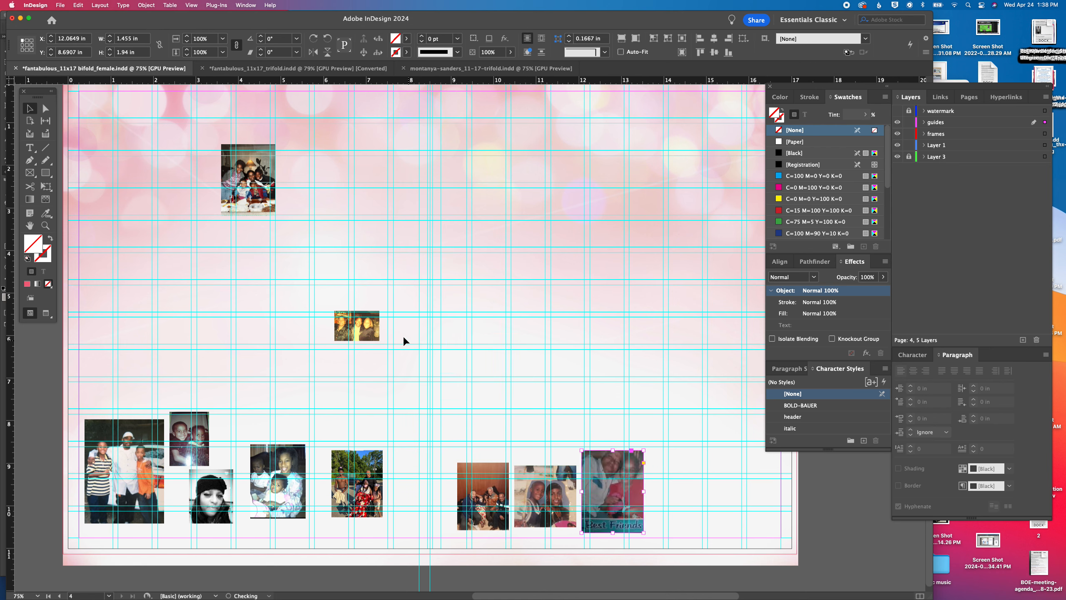
{"action": "left_click_drag", "start_coordinate": [375, 336], "coordinate": [691, 509]}
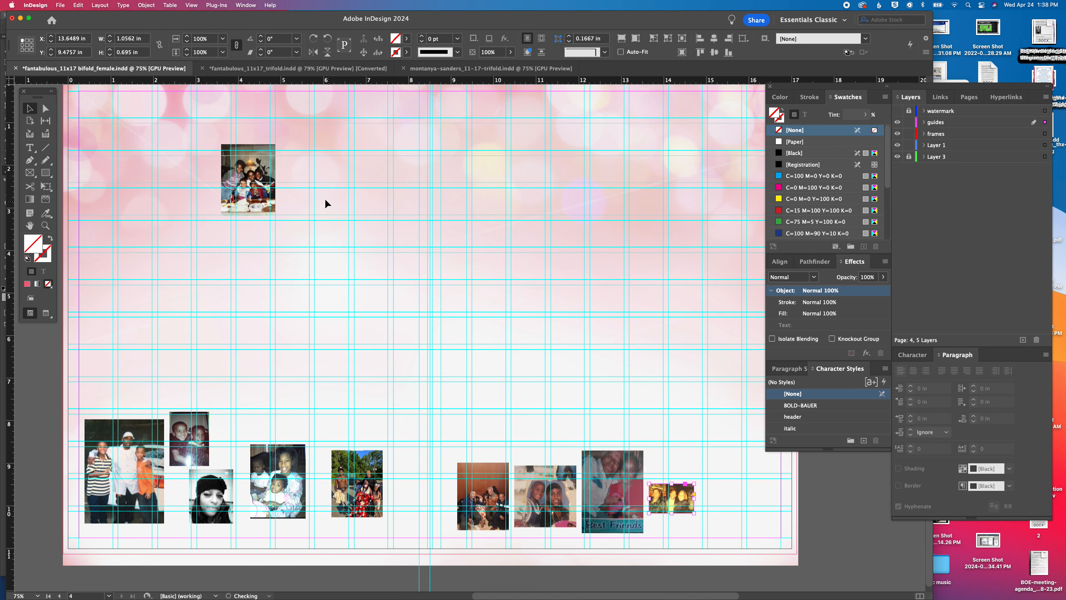
{"action": "left_click_drag", "start_coordinate": [250, 164], "coordinate": [732, 479]}
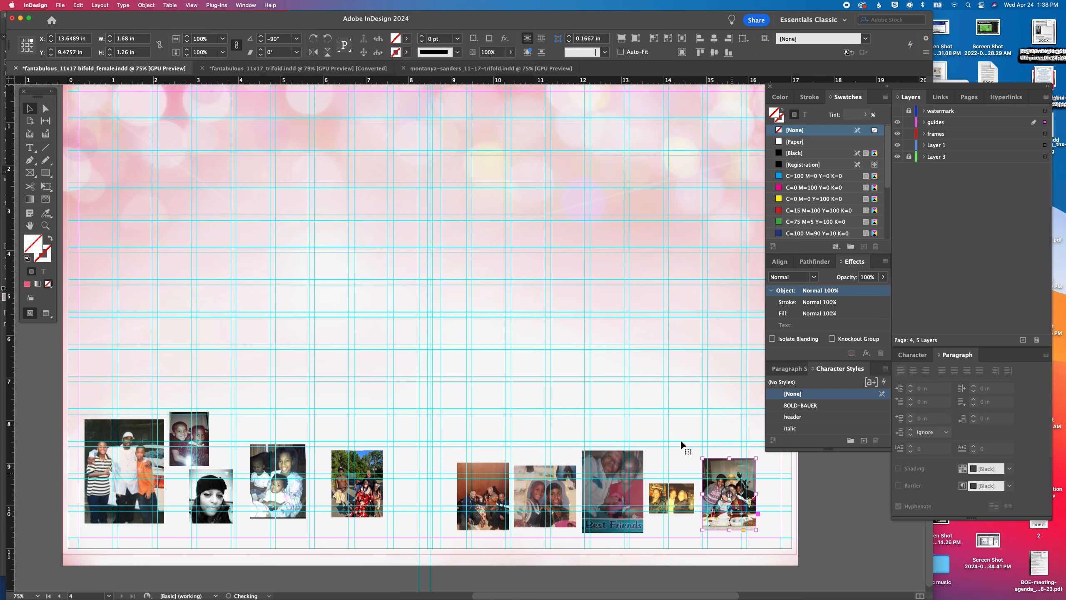
Select the whole family letter beside the poem on page 3 and try the adelia font on it
{"action": "scroll", "coordinate": [527, 273], "scroll_direction": "up", "scroll_amount": 10}
{"action": "scroll", "coordinate": [545, 329], "scroll_direction": "down", "scroll_amount": 5}
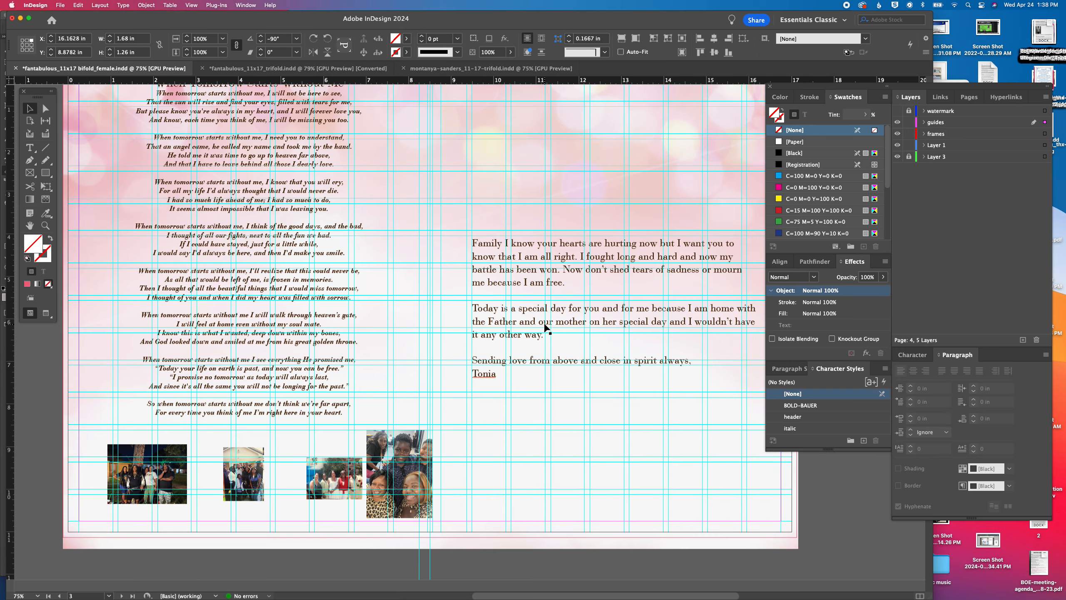
{"action": "scroll", "coordinate": [541, 332], "scroll_direction": "right", "scroll_amount": 2}
{"action": "double_click", "coordinate": [517, 338]}
{"action": "key", "text": "super+a"}
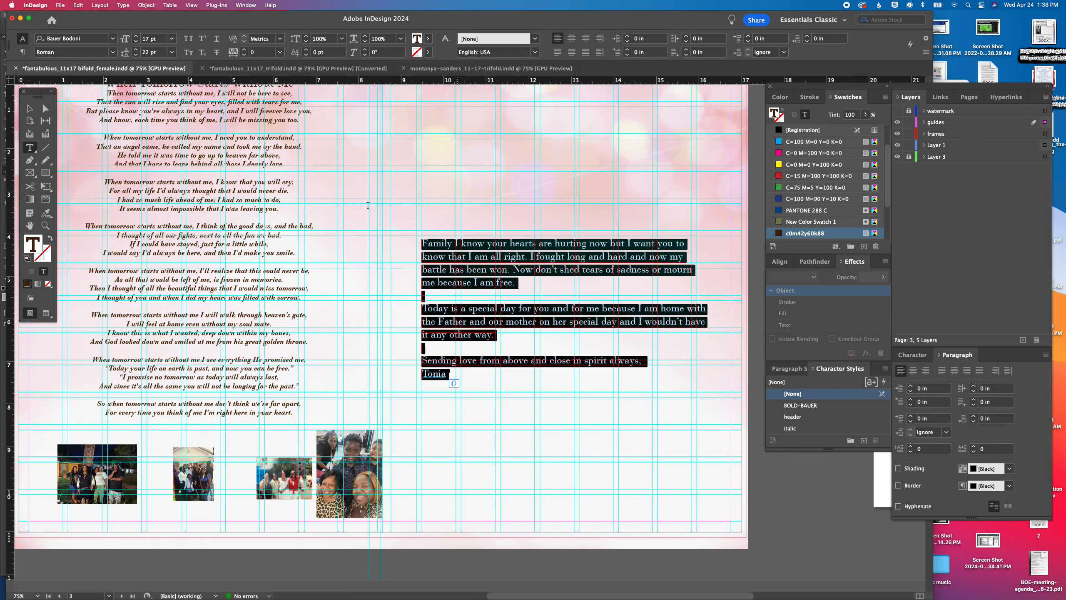
{"action": "left_click", "coordinate": [114, 40]}
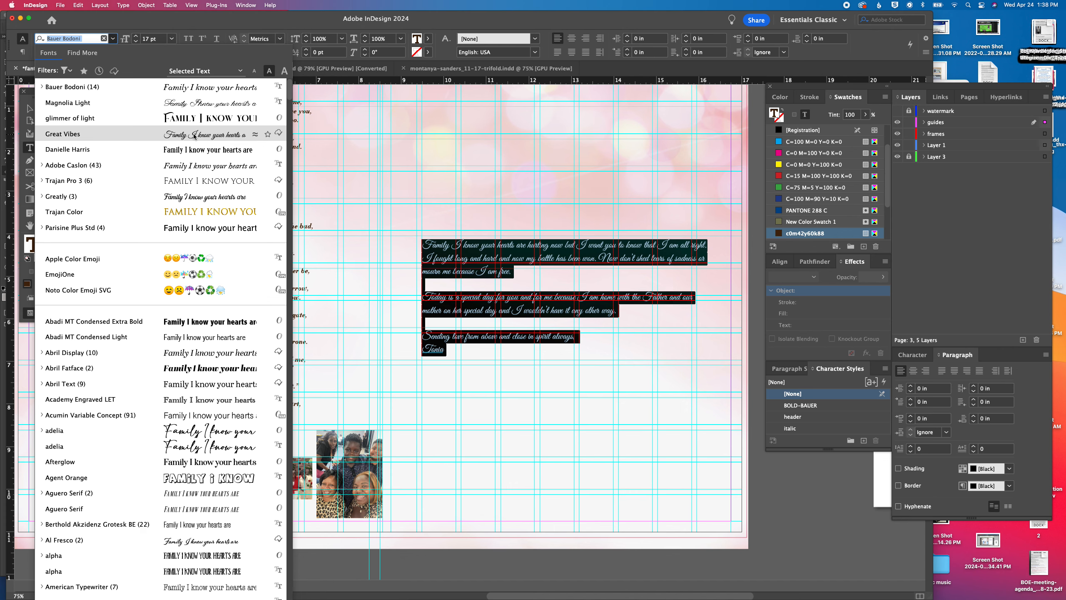
{"action": "scroll", "coordinate": [229, 345], "scroll_direction": "down", "scroll_amount": 1}
{"action": "left_click", "coordinate": [224, 428]}
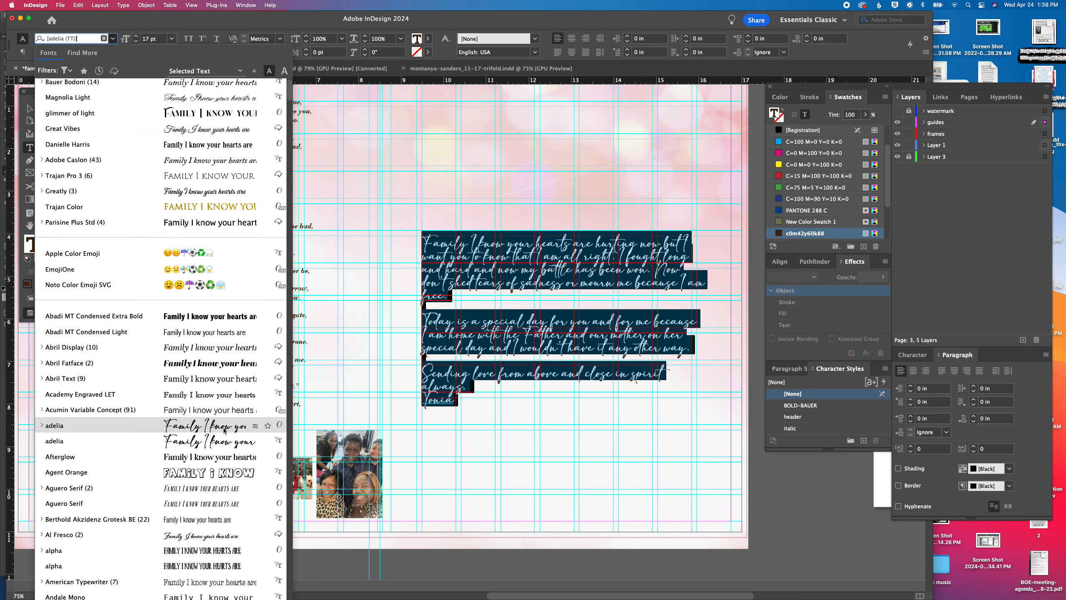
Browse the available fonts for a handwritten script, comparing candidates on the selected letter text
{"action": "scroll", "coordinate": [221, 420], "scroll_direction": "down", "scroll_amount": 5}
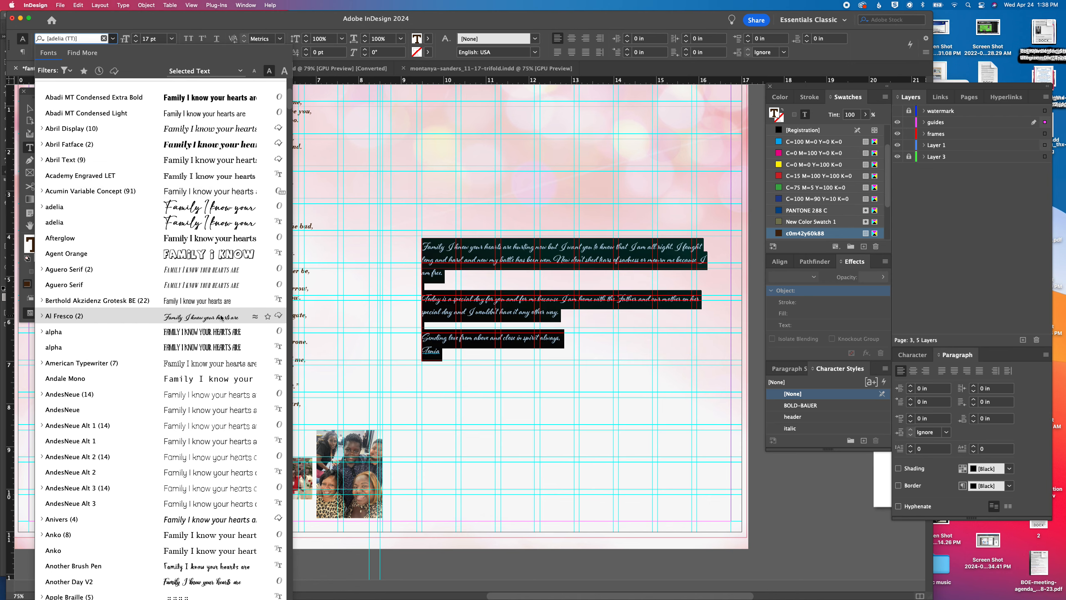
{"action": "scroll", "coordinate": [221, 330], "scroll_direction": "down", "scroll_amount": 10}
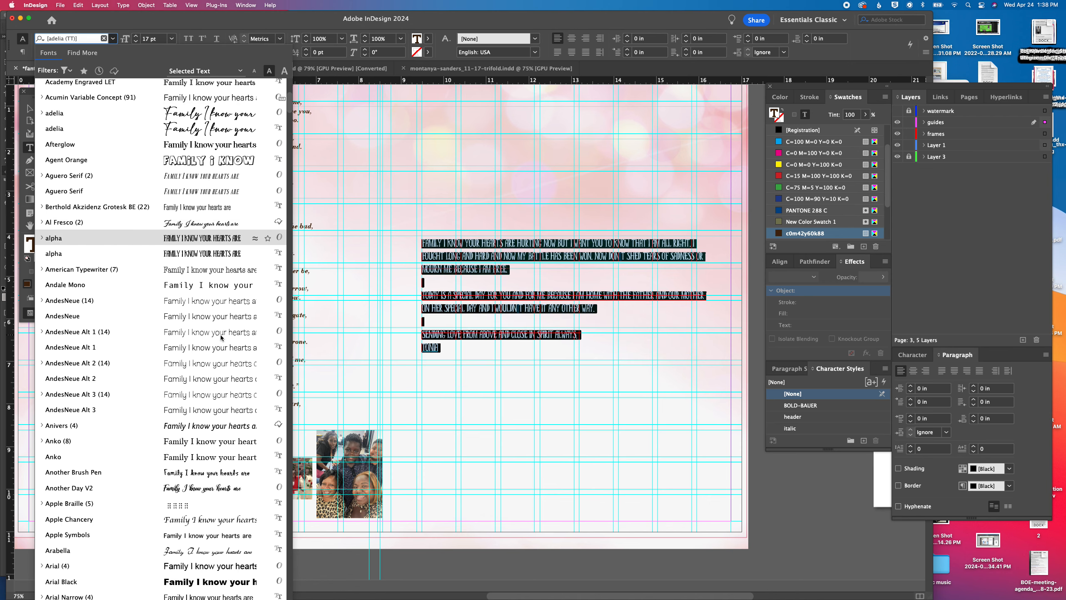
{"action": "scroll", "coordinate": [221, 336], "scroll_direction": "down", "scroll_amount": 1}
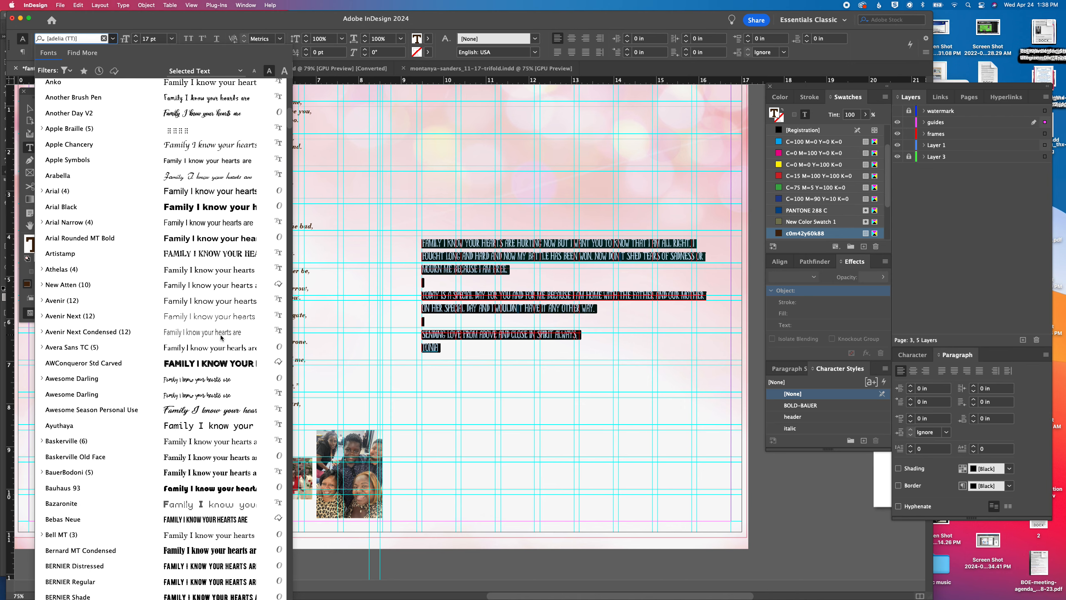
{"action": "scroll", "coordinate": [221, 336], "scroll_direction": "down", "scroll_amount": 5}
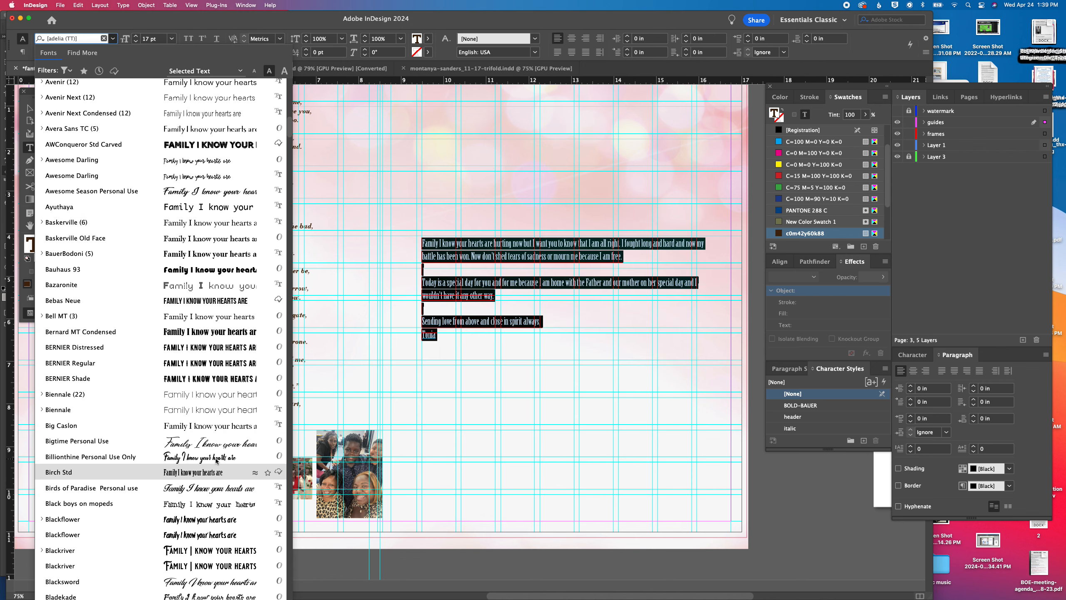
{"action": "scroll", "coordinate": [219, 486], "scroll_direction": "down", "scroll_amount": 1}
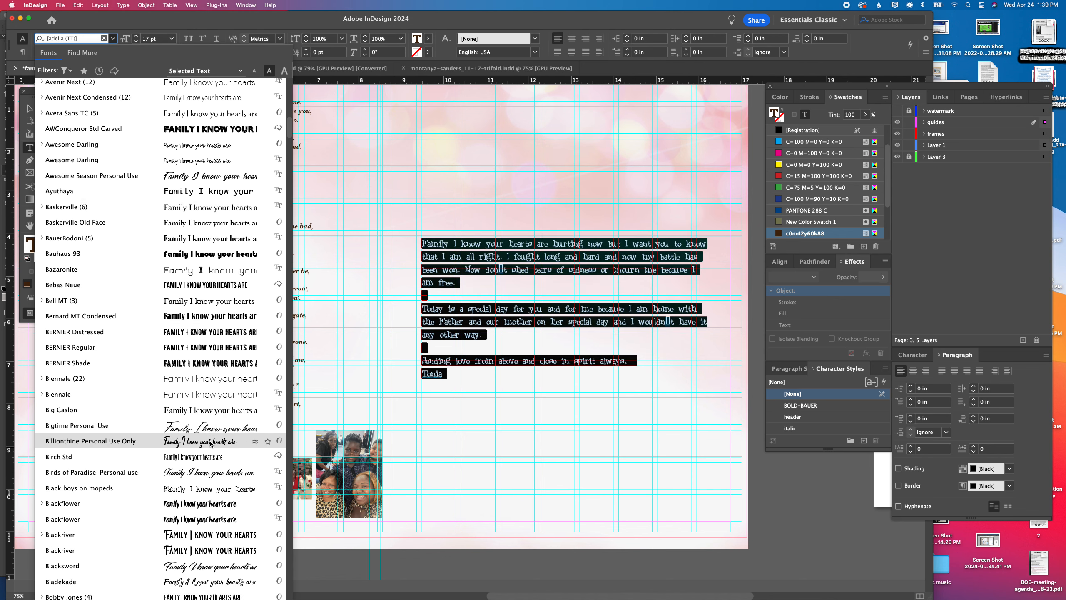
{"action": "scroll", "coordinate": [212, 444], "scroll_direction": "down", "scroll_amount": 7}
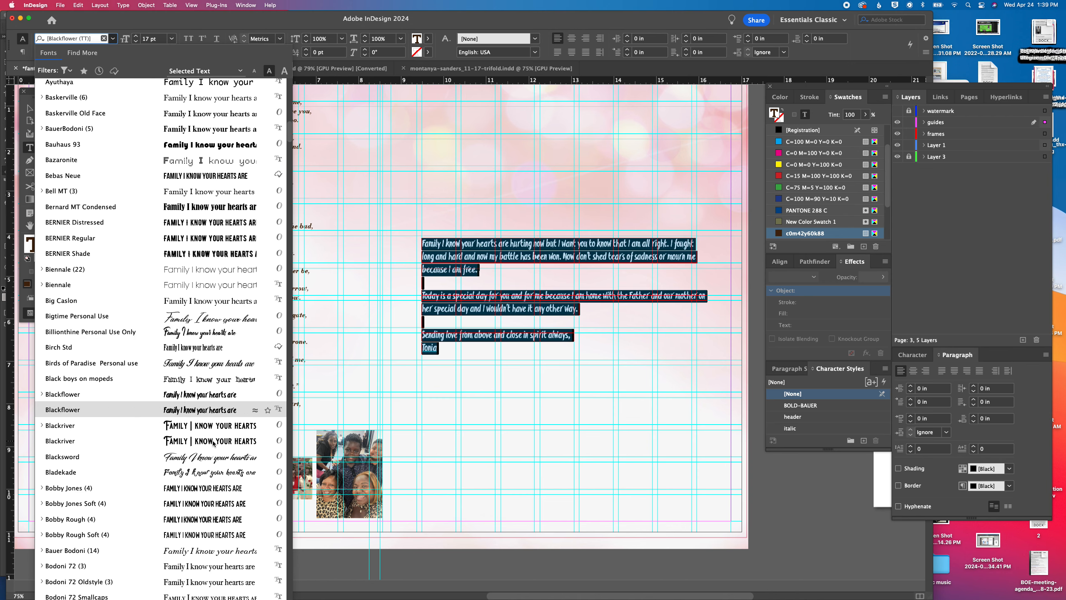
{"action": "scroll", "coordinate": [213, 444], "scroll_direction": "down", "scroll_amount": 10}
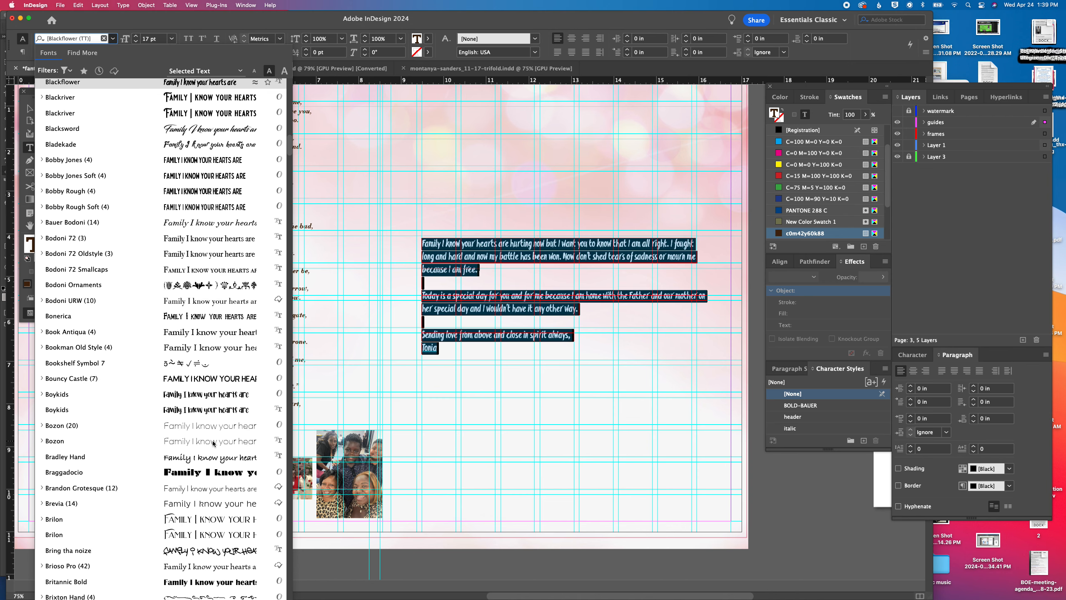
{"action": "scroll", "coordinate": [212, 443], "scroll_direction": "down", "scroll_amount": 9}
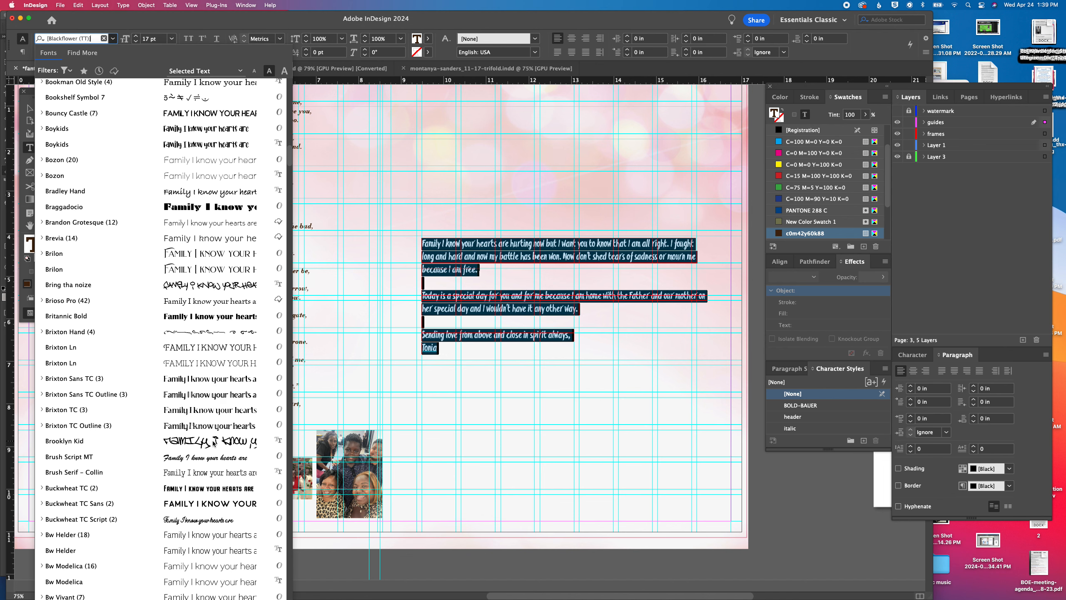
{"action": "scroll", "coordinate": [213, 444], "scroll_direction": "down", "scroll_amount": 3}
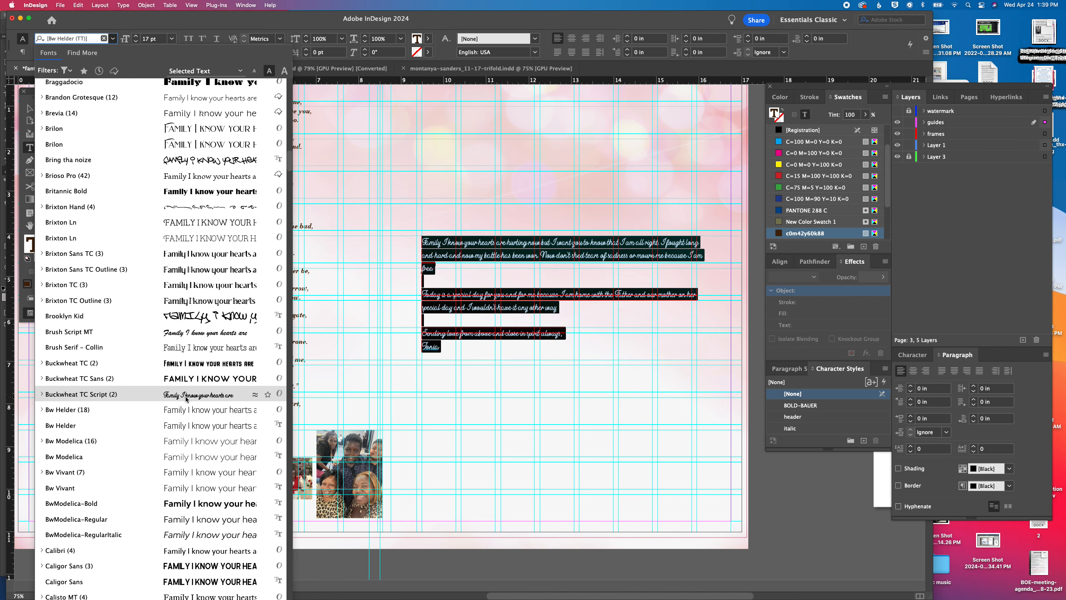
{"action": "scroll", "coordinate": [186, 399], "scroll_direction": "down", "scroll_amount": 8}
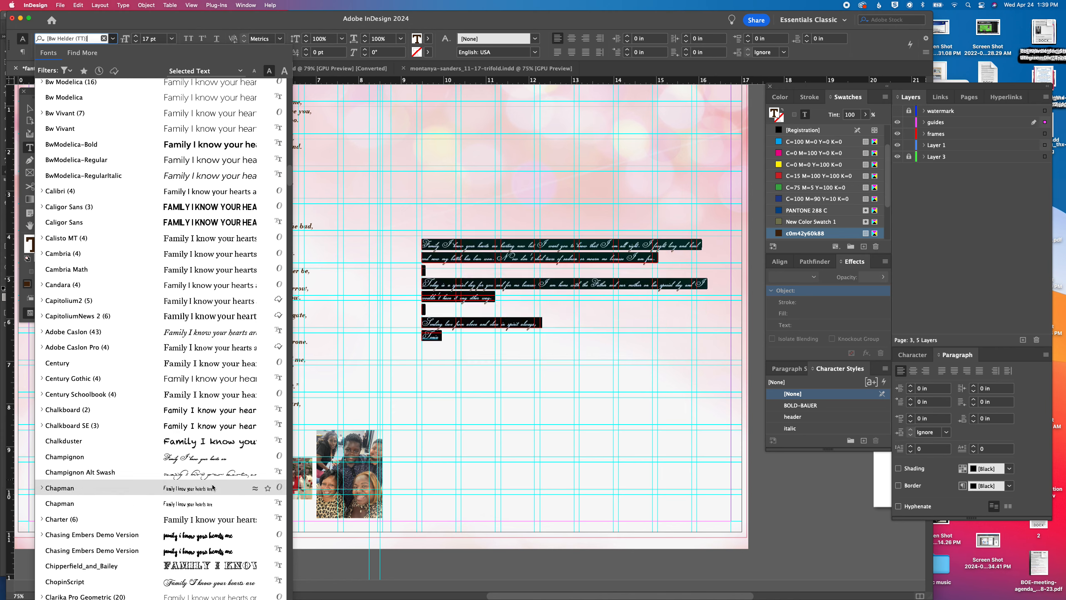
{"action": "scroll", "coordinate": [220, 436], "scroll_direction": "down", "scroll_amount": 7}
{"action": "scroll", "coordinate": [218, 435], "scroll_direction": "down", "scroll_amount": 3}
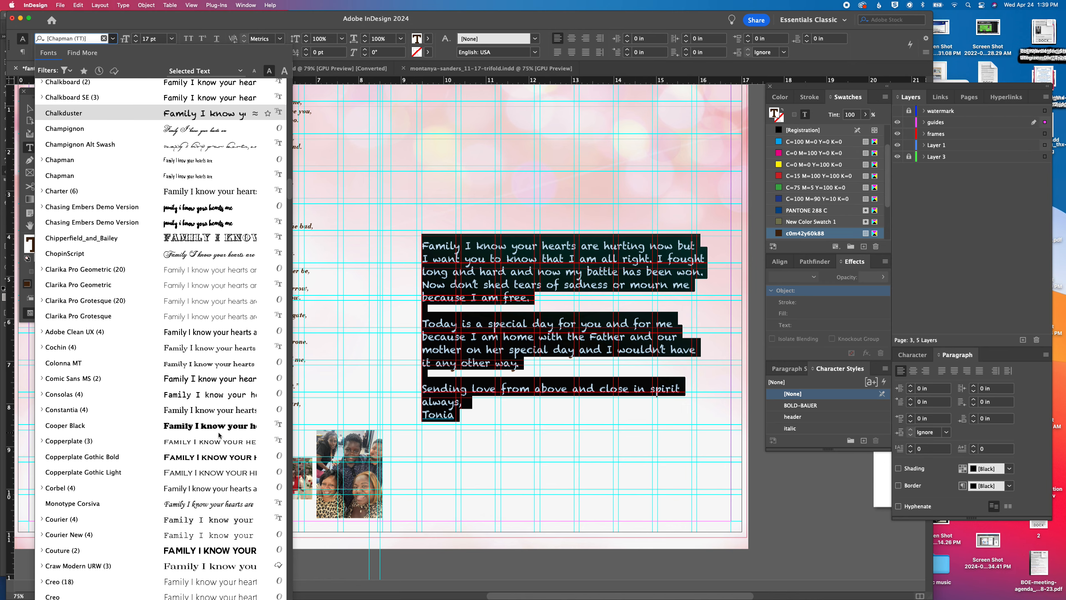
{"action": "scroll", "coordinate": [219, 436], "scroll_direction": "down", "scroll_amount": 5}
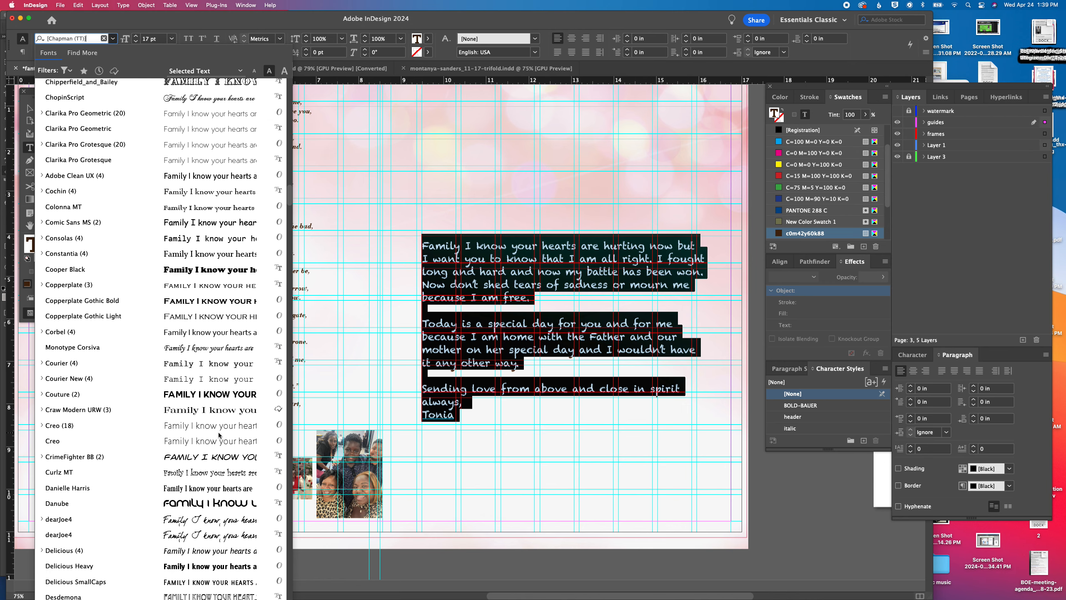
{"action": "scroll", "coordinate": [219, 436], "scroll_direction": "down", "scroll_amount": 1}
{"action": "scroll", "coordinate": [219, 435], "scroll_direction": "down", "scroll_amount": 3}
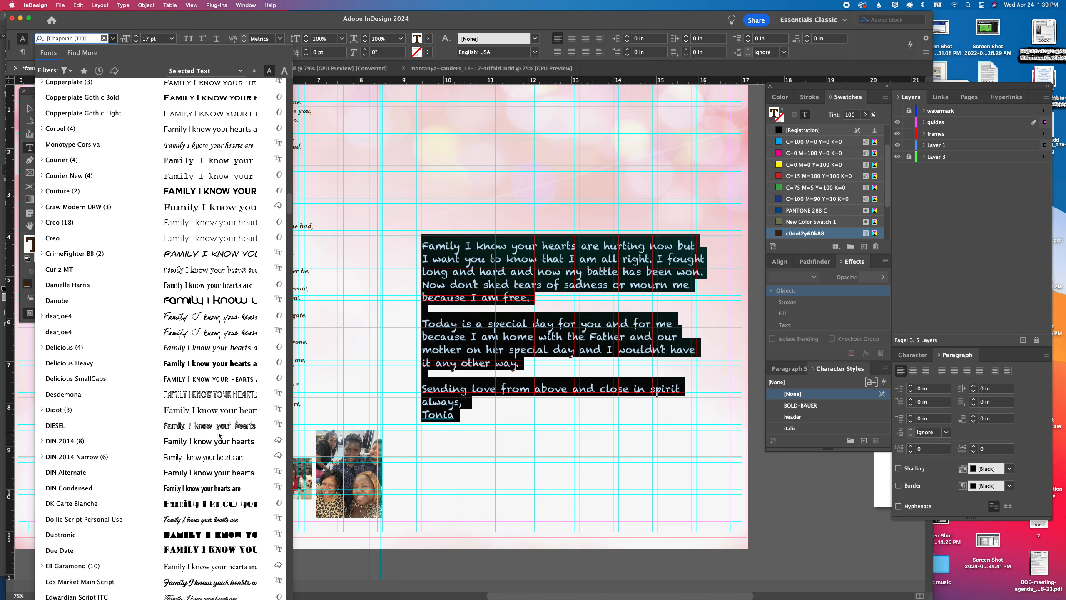
{"action": "scroll", "coordinate": [218, 435], "scroll_direction": "down", "scroll_amount": 3}
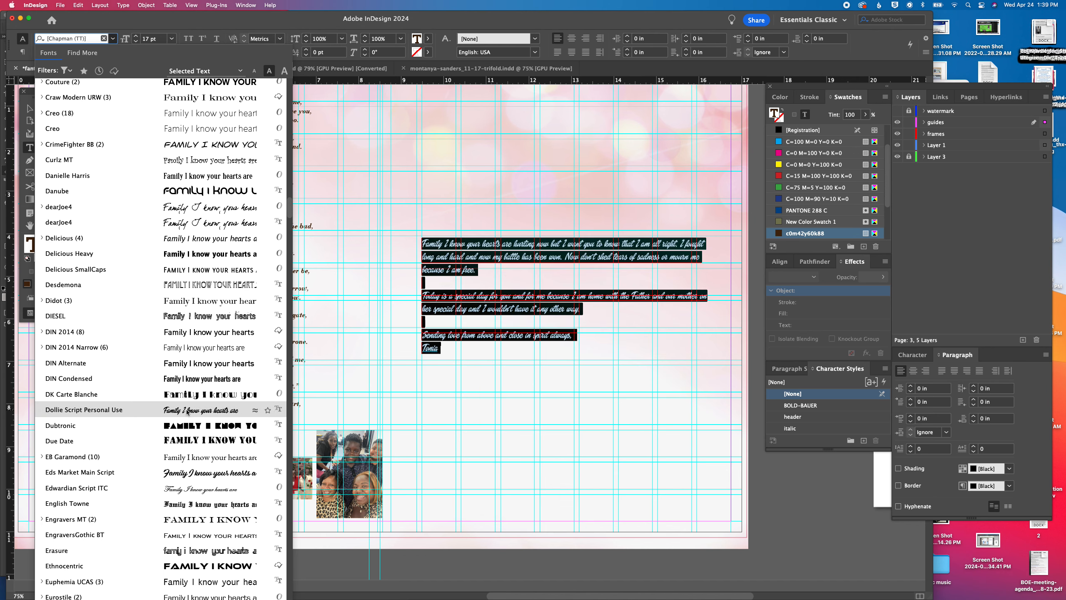
{"action": "scroll", "coordinate": [188, 412], "scroll_direction": "down", "scroll_amount": 2}
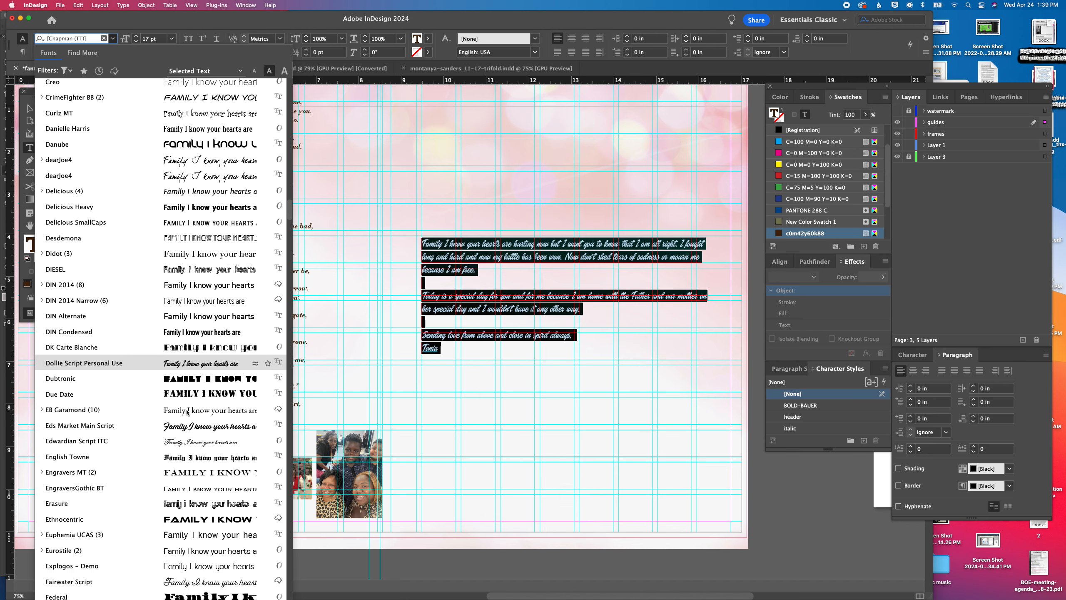
{"action": "scroll", "coordinate": [188, 412], "scroll_direction": "down", "scroll_amount": 5}
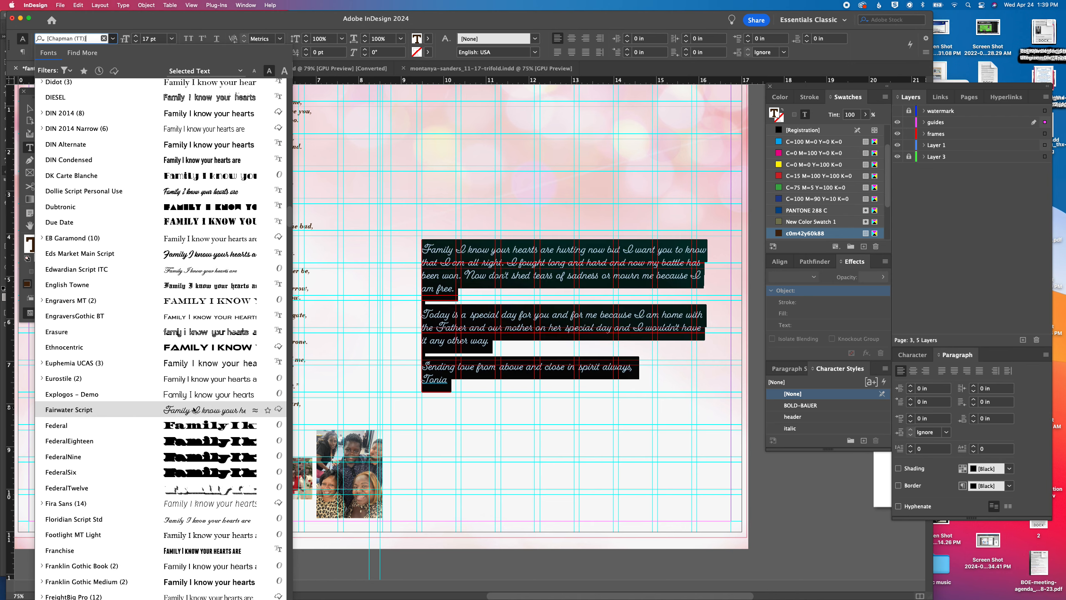
{"action": "scroll", "coordinate": [194, 409], "scroll_direction": "down", "scroll_amount": 5}
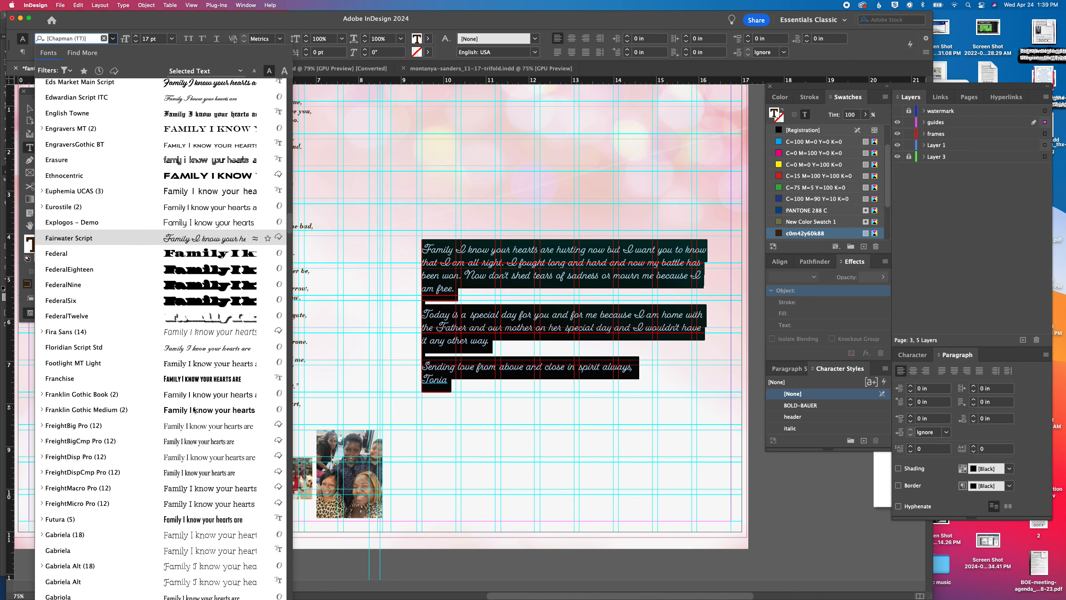
{"action": "scroll", "coordinate": [195, 410], "scroll_direction": "down", "scroll_amount": 10}
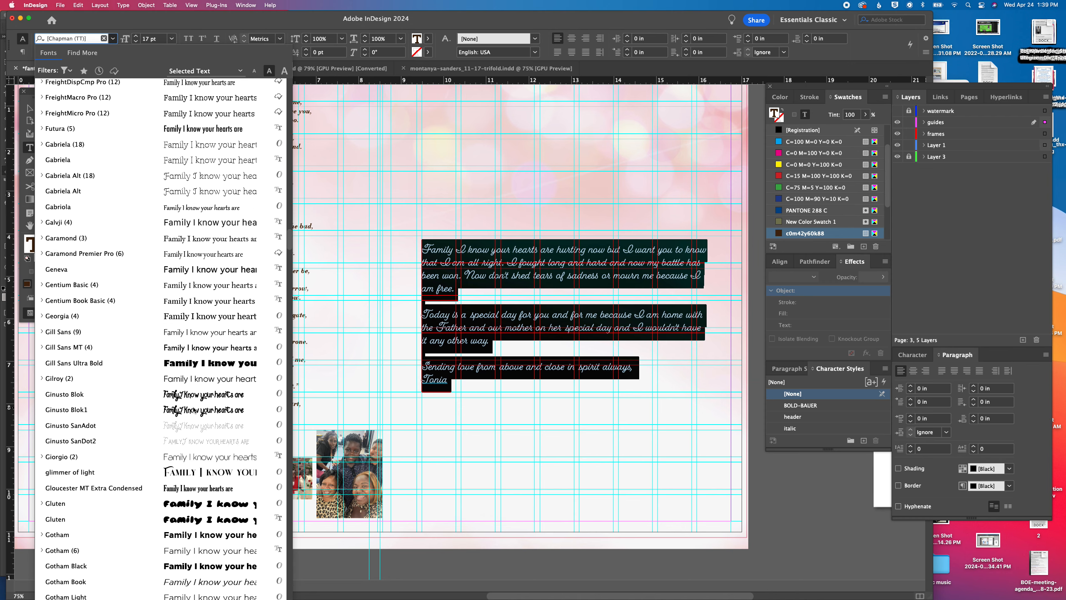
{"action": "scroll", "coordinate": [194, 410], "scroll_direction": "down", "scroll_amount": 12}
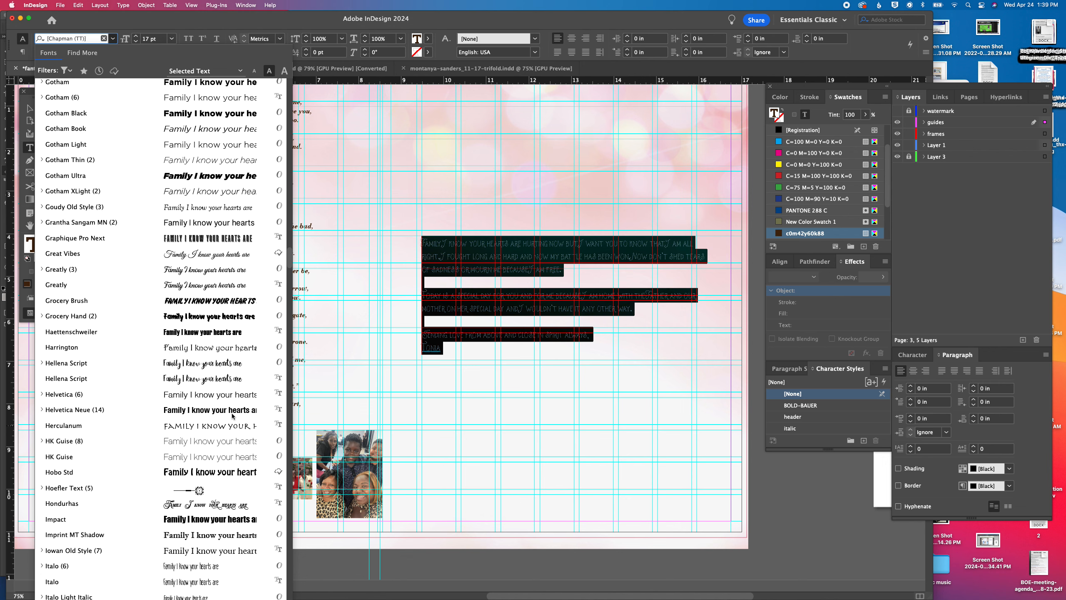
Try Hellena Script on the selected family letter, and set it in Jimmy Script
{"action": "left_click", "coordinate": [204, 379]}
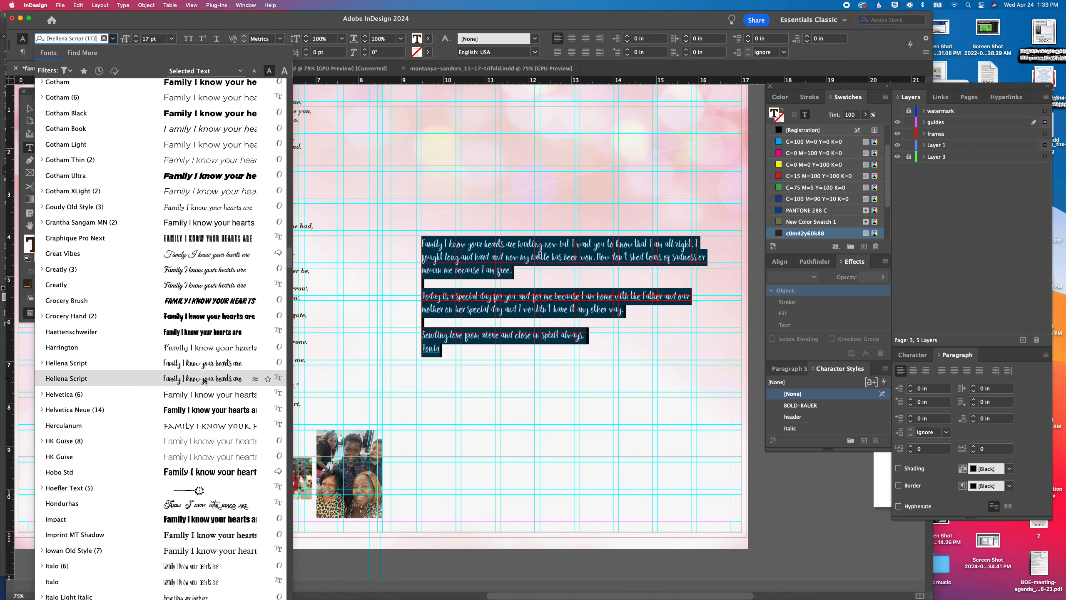
{"action": "scroll", "coordinate": [205, 380], "scroll_direction": "down", "scroll_amount": 7}
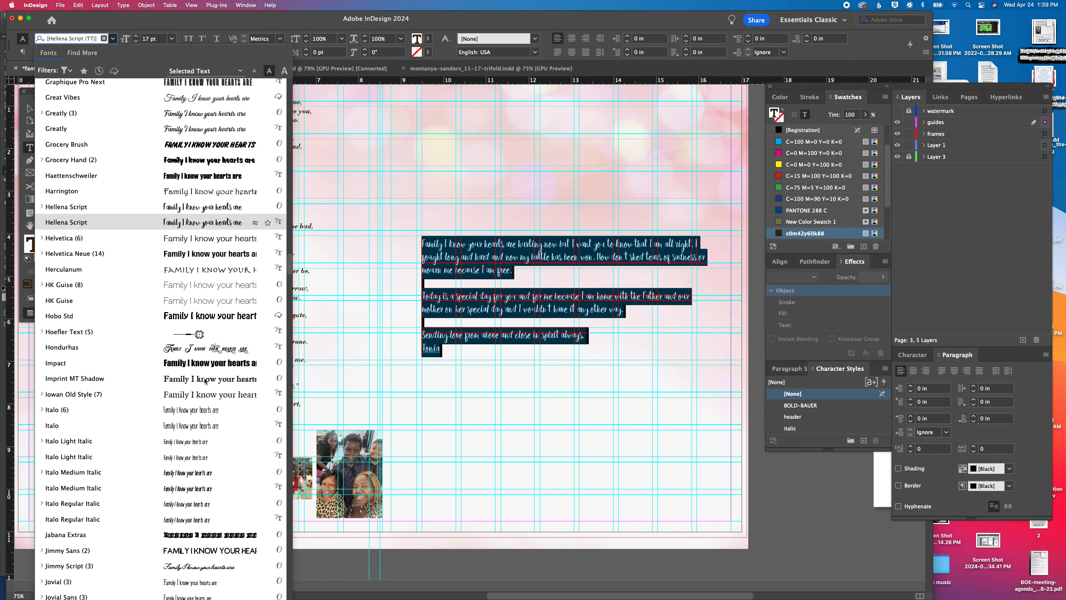
{"action": "scroll", "coordinate": [205, 381], "scroll_direction": "down", "scroll_amount": 3}
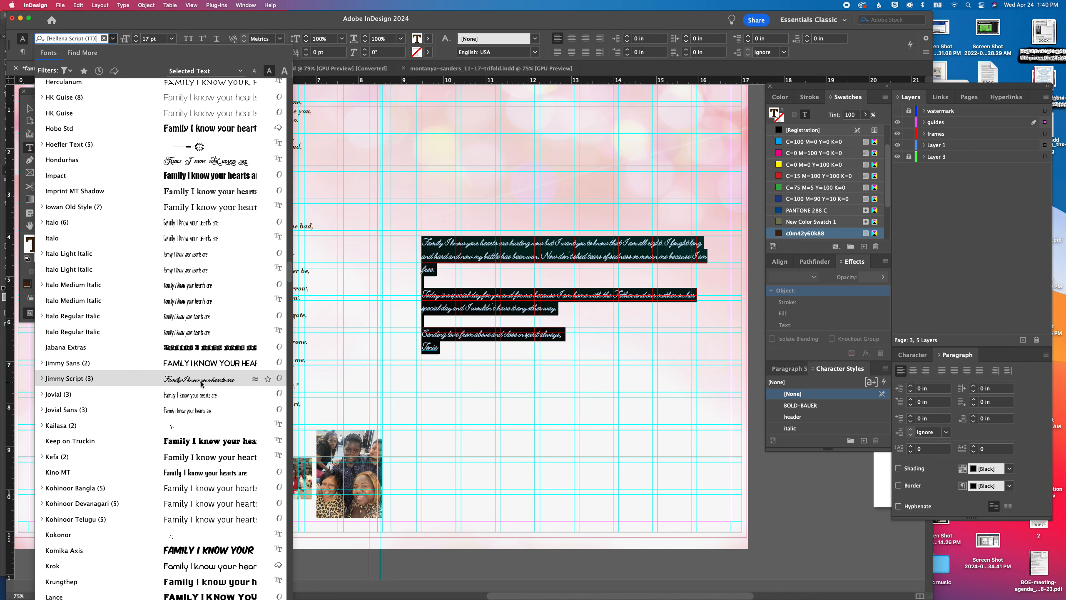
{"action": "left_click", "coordinate": [202, 380]}
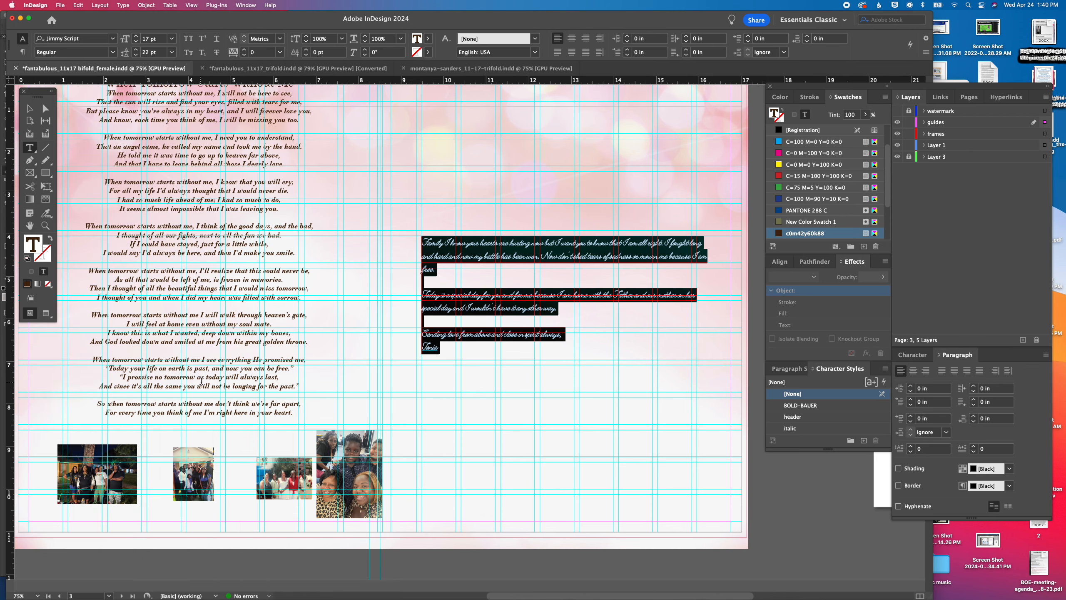
Set the family letter's font size to 25 pt and its leading to 42 pt
{"action": "left_click", "coordinate": [136, 37]}
{"action": "left_click", "coordinate": [136, 37]}
{"action": "left_click", "coordinate": [136, 36]}
{"action": "left_click", "coordinate": [137, 36]}
{"action": "left_click", "coordinate": [137, 37]}
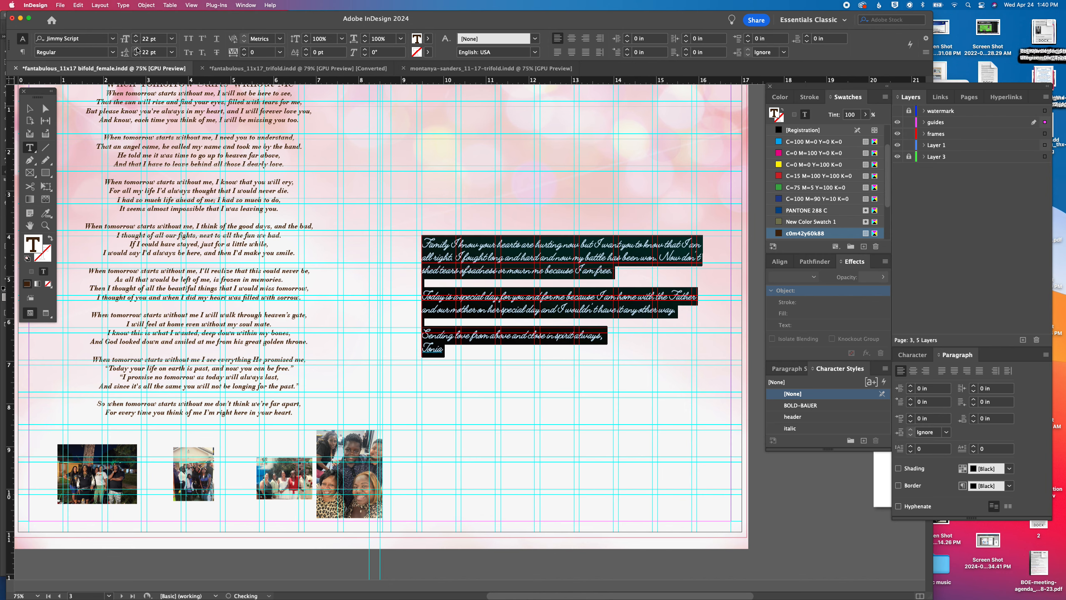
{"action": "left_click", "coordinate": [136, 49]}
{"action": "left_click", "coordinate": [137, 49]}
{"action": "left_click", "coordinate": [137, 49]}
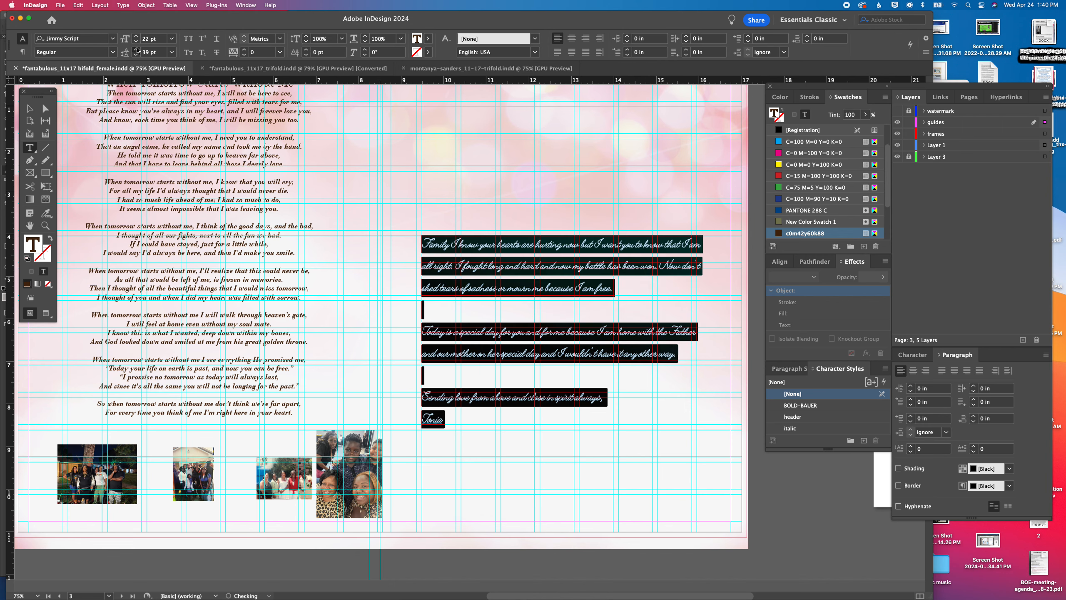
{"action": "left_click", "coordinate": [137, 49]}
{"action": "left_click", "coordinate": [136, 49]}
{"action": "left_click", "coordinate": [136, 49]}
{"action": "left_click", "coordinate": [137, 49]}
{"action": "left_click", "coordinate": [136, 49]}
{"action": "left_click", "coordinate": [137, 49]}
{"action": "left_click", "coordinate": [137, 49]}
{"action": "left_click", "coordinate": [137, 37]}
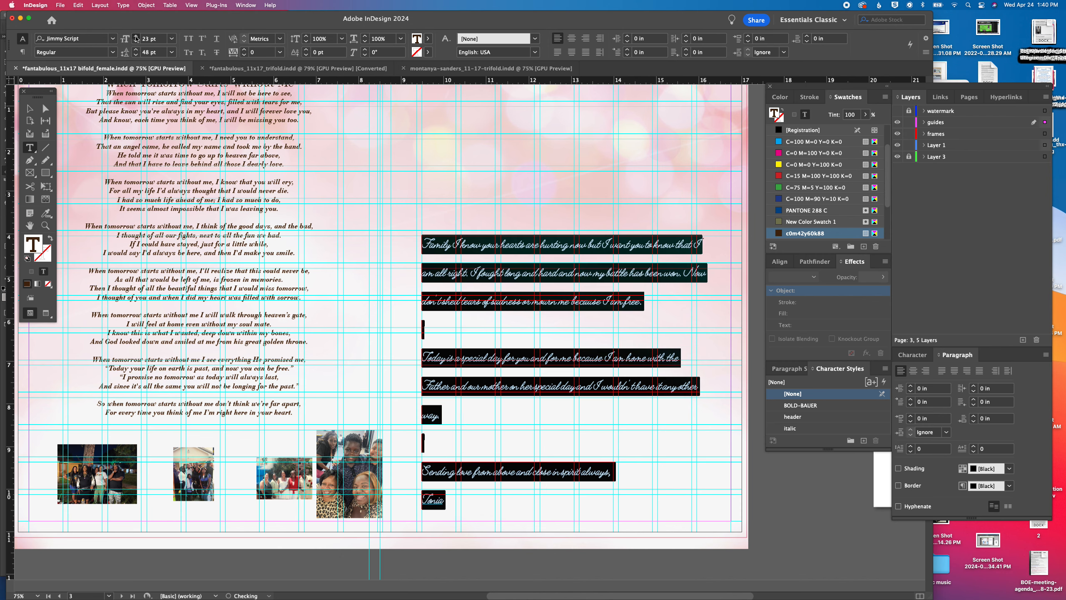
{"action": "left_click", "coordinate": [137, 36]}
{"action": "left_click", "coordinate": [136, 37]}
{"action": "left_click", "coordinate": [136, 55]}
{"action": "left_click", "coordinate": [136, 55]}
{"action": "left_click", "coordinate": [136, 55]}
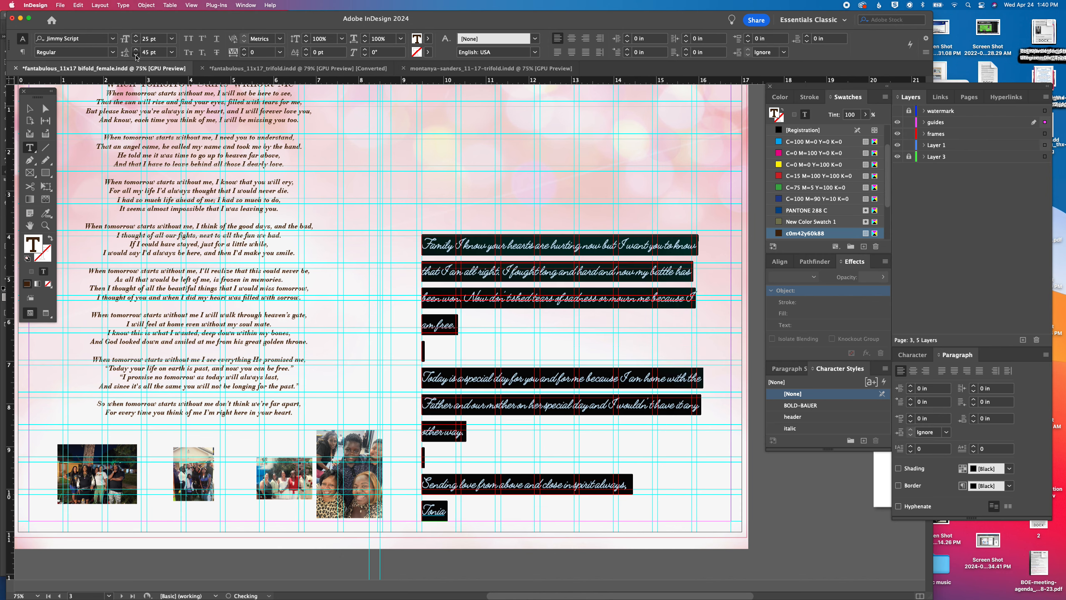
{"action": "left_click", "coordinate": [136, 55]}
{"action": "left_click", "coordinate": [137, 55]}
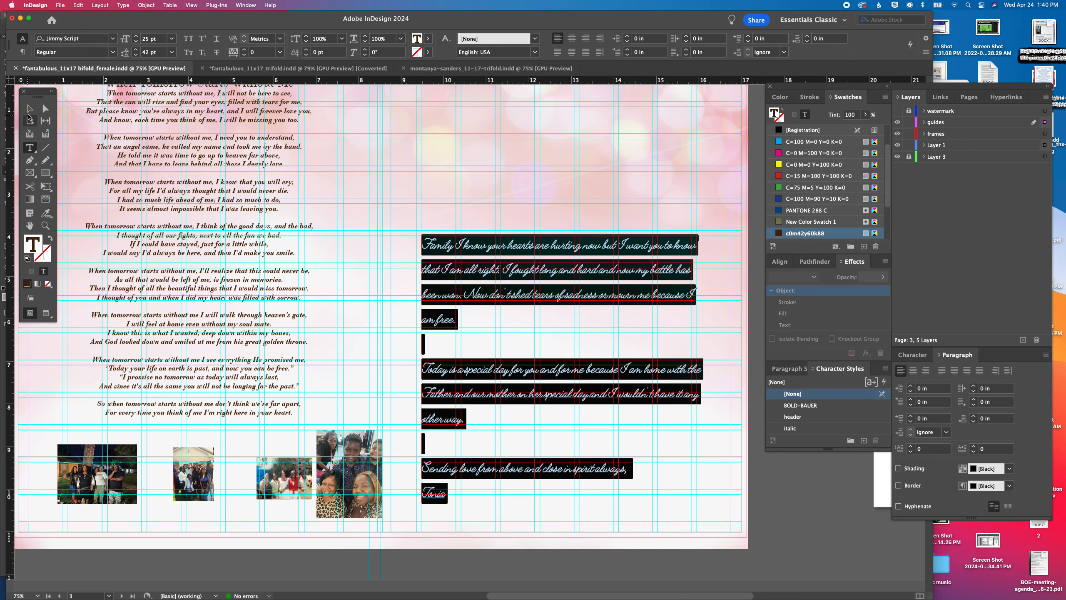
Deselect the family letter on page 3 and save the document
{"action": "left_click", "coordinate": [30, 109]}
{"action": "scroll", "coordinate": [583, 274], "scroll_direction": "right", "scroll_amount": 6}
{"action": "scroll", "coordinate": [583, 275], "scroll_direction": "up", "scroll_amount": 3}
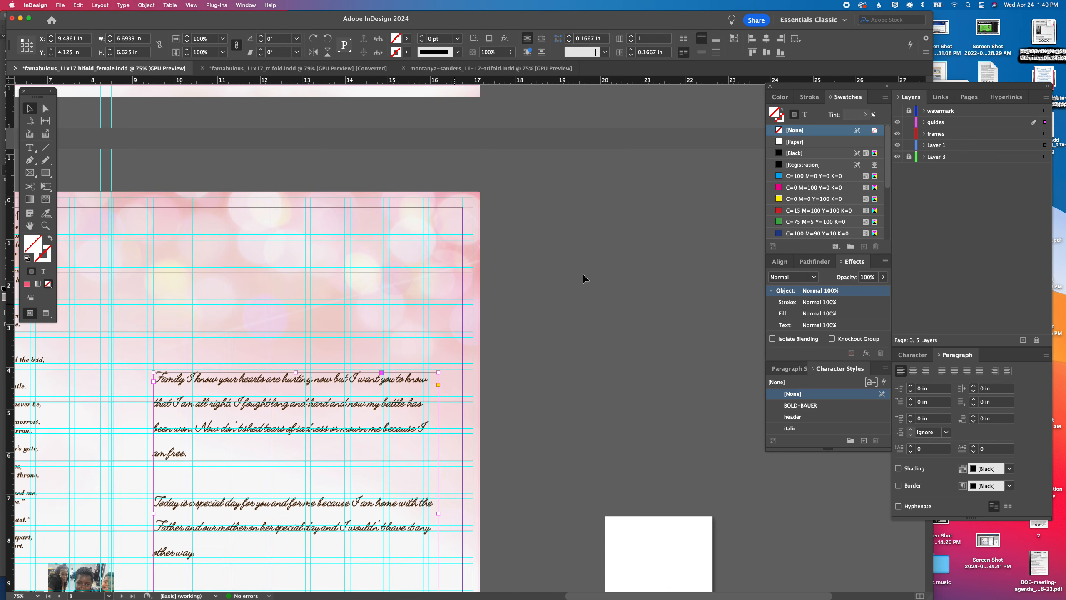
{"action": "left_click", "coordinate": [620, 270]}
{"action": "key", "text": "super+s"}
Place personal-letter-pic.jpg in the empty area above the family letter on page 3
{"action": "key", "text": "super+d"}
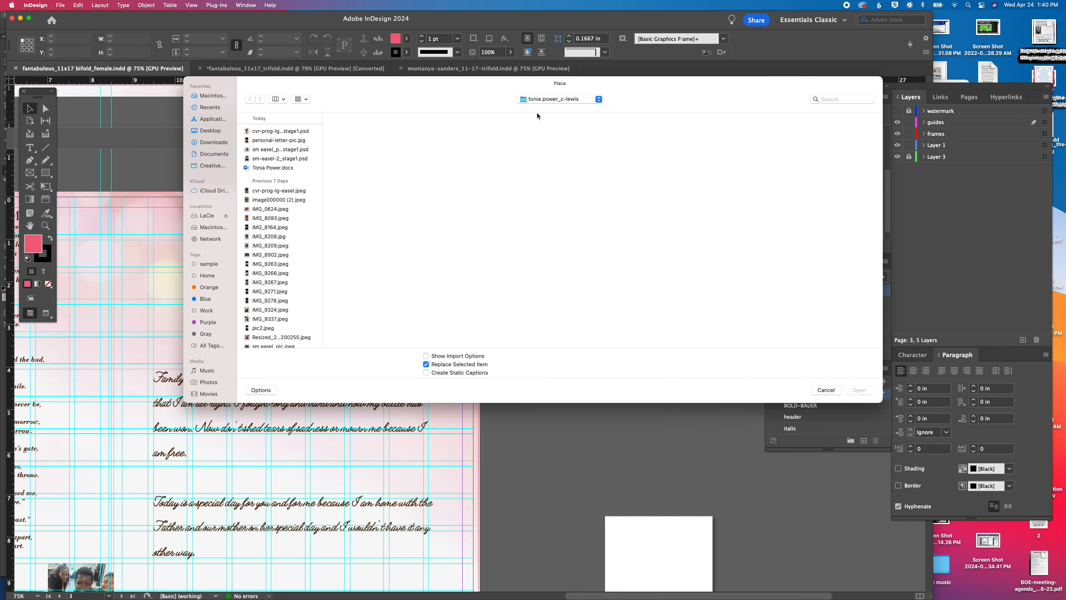
{"action": "left_click", "coordinate": [274, 140]}
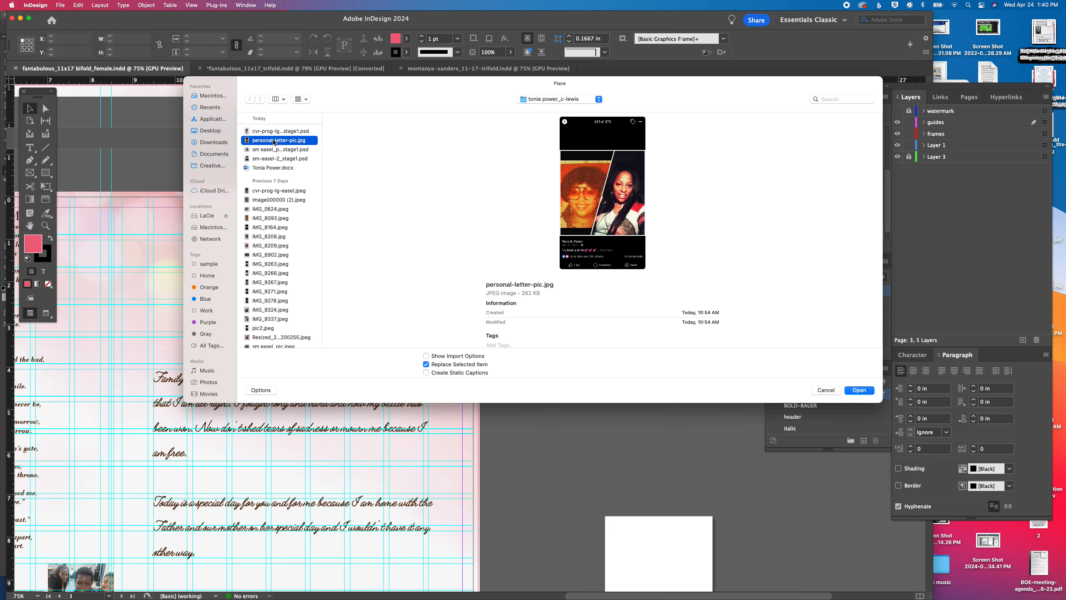
{"action": "double_click", "coordinate": [274, 140]}
{"action": "left_click_drag", "start_coordinate": [232, 211], "coordinate": [323, 232]}
Crop the placed picture's frame on all four sides to about 2 in wide and 1.96 in high
{"action": "left_click_drag", "start_coordinate": [277, 368], "coordinate": [277, 332]}
{"action": "left_click_drag", "start_coordinate": [276, 211], "coordinate": [275, 248]}
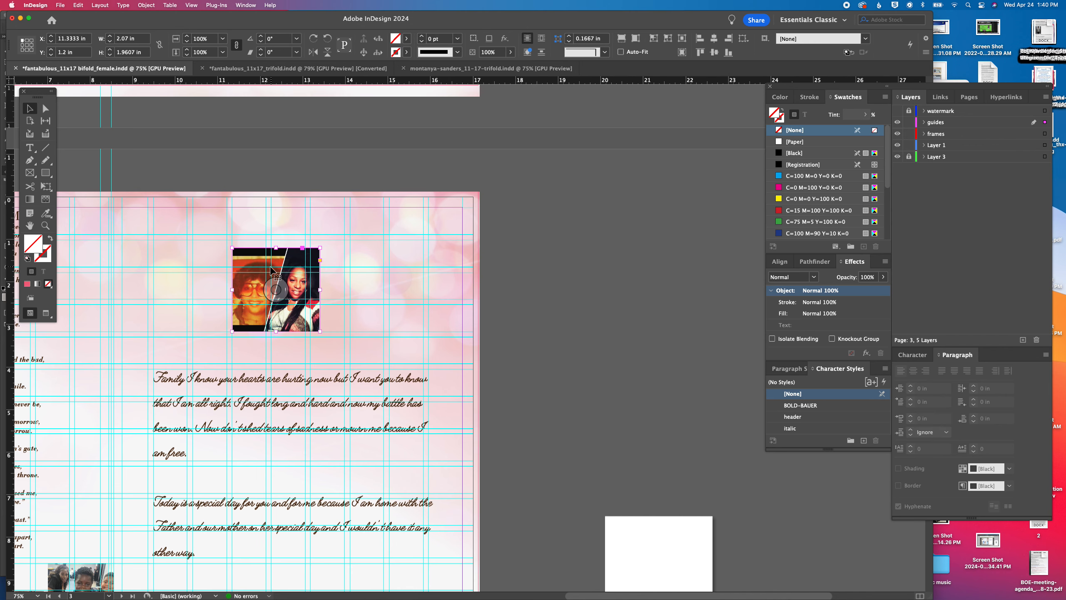
{"action": "key", "text": "super+equal"}
{"action": "key", "text": "super+equal"}
{"action": "key", "text": "super+equal"}
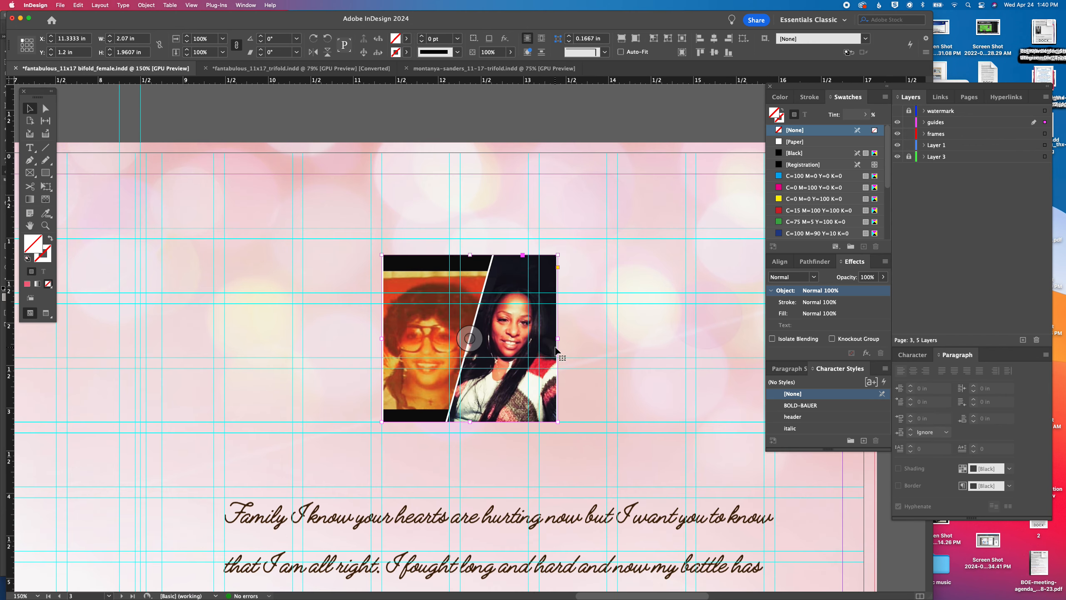
{"action": "left_click_drag", "start_coordinate": [557, 339], "coordinate": [554, 339]}
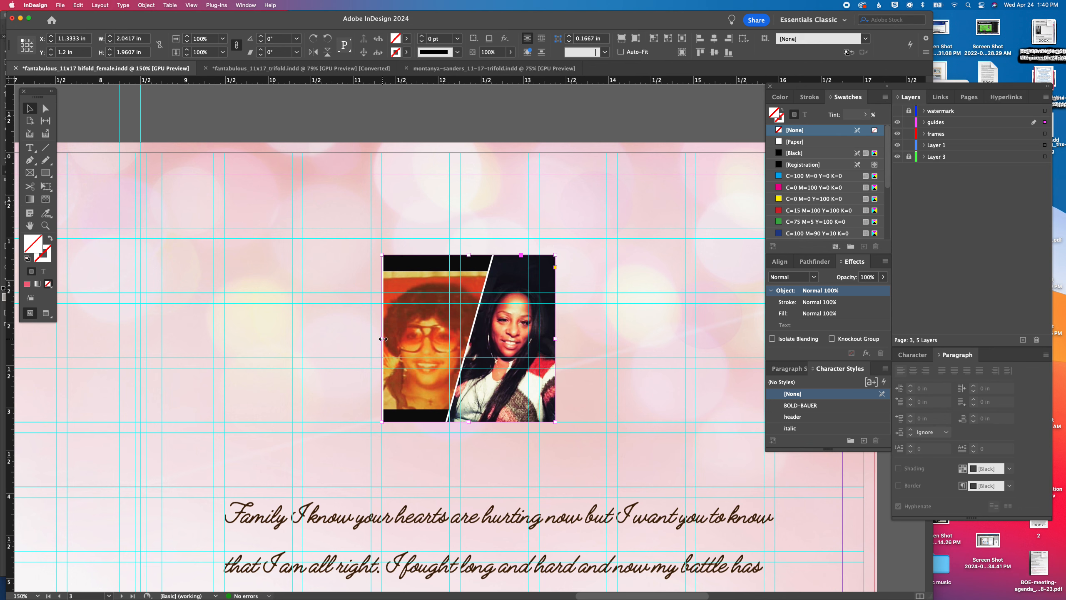
{"action": "left_click_drag", "start_coordinate": [383, 339], "coordinate": [386, 339]}
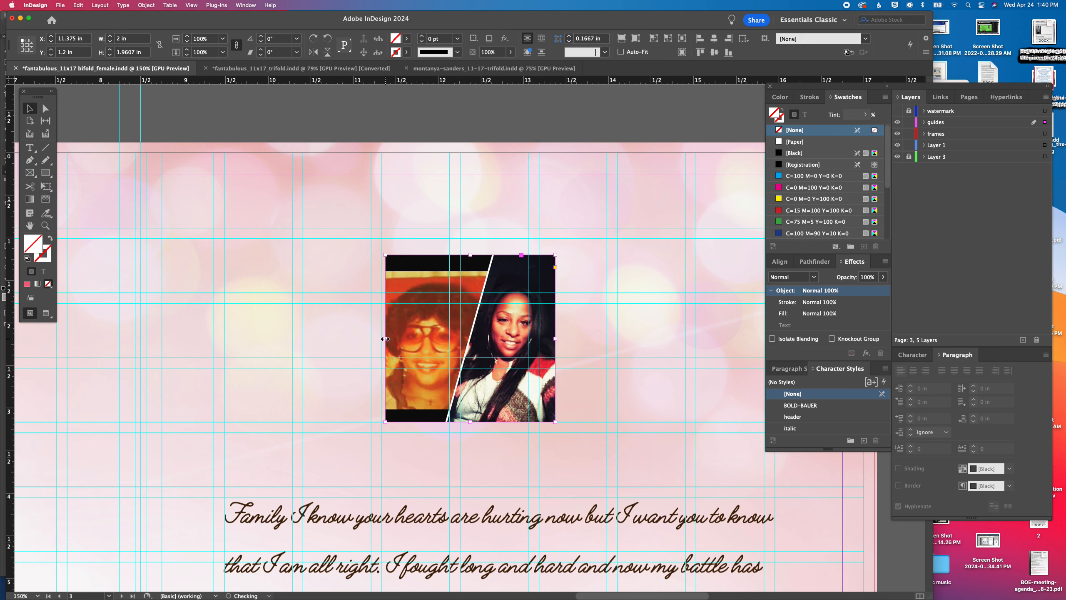
Enlarge the cropped picture to about 3.22 by 3.15 in and position it above the letter
{"action": "left_click", "coordinate": [188, 36]}
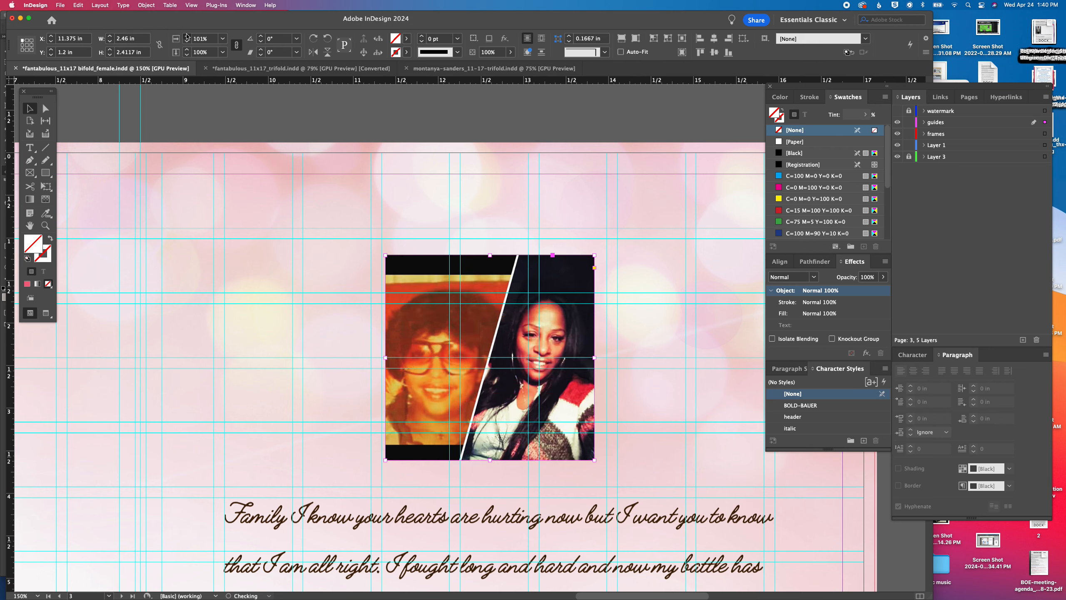
{"action": "left_click", "coordinate": [187, 36]}
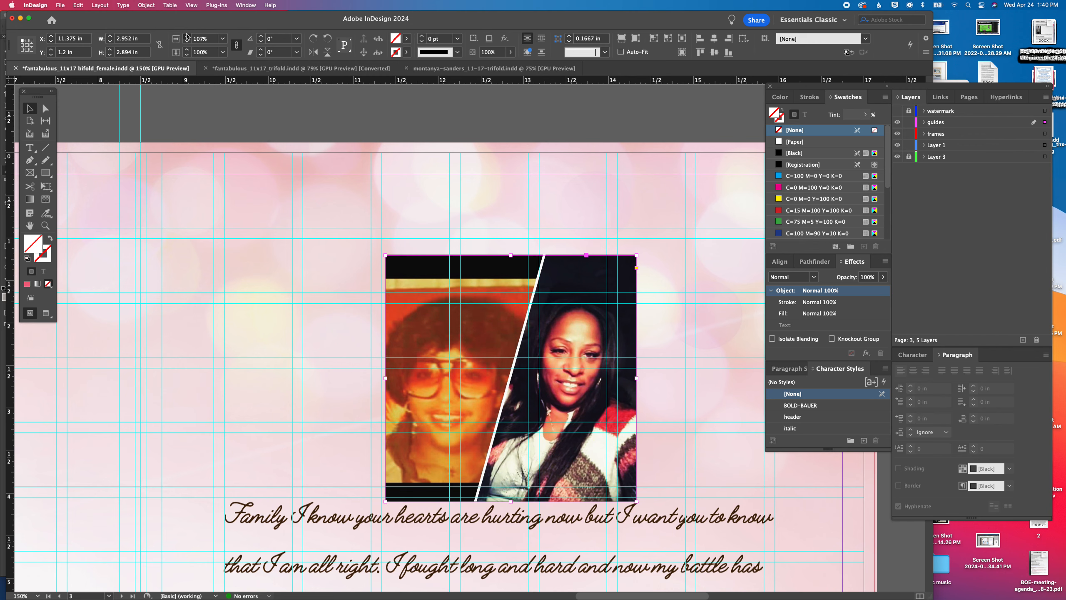
{"action": "left_click", "coordinate": [188, 37]}
{"action": "key", "text": "super+1"}
{"action": "left_click_drag", "start_coordinate": [442, 301], "coordinate": [401, 268]}
{"action": "scroll", "coordinate": [582, 380], "scroll_direction": "down", "scroll_amount": 1}
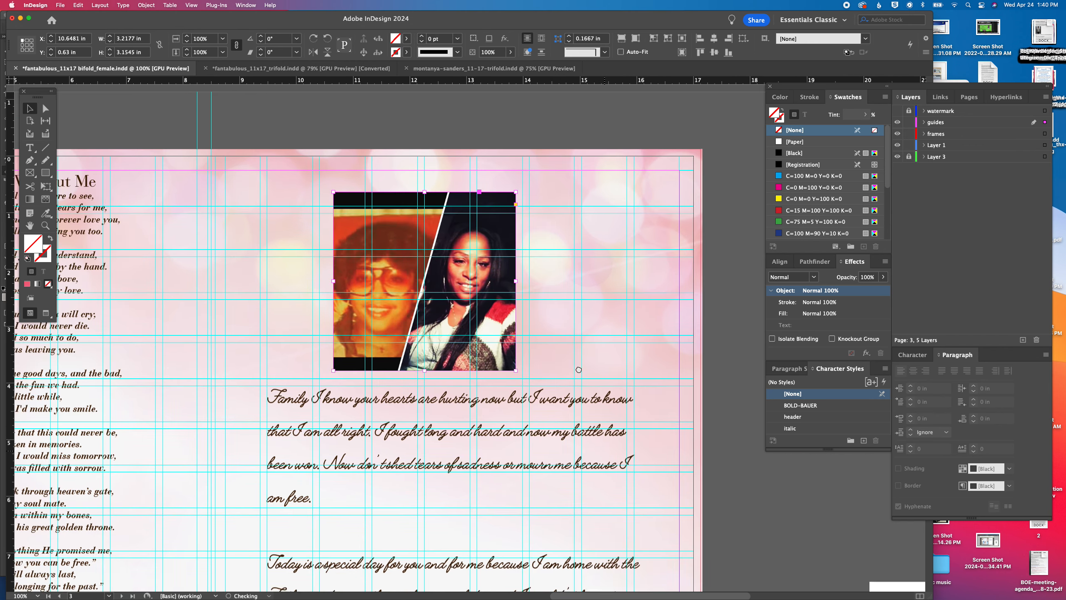
Duplicate the white shadowed box from the pasteboard behind the letter picture, resizing it to about 3.45 by 3.36 in as a border
{"action": "left_click_drag", "start_coordinate": [582, 379], "coordinate": [574, 321]}
{"action": "left_click_drag", "start_coordinate": [869, 520], "coordinate": [310, 118]}
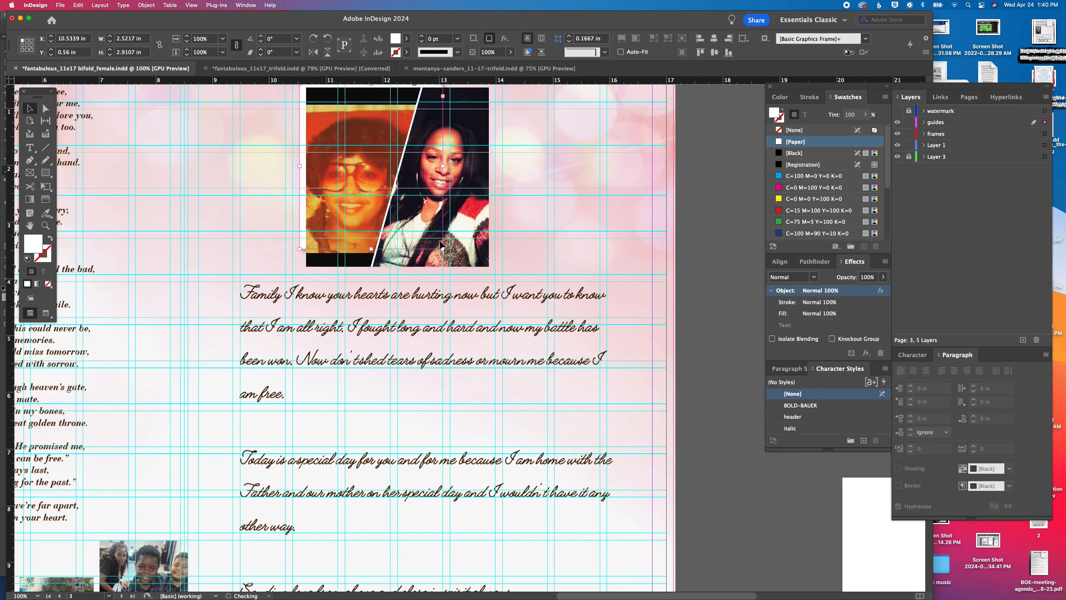
{"action": "left_click_drag", "start_coordinate": [441, 245], "coordinate": [495, 274]}
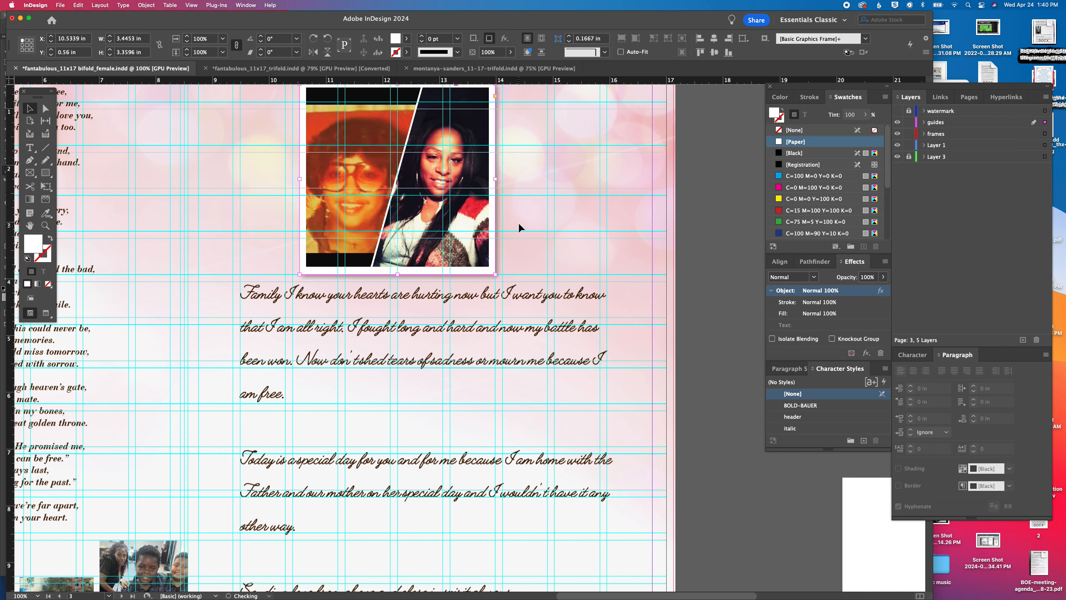
Align the letter picture and its white backing box on their horizontal and vertical centres
{"action": "left_click", "coordinate": [480, 248], "text": "shift"}
{"action": "left_click", "coordinate": [715, 39]}
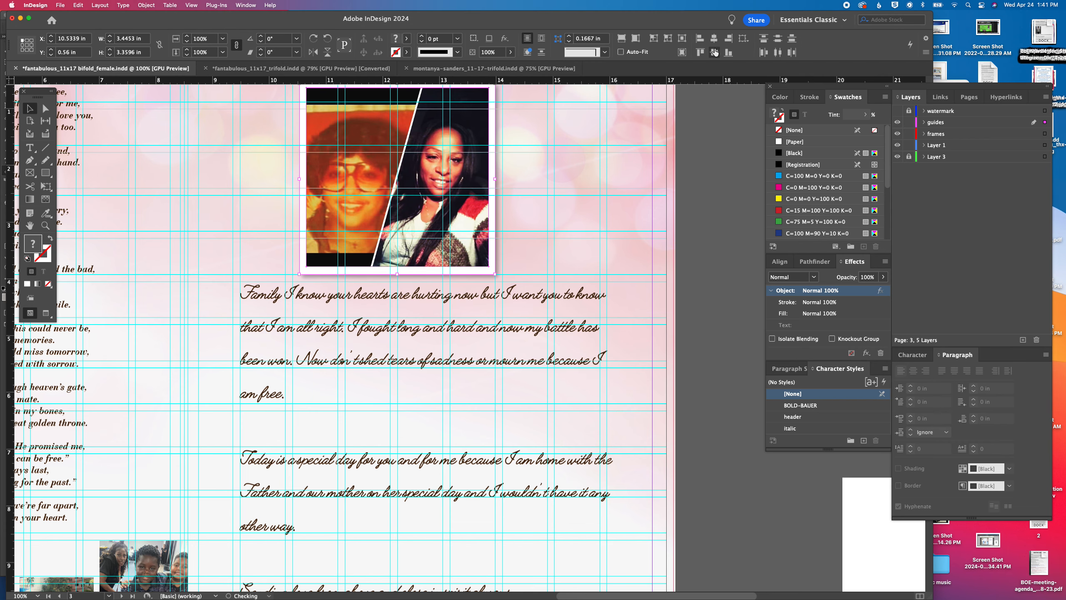
{"action": "left_click", "coordinate": [714, 52]}
{"action": "key", "text": "super+minus"}
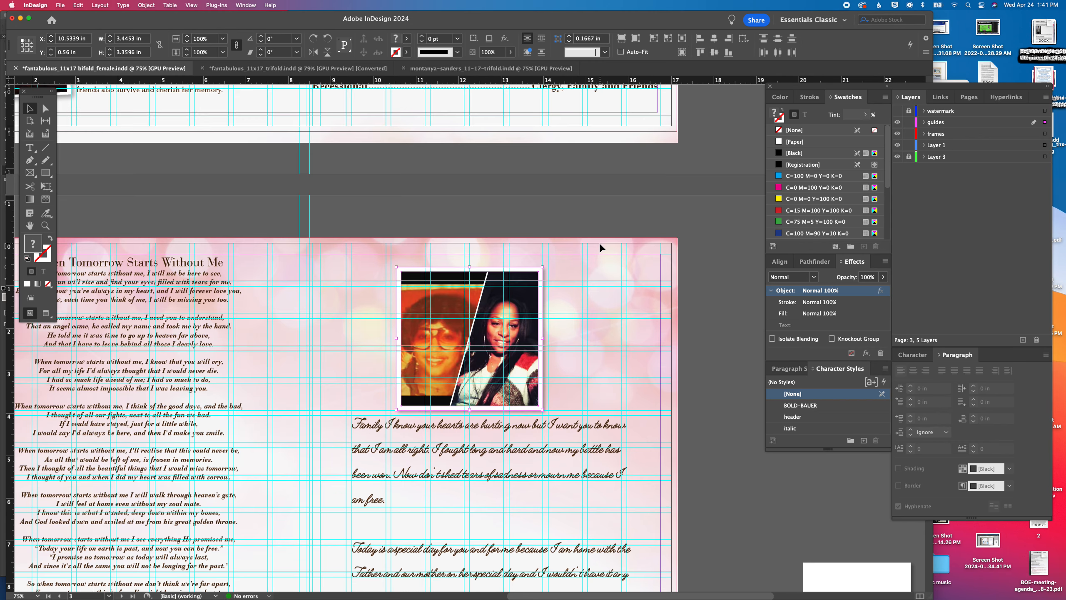
Group the picture with its white border and centre the group above the letter, at about X 10.66 and Y 0.44 in
{"action": "scroll", "coordinate": [585, 353], "scroll_direction": "down", "scroll_amount": 5}
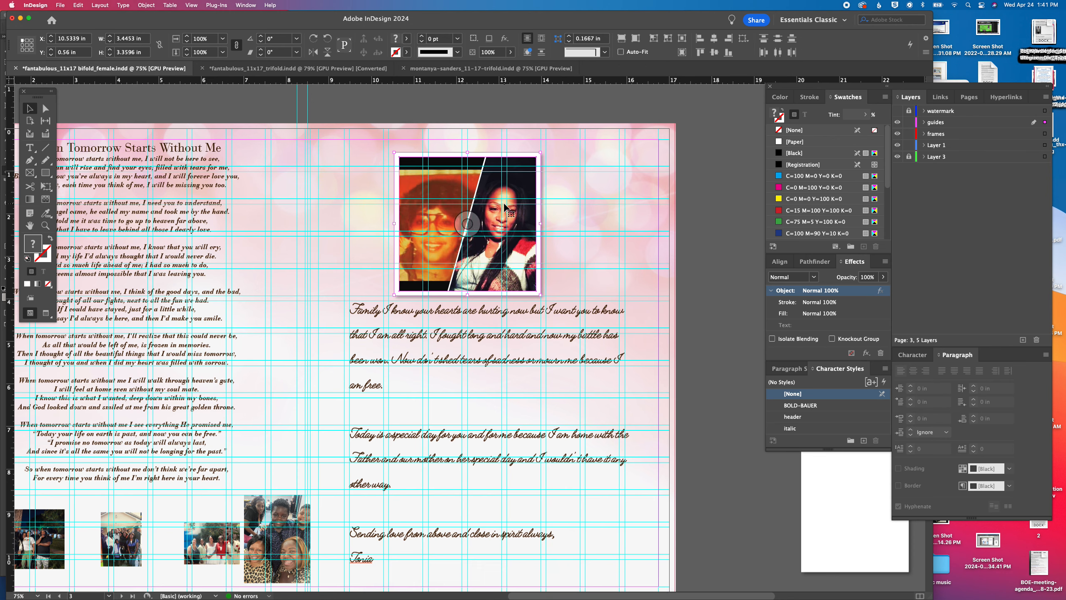
{"action": "key", "text": "super+g"}
{"action": "left_click_drag", "start_coordinate": [440, 188], "coordinate": [445, 183]}
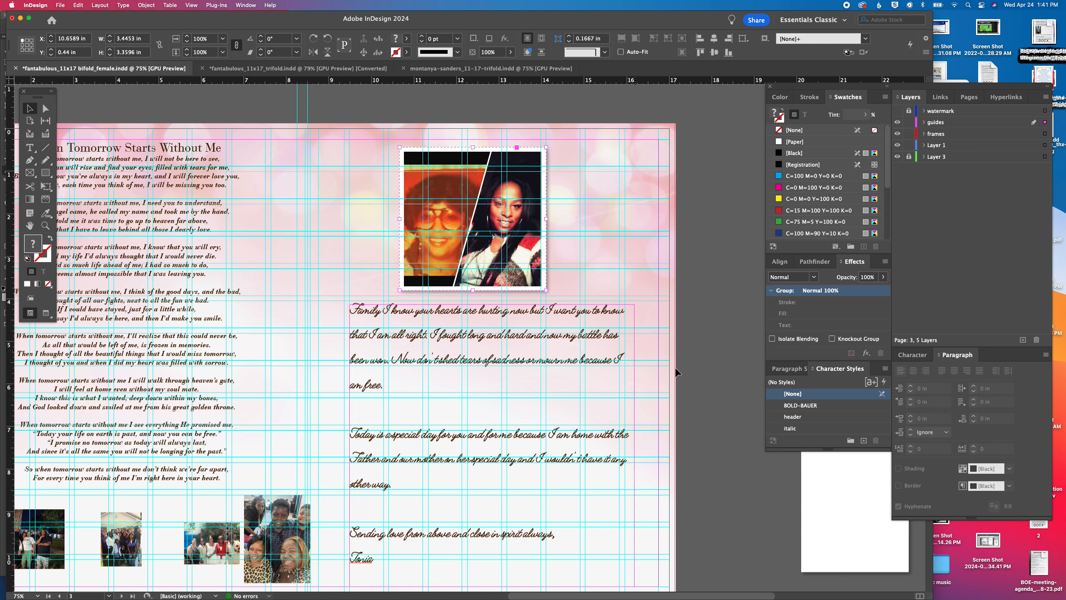
Review page 3's layout, checking the poem, the family photos, the bordered picture and the letter
{"action": "left_click", "coordinate": [753, 408]}
{"action": "scroll", "coordinate": [584, 354], "scroll_direction": "down", "scroll_amount": 4}
{"action": "scroll", "coordinate": [584, 358], "scroll_direction": "left", "scroll_amount": 8}
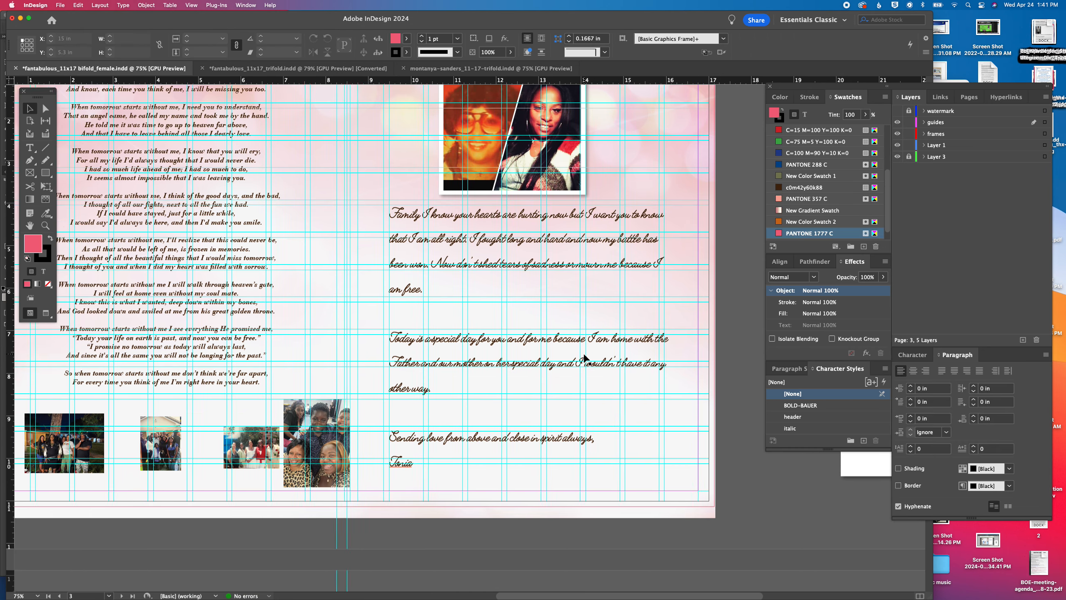
{"action": "scroll", "coordinate": [585, 358], "scroll_direction": "up", "scroll_amount": 3}
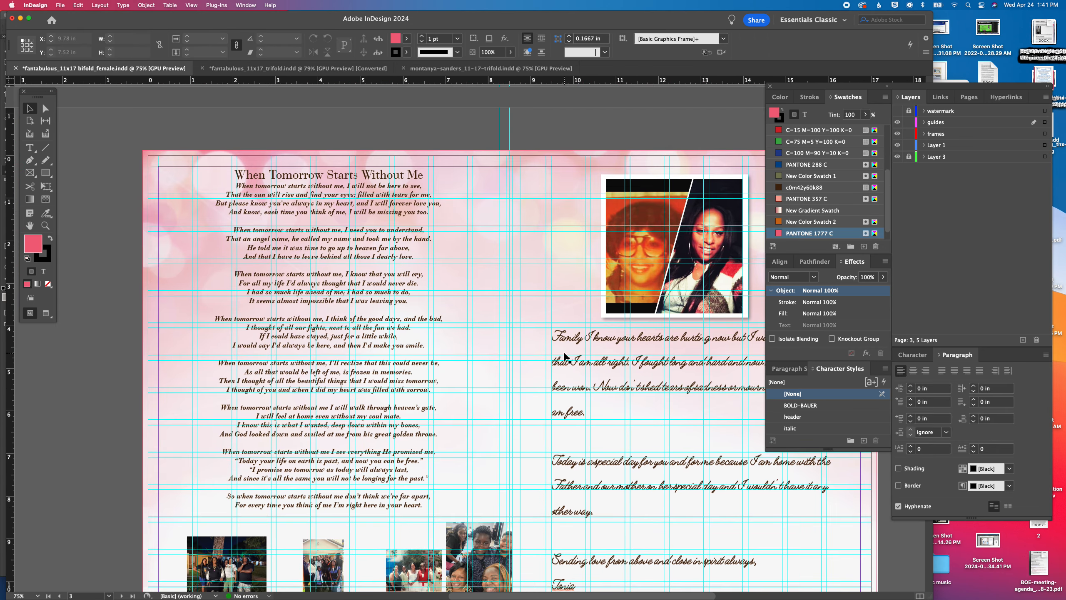
{"action": "scroll", "coordinate": [567, 357], "scroll_direction": "down", "scroll_amount": 5}
{"action": "scroll", "coordinate": [565, 357], "scroll_direction": "right", "scroll_amount": 15}
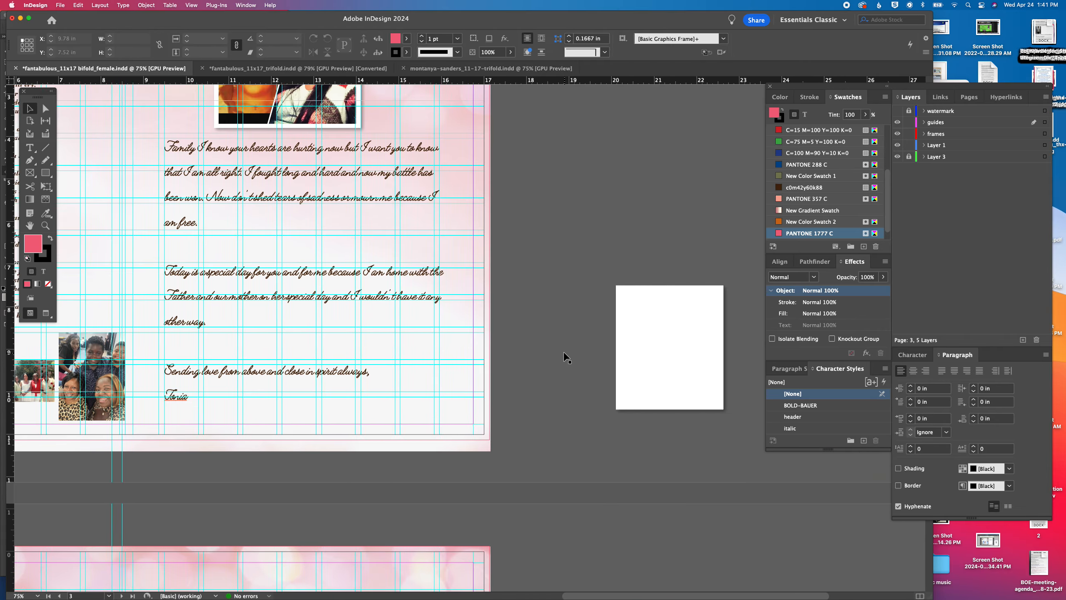
{"action": "scroll", "coordinate": [563, 355], "scroll_direction": "down", "scroll_amount": 10}
{"action": "scroll", "coordinate": [560, 352], "scroll_direction": "up", "scroll_amount": 9}
{"action": "scroll", "coordinate": [561, 351], "scroll_direction": "left", "scroll_amount": 8}
{"action": "scroll", "coordinate": [558, 355], "scroll_direction": "up", "scroll_amount": 5}
{"action": "scroll", "coordinate": [558, 355], "scroll_direction": "left", "scroll_amount": 3}
Copy the poem's text frame from page 3 to the upper left half of page 4
{"action": "left_click", "coordinate": [237, 263]}
{"action": "scroll", "coordinate": [237, 256], "scroll_direction": "down", "scroll_amount": 15}
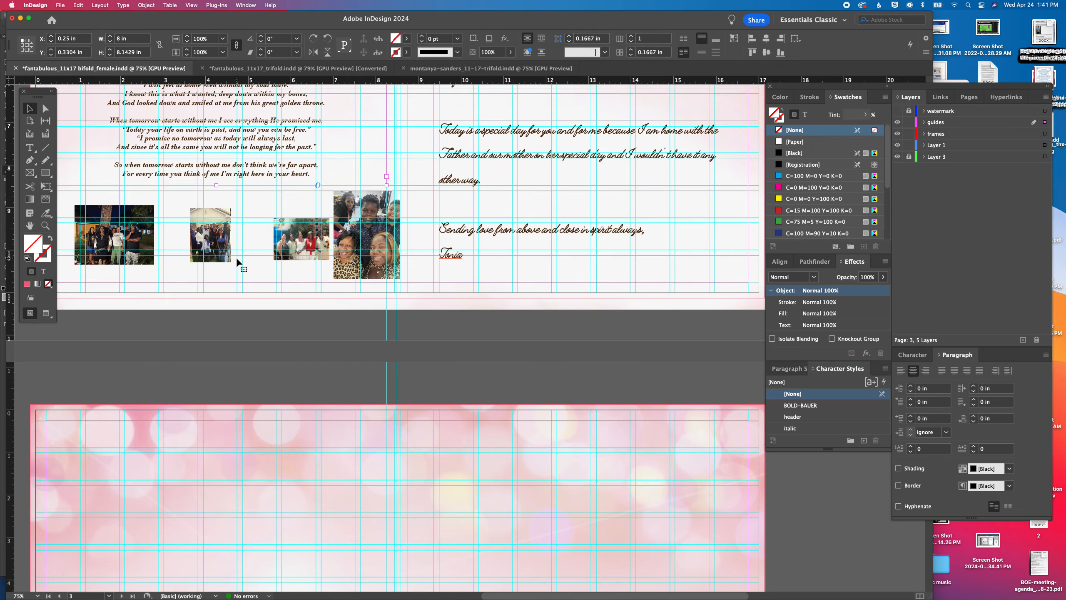
{"action": "left_click", "coordinate": [224, 266]}
{"action": "key", "text": "super+v"}
{"action": "left_click_drag", "start_coordinate": [348, 232], "coordinate": [117, 186]}
Shorten the copied poem frame to about 7.46 in high above the photos and delete its title line
{"action": "left_click_drag", "start_coordinate": [239, 459], "coordinate": [239, 430]}
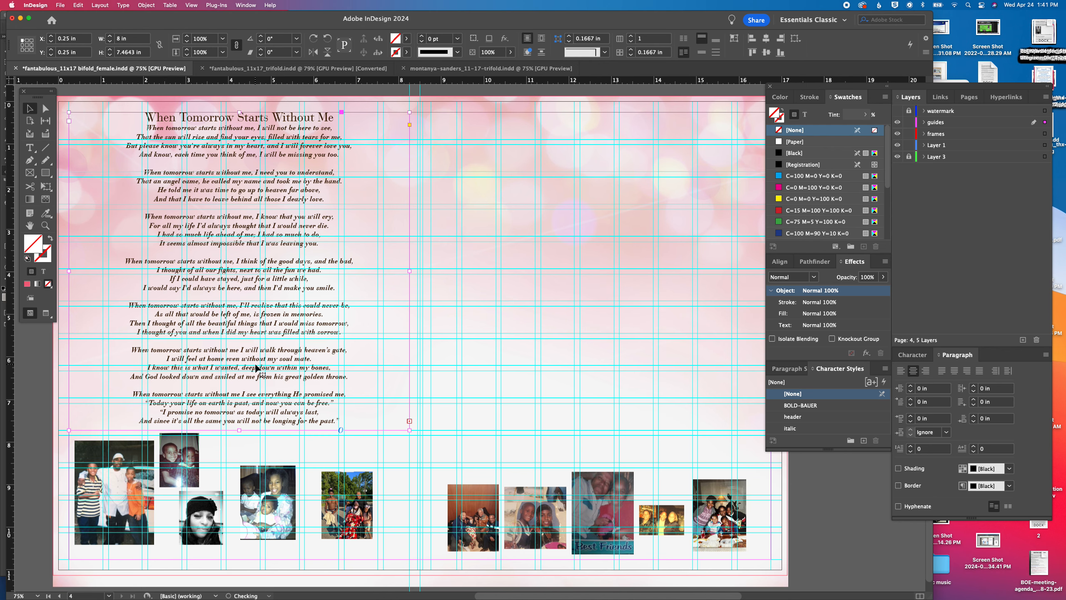
{"action": "triple_click", "coordinate": [225, 117]}
{"action": "key", "text": "BackSpace"}
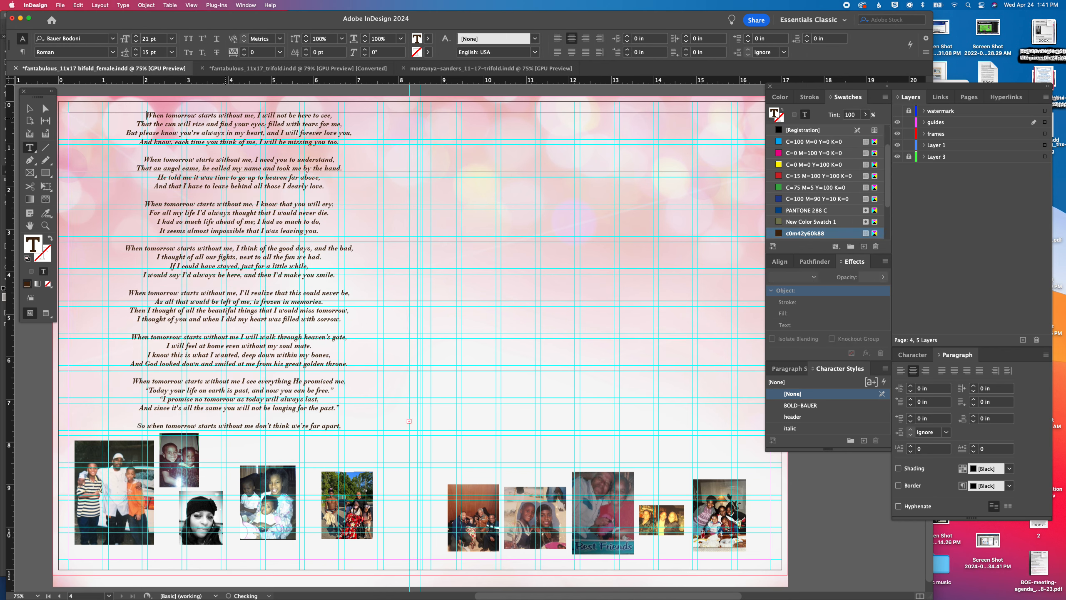
Switch to the program's Word document and copy the family tributes, starting with From Son
{"action": "mouse_move", "coordinate": [808, 599]}
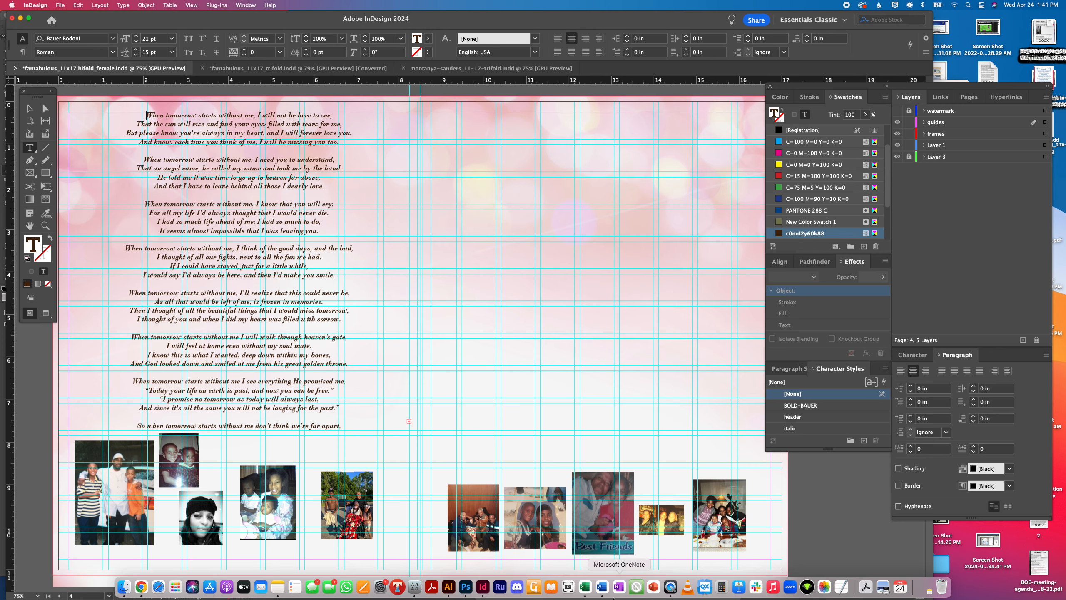
{"action": "left_click", "coordinate": [602, 585]}
{"action": "scroll", "coordinate": [467, 363], "scroll_direction": "up", "scroll_amount": 10}
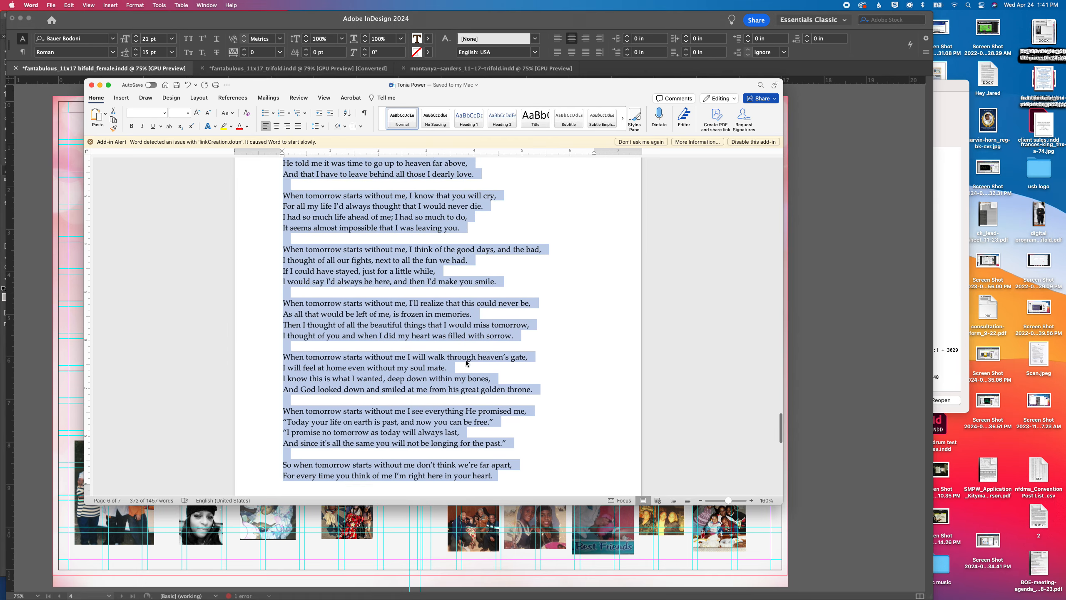
{"action": "scroll", "coordinate": [467, 363], "scroll_direction": "up", "scroll_amount": 5}
{"action": "left_click_drag", "start_coordinate": [348, 339], "coordinate": [246, 381]}
{"action": "key", "text": "super+c"}
{"action": "left_click", "coordinate": [78, 251]}
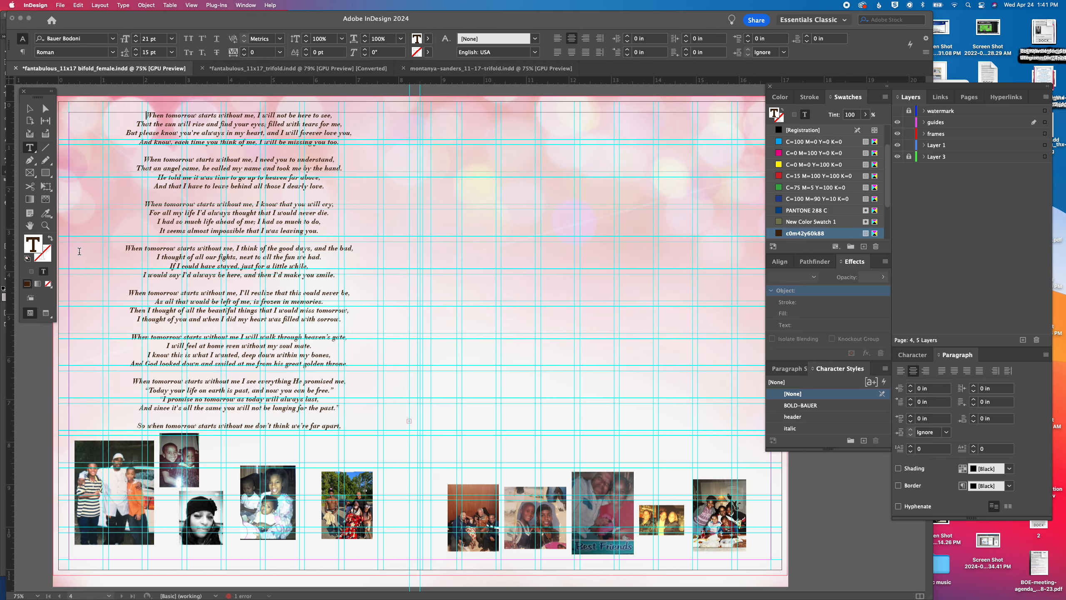
In InDesign, replace all the text in page 4's copied poem frame with the copied family tributes
{"action": "double_click", "coordinate": [205, 172]}
{"action": "key", "text": "super+a"}
{"action": "key", "text": "super+v"}
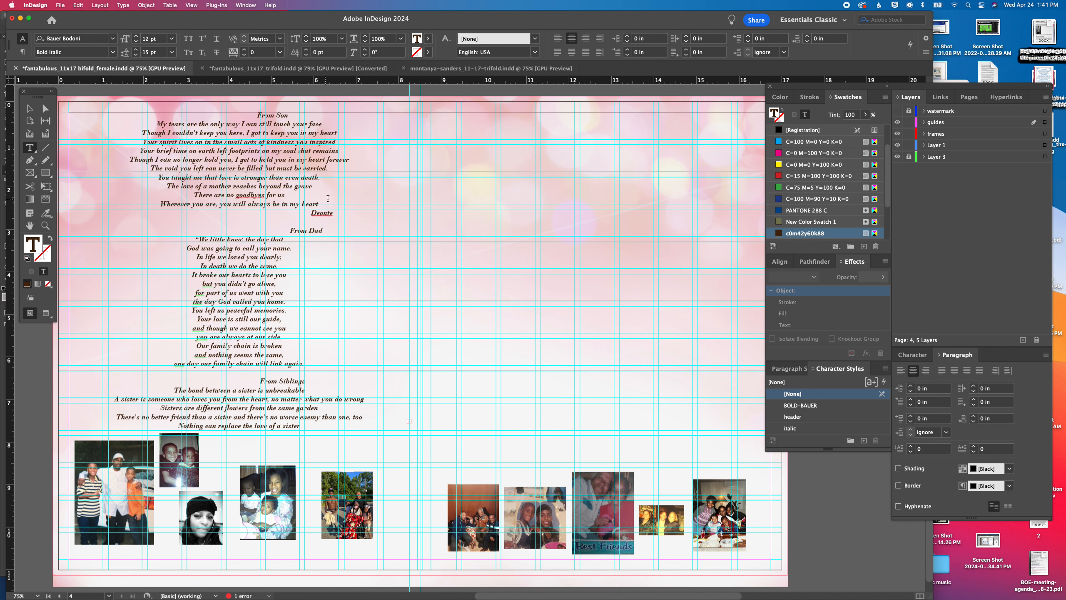
Remove the leading spaces before the son's signature and the From Dad and From Siblings headings on page 4
{"action": "left_click_drag", "start_coordinate": [310, 213], "coordinate": [145, 212]}
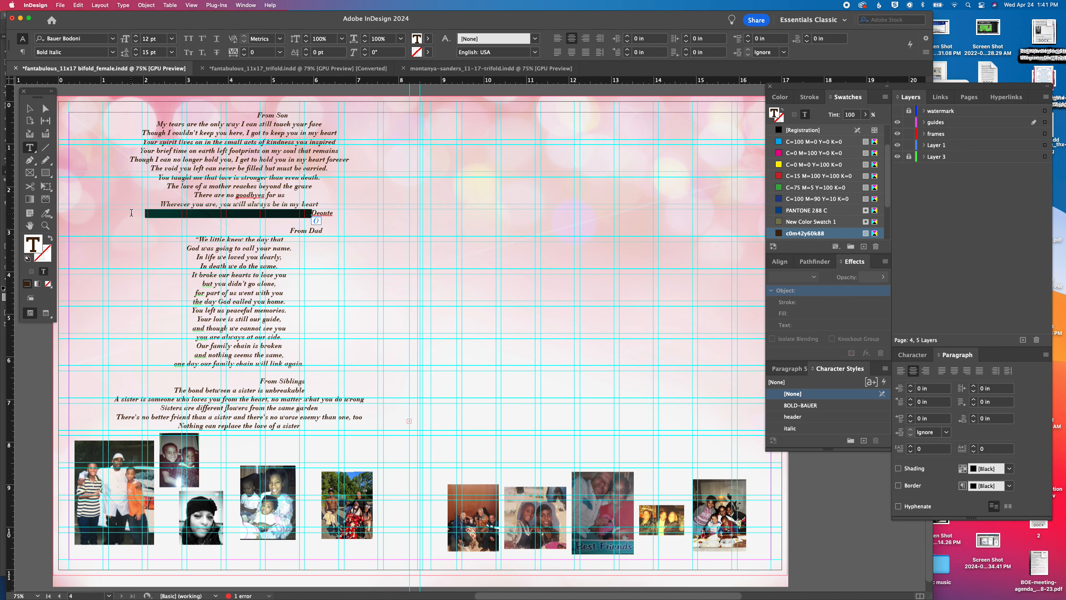
{"action": "key", "text": "BackSpace"}
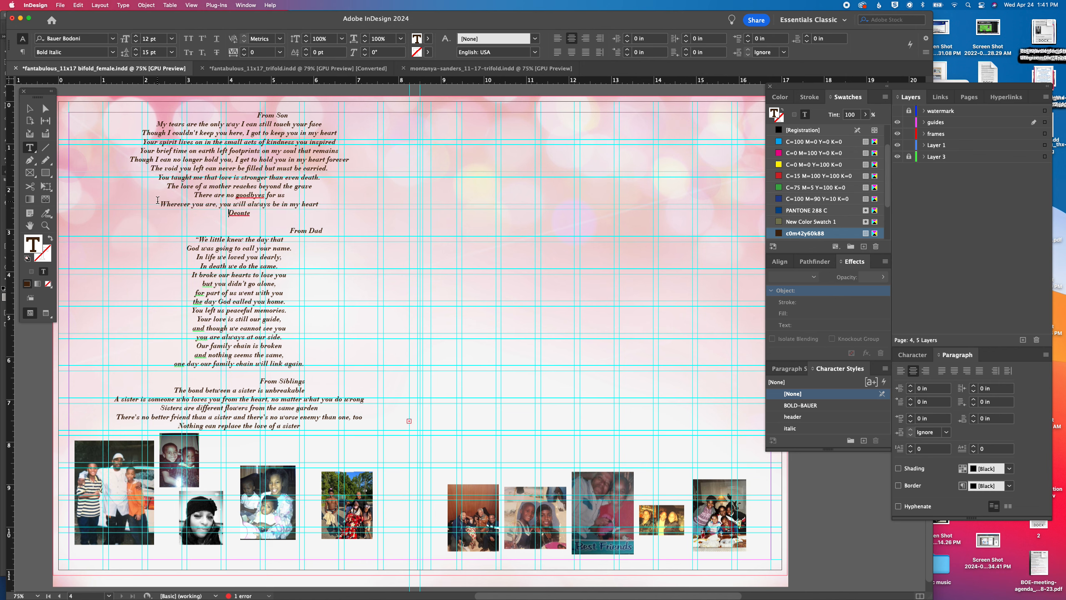
{"action": "left_click_drag", "start_coordinate": [291, 231], "coordinate": [155, 231]}
{"action": "key", "text": "BackSpace"}
{"action": "left_click_drag", "start_coordinate": [260, 381], "coordinate": [171, 382]}
{"action": "key", "text": "BackSpace"}
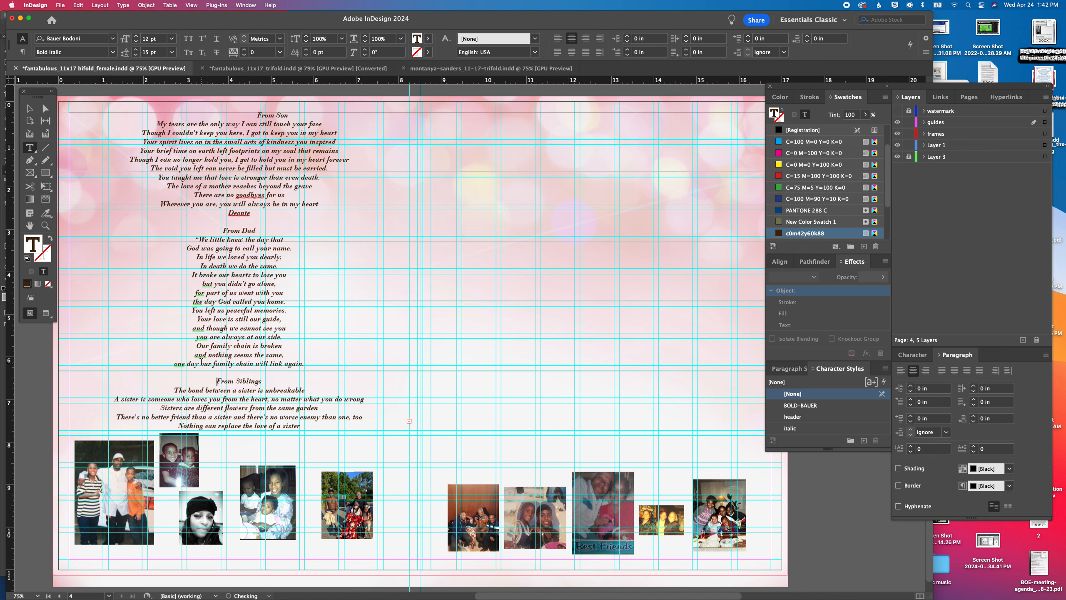
Try the PANTONE 1777 C swatch on the From Dad heading and return the text to c0m42y60k88
{"action": "triple_click", "coordinate": [233, 230]}
{"action": "scroll", "coordinate": [814, 209], "scroll_direction": "down", "scroll_amount": 3}
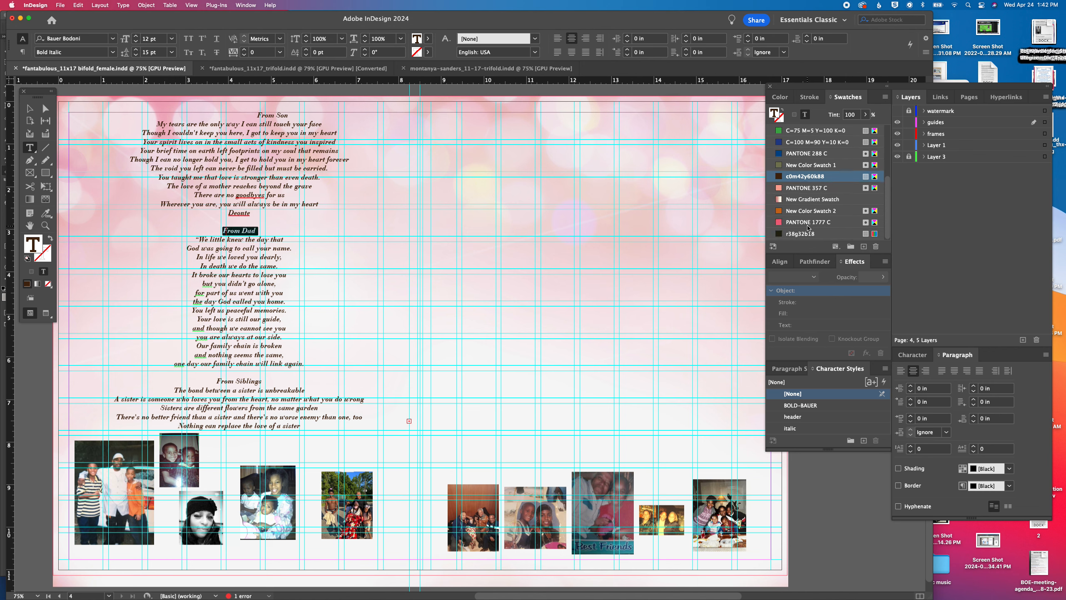
{"action": "left_click", "coordinate": [807, 224]}
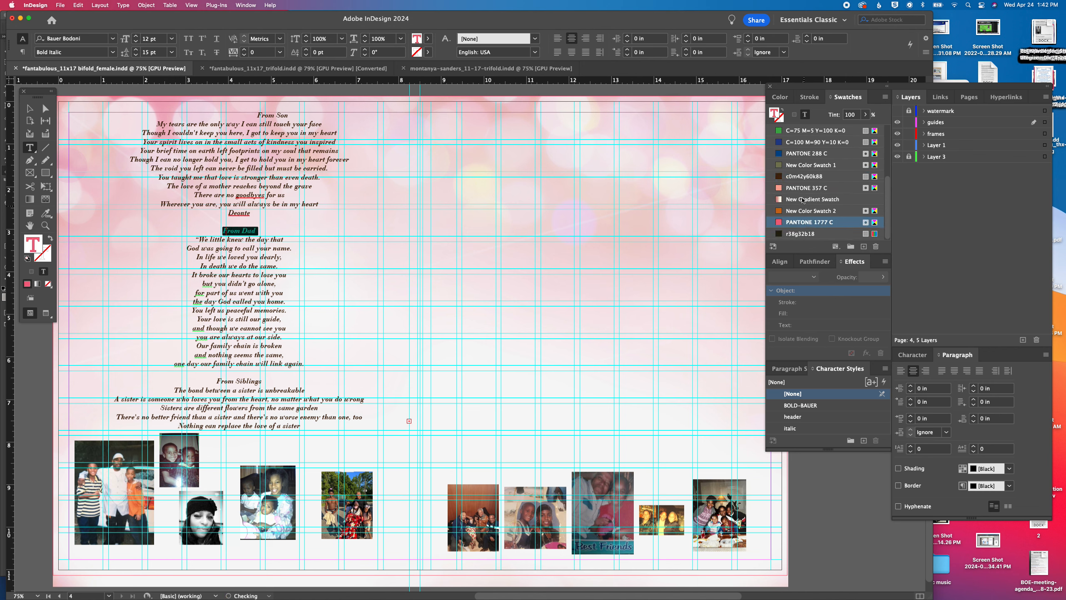
{"action": "left_click", "coordinate": [799, 177]}
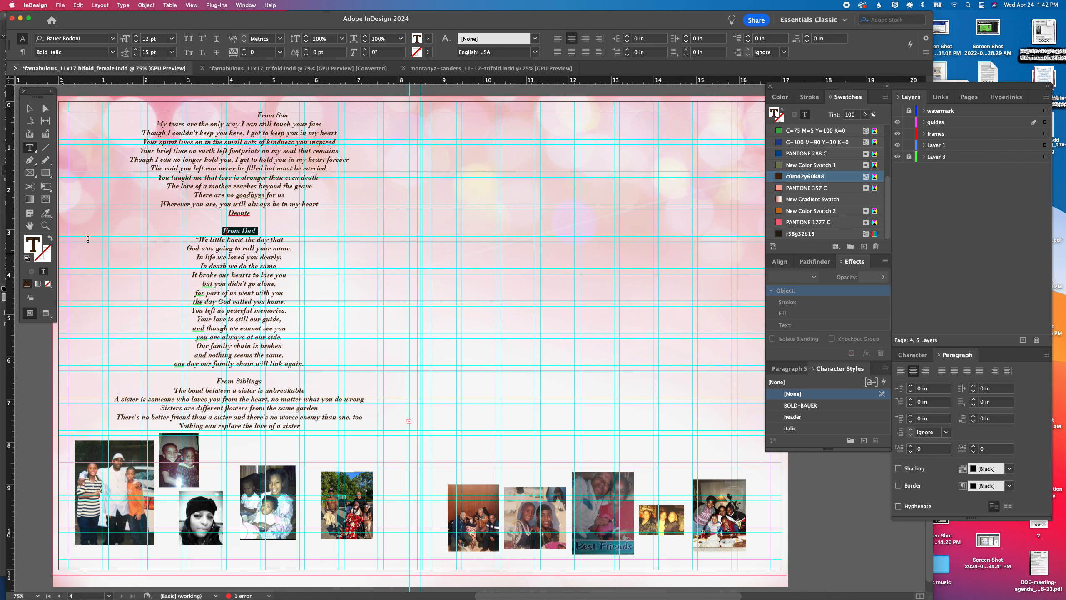
Remove the leading space before the From Son heading at the start of the page 4 tributes
{"action": "left_click_drag", "start_coordinate": [258, 116], "coordinate": [188, 116]}
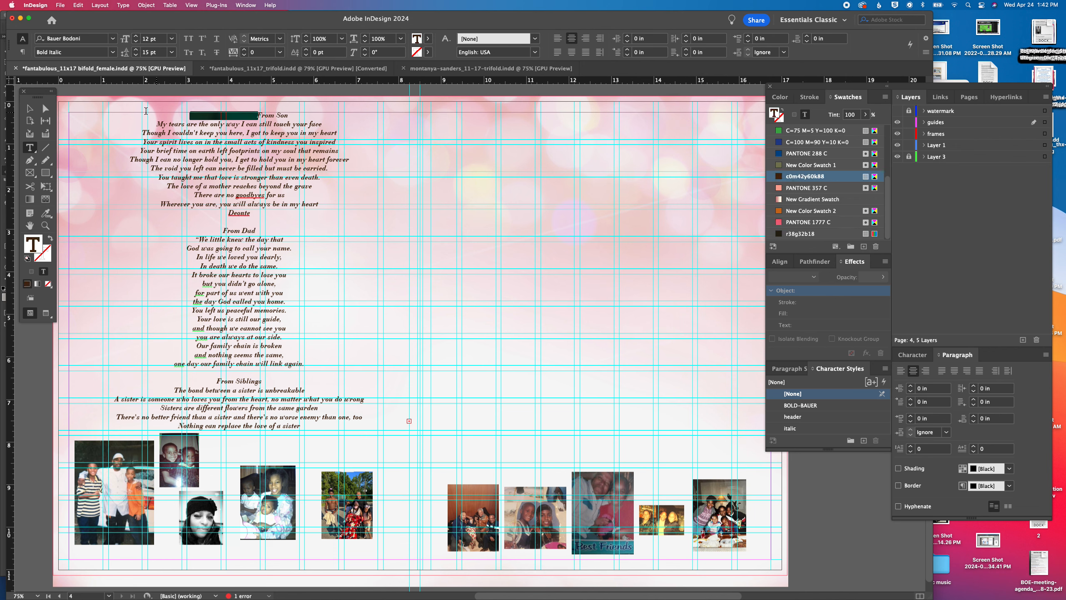
{"action": "key", "text": "BackSpace"}
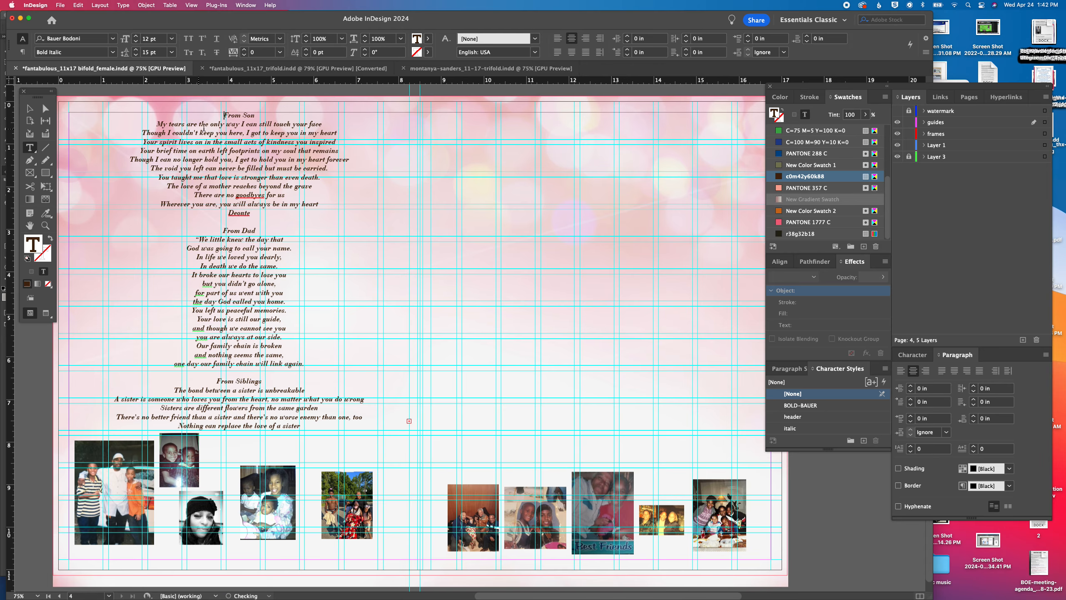
Copy the ORDER OF SERVICE title text from page 2
{"action": "scroll", "coordinate": [200, 129], "scroll_direction": "up", "scroll_amount": 15}
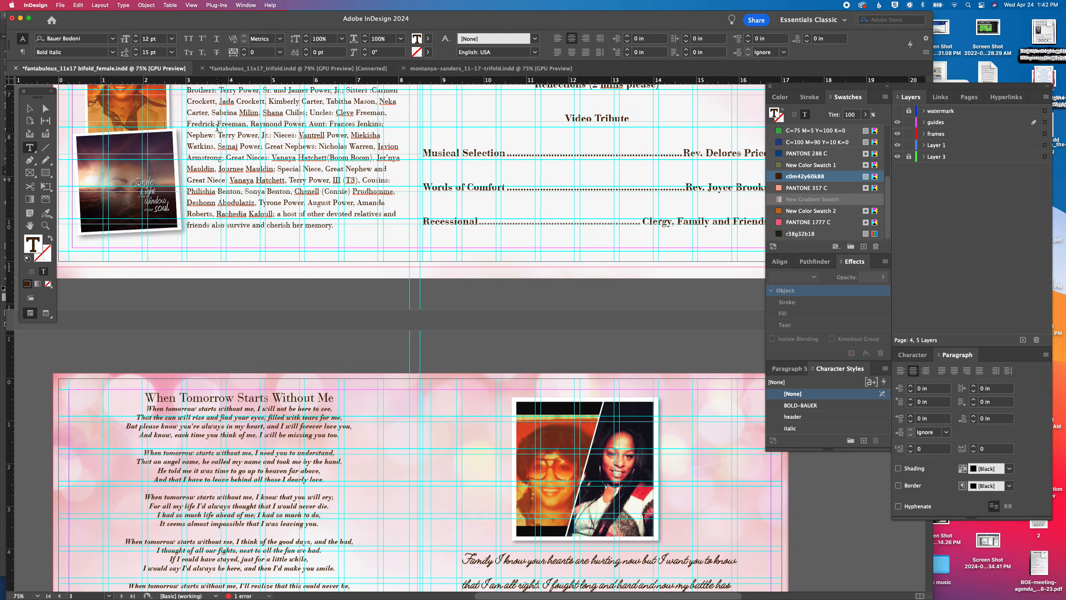
{"action": "scroll", "coordinate": [217, 127], "scroll_direction": "up", "scroll_amount": 10}
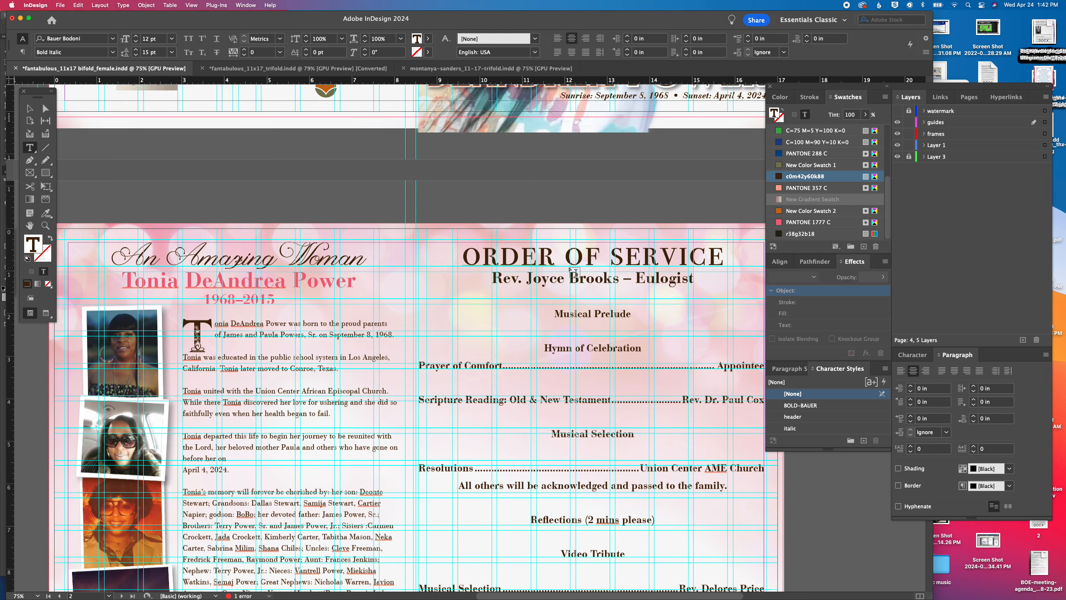
{"action": "left_click_drag", "start_coordinate": [566, 257], "coordinate": [539, 257]}
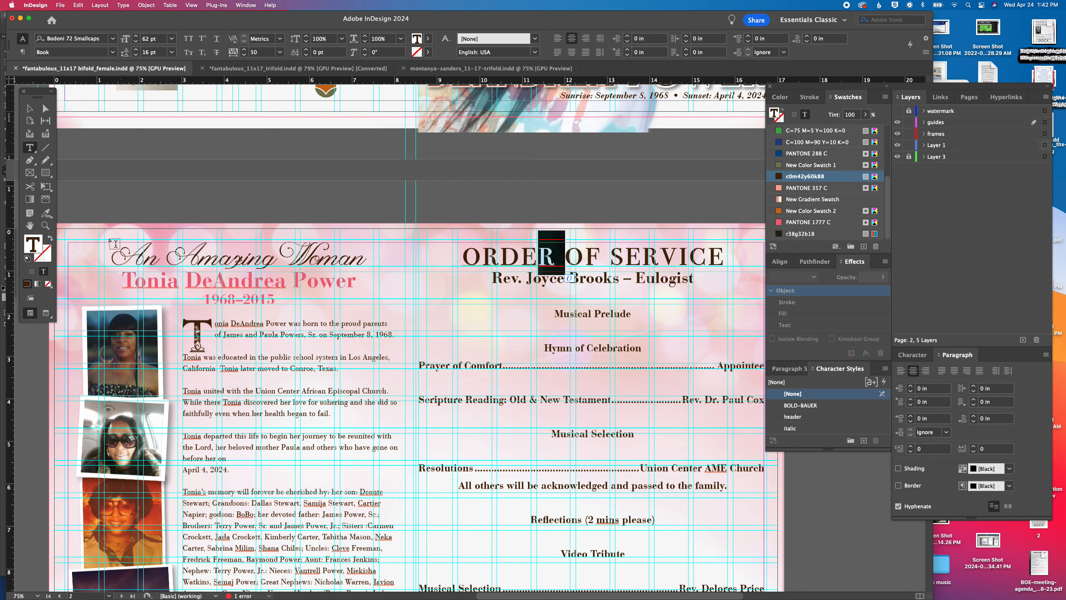
{"action": "triple_click", "coordinate": [601, 257]}
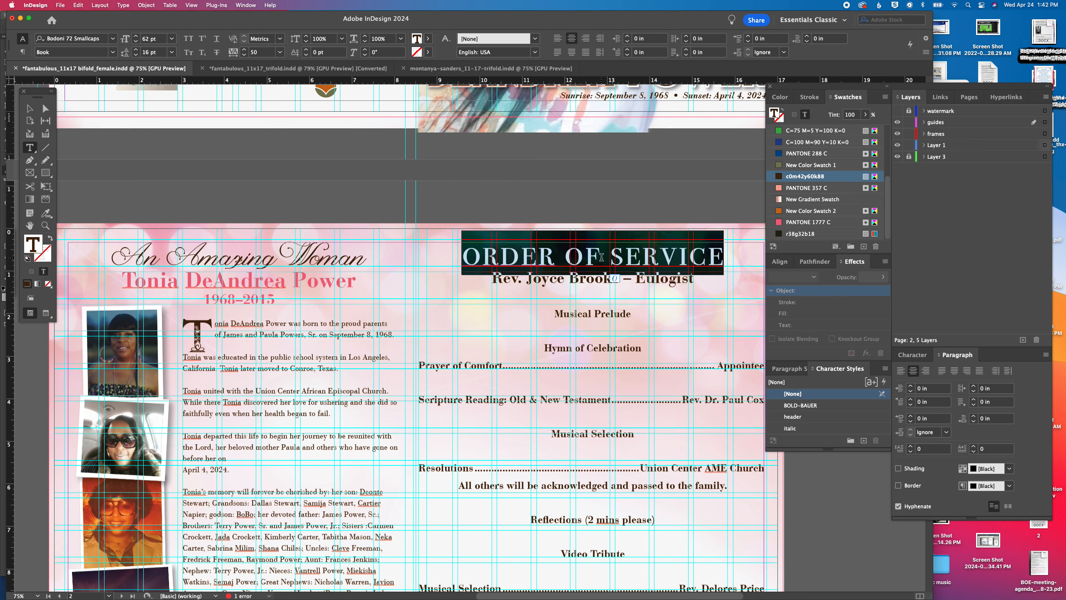
{"action": "double_click", "coordinate": [509, 279]}
{"action": "triple_click", "coordinate": [521, 256]}
{"action": "key", "text": "super+c"}
{"action": "key", "text": "Escape"}
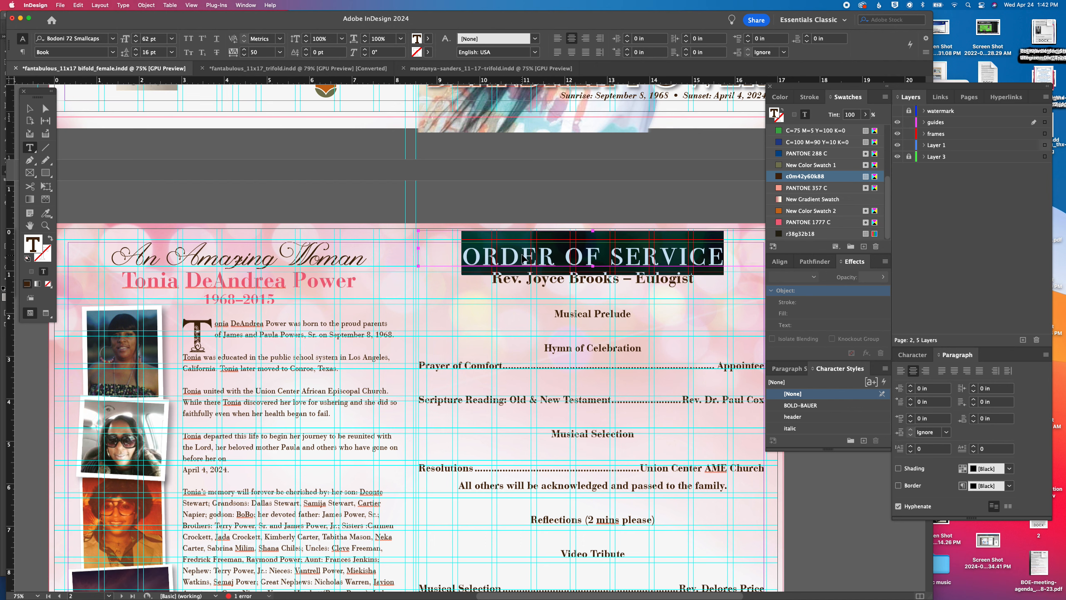
Paste the copied title over the From Son heading on page 4 and put it on its own line
{"action": "scroll", "coordinate": [498, 298], "scroll_direction": "down", "scroll_amount": 10}
{"action": "scroll", "coordinate": [499, 298], "scroll_direction": "down", "scroll_amount": 12}
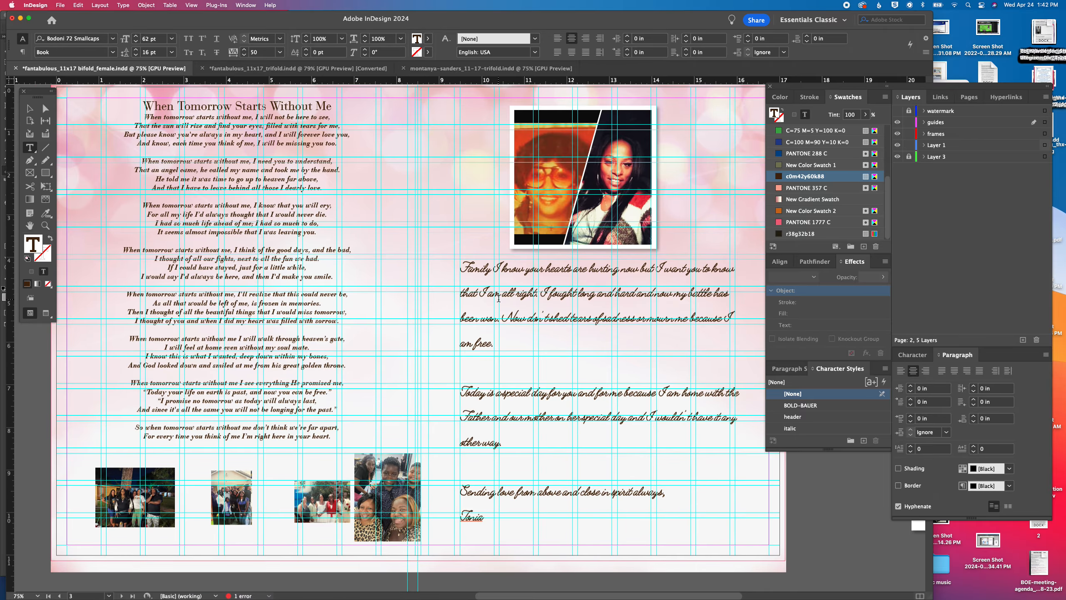
{"action": "triple_click", "coordinate": [242, 296]}
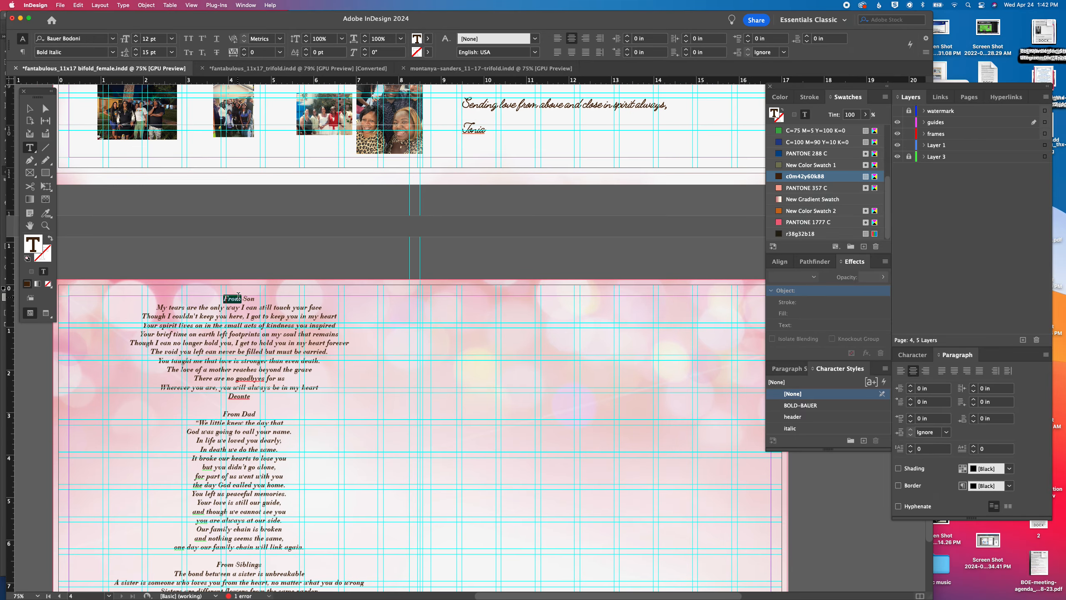
{"action": "key", "text": "super+v"}
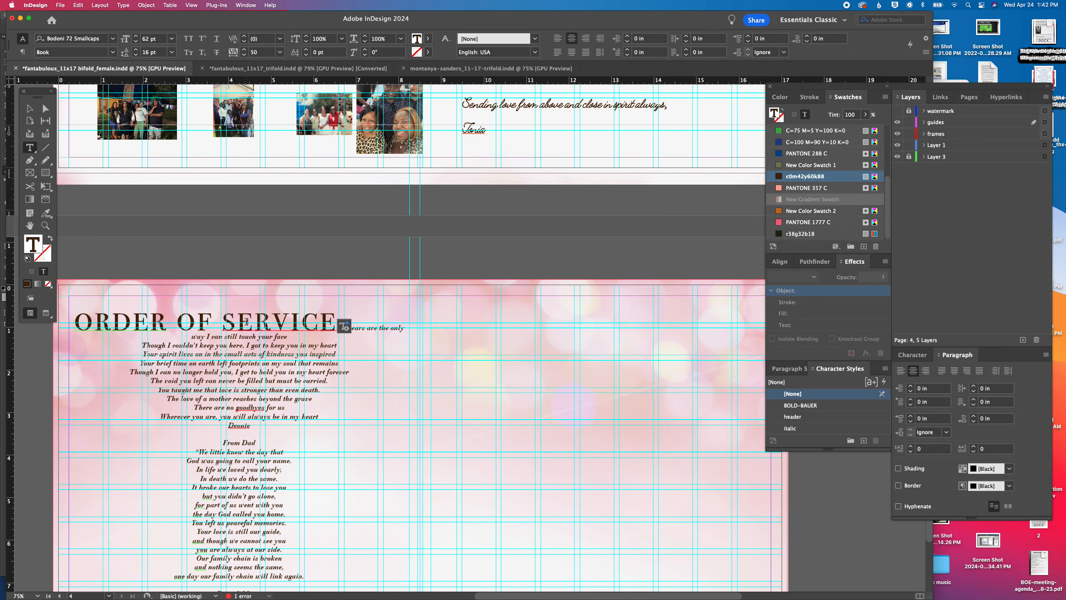
{"action": "key", "text": "Return"}
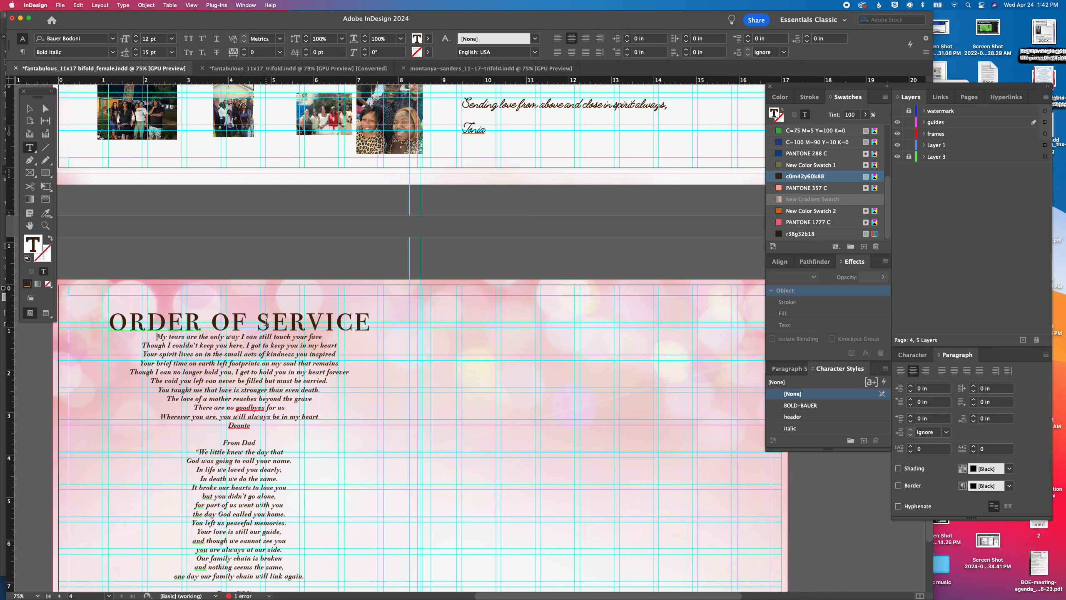
Set the pasted ORDER OF SERVICE title to 14 pt and replace its wording with FROM SON on a separate line
{"action": "triple_click", "coordinate": [265, 322]}
{"action": "left_click", "coordinate": [171, 38]}
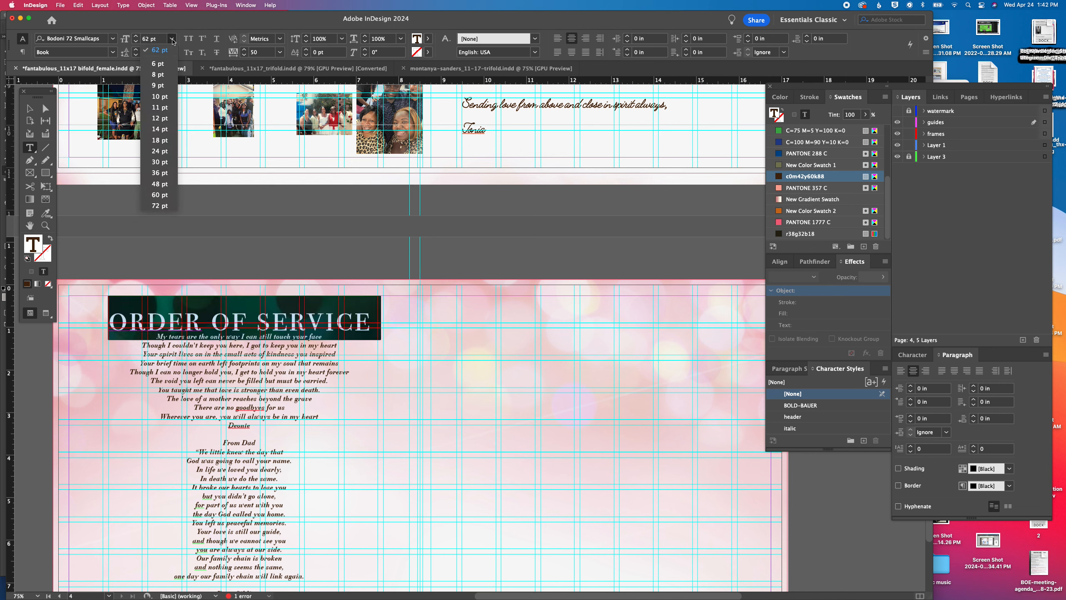
{"action": "left_click", "coordinate": [164, 131]}
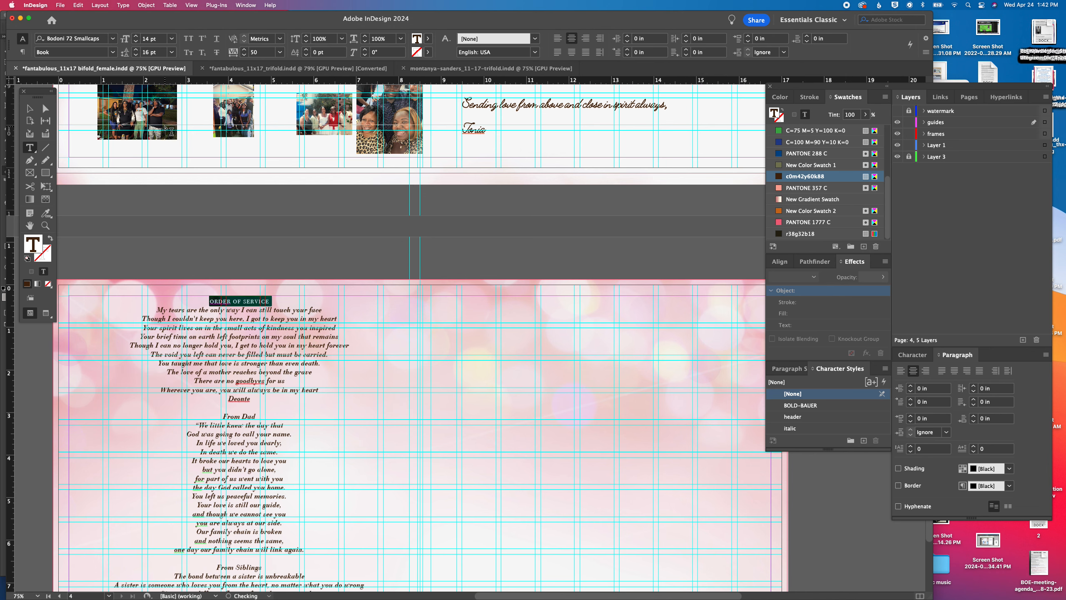
{"action": "type", "text": "FROM SONMy tears are the only way I can still touch your face"}
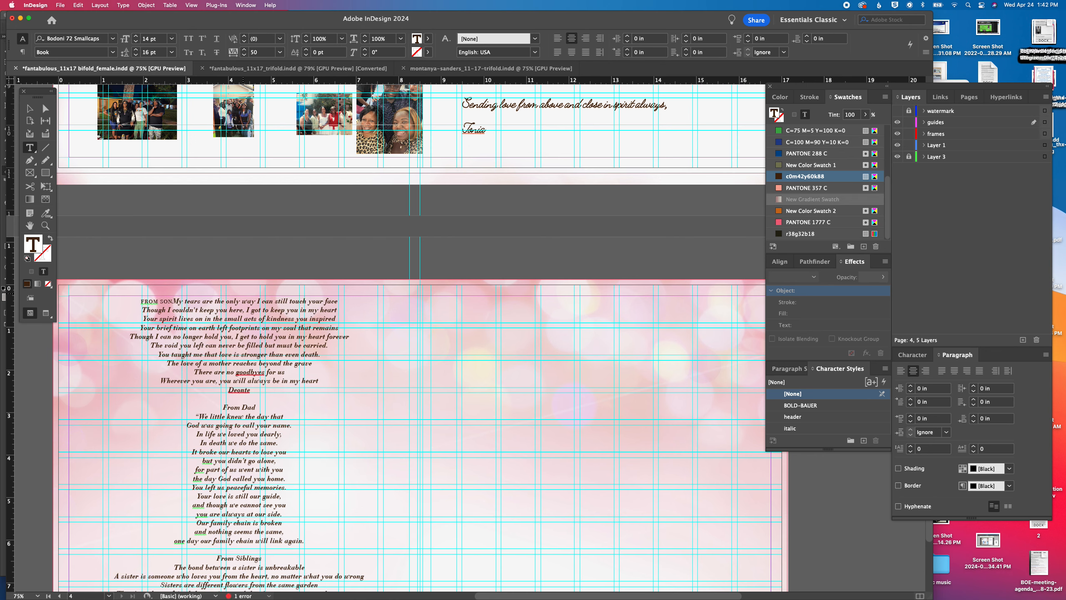
{"action": "key", "text": "Return"}
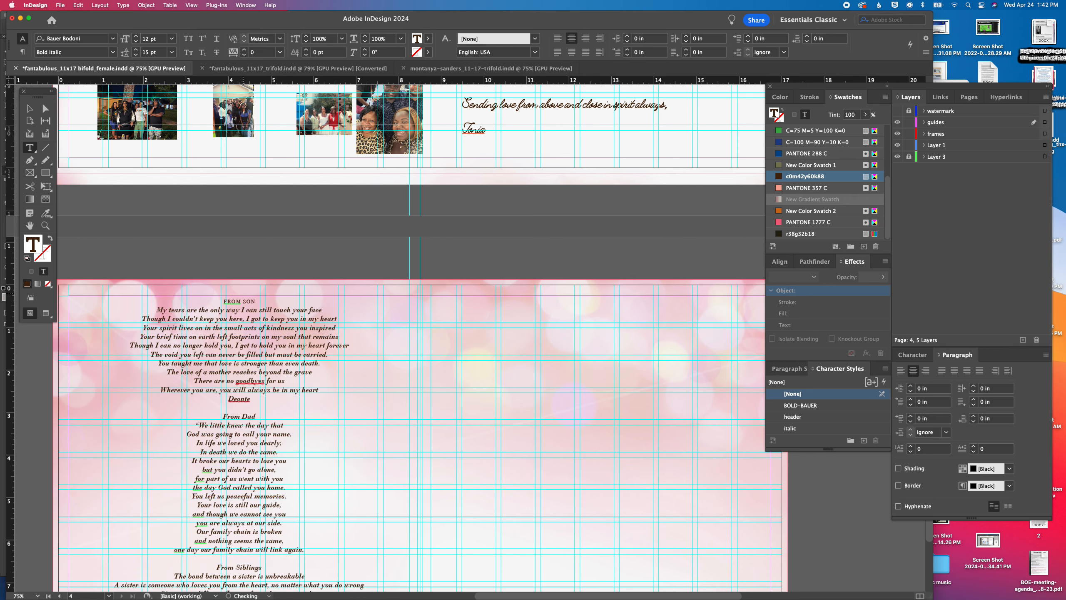
Set the font size of the FROM SON heading to 26 pt
{"action": "left_click_drag", "start_coordinate": [223, 302], "coordinate": [257, 302]}
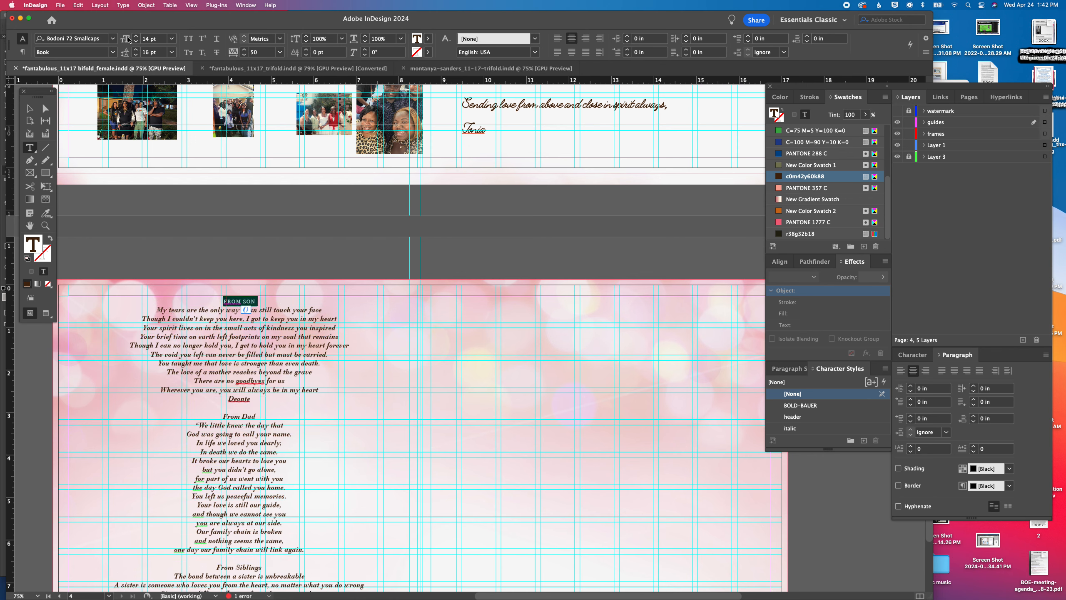
{"action": "triple_click", "coordinate": [145, 39]}
{"action": "type", "text": "26"}
{"action": "key", "text": "Return"}
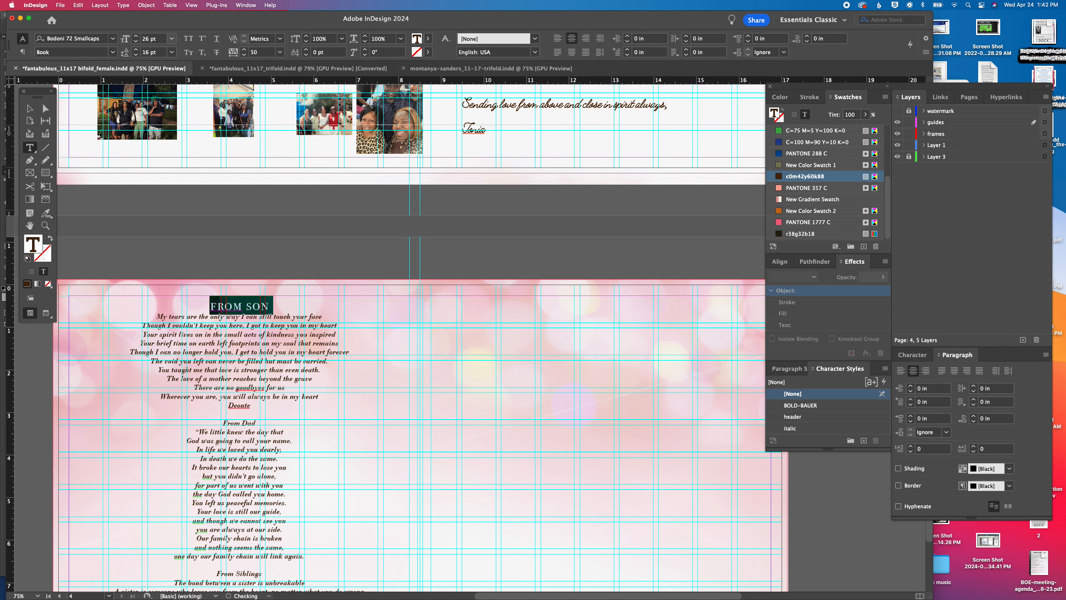
Replace the From Dad heading with a copy of the styled FROM SON heading and reword it to FROM DAD
{"action": "scroll", "coordinate": [298, 354], "scroll_direction": "down", "scroll_amount": 1}
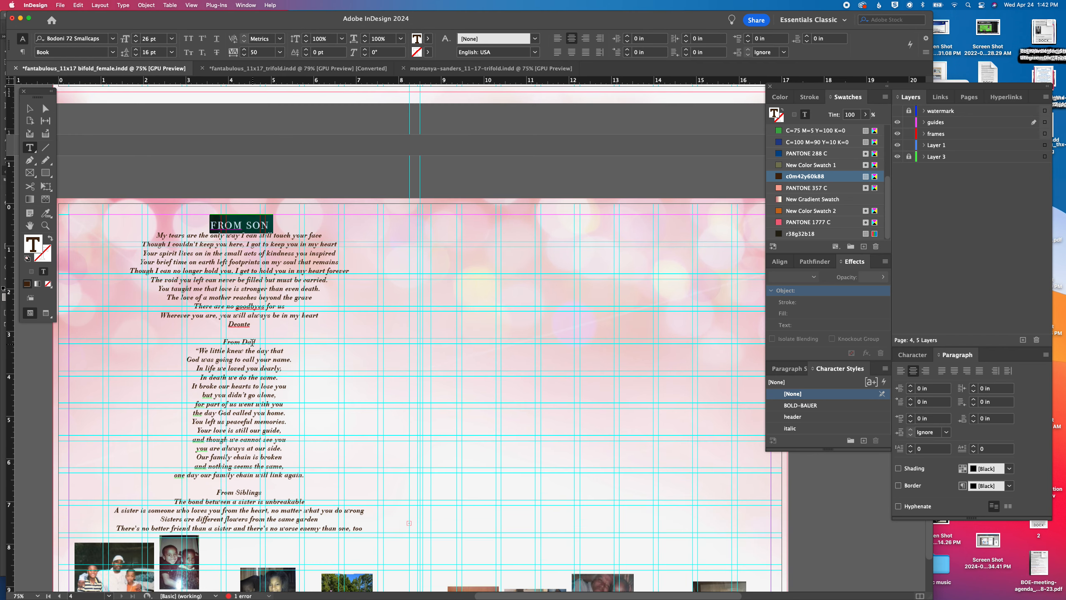
{"action": "triple_click", "coordinate": [250, 342]}
{"action": "type", "text": "from son"}
{"action": "double_click", "coordinate": [259, 340]}
{"action": "type", "text": "DSad"}
{"action": "key", "text": "BackSpace"}
{"action": "key", "text": "BackSpace"}
{"action": "key", "text": "BackSpace"}
{"action": "type", "text": "ad"}
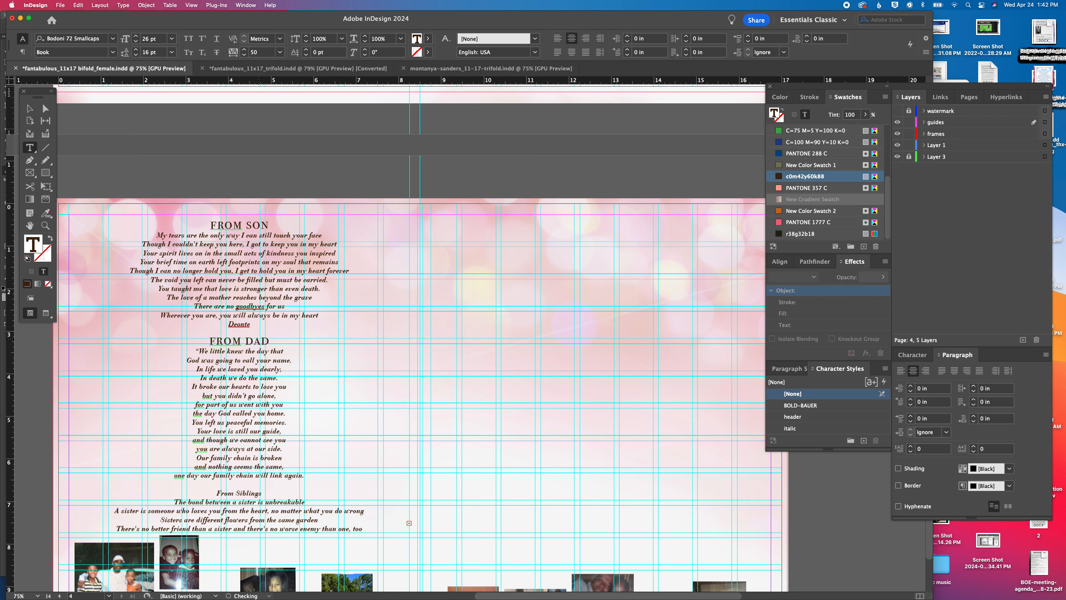
Flow the overset tribute text into a new frame about 8 x 7.46 in on the right half of page 4
{"action": "key", "text": "Escape"}
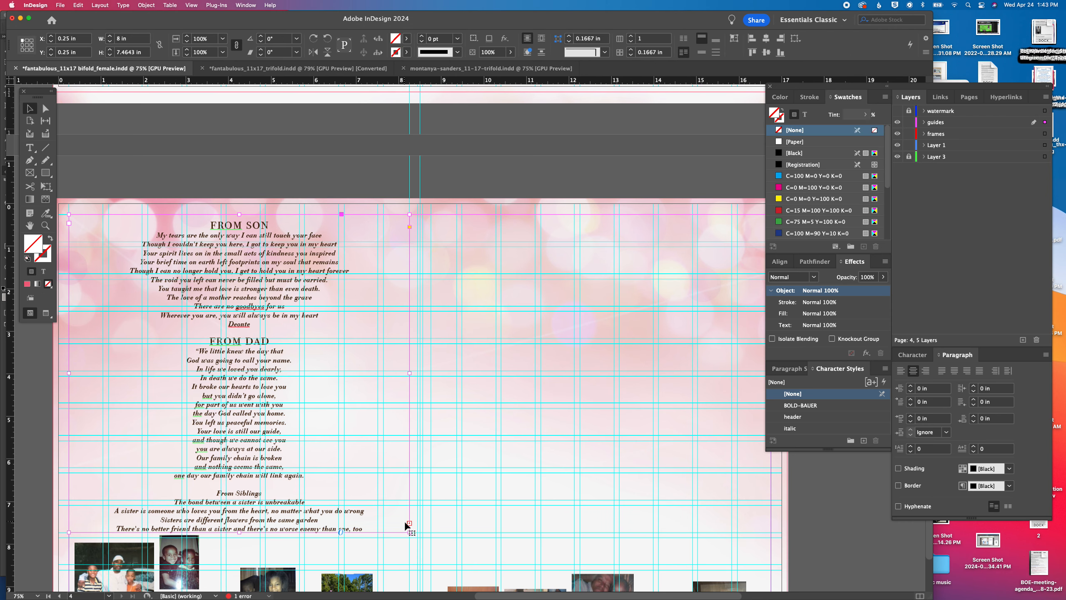
{"action": "left_click", "coordinate": [410, 524]}
{"action": "left_click", "coordinate": [431, 216]}
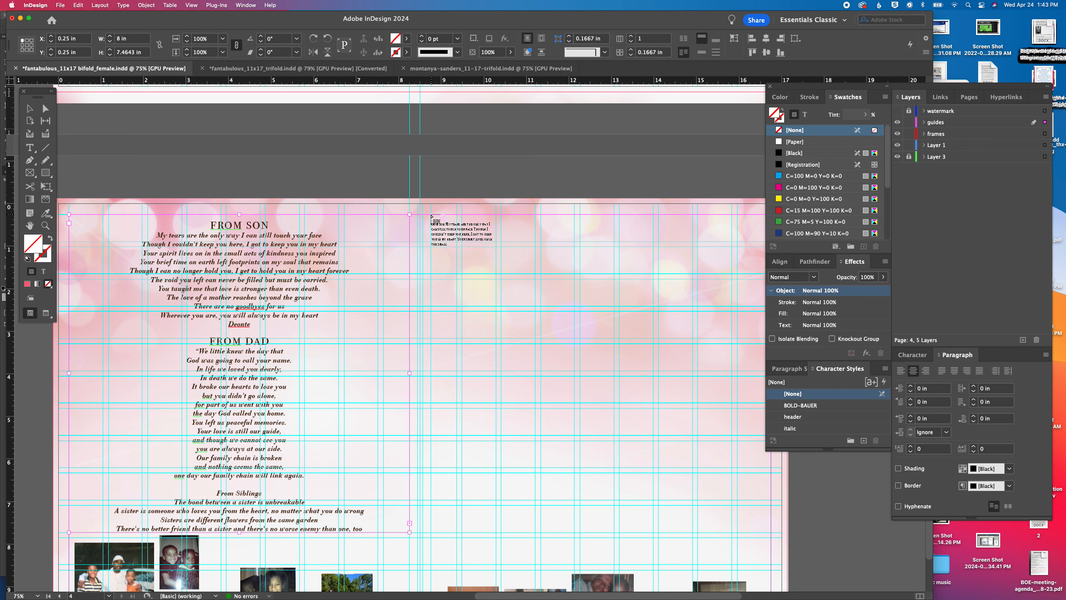
{"action": "left_click_drag", "start_coordinate": [431, 215], "coordinate": [771, 533]}
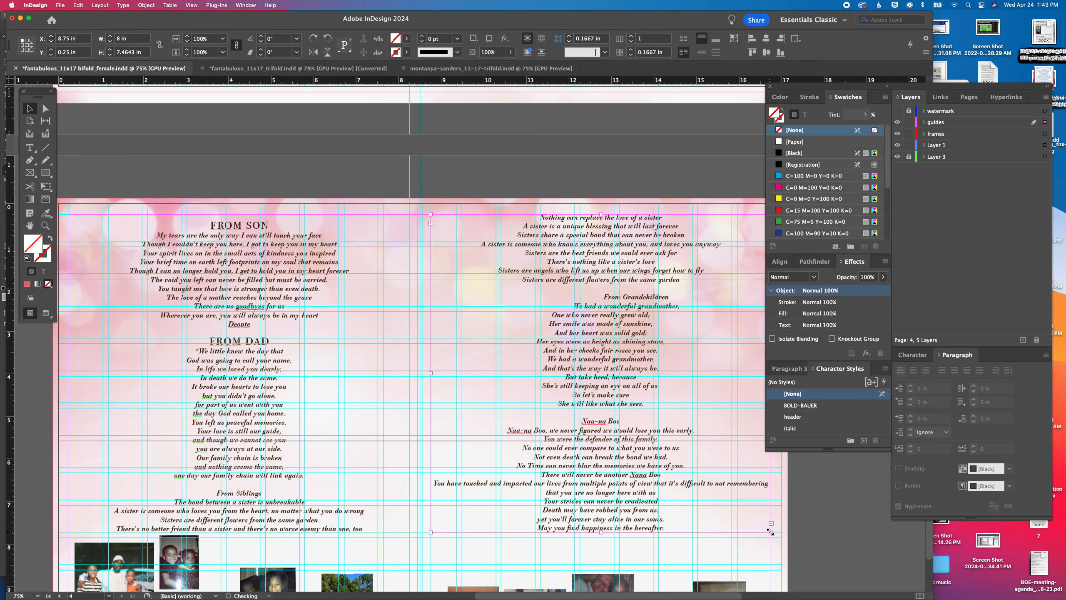
Remove the leading space before the From Grandchildren heading in the right-hand frame
{"action": "double_click", "coordinate": [603, 298]}
{"action": "left_click_drag", "start_coordinate": [603, 299], "coordinate": [489, 298]}
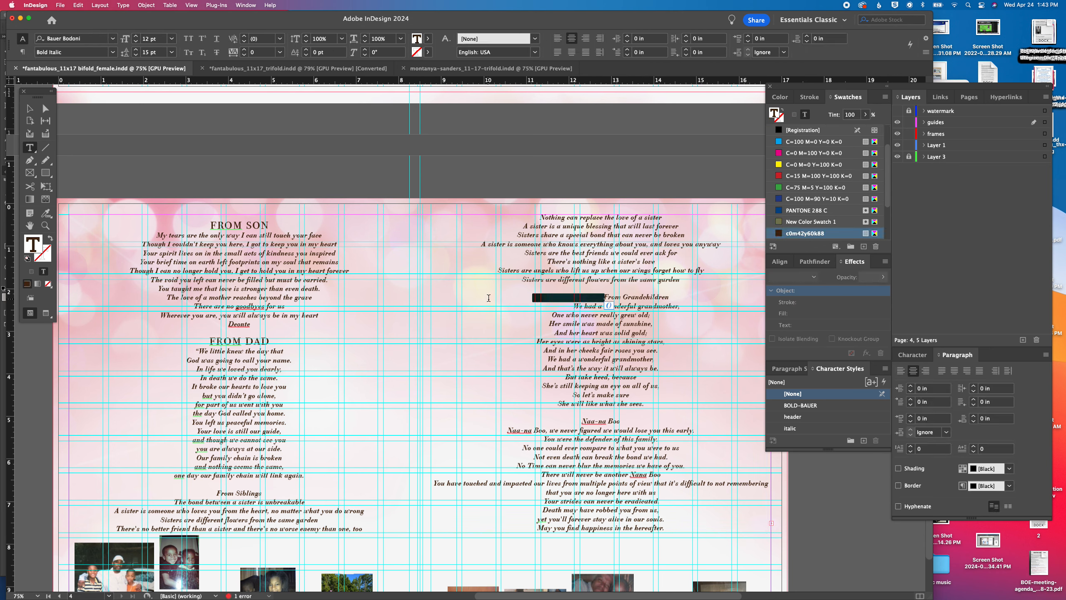
{"action": "key", "text": "BackSpace"}
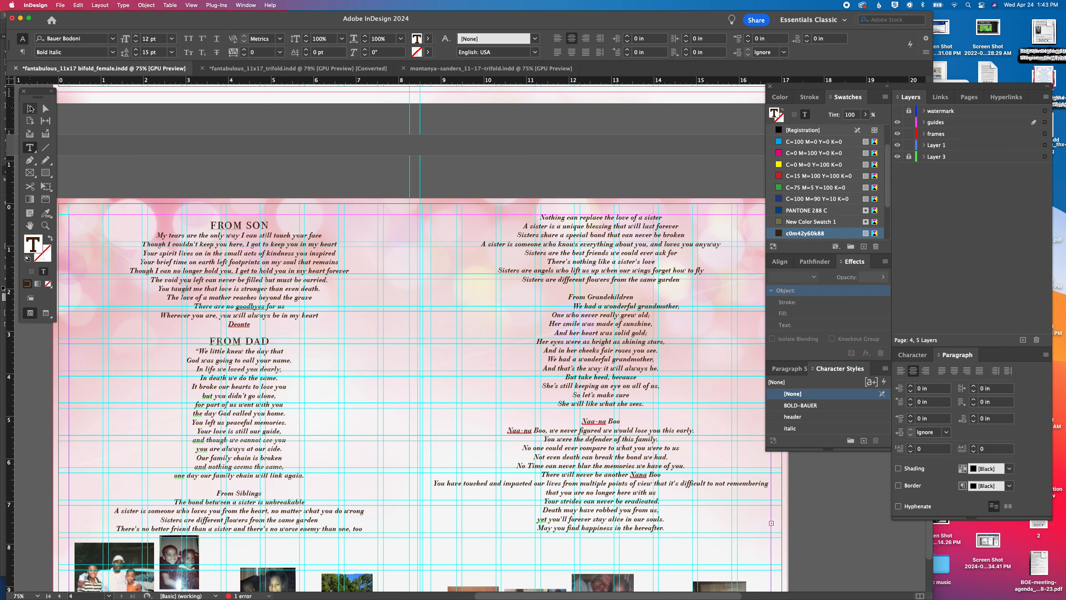
{"action": "key", "text": "Escape"}
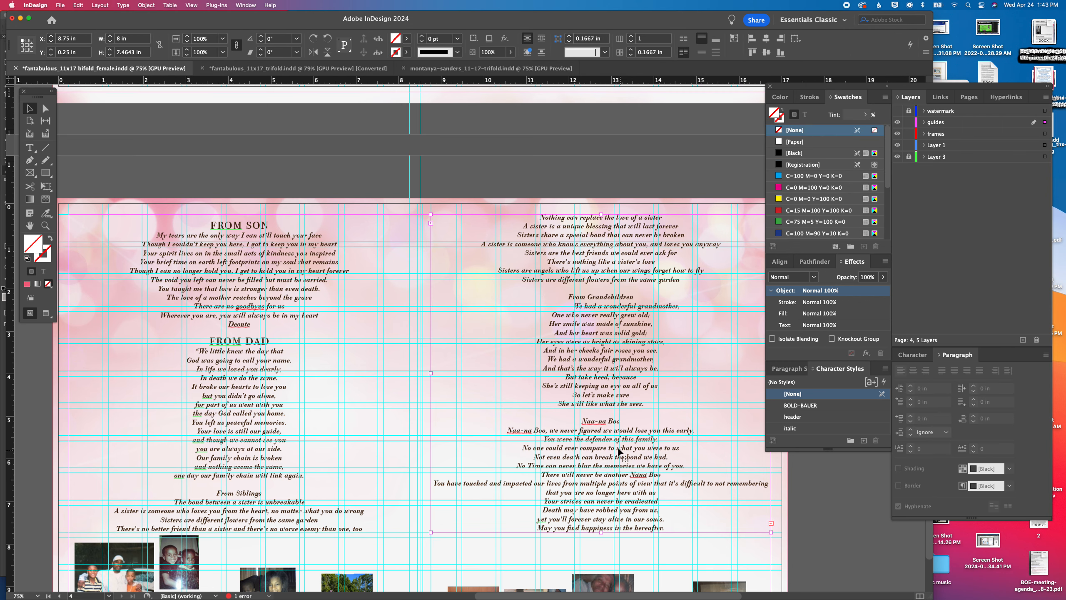
Switch to Word and check the closing lines of the final family tribute in the source document
{"action": "mouse_move", "coordinate": [613, 596]}
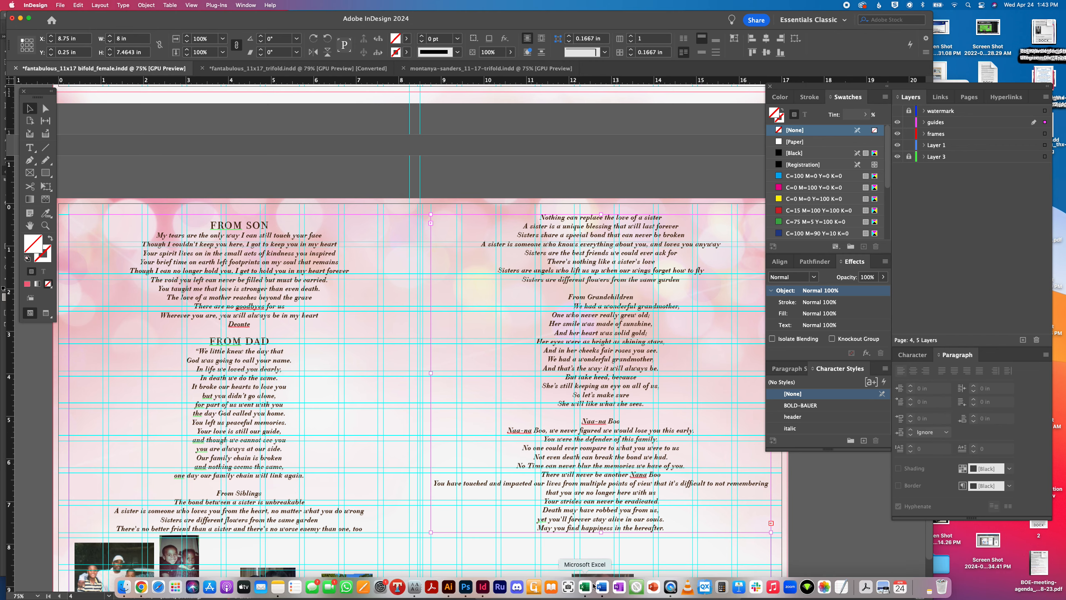
{"action": "left_click", "coordinate": [608, 588]}
{"action": "scroll", "coordinate": [419, 332], "scroll_direction": "down", "scroll_amount": 10}
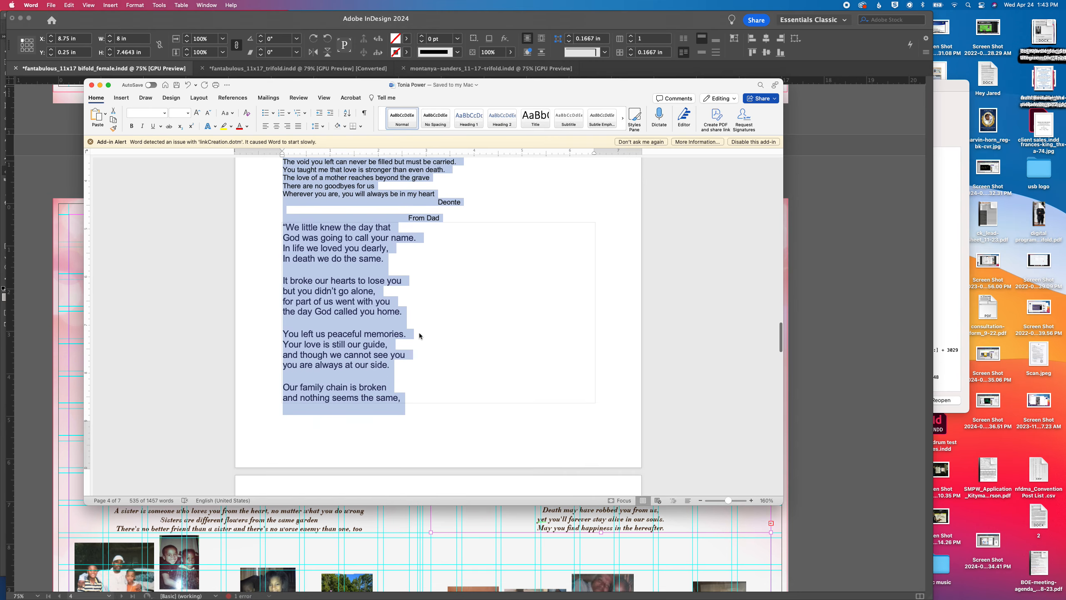
{"action": "scroll", "coordinate": [419, 333], "scroll_direction": "down", "scroll_amount": 8}
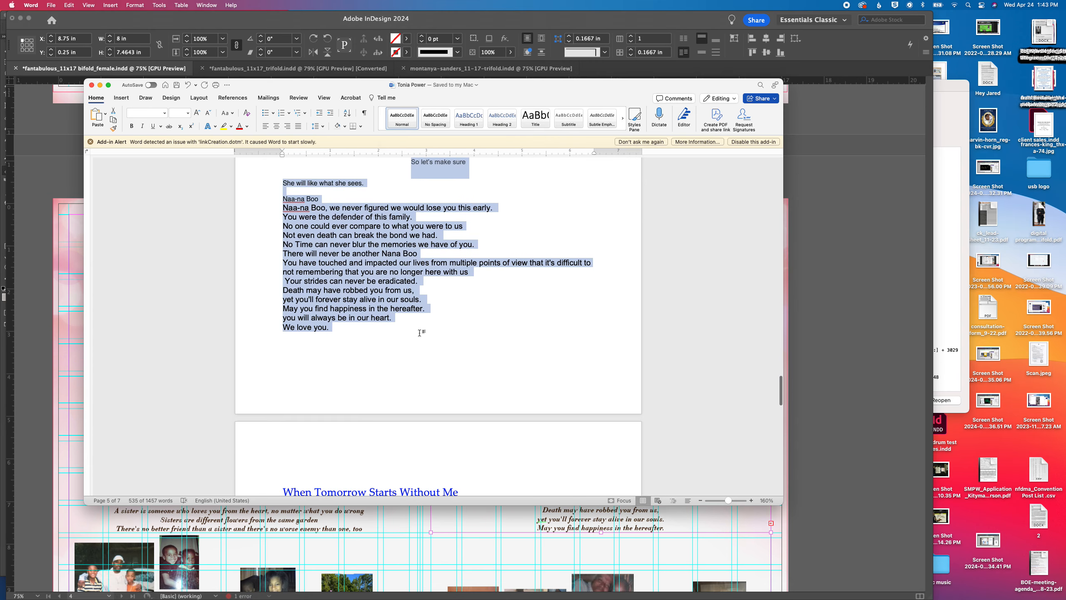
{"action": "scroll", "coordinate": [327, 294], "scroll_direction": "up", "scroll_amount": 1}
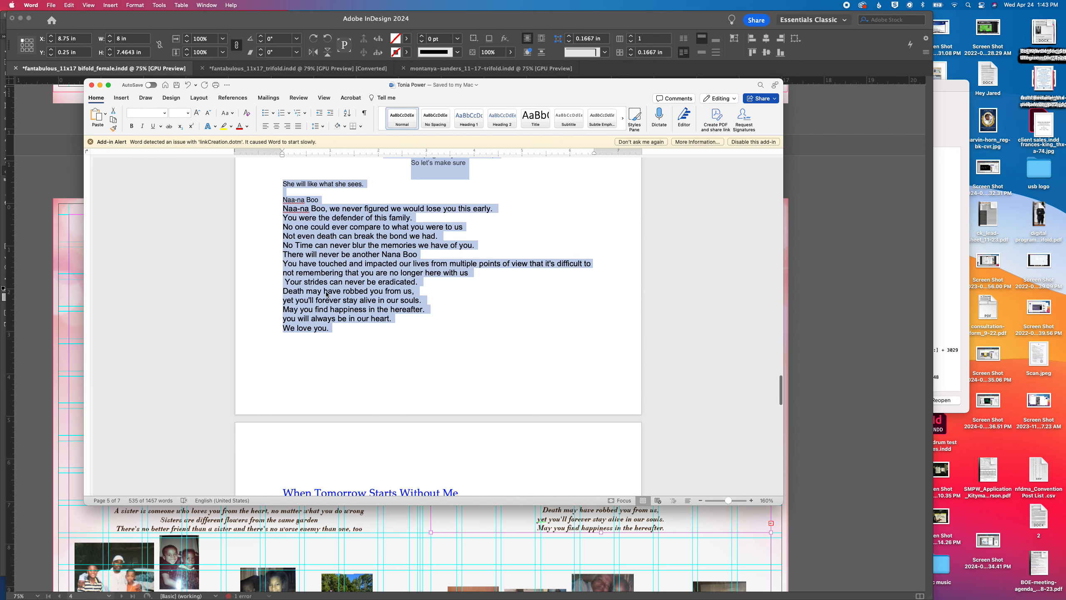
{"action": "scroll", "coordinate": [506, 468], "scroll_direction": "down", "scroll_amount": 1}
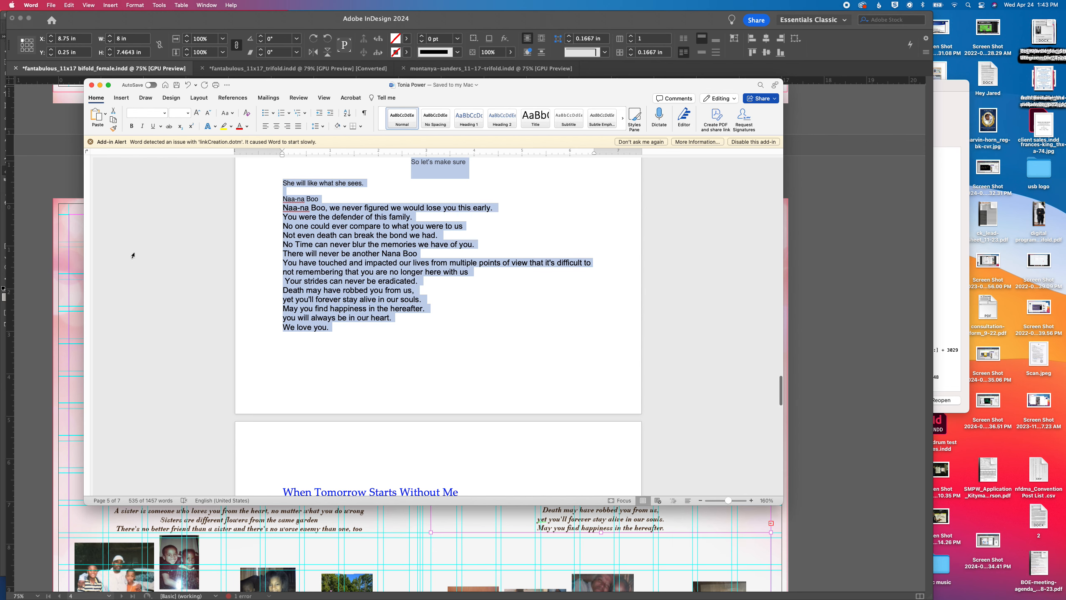
{"action": "left_click", "coordinate": [147, 255]}
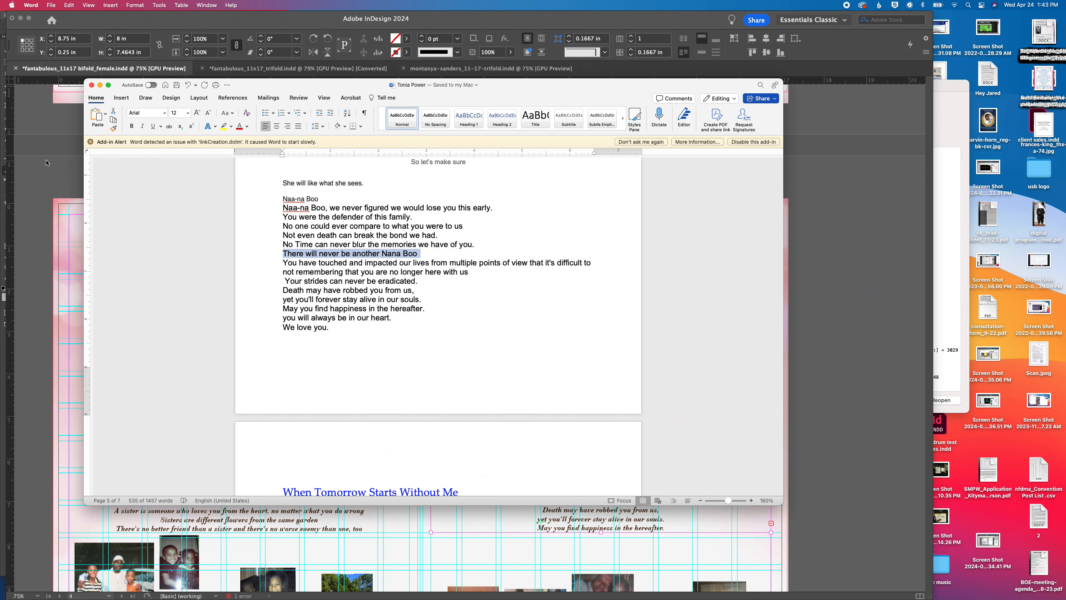
Return to InDesign and extend the right-hand tribute frame on page 4 to about 7.76 in high
{"action": "left_click", "coordinate": [12, 98]}
{"action": "scroll", "coordinate": [248, 354], "scroll_direction": "down", "scroll_amount": 3}
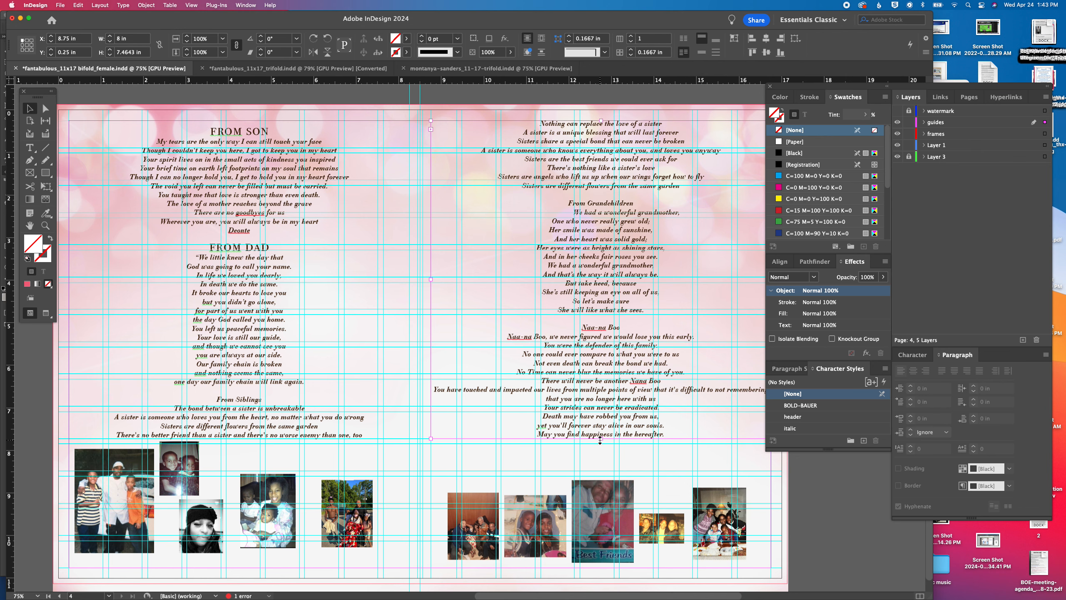
{"action": "left_click_drag", "start_coordinate": [600, 439], "coordinate": [602, 450]}
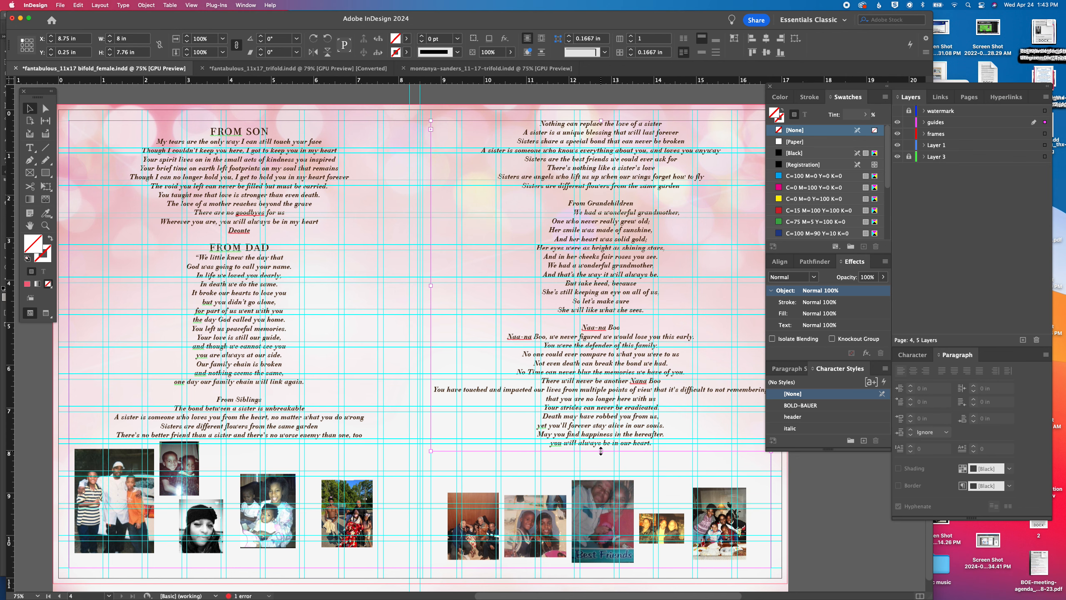
Replace the From Siblings heading with a copy of the styled FROM DAD heading and reword it to FROM SIBLINGS
{"action": "double_click", "coordinate": [240, 249]}
{"action": "triple_click", "coordinate": [240, 249]}
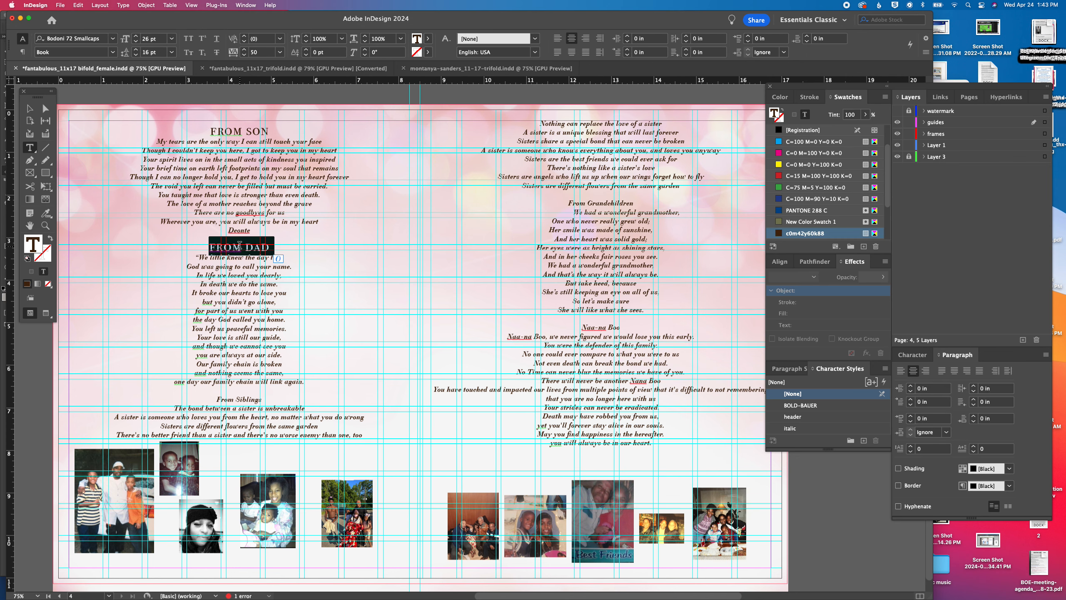
{"action": "key", "text": "super+c"}
{"action": "triple_click", "coordinate": [244, 399]}
{"action": "key", "text": "super+v"}
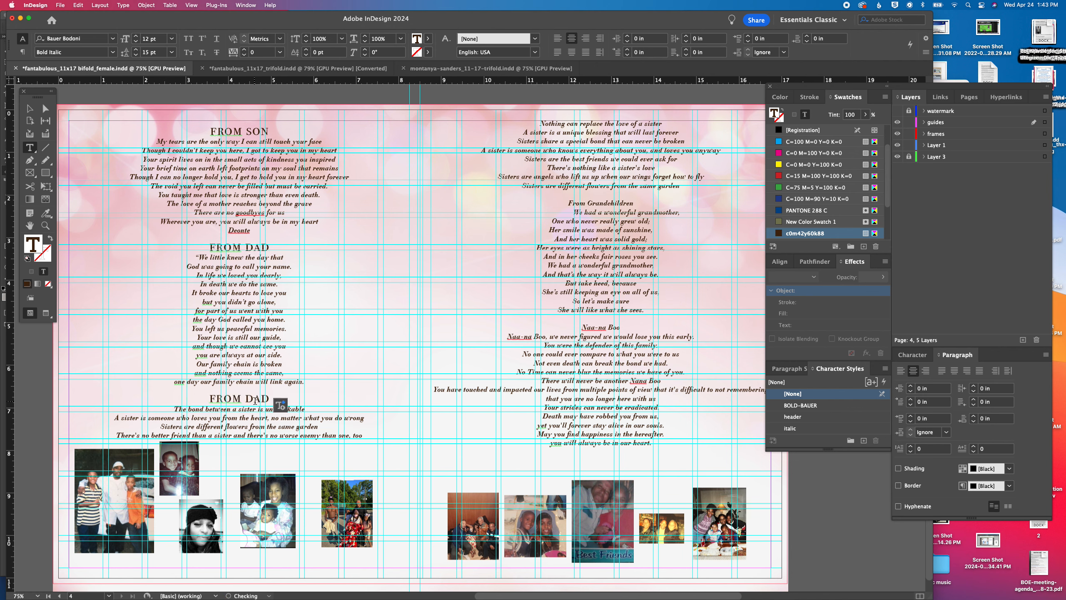
{"action": "double_click", "coordinate": [255, 399]}
{"action": "type", "text": "SIBLINGS"}
Replace the From Grandchildren heading with the copied styled heading and reword it to FROM GRANDCHILDREN
{"action": "triple_click", "coordinate": [596, 203]}
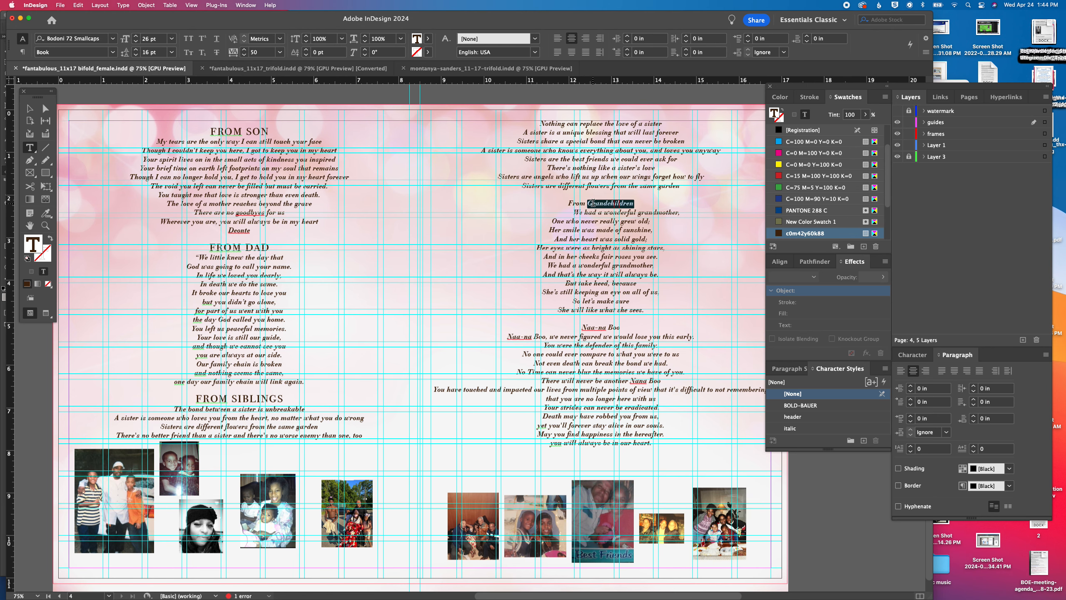
{"action": "key", "text": "super+v"}
{"action": "double_click", "coordinate": [619, 202]}
{"action": "type", "text": "GRANDCHILDREN"}
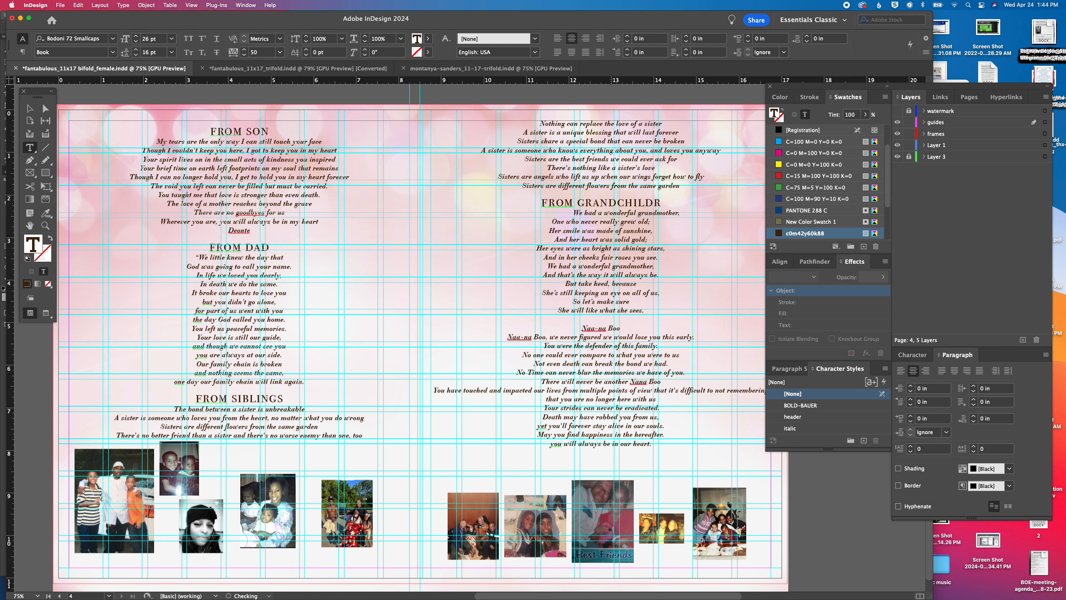
Replace the last tribute's nickname heading with the copied styled heading and reword it to the nickname in capitals
{"action": "triple_click", "coordinate": [603, 328]}
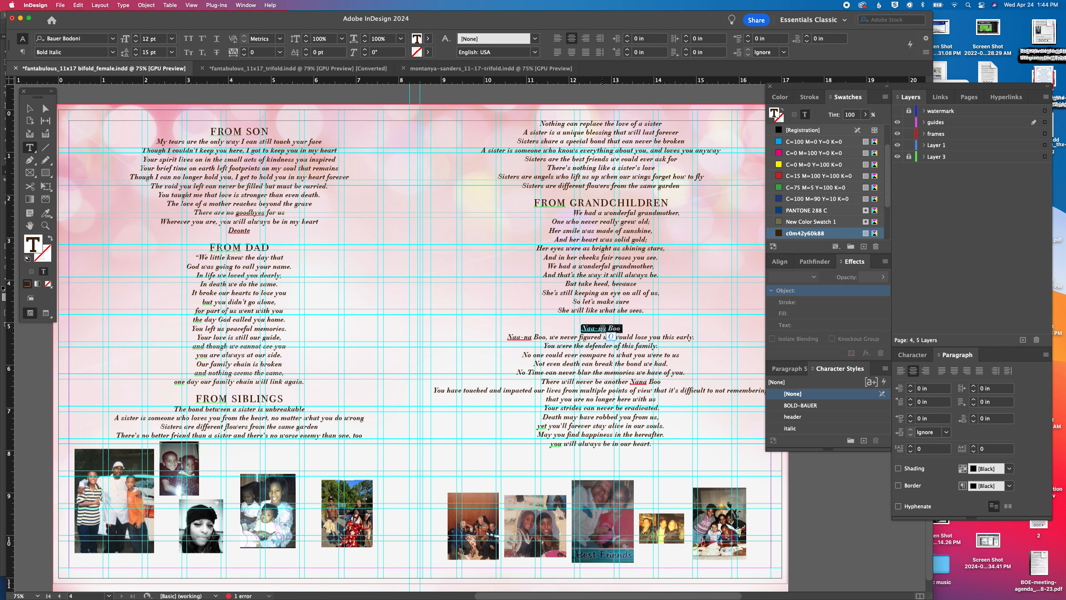
{"action": "key", "text": "super+v"}
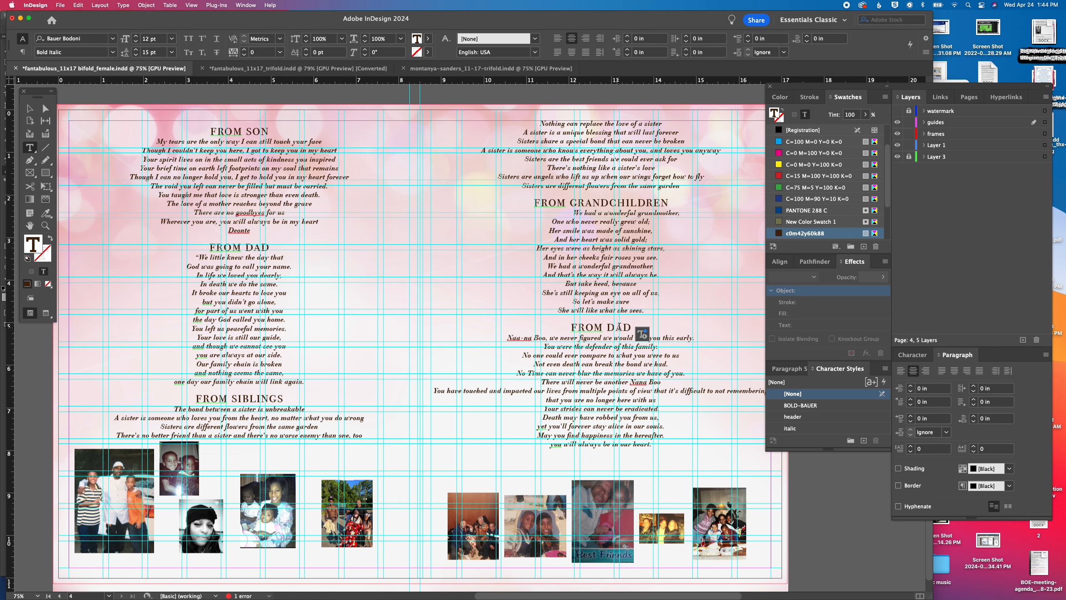
{"action": "triple_click", "coordinate": [592, 327]}
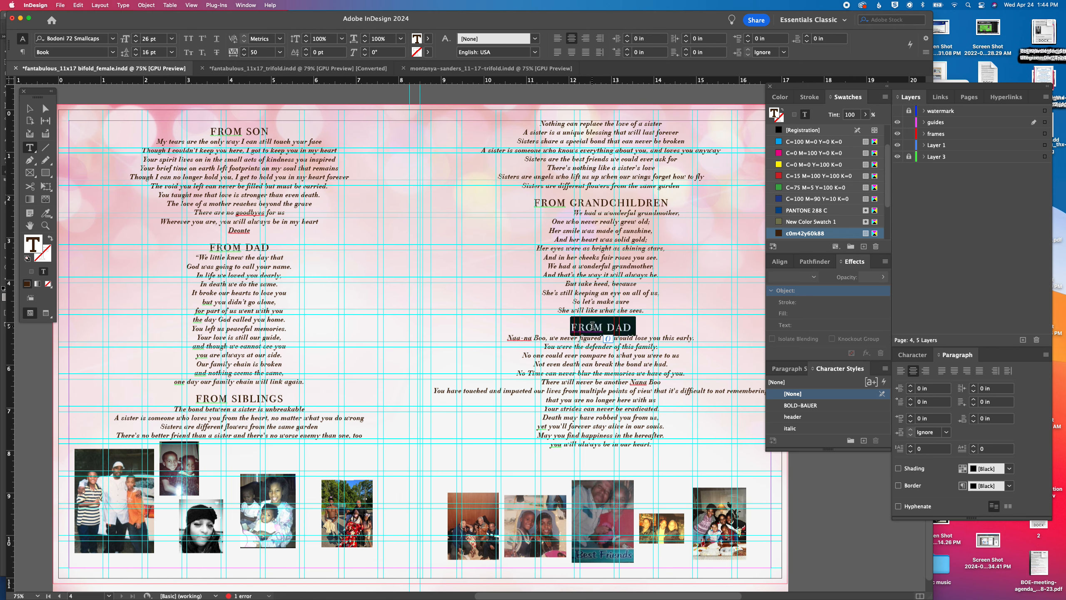
{"action": "type", "text": "NANABOO"}
{"action": "key", "text": "Return"}
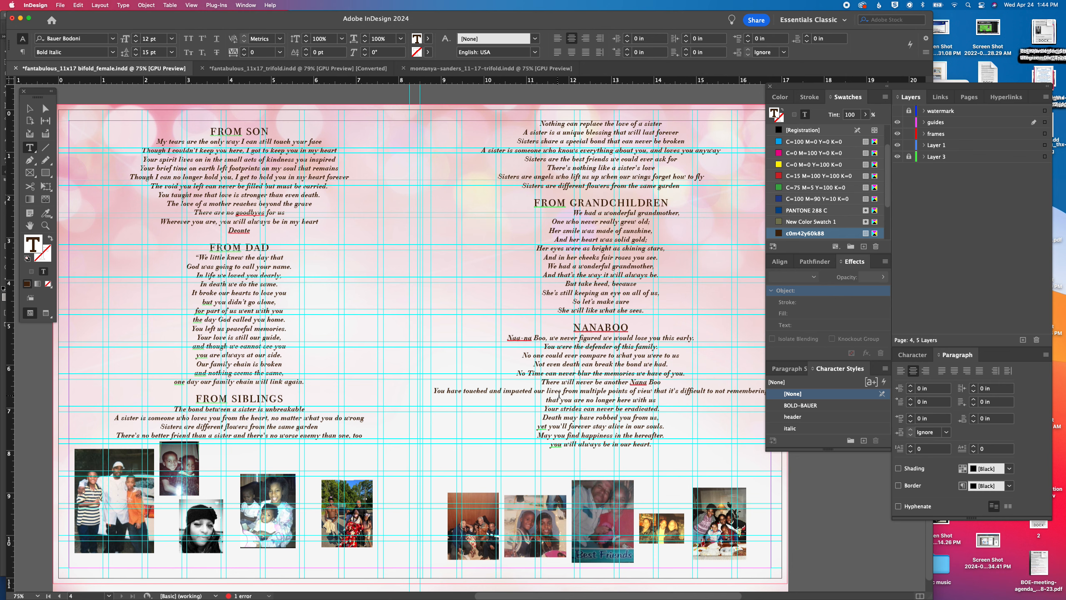
Break the overlong line in the last tribute after "multiple points" so that "of view" starts a new line
{"action": "left_click", "coordinate": [630, 391]}
{"action": "key", "text": "Return"}
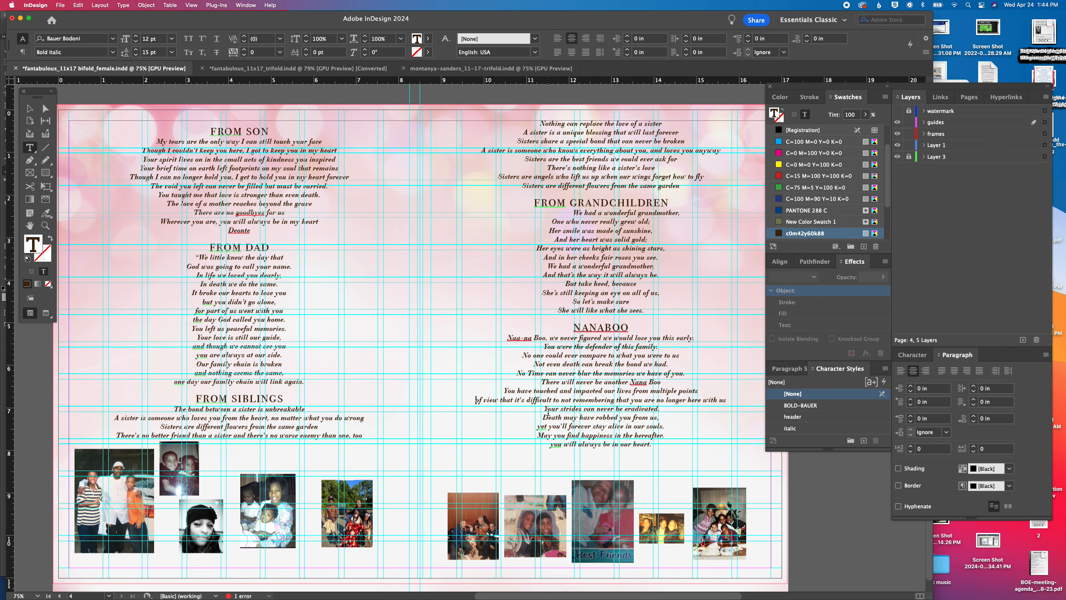
{"action": "scroll", "coordinate": [634, 376], "scroll_direction": "down", "scroll_amount": 3}
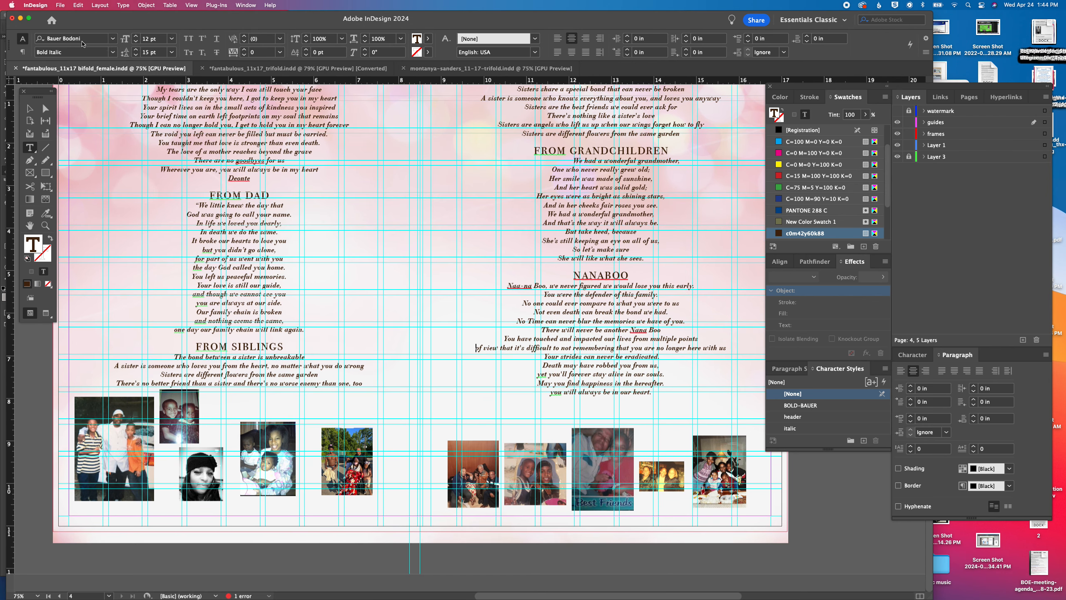
Move the small photo of the two children below the siblings tribute off page 4 onto the pasteboard
{"action": "left_click", "coordinate": [30, 108]}
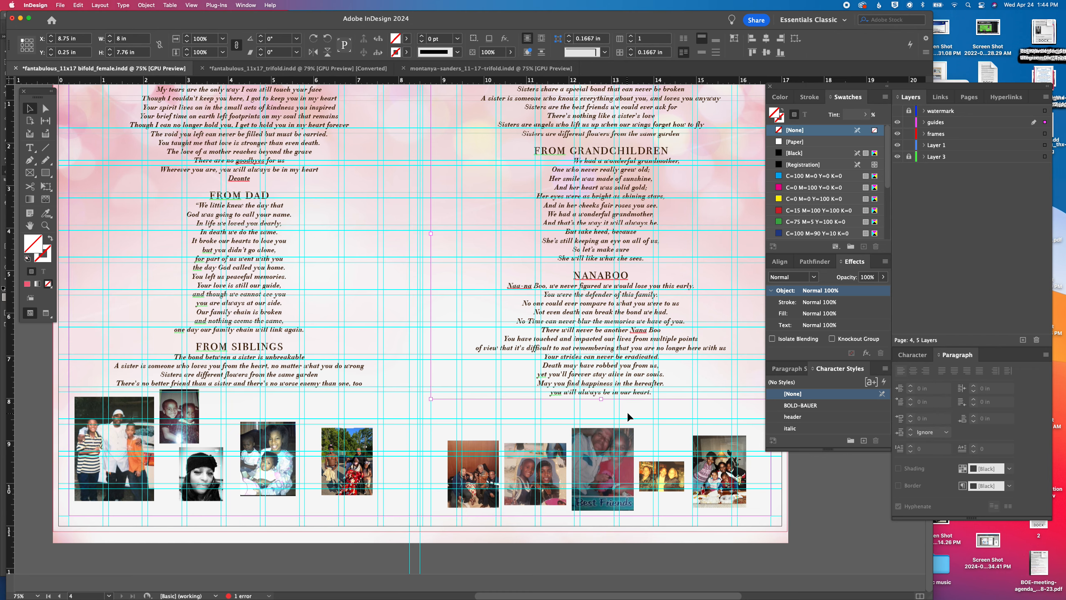
{"action": "scroll", "coordinate": [268, 404], "scroll_direction": "left", "scroll_amount": 5}
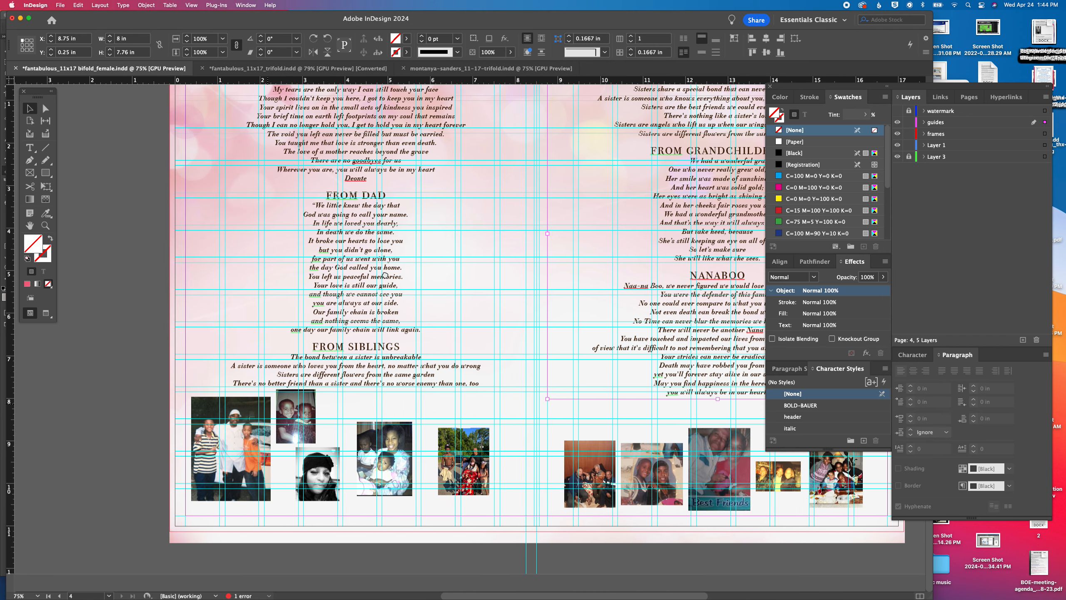
{"action": "left_click_drag", "start_coordinate": [312, 416], "coordinate": [124, 417]}
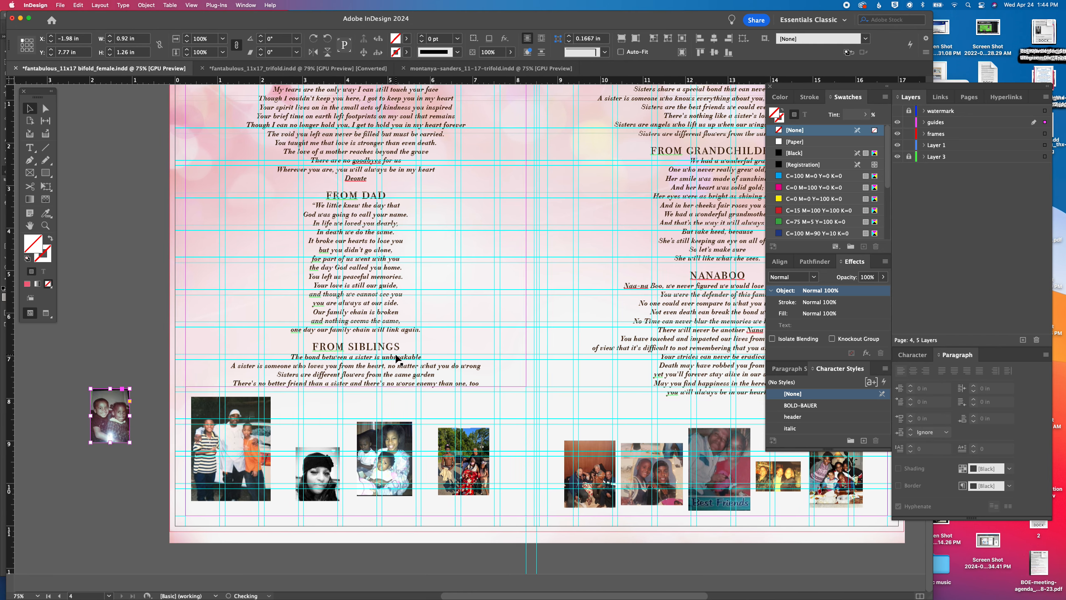
Extend the right-hand tribute frame on page 4 to about 8.02 in high to fit the remaining text
{"action": "scroll", "coordinate": [400, 362], "scroll_direction": "right", "scroll_amount": 10}
{"action": "scroll", "coordinate": [399, 362], "scroll_direction": "up", "scroll_amount": 7}
{"action": "scroll", "coordinate": [402, 359], "scroll_direction": "up", "scroll_amount": 20}
{"action": "scroll", "coordinate": [401, 359], "scroll_direction": "down", "scroll_amount": 12}
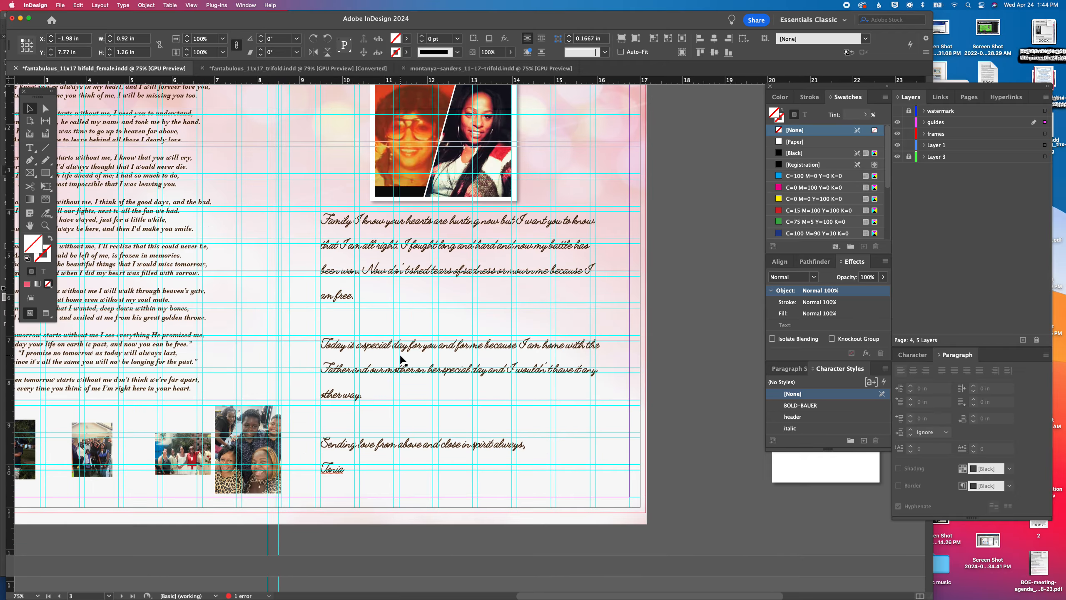
{"action": "scroll", "coordinate": [534, 373], "scroll_direction": "down", "scroll_amount": 6}
{"action": "scroll", "coordinate": [534, 373], "scroll_direction": "down", "scroll_amount": 5}
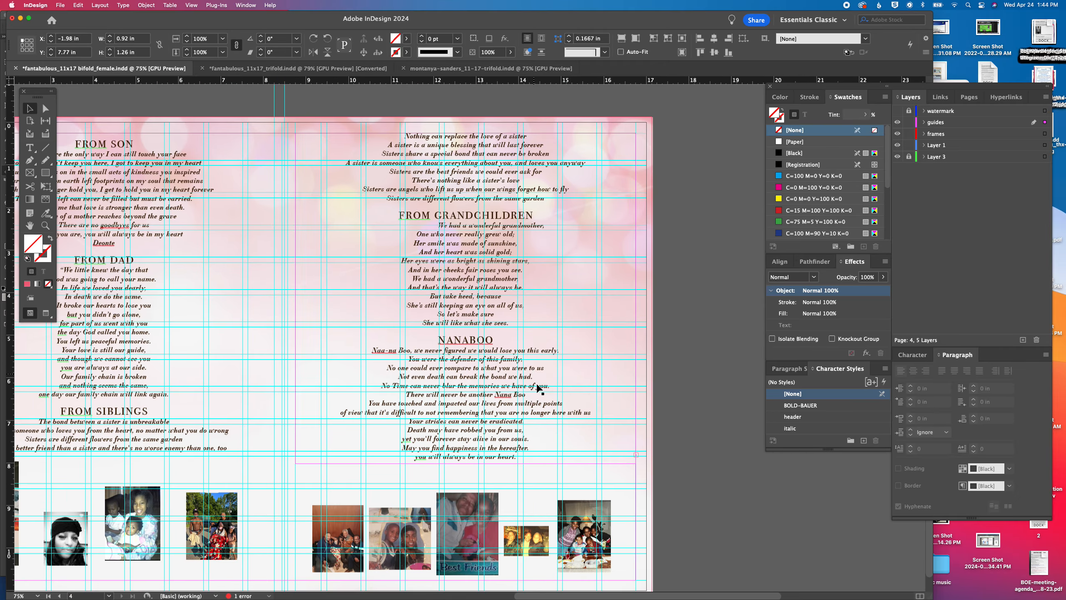
{"action": "left_click", "coordinate": [470, 450]}
{"action": "left_click_drag", "start_coordinate": [467, 461], "coordinate": [466, 472]}
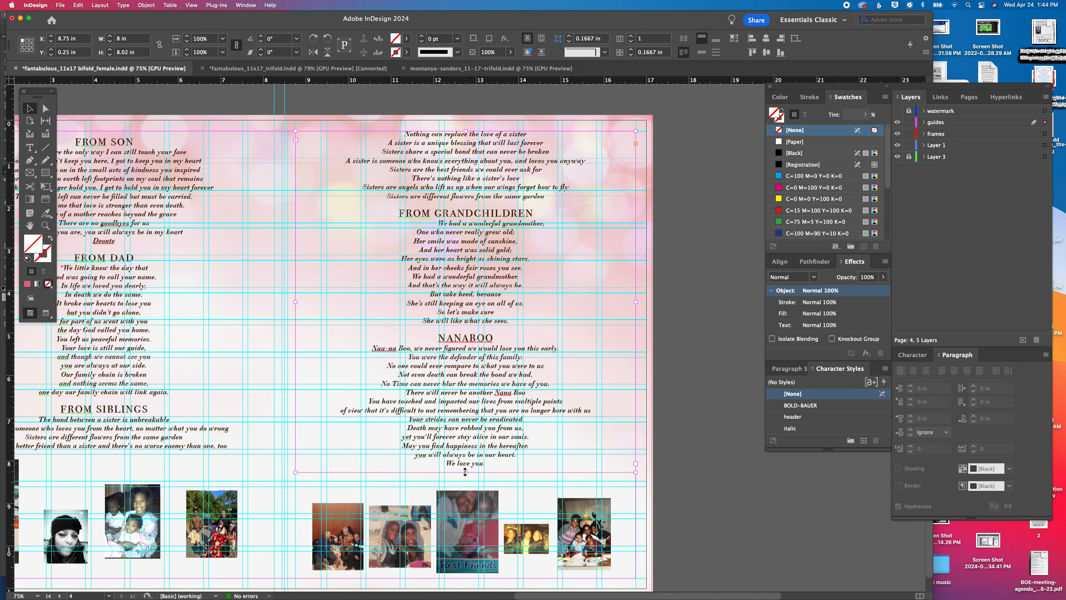
Copy the white shadowed rectangle beside page 3 and place the copy on the pasteboard beside page 4
{"action": "scroll", "coordinate": [638, 462], "scroll_direction": "up", "scroll_amount": 10}
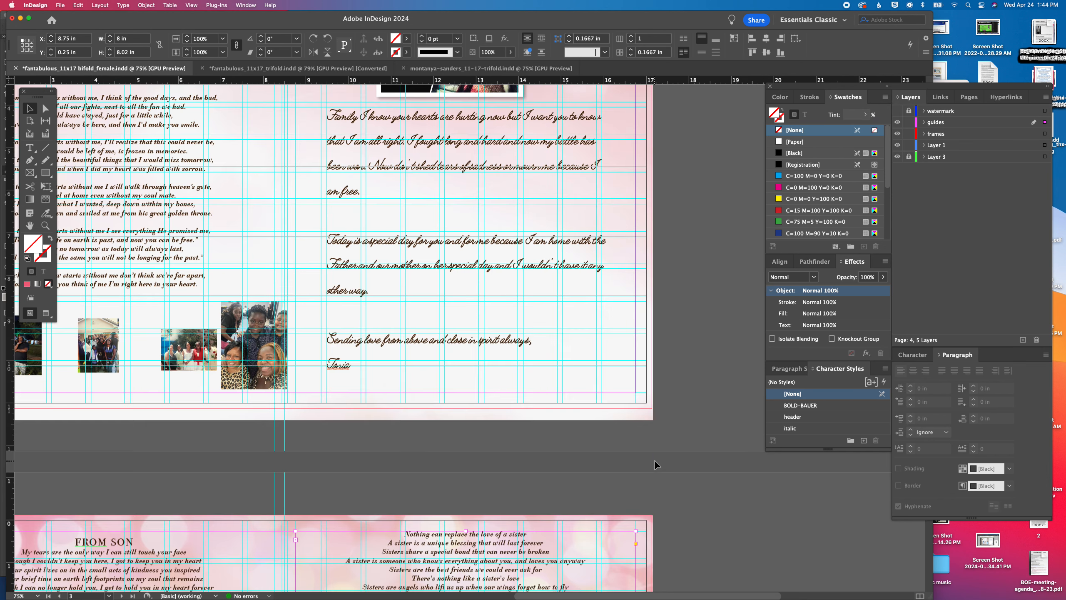
{"action": "scroll", "coordinate": [549, 347], "scroll_direction": "right", "scroll_amount": 8}
{"action": "left_click", "coordinate": [549, 348]}
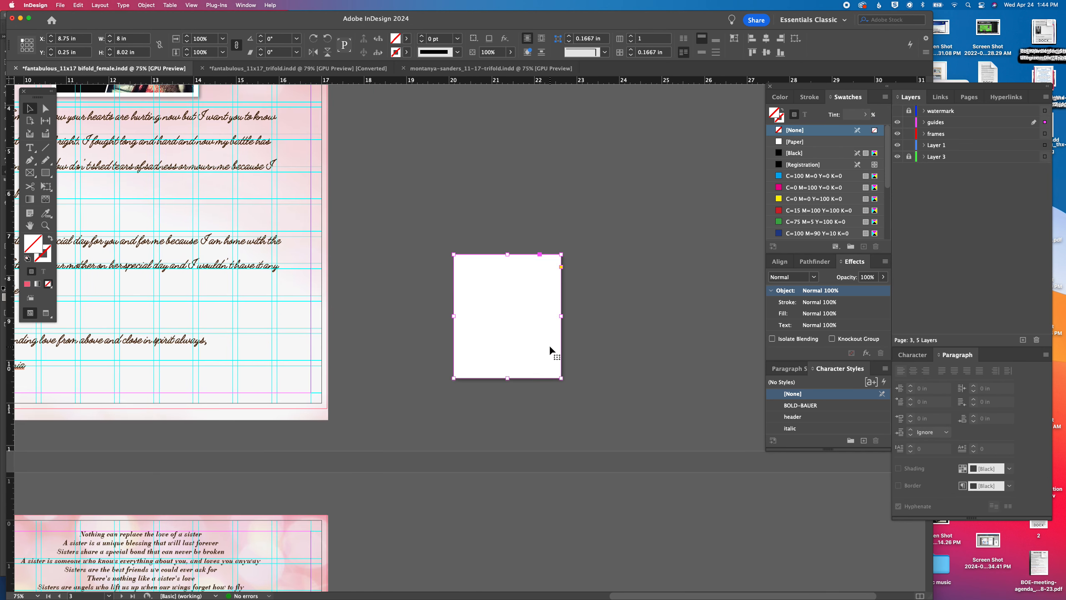
{"action": "scroll", "coordinate": [167, 459], "scroll_direction": "down", "scroll_amount": 10}
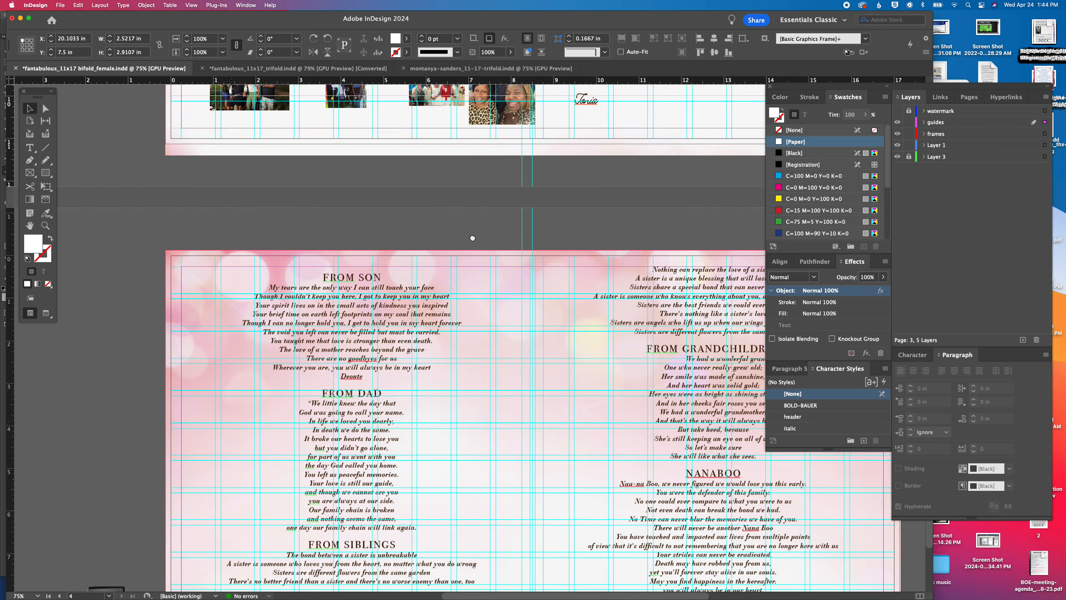
{"action": "scroll", "coordinate": [214, 416], "scroll_direction": "left", "scroll_amount": 10}
{"action": "key", "text": "super+v"}
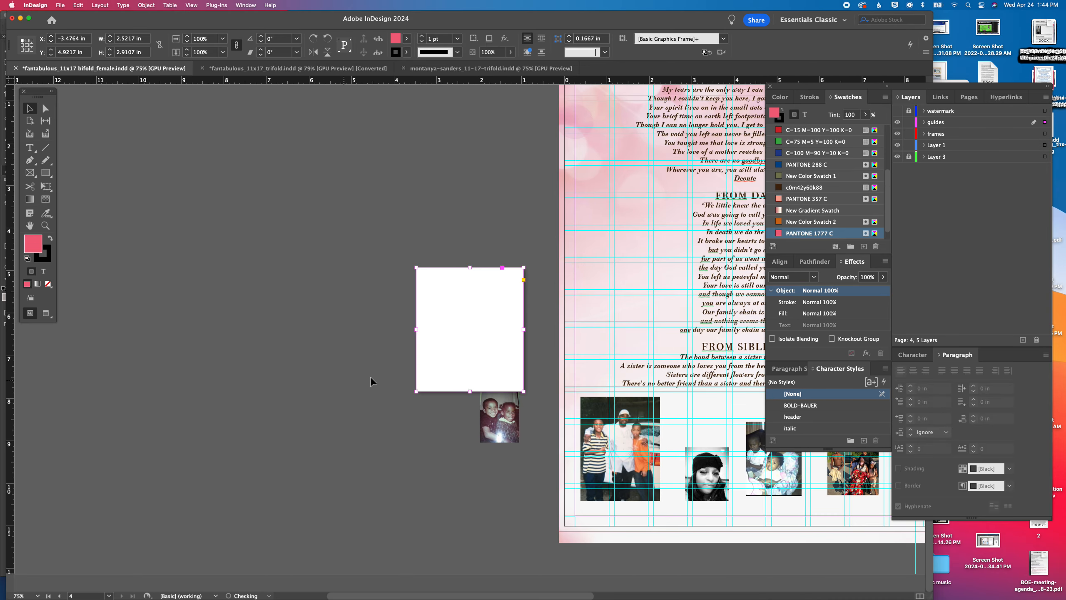
{"action": "left_click_drag", "start_coordinate": [430, 343], "coordinate": [99, 197]}
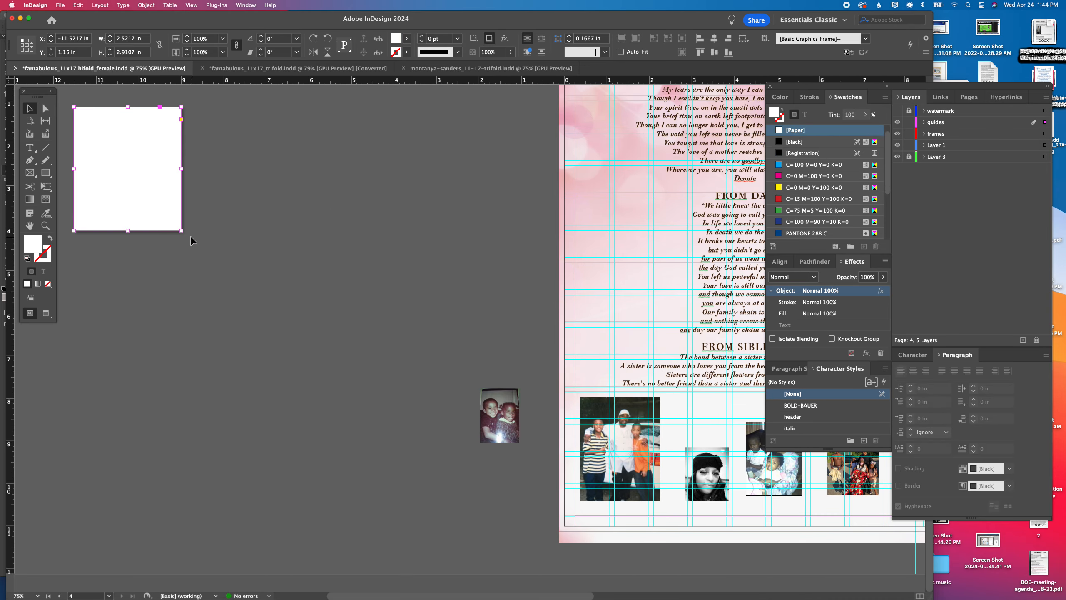
Scale the white rectangle down to about 1.12 x 1.455 in and duplicate it repeatedly across the pasteboard
{"action": "left_click_drag", "start_coordinate": [179, 232], "coordinate": [87, 128]}
{"action": "left_click_drag", "start_coordinate": [162, 146], "coordinate": [292, 159]}
{"action": "left_click_drag", "start_coordinate": [219, 147], "coordinate": [427, 173]}
{"action": "left_click", "coordinate": [473, 359]}
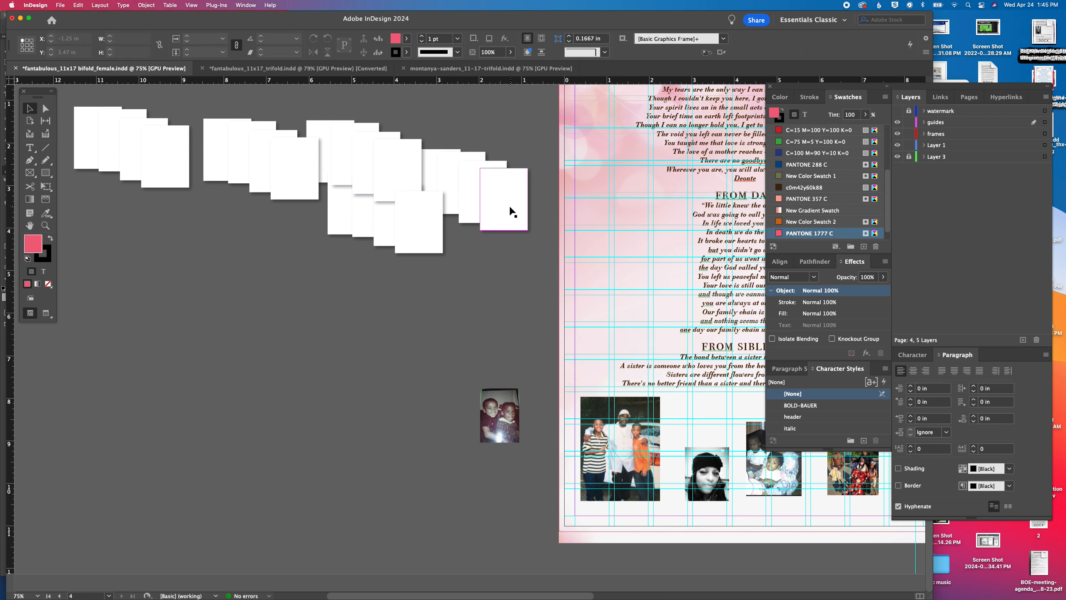
Move a group of the small white rectangles down the pasteboard, level with the photos at the foot of page 4
{"action": "left_click_drag", "start_coordinate": [512, 210], "coordinate": [477, 302]}
{"action": "scroll", "coordinate": [243, 275], "scroll_direction": "right", "scroll_amount": 5}
{"action": "scroll", "coordinate": [244, 274], "scroll_direction": "right", "scroll_amount": 7}
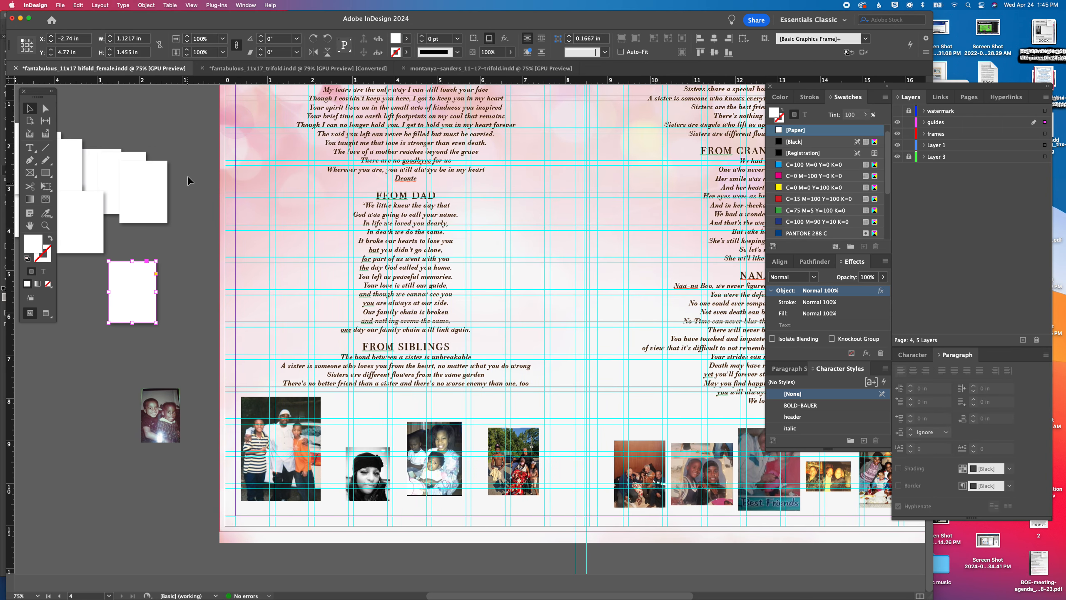
{"action": "left_click_drag", "start_coordinate": [55, 323], "coordinate": [55, 324]}
{"action": "left_click_drag", "start_coordinate": [119, 284], "coordinate": [116, 492]}
{"action": "key", "text": "super+equal"}
{"action": "key", "text": "super+equal"}
{"action": "key", "text": "super+equal"}
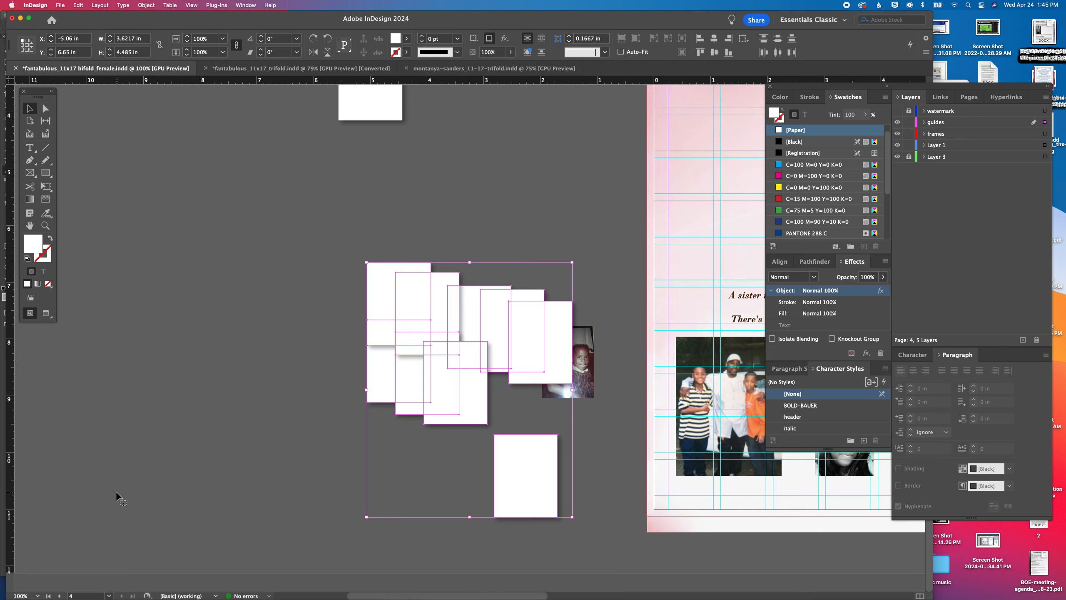
{"action": "scroll", "coordinate": [104, 303], "scroll_direction": "right", "scroll_amount": 7}
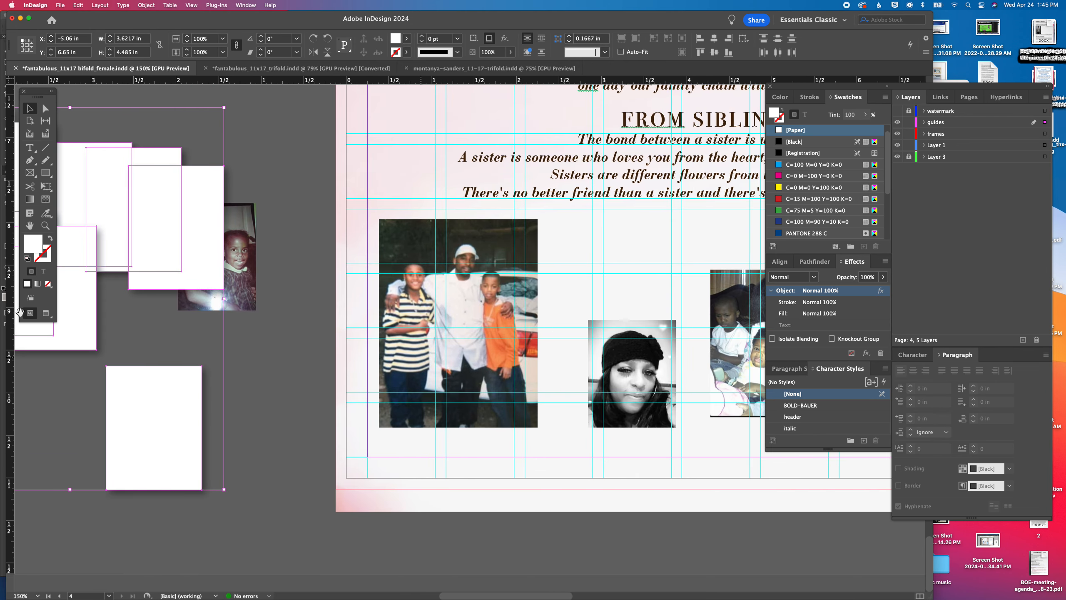
Try to place one white rectangle at the photo of the man and two boys as its backing
{"action": "left_click_drag", "start_coordinate": [210, 173], "coordinate": [455, 235]}
{"action": "left_click", "coordinate": [273, 173]}
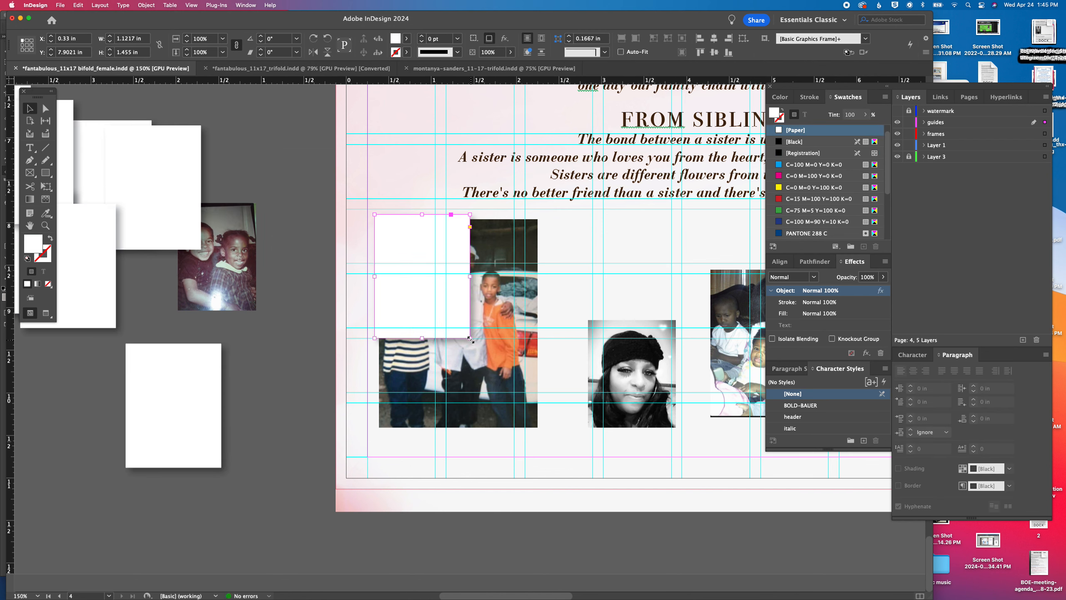
{"action": "left_click_drag", "start_coordinate": [467, 335], "coordinate": [241, 264]}
Send the group of white rectangles on the pasteboard to the back of the stacking order
{"action": "scroll", "coordinate": [224, 189], "scroll_direction": "left", "scroll_amount": 10}
{"action": "left_click_drag", "start_coordinate": [224, 190], "coordinate": [409, 445]}
{"action": "left_click", "coordinate": [496, 315], "text": "shift"}
{"action": "left_click", "coordinate": [146, 5]}
{"action": "mouse_move", "coordinate": [168, 38]}
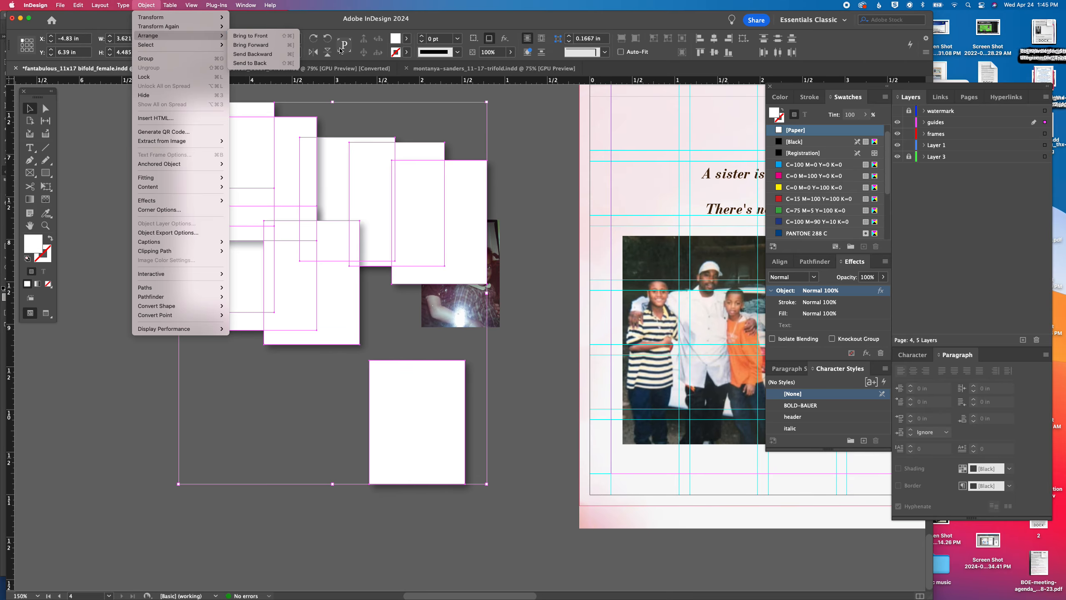
{"action": "left_click", "coordinate": [260, 66]}
{"action": "left_click", "coordinate": [506, 206]}
Place a white rectangle behind the photo of the man and two boys and enlarge it to about 2.03 x 2.66 in
{"action": "scroll", "coordinate": [335, 202], "scroll_direction": "right", "scroll_amount": 10}
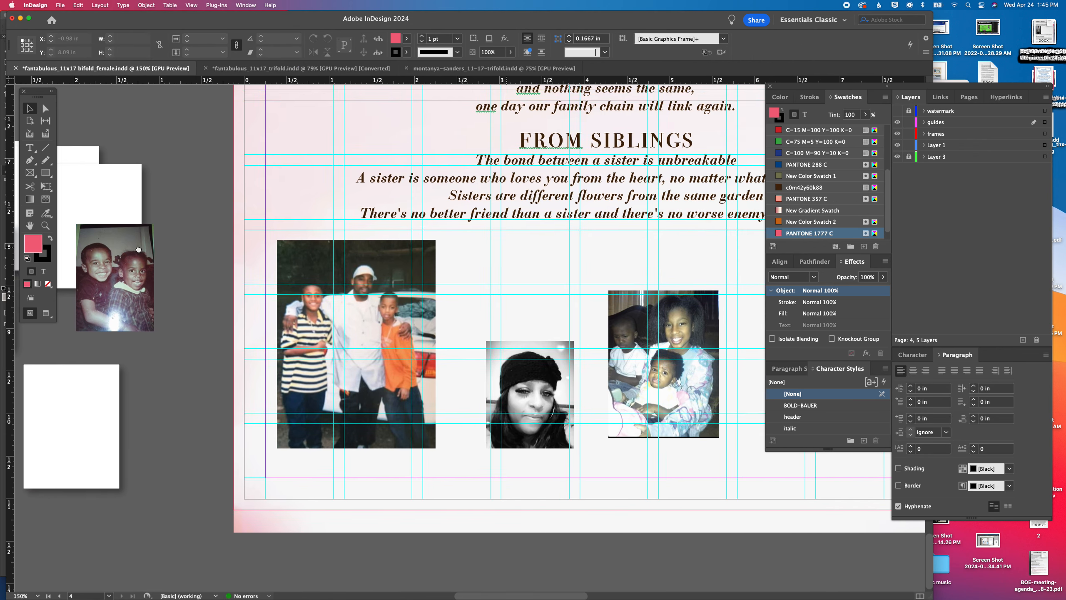
{"action": "left_click_drag", "start_coordinate": [100, 181], "coordinate": [325, 249]}
{"action": "left_click_drag", "start_coordinate": [342, 352], "coordinate": [420, 454]}
Center the photo of the man and two boys on its white backing and group the two
{"action": "left_click", "coordinate": [361, 417], "text": "shift"}
{"action": "left_click", "coordinate": [715, 52]}
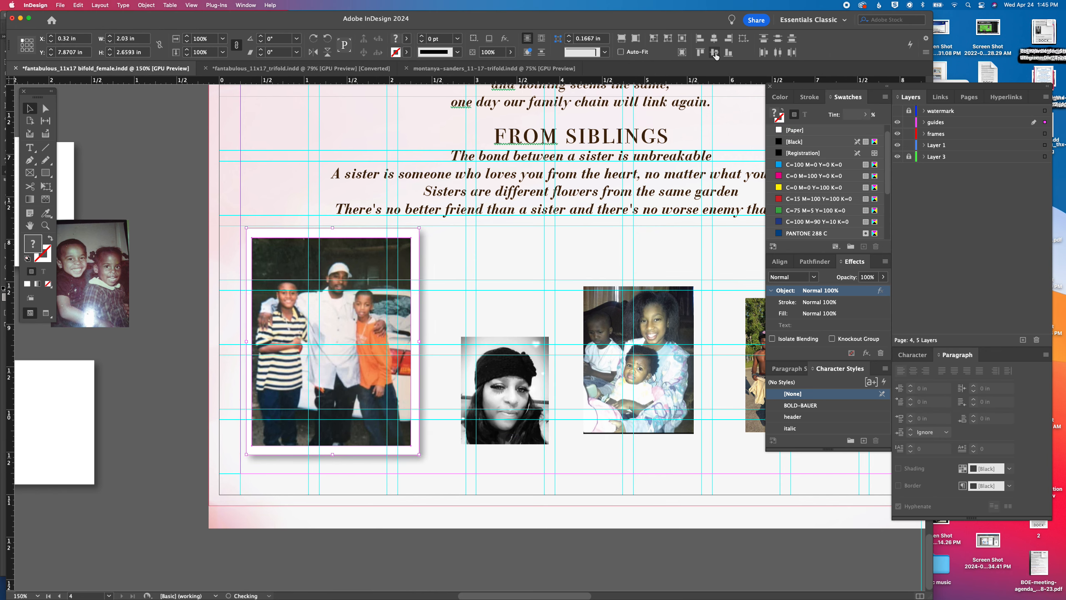
{"action": "key", "text": "super+g"}
Place the two children's photo over a white rectangle on the pasteboard and size the backing to about 1.06 x 1.43 in
{"action": "left_click_drag", "start_coordinate": [111, 240], "coordinate": [169, 224]}
{"action": "left_click_drag", "start_coordinate": [211, 201], "coordinate": [125, 354]}
{"action": "left_click_drag", "start_coordinate": [164, 458], "coordinate": [177, 464]}
{"action": "scroll", "coordinate": [172, 467], "scroll_direction": "left", "scroll_amount": 1}
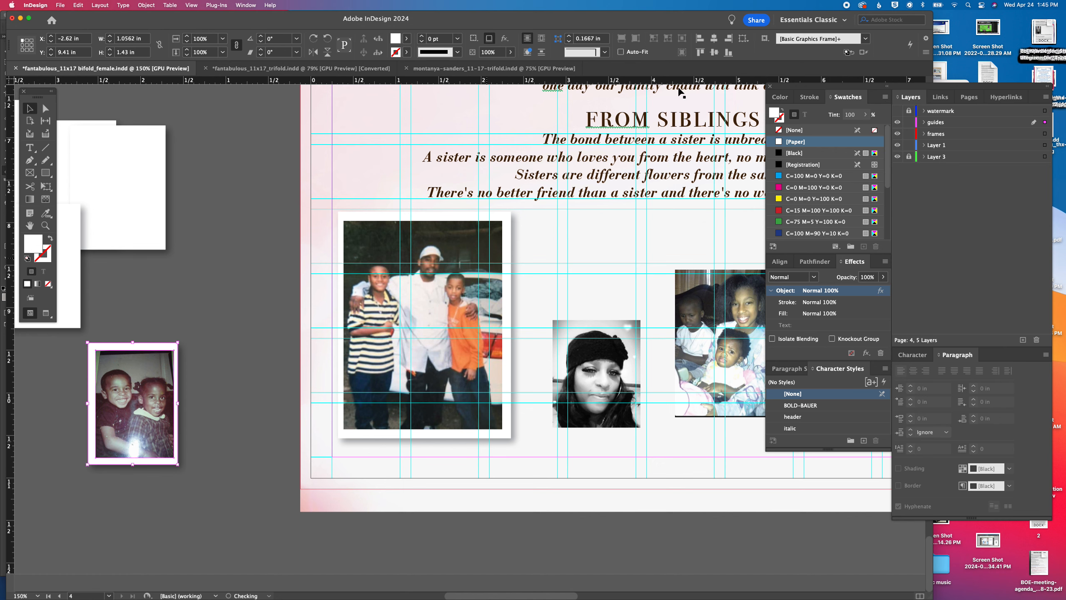
Center the two children's photo on its white backing horizontally and vertically, and group them
{"action": "left_click", "coordinate": [715, 39]}
{"action": "left_click", "coordinate": [714, 52]}
{"action": "key", "text": "super+g"}
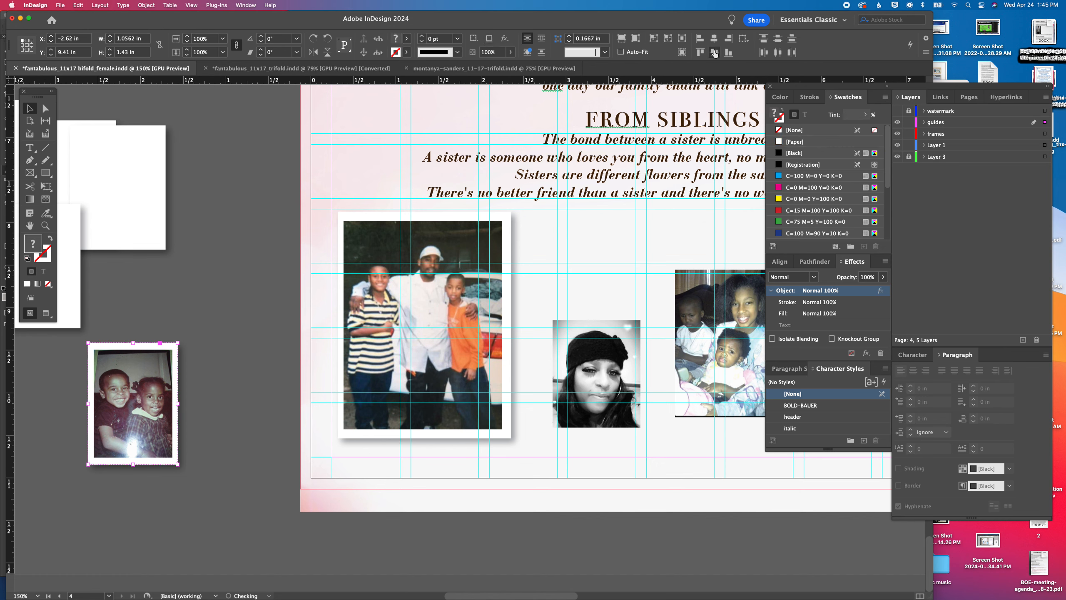
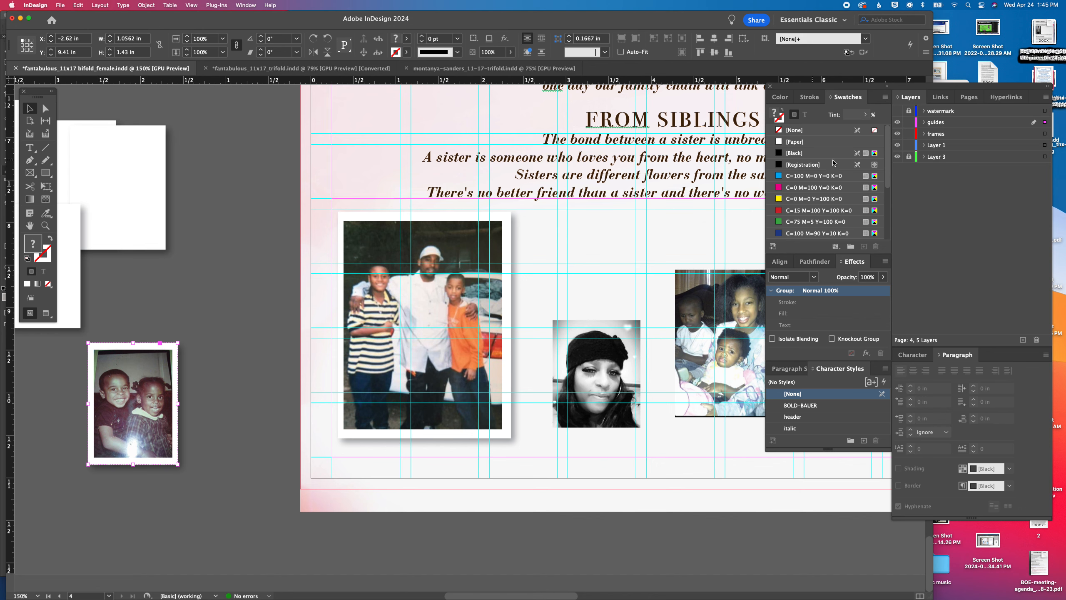
Mount the black-and-white portrait on a vertically centered white backing of about 1.12 x 1.39 in and group the two
{"action": "left_click_drag", "start_coordinate": [148, 155], "coordinate": [630, 347]}
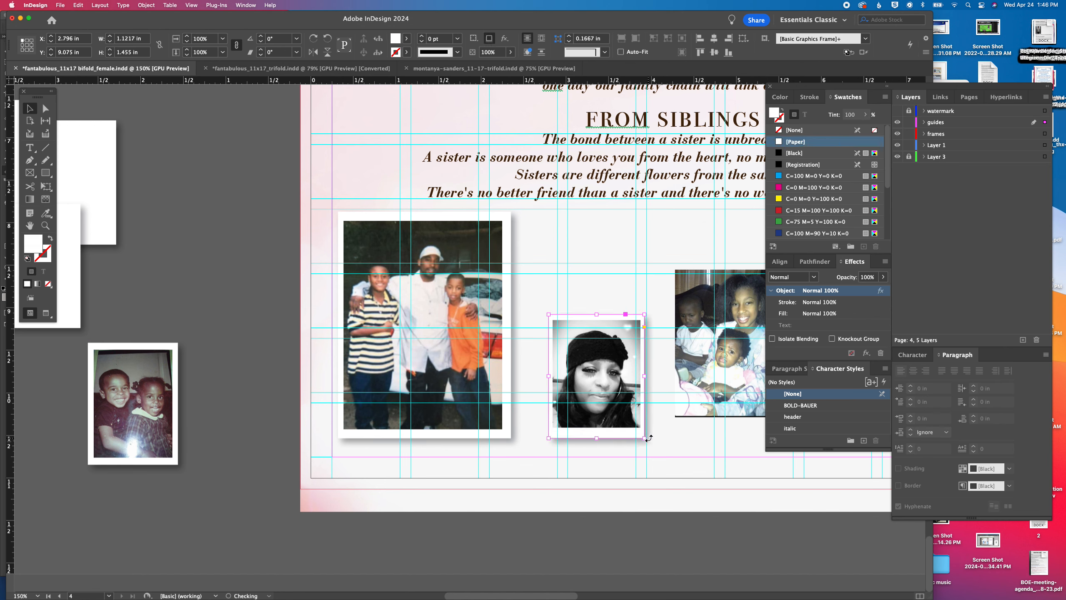
{"action": "left_click_drag", "start_coordinate": [595, 437], "coordinate": [595, 432]}
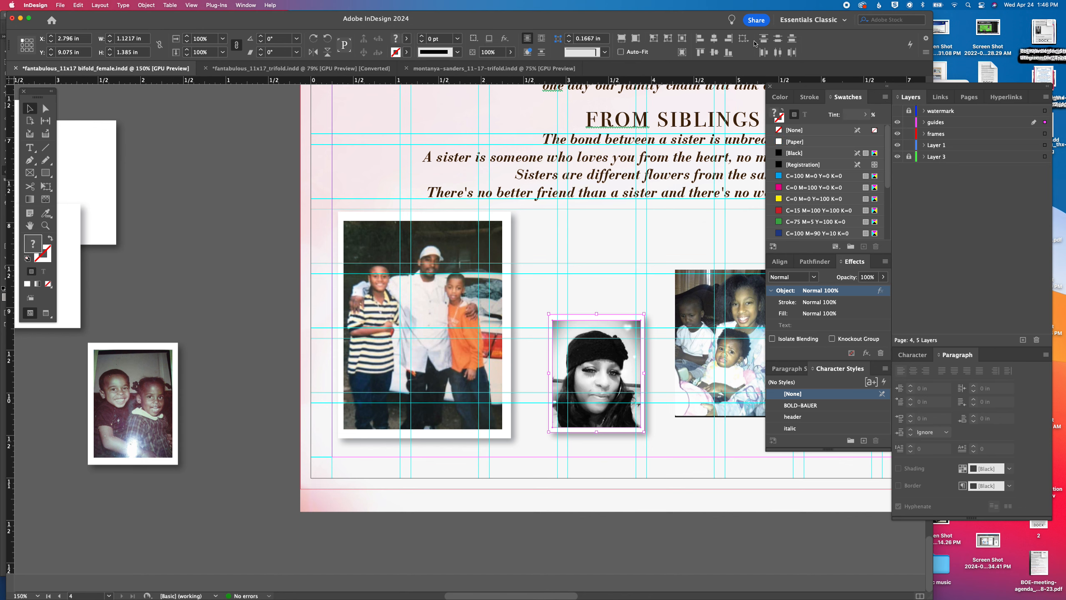
{"action": "left_click", "coordinate": [714, 53]}
{"action": "key", "text": "super+g"}
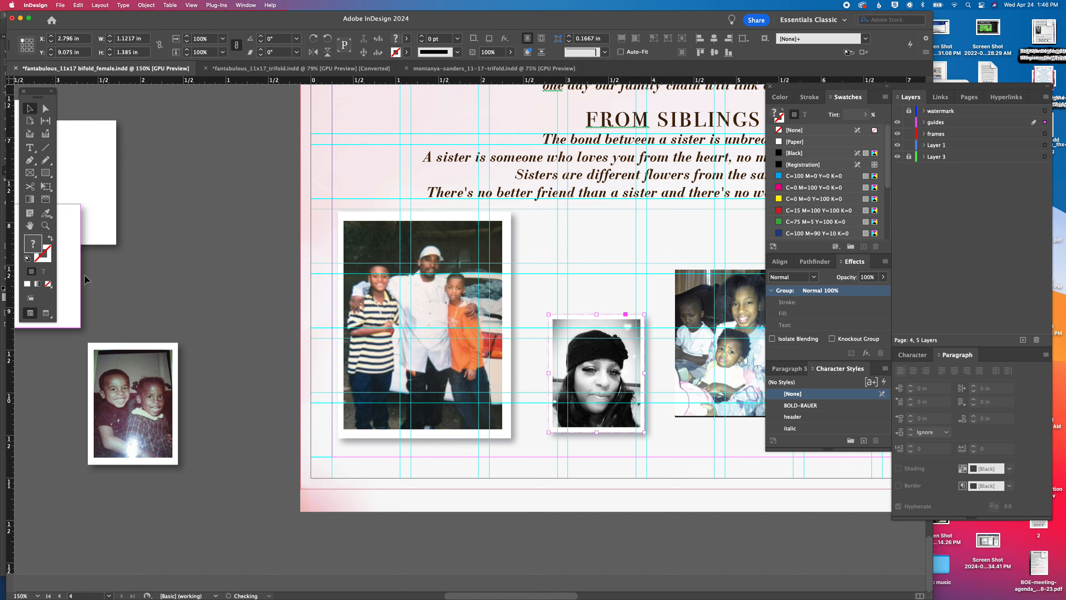
Move the two children's mounted photo onto the page above the portrait, at about X 2.62 in, Y 7.93 in
{"action": "left_click_drag", "start_coordinate": [138, 359], "coordinate": [583, 233]}
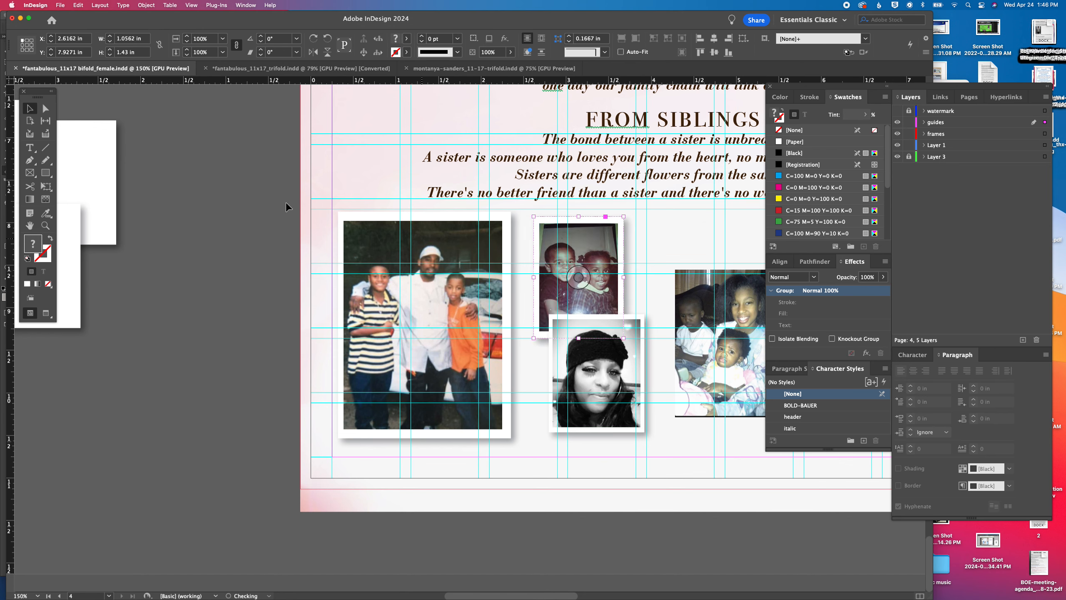
Trim the photo of the three children to about 1.3 x 1.66 in and size its white backing to about 1.48 x 1.87 in
{"action": "left_click_drag", "start_coordinate": [541, 289], "coordinate": [374, 290]}
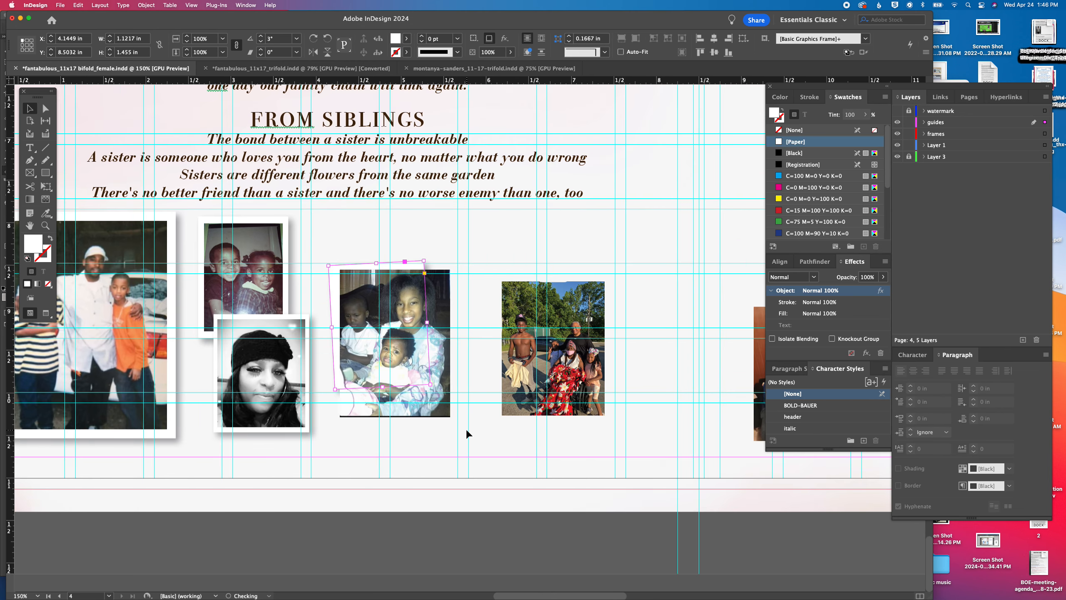
{"action": "left_click", "coordinate": [431, 411]}
{"action": "left_click_drag", "start_coordinate": [396, 416], "coordinate": [397, 411]}
{"action": "left_click", "coordinate": [338, 293]}
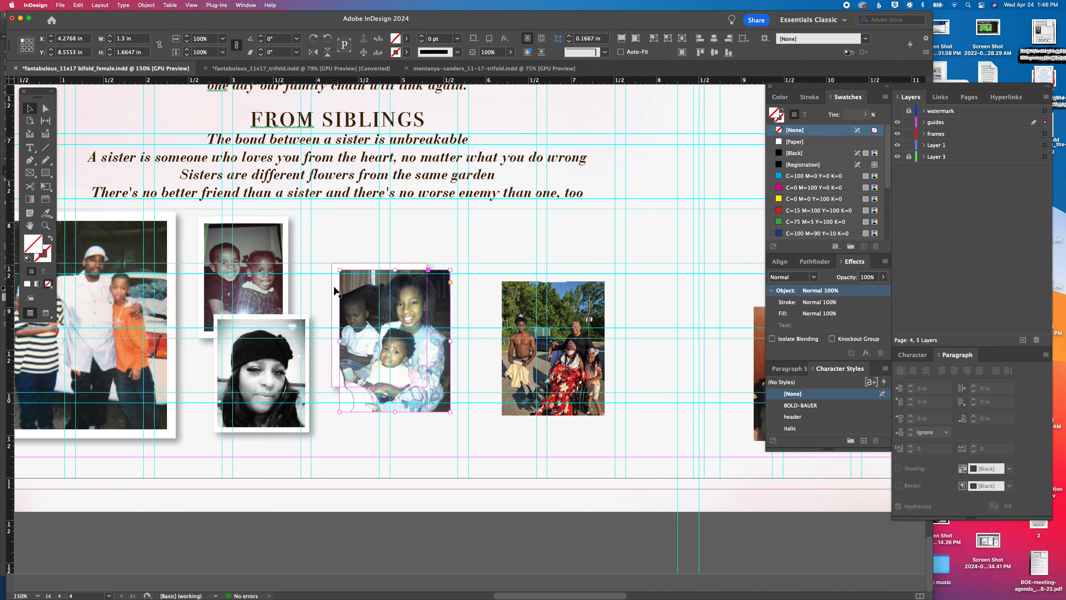
{"action": "left_click_drag", "start_coordinate": [427, 386], "coordinate": [458, 421]}
{"action": "left_click_drag", "start_coordinate": [424, 383], "coordinate": [424, 384]}
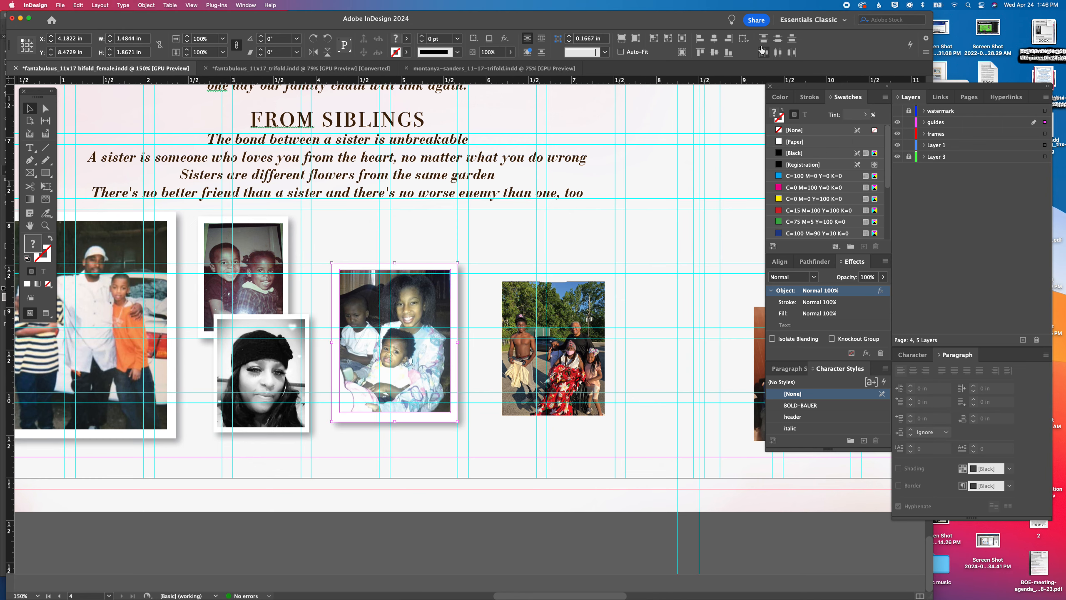
Center the photo of the three children on its backing horizontally and vertically, and group them
{"action": "left_click", "coordinate": [714, 38]}
{"action": "left_click", "coordinate": [715, 52]}
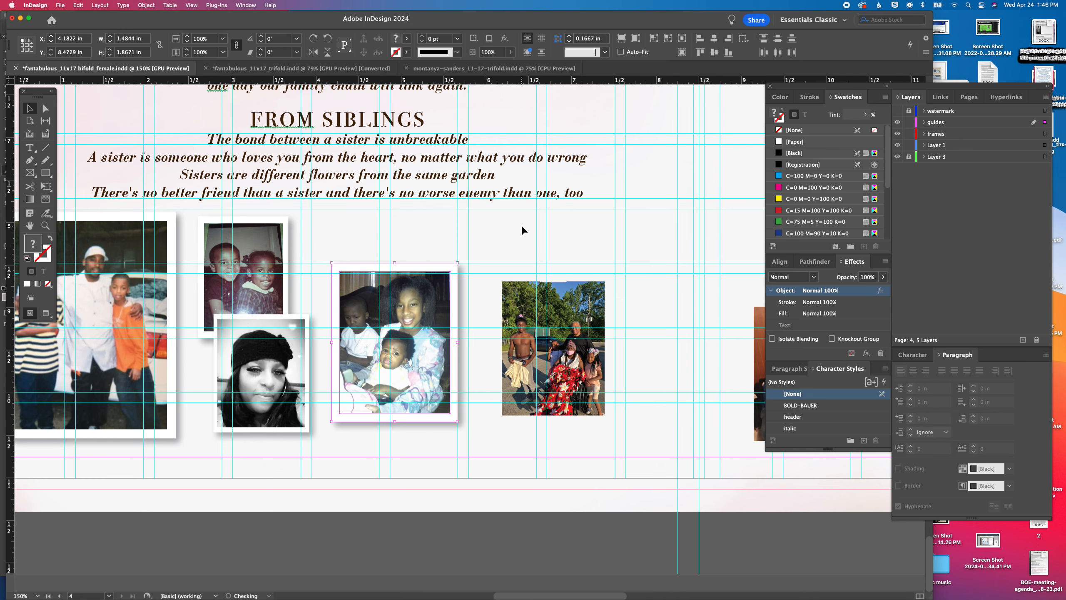
{"action": "key", "text": "super+g"}
Select the spare white rectangles on the pasteboard and move them together beside the page
{"action": "left_click_drag", "start_coordinate": [348, 341], "coordinate": [650, 342]}
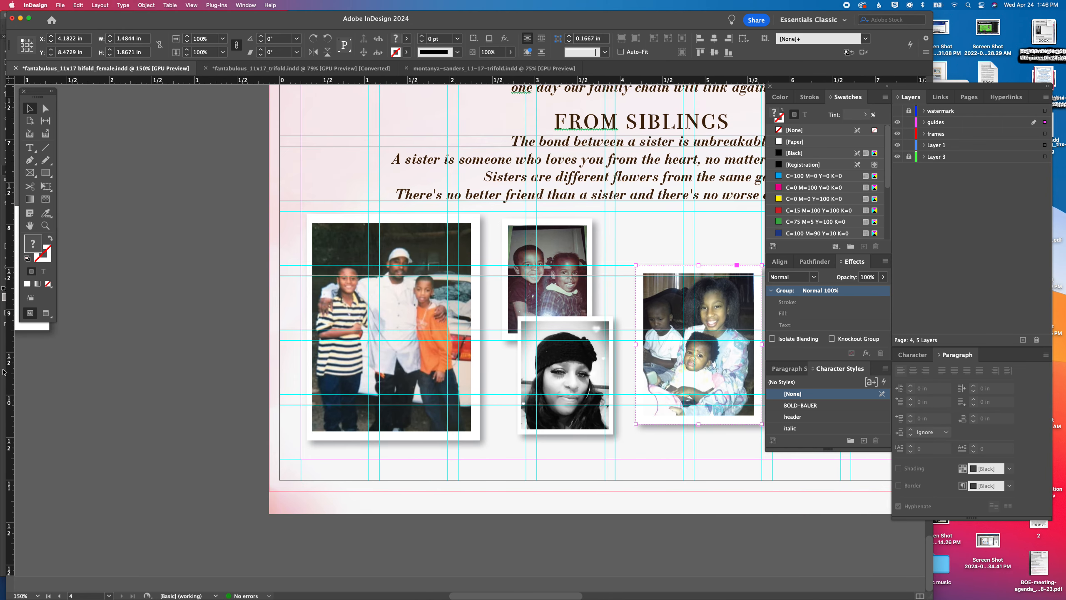
{"action": "left_click_drag", "start_coordinate": [103, 340], "coordinate": [433, 338]}
{"action": "left_click_drag", "start_coordinate": [384, 411], "coordinate": [417, 291]}
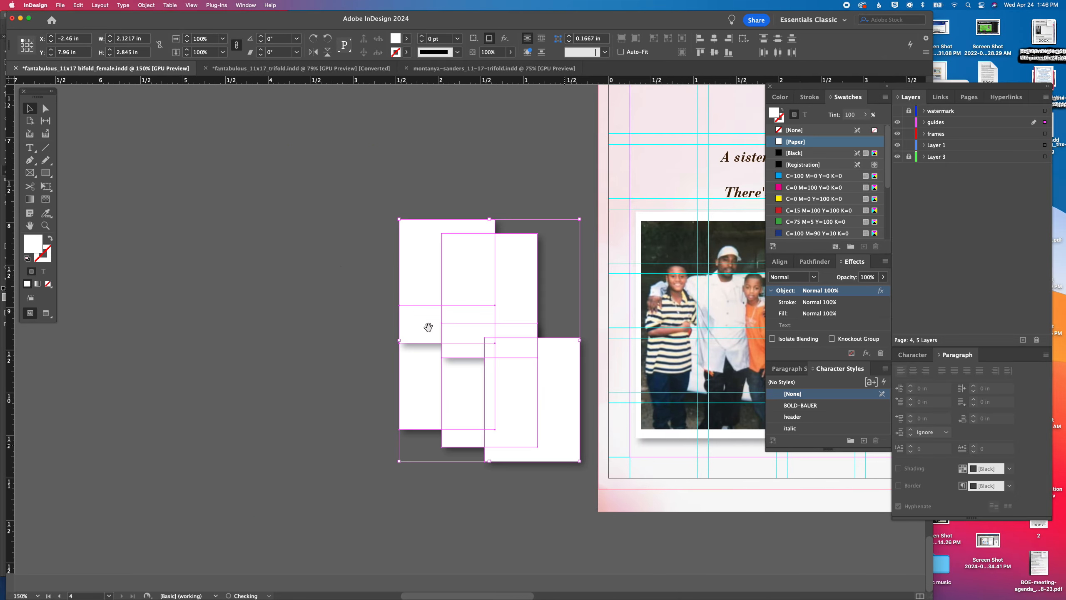
Place a spare white rectangle behind the outdoor group photo and enlarge it to about 1.37 x 1.73 in
{"action": "left_click_drag", "start_coordinate": [347, 184], "coordinate": [213, 185]}
{"action": "left_click", "coordinate": [285, 253]}
{"action": "left_click_drag", "start_coordinate": [287, 362], "coordinate": [241, 470]}
{"action": "left_click_drag", "start_coordinate": [246, 531], "coordinate": [408, 361]}
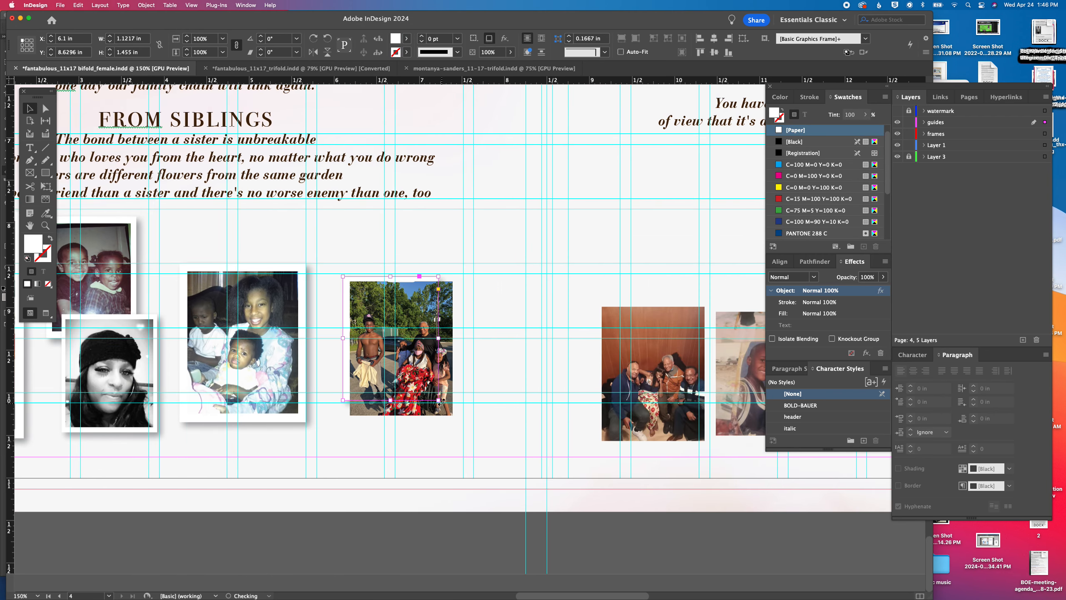
{"action": "left_click_drag", "start_coordinate": [438, 400], "coordinate": [459, 423]}
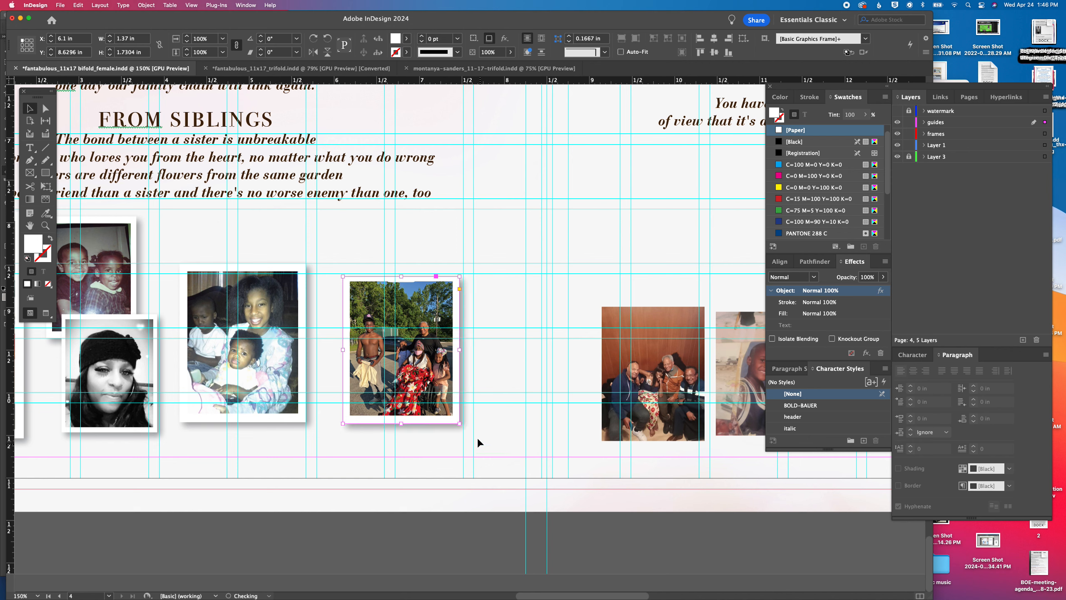
Group the outdoor photo centered on its white backing and move the group to about X 5.85 in, Y 8.12 in
{"action": "left_click", "coordinate": [432, 367], "text": "shift"}
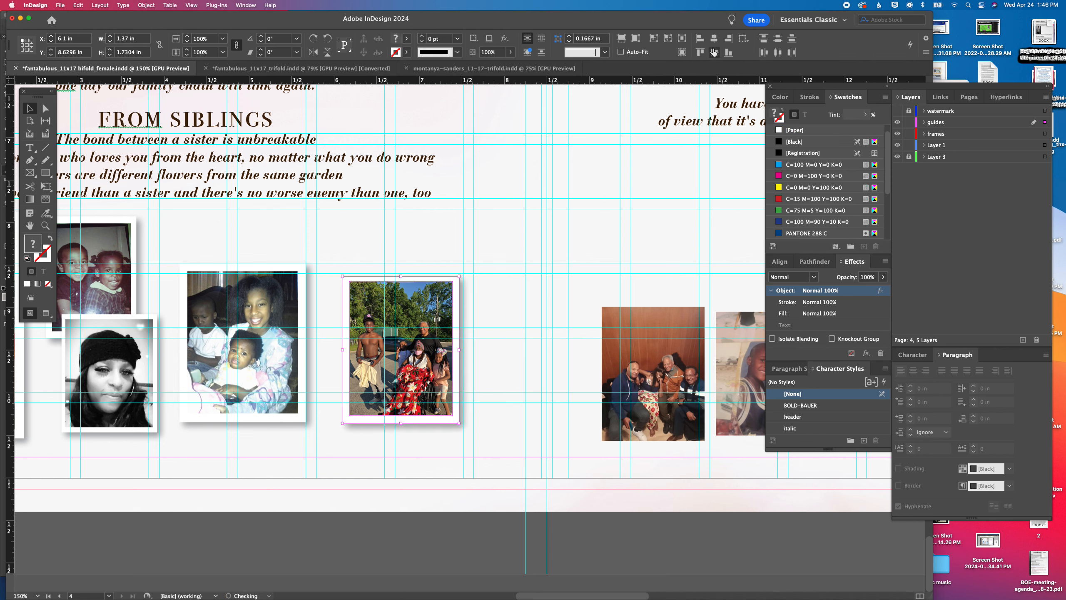
{"action": "left_click", "coordinate": [714, 52]}
{"action": "key", "text": "super+g"}
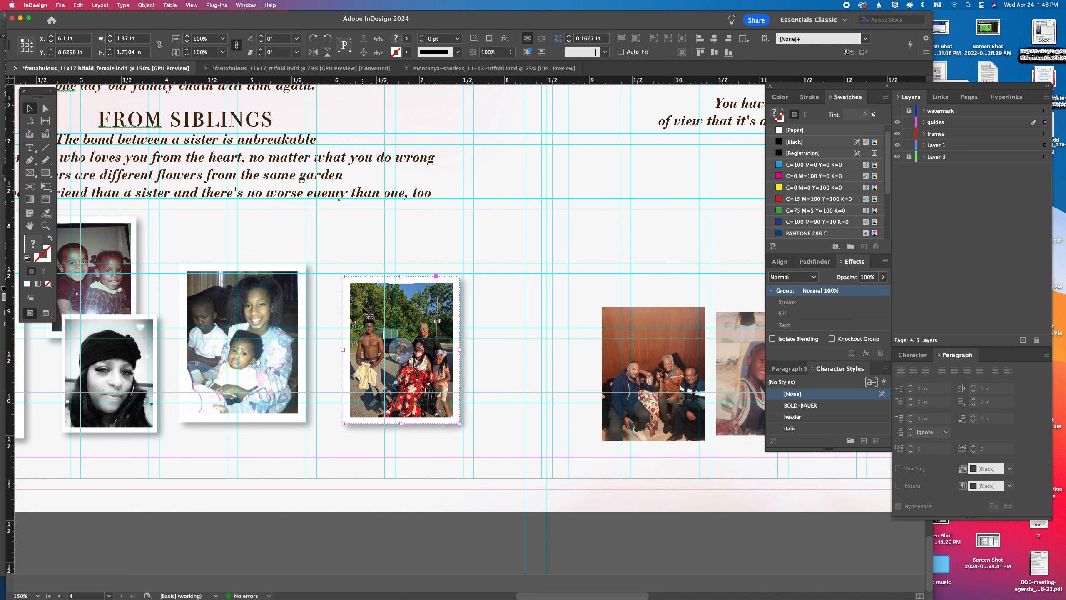
{"action": "left_click_drag", "start_coordinate": [368, 315], "coordinate": [347, 272]}
Cut the four spare white rectangles from the pasteboard and paste them above the second photo row at about X 8.33 in, Y 6.80 in
{"action": "scroll", "coordinate": [293, 368], "scroll_direction": "left", "scroll_amount": 15}
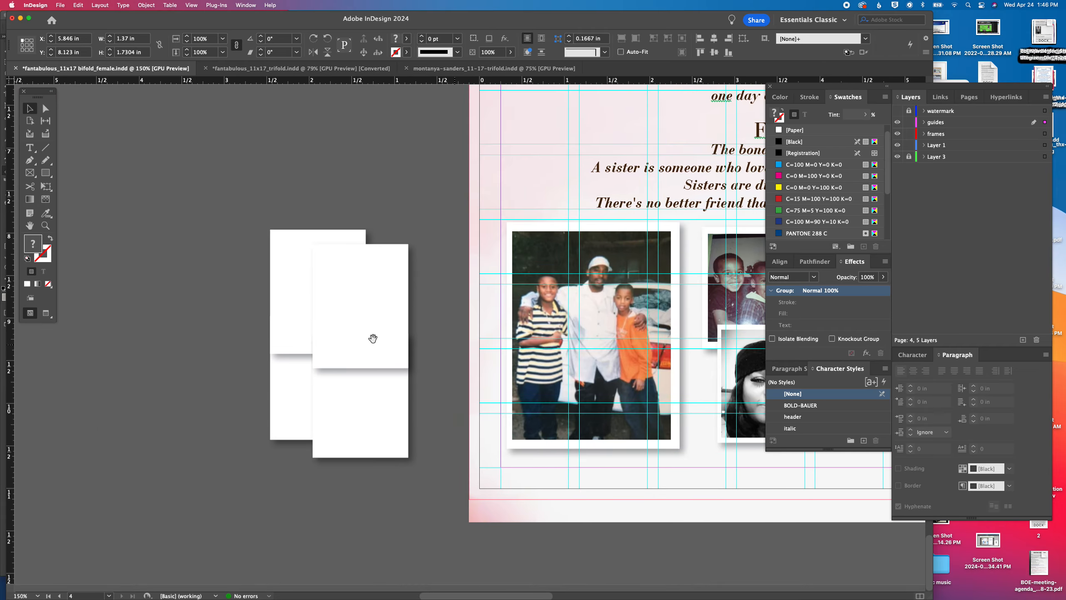
{"action": "left_click_drag", "start_coordinate": [309, 404], "coordinate": [340, 423]}
{"action": "key", "text": "Delete"}
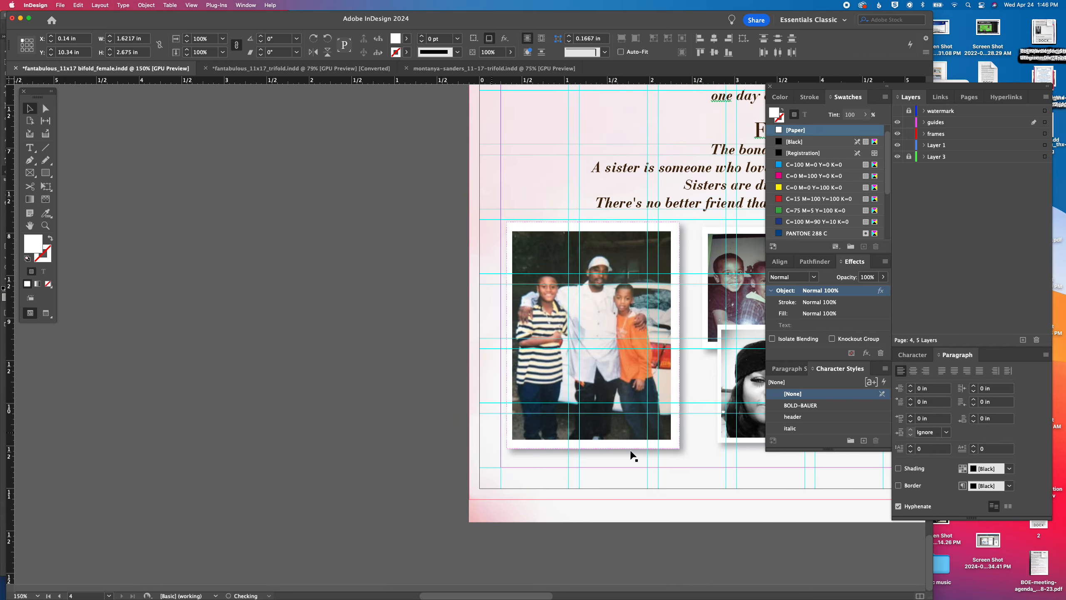
{"action": "left_click_drag", "start_coordinate": [677, 457], "coordinate": [1, 409]}
{"action": "scroll", "coordinate": [242, 344], "scroll_direction": "right", "scroll_amount": 15}
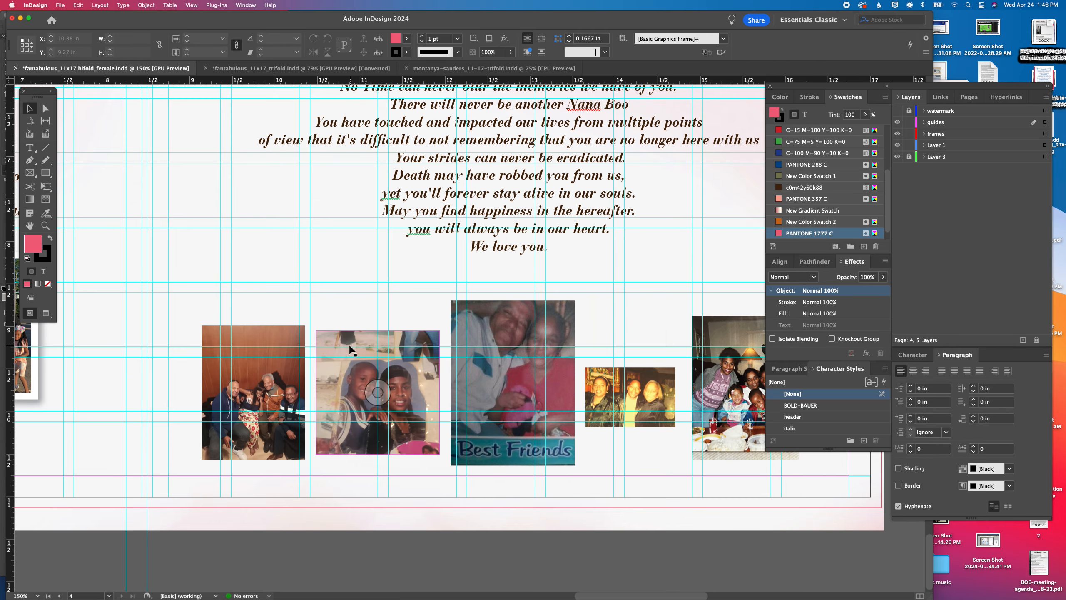
{"action": "key", "text": "super+v"}
{"action": "left_click_drag", "start_coordinate": [422, 278], "coordinate": [152, 200]}
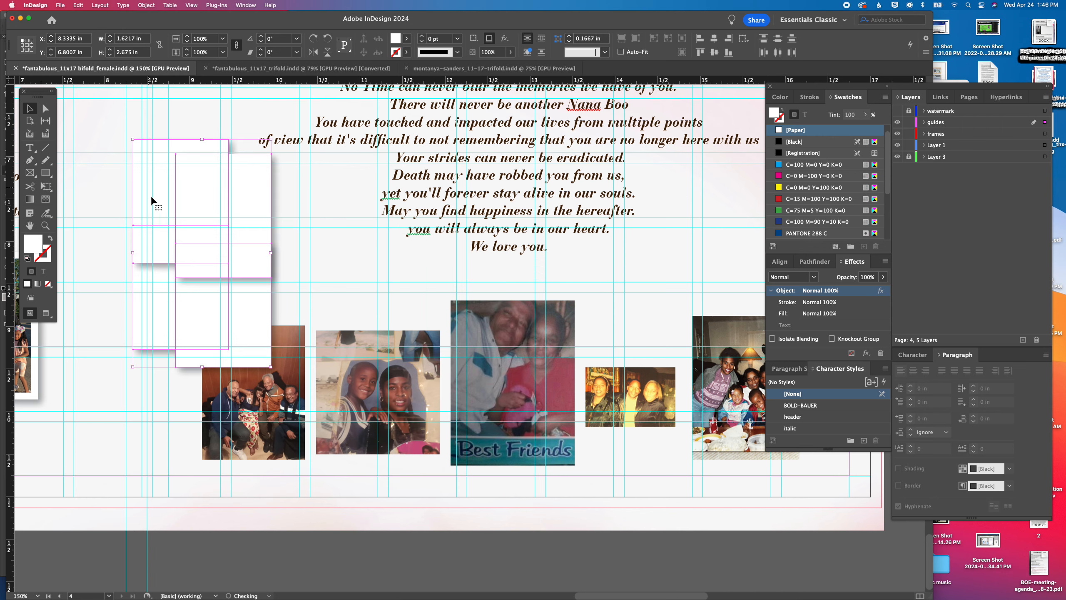
Send the four pasted white rectangles to the back, behind the photos
{"action": "left_click", "coordinate": [121, 212]}
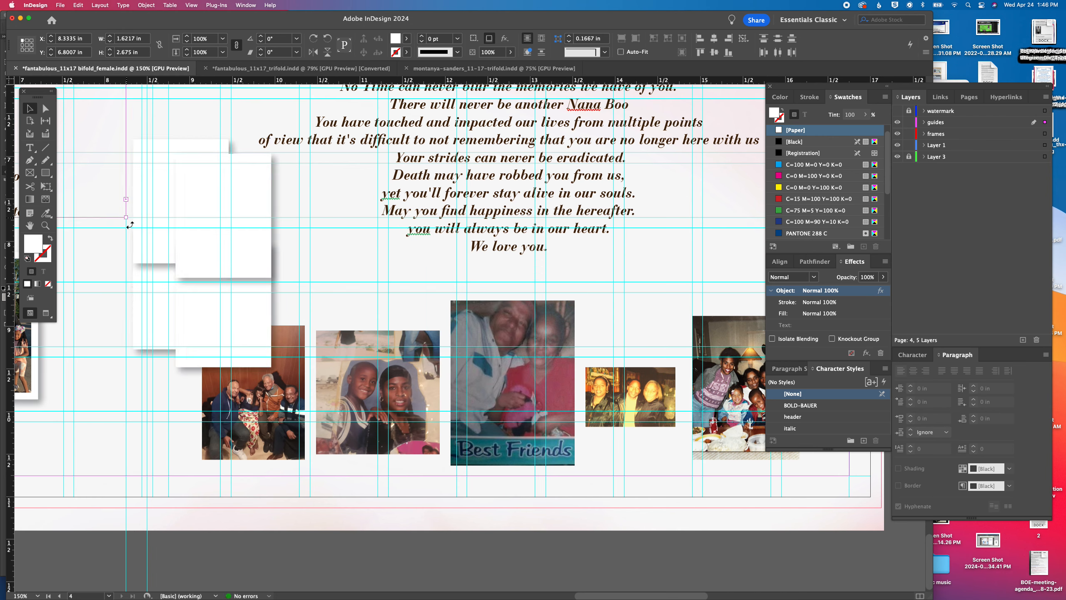
{"action": "left_click", "coordinate": [140, 257]}
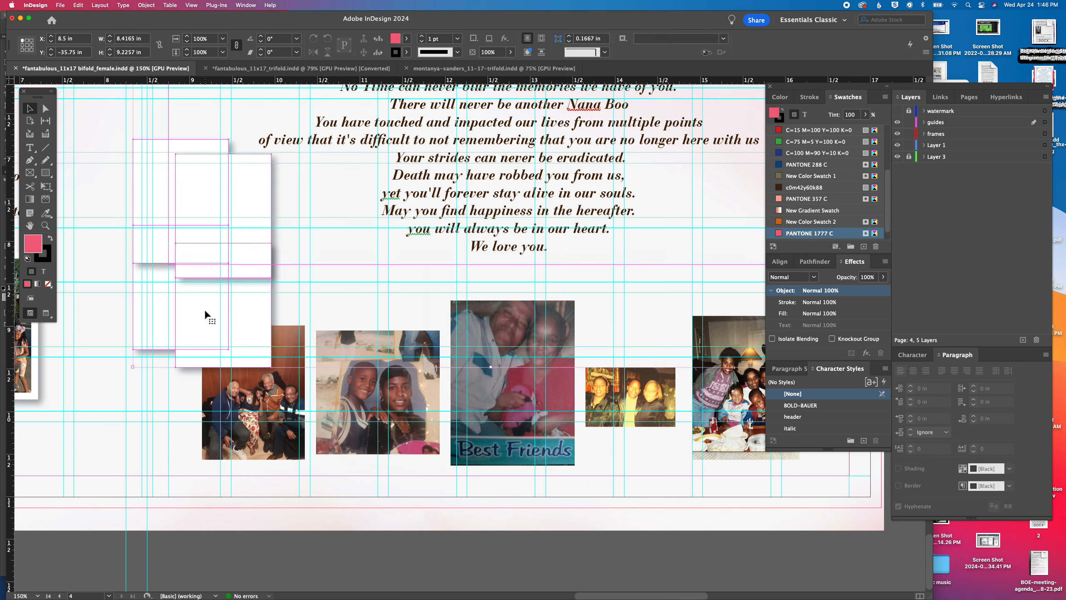
{"action": "left_click", "coordinate": [158, 5]}
{"action": "mouse_move", "coordinate": [197, 49]}
{"action": "left_click", "coordinate": [267, 63]}
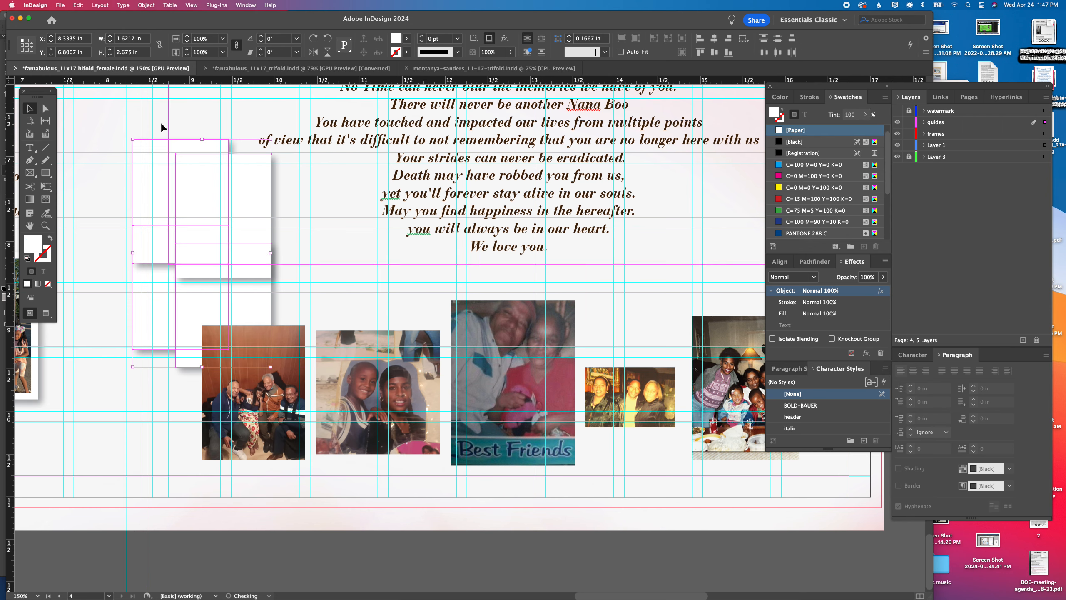
Mount the group photo with the wood-paneled wall on a centered white backing of about 1.33 x 1.70 in and group them
{"action": "left_click", "coordinate": [114, 377]}
{"action": "left_click_drag", "start_coordinate": [200, 301], "coordinate": [221, 377]}
{"action": "left_click_drag", "start_coordinate": [291, 445], "coordinate": [266, 439]}
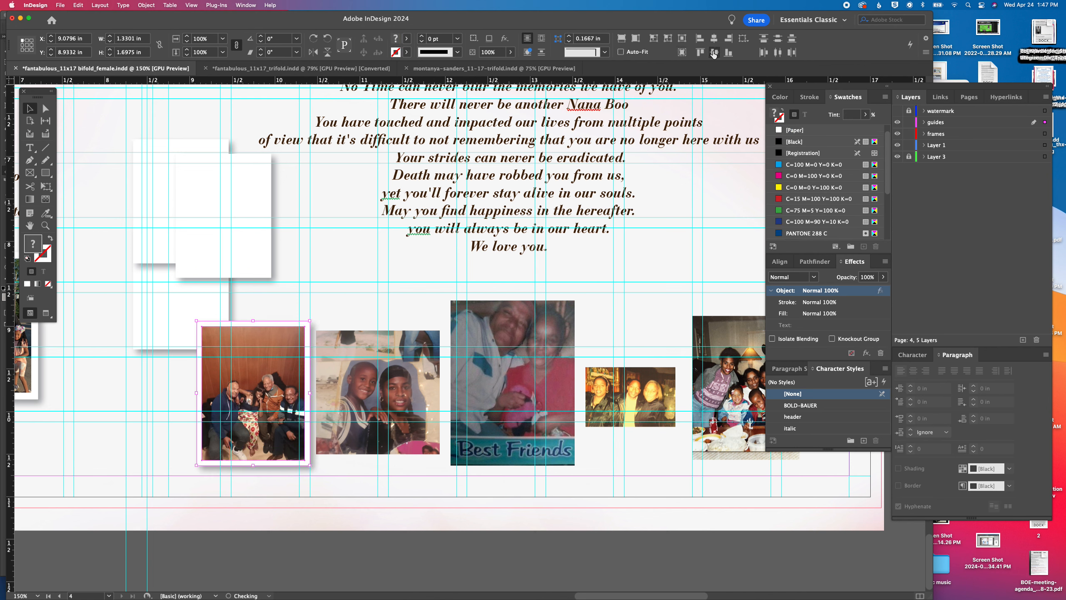
{"action": "key", "text": "super+g"}
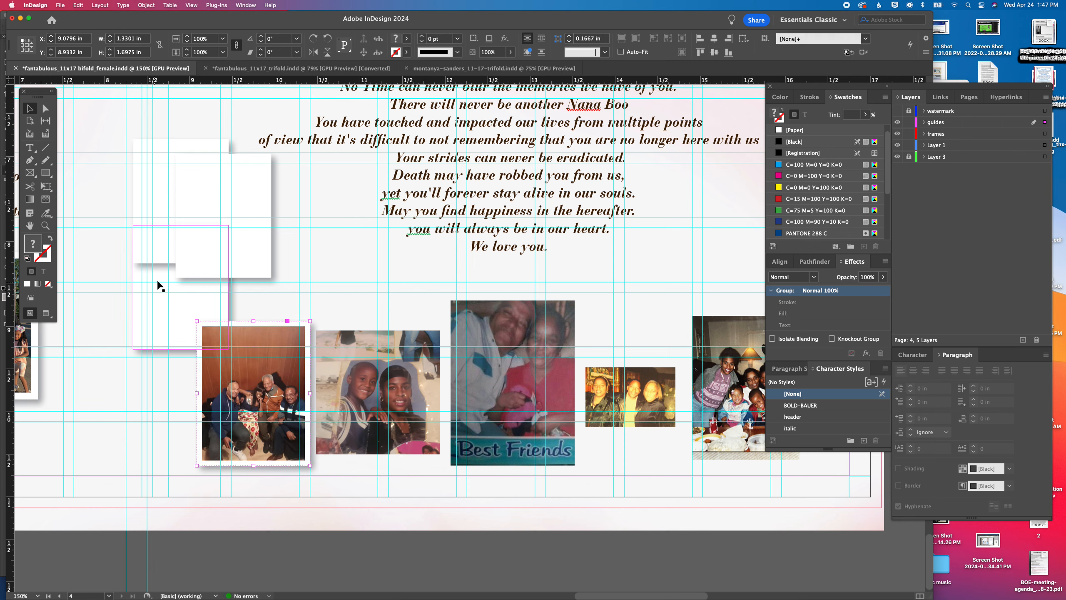
Place a white rectangle behind the photo of the two children in headscarves and enlarge it to about 1.58 x 1.63 in
{"action": "left_click", "coordinate": [178, 272]}
{"action": "left_click_drag", "start_coordinate": [178, 274], "coordinate": [314, 444]}
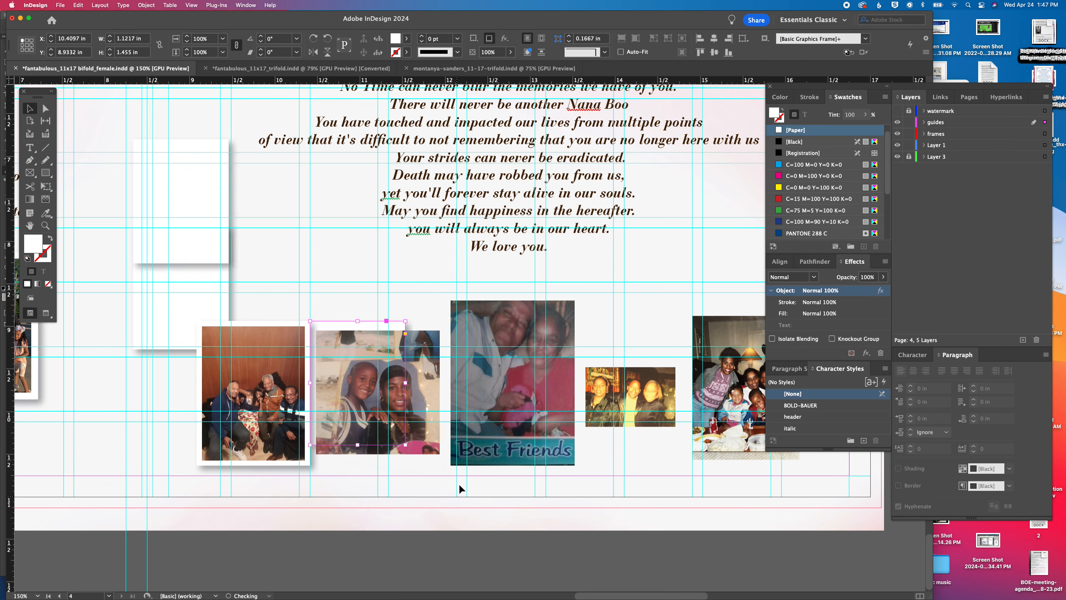
{"action": "left_click_drag", "start_coordinate": [405, 446], "coordinate": [444, 459]}
Center the headscarf photo on its white backing and group the two
{"action": "left_click", "coordinate": [412, 441], "text": "shift"}
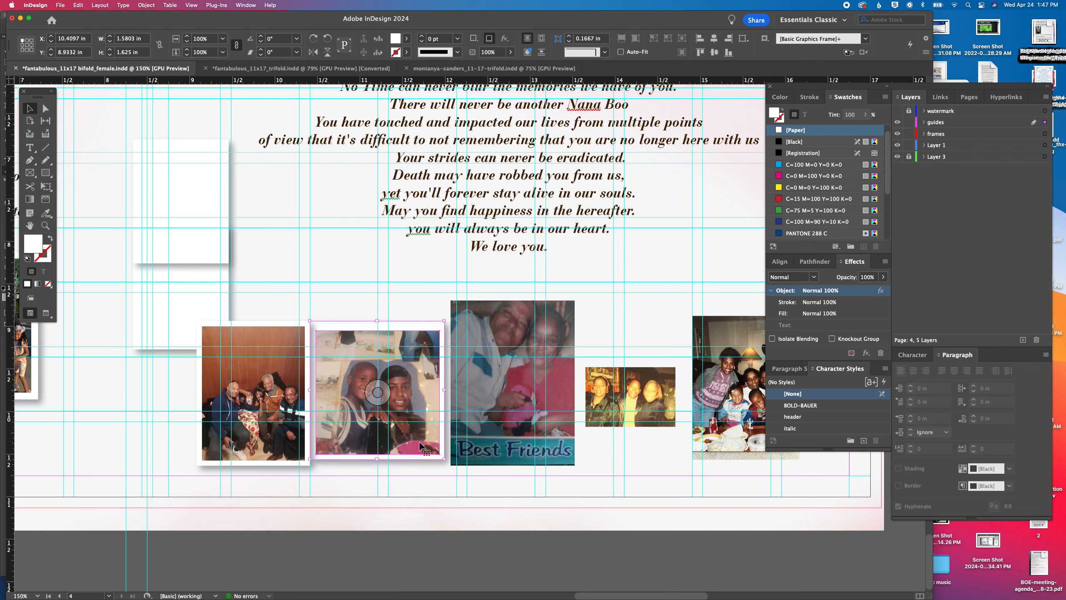
{"action": "left_click", "coordinate": [715, 41]}
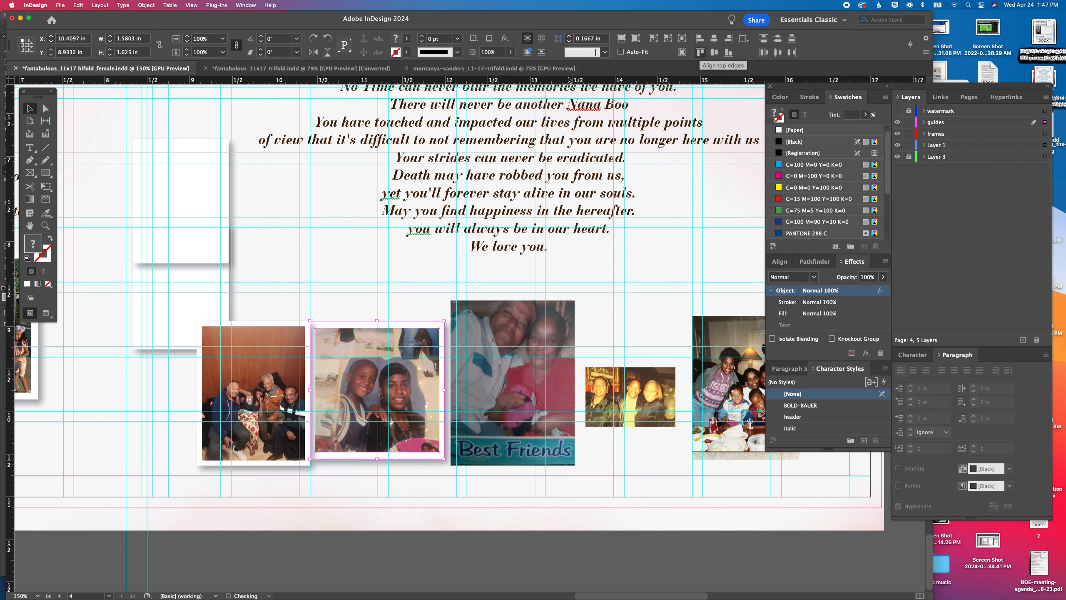
{"action": "key", "text": "super+g"}
Place a white backing of about 1.58 x 2.08 in behind the Best Friends photo and trim the photo's bottom edge
{"action": "left_click_drag", "start_coordinate": [139, 206], "coordinate": [452, 366]}
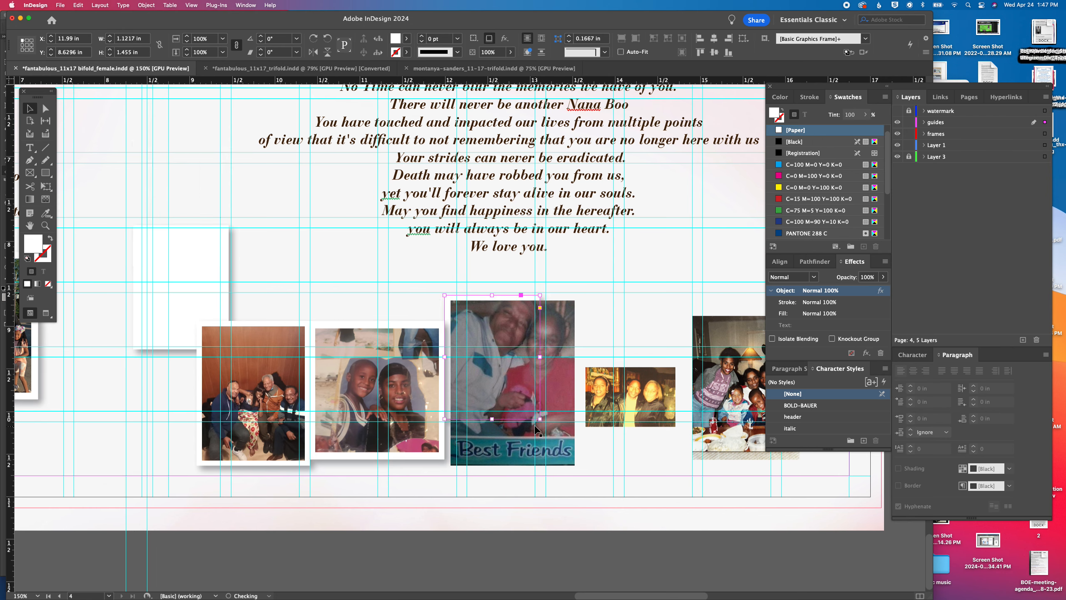
{"action": "left_click_drag", "start_coordinate": [541, 423], "coordinate": [579, 472]}
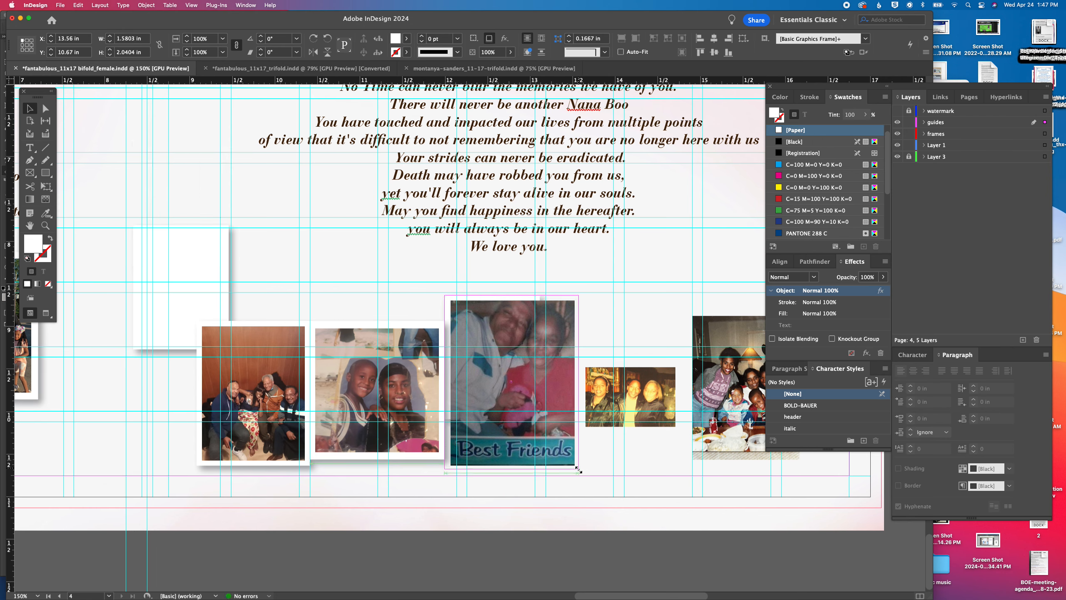
{"action": "left_click", "coordinate": [559, 463]}
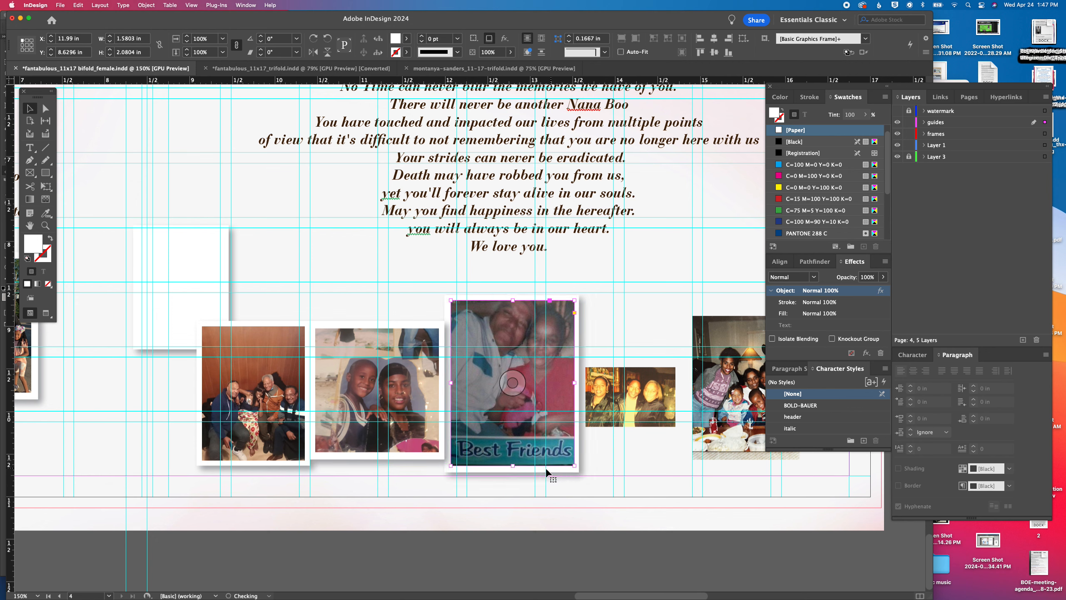
{"action": "left_click_drag", "start_coordinate": [513, 465], "coordinate": [514, 462]}
Center the Best Friends photo horizontally and vertically on its white backing
{"action": "left_click", "coordinate": [512, 467], "text": "shift"}
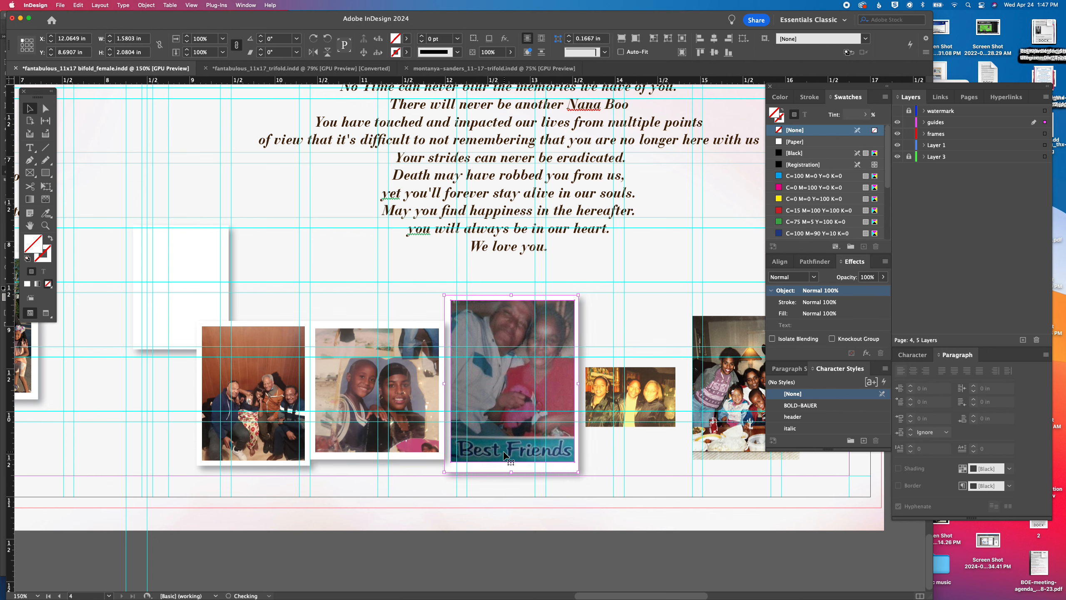
{"action": "left_click", "coordinate": [713, 39]}
{"action": "left_click", "coordinate": [714, 52]}
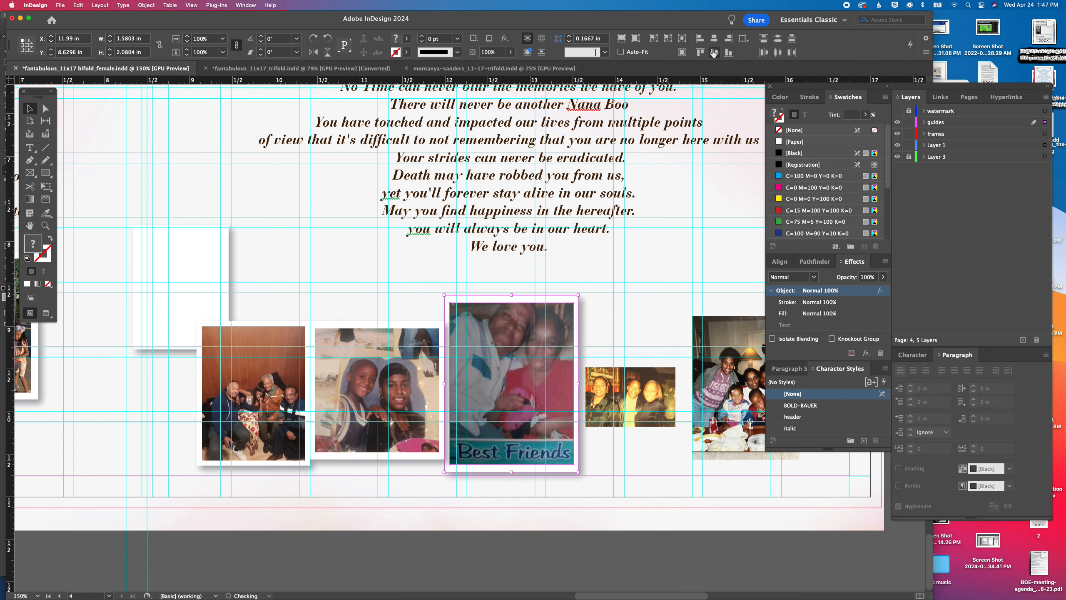
Mount the small photo of three people on a white backing of about 1.12 x 0.87 in and group them
{"action": "left_click_drag", "start_coordinate": [138, 258], "coordinate": [590, 400]}
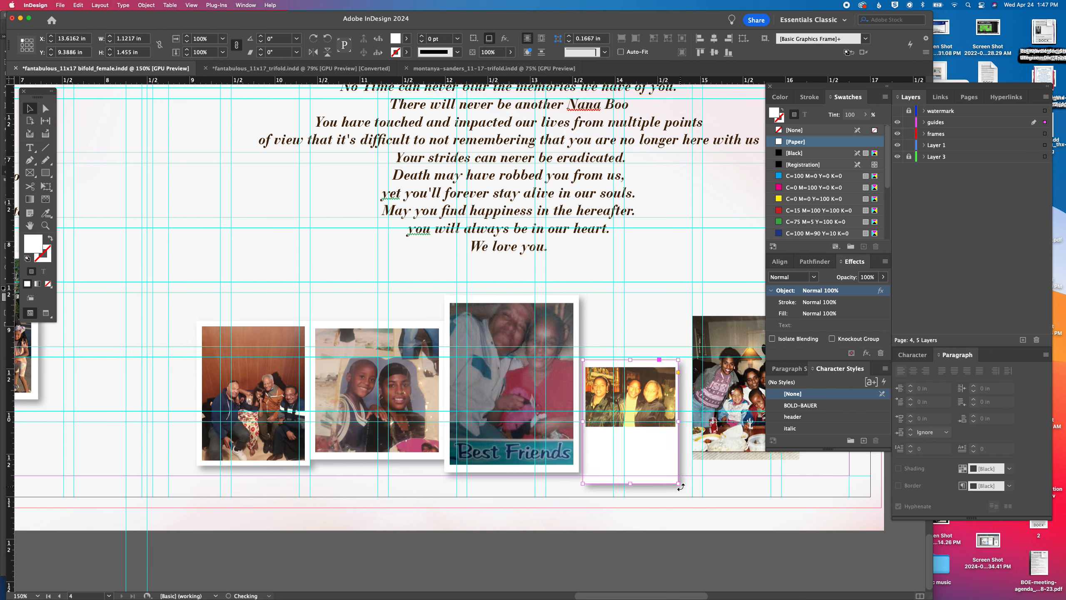
{"action": "left_click_drag", "start_coordinate": [631, 483], "coordinate": [632, 391]}
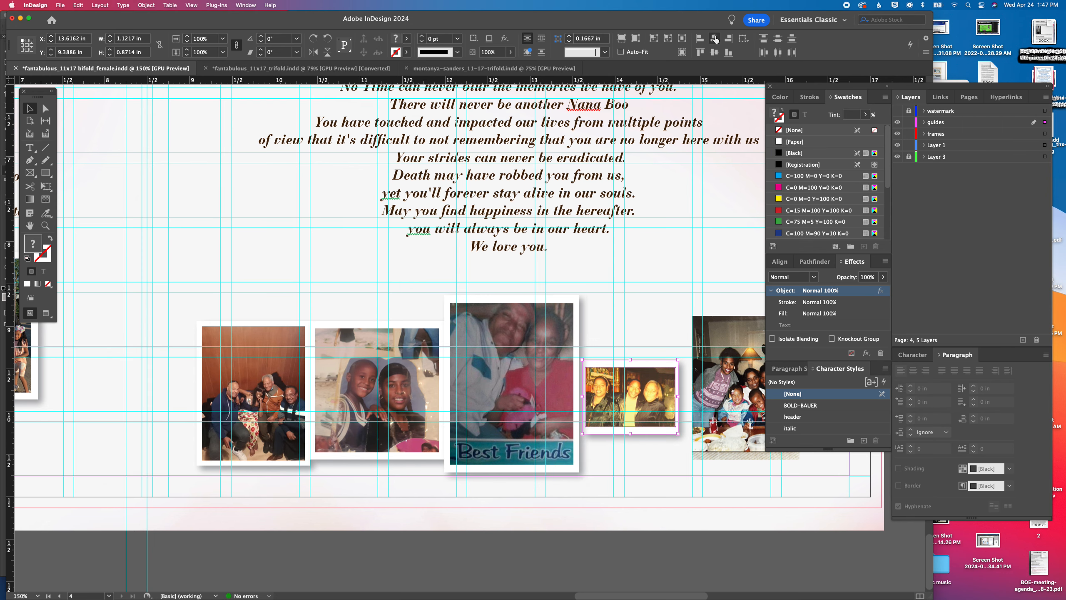
{"action": "key", "text": "super+g"}
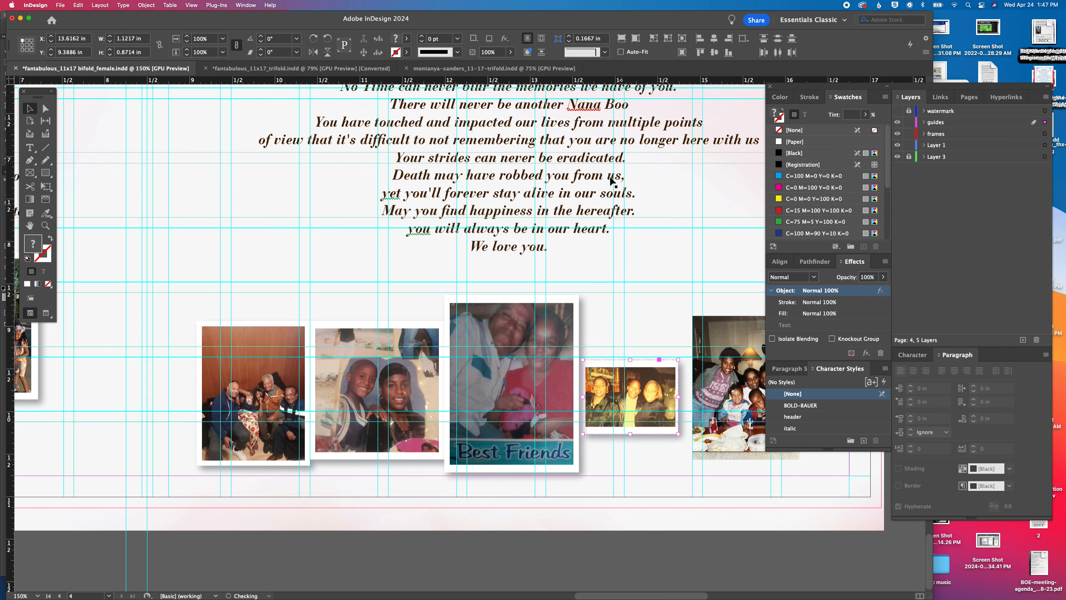
Transfer three spare white backings to the blank pasteboard beside the dining-table family photo and send them to the back
{"action": "left_click_drag", "start_coordinate": [159, 312], "coordinate": [618, 302]}
{"action": "left_click_drag", "start_coordinate": [242, 300], "coordinate": [631, 299]}
{"action": "left_click_drag", "start_coordinate": [92, 342], "coordinate": [634, 439]}
{"action": "left_click_drag", "start_coordinate": [507, 245], "coordinate": [421, 559]}
{"action": "left_click_drag", "start_coordinate": [539, 318], "coordinate": [389, 135]}
{"action": "key", "text": "Delete"}
{"action": "left_click_drag", "start_coordinate": [637, 396], "coordinate": [1, 192]}
{"action": "left_click_drag", "start_coordinate": [677, 395], "coordinate": [7, 262]}
{"action": "left_click_drag", "start_coordinate": [634, 395], "coordinate": [4, 357]}
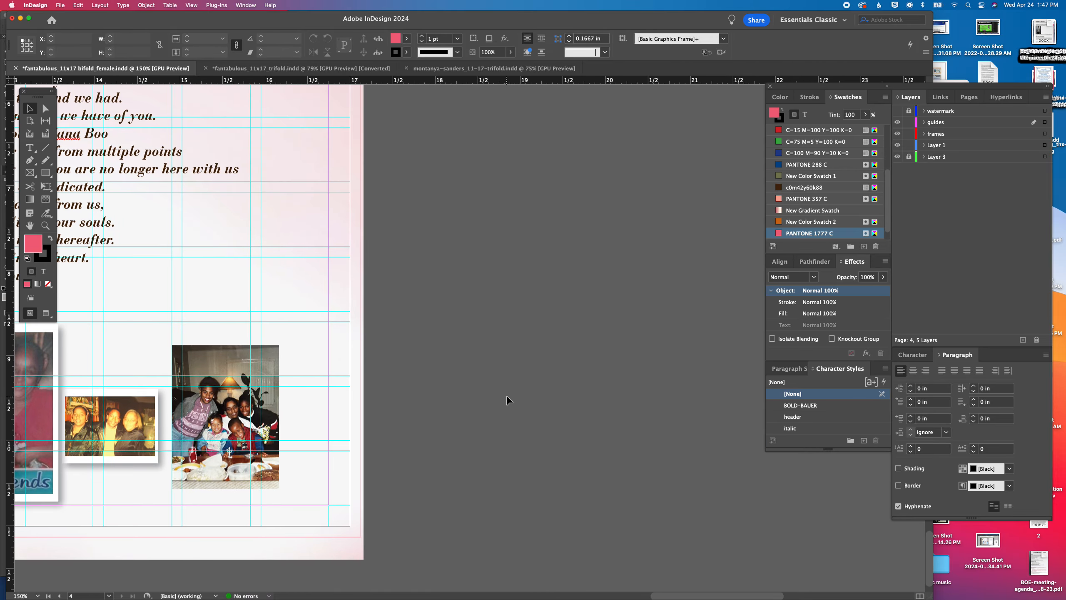
{"action": "key", "text": "super+z"}
{"action": "left_click", "coordinate": [139, 5]}
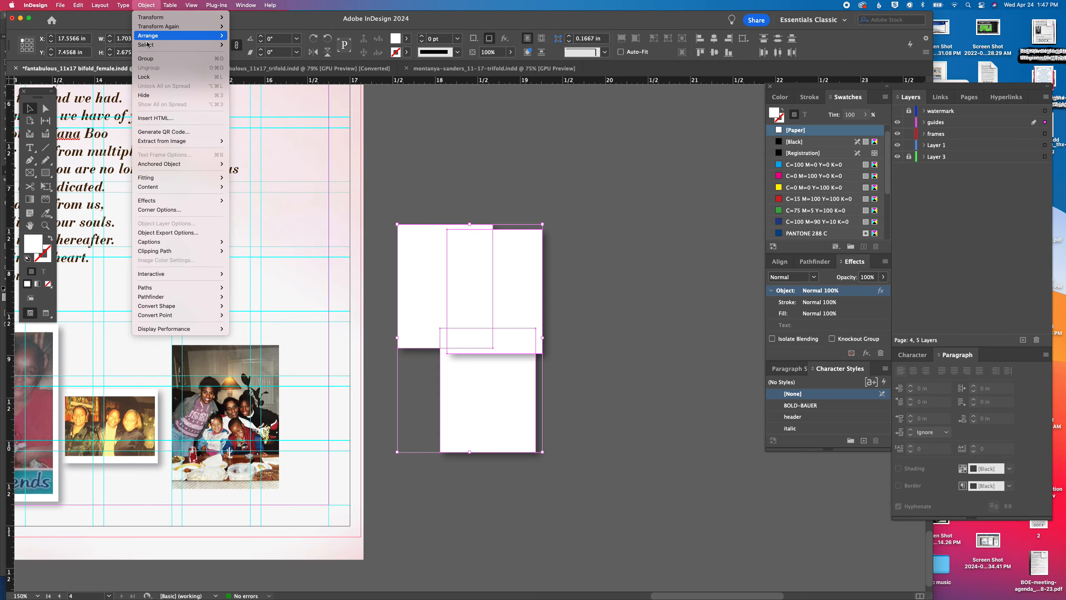
{"action": "mouse_move", "coordinate": [180, 36]}
{"action": "left_click", "coordinate": [341, 91]}
Mount the dining-table family photo on a white backing of about 1.41 x 1.78 in, center the two and group them
{"action": "left_click", "coordinate": [548, 234]}
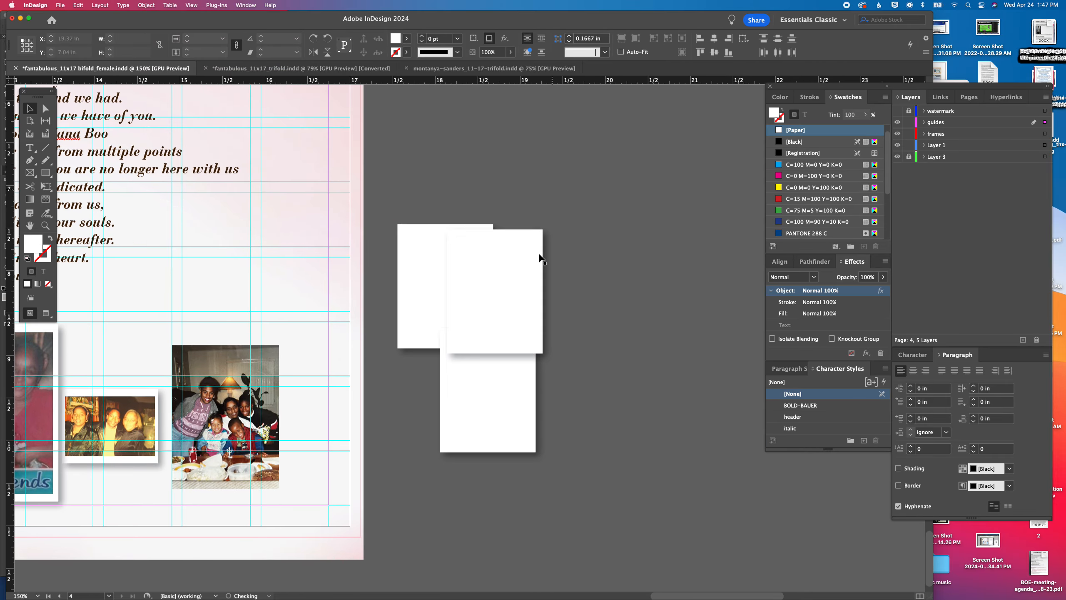
{"action": "left_click_drag", "start_coordinate": [521, 276], "coordinate": [243, 384]}
{"action": "left_click_drag", "start_coordinate": [261, 464], "coordinate": [285, 492]}
{"action": "left_click", "coordinate": [262, 460], "text": "shift"}
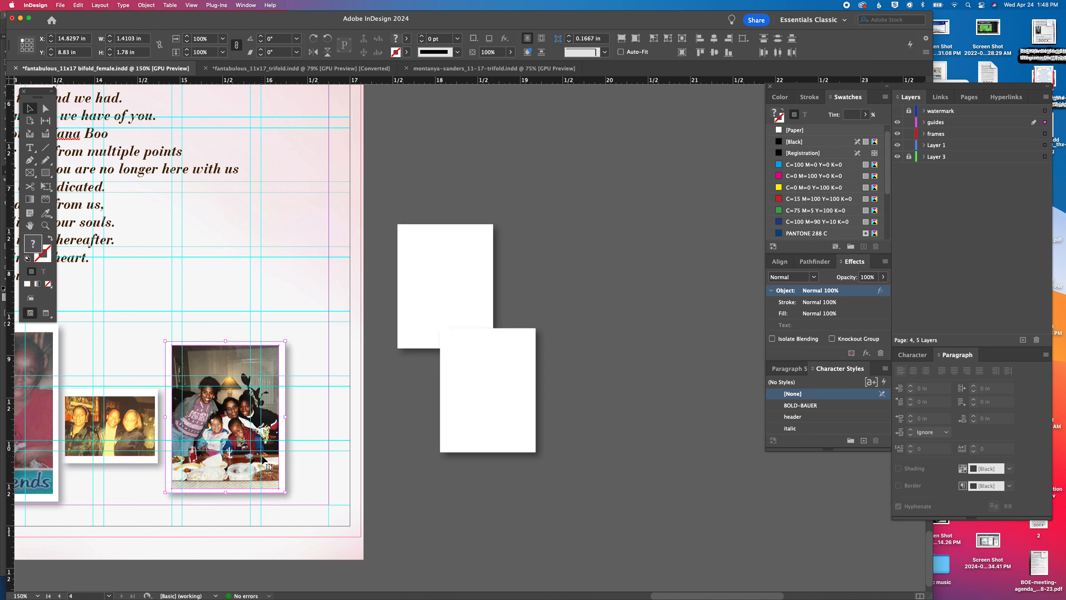
{"action": "left_click", "coordinate": [714, 38]}
{"action": "left_click", "coordinate": [714, 52]}
{"action": "key", "text": "super+g"}
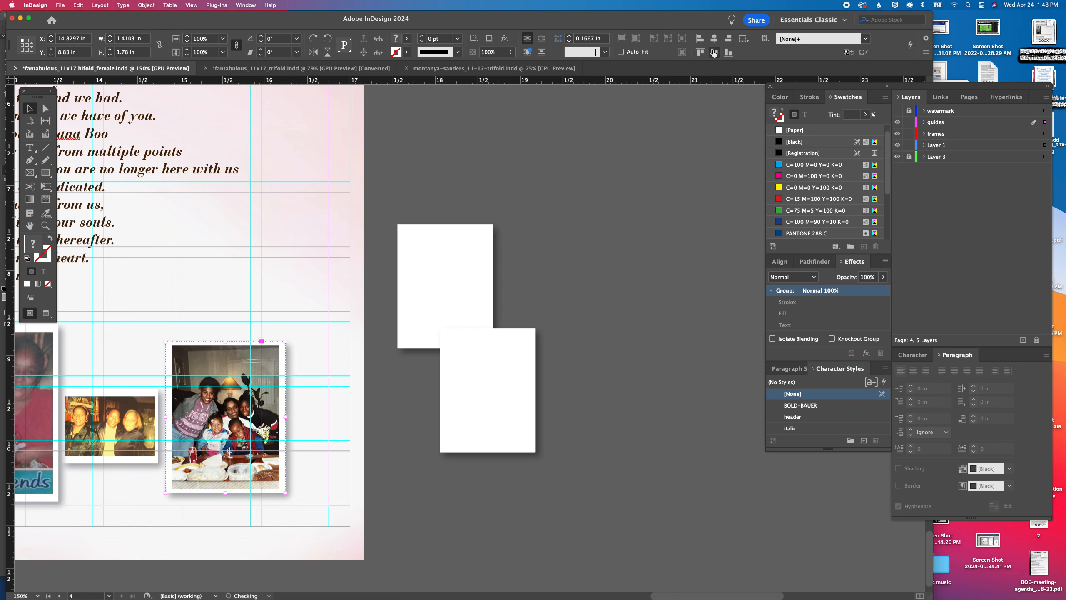
Under From Siblings, move the two-children photo beside the large photo and spread the mother-with-children and outdoor family photos to the right
{"action": "key", "text": "super+minus"}
{"action": "key", "text": "super+minus"}
{"action": "key", "text": "super+minus"}
{"action": "key", "text": "super+minus"}
{"action": "left_click_drag", "start_coordinate": [232, 285], "coordinate": [390, 185]}
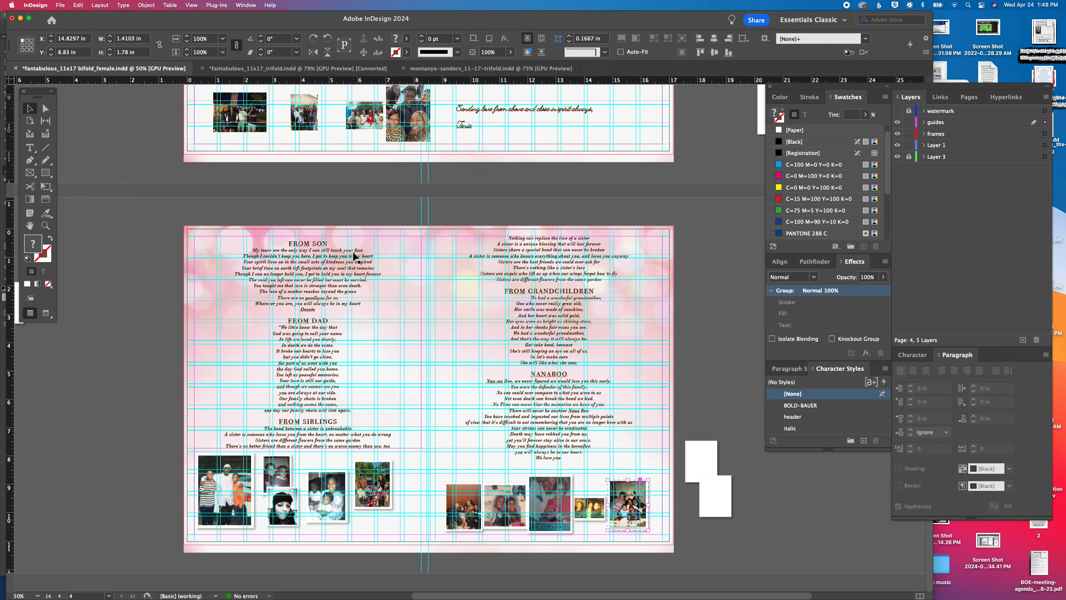
{"action": "key", "text": "super+equal"}
{"action": "key", "text": "super+equal"}
{"action": "scroll", "coordinate": [193, 444], "scroll_direction": "left", "scroll_amount": 10}
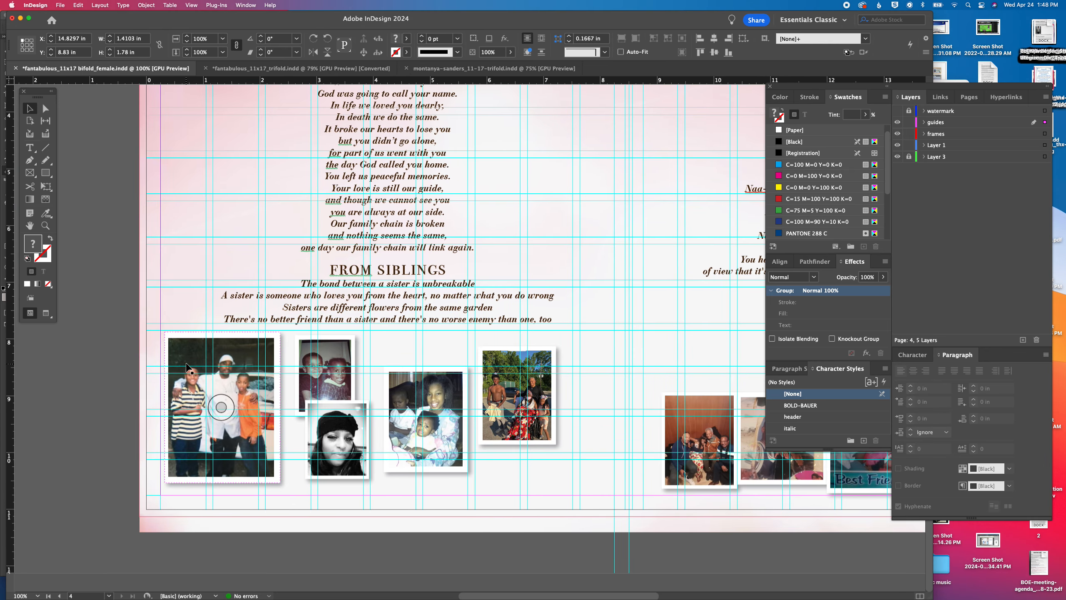
{"action": "left_click_drag", "start_coordinate": [187, 363], "coordinate": [187, 372]}
{"action": "left_click_drag", "start_coordinate": [314, 350], "coordinate": [298, 376]}
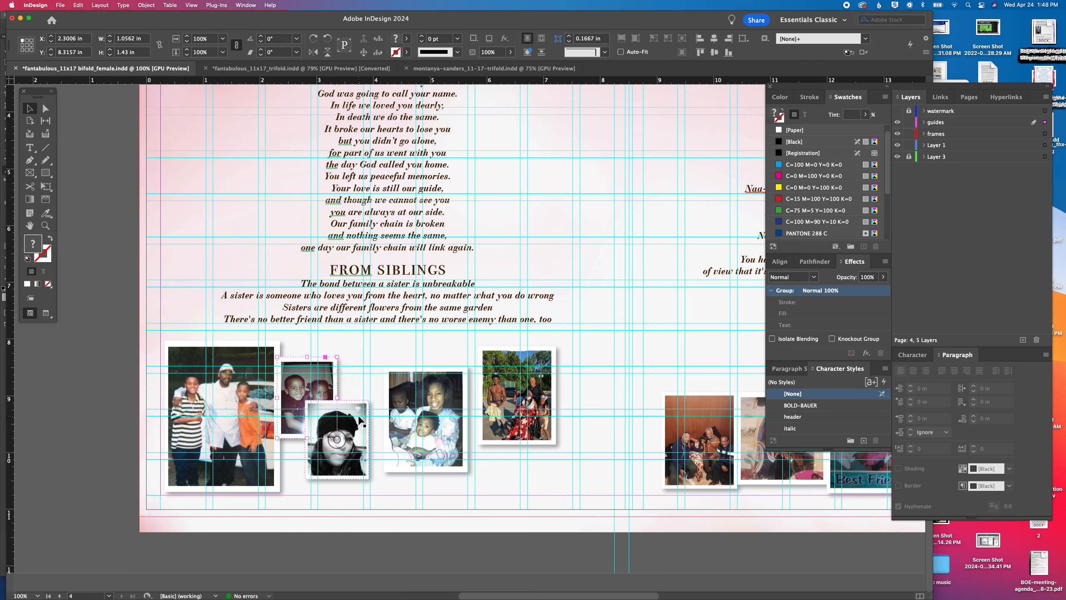
{"action": "left_click_drag", "start_coordinate": [518, 396], "coordinate": [574, 423]}
{"action": "left_click_drag", "start_coordinate": [450, 397], "coordinate": [494, 400]}
Enlarge the two-children and black-hat photos together until the children's photo is about 1.48 x 2.00 in
{"action": "left_click", "coordinate": [330, 378]}
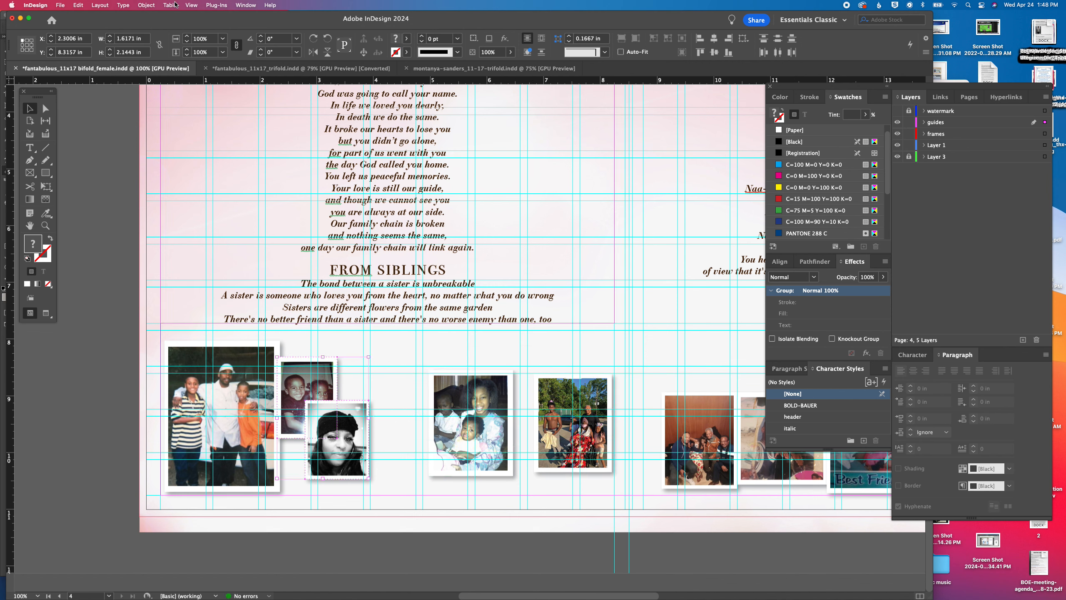
{"action": "left_click", "coordinate": [189, 38]}
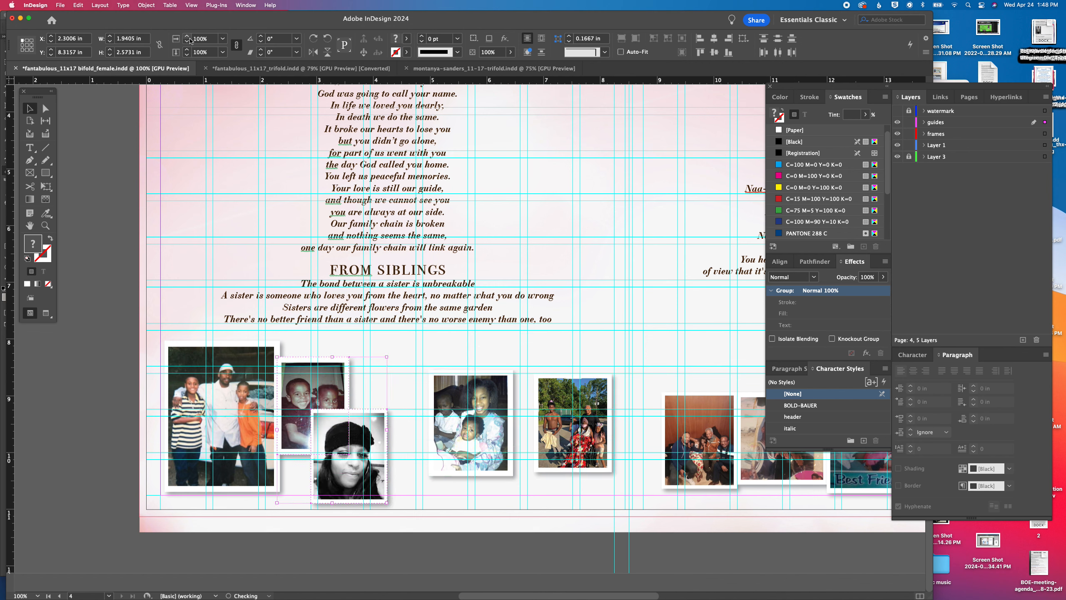
{"action": "left_click", "coordinate": [190, 38]}
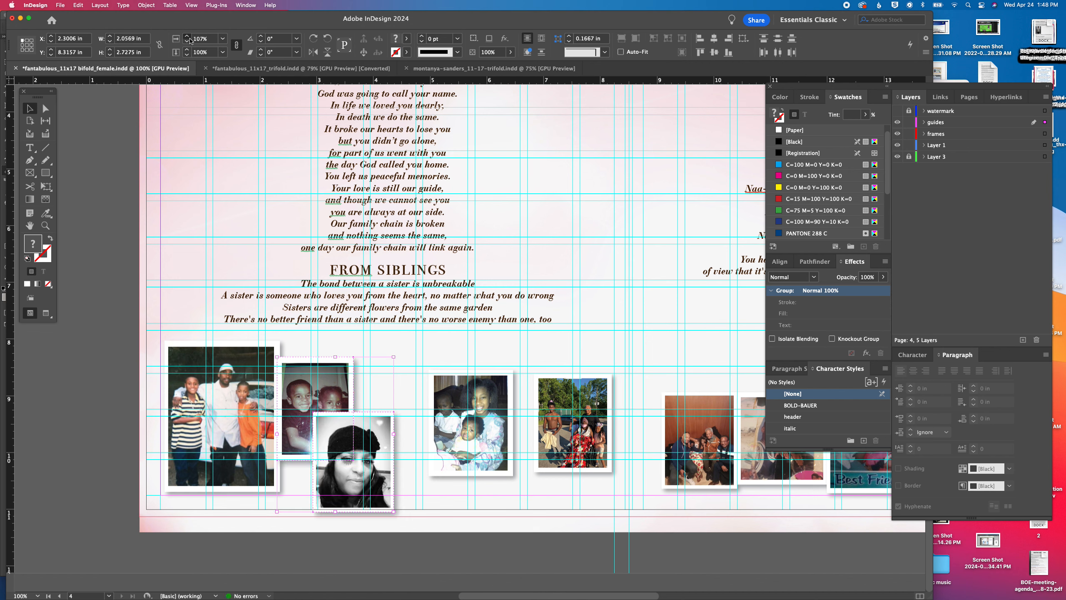
{"action": "left_click", "coordinate": [190, 39]}
Line up the first four photos under From Siblings and tilt them slightly, the man-with-boys photo by 1° and the mother-with-children photo by -1°
{"action": "left_click", "coordinate": [252, 356]}
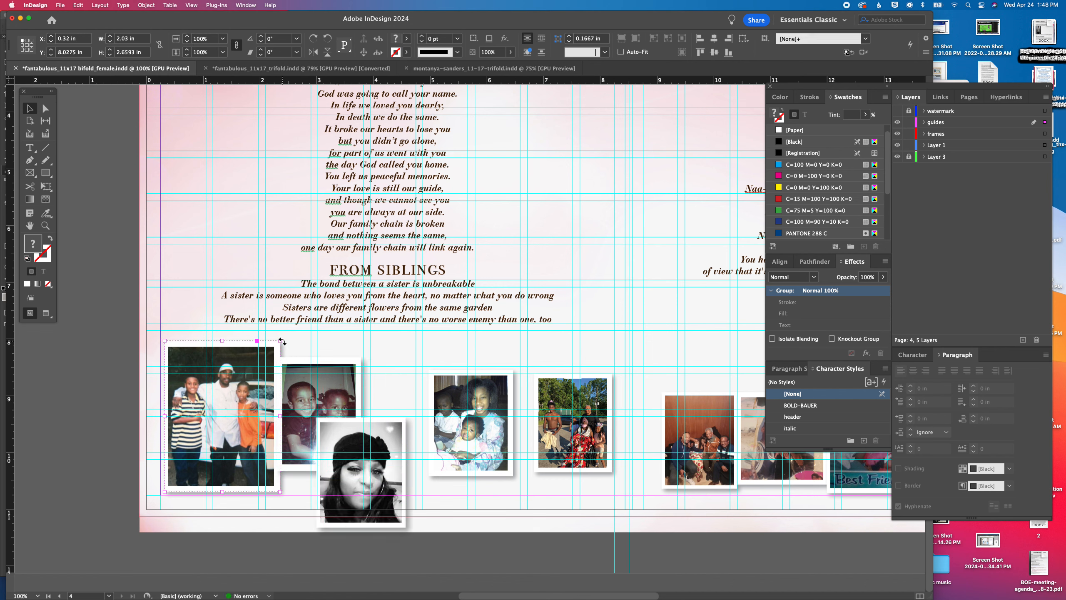
{"action": "left_click", "coordinate": [343, 381]}
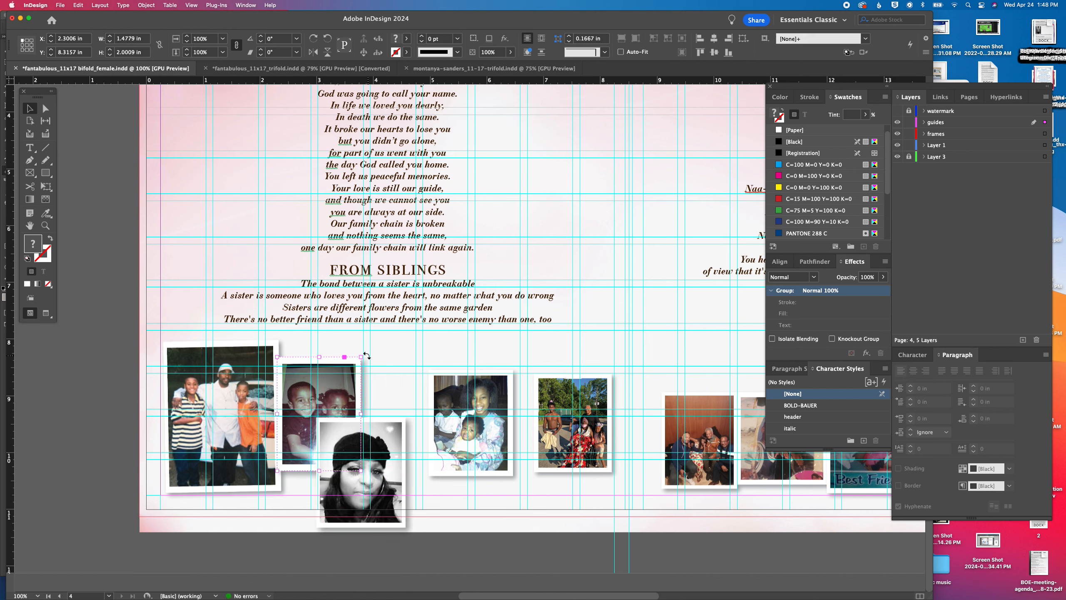
{"action": "left_click_drag", "start_coordinate": [368, 352], "coordinate": [426, 382]}
{"action": "left_click_drag", "start_coordinate": [448, 483], "coordinate": [505, 433]}
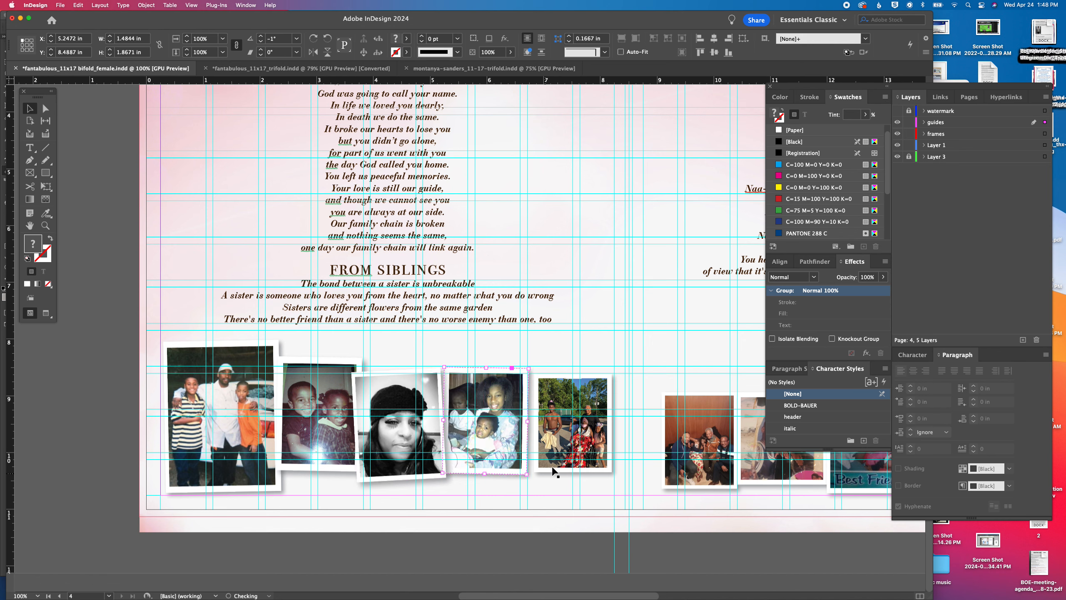
Enlarge the outdoor family photo to about 1.48 x 1.87 in, place it beside the mother-with-children photo and tilt it 1°
{"action": "left_click", "coordinate": [558, 450]}
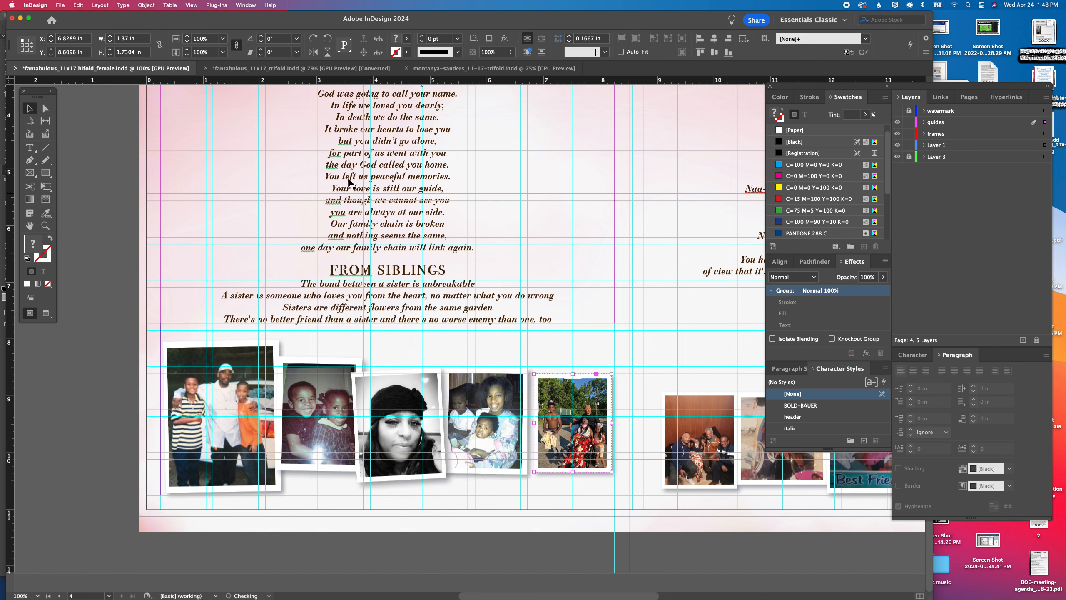
{"action": "left_click", "coordinate": [188, 36]}
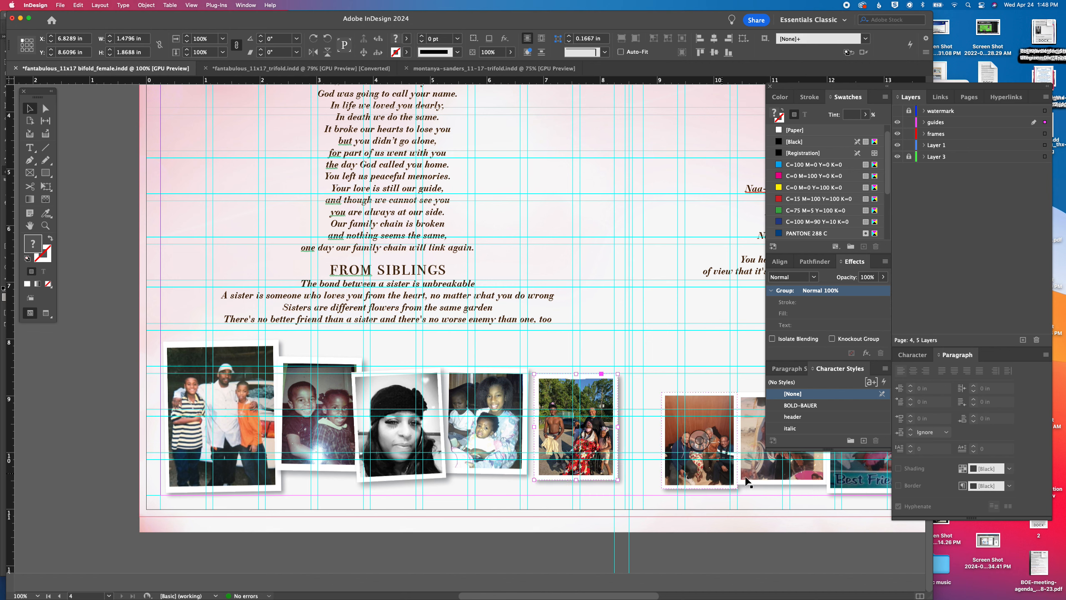
{"action": "left_click_drag", "start_coordinate": [569, 404], "coordinate": [560, 396]}
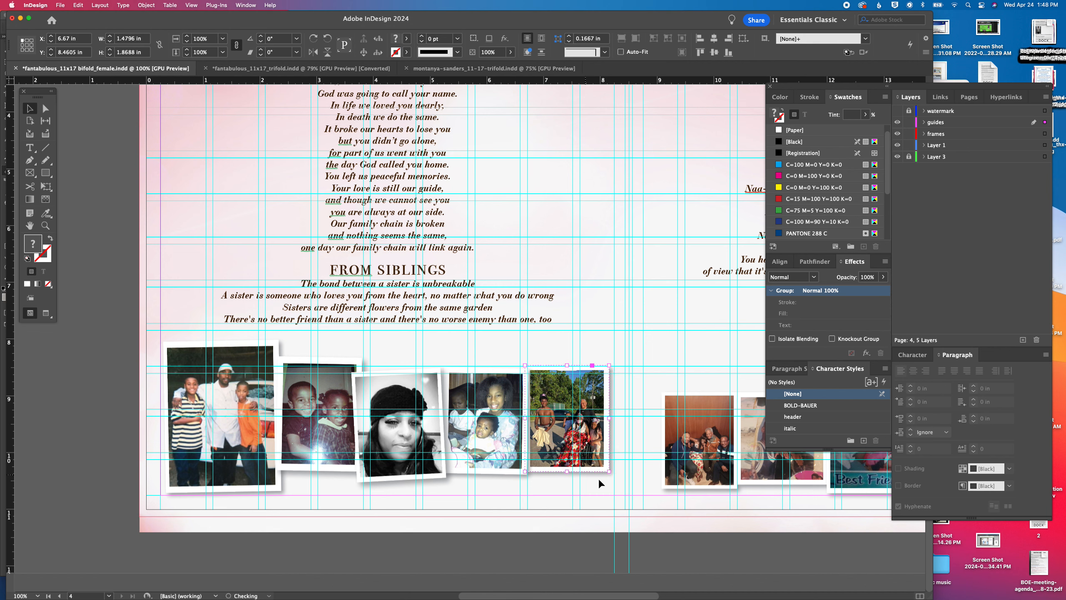
{"action": "left_click_drag", "start_coordinate": [615, 475], "coordinate": [613, 476]}
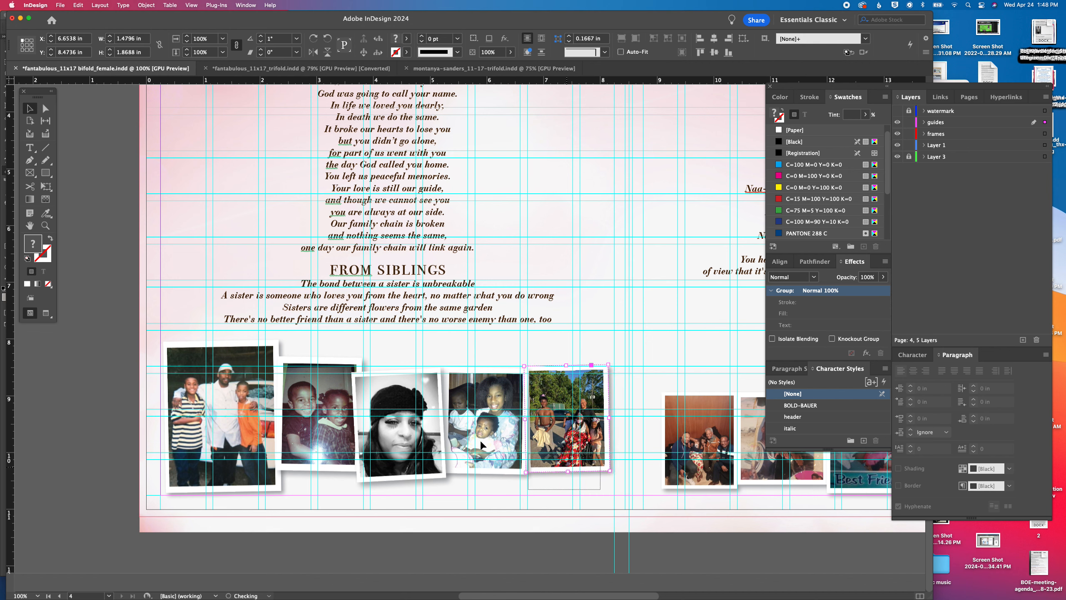
Align the vertical centers of the five photos under From Siblings
{"action": "left_click_drag", "start_coordinate": [481, 441], "coordinate": [214, 463]}
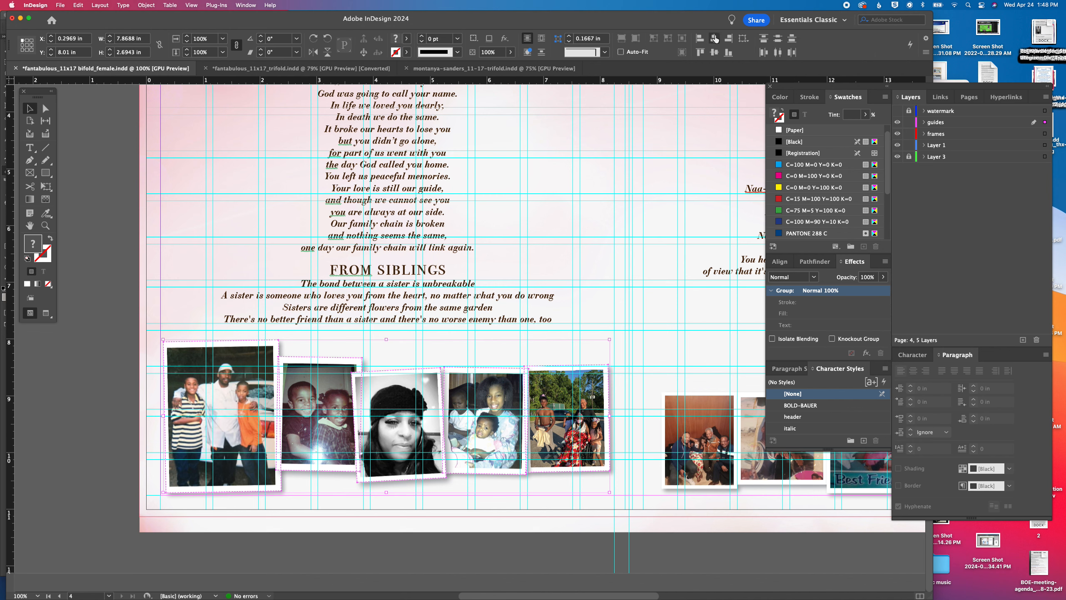
{"action": "left_click", "coordinate": [714, 52]}
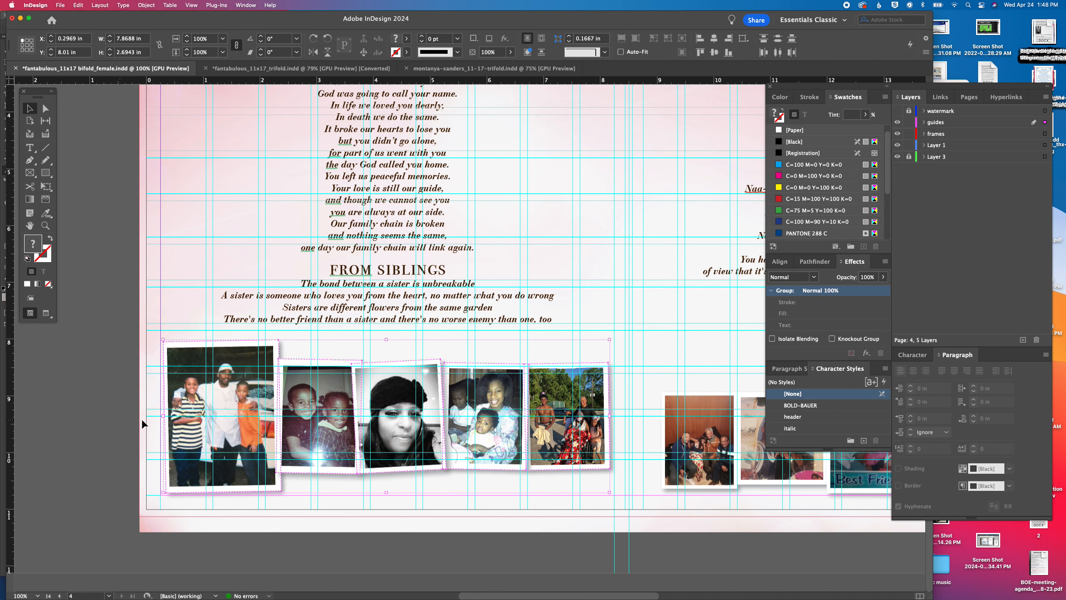
{"action": "left_click", "coordinate": [131, 476]}
Shrink the man-with-boys photo to about 1.66 x 2.17 in
{"action": "left_click", "coordinate": [201, 449]}
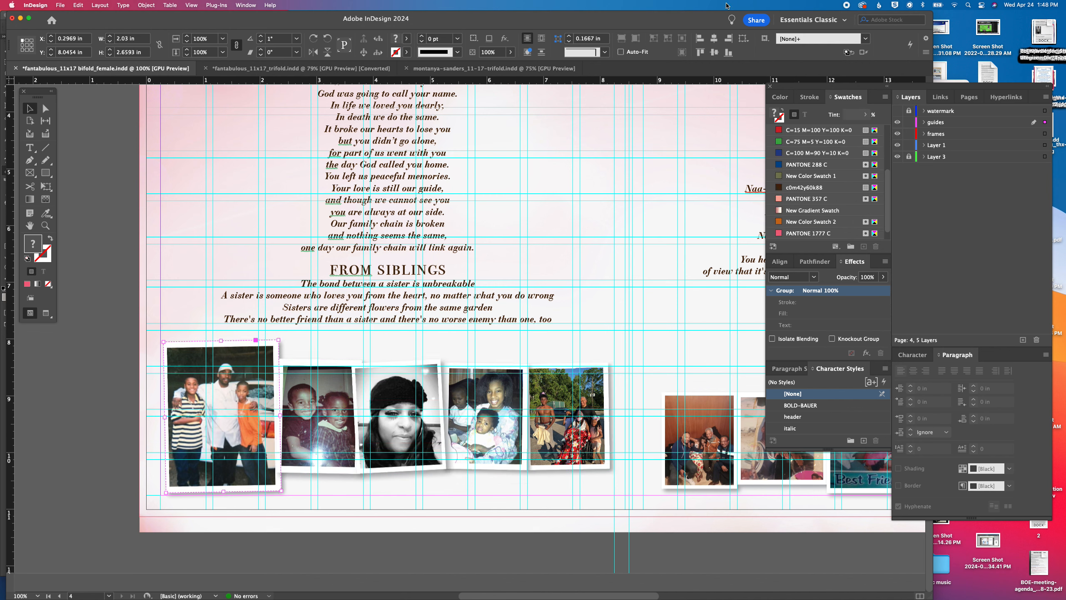
{"action": "left_click", "coordinate": [187, 41]}
{"action": "left_click", "coordinate": [187, 42]}
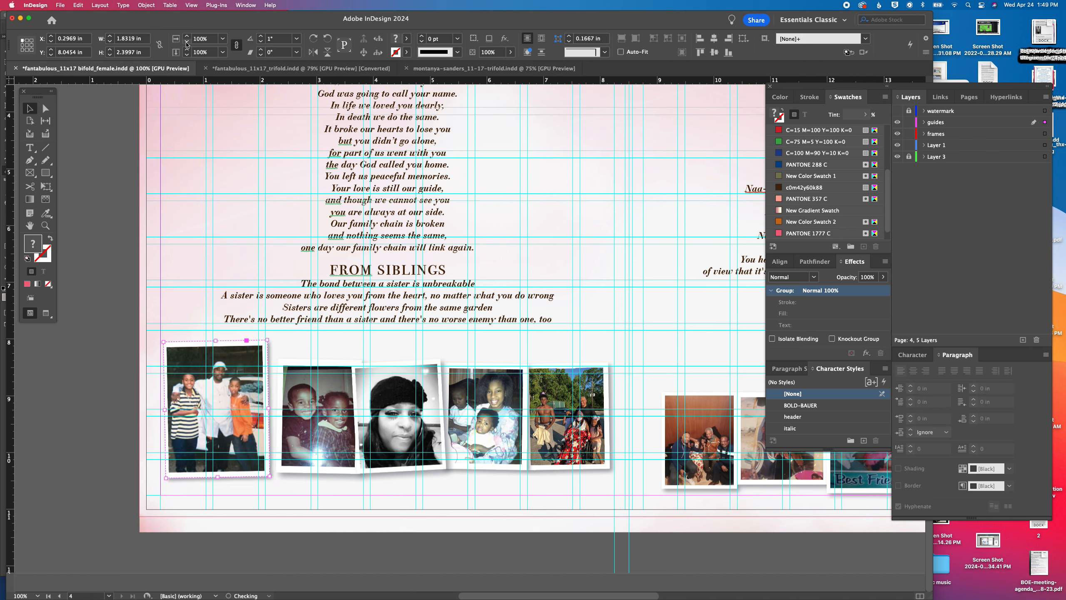
{"action": "left_click", "coordinate": [187, 41]}
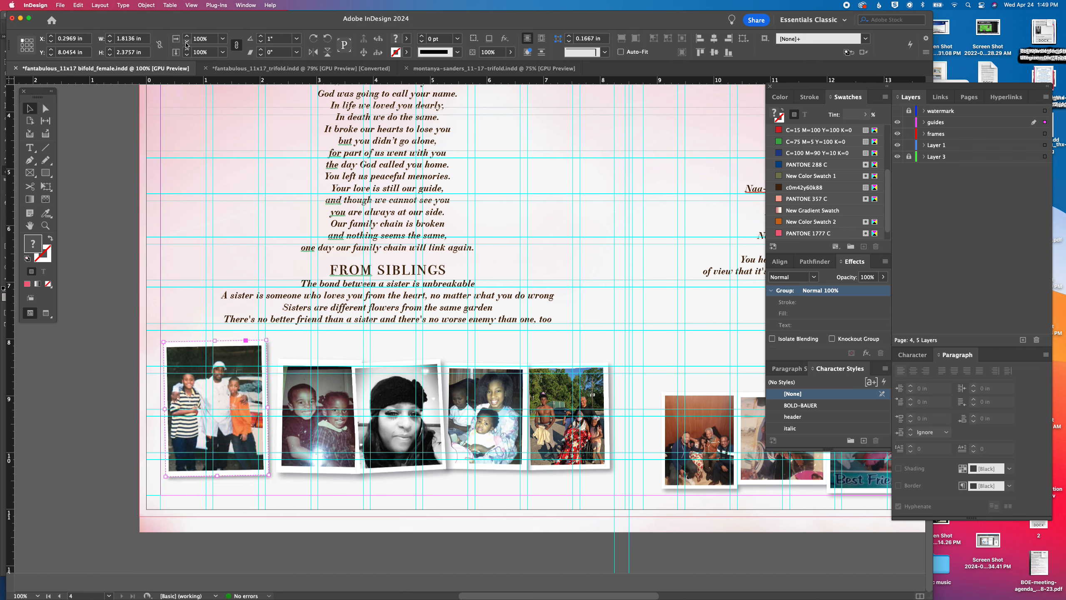
{"action": "left_click", "coordinate": [187, 41]}
{"action": "left_click", "coordinate": [187, 42]}
{"action": "left_click", "coordinate": [187, 42]}
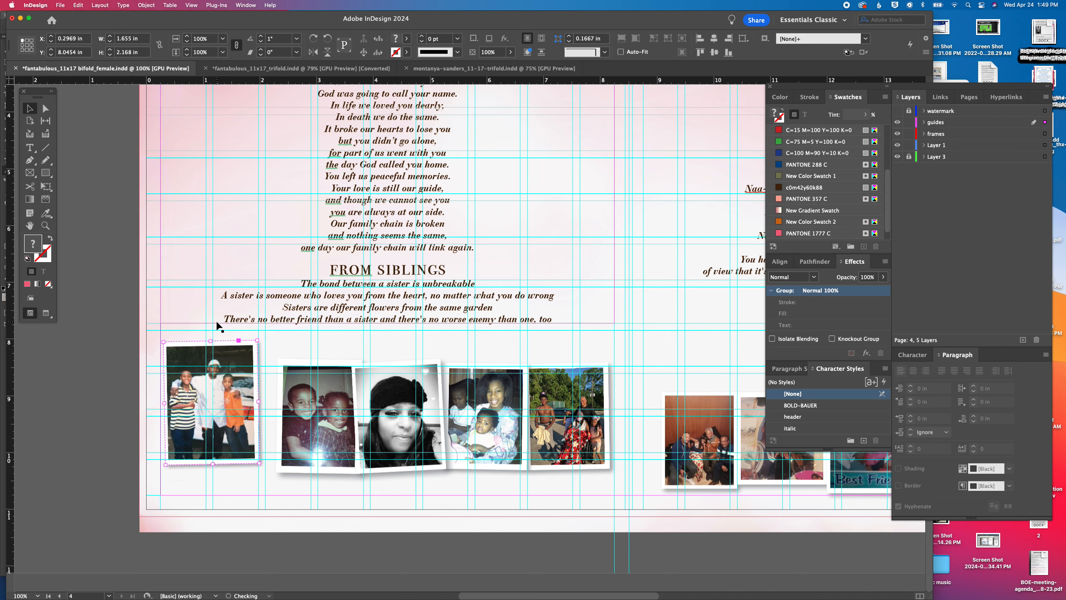
Place the man-with-boys photo against its neighbor, realign the five vertical centers and shift the row to about X 0.51 in, Y 8.36 in
{"action": "left_click_drag", "start_coordinate": [219, 432], "coordinate": [595, 481]}
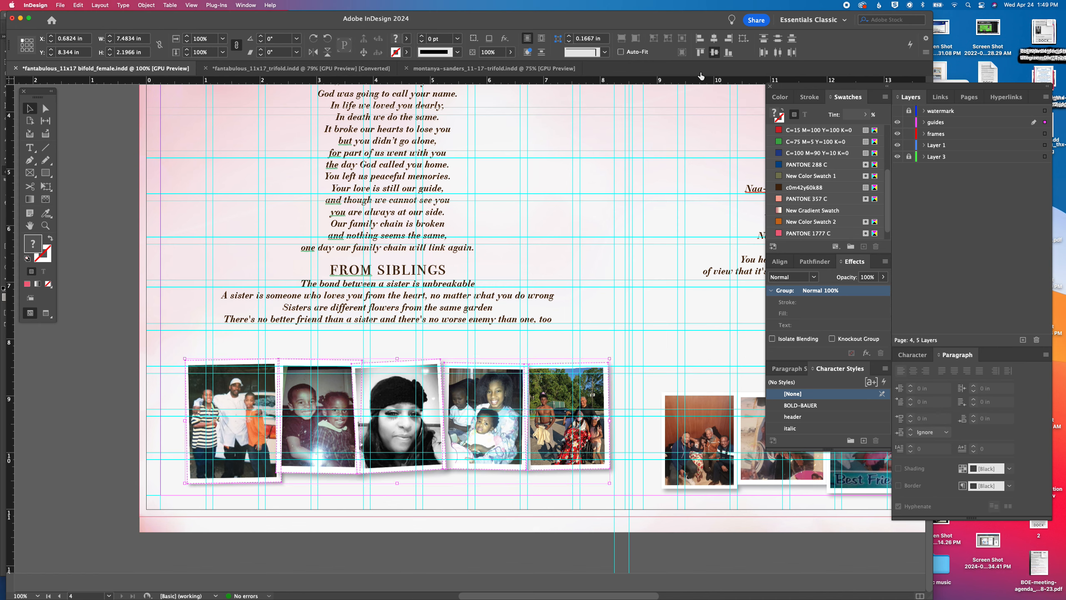
{"action": "left_click", "coordinate": [714, 52]}
{"action": "left_click_drag", "start_coordinate": [559, 395], "coordinate": [549, 396]}
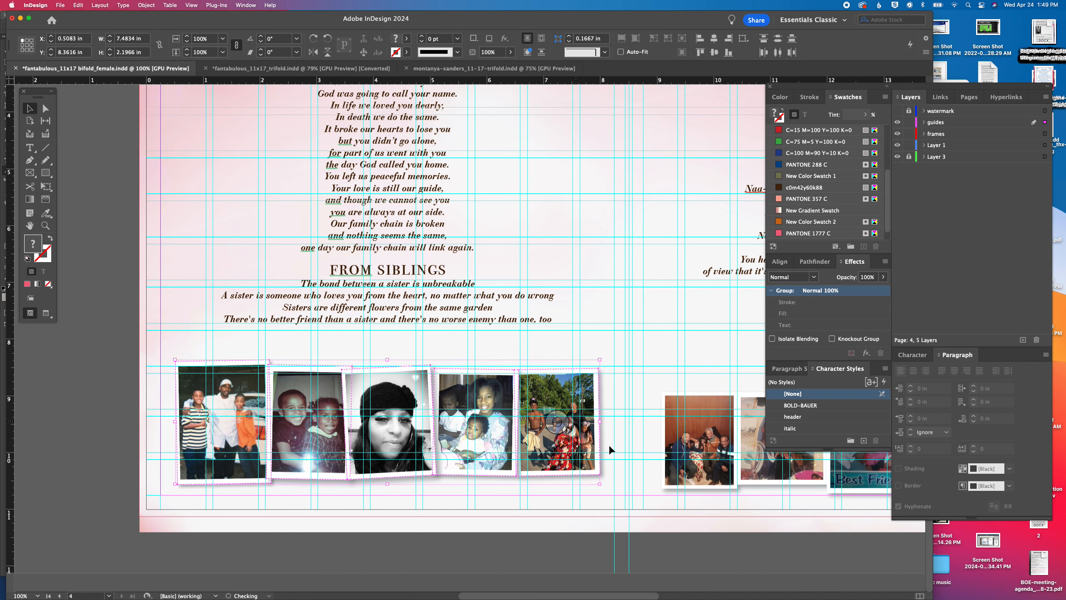
Under the Nanaboo tribute, shift the indoor family photo and the headscarf photo slightly up and to the left
{"action": "scroll", "coordinate": [647, 414], "scroll_direction": "right", "scroll_amount": 10}
{"action": "mouse_move", "coordinate": [292, 412]}
{"action": "left_mouse_down"}
{"action": "mouse_move", "coordinate": [273, 393]}
{"action": "mouse_move", "coordinate": [277, 402]}
{"action": "left_mouse_up"}
{"action": "left_click_drag", "start_coordinate": [416, 431], "coordinate": [393, 410]}
Enlarge the indoor family photo to about 1.68 x 2.15 in, reposition it and tilt it 1°
{"action": "left_click", "coordinate": [299, 397]}
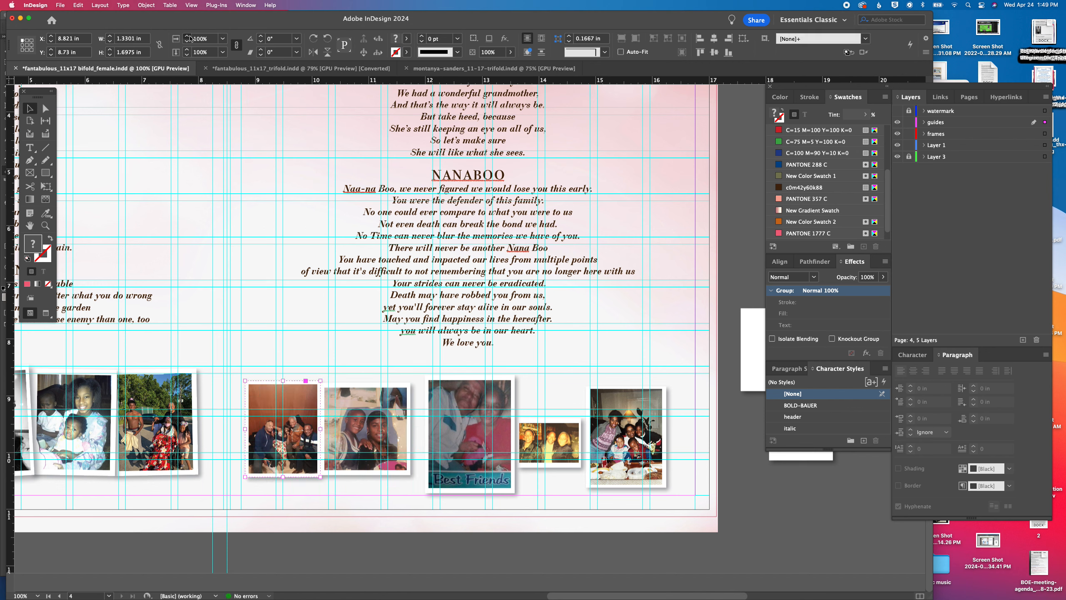
{"action": "left_click", "coordinate": [189, 37]}
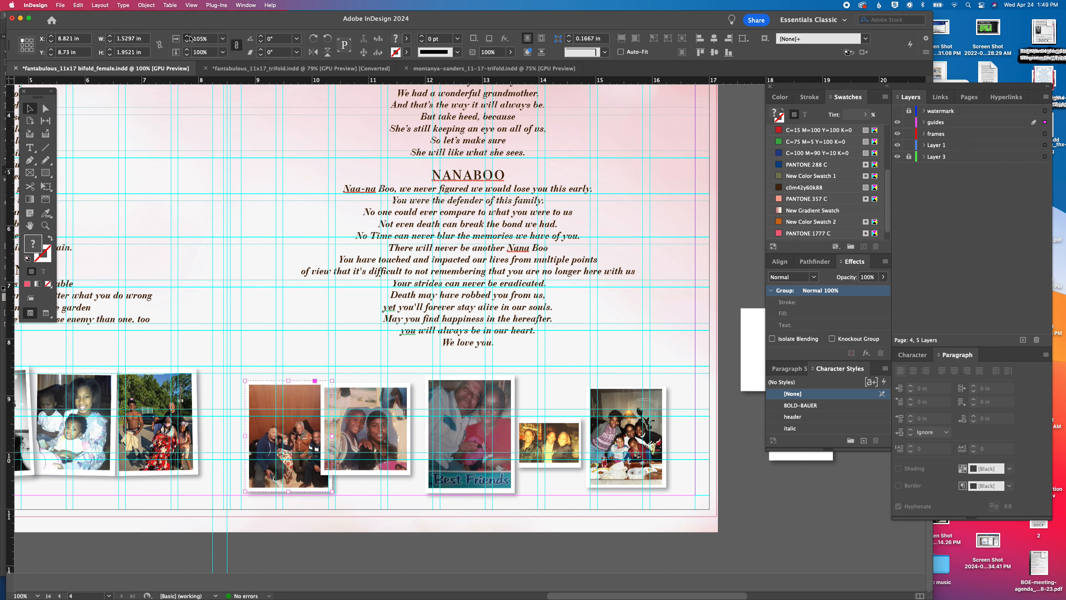
{"action": "left_click_drag", "start_coordinate": [275, 392], "coordinate": [271, 378]}
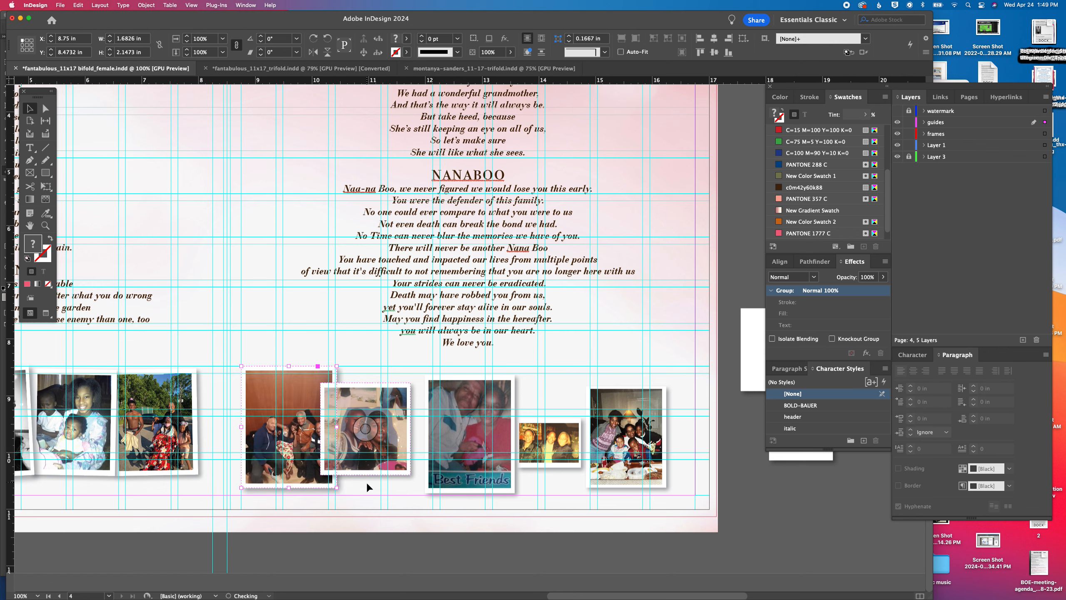
{"action": "left_click_drag", "start_coordinate": [340, 488], "coordinate": [342, 488]}
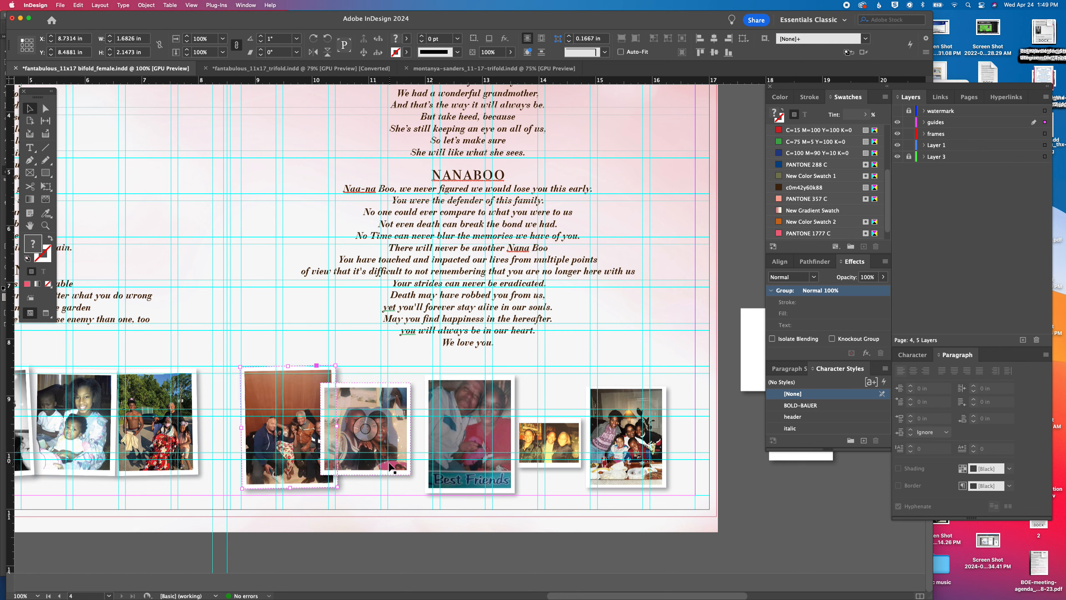
Slightly tilt the headscarf and Best Friends photos beside the indoor family photo, and shift the dining-table photo right to make room
{"action": "left_click_drag", "start_coordinate": [403, 460], "coordinate": [433, 480]}
{"action": "left_click_drag", "start_coordinate": [465, 480], "coordinate": [520, 486]}
{"action": "left_click_drag", "start_coordinate": [599, 437], "coordinate": [627, 424]}
Enlarge the small three-person photo to about 1.55 x 1.20 in, set it beside Best Friends, and slightly tilt it and the dining-table photo
{"action": "left_click", "coordinate": [567, 430]}
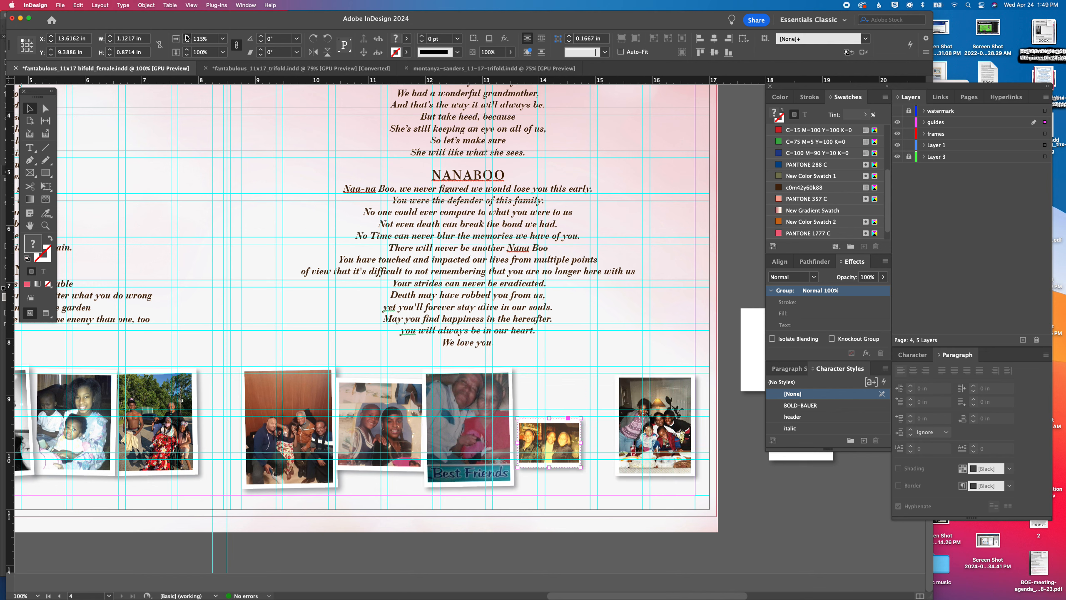
{"action": "left_click", "coordinate": [187, 38]}
{"action": "left_click", "coordinate": [188, 38]}
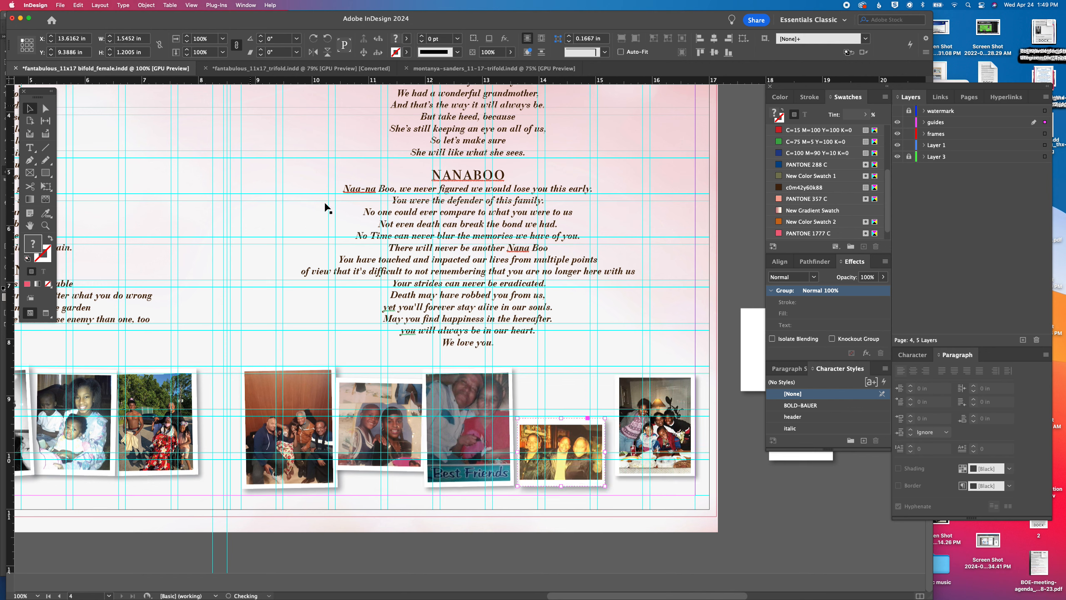
{"action": "left_click_drag", "start_coordinate": [555, 429], "coordinate": [549, 412]}
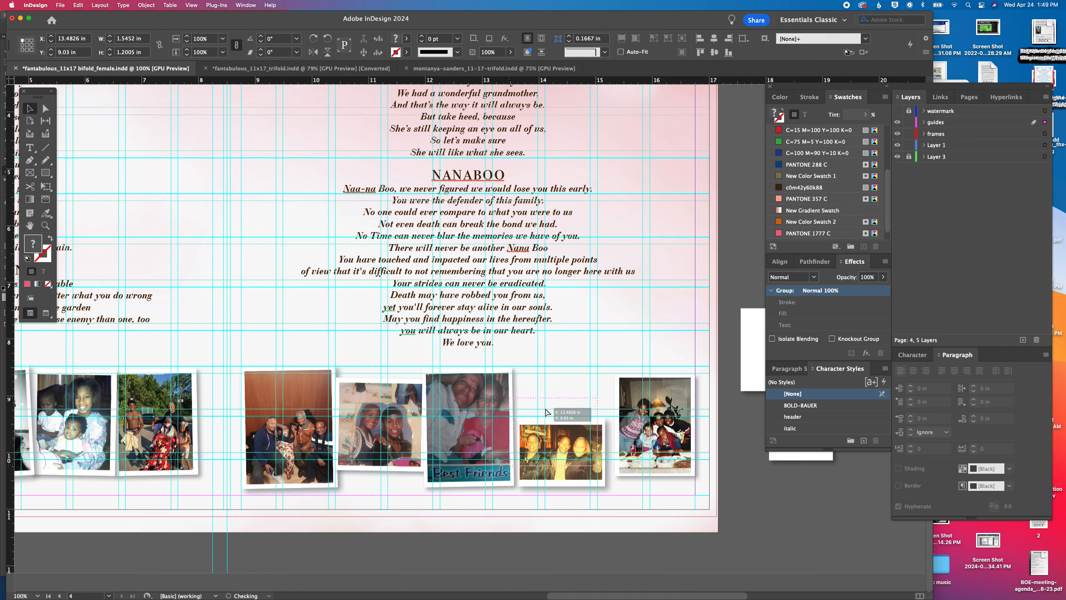
{"action": "mouse_move", "coordinate": [600, 470]}
{"action": "left_mouse_down"}
{"action": "mouse_move", "coordinate": [622, 466]}
{"action": "mouse_move", "coordinate": [605, 478]}
{"action": "left_mouse_up"}
{"action": "mouse_move", "coordinate": [684, 490]}
{"action": "left_mouse_down"}
{"action": "mouse_move", "coordinate": [706, 492]}
{"action": "mouse_move", "coordinate": [689, 492]}
{"action": "left_mouse_up"}
Align the vertical centers of the five photos under Nanaboo and shift the row to about X 8.88 in, Y 8.45 in
{"action": "left_click_drag", "start_coordinate": [713, 432], "coordinate": [294, 459]}
{"action": "left_click", "coordinate": [716, 53]}
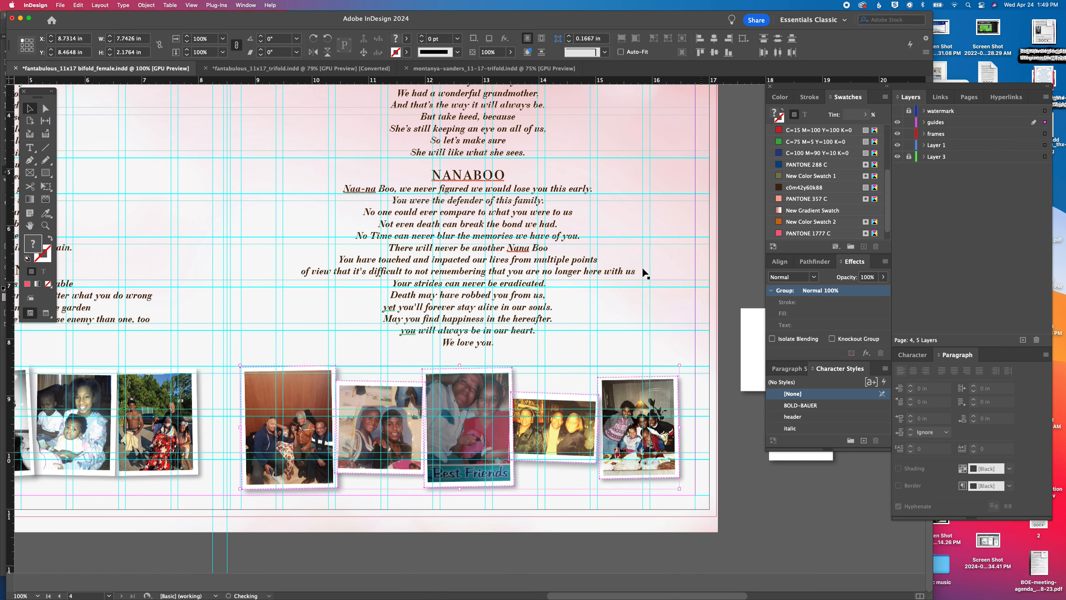
{"action": "left_click_drag", "start_coordinate": [530, 434], "coordinate": [550, 434]}
Move a set of spare white shadowed backings across the pasteboard to beside the photos below the When Tomorrow Starts Without Me poem
{"action": "key", "text": "super+minus"}
{"action": "left_click_drag", "start_coordinate": [304, 264], "coordinate": [612, 590]}
{"action": "left_click_drag", "start_coordinate": [169, 146], "coordinate": [344, 357]}
{"action": "left_click_drag", "start_coordinate": [289, 242], "coordinate": [206, 116]}
{"action": "left_click_drag", "start_coordinate": [232, 410], "coordinate": [577, 345]}
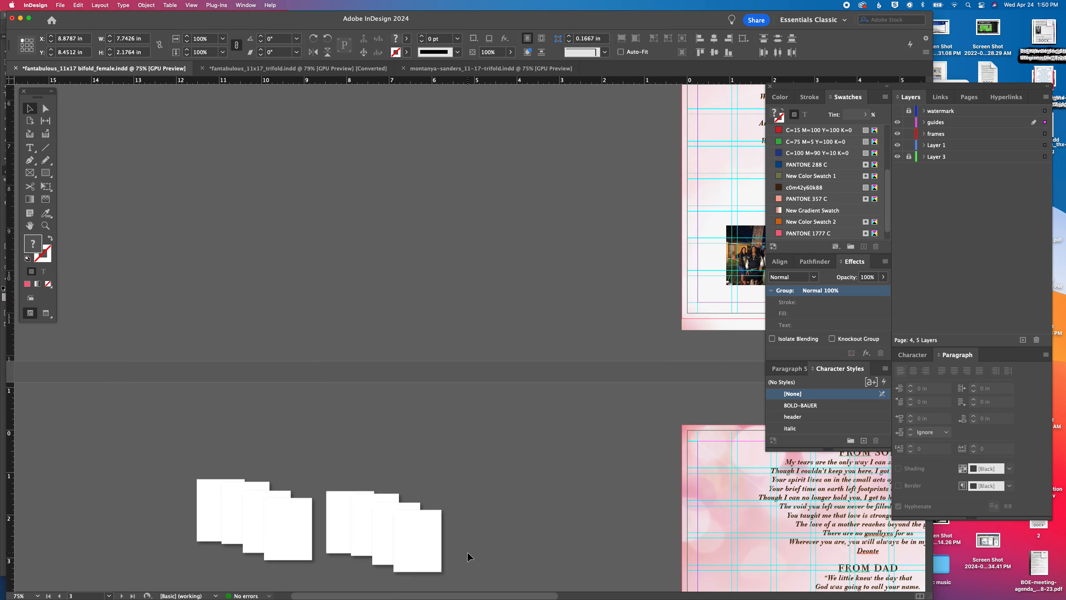
{"action": "left_click", "coordinate": [304, 517]}
{"action": "left_click_drag", "start_coordinate": [304, 517], "coordinate": [540, 241]}
{"action": "left_click_drag", "start_coordinate": [584, 273], "coordinate": [212, 369]}
{"action": "key", "text": "super+equal"}
{"action": "key", "text": "super+equal"}
{"action": "key", "text": "super+equal"}
{"action": "key", "text": "super+equal"}
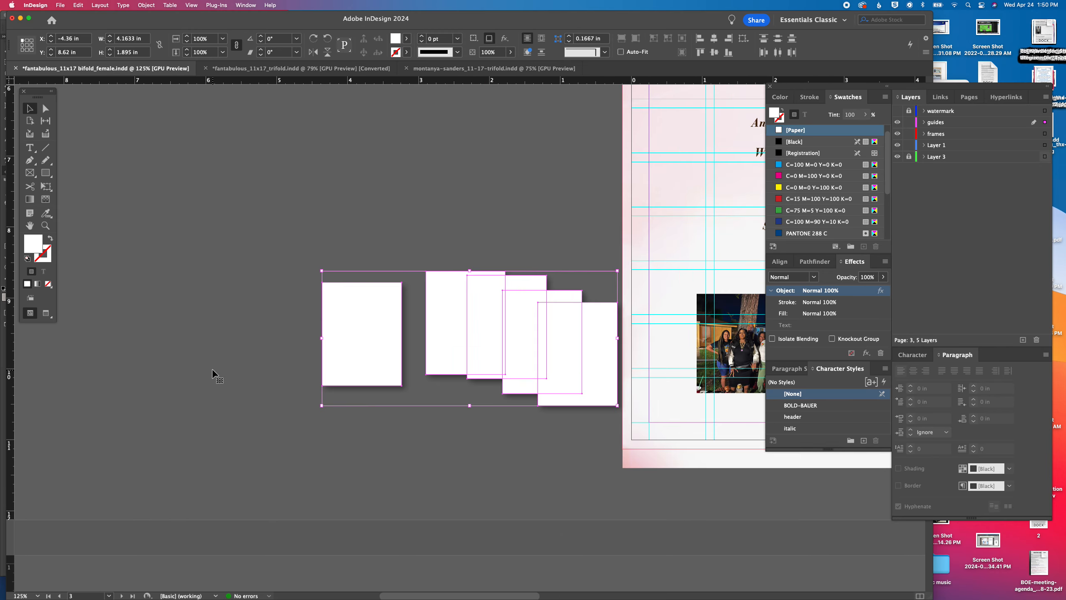
{"action": "left_click_drag", "start_coordinate": [396, 427], "coordinate": [56, 396]}
{"action": "left_click", "coordinate": [212, 495]}
{"action": "mouse_move", "coordinate": [276, 406]}
{"action": "left_mouse_down"}
{"action": "mouse_move", "coordinate": [540, 354]}
{"action": "mouse_move", "coordinate": [525, 386]}
{"action": "left_mouse_up"}
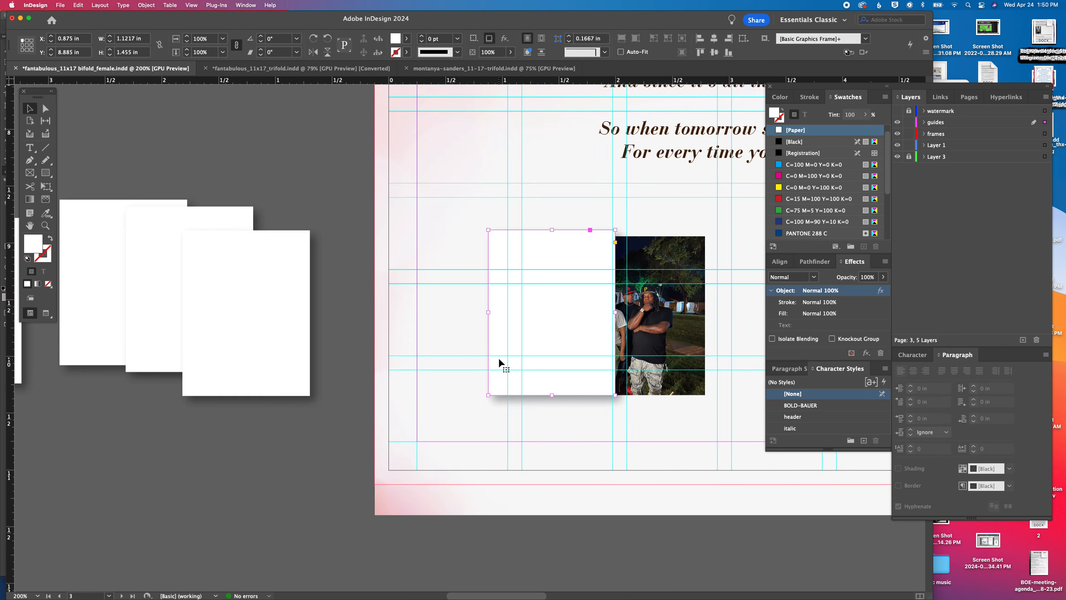
{"action": "key", "text": "super+z"}
Send the four white backings beside the poem page to the back of the stacking order
{"action": "left_click_drag", "start_coordinate": [294, 457], "coordinate": [99, 256]}
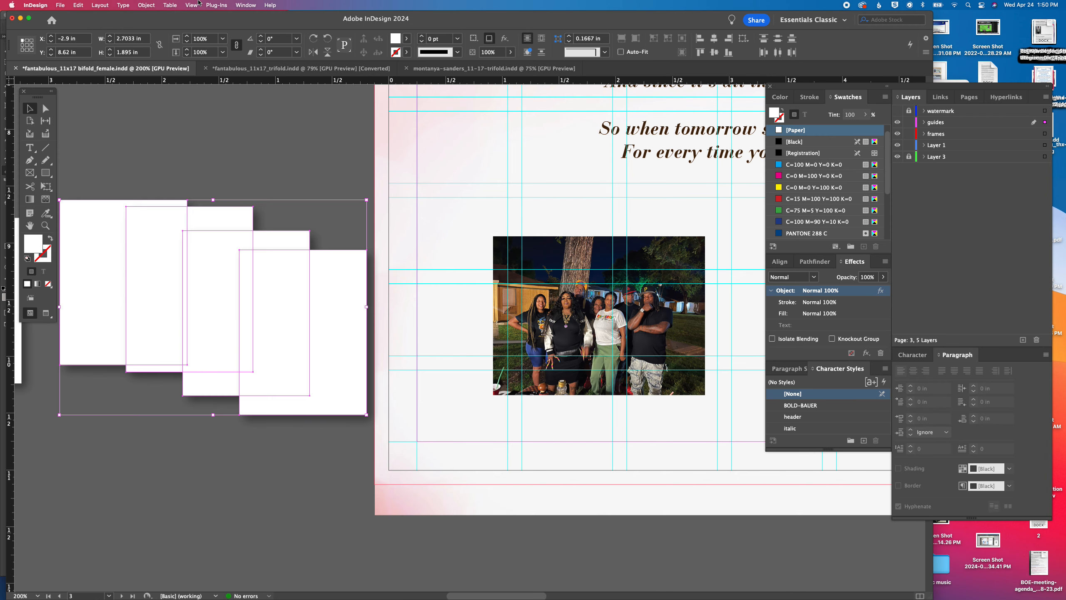
{"action": "left_click", "coordinate": [146, 5]}
{"action": "mouse_move", "coordinate": [151, 36]}
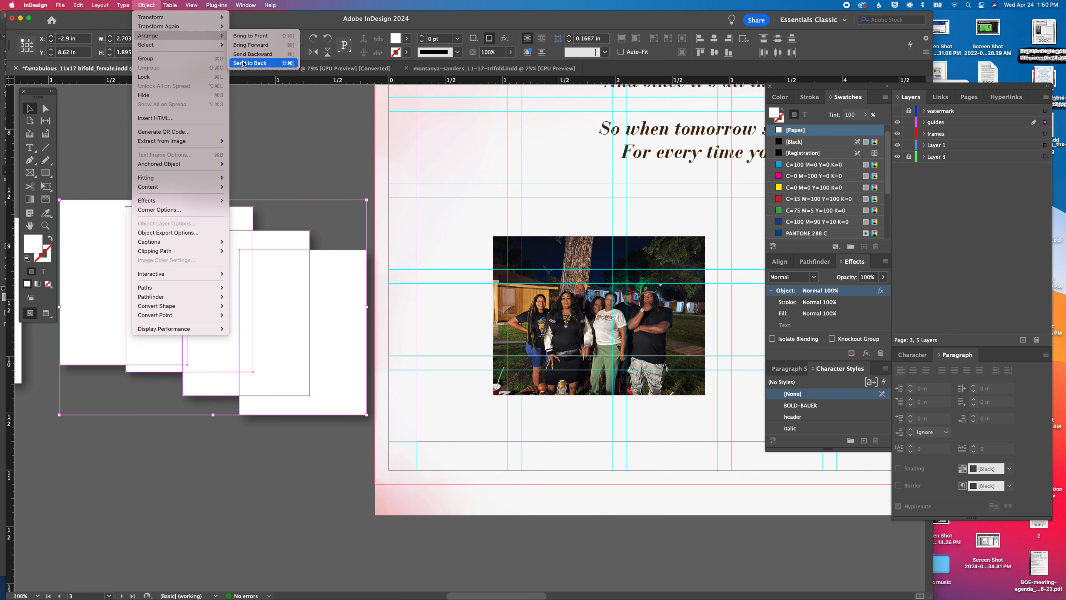
{"action": "left_click", "coordinate": [332, 224]}
Place a white backing behind the nighttime group photo, resize it to about 2.00 x 1.50 in, and center the photo on it
{"action": "left_click_drag", "start_coordinate": [330, 314], "coordinate": [576, 296]}
{"action": "left_click_drag", "start_coordinate": [613, 397], "coordinate": [713, 403]}
{"action": "left_click_drag", "start_coordinate": [685, 421], "coordinate": [650, 355]}
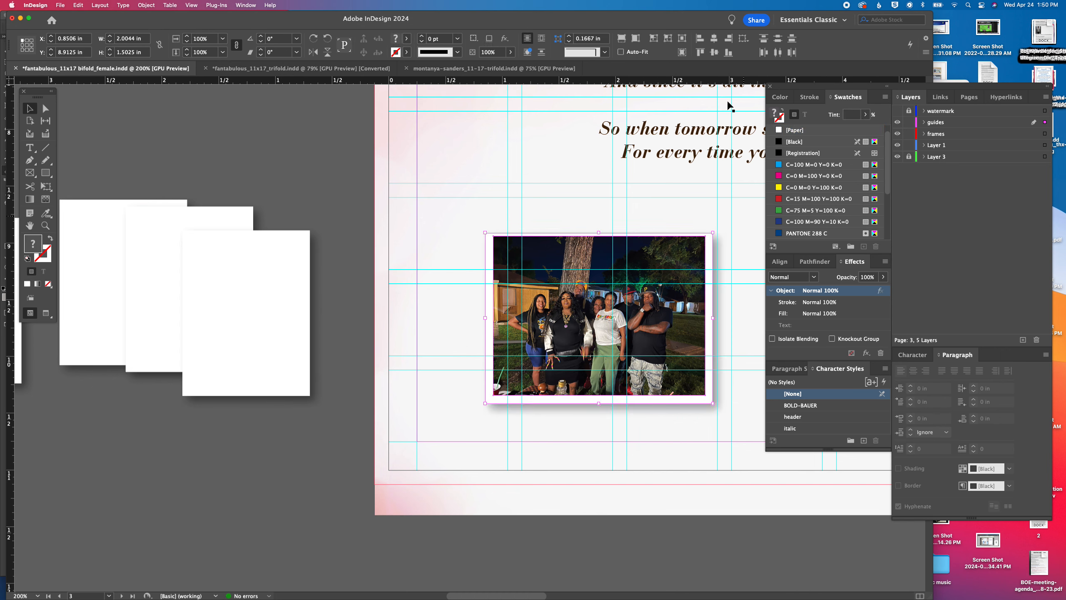
{"action": "left_click", "coordinate": [714, 38]}
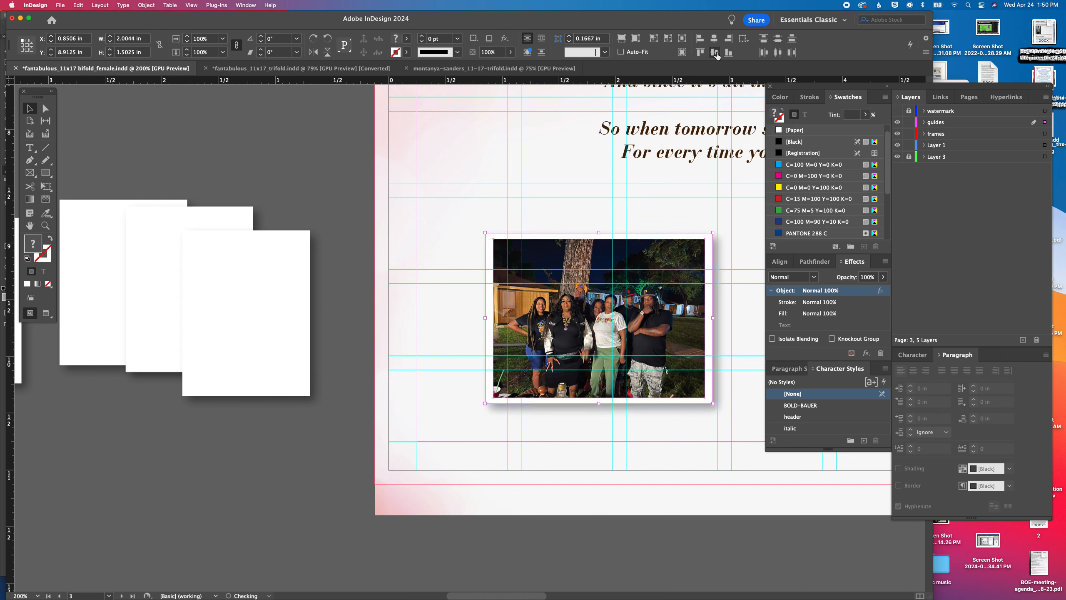
Place a white backing behind the group photo in front of the house, fit it to about 1.36 in tall, and group the two
{"action": "left_click_drag", "start_coordinate": [258, 255], "coordinate": [509, 401]}
{"action": "left_click_drag", "start_coordinate": [89, 166], "coordinate": [794, 487]}
{"action": "scroll", "coordinate": [466, 423], "scroll_direction": "right", "scroll_amount": 10}
{"action": "left_click", "coordinate": [354, 496]}
{"action": "left_click_drag", "start_coordinate": [334, 488], "coordinate": [378, 281]}
{"action": "scroll", "coordinate": [378, 280], "scroll_direction": "down", "scroll_amount": 1}
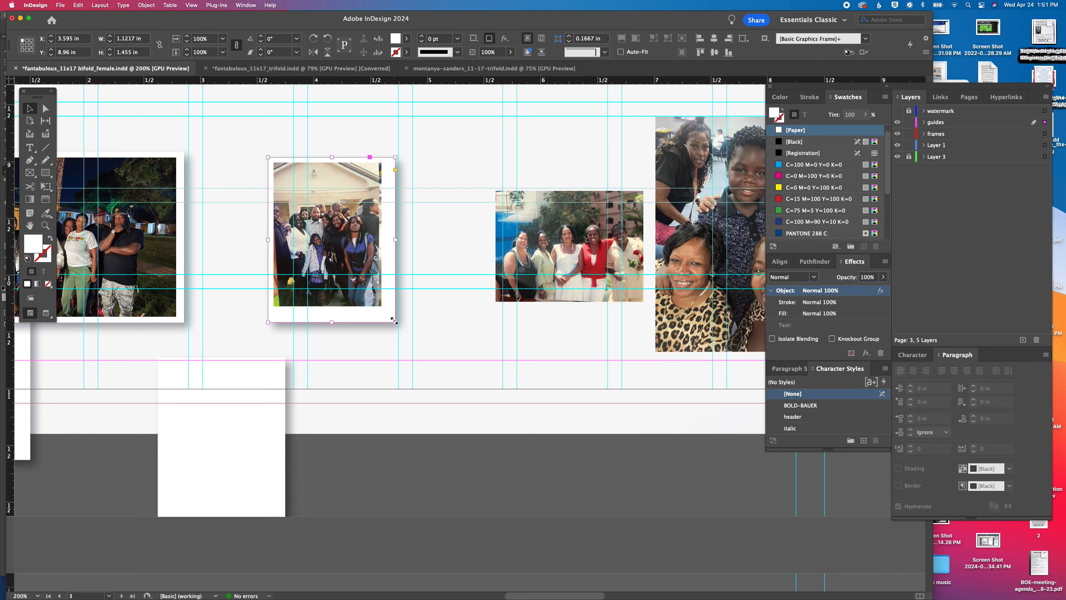
{"action": "left_click_drag", "start_coordinate": [393, 321], "coordinate": [392, 286]}
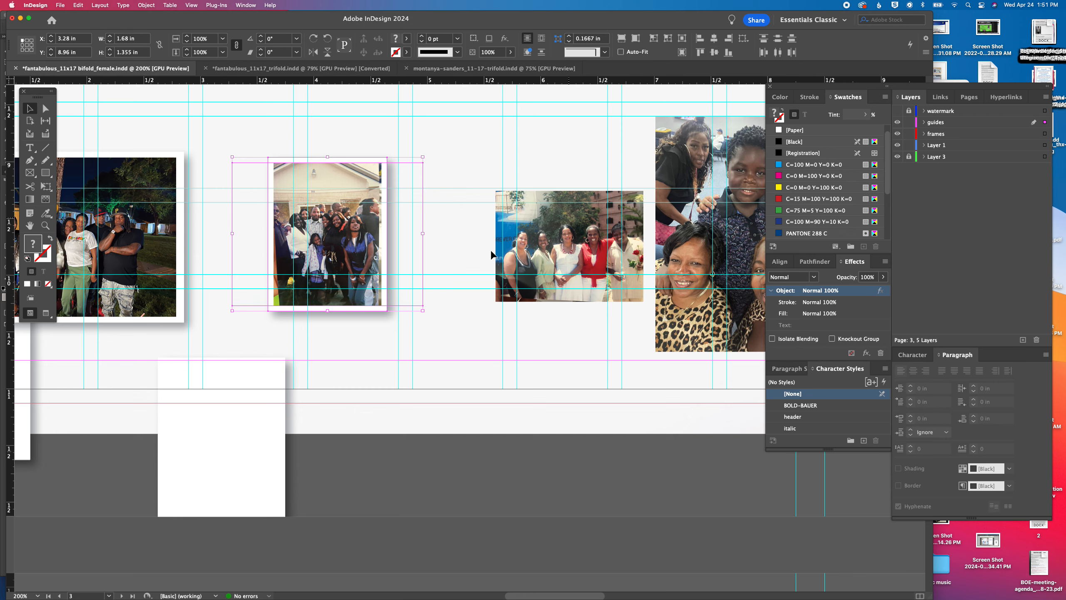
{"action": "key", "text": "super+g"}
Fit a white backing of about 1.41 x 1.13 in behind the five-women poolside photo, trim the photo frame's empty area, and center the two
{"action": "left_click_drag", "start_coordinate": [270, 402], "coordinate": [598, 228]}
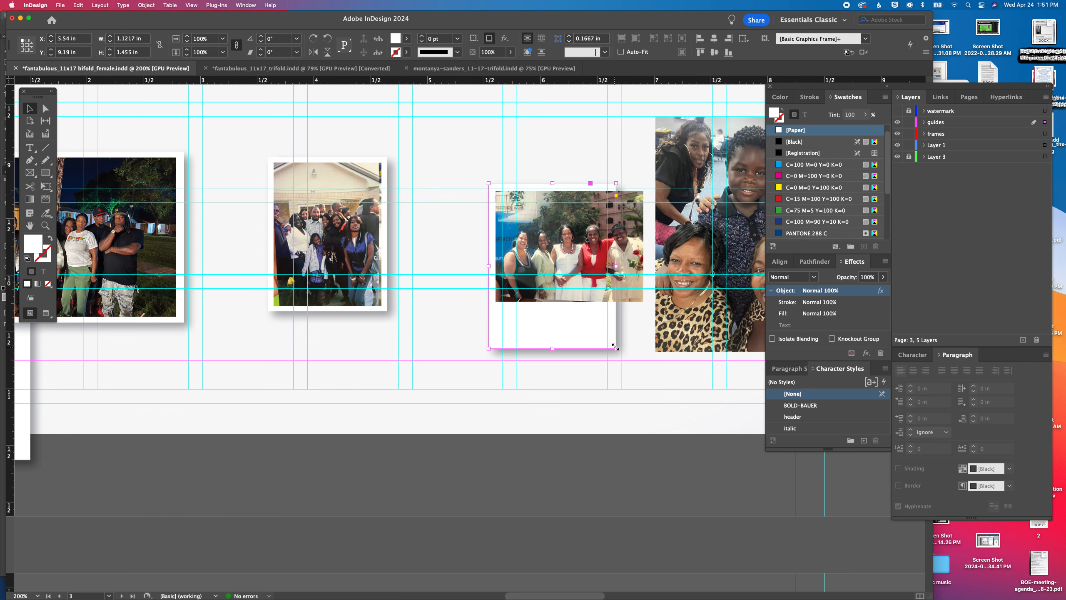
{"action": "left_click_drag", "start_coordinate": [615, 347], "coordinate": [629, 323]}
{"action": "left_click_drag", "start_coordinate": [570, 345], "coordinate": [570, 301]}
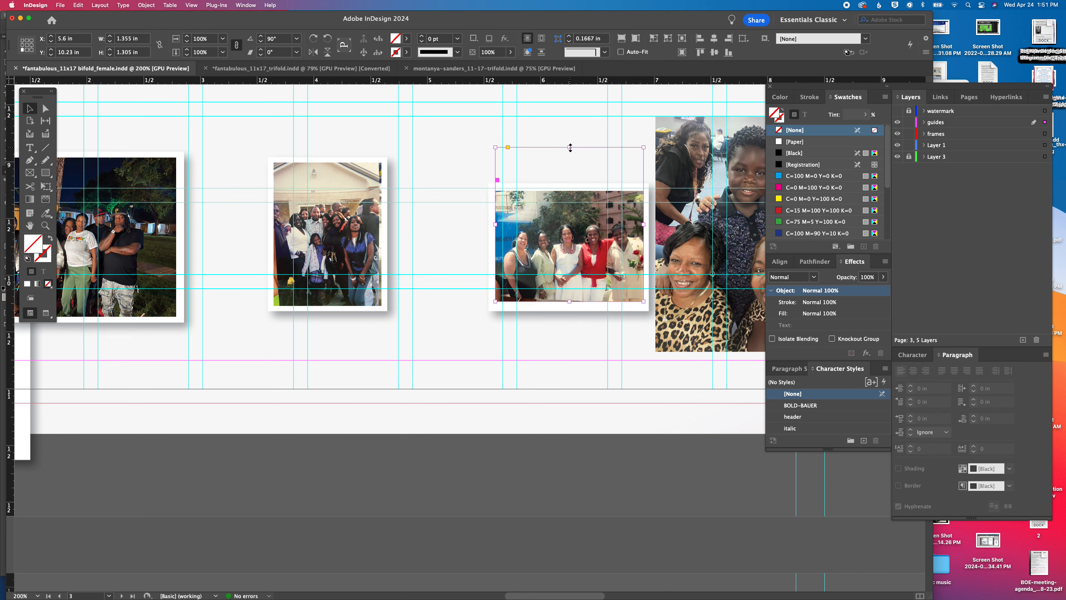
{"action": "left_click_drag", "start_coordinate": [570, 147], "coordinate": [570, 191]}
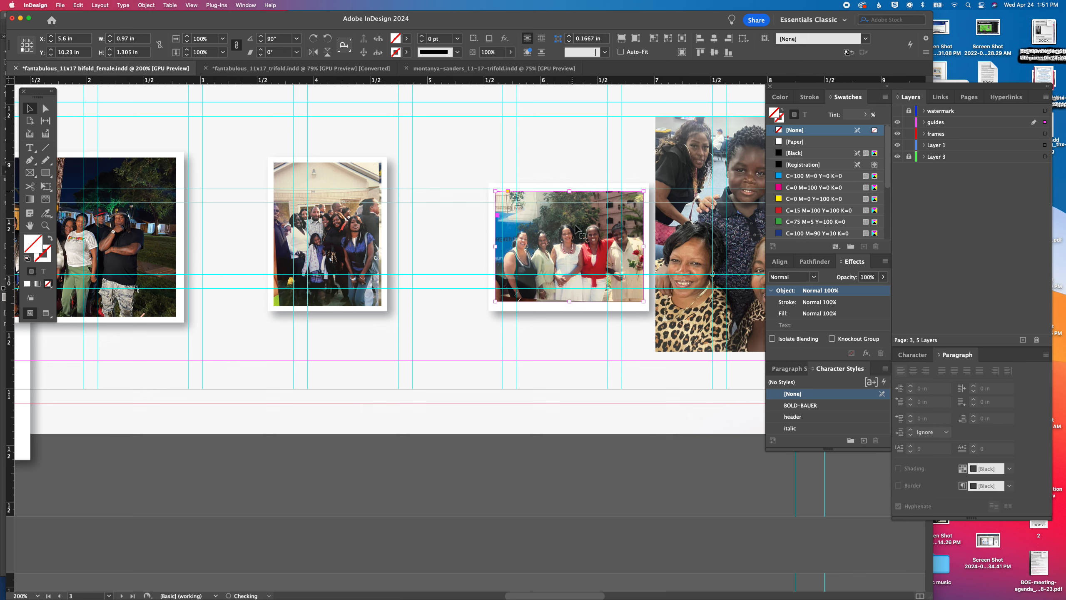
{"action": "left_click", "coordinate": [563, 248]}
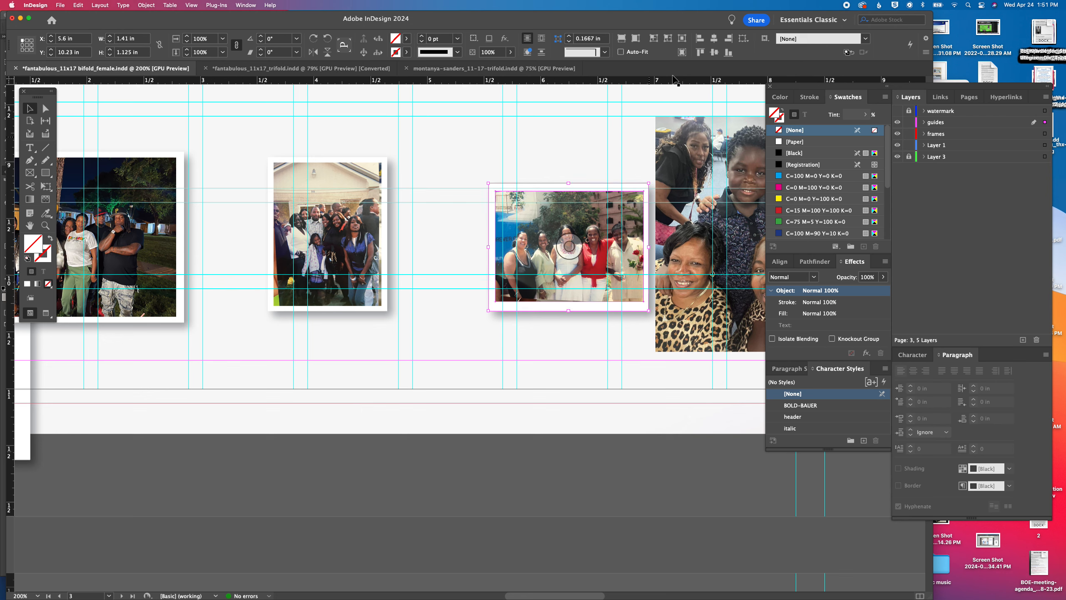
{"action": "left_click", "coordinate": [713, 52]}
Fit a white backing of about 1.68 x 2.19 in behind the five-person family selfie, center the photo on it, and group them
{"action": "left_click_drag", "start_coordinate": [26, 407], "coordinate": [491, 400]}
{"action": "left_click_drag", "start_coordinate": [537, 358], "coordinate": [331, 278]}
{"action": "left_click_drag", "start_coordinate": [350, 368], "coordinate": [413, 450]}
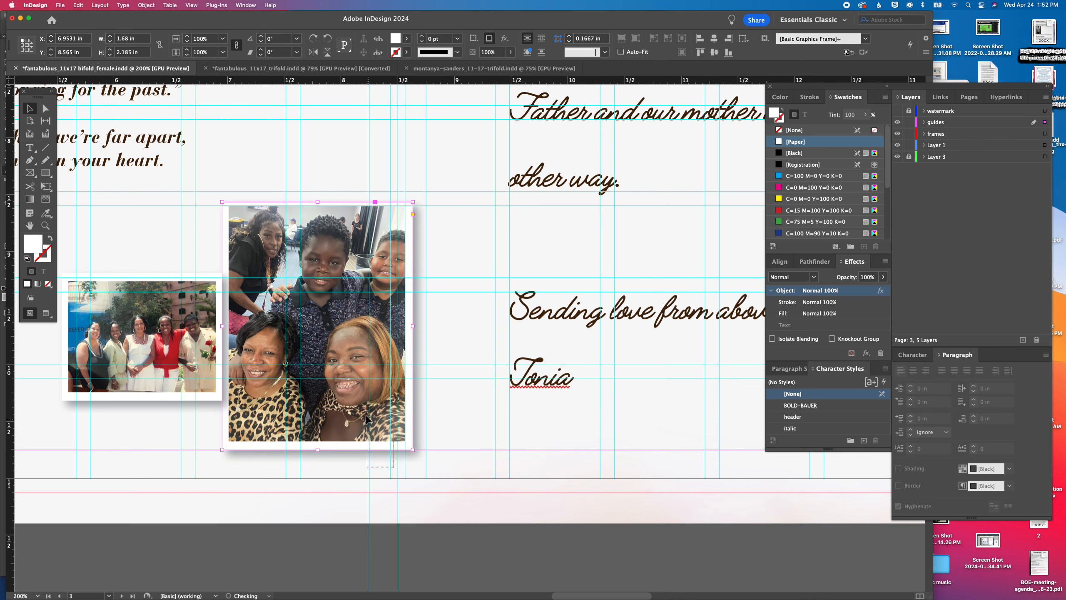
{"action": "left_click", "coordinate": [366, 418], "text": "shift"}
{"action": "left_click", "coordinate": [714, 38]}
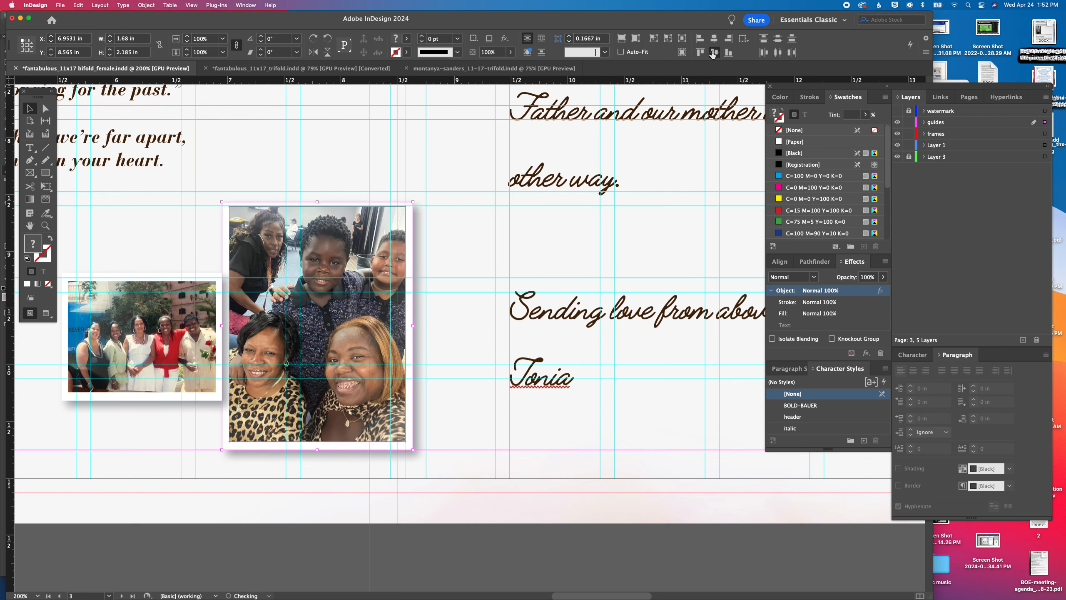
{"action": "left_click", "coordinate": [714, 52]}
{"action": "key", "text": "super+g"}
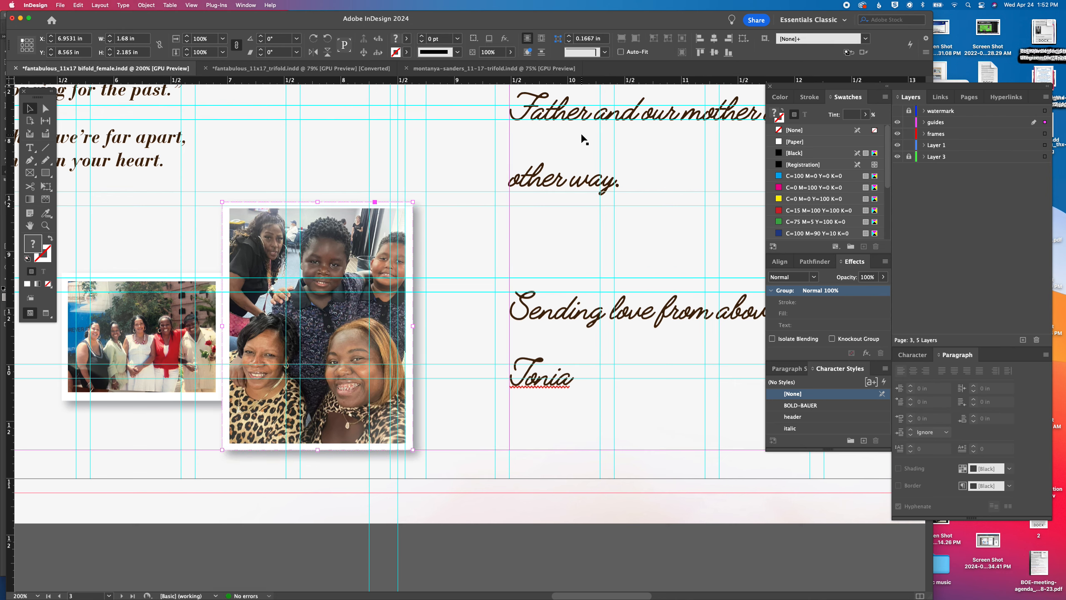
Move the poolside photo closer to the house-front photo and enlarge the pair to about 3.97 x 1.77 in overall
{"action": "key", "text": "super+minus"}
{"action": "key", "text": "super+minus"}
{"action": "left_click_drag", "start_coordinate": [465, 297], "coordinate": [634, 294]}
{"action": "left_click_drag", "start_coordinate": [535, 311], "coordinate": [490, 311]}
{"action": "left_click_drag", "start_coordinate": [502, 402], "coordinate": [431, 361]}
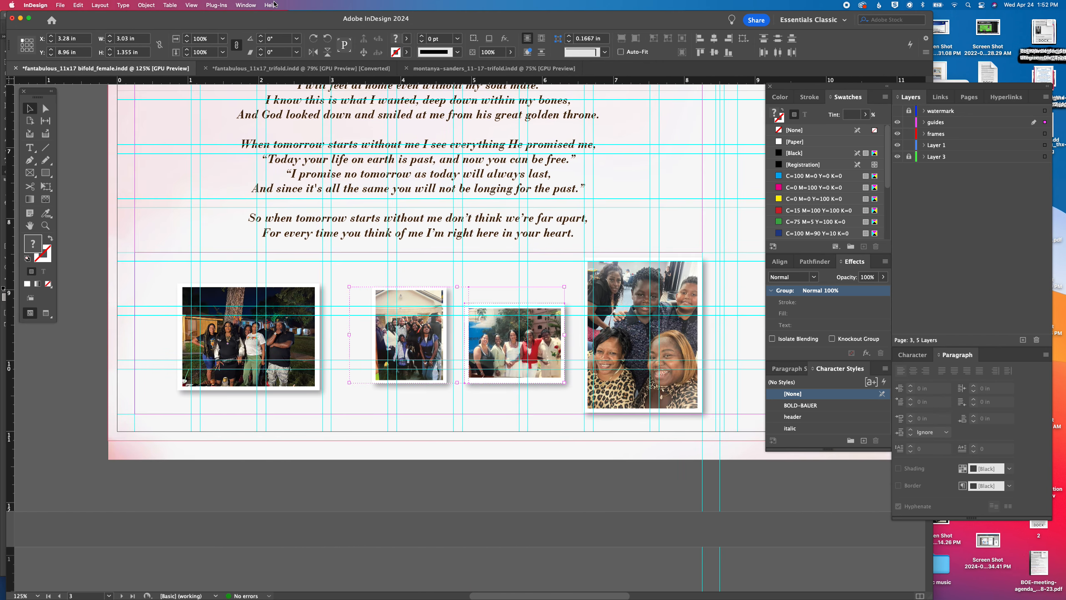
{"action": "left_click", "coordinate": [185, 36]}
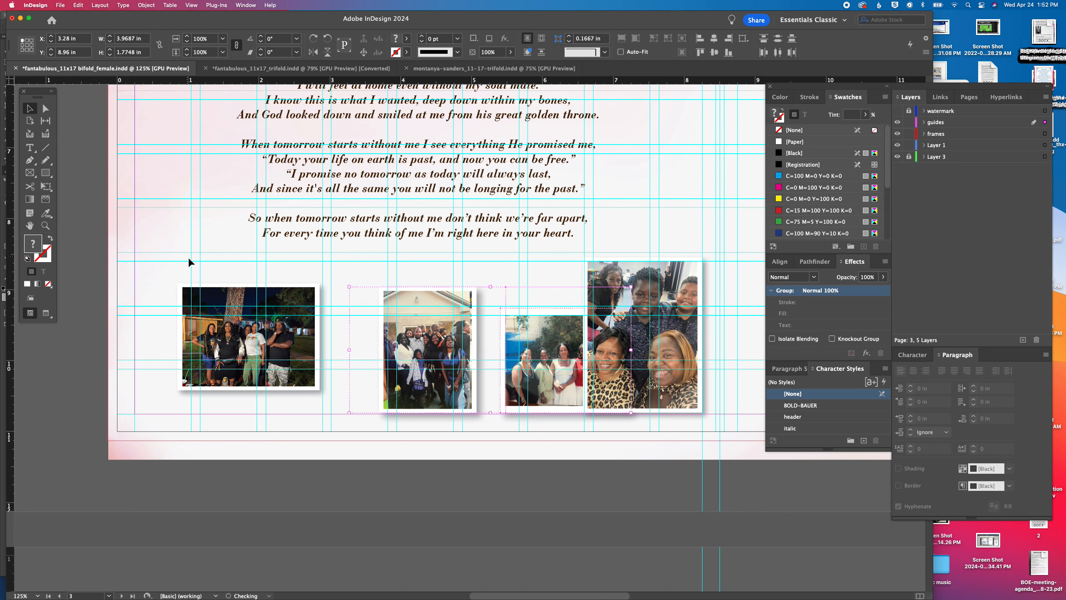
Enlarge the nighttime group photo to about 2.40 x 1.80 in, move it to about X 0.29 in, Y 8.64 in, and tilt it slightly
{"action": "left_click", "coordinate": [189, 294]}
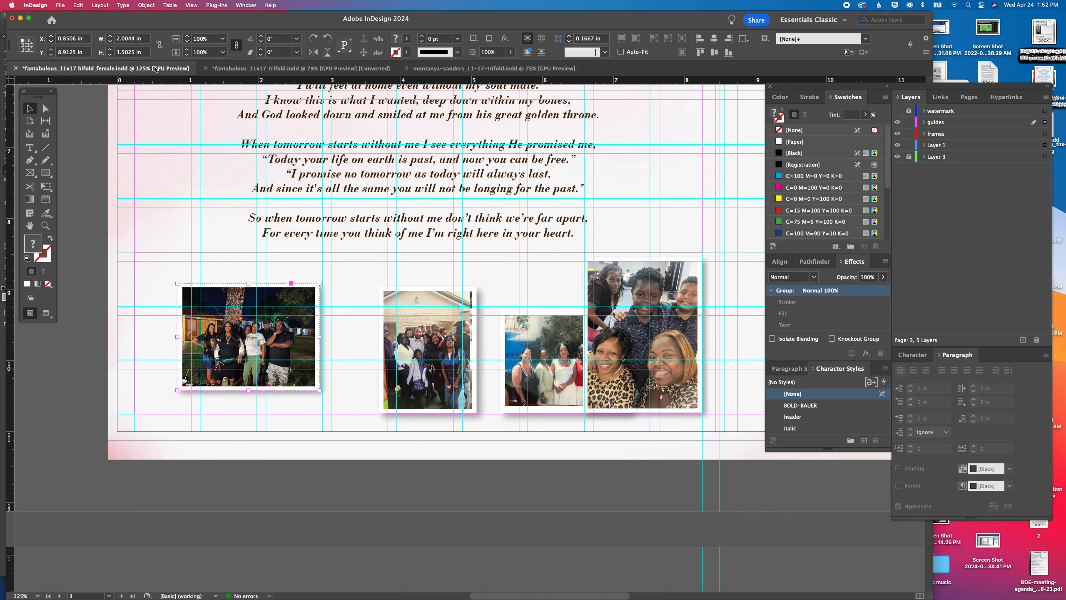
{"action": "left_click", "coordinate": [187, 36]}
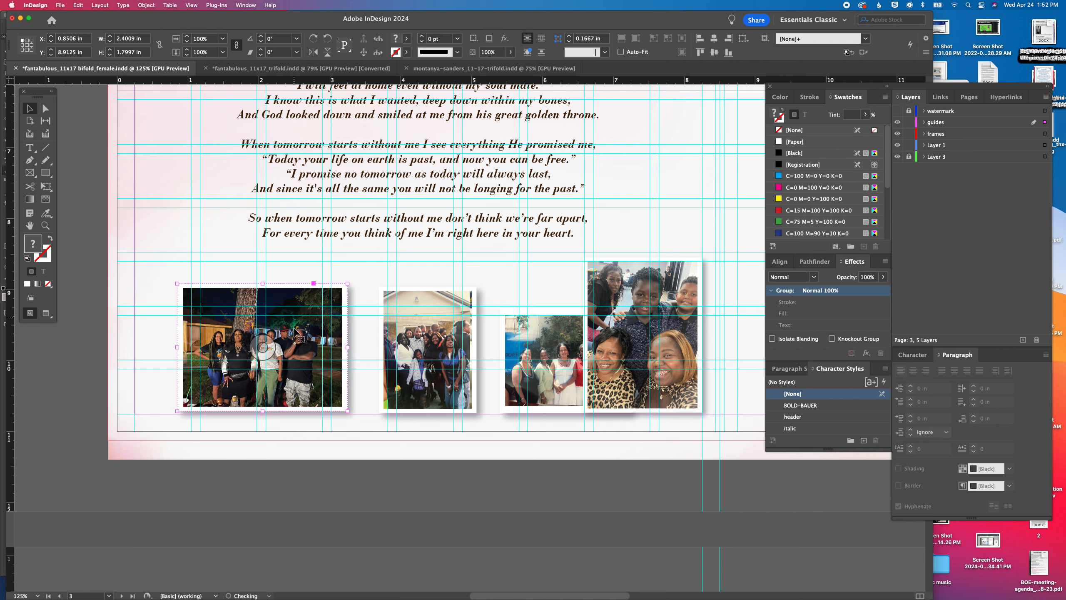
{"action": "left_click_drag", "start_coordinate": [217, 304], "coordinate": [178, 284]}
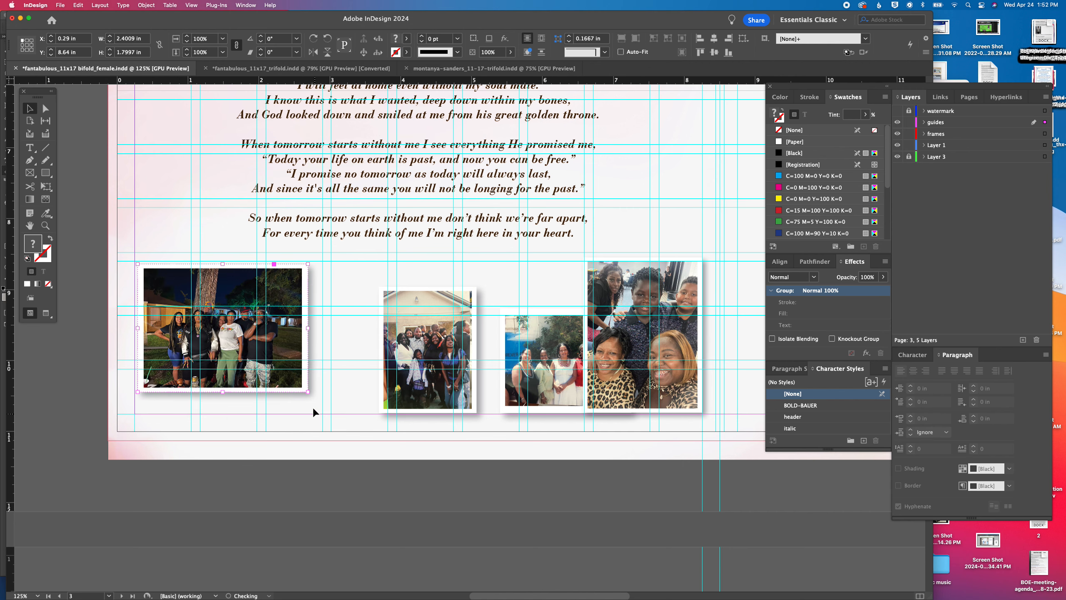
{"action": "left_click_drag", "start_coordinate": [313, 394], "coordinate": [314, 387]}
Line up the house-front, poolside and selfie photos beside the nighttime photo, tilting the poolside photo 1° and the selfie slightly
{"action": "left_click_drag", "start_coordinate": [184, 313], "coordinate": [342, 313]}
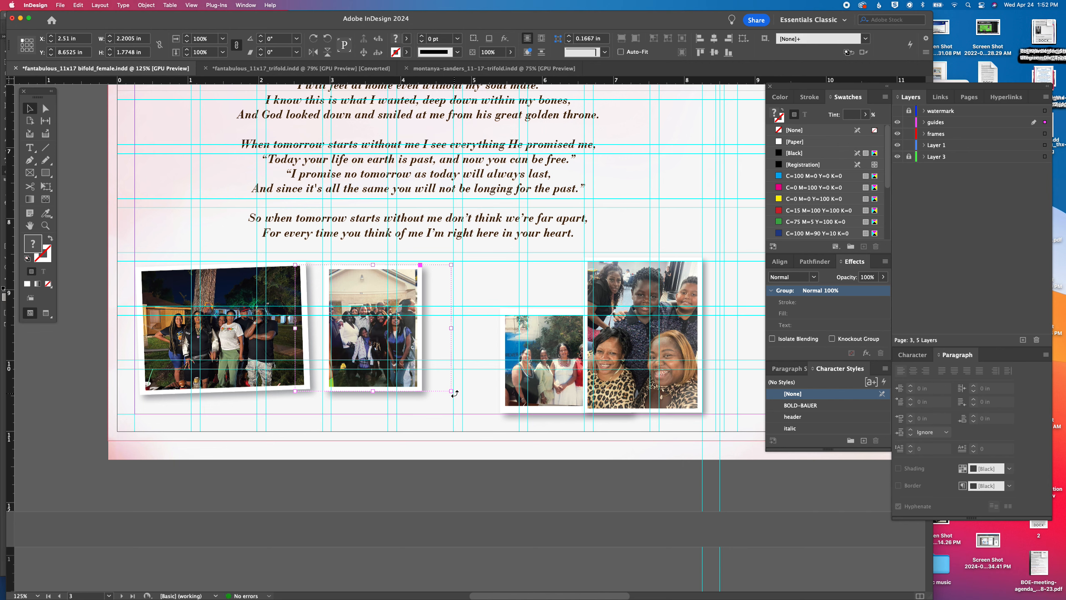
{"action": "left_click_drag", "start_coordinate": [413, 373], "coordinate": [394, 372]}
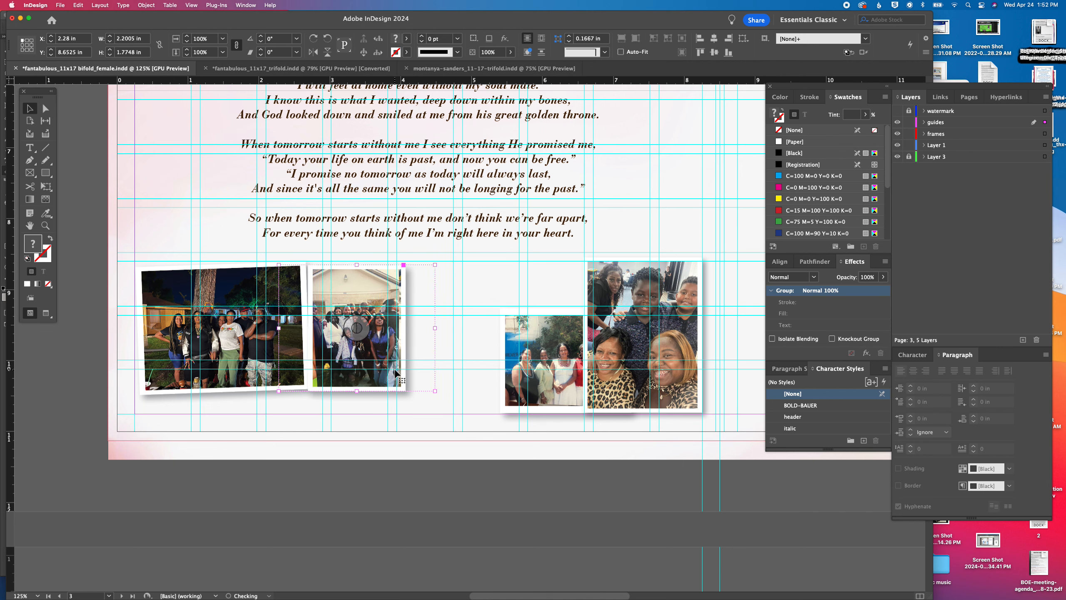
{"action": "left_click_drag", "start_coordinate": [533, 399], "coordinate": [428, 366]}
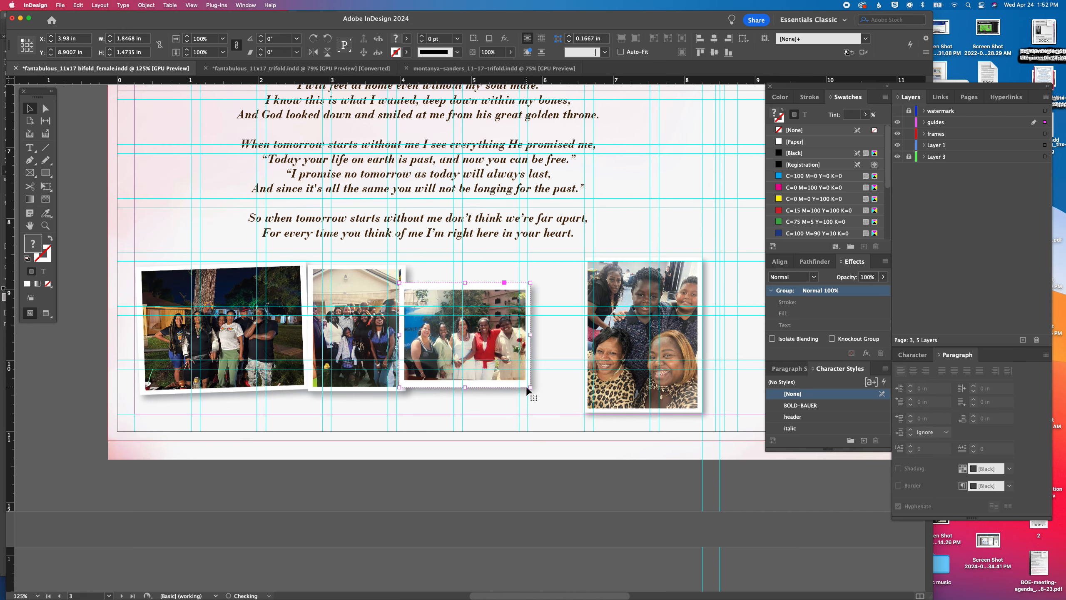
{"action": "left_click_drag", "start_coordinate": [532, 388], "coordinate": [538, 387]}
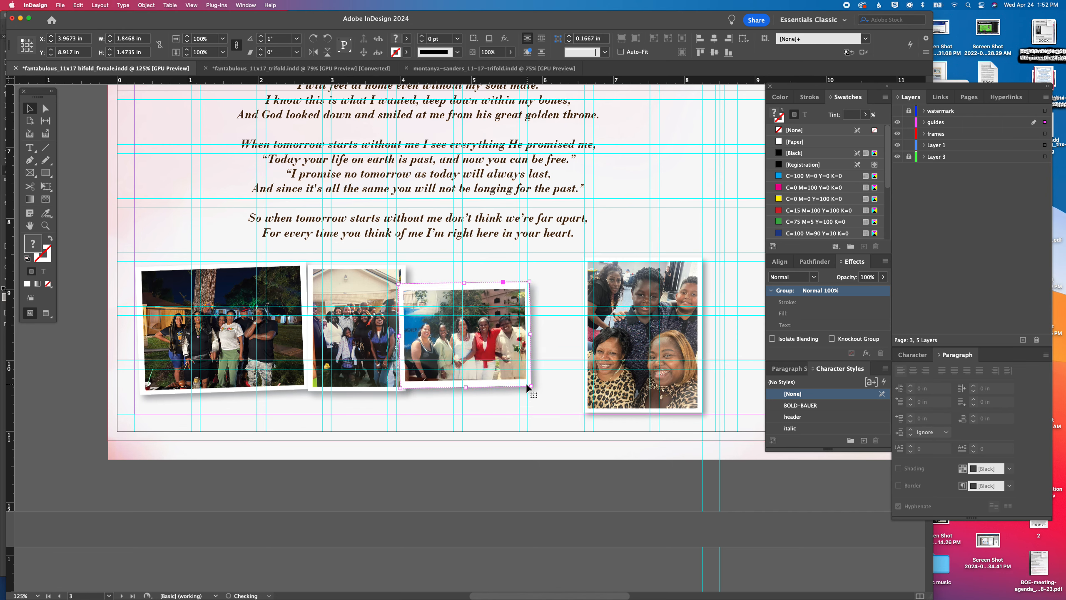
{"action": "key", "text": "Right"}
{"action": "key", "text": "Right"}
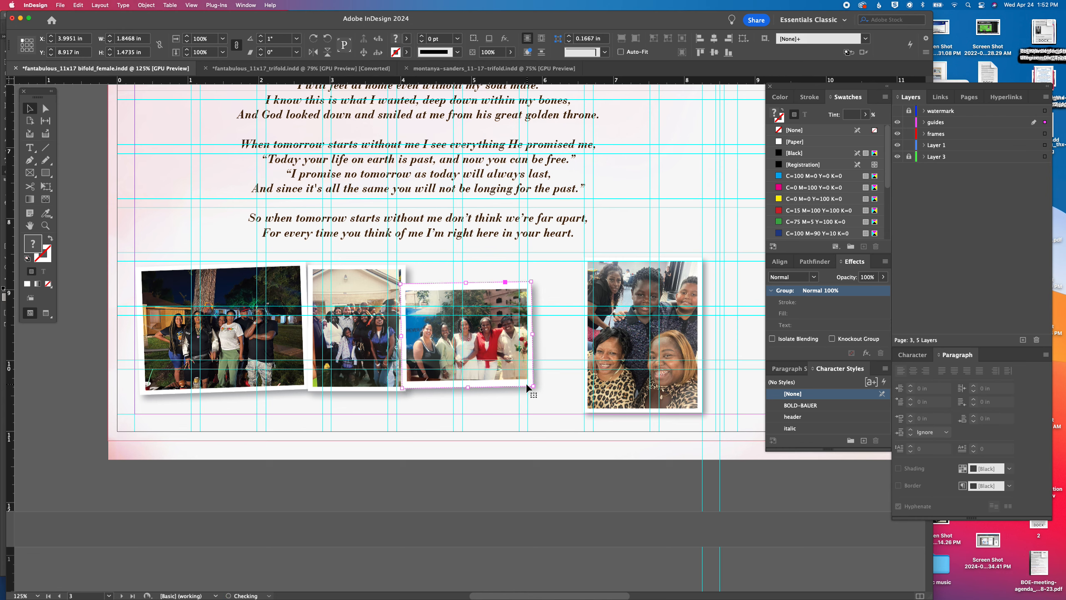
{"action": "left_click_drag", "start_coordinate": [631, 378], "coordinate": [579, 380]}
{"action": "left_click_drag", "start_coordinate": [653, 414], "coordinate": [649, 415]}
Align the vertical centers of the four photos under the poem and shift the row to about X 0.31 in, Y 8.50 in
{"action": "left_click_drag", "start_coordinate": [643, 428], "coordinate": [278, 356]}
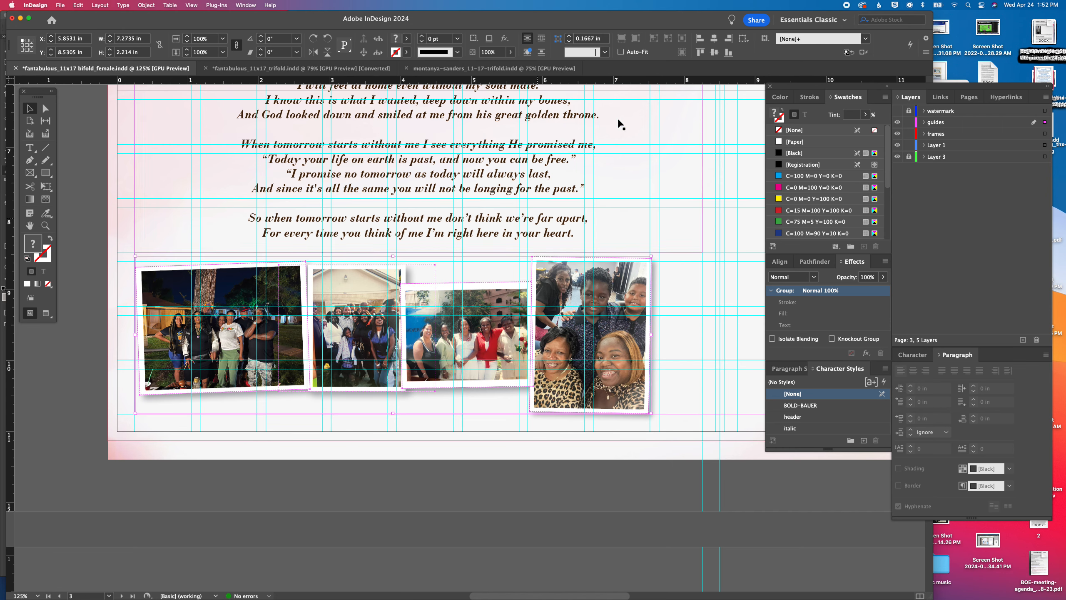
{"action": "left_click_drag", "start_coordinate": [426, 307], "coordinate": [449, 293]}
{"action": "left_click_drag", "start_coordinate": [386, 299], "coordinate": [374, 307]}
{"action": "left_click_drag", "start_coordinate": [381, 306], "coordinate": [383, 306]}
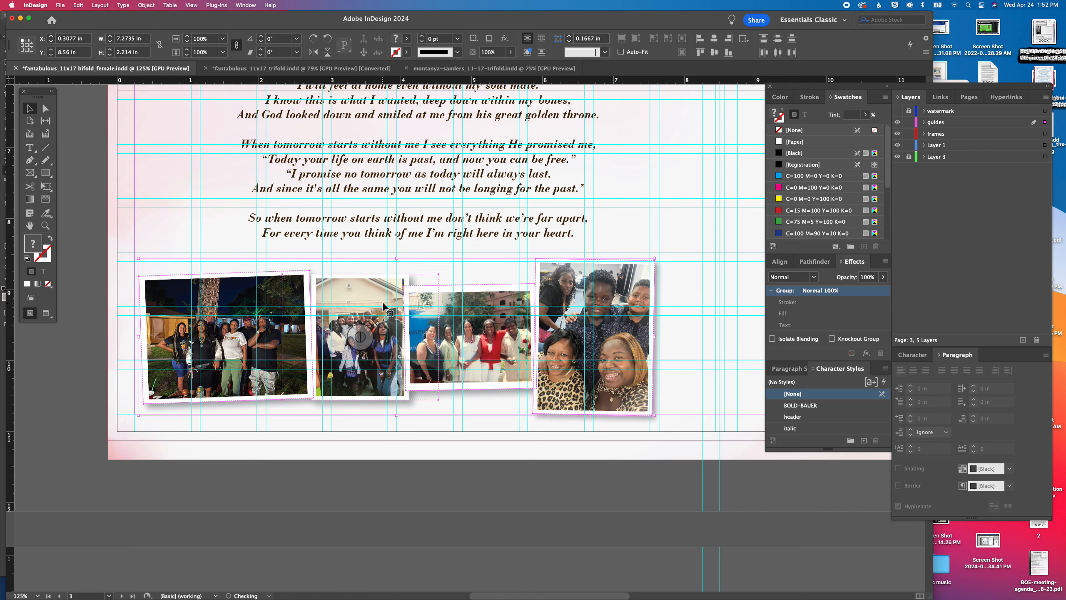
{"action": "key", "text": "super+minus"}
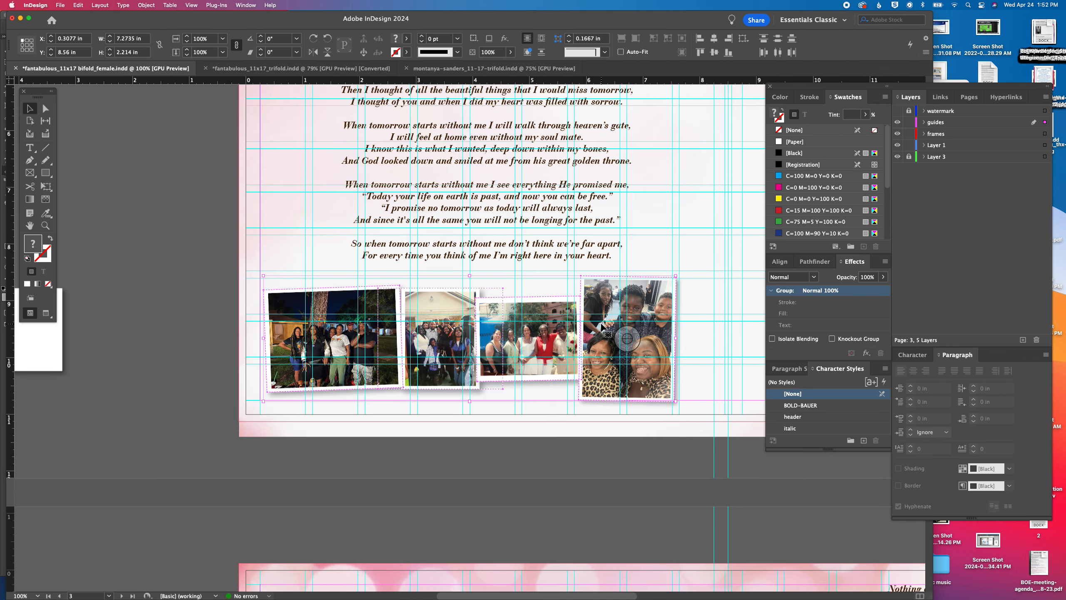
{"action": "key", "text": "Up"}
{"action": "key", "text": "Up"}
{"action": "key", "text": "Up"}
{"action": "key", "text": "Up"}
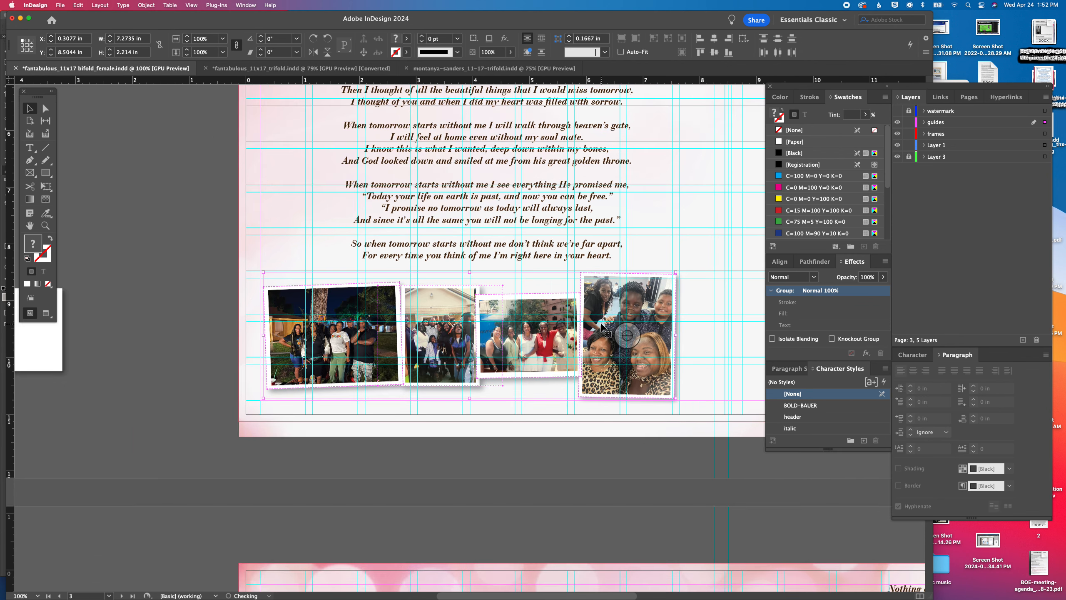
Preview the whole spread without guides and check the photo row beside the handwritten-style letter
{"action": "key", "text": "super+0"}
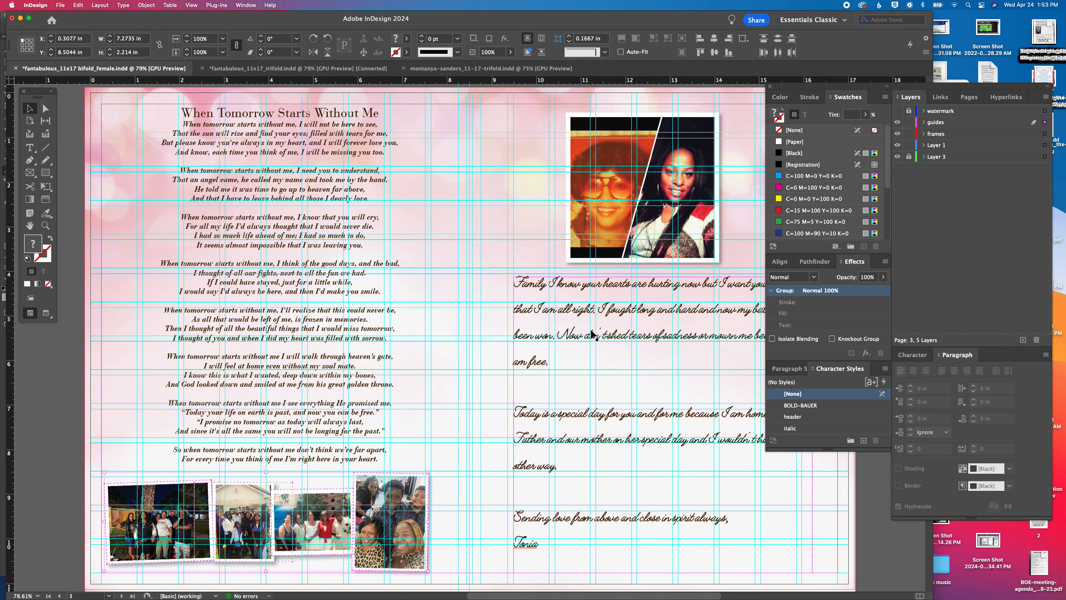
{"action": "key", "text": "w"}
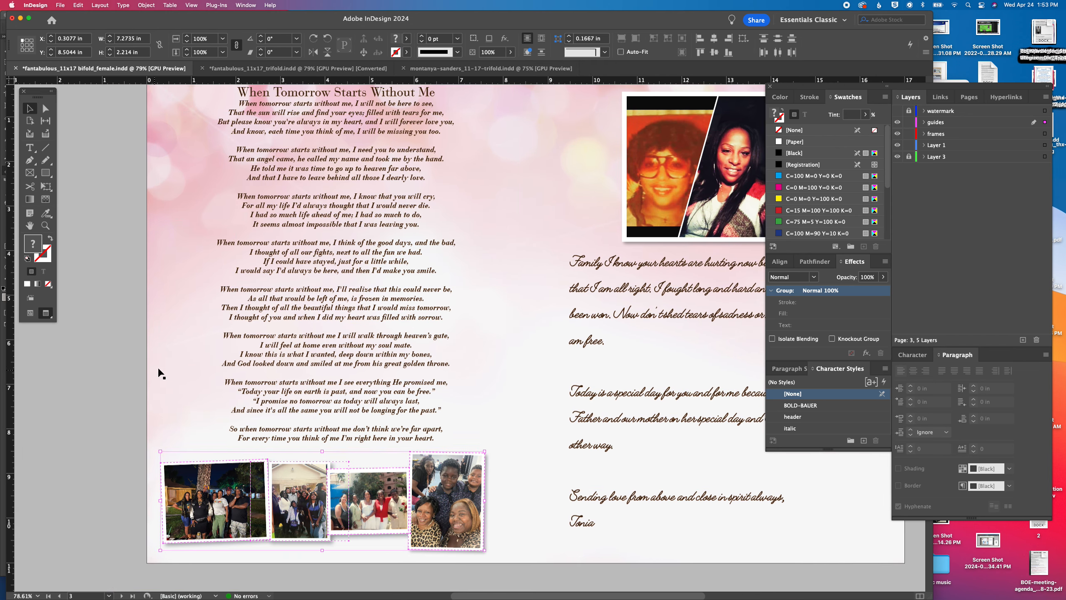
{"action": "left_click", "coordinate": [114, 366]}
{"action": "scroll", "coordinate": [571, 349], "scroll_direction": "right", "scroll_amount": 3}
{"action": "scroll", "coordinate": [575, 354], "scroll_direction": "right", "scroll_amount": 3}
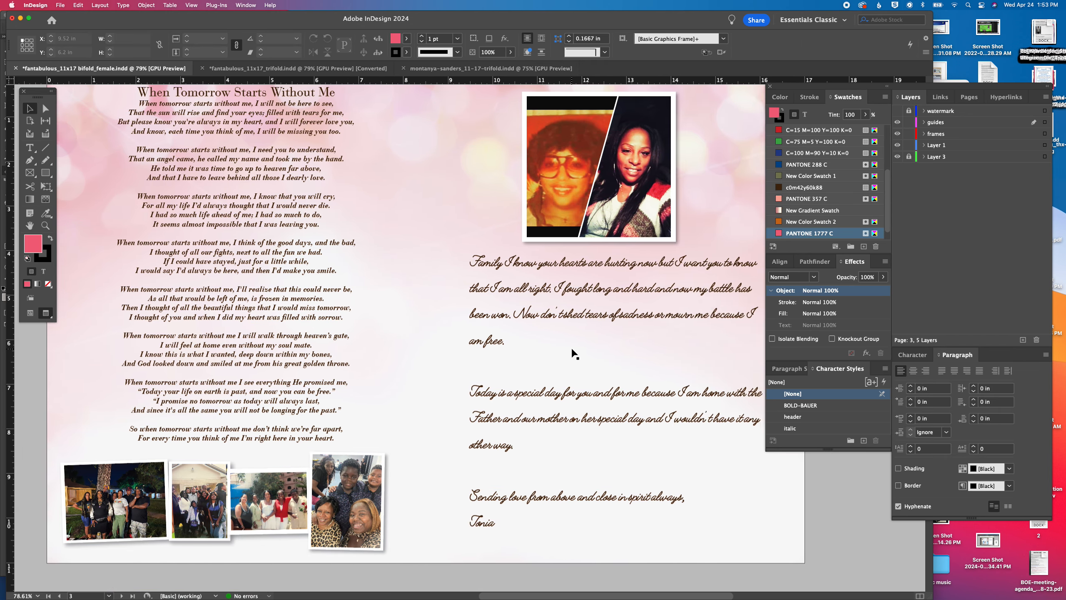
Set the font size of the entire handwritten-style letter to 27 pt
{"action": "double_click", "coordinate": [523, 403]}
{"action": "key", "text": "super+a"}
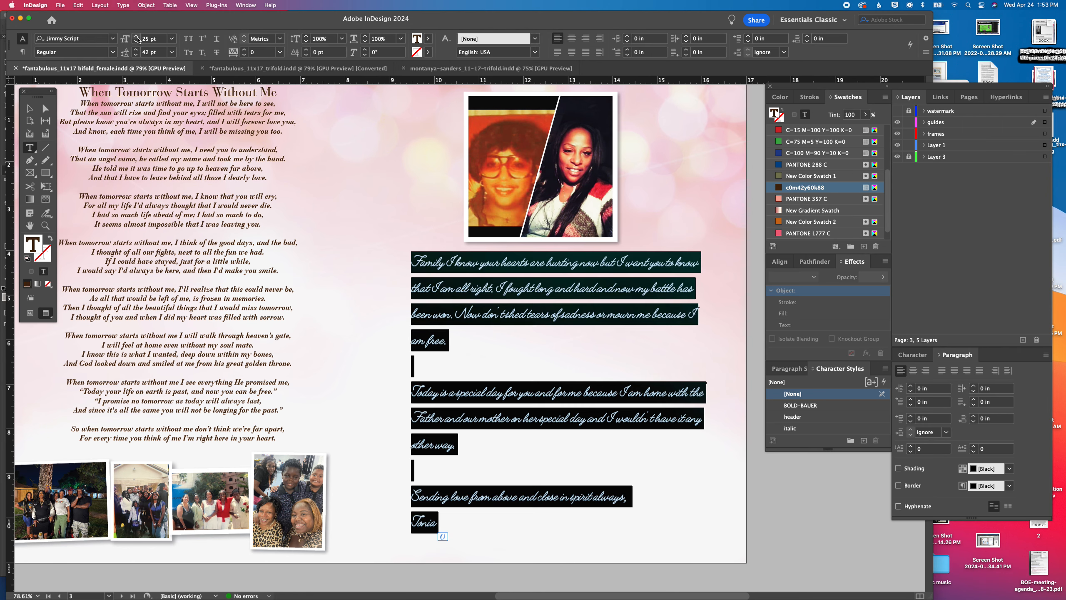
{"action": "left_click", "coordinate": [137, 36]}
{"action": "left_click", "coordinate": [137, 36]}
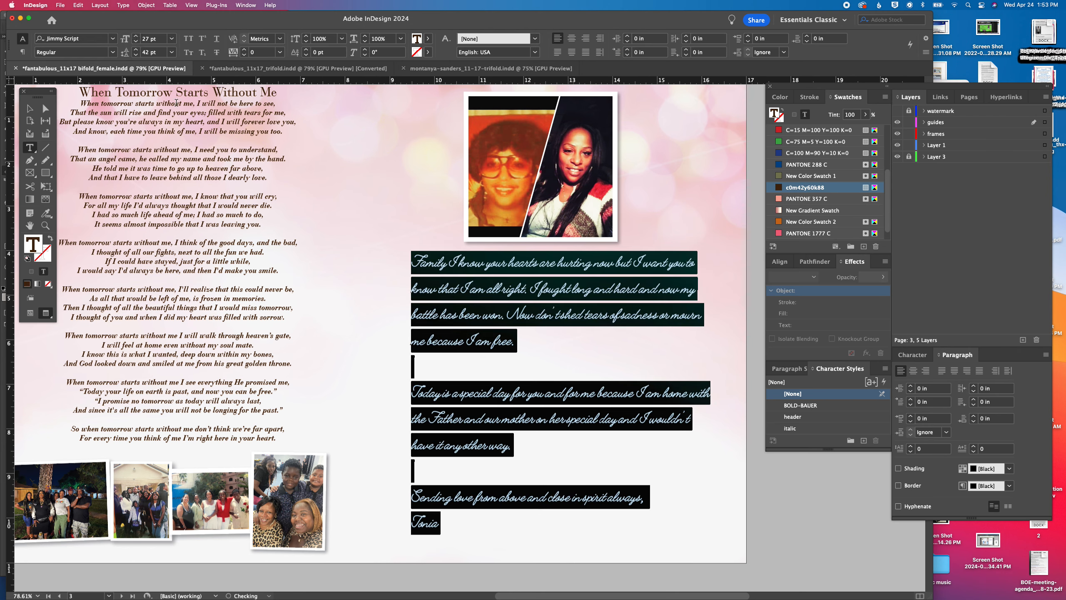
Review the cover, obituary, order of service and poem pages for consistent text and photo layout
{"action": "left_click", "coordinate": [442, 295]}
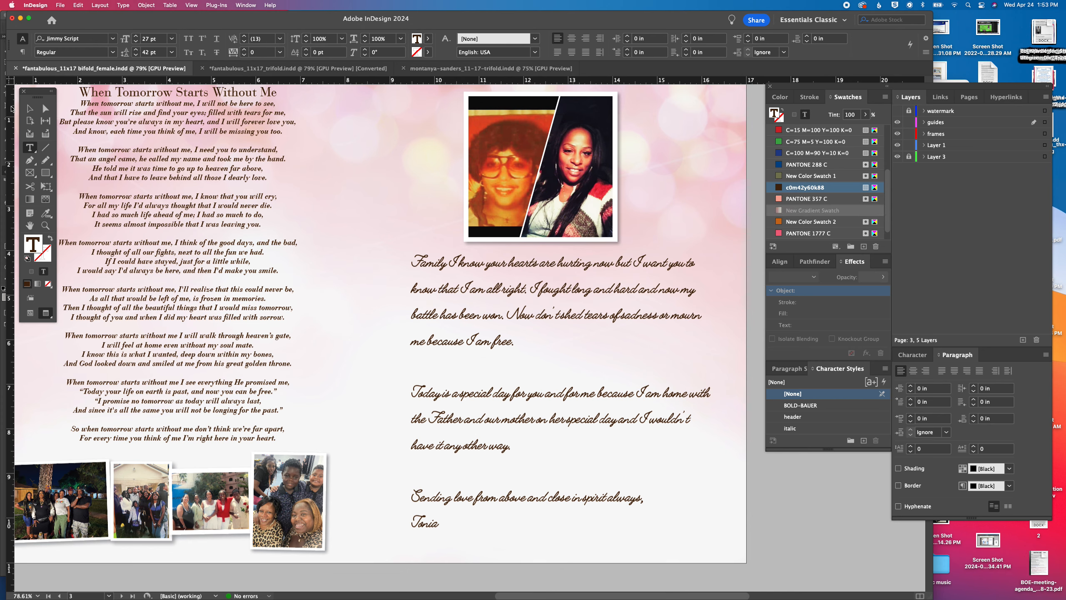
{"action": "left_click", "coordinate": [30, 109]}
{"action": "scroll", "coordinate": [371, 361], "scroll_direction": "up", "scroll_amount": 10}
{"action": "scroll", "coordinate": [370, 362], "scroll_direction": "up", "scroll_amount": 15}
{"action": "scroll", "coordinate": [370, 361], "scroll_direction": "left", "scroll_amount": 3}
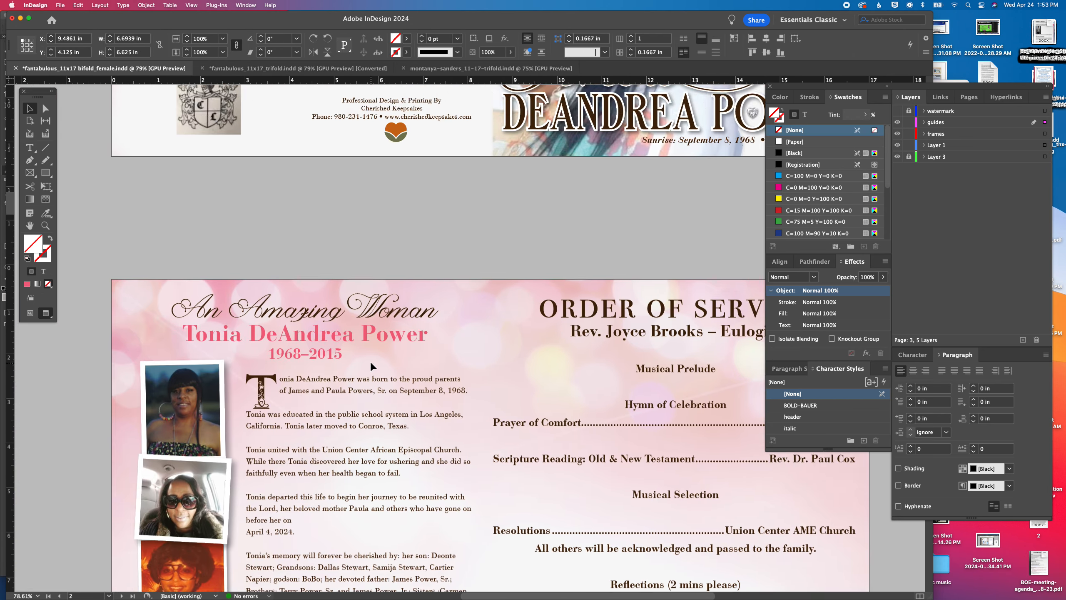
{"action": "scroll", "coordinate": [371, 365], "scroll_direction": "up", "scroll_amount": 15}
{"action": "scroll", "coordinate": [371, 365], "scroll_direction": "right", "scroll_amount": 2}
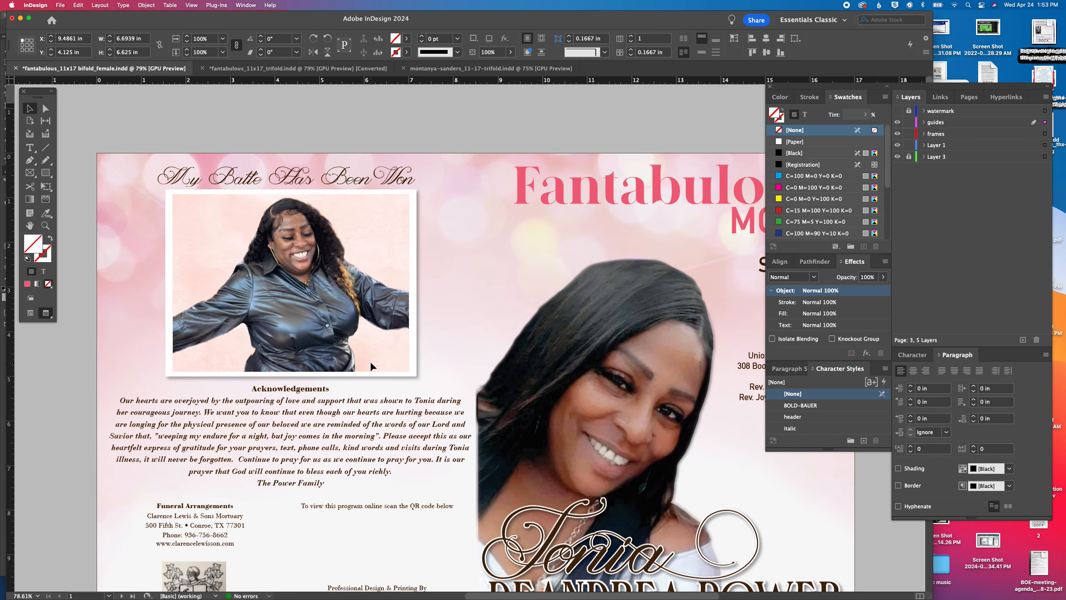
{"action": "scroll", "coordinate": [370, 360], "scroll_direction": "right", "scroll_amount": 5}
{"action": "scroll", "coordinate": [370, 360], "scroll_direction": "down", "scroll_amount": 5}
{"action": "scroll", "coordinate": [370, 366], "scroll_direction": "down", "scroll_amount": 3}
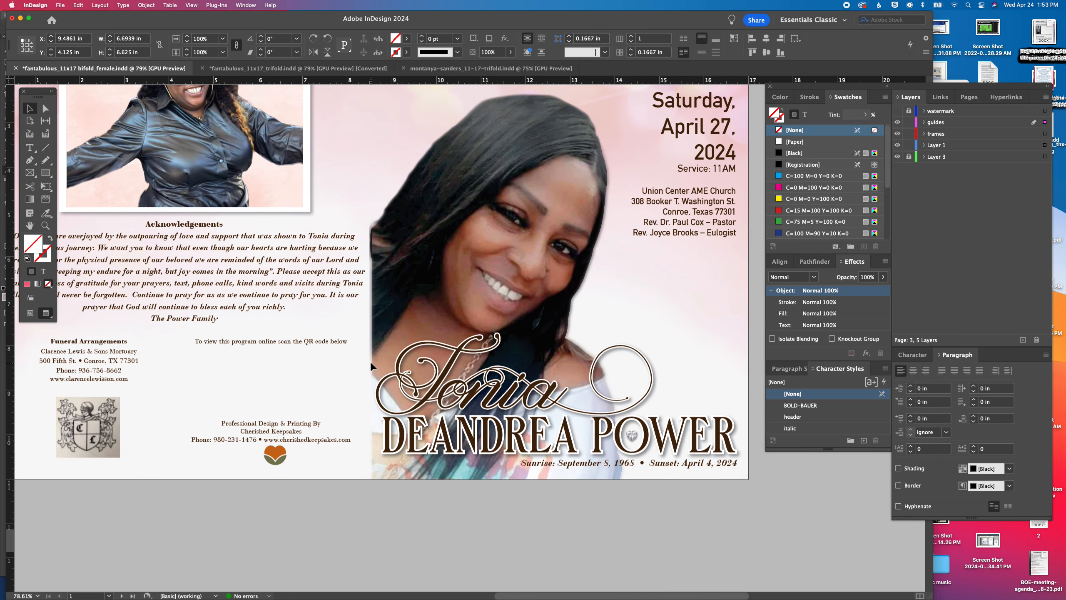
{"action": "scroll", "coordinate": [370, 361], "scroll_direction": "down", "scroll_amount": 2}
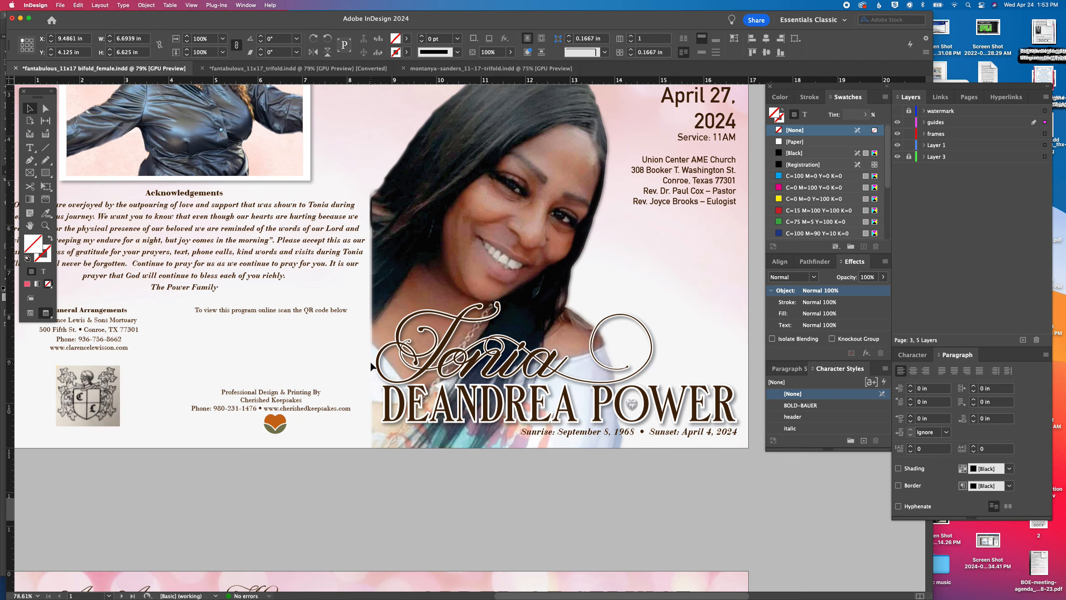
{"action": "scroll", "coordinate": [371, 365], "scroll_direction": "left", "scroll_amount": 4}
{"action": "scroll", "coordinate": [371, 364], "scroll_direction": "down", "scroll_amount": 7}
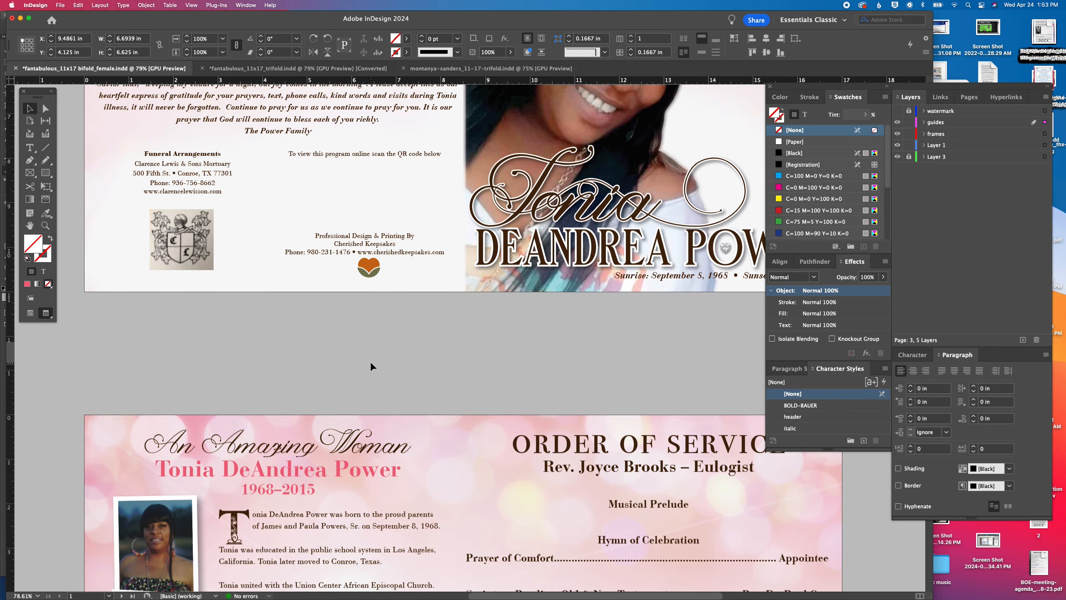
{"action": "scroll", "coordinate": [370, 361], "scroll_direction": "down", "scroll_amount": 14}
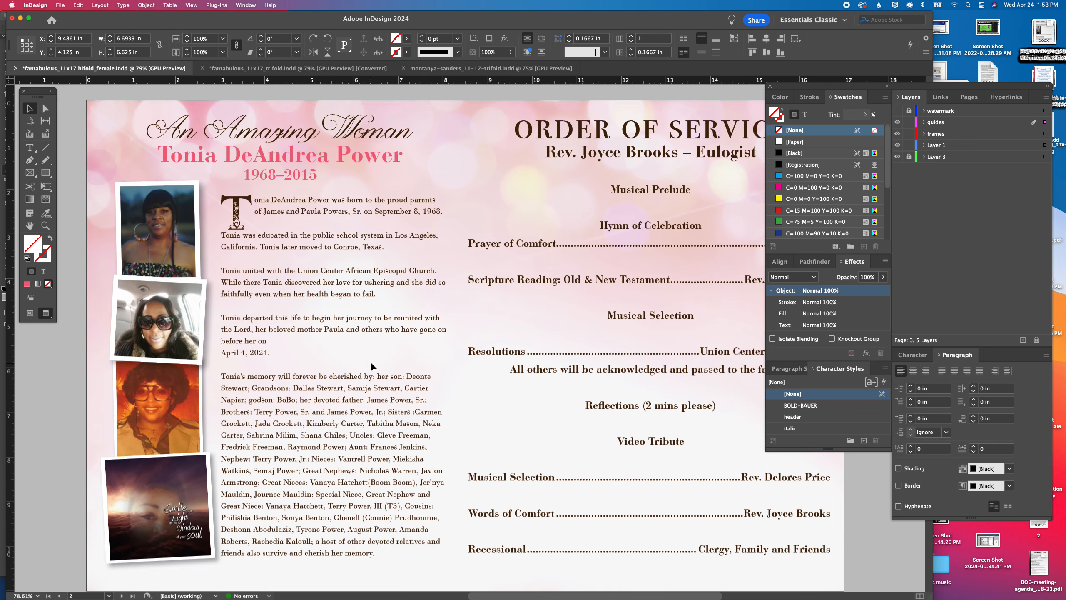
{"action": "scroll", "coordinate": [370, 361], "scroll_direction": "right", "scroll_amount": 1}
{"action": "scroll", "coordinate": [370, 361], "scroll_direction": "down", "scroll_amount": 9}
{"action": "scroll", "coordinate": [370, 367], "scroll_direction": "down", "scroll_amount": 20}
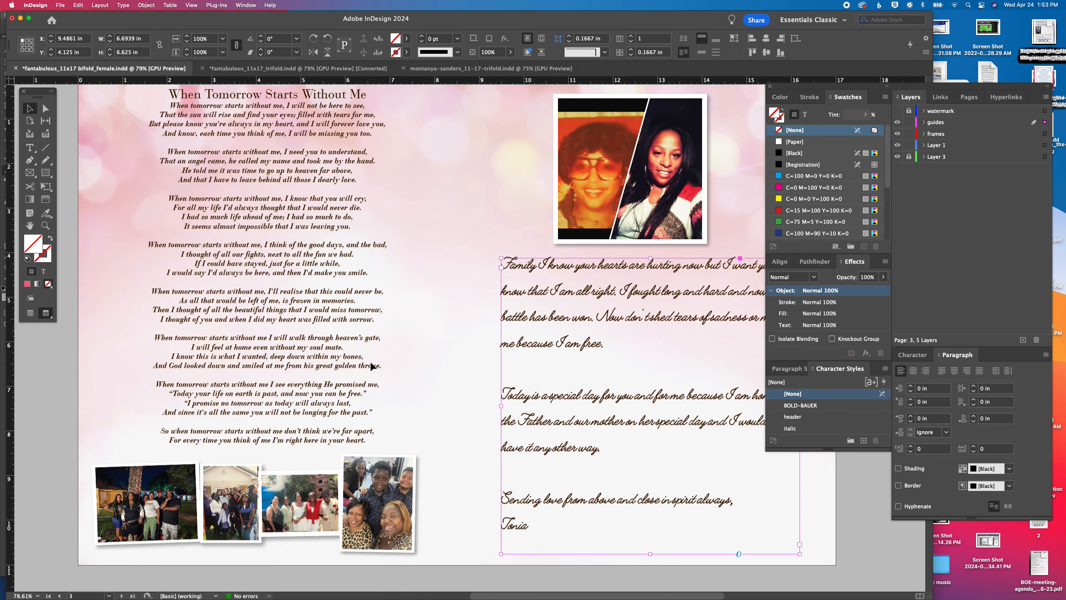
Copy the FROM SON heading from page 4 and paste it over the poem's title on page 3
{"action": "scroll", "coordinate": [371, 366], "scroll_direction": "down", "scroll_amount": 19}
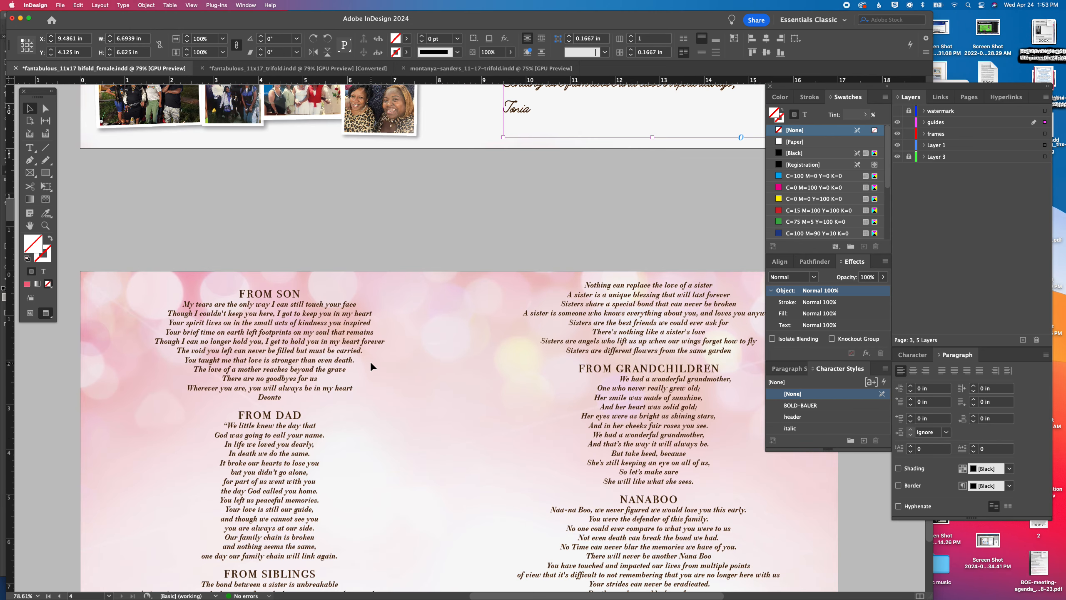
{"action": "triple_click", "coordinate": [287, 293]}
{"action": "key", "text": "super+c"}
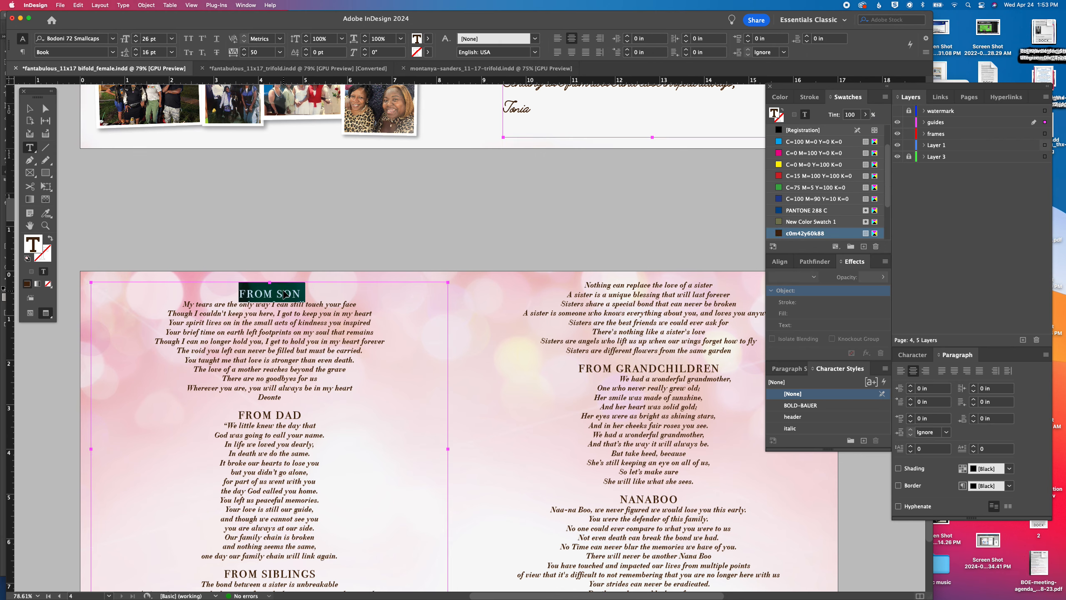
{"action": "scroll", "coordinate": [287, 293], "scroll_direction": "up", "scroll_amount": 20}
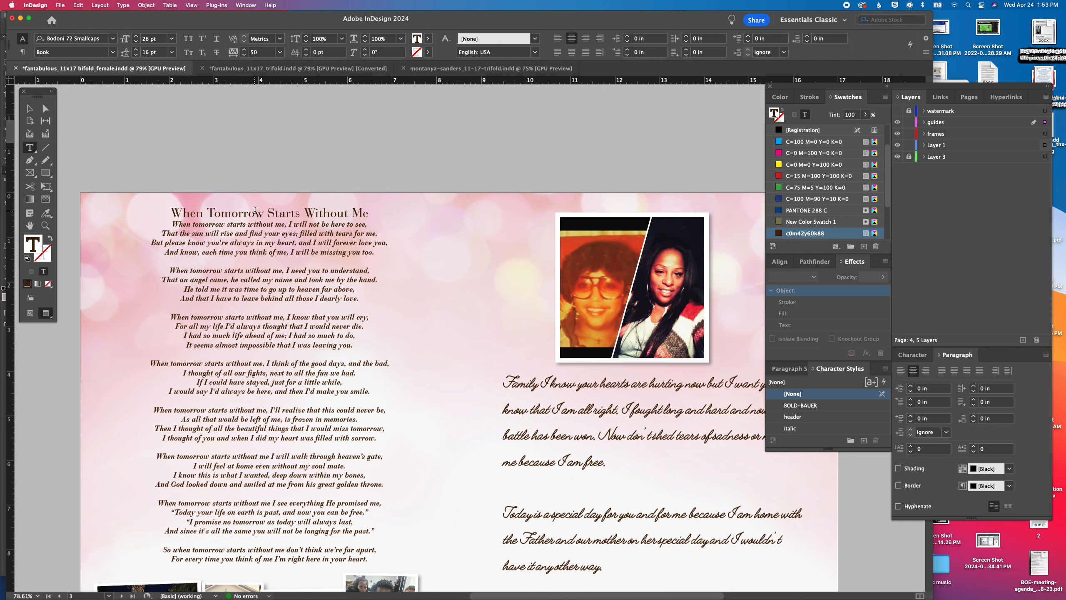
{"action": "double_click", "coordinate": [255, 212]}
{"action": "triple_click", "coordinate": [254, 213]}
{"action": "key", "text": "super+v"}
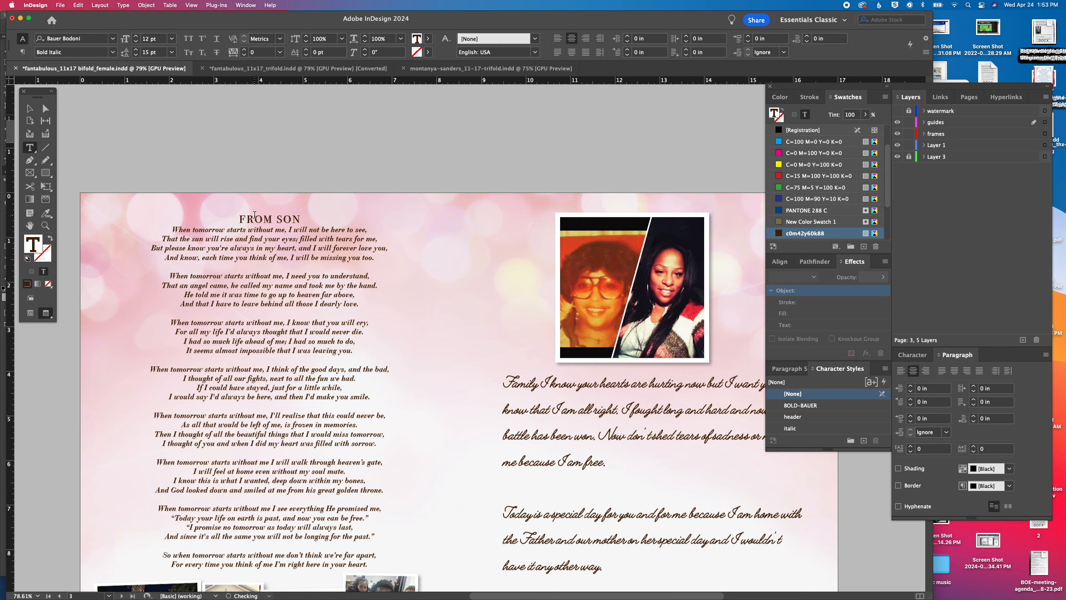
Retype the pasted heading above the poem as WHEN TOMORROW STARTS WITHOUT ME on its own line
{"action": "triple_click", "coordinate": [254, 214]}
{"action": "type", "text": "WHEN "}
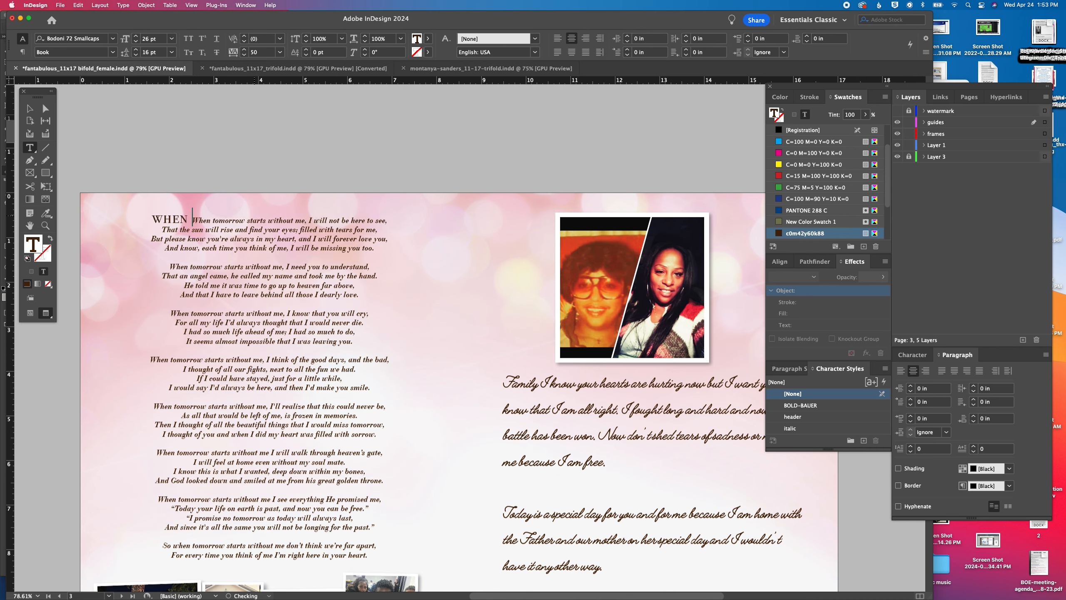
{"action": "type", "text": "TOMORROW "}
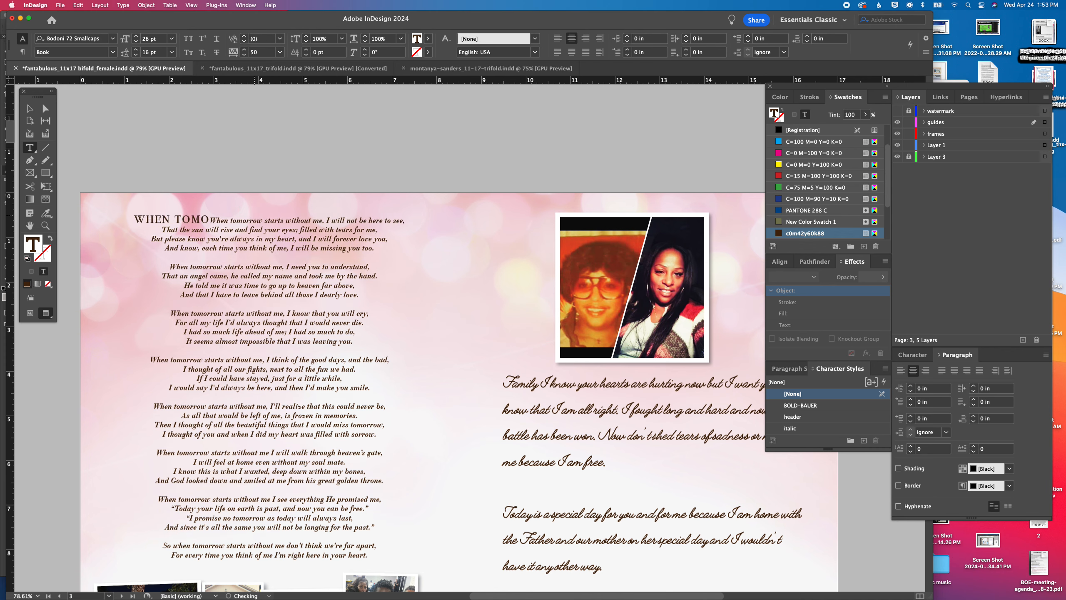
{"action": "type", "text": "STARTS WI"}
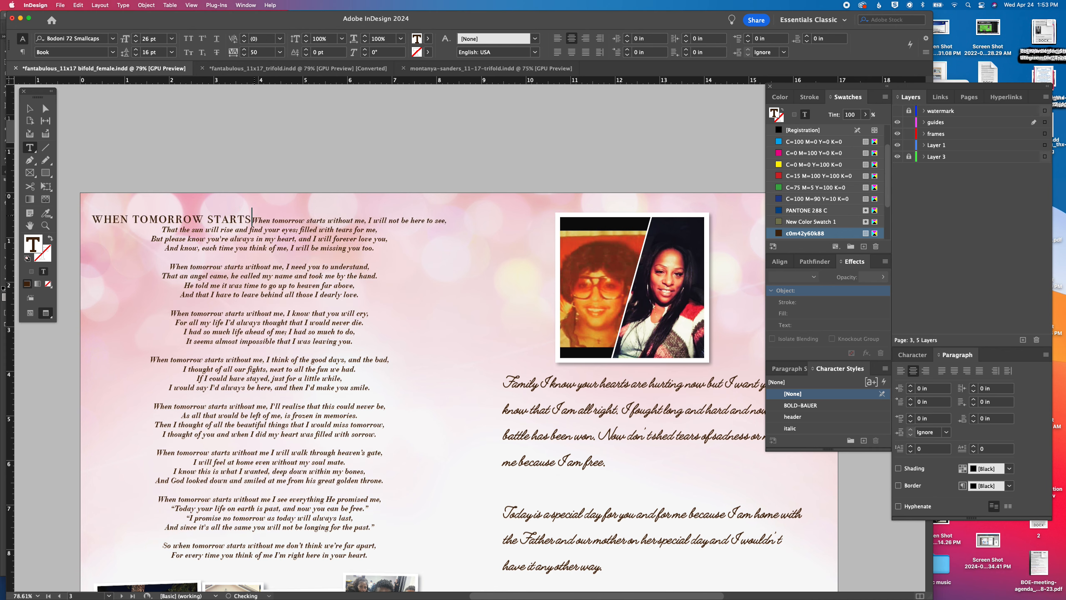
{"action": "type", "text": "THOUT ME"}
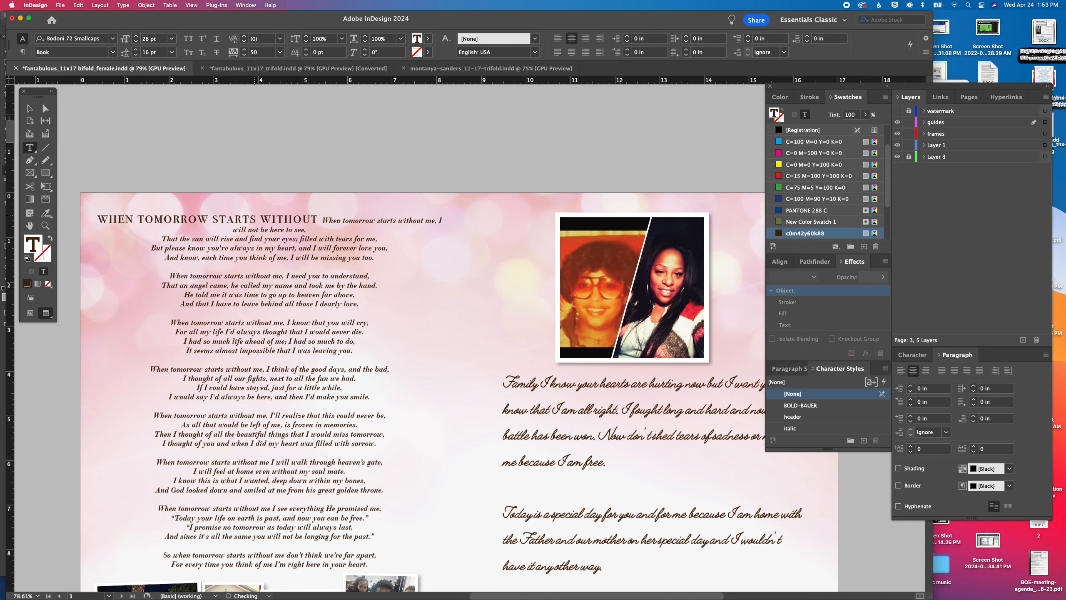
{"action": "key", "text": "Return"}
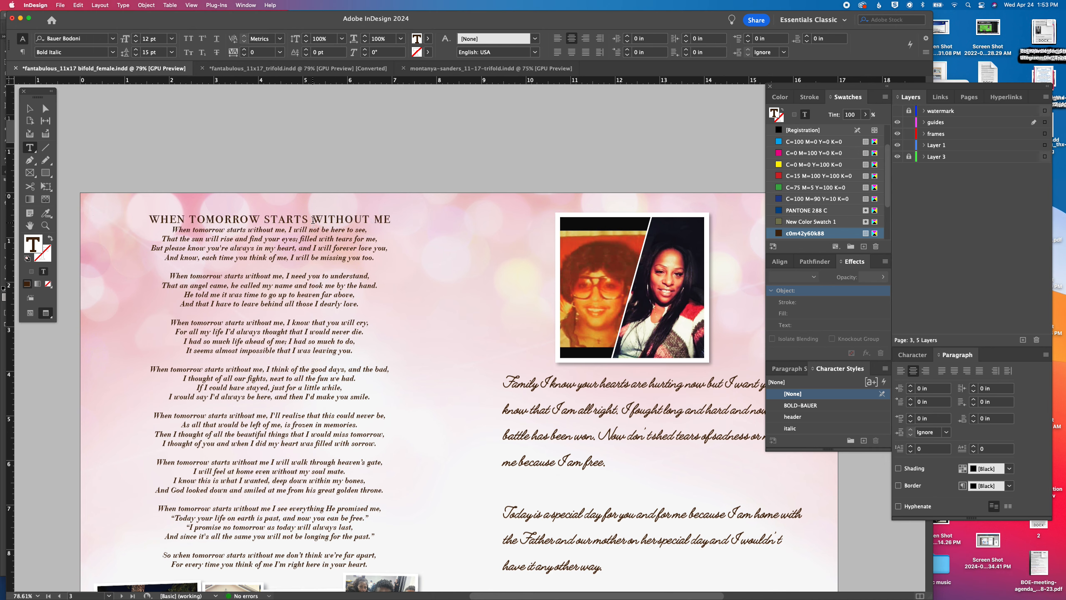
Set the font size of the WHEN TOMORROW STARTS WITHOUT ME title to 31 pt
{"action": "triple_click", "coordinate": [313, 218]}
{"action": "left_click", "coordinate": [137, 36]}
{"action": "left_click", "coordinate": [137, 36]}
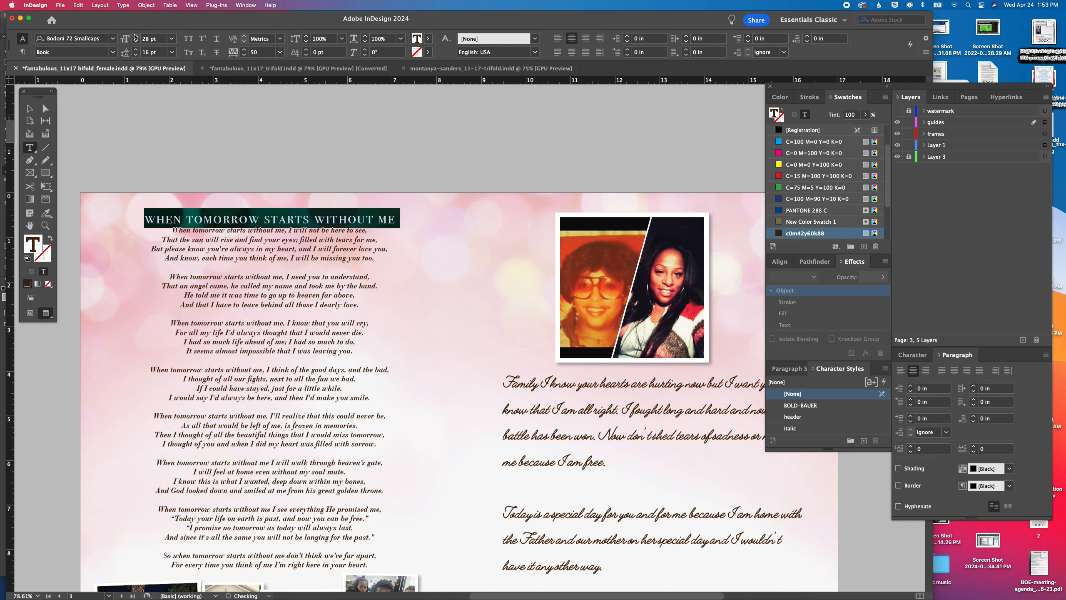
{"action": "left_click", "coordinate": [137, 35]}
{"action": "left_click", "coordinate": [137, 36]}
{"action": "left_click", "coordinate": [136, 36]}
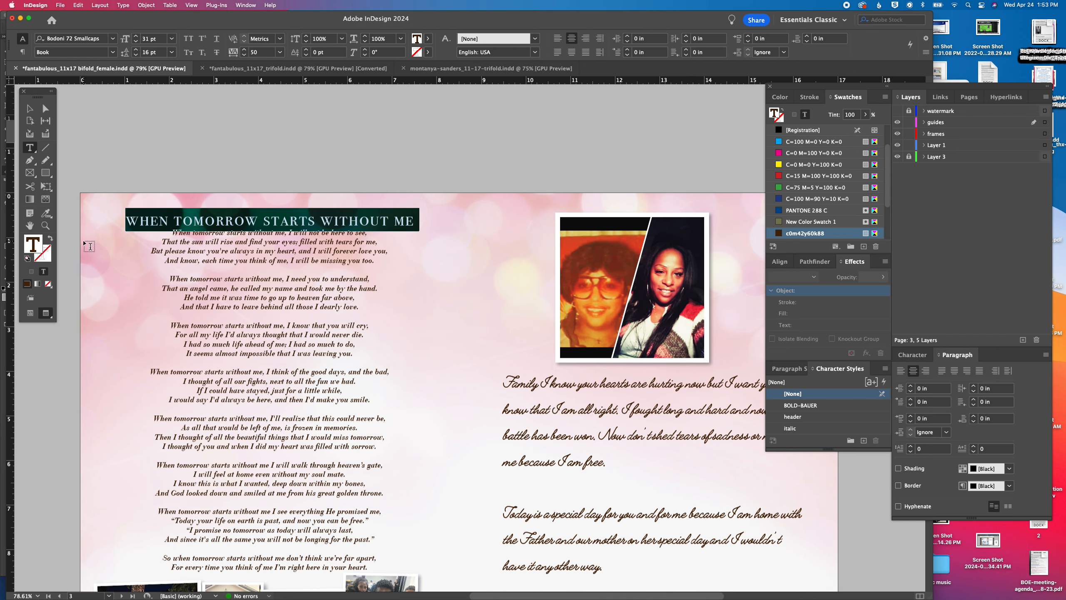
Nudge the poem's text frame slightly upward on page 3 and deselect it
{"action": "left_click", "coordinate": [28, 108]}
{"action": "key", "text": "Up"}
{"action": "key", "text": "Up"}
{"action": "key", "text": "Up"}
{"action": "key", "text": "Up"}
{"action": "key", "text": "Up"}
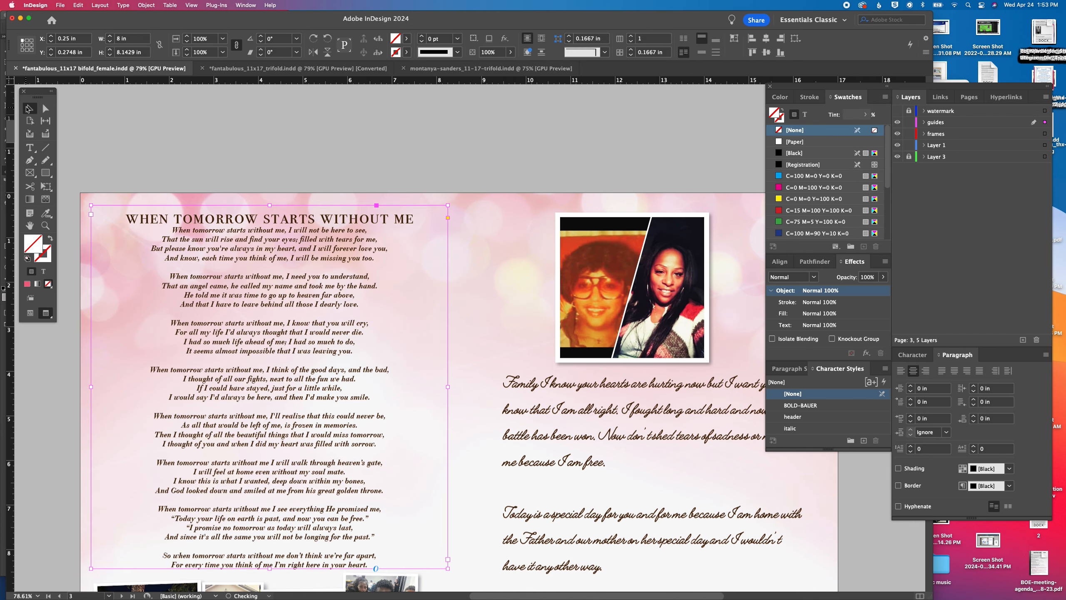
{"action": "left_click", "coordinate": [462, 155]}
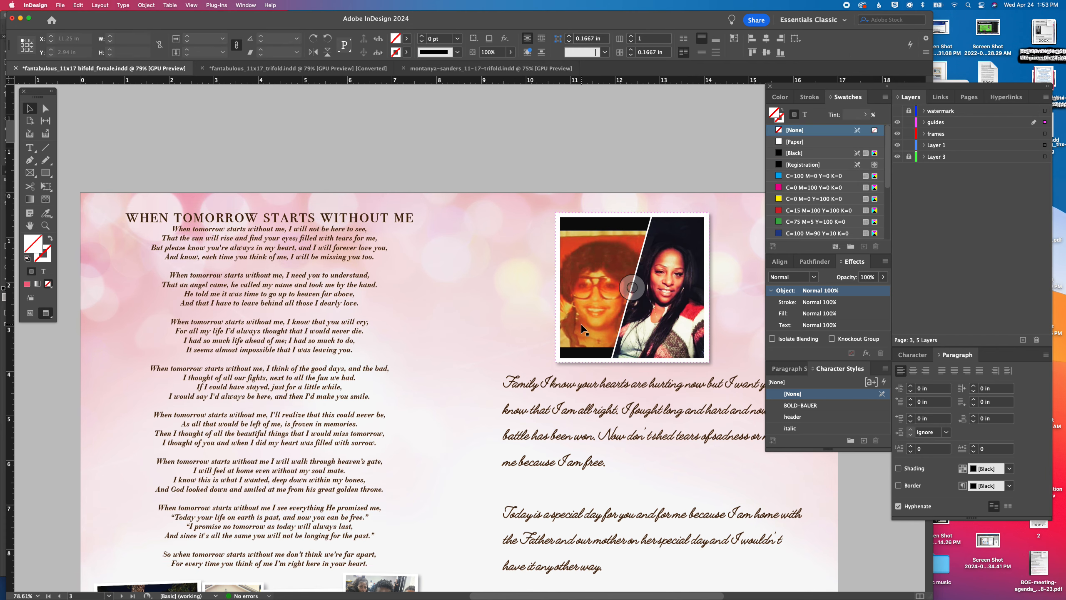
Extend the lower edge of page 4's first tribute text frame to fit two more lines of the FROM SIBLINGS poem
{"action": "scroll", "coordinate": [583, 330], "scroll_direction": "down", "scroll_amount": 15}
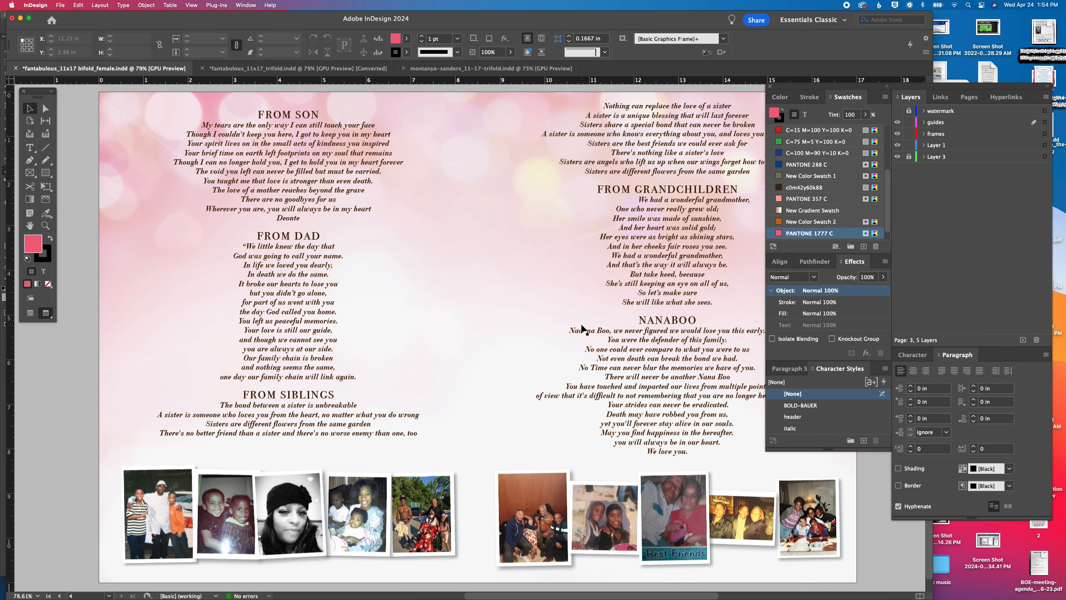
{"action": "left_click", "coordinate": [303, 435]}
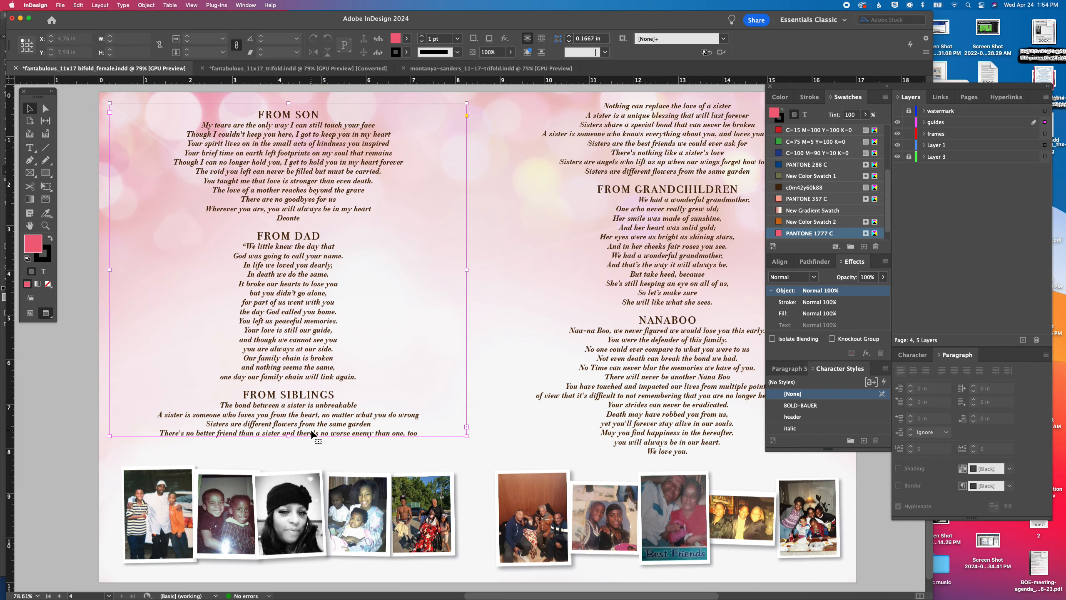
{"action": "left_click_drag", "start_coordinate": [289, 437], "coordinate": [289, 457]}
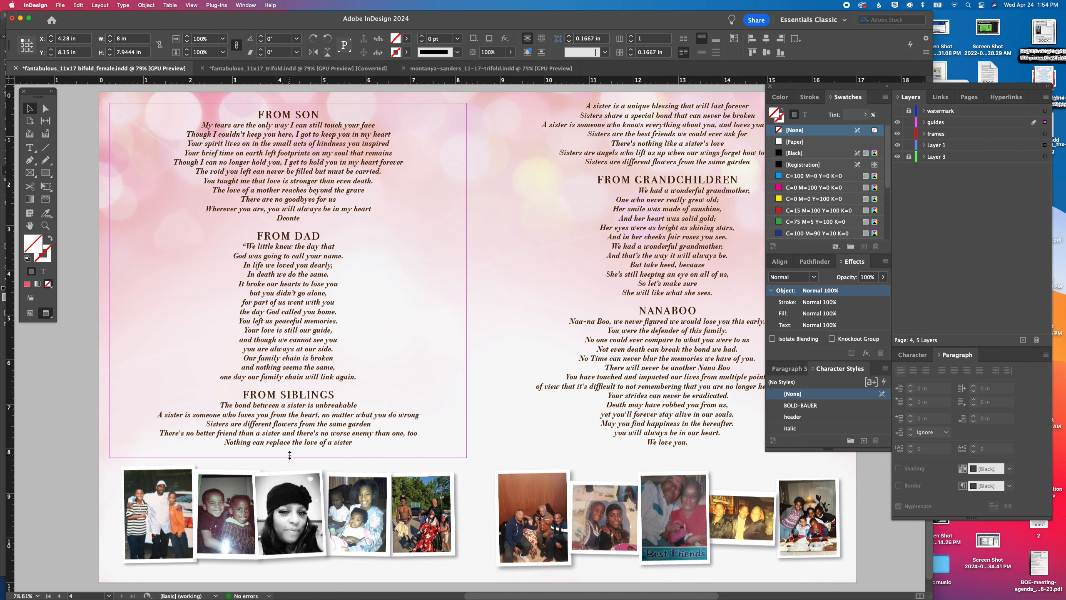
{"action": "left_click", "coordinate": [76, 491]}
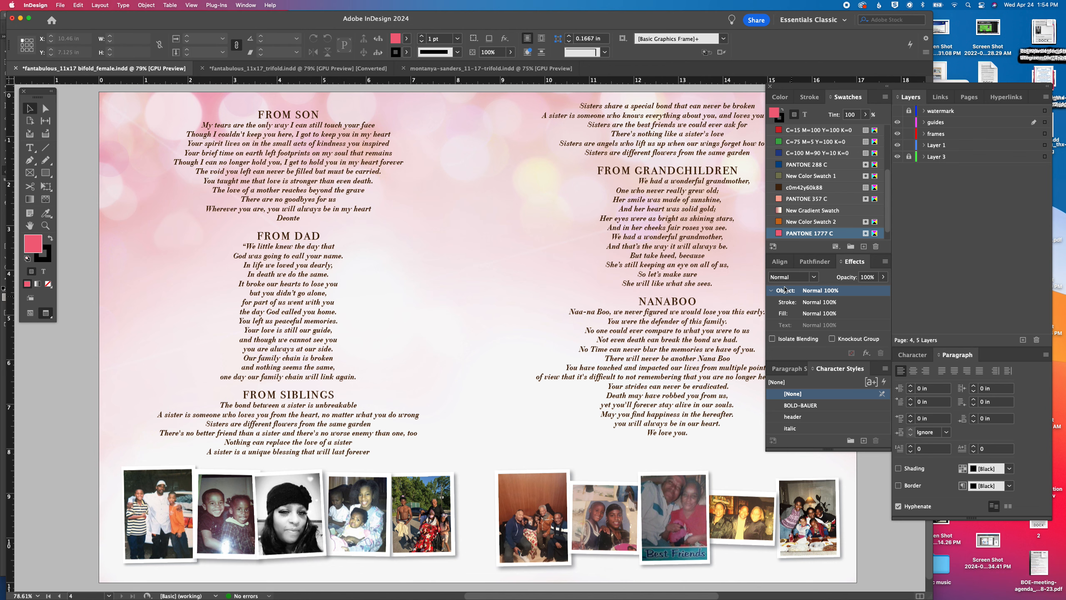
Delete the extra space before "We had a wonderful grandmother," under the FROM GRANDCHILDREN heading
{"action": "double_click", "coordinate": [635, 180]}
{"action": "triple_click", "coordinate": [635, 180]}
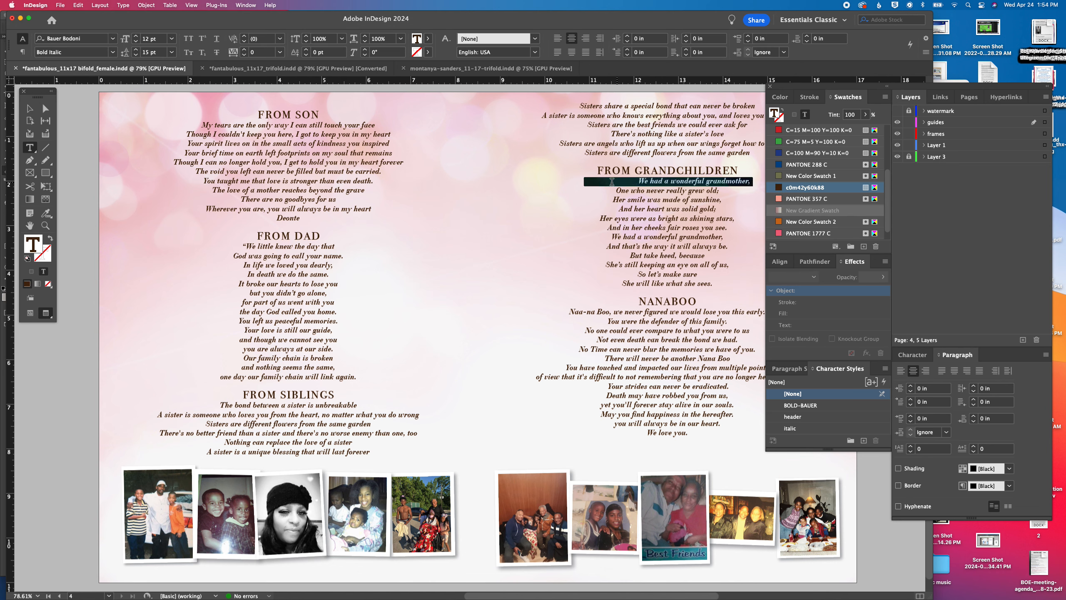
{"action": "left_click_drag", "start_coordinate": [638, 181], "coordinate": [571, 181]}
{"action": "key", "text": "BackSpace"}
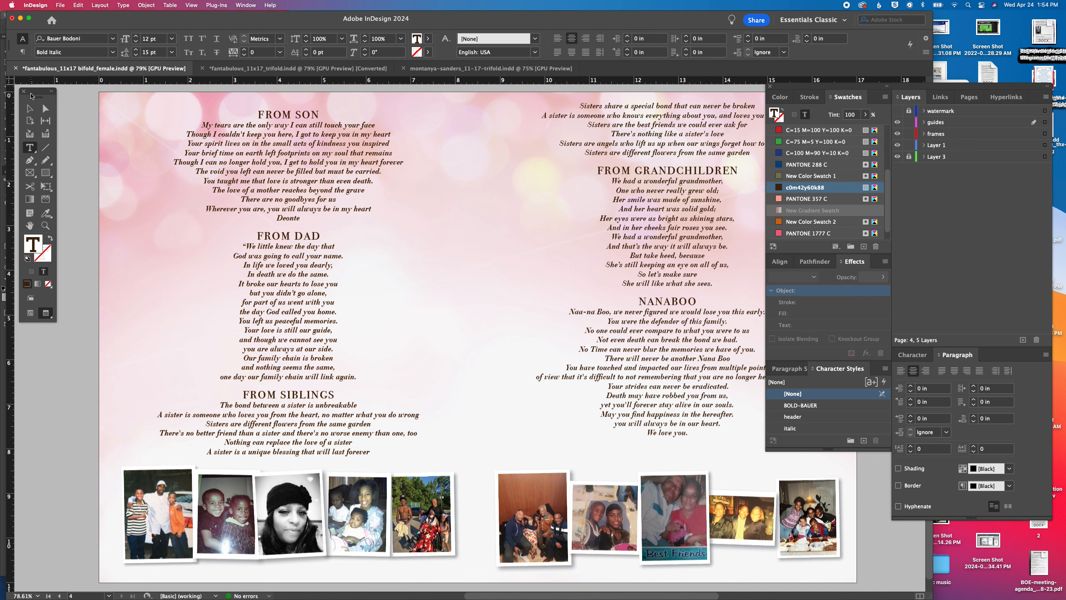
{"action": "key", "text": "Escape"}
{"action": "left_click", "coordinate": [78, 176]}
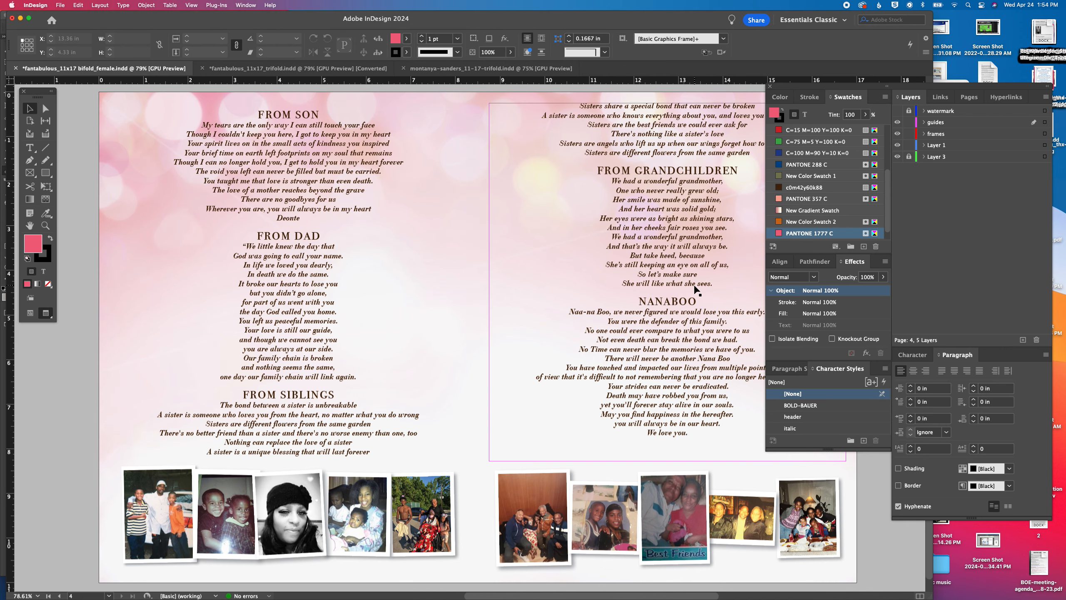
Check the photo rows below the tributes on page 4 and save the bifold document
{"action": "scroll", "coordinate": [695, 289], "scroll_direction": "down", "scroll_amount": 2}
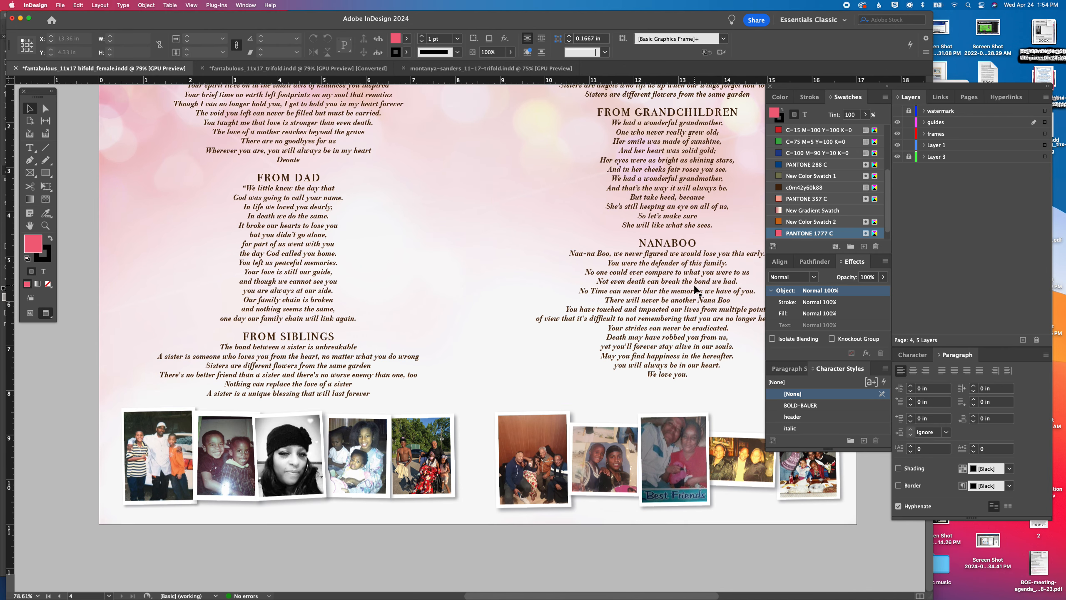
{"action": "scroll", "coordinate": [695, 289], "scroll_direction": "up", "scroll_amount": 5}
{"action": "key", "text": "super+s"}
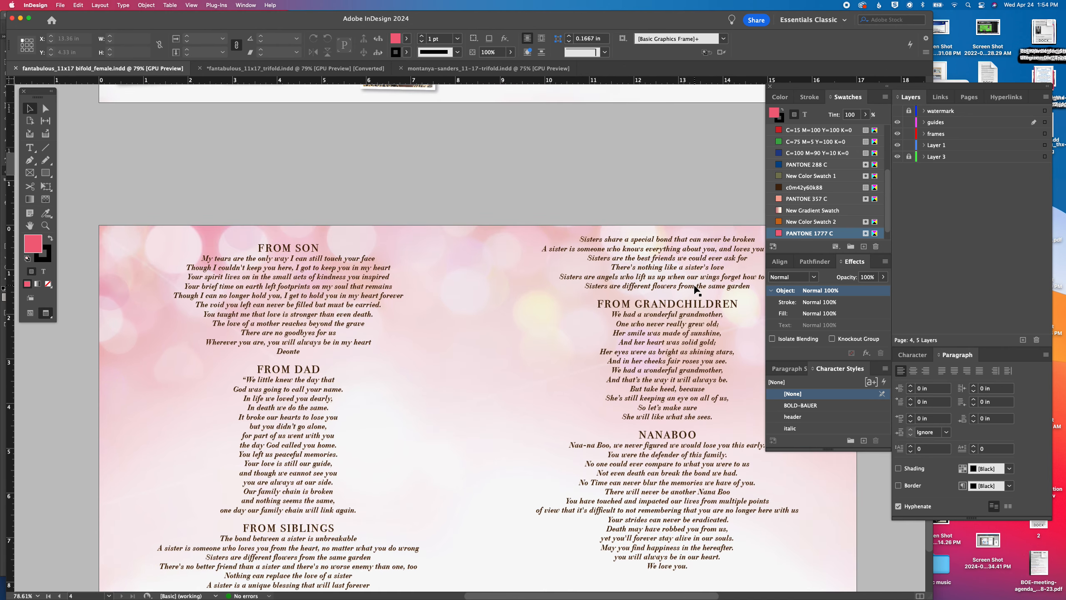
Return to the front cover on page 1 and unlock Layer 3
{"action": "scroll", "coordinate": [449, 280], "scroll_direction": "up", "scroll_amount": 15}
{"action": "scroll", "coordinate": [449, 281], "scroll_direction": "up", "scroll_amount": 10}
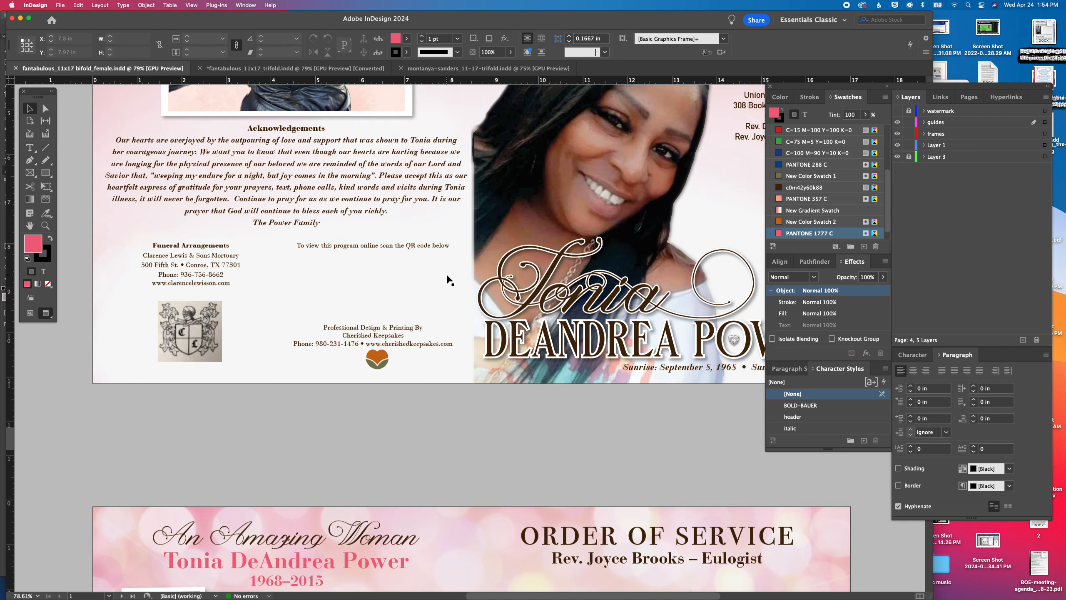
{"action": "scroll", "coordinate": [449, 281], "scroll_direction": "right", "scroll_amount": 3}
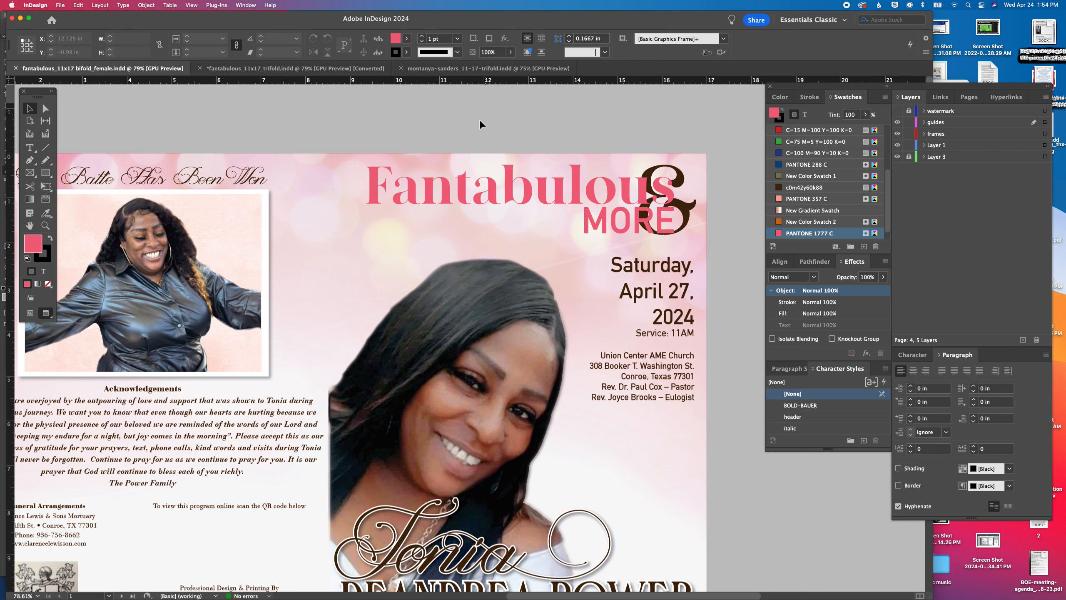
{"action": "left_click", "coordinate": [909, 157]}
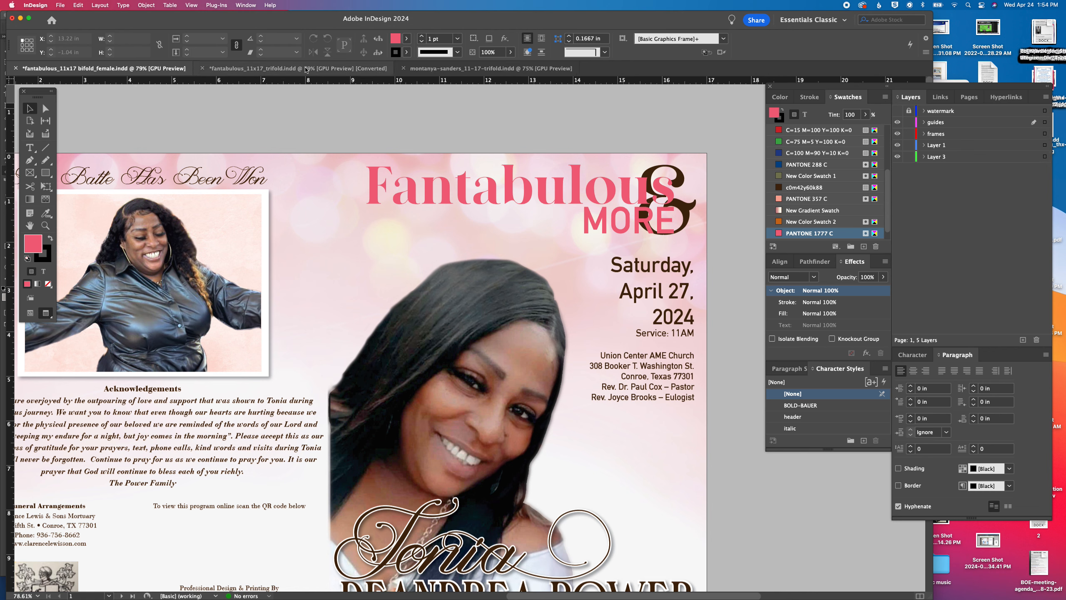
Close the other open trifold documents, discarding the unsaved changes in fantabulous_11x17_trifold.indd
{"action": "left_click", "coordinate": [202, 68]}
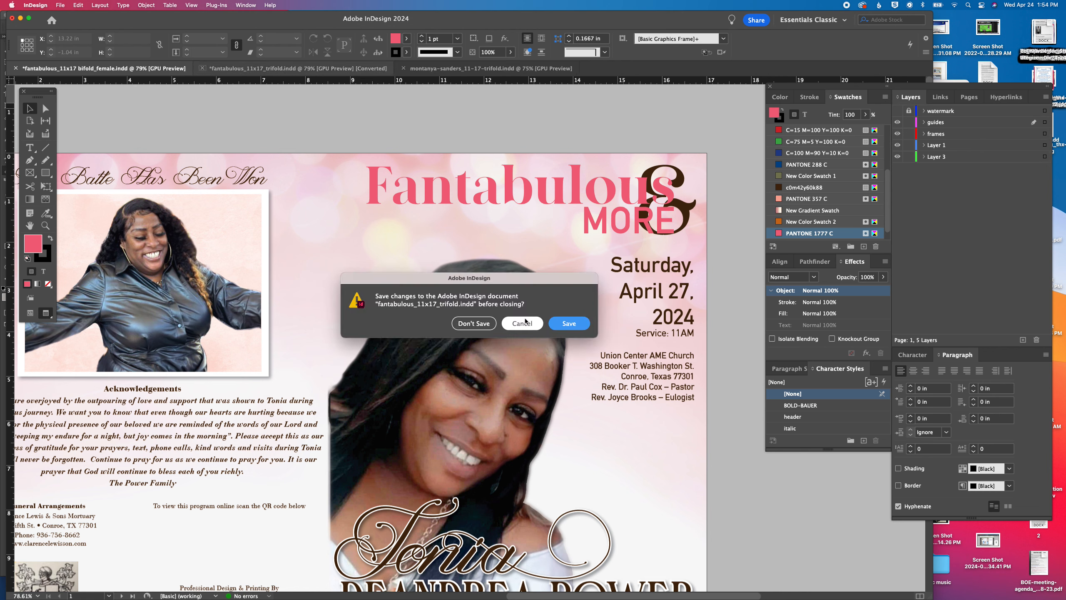
{"action": "left_click", "coordinate": [487, 324]}
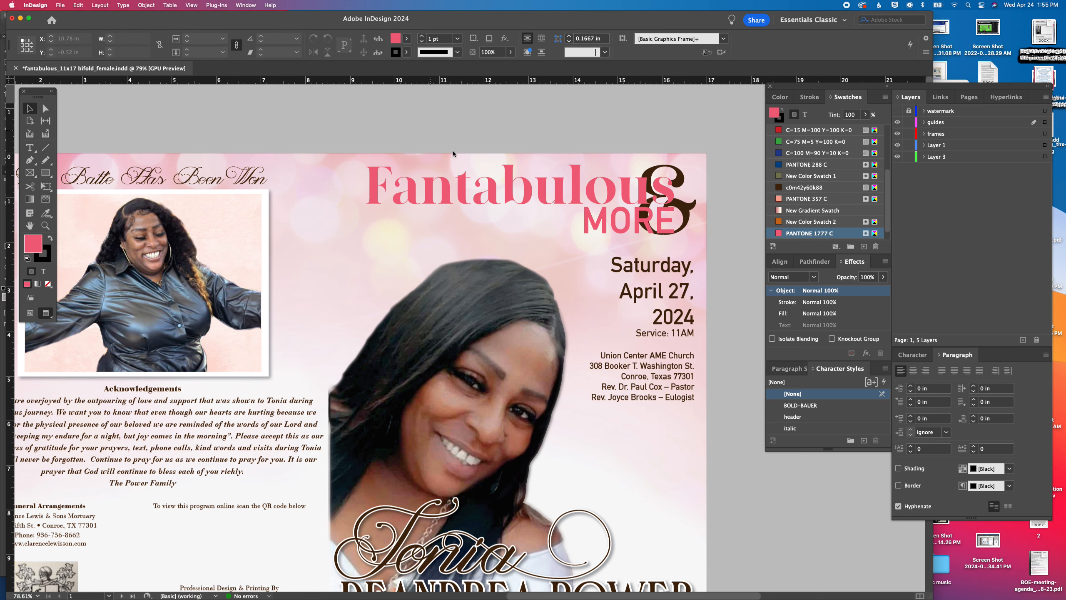
Browse the design files in the fantabulous collection folder under design collections, showing their full names, and close the dialog without opening any
{"action": "key", "text": "super+o"}
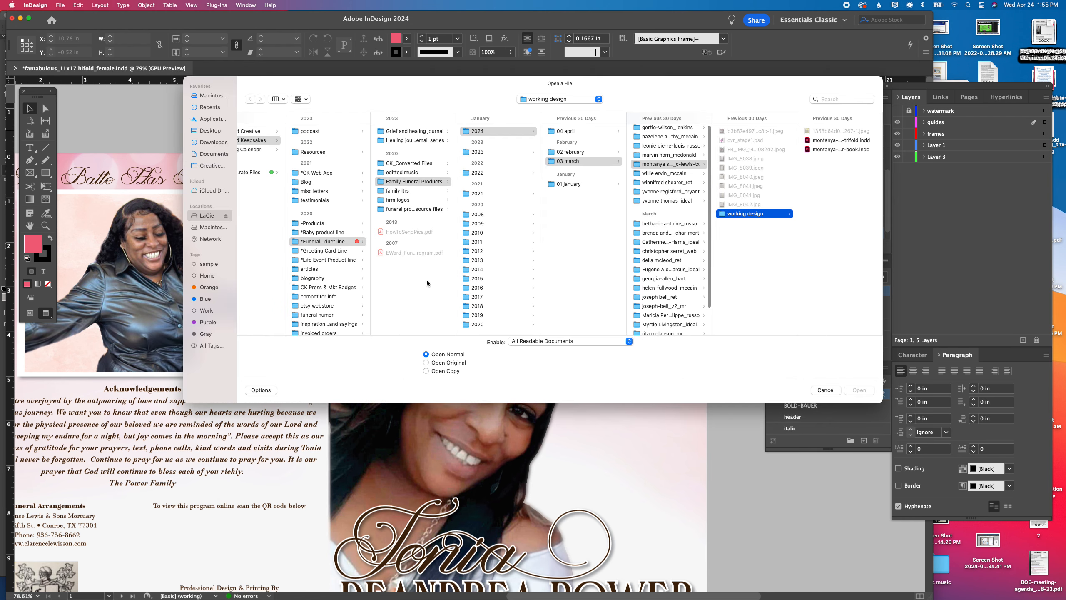
{"action": "left_click", "coordinate": [418, 209]}
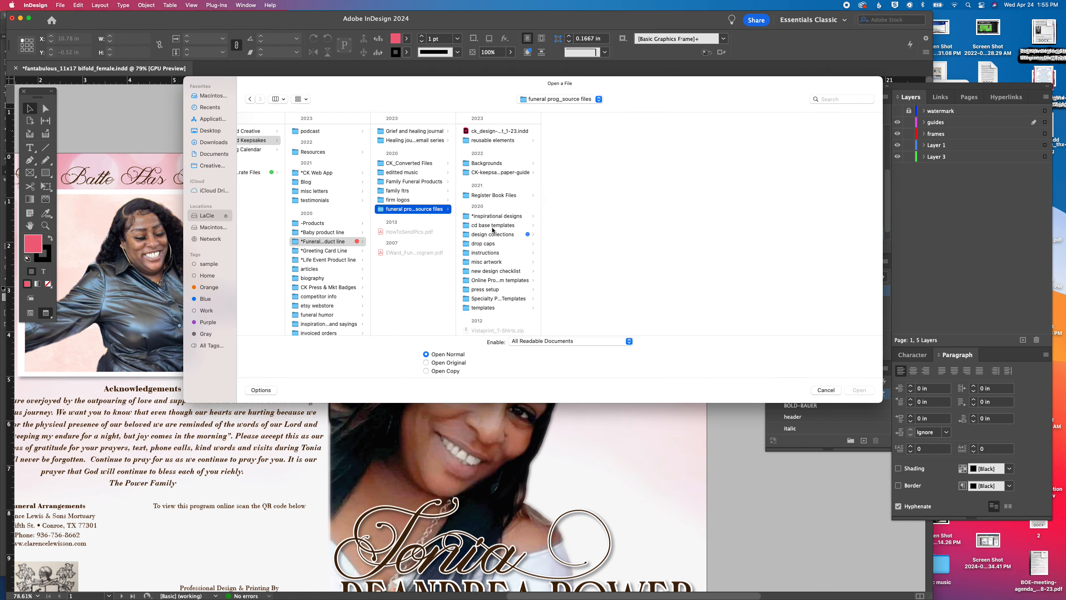
{"action": "left_click", "coordinate": [492, 234]}
{"action": "left_click", "coordinate": [584, 141]}
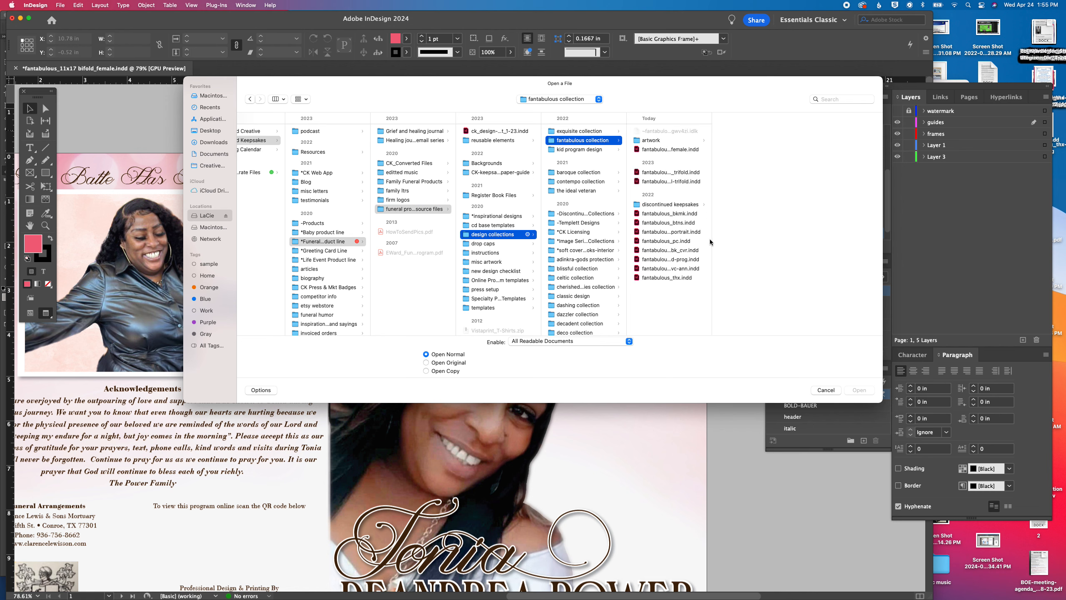
{"action": "left_click_drag", "start_coordinate": [713, 221], "coordinate": [765, 218]}
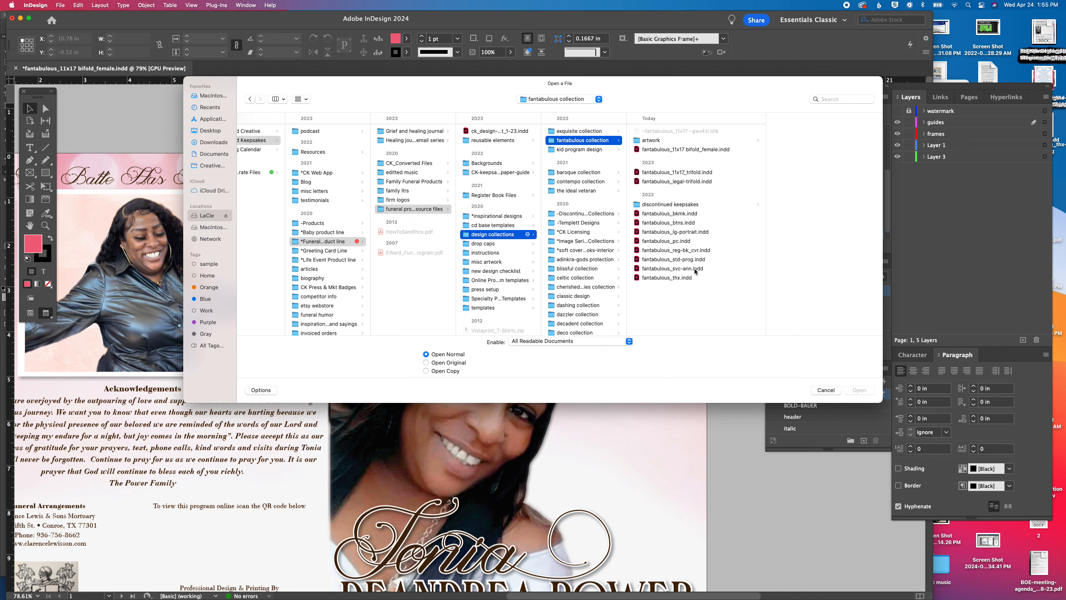
{"action": "left_click", "coordinate": [826, 390]}
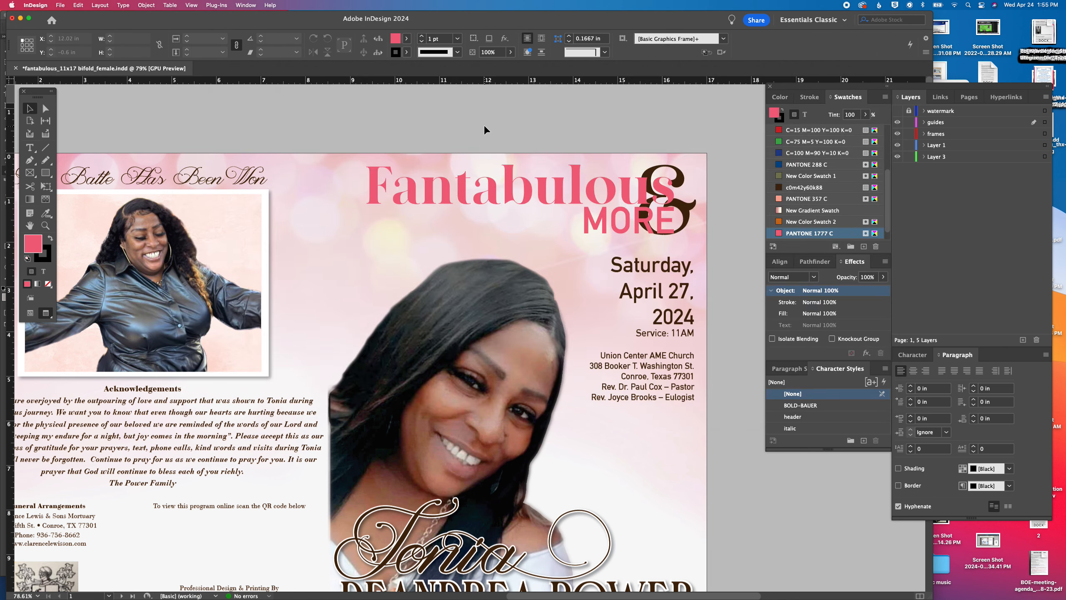
Copy the front cover artwork from the bifold and start a new portrait document measured in inches
{"action": "left_click_drag", "start_coordinate": [384, 118], "coordinate": [703, 509]}
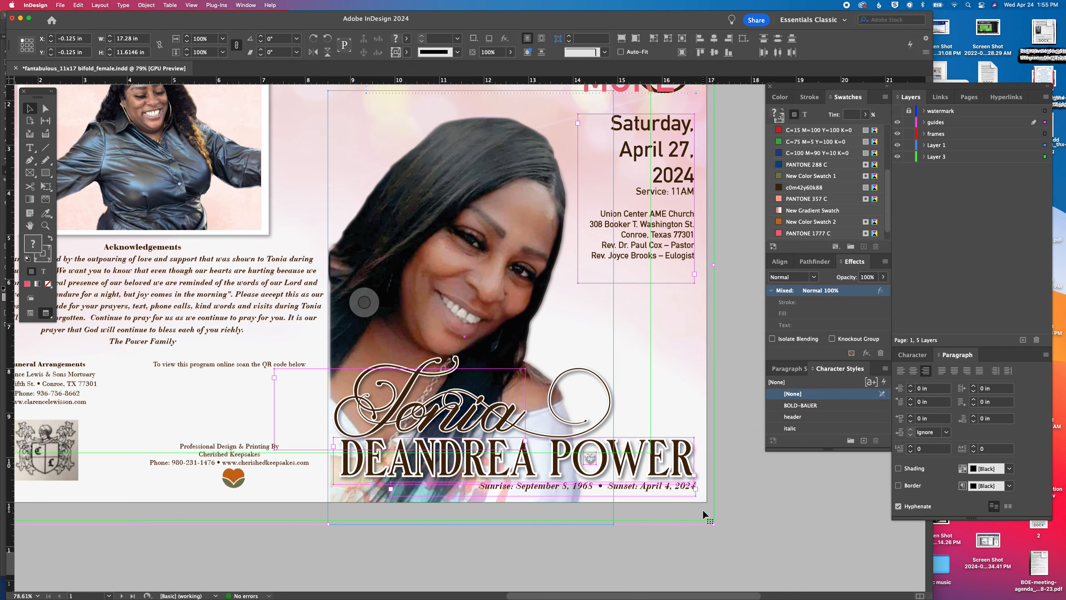
{"action": "key", "text": "super+n"}
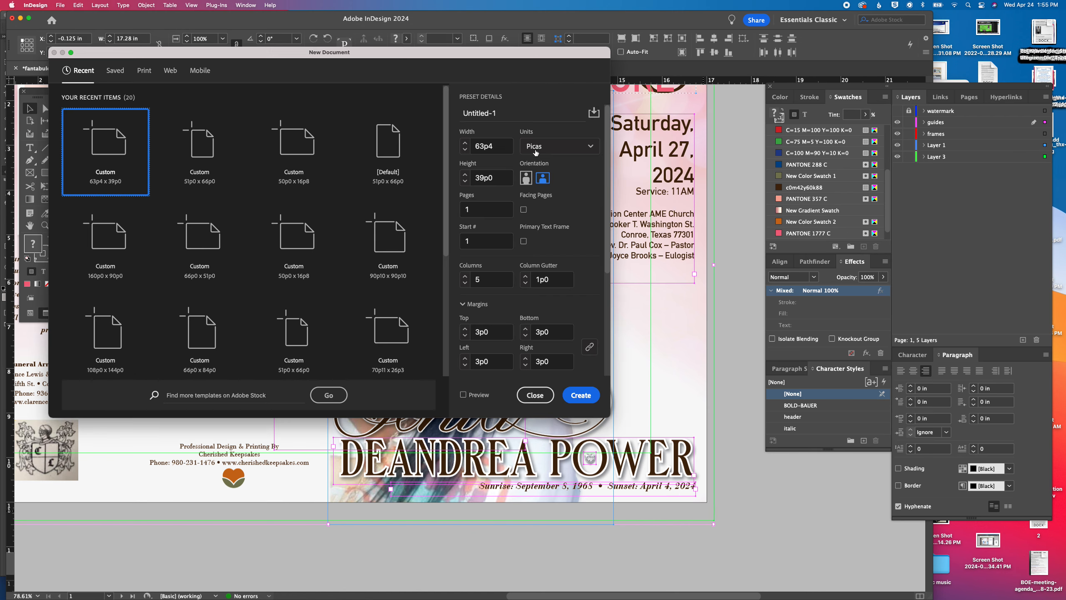
{"action": "left_click", "coordinate": [535, 152]}
{"action": "left_click", "coordinate": [535, 199]}
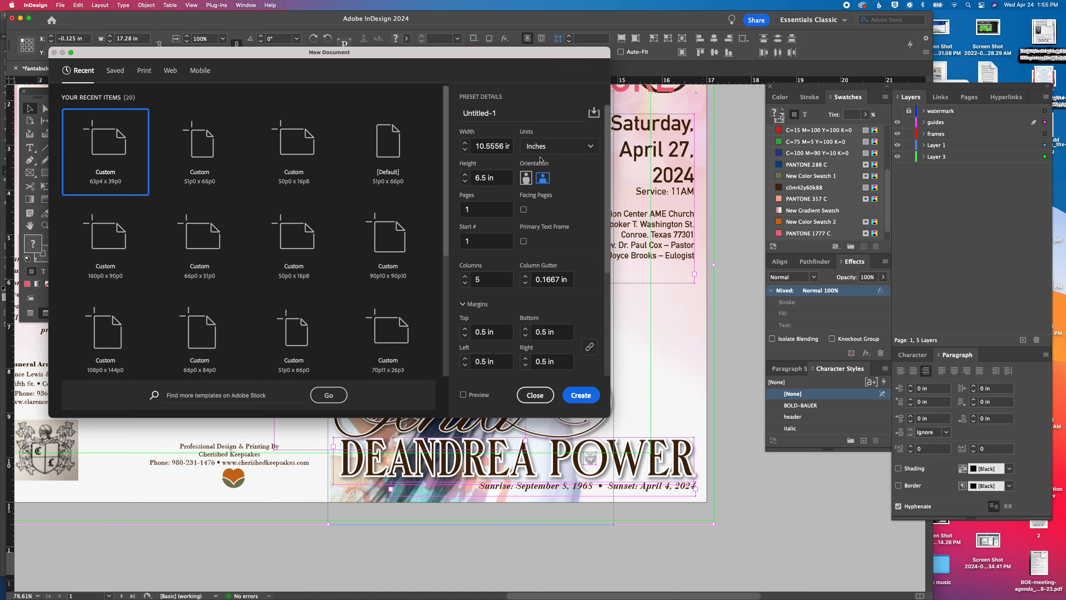
{"action": "left_click", "coordinate": [527, 178]}
Set the new document to 11 in wide, 14 in high and 3 pages, and create it
{"action": "triple_click", "coordinate": [489, 146]}
{"action": "type", "text": "11"}
{"action": "key", "text": "Tab"}
{"action": "key", "text": "Tab"}
{"action": "type", "text": "14"}
{"action": "key", "text": "Tab"}
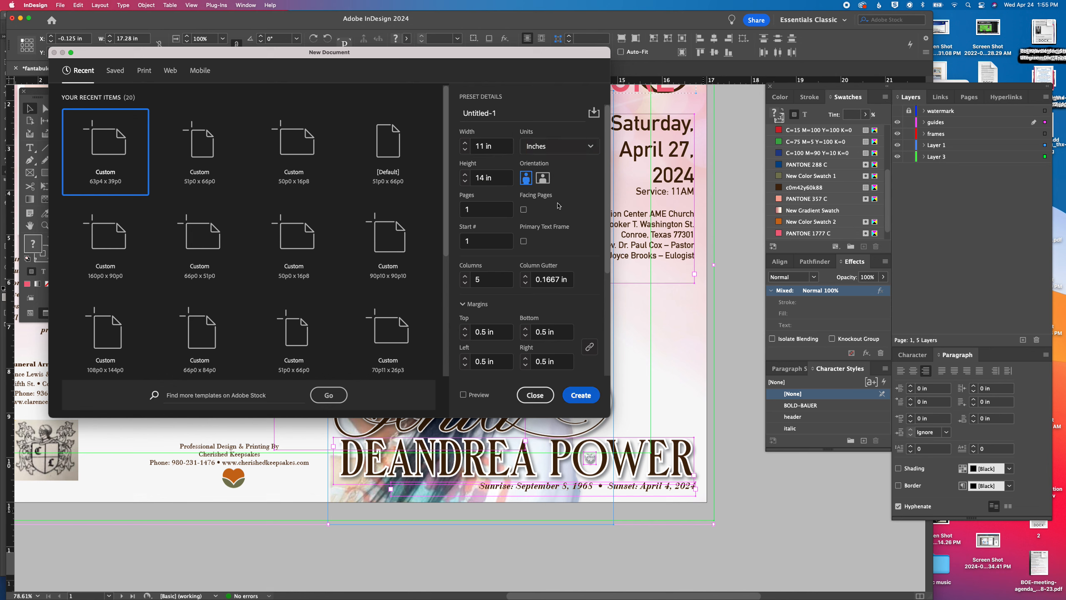
{"action": "left_click", "coordinate": [478, 211]}
{"action": "type", "text": "3"}
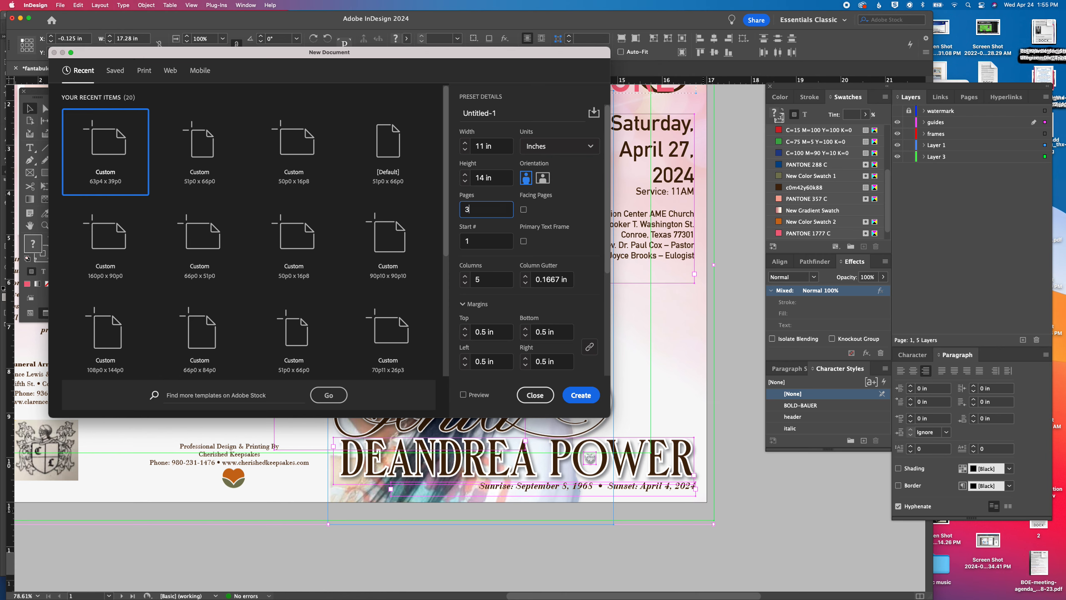
{"action": "left_click", "coordinate": [580, 396]}
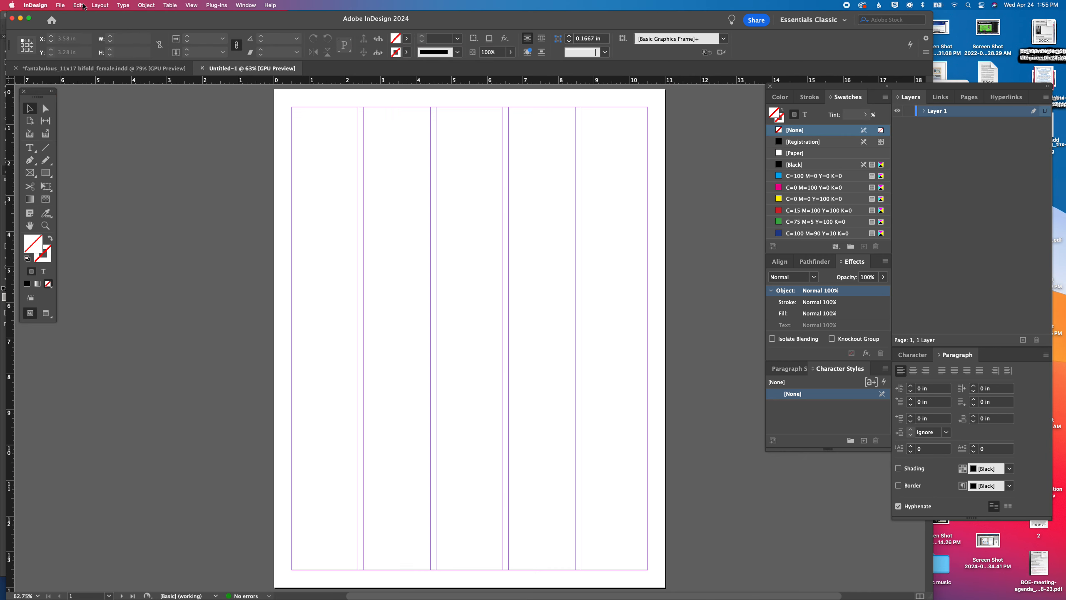
Save the new document as fantabulous_sm-port.indd in the fantabulous collection folder
{"action": "key", "text": "super+s"}
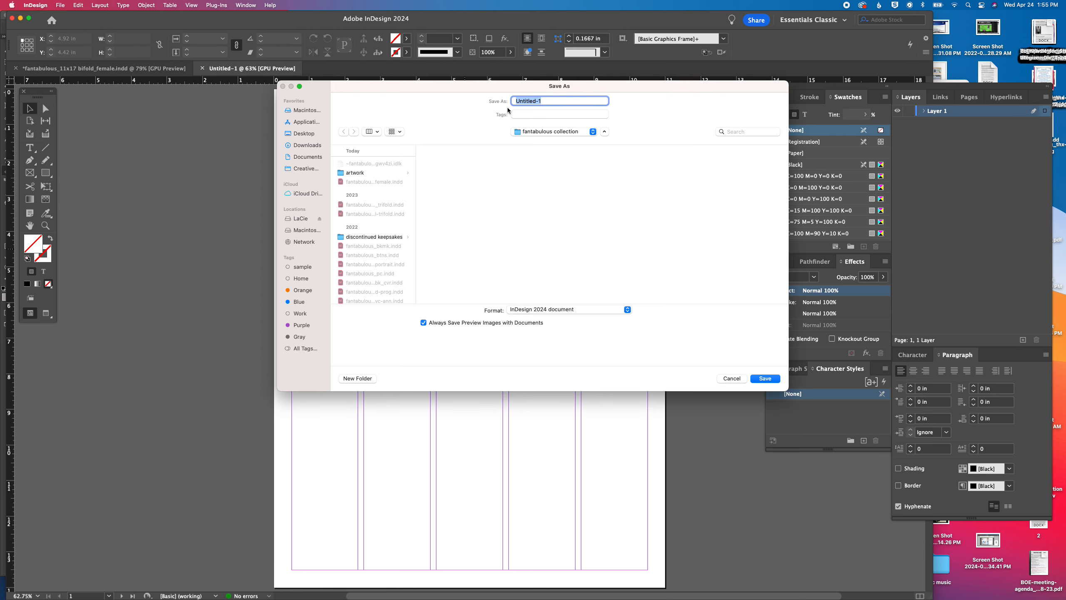
{"action": "type", "text": "fantabulous_sm-port"}
{"action": "key", "text": "Return"}
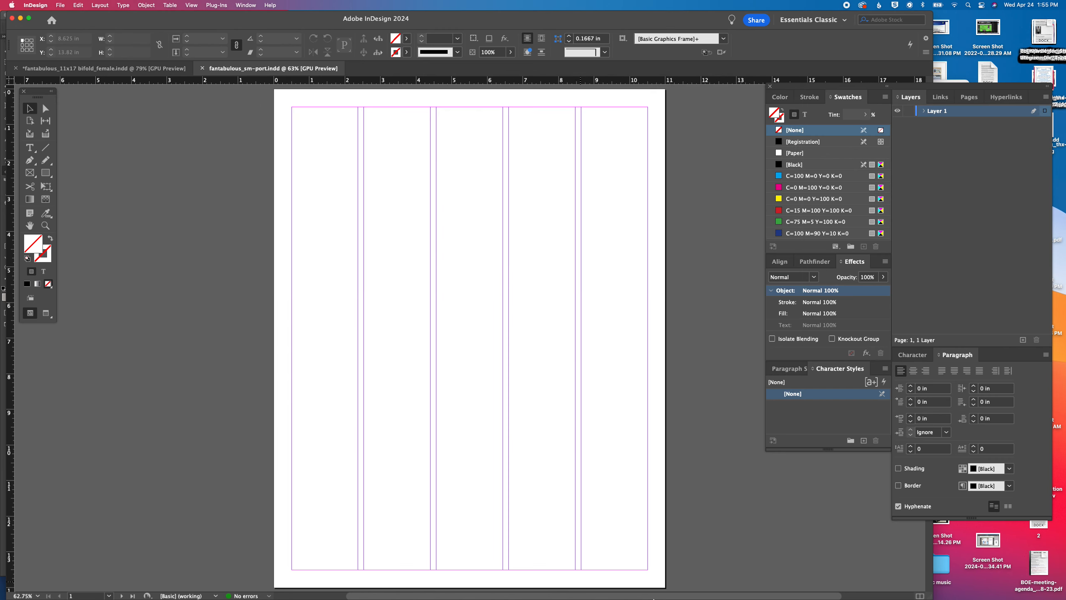
Paste the copied cover artwork into the new document and move it onto a new layer
{"action": "key", "text": "super+v"}
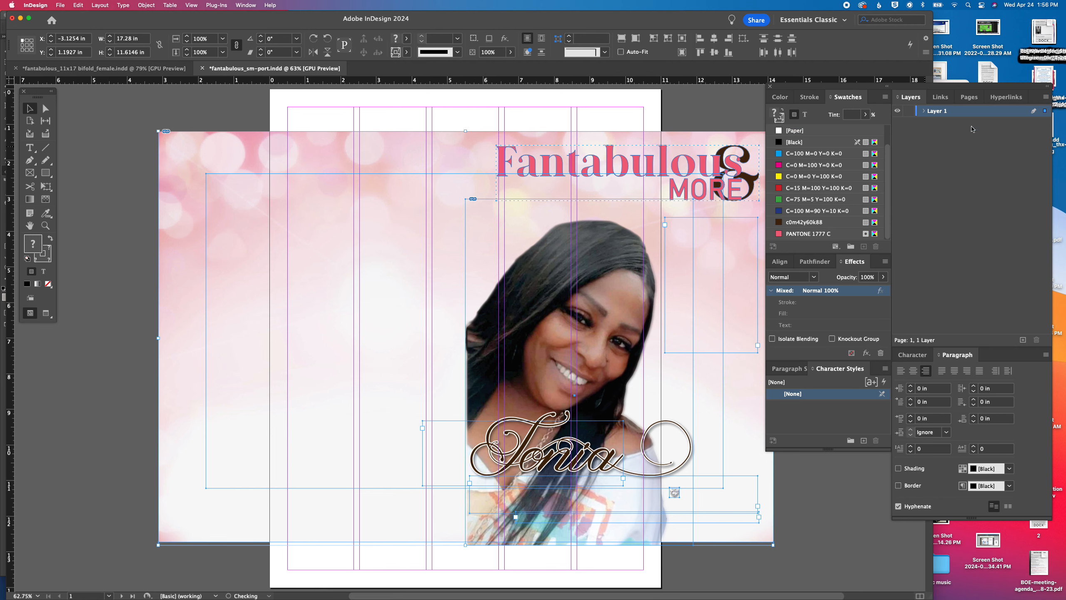
{"action": "left_click", "coordinate": [1022, 340]}
{"action": "left_click_drag", "start_coordinate": [1048, 118], "coordinate": [1045, 110]}
Rename Layer 1 as bkg
{"action": "double_click", "coordinate": [933, 123]}
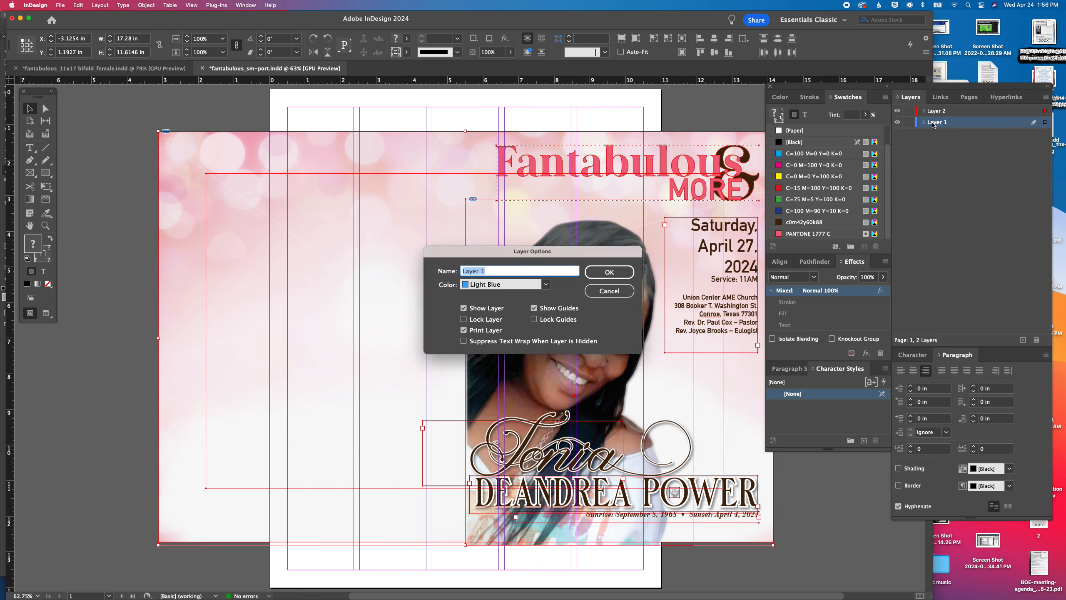
{"action": "type", "text": "bkg"}
{"action": "key", "text": "Return"}
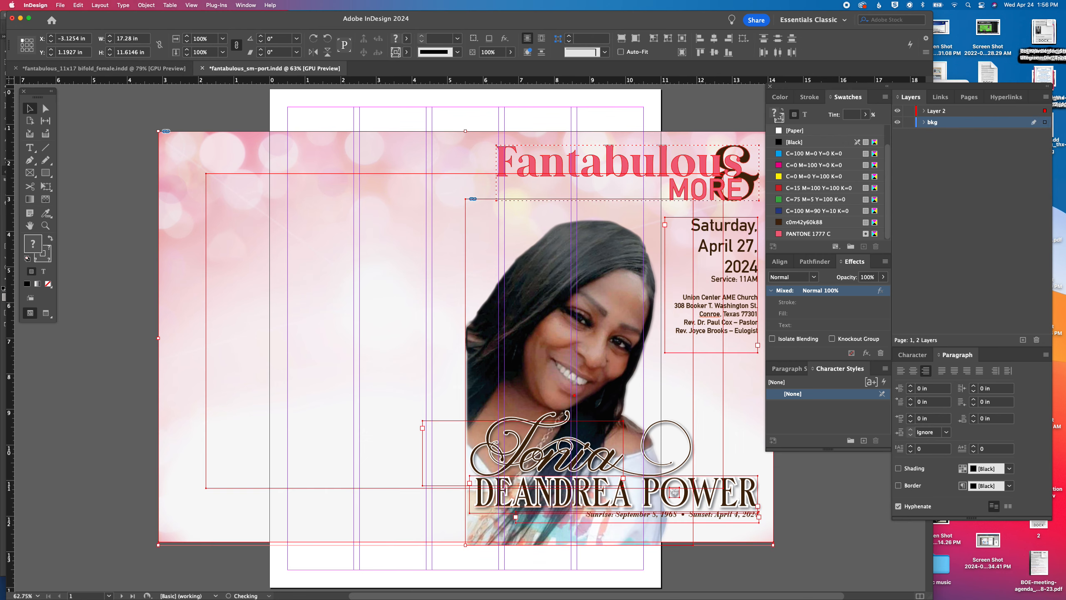
Move the pink background image up and left to about X -6.19 in, Y -0.13 in, covering the page's top and right edges
{"action": "left_click", "coordinate": [397, 126]}
{"action": "left_click_drag", "start_coordinate": [390, 163], "coordinate": [280, 121]}
{"action": "left_click_drag", "start_coordinate": [280, 119], "coordinate": [280, 118]}
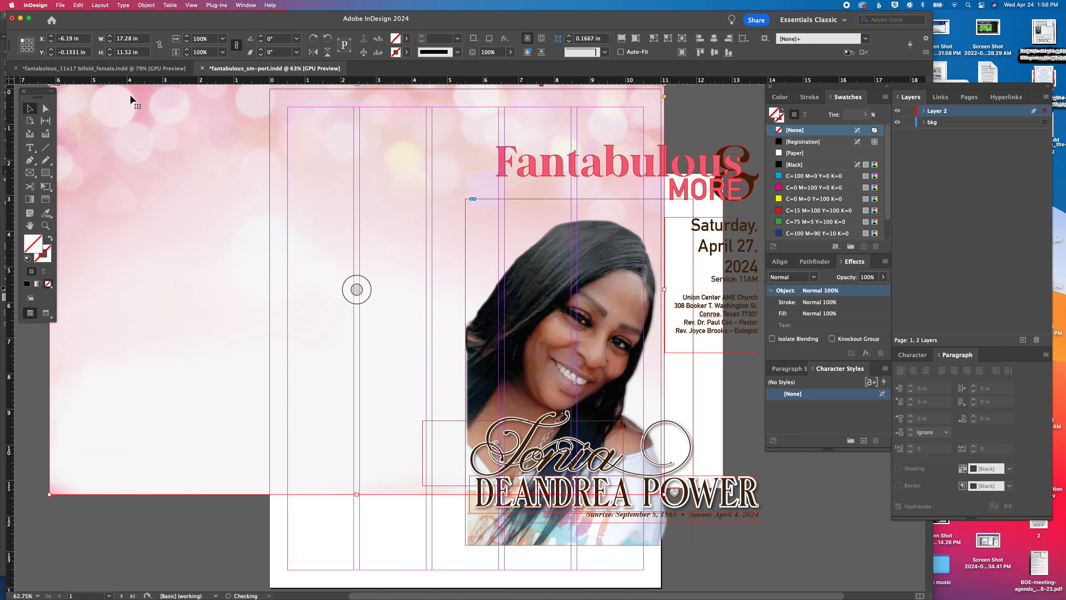
Set the document bleed to 0.125 in on all four sides
{"action": "left_click", "coordinate": [54, 5]}
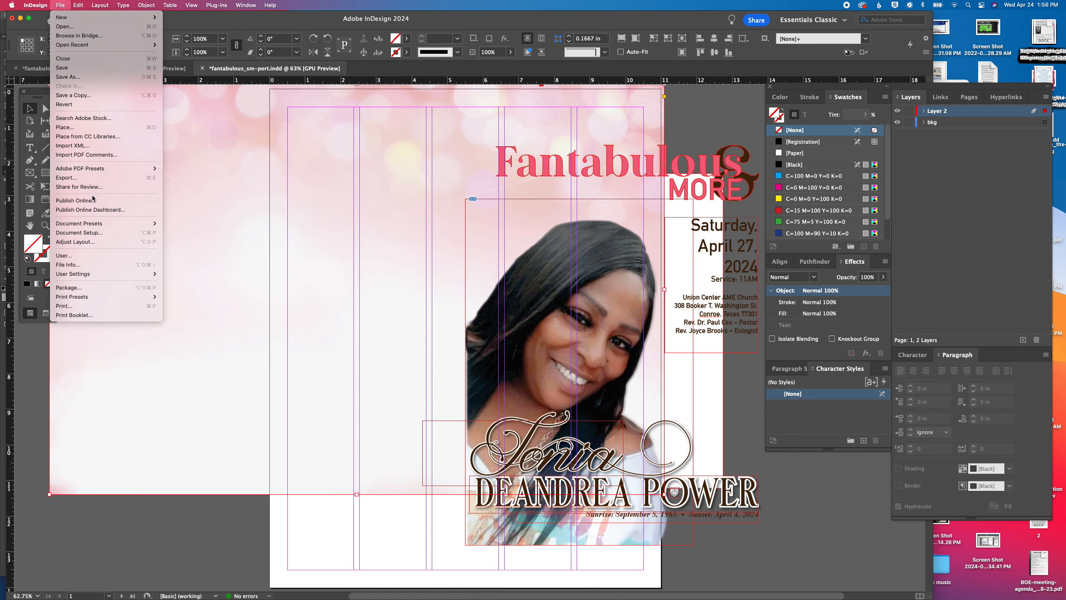
{"action": "mouse_move", "coordinate": [95, 225]}
{"action": "left_click", "coordinate": [98, 232]}
{"action": "left_click", "coordinate": [469, 357]}
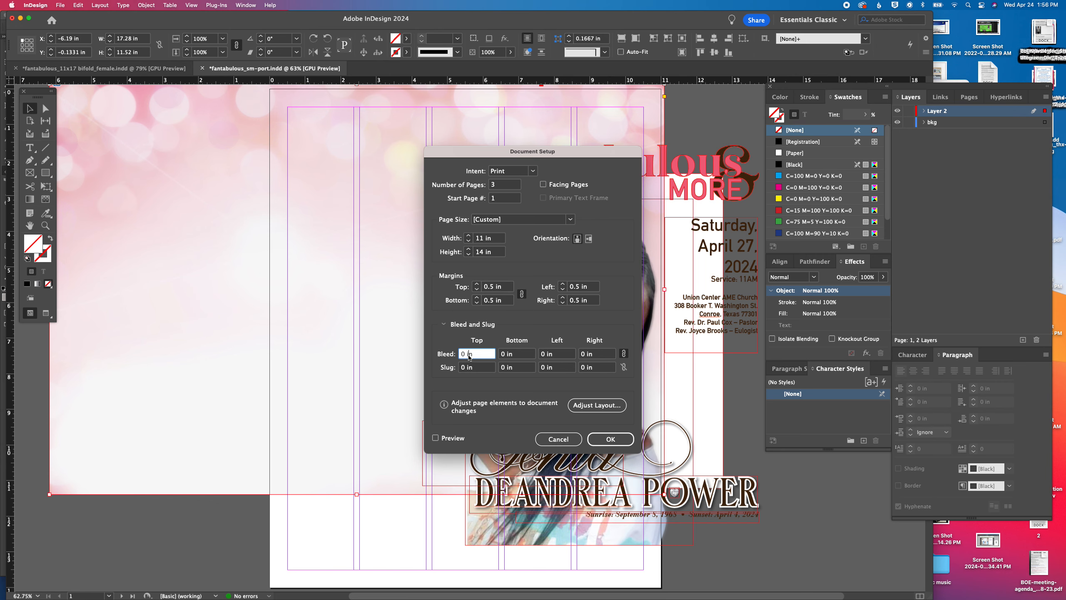
{"action": "key", "text": "Tab"}
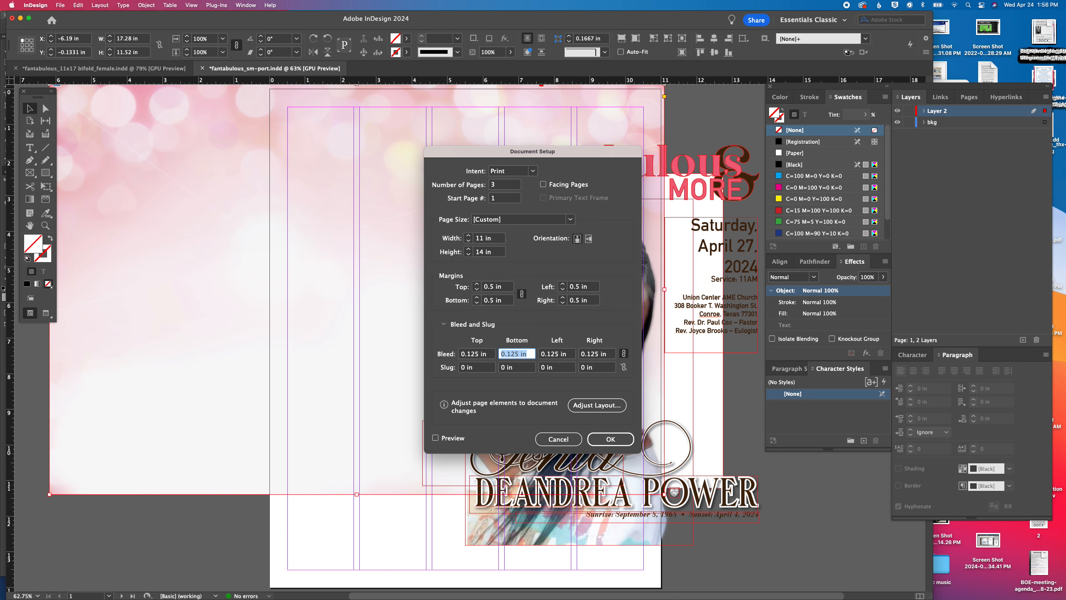
{"action": "key", "text": "Return"}
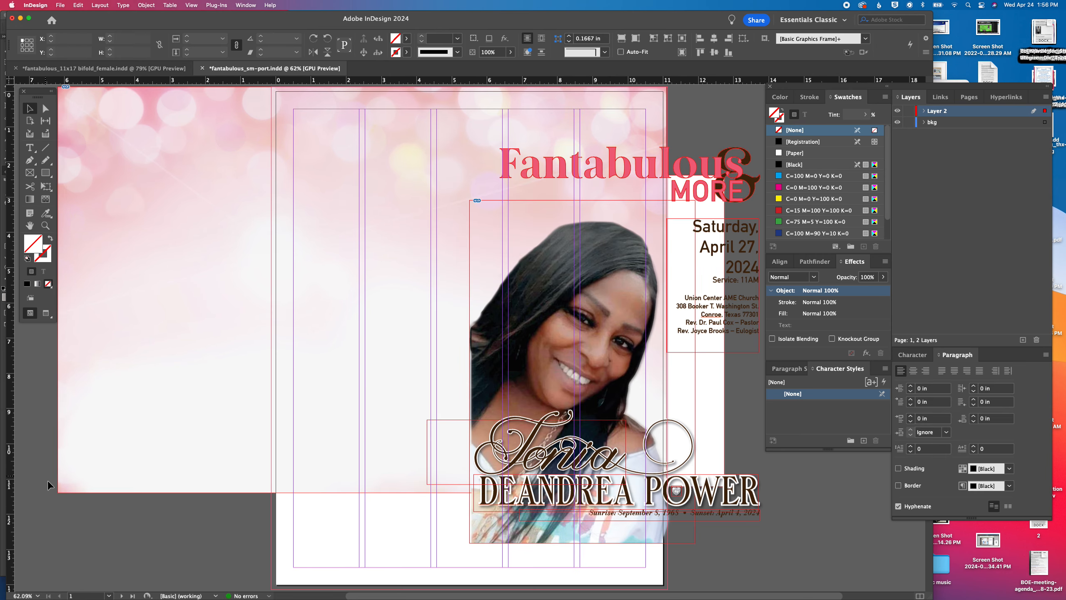
Resize the pink background frame to the page's bleed edges, about 11.22 in wide and 14.26 in high
{"action": "left_click", "coordinate": [61, 496]}
{"action": "left_click", "coordinate": [60, 493]}
{"action": "left_click_drag", "start_coordinate": [59, 493], "coordinate": [271, 510]}
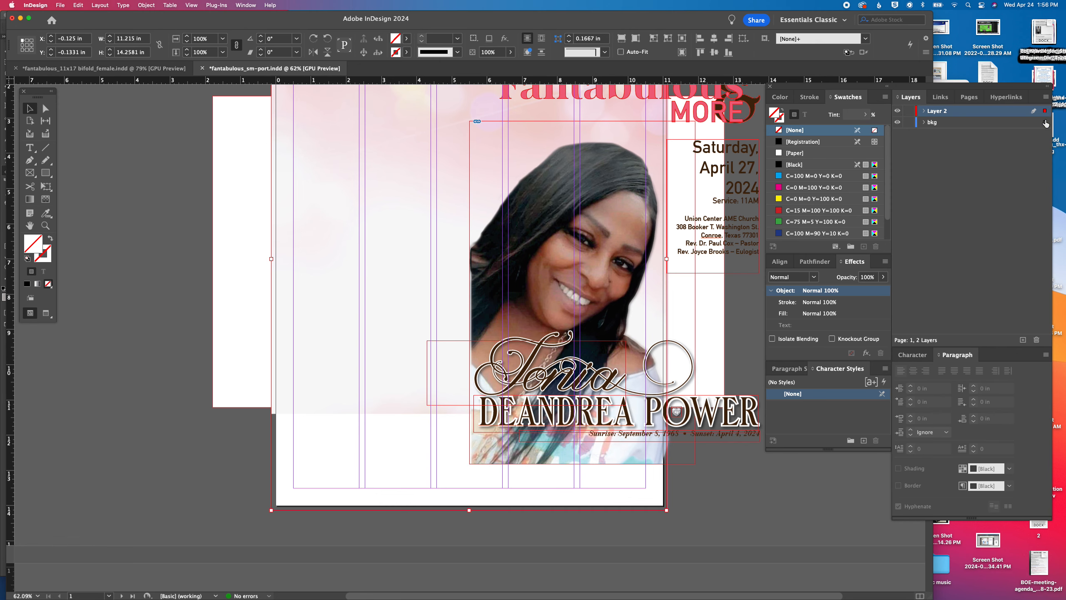
Move the pink background to the bkg layer and delete the white rectangle lying behind the cover portrait
{"action": "left_click_drag", "start_coordinate": [1046, 123], "coordinate": [1045, 122]}
{"action": "left_click", "coordinate": [235, 222]}
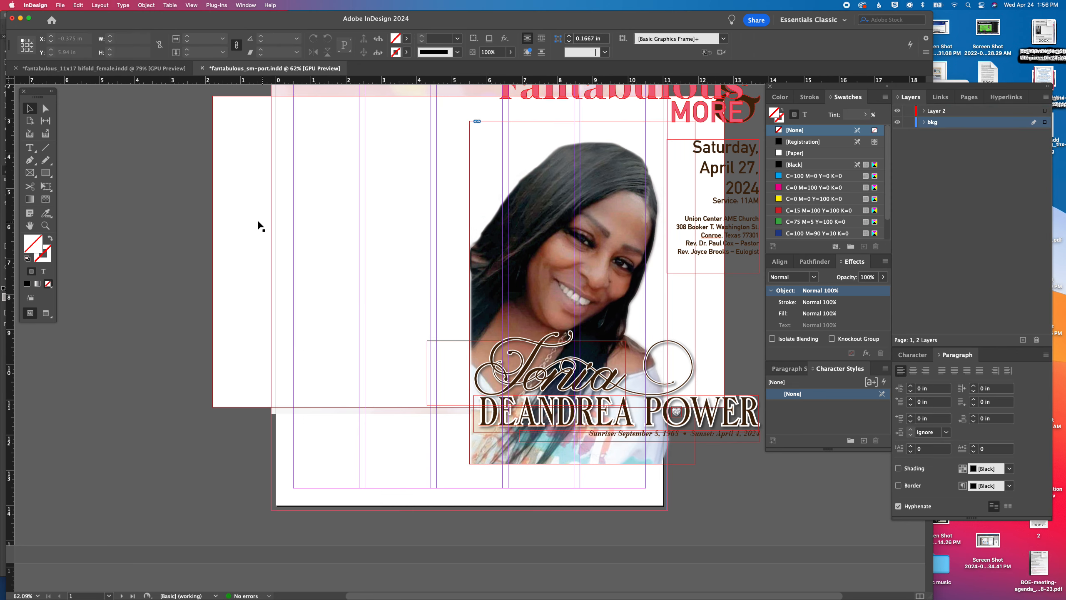
{"action": "scroll", "coordinate": [229, 220], "scroll_direction": "up", "scroll_amount": 3}
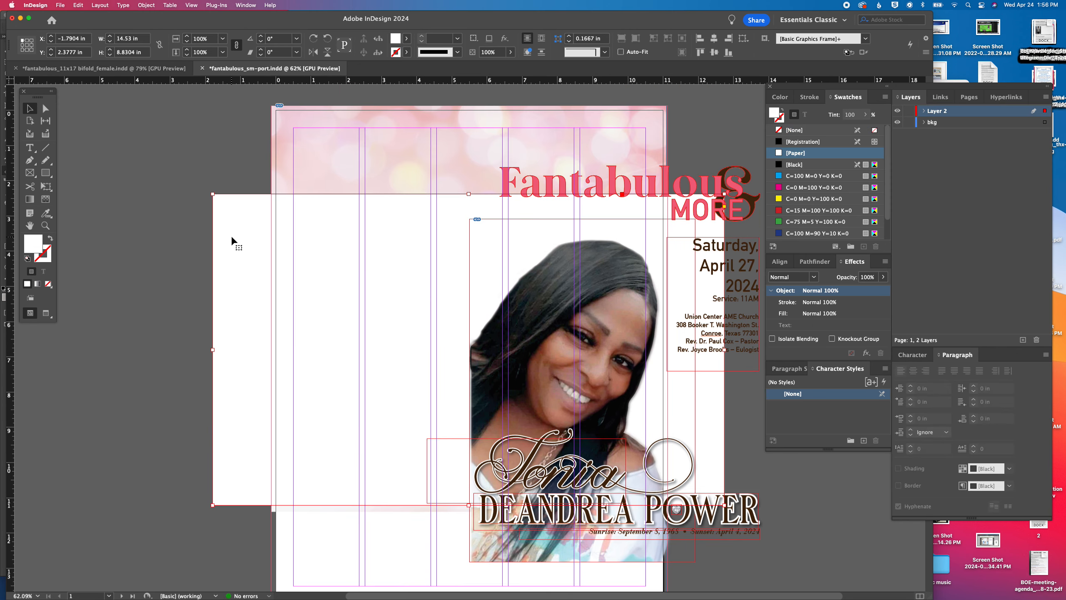
{"action": "key", "text": "Delete"}
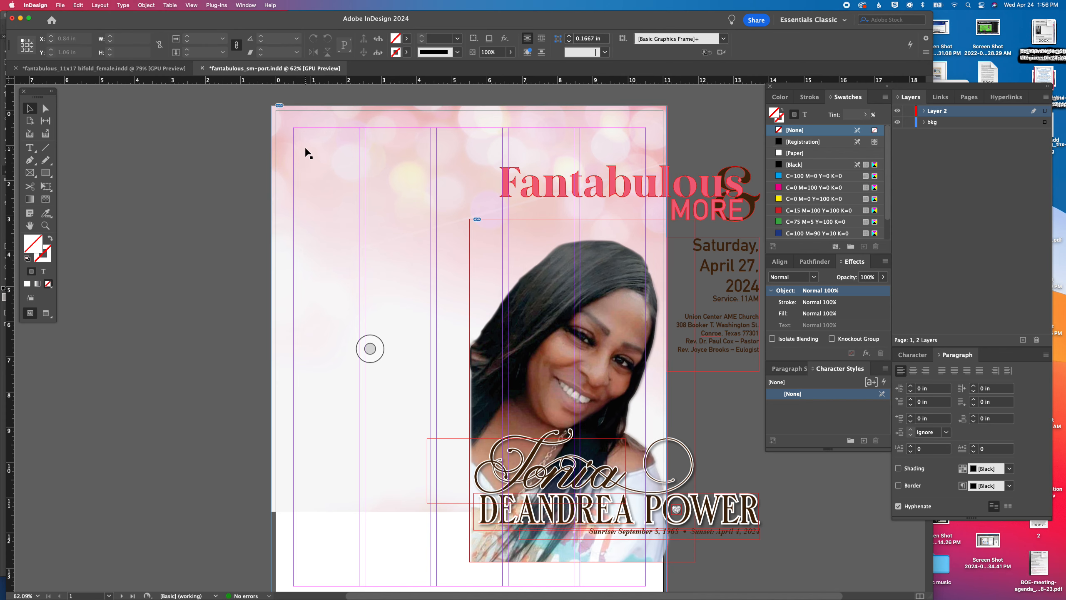
Examine how the background is built across the bifold's front and back covers, and return to the fantabulous_sm-port document
{"action": "left_click", "coordinate": [104, 68]}
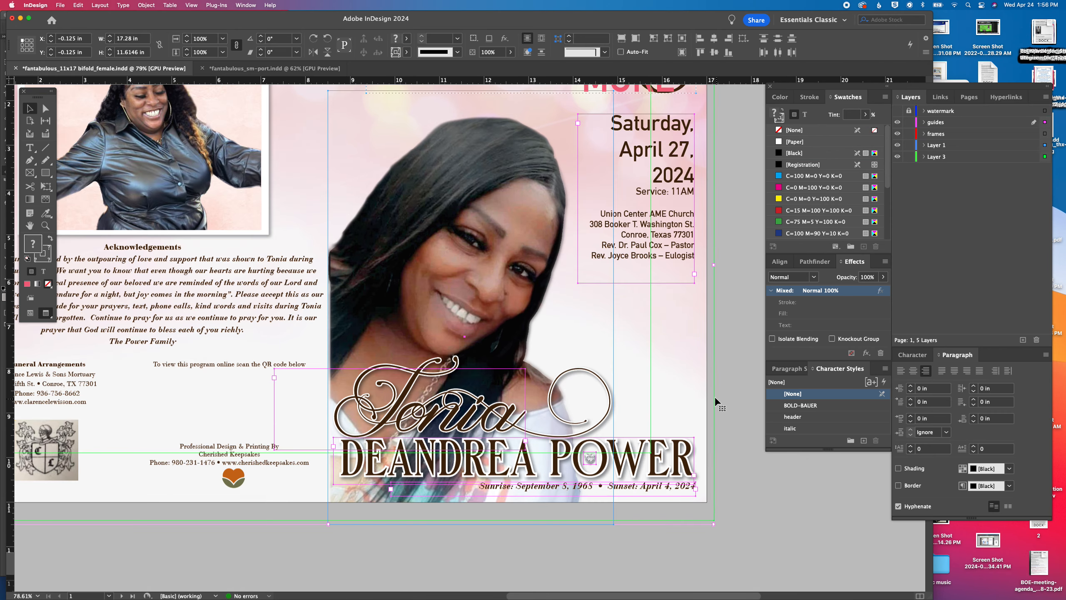
{"action": "scroll", "coordinate": [642, 391], "scroll_direction": "up", "scroll_amount": 5}
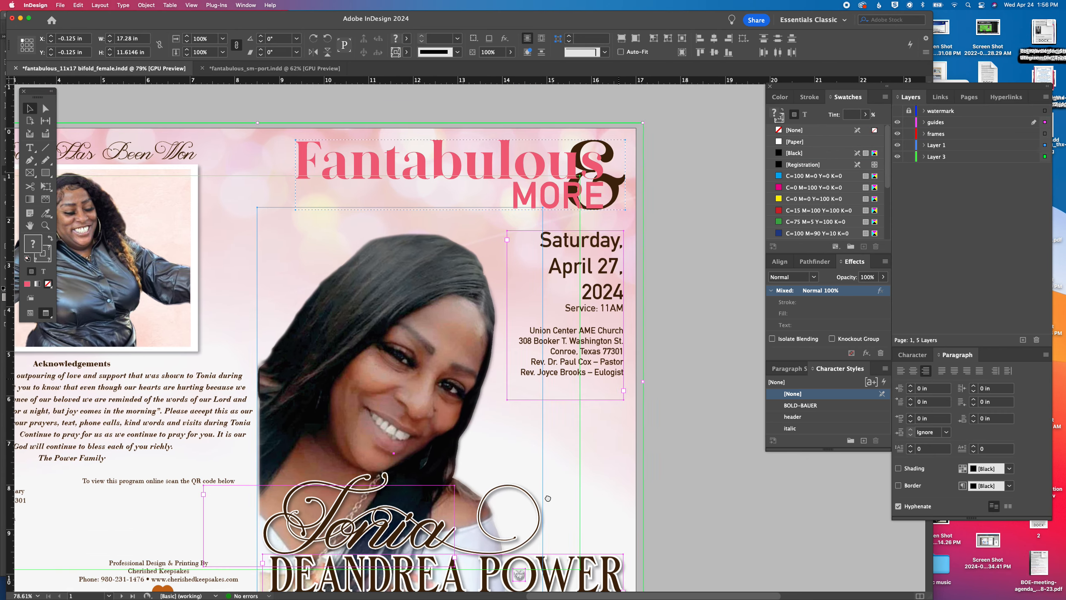
{"action": "left_click_drag", "start_coordinate": [547, 498], "coordinate": [701, 502]}
{"action": "left_click_drag", "start_coordinate": [405, 444], "coordinate": [644, 433]}
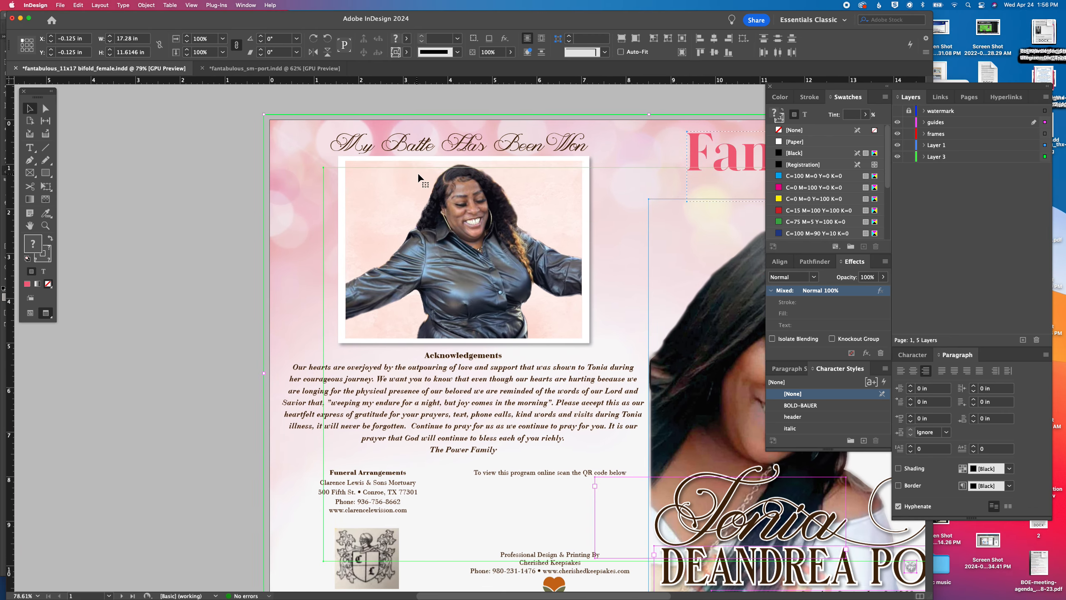
{"action": "left_click", "coordinate": [181, 247]}
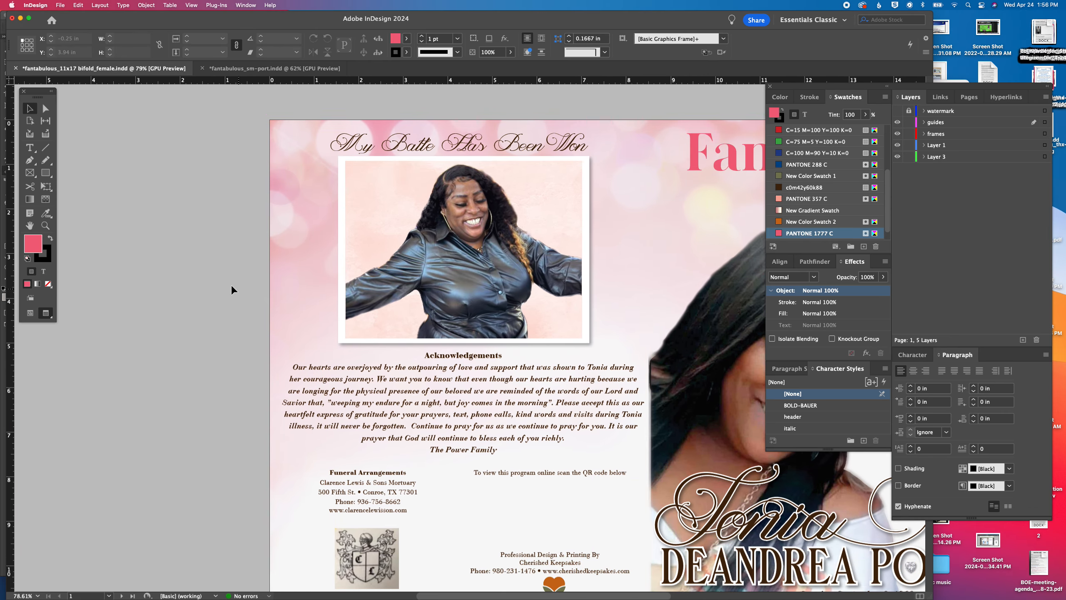
{"action": "left_click", "coordinate": [282, 298]}
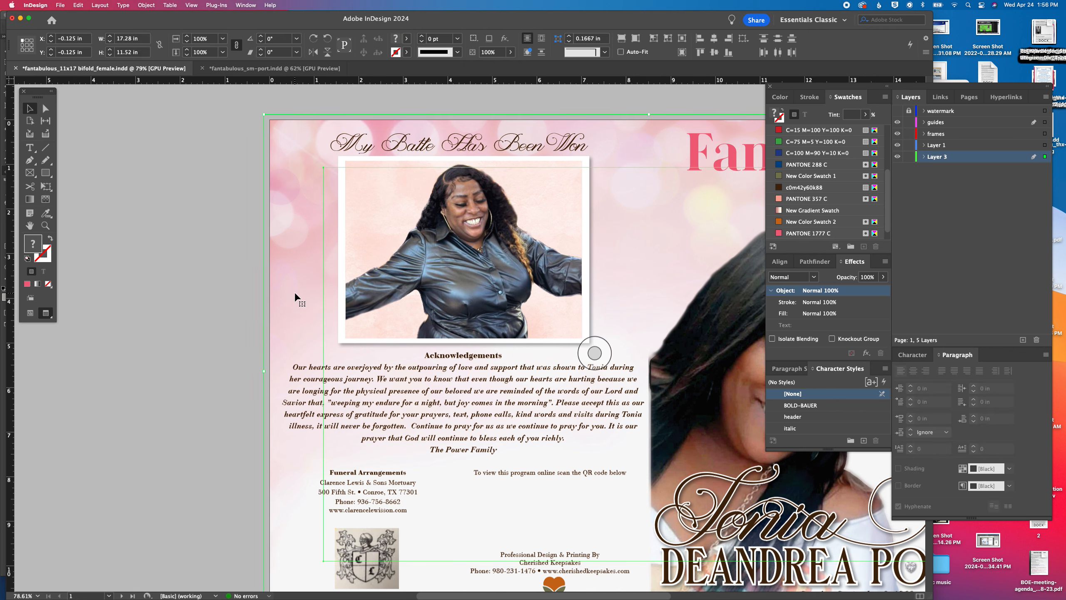
{"action": "double_click", "coordinate": [295, 293]}
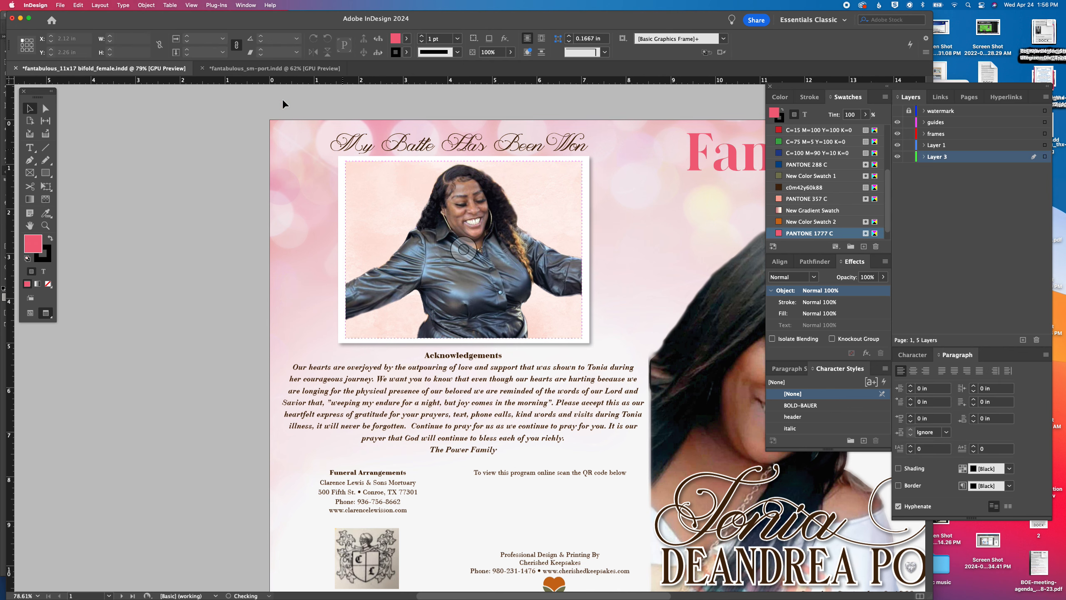
{"action": "left_click", "coordinate": [254, 68]}
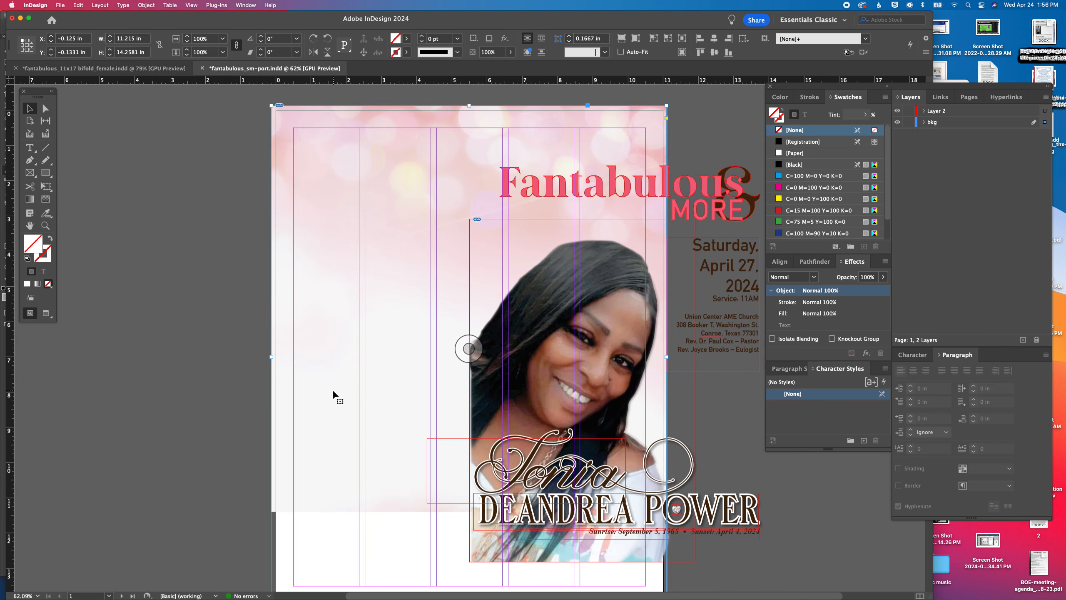
Stretch the background image inside its frame down to the page's bottom bleed edge
{"action": "left_click", "coordinate": [370, 423]}
{"action": "scroll", "coordinate": [362, 371], "scroll_direction": "down", "scroll_amount": 3}
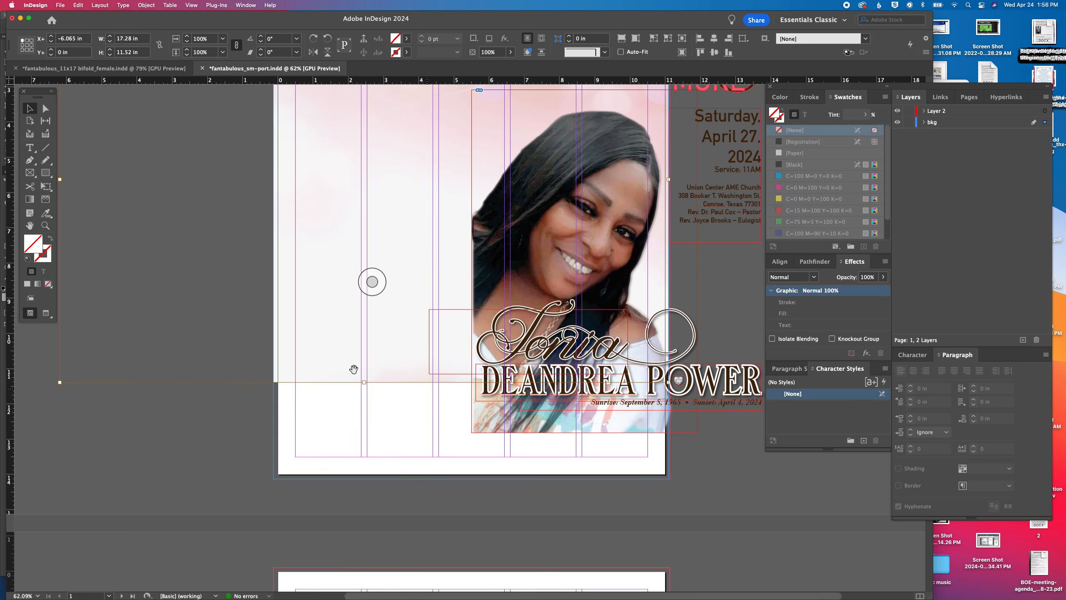
{"action": "left_click_drag", "start_coordinate": [365, 382], "coordinate": [371, 478]}
{"action": "left_click", "coordinate": [490, 510]}
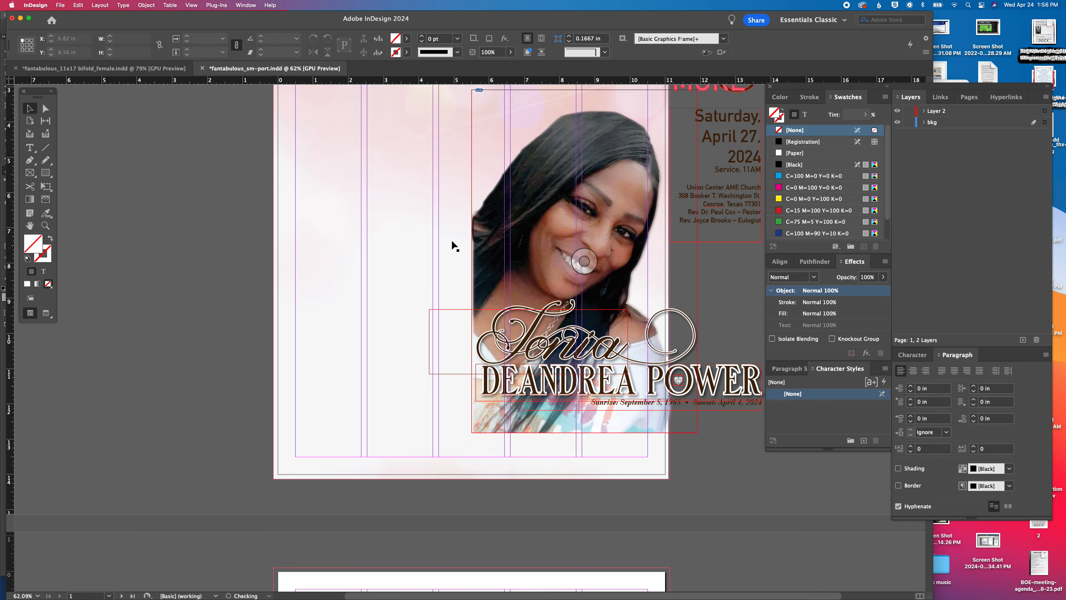
{"action": "left_click_drag", "start_coordinate": [465, 243], "coordinate": [483, 382]}
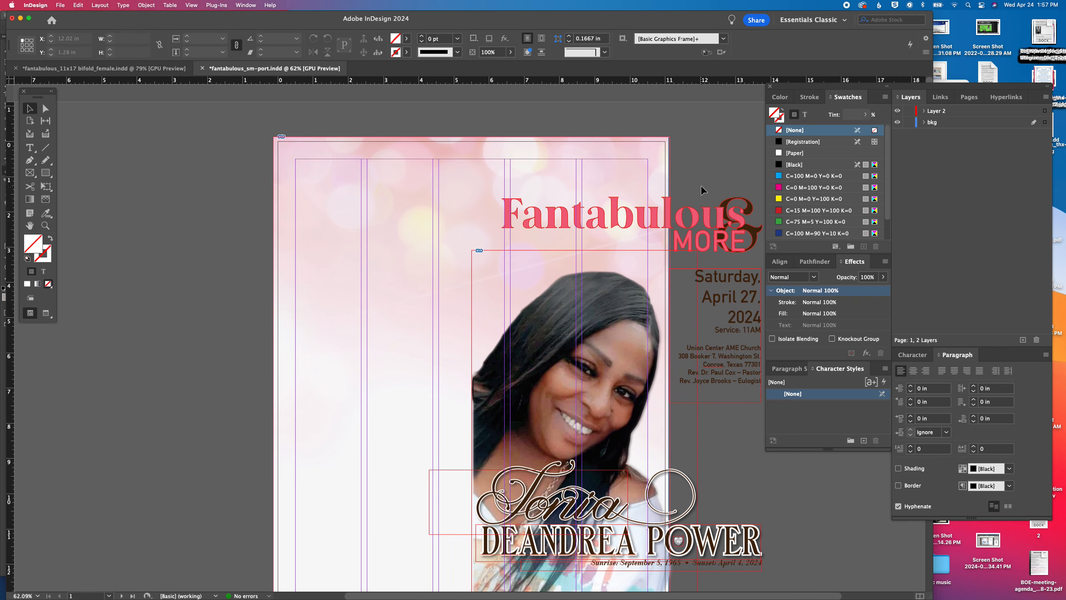
Move the Fantabulous & More title group onto the page, aligning it with the top and right margins
{"action": "left_click_drag", "start_coordinate": [718, 222], "coordinate": [188, 195]}
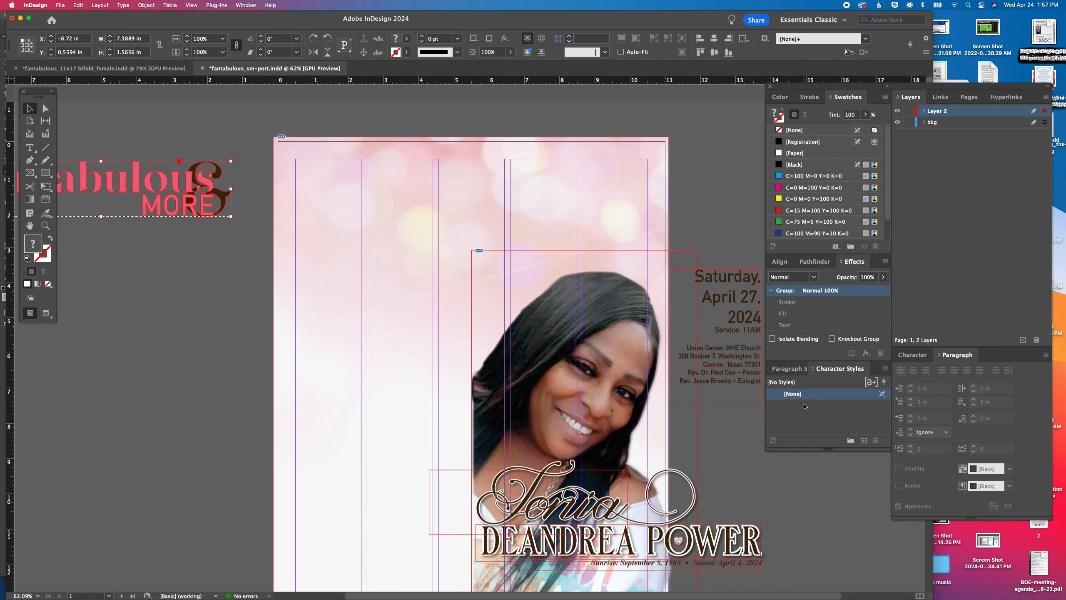
{"action": "key", "text": "super+z"}
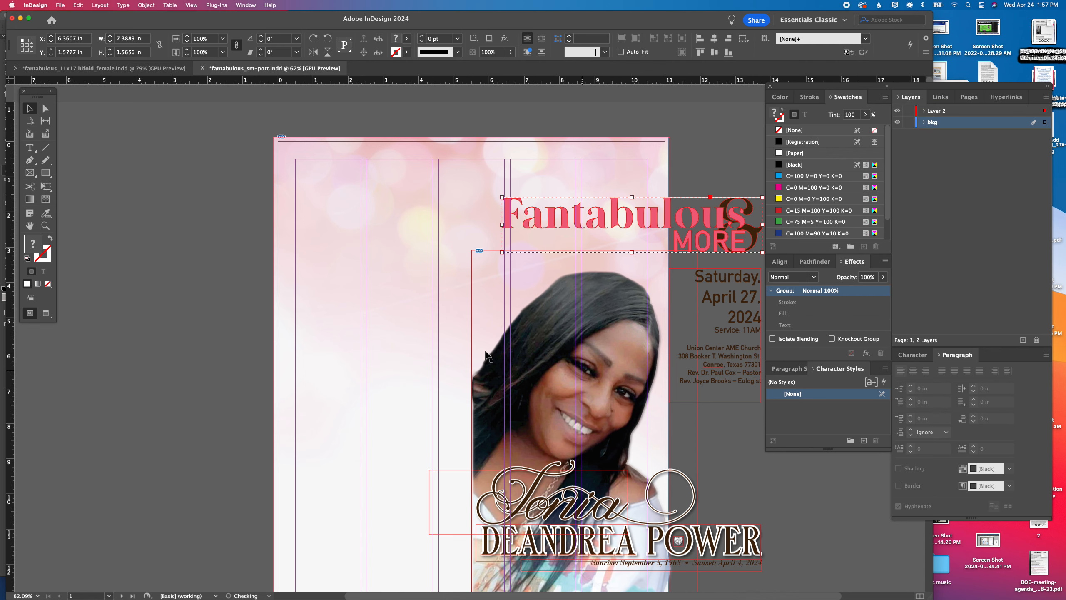
{"action": "left_click_drag", "start_coordinate": [721, 217], "coordinate": [626, 184]}
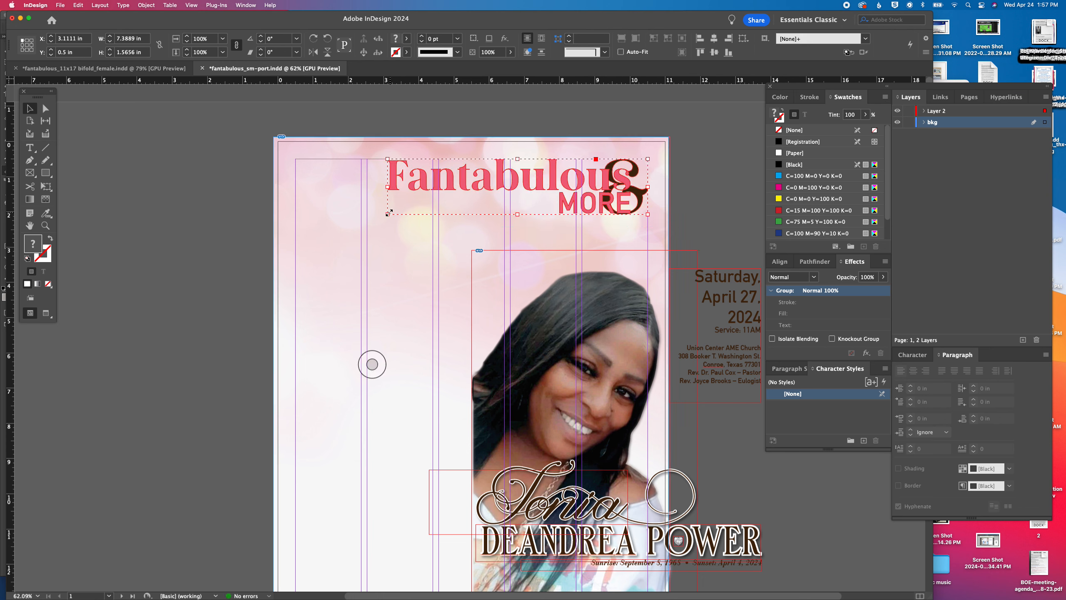
{"action": "left_click", "coordinate": [215, 276]}
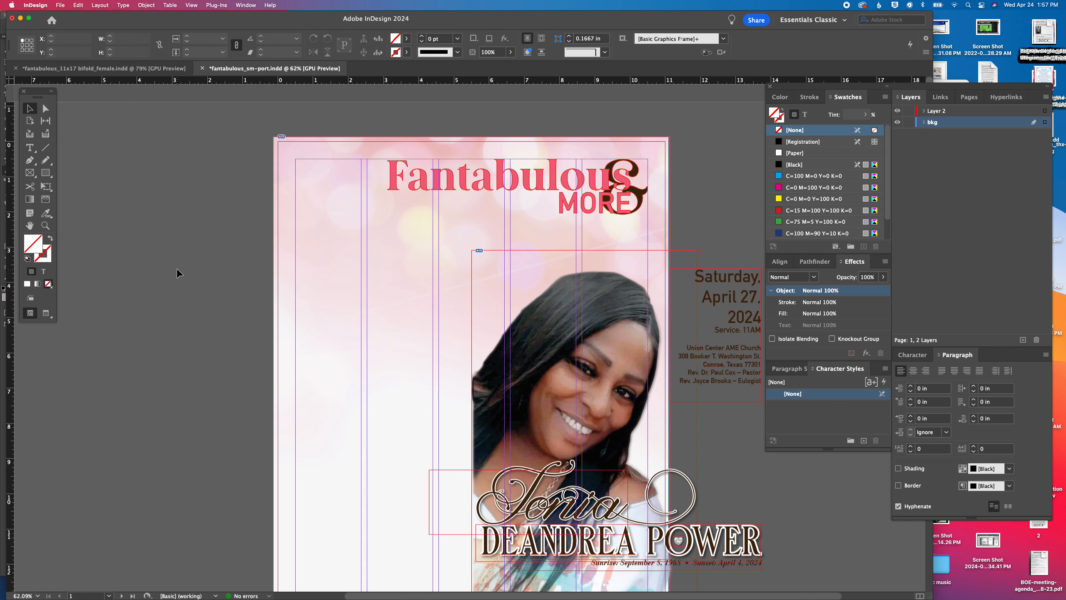
Save the document and place sm easel_pic_stage1.psd and sm-easel-2_stage1.psd as small photos on the pasteboard left of the page
{"action": "key", "text": "super+s"}
{"action": "key", "text": "super+d"}
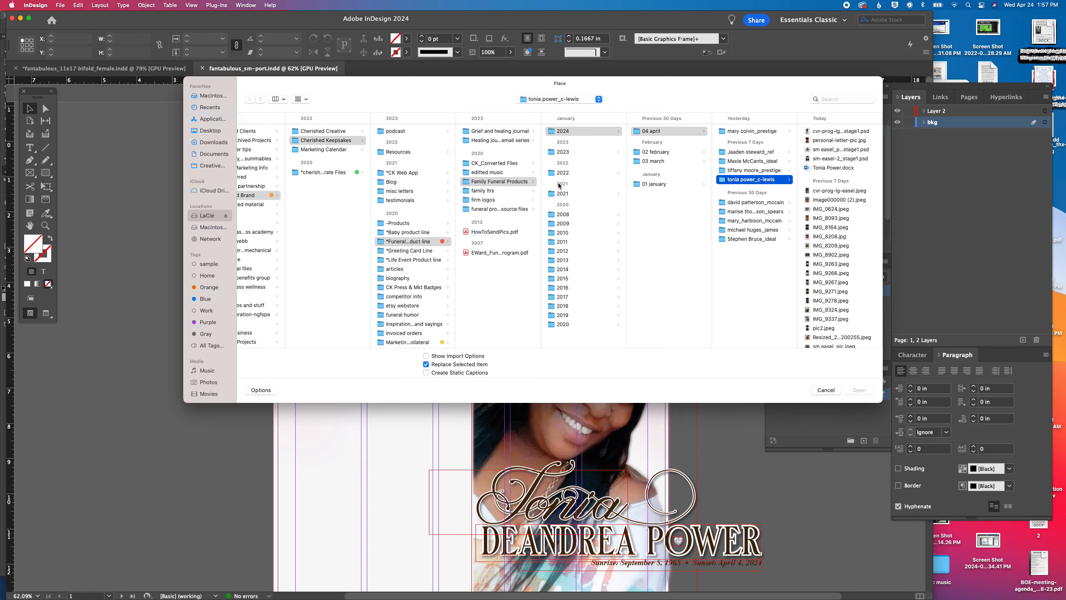
{"action": "left_click", "coordinate": [841, 150]}
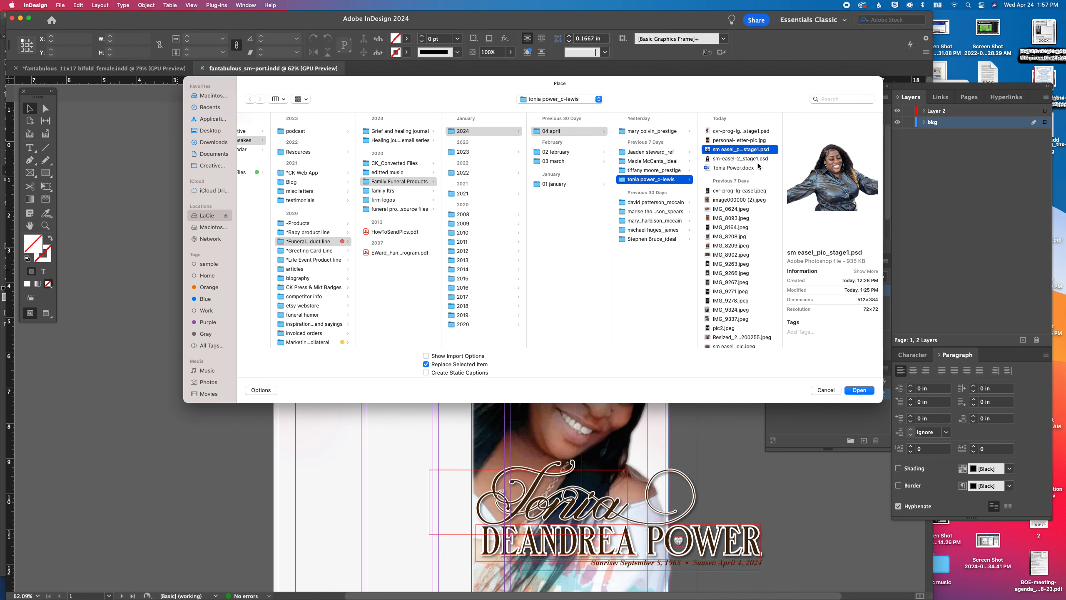
{"action": "left_click", "coordinate": [751, 158], "text": "shift"}
{"action": "left_click", "coordinate": [745, 131], "text": "super"}
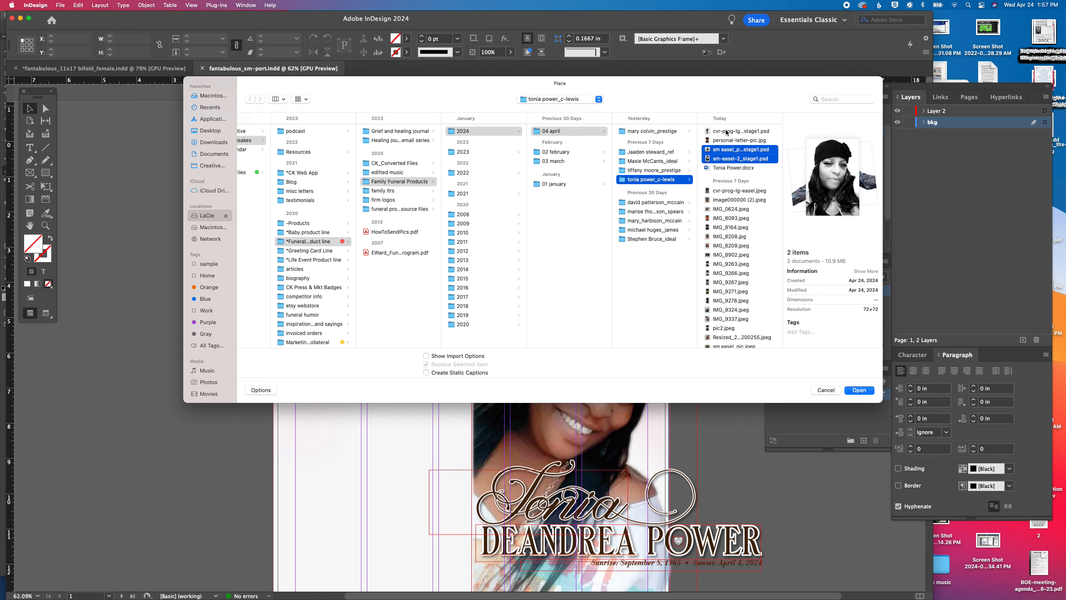
{"action": "key", "text": "Return"}
{"action": "left_click_drag", "start_coordinate": [111, 240], "coordinate": [195, 302]}
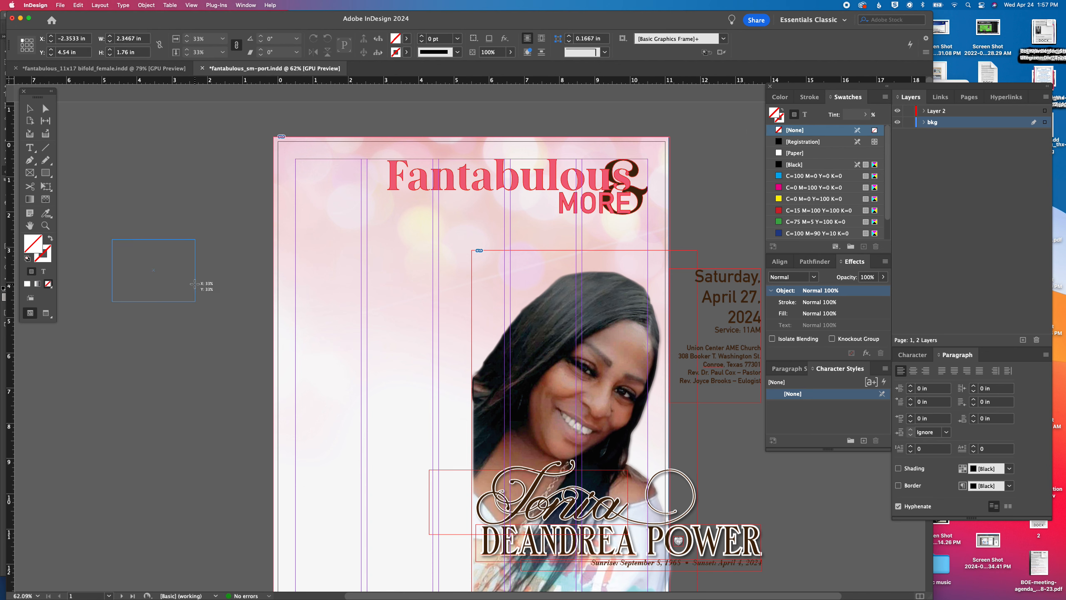
{"action": "left_click_drag", "start_coordinate": [107, 327], "coordinate": [190, 448]}
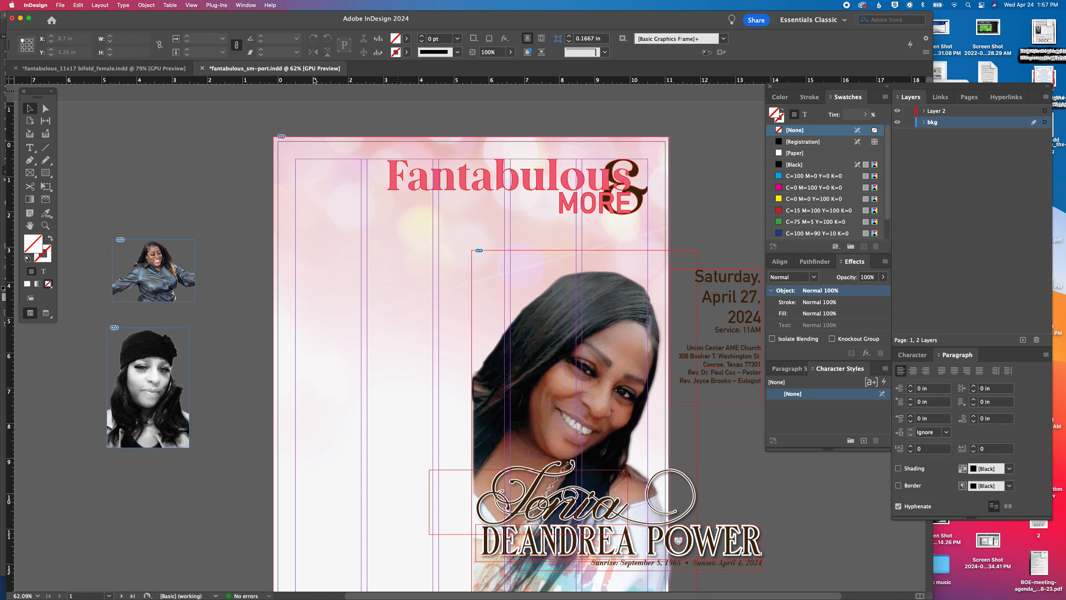
In the fantabulous_11x17 bifold_female document, lock Layer 3 and select the framed photo on the back cover
{"action": "left_click", "coordinate": [104, 67]}
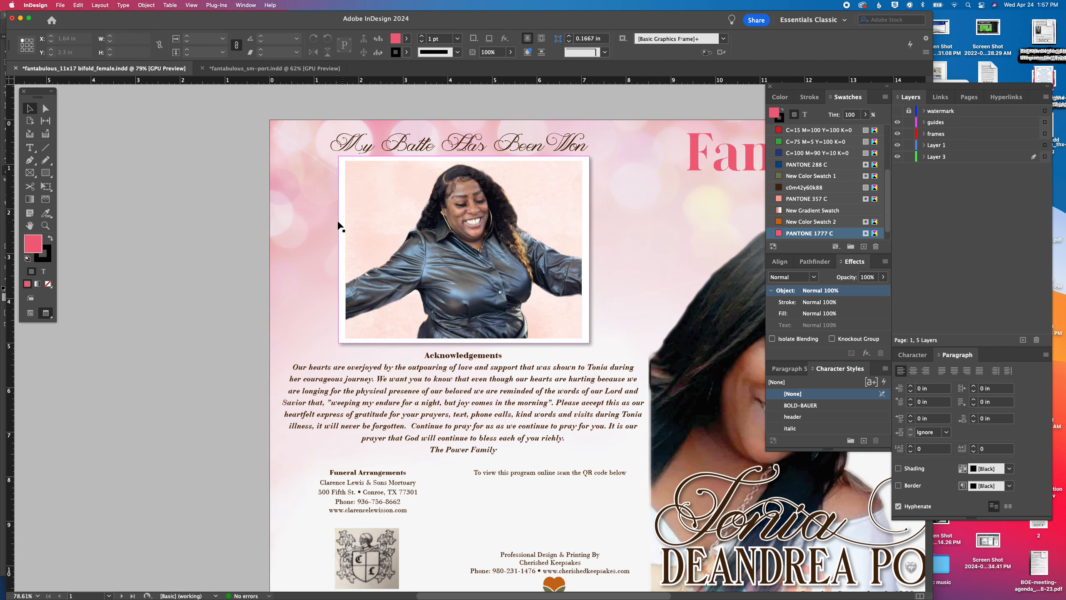
{"action": "key", "text": "super+a"}
{"action": "left_click", "coordinate": [909, 156]}
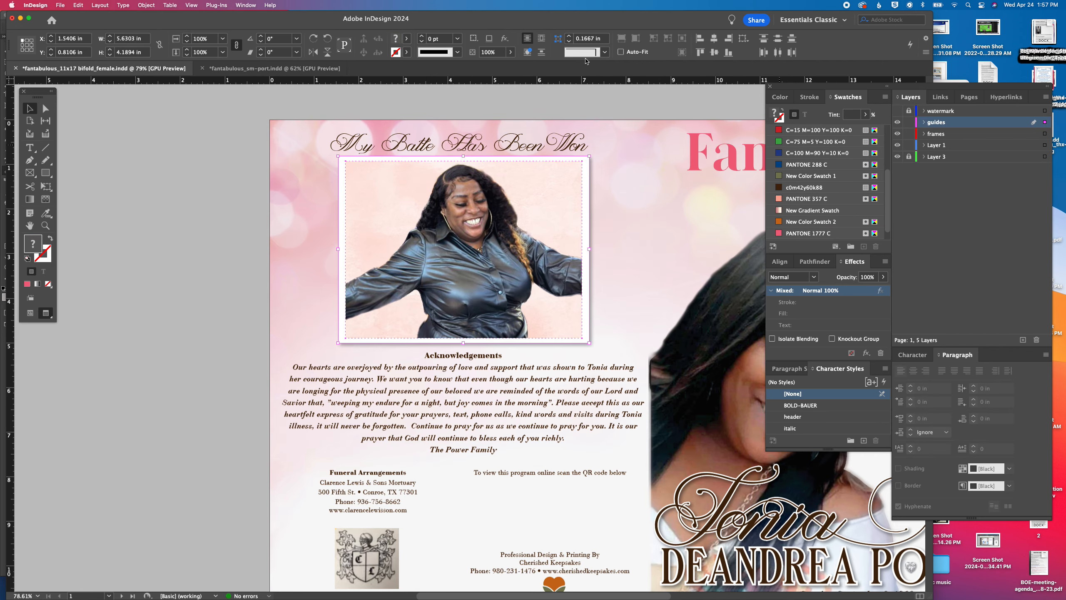
{"action": "left_click", "coordinate": [274, 68]}
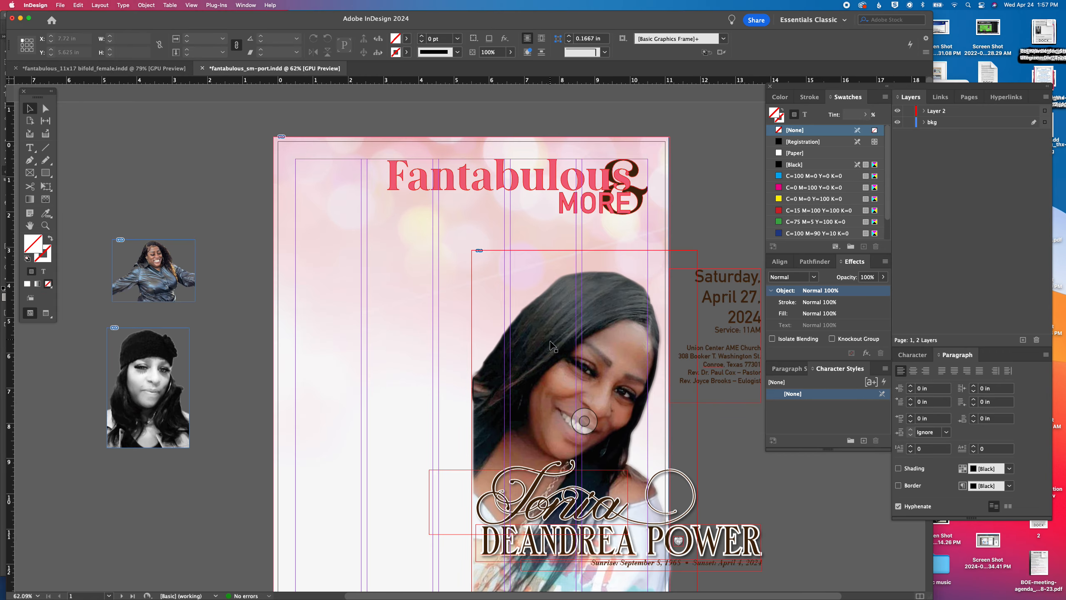
{"action": "left_click_drag", "start_coordinate": [555, 355], "coordinate": [611, 277]}
{"action": "left_click_drag", "start_coordinate": [500, 355], "coordinate": [573, 463]}
{"action": "key", "text": "super+z"}
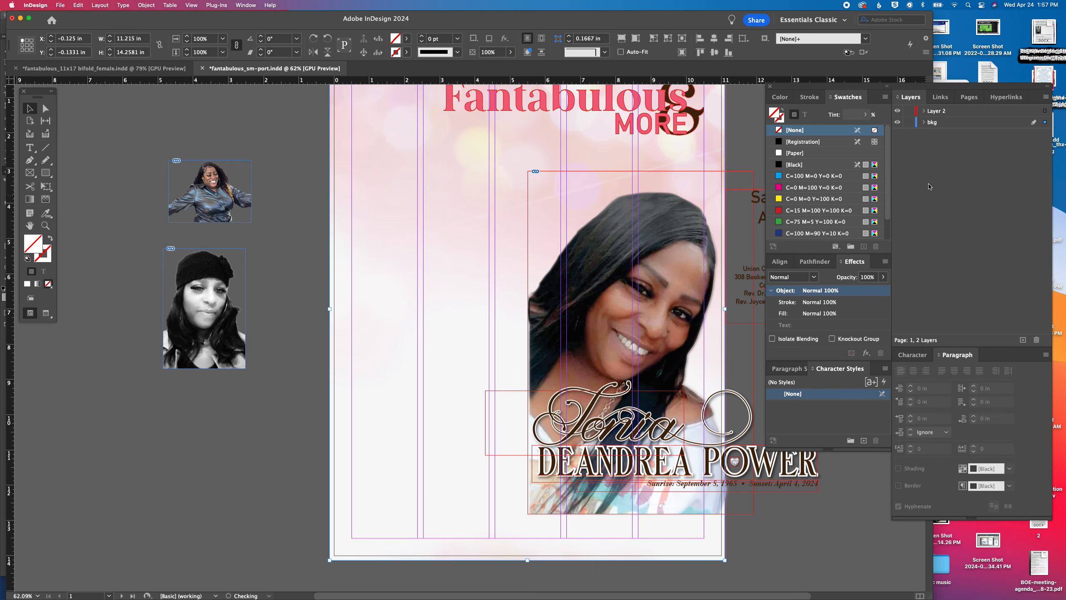
{"action": "left_click", "coordinate": [909, 122]}
{"action": "left_click_drag", "start_coordinate": [492, 368], "coordinate": [607, 499]}
{"action": "left_click", "coordinate": [906, 123]}
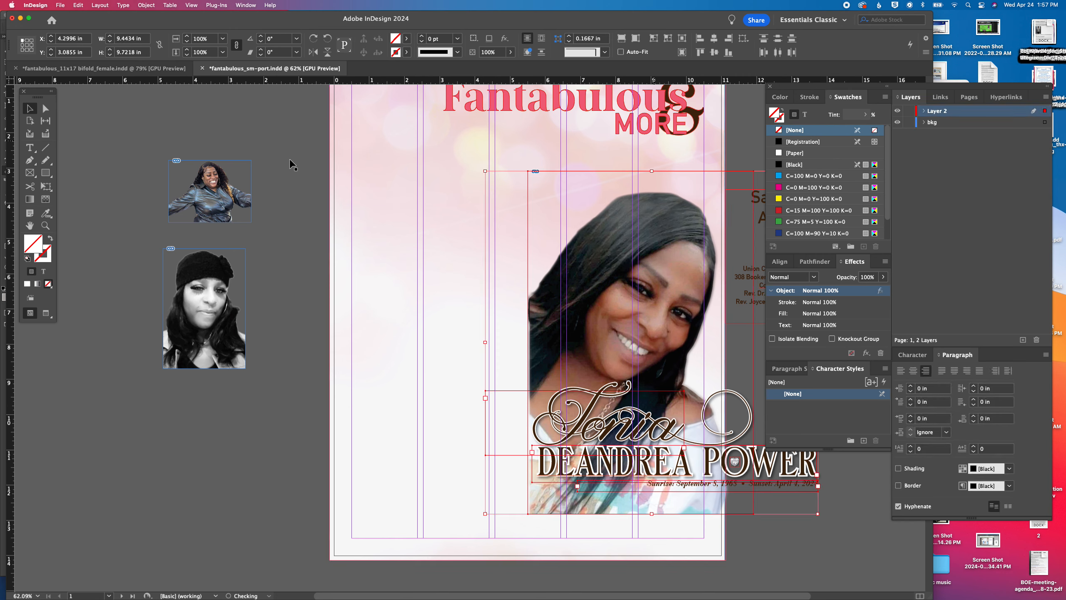
Move the two small pasteboard photos from the bkg layer to Layer 2 and lock the bkg layer
{"action": "left_click_drag", "start_coordinate": [159, 159], "coordinate": [223, 325]}
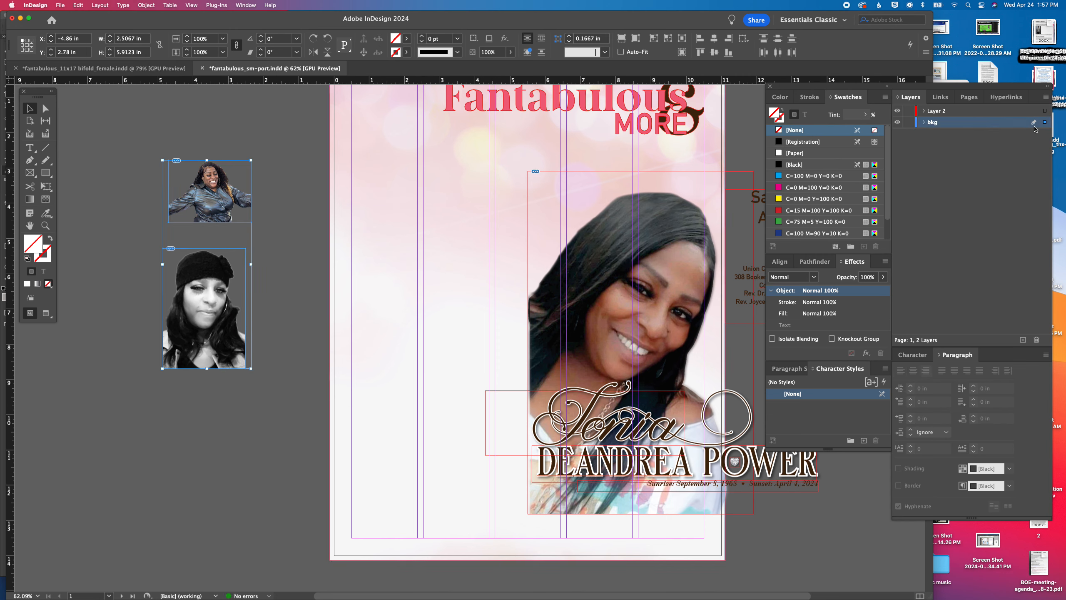
{"action": "left_click_drag", "start_coordinate": [1046, 110], "coordinate": [1046, 111]}
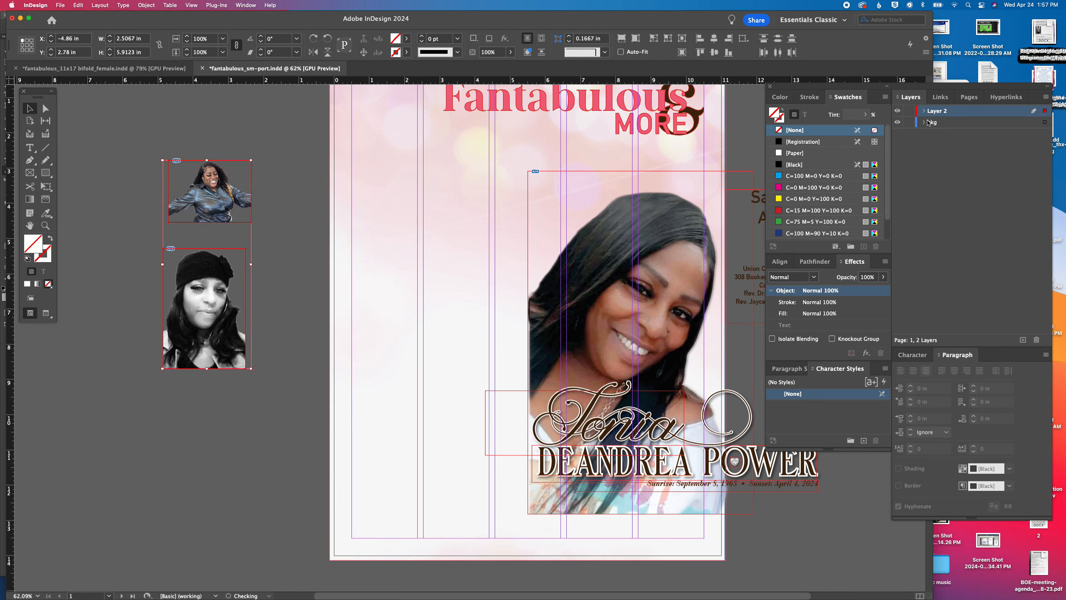
{"action": "left_click", "coordinate": [482, 327]}
Move the portrait, name lettering and dates to the page's left side and enlarge them together to about 11.88 in wide and 12.23 in high
{"action": "left_click_drag", "start_coordinate": [610, 321], "coordinate": [422, 319]}
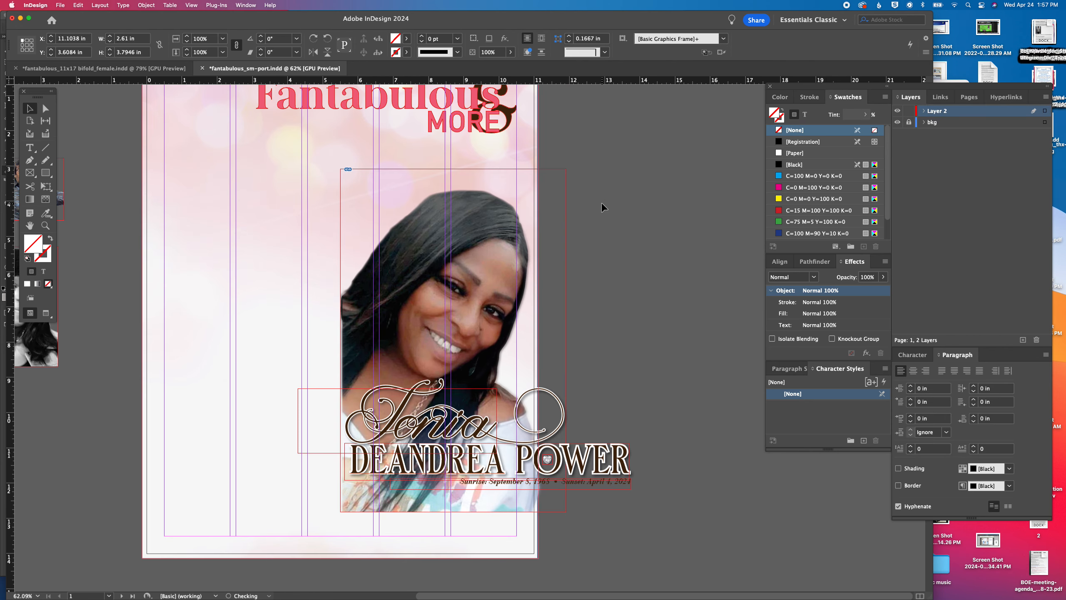
{"action": "left_click_drag", "start_coordinate": [451, 358], "coordinate": [625, 495]}
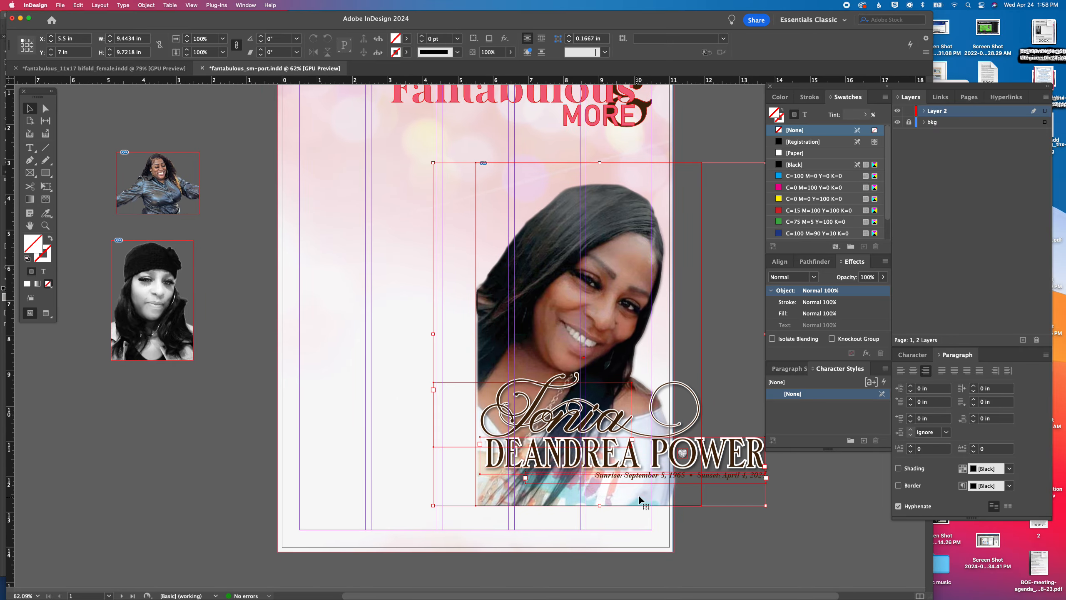
{"action": "left_click_drag", "start_coordinate": [685, 472], "coordinate": [488, 427]}
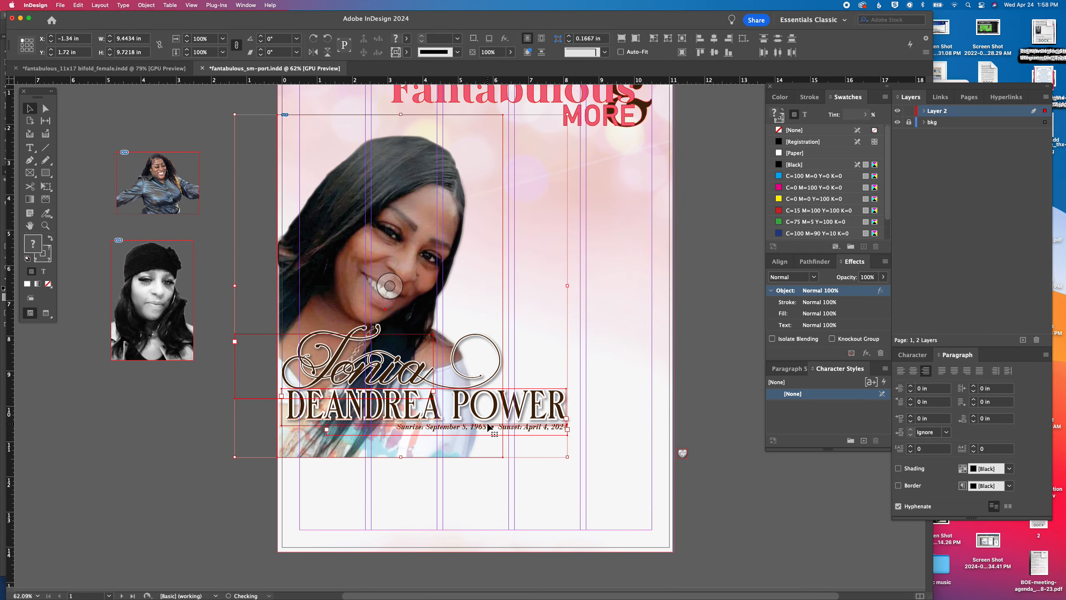
{"action": "scroll", "coordinate": [247, 184], "scroll_direction": "left", "scroll_amount": 1}
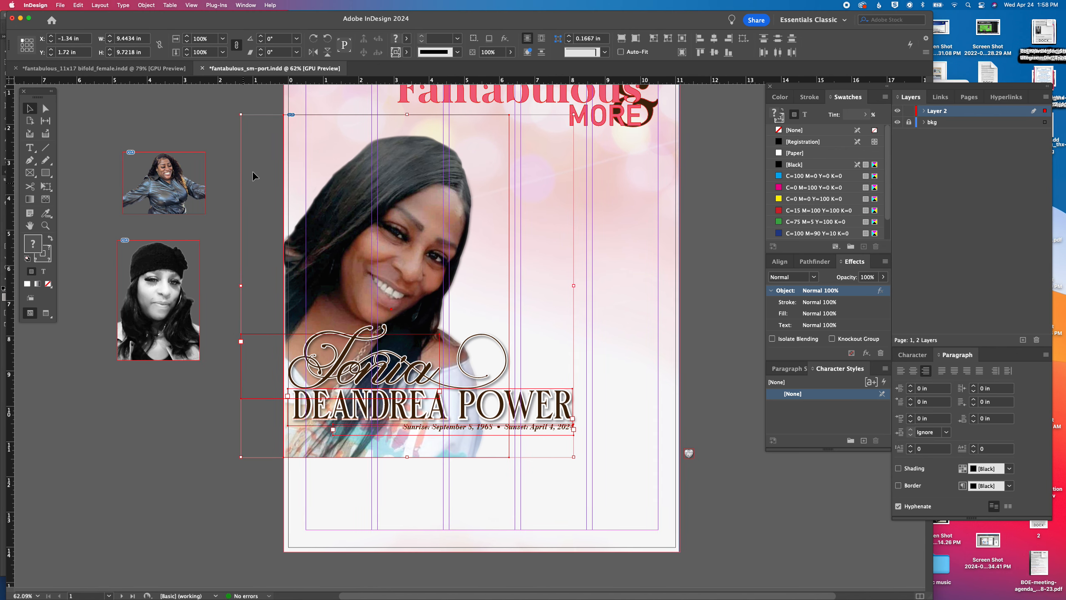
{"action": "left_click", "coordinate": [186, 37]}
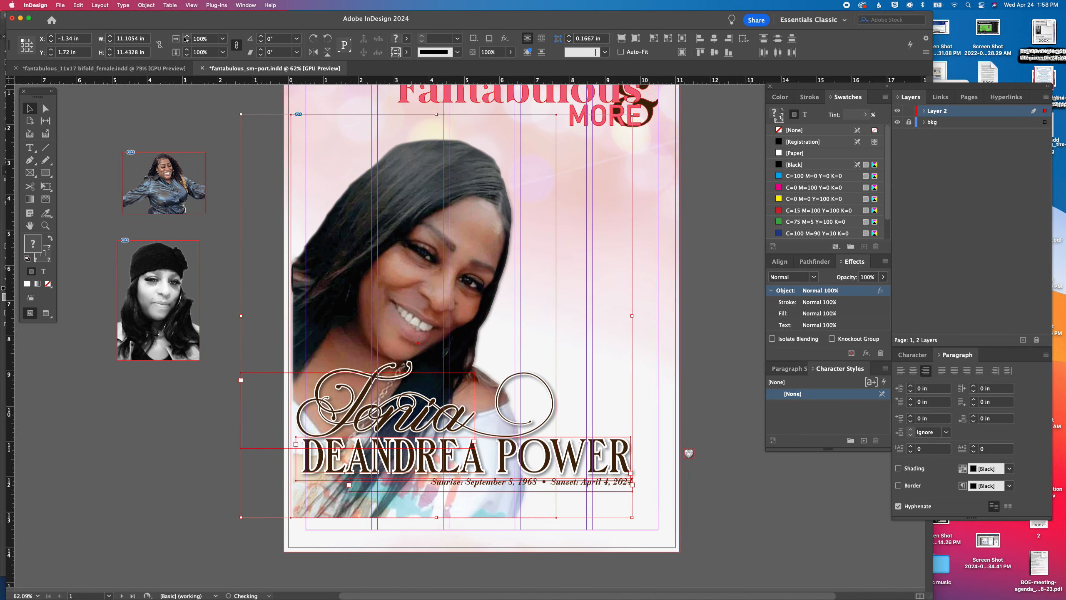
{"action": "left_click", "coordinate": [186, 38]}
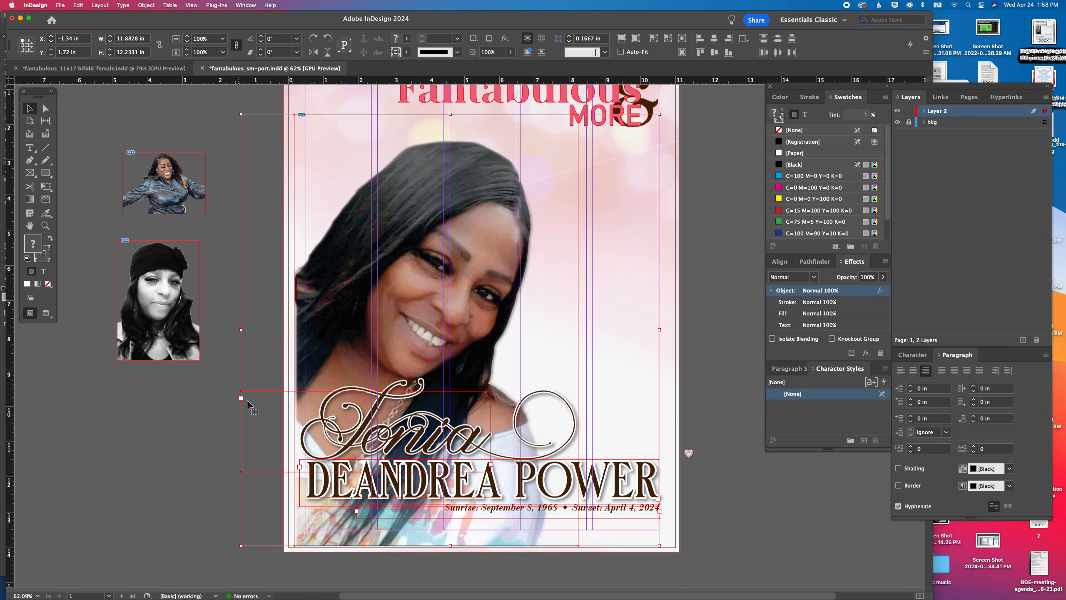
{"action": "left_click", "coordinate": [220, 453]}
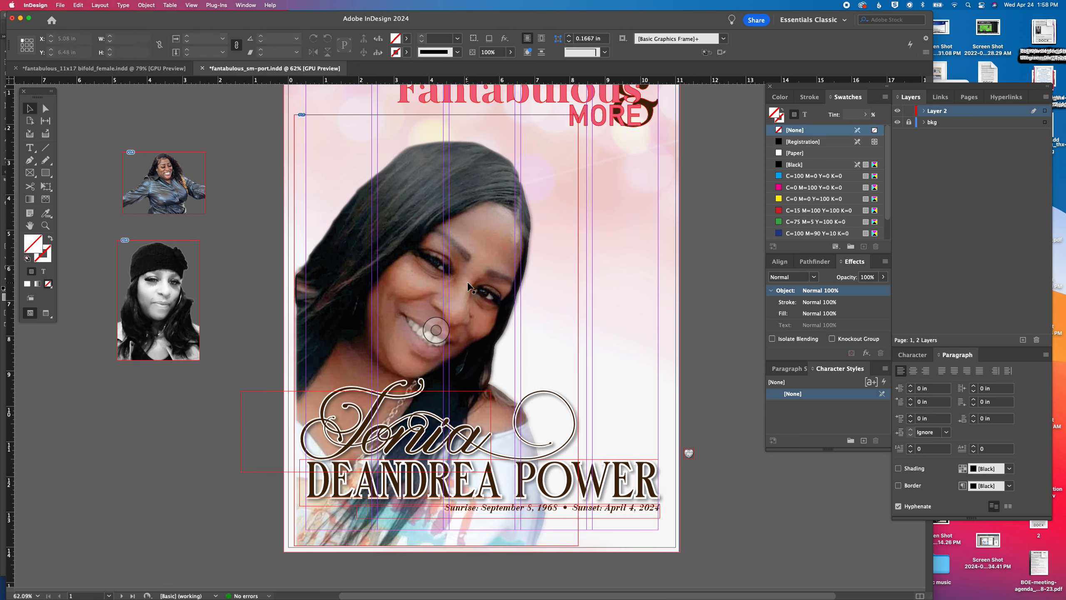
Move the small heart ornament into the O of the surname lettering and show the page in preview mode
{"action": "left_click_drag", "start_coordinate": [689, 457], "coordinate": [556, 484]}
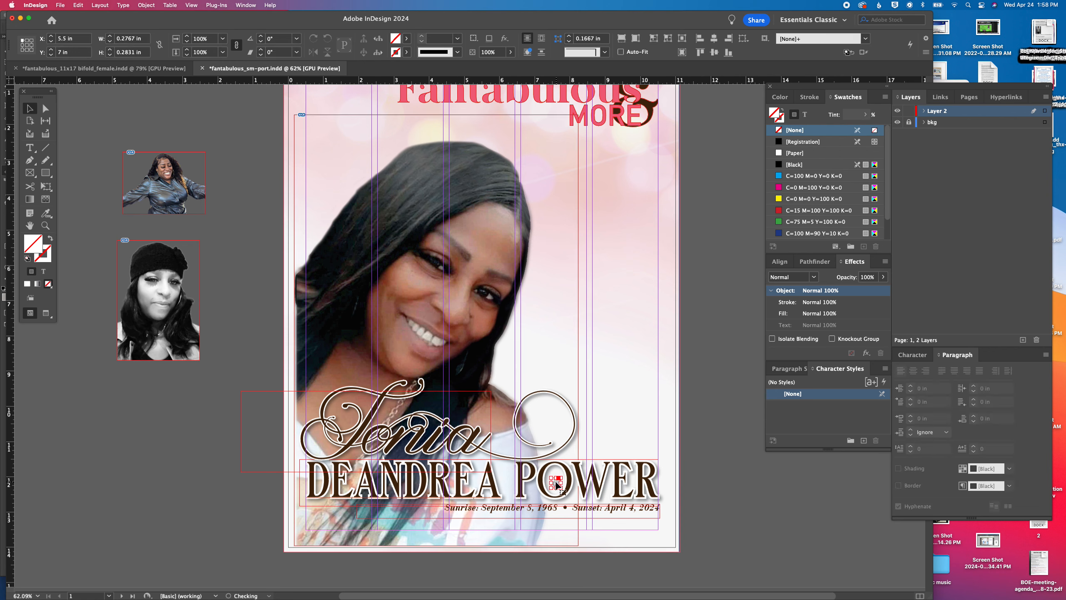
{"action": "key", "text": "Up"}
{"action": "key", "text": "Left"}
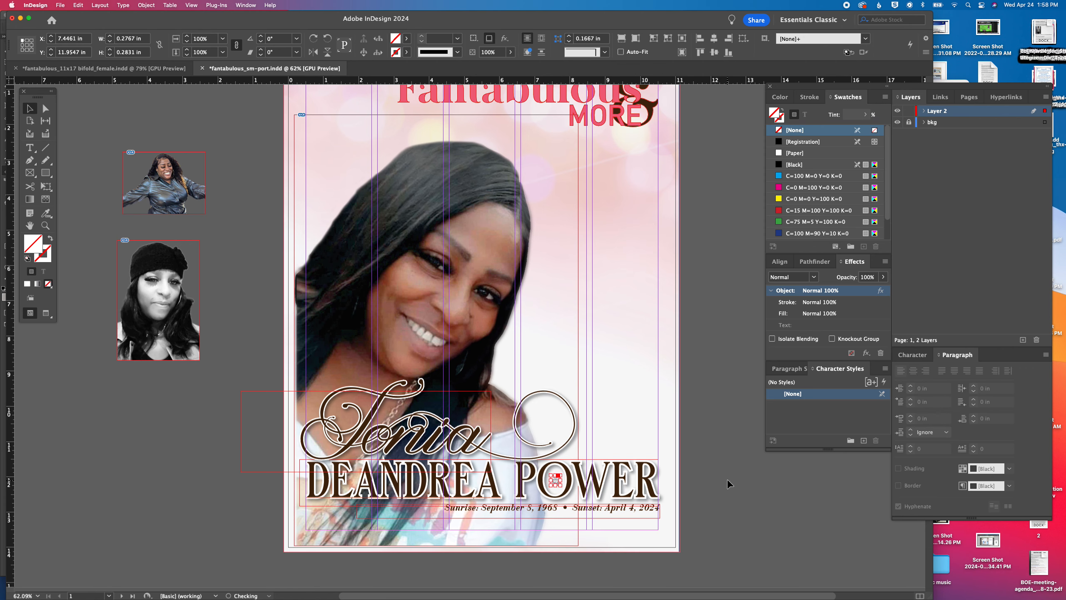
{"action": "left_click", "coordinate": [729, 484]}
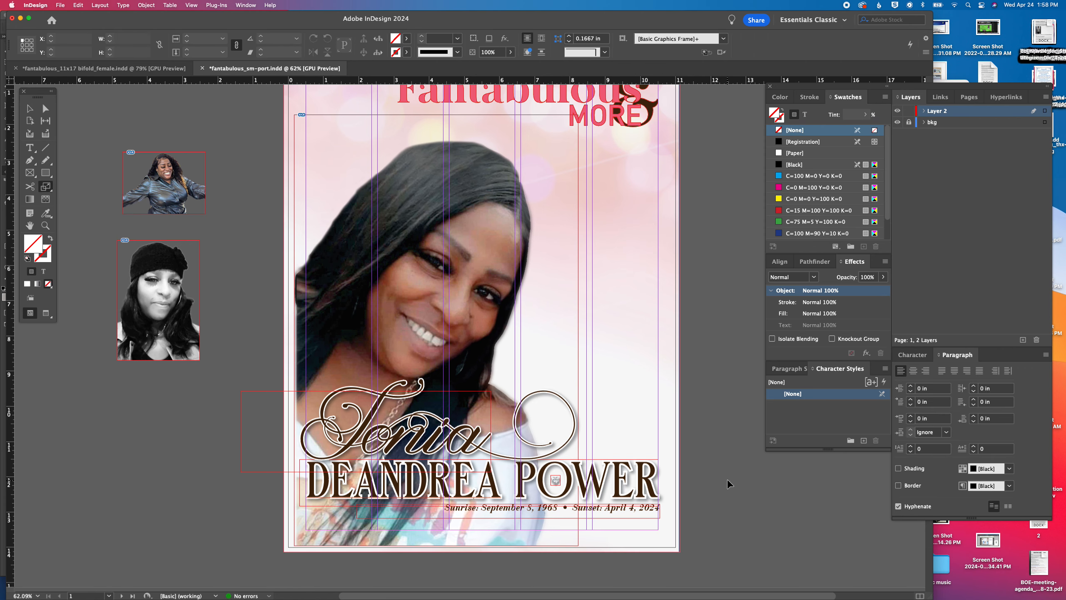
{"action": "key", "text": "w"}
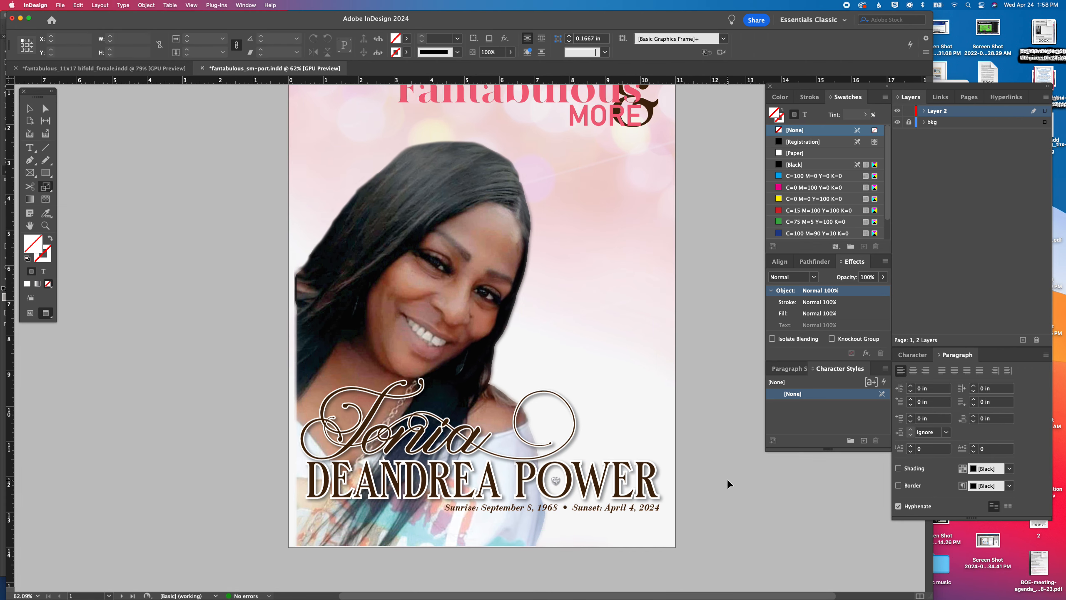
Nudge the heart ornament slightly left and up to center it inside the O of the surname
{"action": "left_click", "coordinate": [555, 484]}
{"action": "key", "text": "super+equal"}
{"action": "key", "text": "super+equal"}
{"action": "key", "text": "super+equal"}
{"action": "key", "text": "super+equal"}
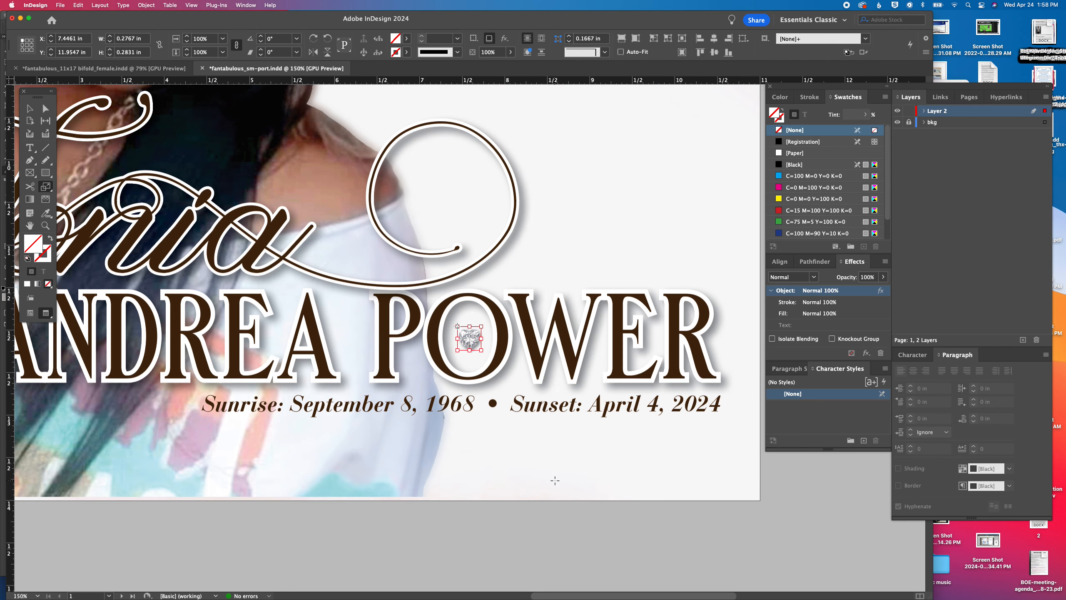
{"action": "key", "text": "Left"}
{"action": "key", "text": "Up"}
{"action": "left_click", "coordinate": [812, 534]}
{"action": "key", "text": "v"}
{"action": "left_click", "coordinate": [663, 518]}
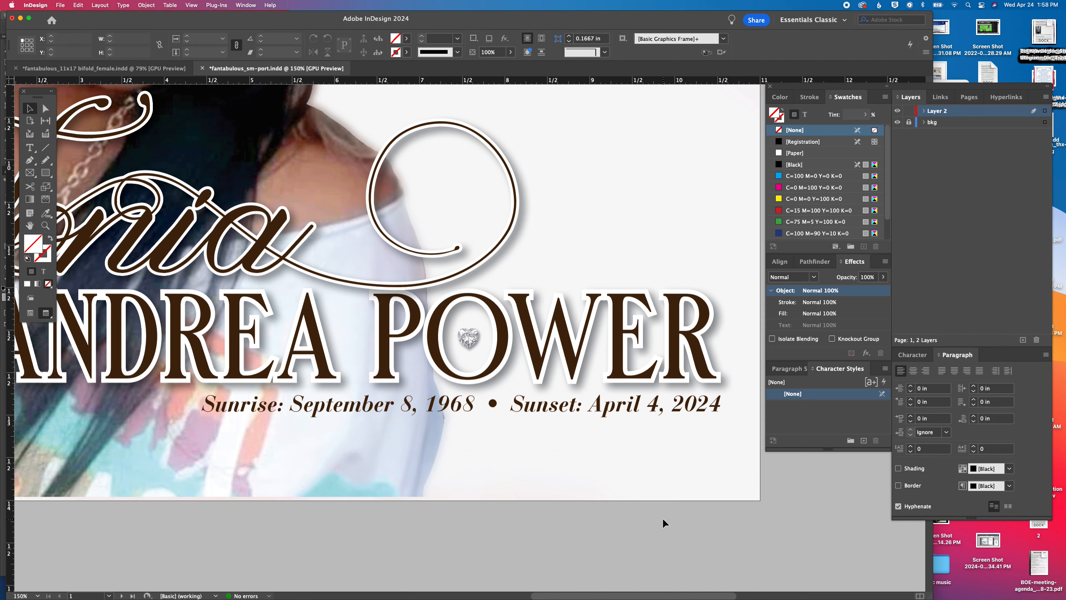
Move the portrait left so its frame reaches the page's left bleed edge at X -0.125 in
{"action": "key", "text": "super+minus"}
{"action": "key", "text": "super+minus"}
{"action": "key", "text": "super+minus"}
{"action": "key", "text": "super+minus"}
{"action": "key", "text": "space"}
{"action": "left_click_drag", "start_coordinate": [588, 413], "coordinate": [622, 477]}
{"action": "left_click", "coordinate": [477, 266]}
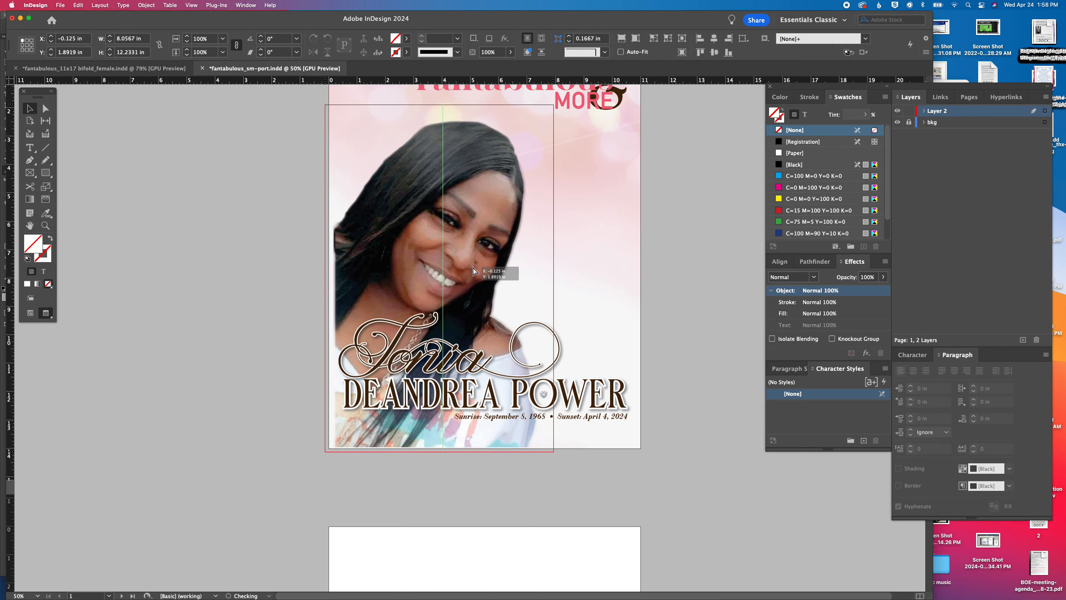
{"action": "scroll", "coordinate": [473, 266], "scroll_direction": "up", "scroll_amount": 1}
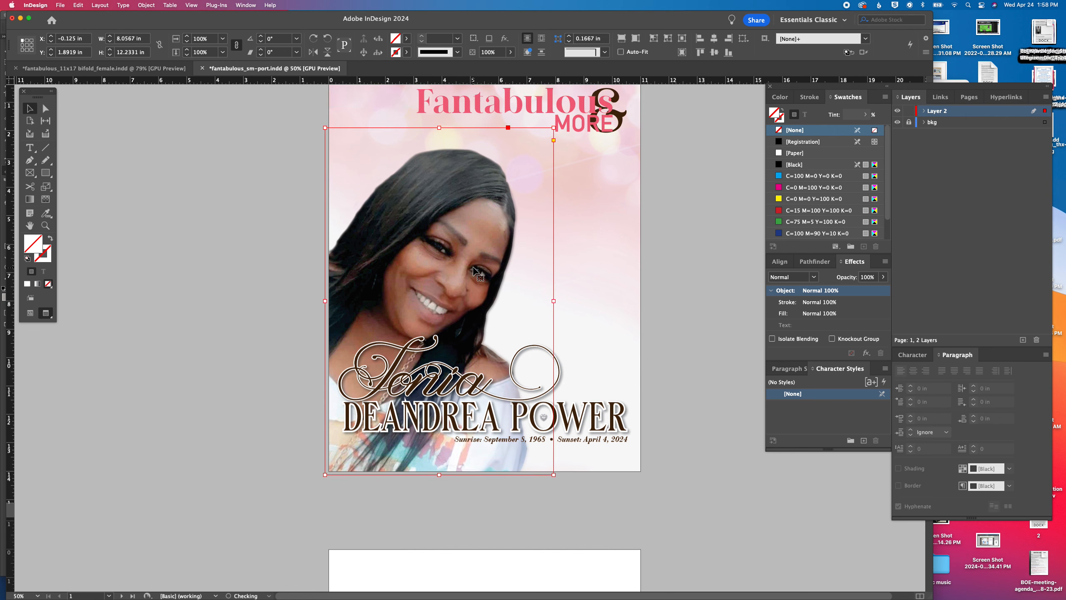
Enlarge the portrait to about 9.48 in wide and 14.39 in high, and shift it up to about Y 1.46 in
{"action": "left_click", "coordinate": [187, 36]}
{"action": "left_click", "coordinate": [187, 36]}
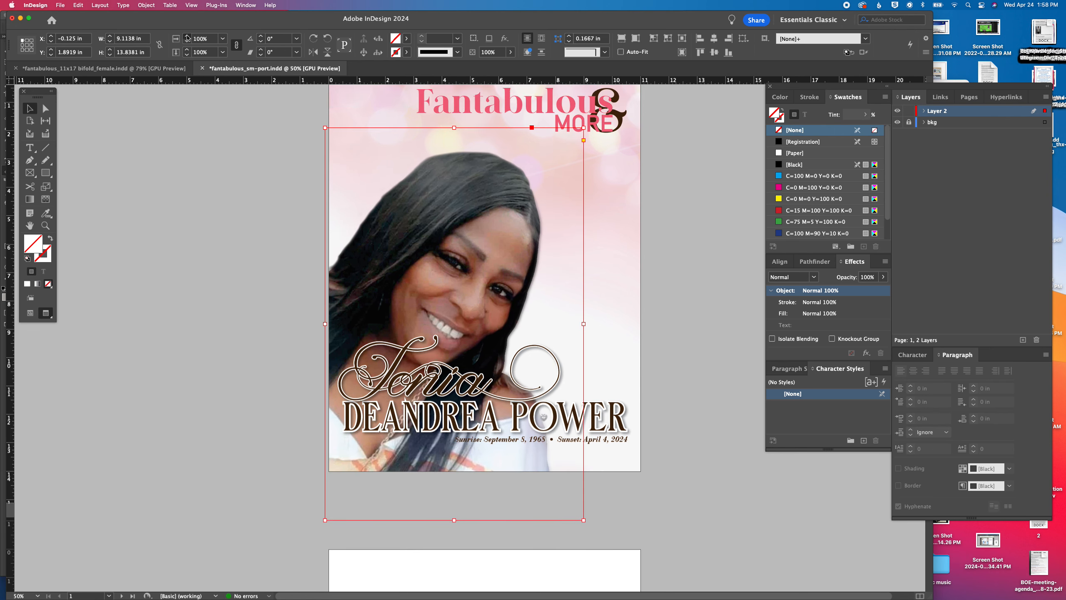
{"action": "left_click", "coordinate": [187, 37]}
{"action": "left_click_drag", "start_coordinate": [476, 238], "coordinate": [476, 226]}
{"action": "scroll", "coordinate": [501, 320], "scroll_direction": "up", "scroll_amount": 3}
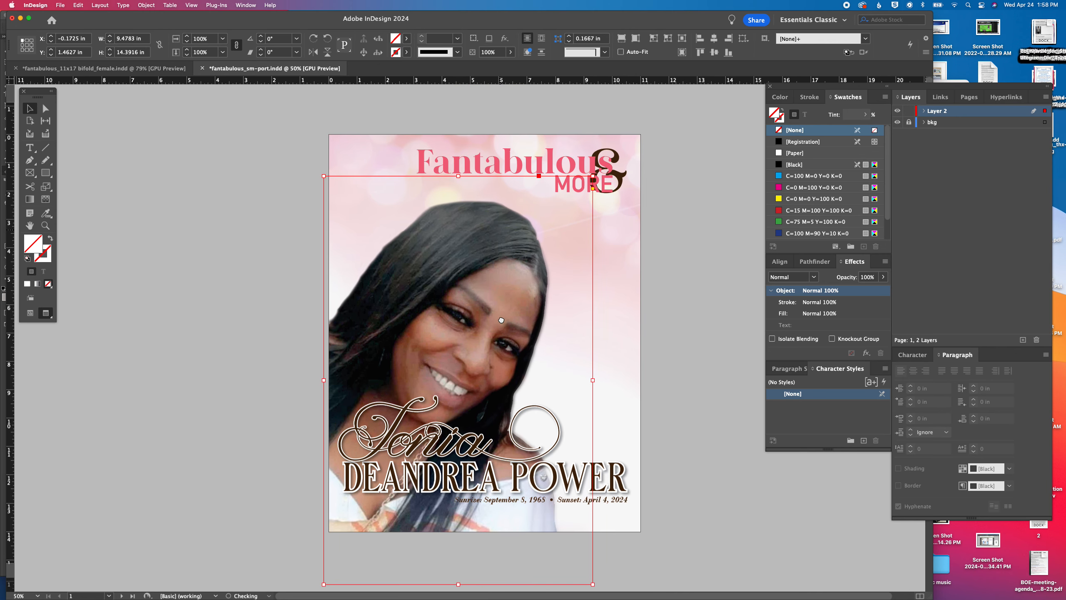
Move the Fantabulous & More title group off the page onto the pasteboard to its right
{"action": "left_click", "coordinate": [515, 165]}
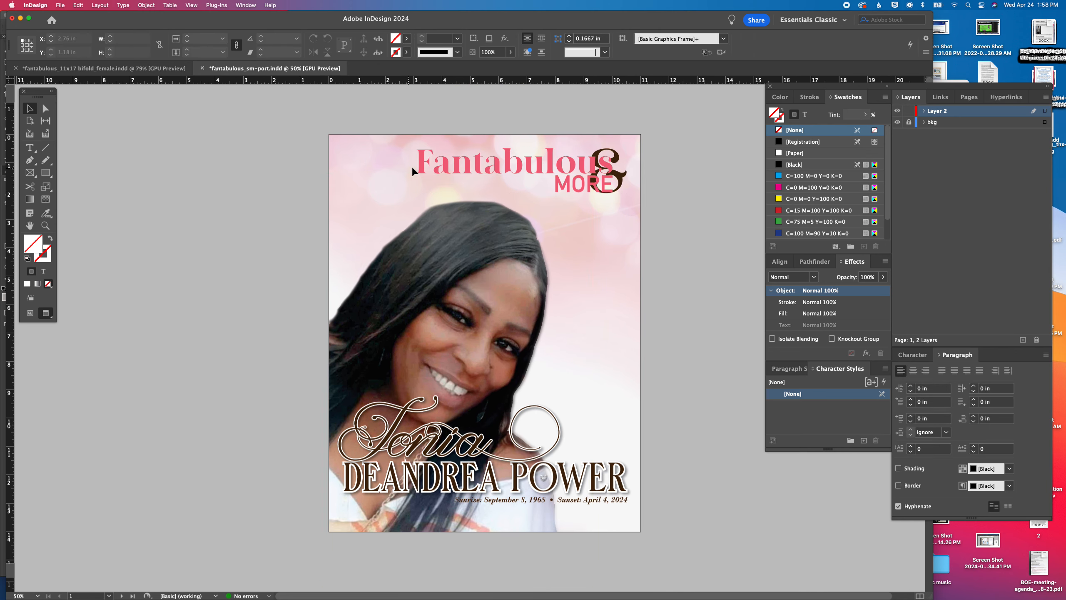
{"action": "left_click_drag", "start_coordinate": [422, 170], "coordinate": [701, 173]}
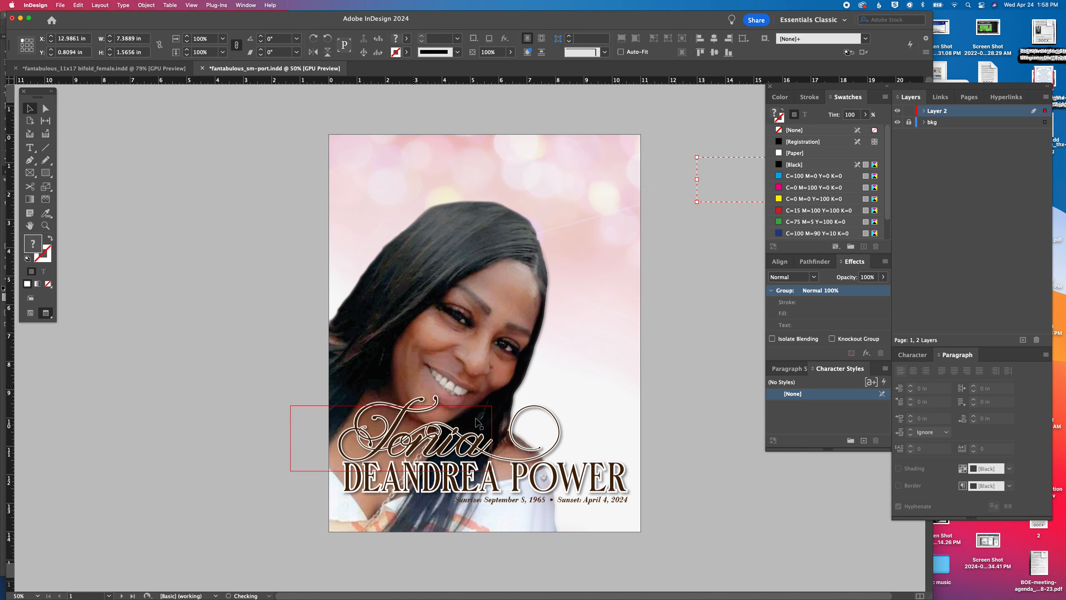
Move the first name, surname and date lines on the cover together down to about Y 10.15 in
{"action": "left_click", "coordinate": [383, 501]}
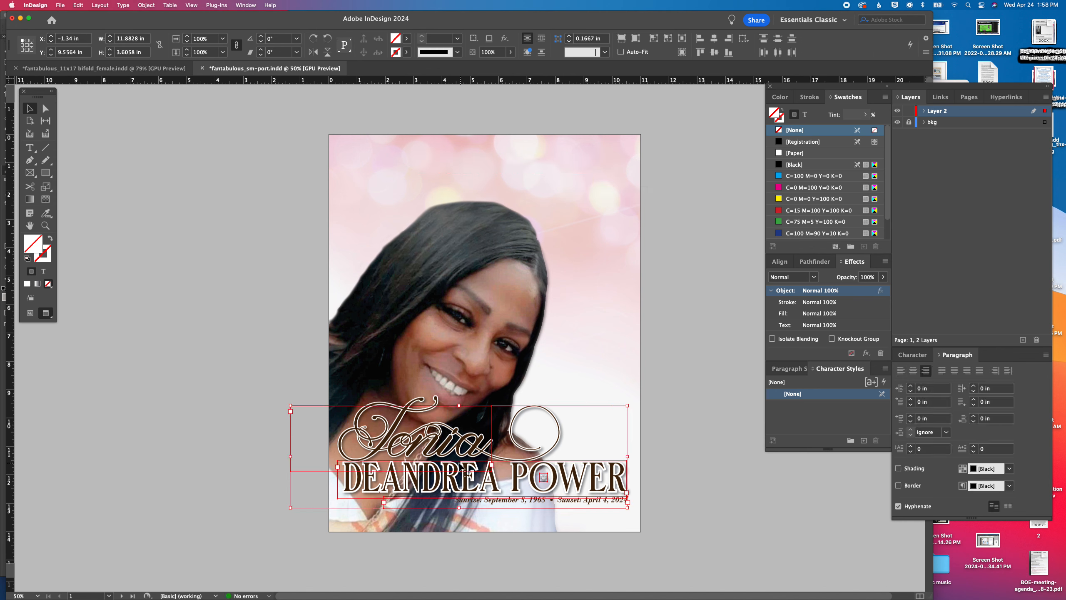
{"action": "key", "text": "Down"}
{"action": "key", "text": "Down"}
{"action": "key", "text": "Down"}
{"action": "key", "text": "Down"}
{"action": "key", "text": "Down"}
{"action": "key", "text": "Down"}
{"action": "key", "text": "Down"}
{"action": "key", "text": "Down"}
{"action": "key", "text": "Down"}
{"action": "key", "text": "Down"}
{"action": "key", "text": "Down"}
{"action": "key", "text": "Down"}
{"action": "key", "text": "Down"}
{"action": "key", "text": "Down"}
{"action": "key", "text": "Down"}
{"action": "key", "text": "Down"}
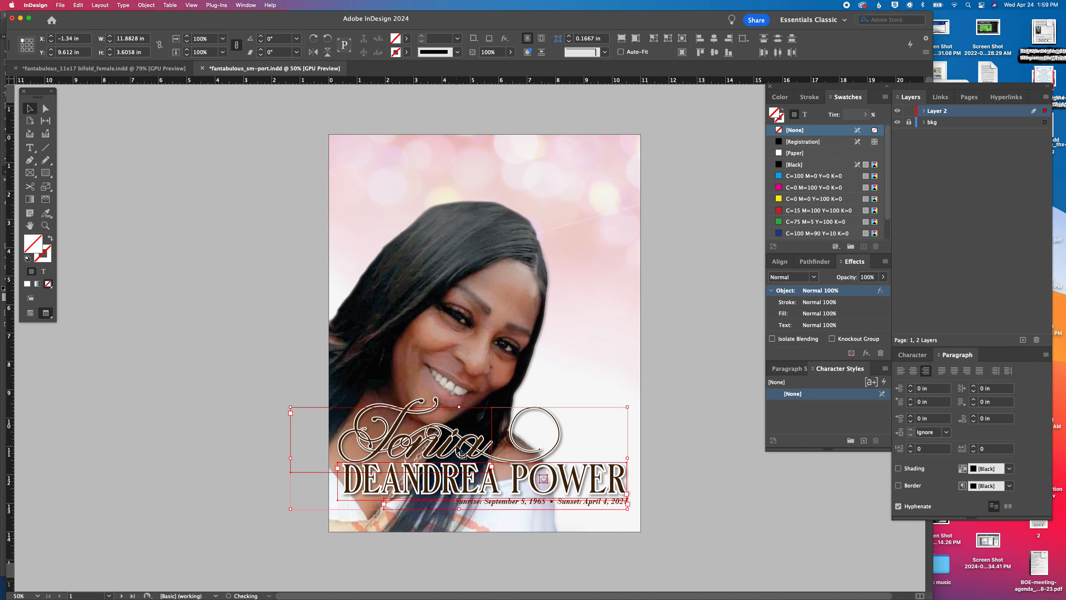
{"action": "key", "text": "Down"}
{"action": "key", "text": "Down"}
{"action": "key", "text": "Down"}
{"action": "key", "text": "Down"}
{"action": "key", "text": "Down"}
{"action": "key", "text": "Down"}
{"action": "key", "text": "Down"}
{"action": "key", "text": "Down"}
{"action": "key", "text": "Down"}
{"action": "key", "text": "Down"}
{"action": "key", "text": "Down"}
{"action": "key", "text": "Down"}
{"action": "key", "text": "Down"}
{"action": "key", "text": "Down"}
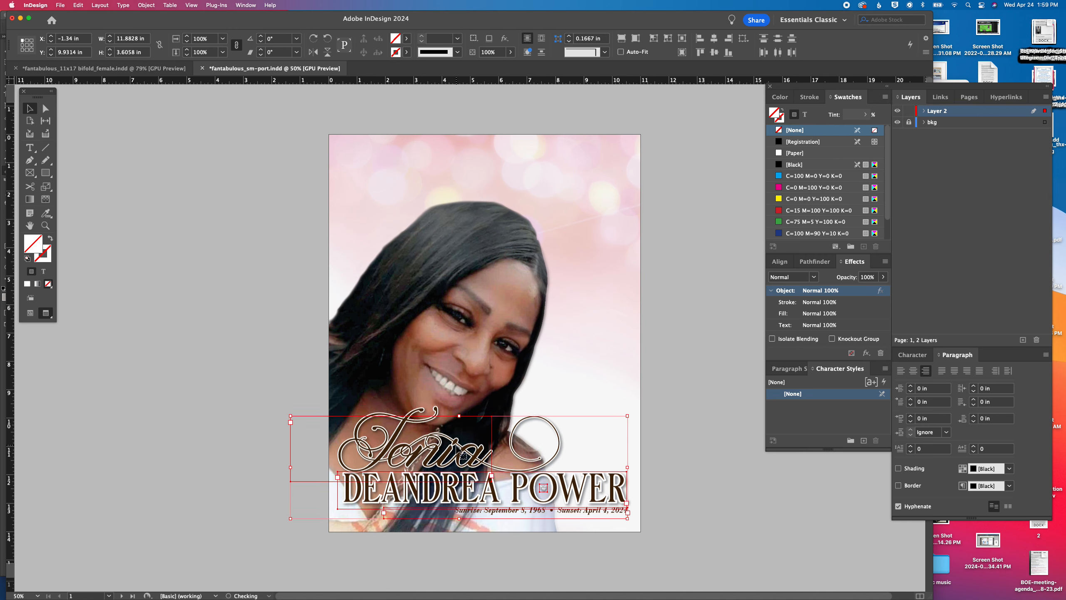
{"action": "key", "text": "Down"}
{"action": "key", "text": "Down"}
{"action": "key", "text": "Down"}
{"action": "key", "text": "Down"}
{"action": "key", "text": "Down"}
{"action": "key", "text": "Down"}
{"action": "key", "text": "Down"}
{"action": "key", "text": "Down"}
{"action": "key", "text": "Down"}
{"action": "key", "text": "Down"}
{"action": "key", "text": "Down"}
{"action": "key", "text": "Down"}
{"action": "key", "text": "Down"}
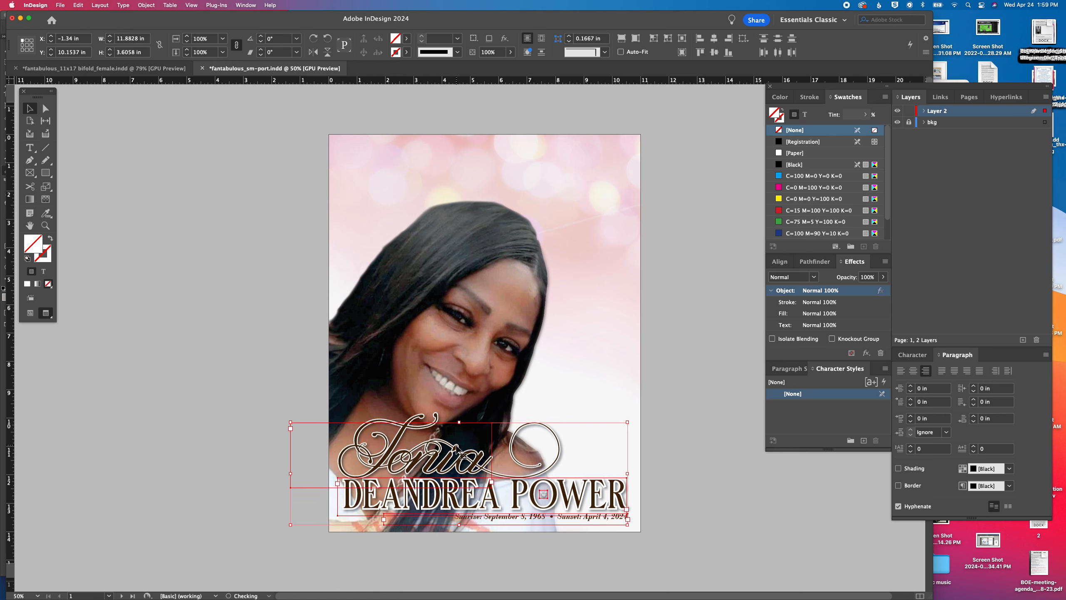
Duplicate the surname line to the top of the page and replace its text with IN LOVING MEMORY
{"action": "left_click", "coordinate": [703, 467]}
{"action": "left_click_drag", "start_coordinate": [516, 508], "coordinate": [517, 167]}
{"action": "triple_click", "coordinate": [505, 162]}
{"action": "type", "text": "IN"}
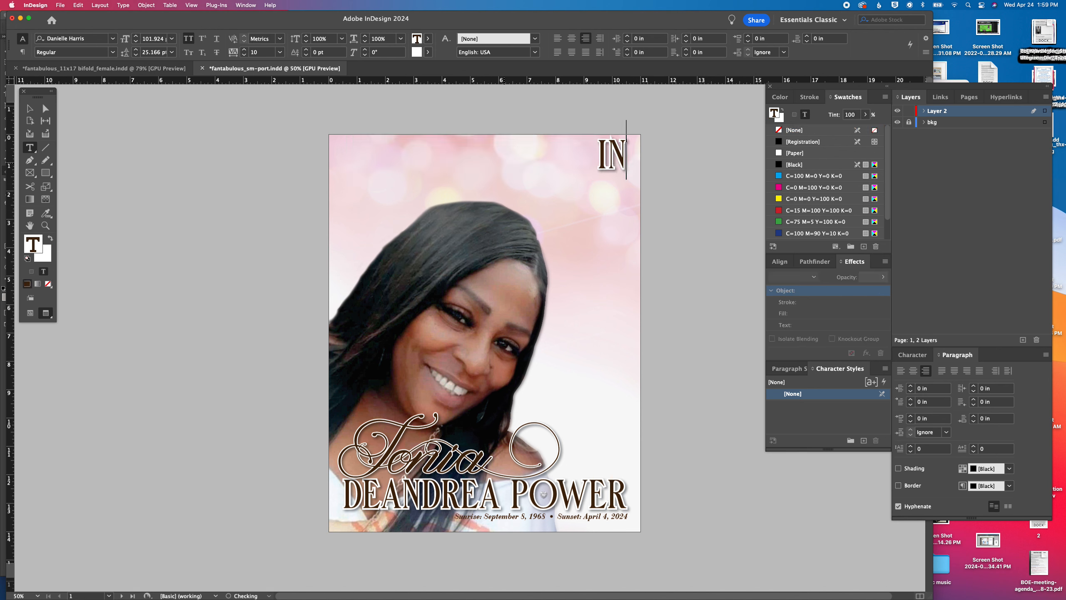
{"action": "type", "text": " LOVING MEMORY"}
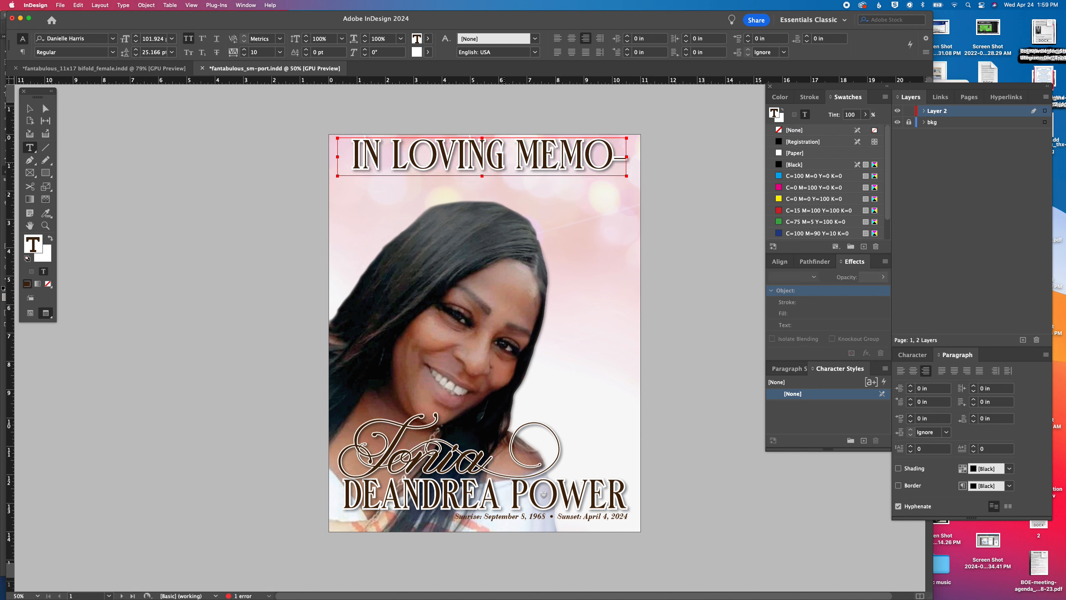
Reduce the IN LOVING MEMORY heading to 82 pt and center its text
{"action": "key", "text": "super+a"}
{"action": "left_click", "coordinate": [136, 42]}
{"action": "left_click", "coordinate": [137, 42]}
{"action": "left_click", "coordinate": [137, 42]}
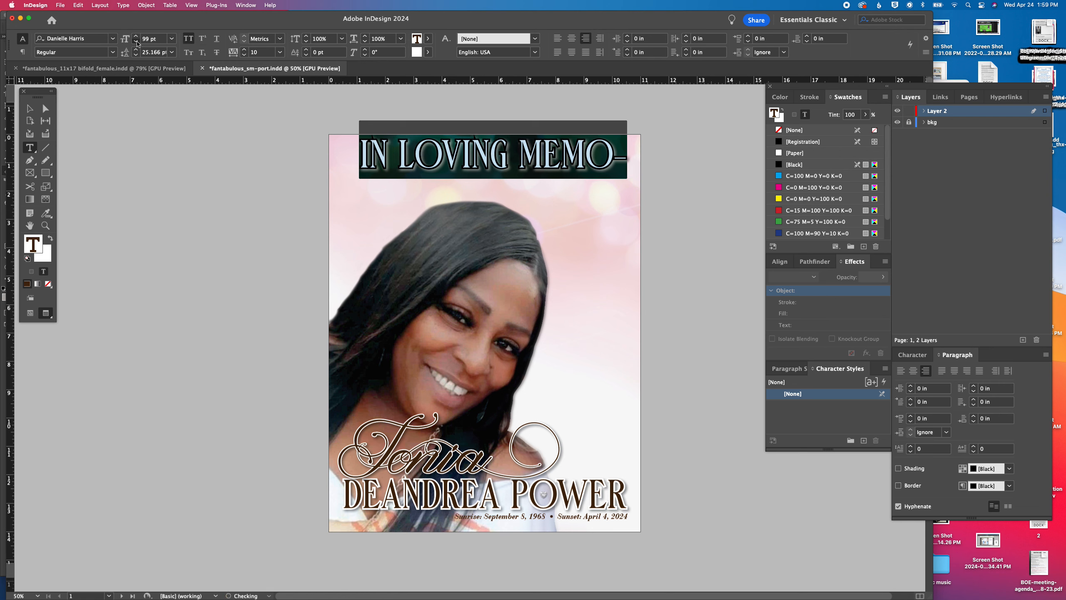
{"action": "left_click", "coordinate": [136, 42]}
{"action": "left_click", "coordinate": [137, 42]}
{"action": "left_click", "coordinate": [137, 42]}
{"action": "left_click", "coordinate": [137, 42]}
{"action": "left_click", "coordinate": [136, 42]}
{"action": "left_click", "coordinate": [136, 42]}
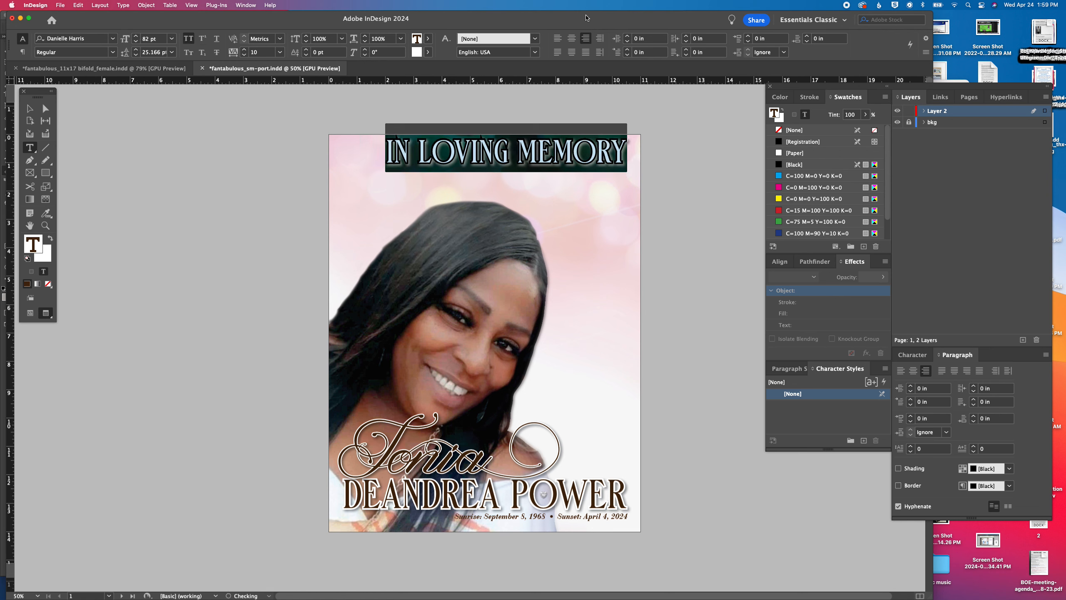
{"action": "left_click", "coordinate": [572, 38]}
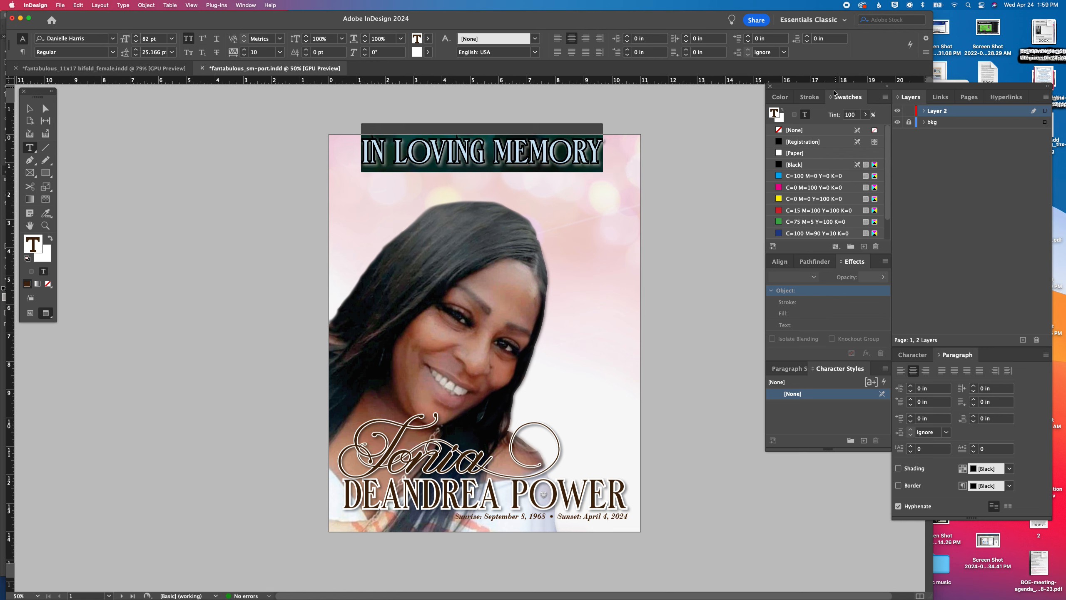
Nudge the IN LOVING MEMORY text frame down to about Y 0.37 in
{"action": "left_click", "coordinate": [811, 96]}
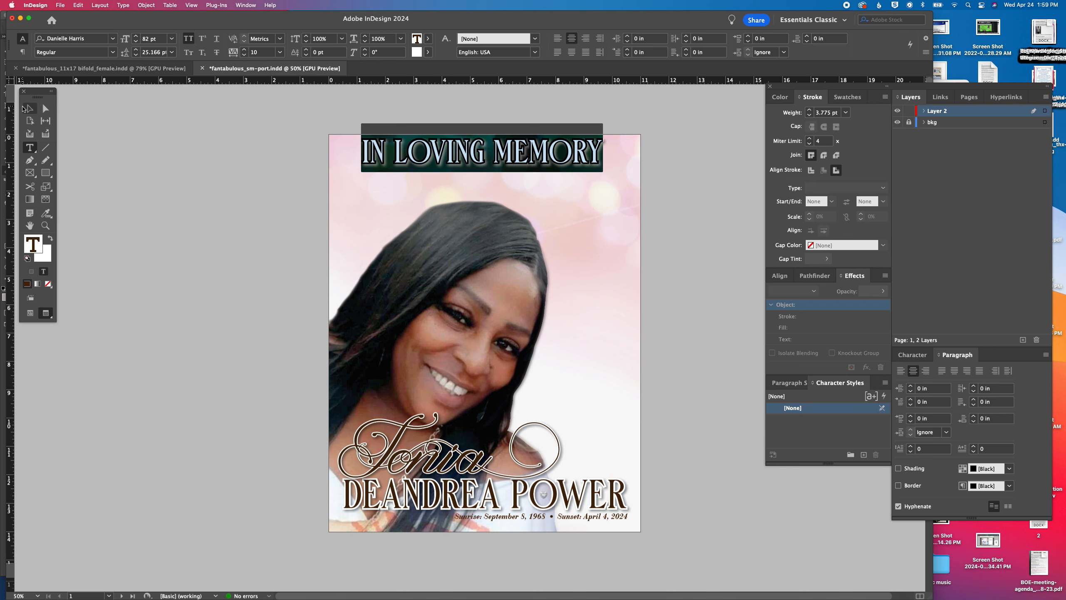
{"action": "left_click", "coordinate": [28, 108]}
{"action": "key", "text": "Down"}
{"action": "key", "text": "Down"}
{"action": "key", "text": "Down"}
{"action": "key", "text": "Down"}
{"action": "key", "text": "Down"}
{"action": "key", "text": "Down"}
{"action": "key", "text": "Down"}
{"action": "key", "text": "Down"}
{"action": "key", "text": "Down"}
{"action": "key", "text": "Down"}
{"action": "key", "text": "Down"}
{"action": "key", "text": "Down"}
{"action": "key", "text": "Down"}
{"action": "key", "text": "Down"}
{"action": "key", "text": "Down"}
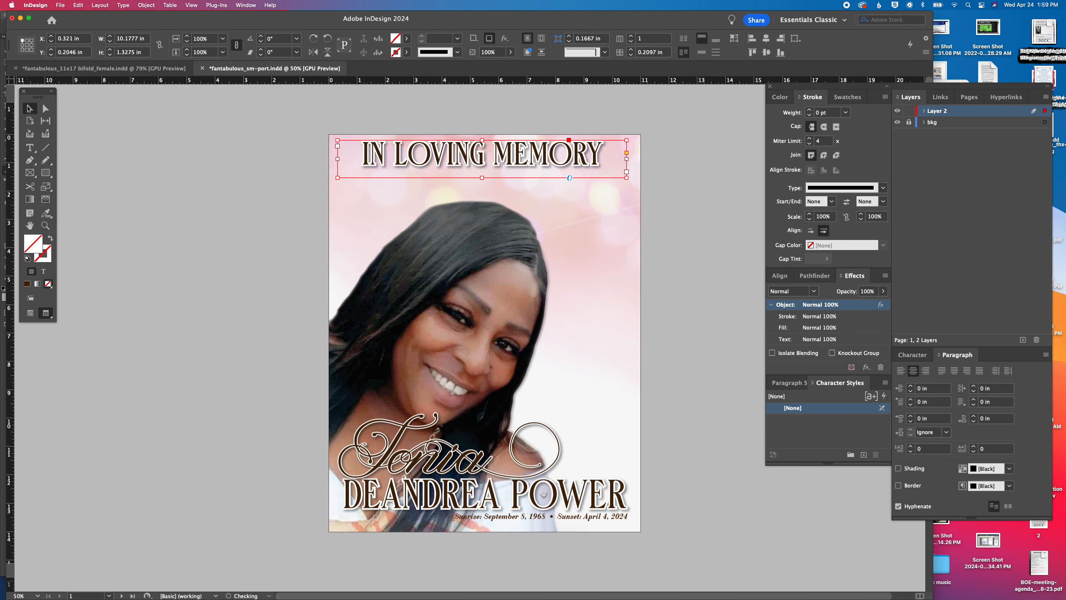
{"action": "key", "text": "Down"}
{"action": "key", "text": "Down"}
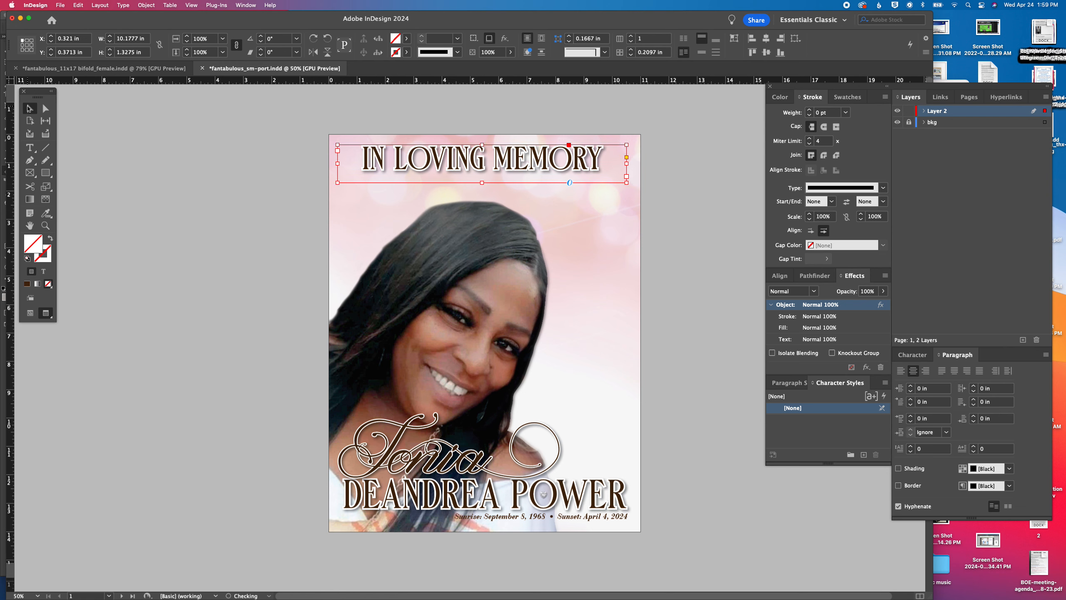
{"action": "left_click", "coordinate": [94, 386]}
{"action": "left_click", "coordinate": [752, 186]}
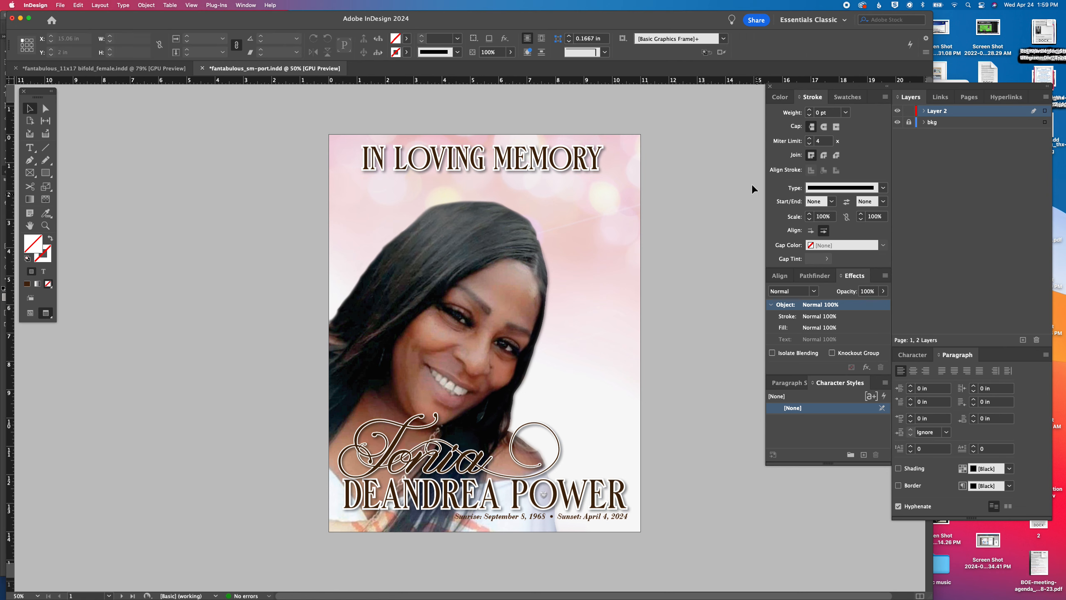
Copy all unlocked artwork of the first page and go to the blank second page
{"action": "key", "text": "super+a"}
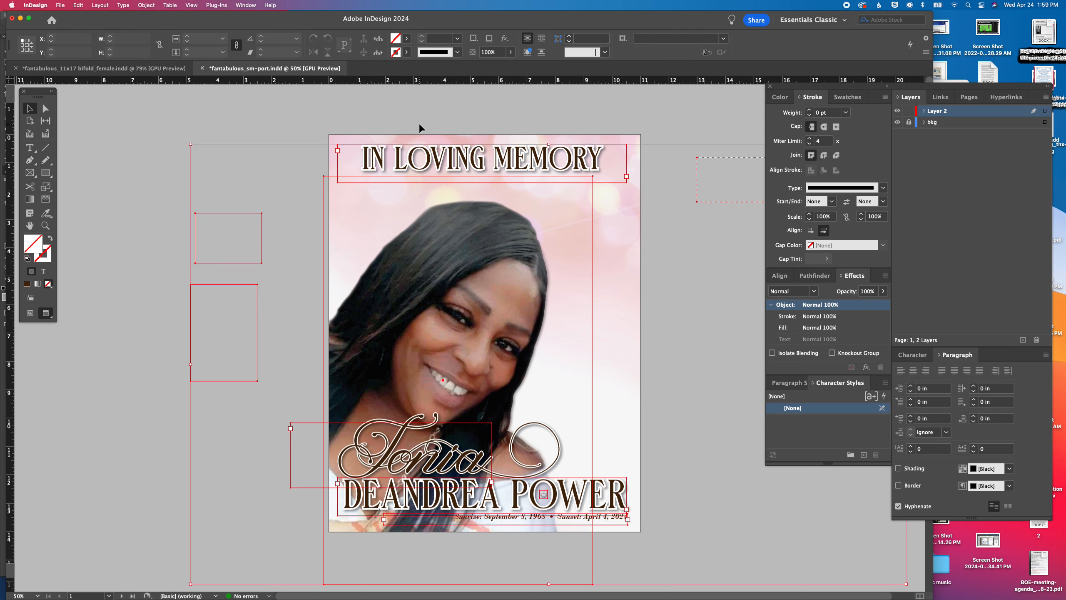
{"action": "scroll", "coordinate": [569, 386], "scroll_direction": "down", "scroll_amount": 12}
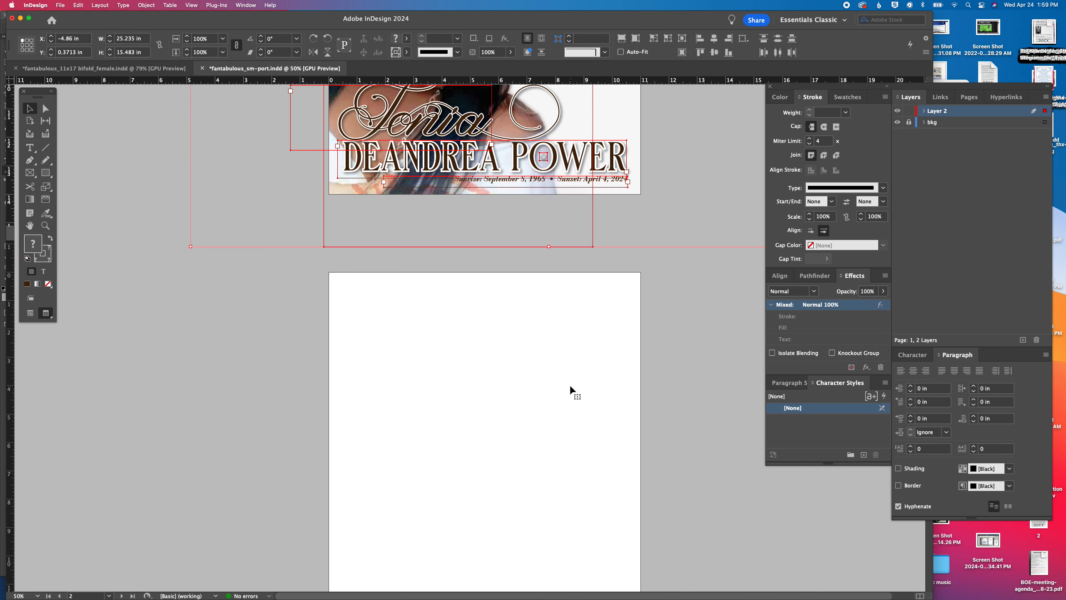
{"action": "left_click", "coordinate": [565, 382]}
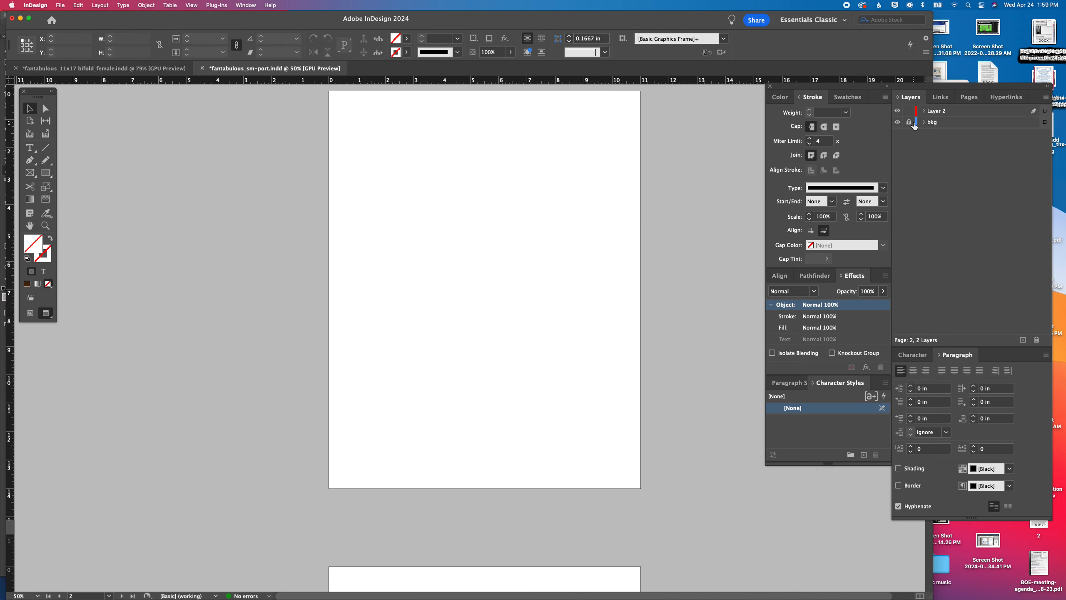
{"action": "left_click", "coordinate": [78, 5]}
{"action": "left_click", "coordinate": [126, 86]}
{"action": "scroll", "coordinate": [520, 303], "scroll_direction": "down", "scroll_amount": 3}
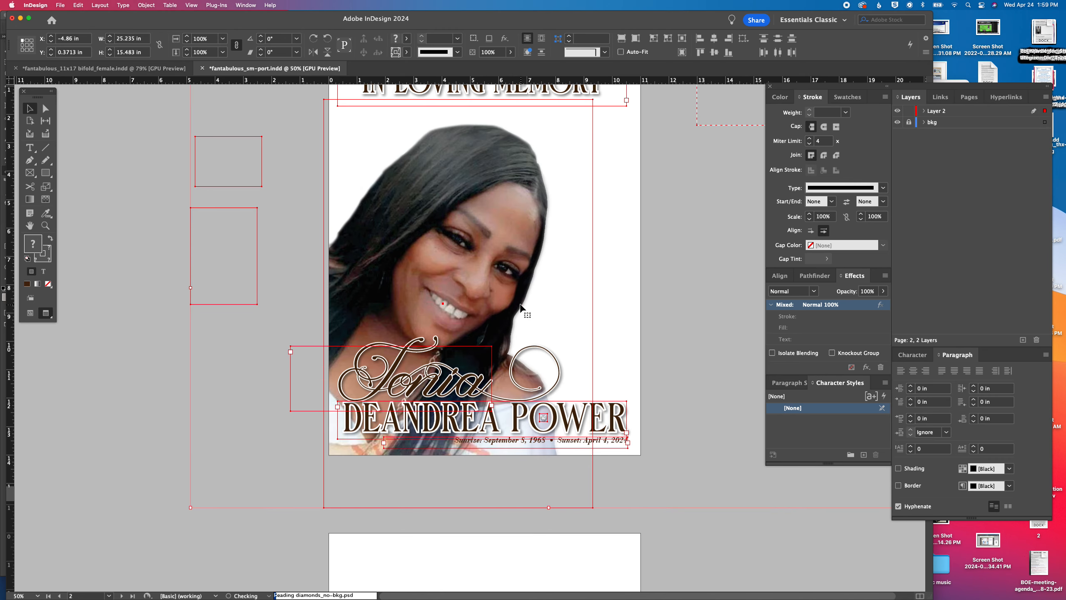
{"action": "scroll", "coordinate": [520, 303], "scroll_direction": "up", "scroll_amount": 5}
{"action": "scroll", "coordinate": [520, 304], "scroll_direction": "up", "scroll_amount": 8}
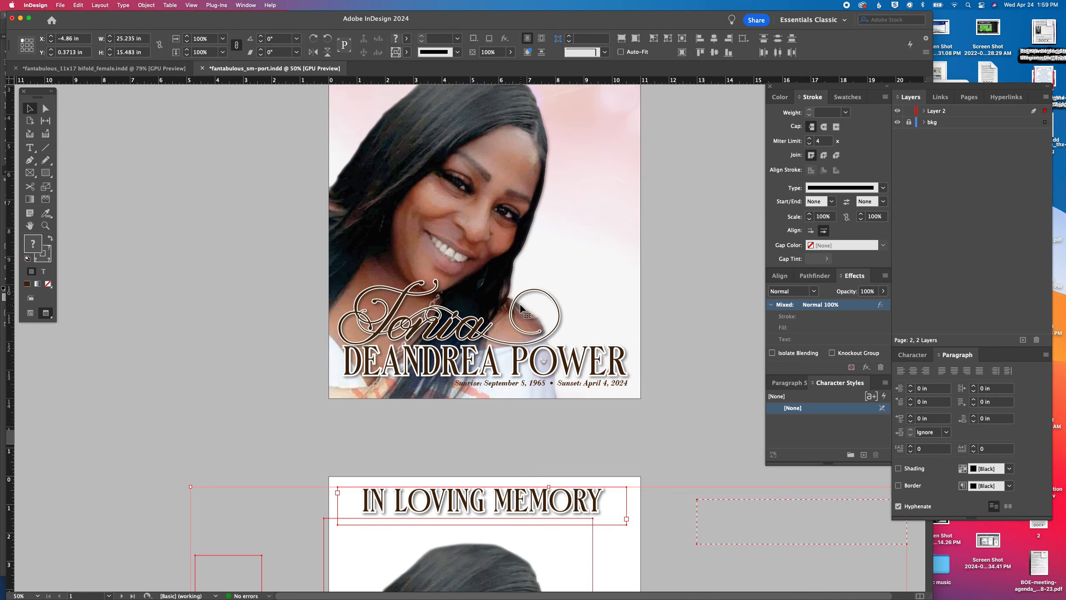
{"action": "key", "text": "Delete"}
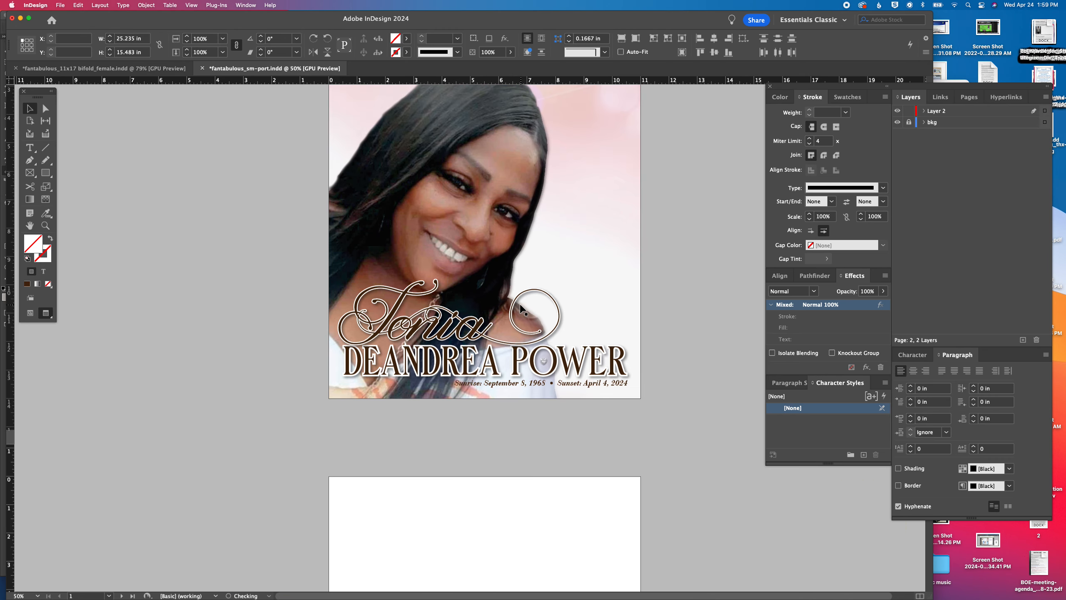
Paste the copied cover artwork in place on the blank second page
{"action": "scroll", "coordinate": [521, 310], "scroll_direction": "down", "scroll_amount": 5}
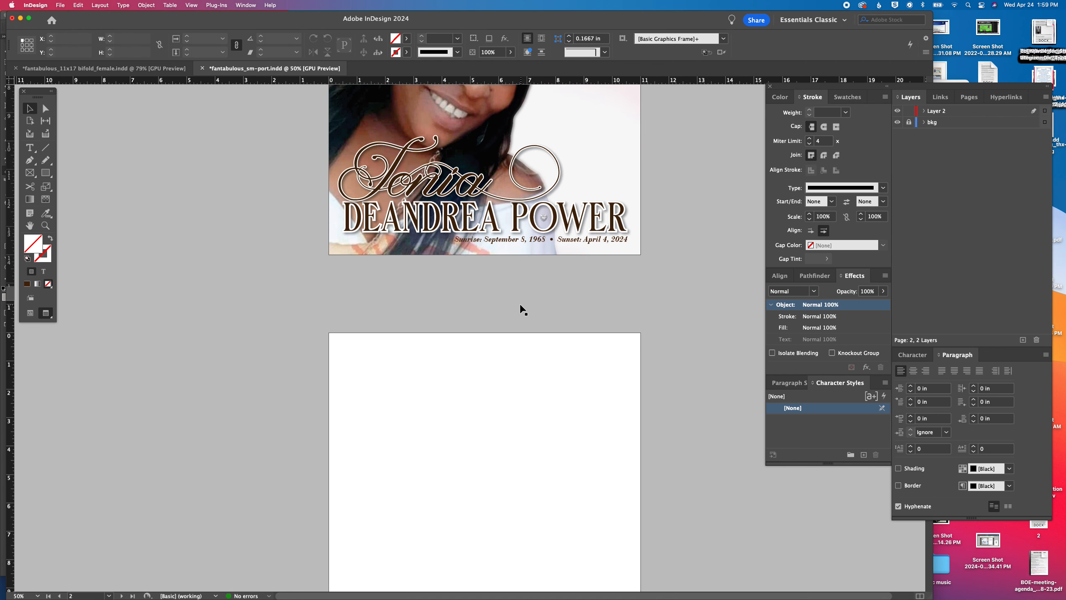
{"action": "left_click", "coordinate": [82, 6]}
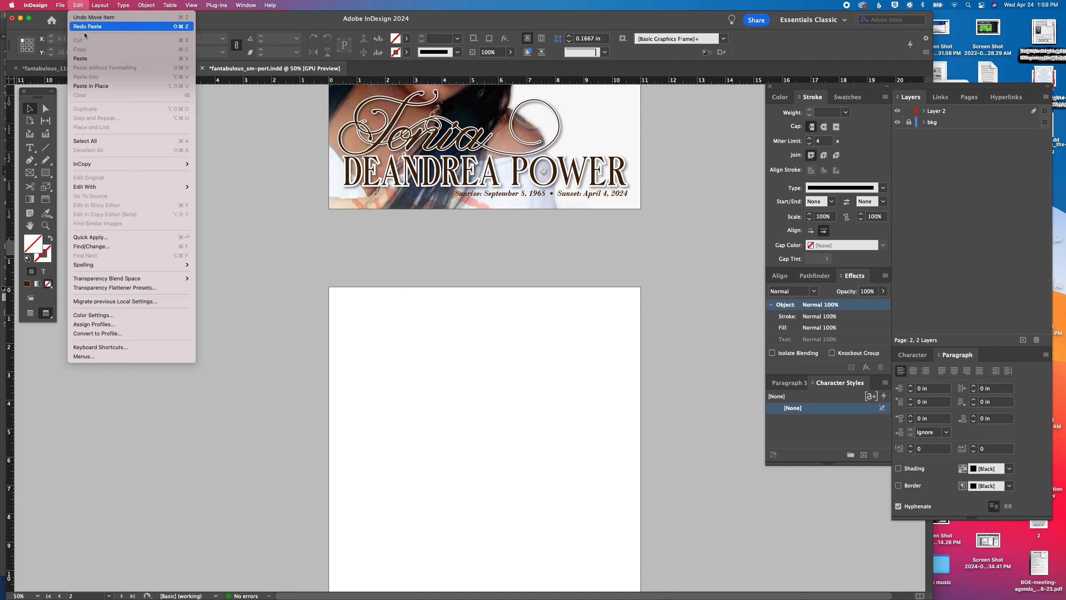
{"action": "left_click", "coordinate": [95, 87]}
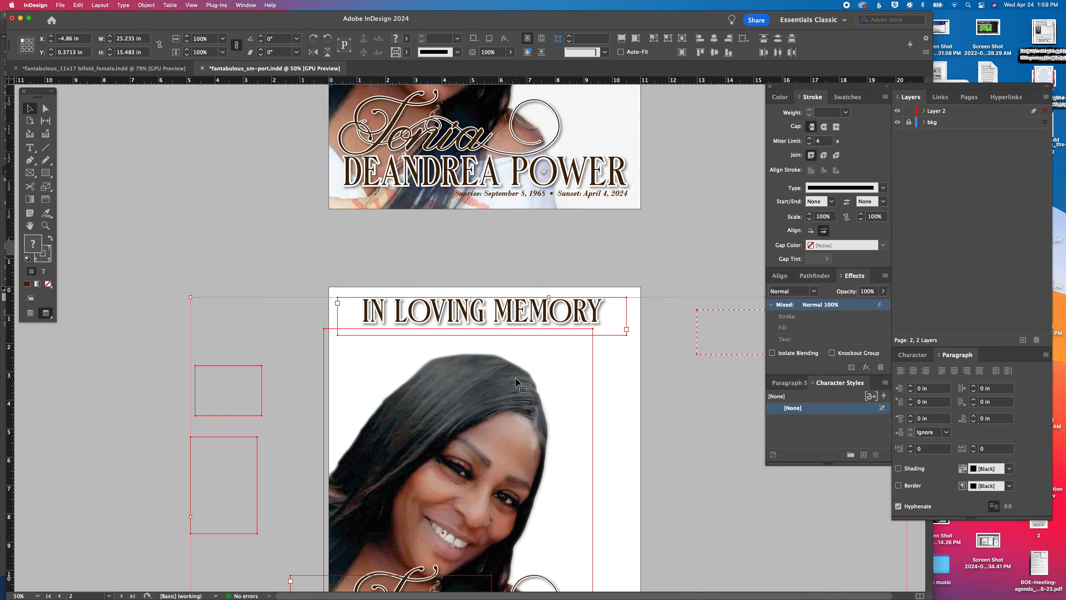
Paste the same cover artwork in place on the blank third page and deselect it
{"action": "scroll", "coordinate": [516, 378], "scroll_direction": "down", "scroll_amount": 10}
{"action": "scroll", "coordinate": [516, 380], "scroll_direction": "down", "scroll_amount": 2}
{"action": "left_click", "coordinate": [517, 380]}
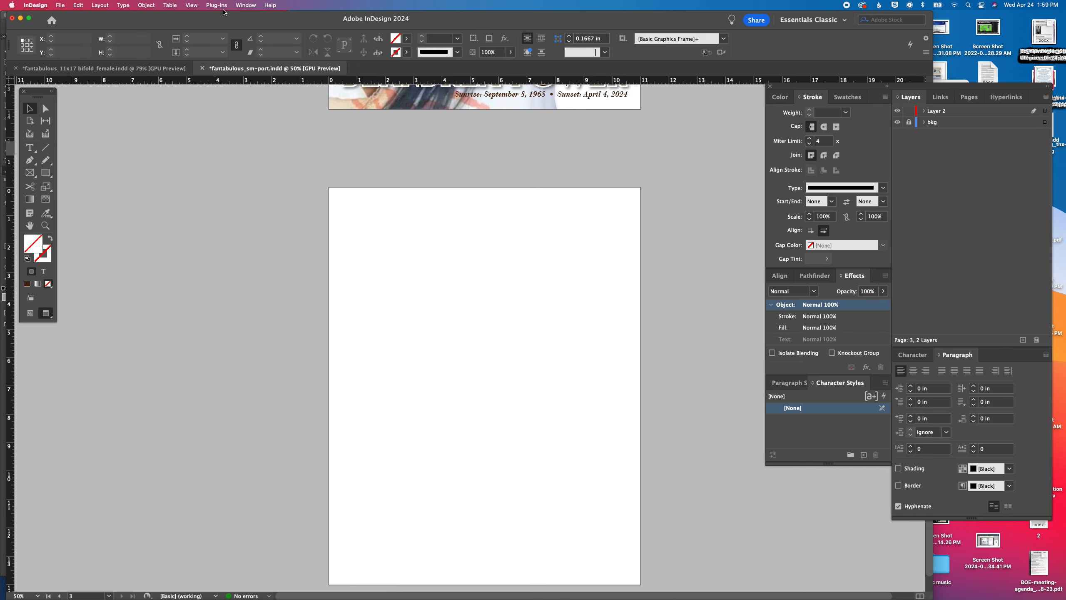
{"action": "left_click", "coordinate": [78, 5]}
{"action": "left_click", "coordinate": [90, 86]}
{"action": "left_click", "coordinate": [642, 362]}
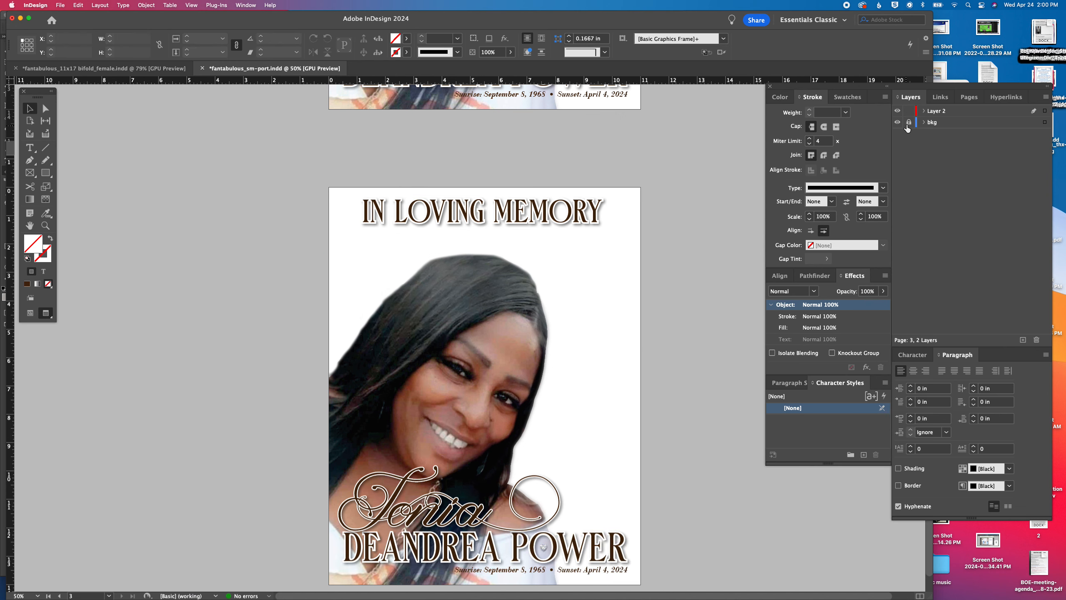
Unlock the bkg layer, copy the first page's pink bokeh background and paste it in place on the second page
{"action": "scroll", "coordinate": [656, 173], "scroll_direction": "up", "scroll_amount": 20}
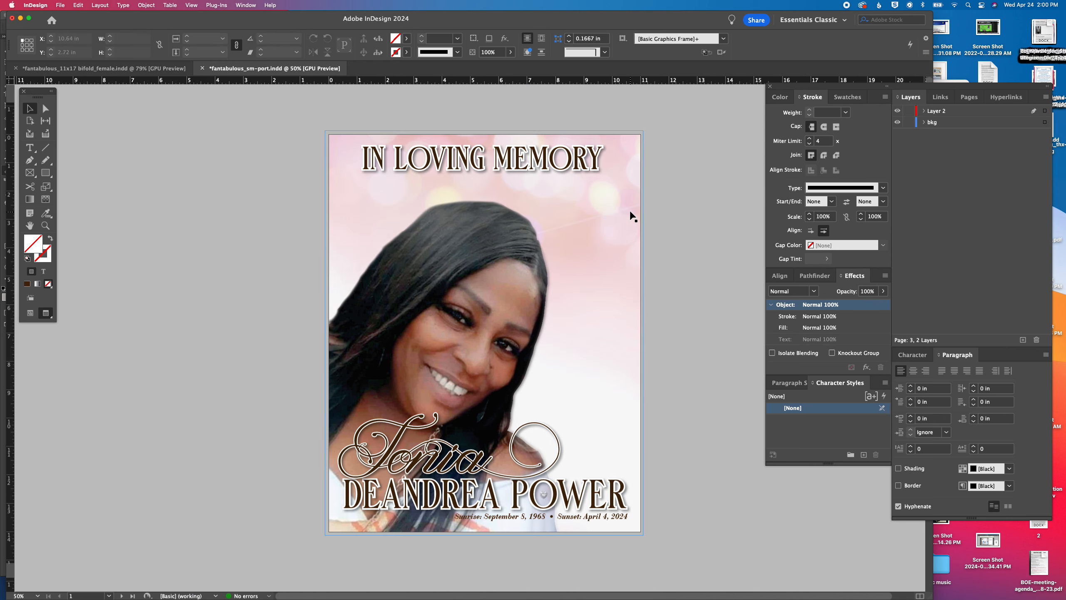
{"action": "left_click", "coordinate": [631, 212]}
{"action": "scroll", "coordinate": [703, 253], "scroll_direction": "down", "scroll_amount": 10}
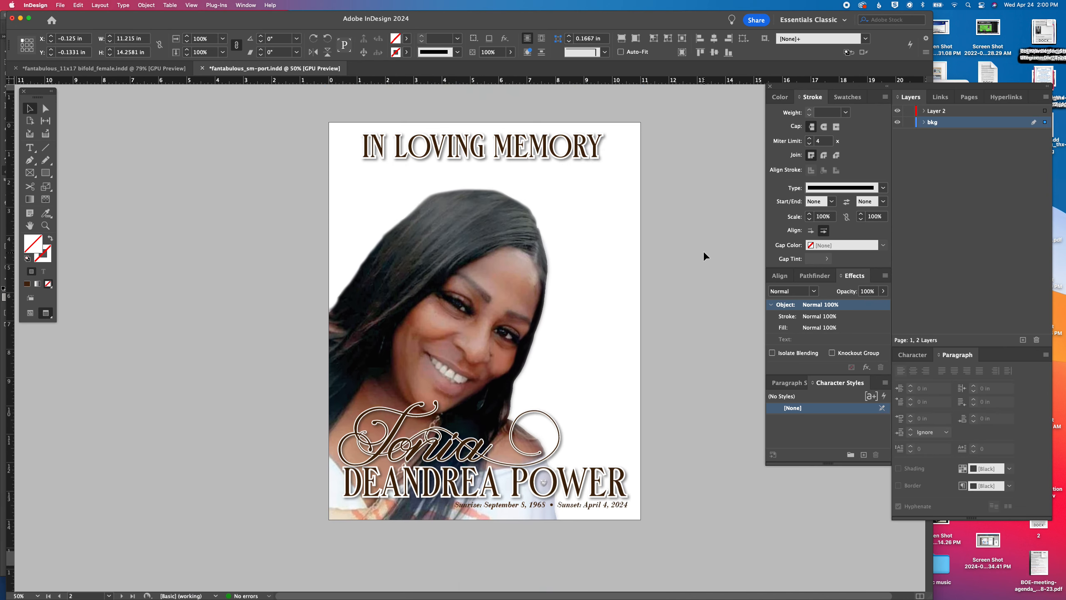
{"action": "left_click", "coordinate": [703, 252]}
{"action": "left_click", "coordinate": [79, 6]}
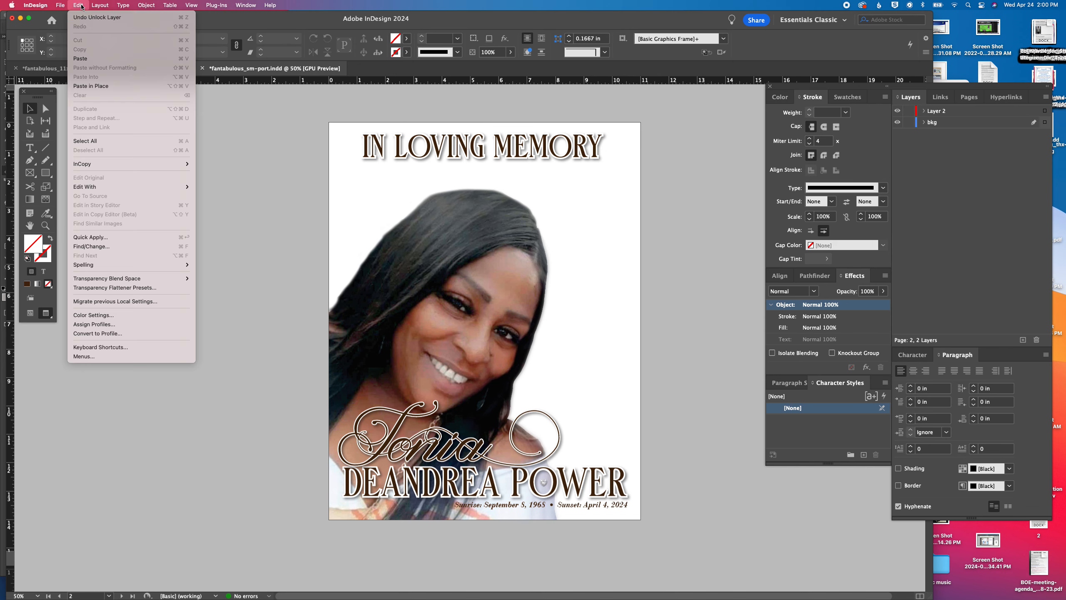
{"action": "left_click", "coordinate": [91, 86]}
Paste the pink bokeh background in place on the third page
{"action": "scroll", "coordinate": [693, 326], "scroll_direction": "down", "scroll_amount": 5}
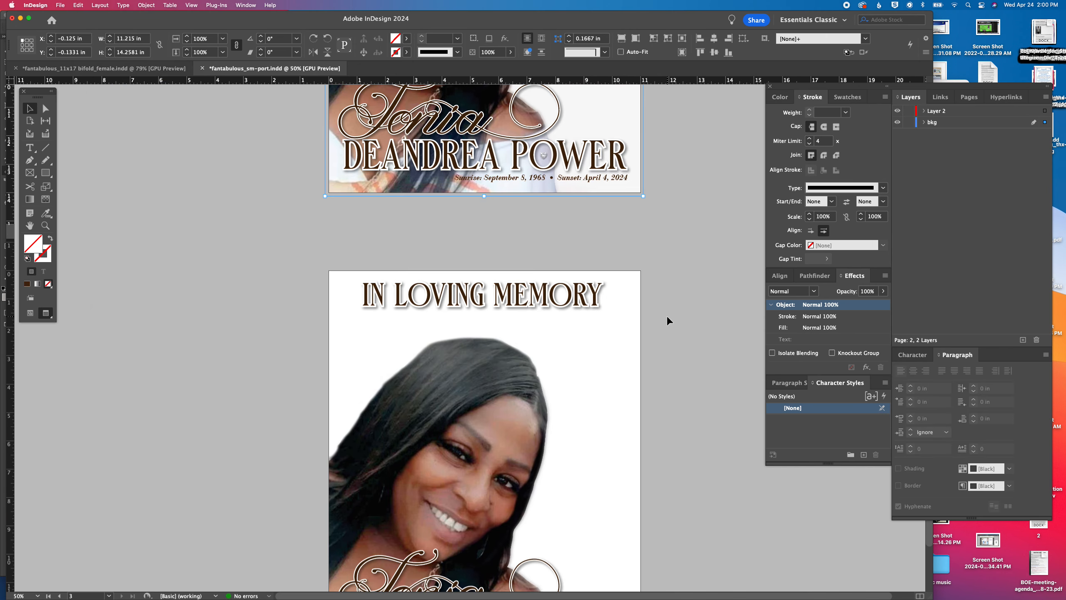
{"action": "scroll", "coordinate": [667, 320], "scroll_direction": "down", "scroll_amount": 3}
{"action": "left_click", "coordinate": [643, 336]}
{"action": "left_click", "coordinate": [78, 5]}
{"action": "left_click", "coordinate": [91, 86]}
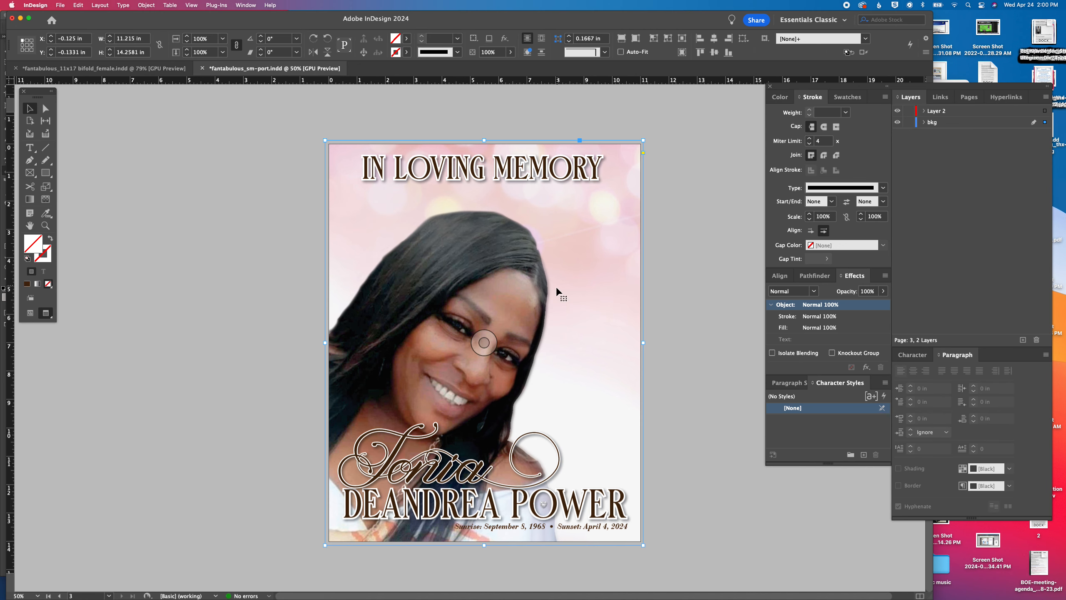
Turn off Preview mode to show the guides, frame edges and photos on the first page's pasteboard
{"action": "scroll", "coordinate": [556, 289], "scroll_direction": "up", "scroll_amount": 5}
{"action": "scroll", "coordinate": [556, 290], "scroll_direction": "down", "scroll_amount": 5}
{"action": "scroll", "coordinate": [555, 290], "scroll_direction": "up", "scroll_amount": 4}
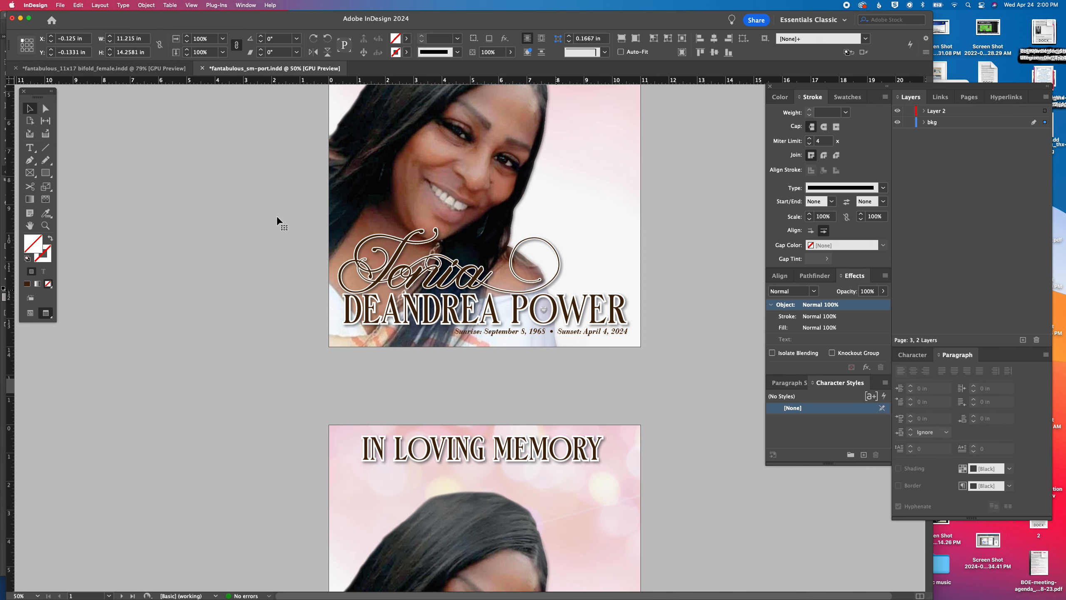
{"action": "key", "text": "w"}
{"action": "scroll", "coordinate": [273, 227], "scroll_direction": "up", "scroll_amount": 3}
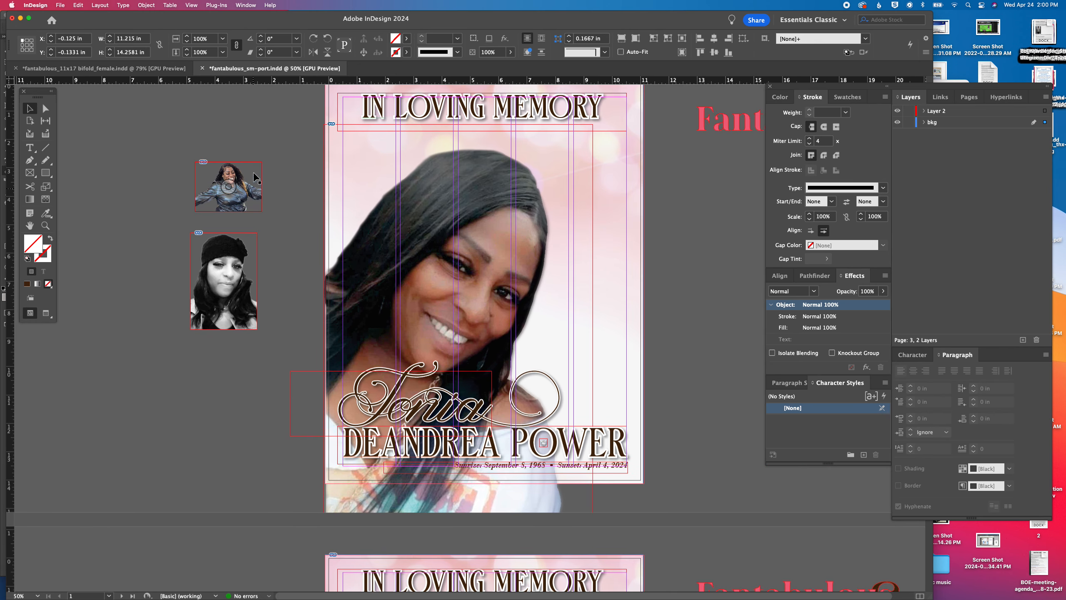
Copy the white-framed leather-shirt photo from fantabulous_11x17 bifold_female.indd and return to fantabulous_sm-port.indd
{"action": "left_click", "coordinate": [171, 73]}
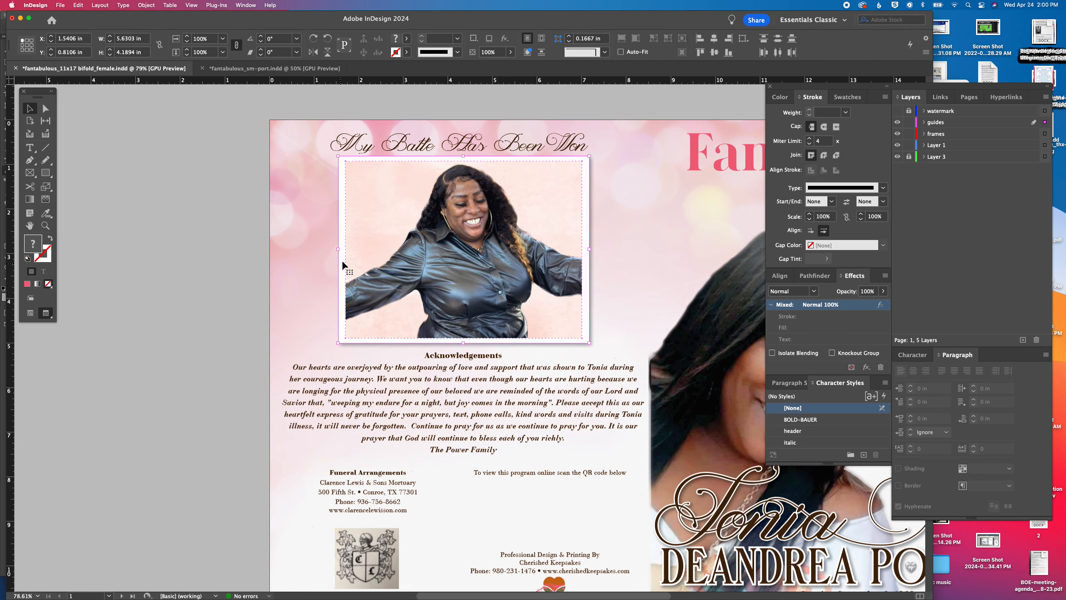
{"action": "left_click_drag", "start_coordinate": [232, 197], "coordinate": [470, 287]}
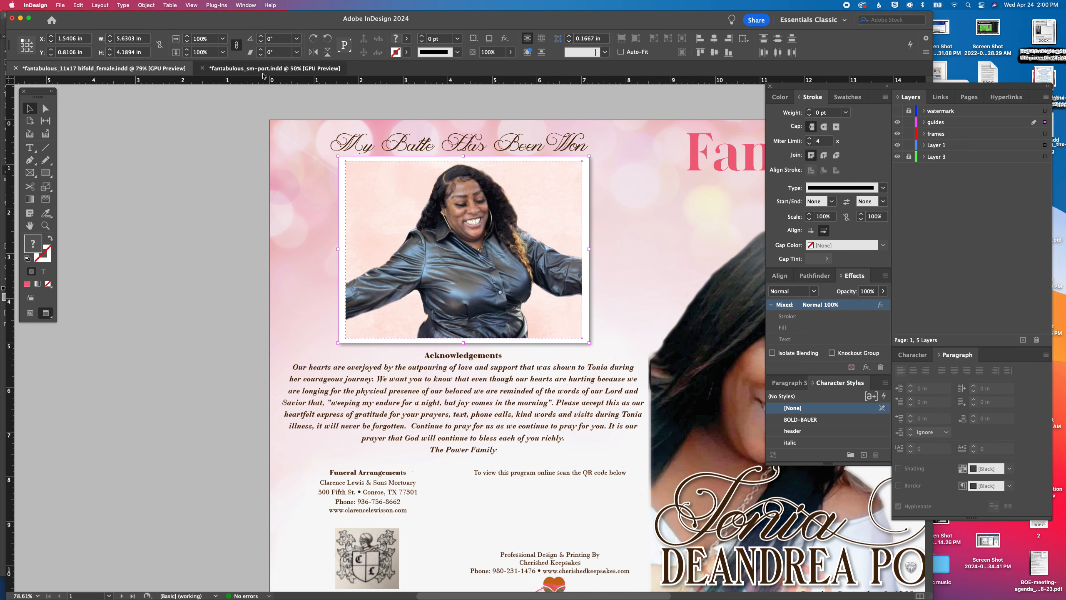
{"action": "left_click", "coordinate": [274, 68]}
Delete the large portrait on the second page and paste the copied framed photo there
{"action": "scroll", "coordinate": [520, 275], "scroll_direction": "down", "scroll_amount": 20}
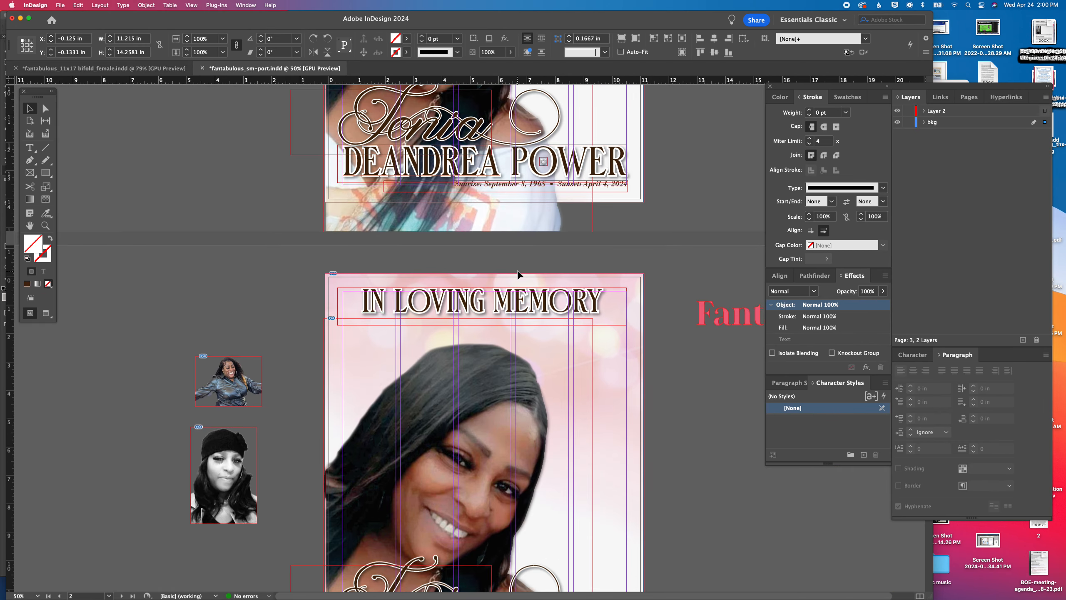
{"action": "scroll", "coordinate": [520, 276], "scroll_direction": "up", "scroll_amount": 8}
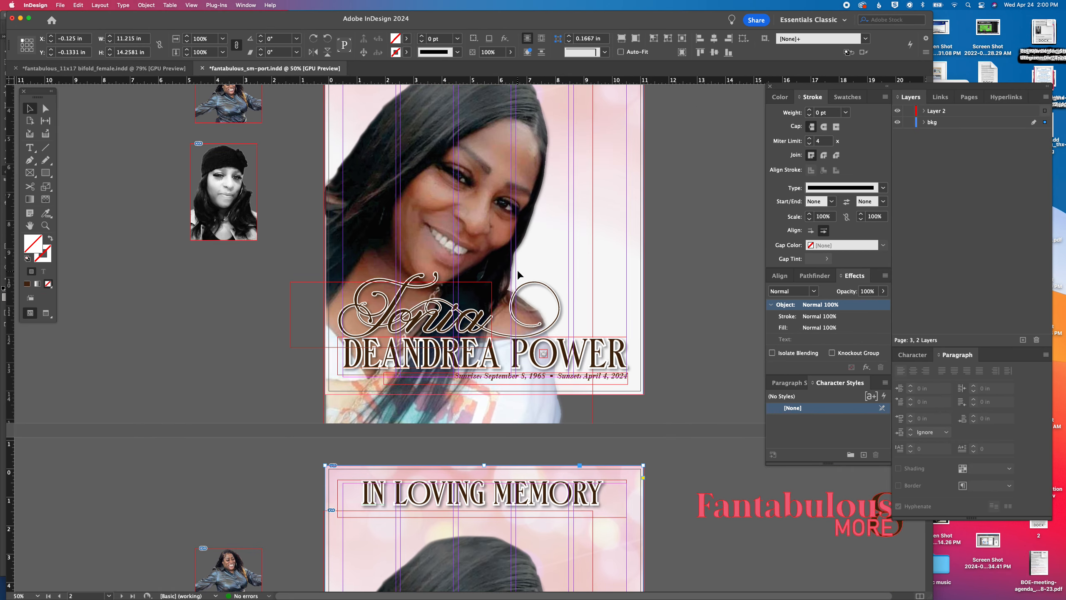
{"action": "left_click", "coordinate": [520, 275]}
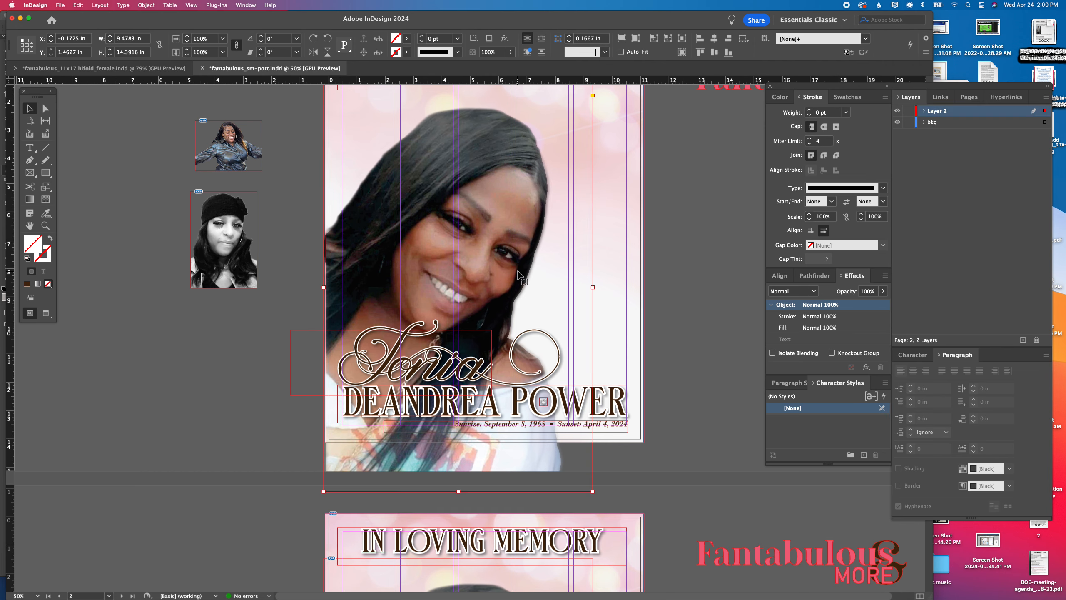
{"action": "key", "text": "Delete"}
{"action": "key", "text": "super+v"}
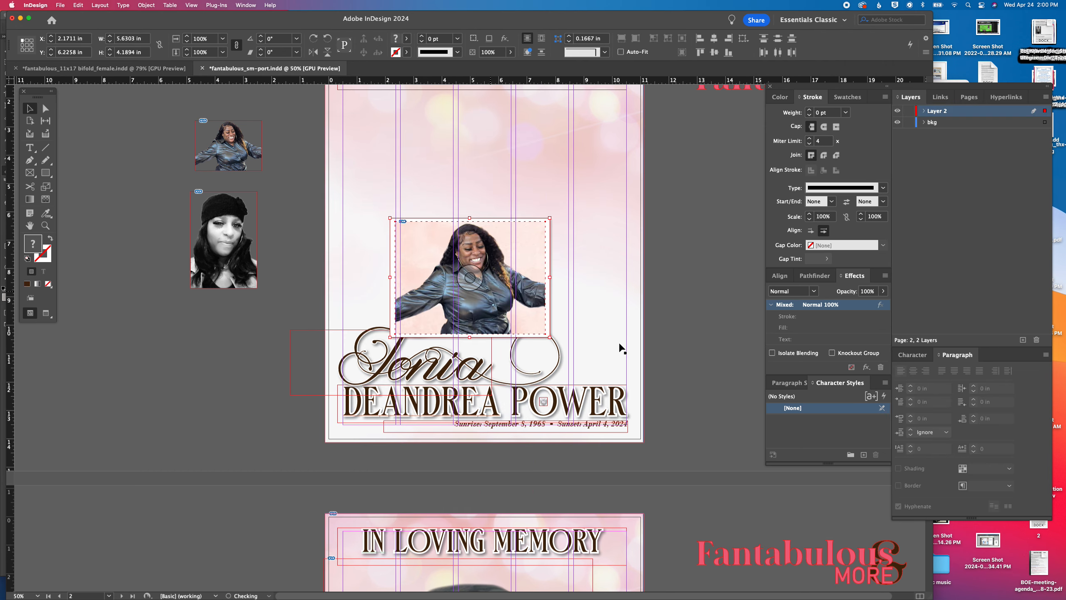
Move the framed photo below the second page's heading, enlarge it to about 9.16 by 6.81 in, and center it horizontally
{"action": "scroll", "coordinate": [527, 286], "scroll_direction": "up", "scroll_amount": 5}
{"action": "left_click_drag", "start_coordinate": [528, 433], "coordinate": [524, 309]}
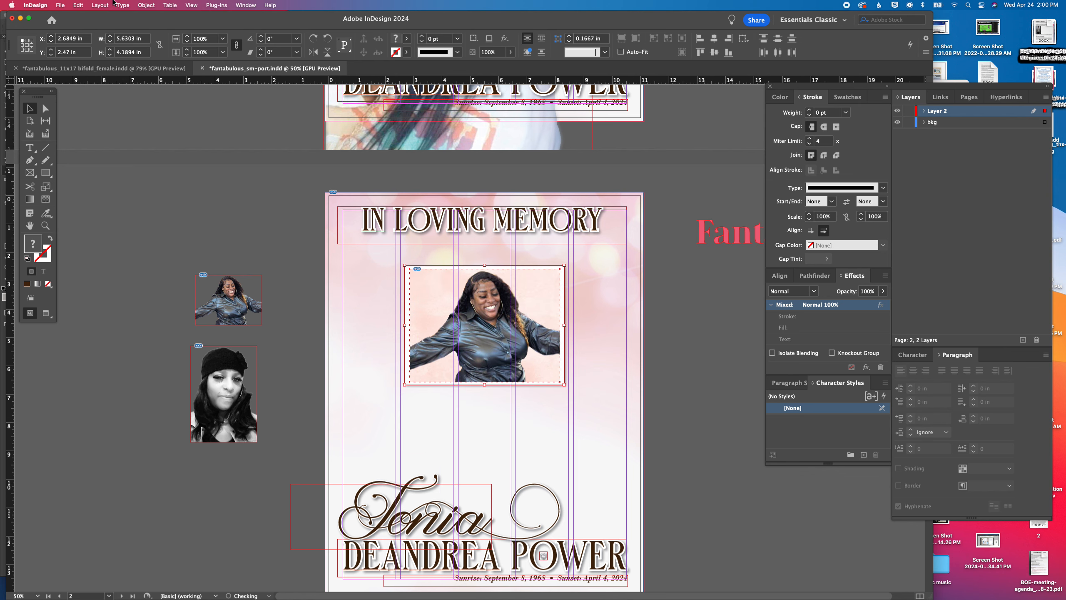
{"action": "left_click", "coordinate": [188, 38]}
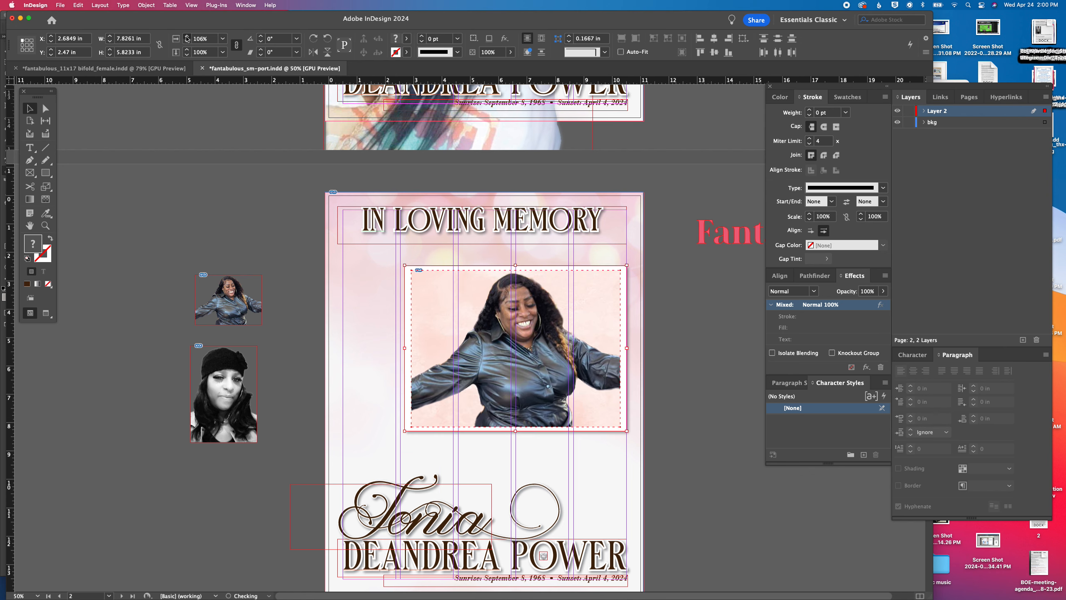
{"action": "left_click", "coordinate": [187, 38]}
{"action": "left_click_drag", "start_coordinate": [592, 278], "coordinate": [547, 278]}
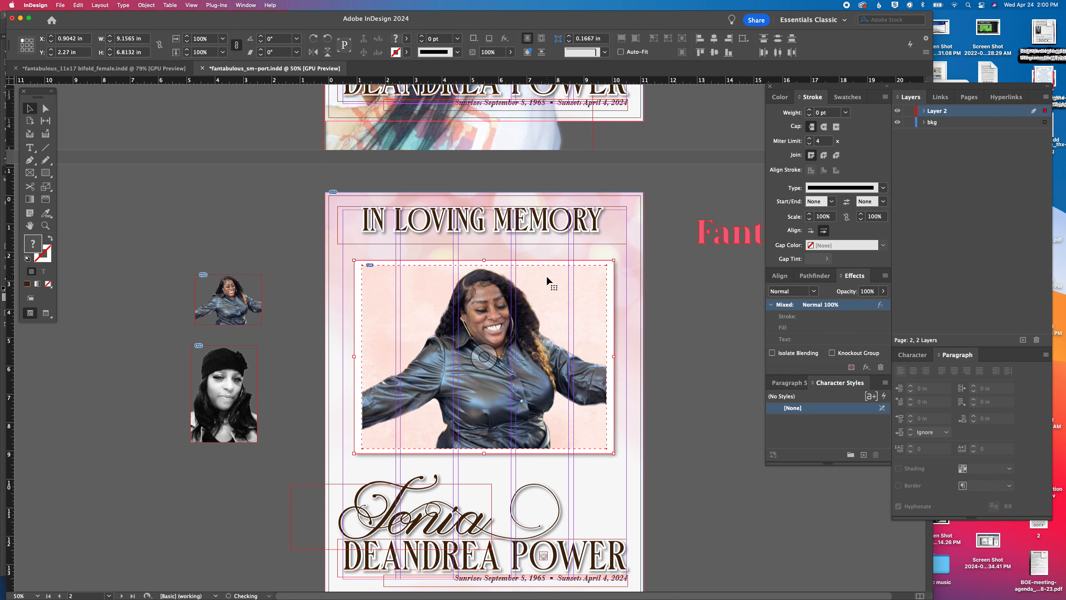
{"action": "left_click", "coordinate": [714, 451]}
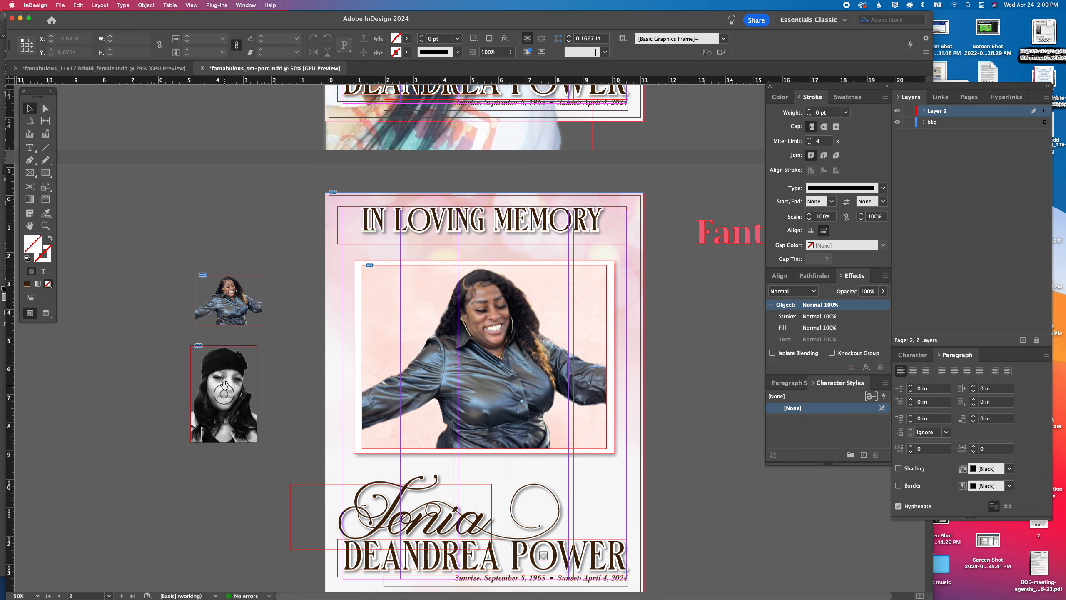
{"action": "left_click", "coordinate": [449, 389]}
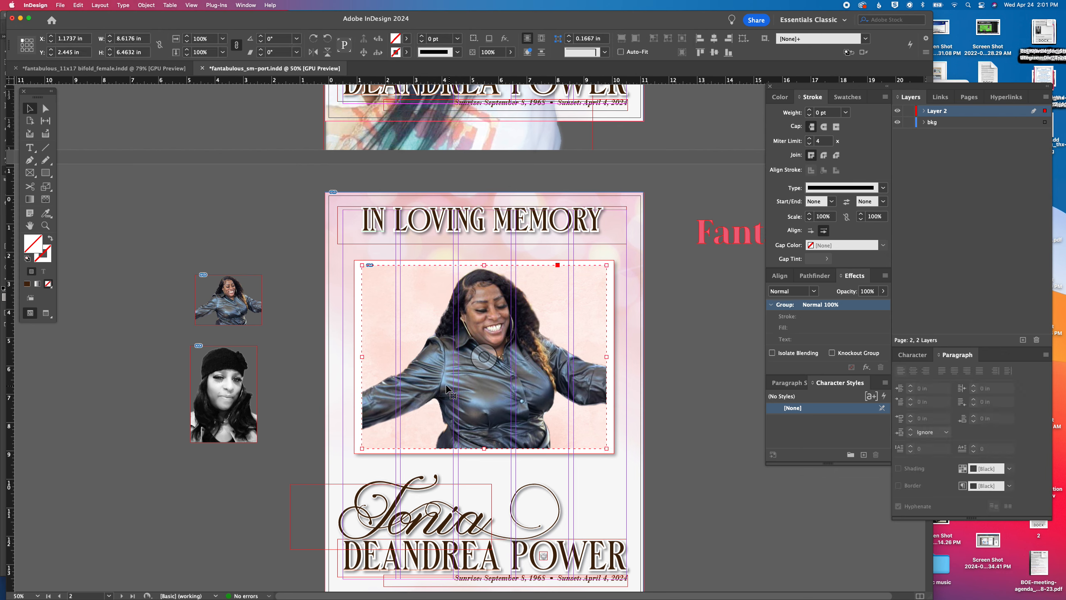
{"action": "left_click_drag", "start_coordinate": [347, 310], "coordinate": [389, 355]}
{"action": "key", "text": "super+z"}
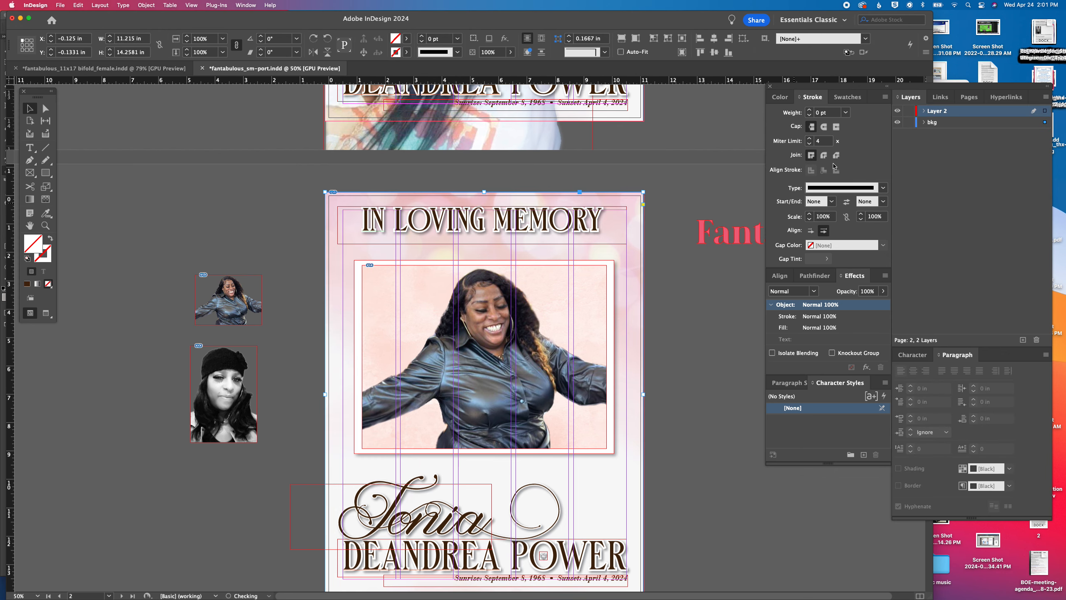
Lock the bkg layer and copy the enlarged framed photo on the second page
{"action": "left_click", "coordinate": [909, 122]}
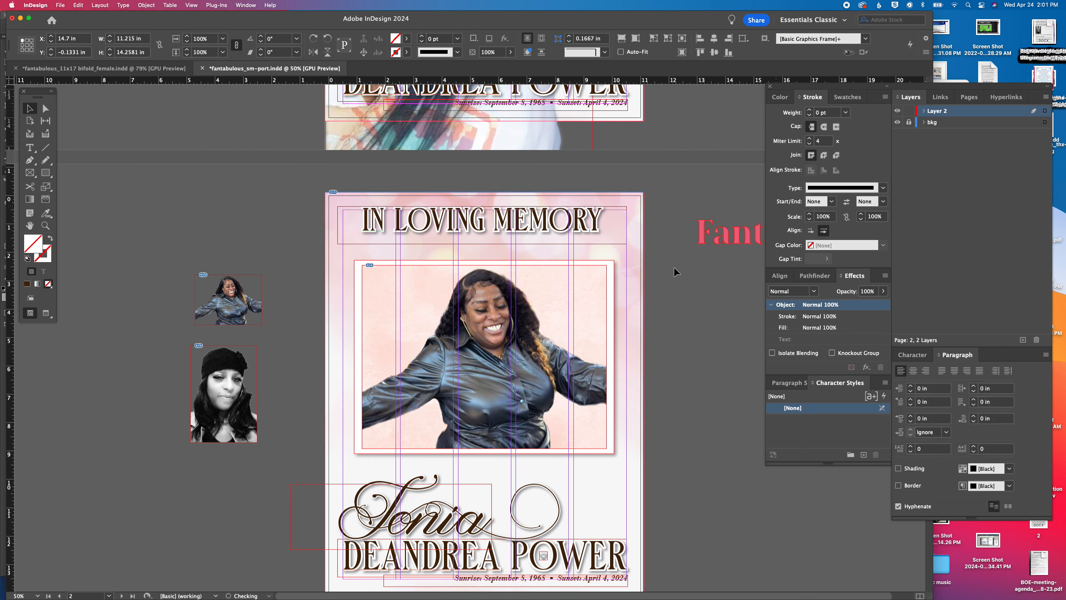
{"action": "left_click", "coordinate": [435, 399]}
Delete the large portrait on the third page, paste the framed photo, and center it between the heading and the name
{"action": "scroll", "coordinate": [434, 399], "scroll_direction": "down", "scroll_amount": 12}
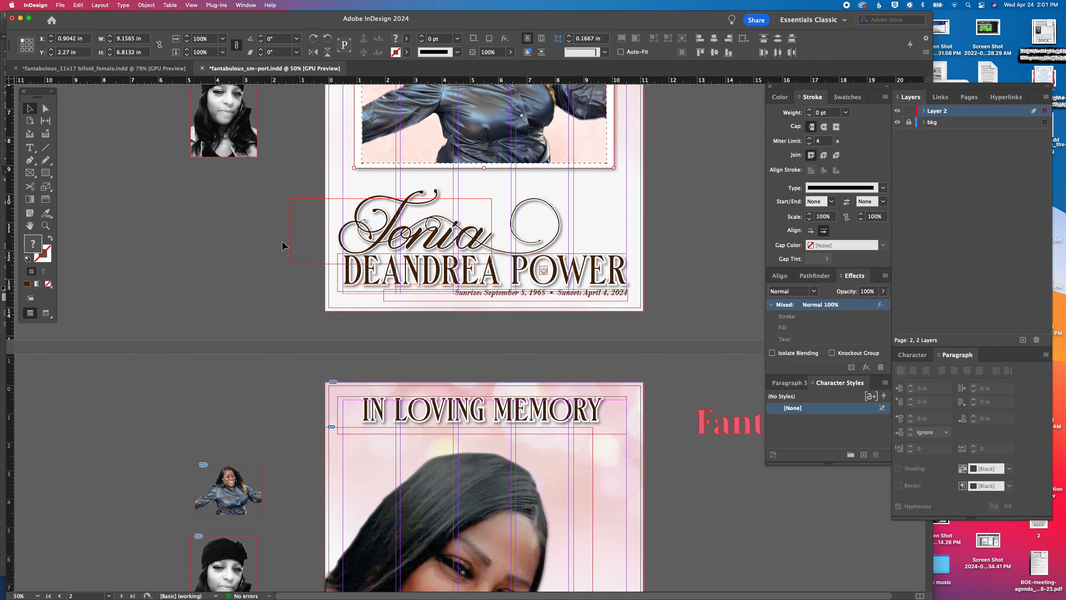
{"action": "key", "text": "Delete"}
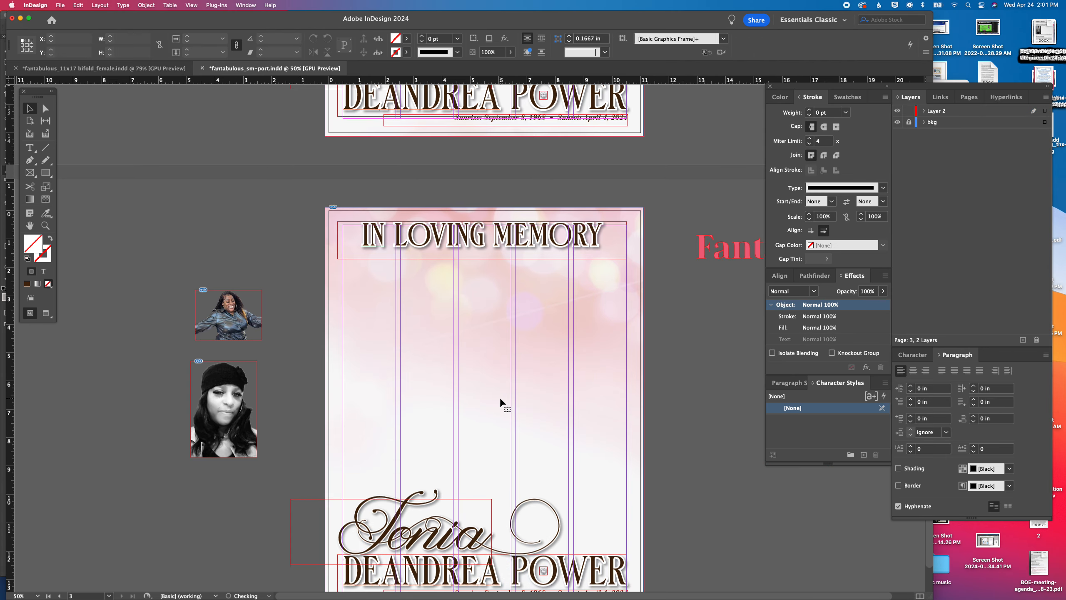
{"action": "key", "text": "super+v"}
{"action": "left_click_drag", "start_coordinate": [512, 375], "coordinate": [528, 363]}
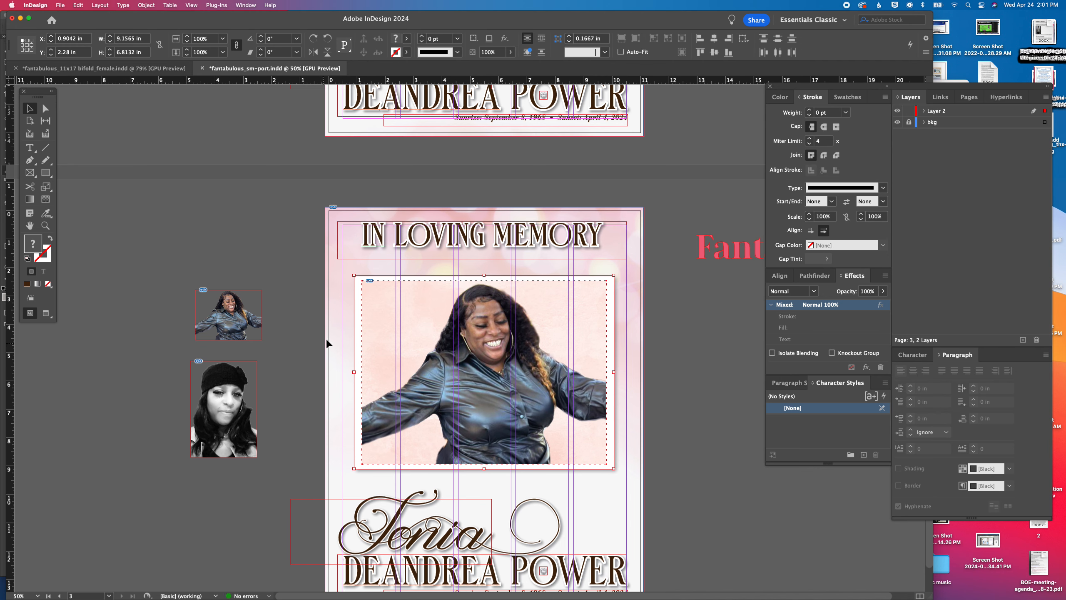
Replace the image in the third page's frame with sm-easel-2_stage1.psd
{"action": "left_click", "coordinate": [487, 371]}
{"action": "key", "text": "super+d"}
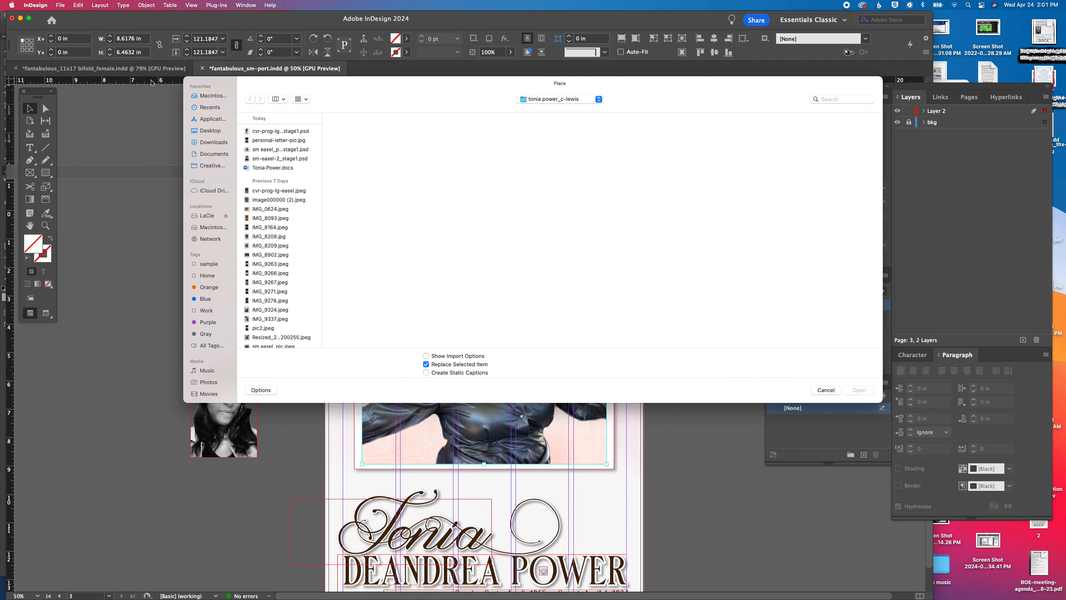
{"action": "left_click", "coordinate": [277, 158]}
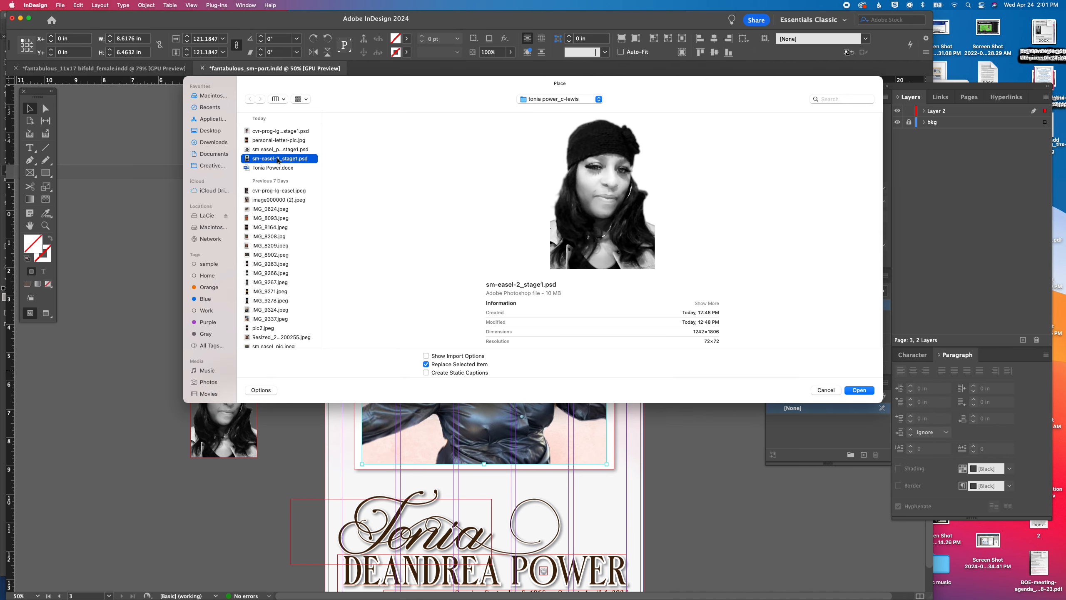
{"action": "key", "text": "Return"}
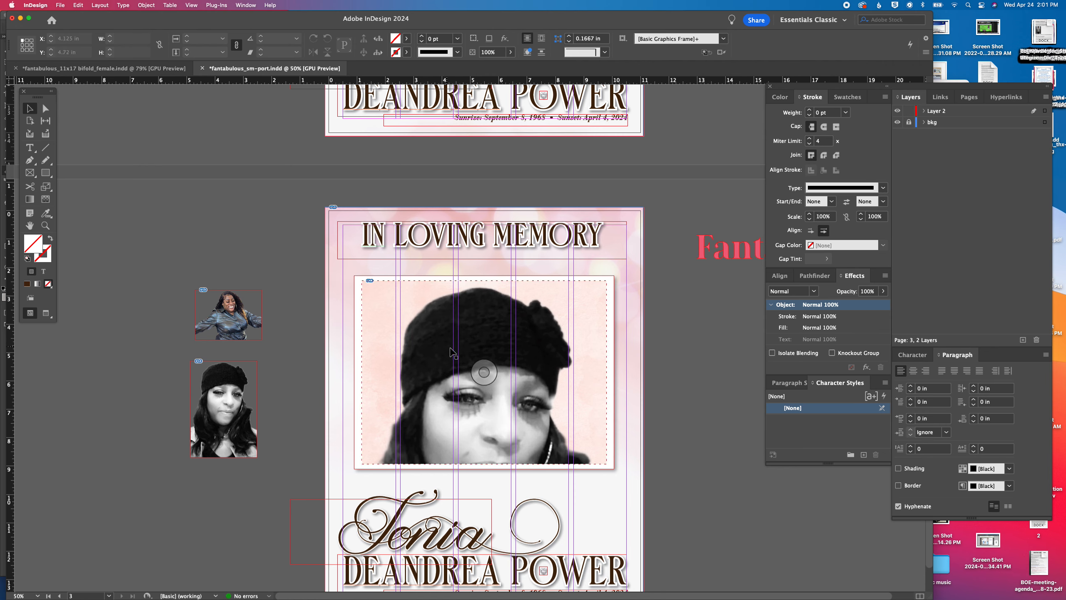
Scale the black-and-white portrait inside its frame to about 4.44 by 6.46 in so it fits the frame height
{"action": "left_click", "coordinate": [484, 372]}
{"action": "scroll", "coordinate": [508, 437], "scroll_direction": "down", "scroll_amount": 2}
{"action": "left_click_drag", "start_coordinate": [484, 584], "coordinate": [478, 415]}
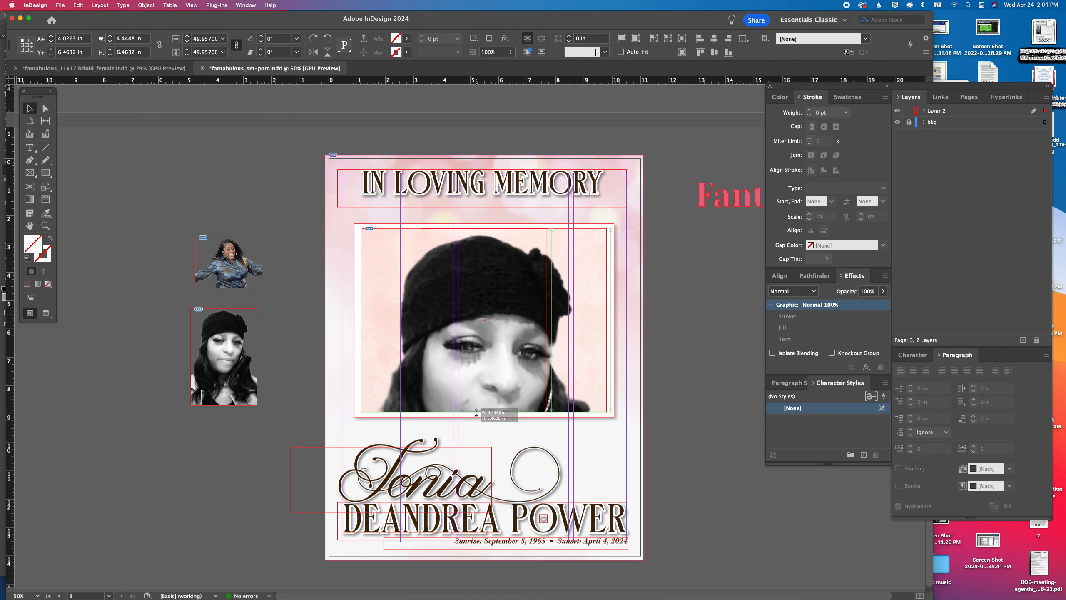
Narrow the inner frame and white border from both sides to match the portrait, making the border 4.98 in wide
{"action": "left_click", "coordinate": [46, 108]}
{"action": "left_click_drag", "start_coordinate": [349, 217], "coordinate": [384, 426]}
{"action": "key", "text": "Right"}
{"action": "key", "text": "Right"}
{"action": "key", "text": "Right"}
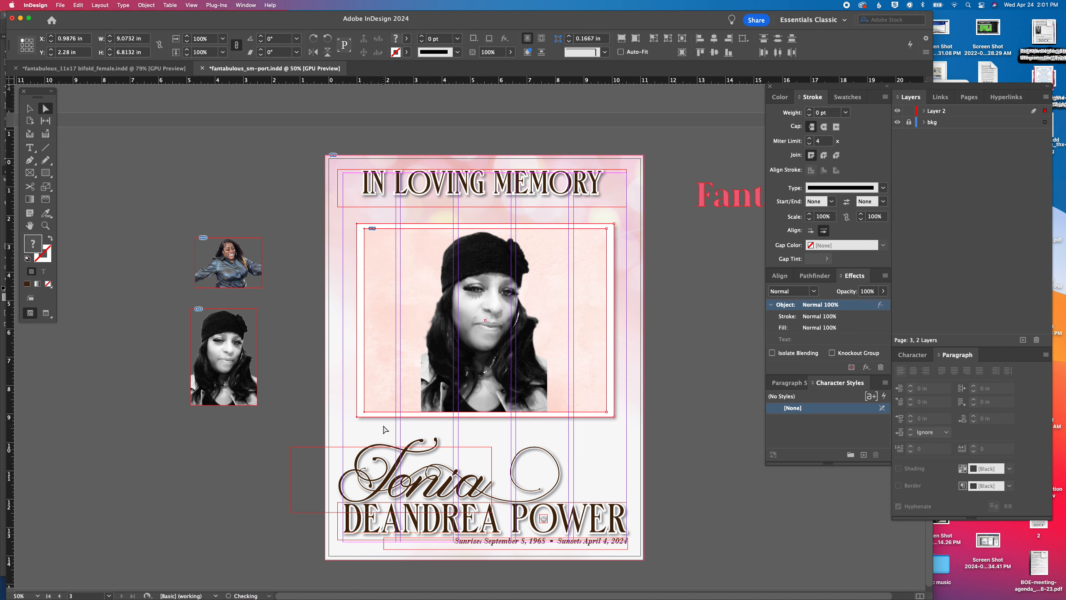
{"action": "key", "text": "Right"}
{"action": "key", "text": "Right"}
{"action": "key", "text": "Right"}
{"action": "key", "text": "Right"}
{"action": "key", "text": "Right"}
{"action": "key", "text": "Right"}
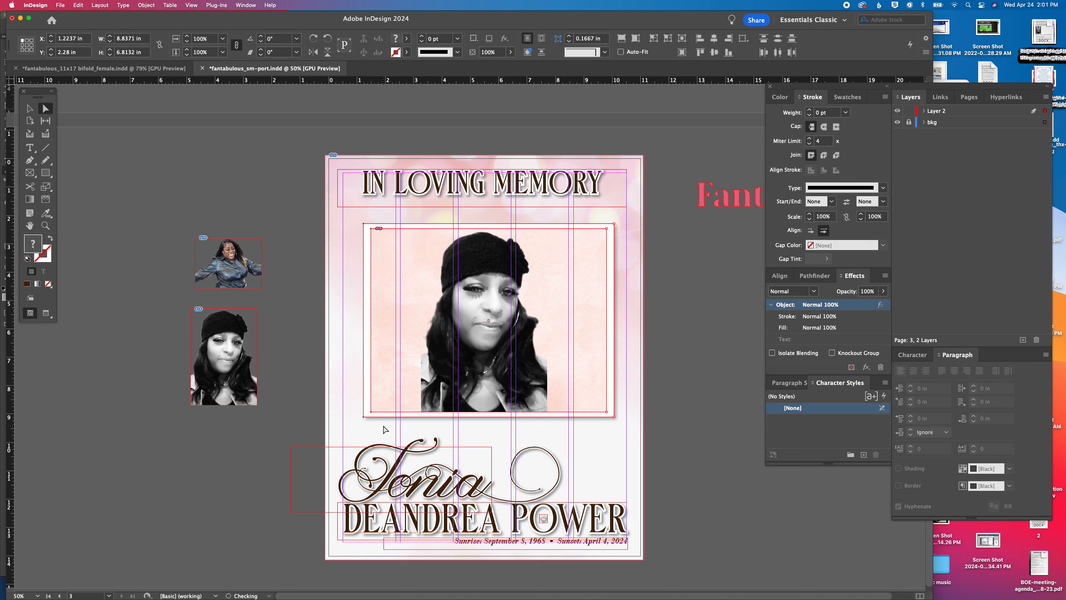
{"action": "key", "text": "Right"}
{"action": "key", "text": "Right"}
{"action": "key", "text": "Right"}
{"action": "key", "text": "Right"}
{"action": "key", "text": "Right"}
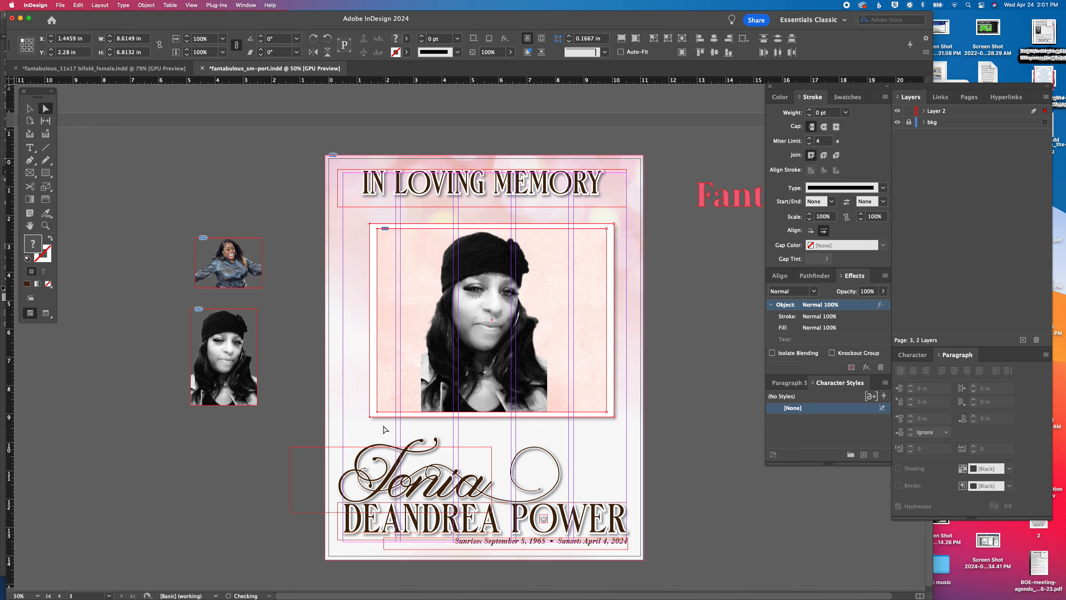
{"action": "key", "text": "Right"}
{"action": "key", "text": "Right"}
{"action": "key", "text": "Right"}
{"action": "key", "text": "Right"}
{"action": "key", "text": "Right"}
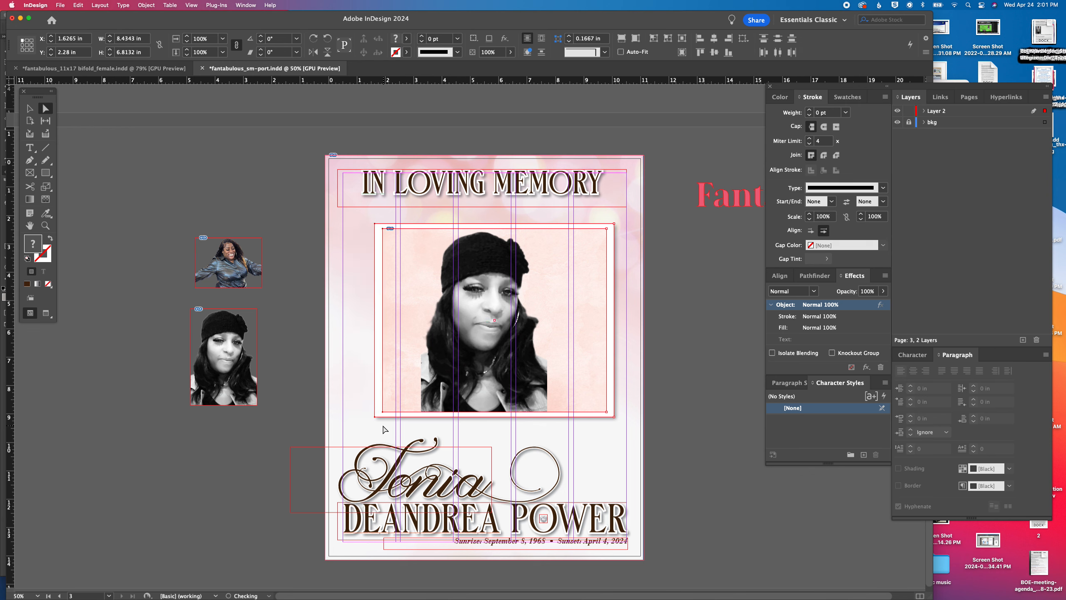
{"action": "left_click_drag", "start_coordinate": [377, 420], "coordinate": [416, 420]}
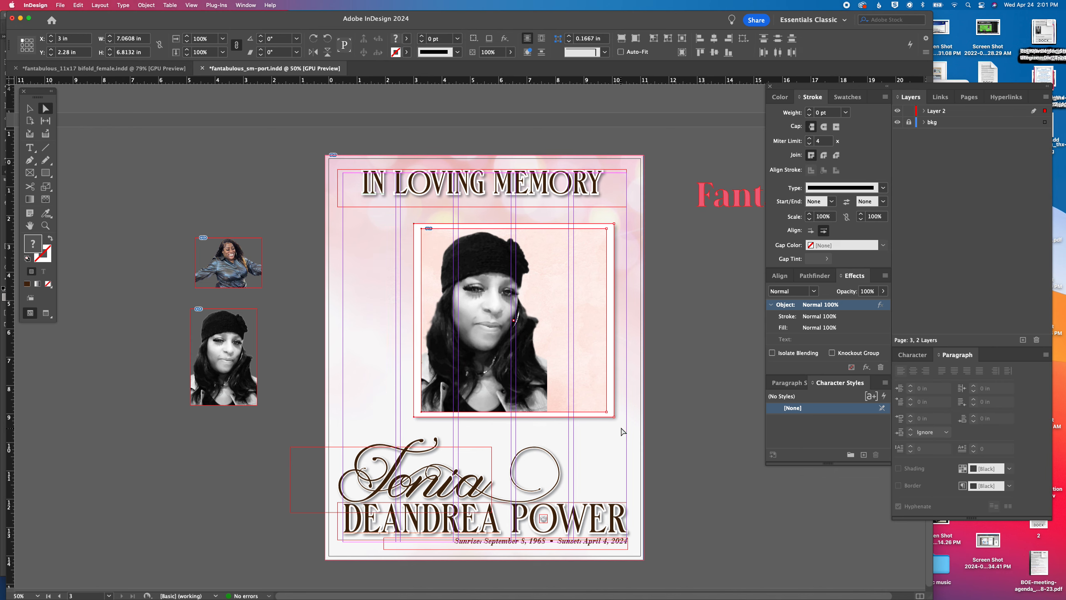
{"action": "left_click_drag", "start_coordinate": [616, 228], "coordinate": [555, 224]}
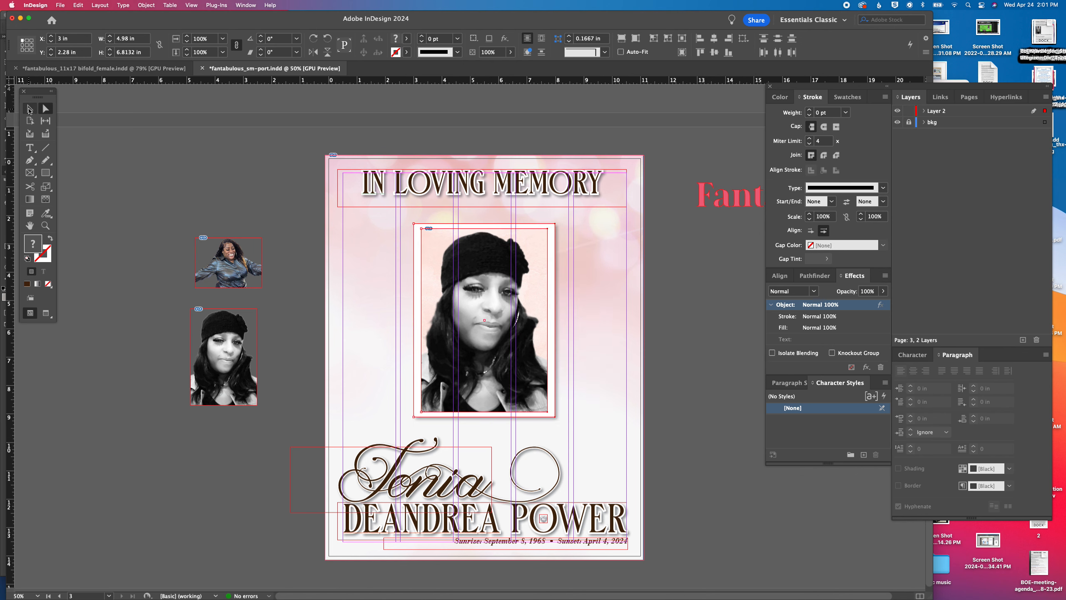
Enlarge the third page's framed portrait to about 6.08 by 8.31 in and center it between the heading and the name
{"action": "left_click", "coordinate": [30, 109]}
{"action": "left_click_drag", "start_coordinate": [394, 237], "coordinate": [444, 277]}
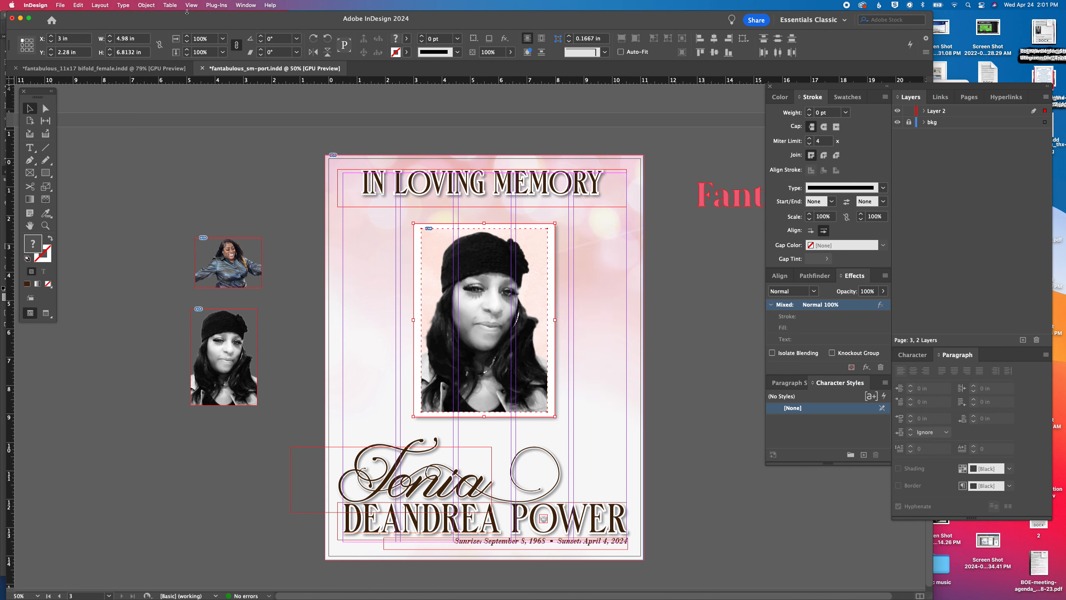
{"action": "left_click", "coordinate": [185, 37]}
{"action": "left_click_drag", "start_coordinate": [484, 237], "coordinate": [466, 222]}
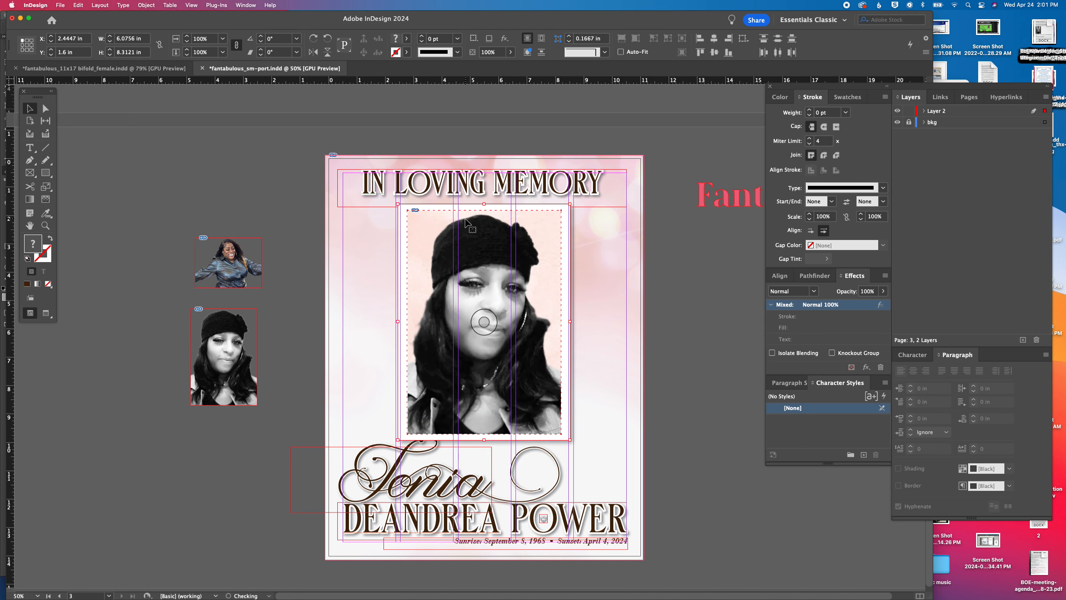
Send the framed portrait to the back, behind the script name, and deselect it
{"action": "left_click", "coordinate": [146, 5]}
{"action": "mouse_move", "coordinate": [161, 37]}
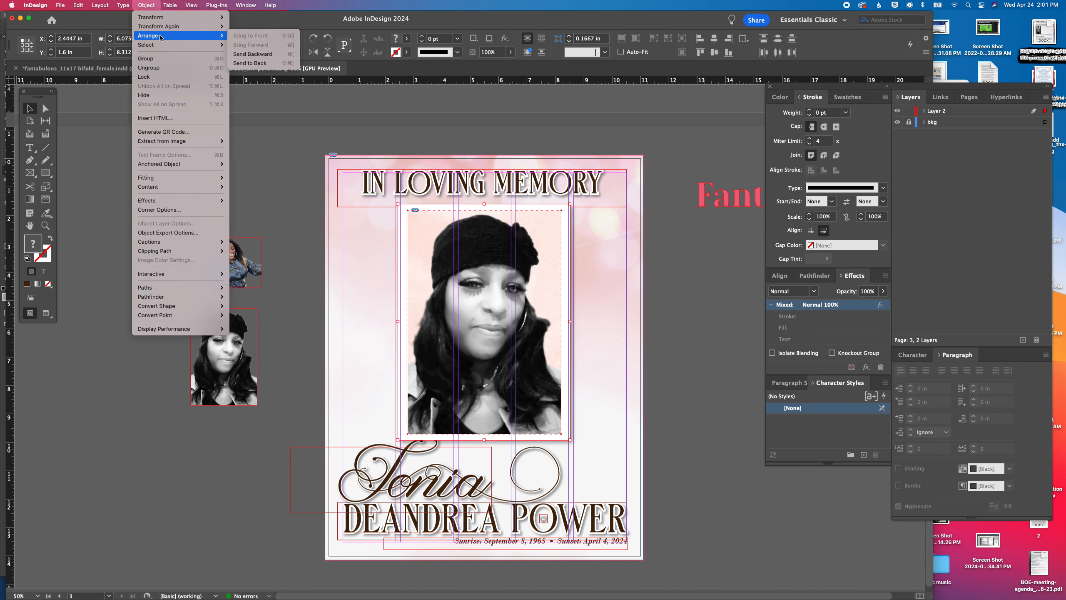
{"action": "left_click", "coordinate": [250, 63]}
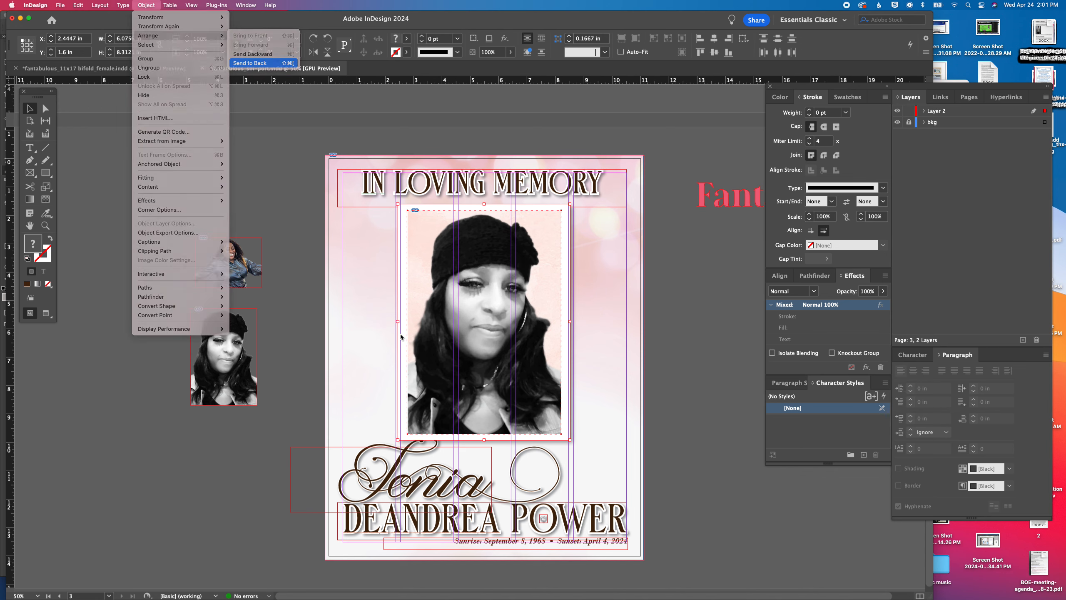
{"action": "left_click", "coordinate": [638, 465]}
Delete the two spare photos from the third page's pasteboard and turn on Preview mode
{"action": "left_click_drag", "start_coordinate": [142, 215], "coordinate": [231, 374]}
{"action": "key", "text": "Delete"}
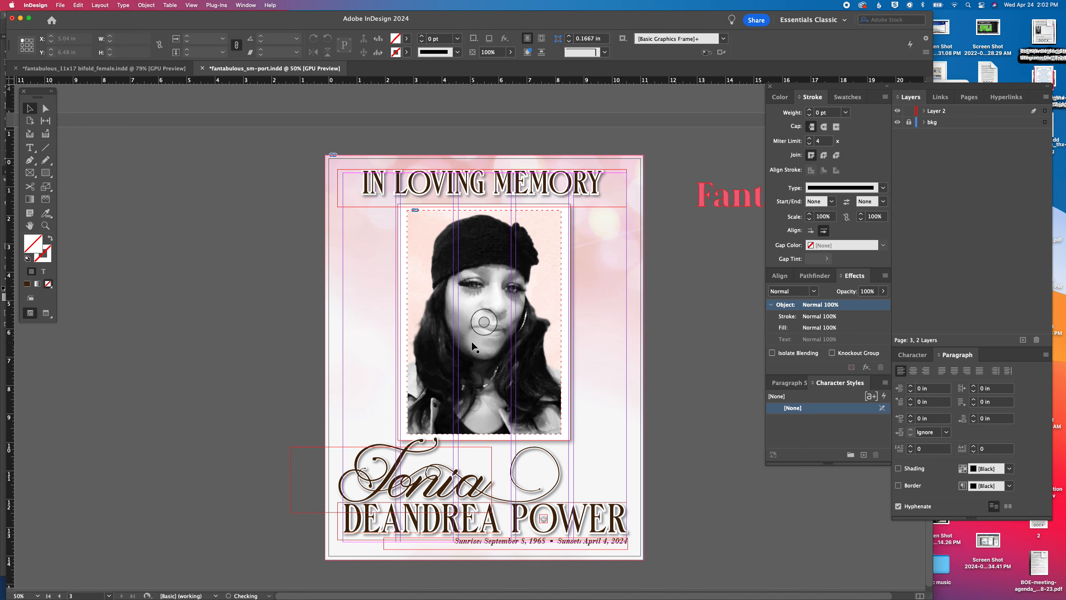
{"action": "key", "text": "w"}
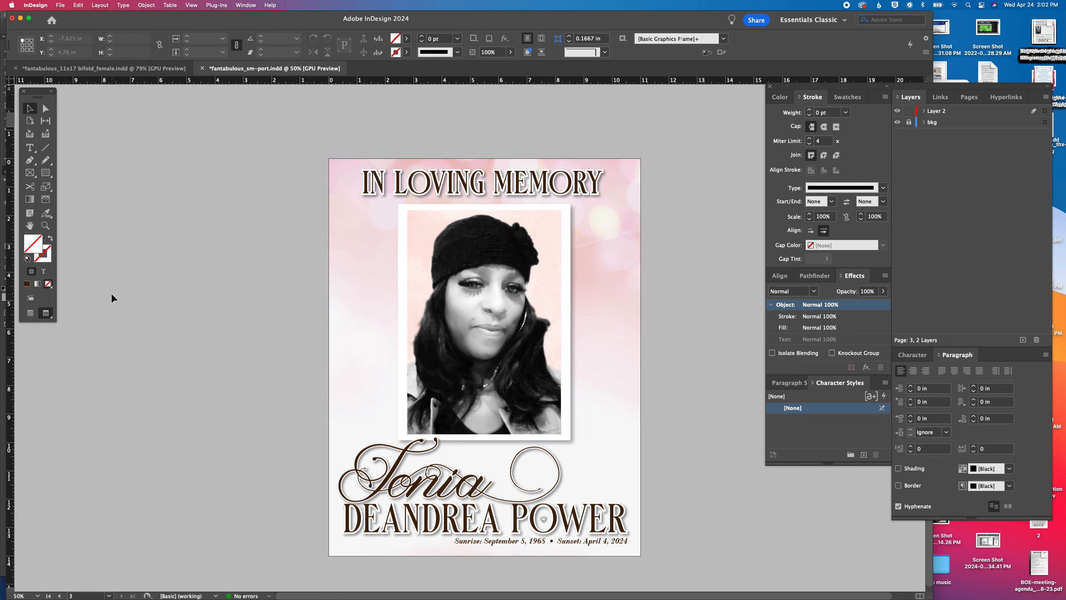
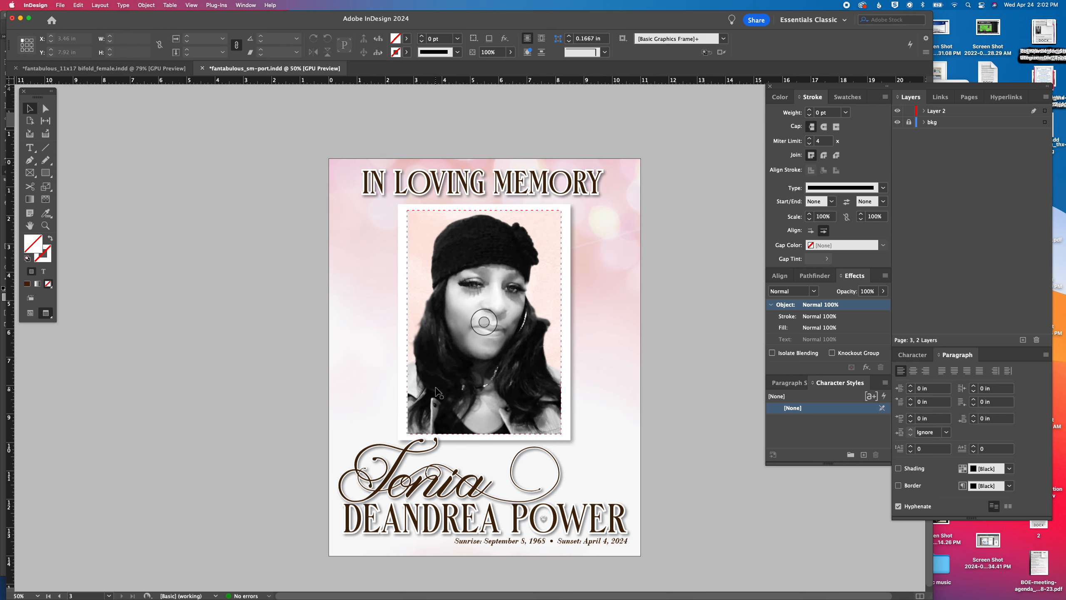
Shrink the third page's framed portrait to about 5.84 by 7.98 in and recenter it between the heading and the name
{"action": "left_click", "coordinate": [407, 359]}
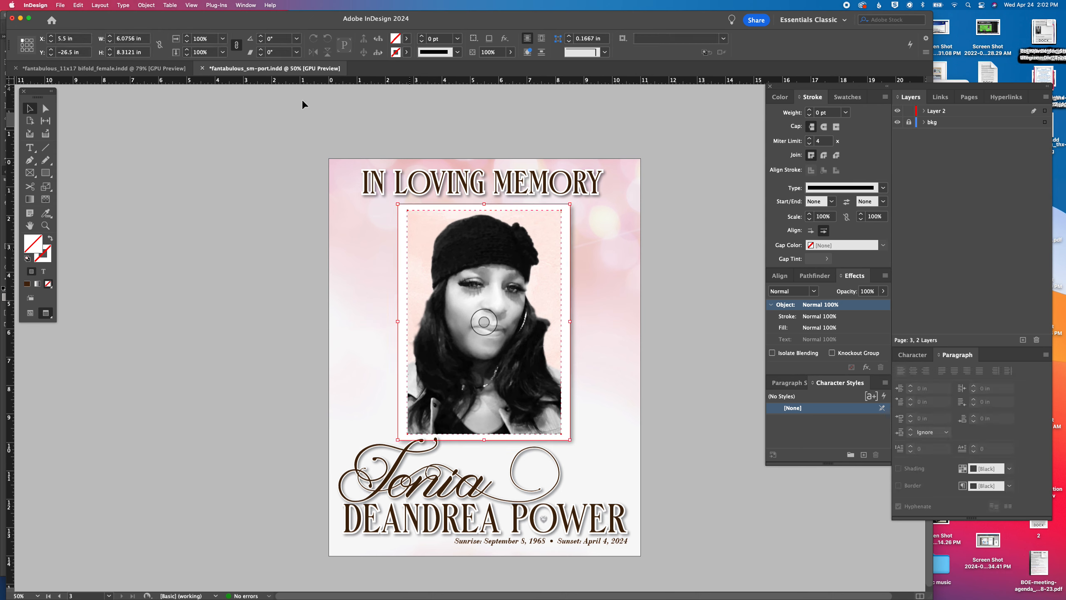
{"action": "left_click", "coordinate": [188, 41]}
{"action": "left_click", "coordinate": [188, 42]}
{"action": "left_click", "coordinate": [188, 41]}
{"action": "left_click", "coordinate": [187, 42]}
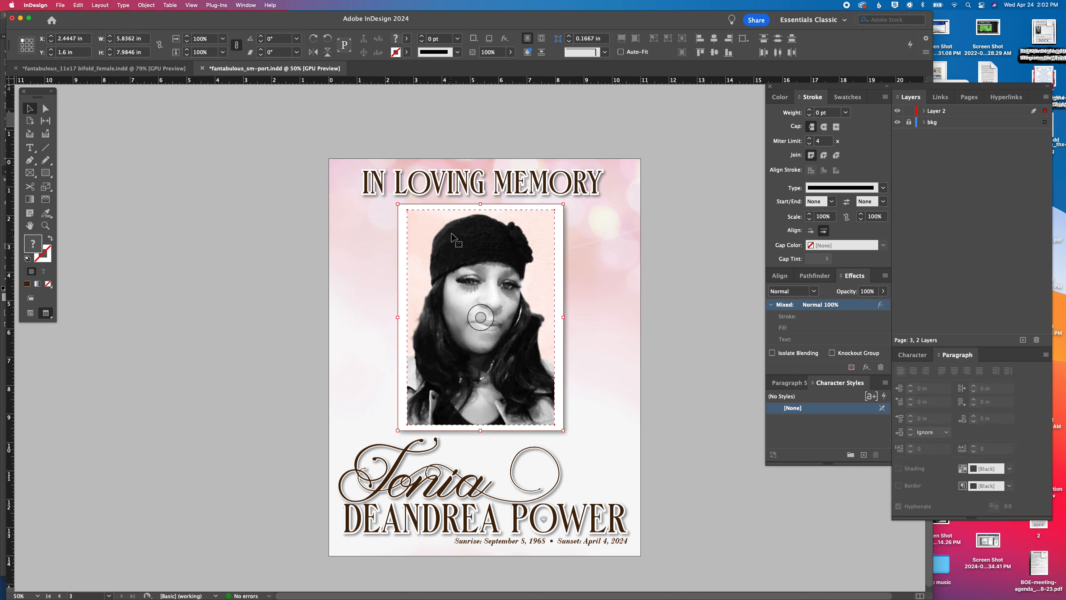
{"action": "left_click_drag", "start_coordinate": [451, 235], "coordinate": [456, 234]}
{"action": "left_click", "coordinate": [355, 241]}
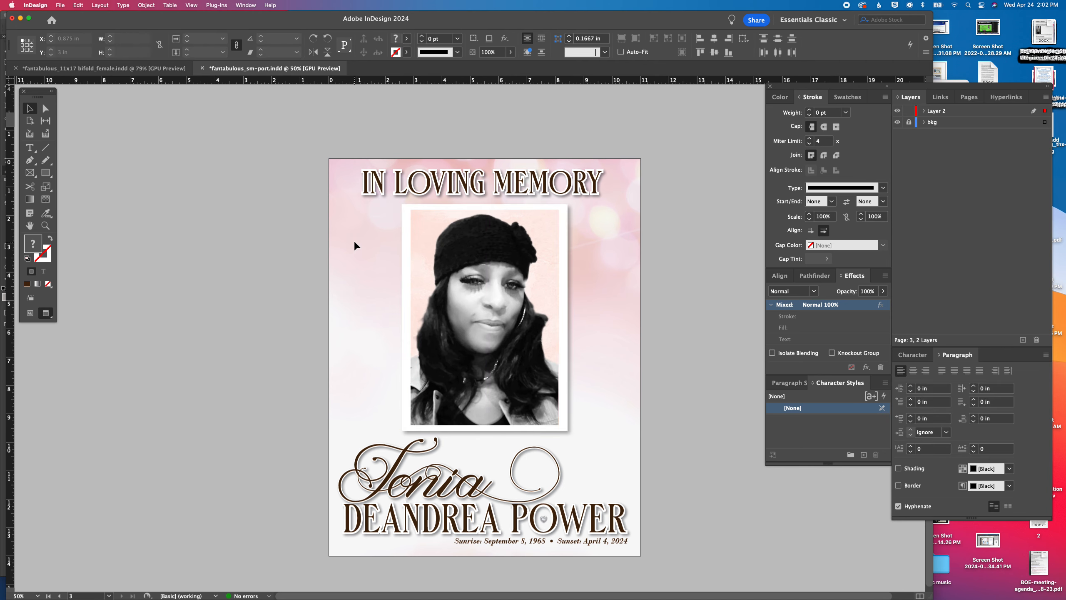
Unlock the bkg layer and select all of the first page's artwork, including its background, for copying
{"action": "scroll", "coordinate": [358, 237], "scroll_direction": "up", "scroll_amount": 20}
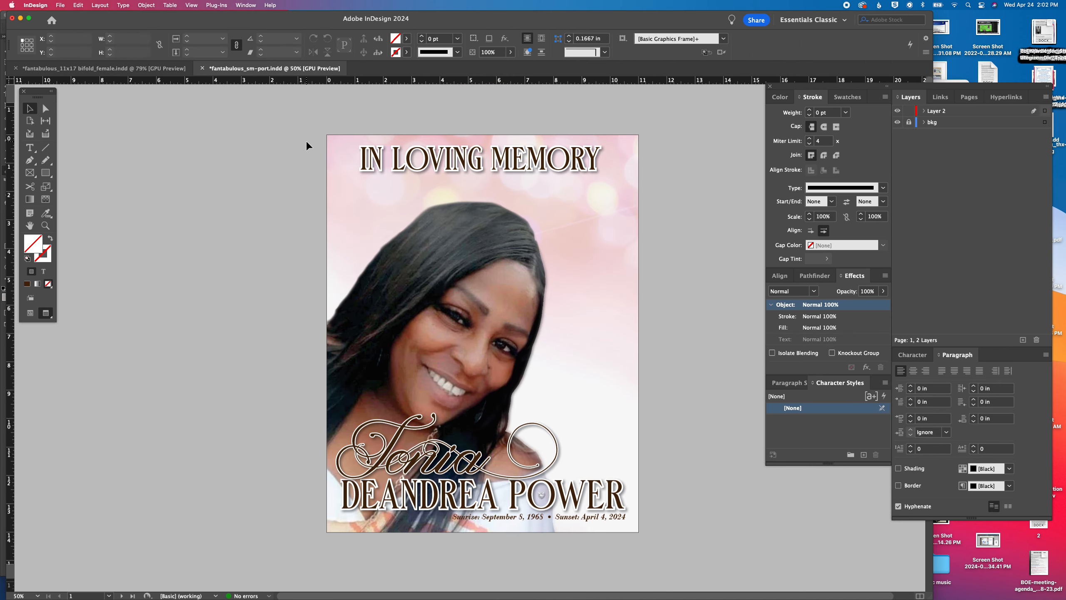
{"action": "key", "text": "super+a"}
{"action": "left_click", "coordinate": [308, 116]}
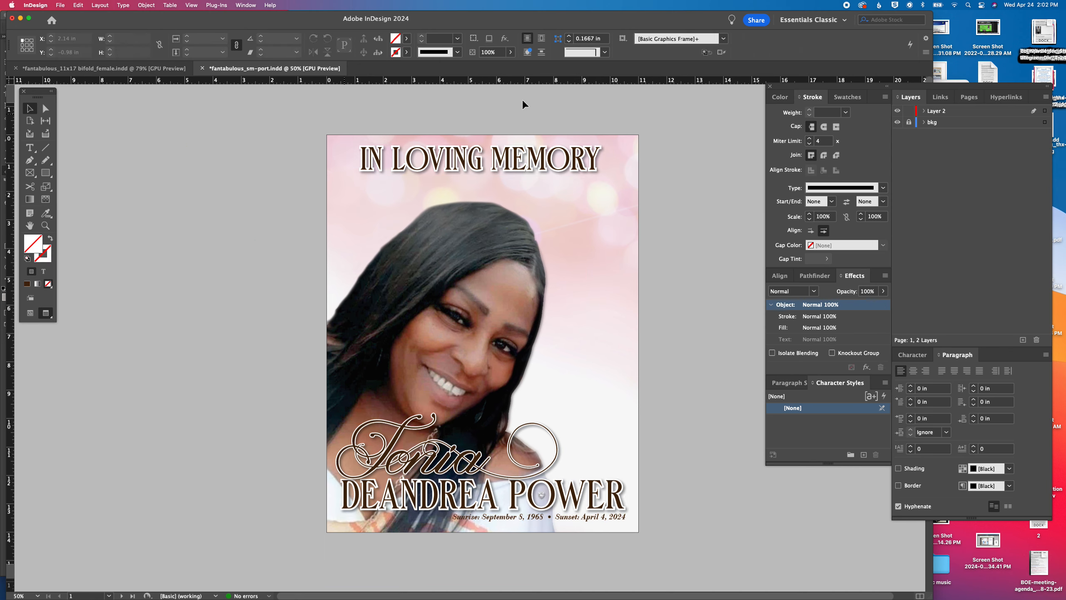
{"action": "left_click", "coordinate": [909, 123]}
{"action": "left_click_drag", "start_coordinate": [328, 123], "coordinate": [698, 540]}
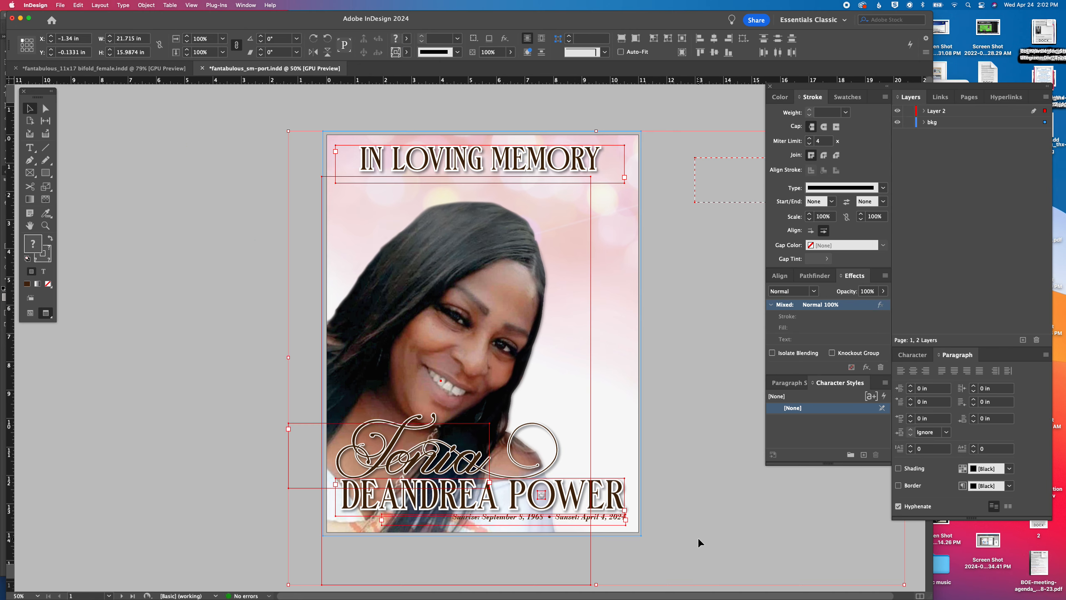
Open fantabulous_reg-bk_cvr.indd from the fantabulous collection folder and skip the missing-font replacement
{"action": "key", "text": "super+o"}
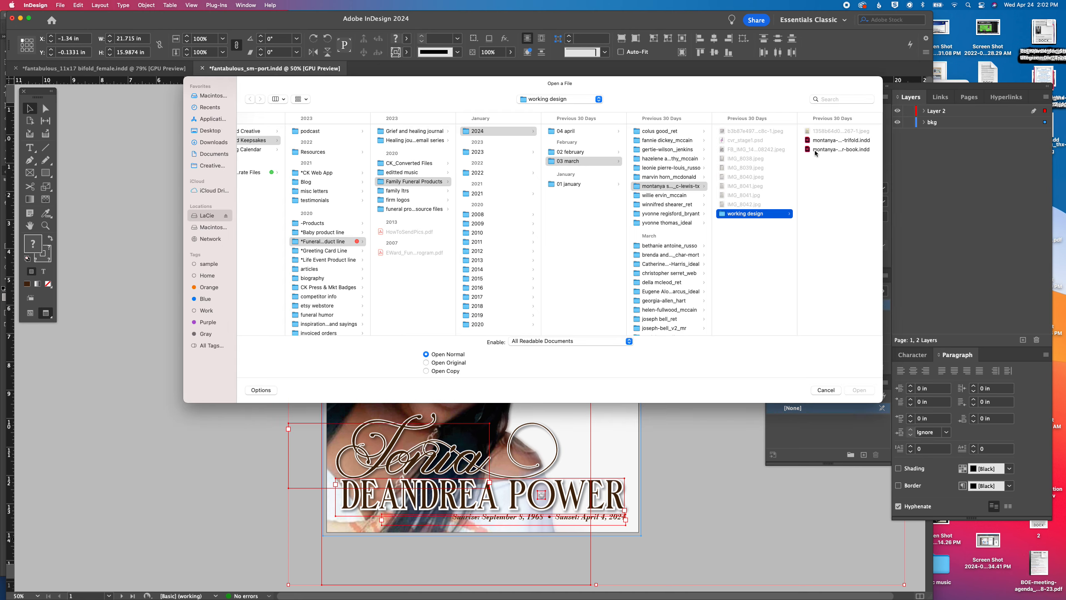
{"action": "left_click", "coordinate": [414, 211]}
{"action": "left_click", "coordinate": [486, 234]}
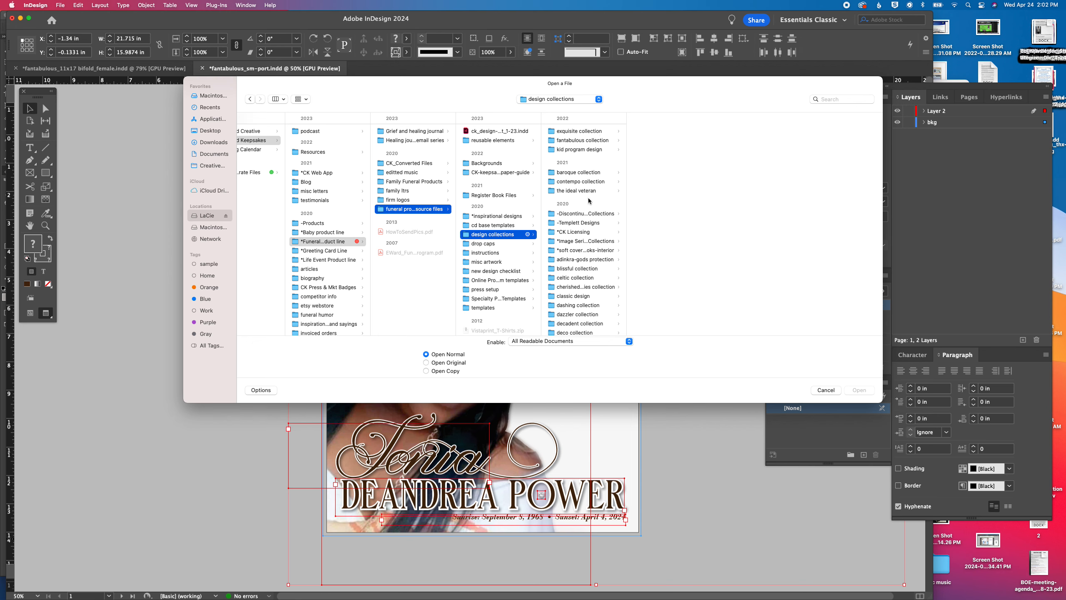
{"action": "left_click", "coordinate": [584, 140]}
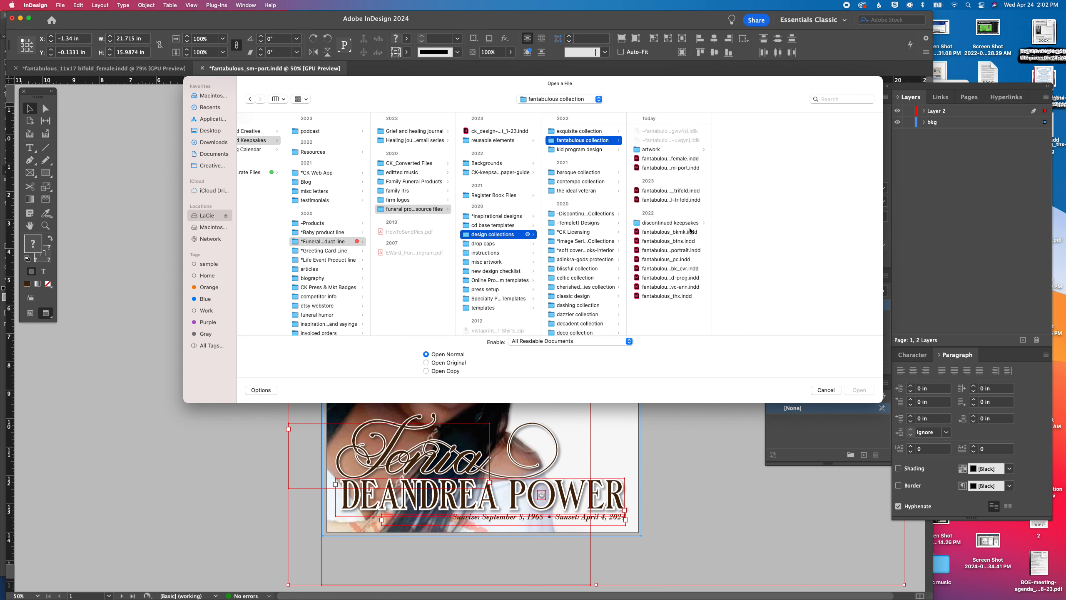
{"action": "left_click", "coordinate": [681, 270]}
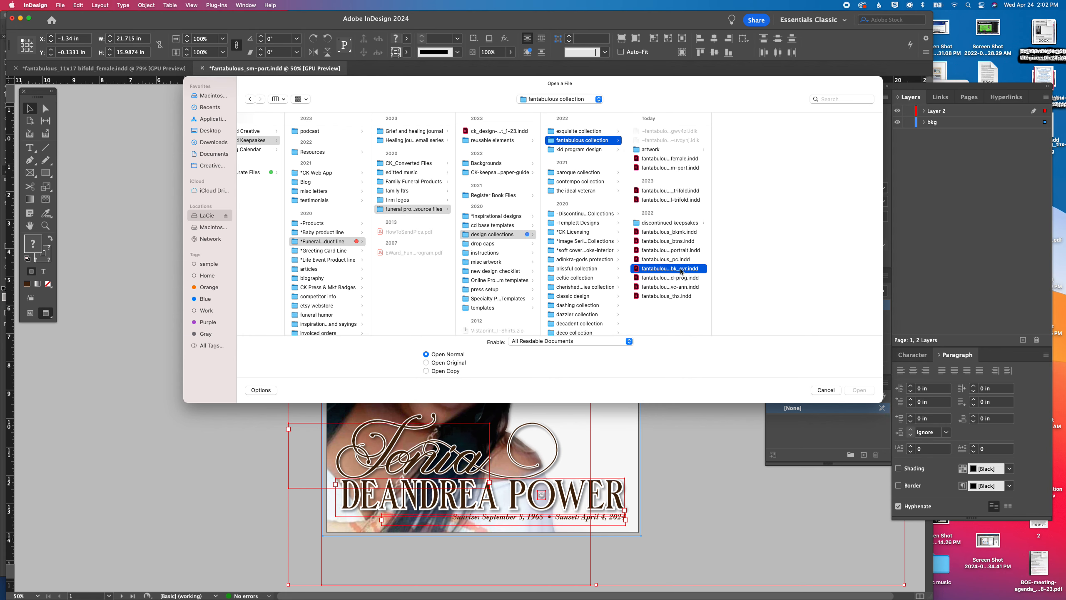
{"action": "double_click", "coordinate": [681, 270]}
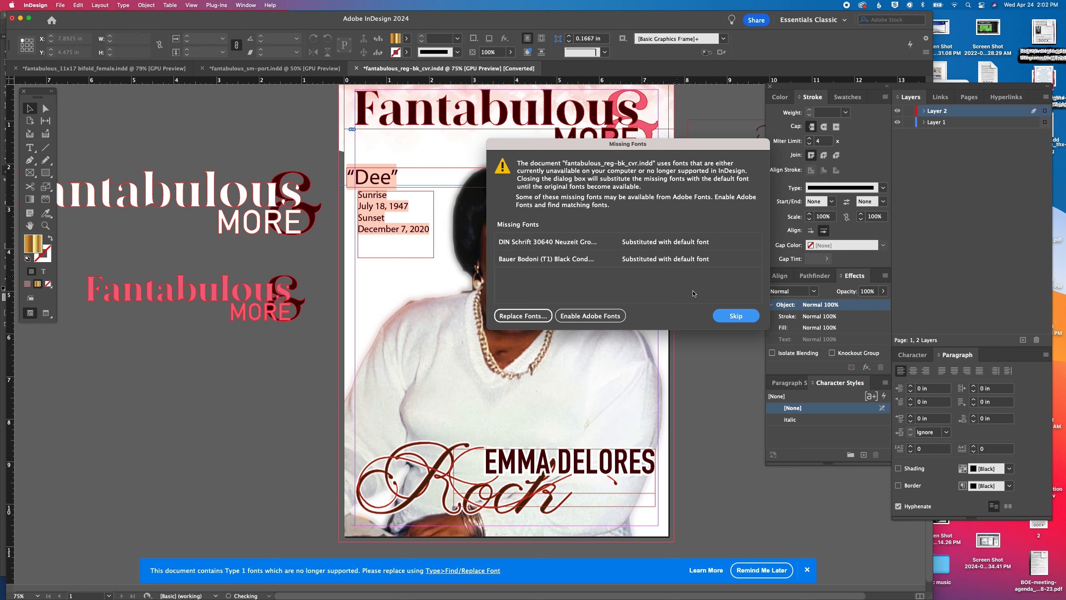
{"action": "left_click", "coordinate": [731, 302]}
Delete all existing artwork from the register book cover and paste the copied portrait artwork in its place
{"action": "left_click", "coordinate": [241, 194]}
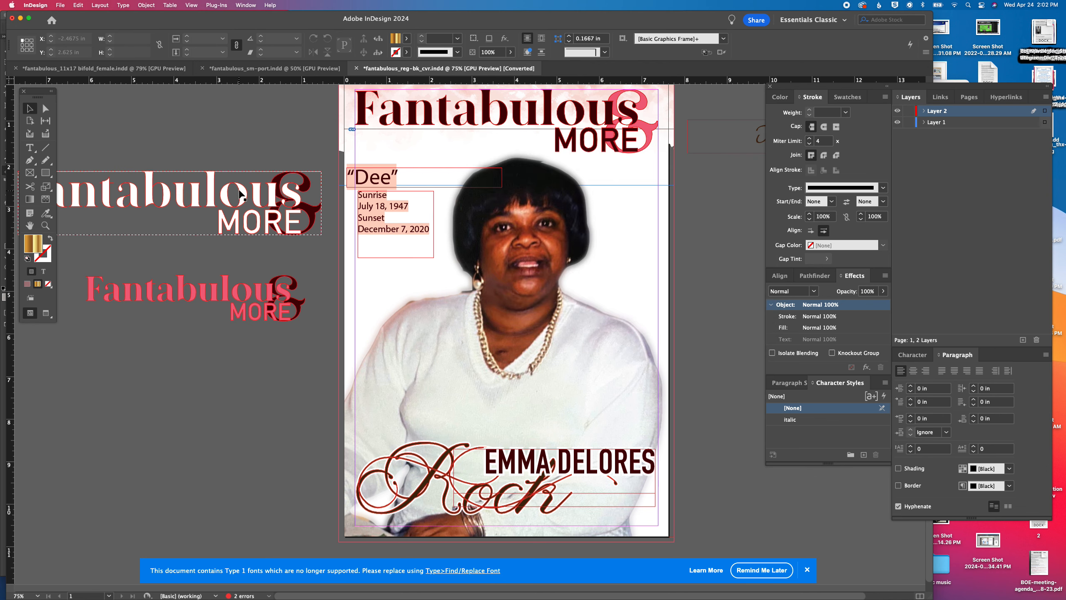
{"action": "key", "text": "super+a"}
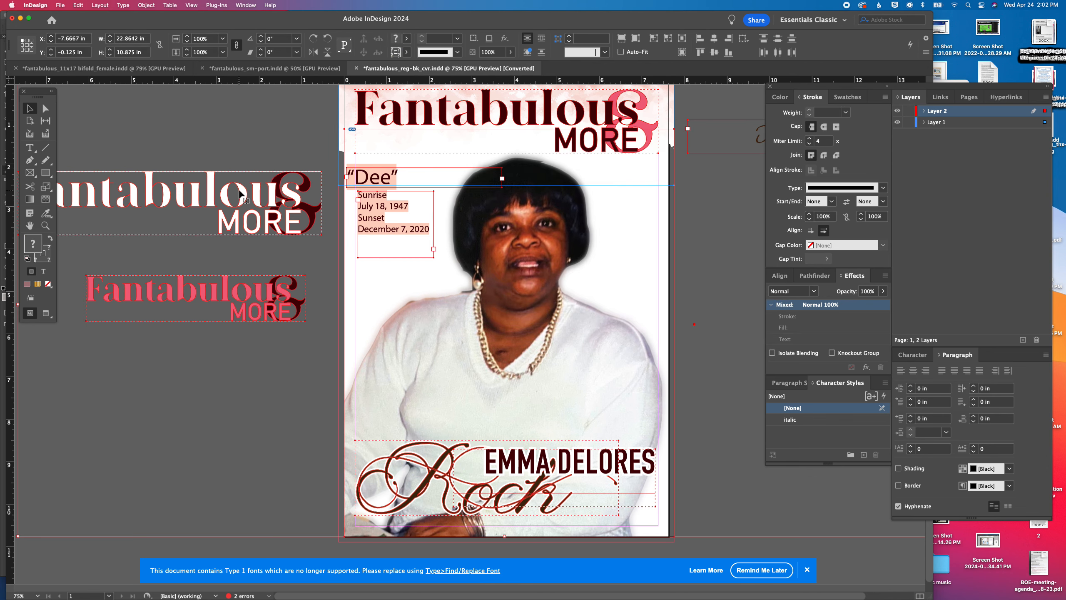
{"action": "key", "text": "Delete"}
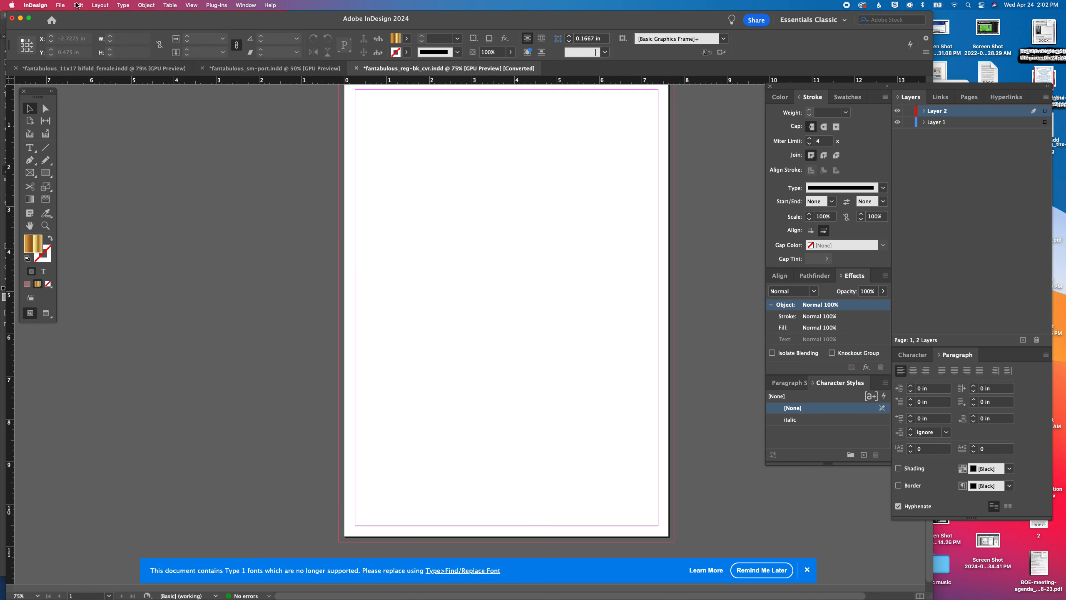
{"action": "left_click", "coordinate": [76, 5]}
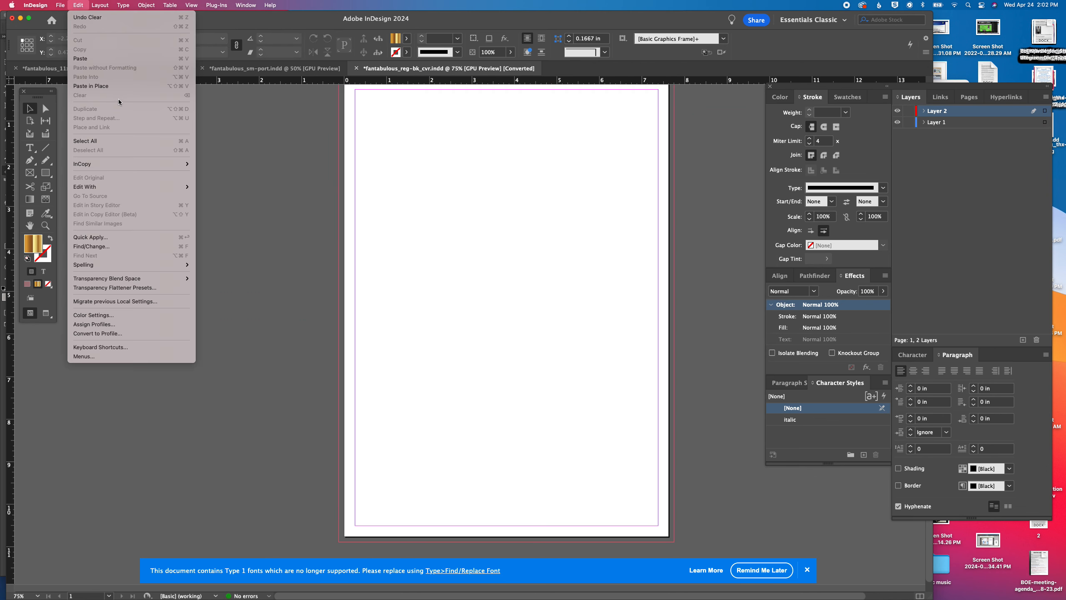
{"action": "left_click", "coordinate": [111, 58]}
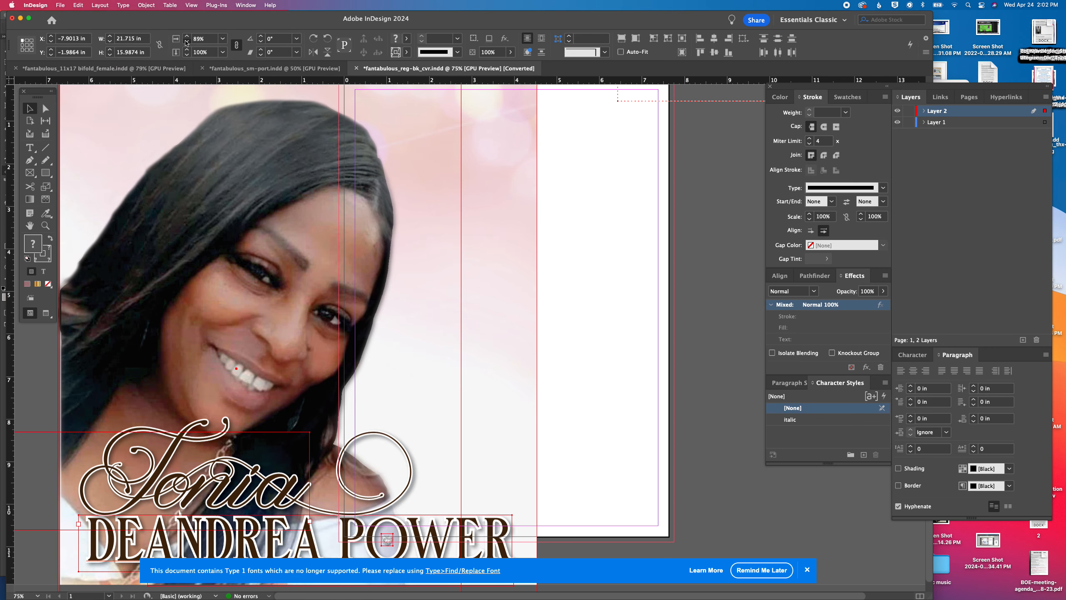
Scale the pasted artwork down to about 15.22 by 11.20 in overall and place it at the cover's top-left bleed corner
{"action": "key", "text": "Return"}
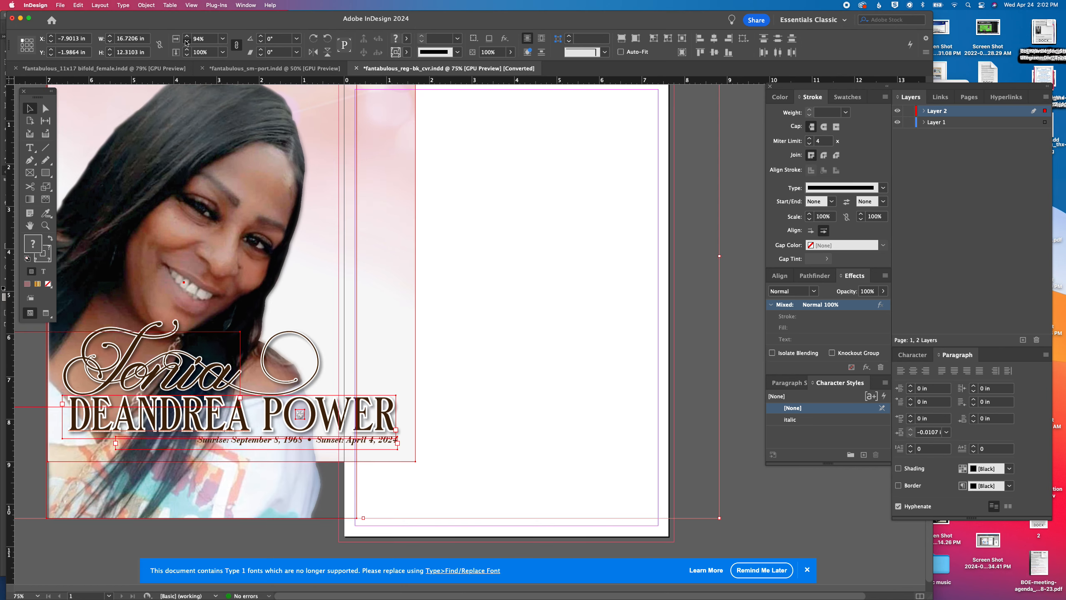
{"action": "key", "text": "Return"}
{"action": "left_click_drag", "start_coordinate": [280, 230], "coordinate": [306, 341]}
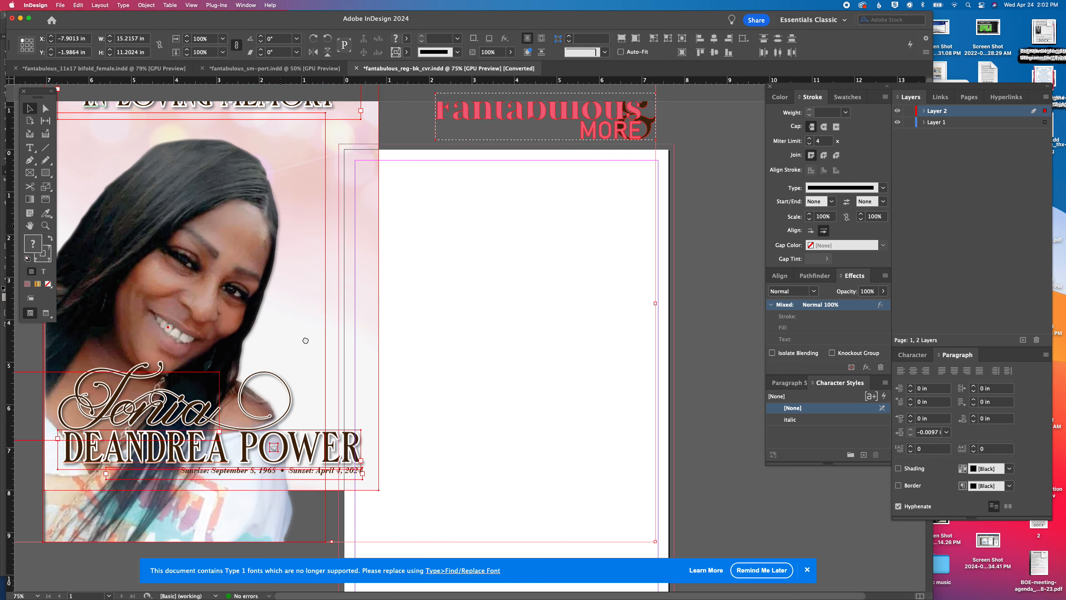
{"action": "left_click_drag", "start_coordinate": [211, 196], "coordinate": [505, 277]}
{"action": "scroll", "coordinate": [505, 272], "scroll_direction": "down", "scroll_amount": 3}
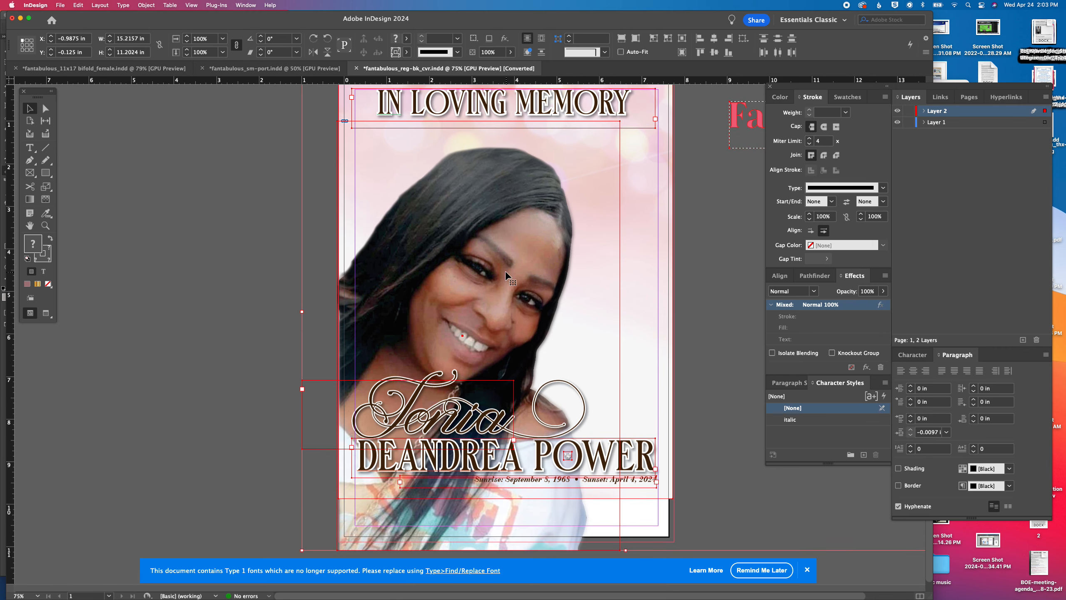
Move the background to Layer 1 and extend its frame to the bottom and right bleed edges, about 7.89 by 11 in
{"action": "left_click", "coordinate": [698, 304]}
{"action": "left_click", "coordinate": [661, 264]}
{"action": "left_click_drag", "start_coordinate": [1046, 114], "coordinate": [1046, 122]}
{"action": "scroll", "coordinate": [647, 499], "scroll_direction": "down", "scroll_amount": 1}
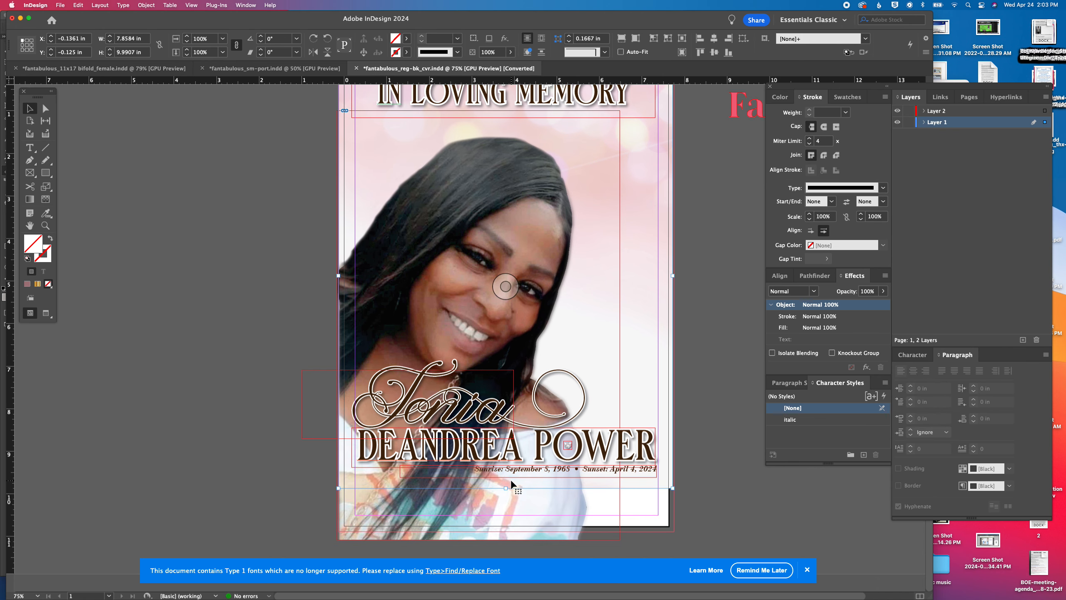
{"action": "left_click_drag", "start_coordinate": [506, 488], "coordinate": [505, 532]}
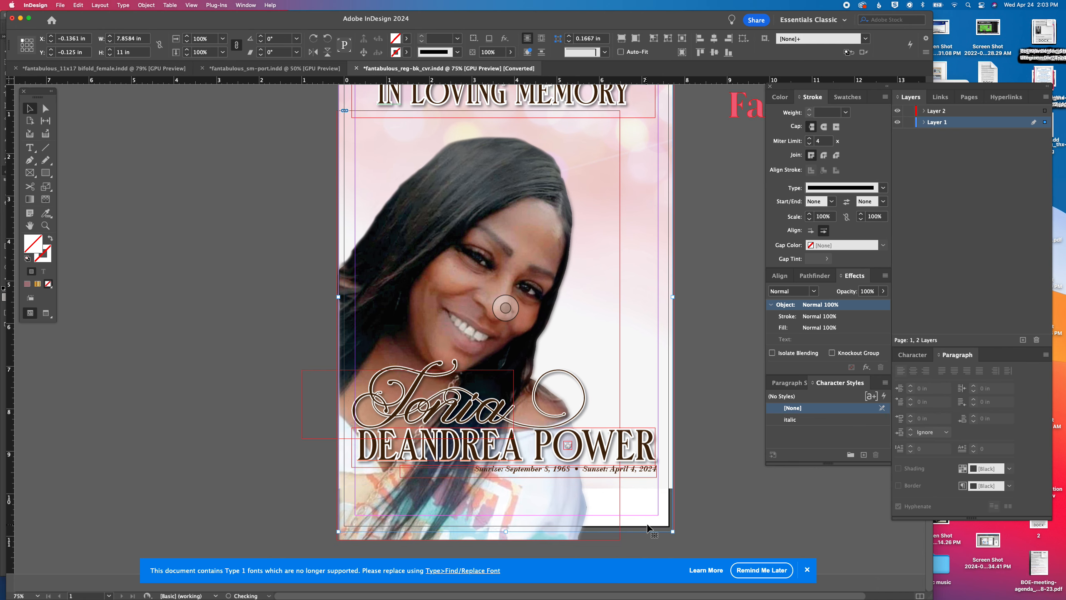
{"action": "left_click_drag", "start_coordinate": [673, 532], "coordinate": [675, 531]}
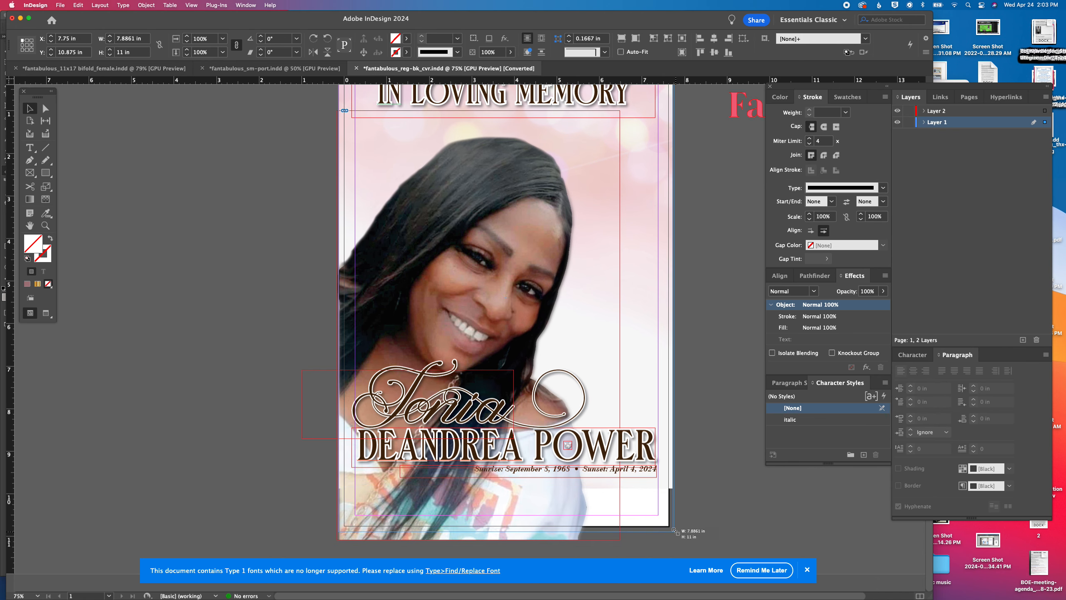
Enlarge the background image inside its frame to about 16.72 by 11.14 in to fill the bleed, and deselect it
{"action": "double_click", "coordinate": [655, 375]}
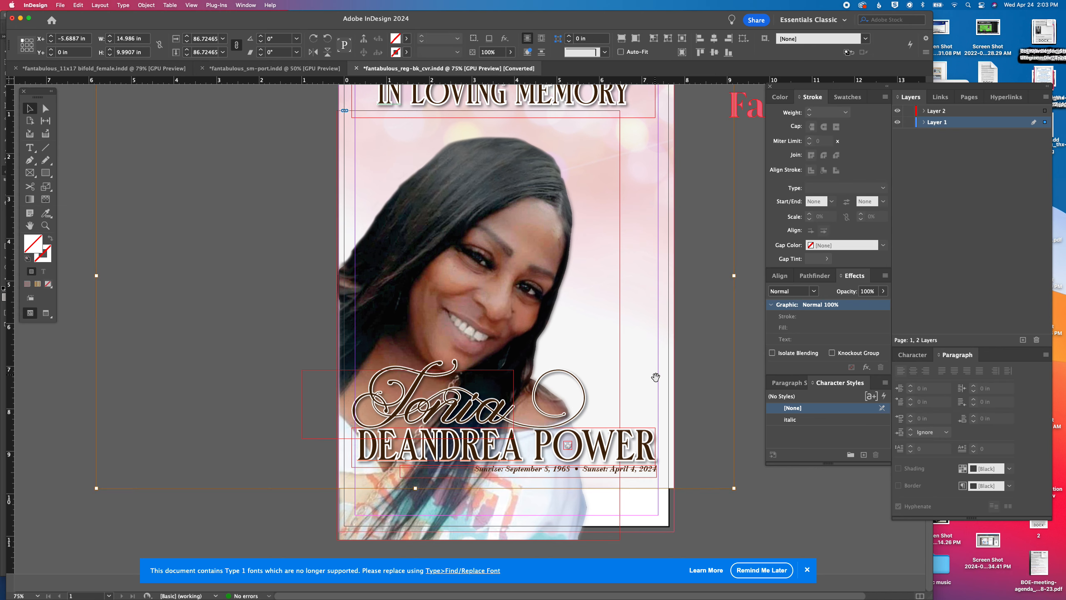
{"action": "scroll", "coordinate": [656, 378], "scroll_direction": "up", "scroll_amount": 2}
{"action": "scroll", "coordinate": [656, 380], "scroll_direction": "down", "scroll_amount": 2}
{"action": "left_click_drag", "start_coordinate": [736, 489], "coordinate": [807, 537]}
{"action": "scroll", "coordinate": [342, 337], "scroll_direction": "up", "scroll_amount": 2}
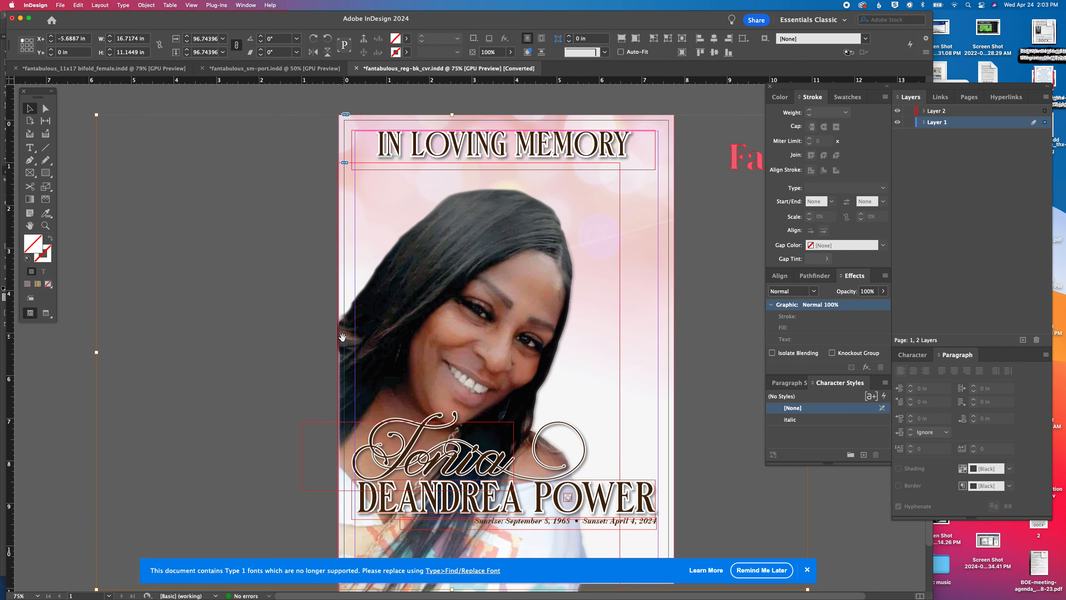
{"action": "left_click", "coordinate": [402, 109]}
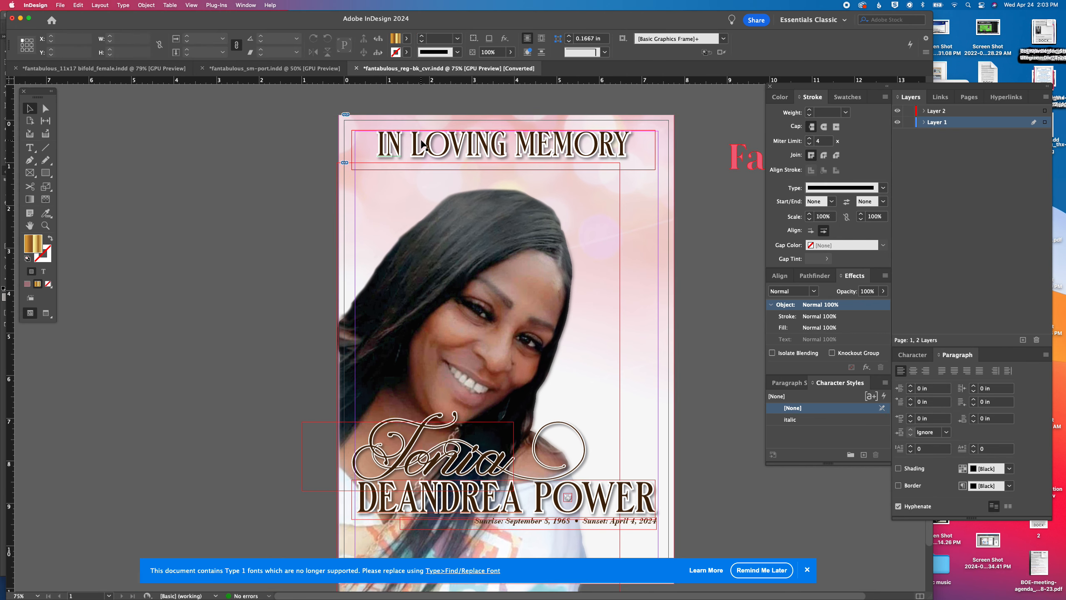
Align the "In Loving Memory" heading with the top-left margins at 0.25 in and shorten its frame to 0.845 in high
{"action": "left_click_drag", "start_coordinate": [422, 145], "coordinate": [424, 145]}
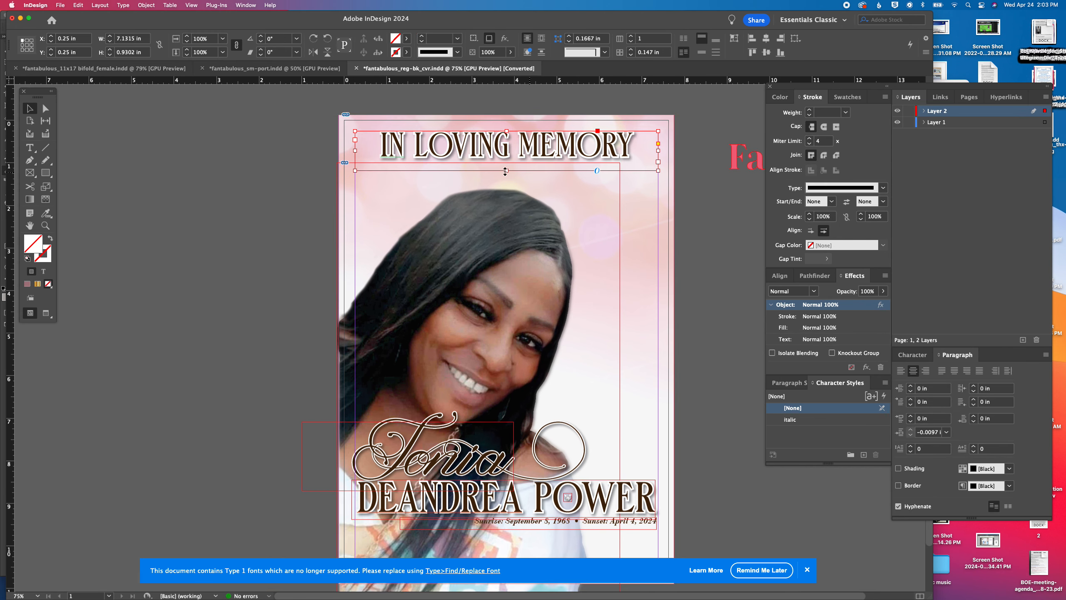
{"action": "left_click_drag", "start_coordinate": [505, 171], "coordinate": [505, 167]}
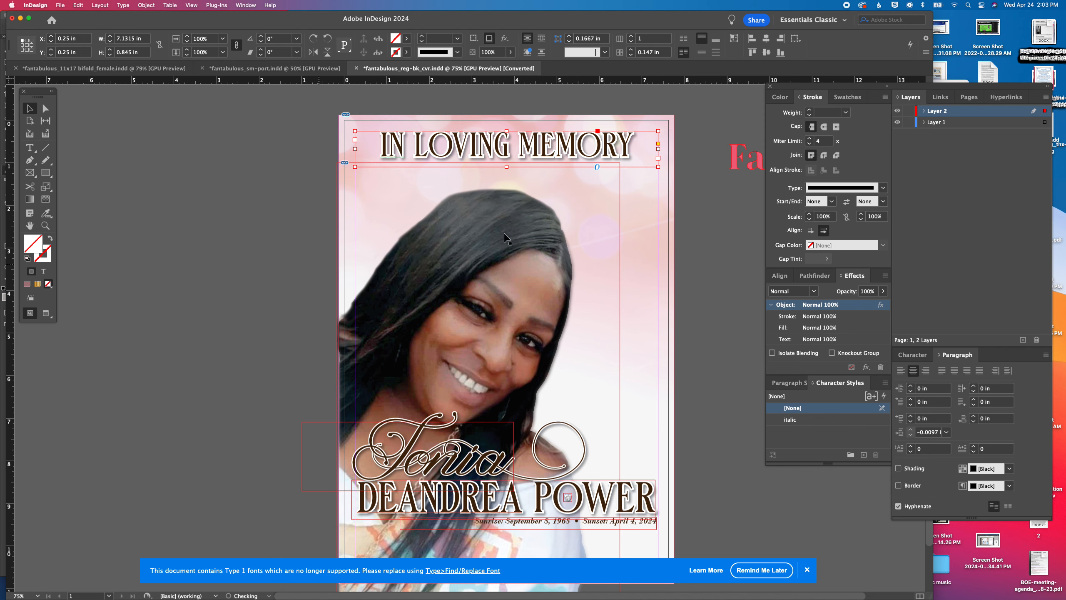
Lock Layer 1 and turn on Preview mode
{"action": "left_click", "coordinate": [909, 121]}
{"action": "key", "text": "w"}
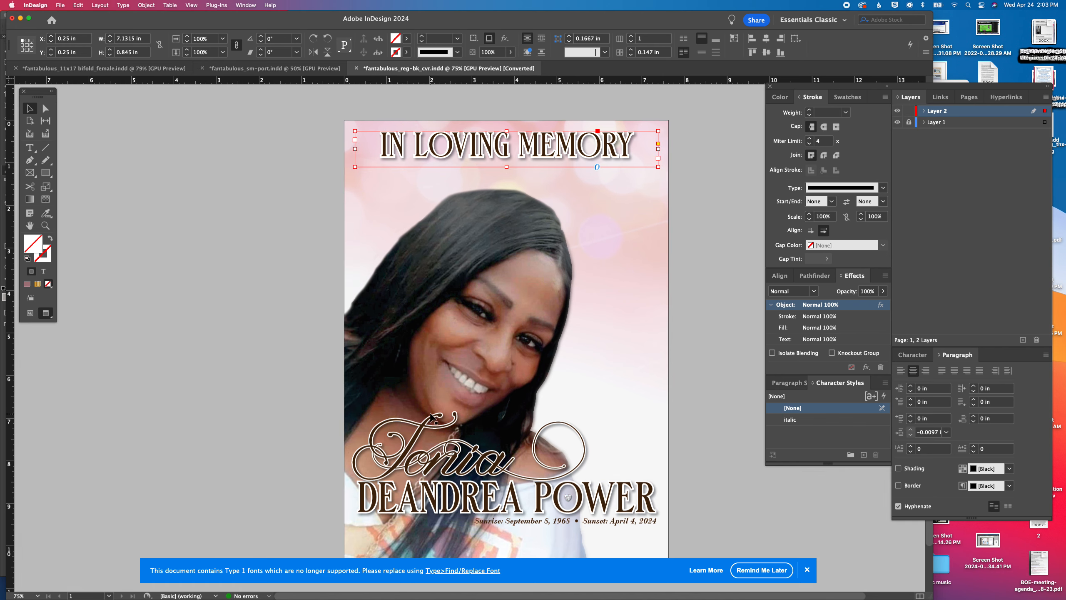
{"action": "scroll", "coordinate": [431, 416], "scroll_direction": "down", "scroll_amount": 2}
{"action": "left_click_drag", "start_coordinate": [286, 413], "coordinate": [594, 486]}
{"action": "left_click", "coordinate": [479, 324], "text": "shift"}
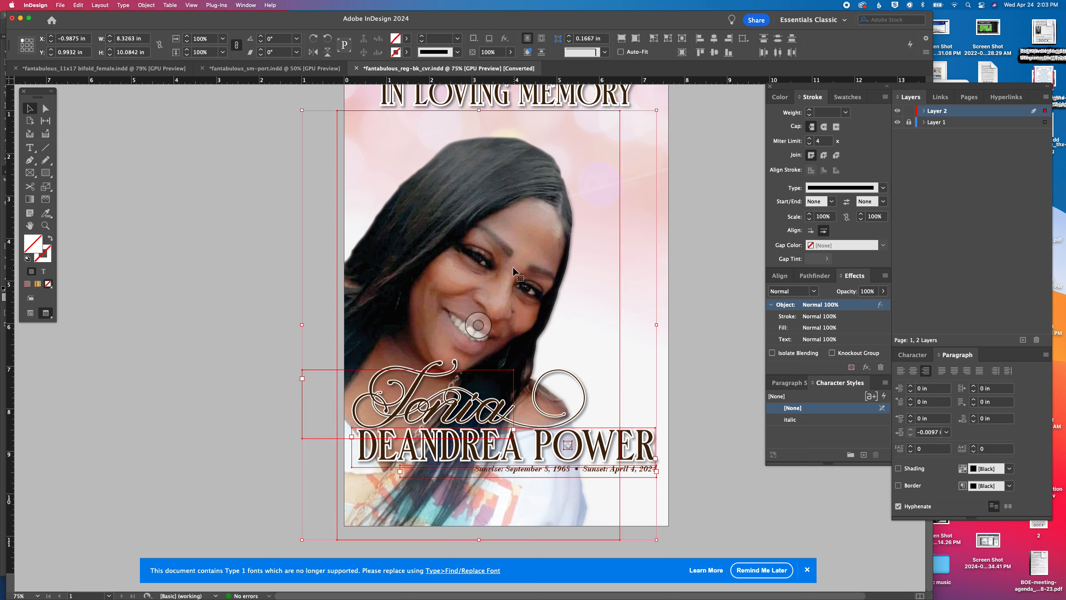
{"action": "left_click_drag", "start_coordinate": [572, 416], "coordinate": [574, 444]}
{"action": "key", "text": "super+z"}
{"action": "left_click", "coordinate": [386, 419]}
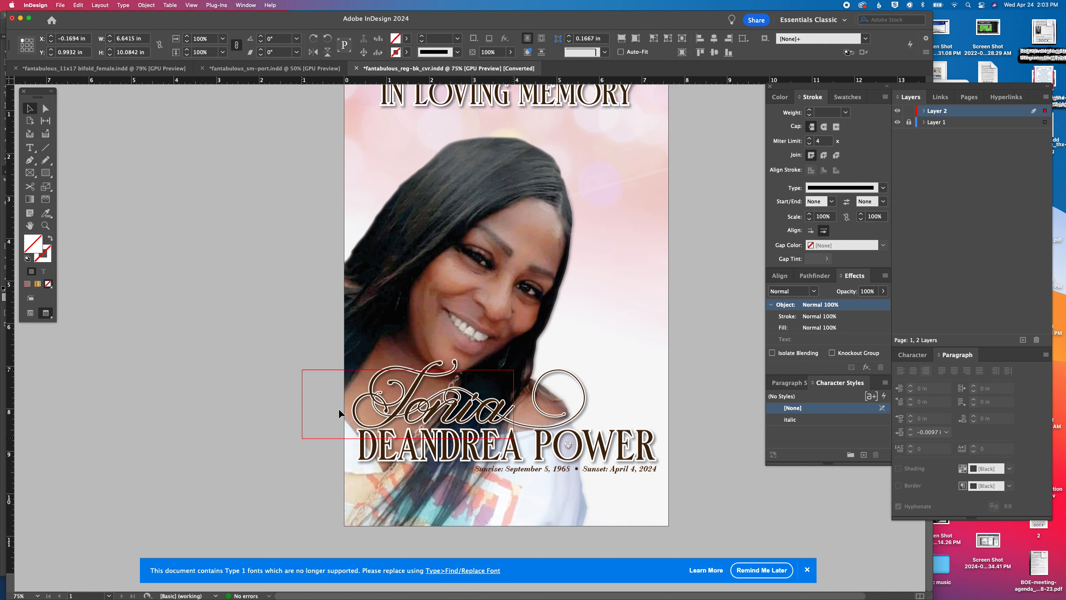
Move the script name, full name and date line together down to the cover's bottom edge, at about X -0.85 and Y 8.04 in
{"action": "left_click_drag", "start_coordinate": [260, 372], "coordinate": [659, 495]}
{"action": "left_click", "coordinate": [581, 331], "text": "shift"}
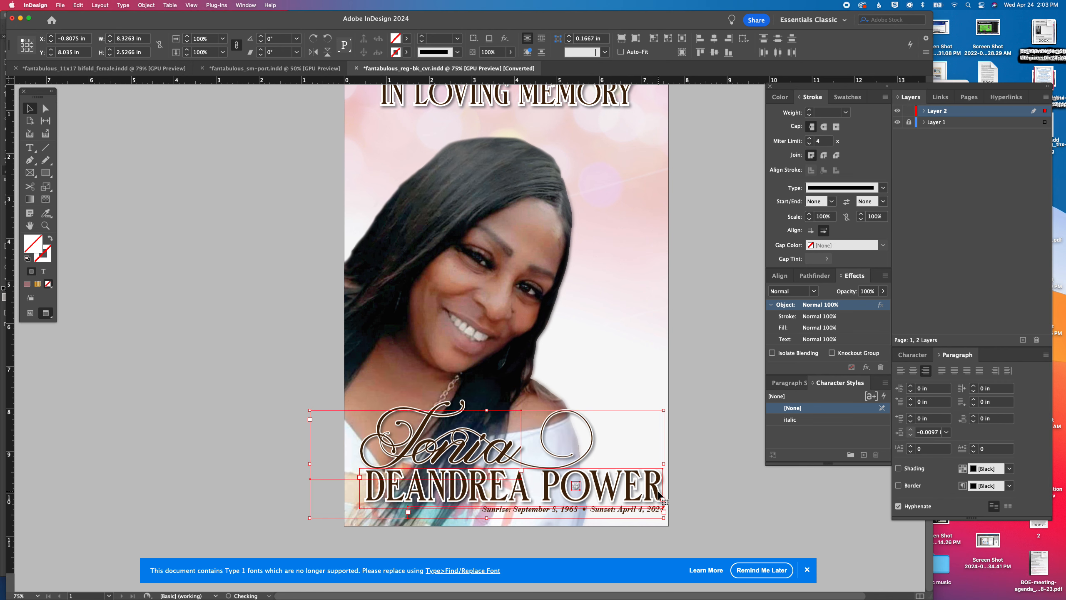
{"action": "key", "text": "Left"}
{"action": "key", "text": "Left"}
{"action": "key", "text": "Left"}
{"action": "key", "text": "Left"}
{"action": "key", "text": "Left"}
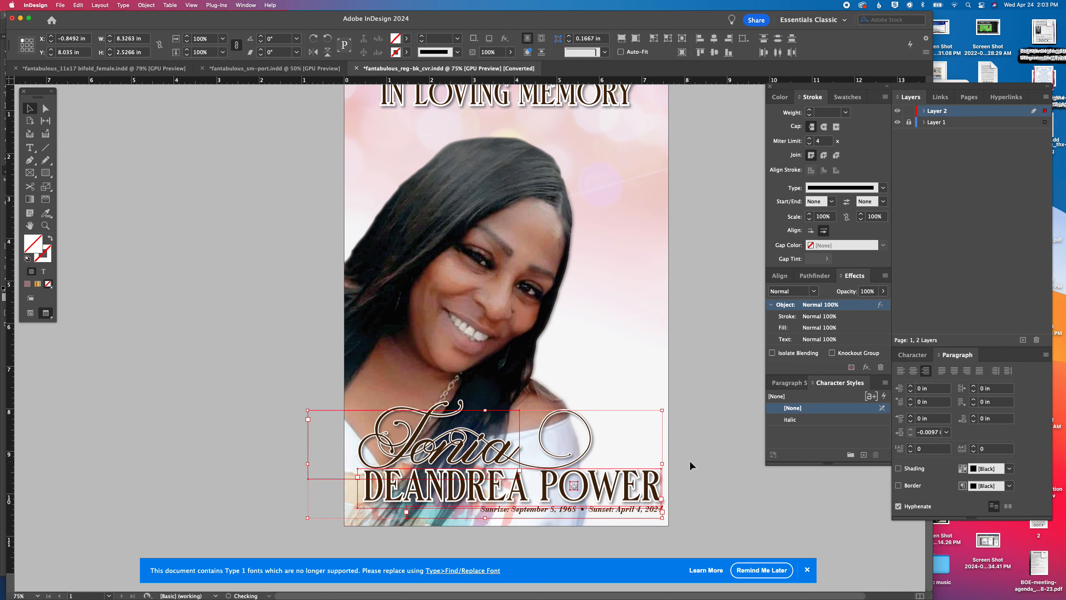
{"action": "left_click", "coordinate": [689, 460]}
{"action": "scroll", "coordinate": [690, 459], "scroll_direction": "up", "scroll_amount": 3}
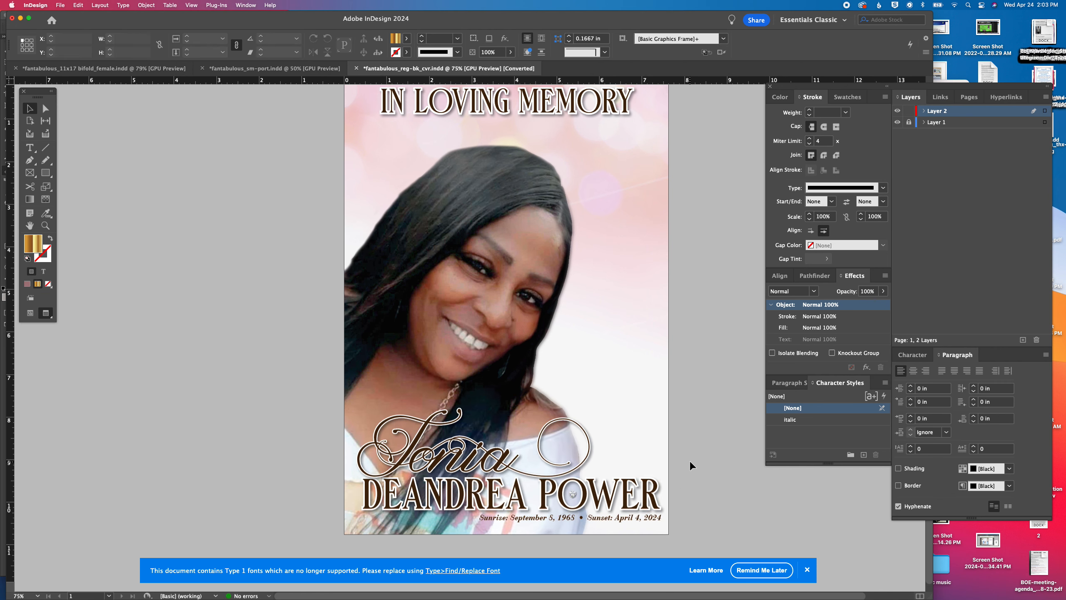
{"action": "scroll", "coordinate": [690, 460], "scroll_direction": "down", "scroll_amount": 4}
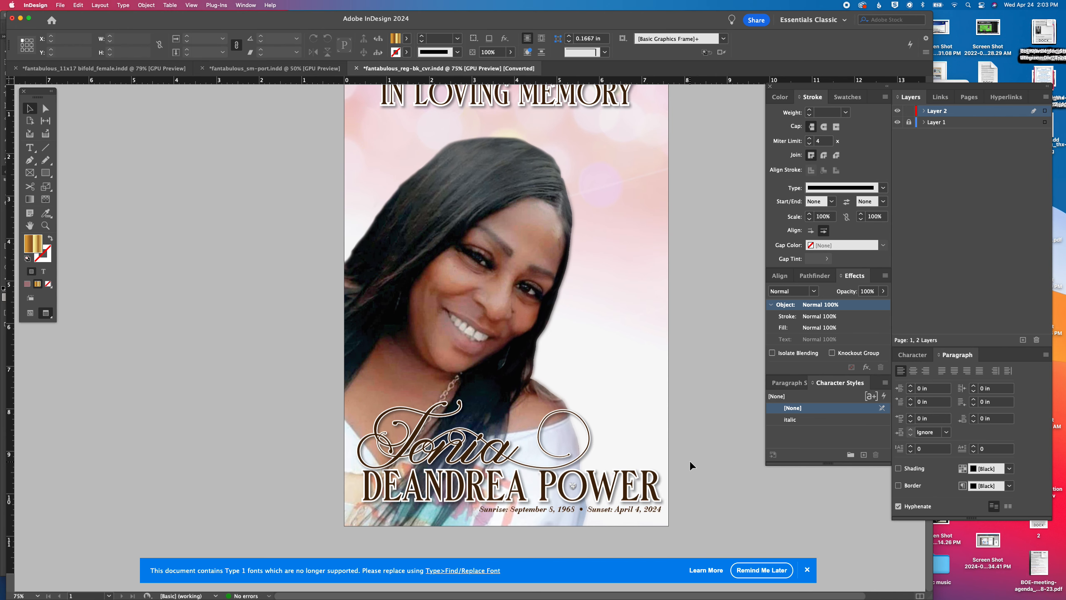
{"action": "scroll", "coordinate": [690, 460], "scroll_direction": "up", "scroll_amount": 4}
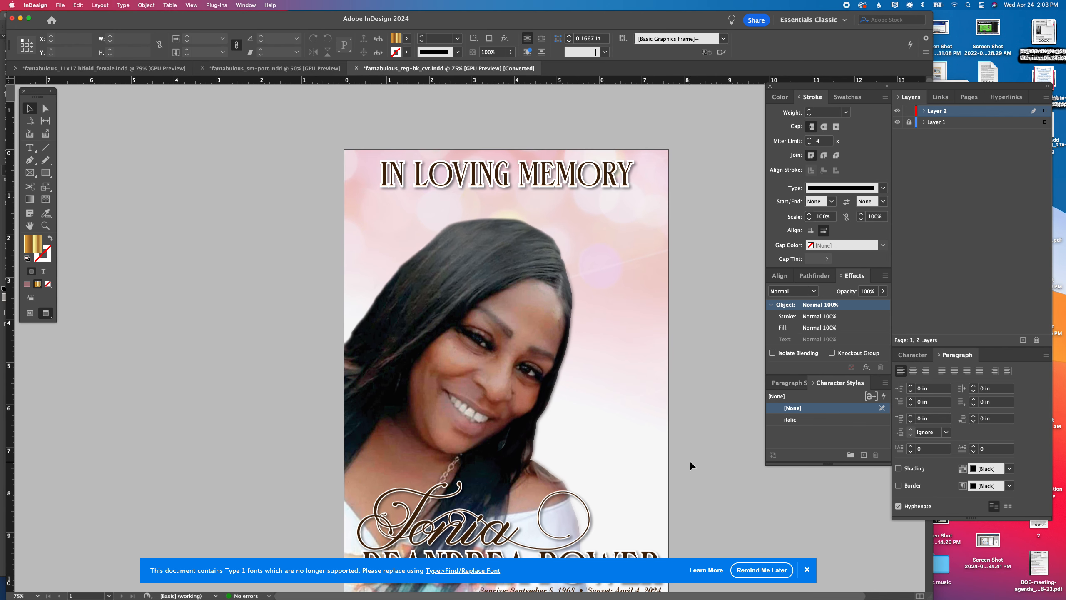
{"action": "scroll", "coordinate": [690, 460], "scroll_direction": "down", "scroll_amount": 4}
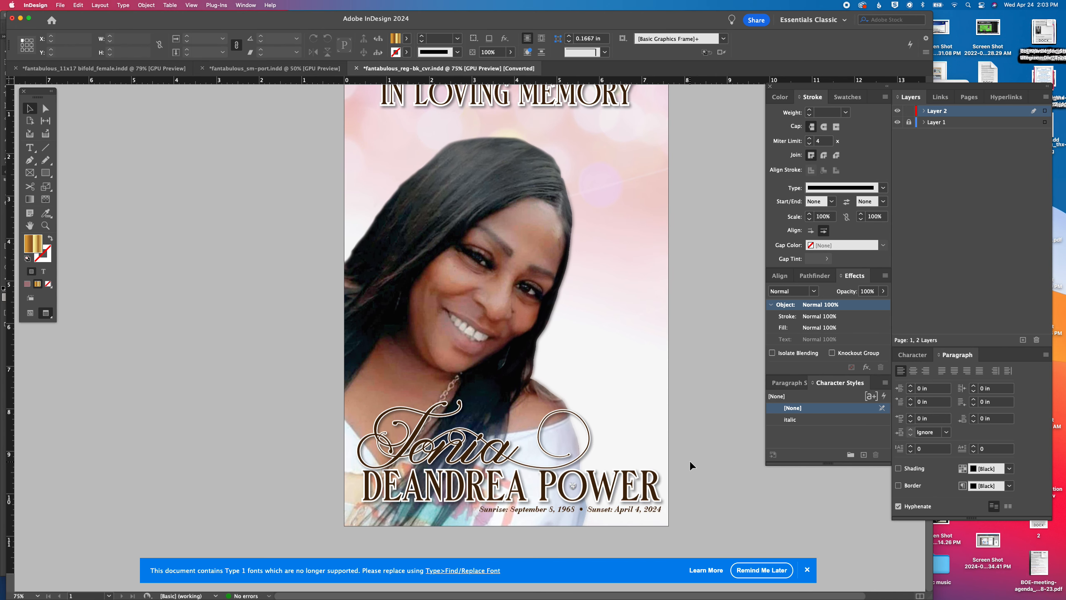
Save the register book cover as fantabulous_reg-bk_cvr in the fantabulous collection folder, replacing the existing file
{"action": "scroll", "coordinate": [690, 460], "scroll_direction": "up", "scroll_amount": 4}
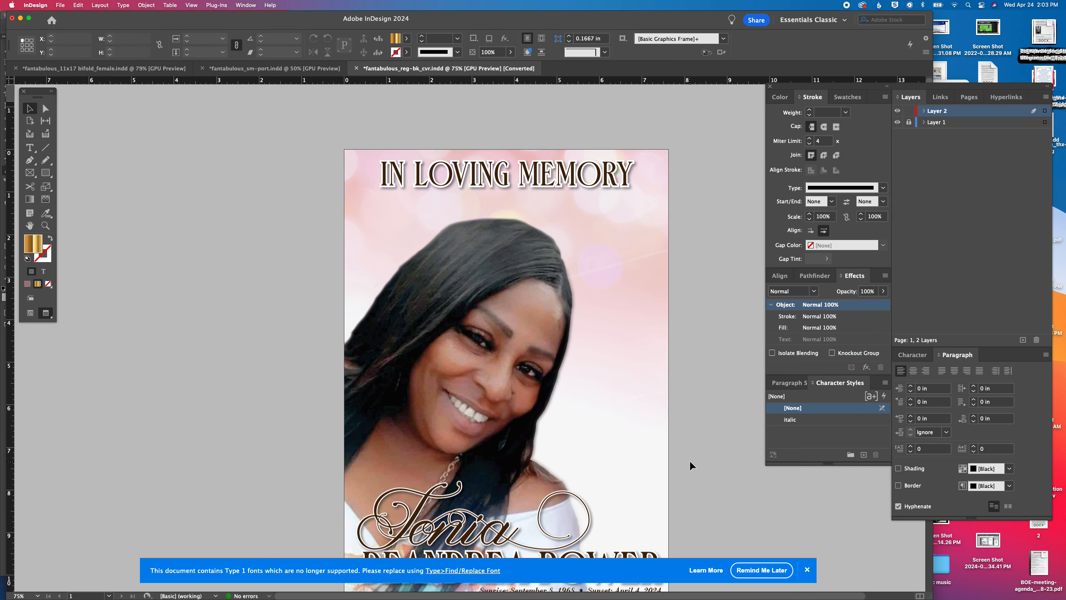
{"action": "key", "text": "super+shift+s"}
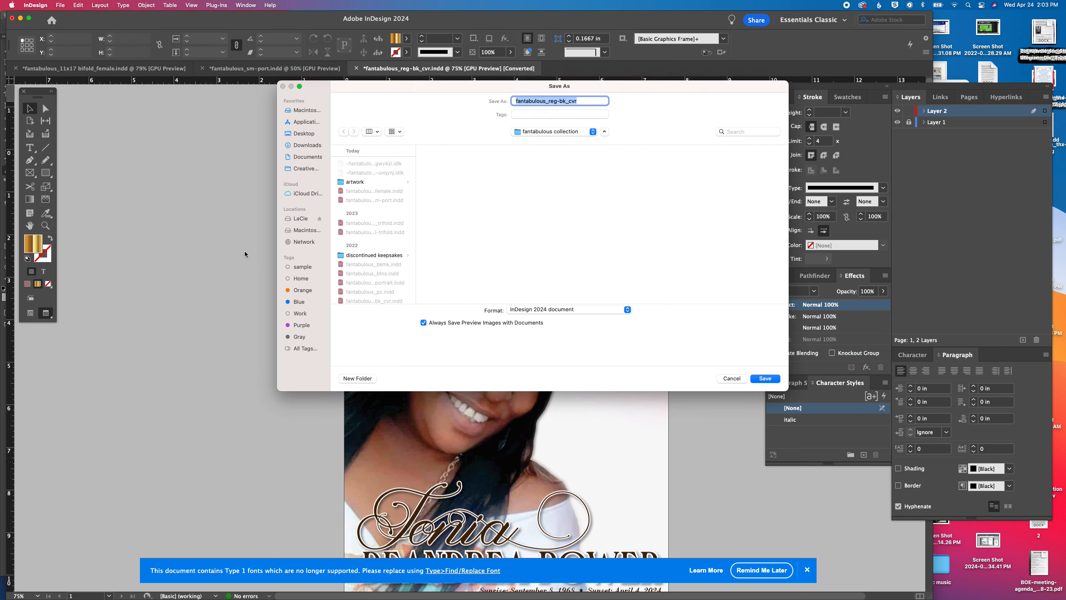
{"action": "key", "text": "Return"}
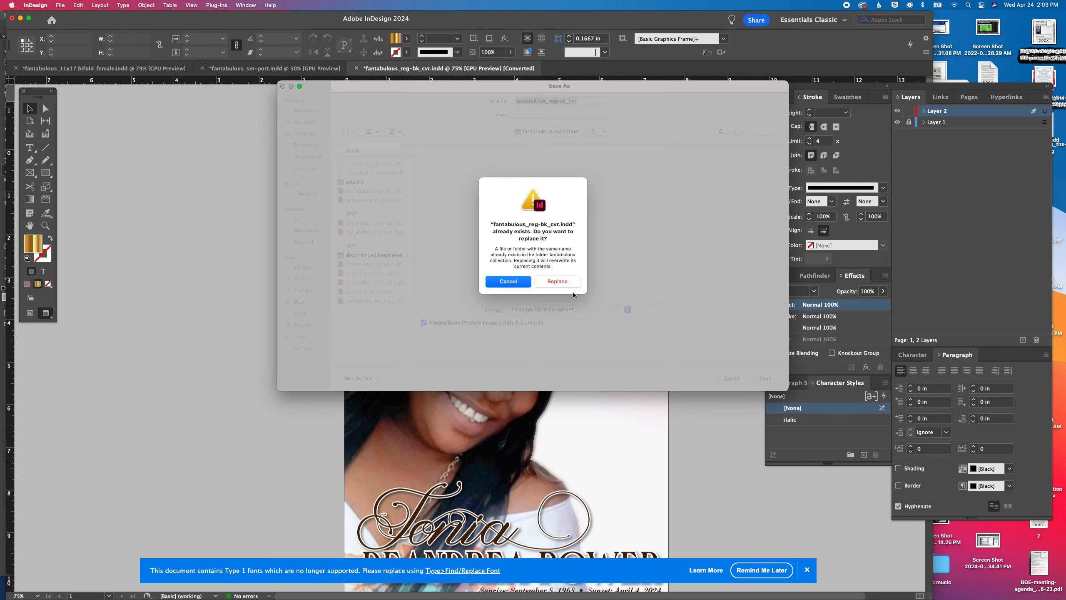
{"action": "left_click", "coordinate": [569, 284]}
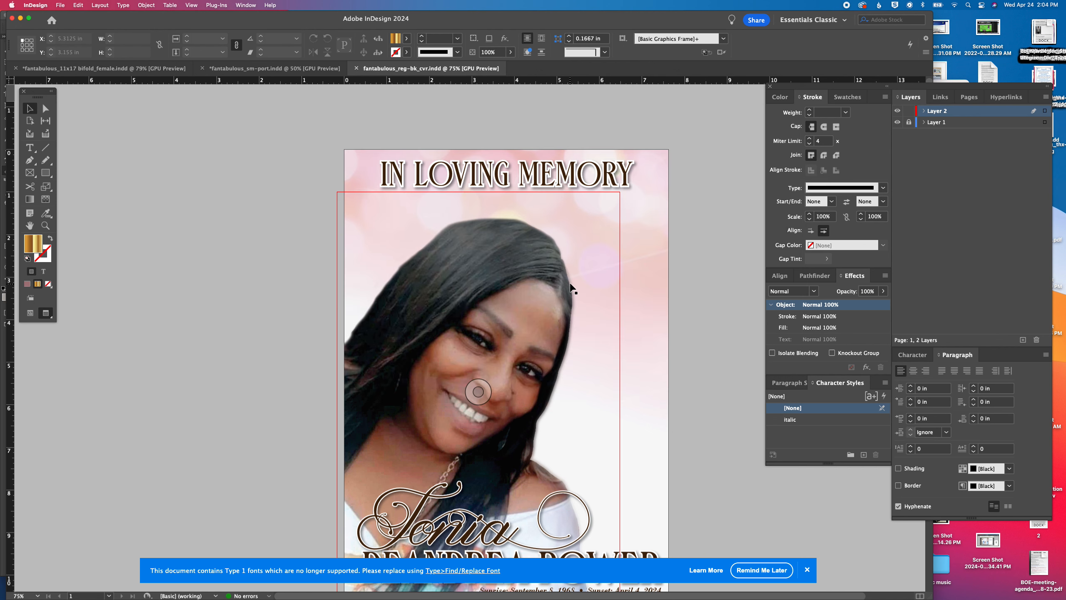
{"action": "scroll", "coordinate": [571, 287], "scroll_direction": "down", "scroll_amount": 3}
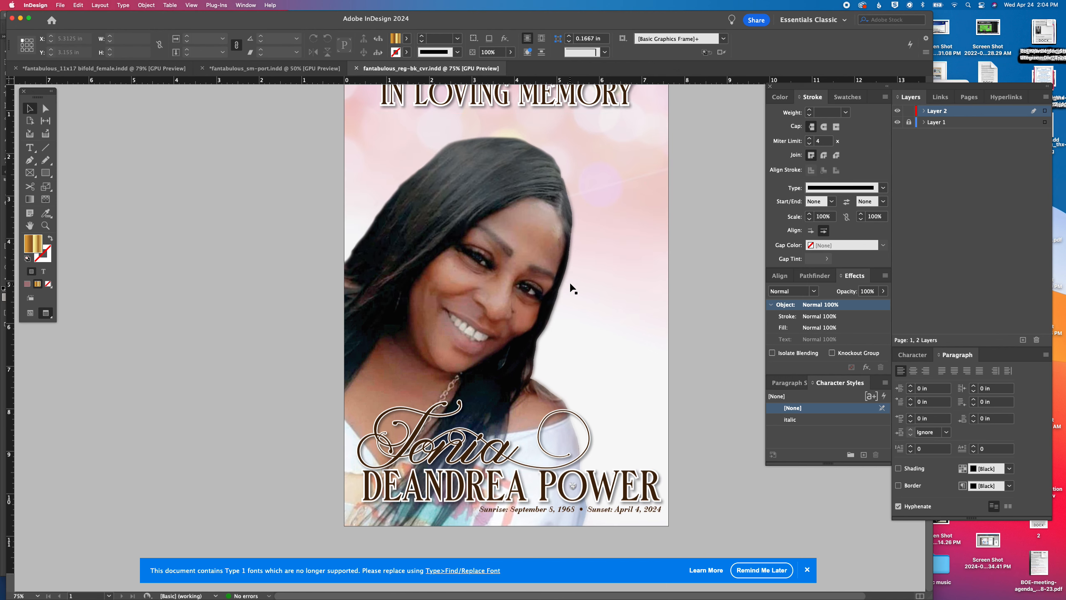
{"action": "scroll", "coordinate": [574, 289], "scroll_direction": "up", "scroll_amount": 3}
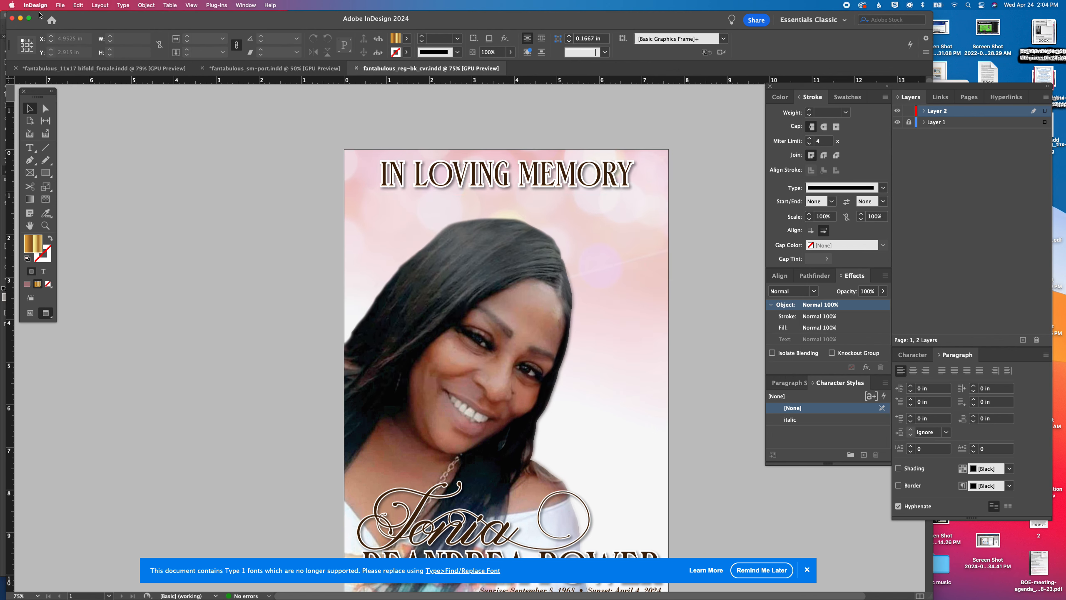
{"action": "left_click", "coordinate": [58, 5]}
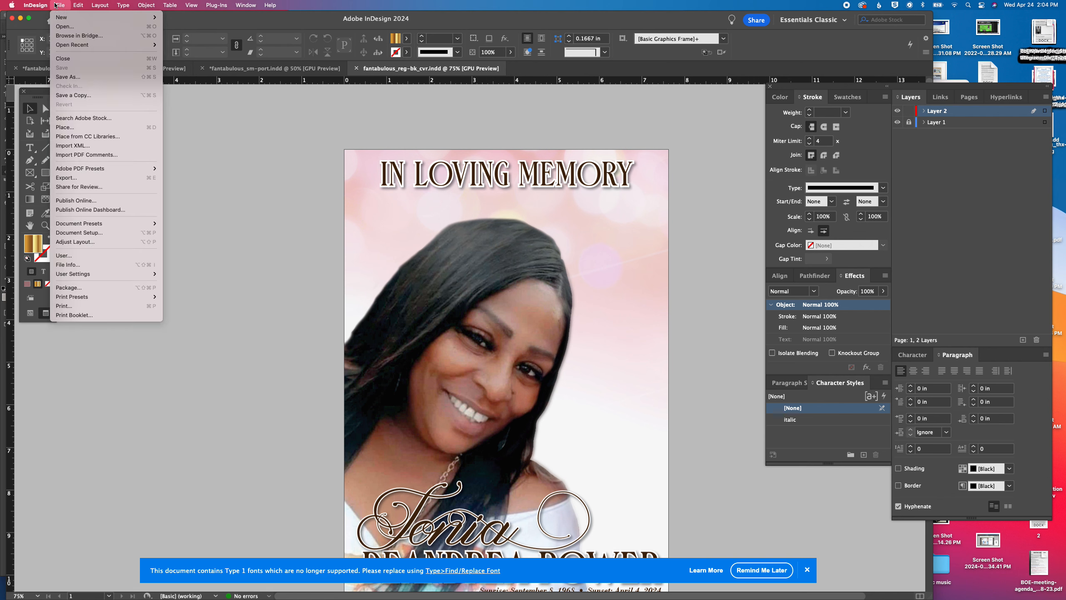
{"action": "left_click", "coordinate": [81, 77]}
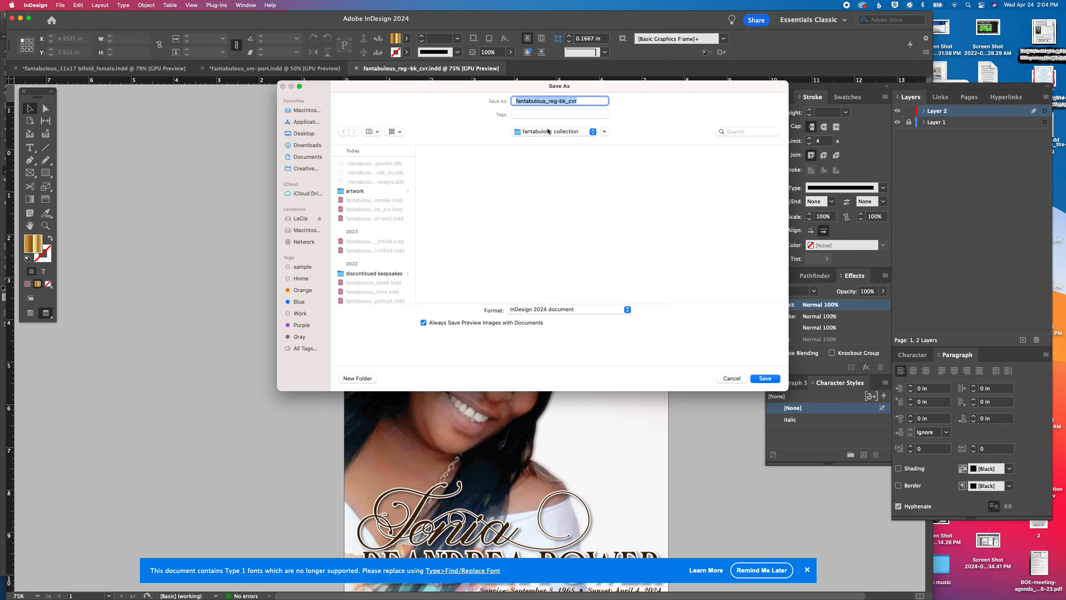
{"action": "left_click", "coordinate": [732, 379]}
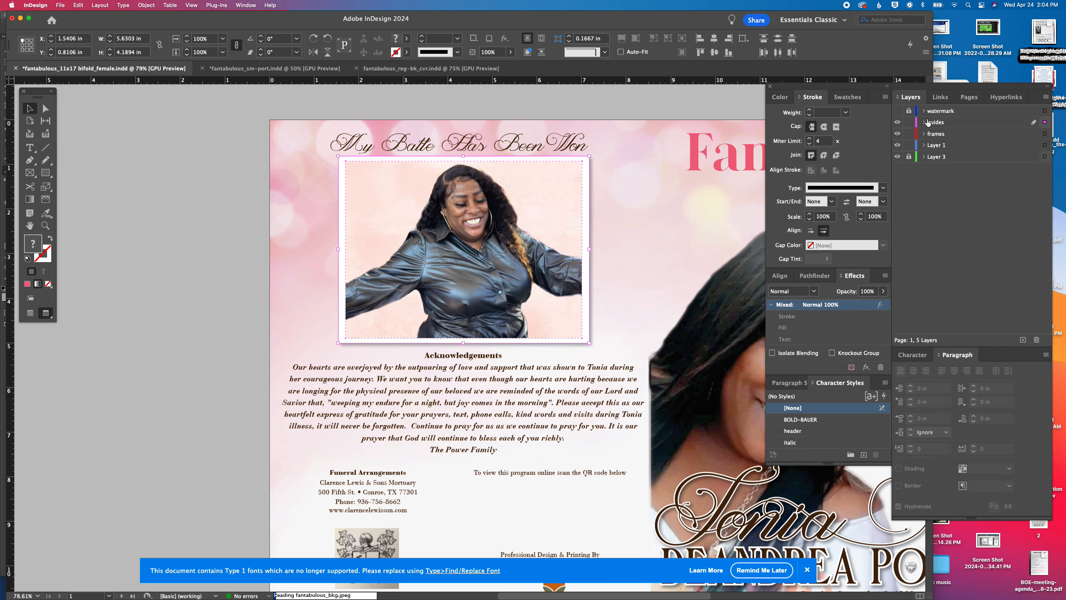
In fantabulous_11x17 bifold_female.indd, show and unlock the watermark layer and delete the heart-shaped plant watermark on the front cover
{"action": "left_click", "coordinate": [898, 110]}
{"action": "scroll", "coordinate": [605, 186], "scroll_direction": "right", "scroll_amount": 10}
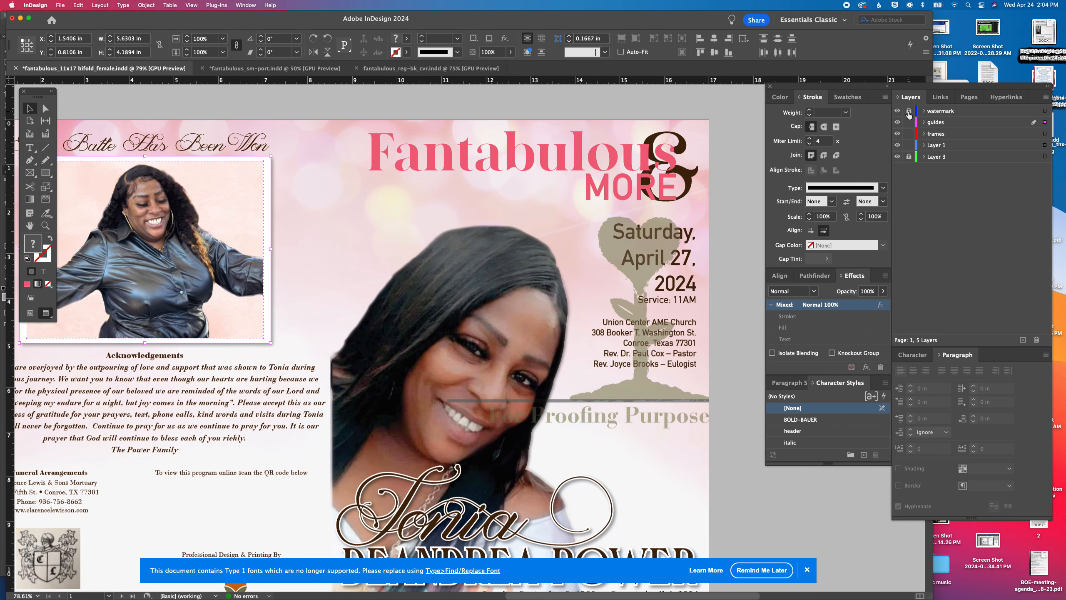
{"action": "left_click", "coordinate": [599, 247]}
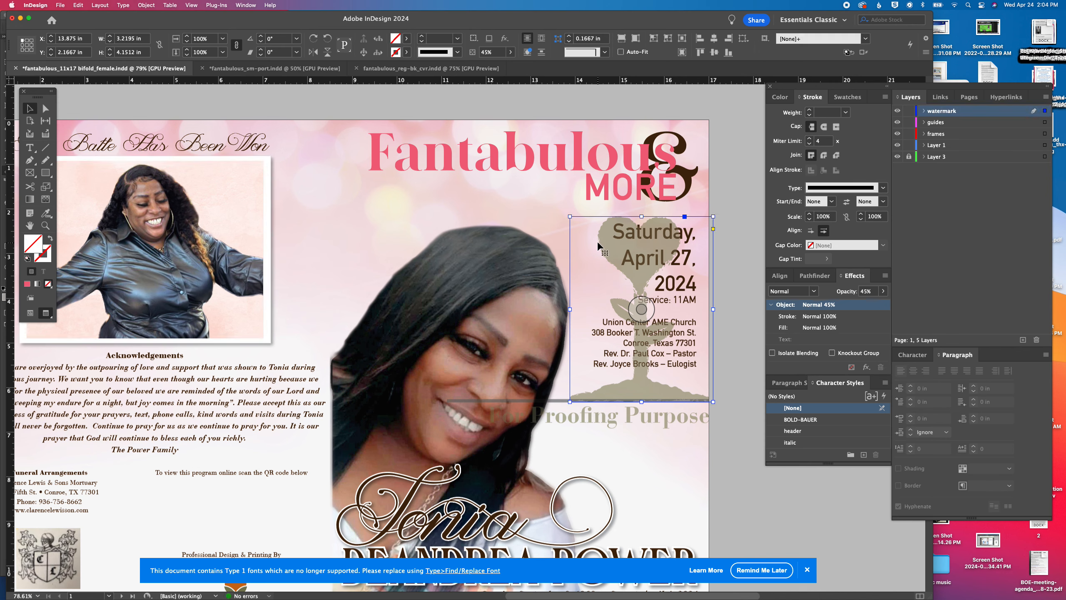
{"action": "key", "text": "Delete"}
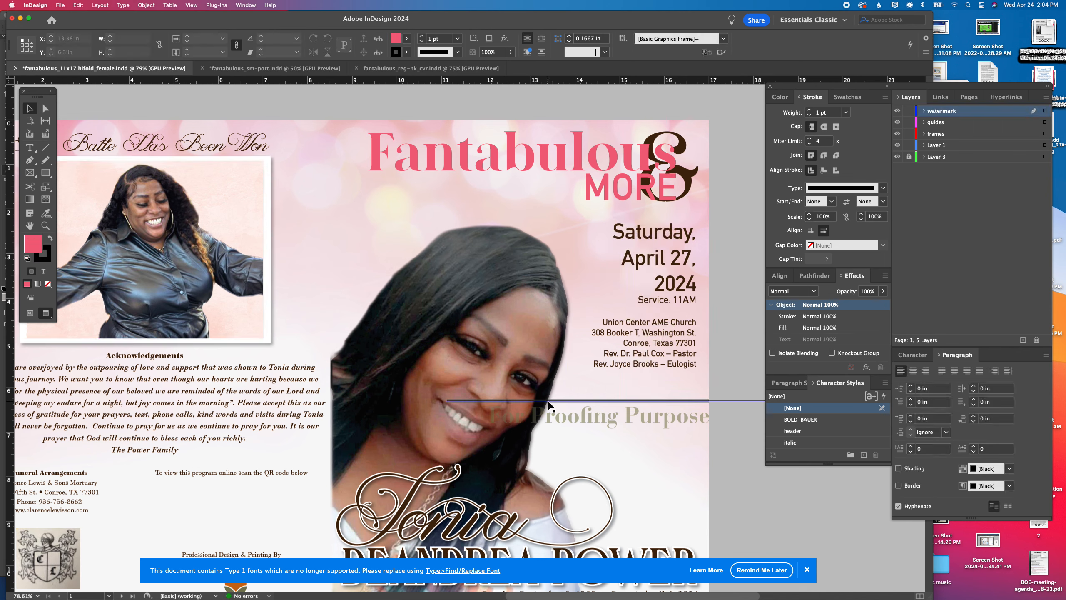
Reposition and resize the proofing text frame to span the spread, 17 by 1.57 in at X 0 and about Y 7.66 in
{"action": "left_click_drag", "start_coordinate": [594, 422], "coordinate": [282, 458]}
{"action": "left_click_drag", "start_coordinate": [347, 477], "coordinate": [645, 379]}
{"action": "left_click_drag", "start_coordinate": [511, 347], "coordinate": [682, 364]}
{"action": "scroll", "coordinate": [423, 391], "scroll_direction": "right", "scroll_amount": 8}
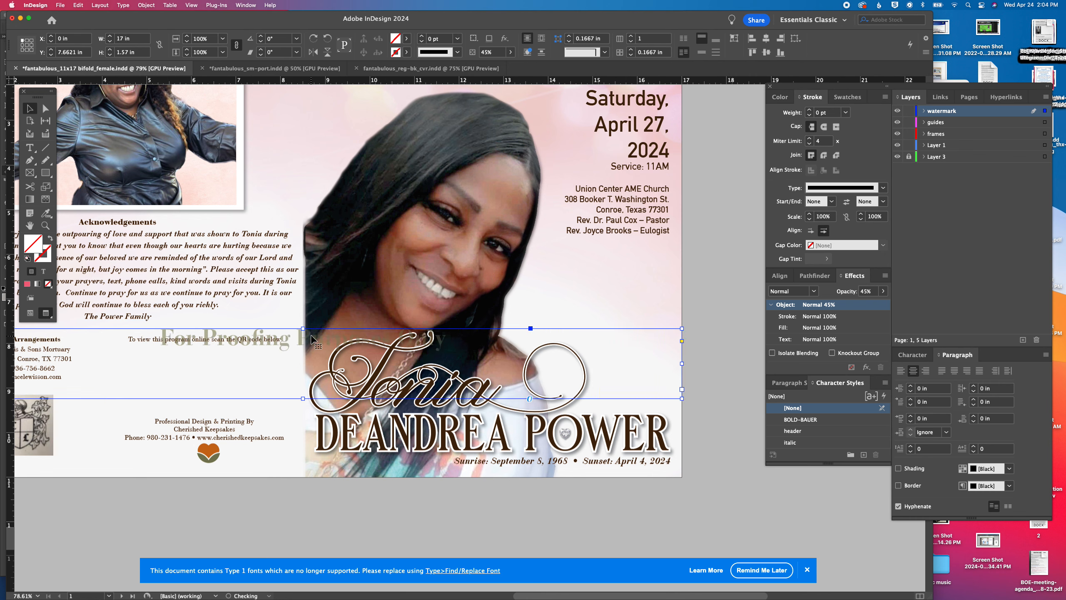
Enlarge the "For Proofing Purposes Only" text to 86 pt
{"action": "triple_click", "coordinate": [311, 335]}
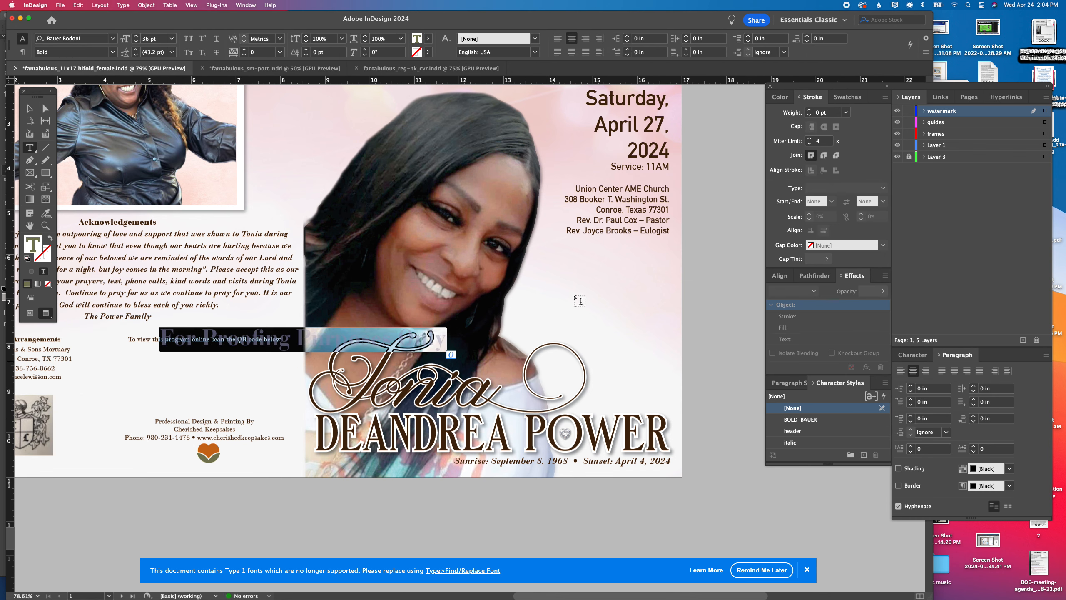
{"action": "left_click", "coordinate": [171, 38]}
{"action": "left_click", "coordinate": [172, 212]}
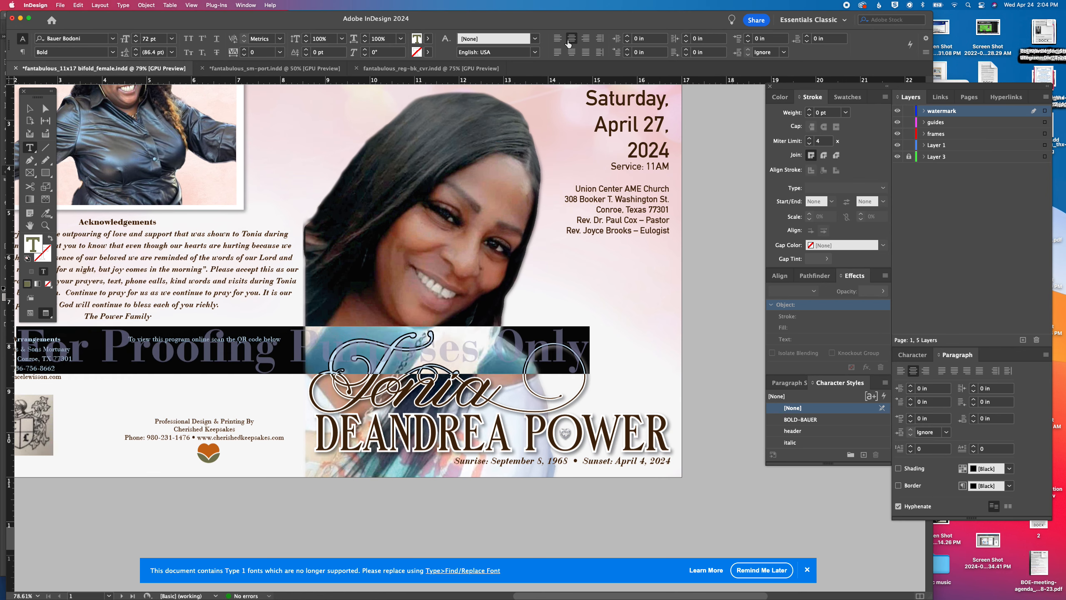
{"action": "scroll", "coordinate": [379, 181], "scroll_direction": "left", "scroll_amount": 3}
{"action": "scroll", "coordinate": [379, 181], "scroll_direction": "left", "scroll_amount": 2}
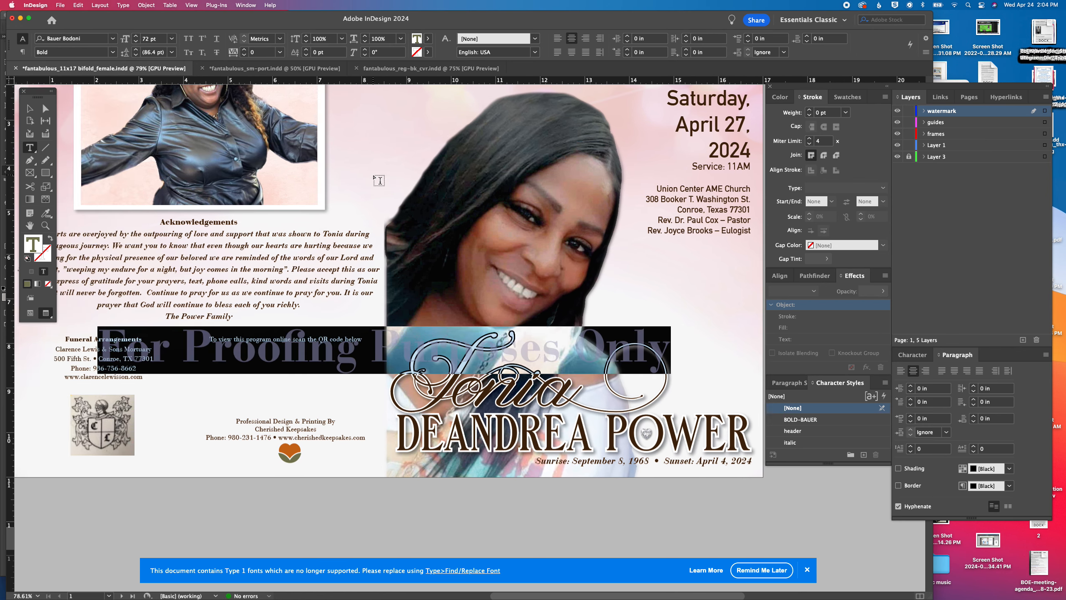
{"action": "left_click", "coordinate": [137, 37]}
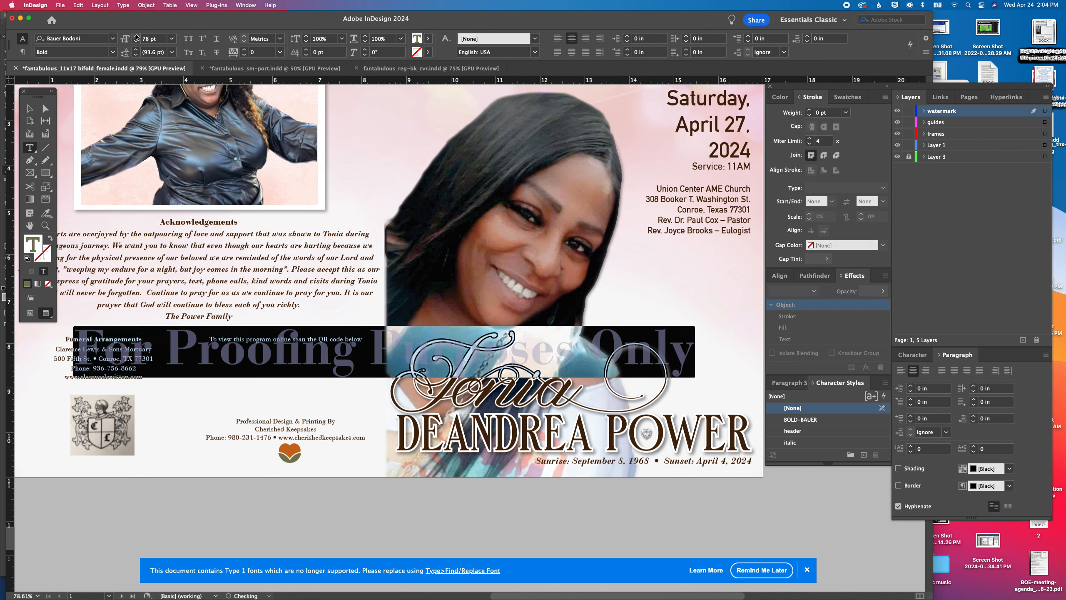
{"action": "left_click", "coordinate": [137, 37]}
{"action": "left_click", "coordinate": [137, 37]}
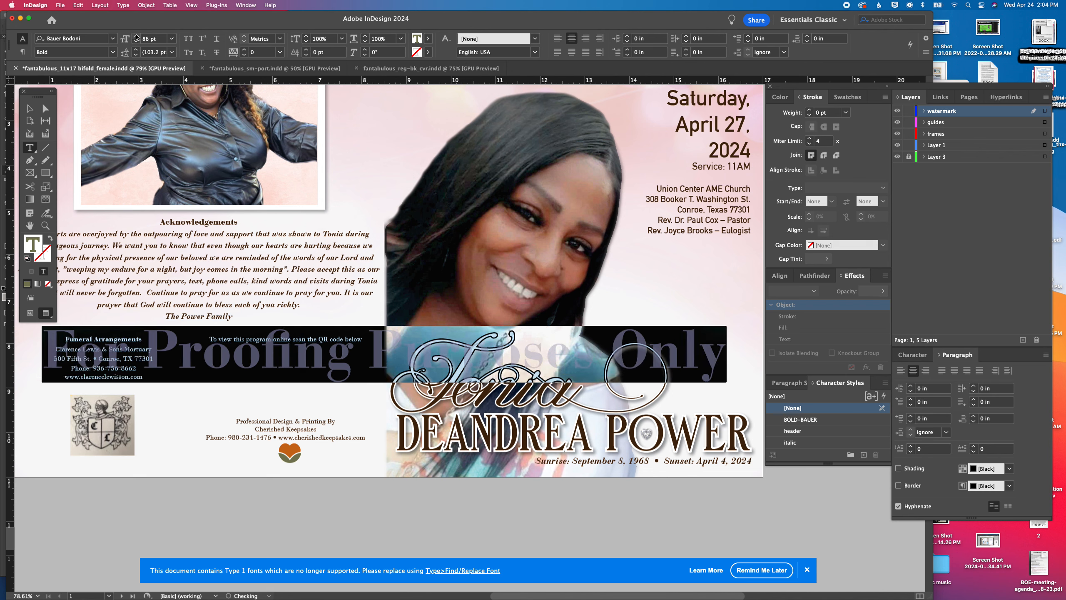
Copy the small orange-and-green heart logo from the back cover and make watermark the active layer
{"action": "left_click", "coordinate": [30, 108]}
{"action": "left_click", "coordinate": [293, 461]}
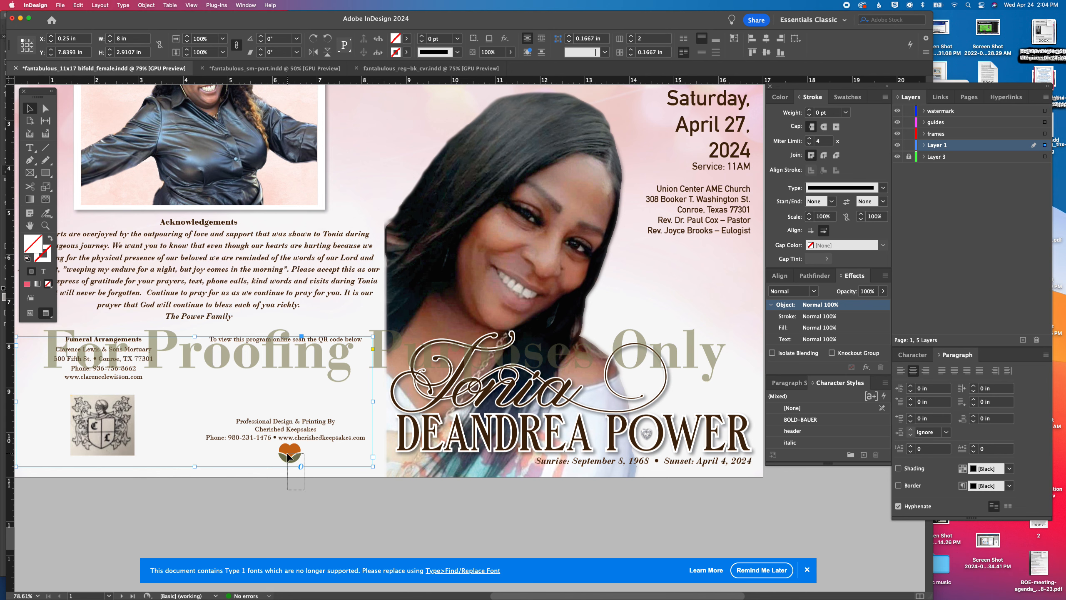
{"action": "left_click", "coordinate": [289, 457]}
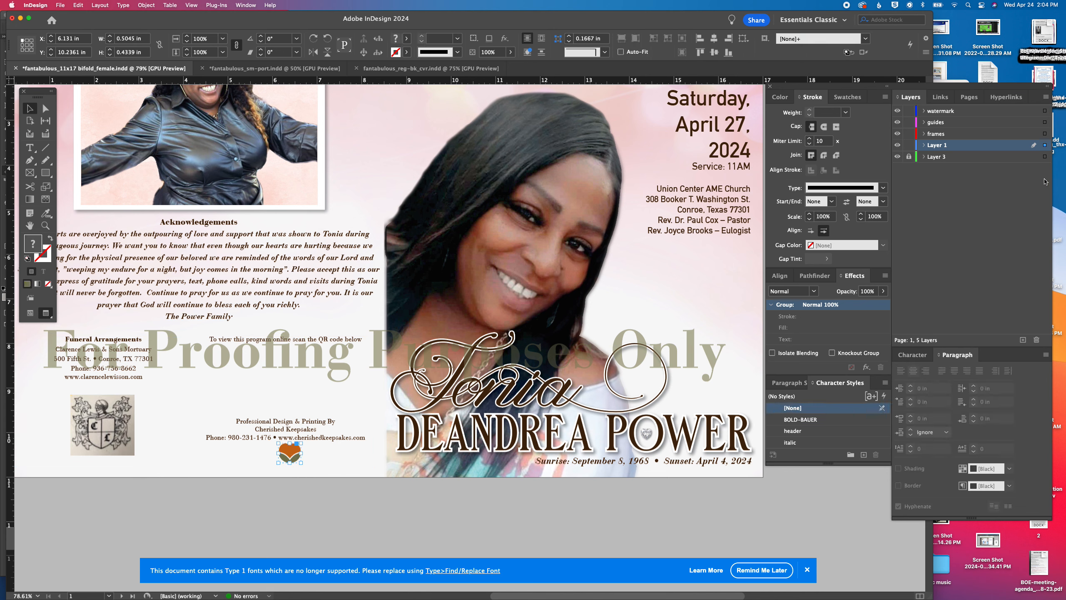
{"action": "left_click", "coordinate": [951, 111]}
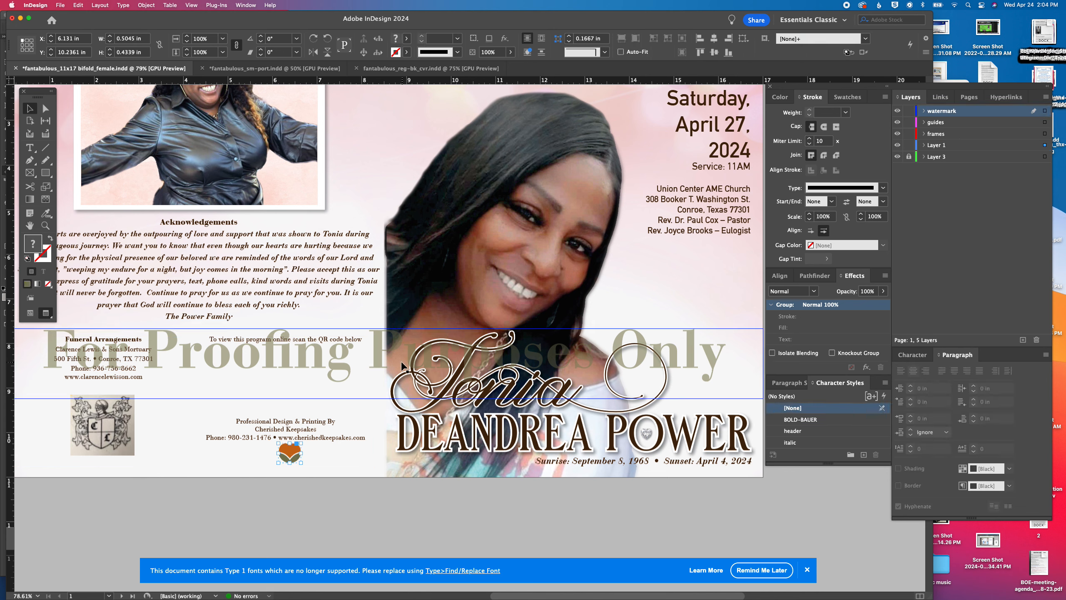
Change the color of the "For Proofing Purposes Only" text to the Black swatch
{"action": "triple_click", "coordinate": [386, 345]}
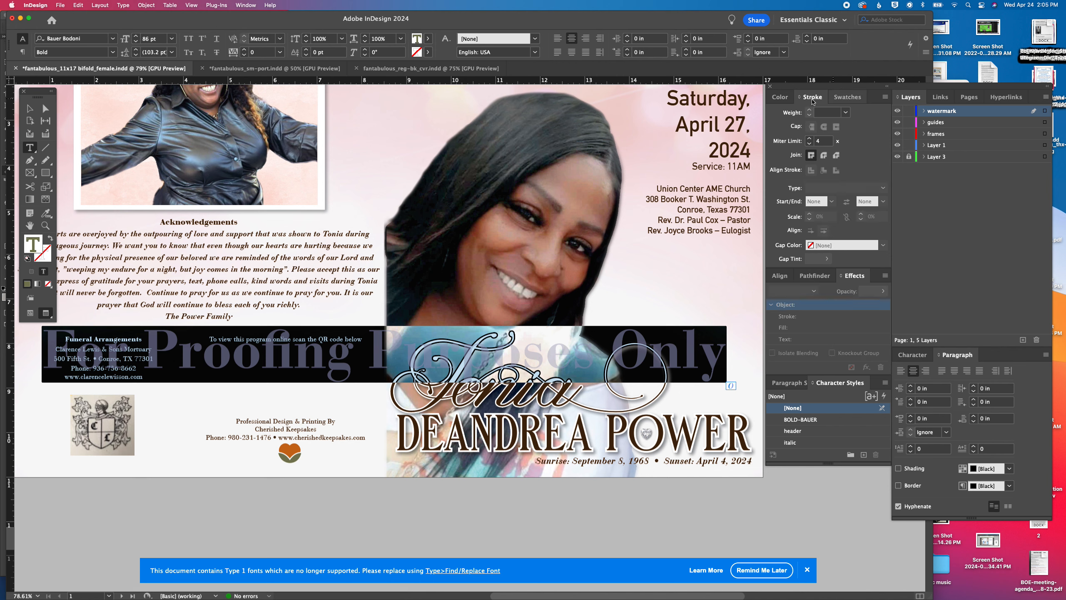
{"action": "left_click", "coordinate": [848, 97]}
{"action": "scroll", "coordinate": [777, 139], "scroll_direction": "up", "scroll_amount": 2}
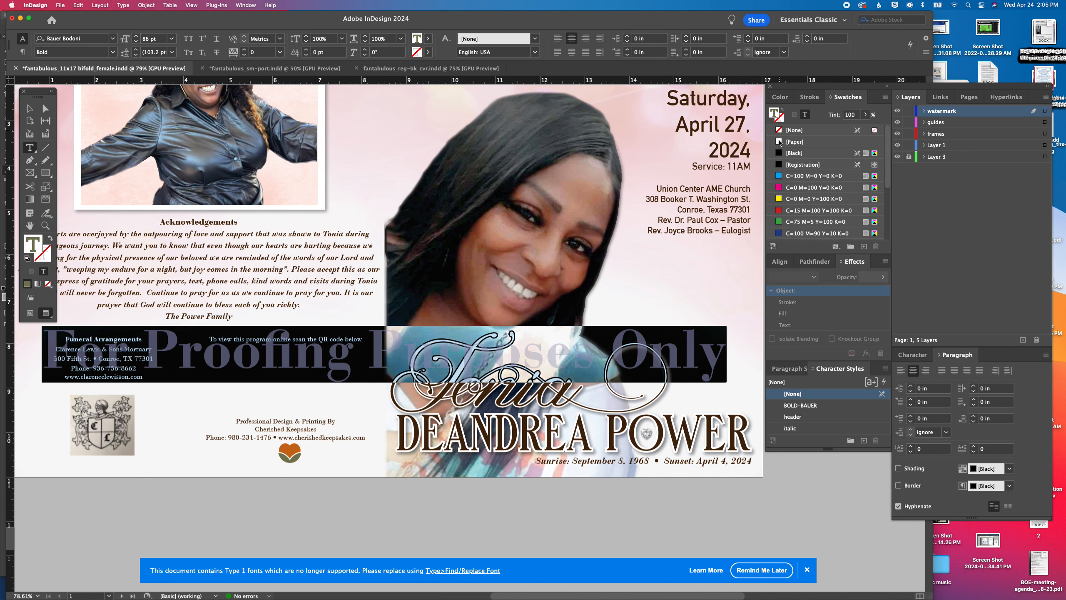
{"action": "left_click", "coordinate": [793, 153]}
{"action": "left_click", "coordinate": [368, 359]}
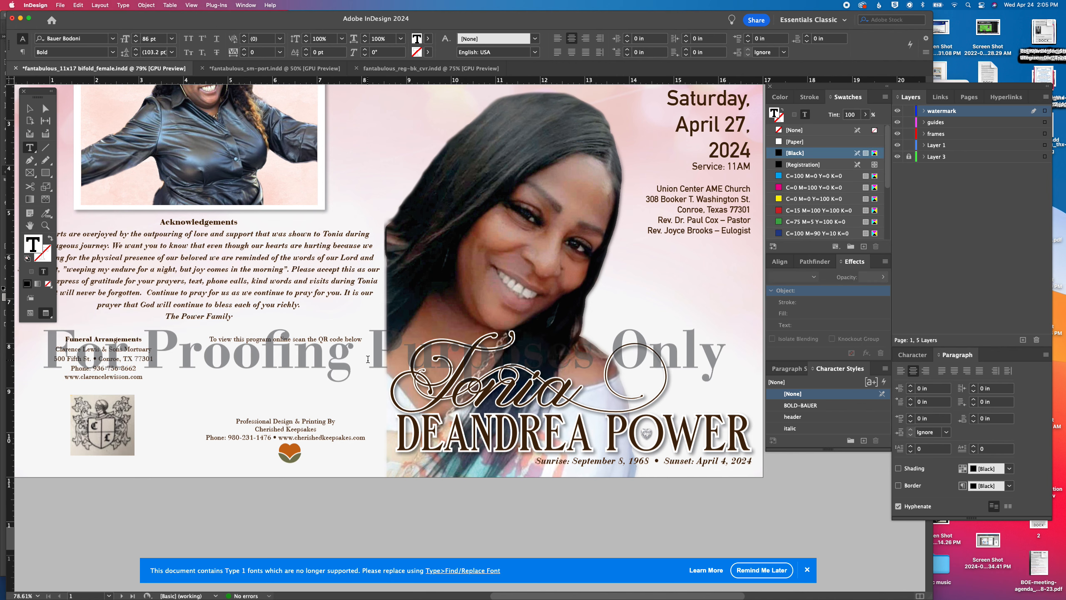
{"action": "key", "text": "Escape"}
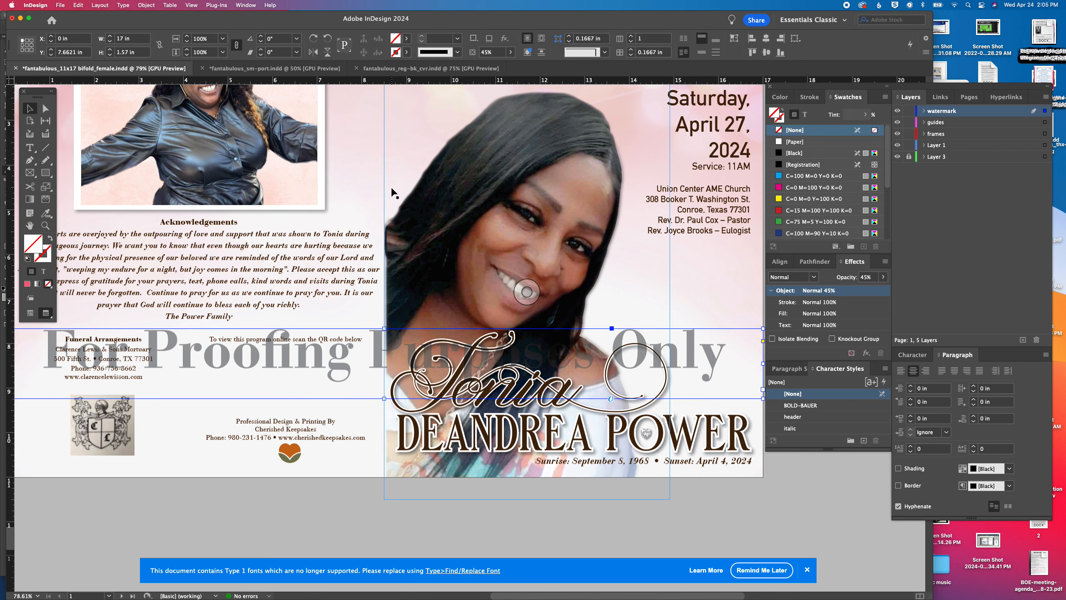
Paste the heart logo enlarged to about 5.09 by 4.38 in, and fill it with Black at 26% opacity
{"action": "key", "text": "super+v"}
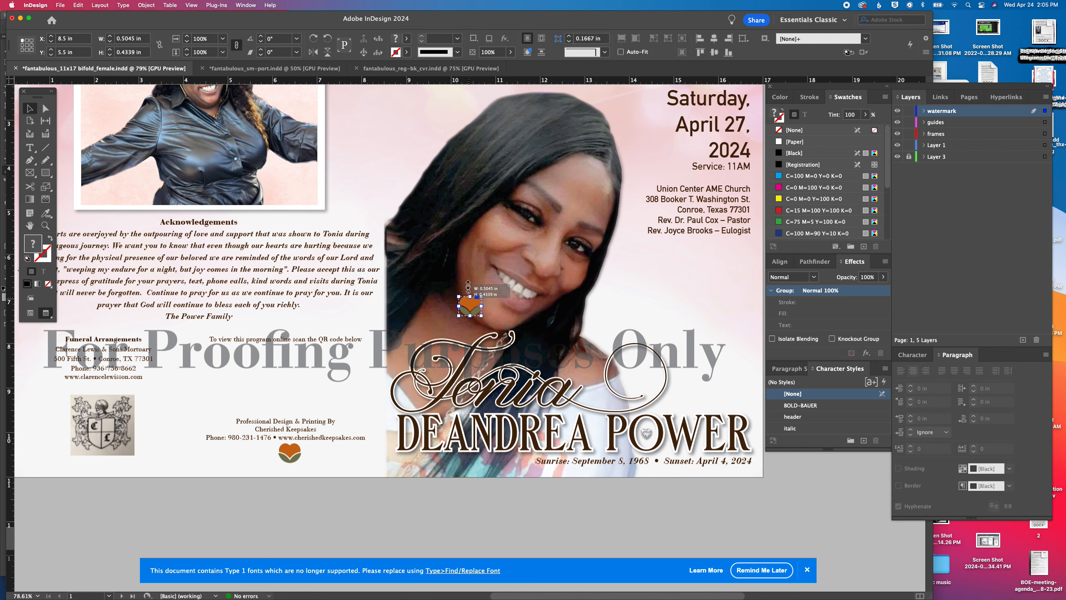
{"action": "left_click_drag", "start_coordinate": [470, 297], "coordinate": [470, 120]}
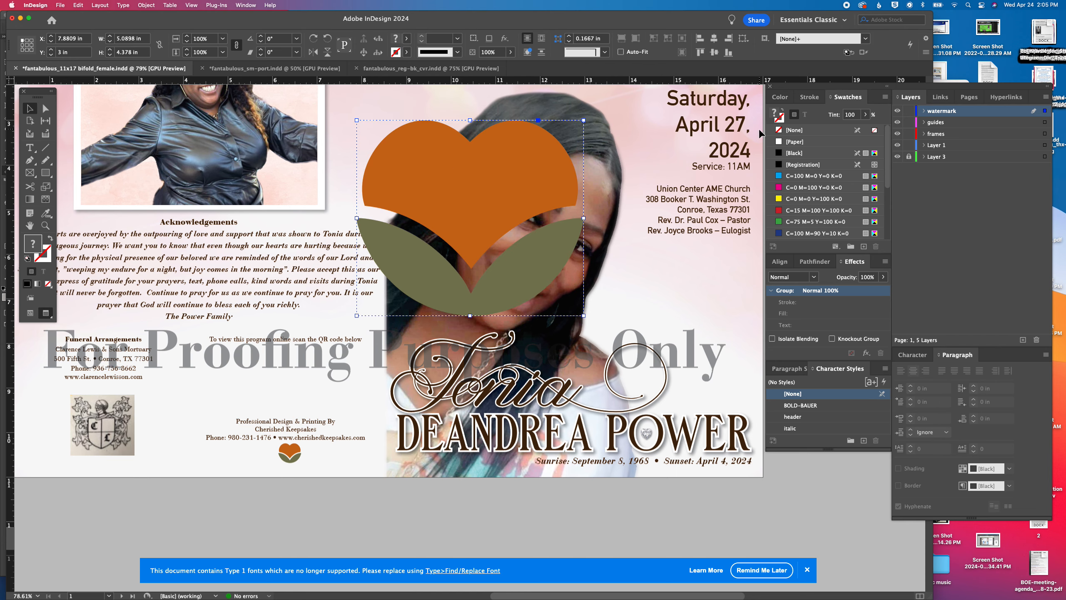
{"action": "left_click", "coordinate": [776, 154]}
{"action": "left_click", "coordinate": [883, 278]}
{"action": "left_click", "coordinate": [843, 291]}
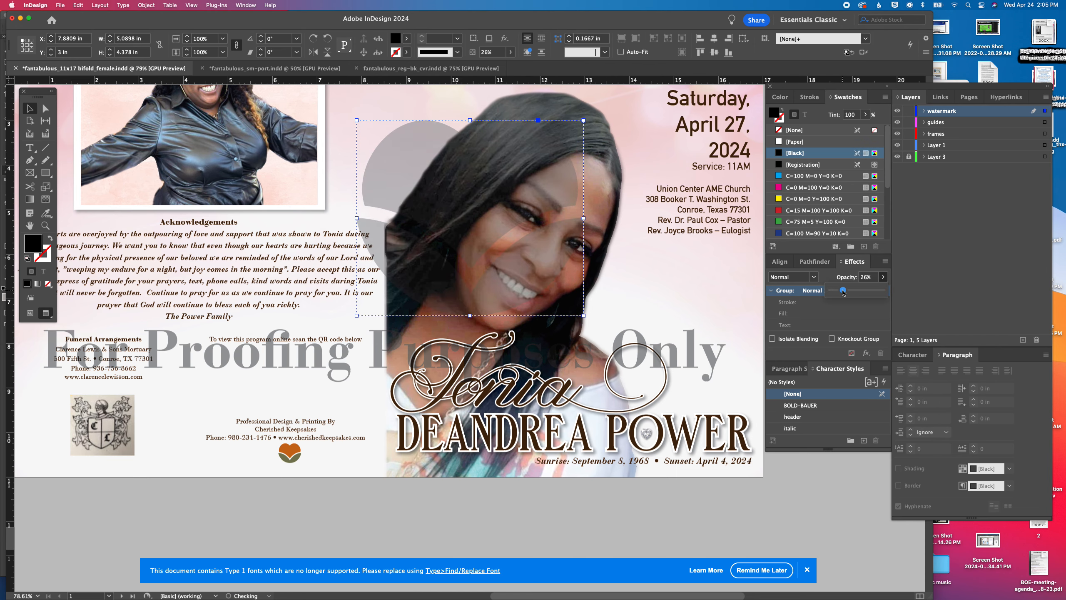
Enlarge the gray heart to about 8.06 by 6.94 in across the fold and move the proofing text down below it
{"action": "left_click_drag", "start_coordinate": [443, 199], "coordinate": [539, 311]}
{"action": "left_click_drag", "start_coordinate": [552, 274], "coordinate": [467, 191]}
{"action": "left_click_drag", "start_coordinate": [481, 342], "coordinate": [479, 425]}
{"action": "scroll", "coordinate": [471, 263], "scroll_direction": "down", "scroll_amount": 8}
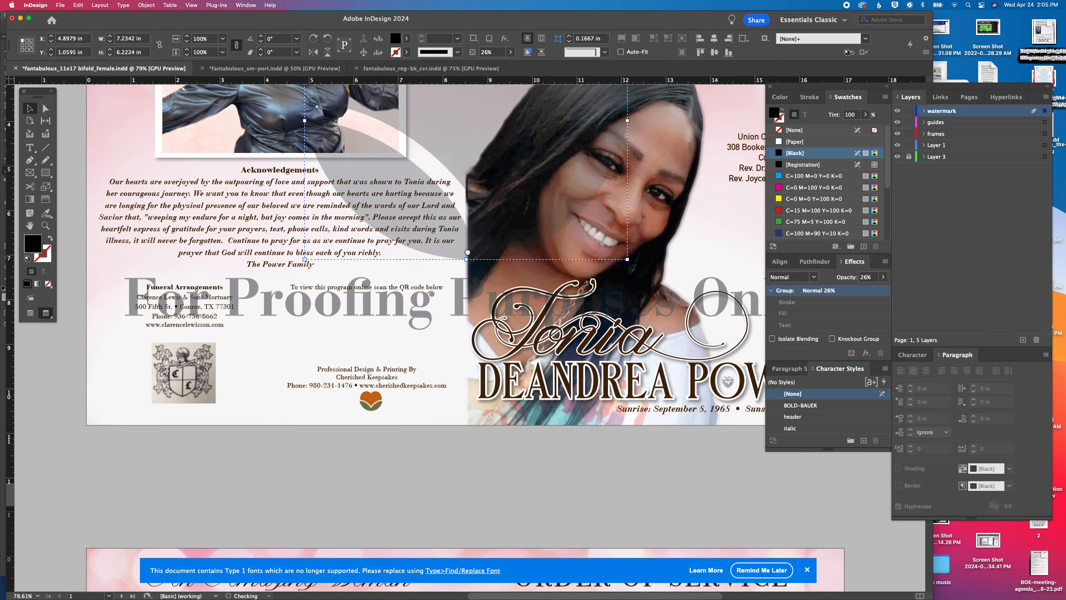
{"action": "left_click_drag", "start_coordinate": [468, 251], "coordinate": [460, 351]}
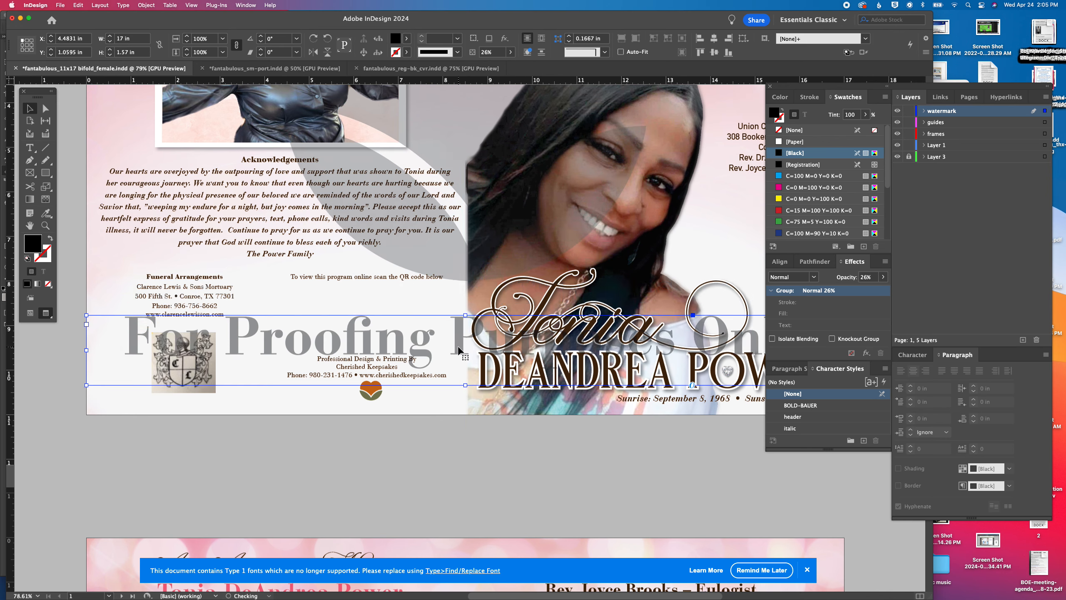
{"action": "left_click", "coordinate": [474, 263]}
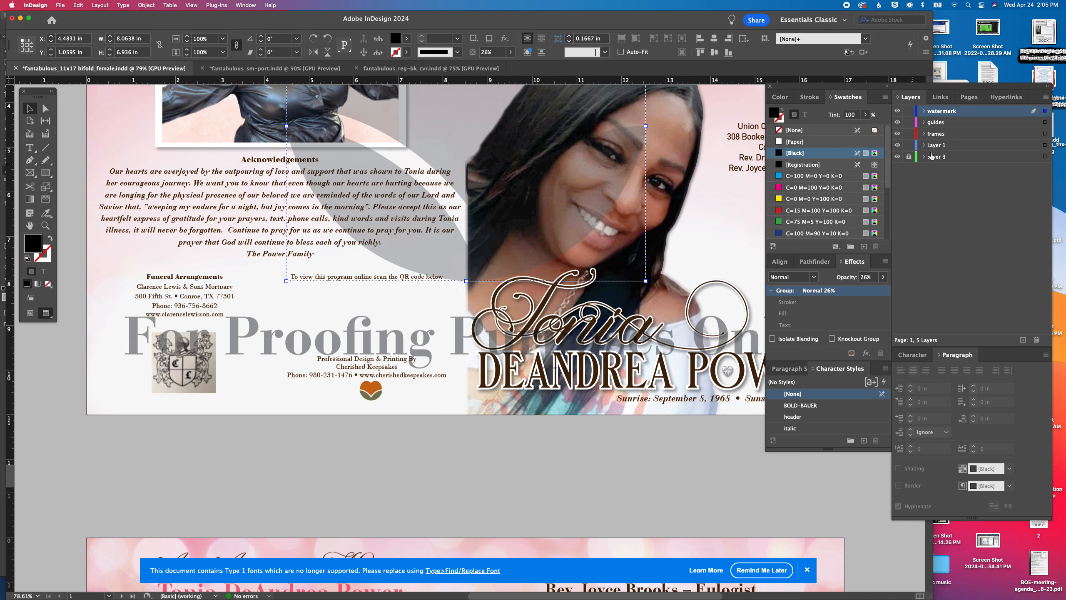
Select the heart and the proofing text together on the watermark layer for use on the following pages
{"action": "left_click", "coordinate": [1045, 110]}
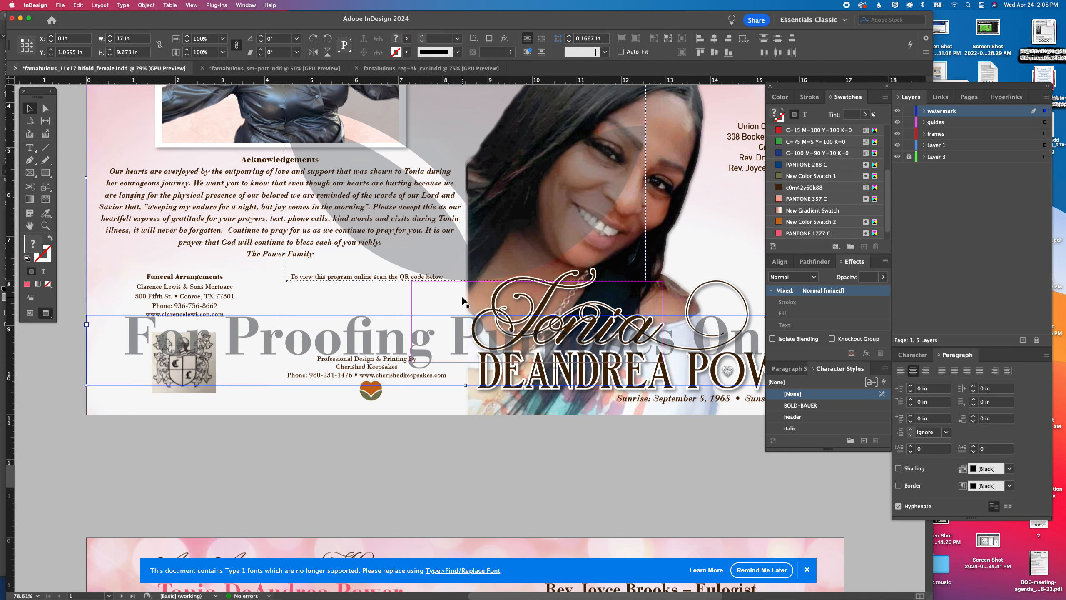
{"action": "scroll", "coordinate": [462, 302], "scroll_direction": "down", "scroll_amount": 5}
{"action": "scroll", "coordinate": [462, 227], "scroll_direction": "down", "scroll_amount": 10}
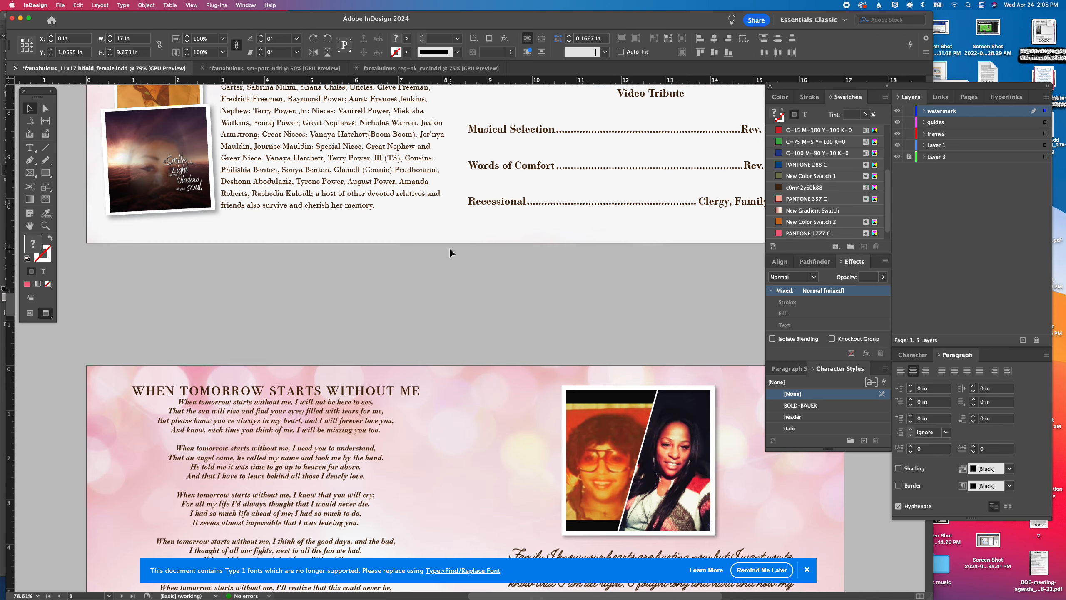